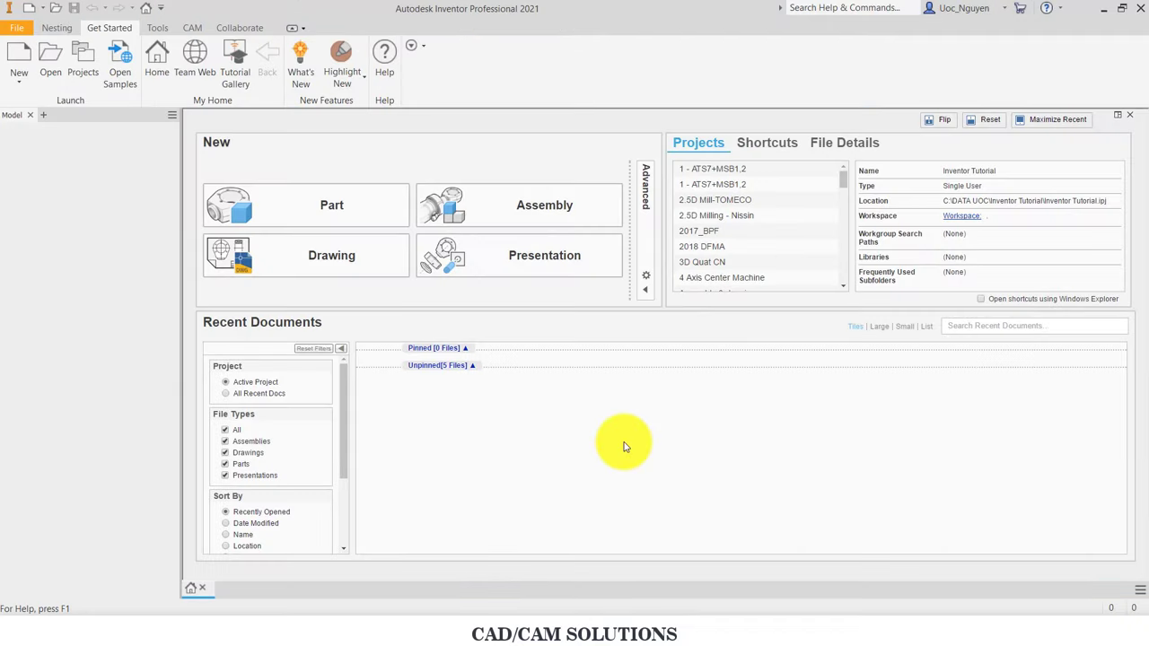
Step: Create a new assembly from the Metric Standard (mm).iam template
{"action": "left_click", "coordinate": [18, 67]}
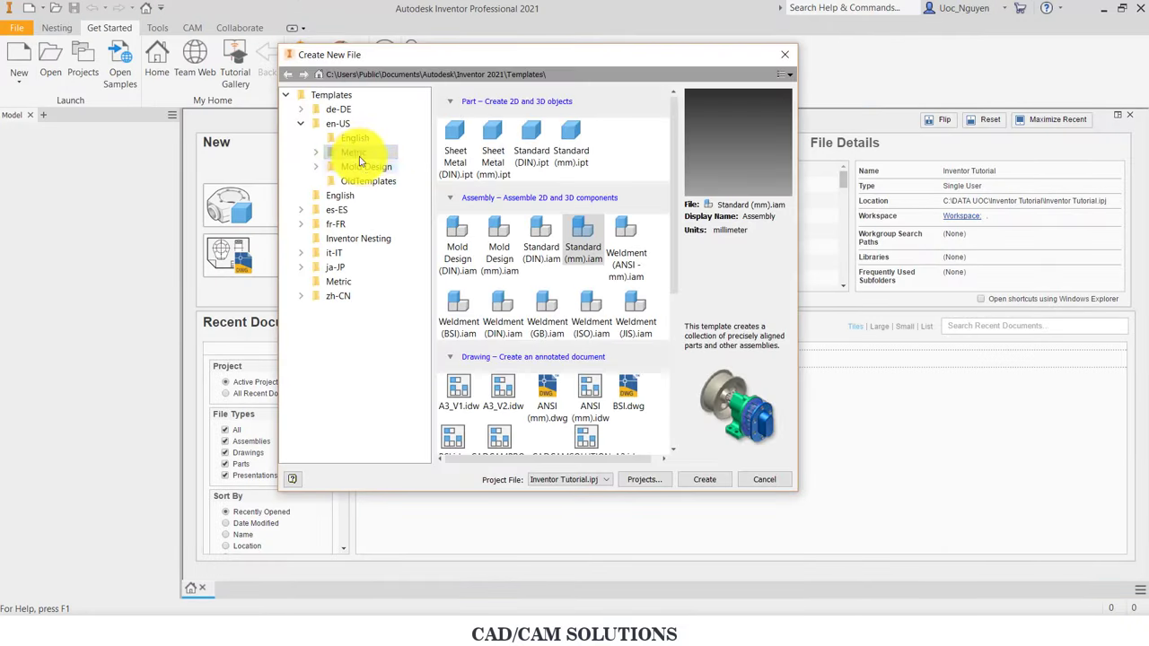
{"action": "left_click", "coordinate": [574, 238]}
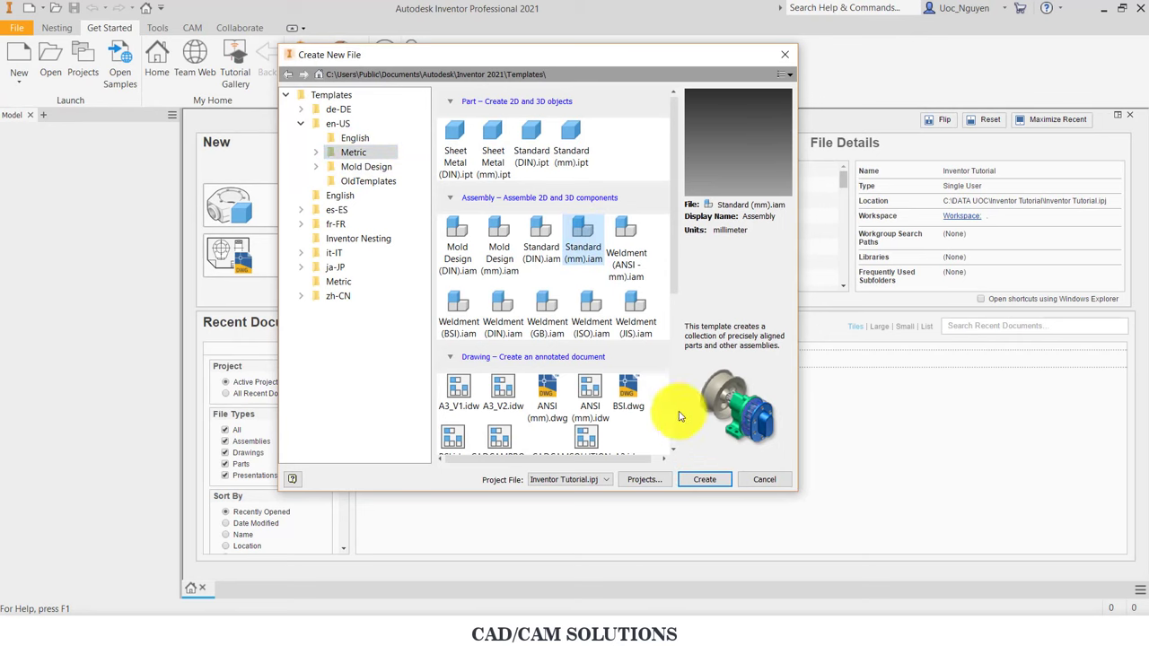
{"action": "left_click", "coordinate": [700, 480]}
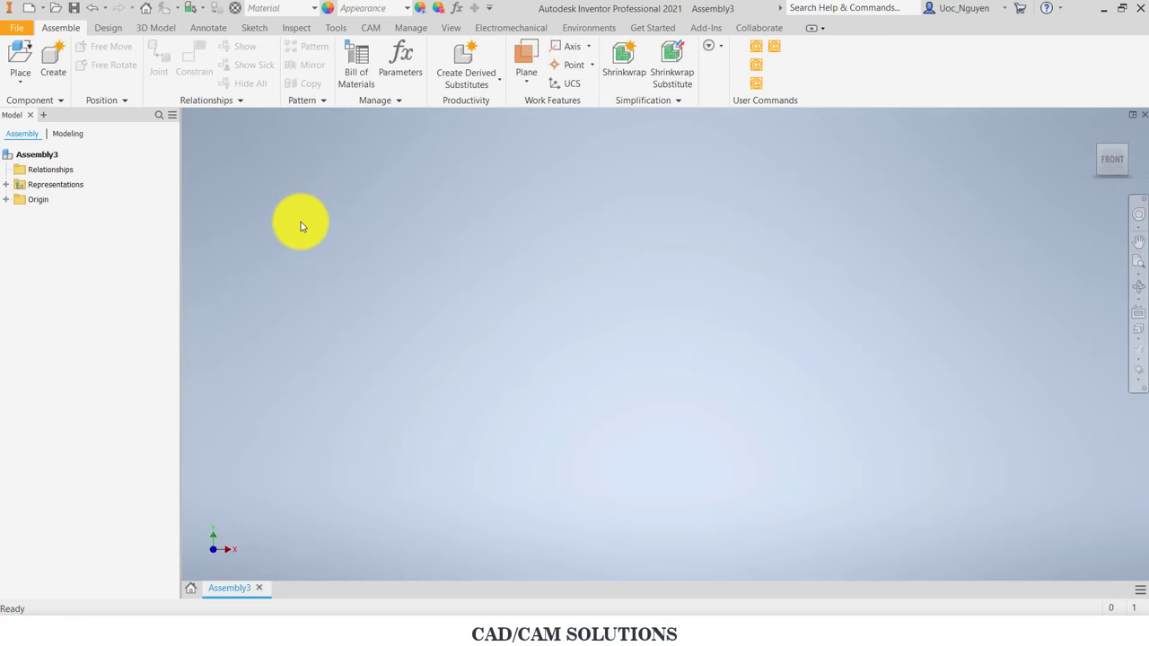
Step: Save the new assembly in the Structure Steel folder under the name Steel Plant
{"action": "left_click", "coordinate": [73, 10]}
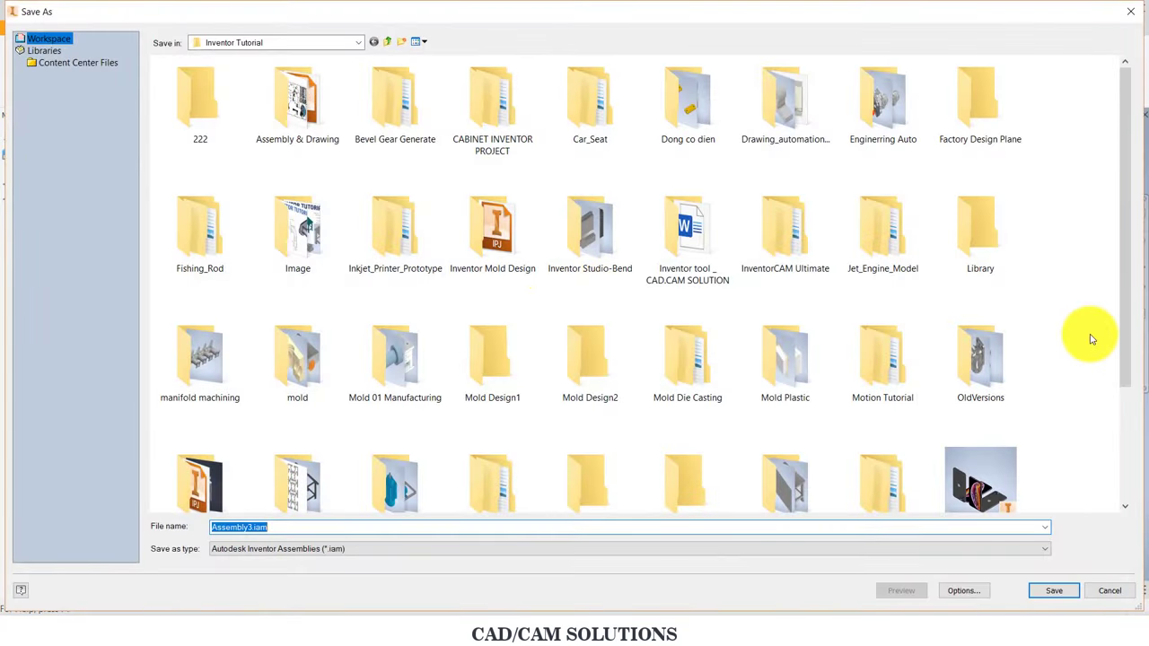
{"action": "left_click_drag", "start_coordinate": [1123, 341], "coordinate": [1123, 429]}
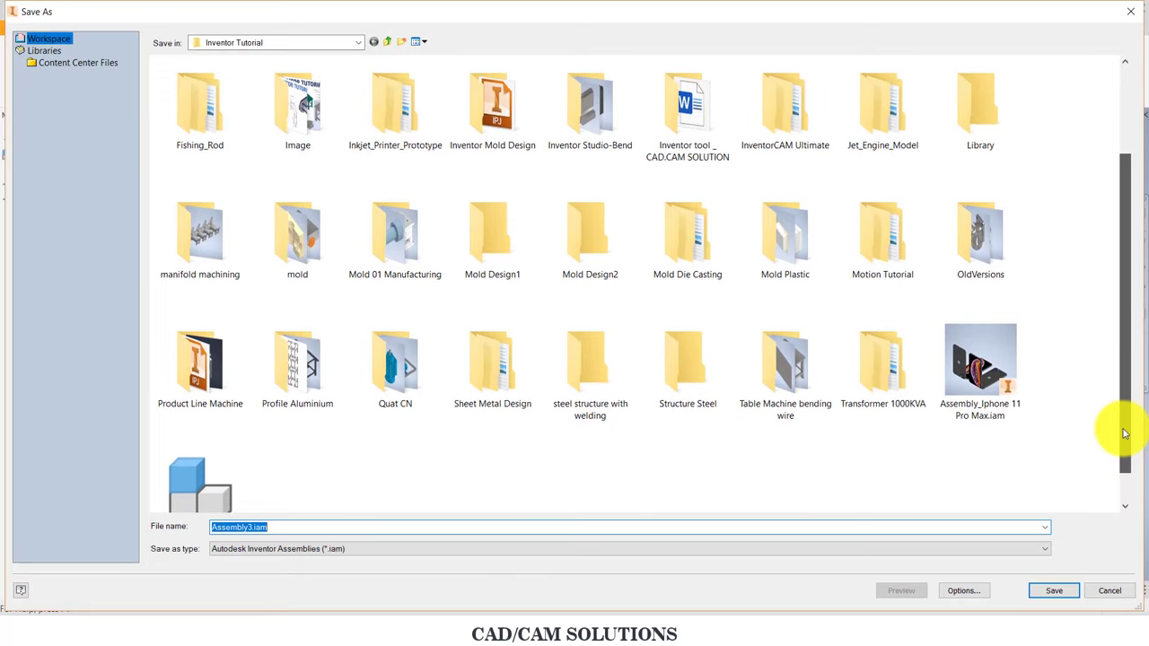
{"action": "double_click", "coordinate": [679, 408]}
{"action": "type", "text": "Steel Plant"}
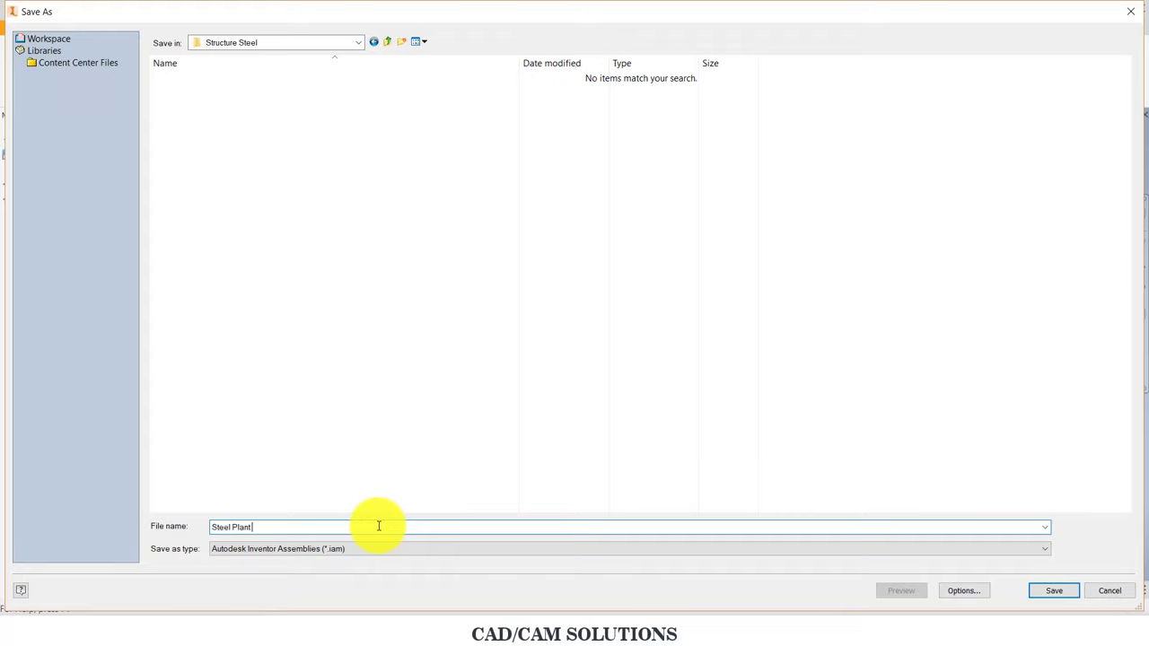
{"action": "left_click", "coordinate": [1044, 600]}
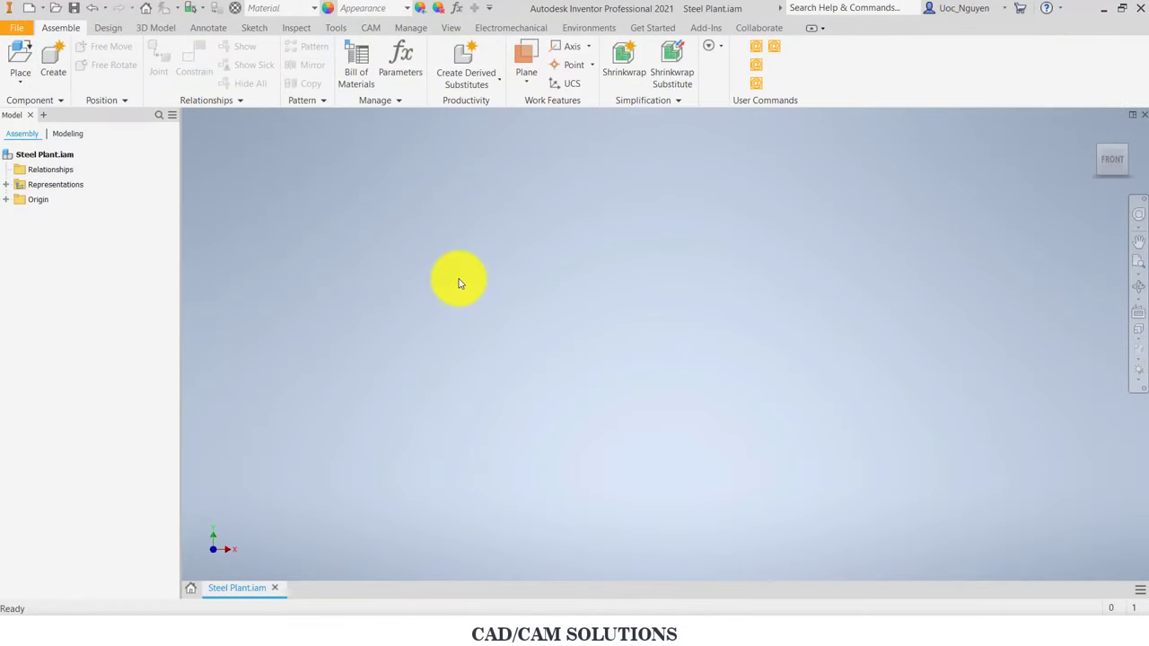
Step: Create an in-place component named Wire Frame 3D from the Metric Standard (mm).ipt template
{"action": "left_click", "coordinate": [54, 70]}
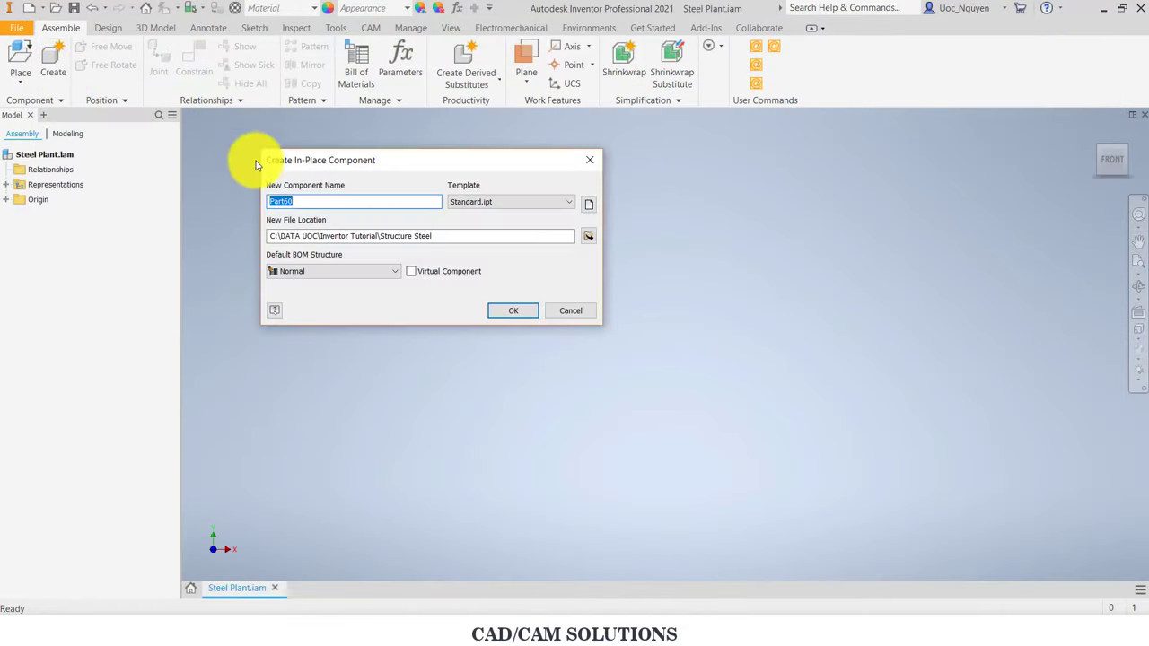
{"action": "left_click", "coordinate": [448, 236]}
{"action": "left_click", "coordinate": [588, 206]}
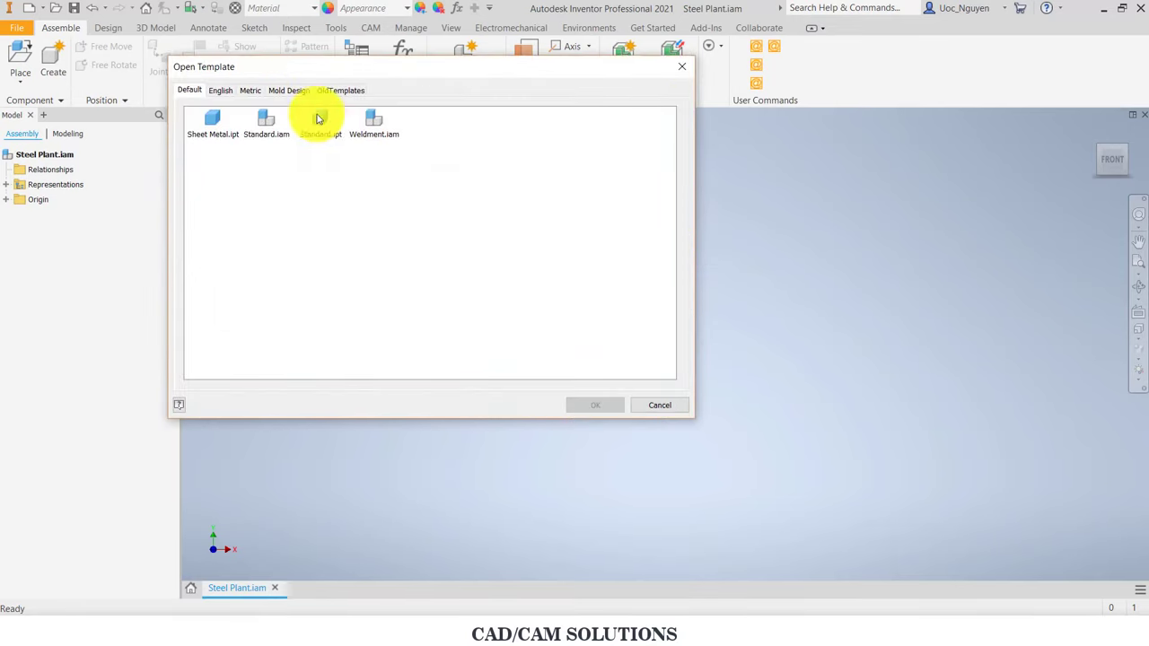
{"action": "left_click", "coordinate": [250, 90]}
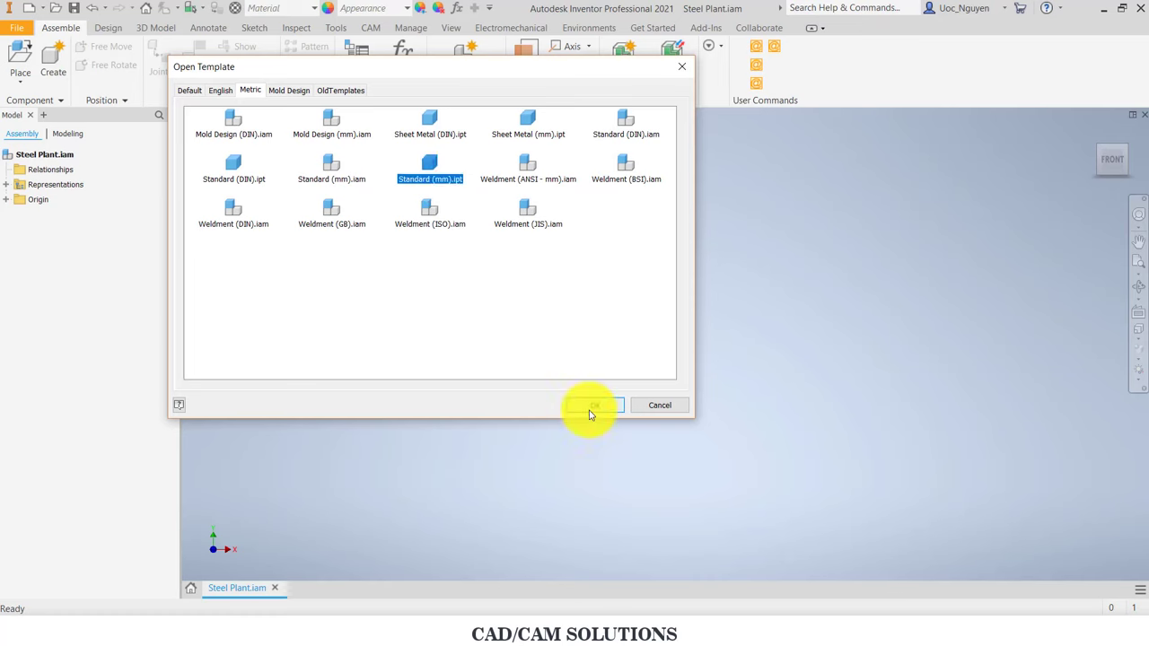
{"action": "left_click", "coordinate": [594, 405]}
{"action": "left_click", "coordinate": [293, 201]}
{"action": "left_click_drag", "start_coordinate": [293, 201], "coordinate": [183, 207]}
{"action": "type", "text": "Wire Frame 3D"}
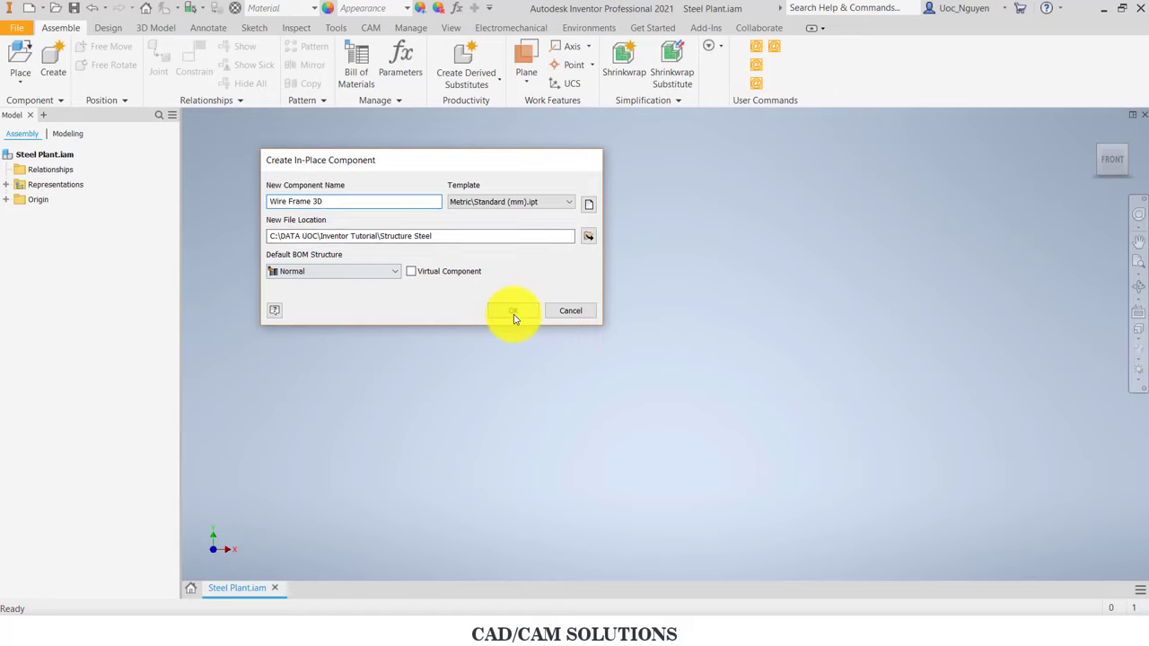
{"action": "left_click", "coordinate": [513, 312]}
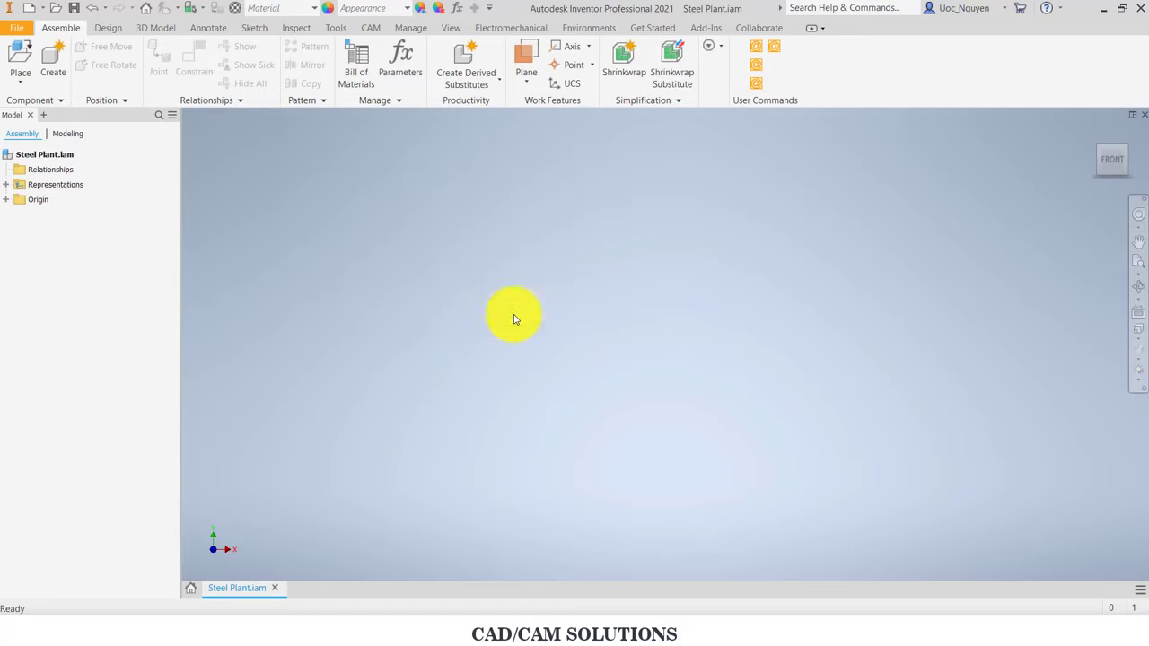
Step: Place Wire Frame 3D on the XY plane and start a 2D sketch on the front origin plane
{"action": "left_click", "coordinate": [6, 199]}
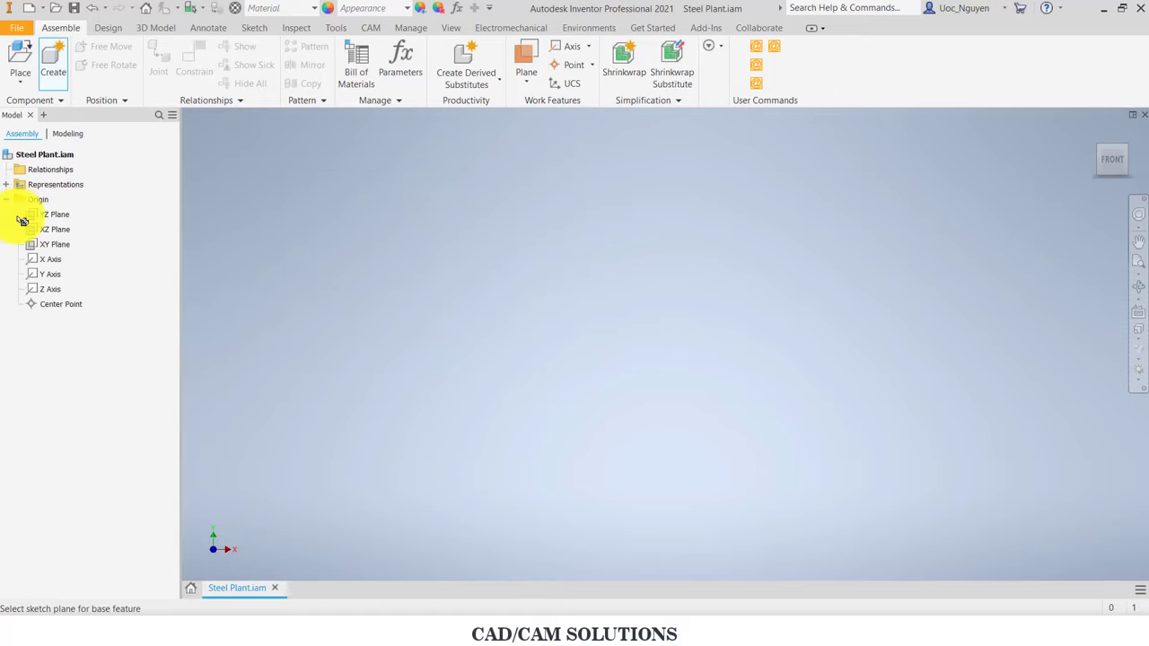
{"action": "left_click", "coordinate": [55, 244]}
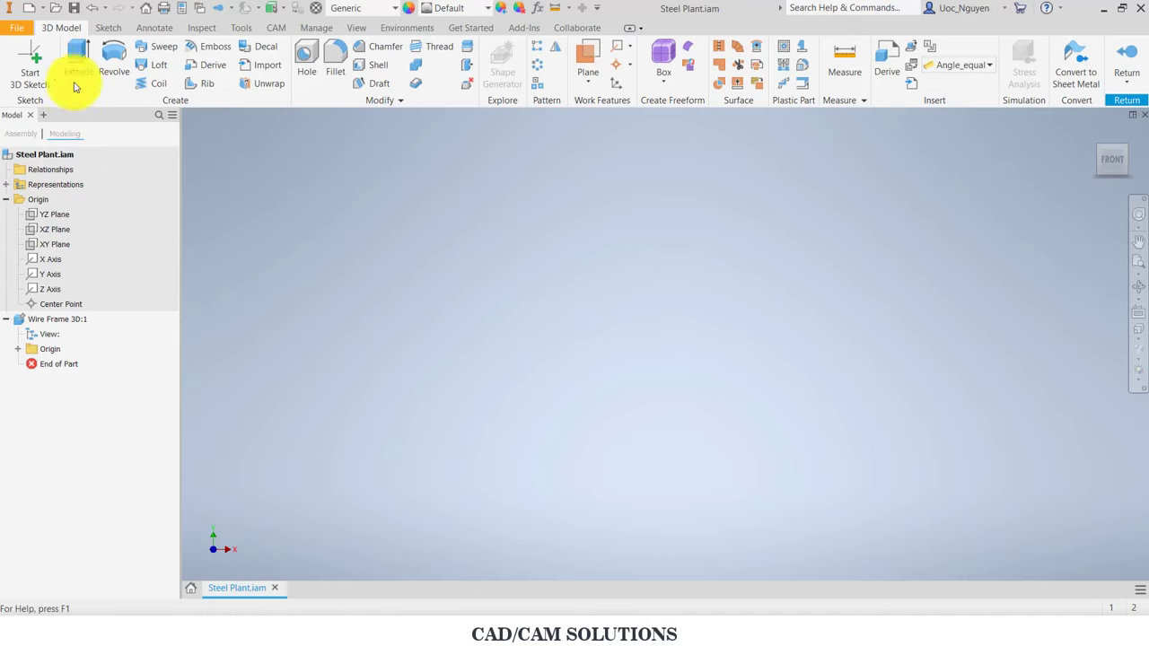
{"action": "left_click", "coordinate": [53, 79]}
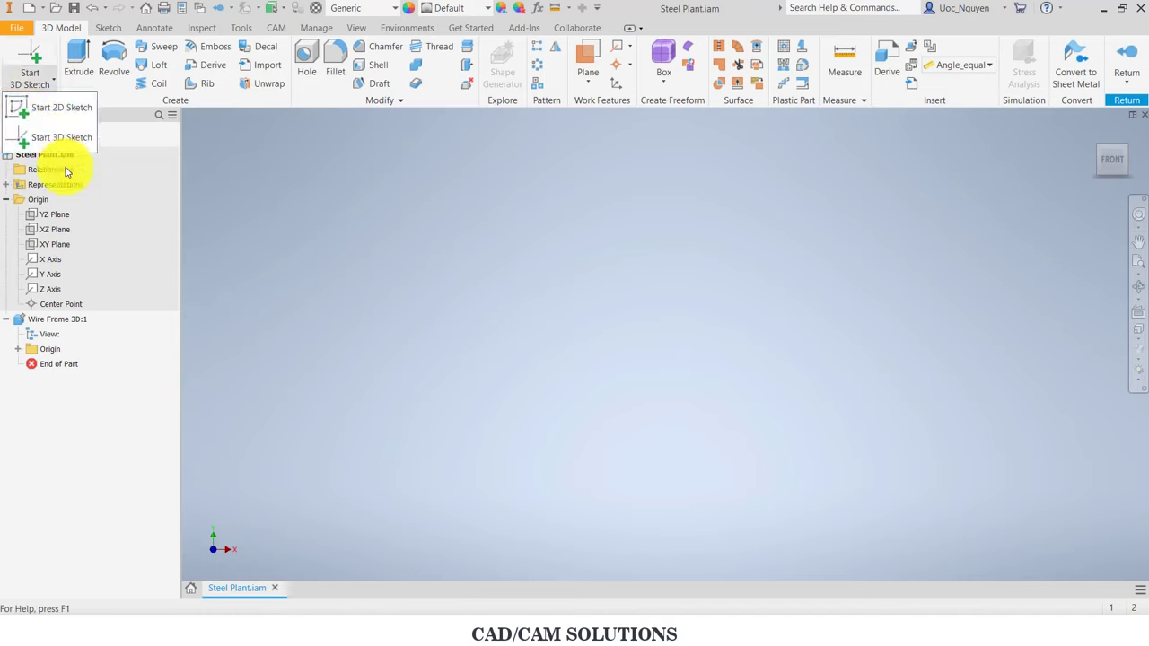
{"action": "left_click", "coordinate": [61, 108]}
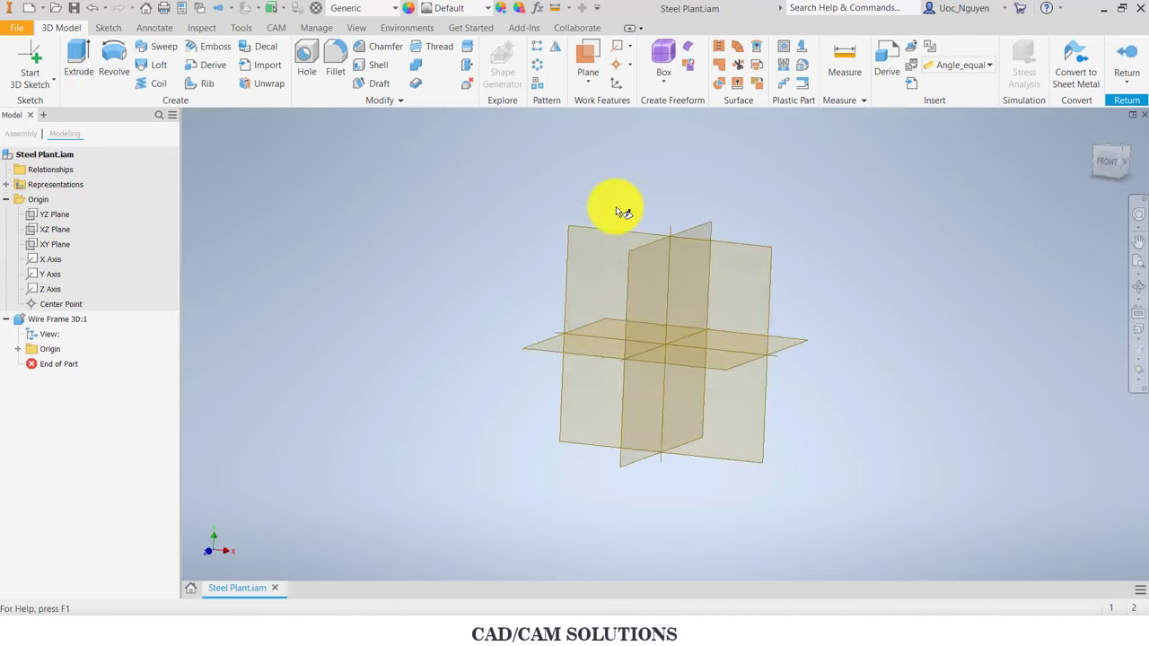
{"action": "left_click", "coordinate": [616, 211]}
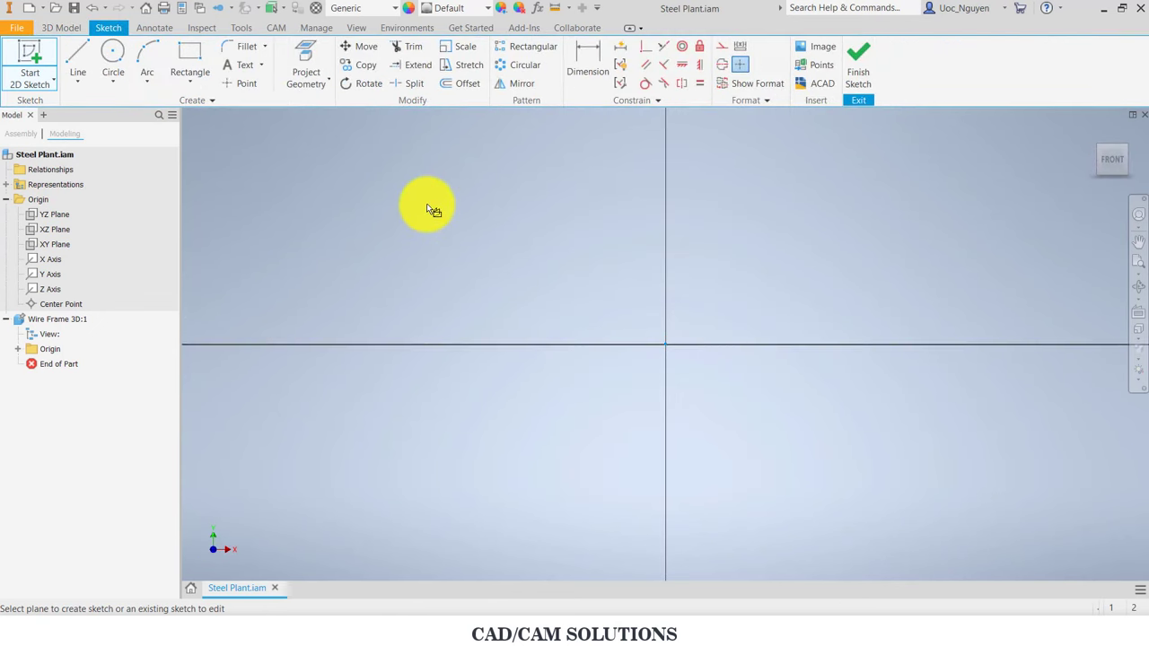
Step: Draw a rectangle and make its left-edge midpoint coincident with the sketch origin
{"action": "left_click", "coordinate": [190, 59]}
{"action": "scroll", "coordinate": [341, 236], "scroll_direction": "up", "scroll_amount": 2}
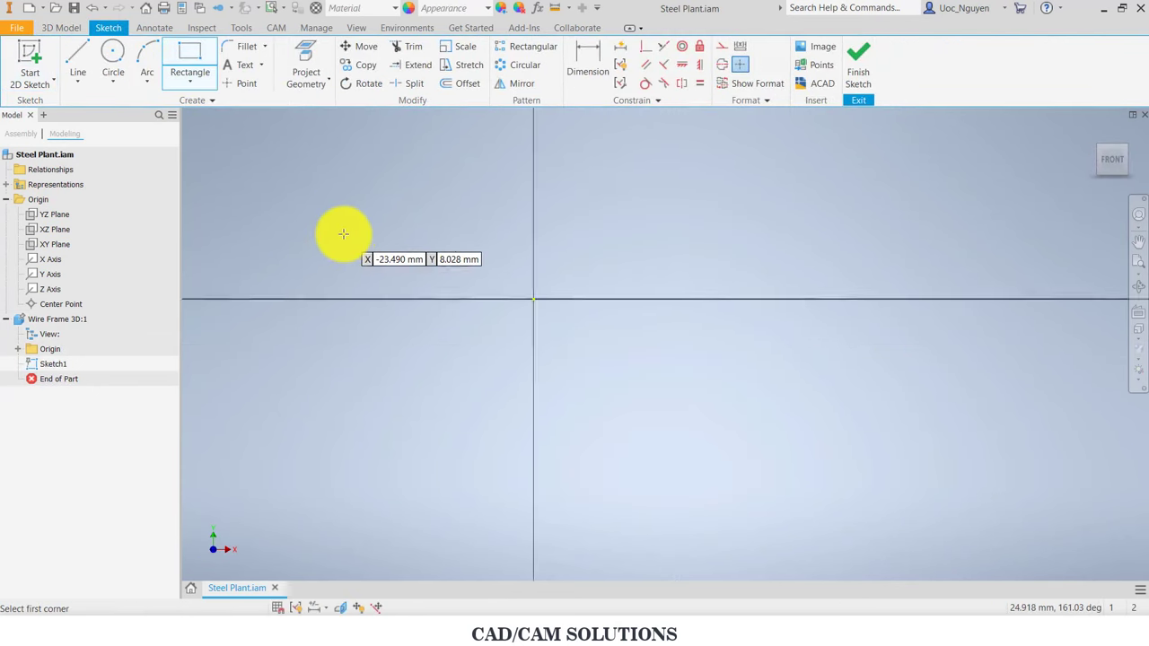
{"action": "scroll", "coordinate": [350, 225], "scroll_direction": "up", "scroll_amount": 2}
{"action": "left_click", "coordinate": [364, 200]}
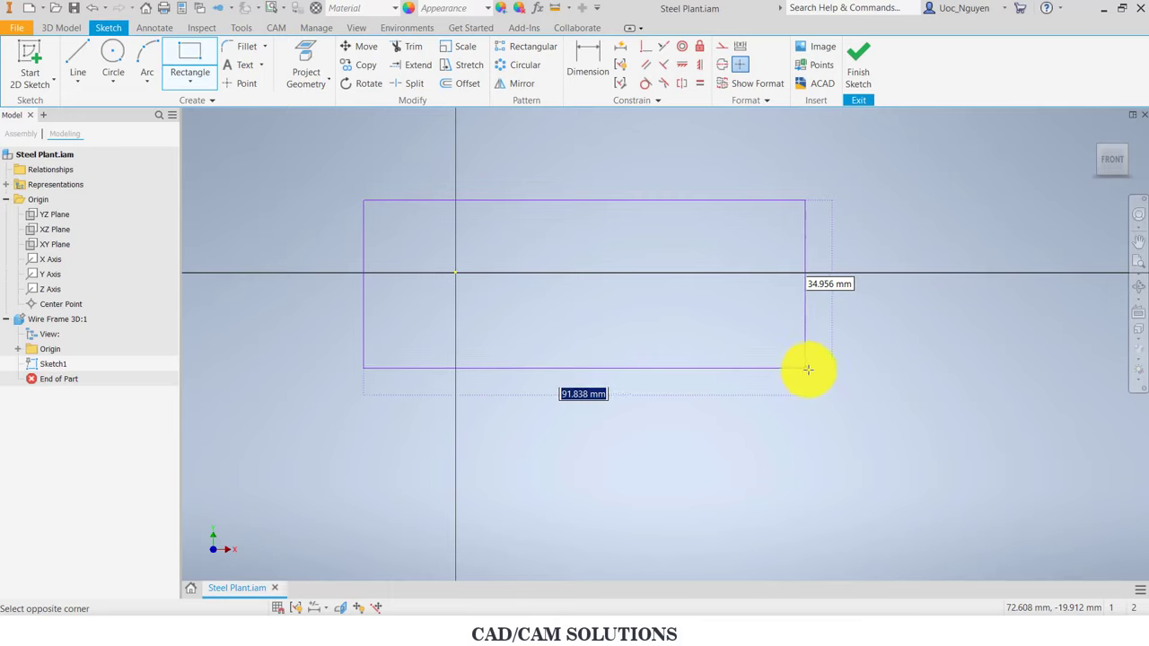
{"action": "left_click", "coordinate": [842, 381]}
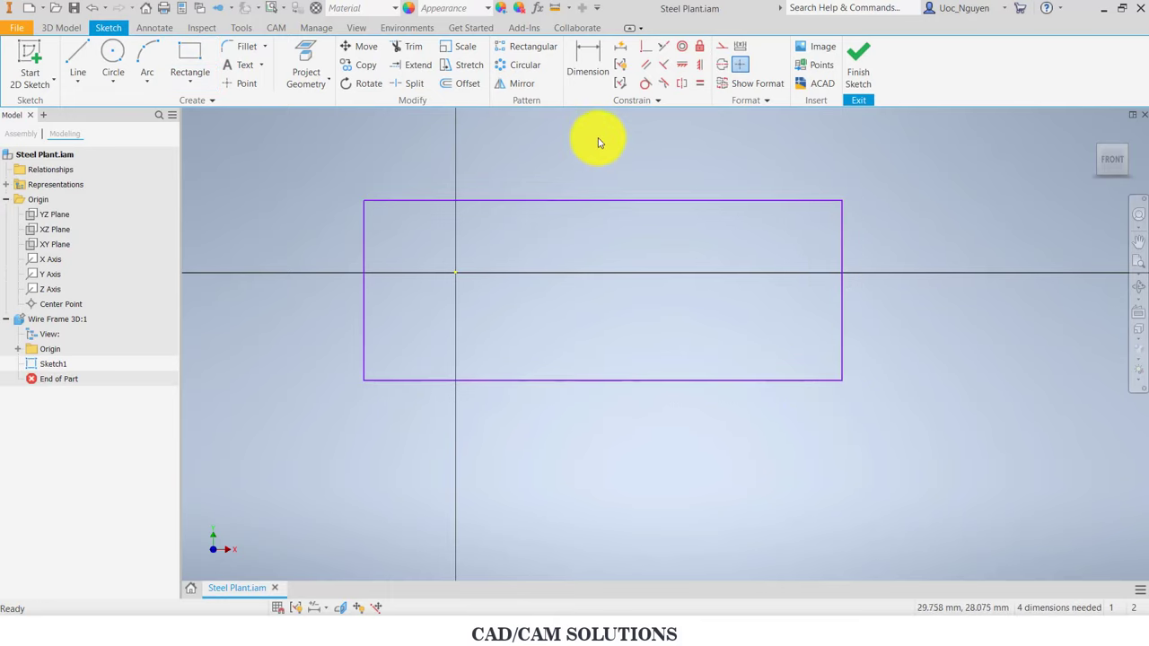
{"action": "left_click", "coordinate": [646, 49]}
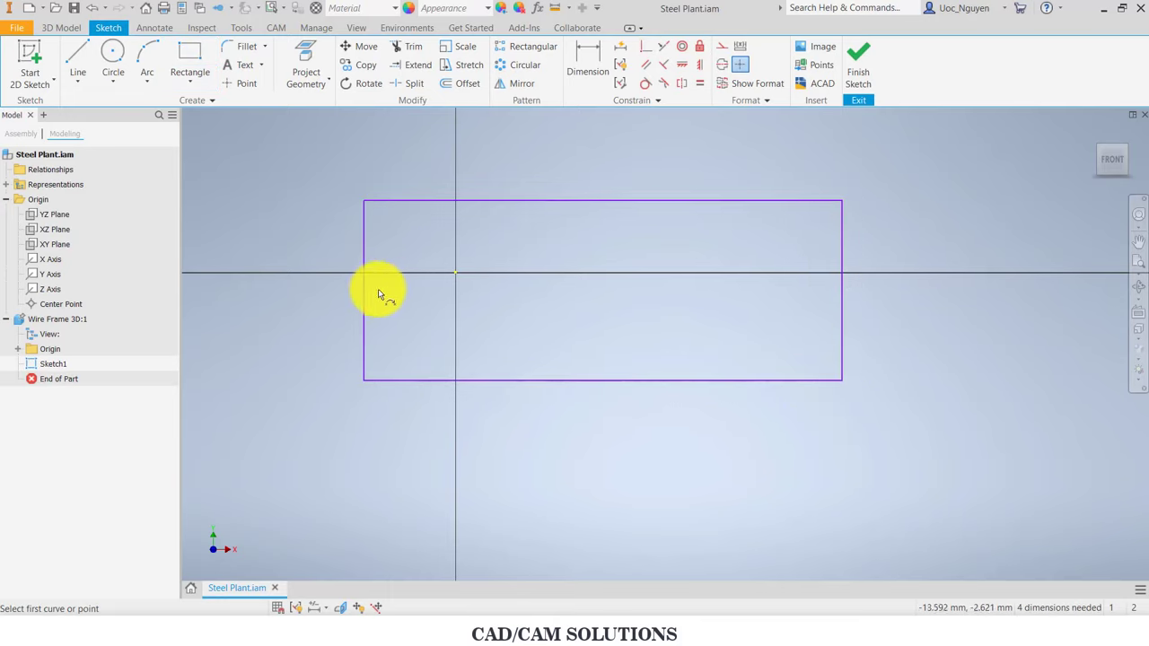
{"action": "left_click", "coordinate": [453, 279]}
{"action": "scroll", "coordinate": [551, 290], "scroll_direction": "up", "scroll_amount": 2}
{"action": "scroll", "coordinate": [557, 295], "scroll_direction": "up", "scroll_amount": 2}
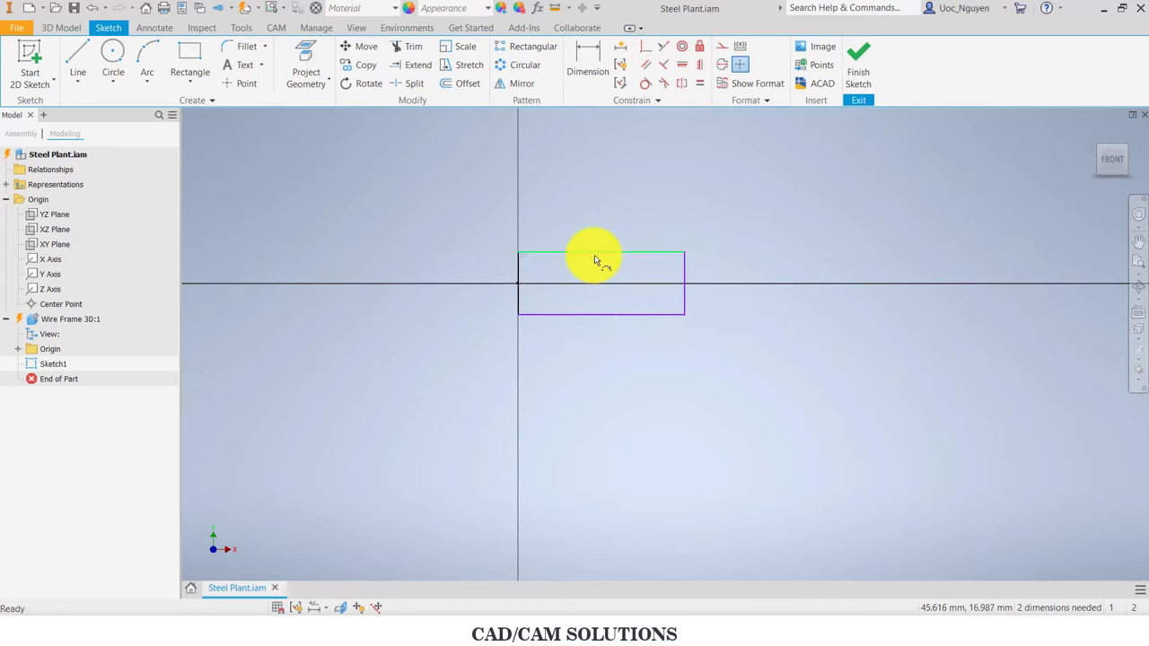
Step: Dimension the rectangle 2000 mm high and 7000 mm wide
{"action": "left_click", "coordinate": [586, 70]}
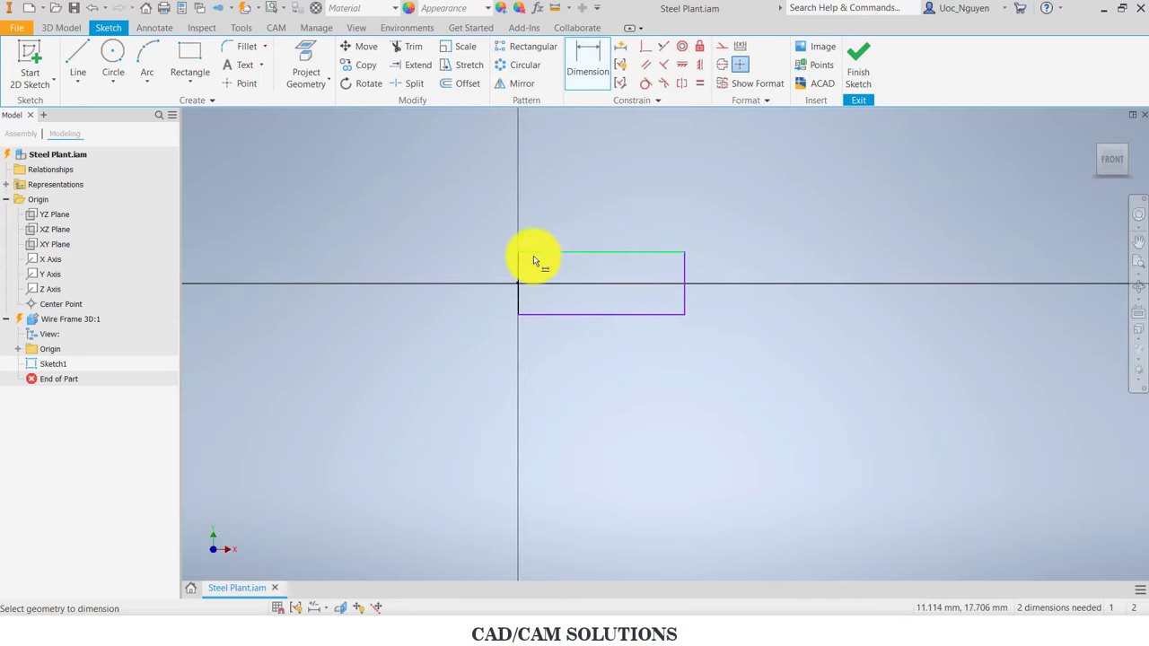
{"action": "left_click", "coordinate": [488, 275]}
{"action": "type", "text": "2000"}
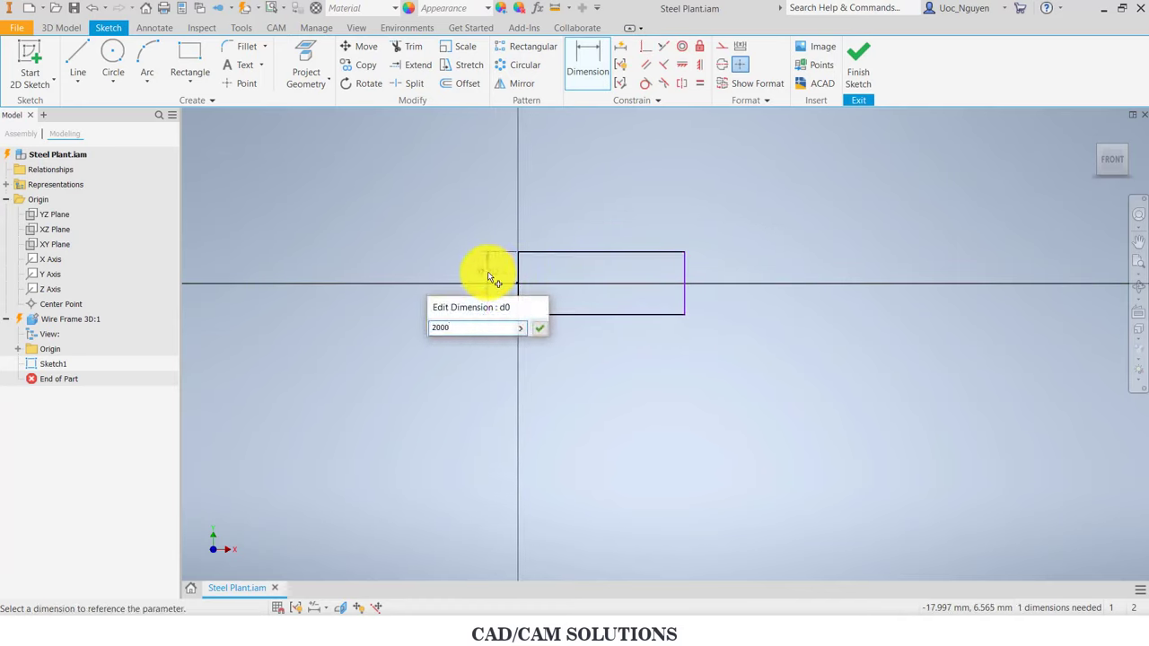
{"action": "key", "text": "Return"}
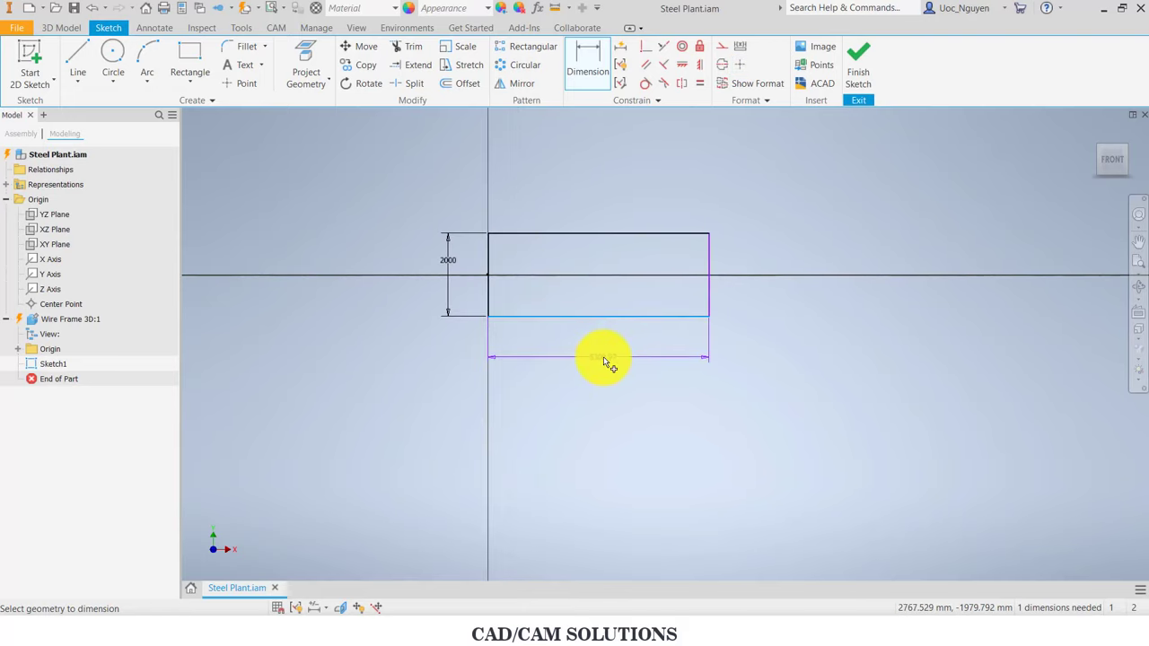
{"action": "left_click", "coordinate": [604, 359]}
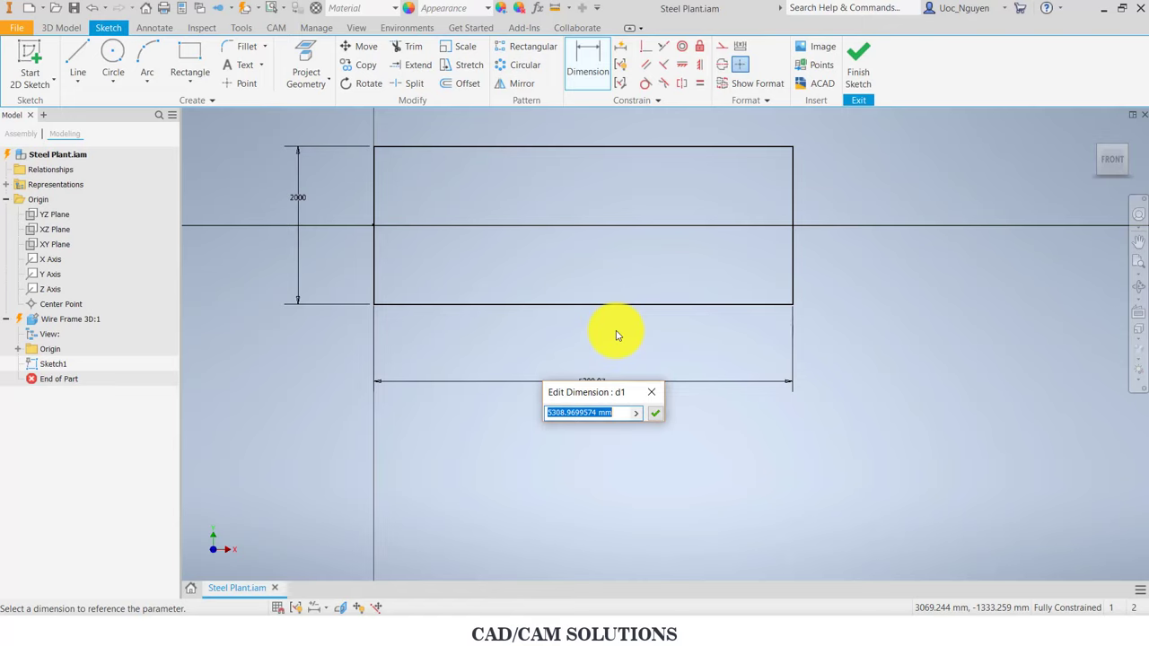
{"action": "type", "text": "00"}
{"action": "key", "text": "Return"}
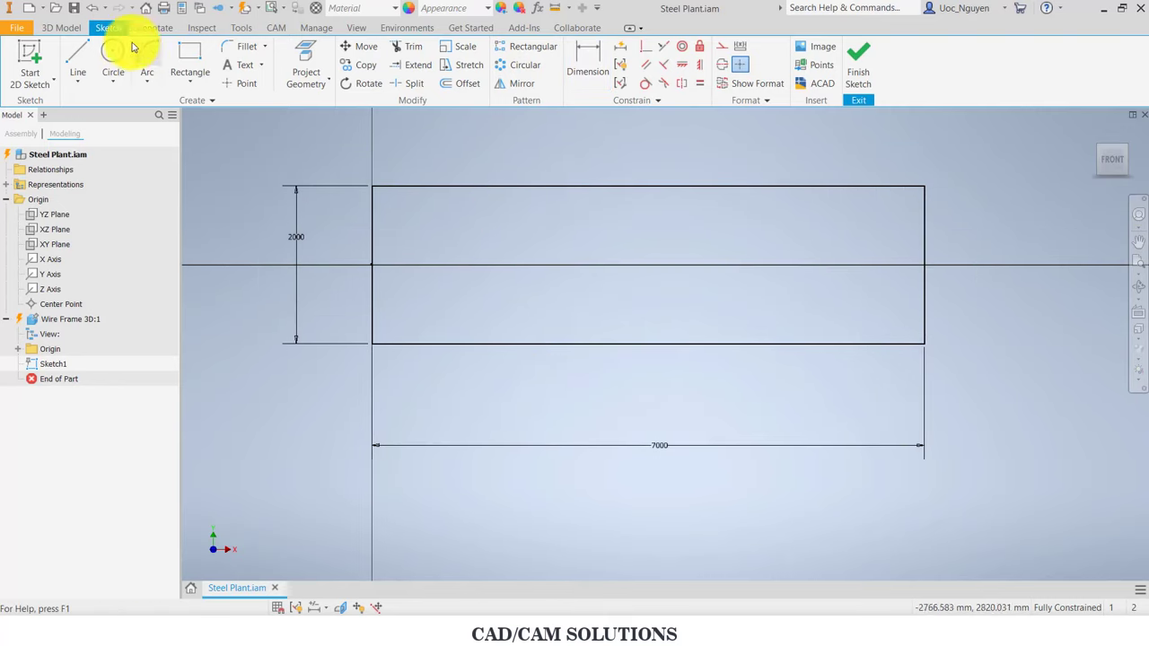
Step: Draw two vertical lines across the rectangle from top edge to bottom edge
{"action": "key", "text": "l"}
{"action": "left_click", "coordinate": [778, 186]}
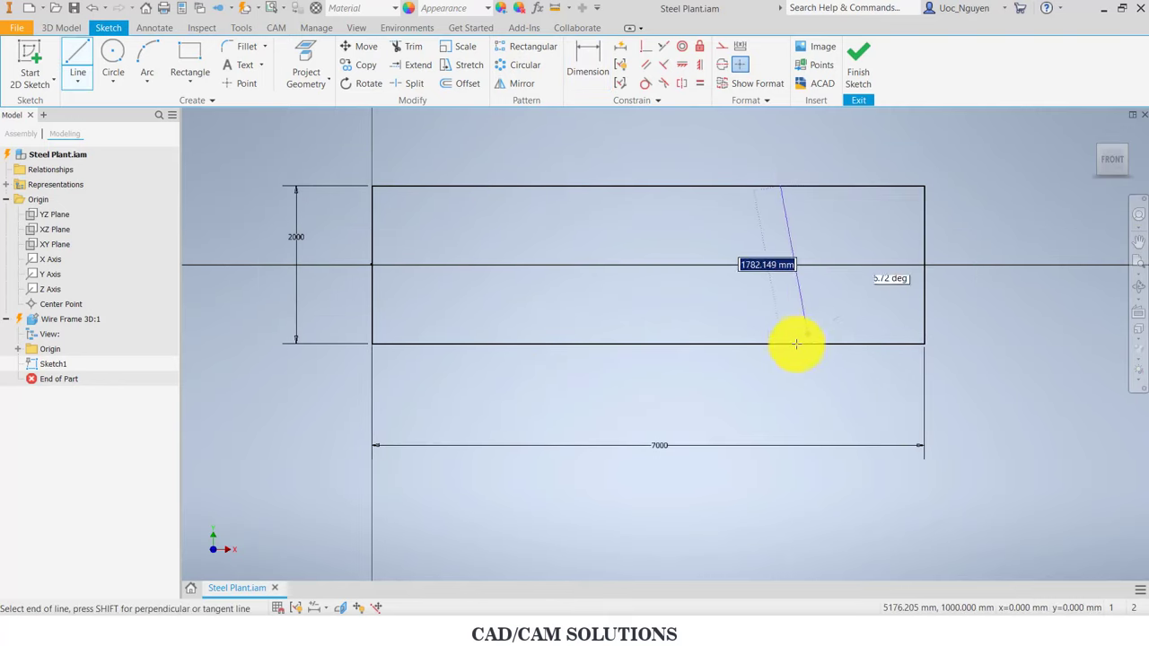
{"action": "double_click", "coordinate": [780, 344]}
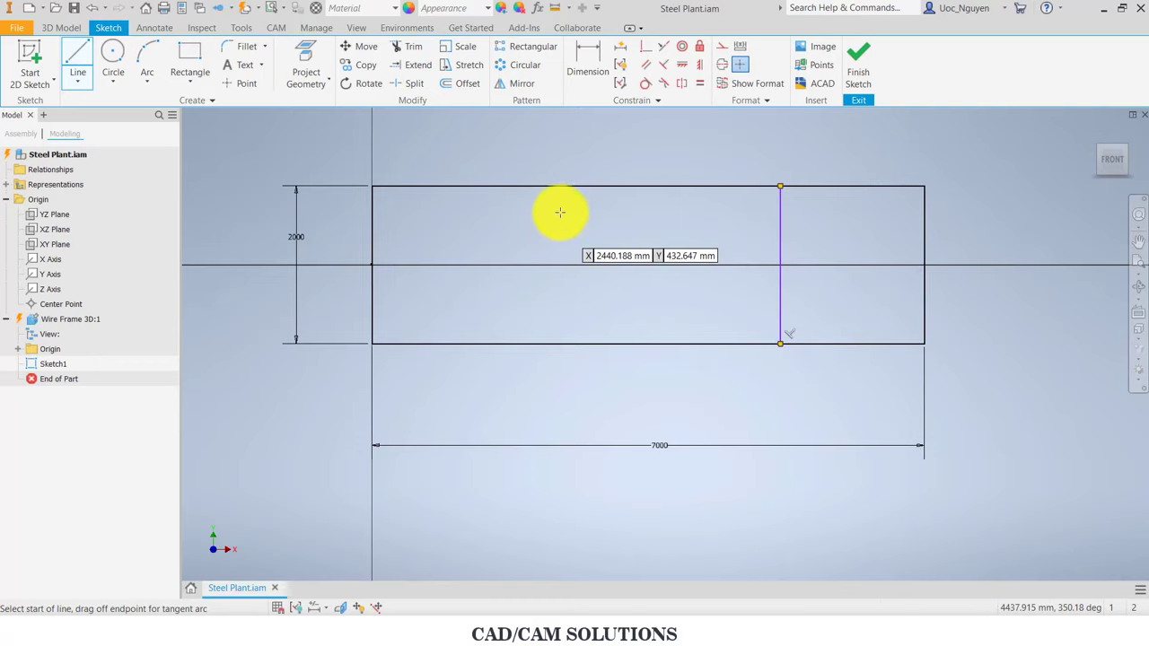
{"action": "left_click", "coordinate": [559, 186]}
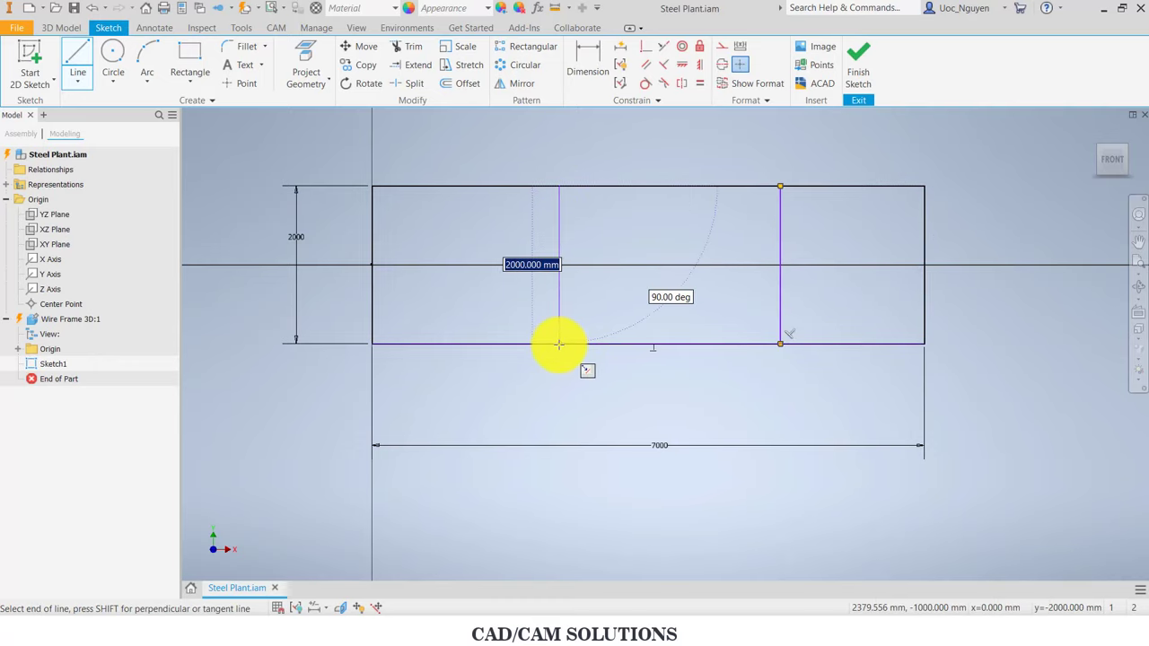
{"action": "left_click", "coordinate": [560, 344]}
{"action": "key", "text": "Escape"}
Step: Dimension the right bay at 2500 and link the middle bay width to it
{"action": "key", "text": "d"}
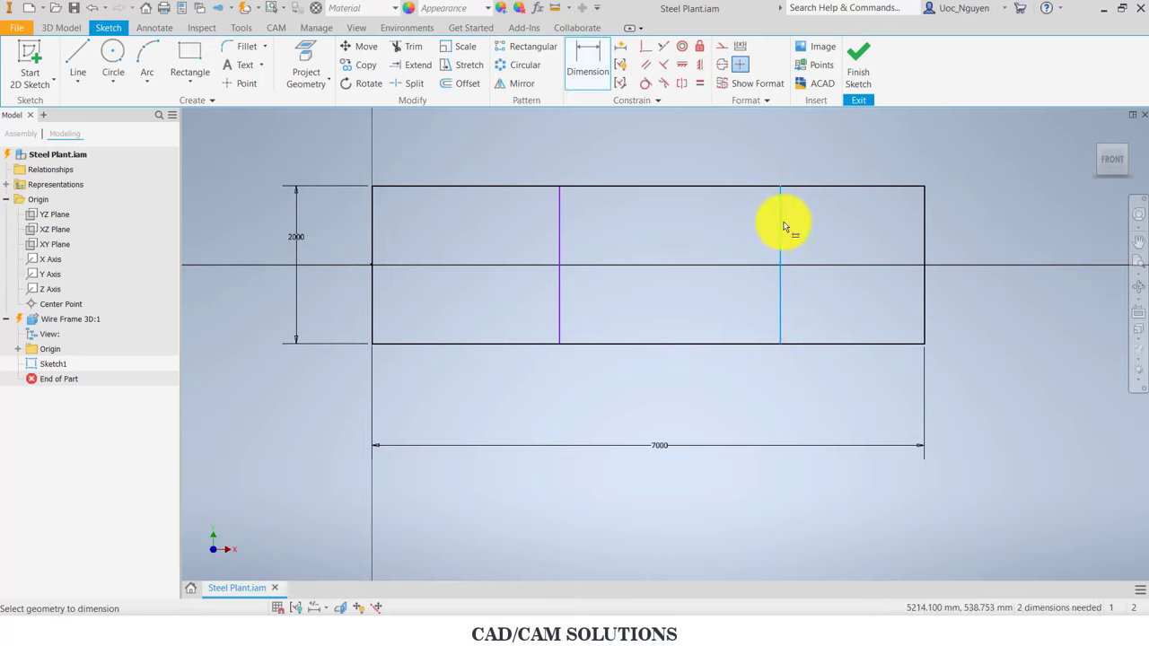
{"action": "left_click", "coordinate": [783, 226]}
{"action": "left_click", "coordinate": [905, 287]}
{"action": "left_click", "coordinate": [860, 384]}
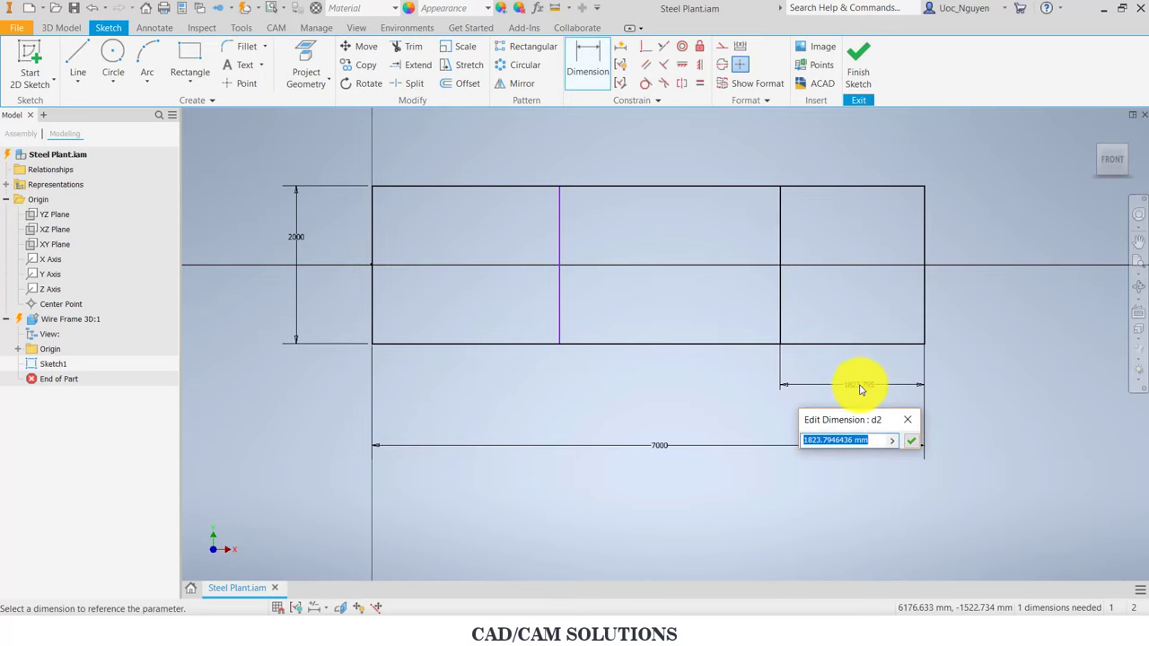
{"action": "type", "text": "2500"}
{"action": "key", "text": "Return"}
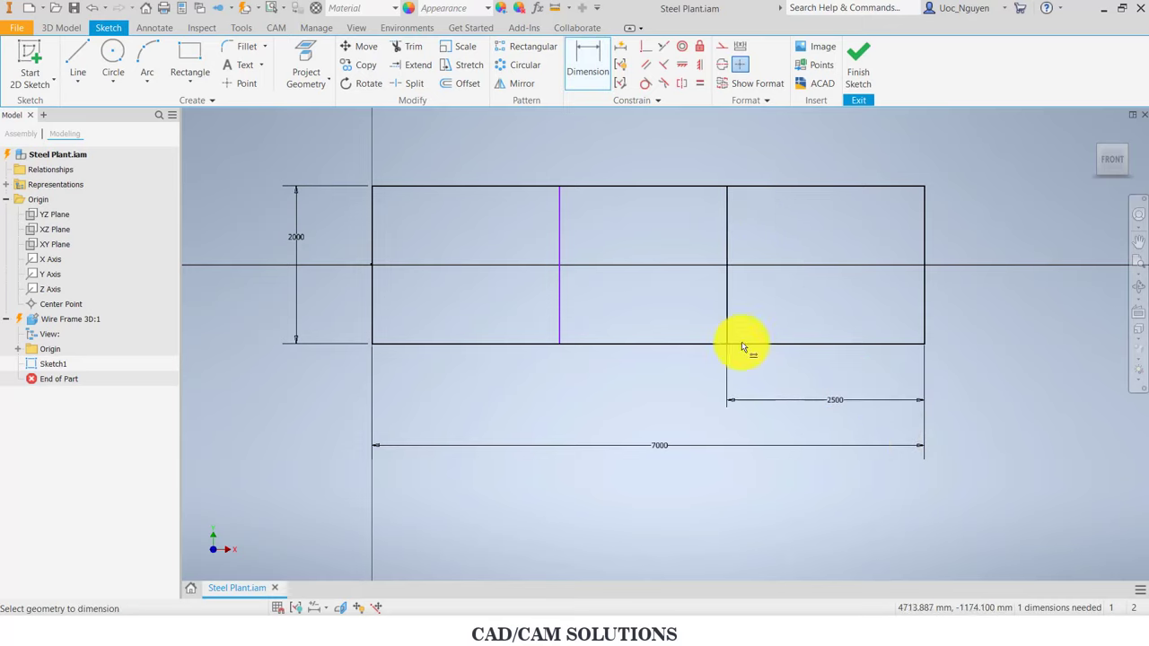
{"action": "left_click", "coordinate": [727, 322]}
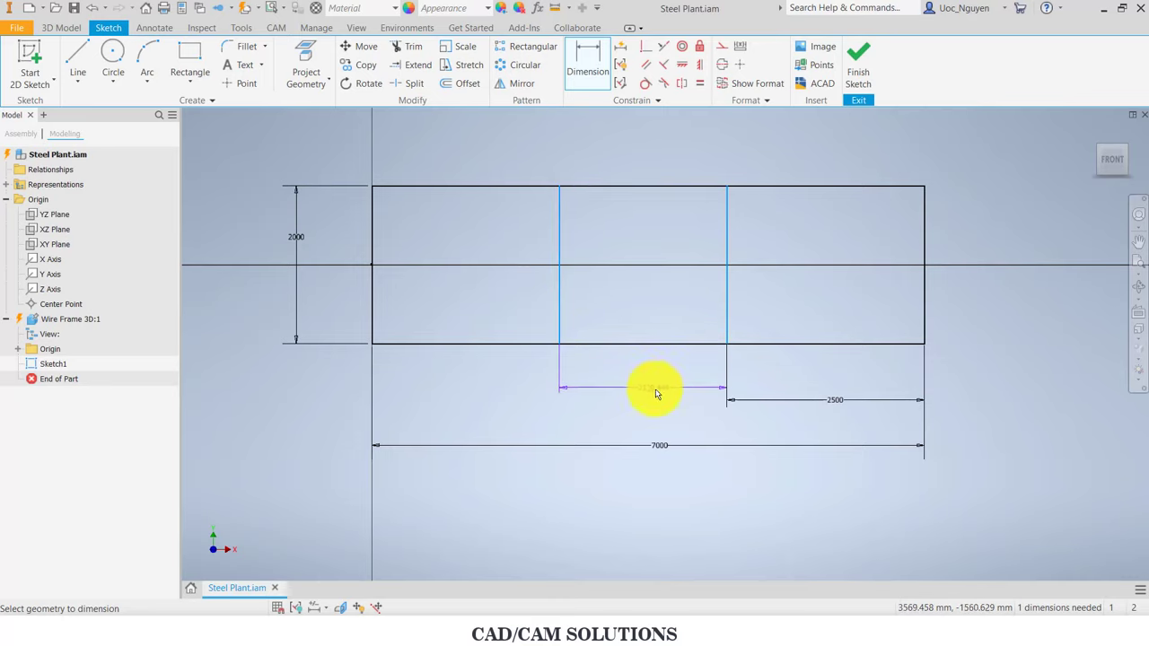
{"action": "left_click", "coordinate": [653, 402]}
{"action": "left_click", "coordinate": [844, 400]}
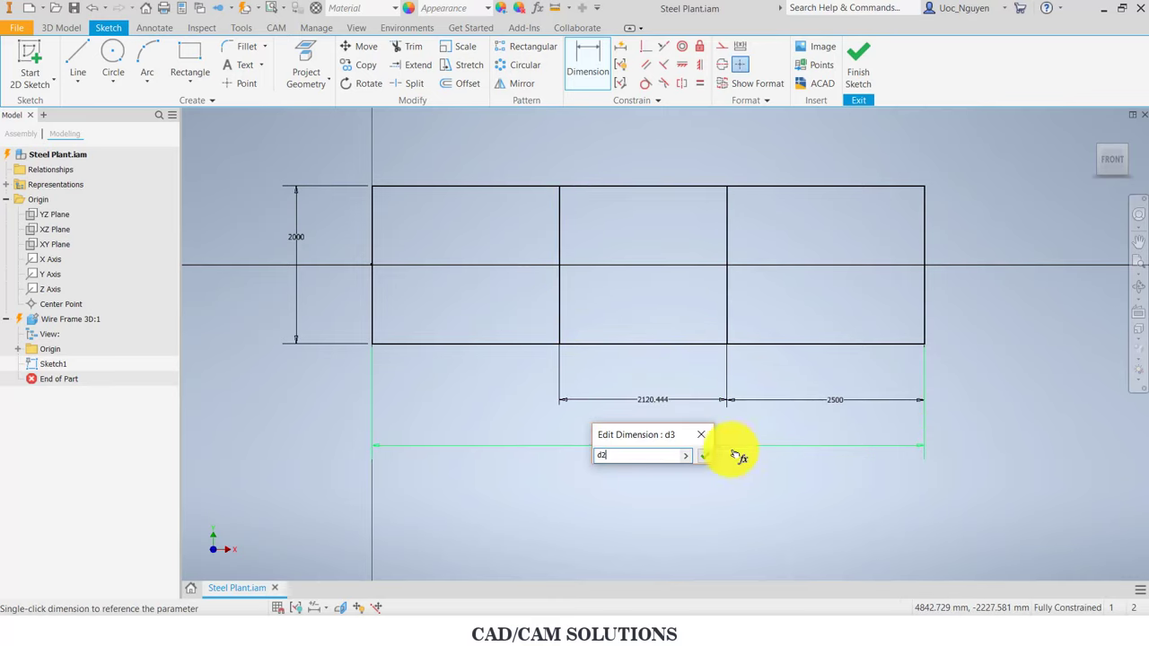
{"action": "left_click", "coordinate": [705, 456]}
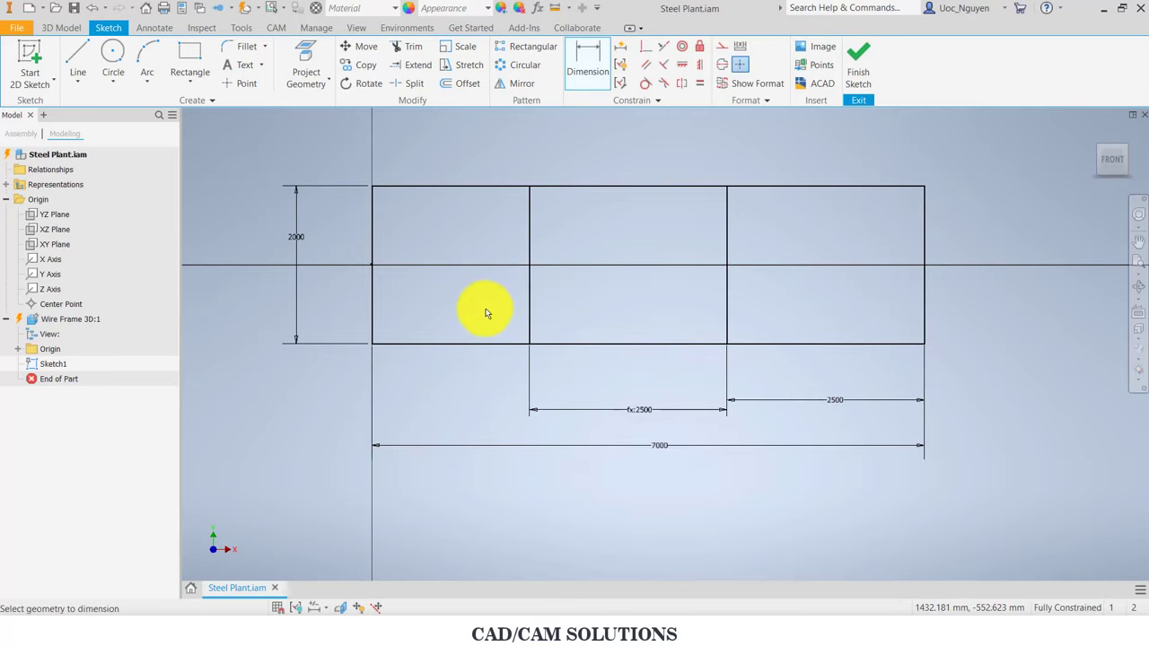
Step: Add a driven 2000 dimension for the left bay, tidy the dimensions, and finish the sketch
{"action": "left_click", "coordinate": [530, 329]}
{"action": "left_click", "coordinate": [373, 330]}
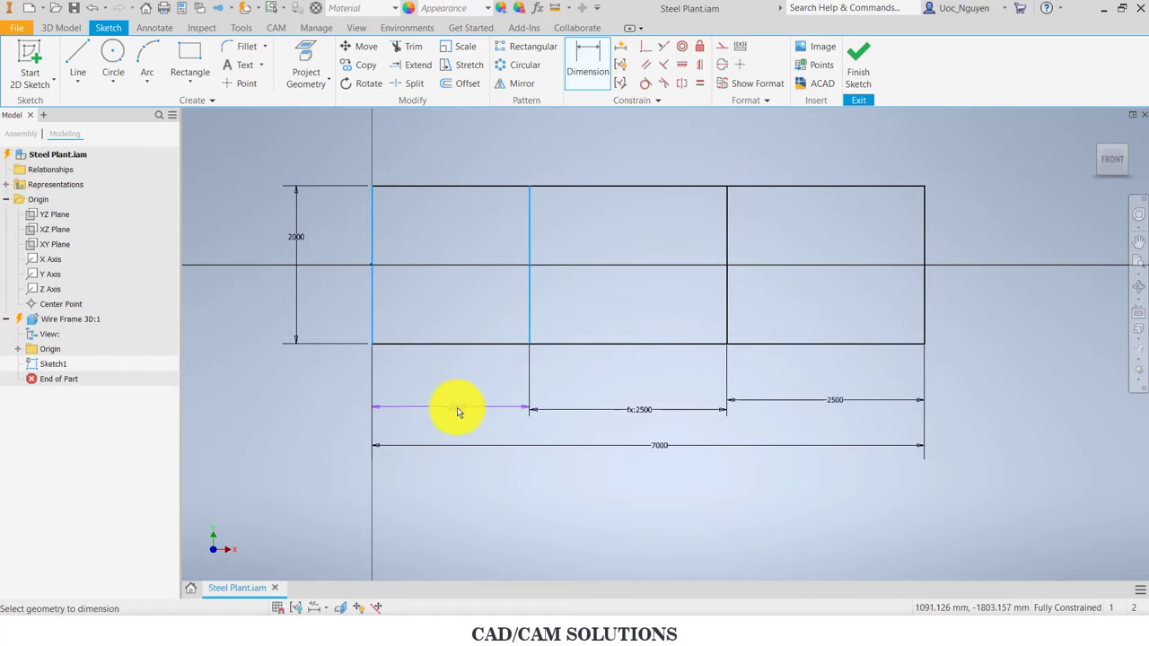
{"action": "left_click", "coordinate": [457, 408]}
{"action": "left_click", "coordinate": [308, 130]}
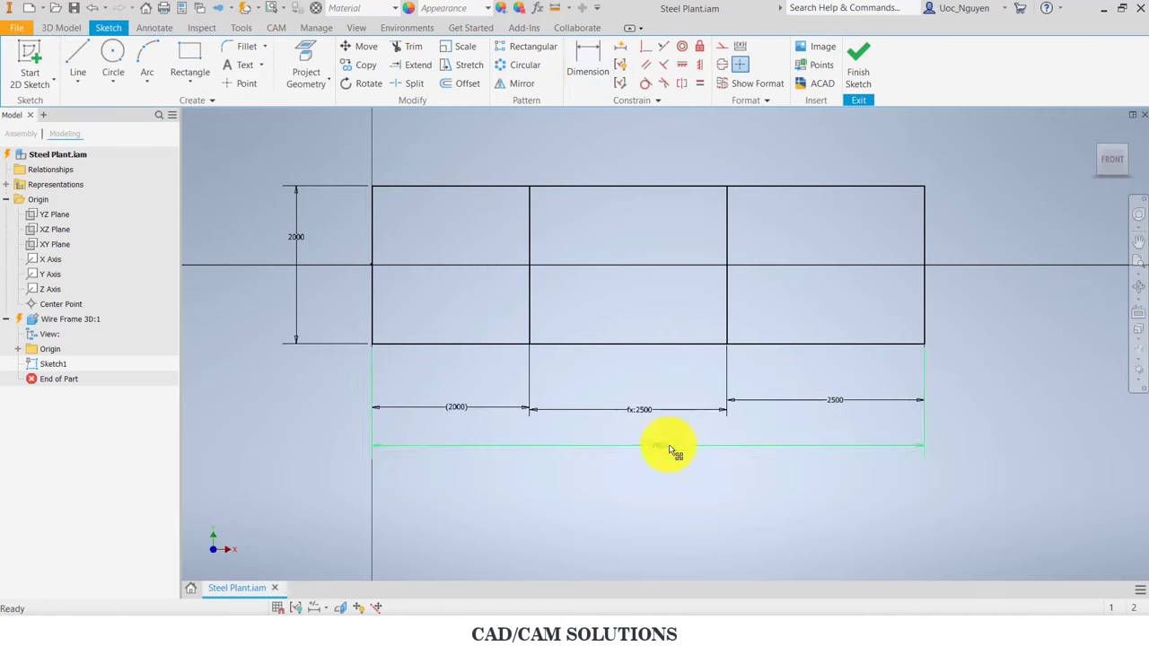
{"action": "left_click_drag", "start_coordinate": [671, 449], "coordinate": [669, 440]}
{"action": "mouse_move", "coordinate": [300, 239]}
{"action": "left_mouse_down"}
{"action": "mouse_move", "coordinate": [339, 259]}
{"action": "mouse_move", "coordinate": [335, 249]}
{"action": "left_mouse_up"}
{"action": "left_click", "coordinate": [859, 79]}
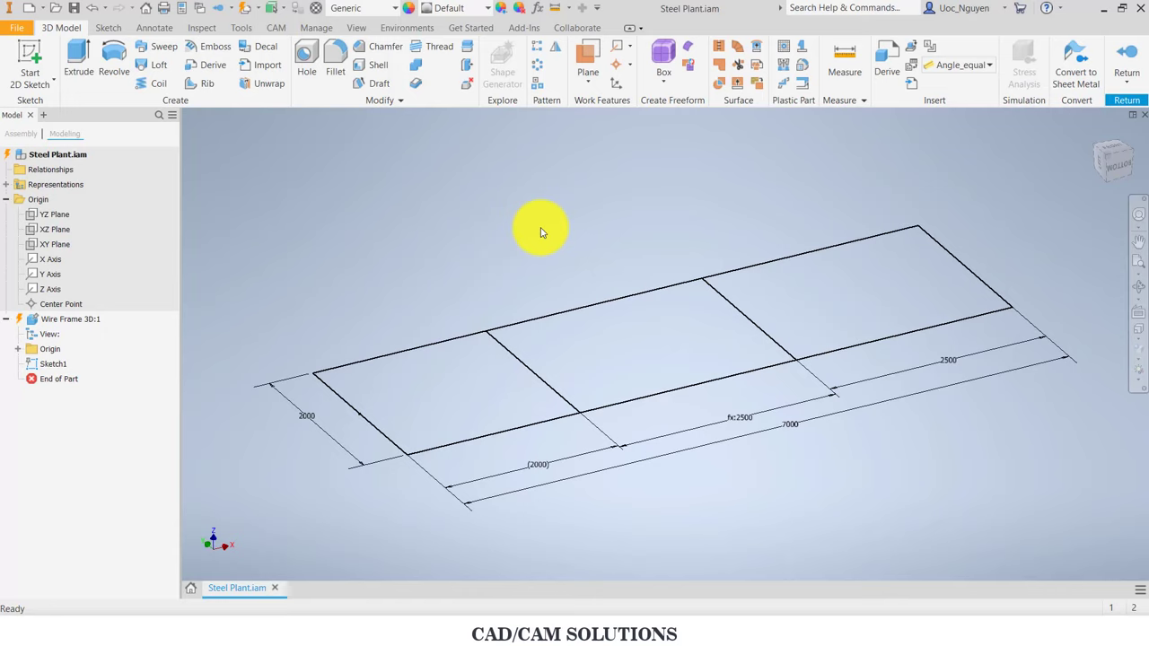
Step: Show the sketch-type choices under the Start 2D Sketch dropdown
{"action": "left_click", "coordinate": [33, 83]}
Step: In a new 3D sketch, draw a 1500 mm upright topped by a closed 2000 × 2500 rectangle
{"action": "left_click", "coordinate": [61, 137]}
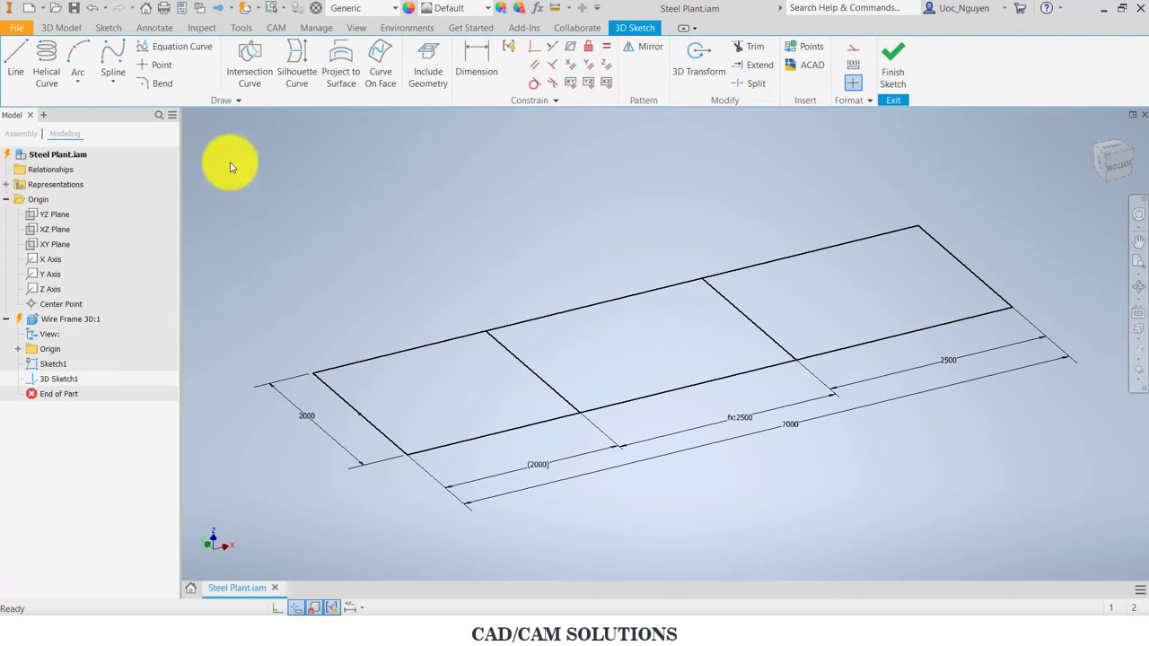
{"action": "left_click", "coordinate": [17, 66]}
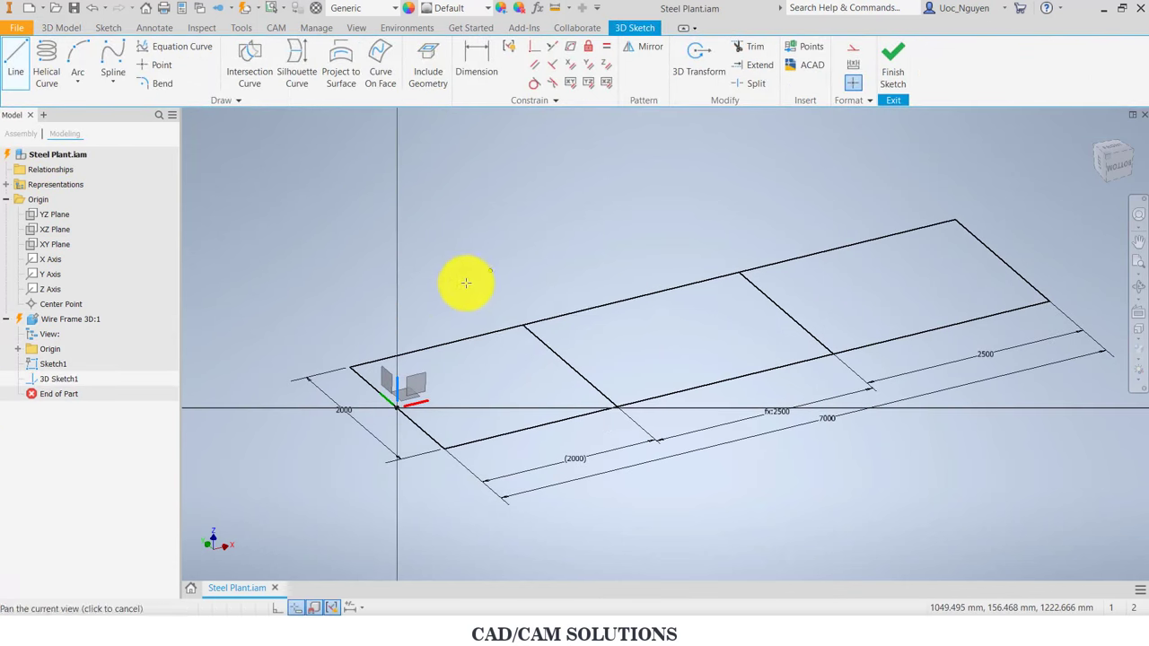
{"action": "left_click", "coordinate": [349, 367]}
{"action": "type", "text": "1500"}
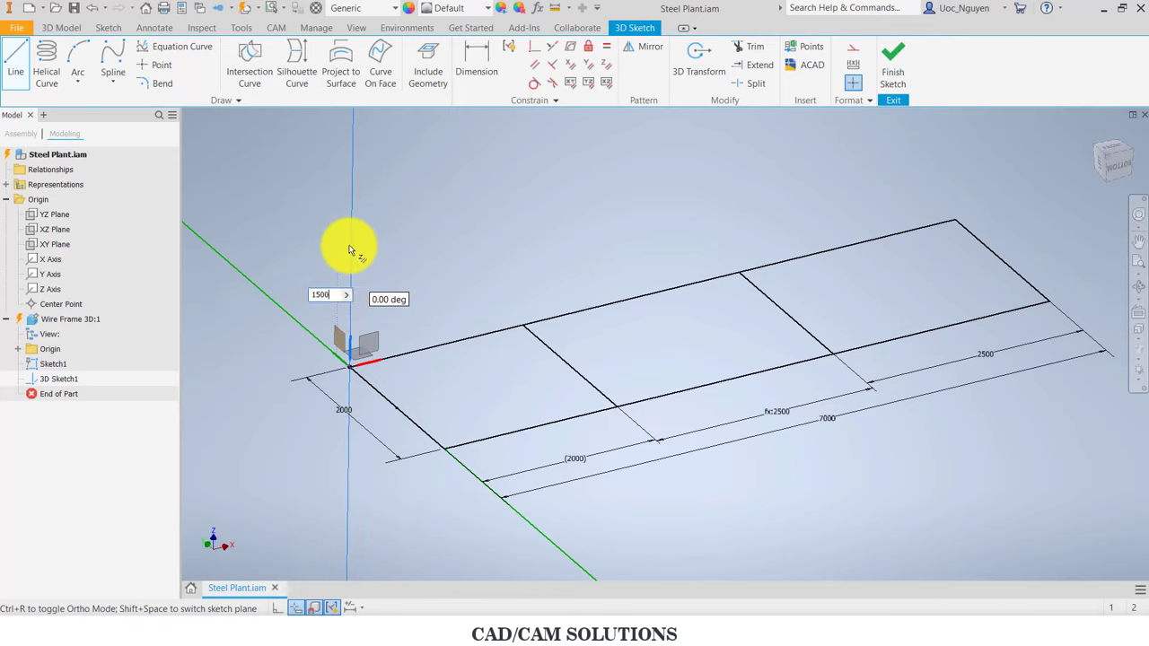
{"action": "key", "text": "Return"}
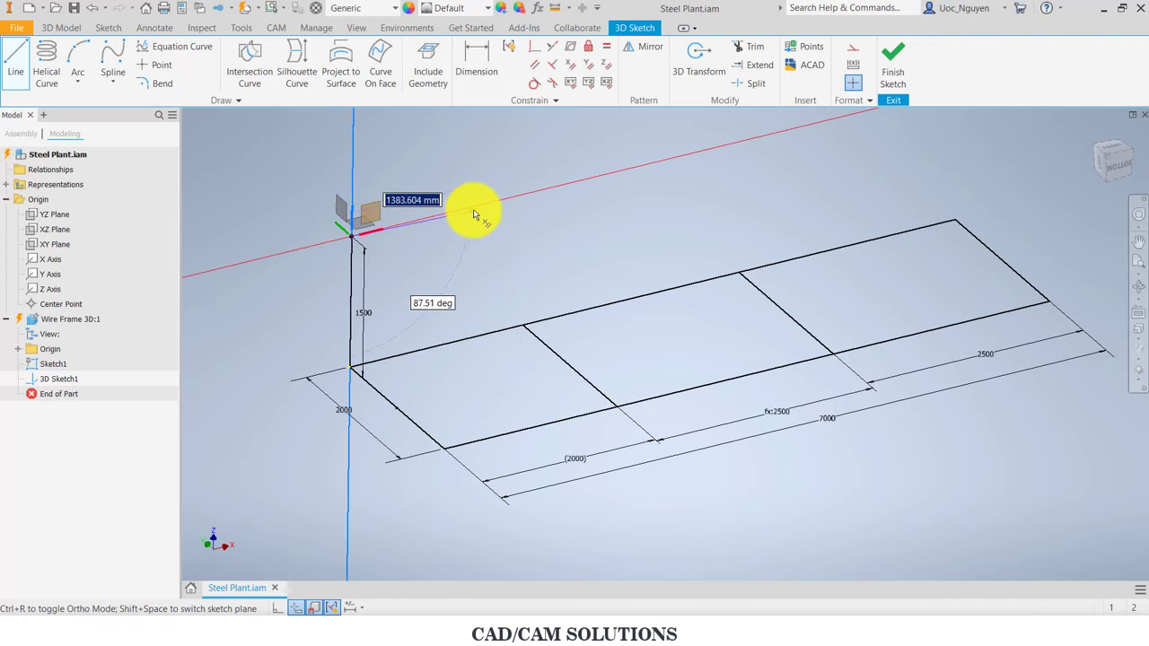
{"action": "type", "text": "2000"}
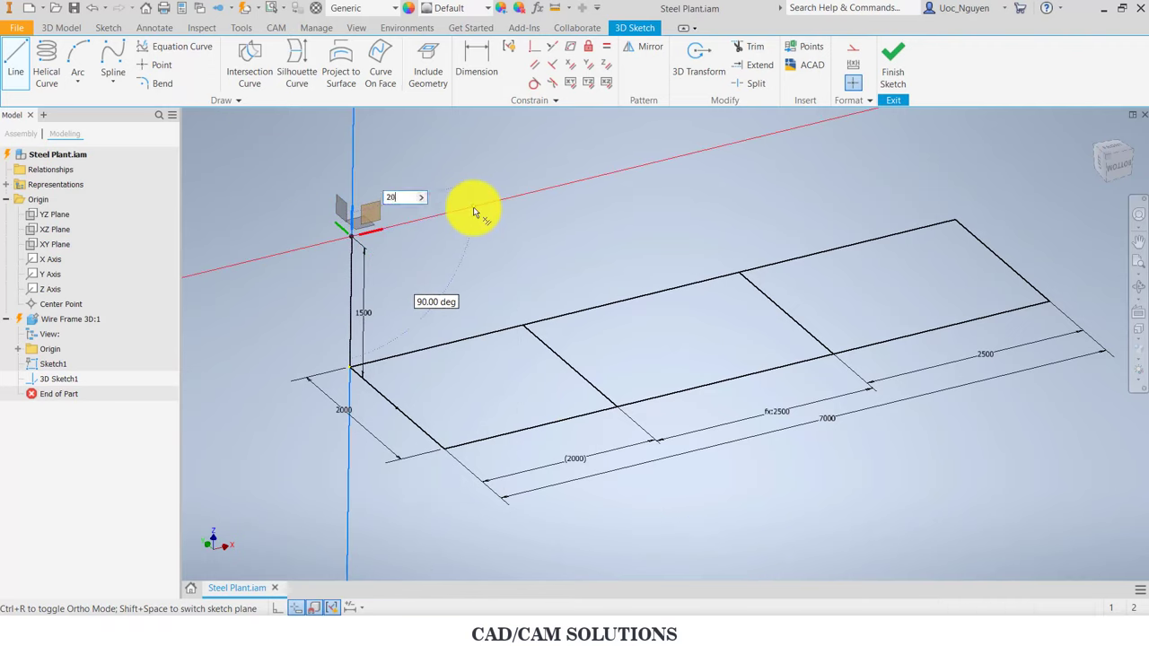
{"action": "key", "text": "Return"}
{"action": "type", "text": "2500"}
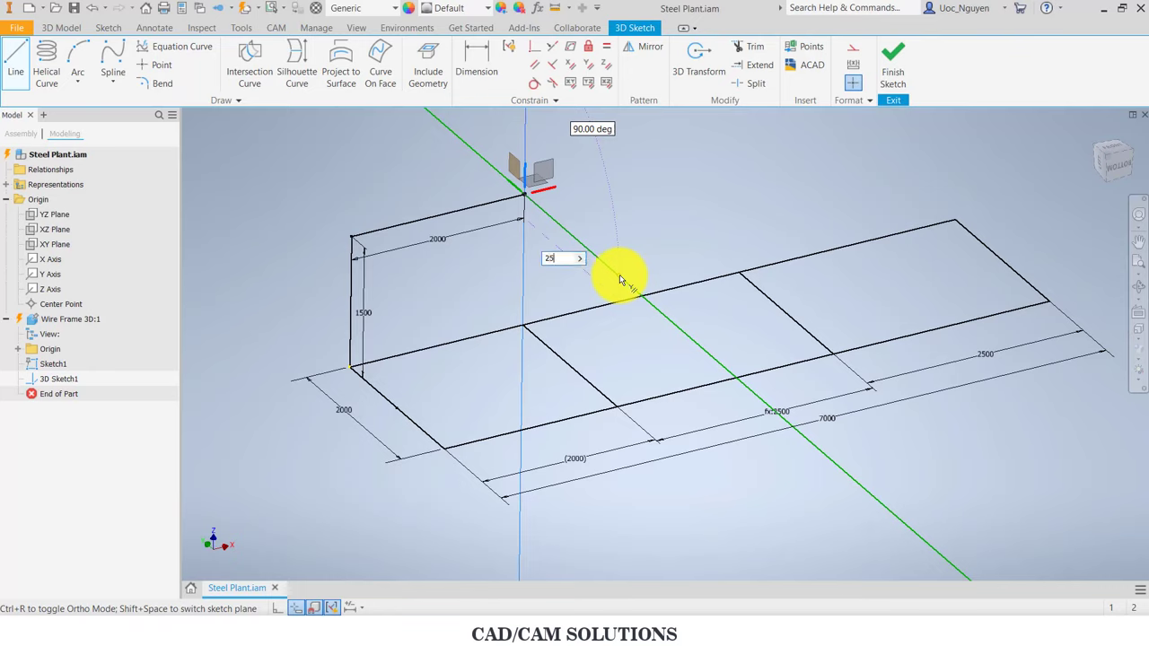
{"action": "key", "text": "Return"}
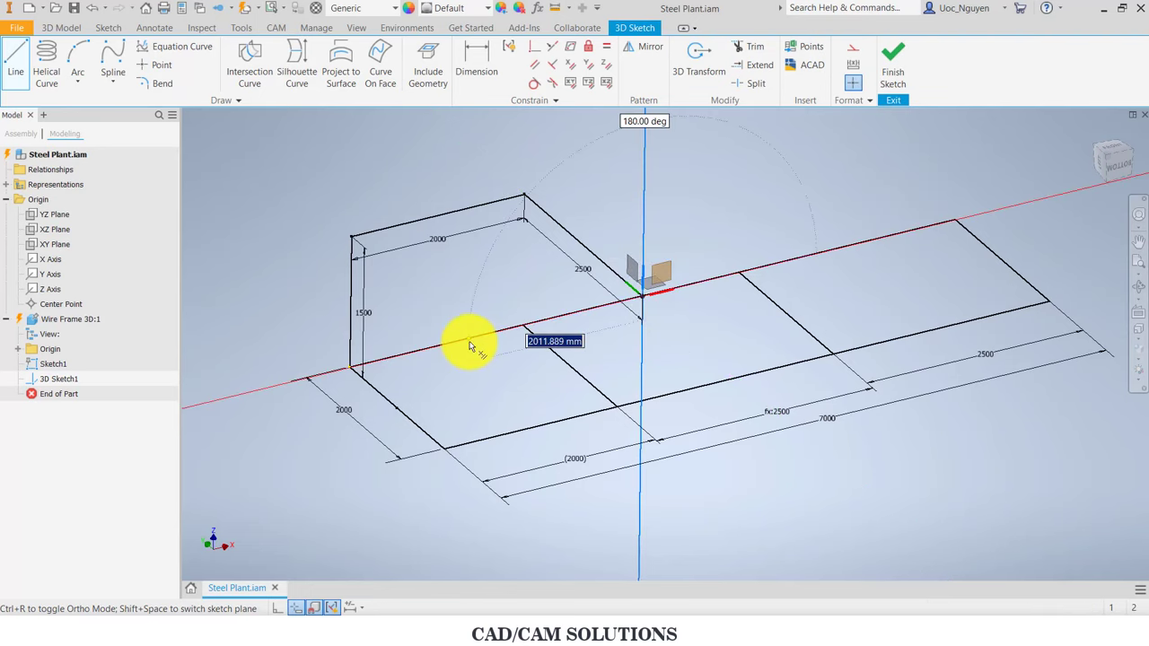
{"action": "key", "text": "Return"}
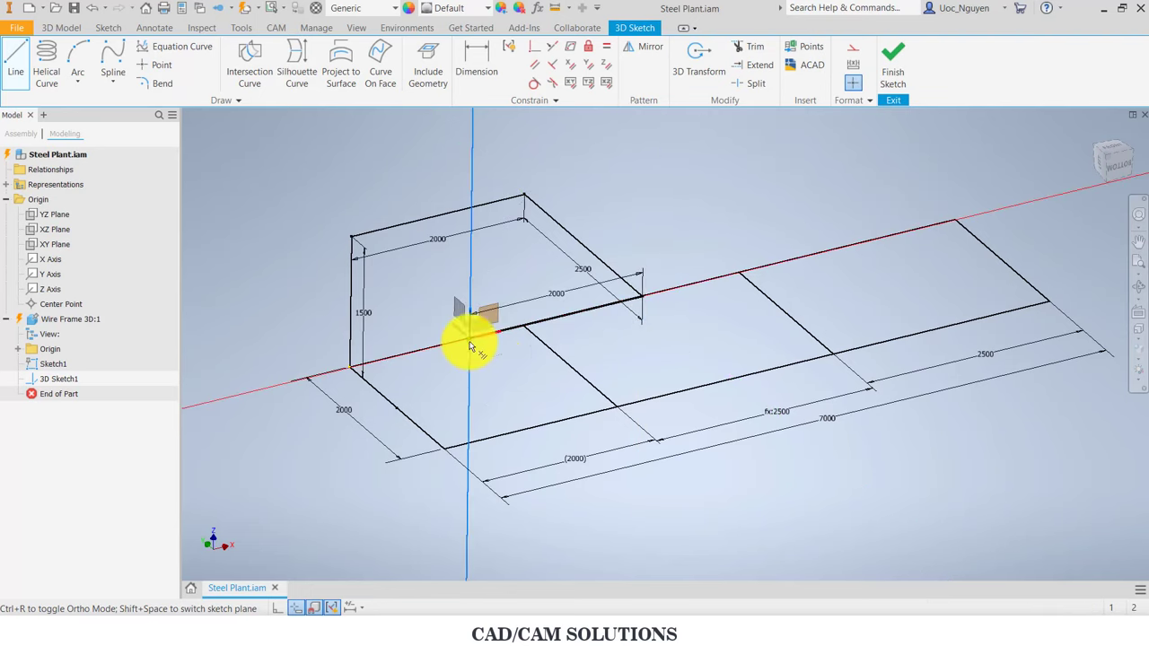
{"action": "left_click", "coordinate": [351, 237]}
{"action": "key", "text": "Escape"}
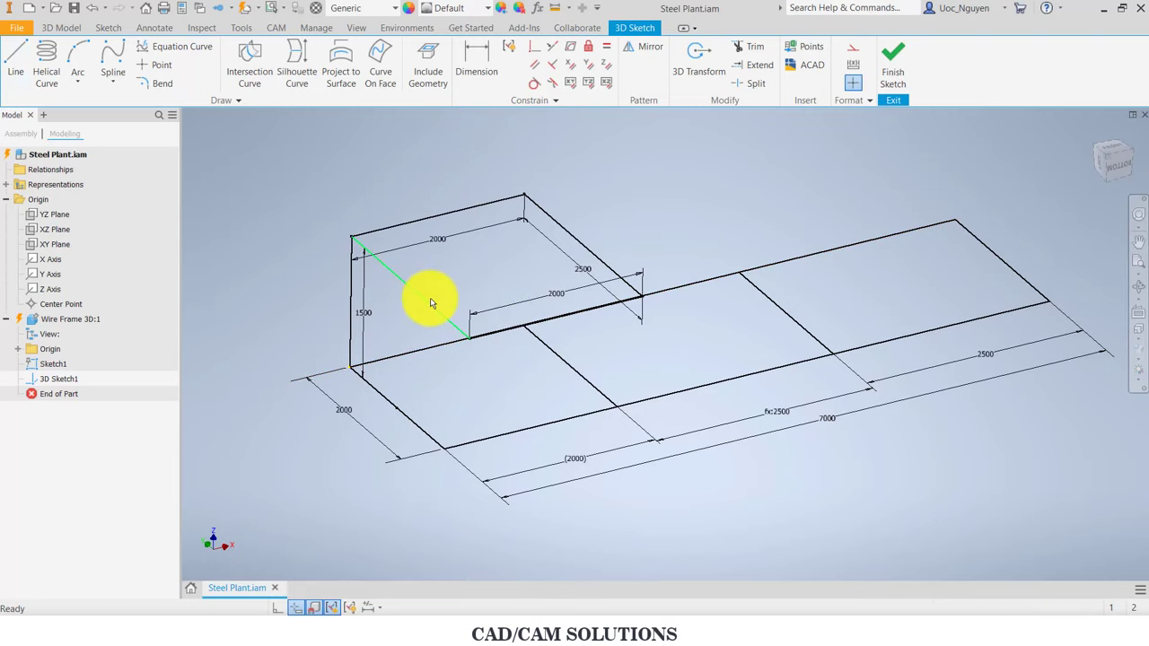
{"action": "mouse_move", "coordinate": [569, 248]}
{"action": "middle_mouse_down", "text": "shift"}
{"action": "mouse_move", "coordinate": [596, 234]}
{"action": "mouse_move", "coordinate": [513, 380]}
{"action": "mouse_move", "coordinate": [366, 435]}
{"action": "middle_mouse_up", "text": "shift"}
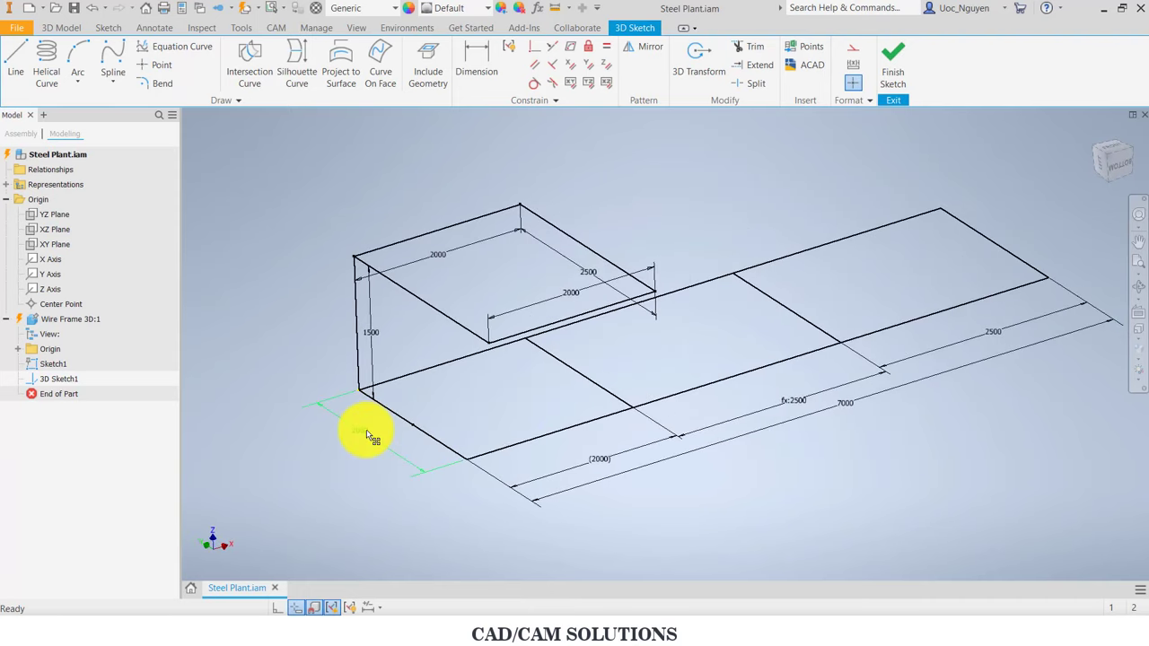
Step: Change the base wireframe's 2000 mm width dimension to 2500 mm
{"action": "double_click", "coordinate": [367, 435]}
{"action": "type", "text": "2500"}
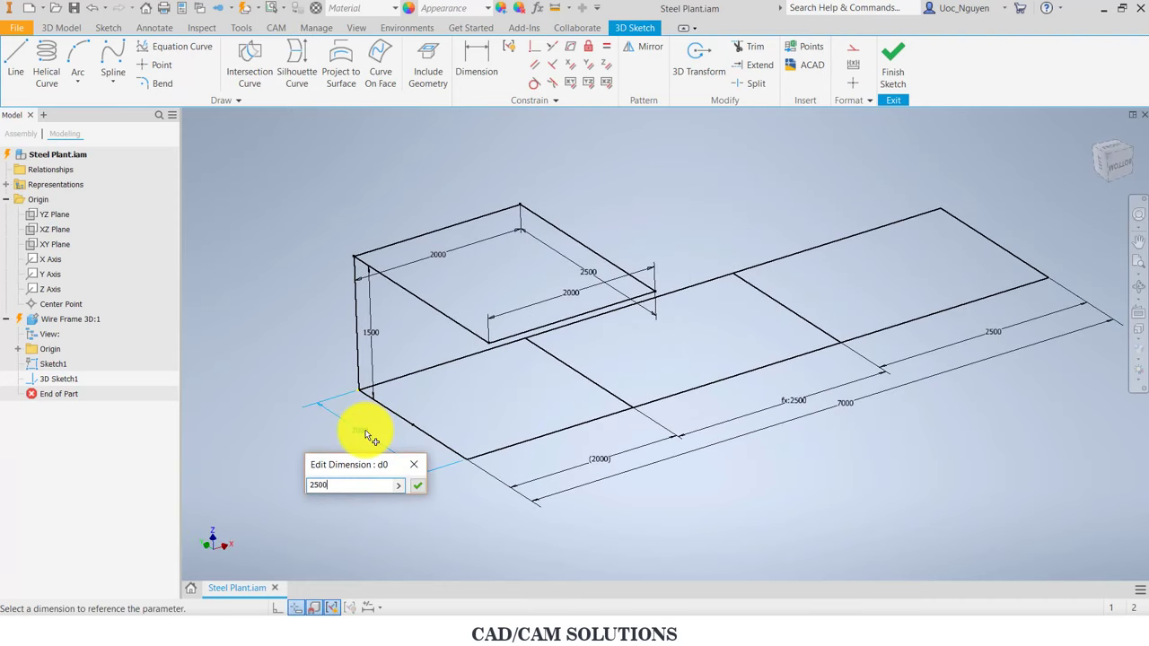
{"action": "key", "text": "Return"}
{"action": "scroll", "coordinate": [359, 402], "scroll_direction": "up", "scroll_amount": 3}
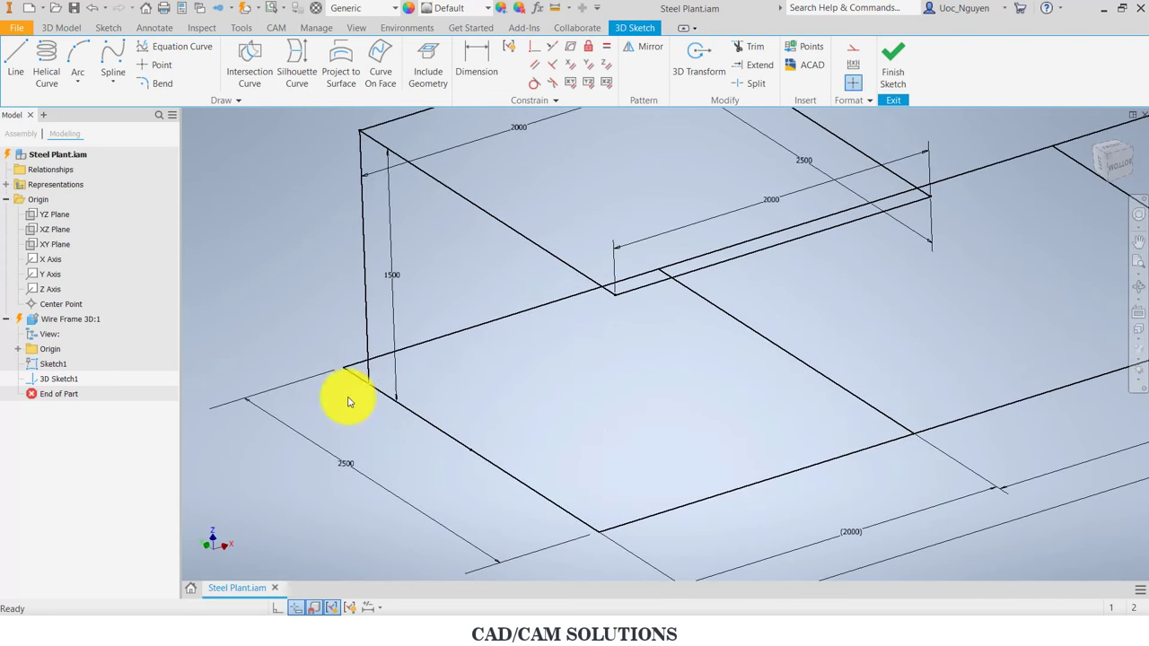
{"action": "scroll", "coordinate": [348, 402], "scroll_direction": "down", "scroll_amount": 3}
{"action": "mouse_move", "coordinate": [359, 384]}
{"action": "middle_mouse_down", "text": "shift"}
{"action": "mouse_move", "coordinate": [411, 397]}
{"action": "mouse_move", "coordinate": [395, 413]}
{"action": "middle_mouse_up", "text": "shift"}
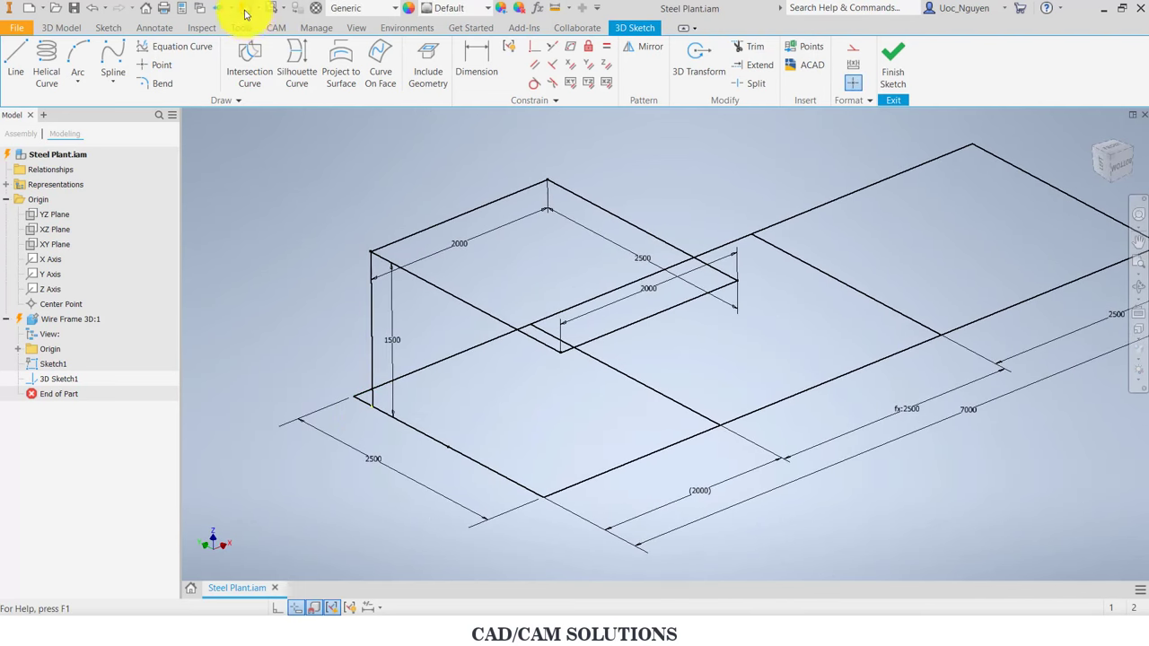
{"action": "mouse_move", "coordinate": [326, 190]}
{"action": "middle_mouse_down", "text": "shift"}
{"action": "mouse_move", "coordinate": [336, 190]}
{"action": "mouse_move", "coordinate": [323, 184]}
{"action": "middle_mouse_up", "text": "shift"}
Step: Draw the raised box's missing front edge from the base corner to its top corner
{"action": "left_click", "coordinate": [18, 55]}
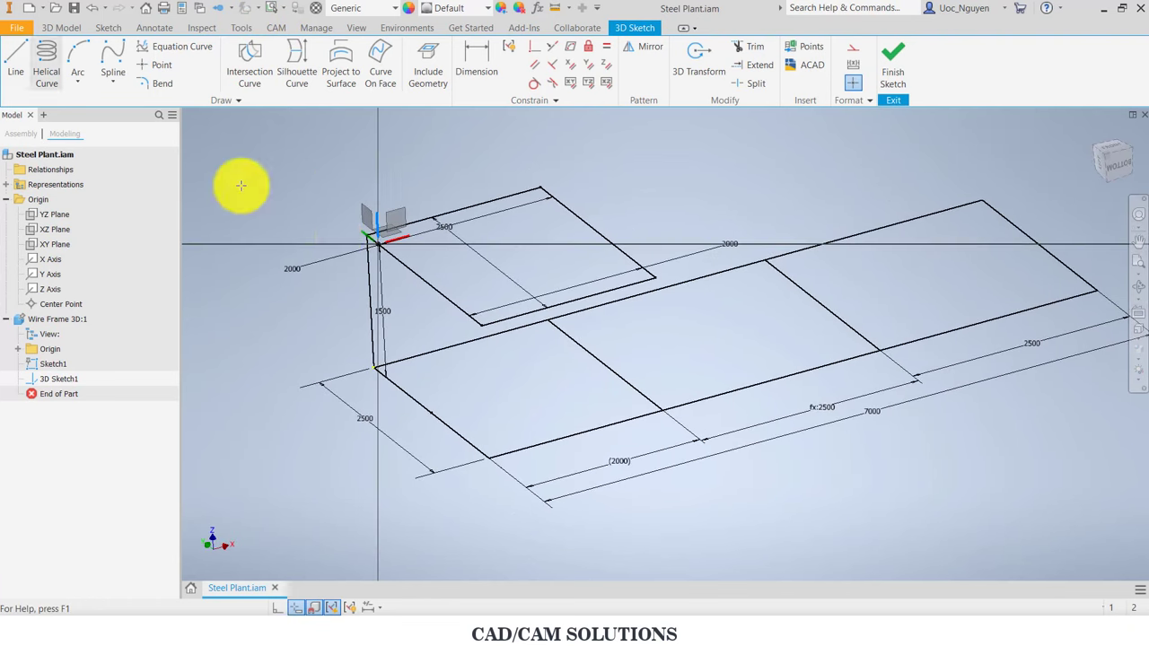
{"action": "left_click", "coordinate": [491, 458]}
{"action": "left_click", "coordinate": [483, 321]}
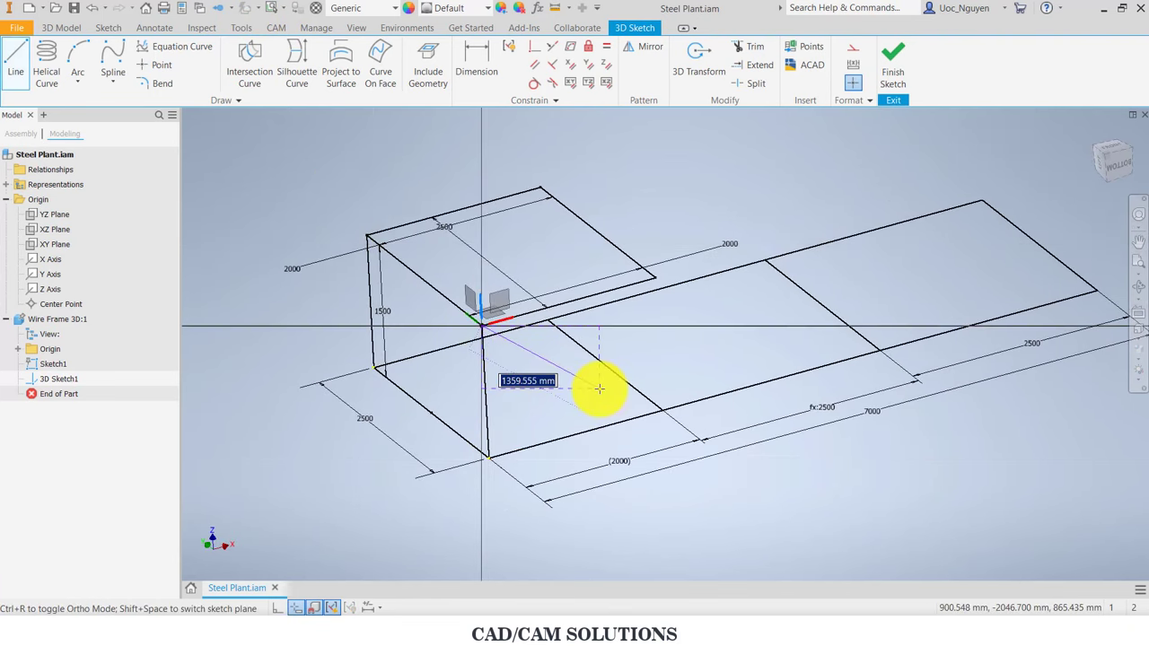
{"action": "key", "text": "Escape"}
{"action": "key", "text": "l"}
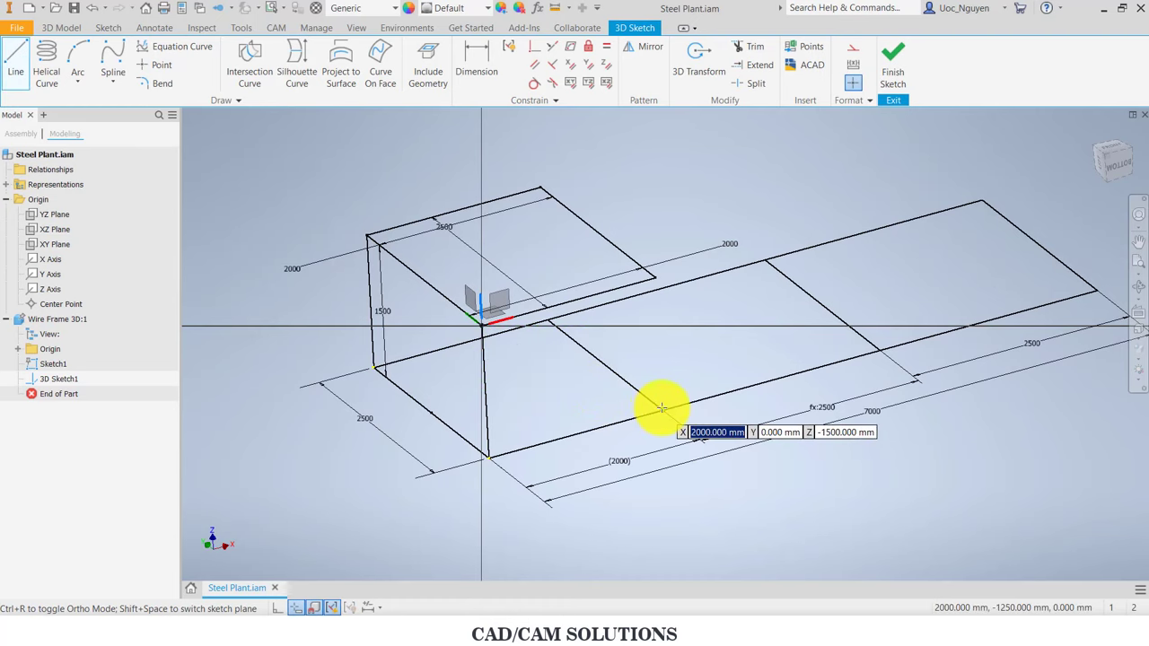
{"action": "key", "text": "Escape"}
{"action": "key", "text": "F6"}
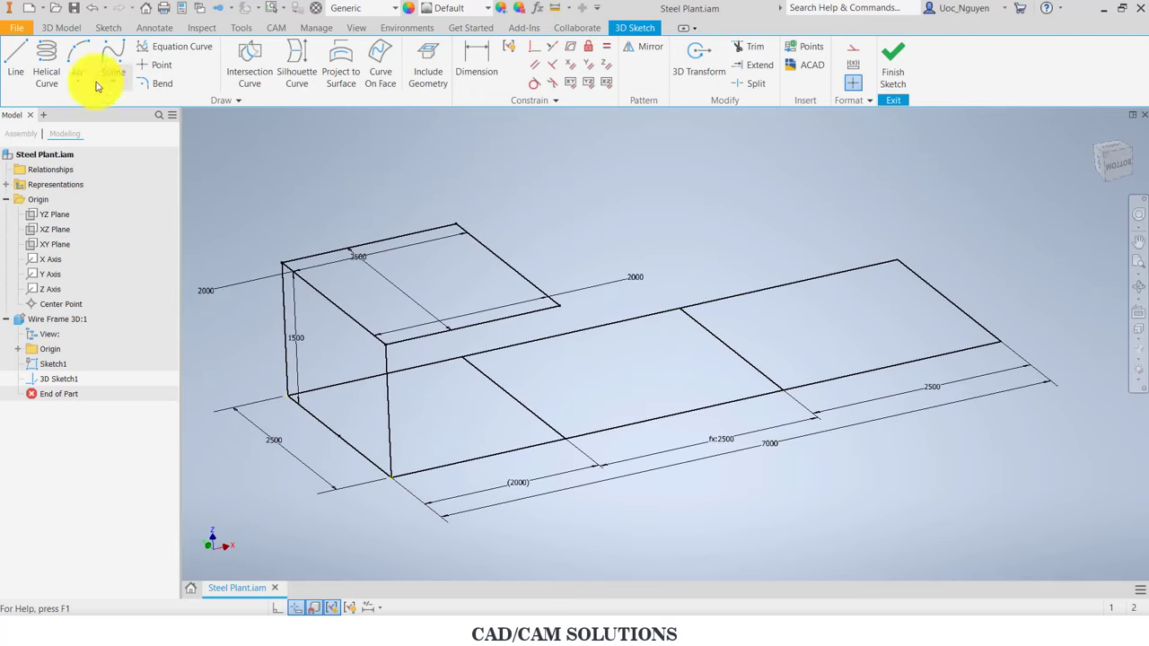
Step: Draw two 3300 mm vertical column lines, from the origin and from the box corner
{"action": "left_click", "coordinate": [18, 58]}
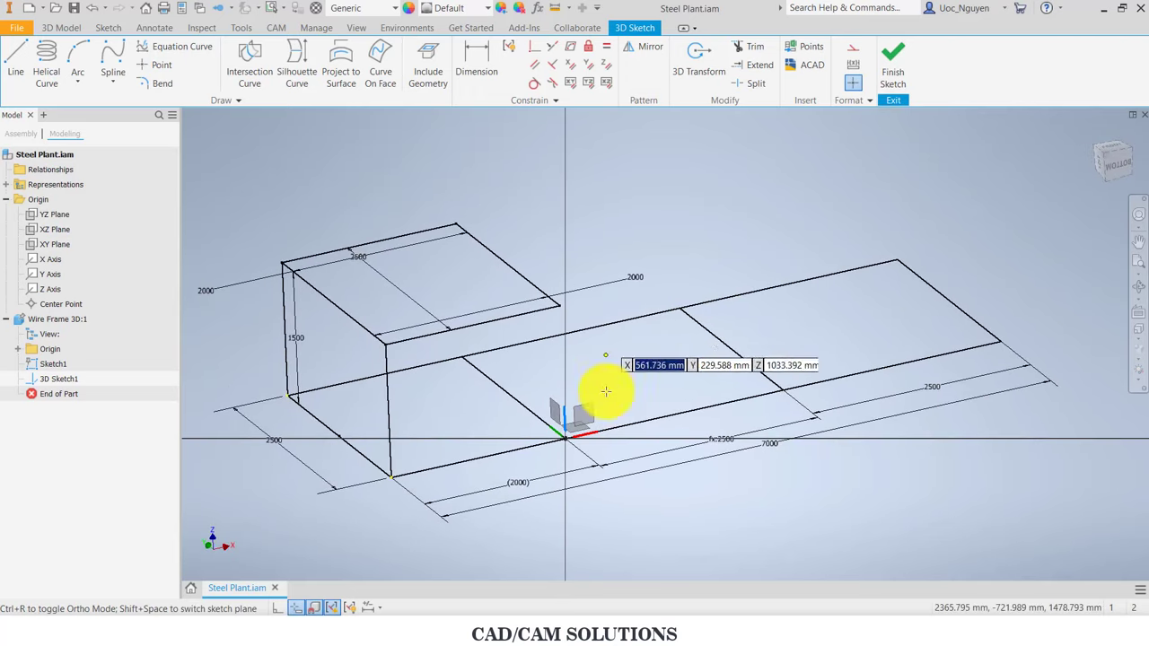
{"action": "left_click", "coordinate": [566, 438]}
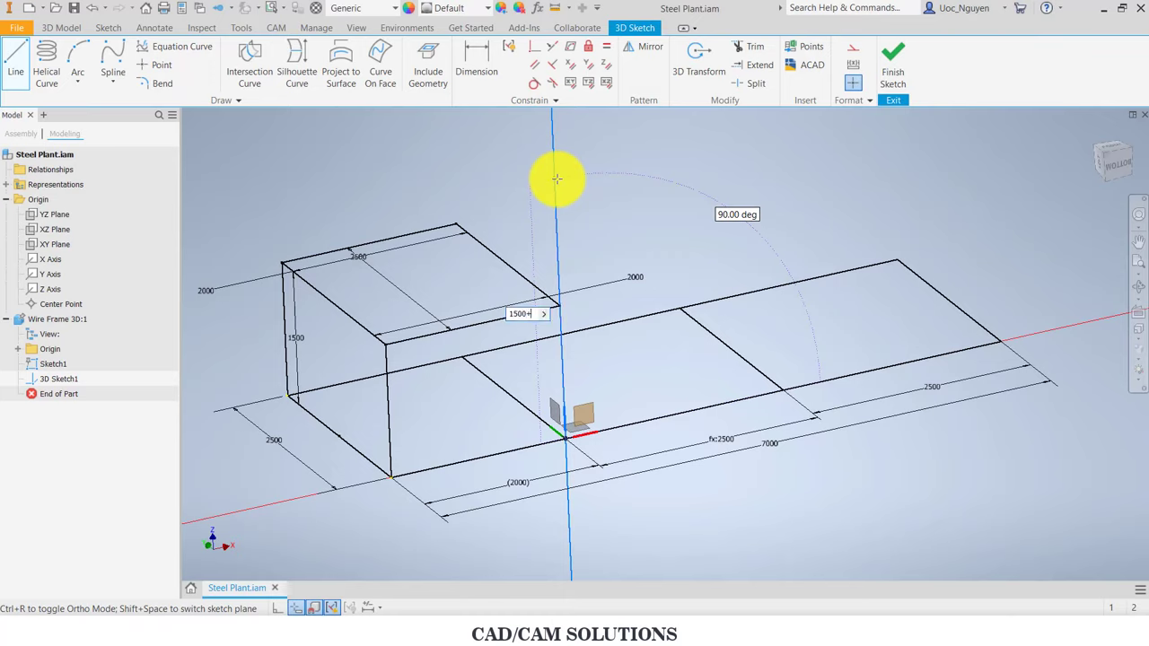
{"action": "key", "text": "Return"}
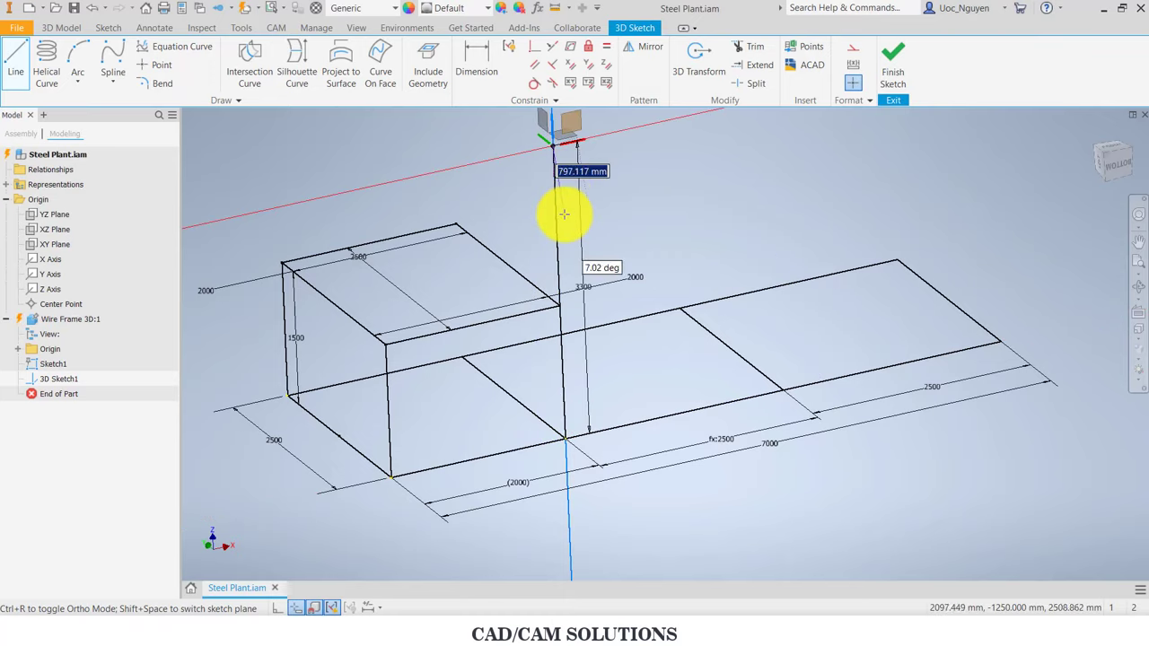
{"action": "key", "text": "Escape"}
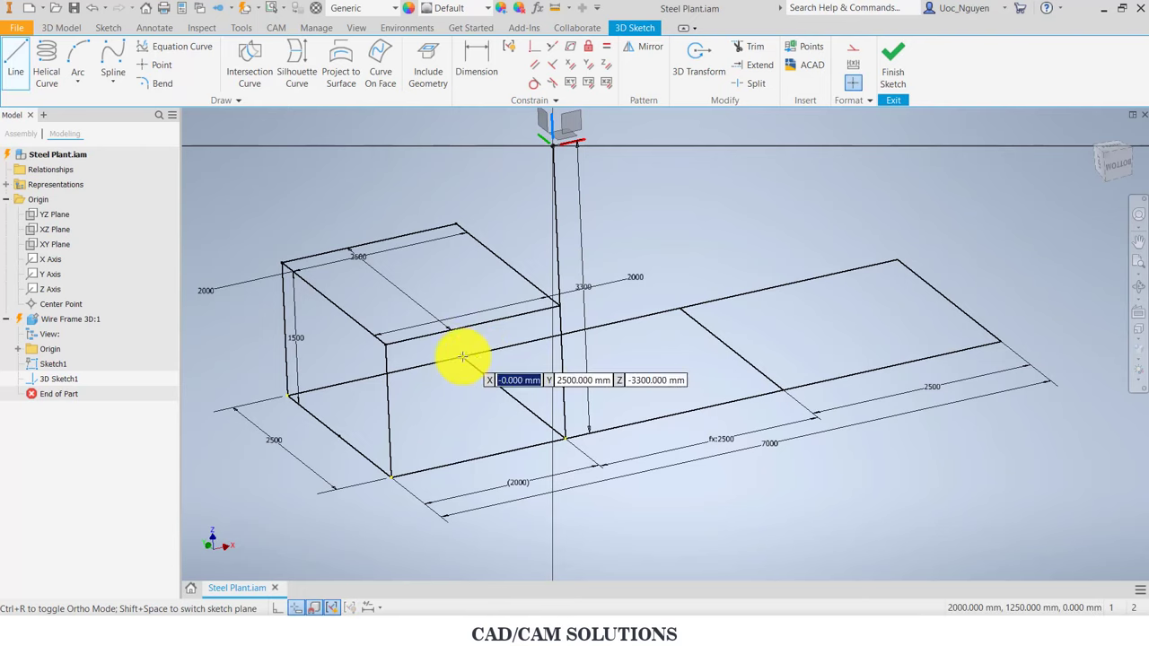
{"action": "left_click", "coordinate": [460, 353]}
{"action": "left_click", "coordinate": [480, 332]}
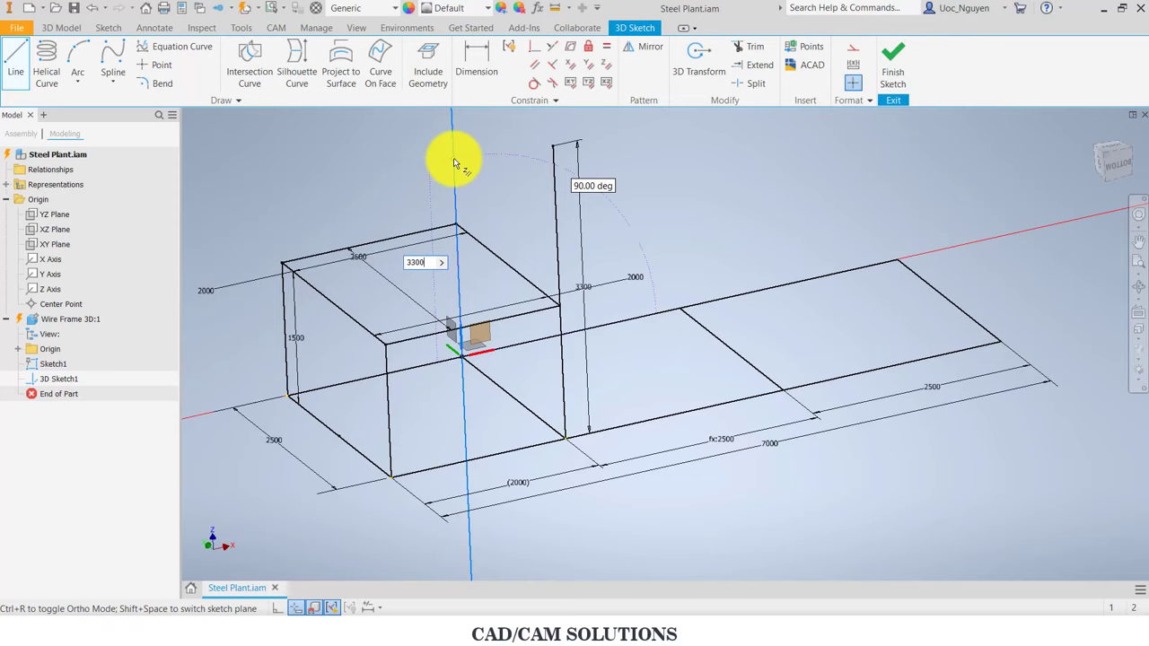
{"action": "key", "text": "Return"}
{"action": "key", "text": "Escape"}
{"action": "scroll", "coordinate": [500, 213], "scroll_direction": "down", "scroll_amount": 3}
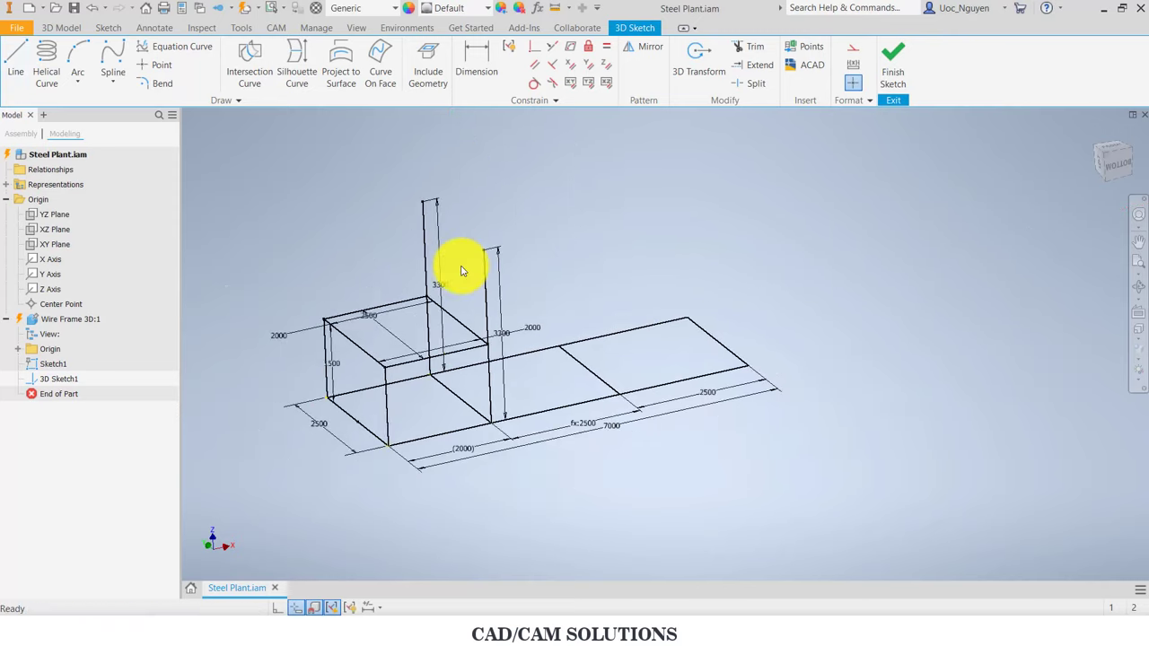
{"action": "scroll", "coordinate": [528, 226], "scroll_direction": "down", "scroll_amount": 2}
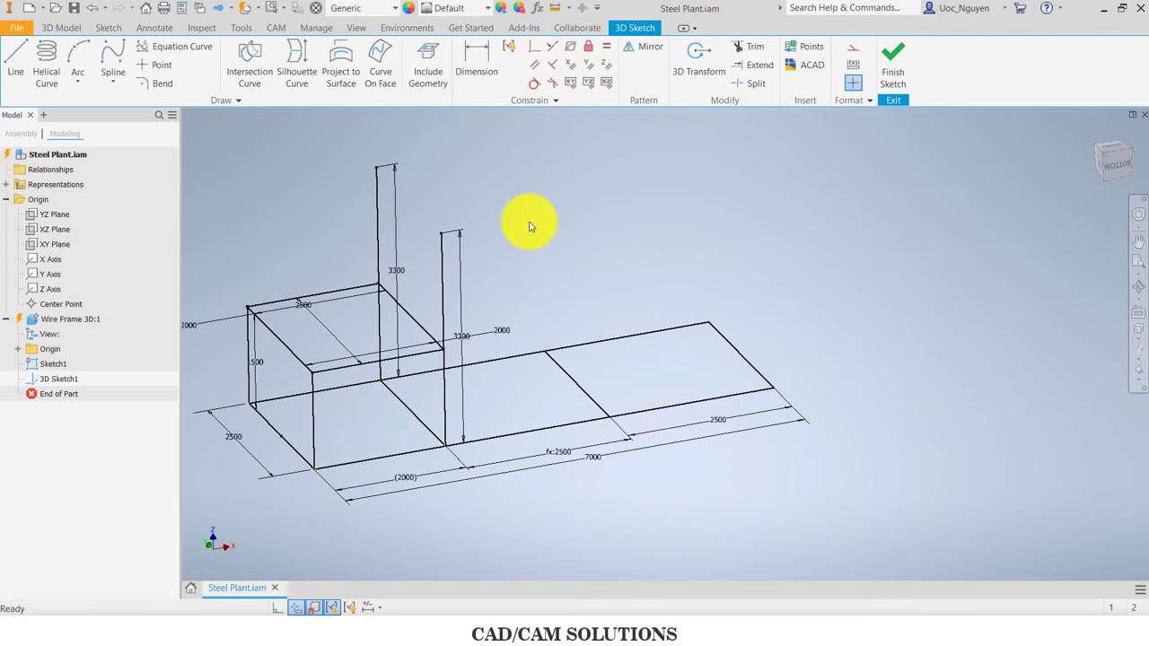
Step: Draw two 3300 mm vertical columns from a base corner and the front edge
{"action": "key", "text": "l"}
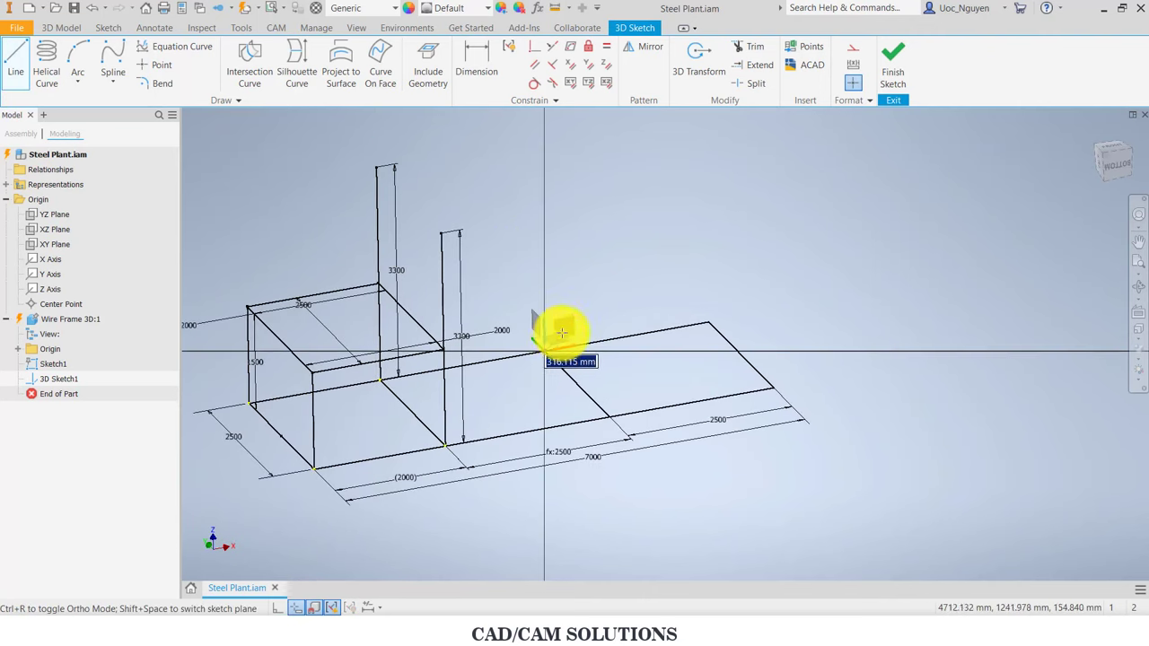
{"action": "left_click", "coordinate": [542, 352]}
{"action": "type", "text": "3300"}
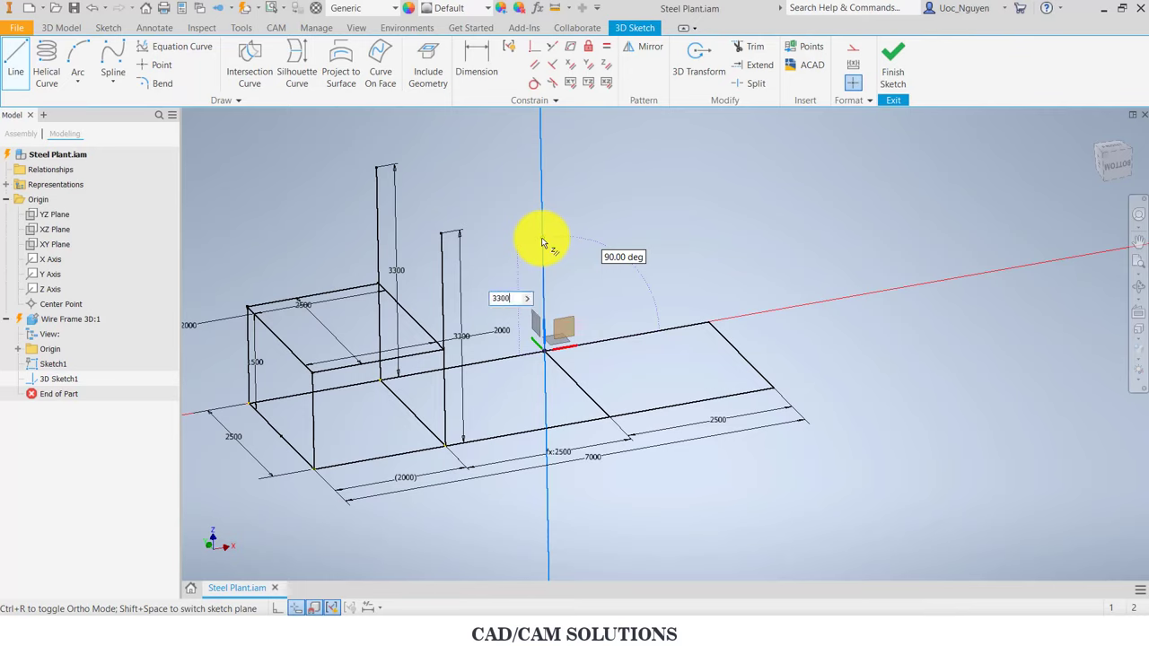
{"action": "key", "text": "Return"}
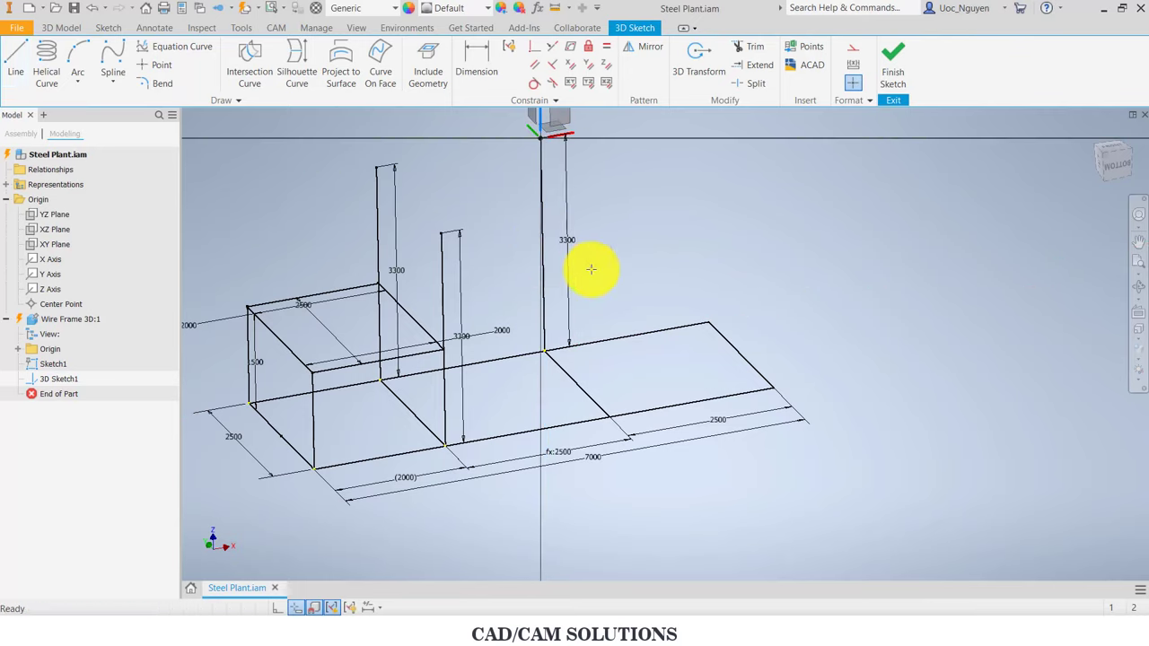
{"action": "left_click", "coordinate": [611, 413]}
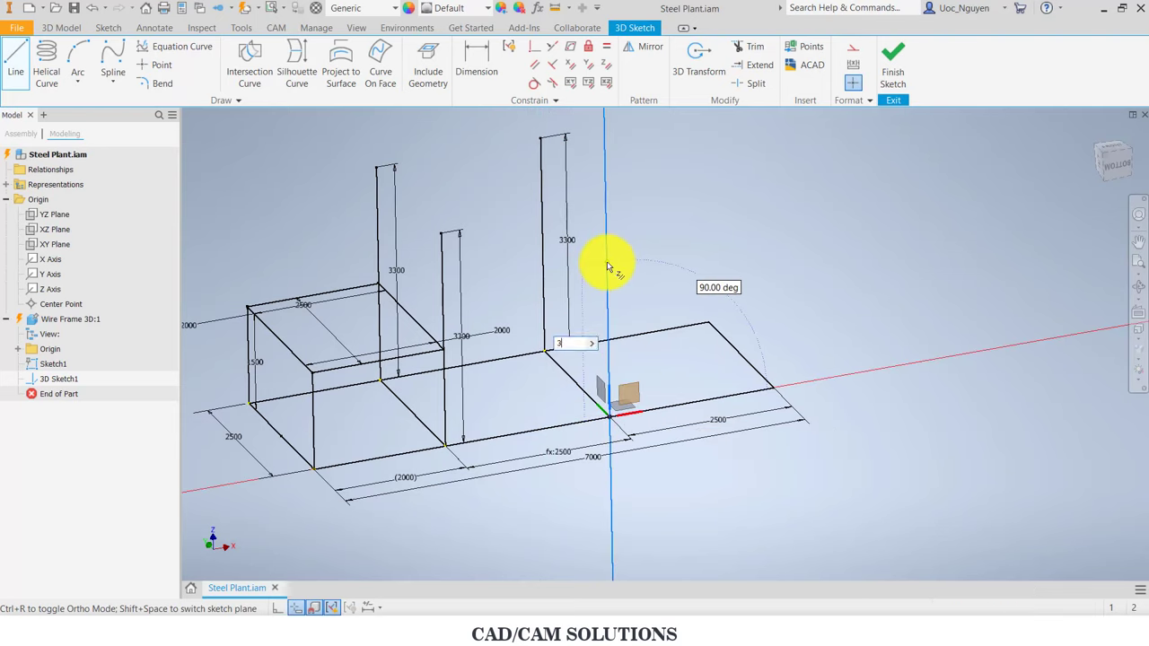
{"action": "key", "text": "Return"}
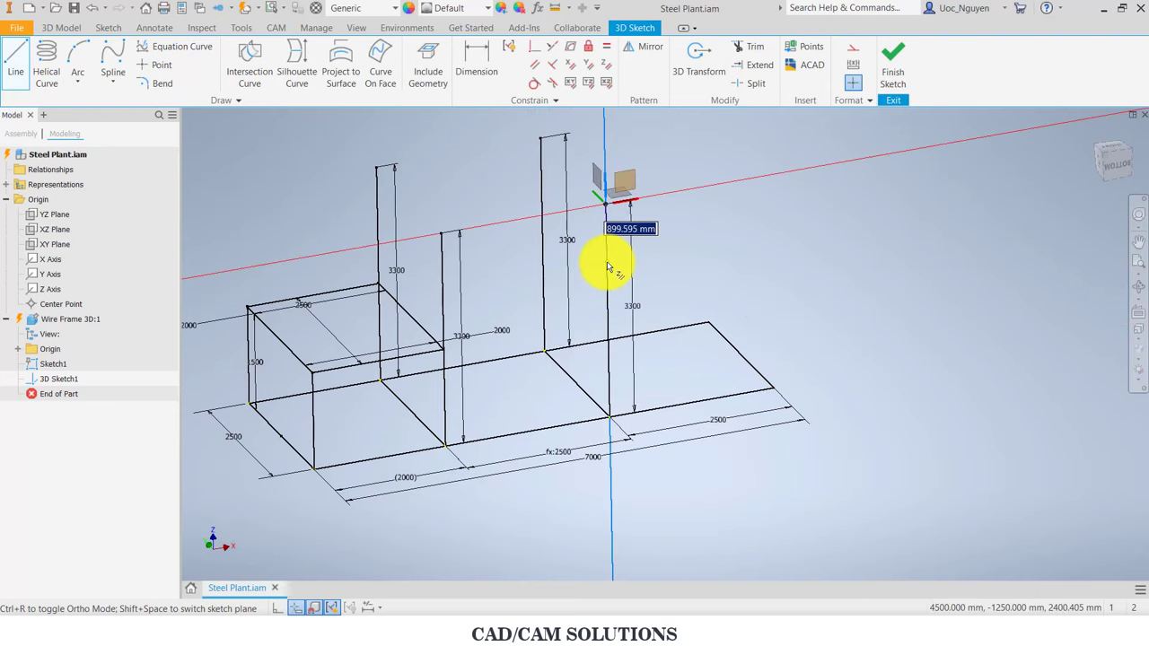
{"action": "key", "text": "Escape"}
Step: Add two more 3300 mm columns at the beam's right end and the far base corner
{"action": "middle_click_drag", "start_coordinate": [661, 257], "coordinate": [659, 282]}
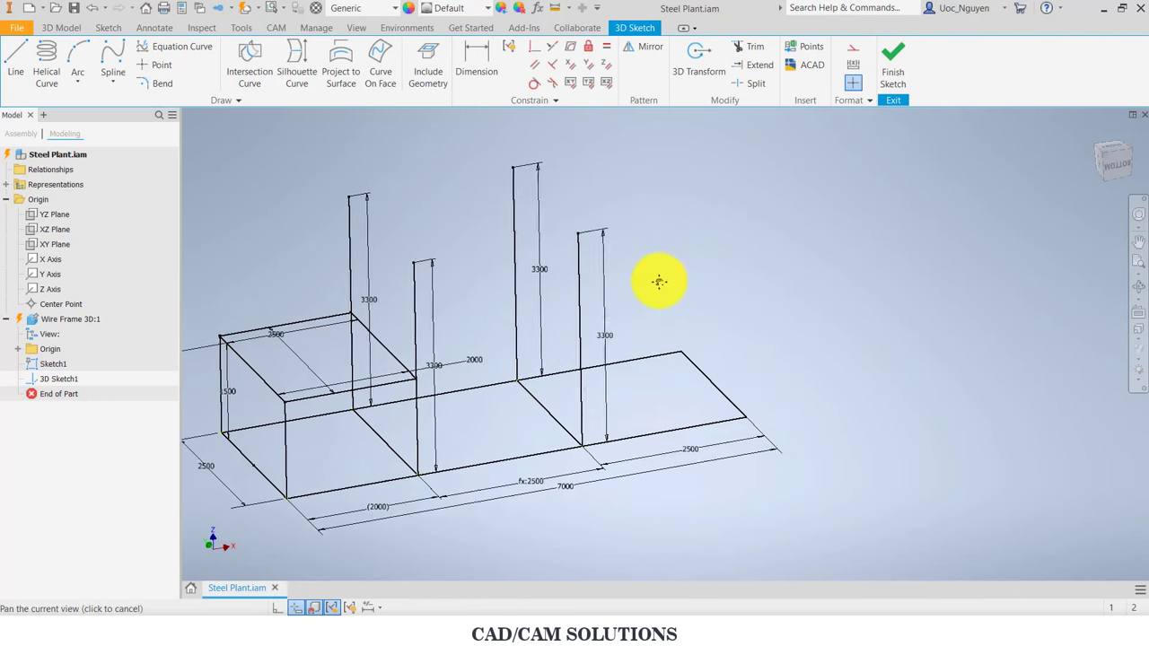
{"action": "left_click", "coordinate": [678, 355]}
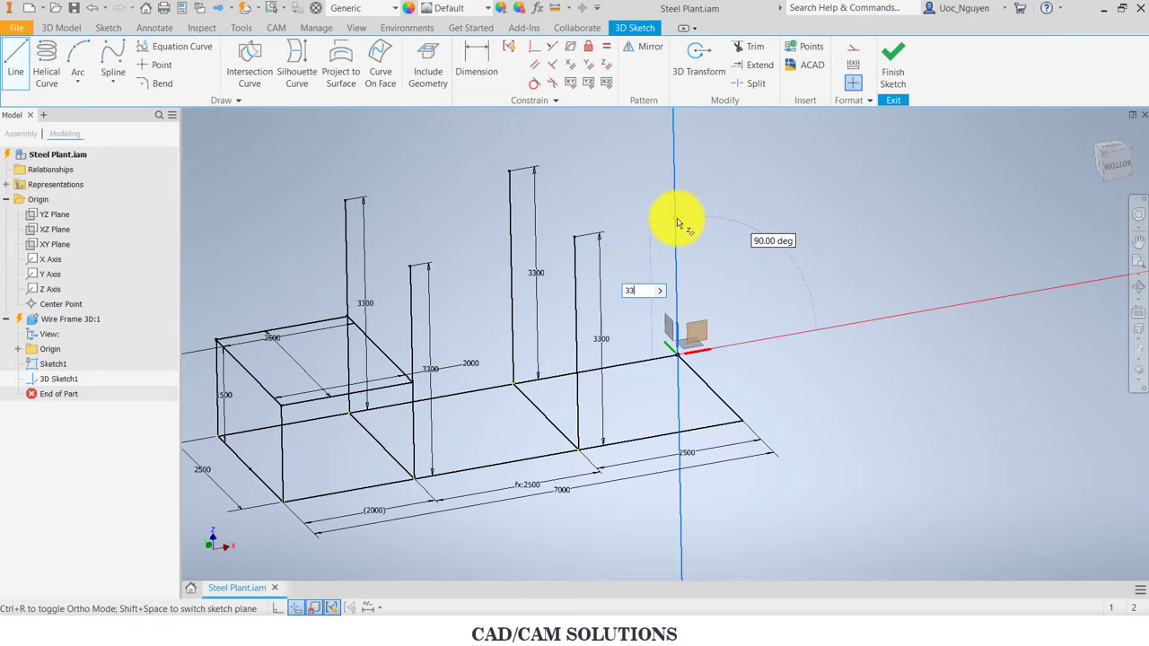
{"action": "key", "text": "Return"}
{"action": "key", "text": "Escape"}
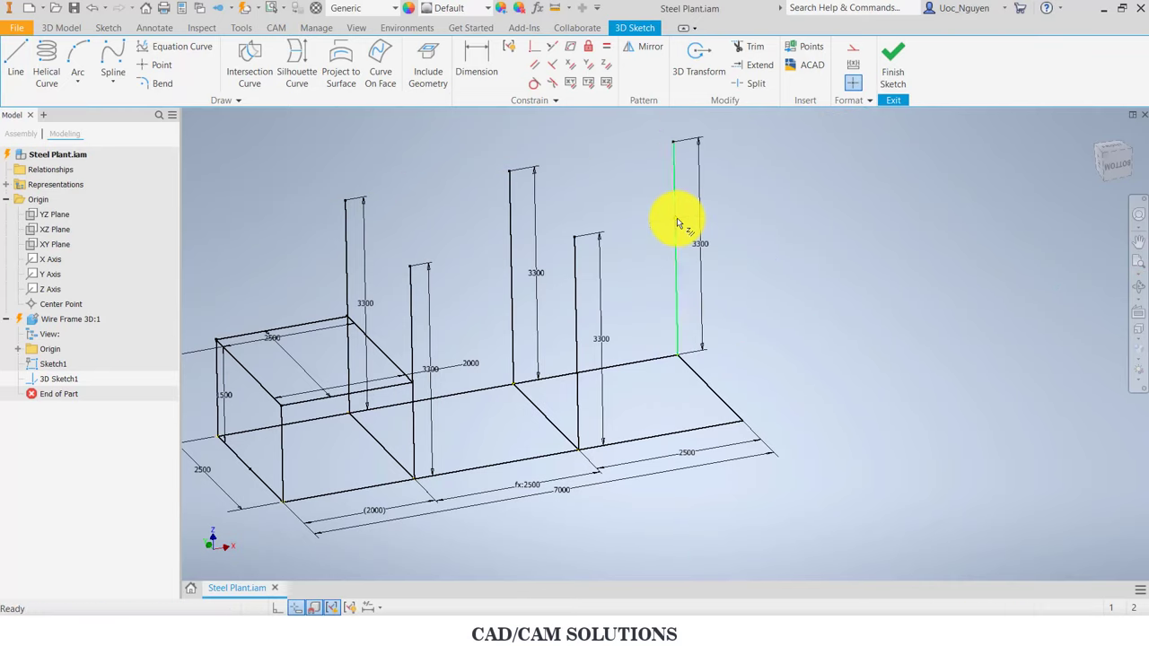
{"action": "key", "text": "l"}
{"action": "left_click", "coordinate": [743, 418]}
{"action": "type", "text": "3300"}
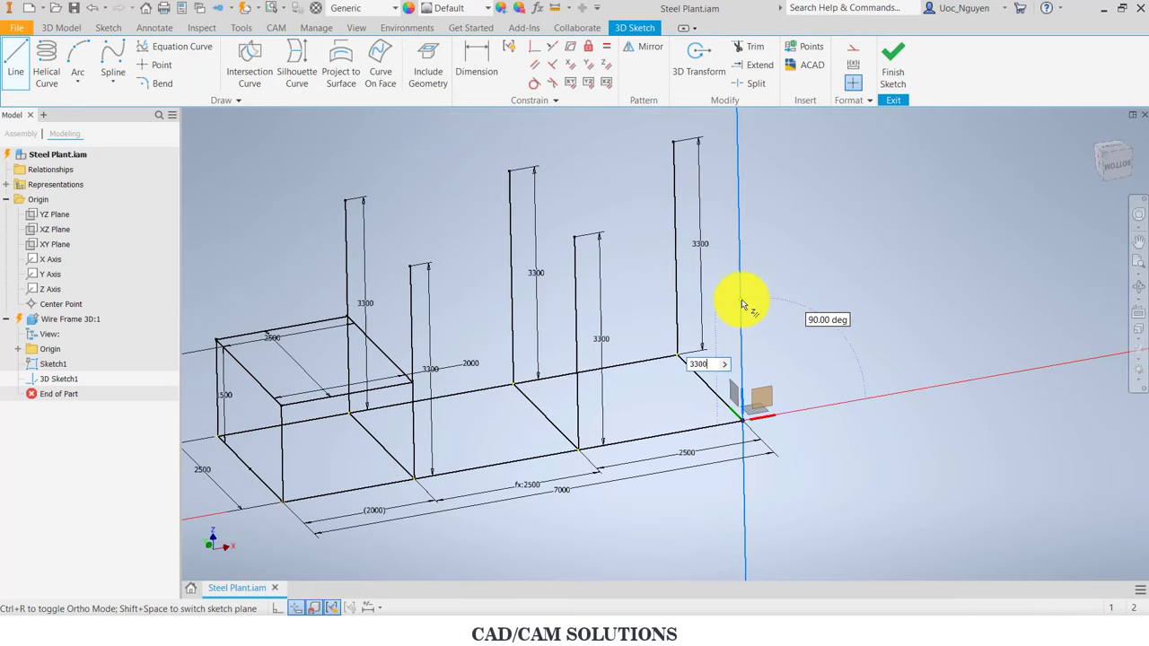
{"action": "key", "text": "Return"}
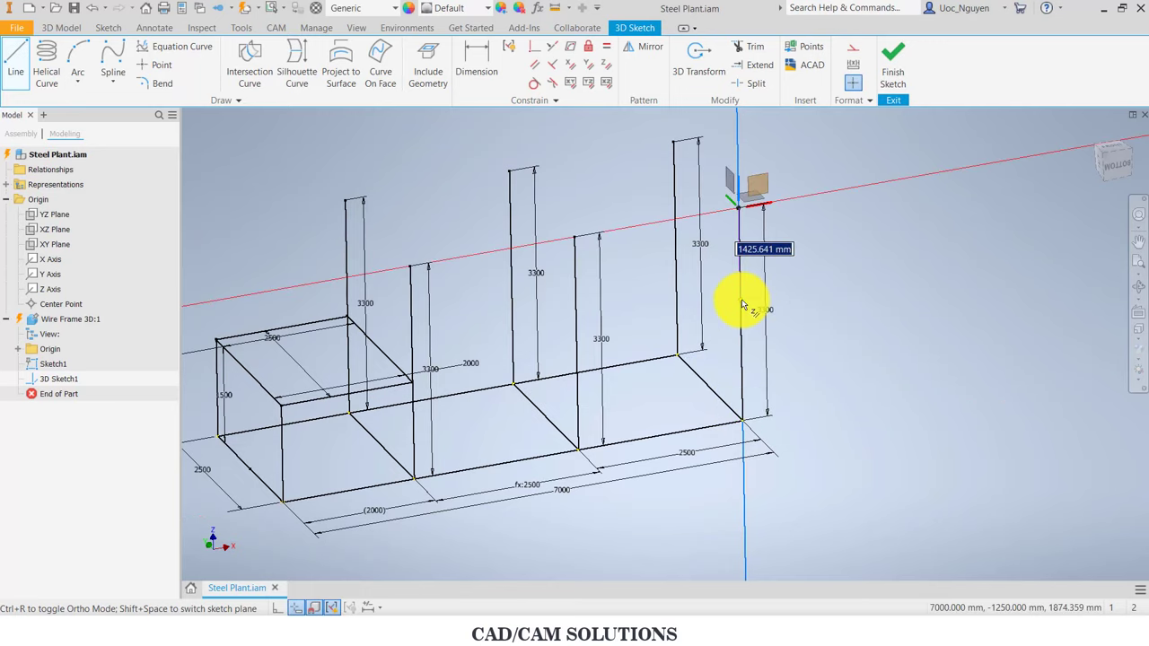
{"action": "key", "text": "Escape"}
{"action": "middle_click_drag", "start_coordinate": [590, 213], "coordinate": [639, 211]}
{"action": "scroll", "coordinate": [639, 211], "scroll_direction": "up", "scroll_amount": 1}
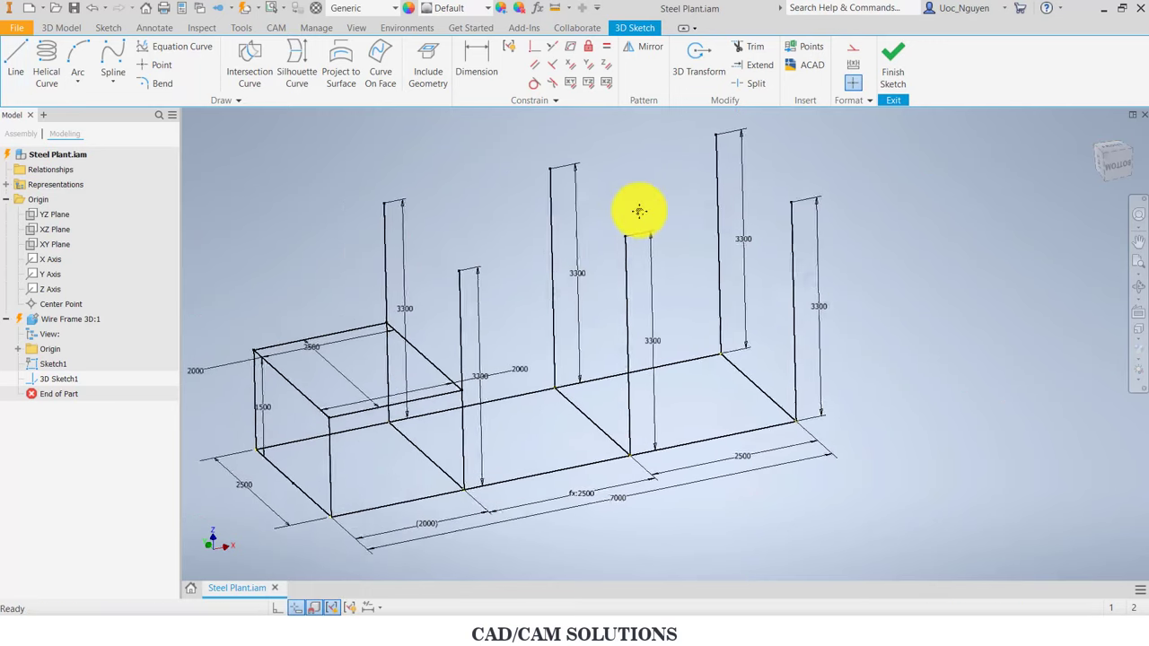
{"action": "scroll", "coordinate": [639, 211], "scroll_direction": "up", "scroll_amount": 1}
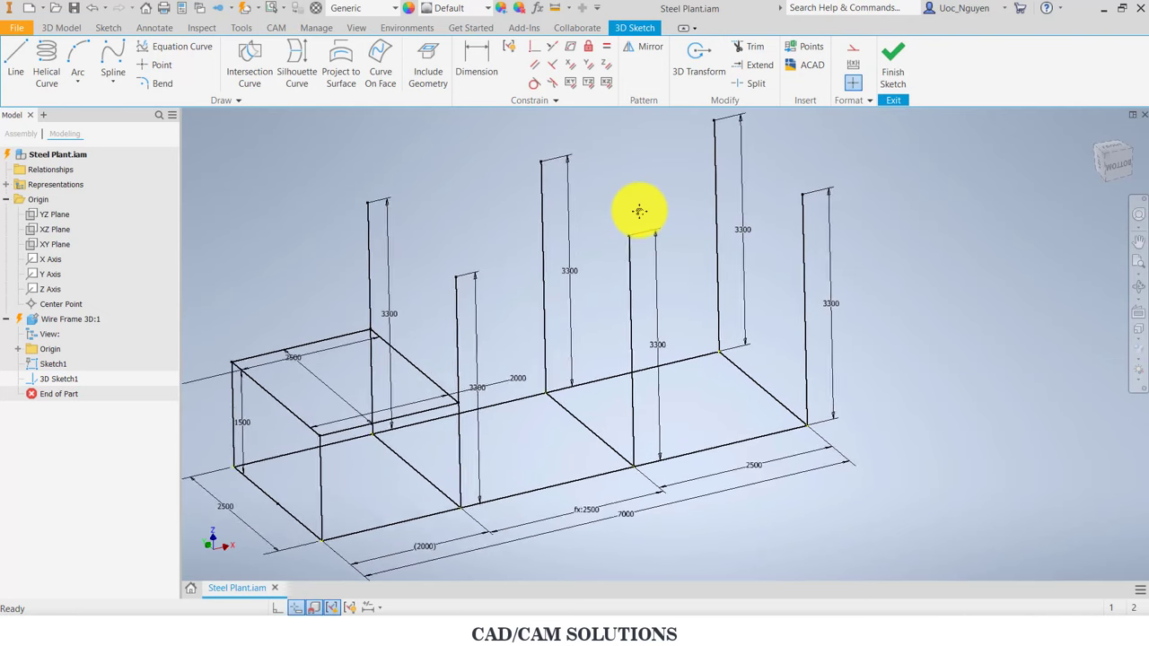
Step: Draw a horizontal line from the box's 1500 mm top back corner to the next column
{"action": "left_click", "coordinate": [16, 63]}
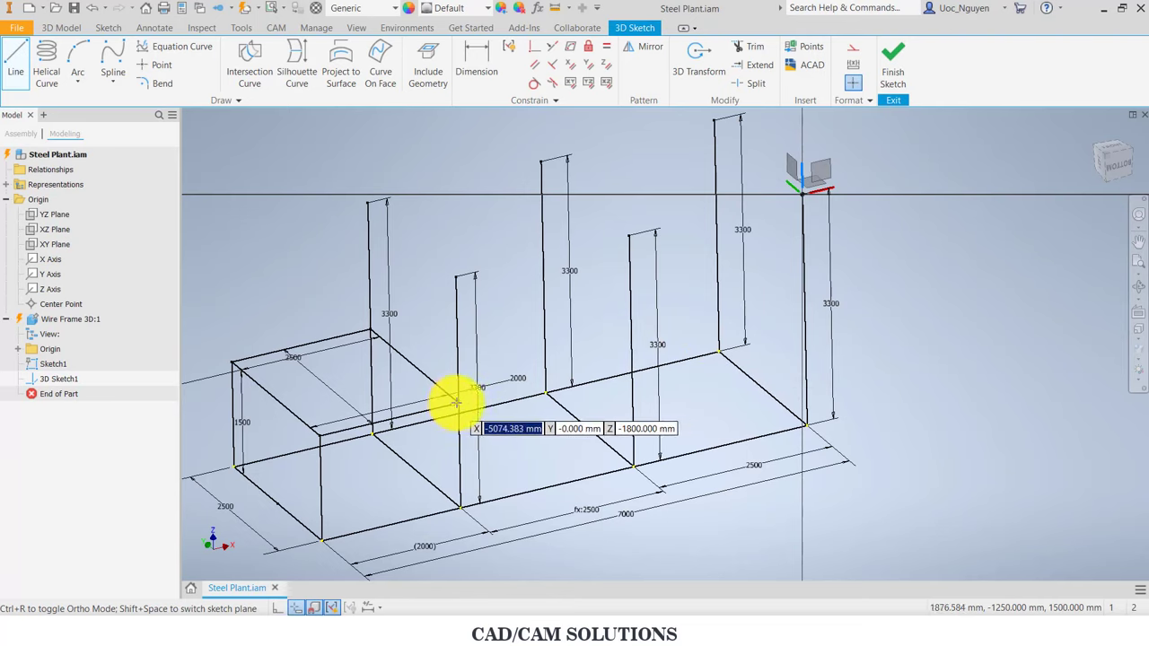
{"action": "left_click", "coordinate": [457, 401]}
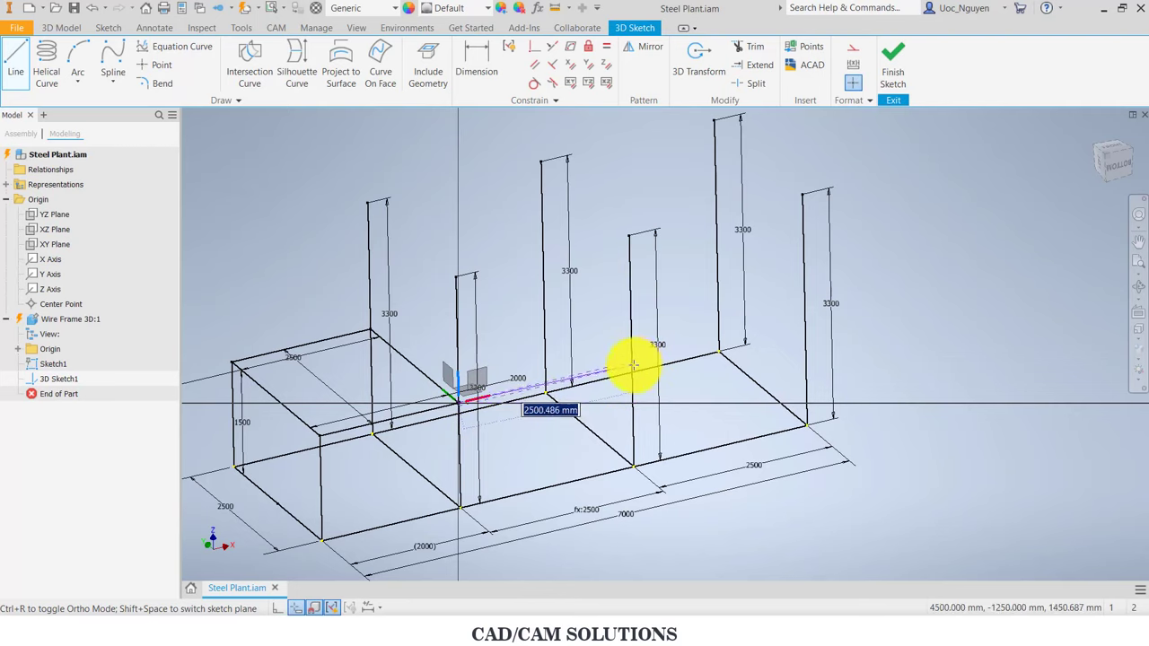
{"action": "left_click", "coordinate": [634, 365]}
{"action": "key", "text": "Escape"}
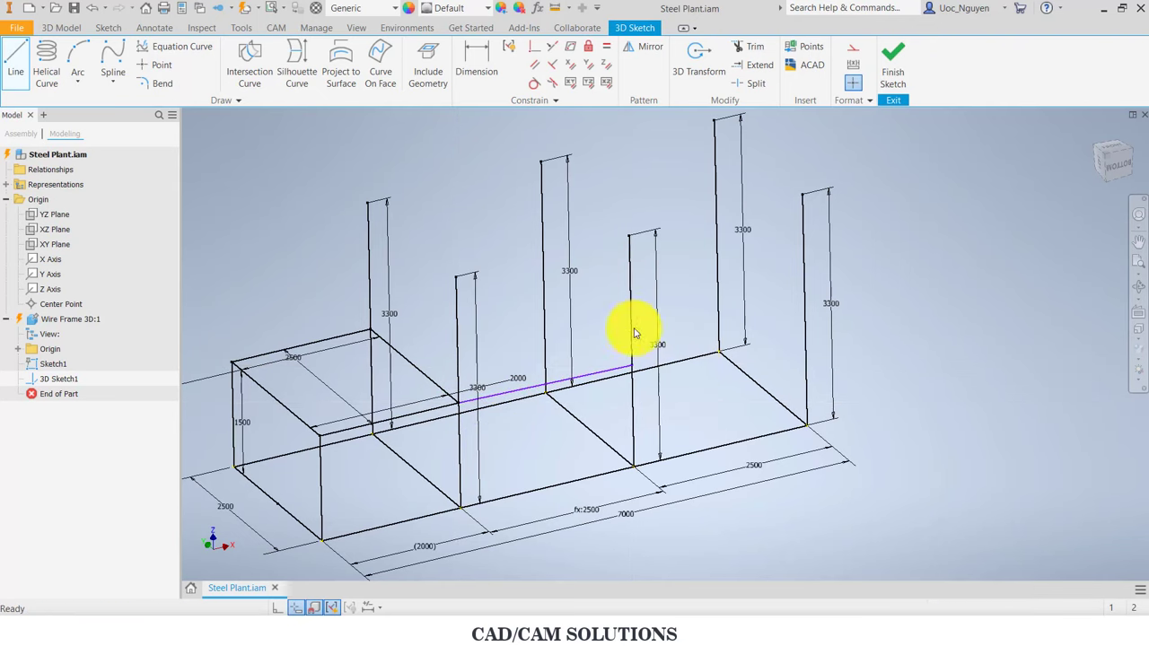
{"action": "middle_click_drag", "start_coordinate": [597, 306], "coordinate": [620, 302]}
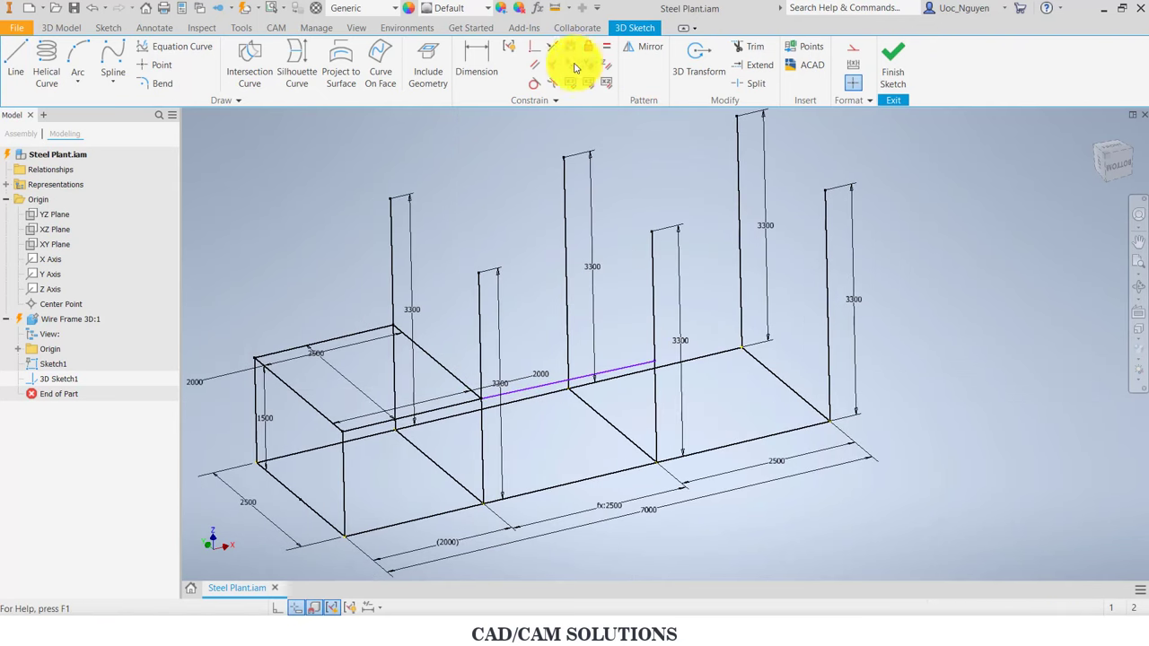
Step: Make the new 1500 mm-level line perpendicular to the column
{"action": "left_click", "coordinate": [538, 68]}
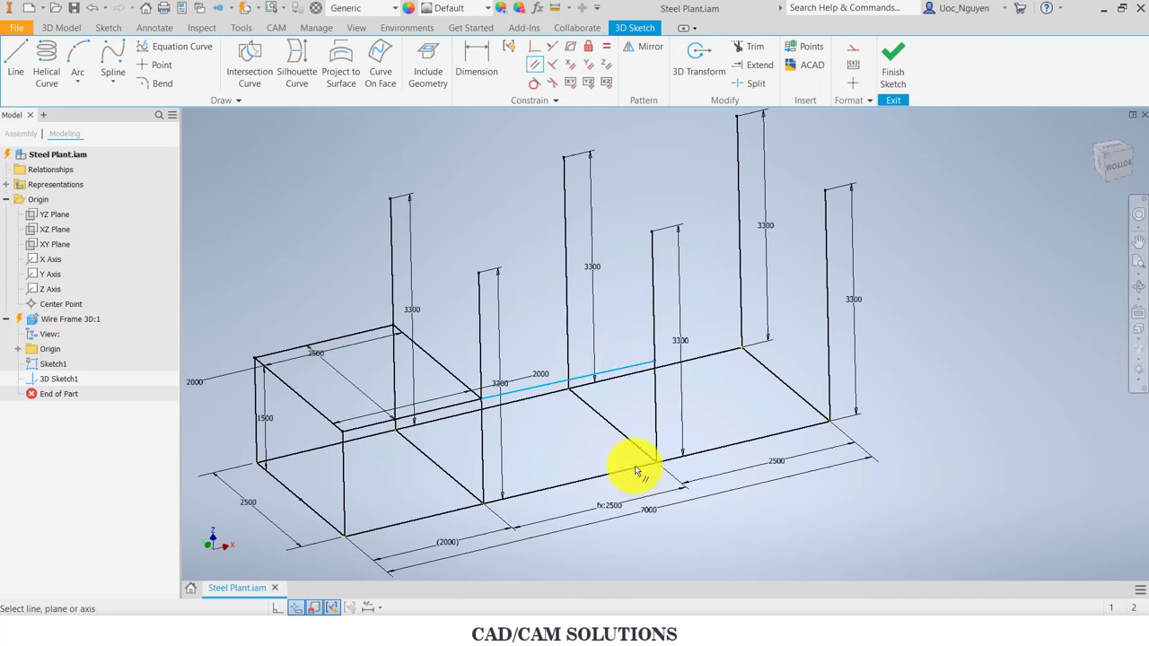
{"action": "left_click", "coordinate": [552, 65]}
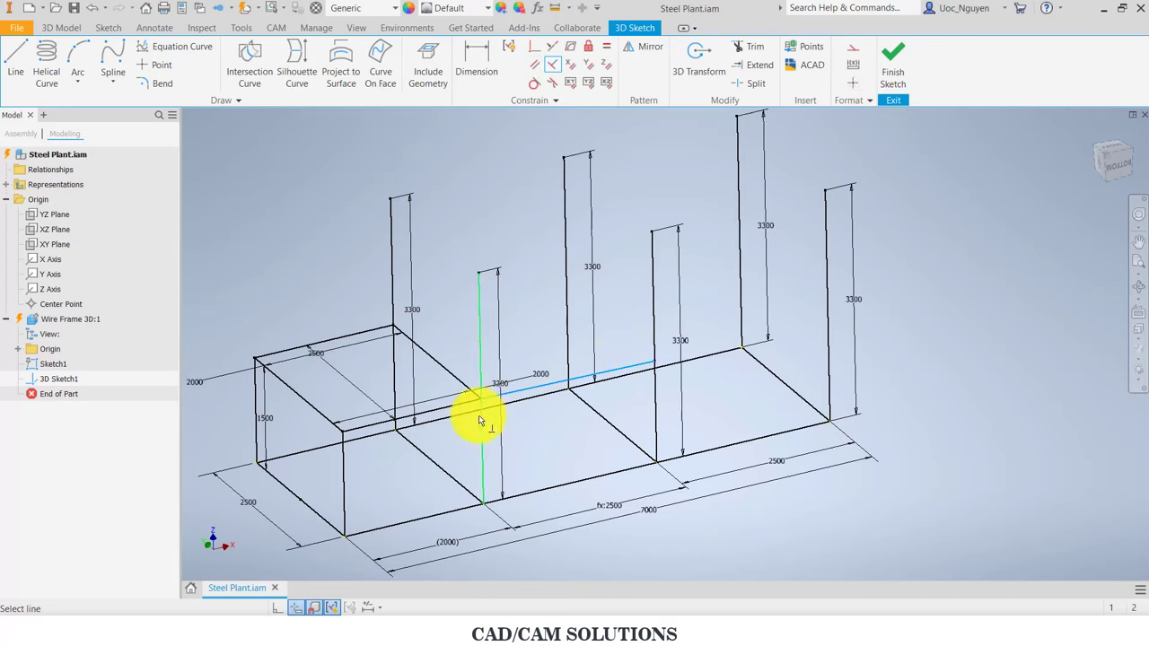
{"action": "scroll", "coordinate": [629, 380], "scroll_direction": "down", "scroll_amount": 3}
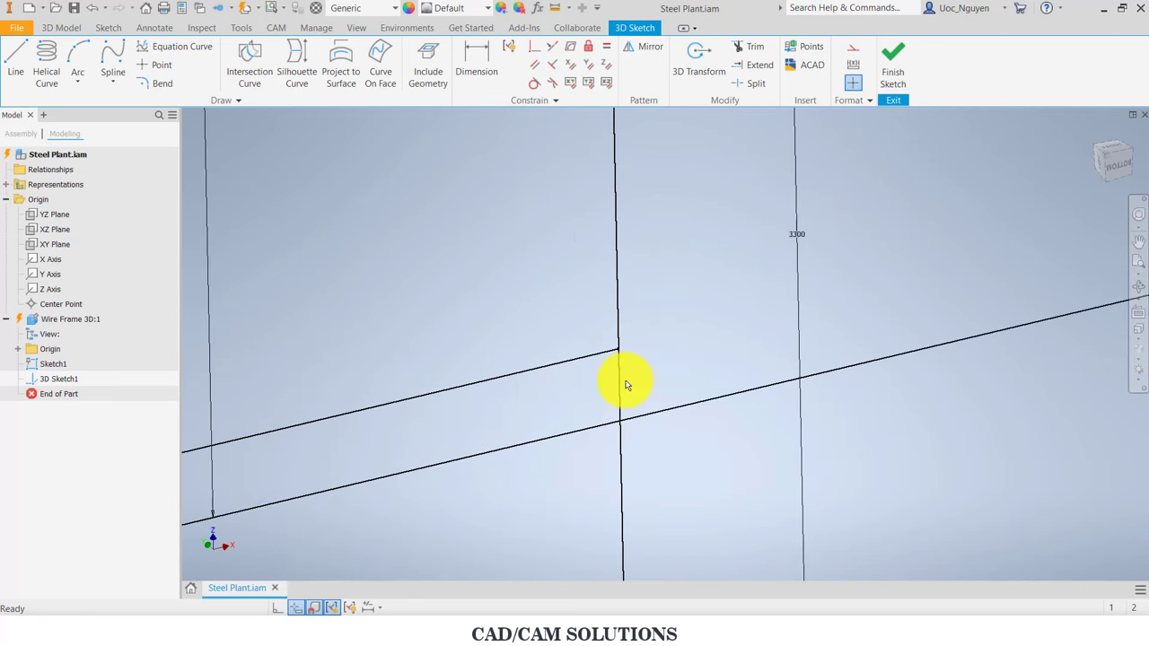
{"action": "scroll", "coordinate": [628, 380], "scroll_direction": "up", "scroll_amount": 2}
{"action": "left_click_drag", "start_coordinate": [641, 346], "coordinate": [661, 317]}
{"action": "middle_click_drag", "start_coordinate": [660, 317], "coordinate": [574, 360]}
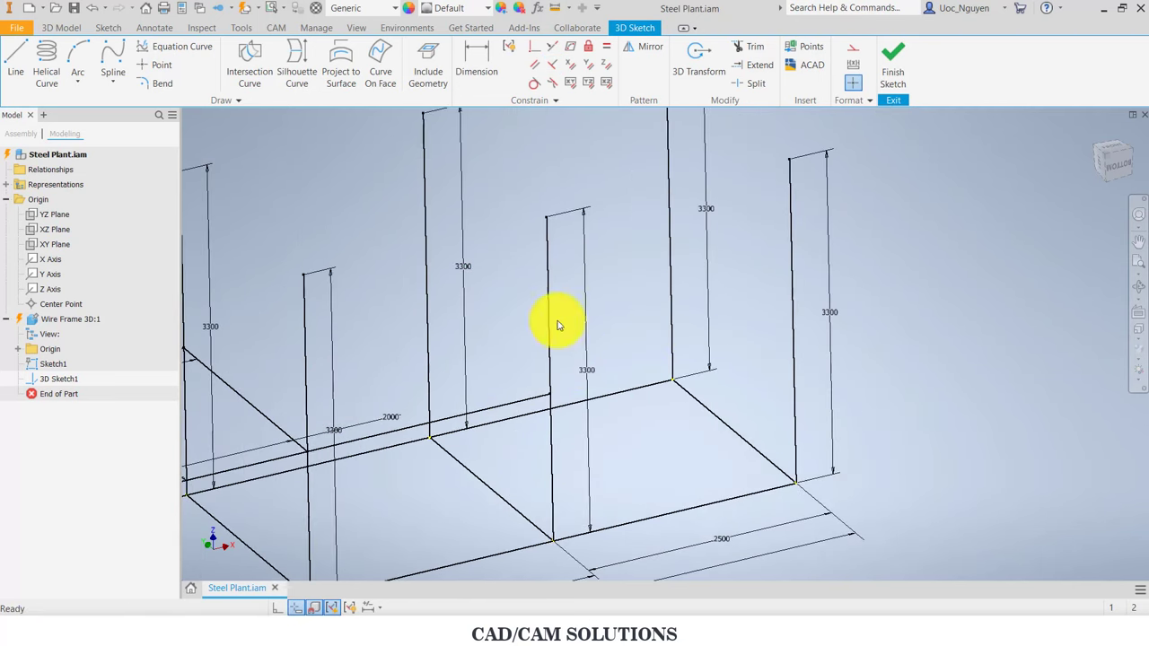
Step: Draw a 2500 mm line from the back-edge column to the far-right column
{"action": "left_click", "coordinate": [15, 58]}
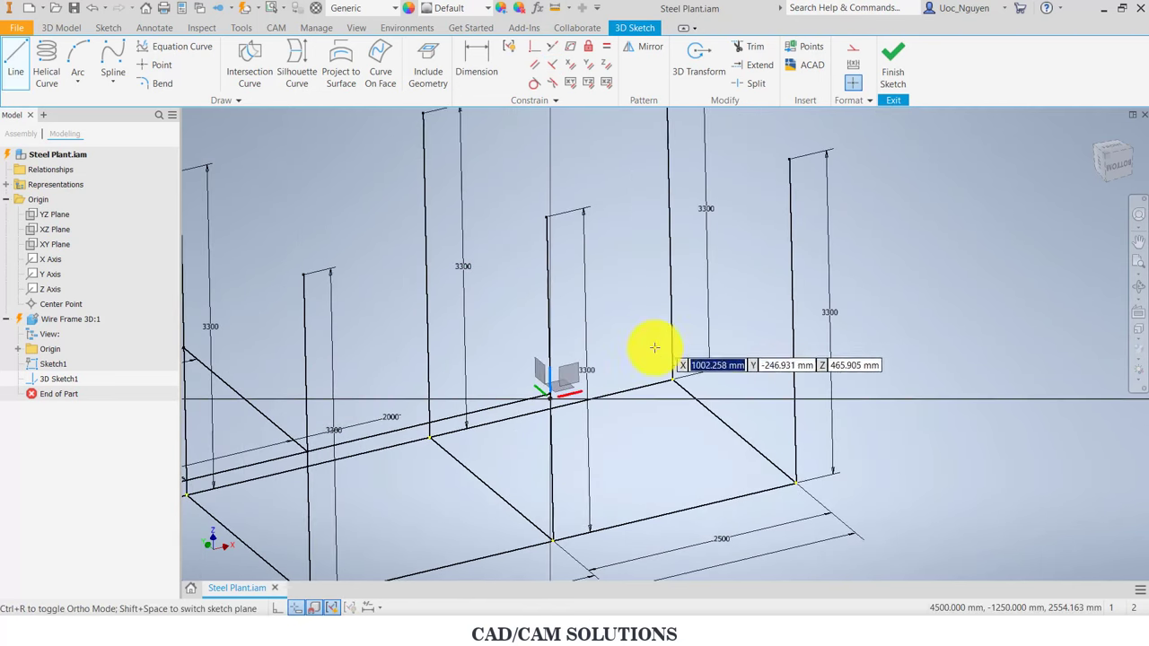
{"action": "left_click", "coordinate": [558, 364]}
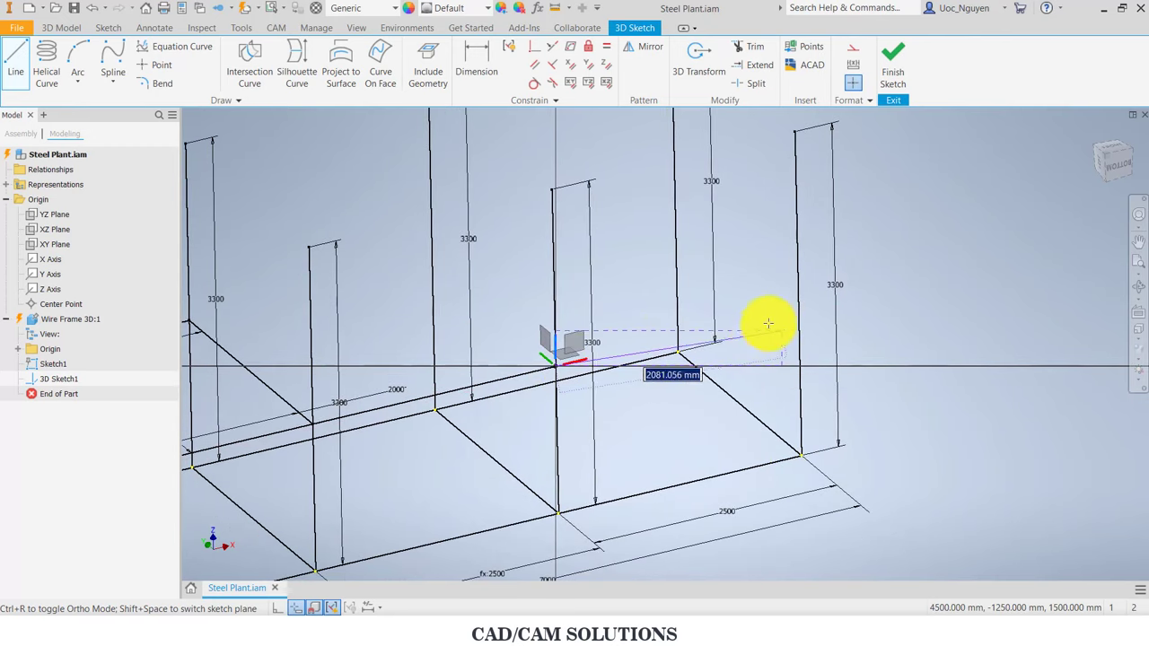
{"action": "scroll", "coordinate": [580, 368], "scroll_direction": "up", "scroll_amount": 3}
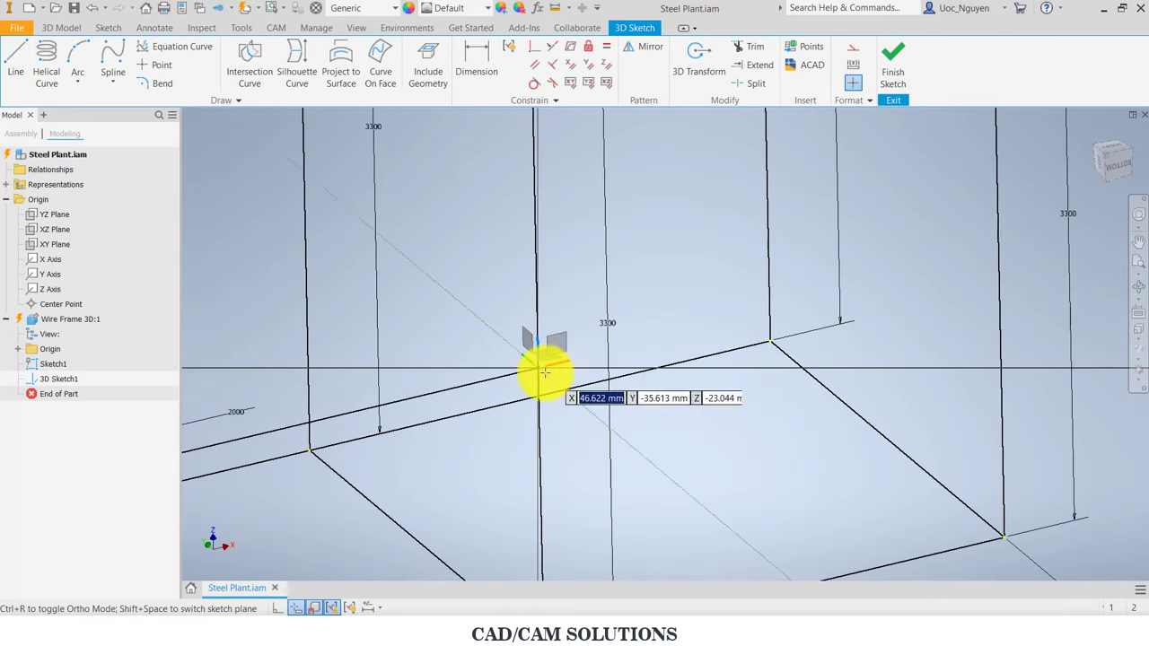
{"action": "scroll", "coordinate": [798, 344], "scroll_direction": "down", "scroll_amount": 3}
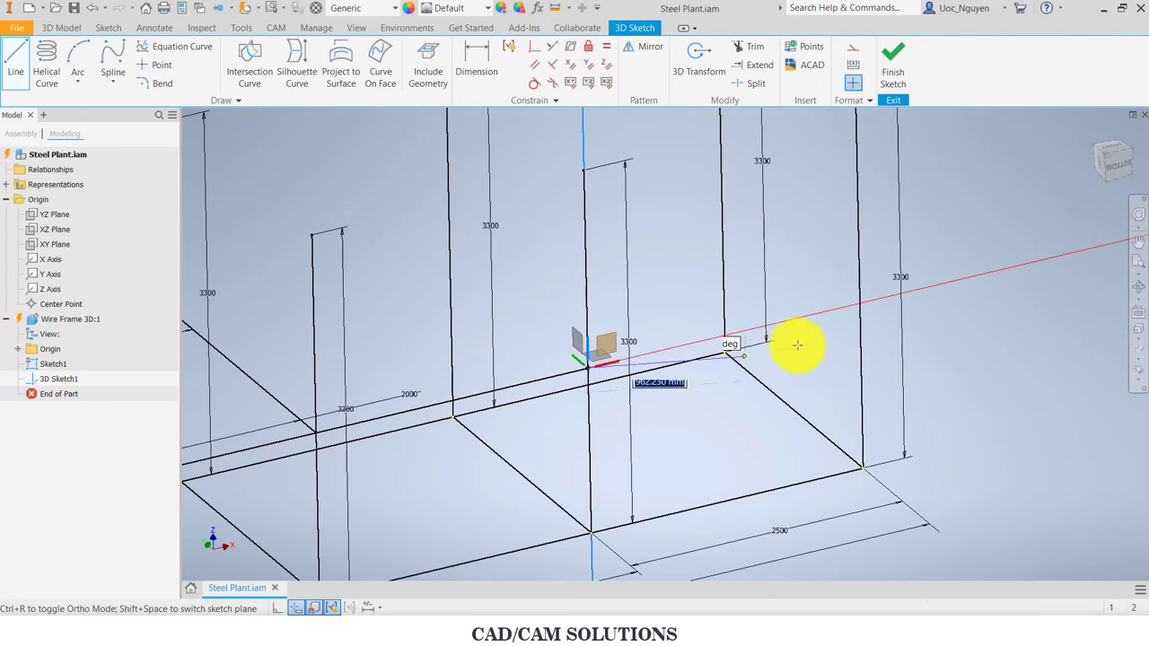
{"action": "left_click", "coordinate": [830, 308]}
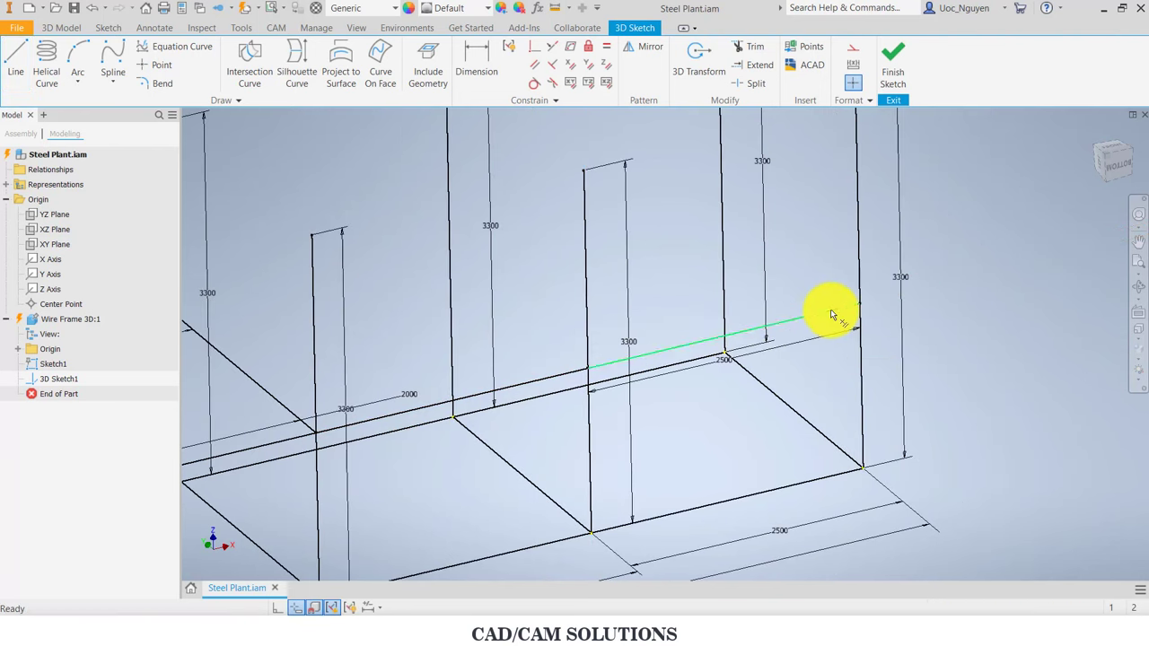
{"action": "scroll", "coordinate": [808, 296], "scroll_direction": "down", "scroll_amount": 4}
{"action": "middle_click_drag", "start_coordinate": [800, 275], "coordinate": [813, 346]}
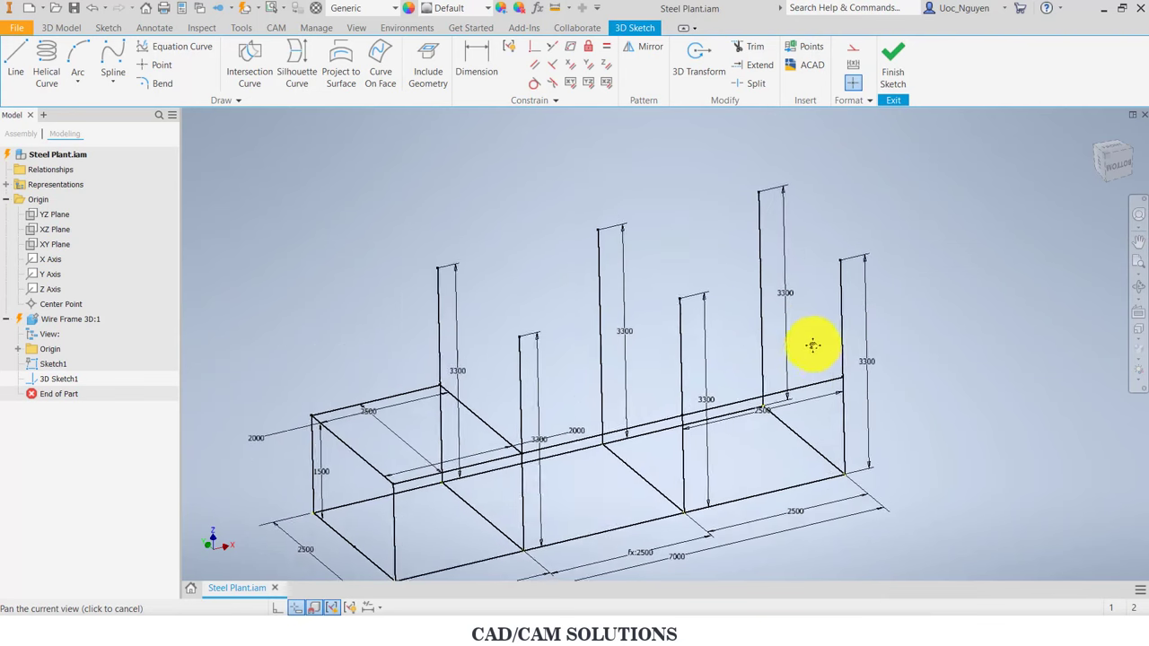
Step: Draw a 2500 mm line along X from an entered start coordinate
{"action": "left_click", "coordinate": [18, 59]}
{"action": "type", "text": "000.000"}
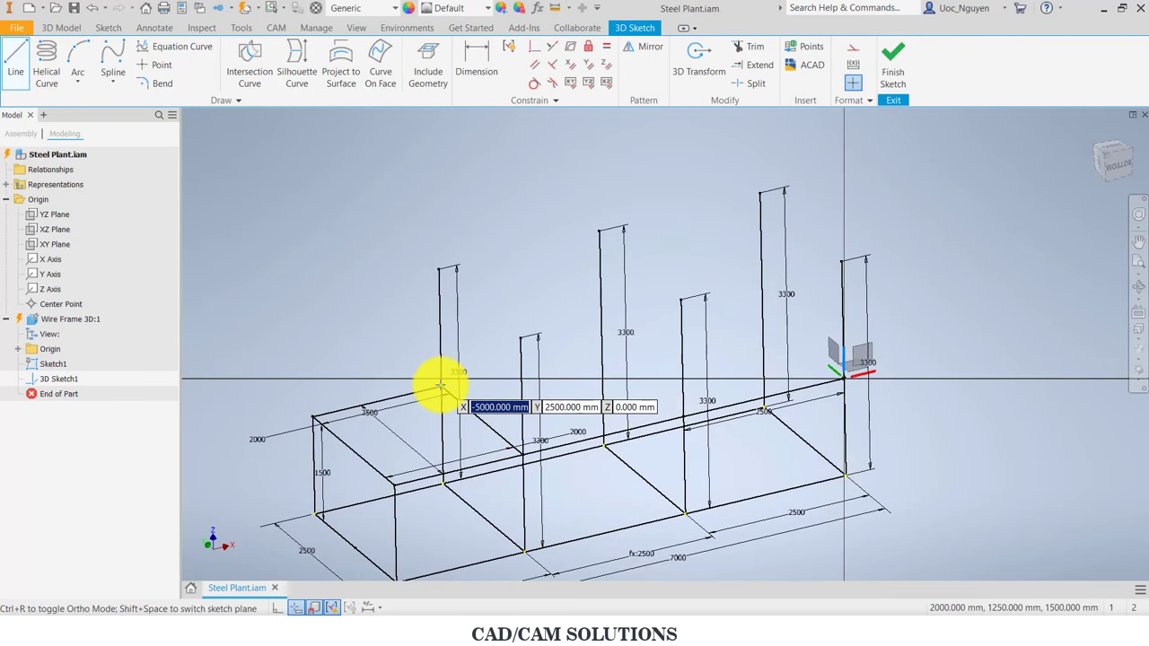
{"action": "key", "text": "Return"}
{"action": "type", "text": "2500"}
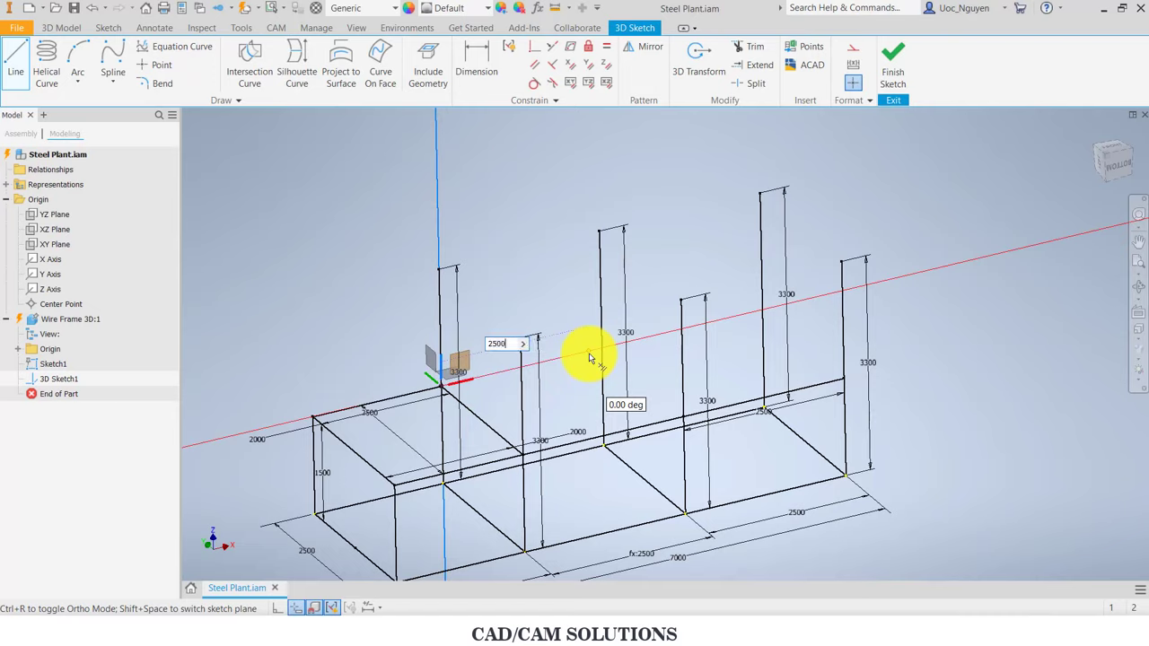
{"action": "key", "text": "Return"}
{"action": "key", "text": "Escape"}
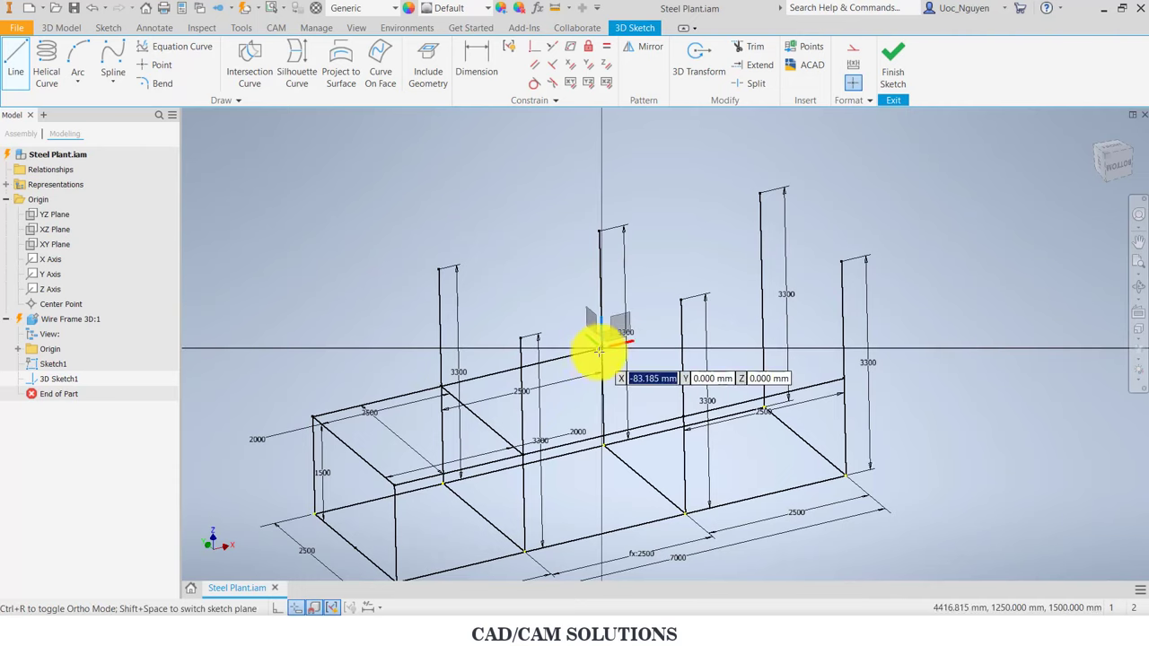
Step: Draw a 2500 mm cross-tie from the vertical post to the corner post
{"action": "left_click", "coordinate": [599, 348]}
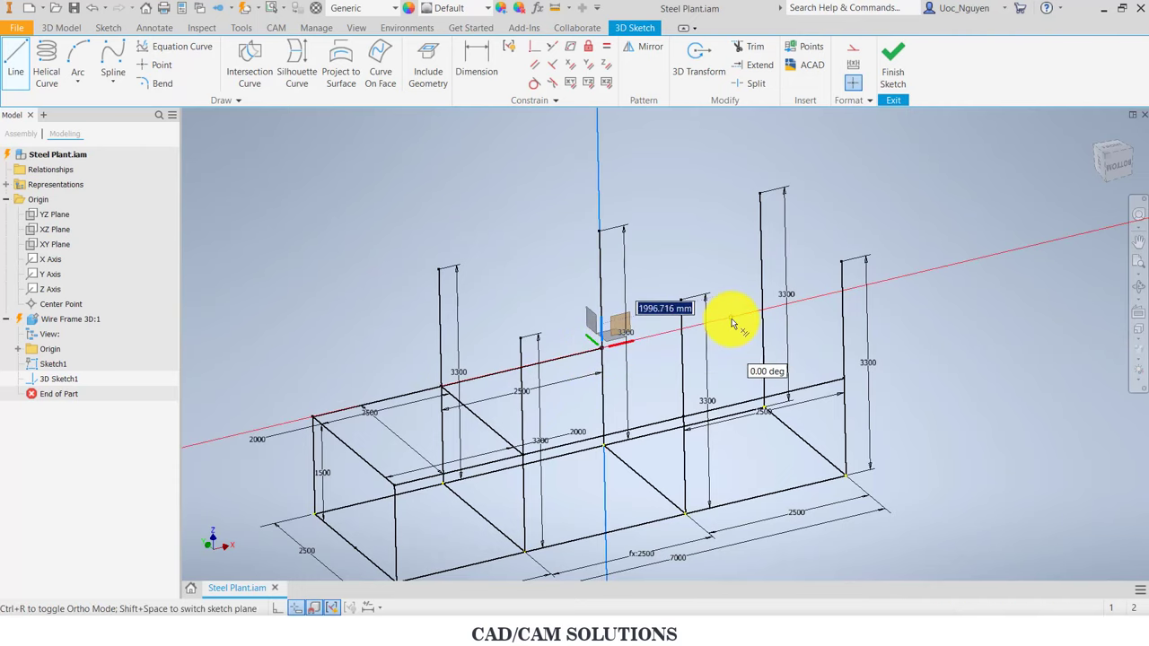
{"action": "type", "text": "2500"}
{"action": "key", "text": "Return"}
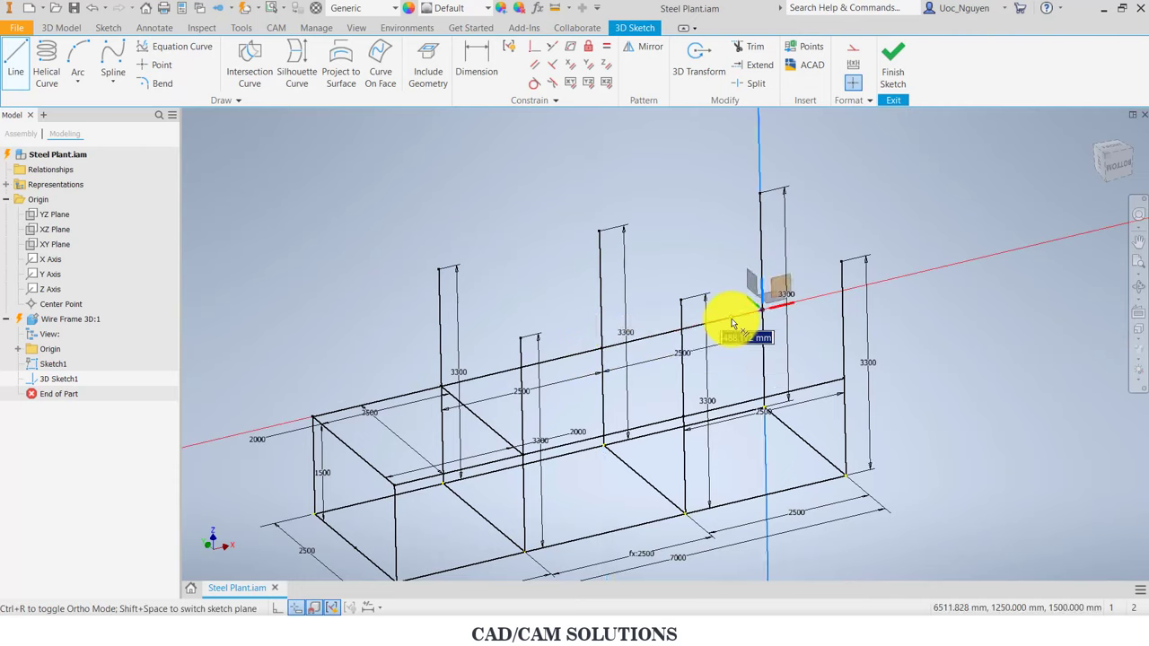
{"action": "left_click", "coordinate": [842, 381]}
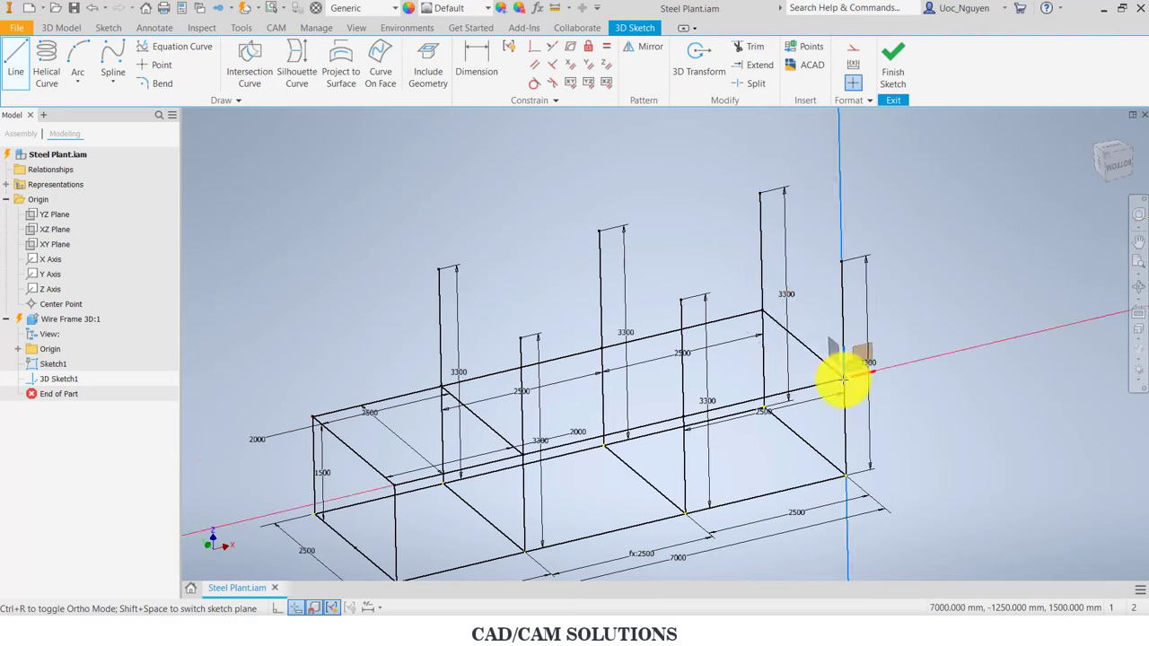
{"action": "key", "text": "Escape"}
Step: Add another line segment starting from a point on the post
{"action": "key", "text": "l"}
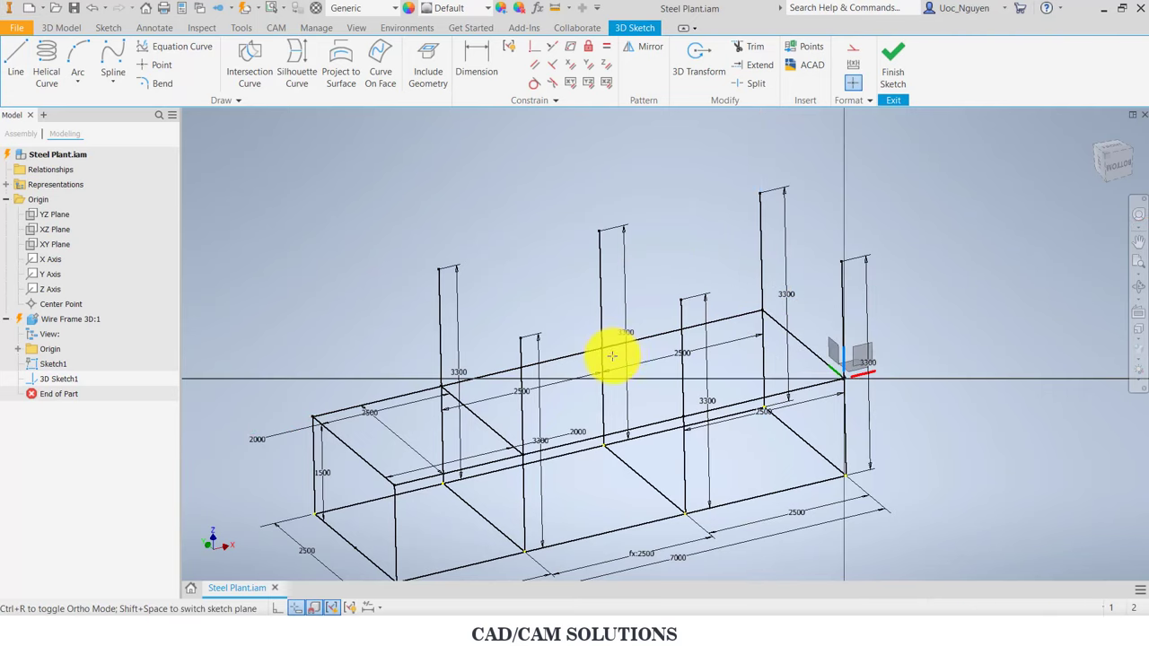
{"action": "left_click", "coordinate": [602, 346]}
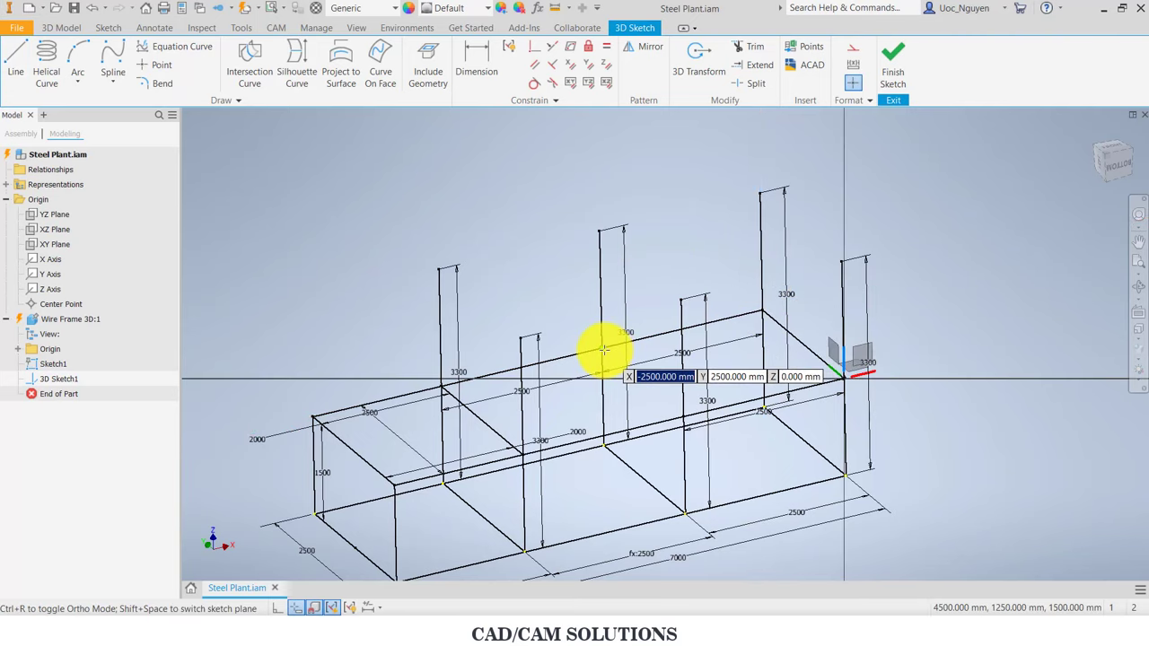
{"action": "left_click", "coordinate": [683, 414]}
{"action": "middle_click_drag", "start_coordinate": [503, 229], "coordinate": [474, 239]}
Step: Connect the 3300 mm post tops into a closed upper-frame outline with 2500 mm segments
{"action": "key", "text": "Escape"}
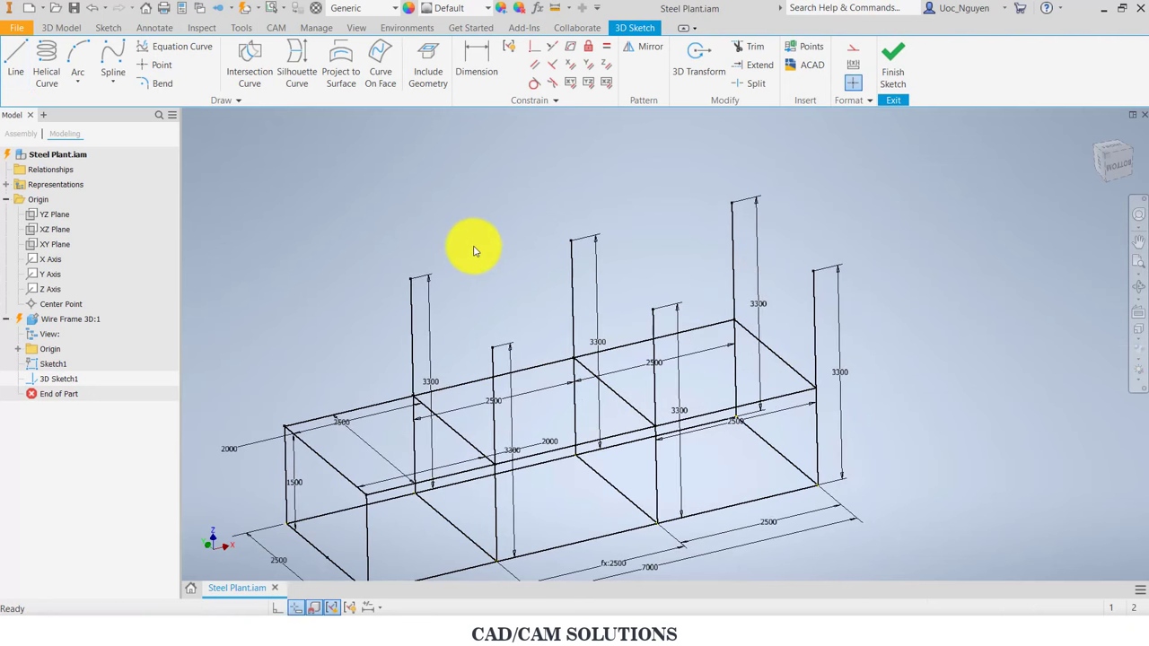
{"action": "left_click", "coordinate": [411, 278]}
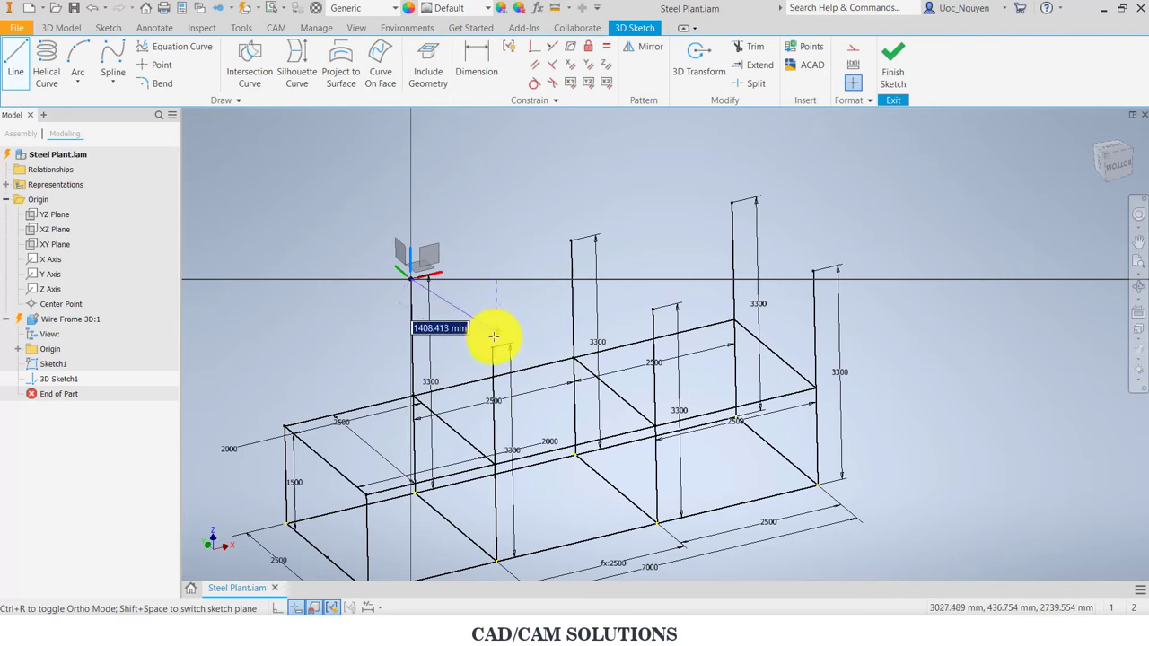
{"action": "left_click", "coordinate": [493, 345]}
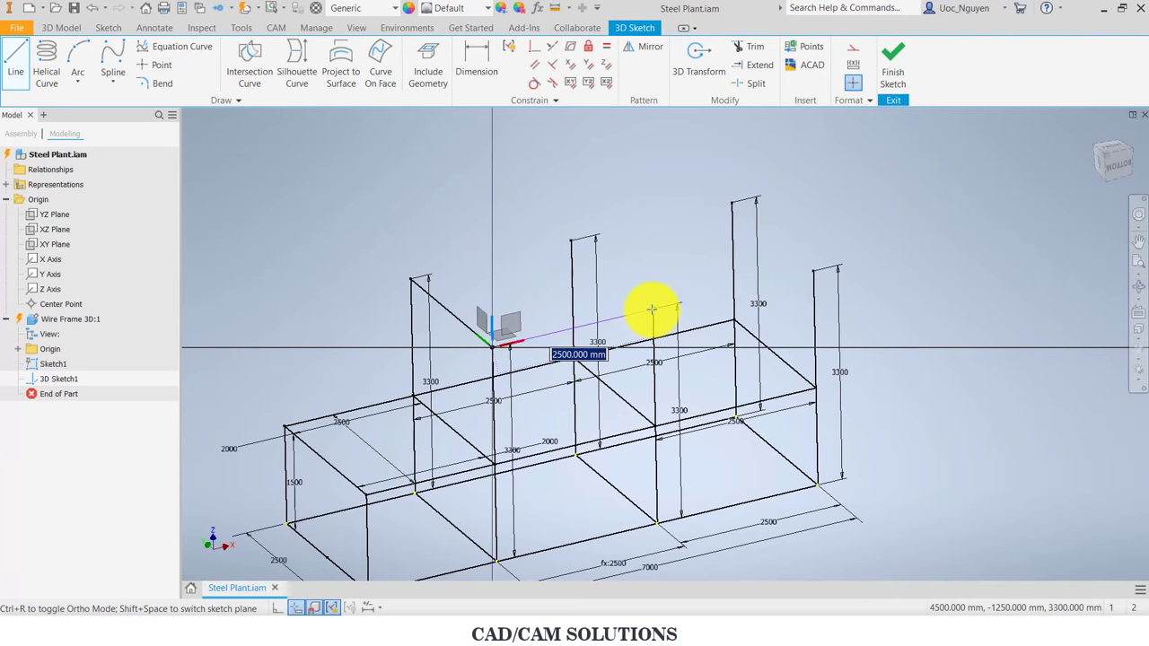
{"action": "left_click", "coordinate": [655, 312]}
{"action": "left_click", "coordinate": [813, 268]}
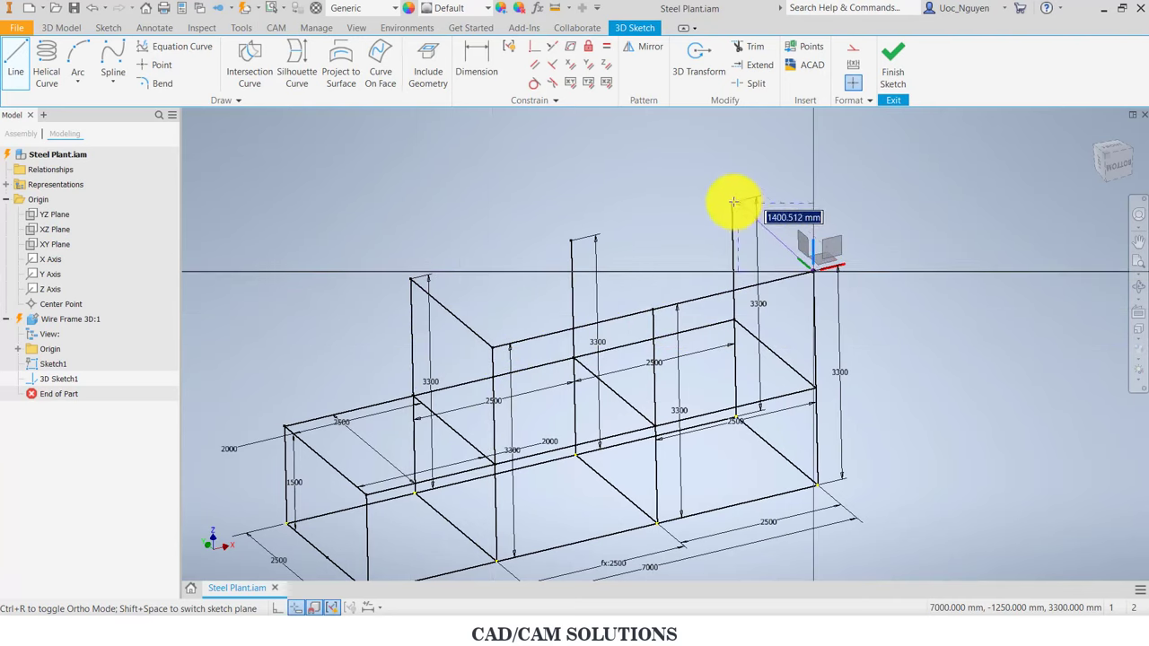
{"action": "left_click", "coordinate": [734, 204]}
{"action": "left_click", "coordinate": [570, 236]}
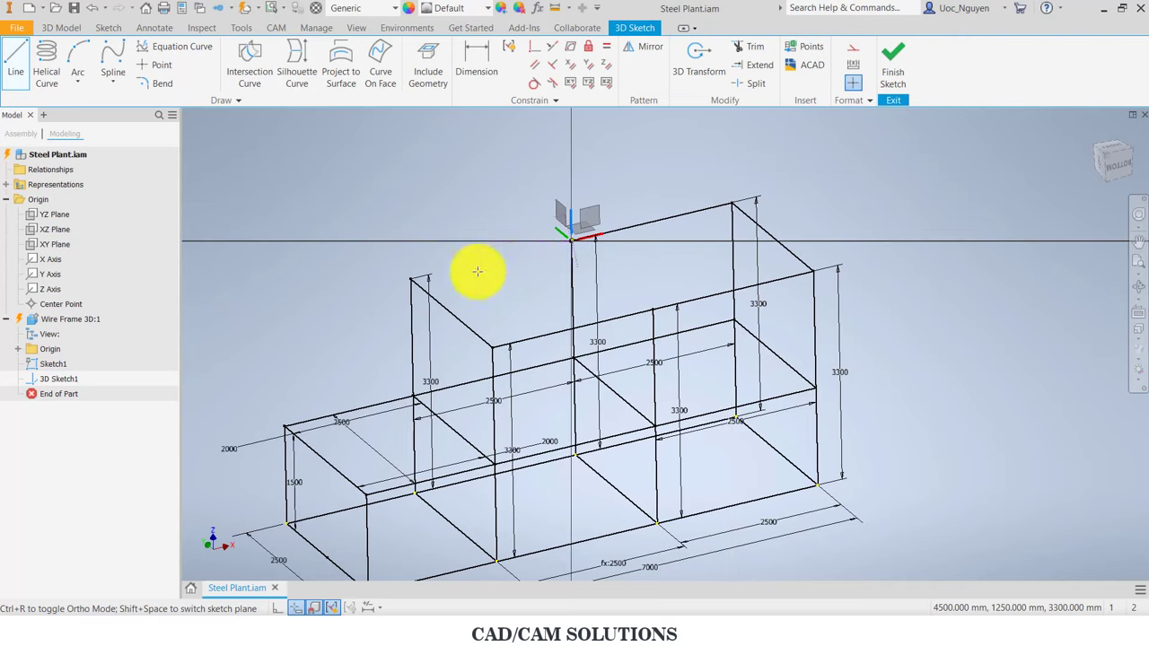
{"action": "left_click", "coordinate": [411, 277]}
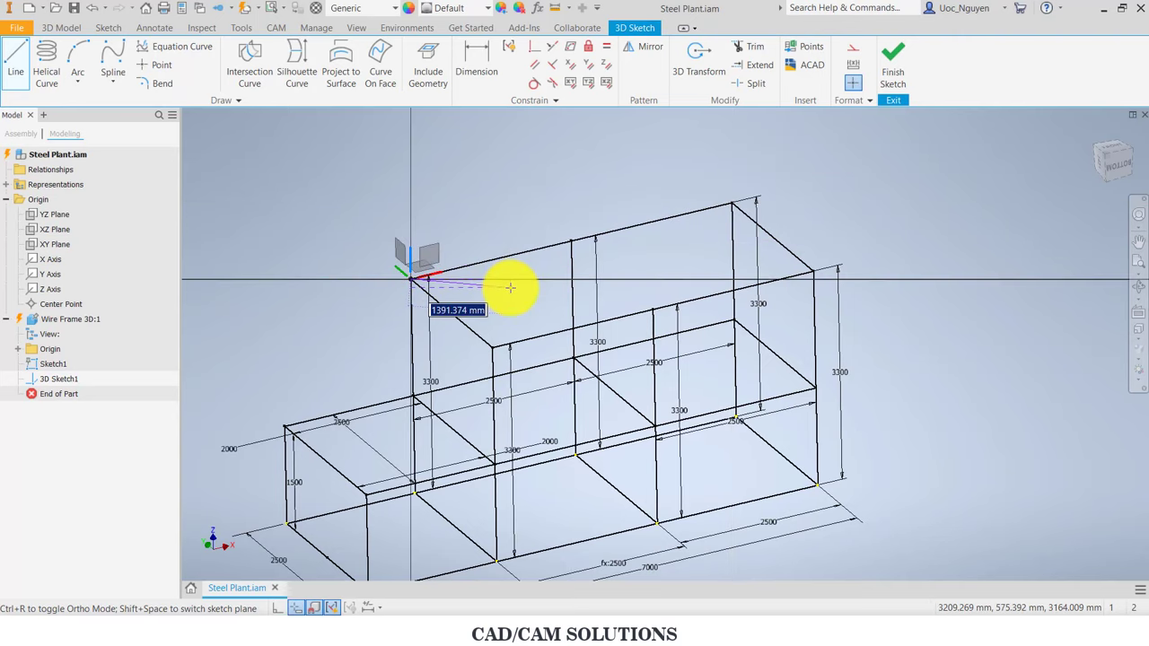
{"action": "left_click", "coordinate": [571, 237]}
{"action": "left_click", "coordinate": [649, 310]}
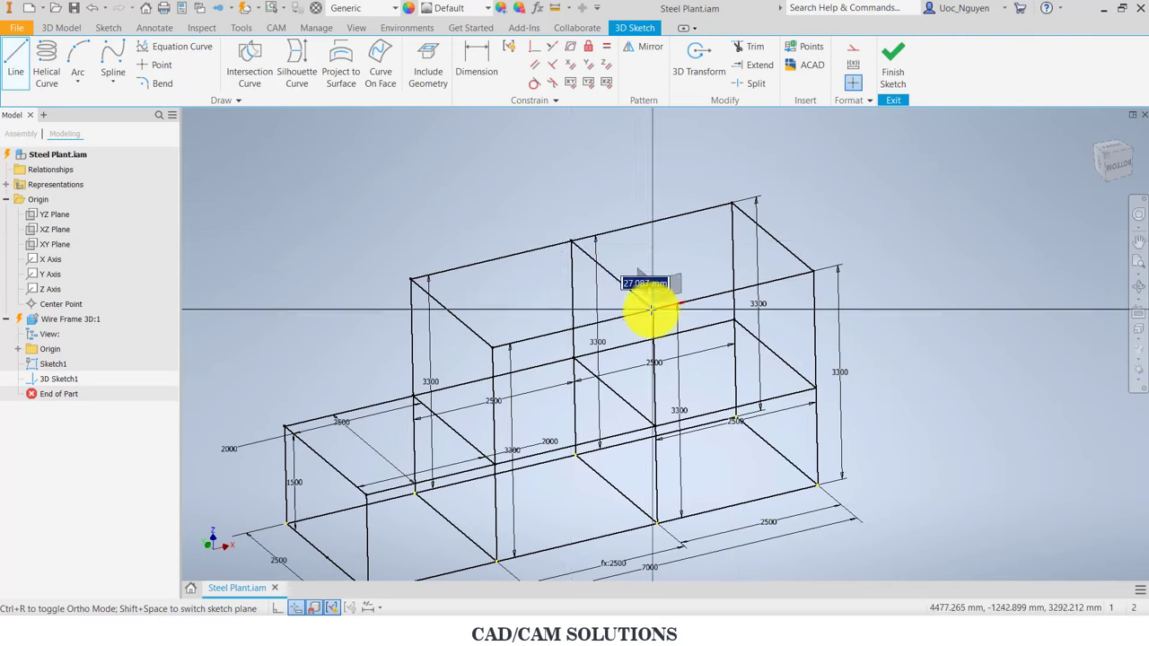
{"action": "key", "text": "Escape"}
Step: Draw two 2500 mm crossbeams from top edge midpoints to the opposite edges
{"action": "key", "text": "l"}
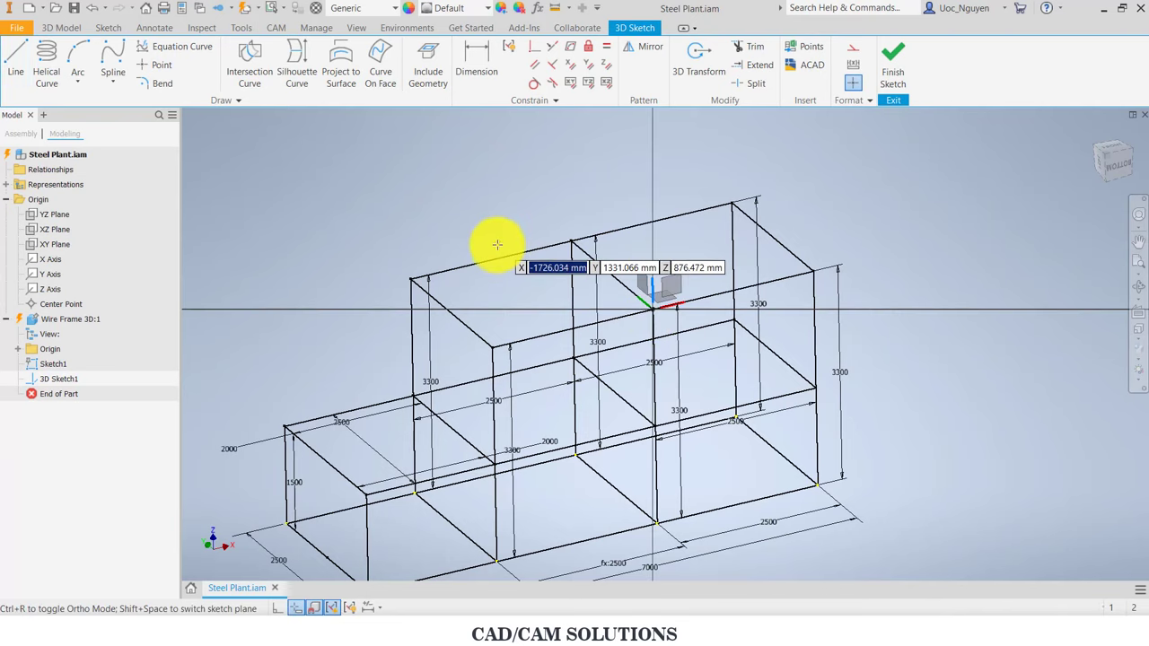
{"action": "left_click", "coordinate": [491, 258]}
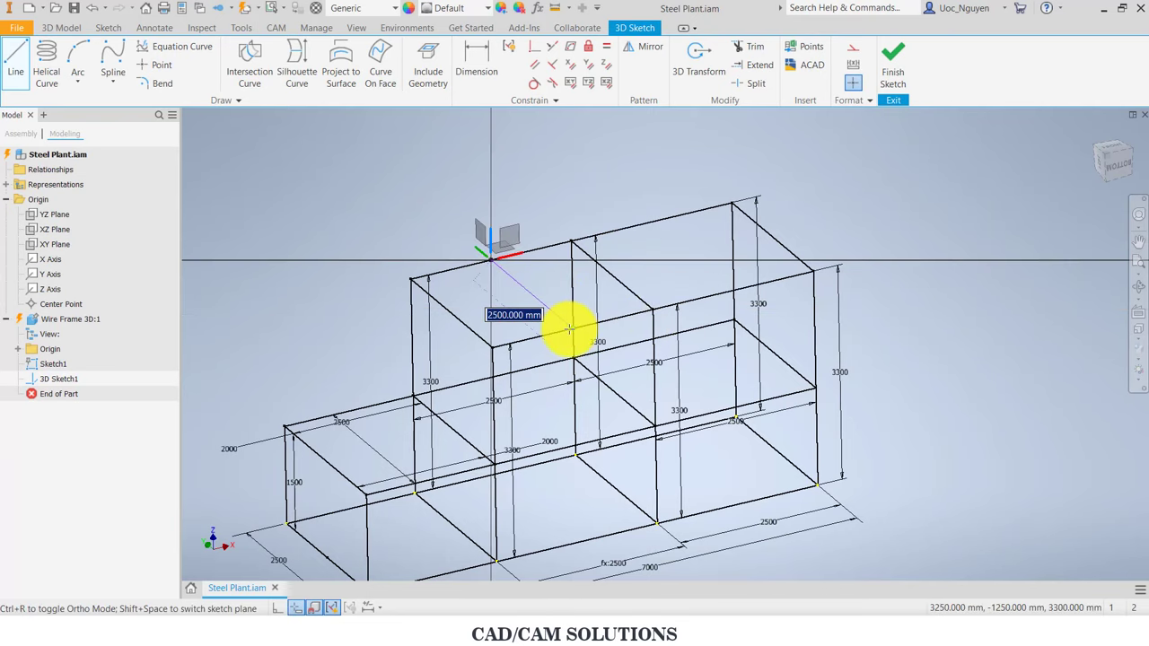
{"action": "left_click", "coordinate": [570, 329]}
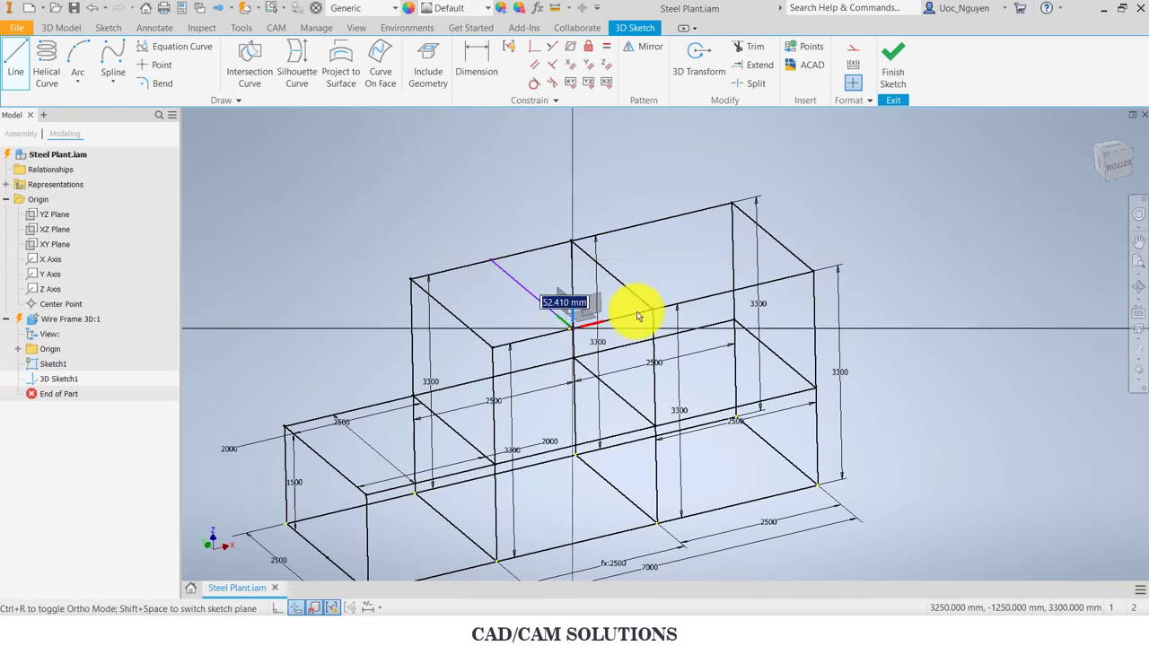
{"action": "left_click", "coordinate": [652, 220]}
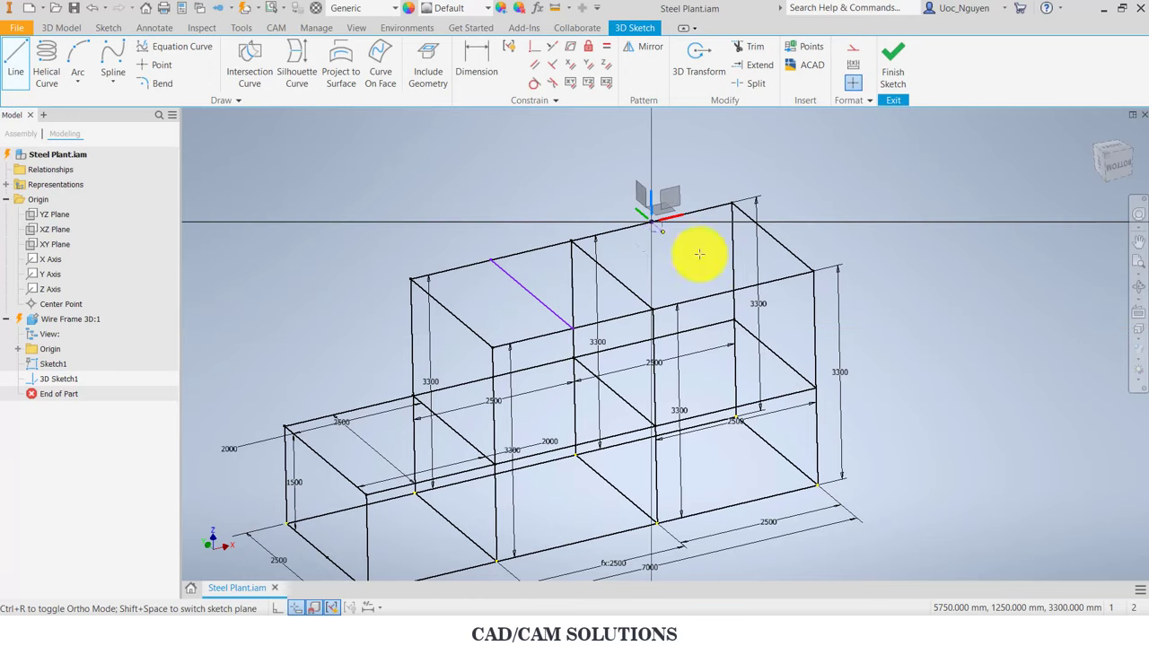
{"action": "left_click", "coordinate": [732, 290]}
{"action": "key", "text": "Escape"}
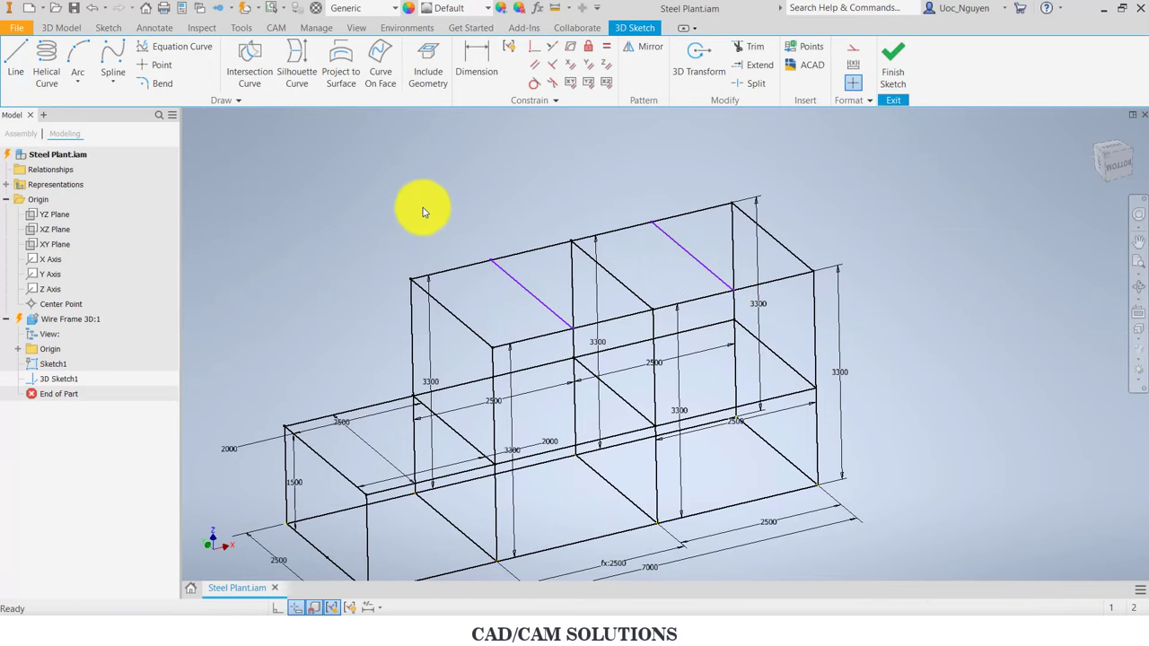
Step: Draw two parallel 5000 mm lengthwise lines across the upper frame's top, starting at its left end
{"action": "left_click", "coordinate": [36, 72]}
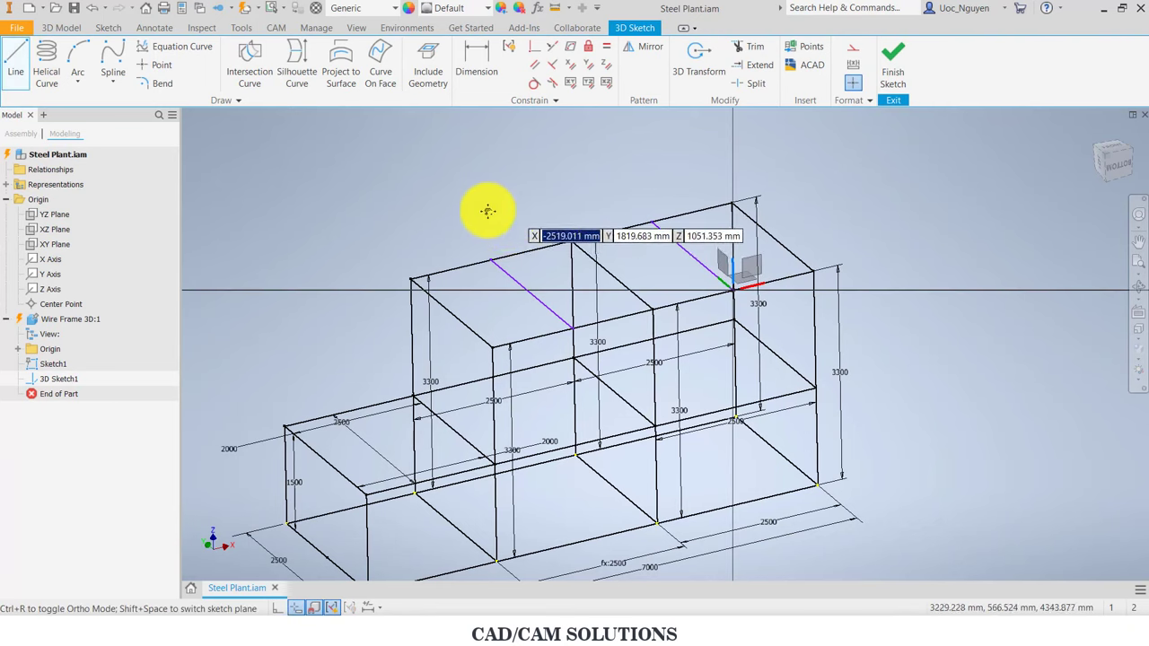
{"action": "middle_click_drag", "start_coordinate": [487, 210], "coordinate": [406, 245]}
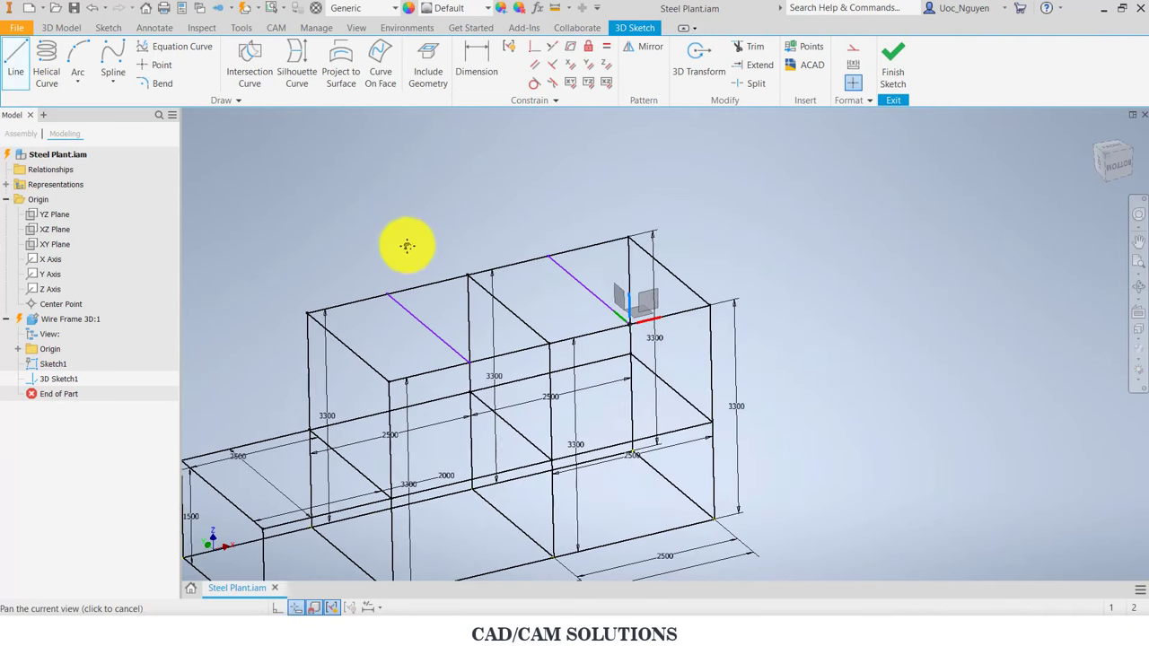
{"action": "left_click", "coordinate": [336, 323]}
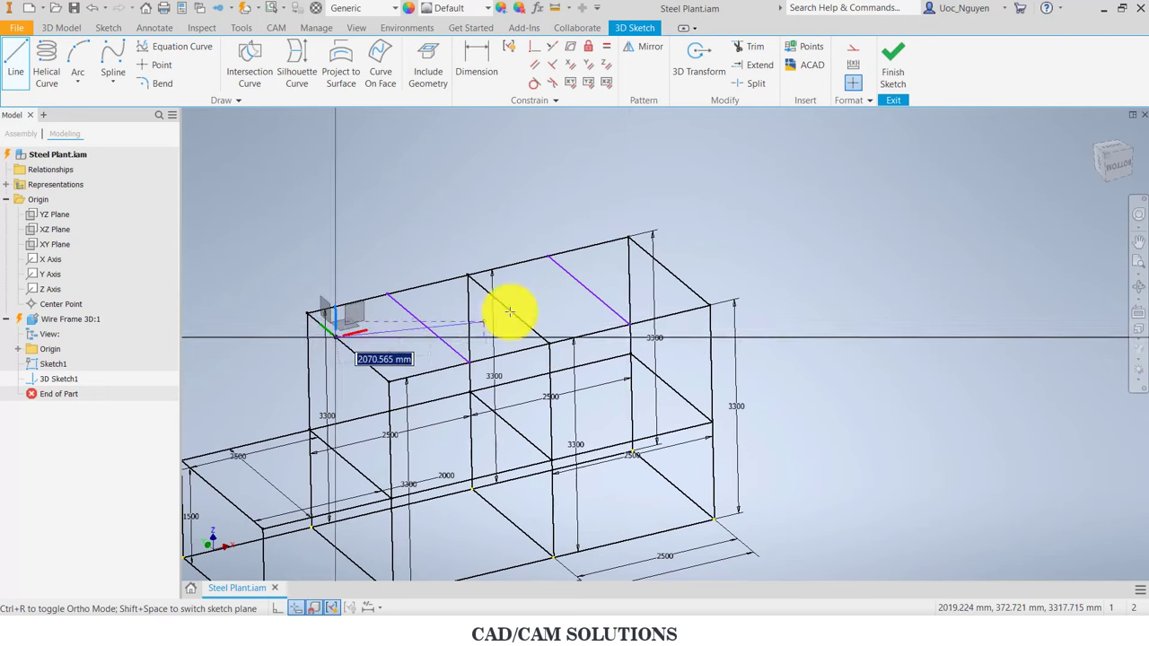
{"action": "left_click", "coordinate": [348, 312]}
{"action": "type", "text": "5000.000"}
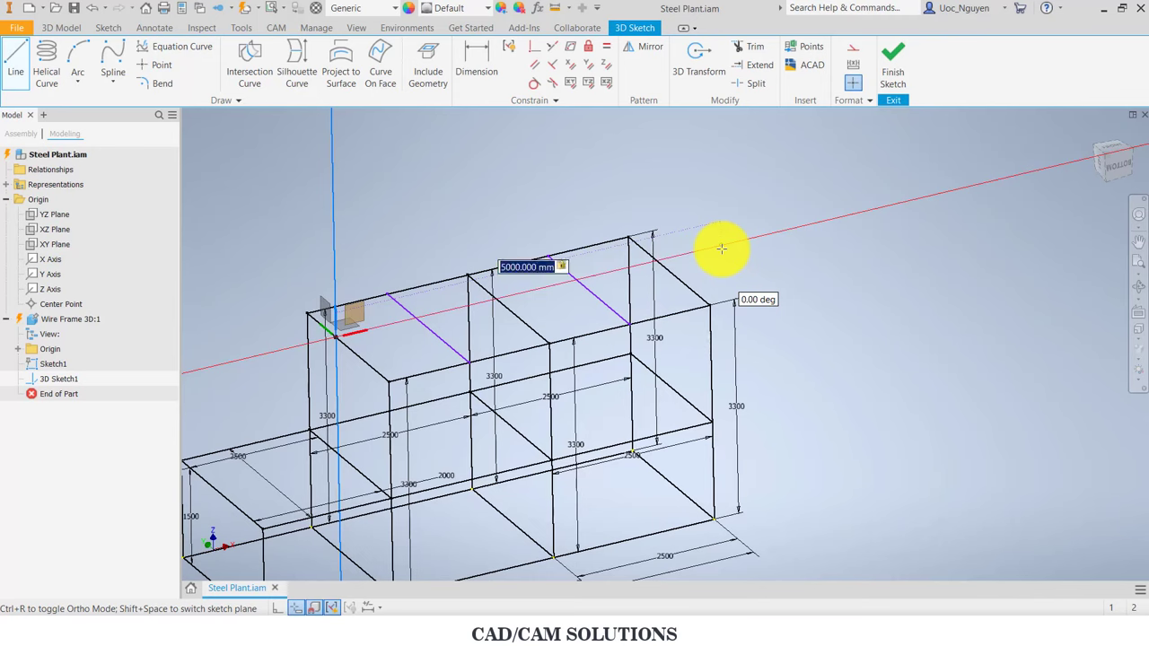
{"action": "key", "text": "Return"}
{"action": "key", "text": "Escape"}
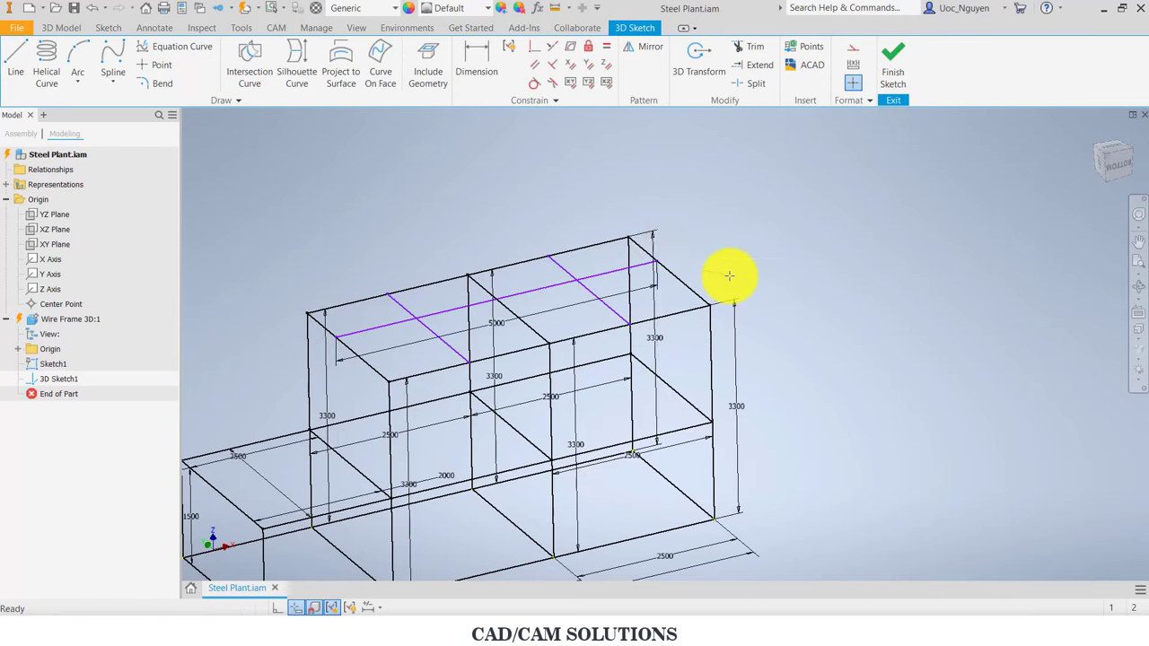
{"action": "left_click", "coordinate": [684, 282]}
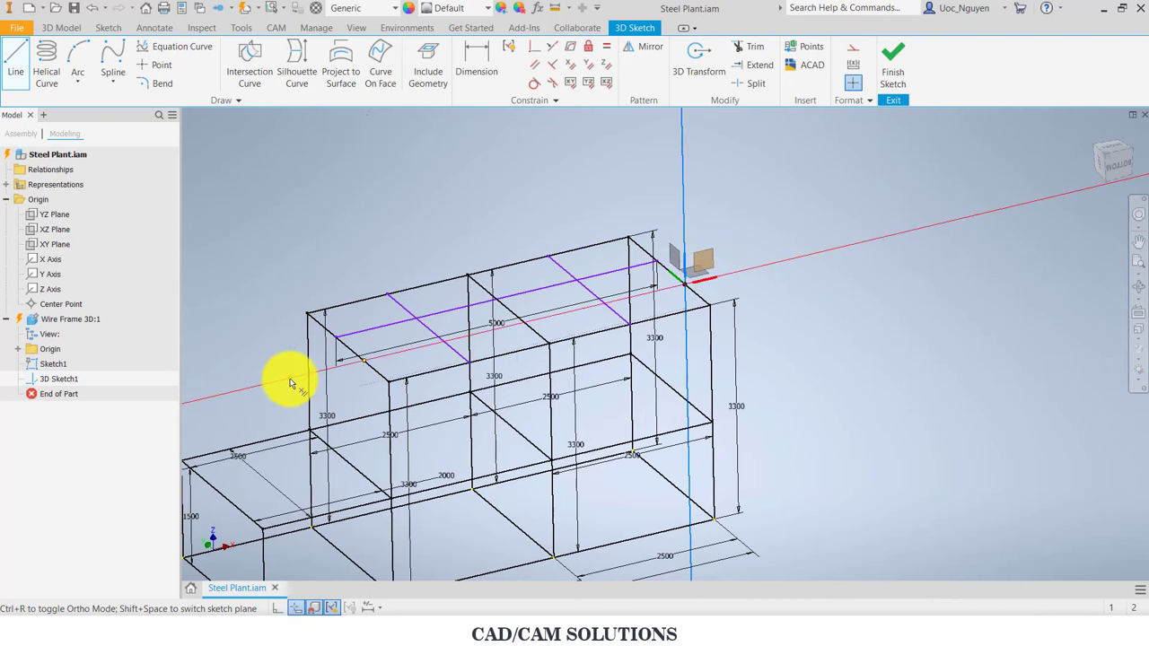
{"action": "type", "text": "5000"}
{"action": "key", "text": "Return"}
{"action": "key", "text": "Escape"}
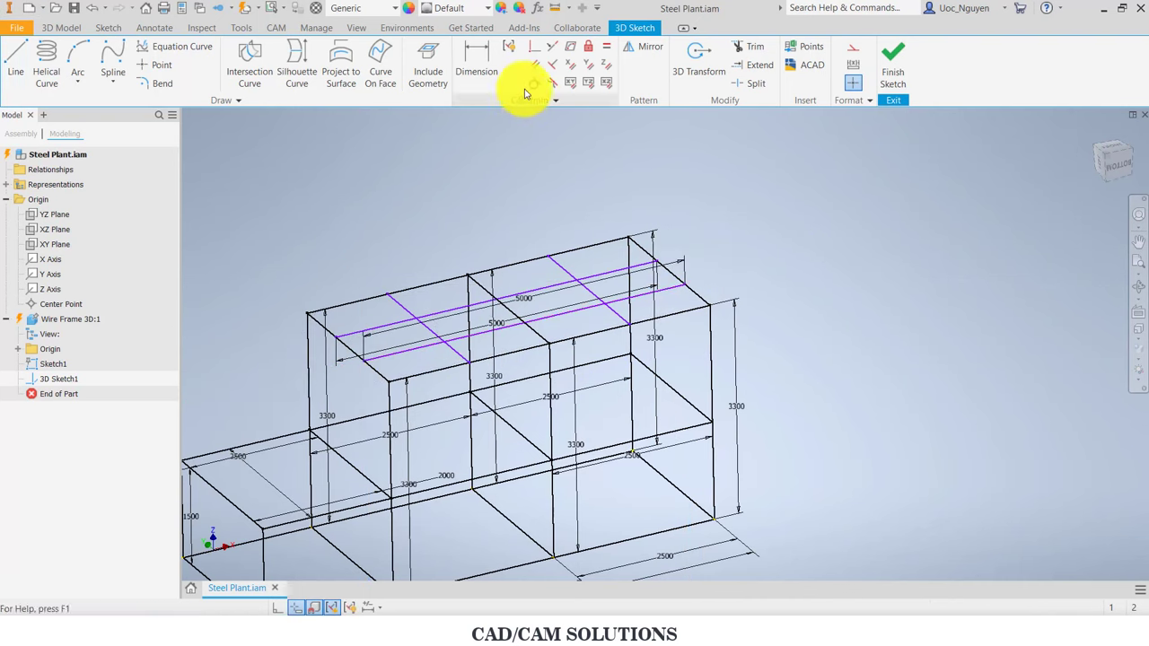
Step: Dimension the first 5000 mm top line 800 mm from the front edge
{"action": "left_click", "coordinate": [361, 333]}
{"action": "left_click", "coordinate": [359, 303]}
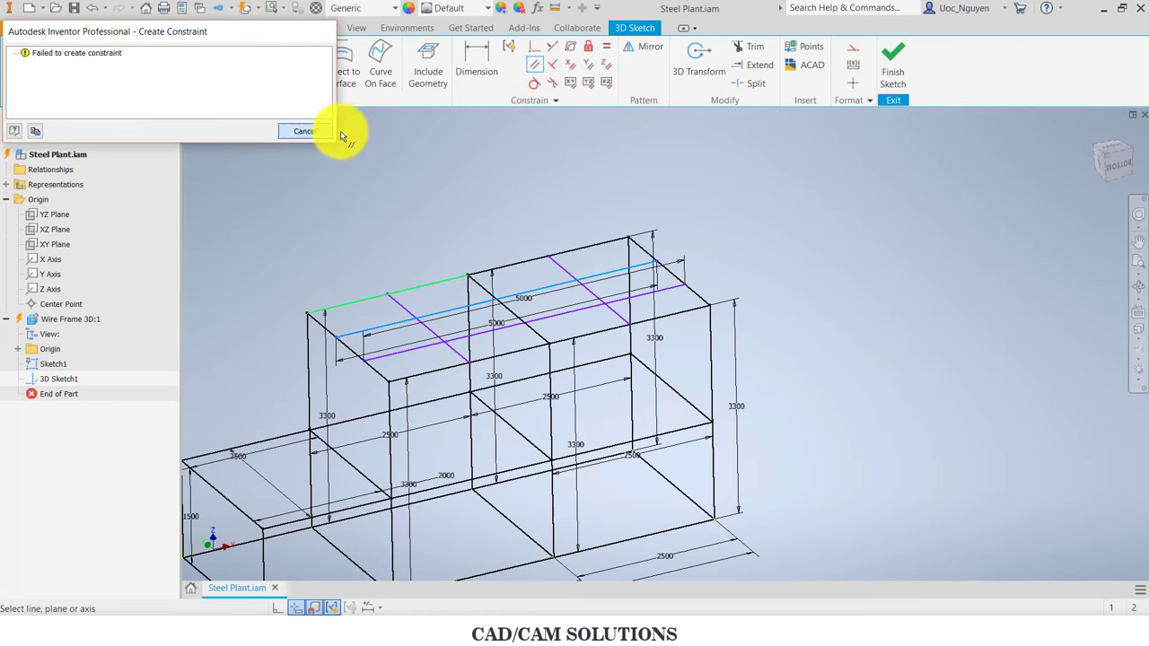
{"action": "left_click", "coordinate": [305, 131]}
{"action": "key", "text": "d"}
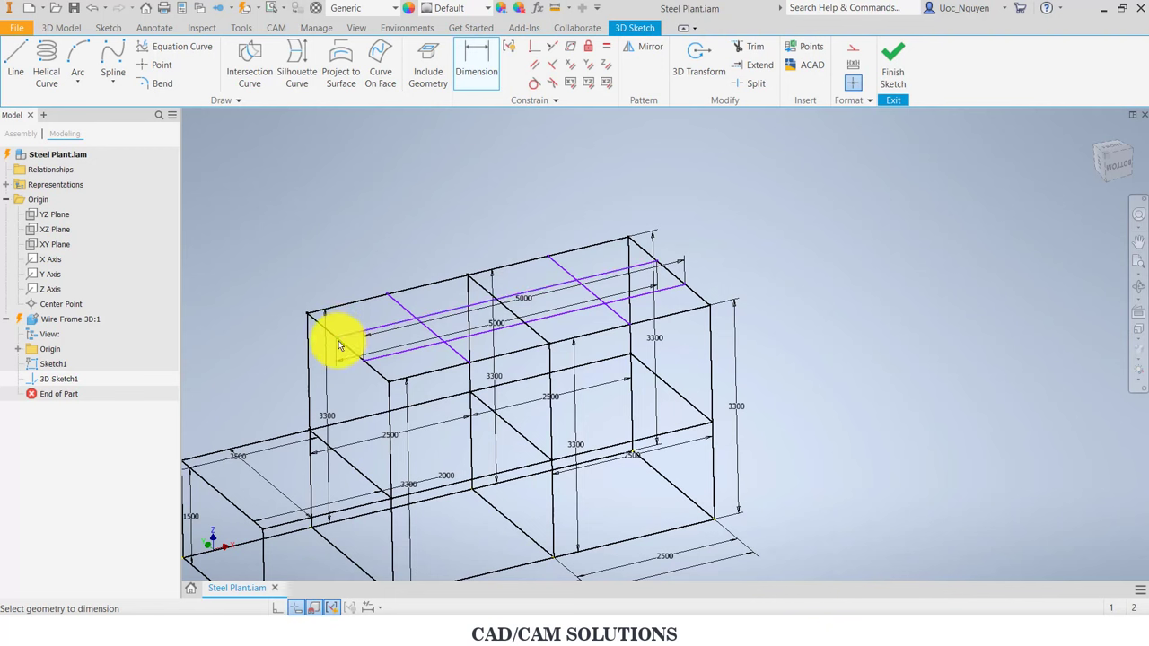
{"action": "scroll", "coordinate": [353, 366], "scroll_direction": "up", "scroll_amount": 2}
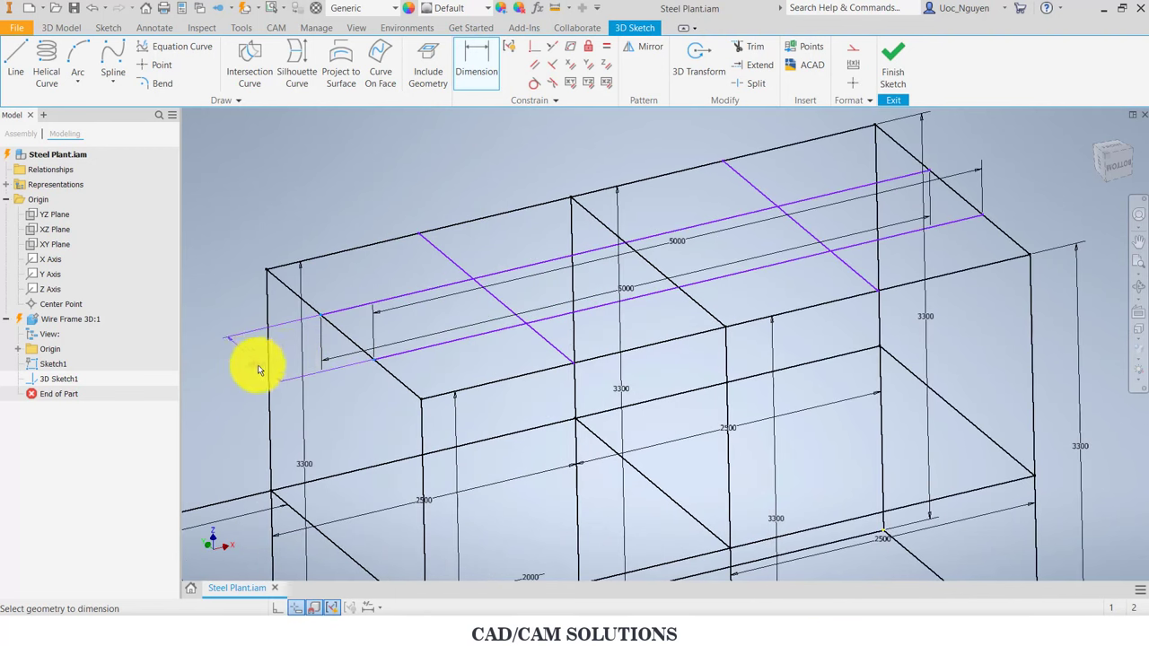
{"action": "left_click", "coordinate": [287, 353]}
{"action": "type", "text": "800"}
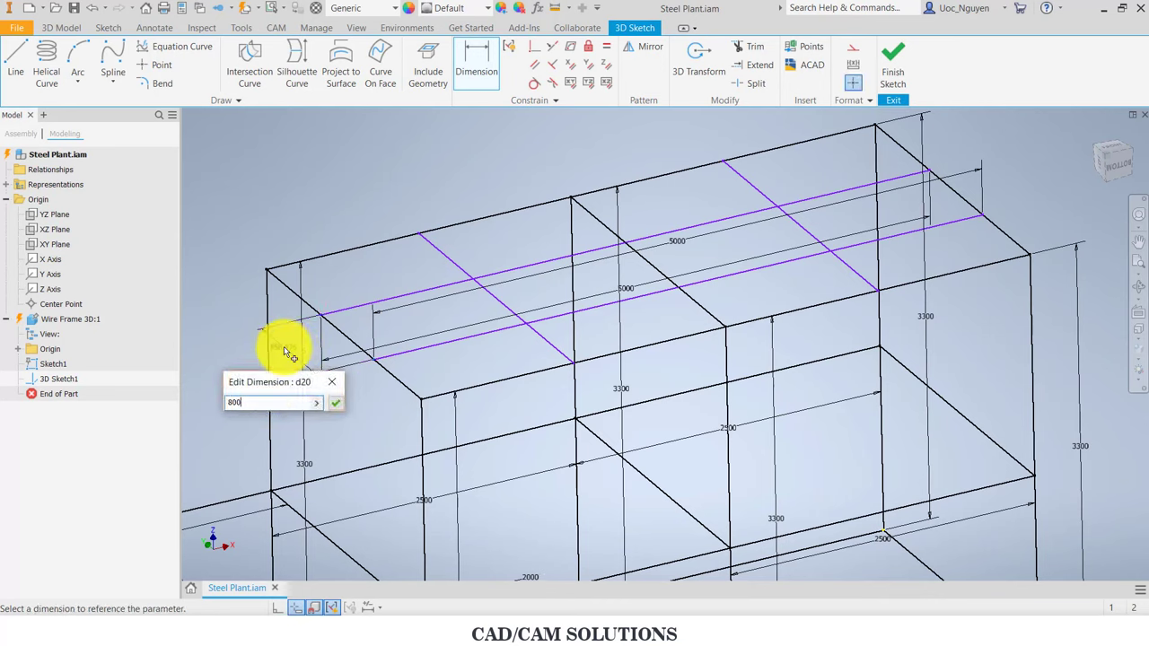
{"action": "key", "text": "Return"}
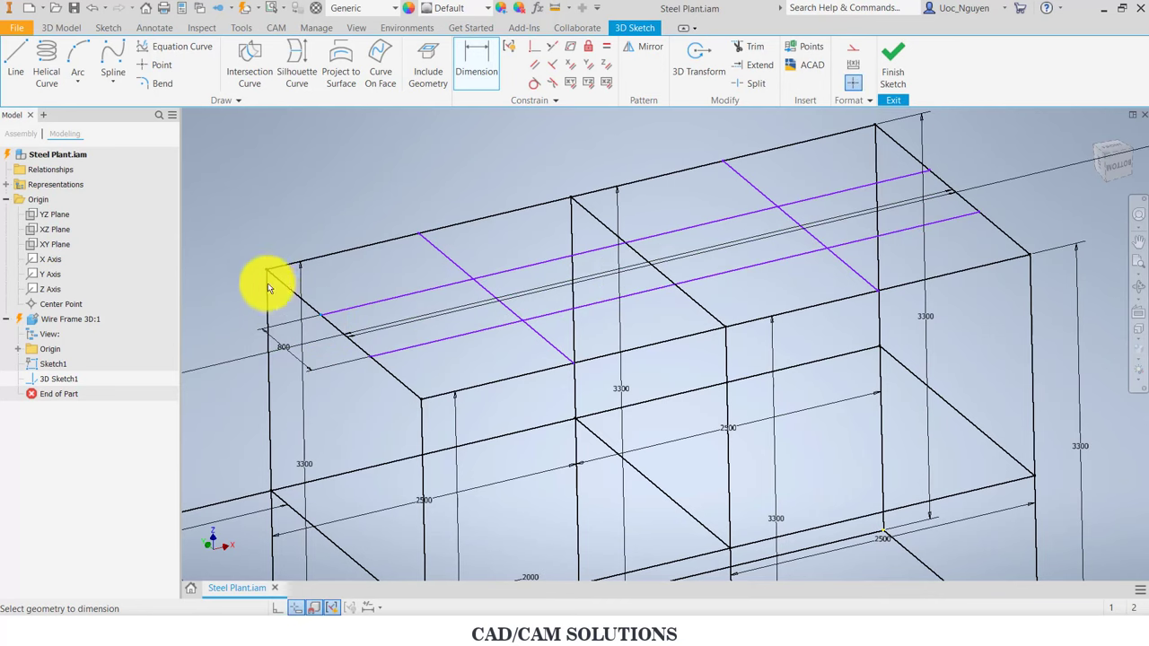
Step: Dimension the second top line at 850 mm and add a driven reference dimension
{"action": "left_click", "coordinate": [266, 271]}
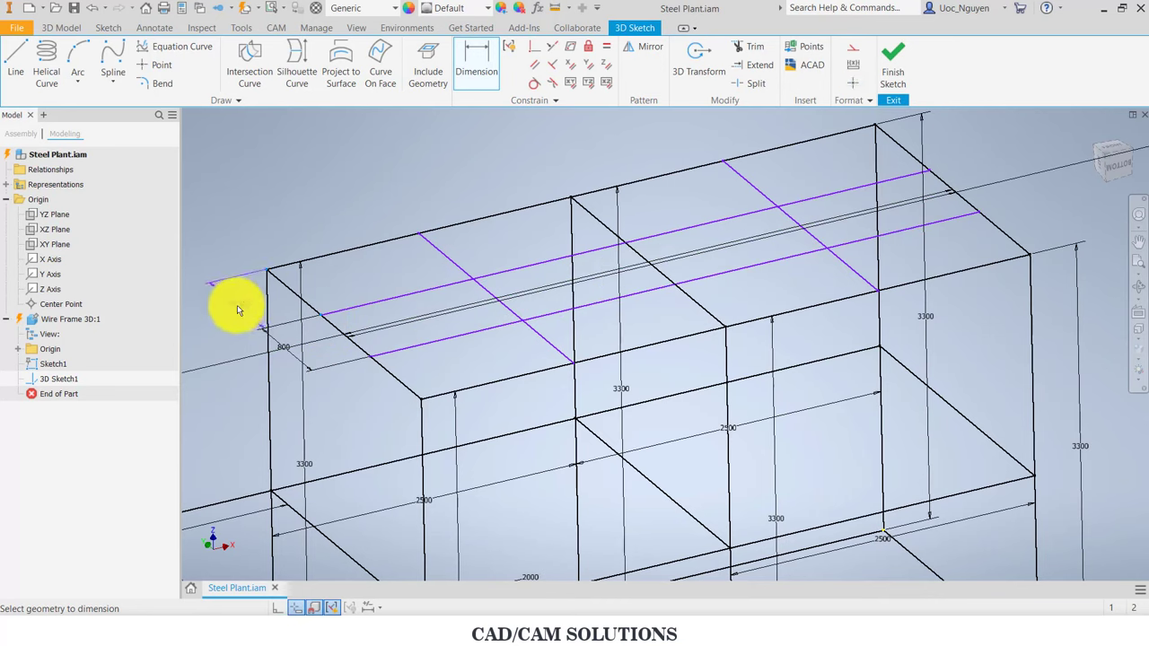
{"action": "left_click", "coordinate": [238, 307]}
{"action": "type", "text": "850"}
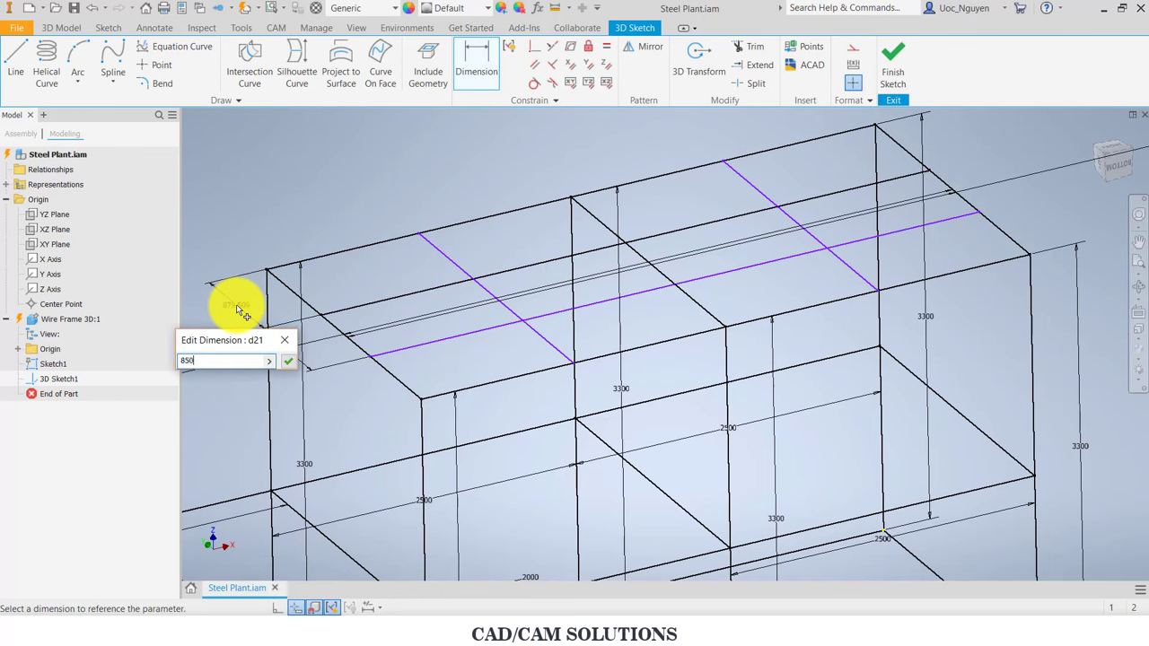
{"action": "key", "text": "Return"}
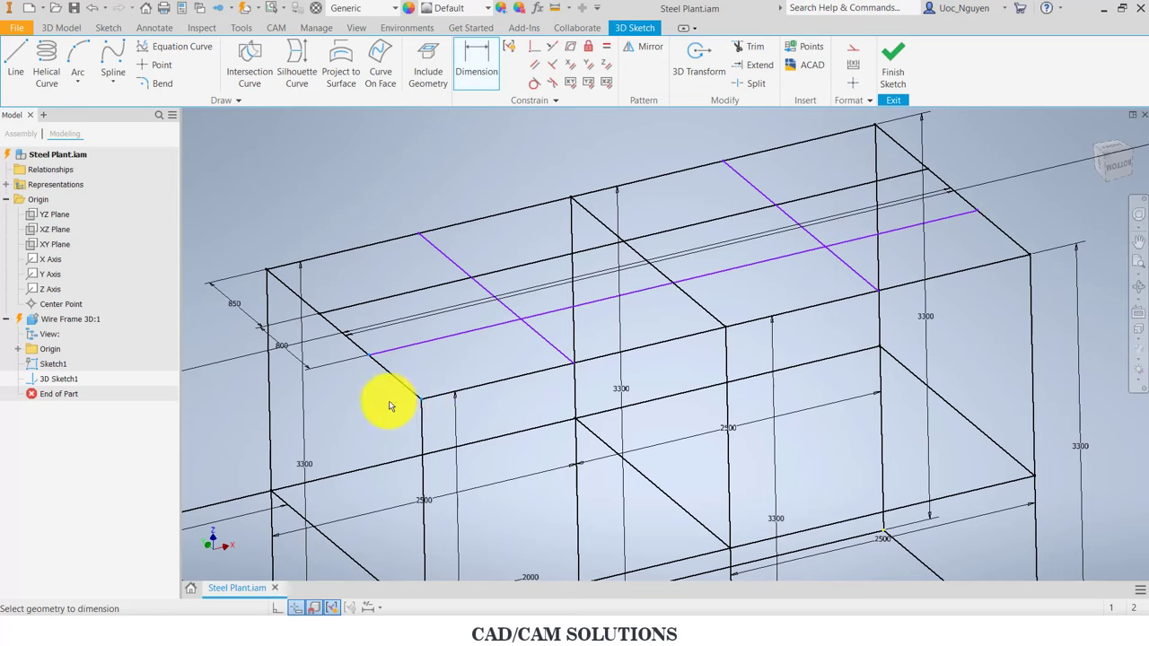
{"action": "left_click", "coordinate": [339, 397]}
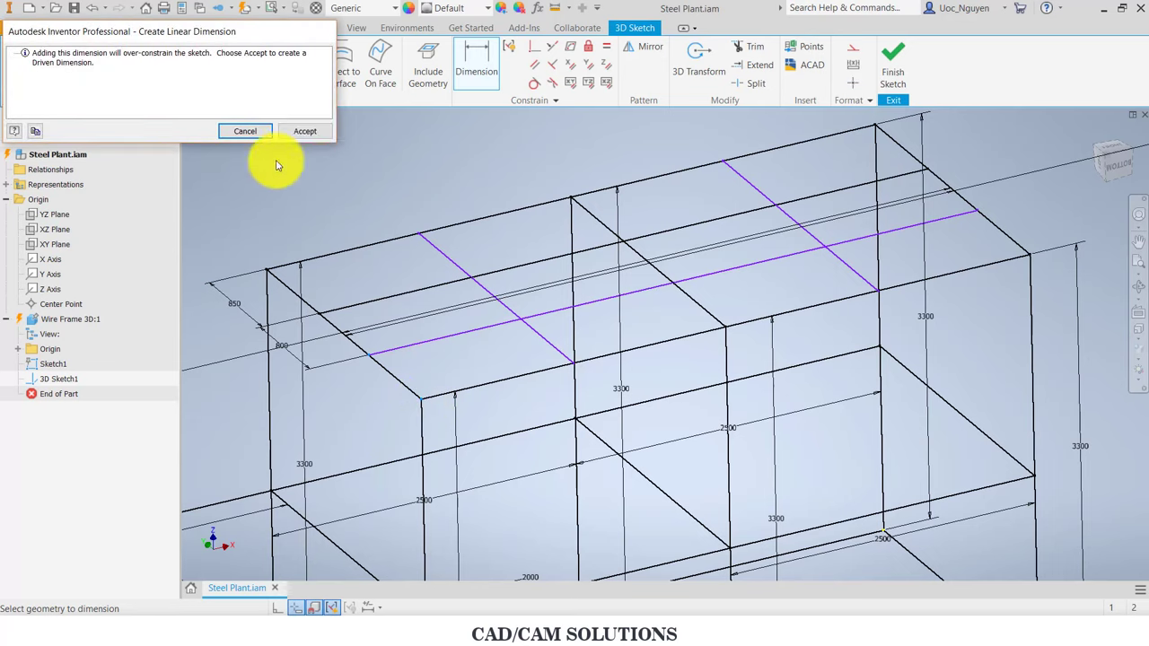
{"action": "left_click", "coordinate": [289, 134]}
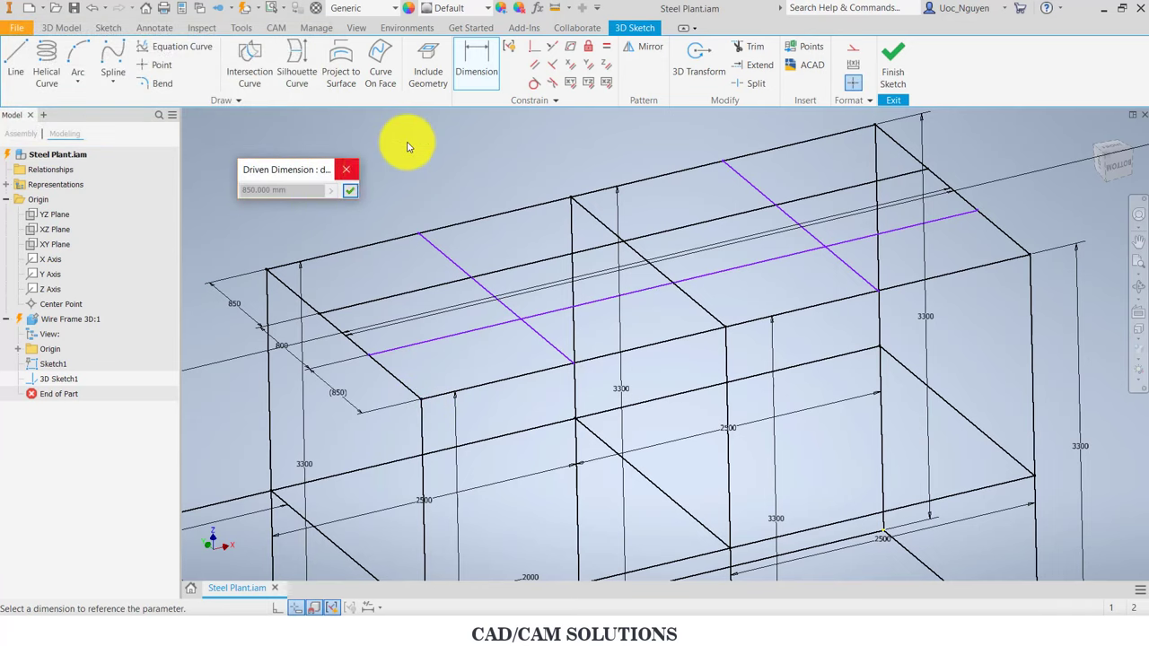
{"action": "left_click", "coordinate": [351, 191]}
{"action": "key", "text": "F6"}
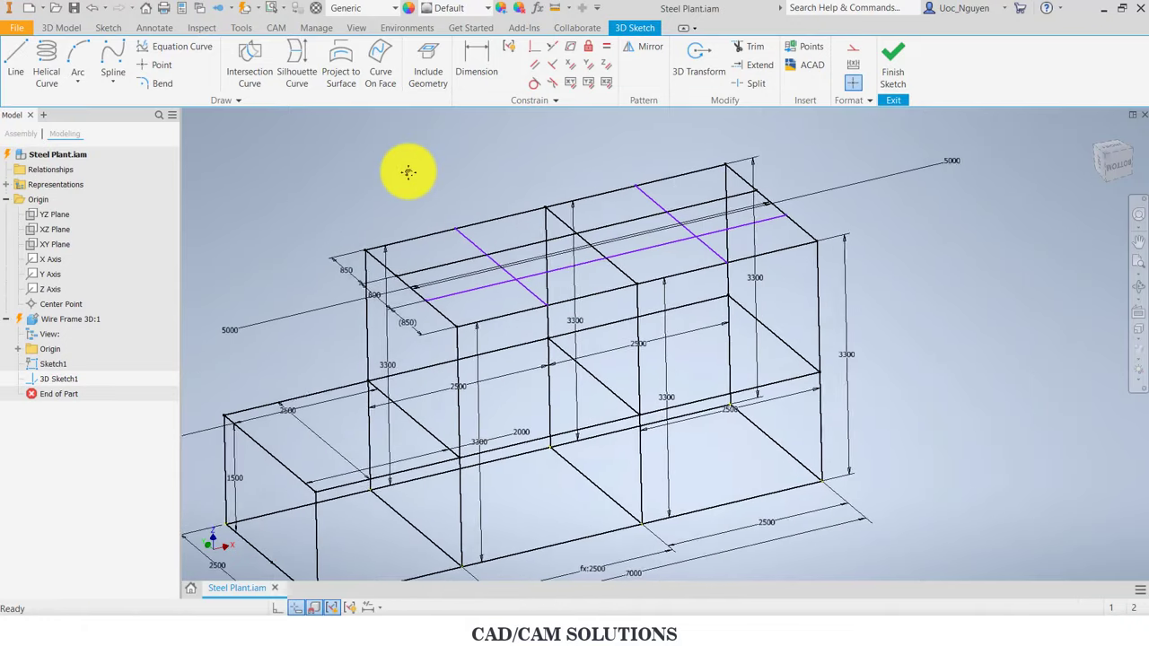
{"action": "middle_click_drag", "start_coordinate": [408, 171], "coordinate": [402, 304], "text": "shift"}
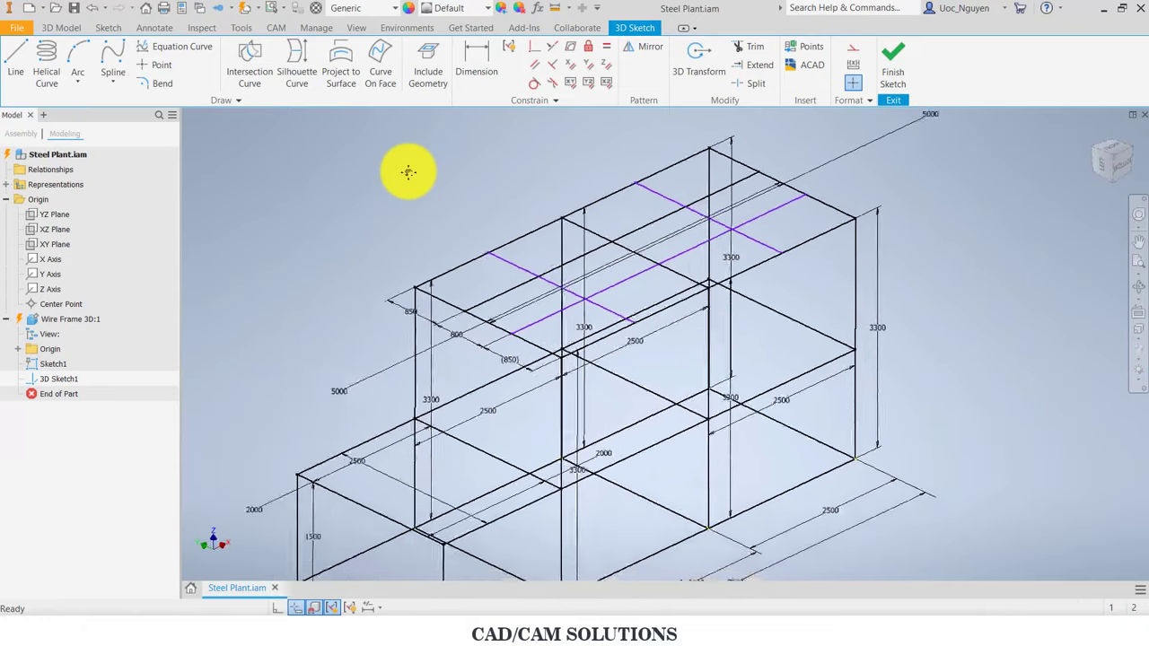
{"action": "scroll", "coordinate": [403, 304], "scroll_direction": "down", "scroll_amount": 3}
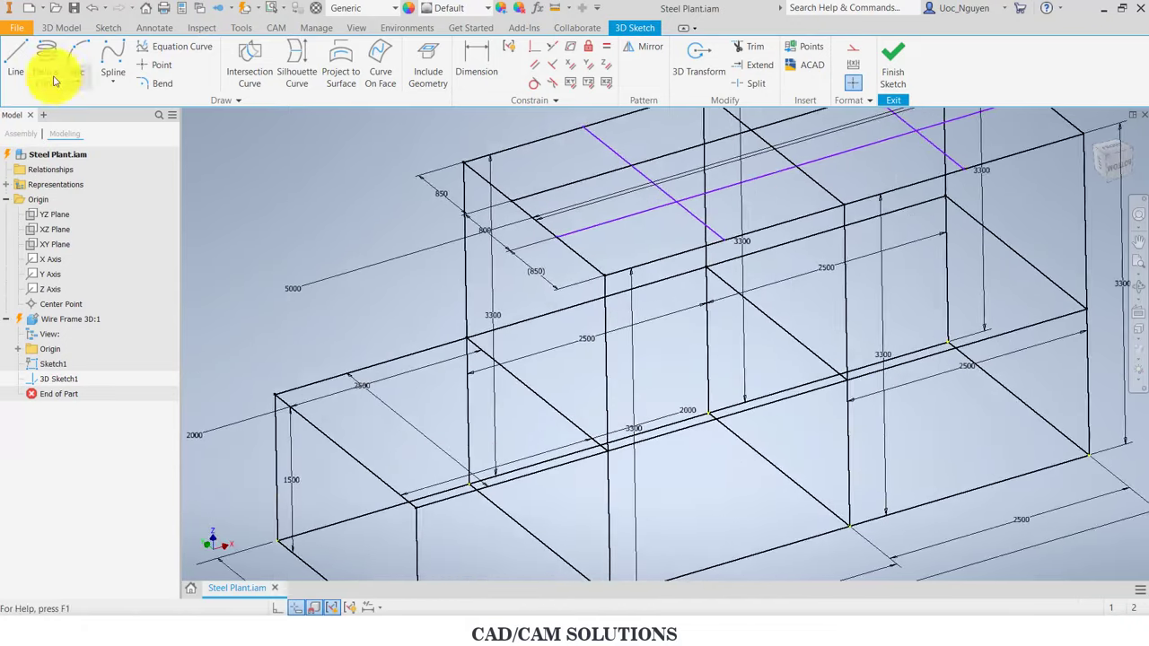
Step: Draw a 2500 mm cross line between opposite edges of the lower roof
{"action": "left_click", "coordinate": [18, 63]}
{"action": "scroll", "coordinate": [403, 312], "scroll_direction": "down", "scroll_amount": 3}
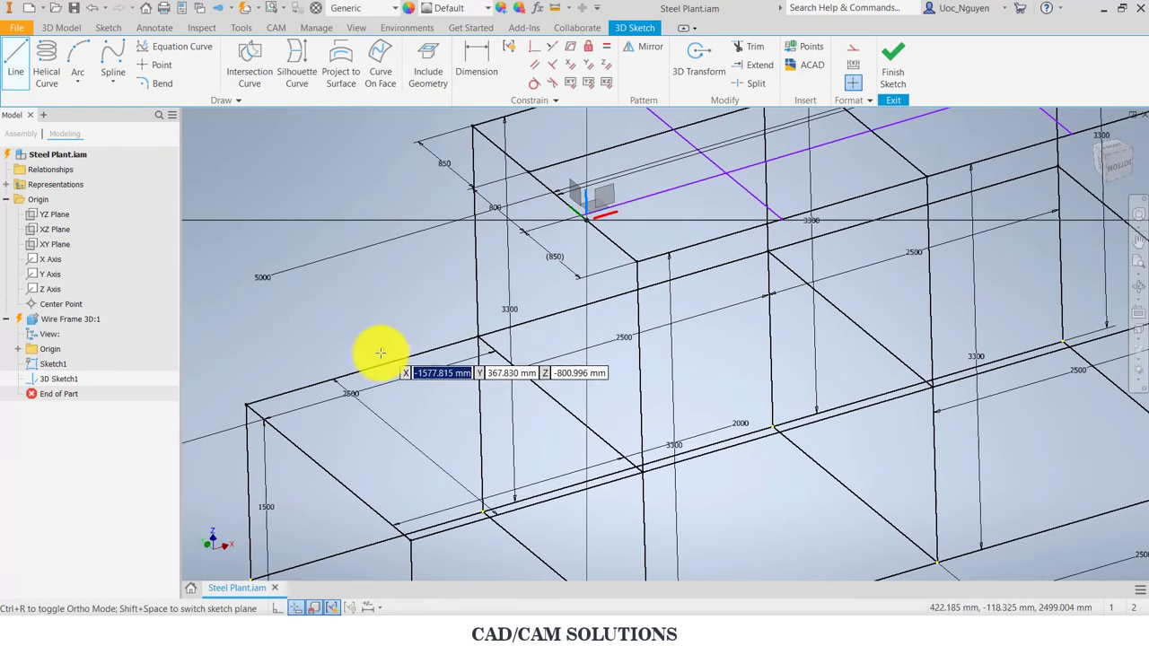
{"action": "left_click", "coordinate": [361, 372]}
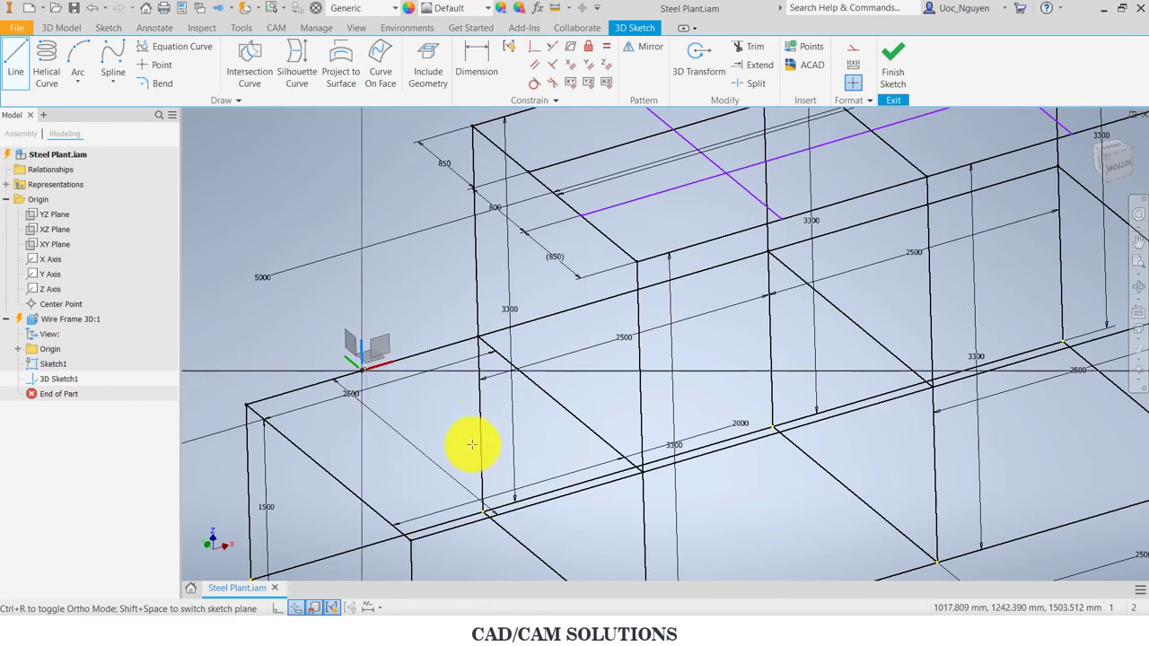
{"action": "left_click", "coordinate": [514, 500]}
{"action": "key", "text": "Escape"}
{"action": "middle_click_drag", "start_coordinate": [410, 436], "coordinate": [419, 390]}
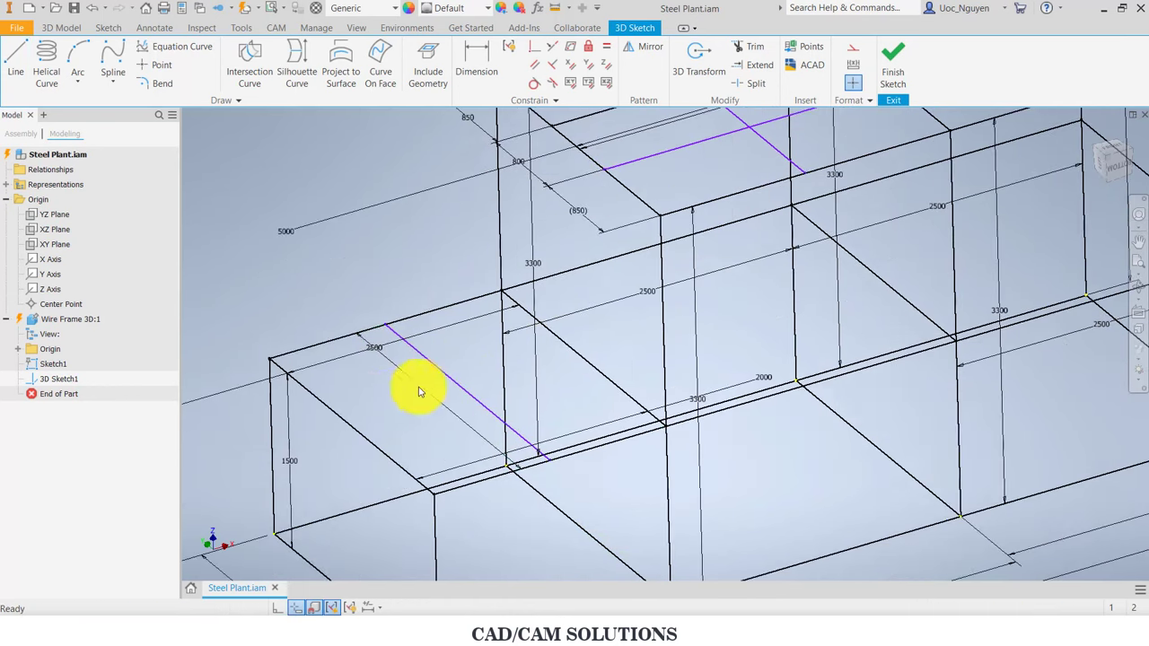
Step: Draw two 2000 mm lines across the lower box top
{"action": "key", "text": "l"}
{"action": "left_click", "coordinate": [332, 408]}
{"action": "type", "text": "2000"}
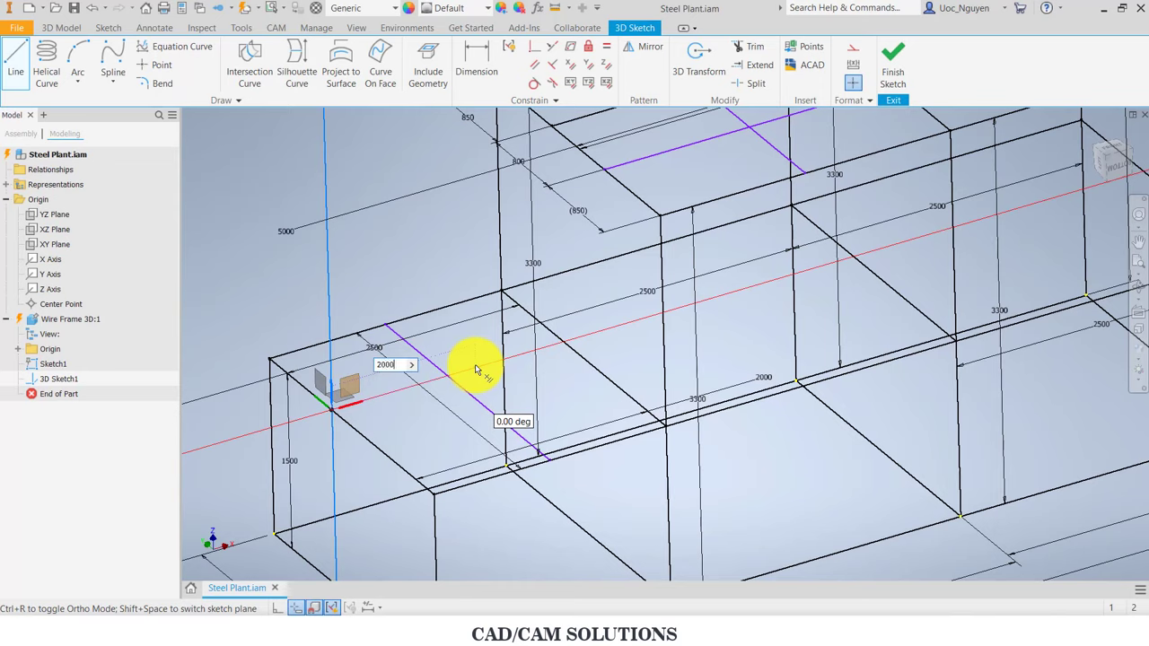
{"action": "key", "text": "Return"}
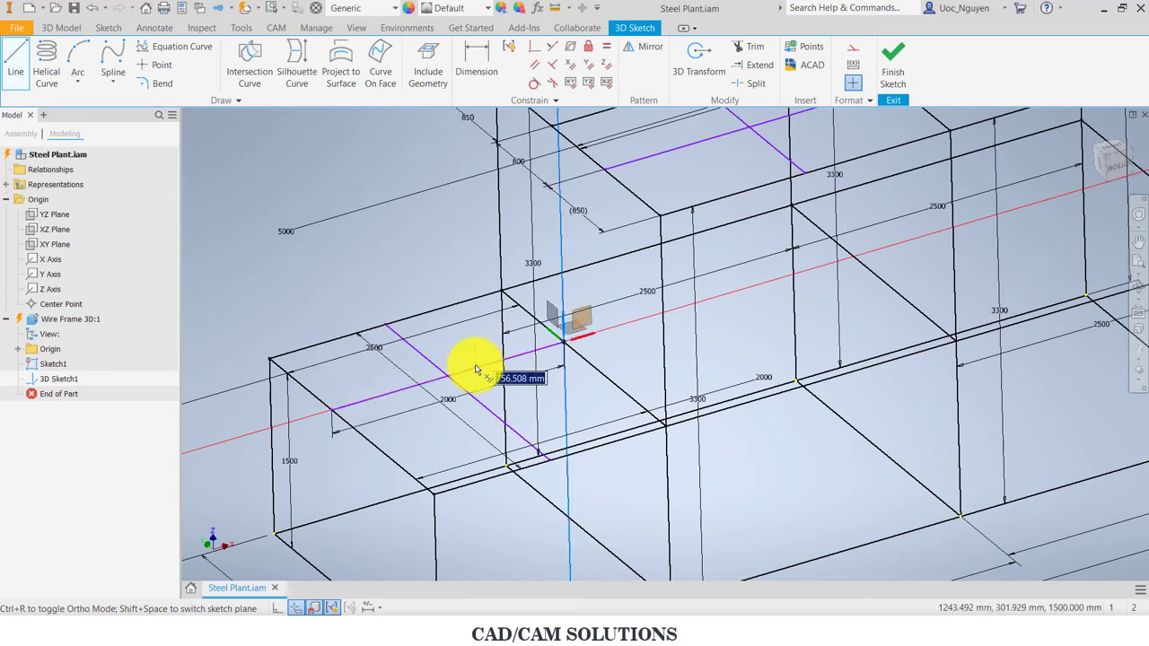
{"action": "key", "text": "Escape"}
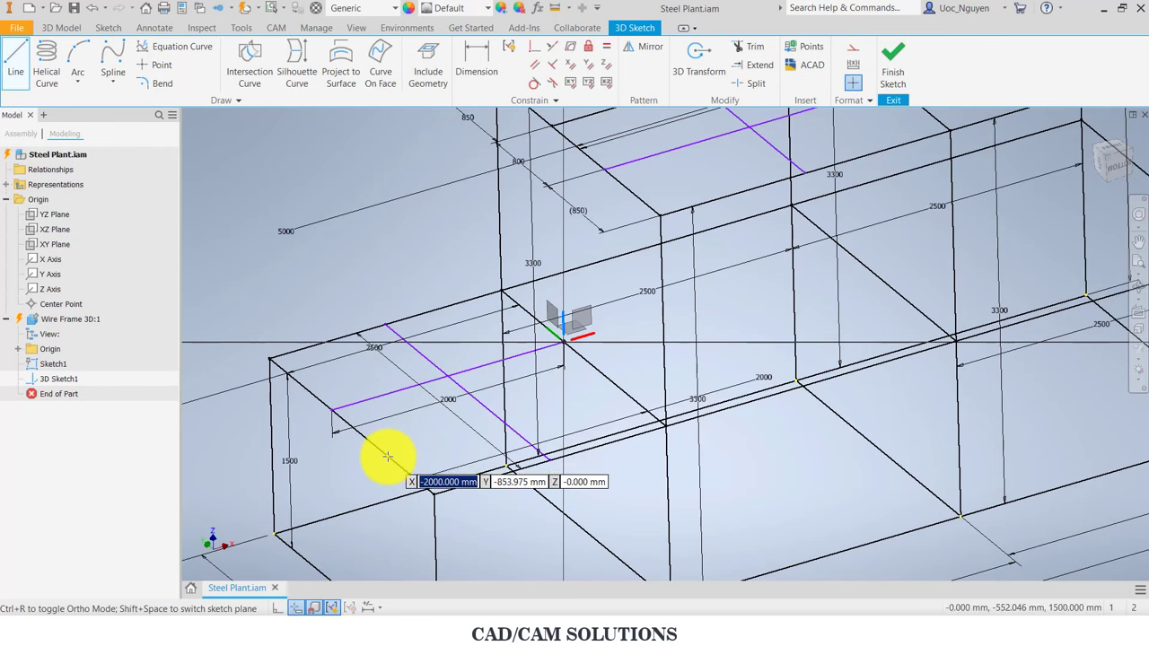
{"action": "left_click", "coordinate": [388, 442]}
{"action": "type", "text": "2000"}
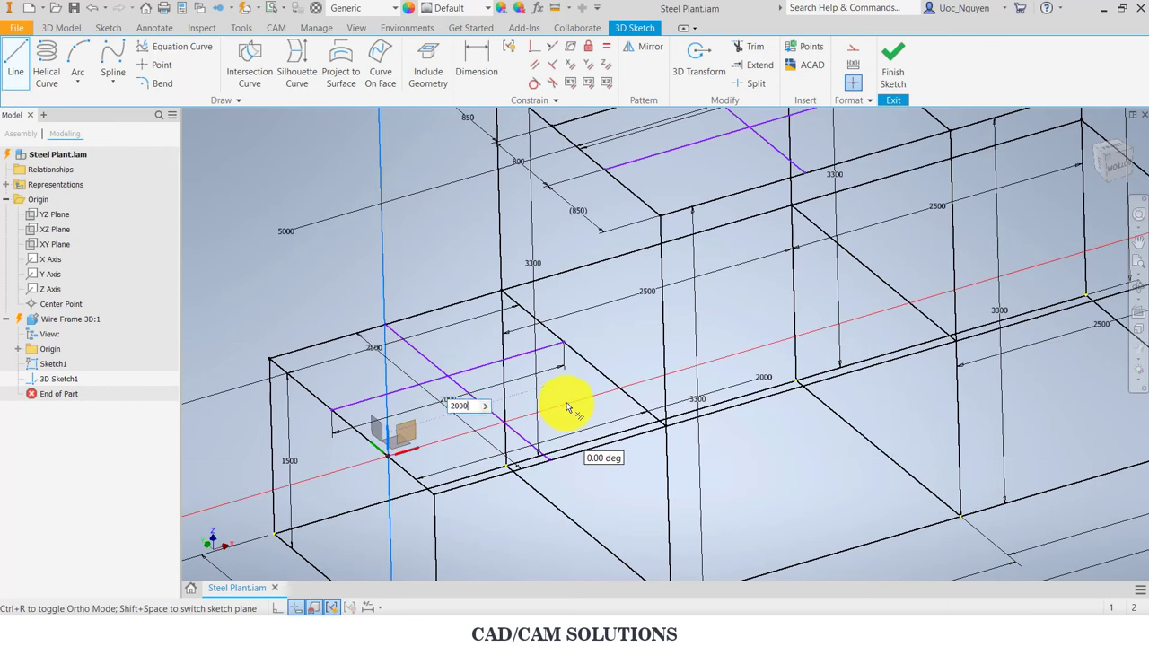
{"action": "key", "text": "Return"}
{"action": "key", "text": "Escape"}
Step: Dimension the two 2000 mm lines at 800 and 850 mm offsets from the edge
{"action": "left_click", "coordinate": [472, 77]}
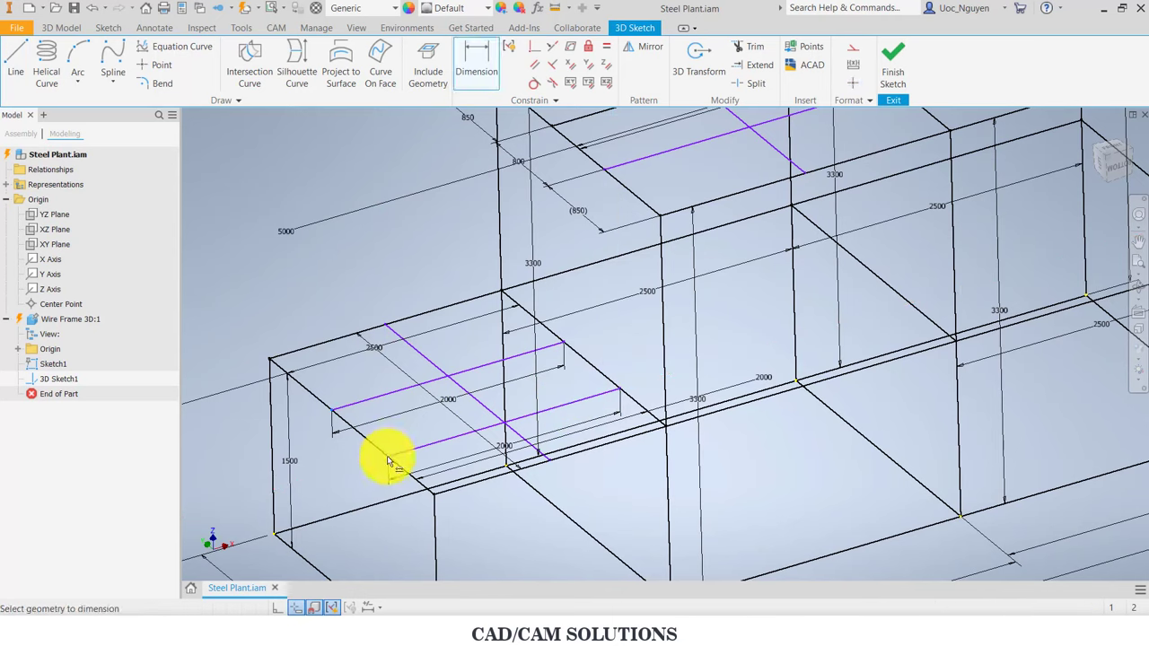
{"action": "left_click", "coordinate": [341, 457]}
{"action": "type", "text": "800"}
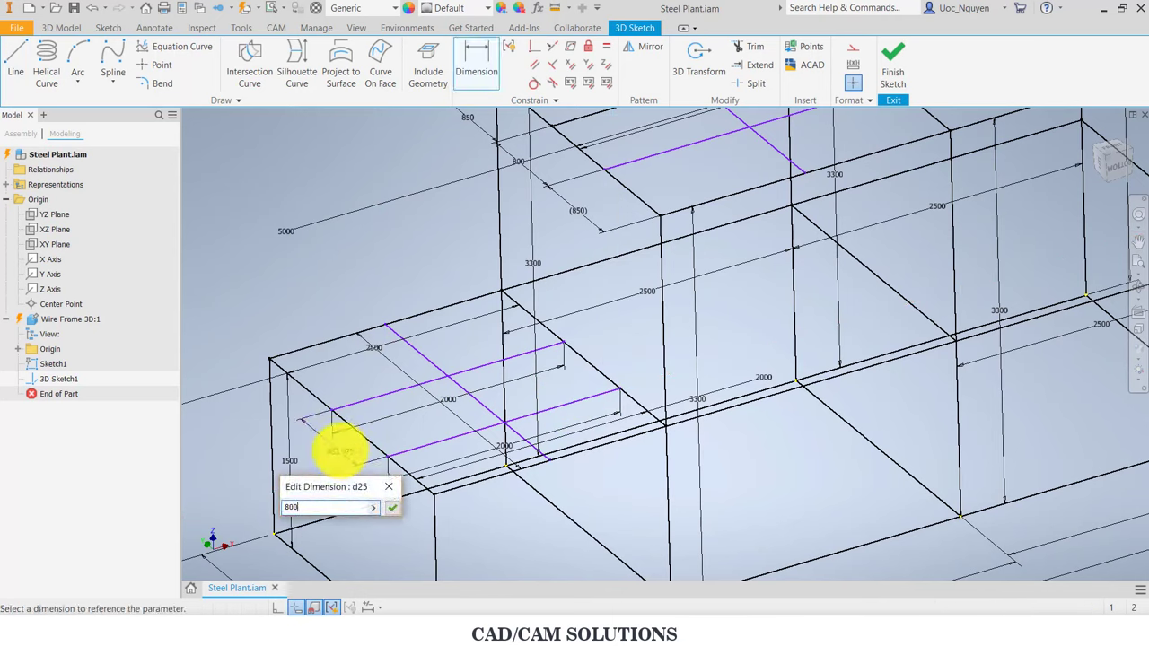
{"action": "key", "text": "Return"}
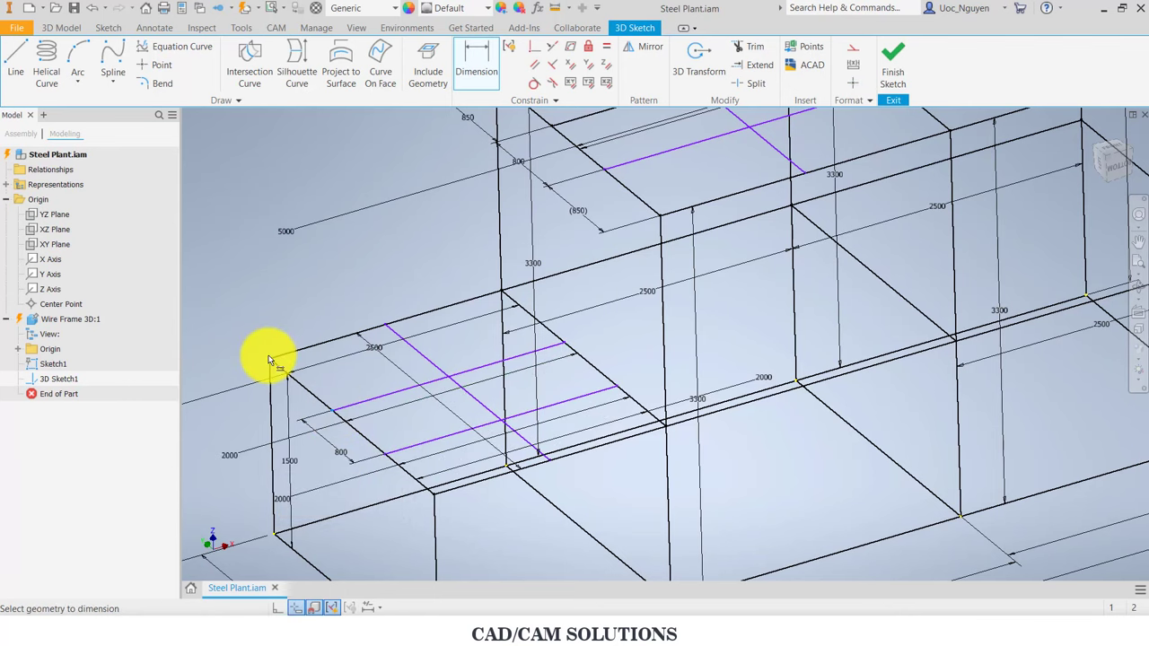
{"action": "left_click", "coordinate": [268, 360]}
{"action": "left_click", "coordinate": [258, 395]}
{"action": "type", "text": "0"}
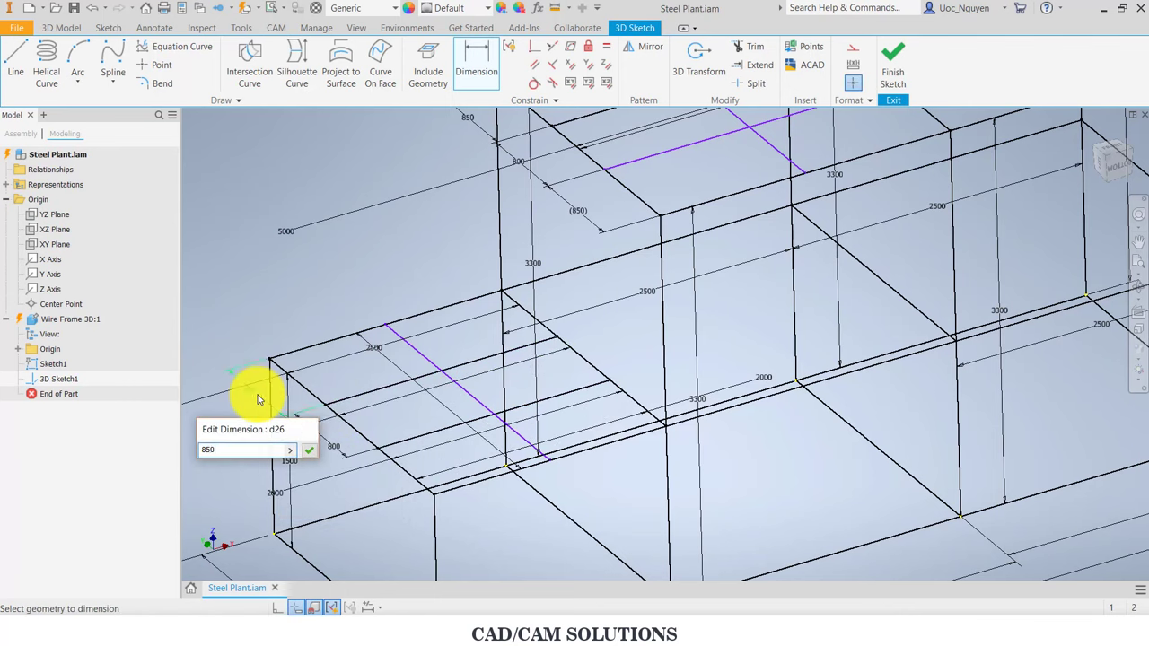
{"action": "key", "text": "Return"}
{"action": "scroll", "coordinate": [335, 292], "scroll_direction": "down", "scroll_amount": 2}
{"action": "key", "text": "Escape"}
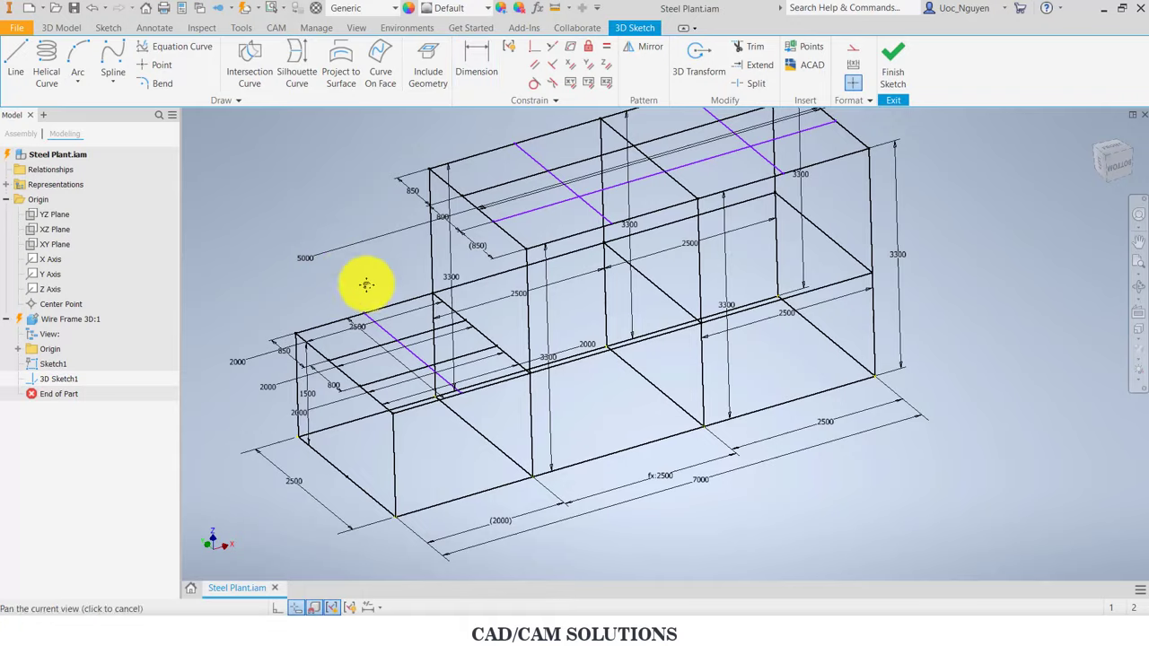
{"action": "middle_click_drag", "start_coordinate": [336, 292], "coordinate": [379, 292], "text": "shift"}
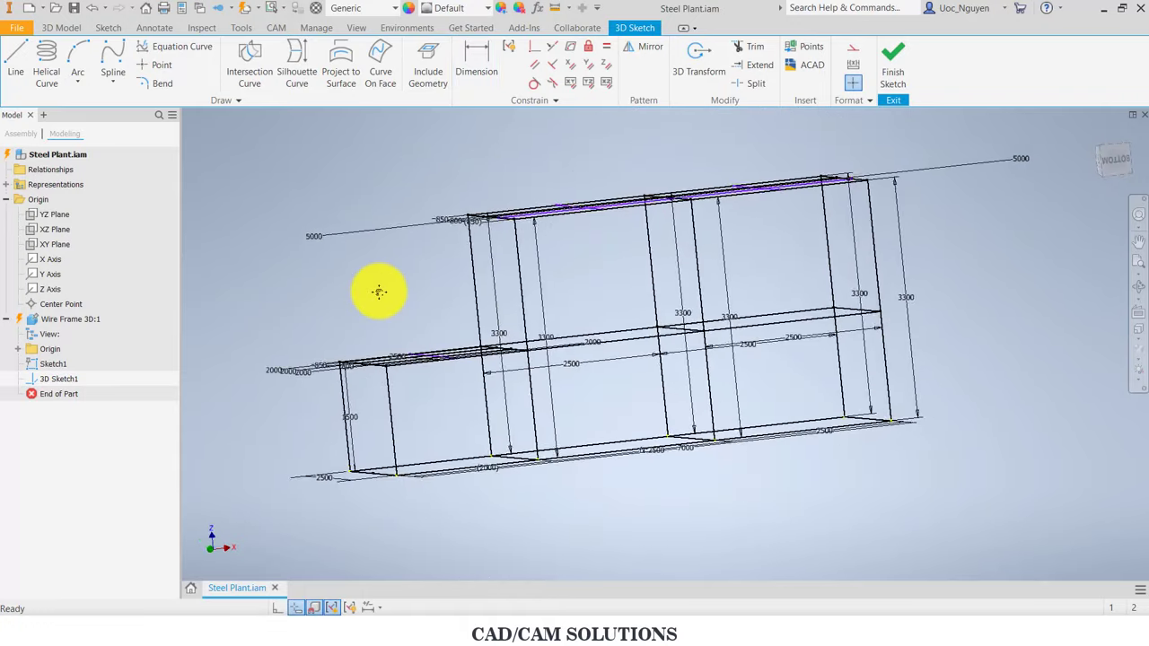
{"action": "middle_click_drag", "start_coordinate": [378, 291], "coordinate": [102, 351], "text": "shift"}
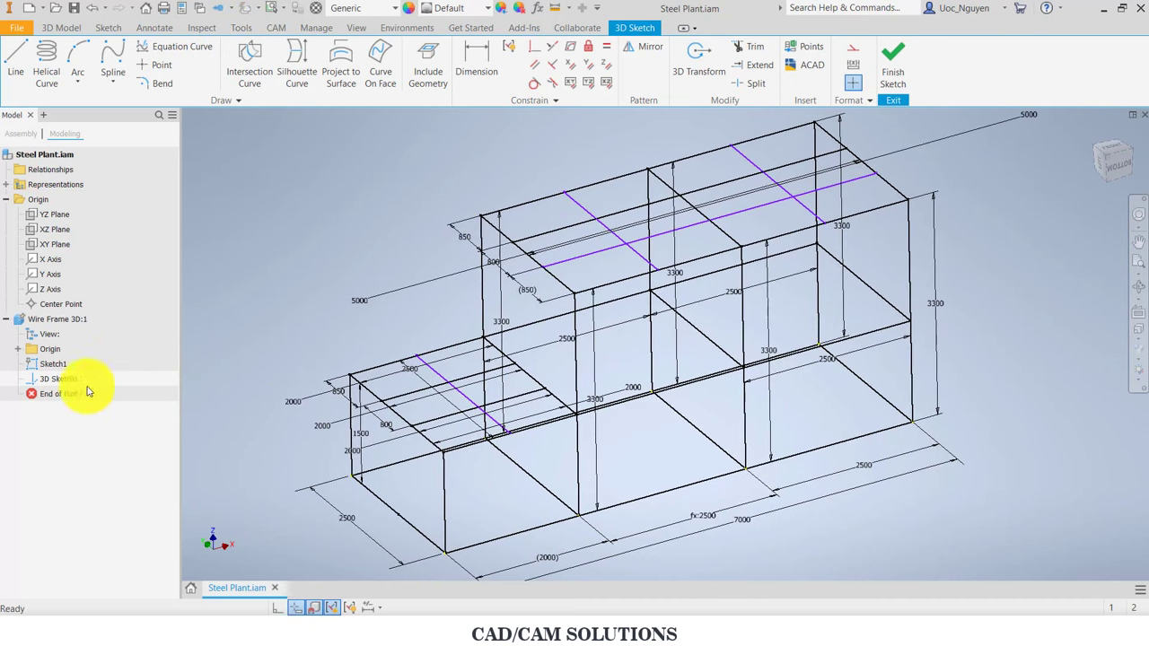
{"action": "right_click", "coordinate": [59, 378]}
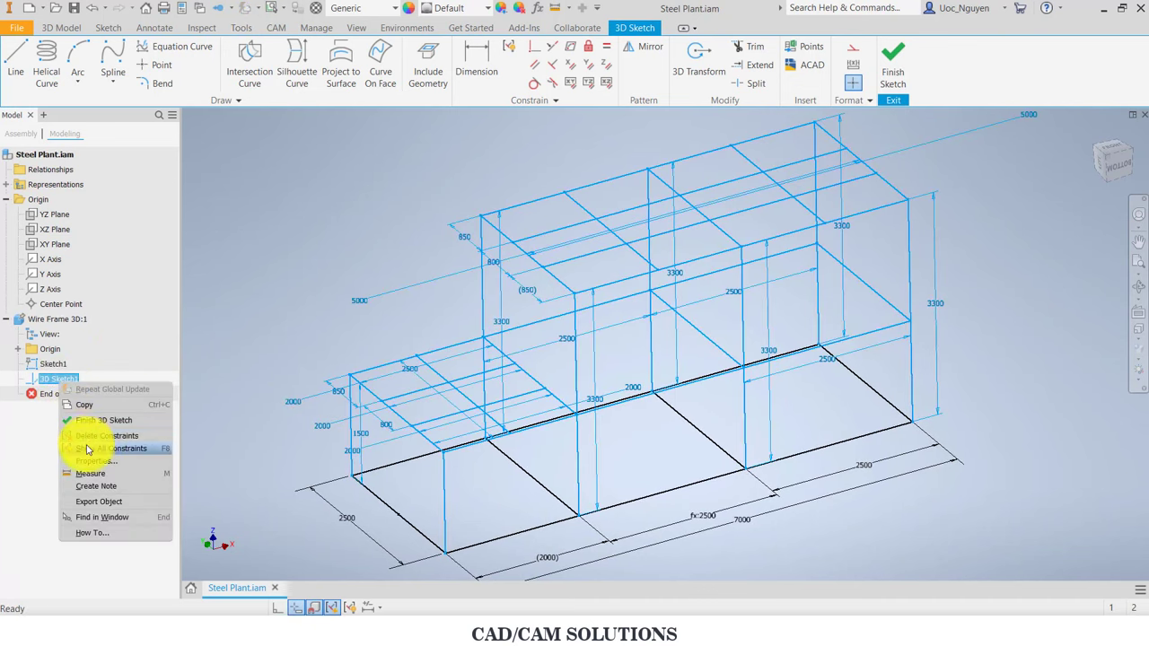
{"action": "left_click", "coordinate": [305, 231]}
{"action": "scroll", "coordinate": [312, 227], "scroll_direction": "up", "scroll_amount": 3}
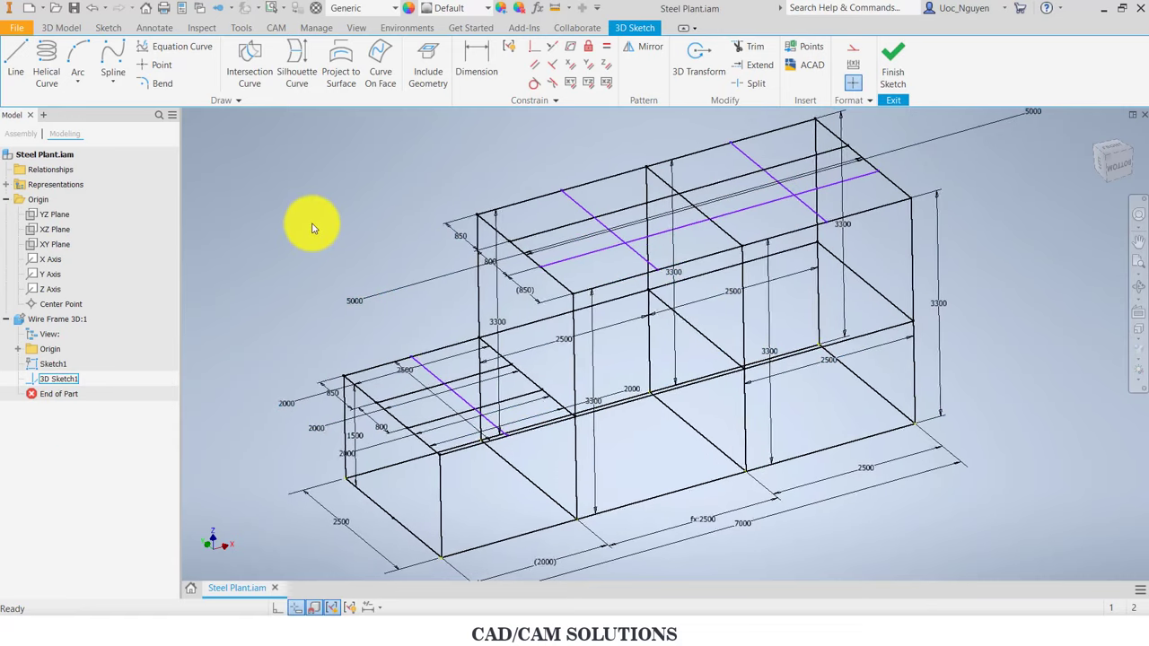
Step: Draw X-bracing diagonals across the long side wall's bays on either side of the middle post
{"action": "left_click", "coordinate": [16, 59]}
{"action": "mouse_move", "coordinate": [406, 210]}
{"action": "middle_mouse_down", "text": "shift"}
{"action": "mouse_move", "coordinate": [440, 197]}
{"action": "mouse_move", "coordinate": [503, 254]}
{"action": "mouse_move", "coordinate": [559, 279]}
{"action": "mouse_move", "coordinate": [428, 249]}
{"action": "middle_mouse_up", "text": "shift"}
{"action": "left_click", "coordinate": [401, 239]}
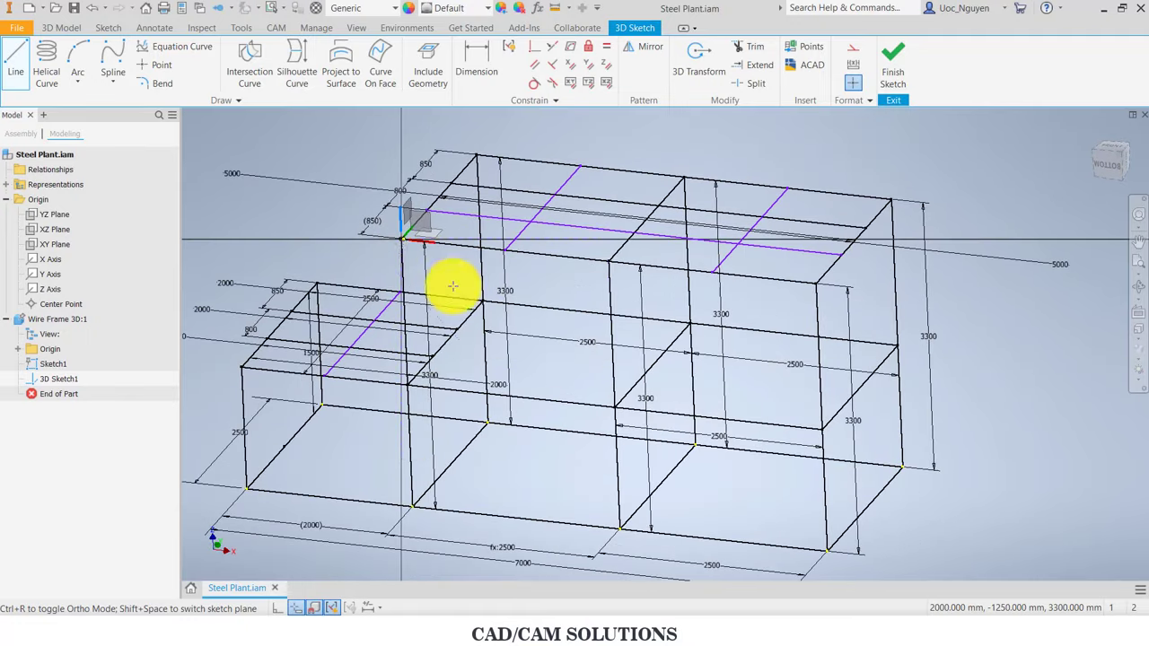
{"action": "left_click", "coordinate": [614, 412]}
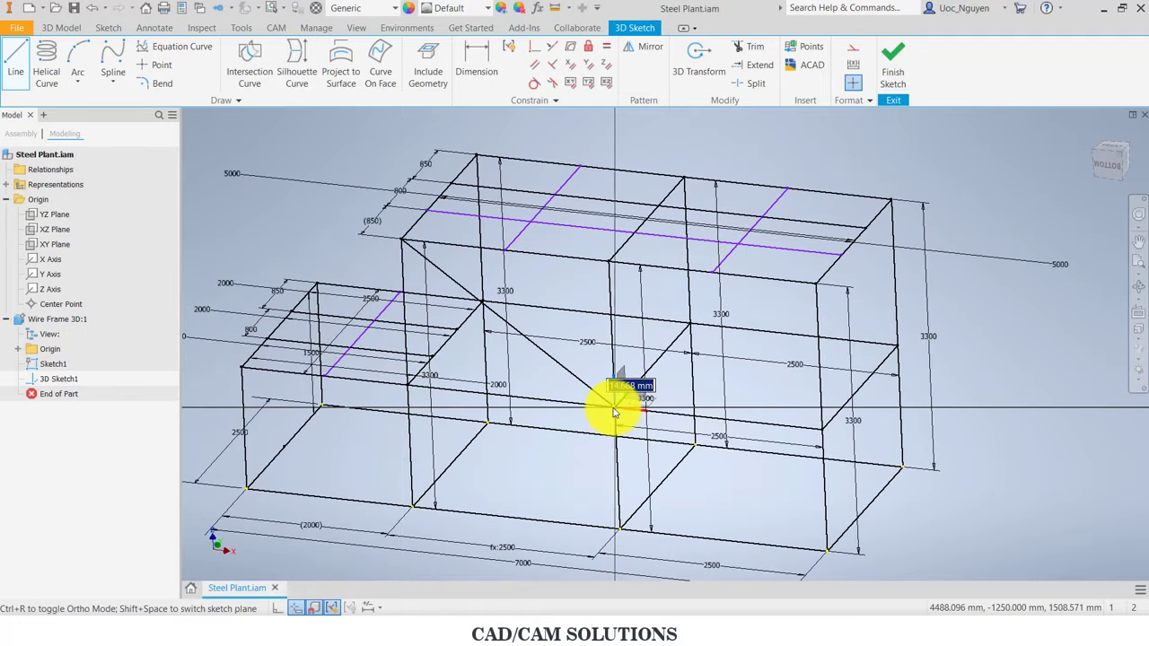
{"action": "left_click", "coordinate": [408, 383]}
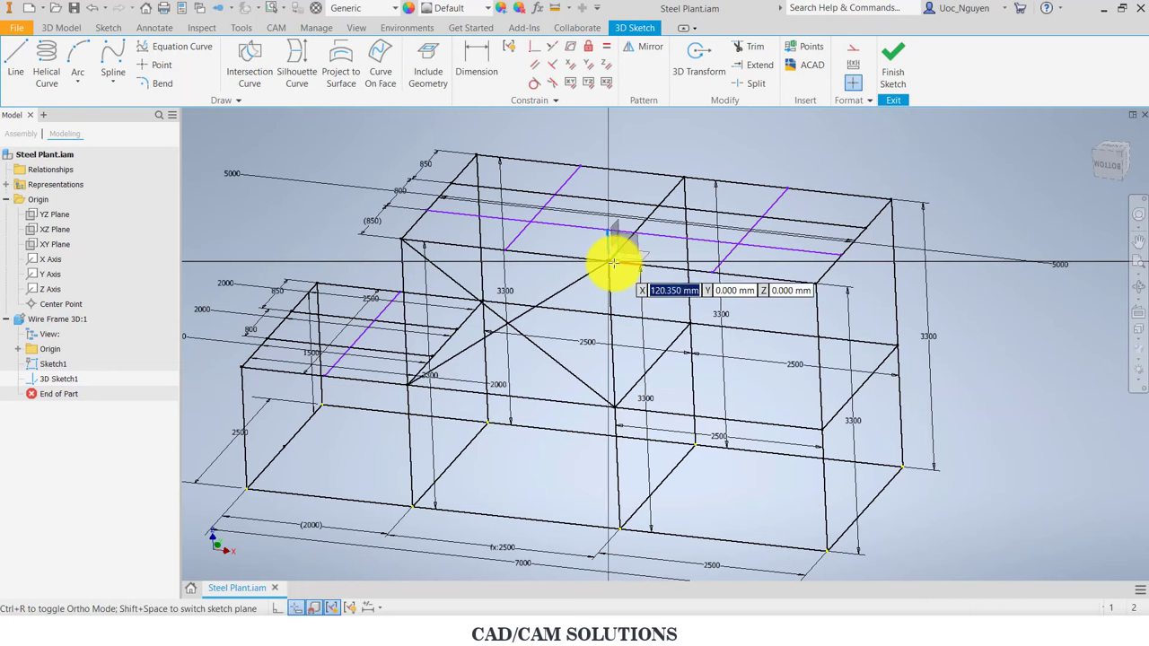
{"action": "left_click", "coordinate": [609, 262]}
{"action": "left_click", "coordinate": [822, 430]}
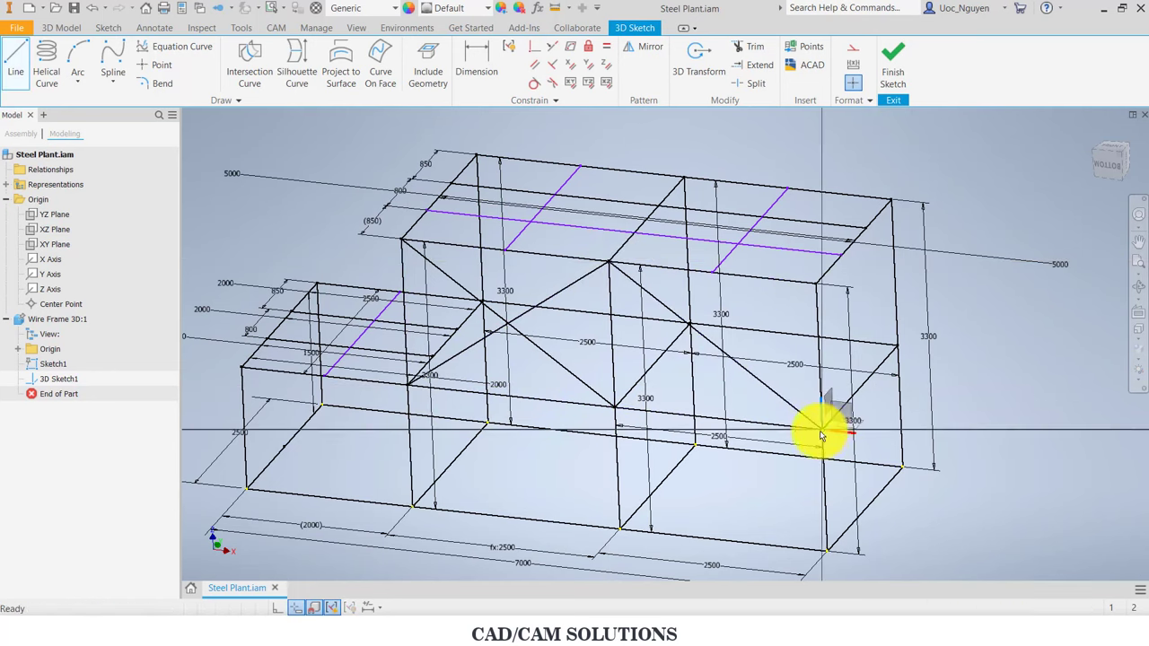
{"action": "left_click", "coordinate": [616, 406]}
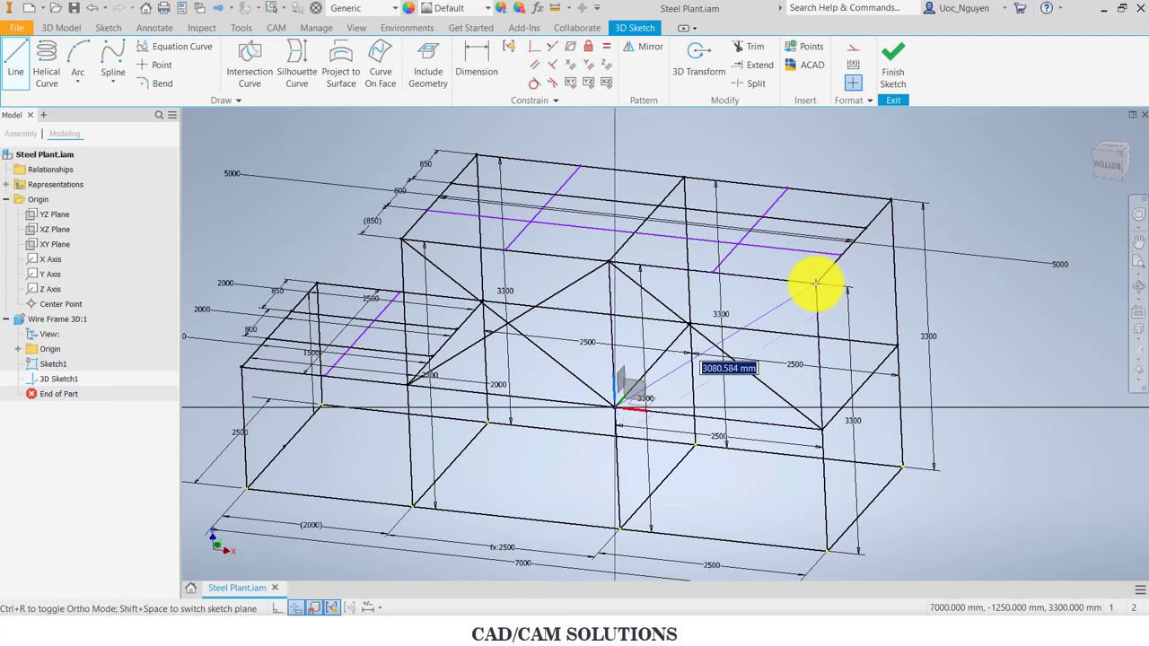
{"action": "key", "text": "Escape"}
{"action": "middle_click_drag", "start_coordinate": [687, 314], "coordinate": [525, 197], "text": "shift"}
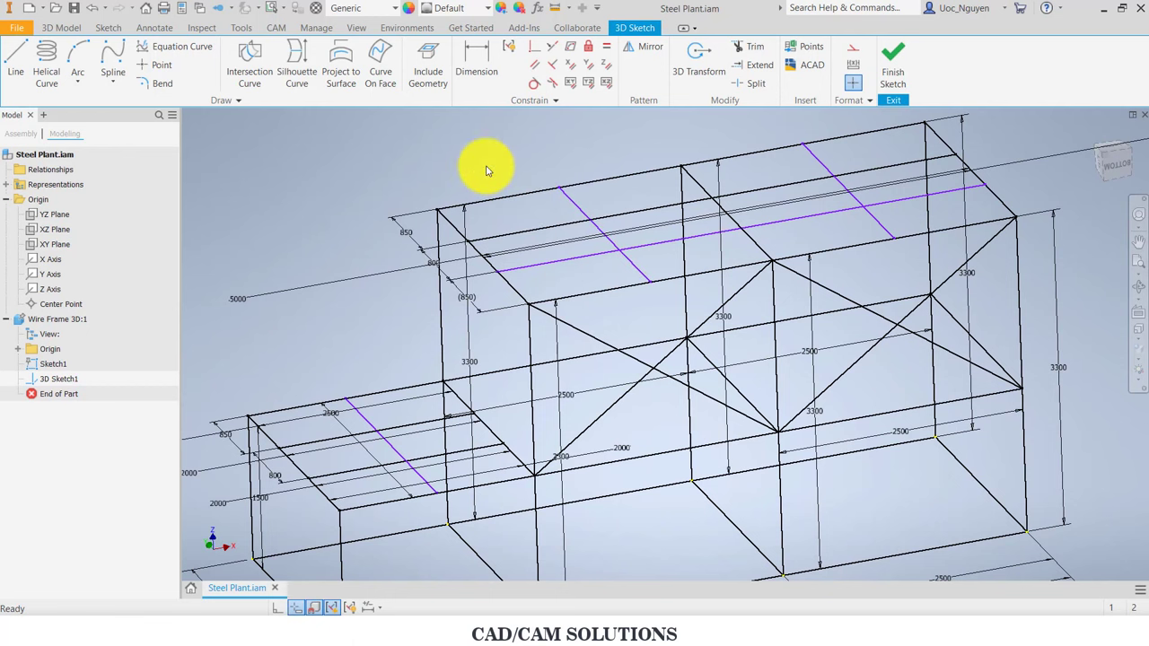
{"action": "middle_click_drag", "start_coordinate": [492, 174], "coordinate": [499, 173], "text": "shift"}
Step: Add crossing brace lines on the upper frame wall between corners and the wall's middle
{"action": "key", "text": "l"}
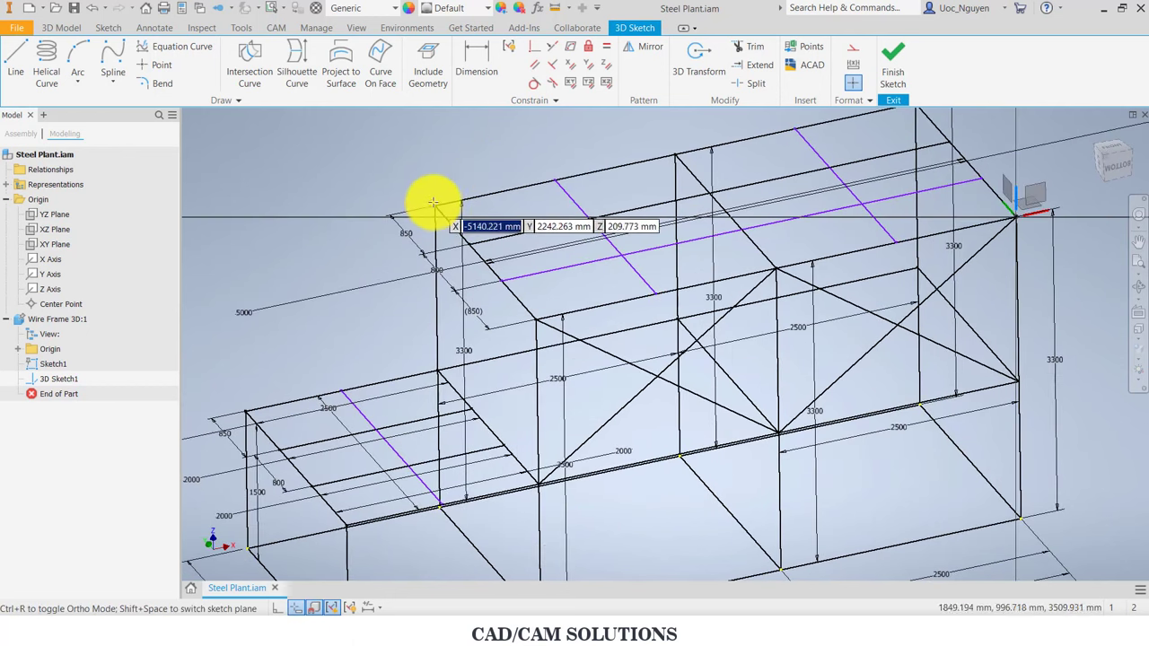
{"action": "left_click", "coordinate": [434, 203]}
{"action": "left_click", "coordinate": [680, 316]}
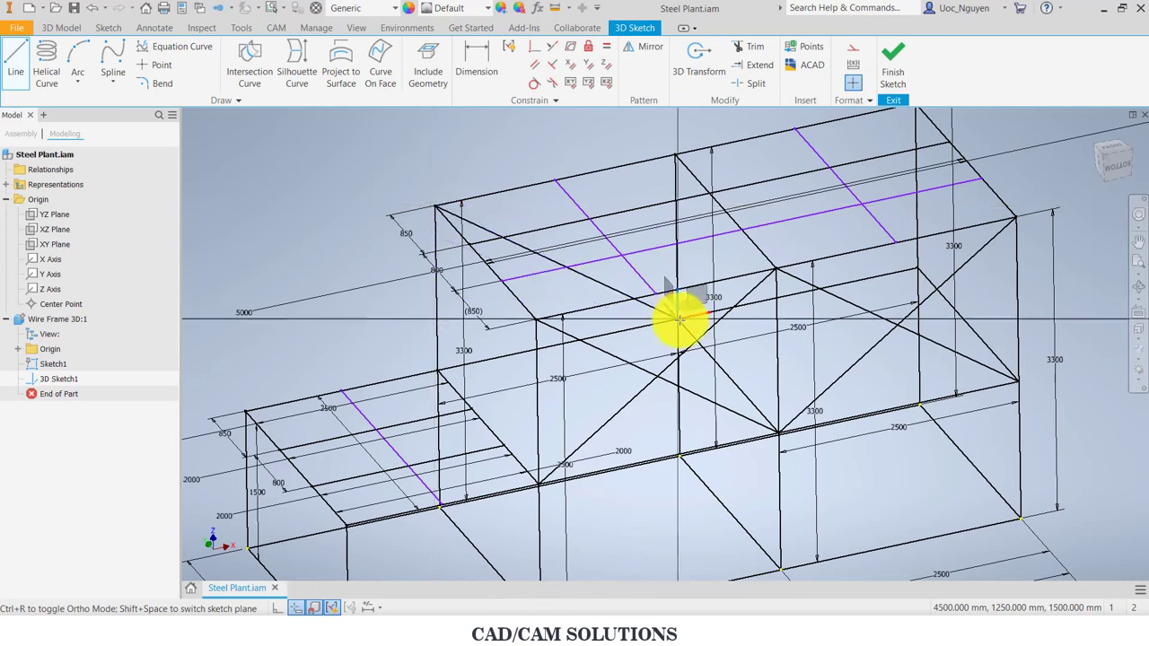
{"action": "key", "text": "Escape"}
{"action": "key", "text": "l"}
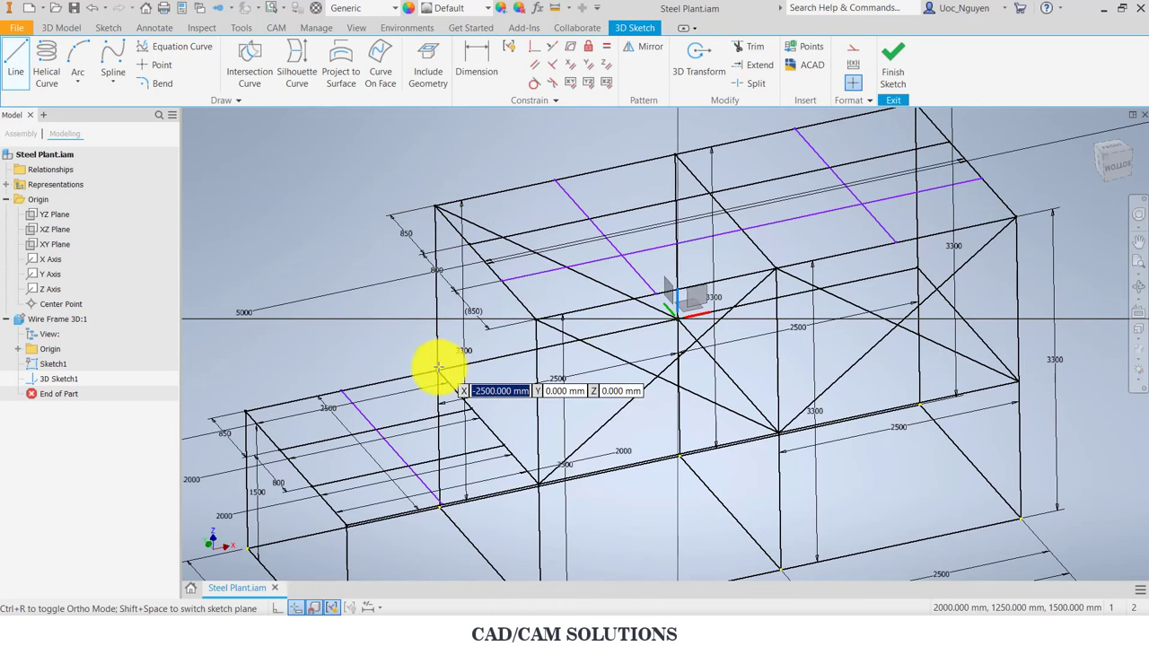
{"action": "left_click", "coordinate": [438, 369]}
{"action": "left_click", "coordinate": [680, 156]}
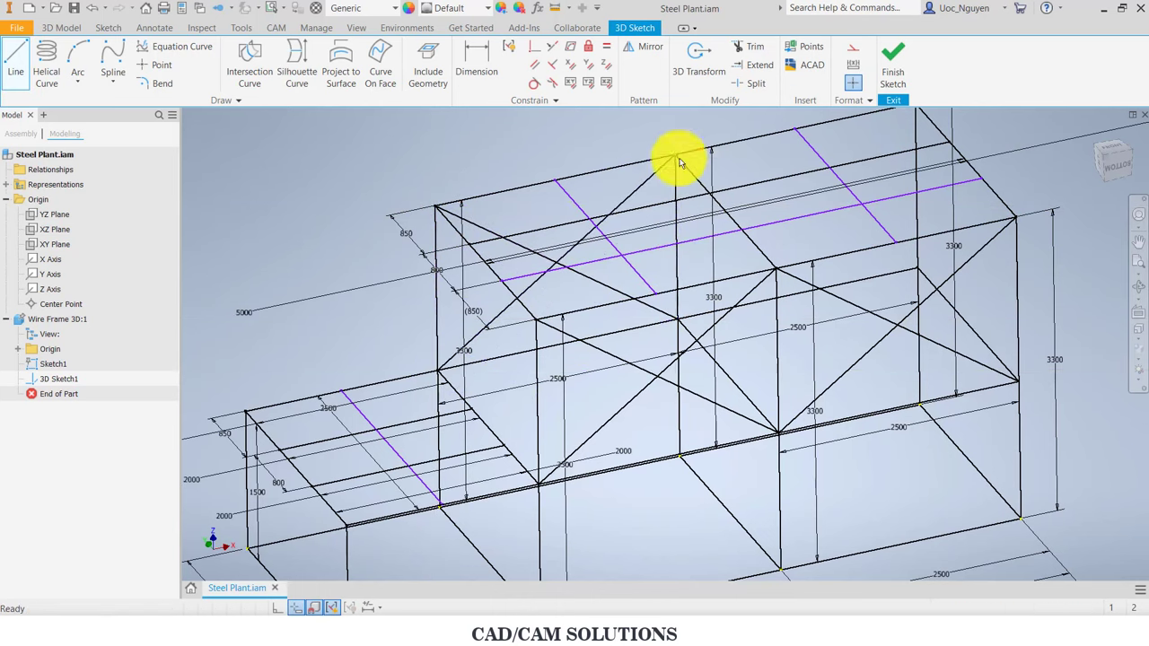
{"action": "middle_click_drag", "start_coordinate": [680, 155], "coordinate": [538, 215]}
{"action": "left_click", "coordinate": [538, 215]}
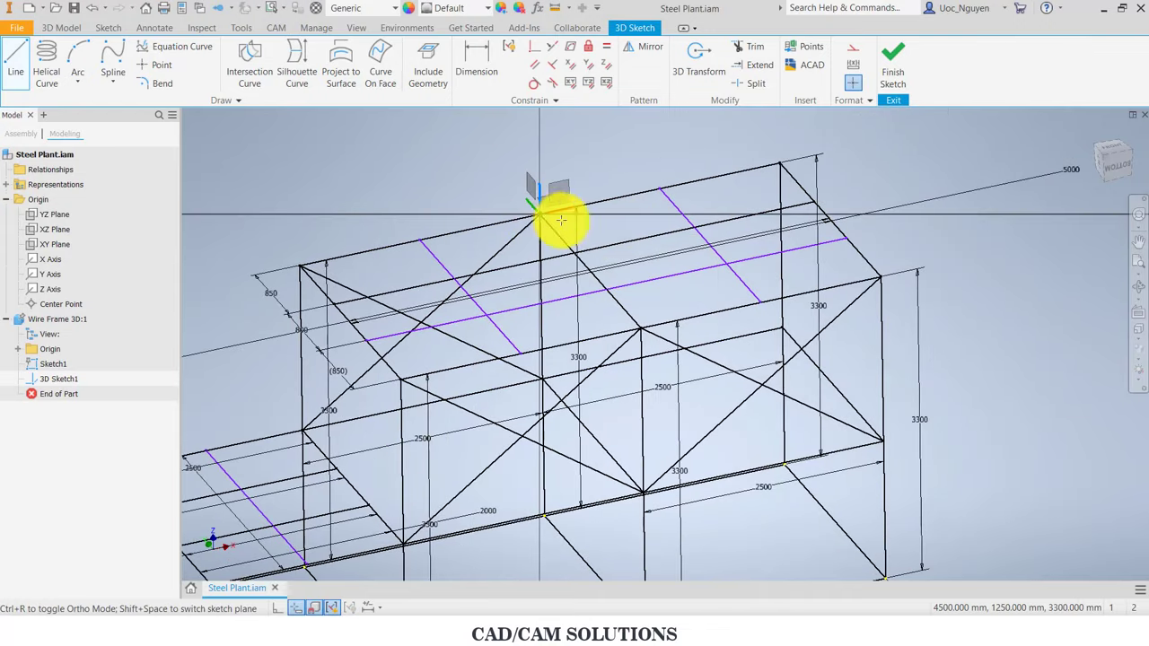
{"action": "key", "text": "Escape"}
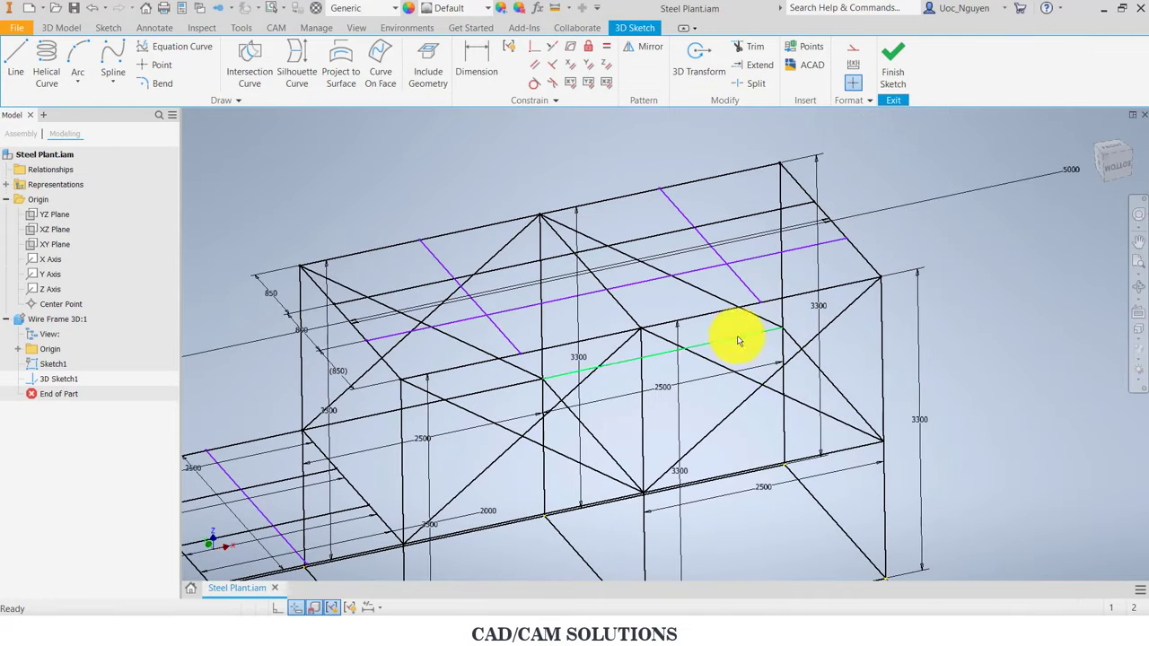
Step: Finish the last brace and view the wireframe from the isometric home view
{"action": "key", "text": "l"}
{"action": "left_click", "coordinate": [542, 377]}
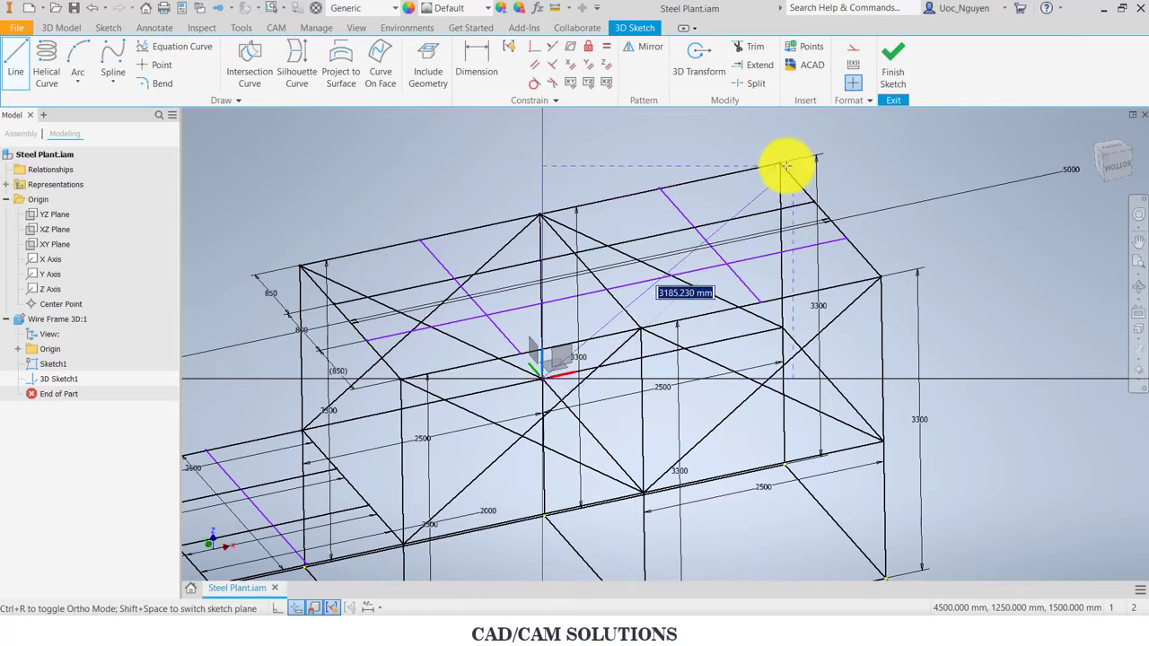
{"action": "key", "text": "Escape"}
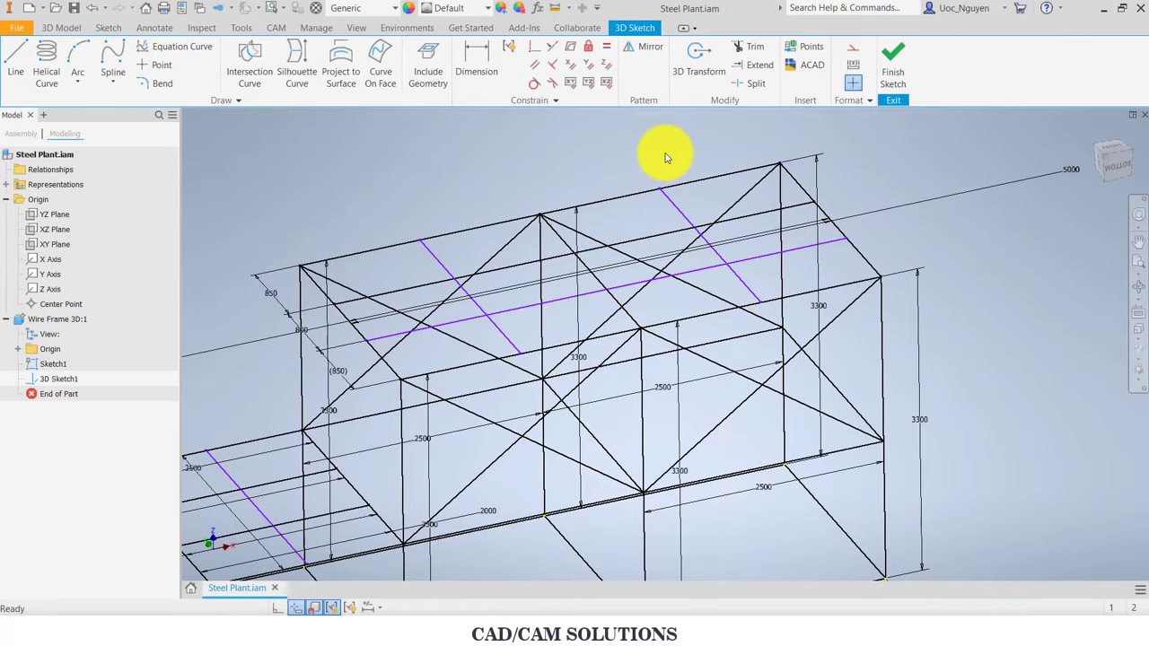
{"action": "key", "text": "F5"}
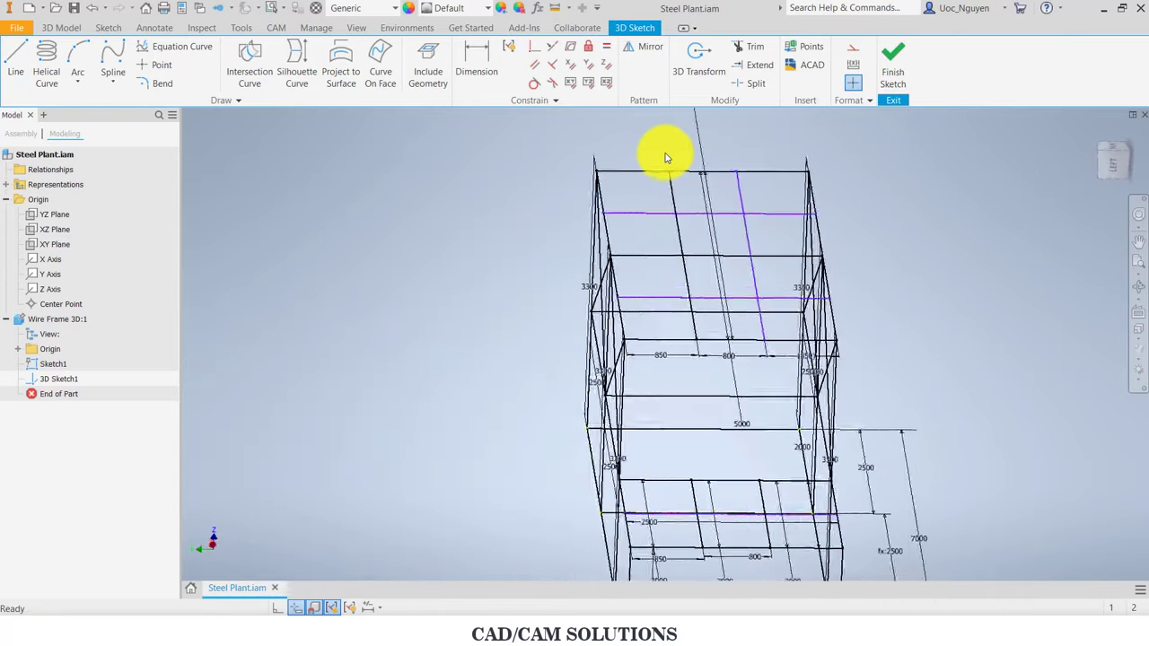
{"action": "key", "text": "F6"}
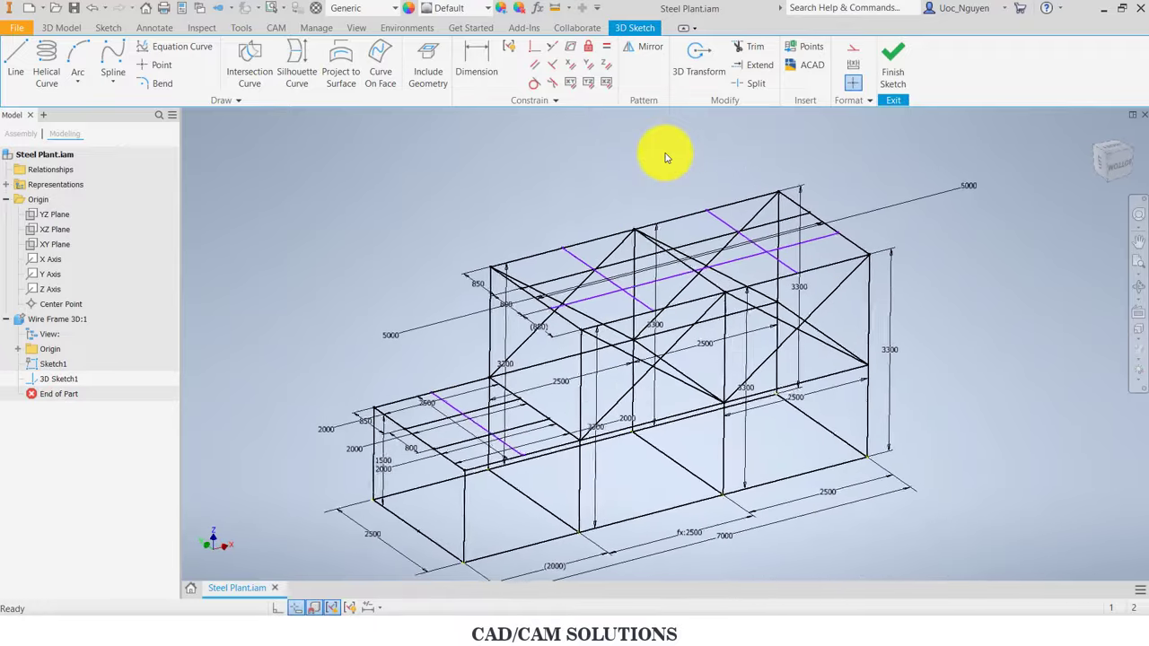
Step: Finish the 3D sketch and return to the Steel Plant assembly, keeping the wireframe visible
{"action": "left_click", "coordinate": [887, 71]}
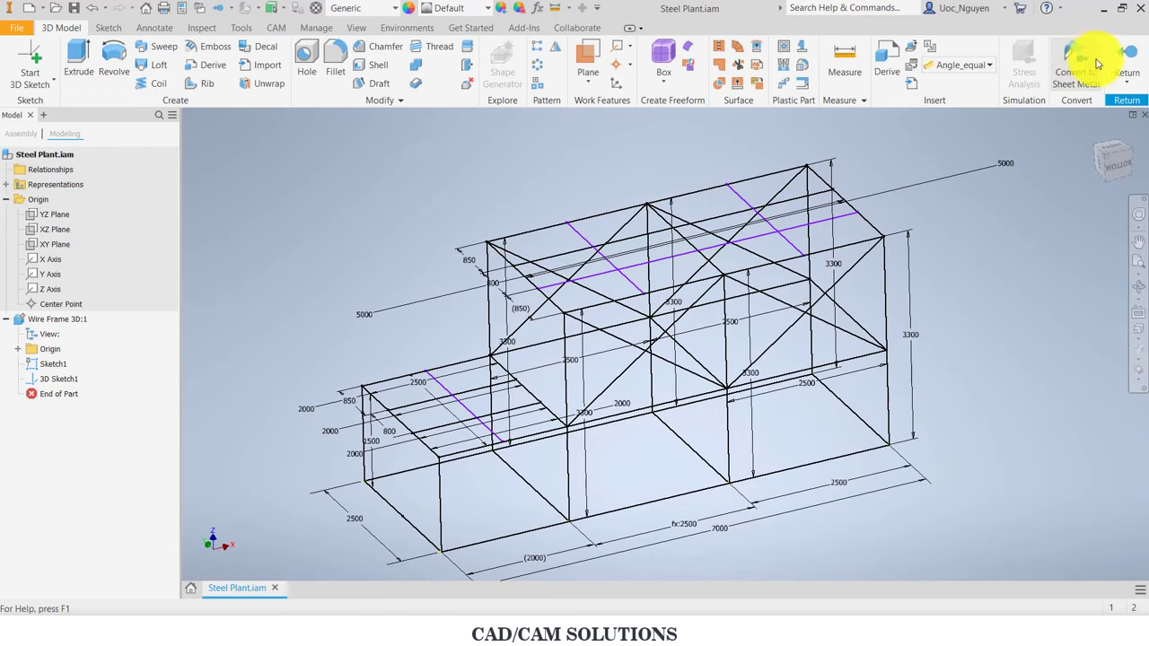
{"action": "left_click", "coordinate": [1124, 61]}
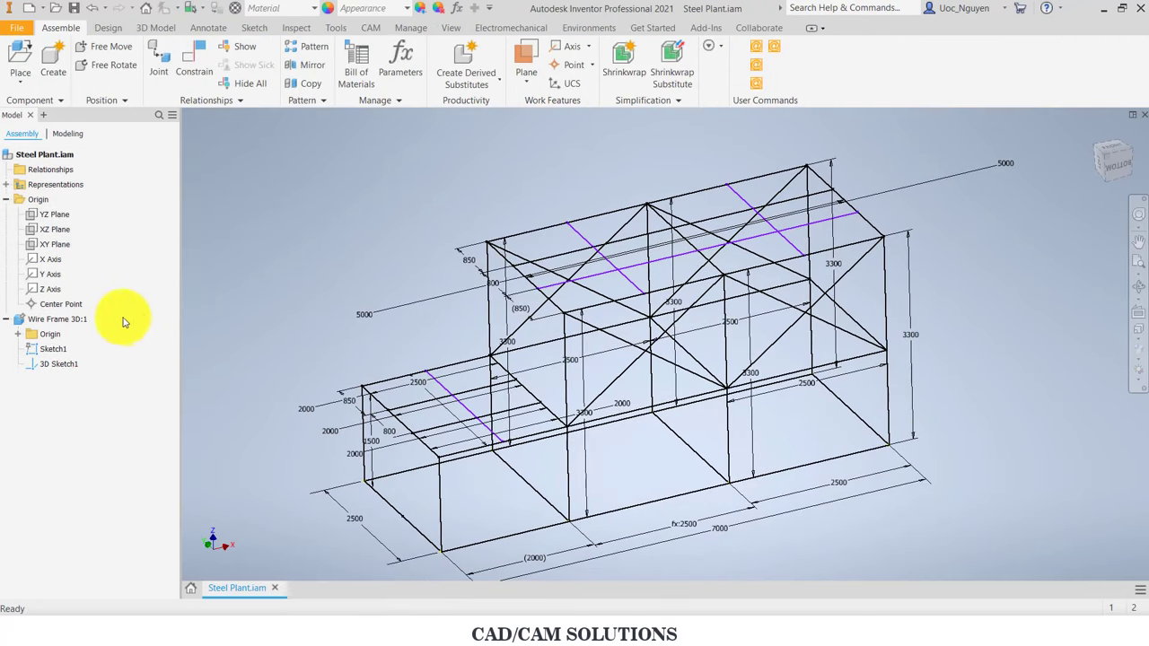
{"action": "right_click", "coordinate": [58, 364]}
{"action": "left_click", "coordinate": [90, 469]}
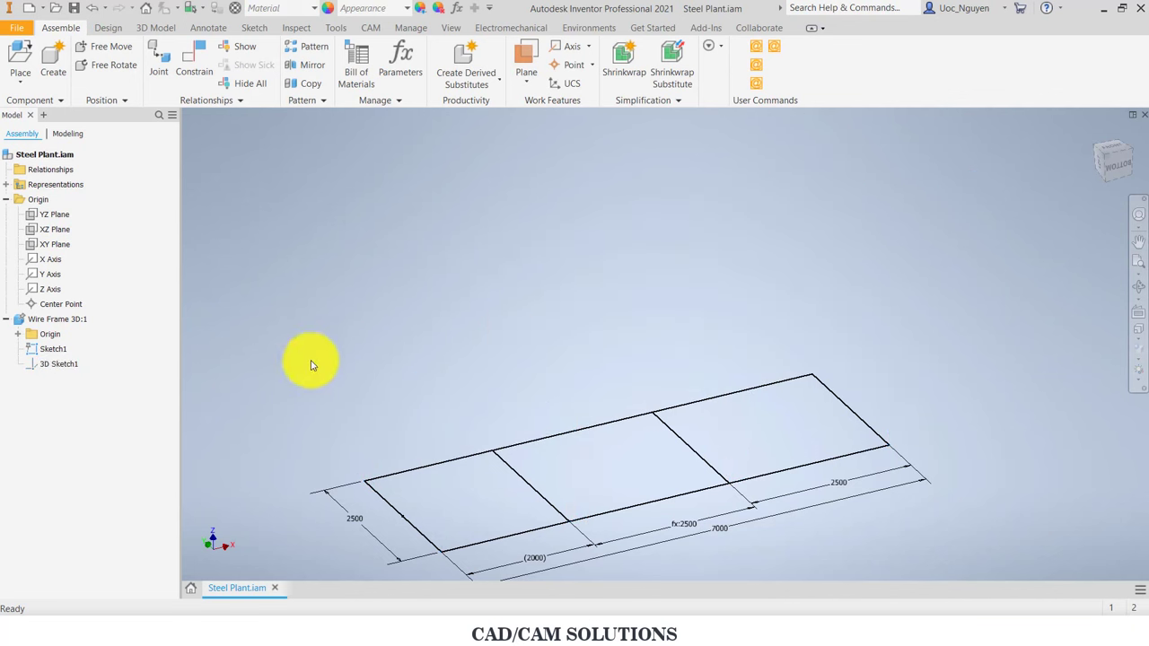
{"action": "right_click", "coordinate": [58, 364]}
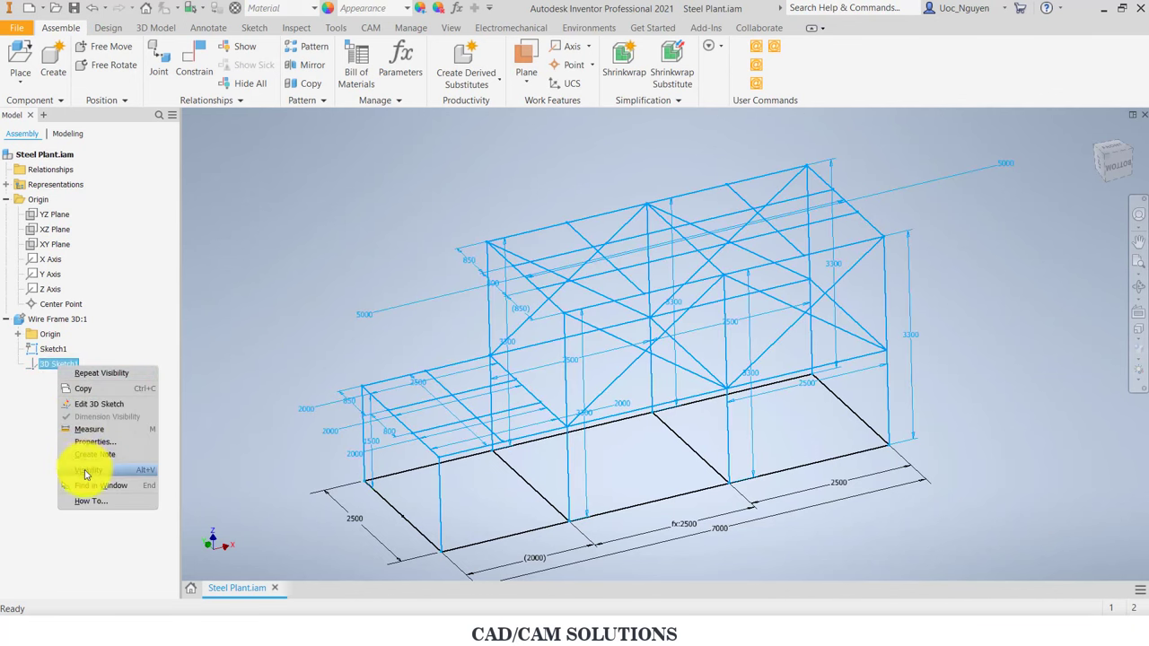
{"action": "left_click", "coordinate": [86, 472]}
Step: Hide the 3D sketch's dimensions and turn off visibility of the base Sketch1
{"action": "right_click", "coordinate": [64, 368]}
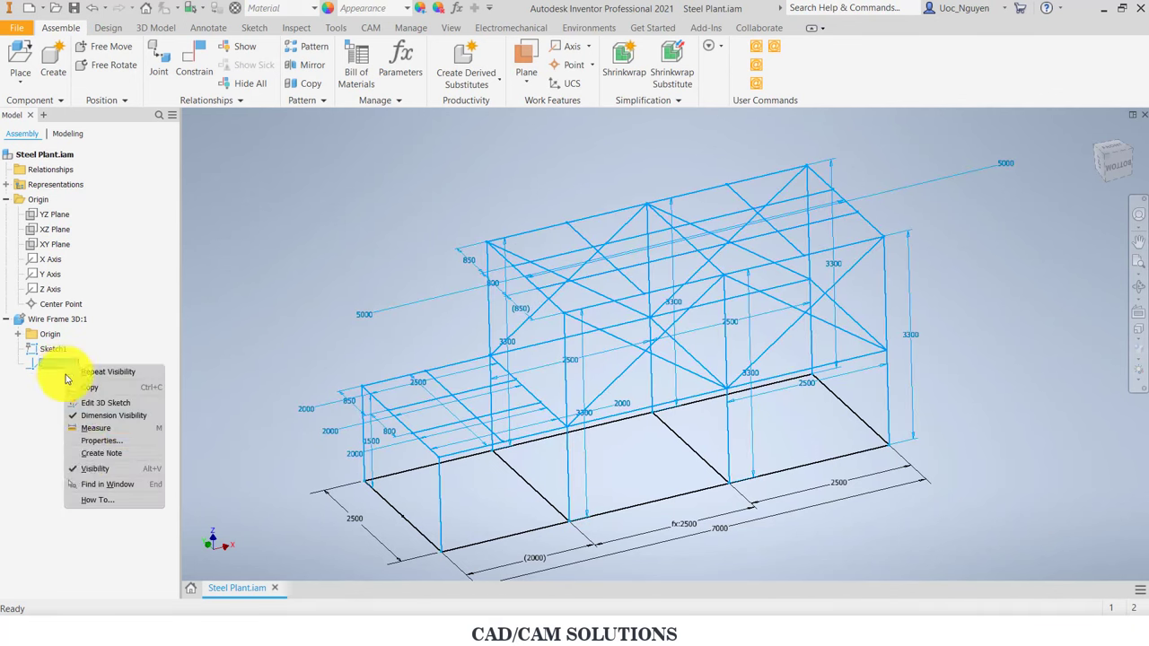
{"action": "left_click", "coordinate": [100, 415]}
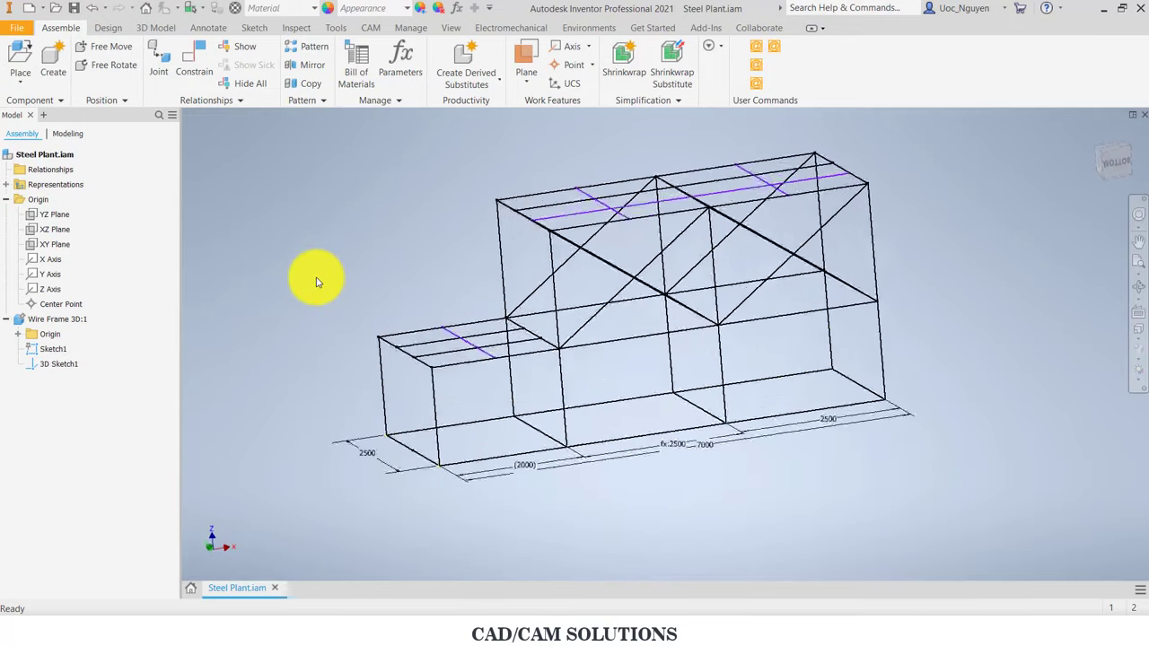
{"action": "right_click", "coordinate": [56, 349]}
{"action": "left_click", "coordinate": [100, 495]}
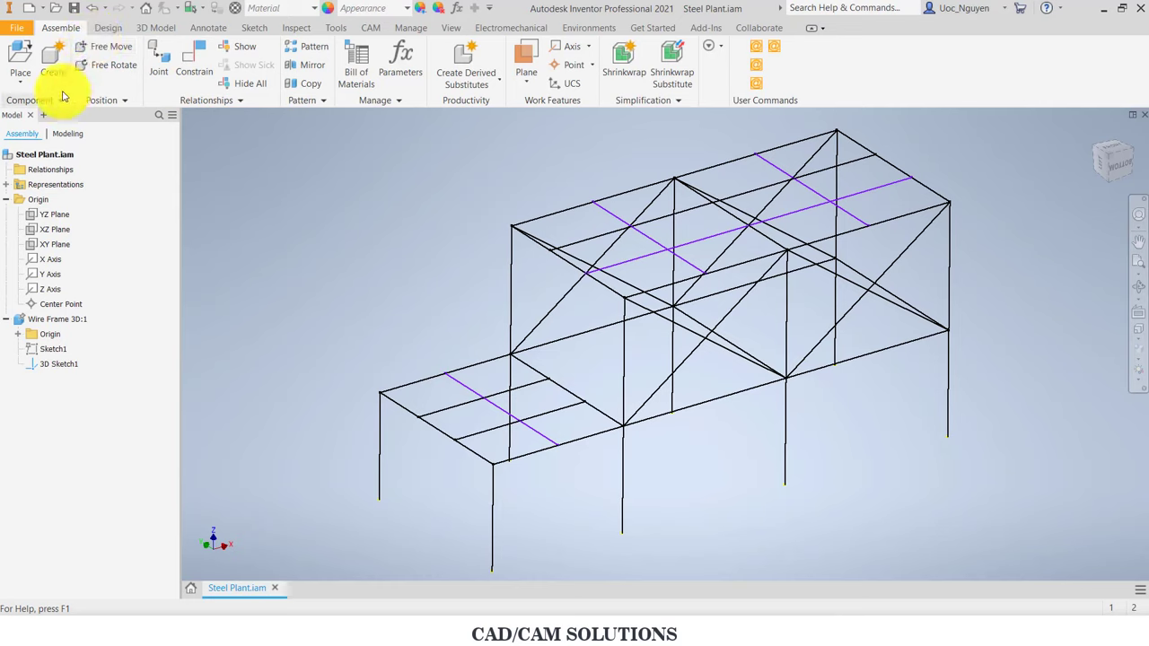
Step: Start Insert Frame with an I-Beams member: JIS standard, JIS G 3192 H family, size 100 x 100 x 6
{"action": "left_click", "coordinate": [108, 28]}
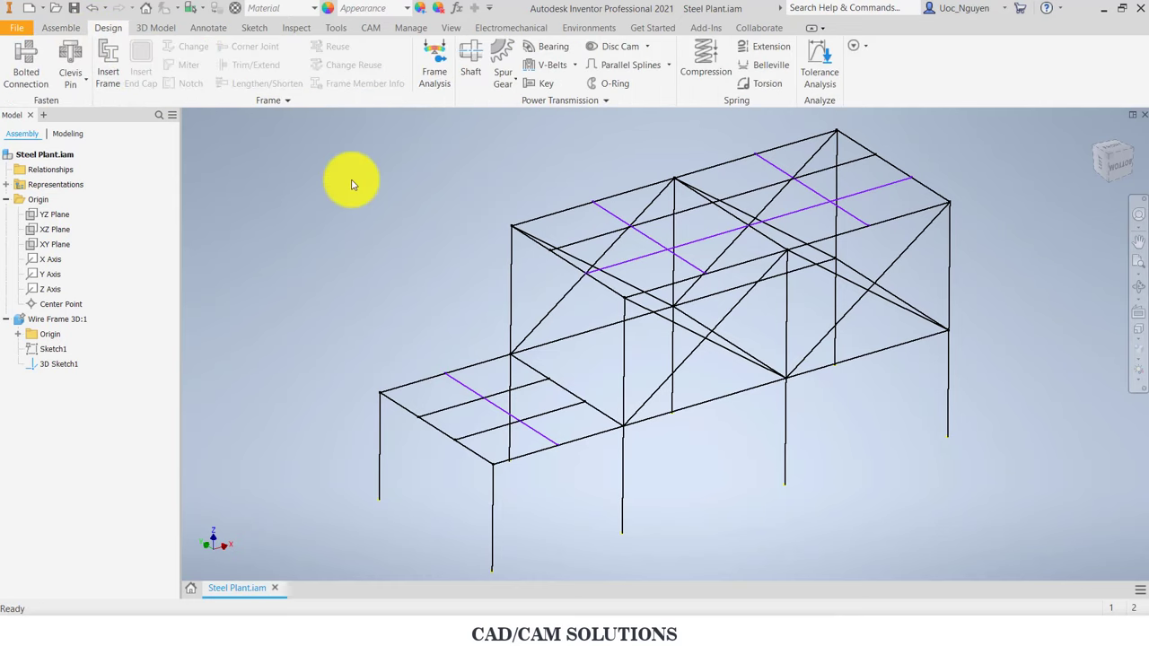
{"action": "left_click", "coordinate": [113, 70]}
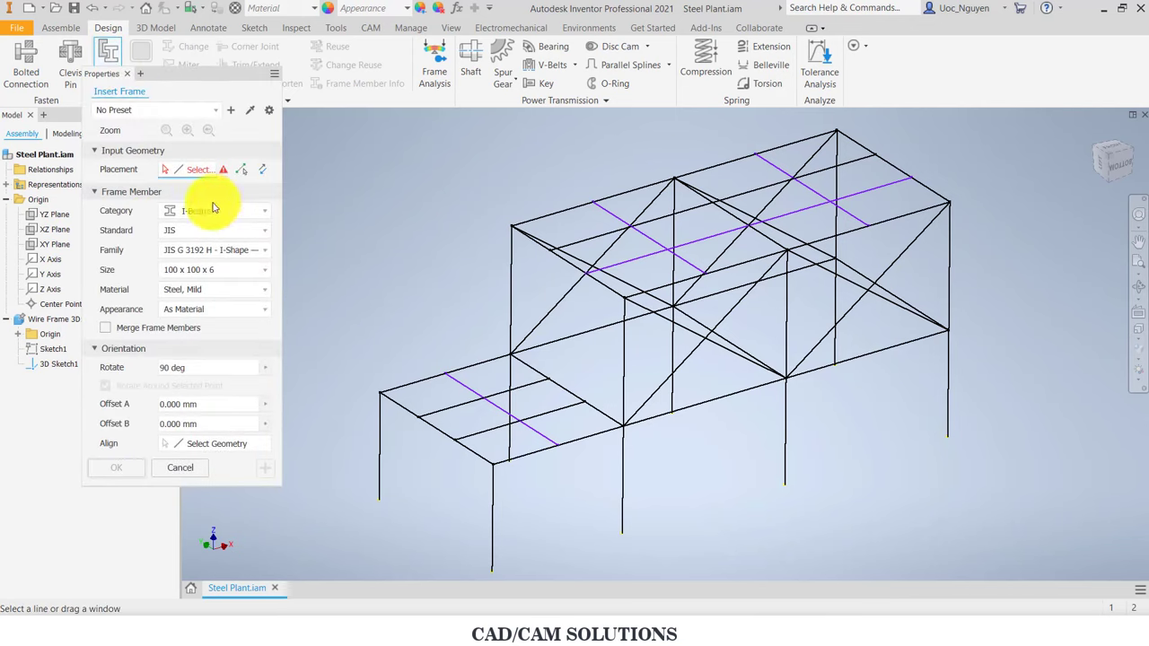
{"action": "left_click", "coordinate": [213, 210]}
{"action": "left_click", "coordinate": [205, 258]}
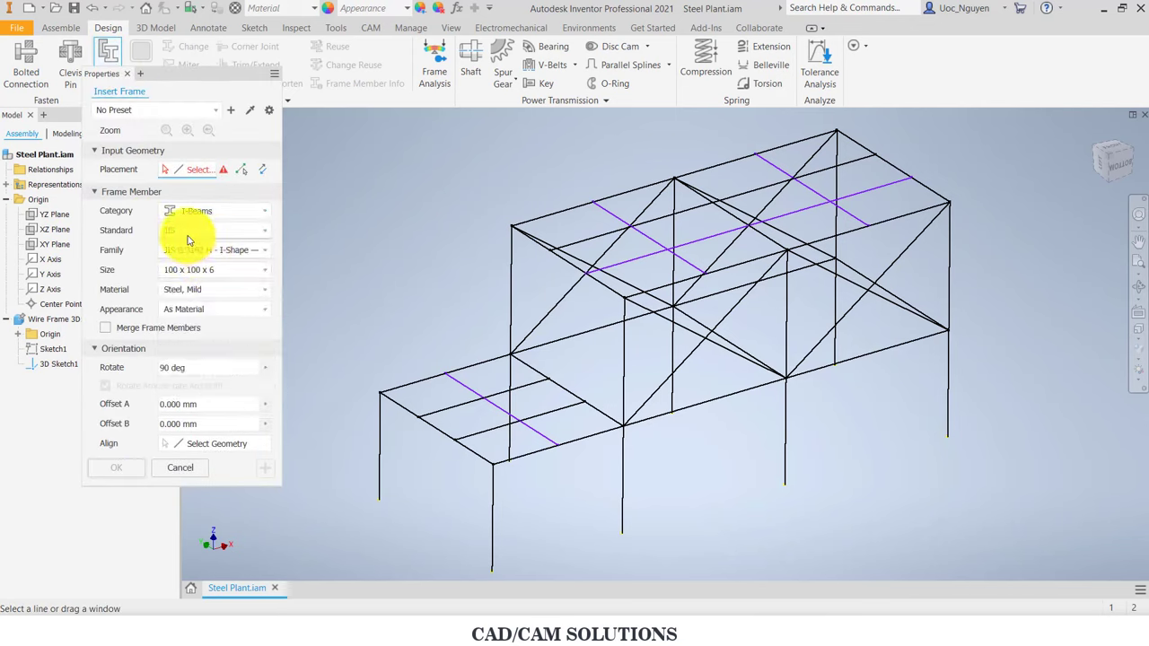
{"action": "left_click", "coordinate": [190, 231]}
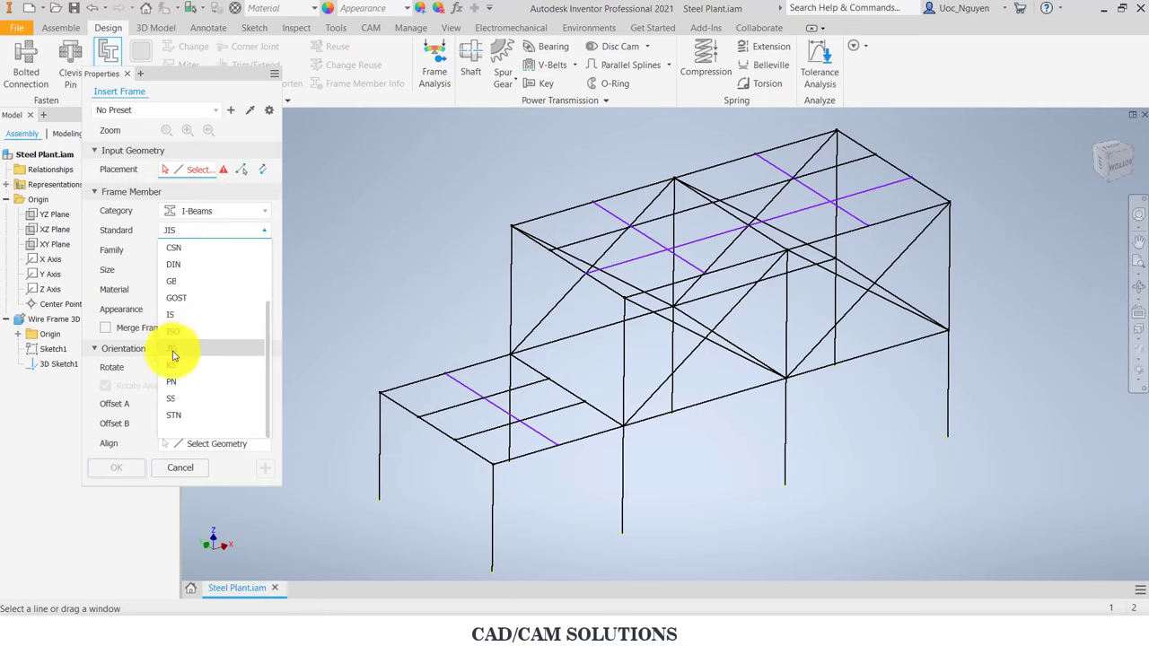
{"action": "left_click", "coordinate": [173, 356]}
{"action": "left_click", "coordinate": [180, 251]}
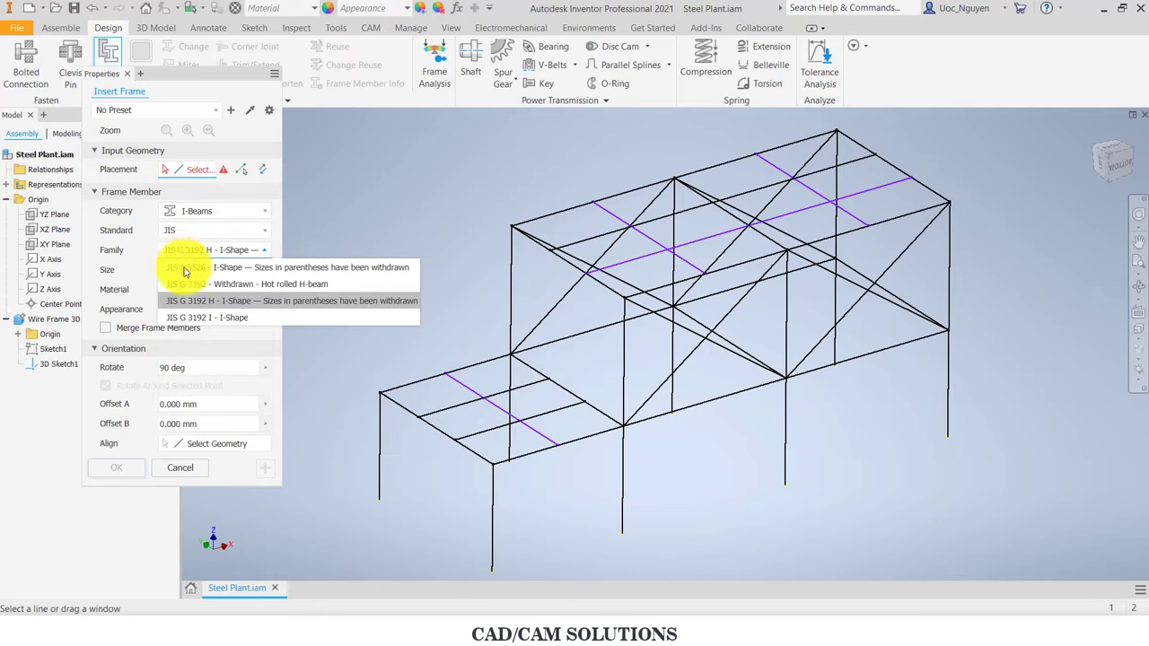
{"action": "left_click", "coordinate": [211, 302]}
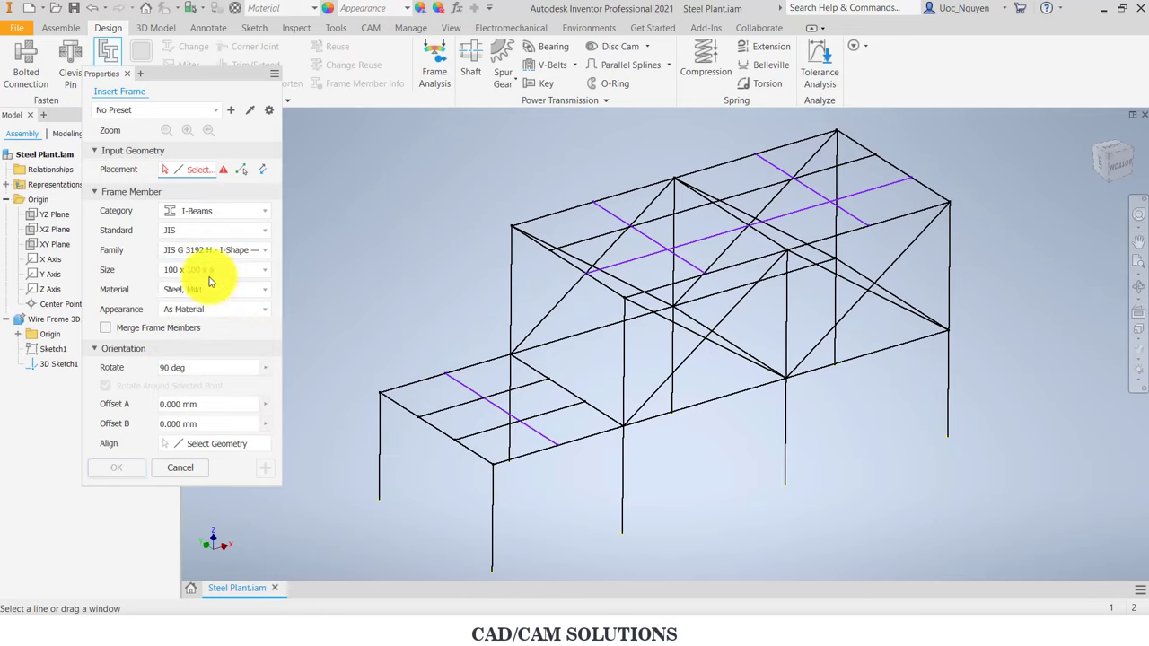
{"action": "left_click", "coordinate": [205, 271]}
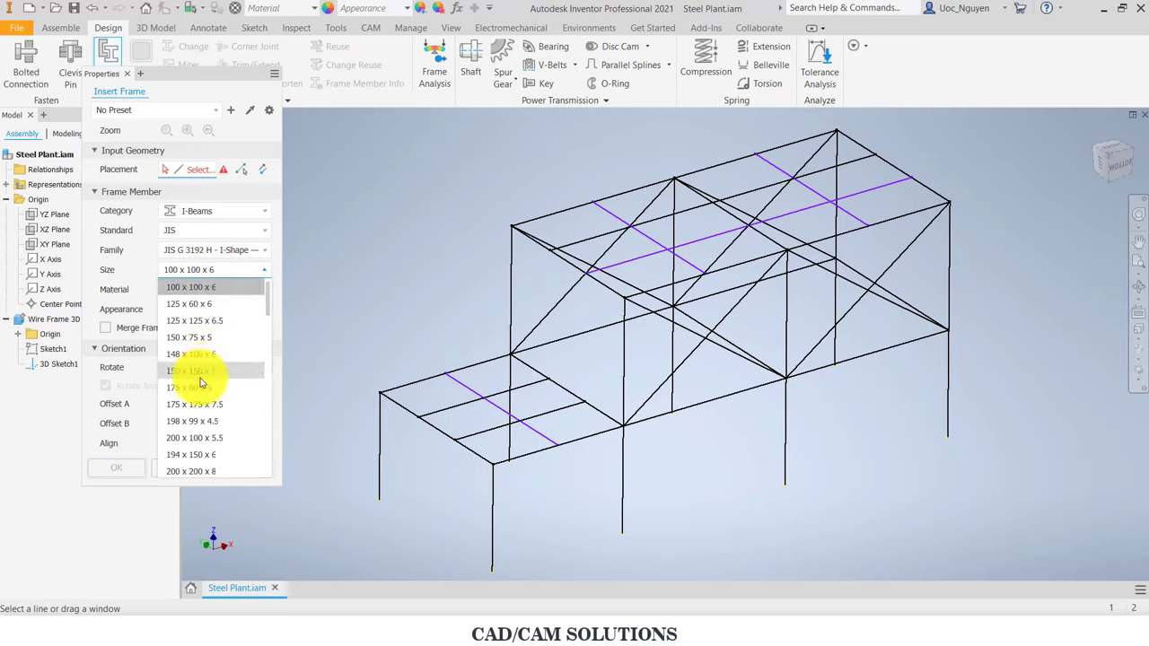
{"action": "left_click", "coordinate": [200, 293]}
{"action": "middle_click_drag", "start_coordinate": [344, 292], "coordinate": [372, 246]}
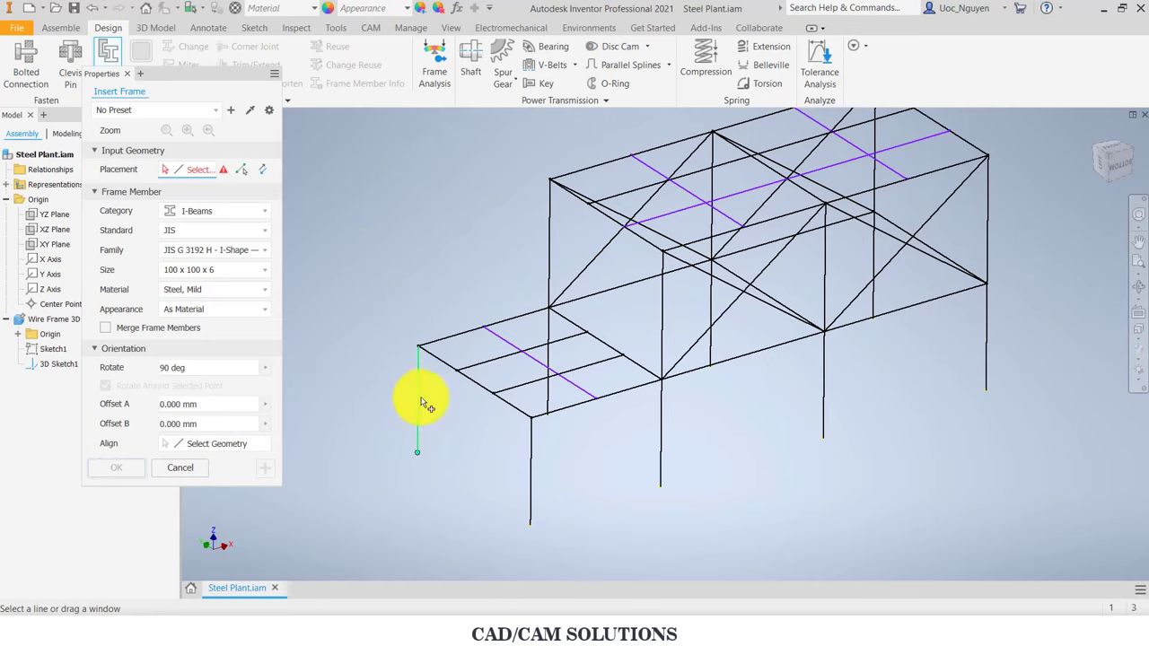
Step: Select the first four vertical wireframe posts for H-beam columns
{"action": "scroll", "coordinate": [427, 406], "scroll_direction": "down", "scroll_amount": 3}
{"action": "scroll", "coordinate": [425, 405], "scroll_direction": "down", "scroll_amount": 2}
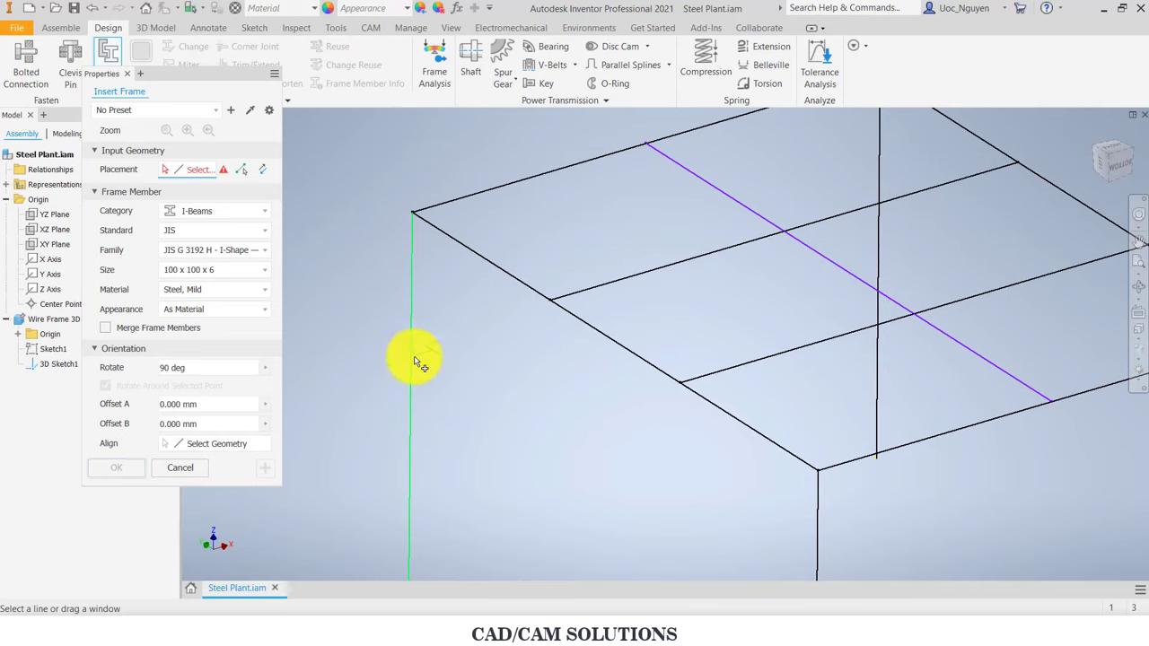
{"action": "scroll", "coordinate": [416, 361], "scroll_direction": "down", "scroll_amount": 2}
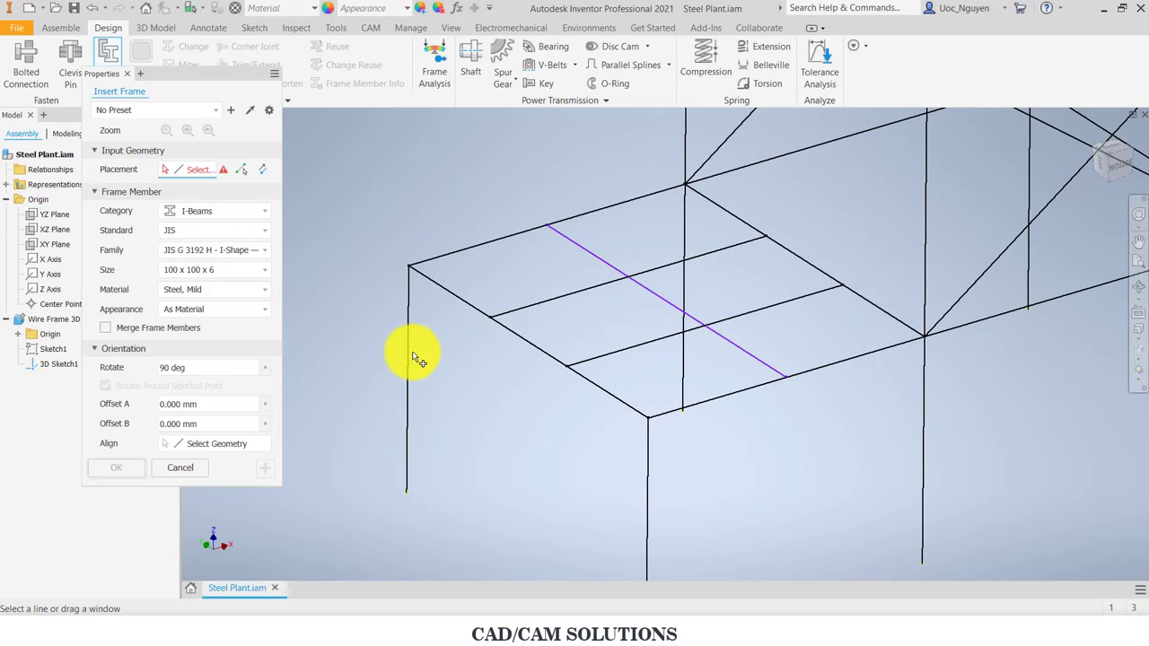
{"action": "left_click", "coordinate": [409, 358]}
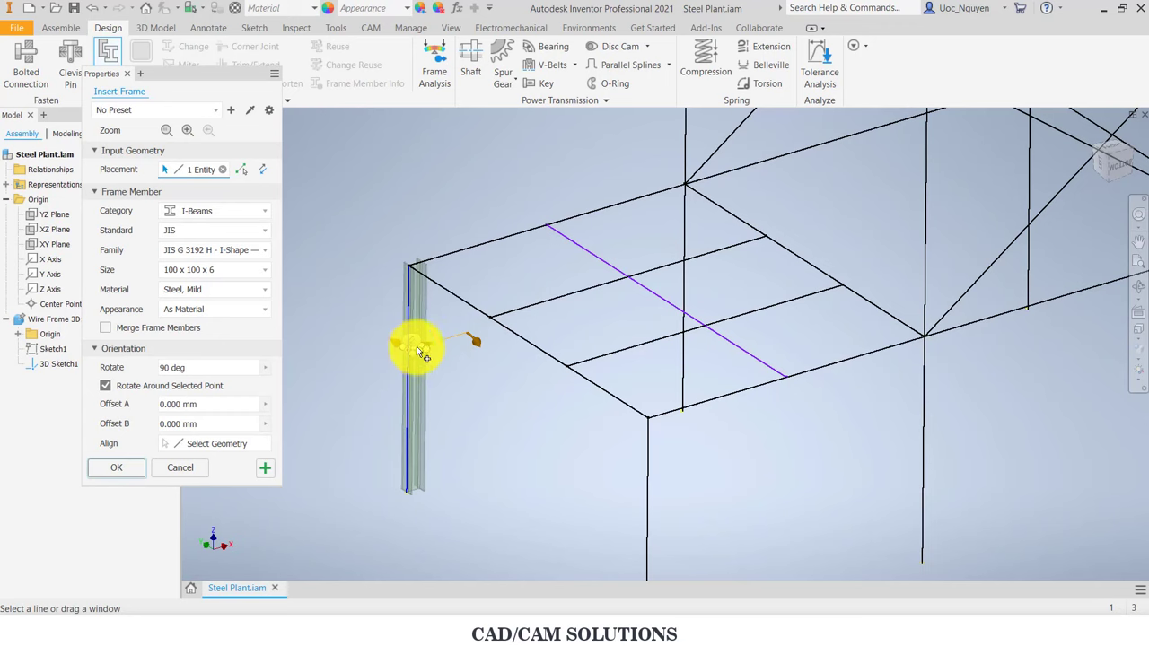
{"action": "scroll", "coordinate": [420, 353], "scroll_direction": "up", "scroll_amount": 4}
{"action": "scroll", "coordinate": [410, 351], "scroll_direction": "down", "scroll_amount": 2}
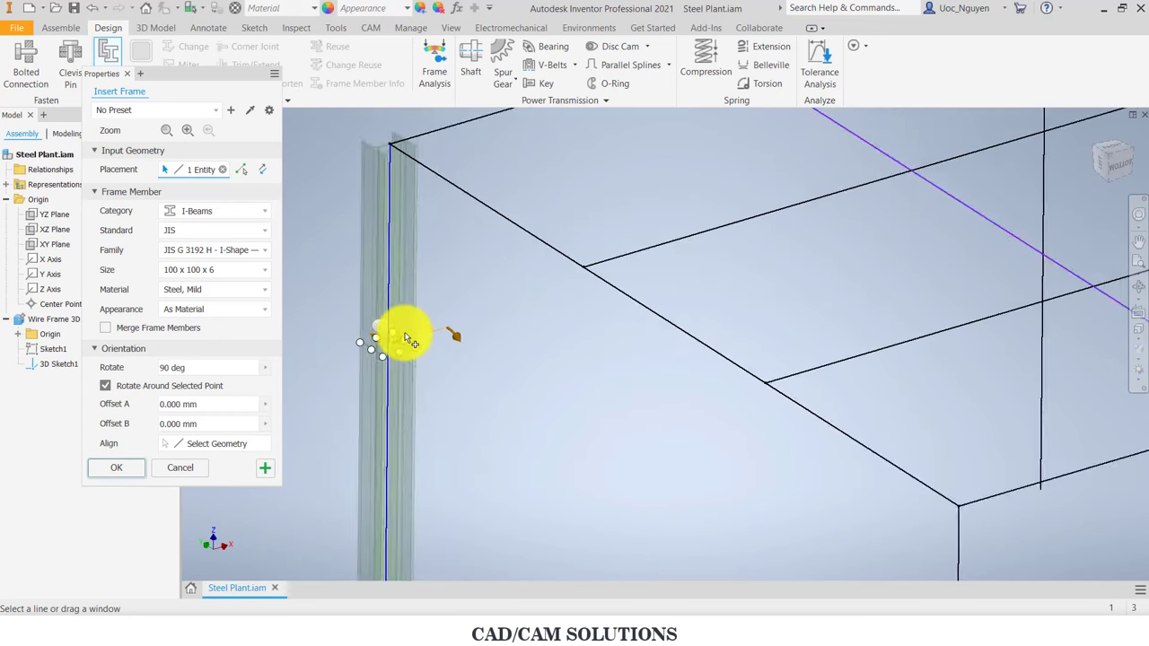
{"action": "scroll", "coordinate": [411, 339], "scroll_direction": "down", "scroll_amount": 2}
{"action": "scroll", "coordinate": [521, 359], "scroll_direction": "down", "scroll_amount": 2}
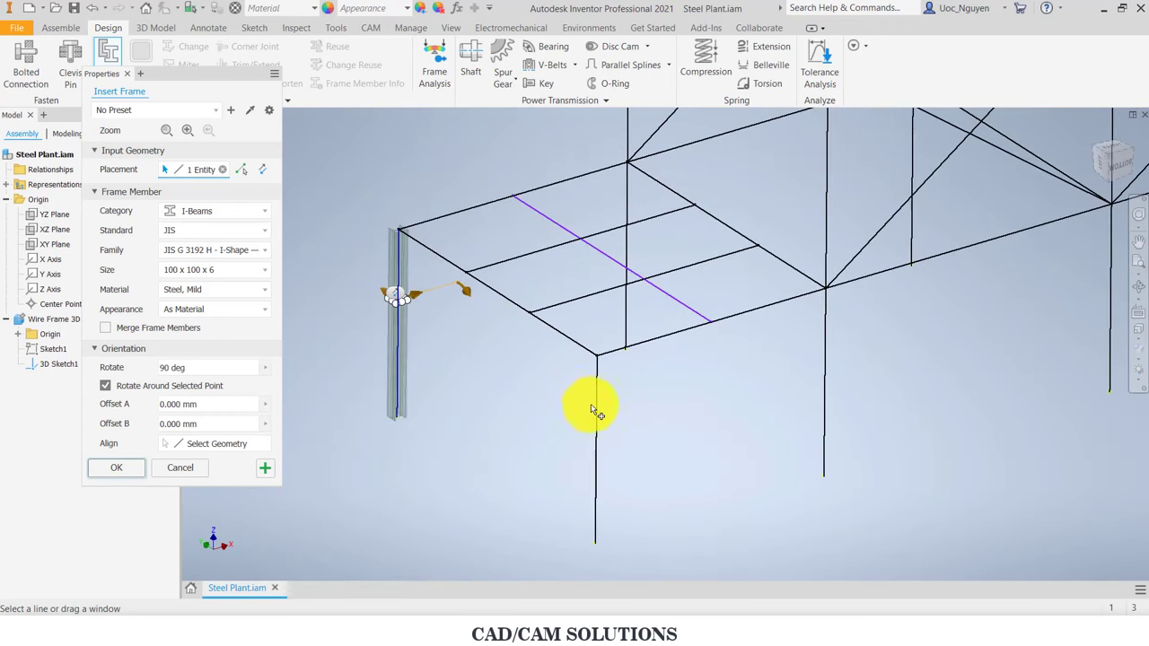
{"action": "left_click", "coordinate": [596, 412]}
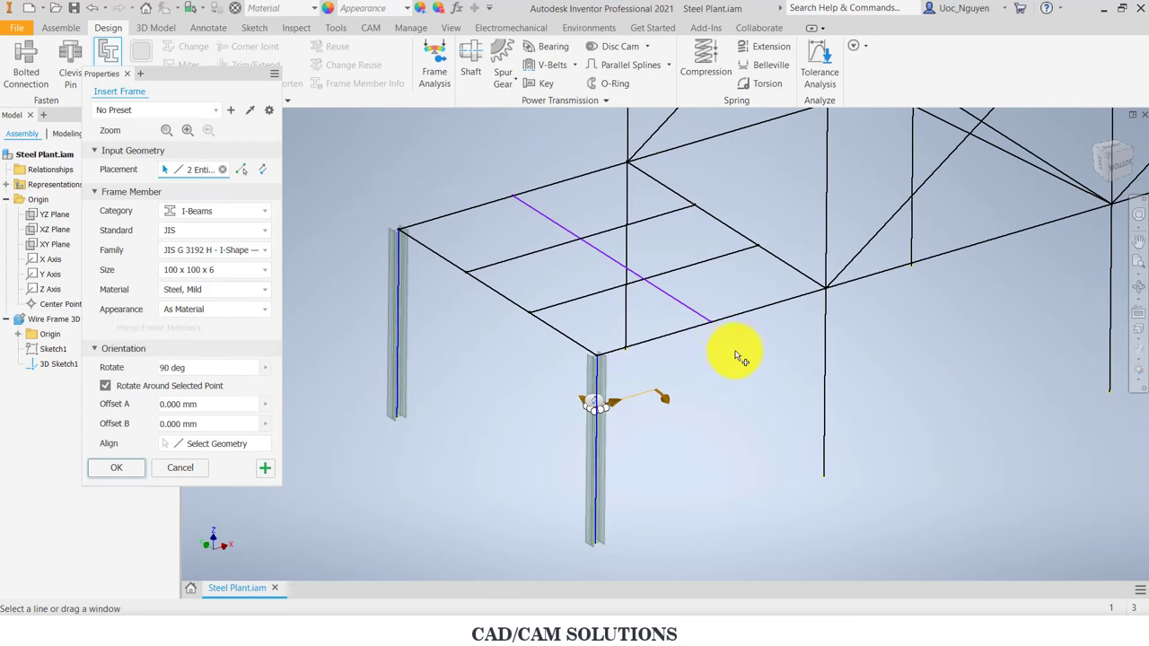
{"action": "mouse_move", "coordinate": [737, 357]}
{"action": "middle_mouse_down"}
{"action": "mouse_move", "coordinate": [688, 385]}
{"action": "mouse_move", "coordinate": [705, 420]}
{"action": "middle_mouse_up"}
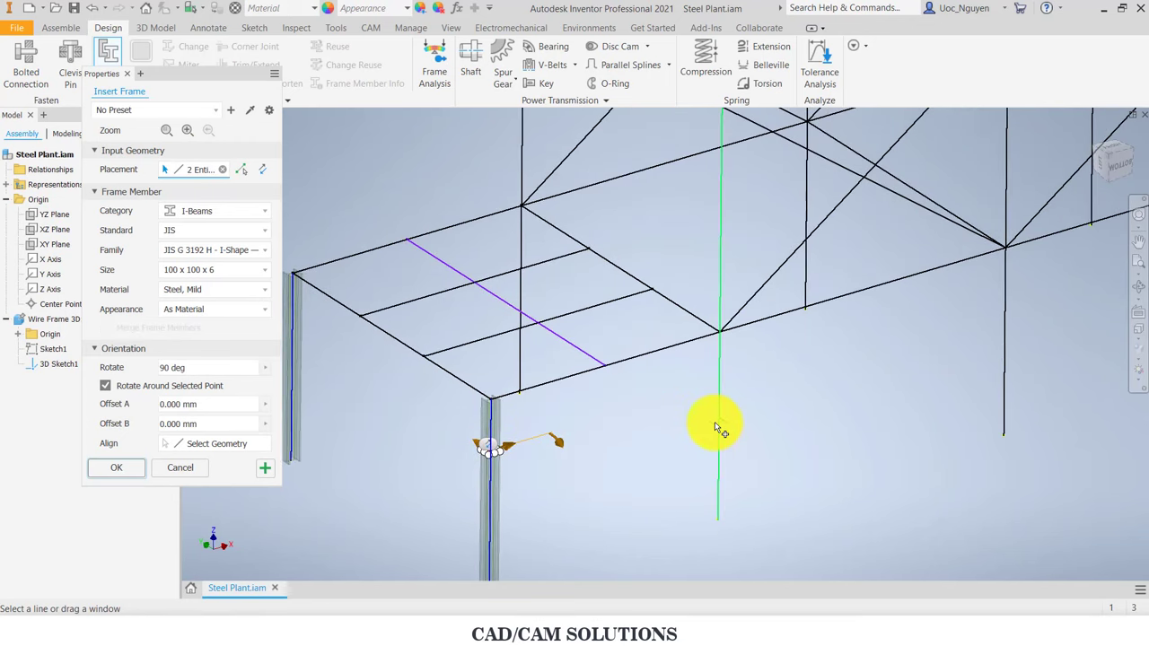
{"action": "left_click", "coordinate": [716, 428]}
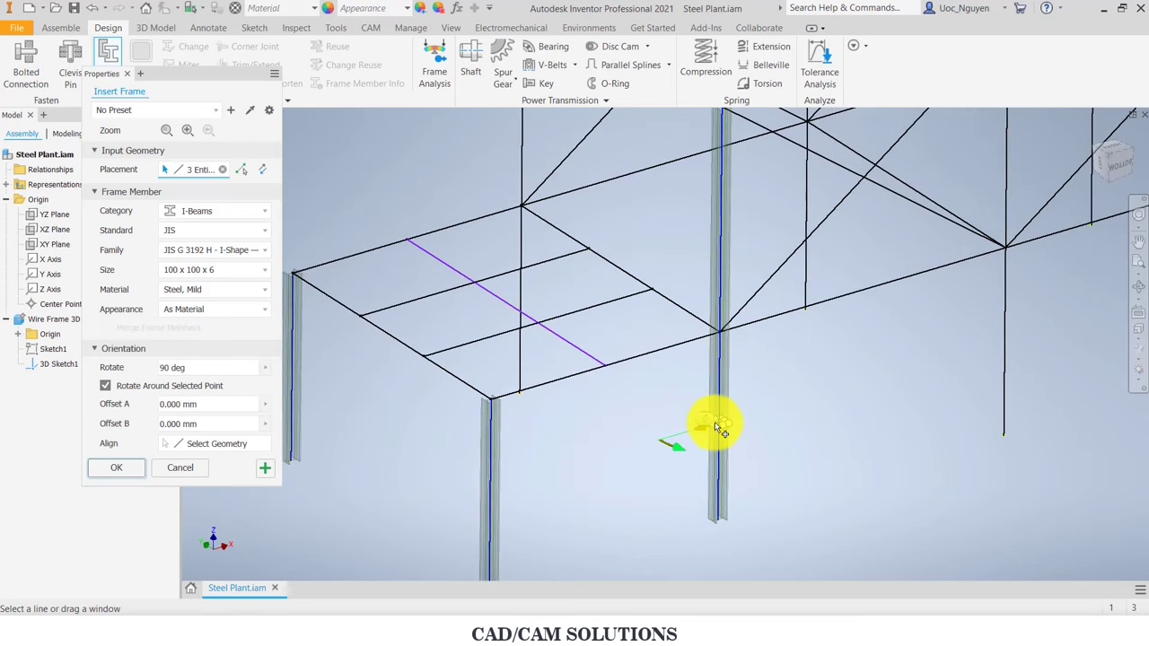
{"action": "left_click", "coordinate": [518, 366]}
Step: Select the remaining four posts and create the eight columns as a new frame with default names
{"action": "scroll", "coordinate": [558, 423], "scroll_direction": "up", "scroll_amount": 3}
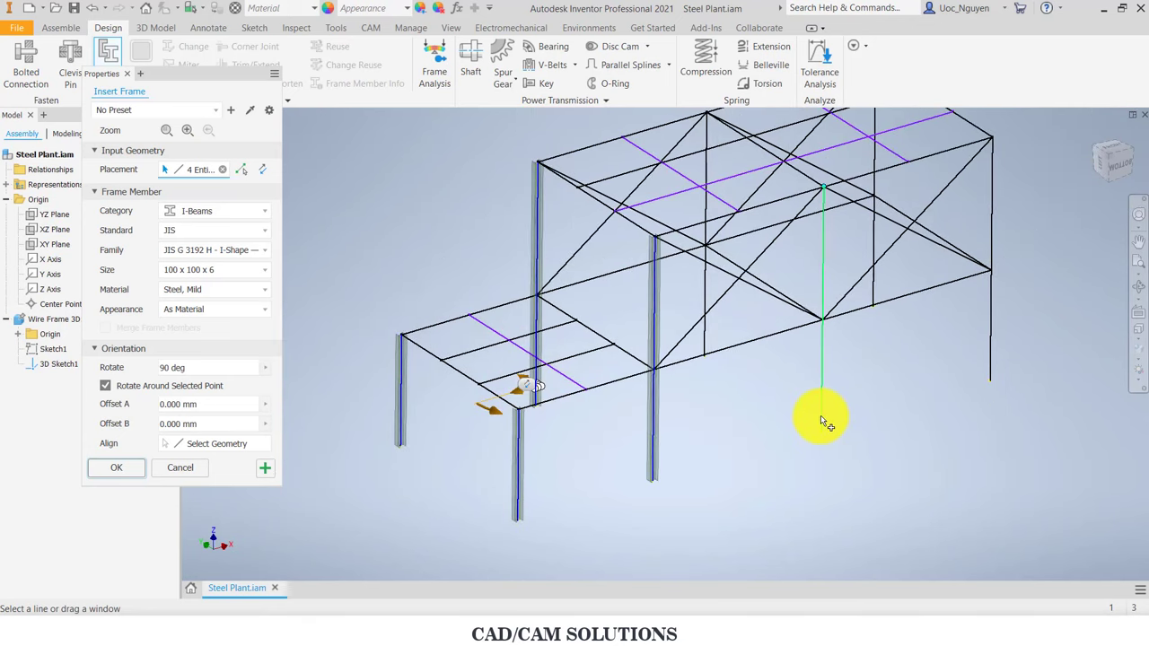
{"action": "left_click", "coordinate": [820, 415]}
{"action": "left_click", "coordinate": [709, 334]}
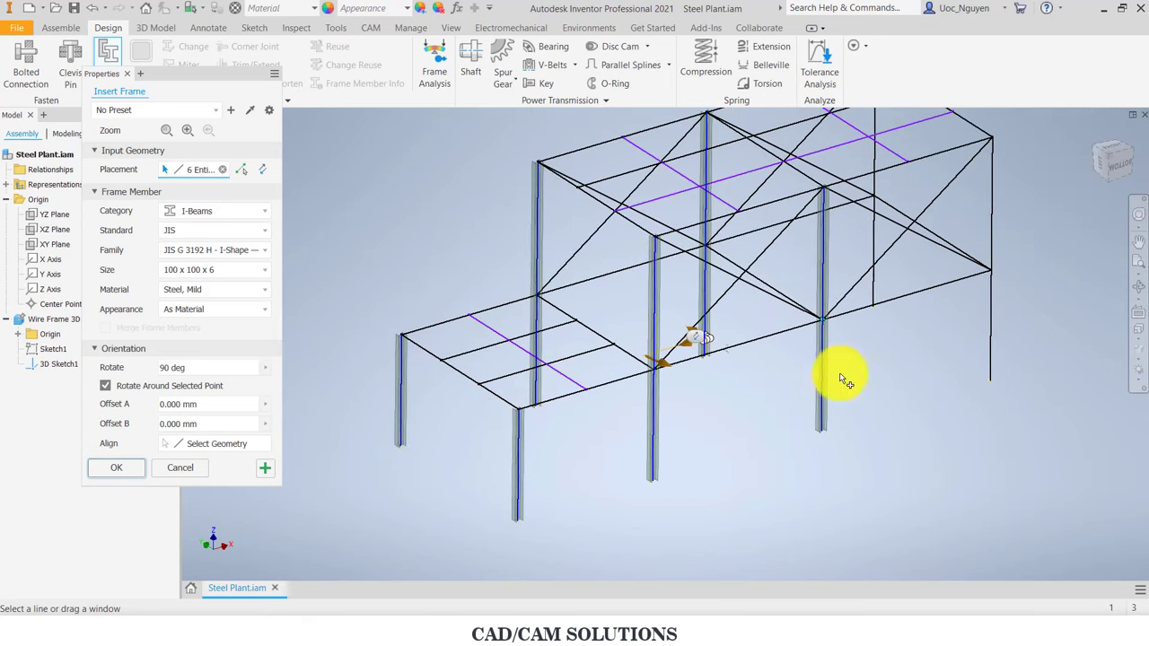
{"action": "middle_click_drag", "start_coordinate": [843, 381], "coordinate": [569, 509]}
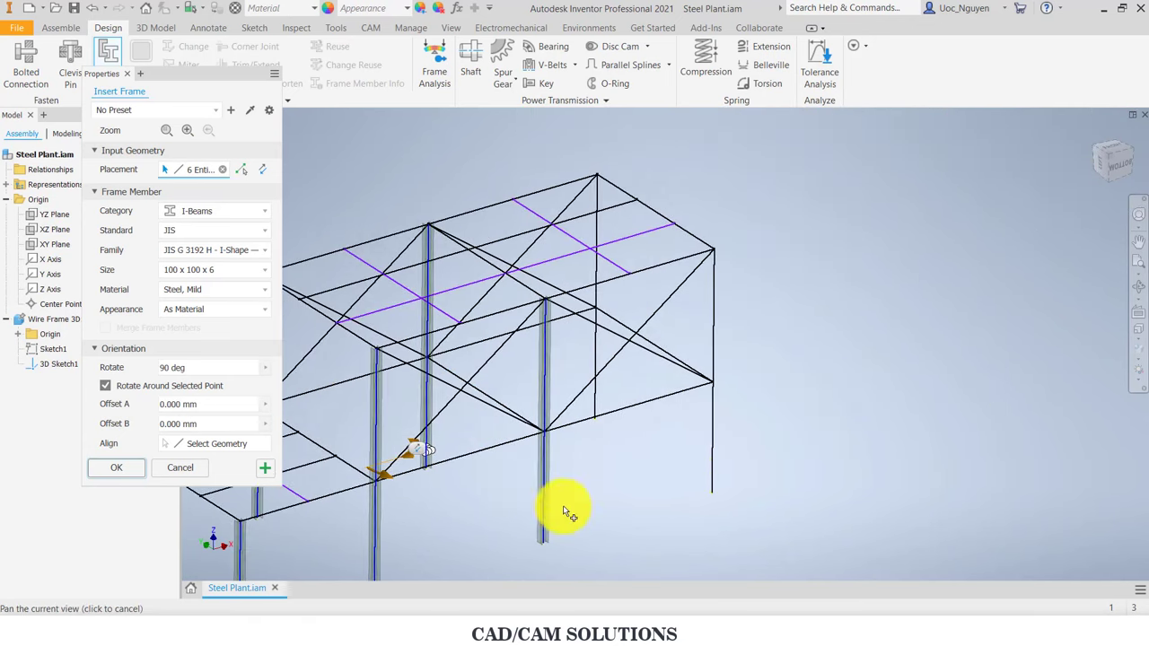
{"action": "left_click", "coordinate": [715, 449]}
{"action": "left_click", "coordinate": [599, 397]}
{"action": "mouse_move", "coordinate": [628, 385]}
{"action": "middle_mouse_down"}
{"action": "mouse_move", "coordinate": [769, 321]}
{"action": "mouse_move", "coordinate": [949, 282]}
{"action": "middle_mouse_up"}
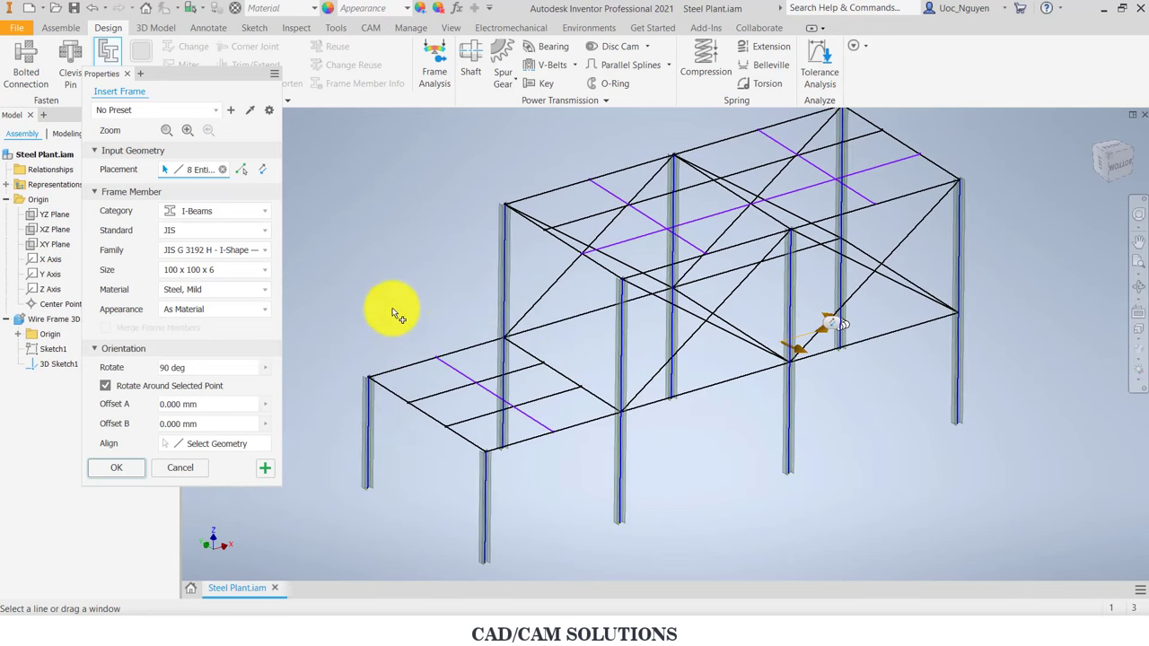
{"action": "left_click", "coordinate": [266, 465]}
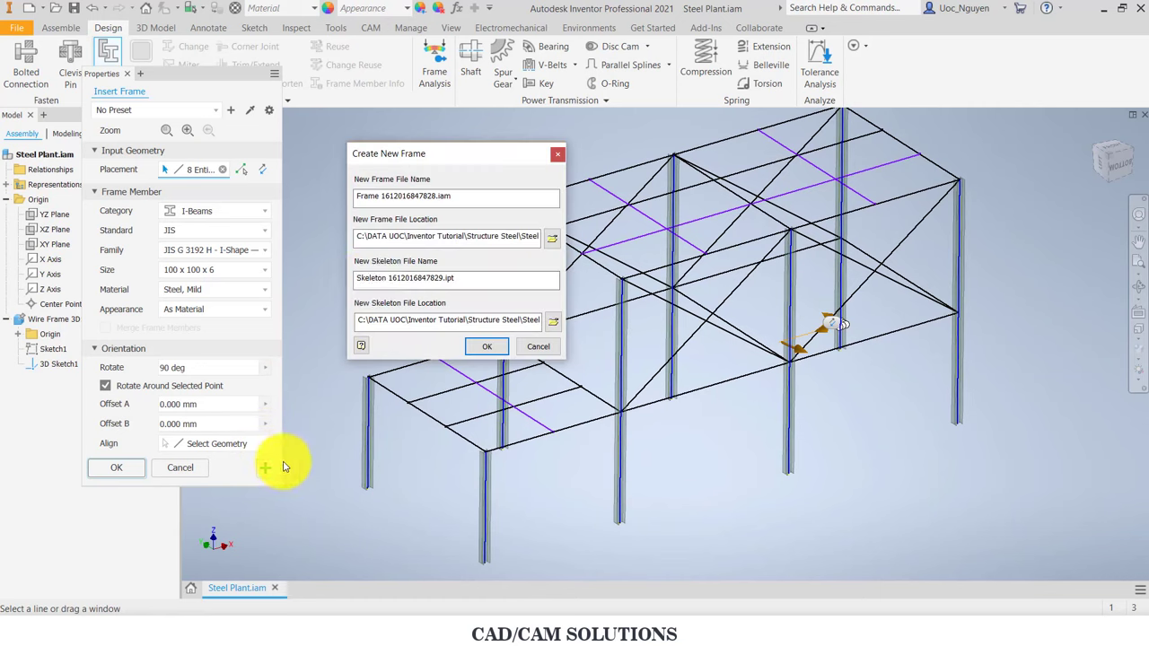
{"action": "left_click", "coordinate": [482, 341]}
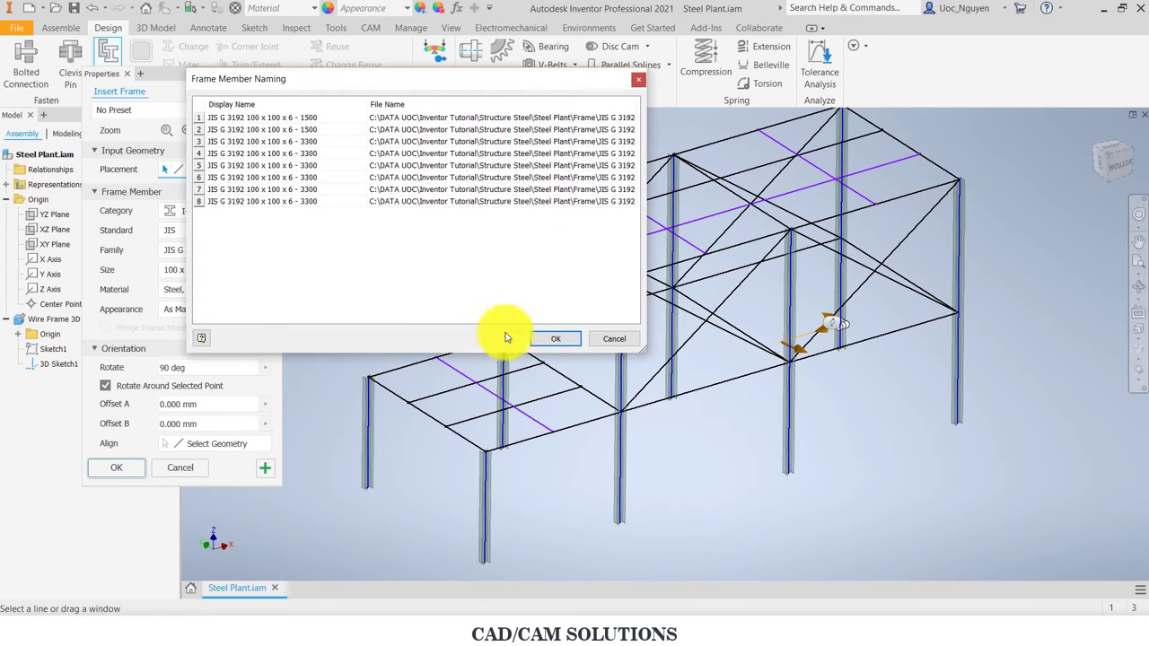
{"action": "left_click", "coordinate": [549, 336]}
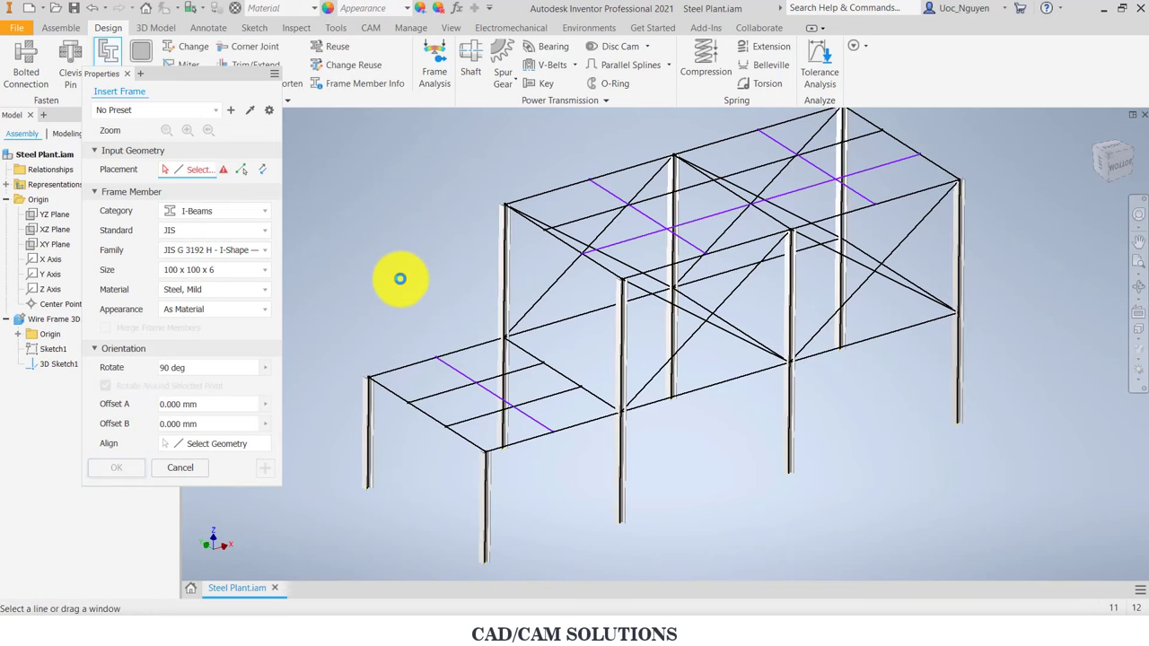
Step: Switch the visual style to Shaded with Edges and frame the platform in view
{"action": "left_click", "coordinate": [1136, 359]}
{"action": "left_click", "coordinate": [1065, 401]}
{"action": "middle_click_drag", "start_coordinate": [679, 499], "coordinate": [727, 417]}
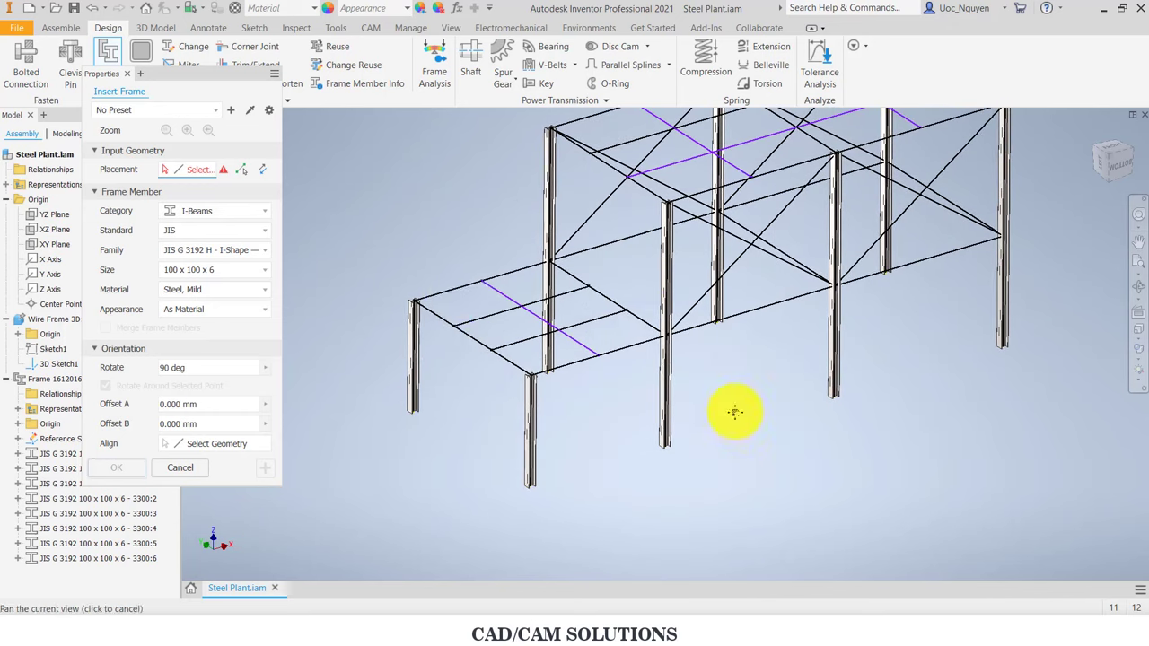
{"action": "scroll", "coordinate": [436, 288], "scroll_direction": "down", "scroll_amount": 2}
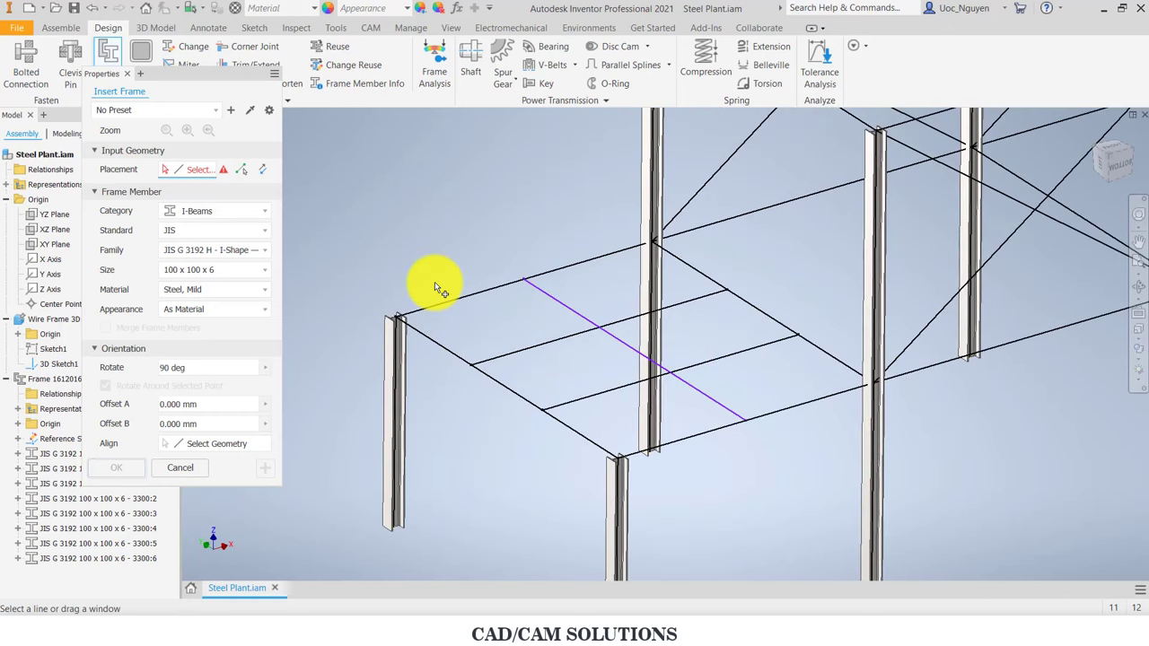
{"action": "scroll", "coordinate": [435, 287], "scroll_direction": "down", "scroll_amount": 3}
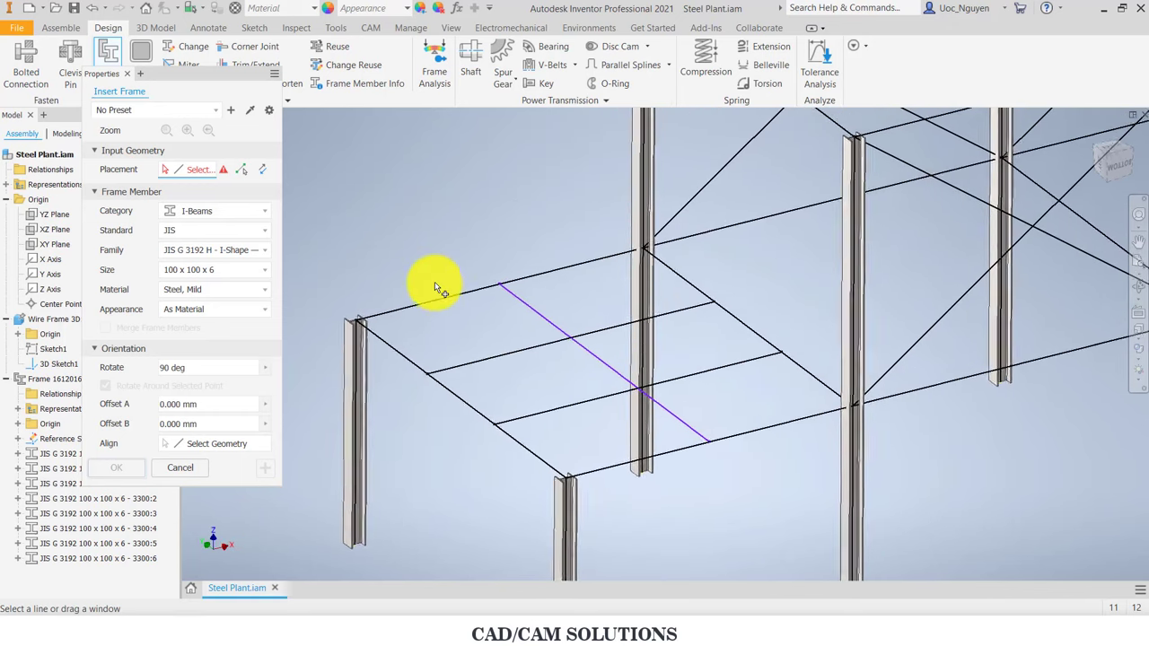
{"action": "scroll", "coordinate": [378, 352], "scroll_direction": "down", "scroll_amount": 2}
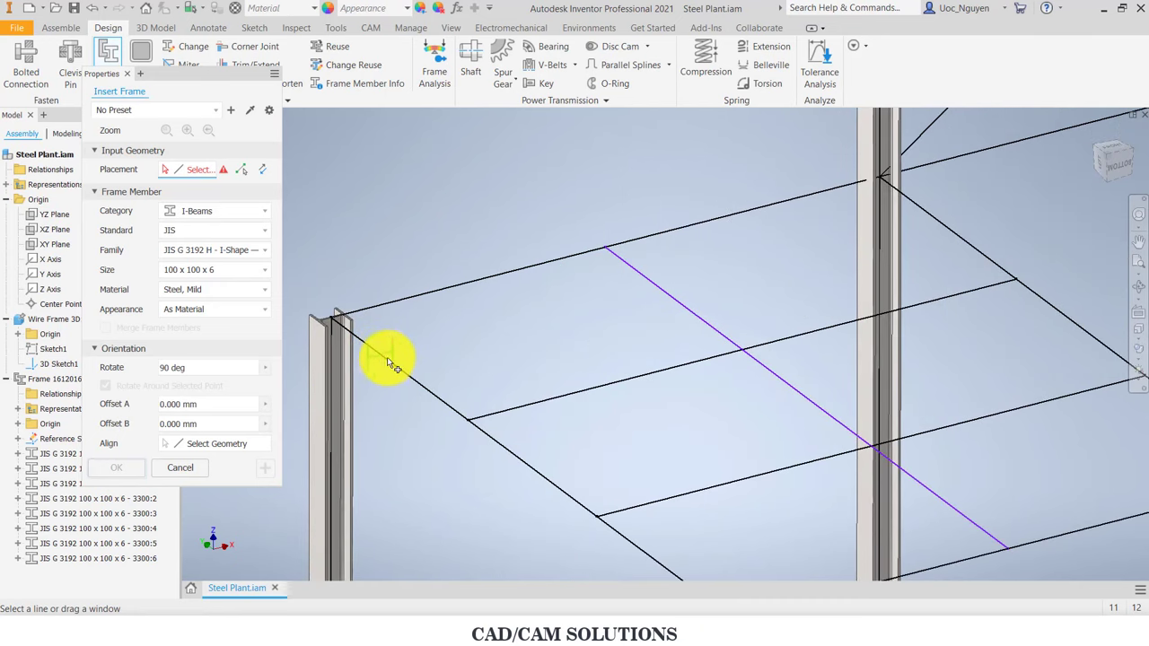
Step: Set beam rotation to 0 and pick the platform's near edge and cross line
{"action": "left_click", "coordinate": [180, 370]}
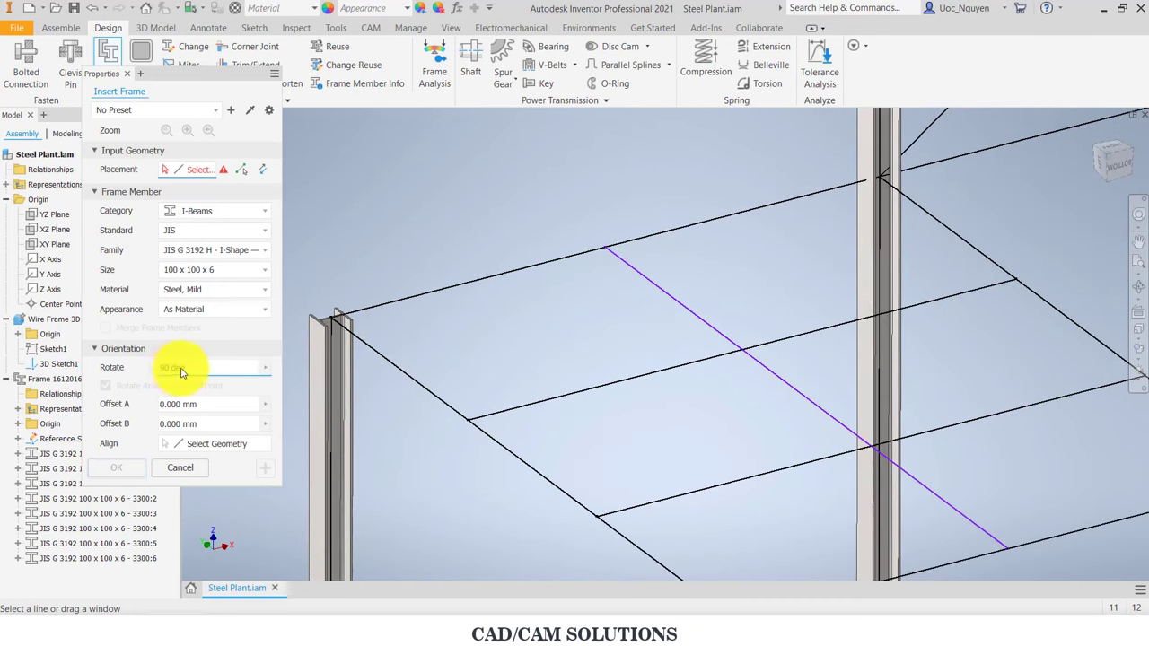
{"action": "type", "text": "0"}
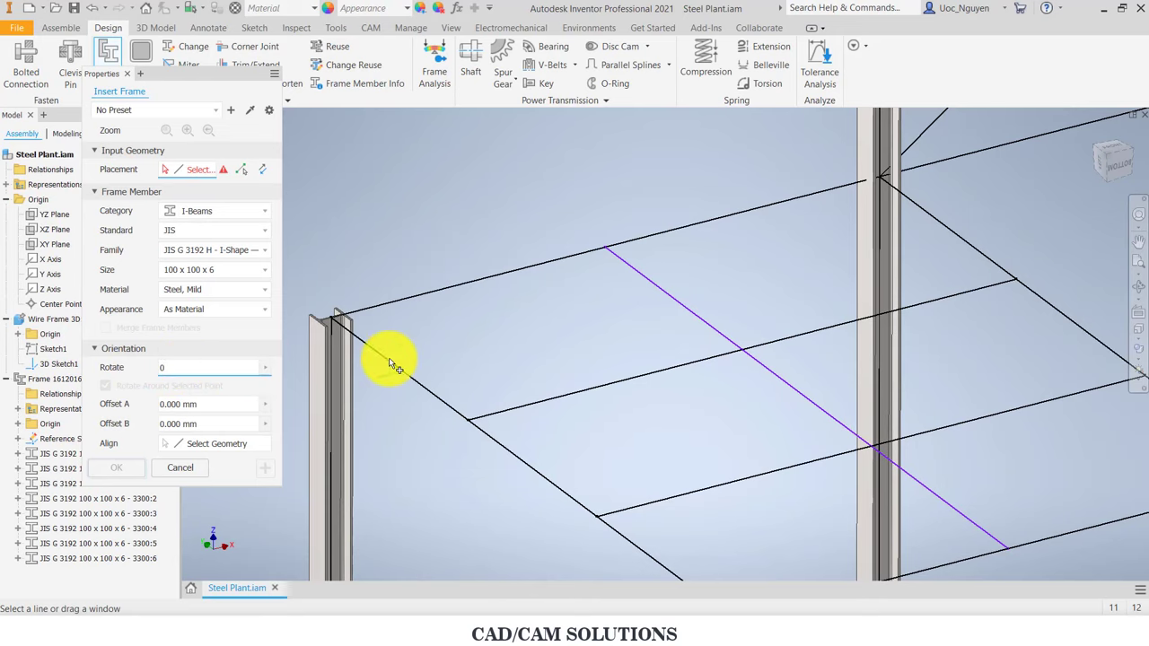
{"action": "left_click", "coordinate": [386, 358]}
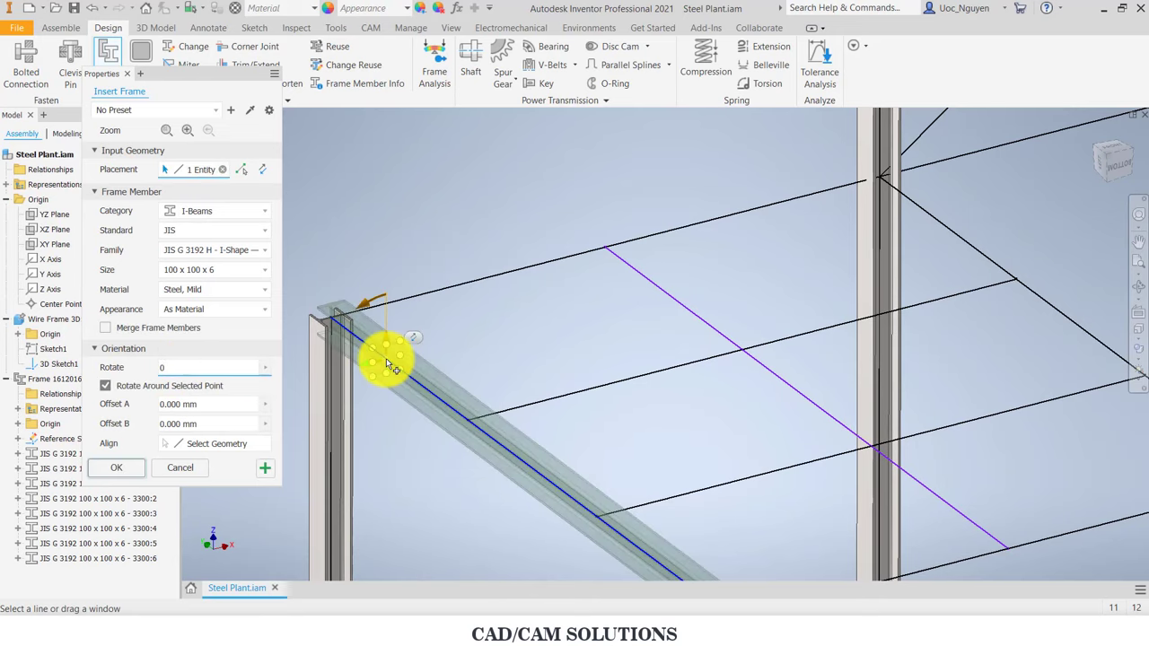
{"action": "scroll", "coordinate": [386, 360], "scroll_direction": "down", "scroll_amount": 3}
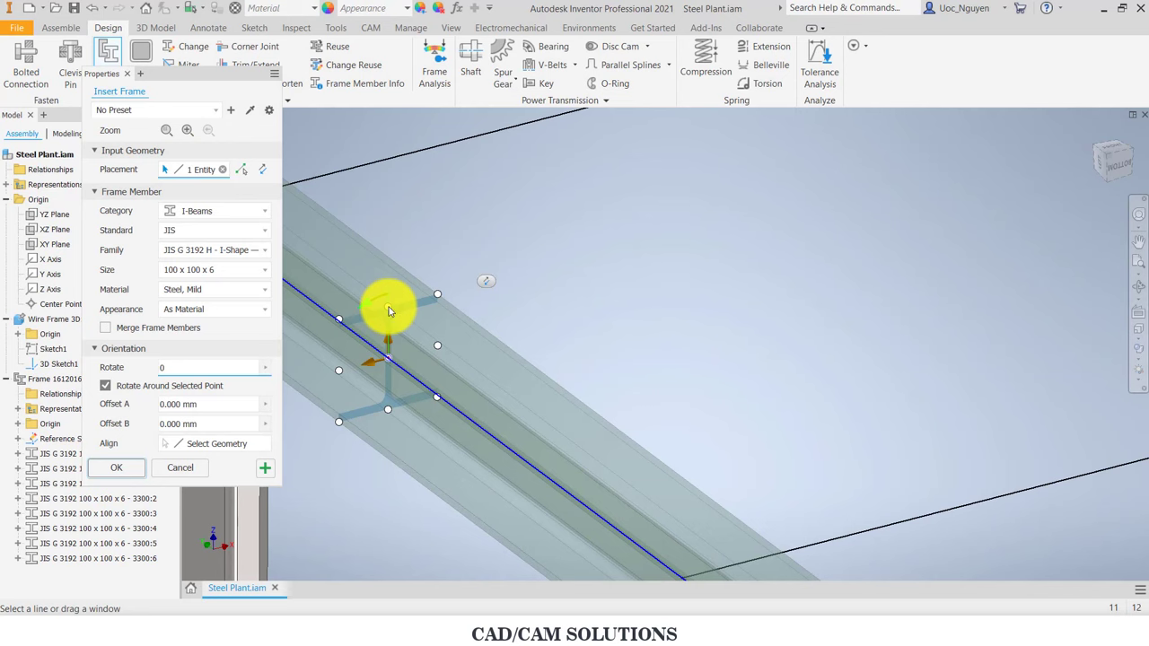
{"action": "scroll", "coordinate": [390, 313], "scroll_direction": "down", "scroll_amount": 2}
{"action": "scroll", "coordinate": [381, 297], "scroll_direction": "up", "scroll_amount": 2}
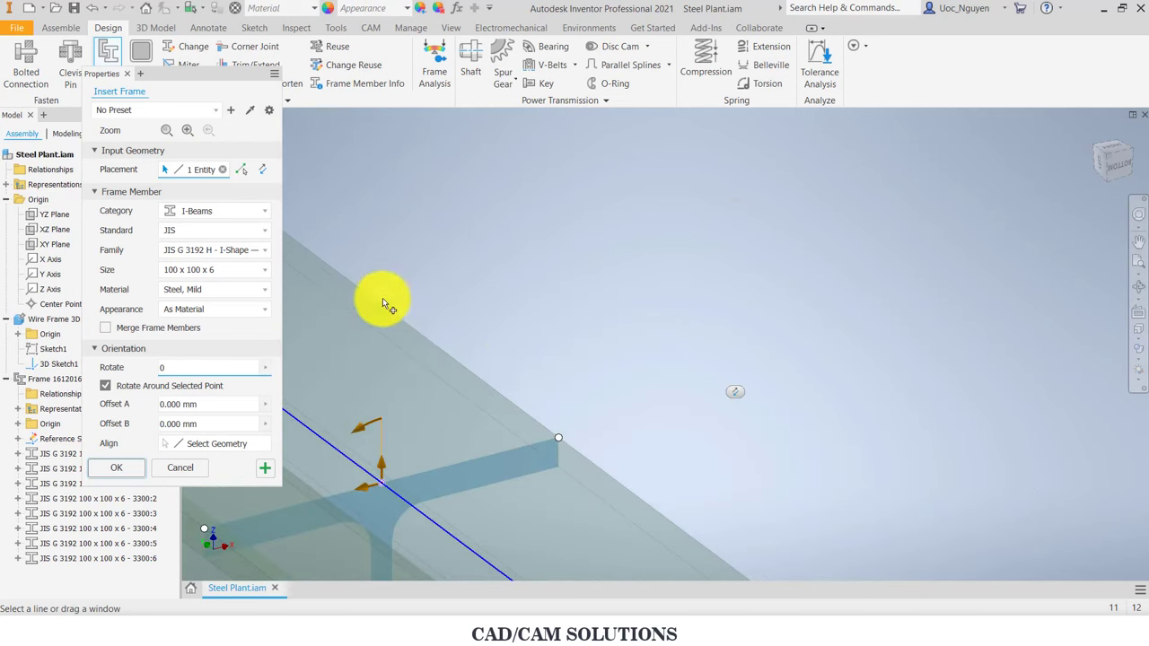
{"action": "scroll", "coordinate": [484, 324], "scroll_direction": "up", "scroll_amount": 2}
{"action": "scroll", "coordinate": [490, 316], "scroll_direction": "up", "scroll_amount": 2}
{"action": "scroll", "coordinate": [621, 308], "scroll_direction": "down", "scroll_amount": 2}
{"action": "left_click", "coordinate": [661, 269]}
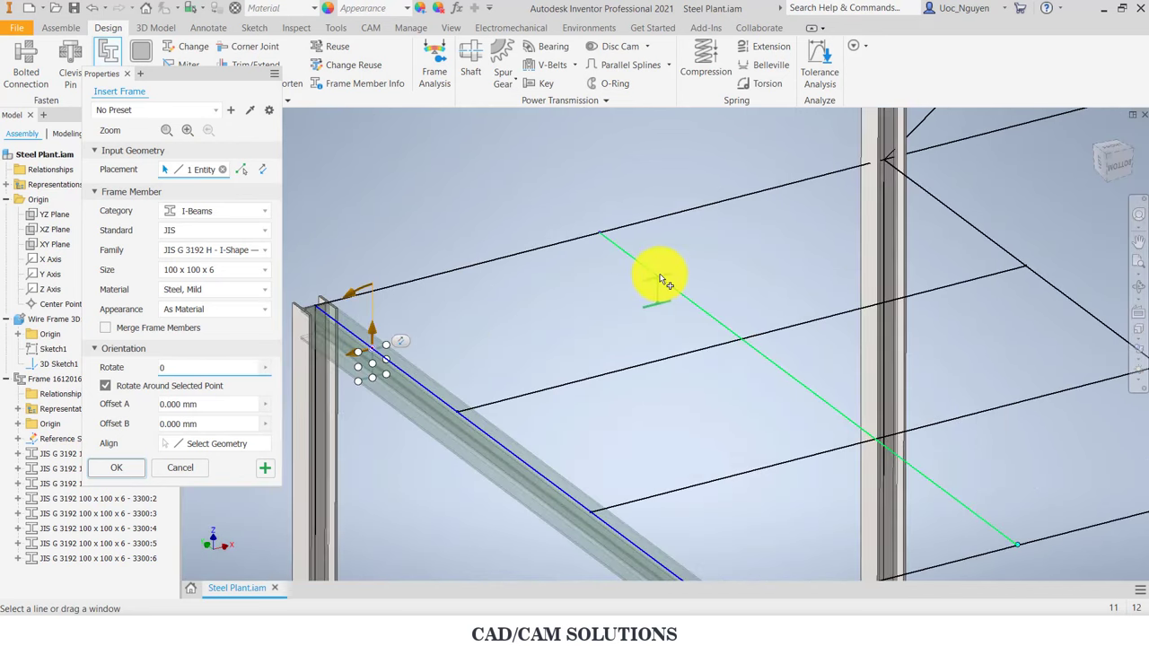
Step: Add the remaining five platform grid lines and create the seven beams with default names
{"action": "scroll", "coordinate": [947, 220], "scroll_direction": "down", "scroll_amount": 2}
{"action": "left_click", "coordinate": [945, 209]}
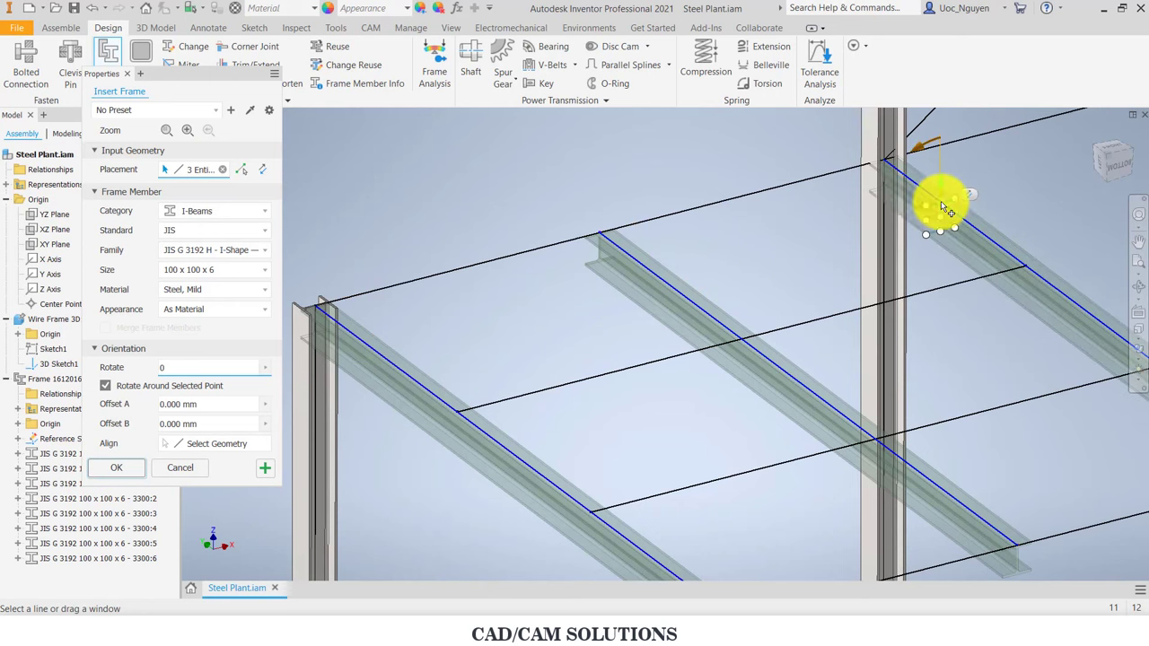
{"action": "left_click", "coordinate": [824, 176]}
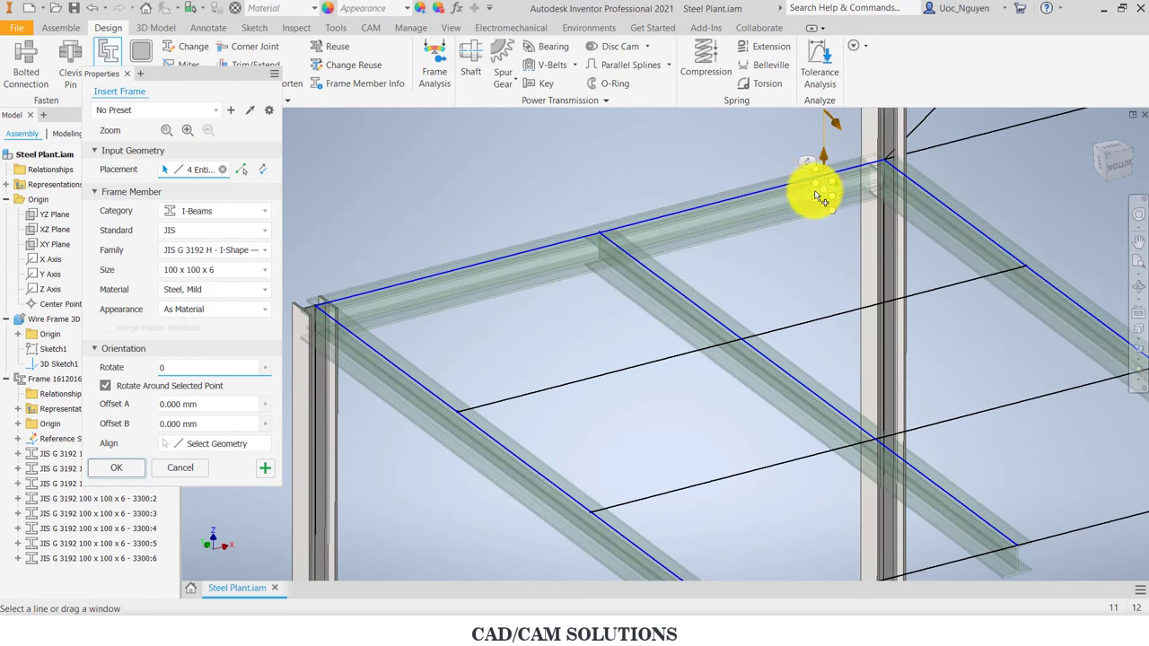
{"action": "left_click", "coordinate": [987, 276]}
{"action": "left_click", "coordinate": [1084, 384]}
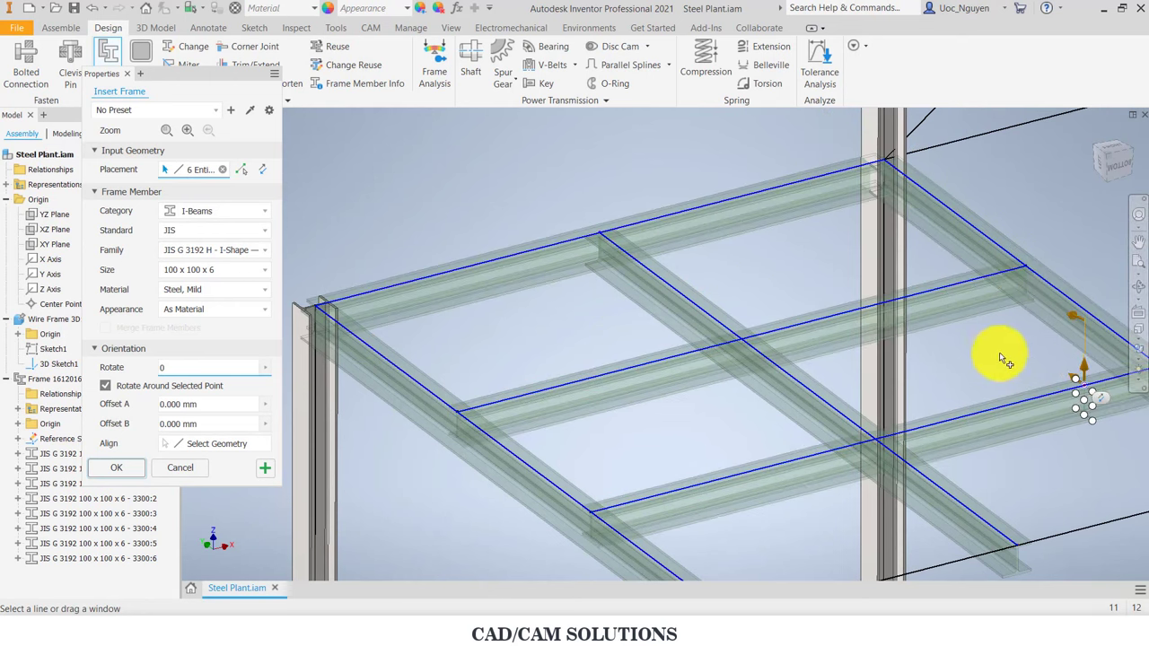
{"action": "middle_click_drag", "start_coordinate": [1005, 359], "coordinate": [706, 264]}
{"action": "left_click", "coordinate": [866, 393]}
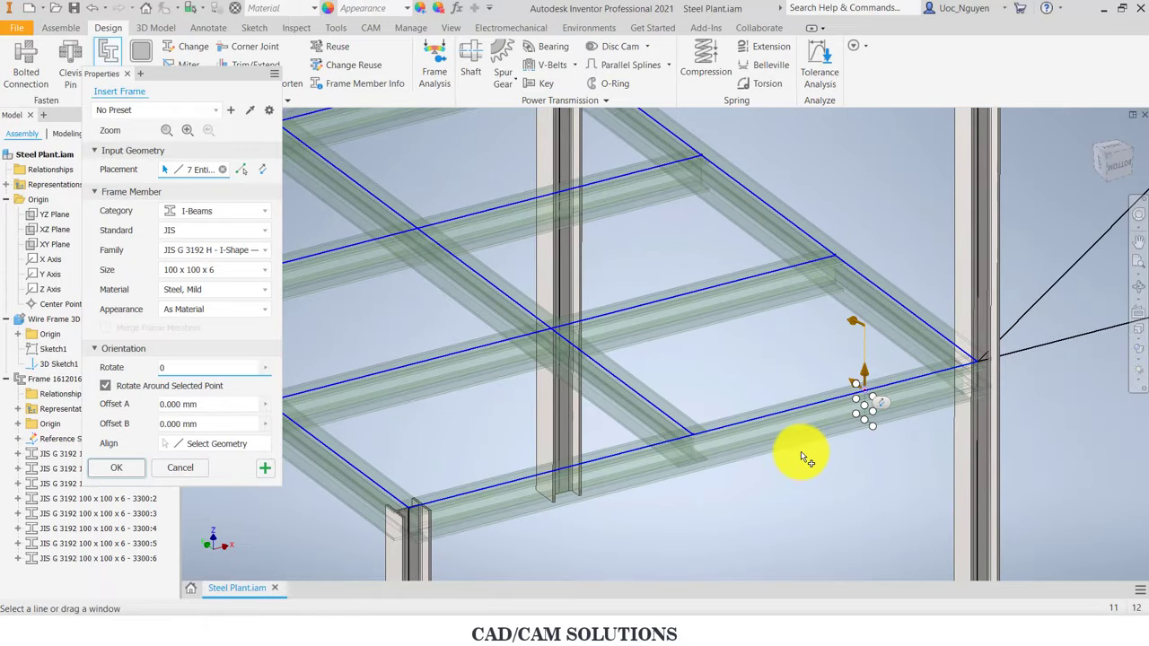
{"action": "scroll", "coordinate": [810, 476], "scroll_direction": "down", "scroll_amount": 5}
{"action": "middle_click_drag", "start_coordinate": [847, 441], "coordinate": [724, 437]}
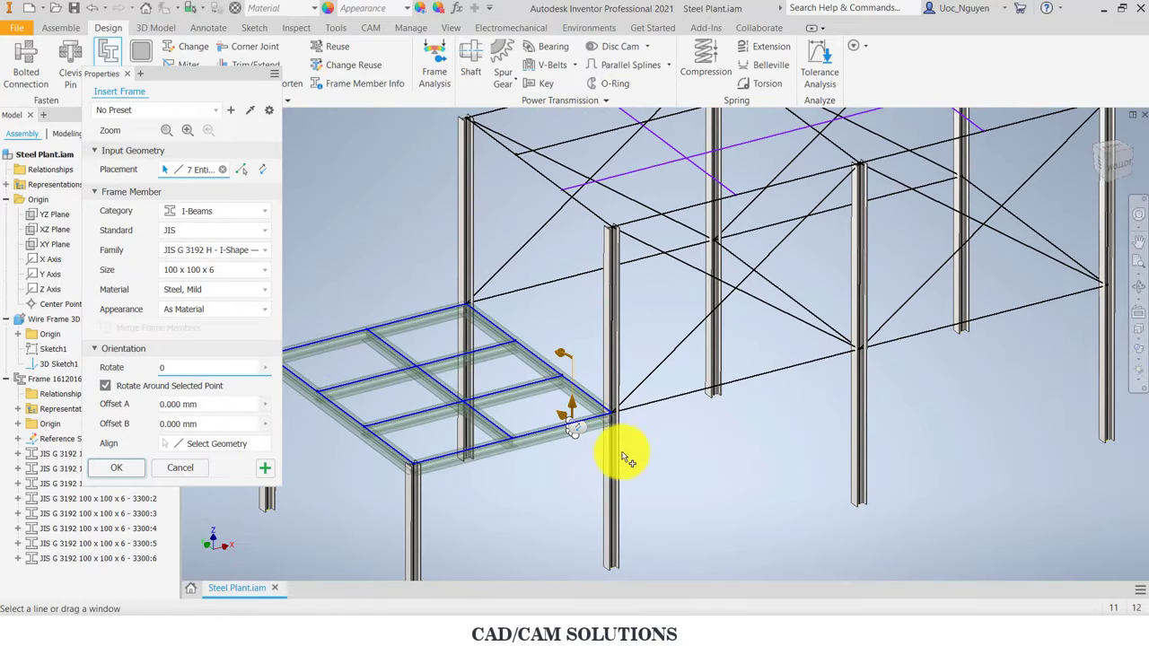
{"action": "left_click", "coordinate": [267, 469]}
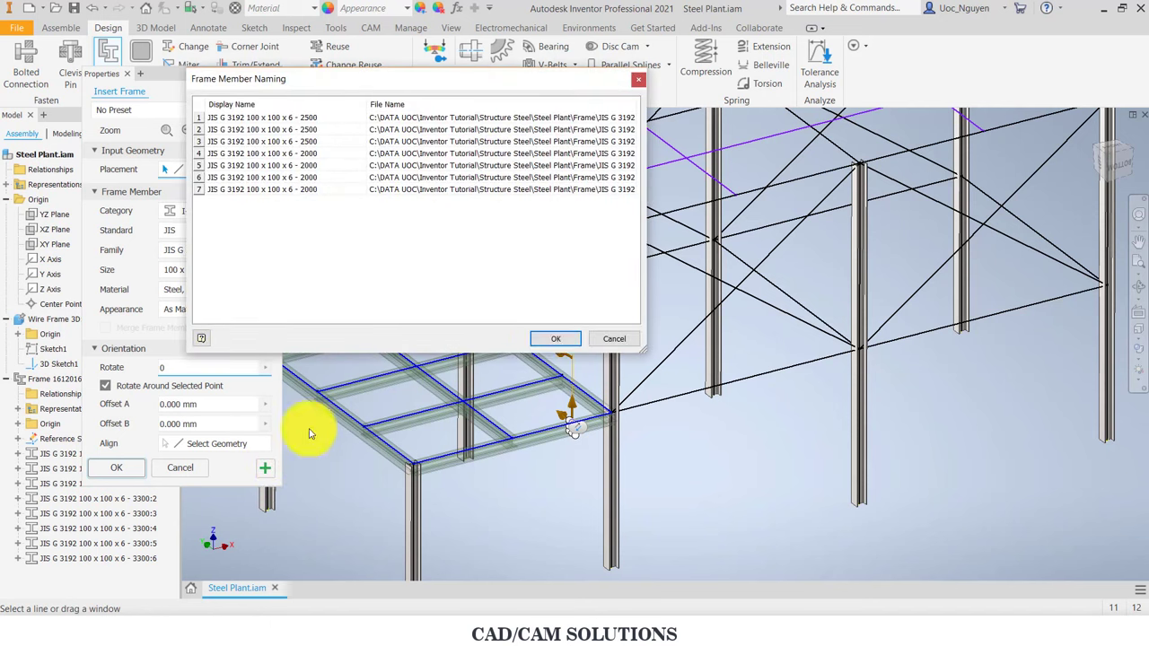
{"action": "left_click", "coordinate": [545, 339]}
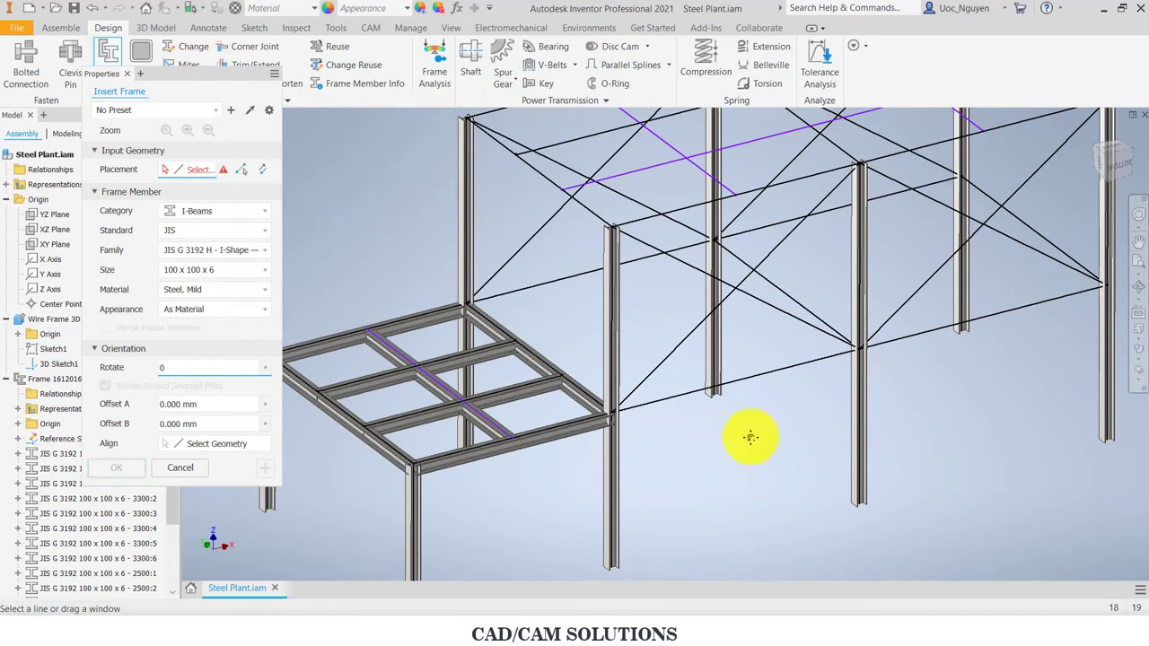
Step: Pick the first three upper cross lines for 2500 mm beams
{"action": "mouse_move", "coordinate": [751, 437]}
{"action": "middle_mouse_down"}
{"action": "mouse_move", "coordinate": [666, 510]}
{"action": "mouse_move", "coordinate": [700, 570]}
{"action": "middle_mouse_up"}
{"action": "scroll", "coordinate": [385, 220], "scroll_direction": "up", "scroll_amount": 3}
{"action": "scroll", "coordinate": [388, 227], "scroll_direction": "up", "scroll_amount": 2}
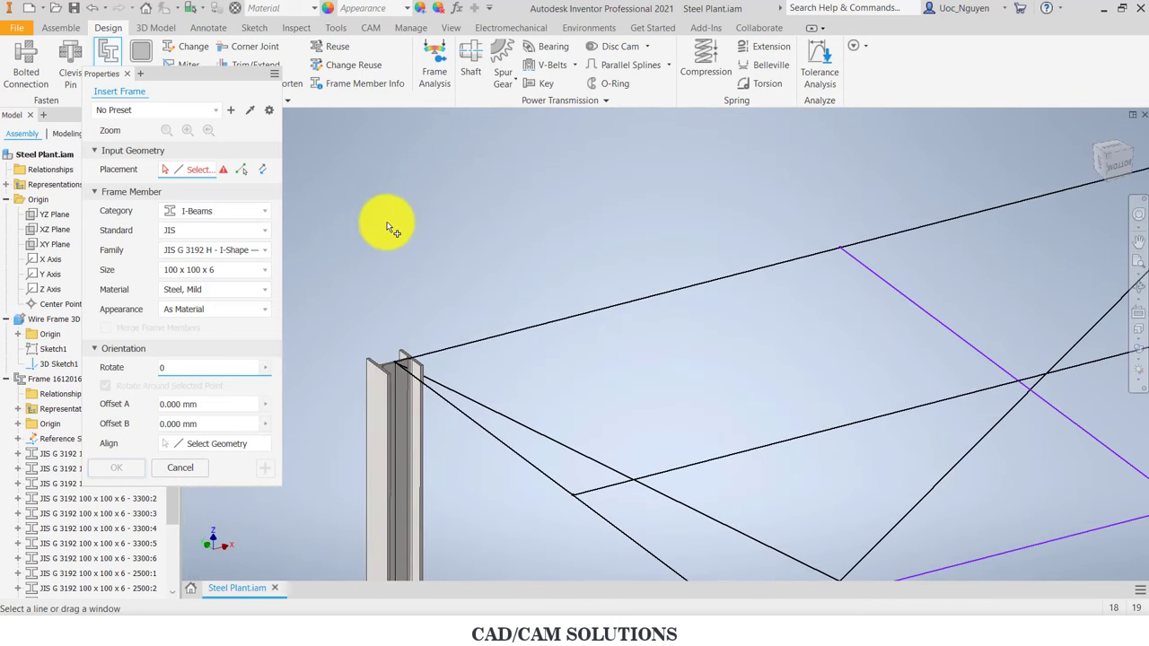
{"action": "scroll", "coordinate": [390, 232], "scroll_direction": "down", "scroll_amount": 3}
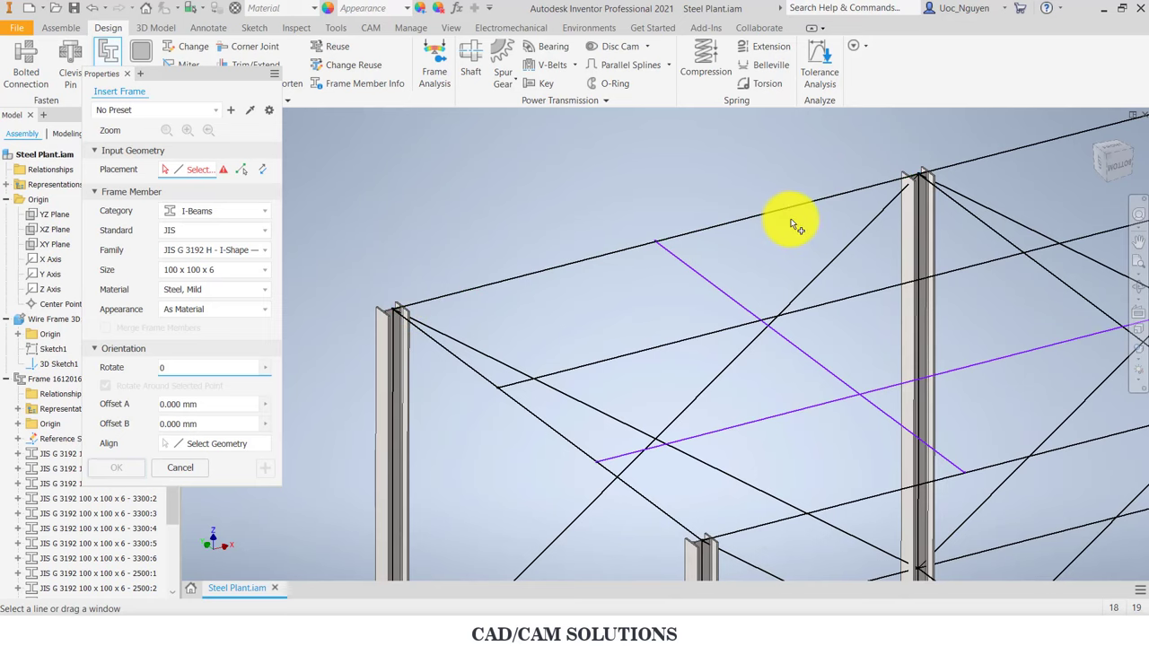
{"action": "left_click", "coordinate": [688, 271]}
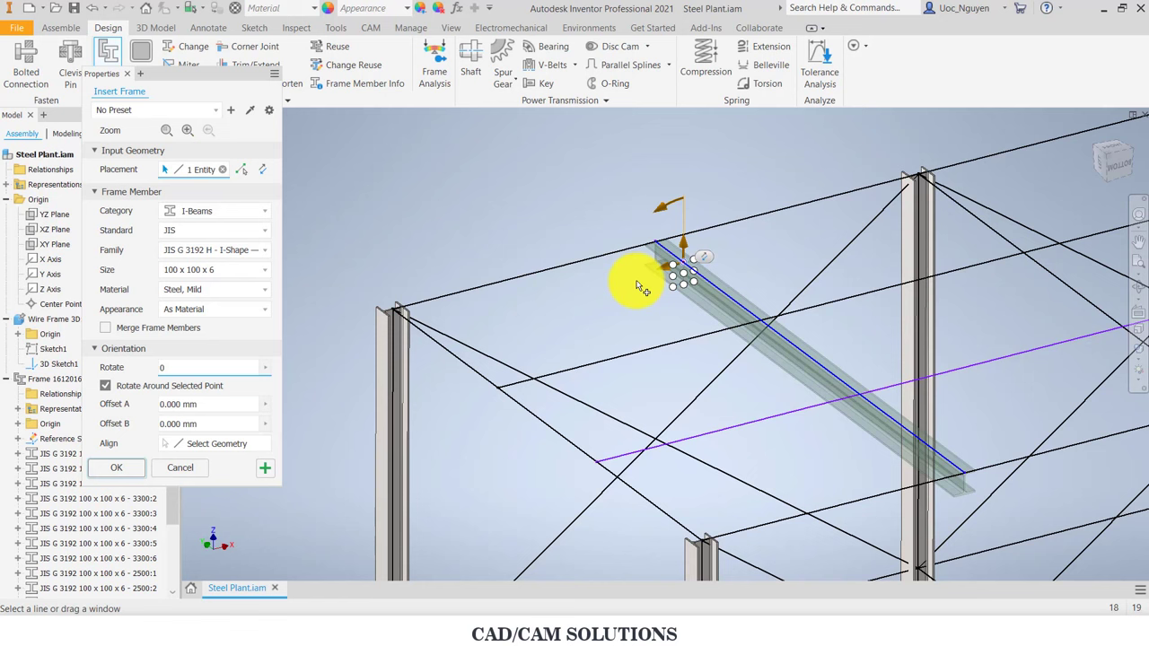
{"action": "left_click", "coordinate": [440, 346]}
{"action": "scroll", "coordinate": [736, 300], "scroll_direction": "down", "scroll_amount": 3}
{"action": "scroll", "coordinate": [770, 269], "scroll_direction": "up", "scroll_amount": 4}
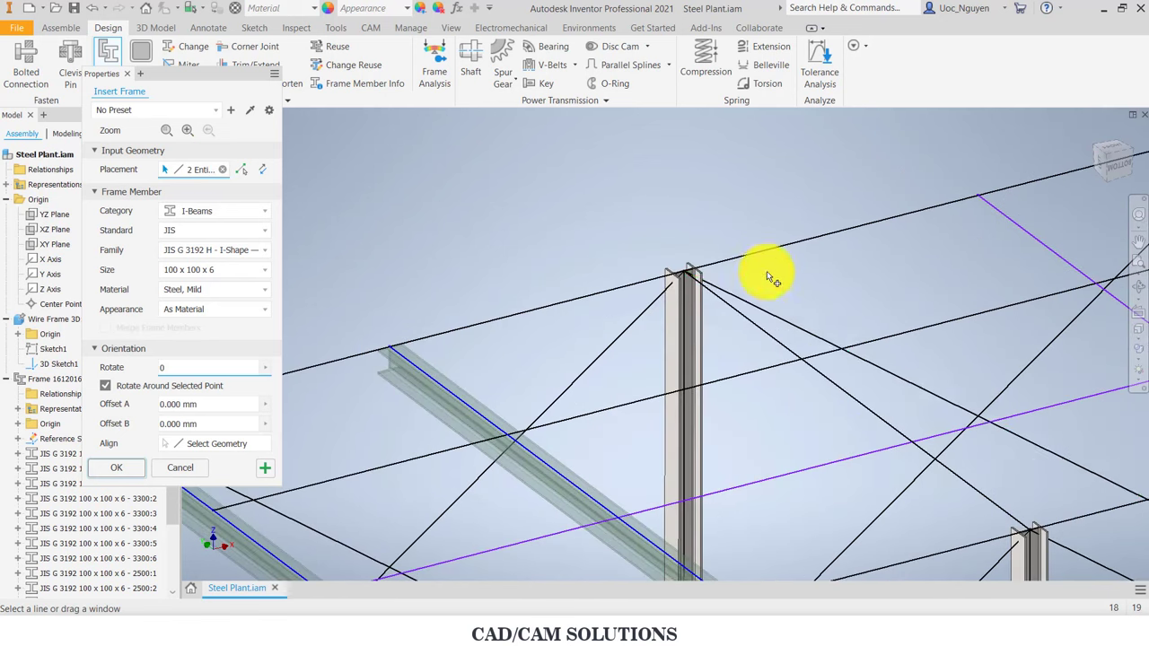
{"action": "left_click", "coordinate": [739, 312]}
Step: Add the last two upper cross lines and create the five beams with default names
{"action": "middle_click_drag", "start_coordinate": [915, 267], "coordinate": [637, 284]}
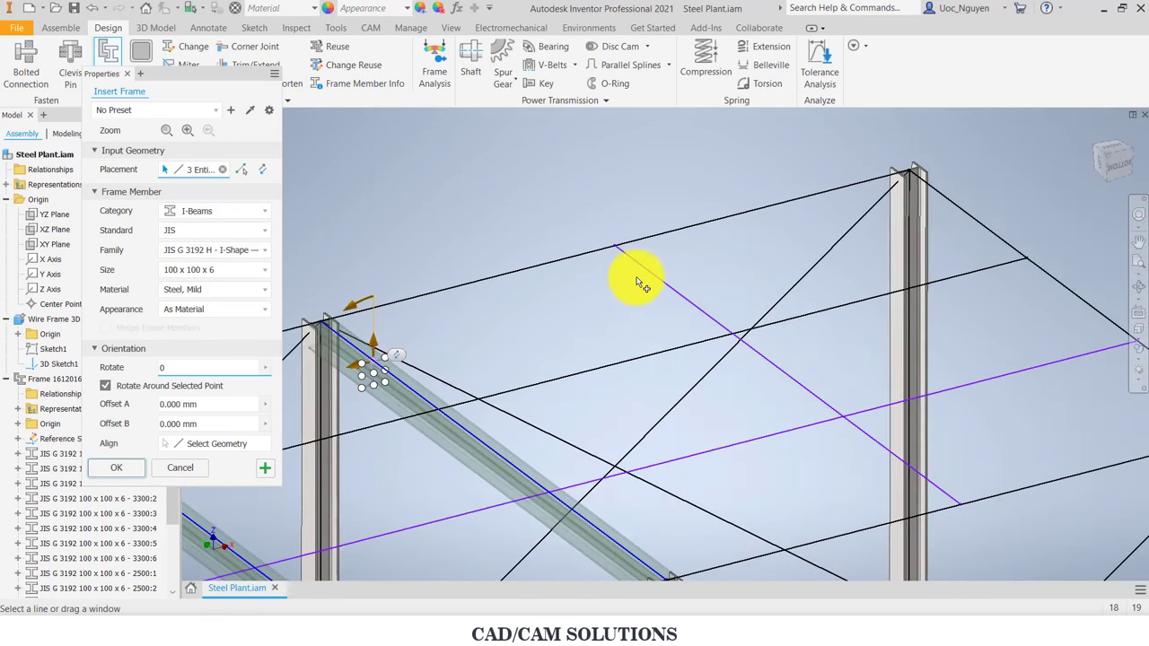
{"action": "left_click", "coordinate": [646, 278]}
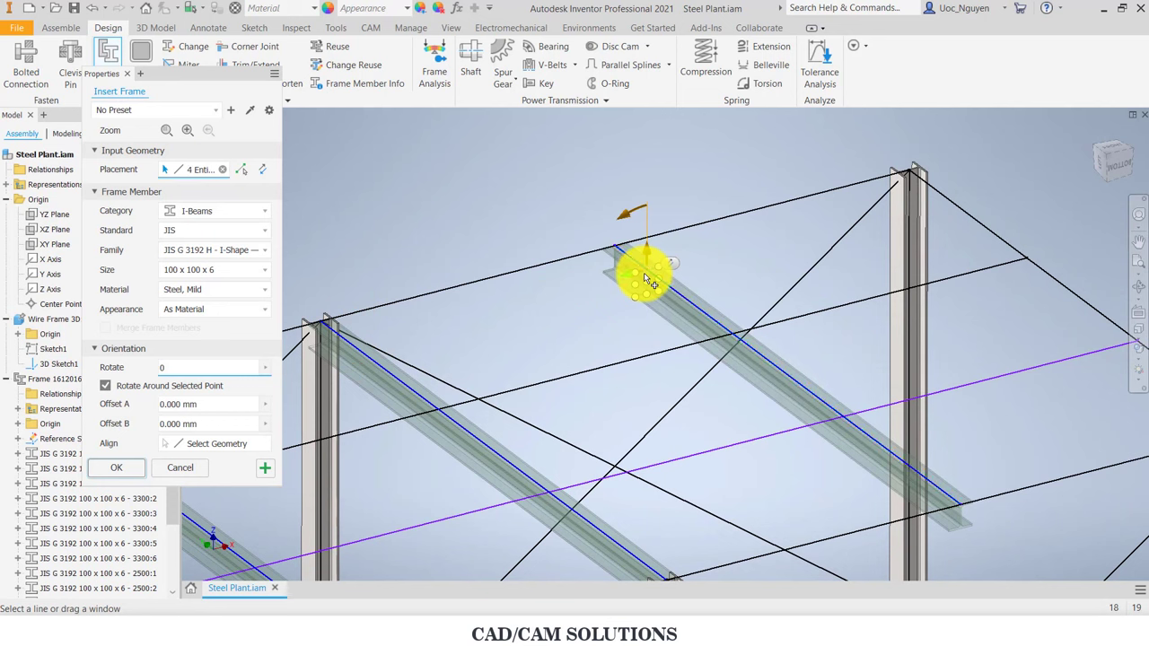
{"action": "left_click", "coordinate": [953, 212]}
{"action": "scroll", "coordinate": [713, 179], "scroll_direction": "down", "scroll_amount": 4}
{"action": "scroll", "coordinate": [613, 159], "scroll_direction": "up", "scroll_amount": 3}
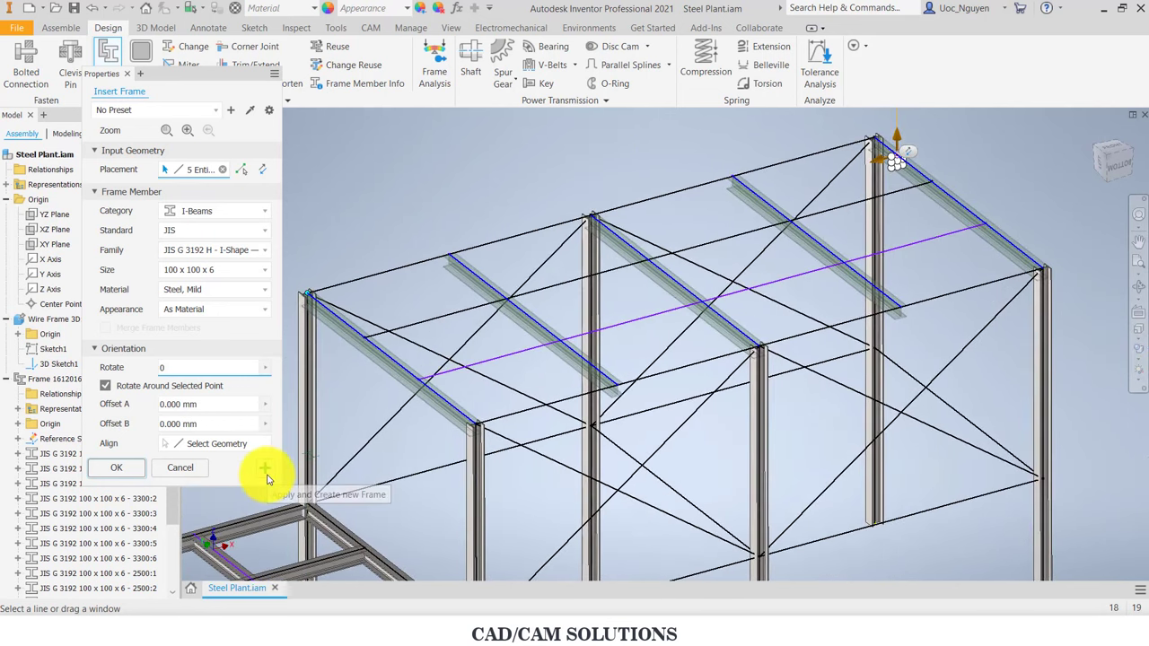
{"action": "left_click", "coordinate": [267, 478]}
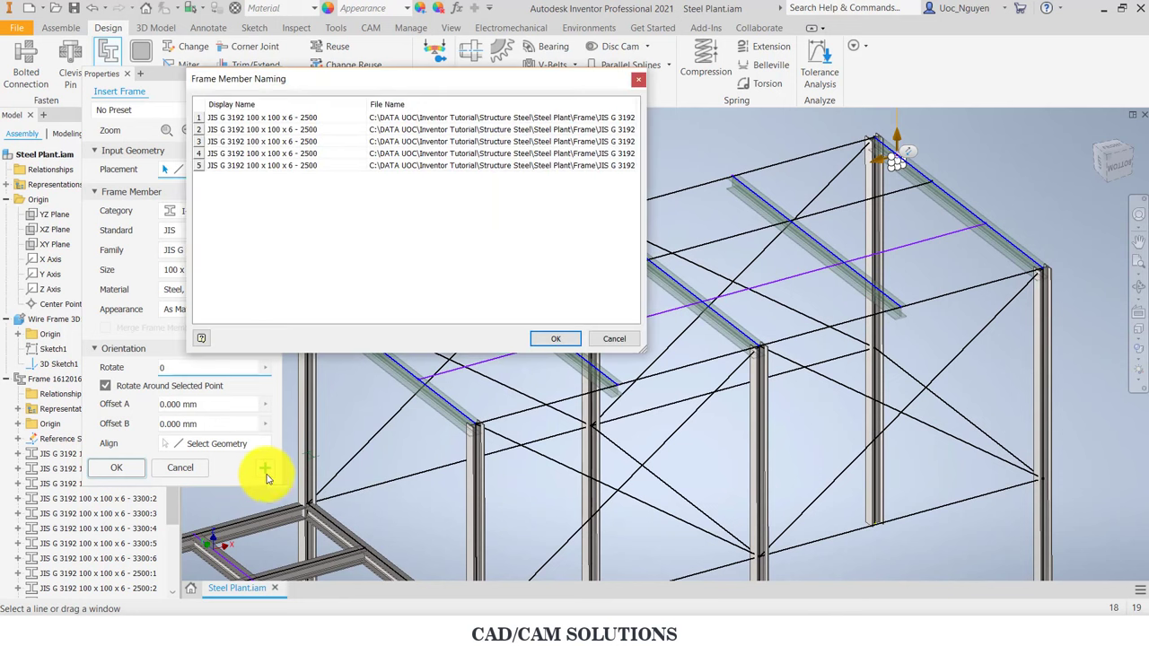
{"action": "left_click", "coordinate": [577, 341]}
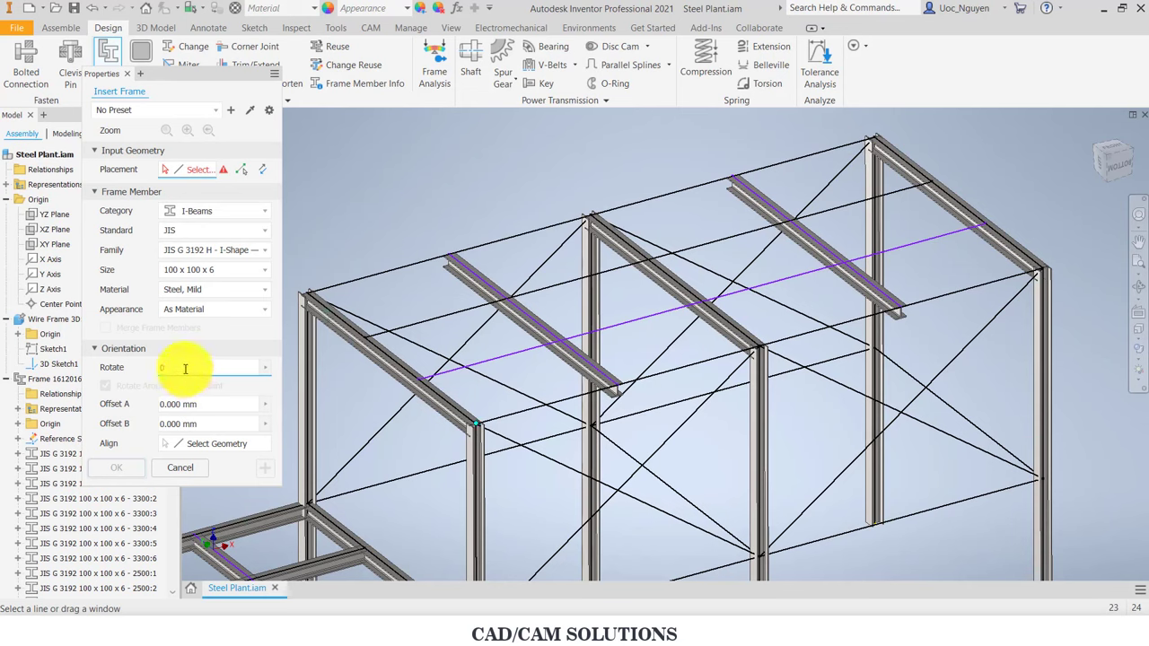
Step: Set beam rotation to 90 and pick four upper roof-edge lines
{"action": "type", "text": "90"}
{"action": "left_click", "coordinate": [341, 286]}
{"action": "scroll", "coordinate": [325, 282], "scroll_direction": "down", "scroll_amount": 1}
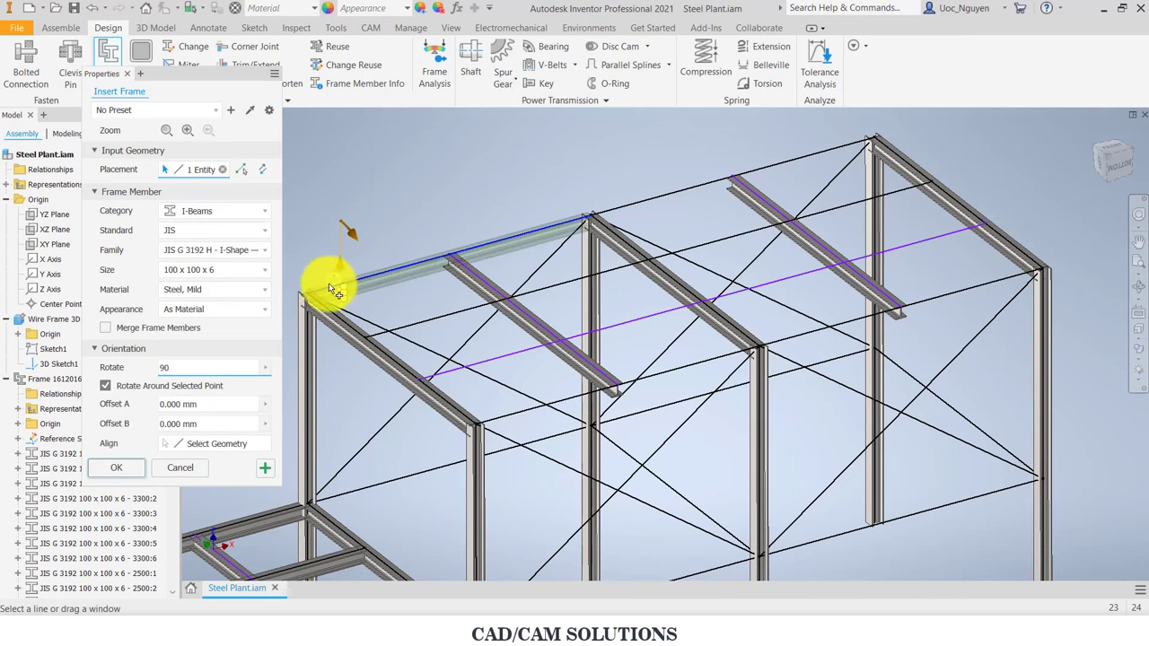
{"action": "scroll", "coordinate": [329, 290], "scroll_direction": "up", "scroll_amount": 3}
{"action": "scroll", "coordinate": [389, 306], "scroll_direction": "down", "scroll_amount": 3}
{"action": "scroll", "coordinate": [679, 238], "scroll_direction": "up", "scroll_amount": 2}
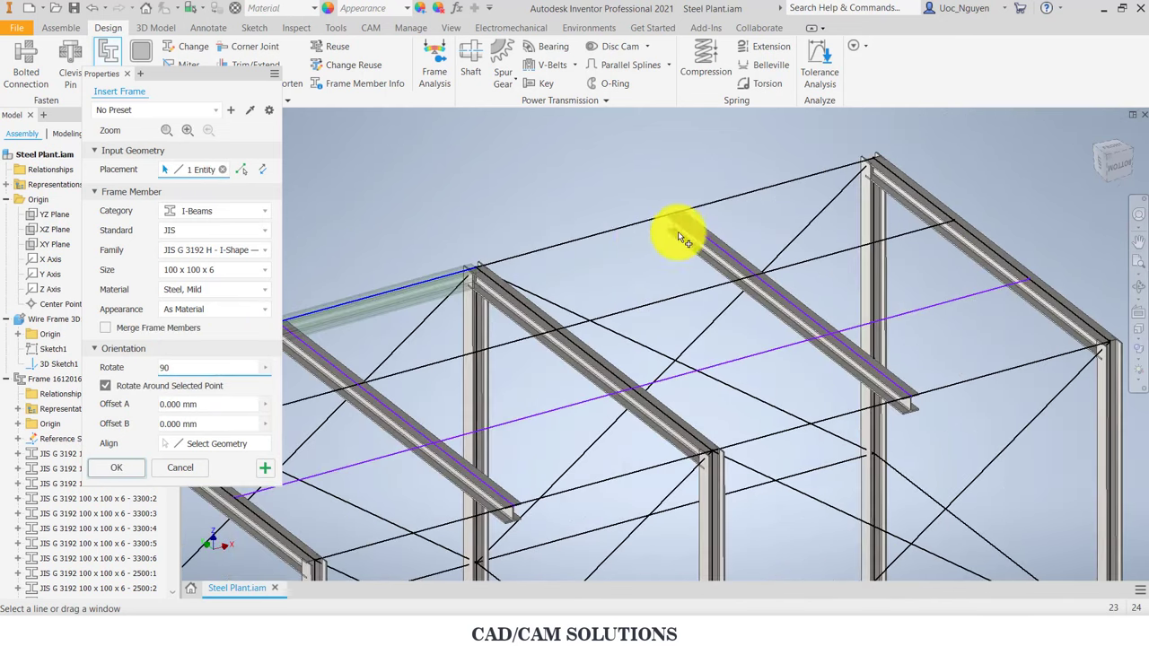
{"action": "left_click", "coordinate": [544, 254]}
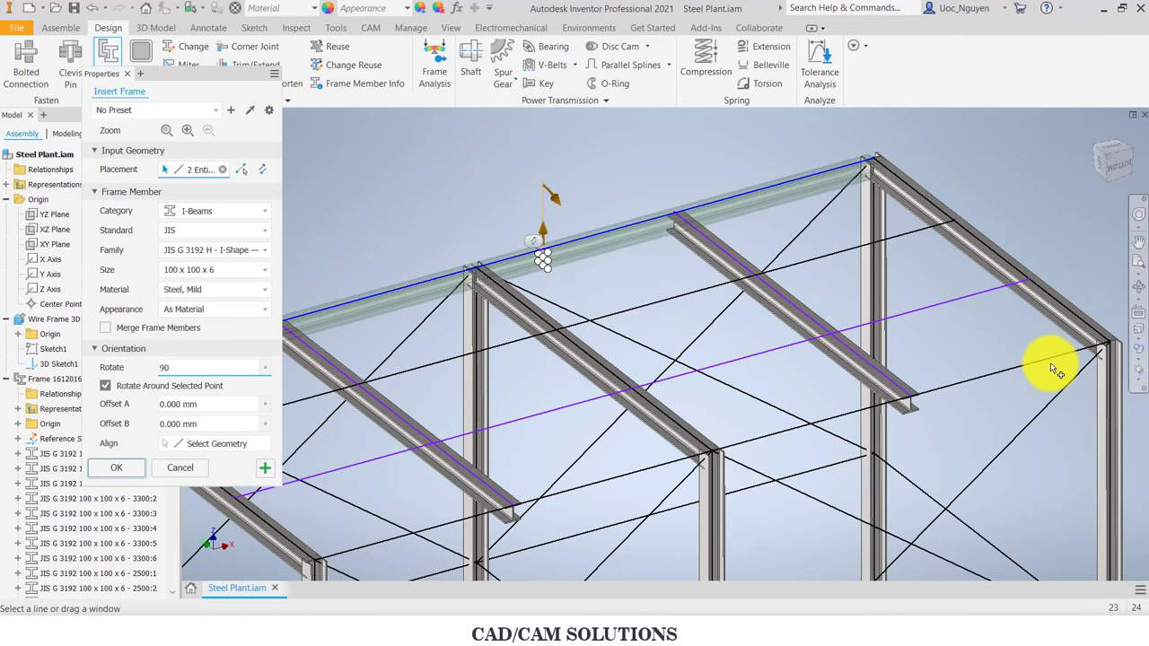
{"action": "left_click", "coordinate": [769, 436]}
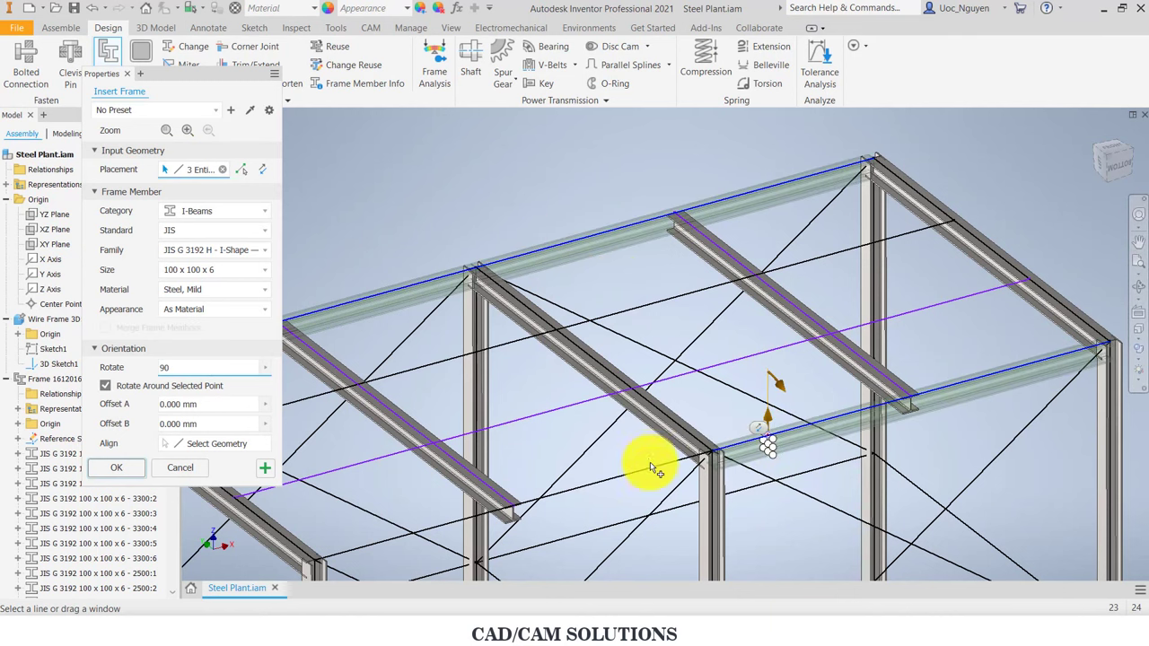
{"action": "left_click", "coordinate": [654, 469]}
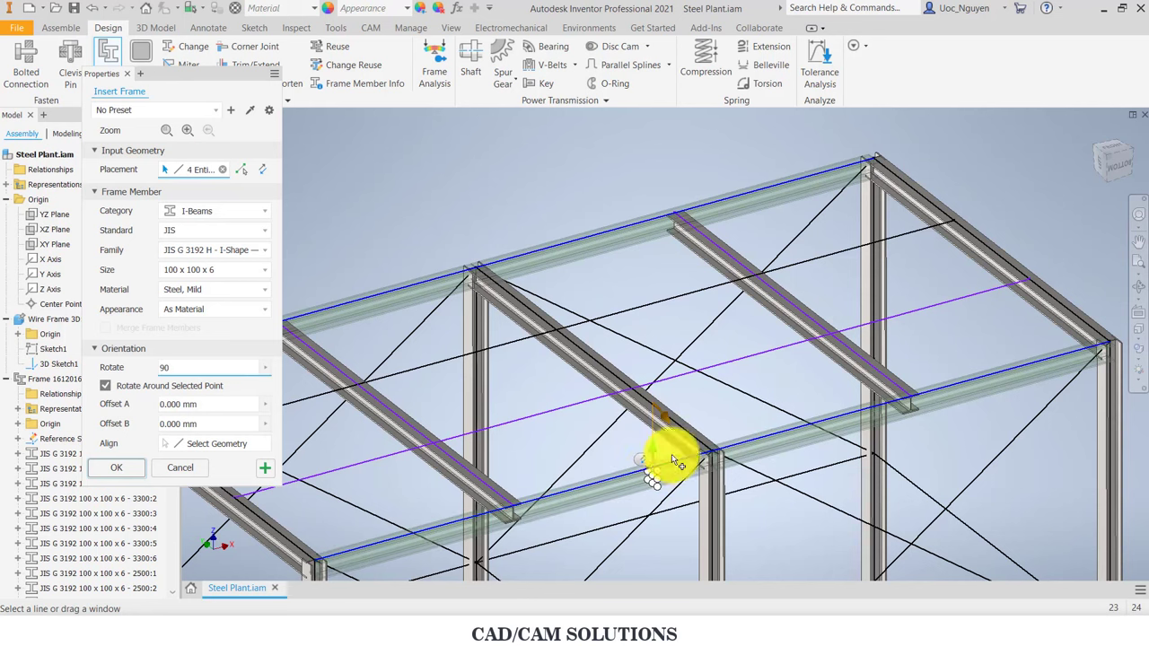
Step: Add the last two upper lines and insert the six beams with default names
{"action": "scroll", "coordinate": [718, 404], "scroll_direction": "down", "scroll_amount": 2}
{"action": "middle_click_drag", "start_coordinate": [556, 270], "coordinate": [512, 192]}
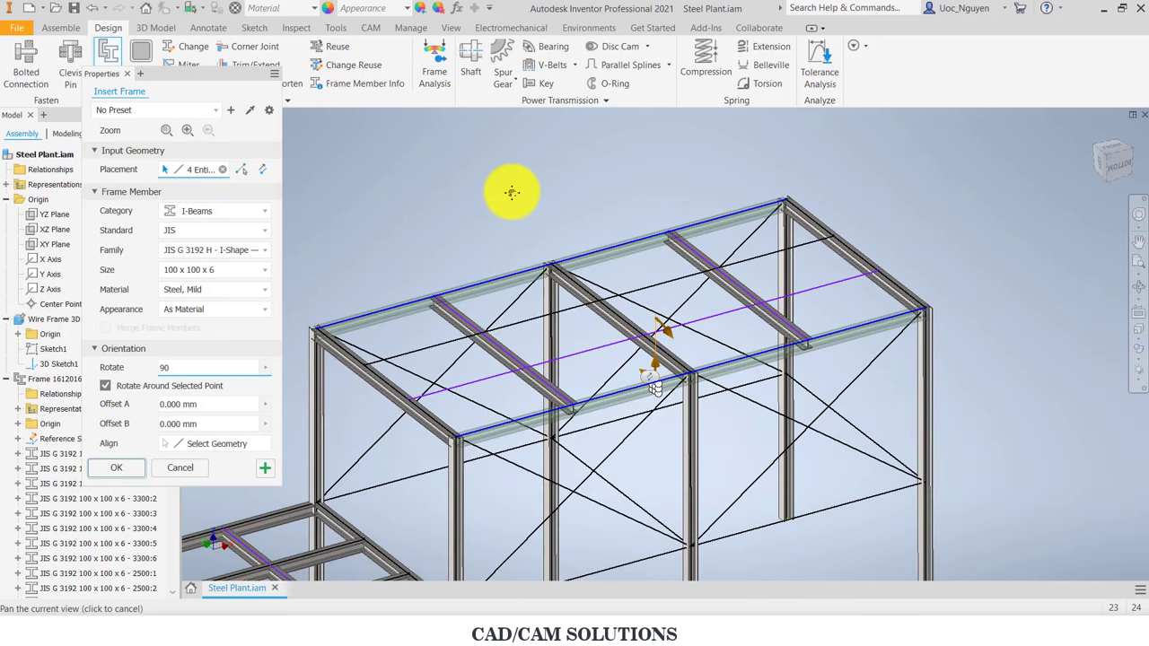
{"action": "scroll", "coordinate": [409, 351], "scroll_direction": "up", "scroll_amount": 3}
{"action": "left_click", "coordinate": [406, 363]}
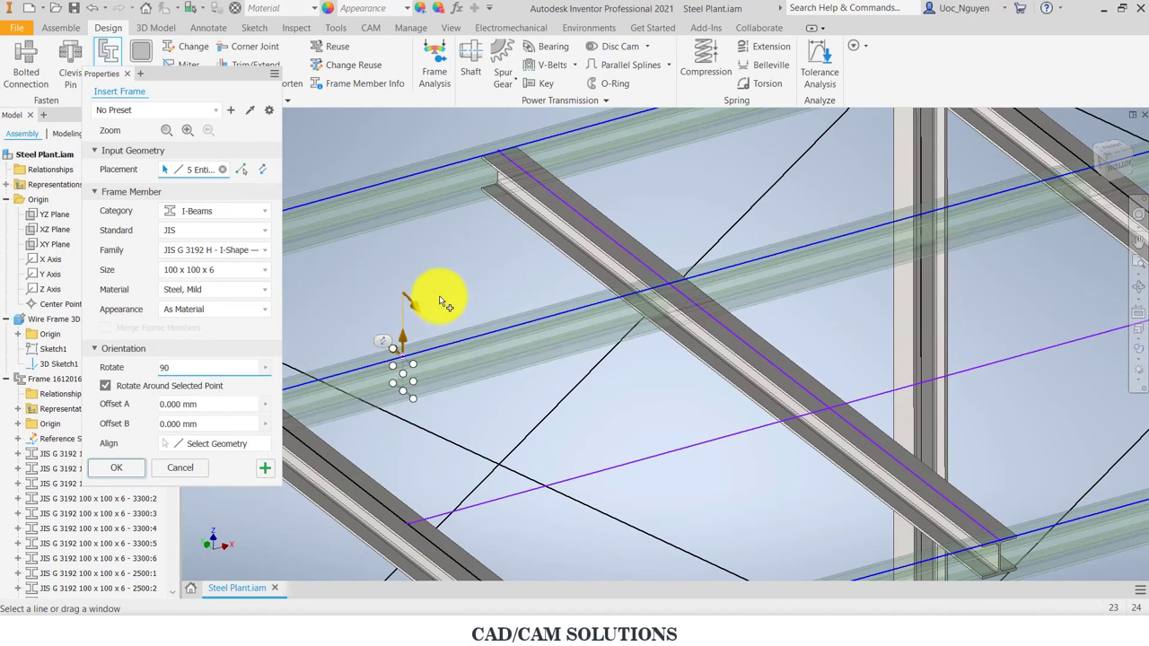
{"action": "scroll", "coordinate": [437, 296], "scroll_direction": "down", "scroll_amount": 3}
{"action": "left_click", "coordinate": [519, 408]}
{"action": "scroll", "coordinate": [519, 410], "scroll_direction": "down", "scroll_amount": 5}
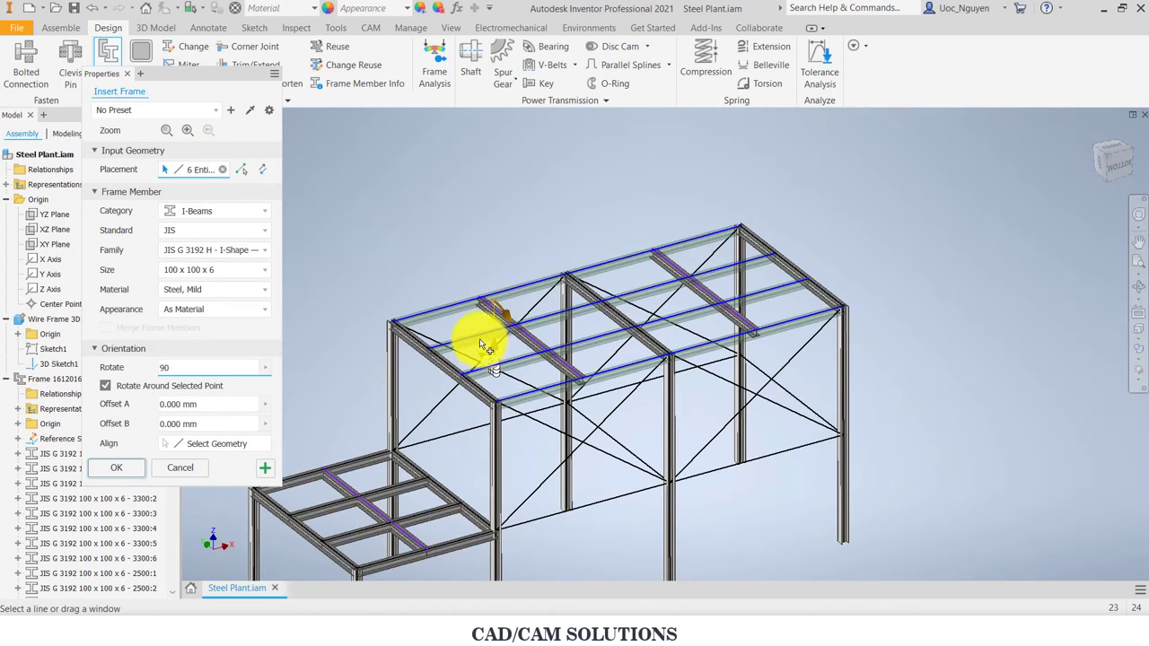
{"action": "left_click", "coordinate": [143, 474]}
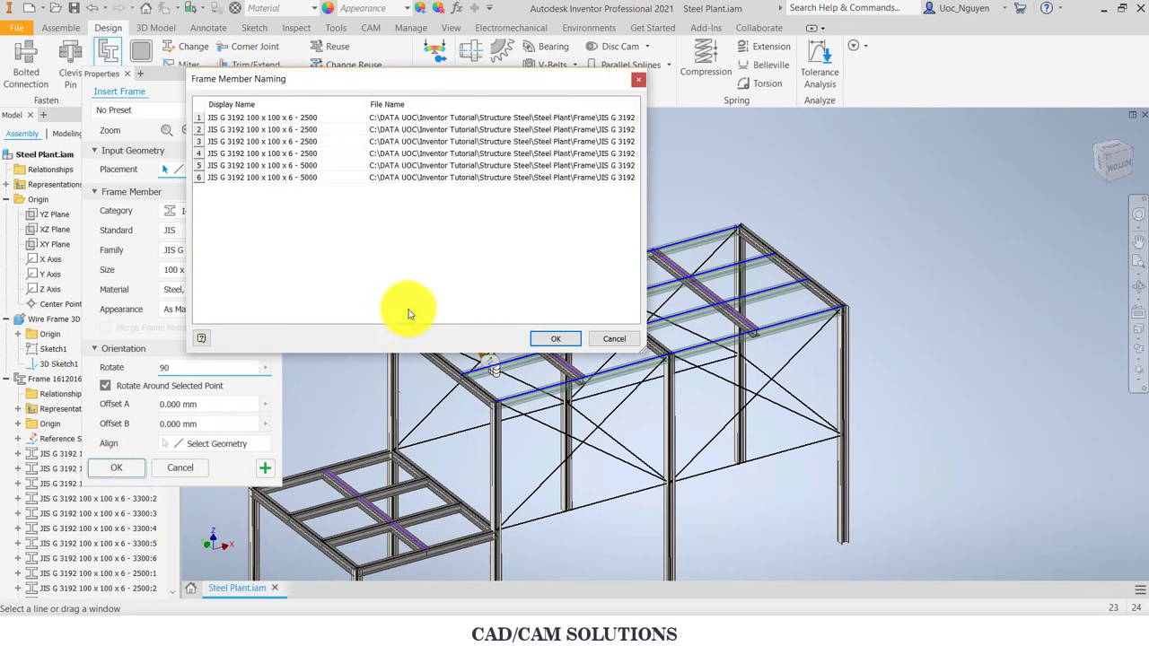
{"action": "left_click", "coordinate": [550, 339]}
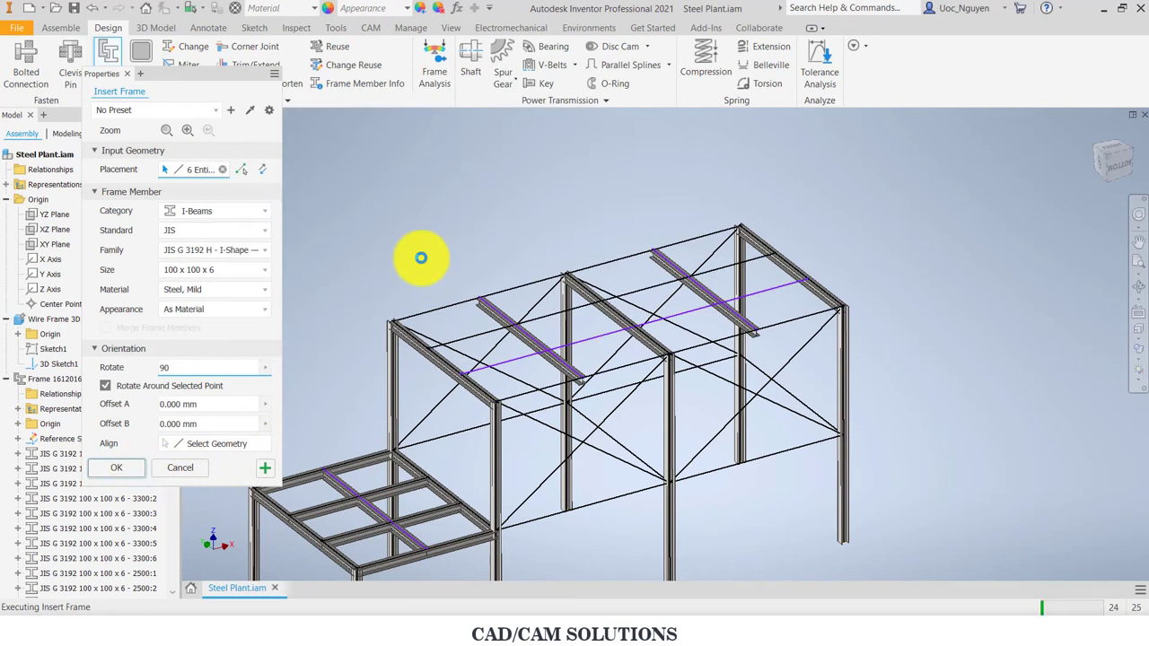
Step: Restart Insert Frame and pick four mid-height lines, including the one along the platform edge
{"action": "mouse_move", "coordinate": [416, 251]}
{"action": "middle_mouse_down"}
{"action": "mouse_move", "coordinate": [420, 206]}
{"action": "mouse_move", "coordinate": [648, 461]}
{"action": "middle_mouse_up"}
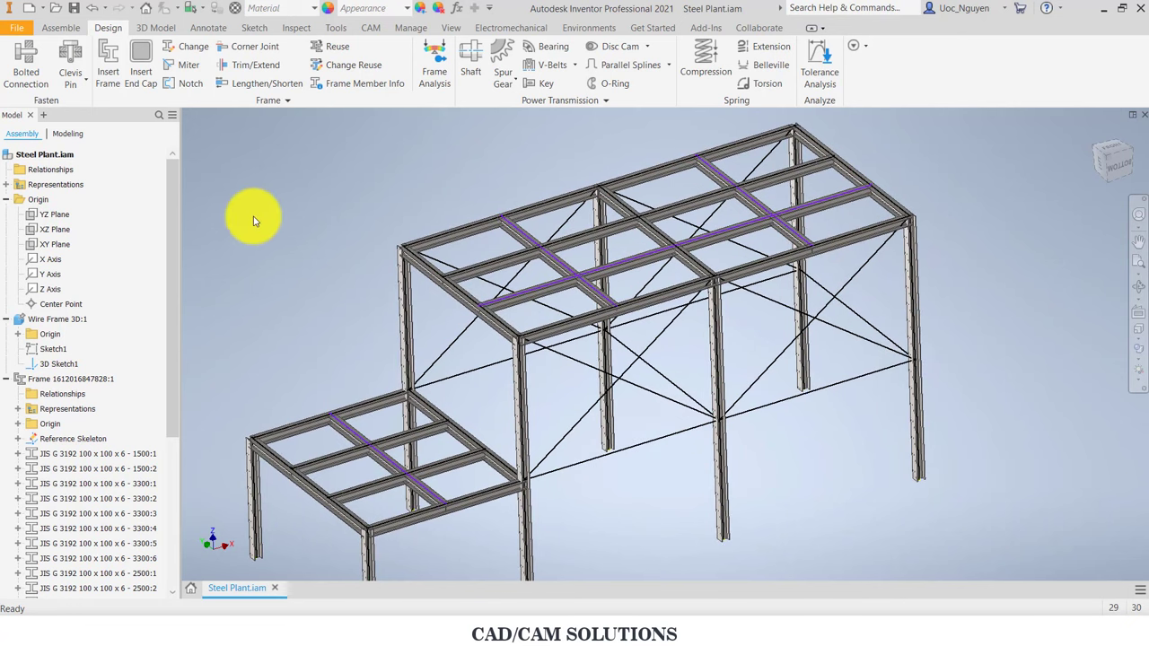
{"action": "left_click", "coordinate": [108, 61]}
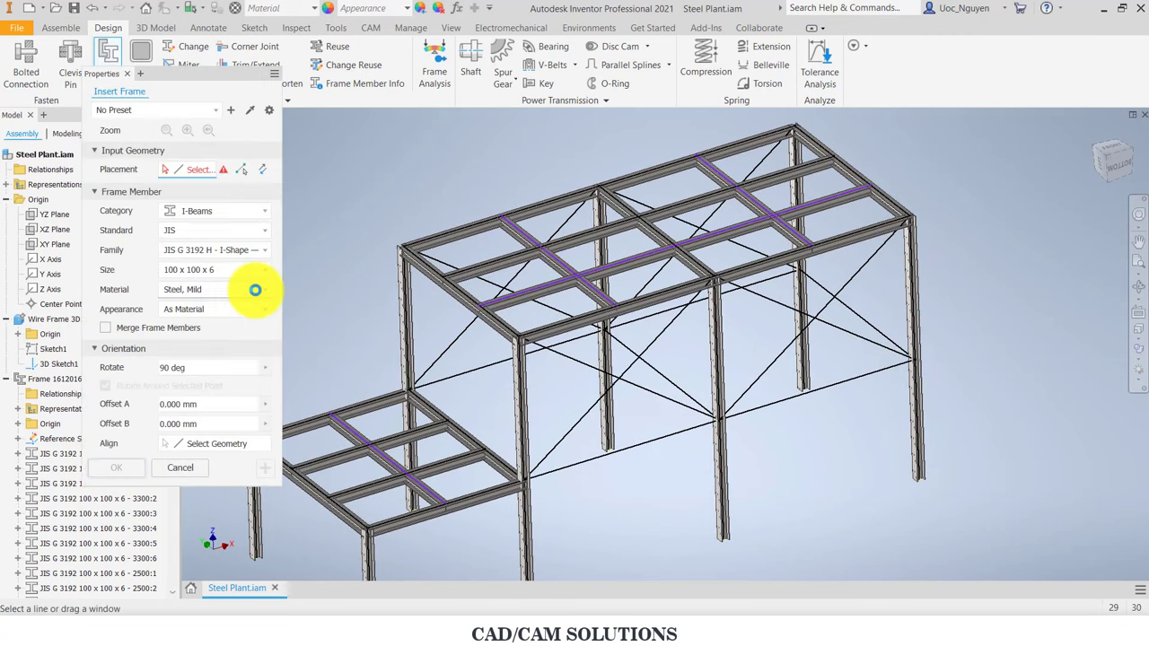
{"action": "left_click", "coordinate": [551, 478]}
{"action": "scroll", "coordinate": [744, 425], "scroll_direction": "down", "scroll_amount": 5}
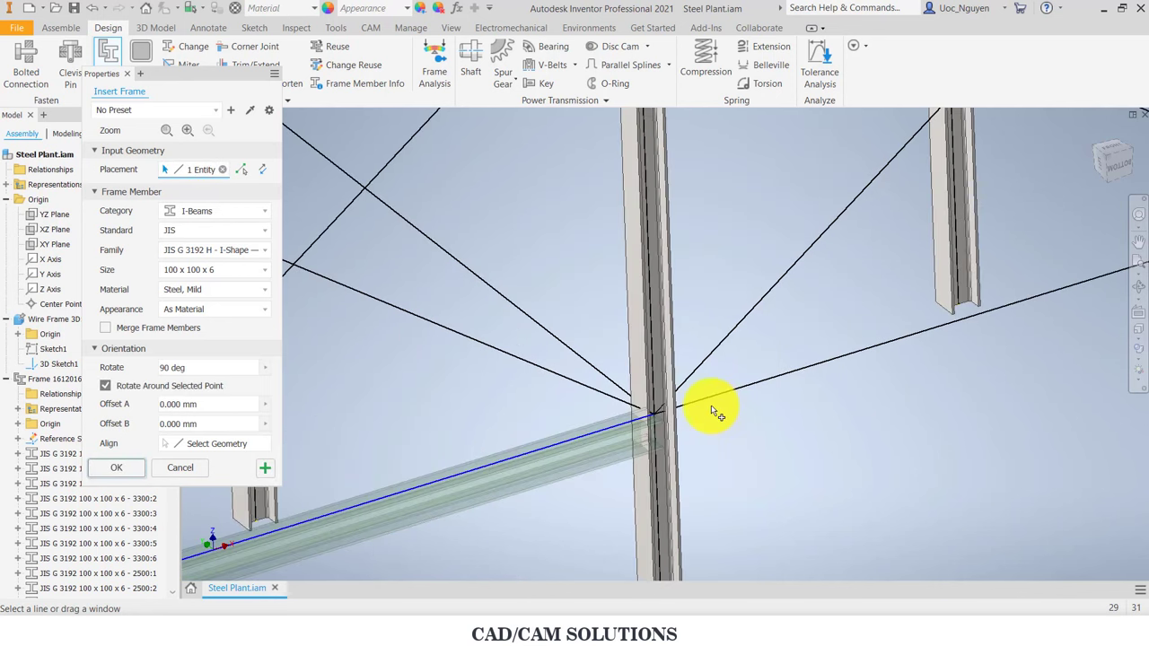
{"action": "left_click", "coordinate": [707, 409]}
{"action": "scroll", "coordinate": [707, 409], "scroll_direction": "up", "scroll_amount": 5}
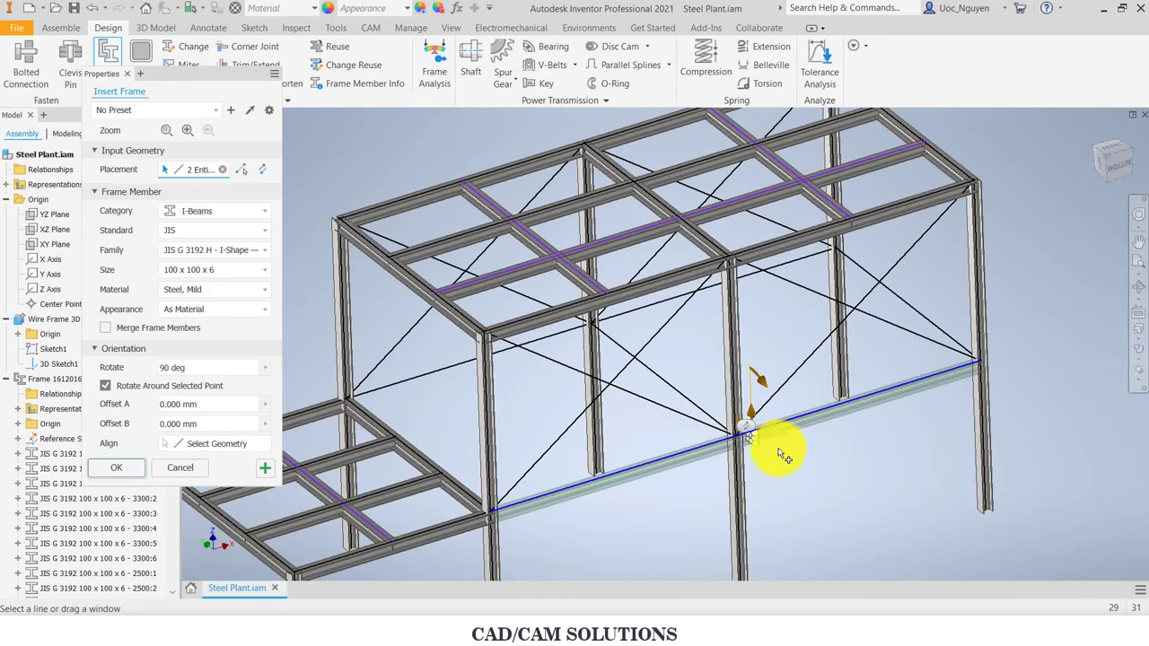
{"action": "left_click", "coordinate": [393, 382]}
{"action": "left_click", "coordinate": [628, 323]}
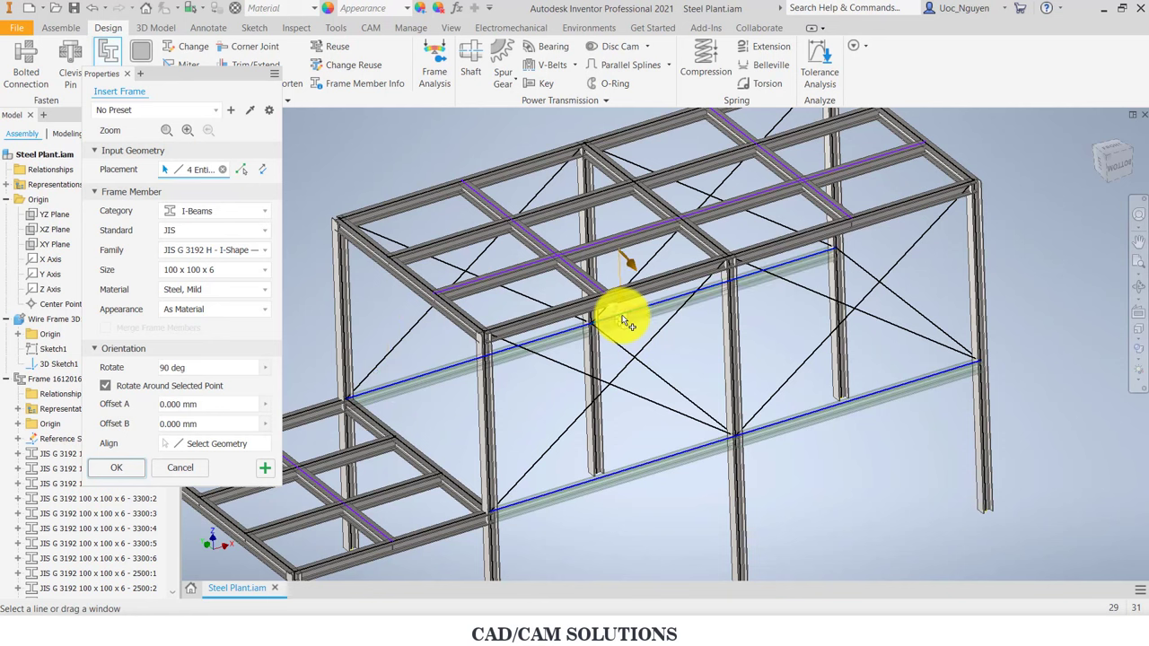
Step: Add the right-end line and the bay diagonal, then insert the six beams with default names
{"action": "left_click", "coordinate": [954, 344]}
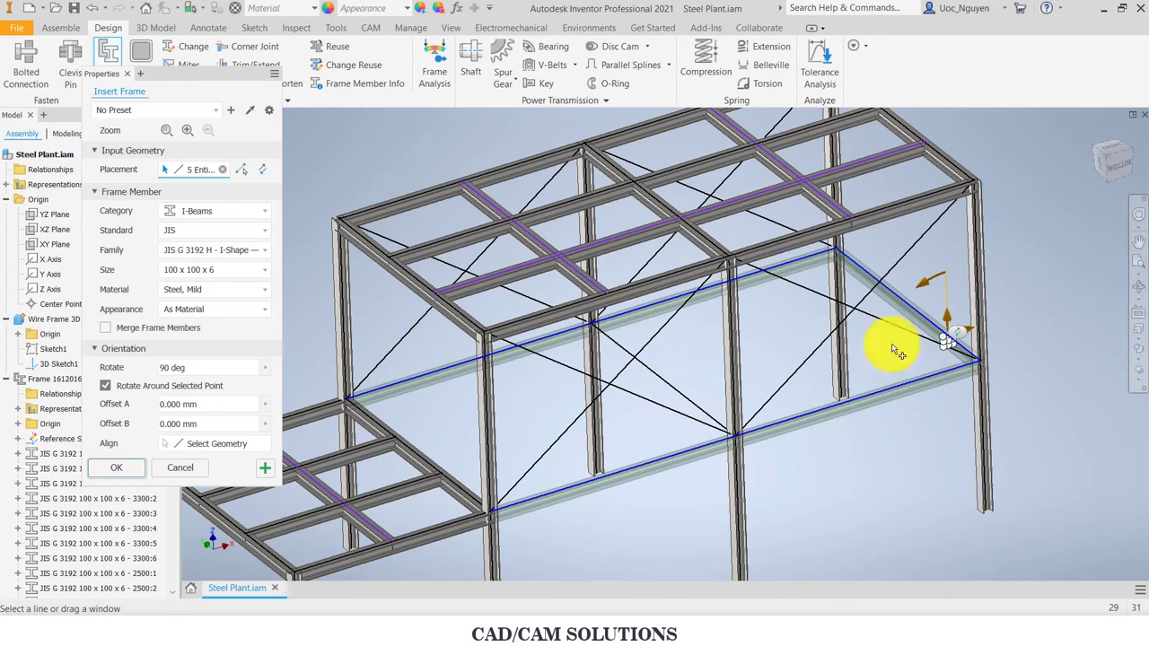
{"action": "mouse_move", "coordinate": [608, 385]}
{"action": "middle_mouse_down", "text": "shift"}
{"action": "mouse_move", "coordinate": [871, 308]}
{"action": "mouse_move", "coordinate": [757, 399]}
{"action": "mouse_move", "coordinate": [695, 414]}
{"action": "middle_mouse_up", "text": "shift"}
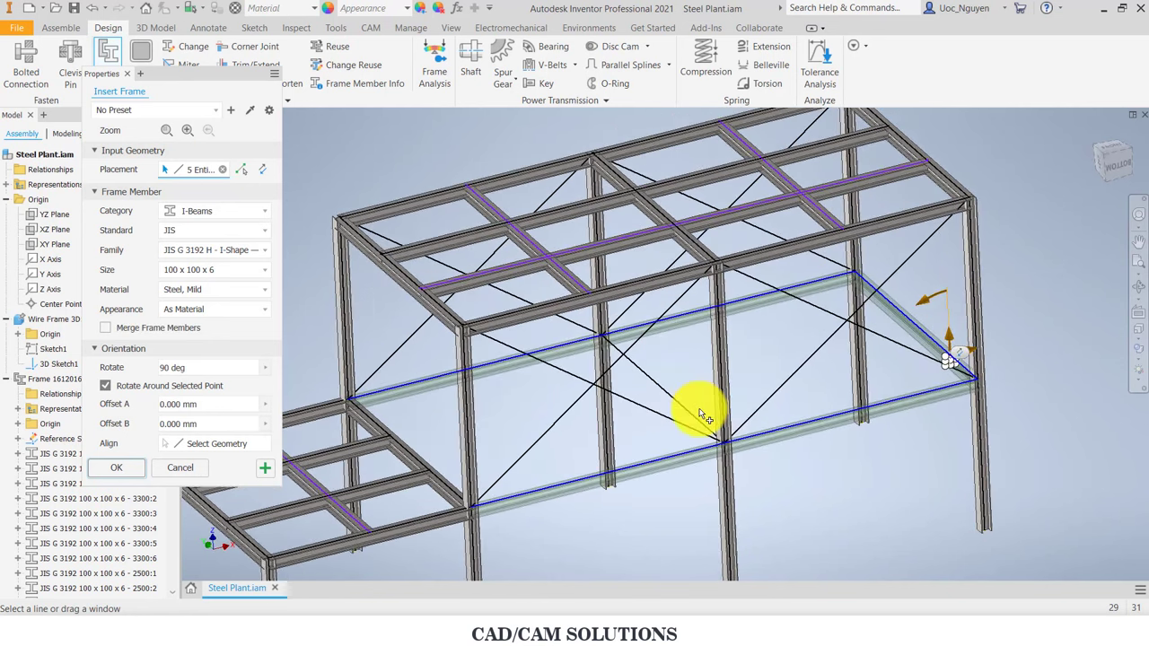
{"action": "left_click", "coordinate": [694, 413]}
{"action": "middle_click_drag", "start_coordinate": [688, 365], "coordinate": [693, 368], "text": "shift"}
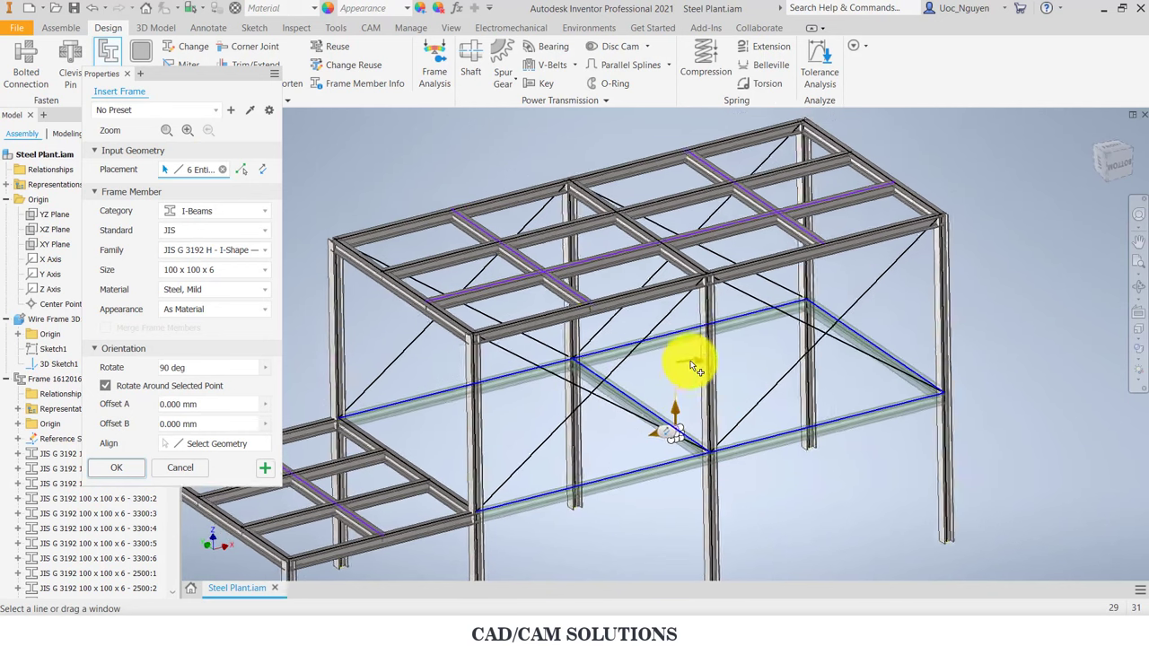
{"action": "left_click", "coordinate": [146, 467]}
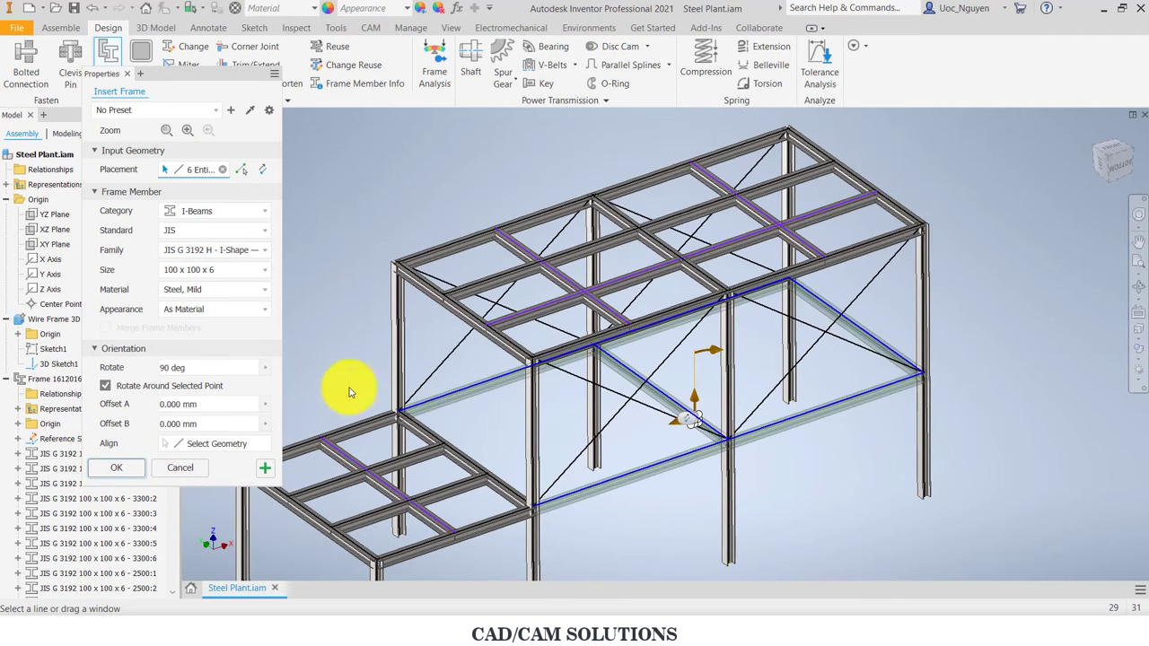
{"action": "left_click", "coordinate": [544, 334]}
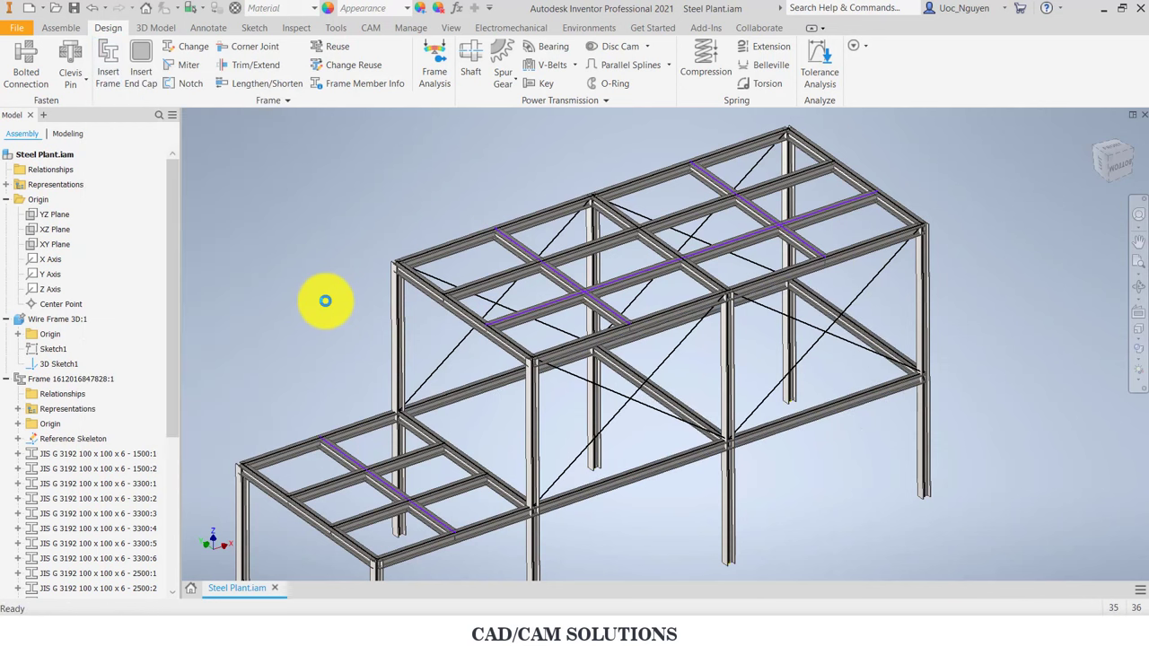
Step: Fit the frame in view and turn off 3D Sketch1's visibility, leaving only the I-beams
{"action": "key", "text": "Home"}
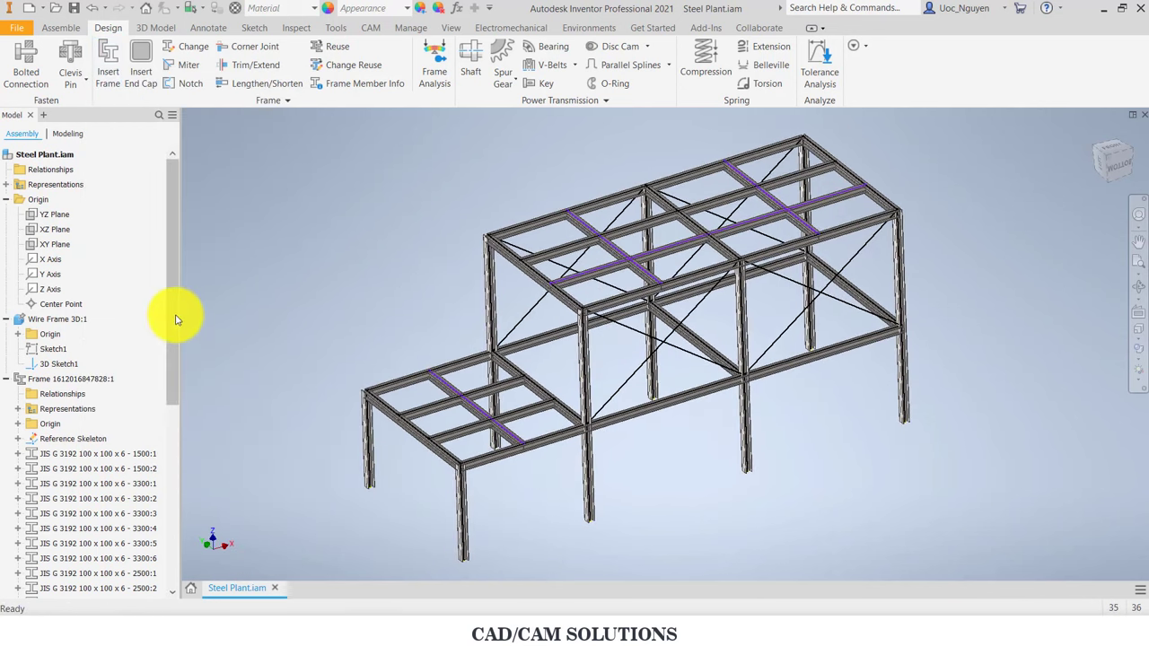
{"action": "left_click_drag", "start_coordinate": [178, 339], "coordinate": [179, 513]}
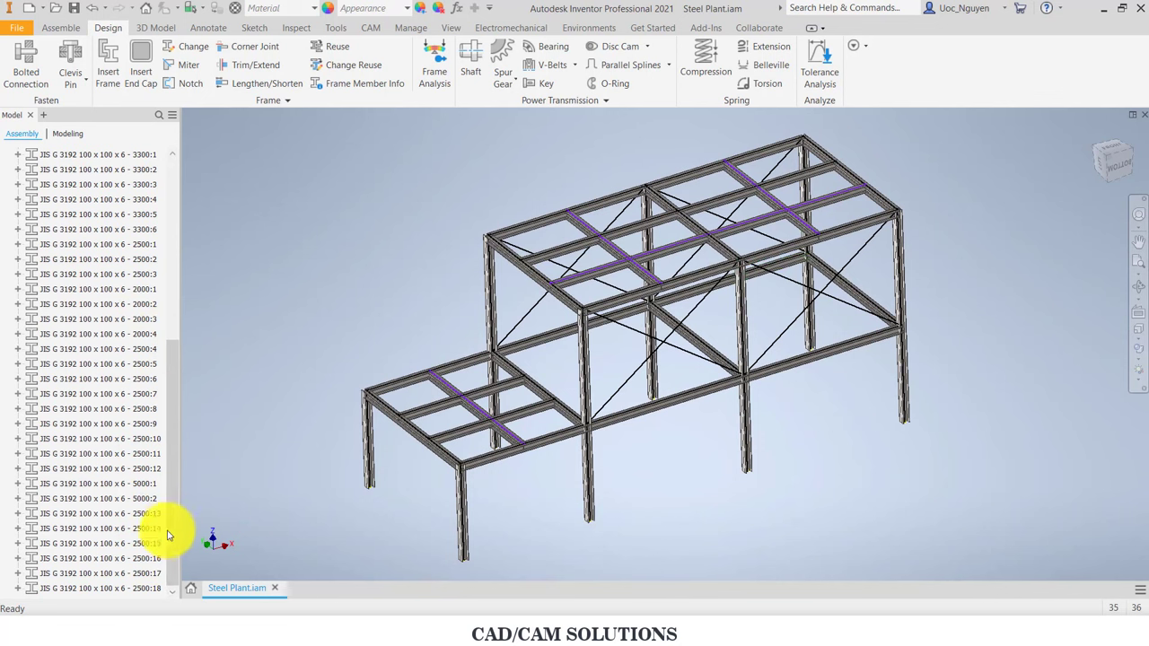
{"action": "mouse_move", "coordinate": [167, 530]}
{"action": "left_mouse_down"}
{"action": "mouse_move", "coordinate": [174, 454]}
{"action": "mouse_move", "coordinate": [170, 526]}
{"action": "left_mouse_up"}
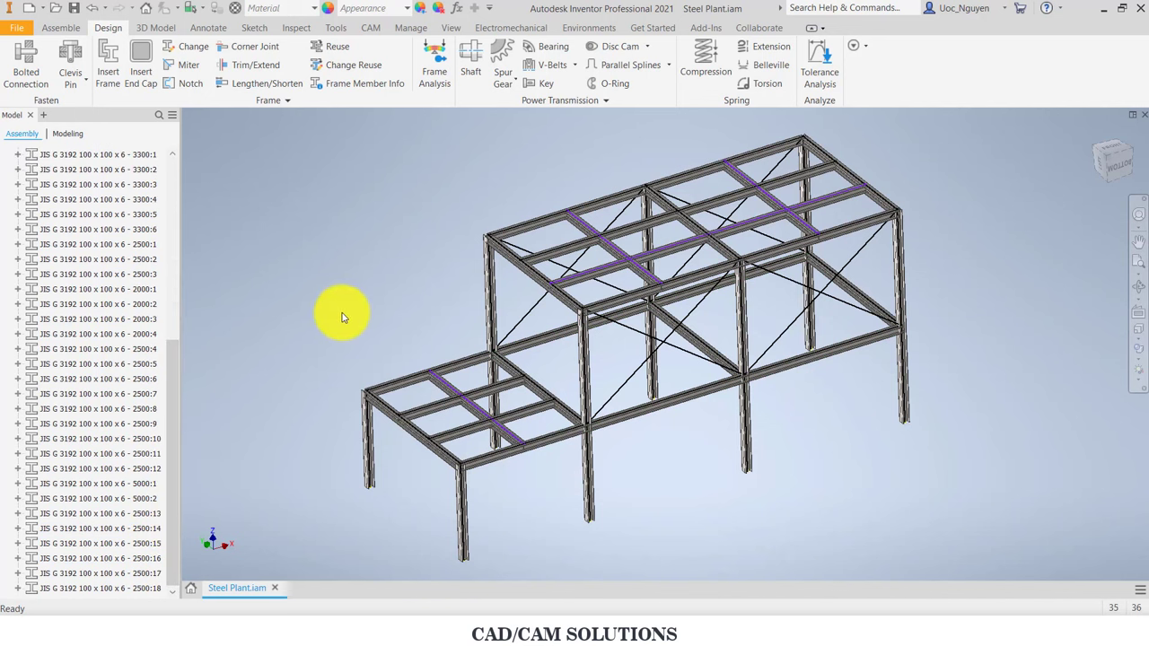
{"action": "scroll", "coordinate": [356, 303], "scroll_direction": "down", "scroll_amount": 2}
{"action": "scroll", "coordinate": [102, 368], "scroll_direction": "up", "scroll_amount": 6}
{"action": "scroll", "coordinate": [77, 359], "scroll_direction": "up", "scroll_amount": 1}
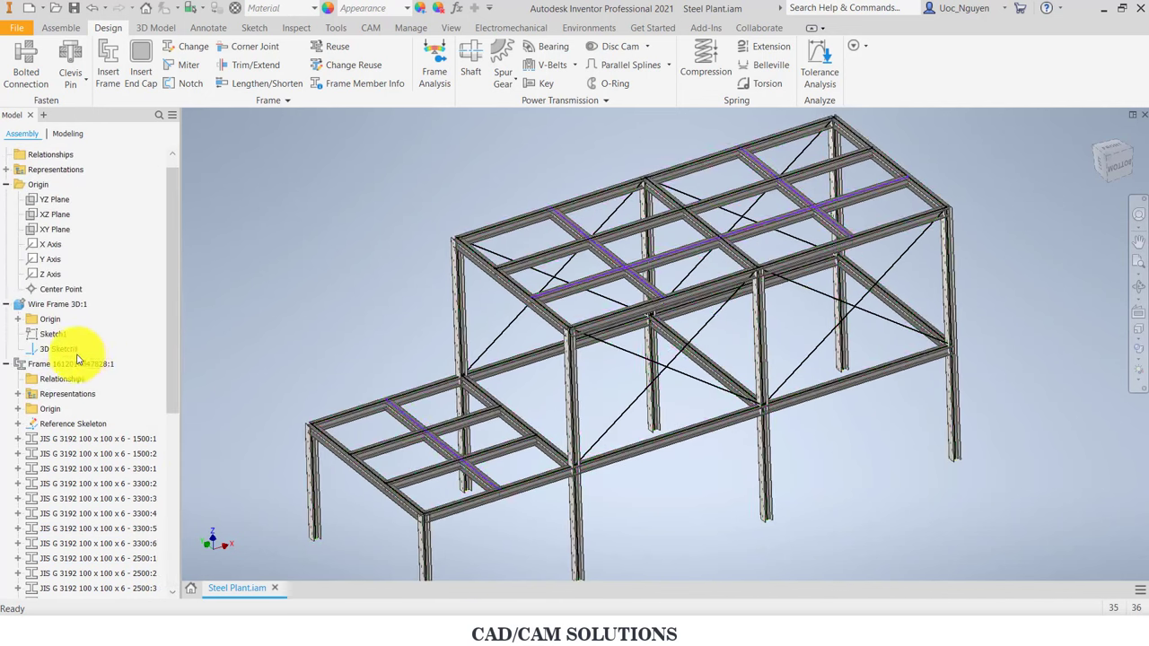
{"action": "right_click", "coordinate": [63, 351]}
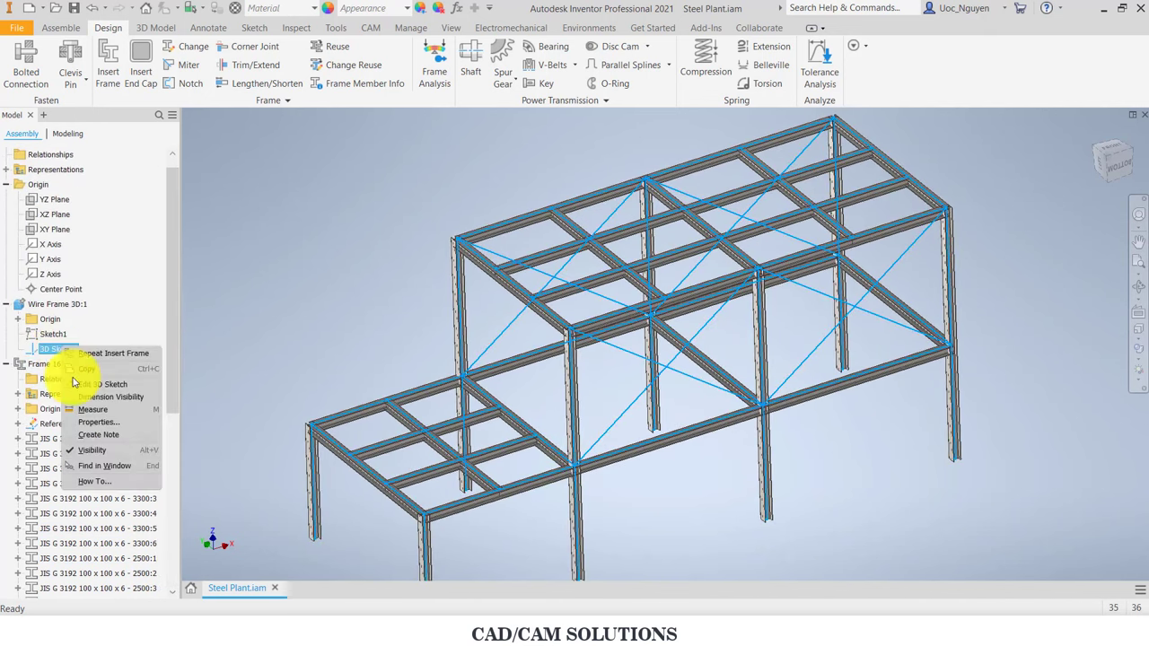
{"action": "left_click", "coordinate": [90, 454]}
{"action": "scroll", "coordinate": [375, 301], "scroll_direction": "down", "scroll_amount": 4}
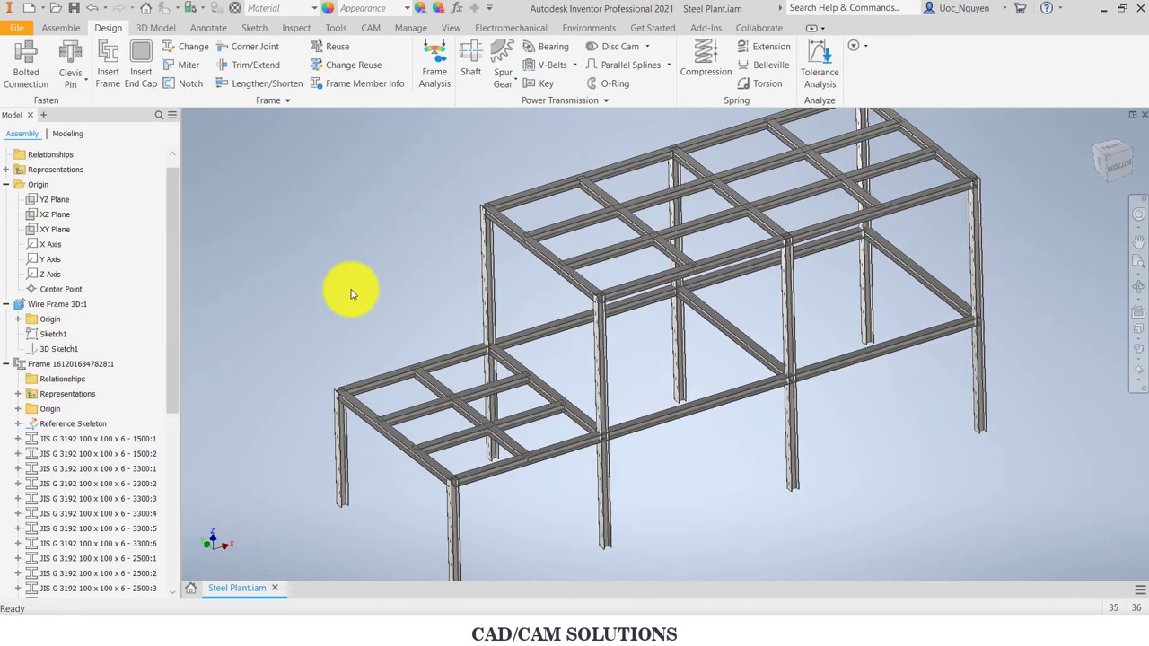
{"action": "scroll", "coordinate": [354, 305], "scroll_direction": "down", "scroll_amount": 2}
{"action": "scroll", "coordinate": [351, 359], "scroll_direction": "down", "scroll_amount": 3}
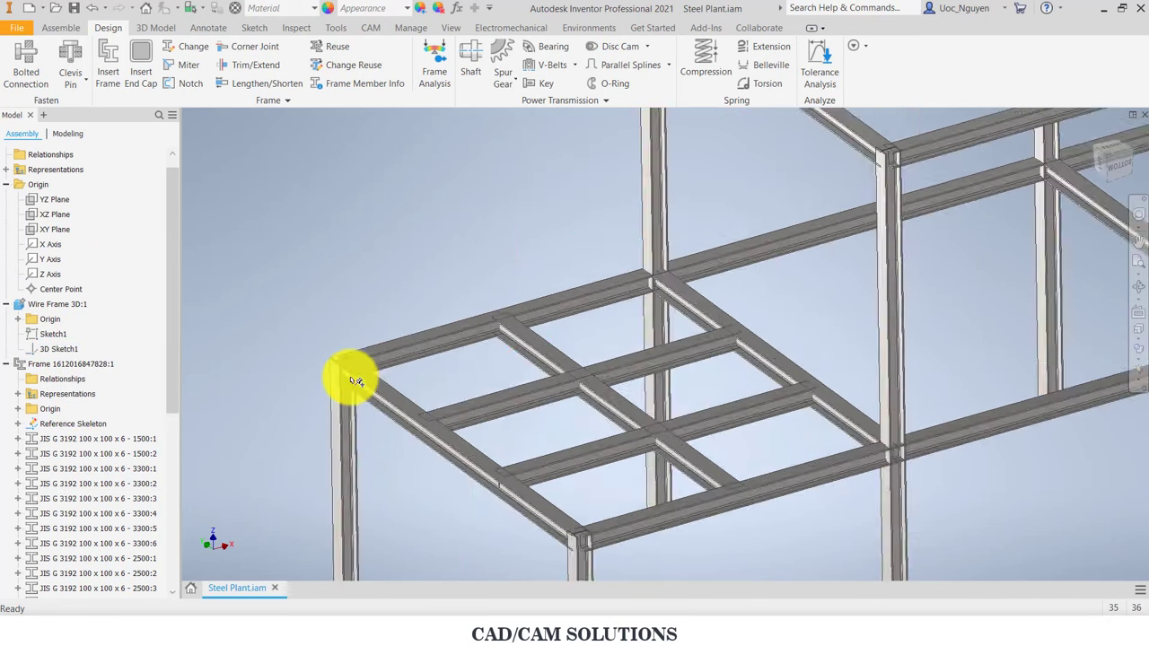
{"action": "scroll", "coordinate": [351, 374], "scroll_direction": "down", "scroll_amount": 2}
{"action": "scroll", "coordinate": [365, 263], "scroll_direction": "up", "scroll_amount": 4}
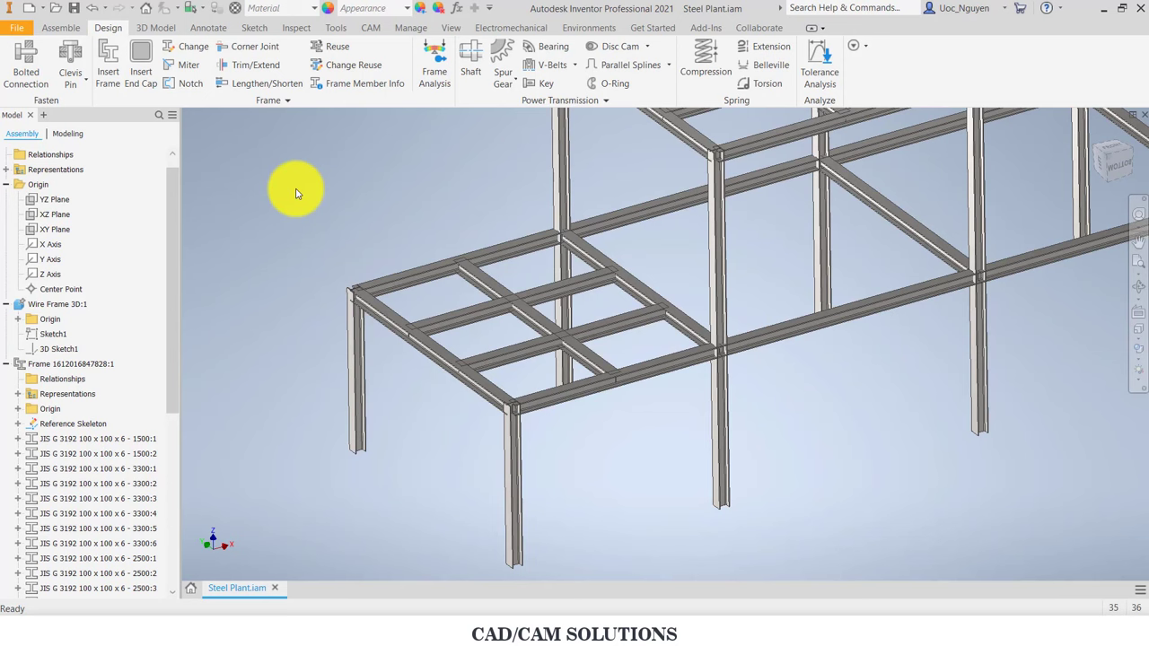
Step: Start Notch and select three lower-platform beams to be cut
{"action": "left_click", "coordinate": [184, 83]}
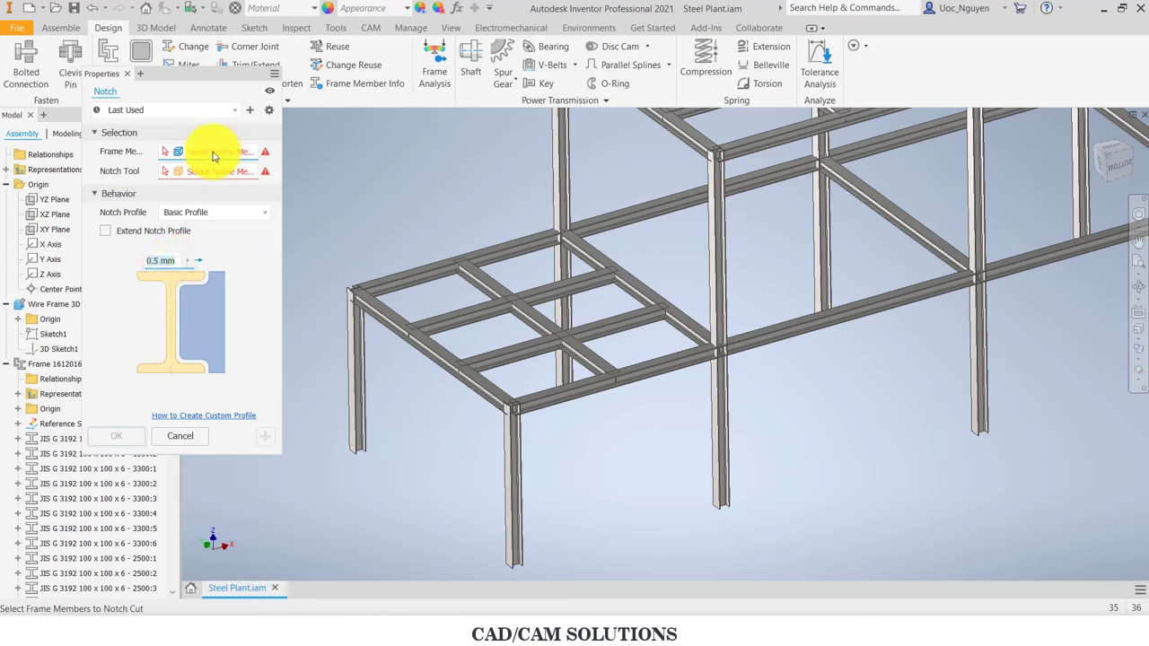
{"action": "left_click", "coordinate": [377, 322]}
{"action": "scroll", "coordinate": [432, 268], "scroll_direction": "down", "scroll_amount": 3}
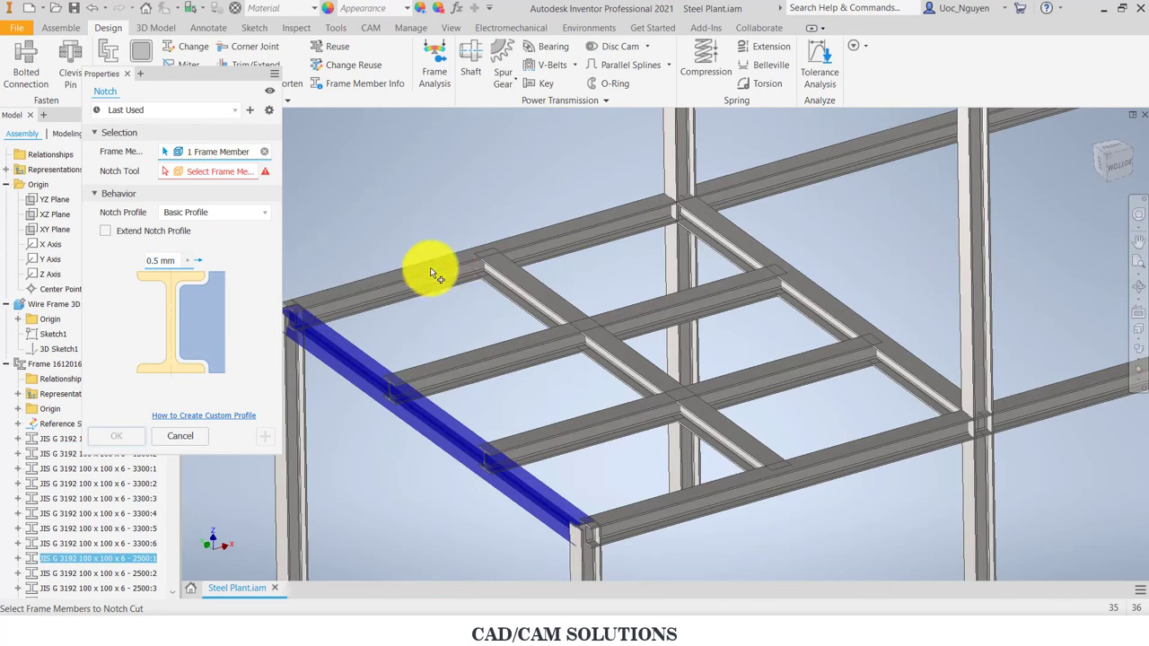
{"action": "left_click", "coordinate": [492, 282]}
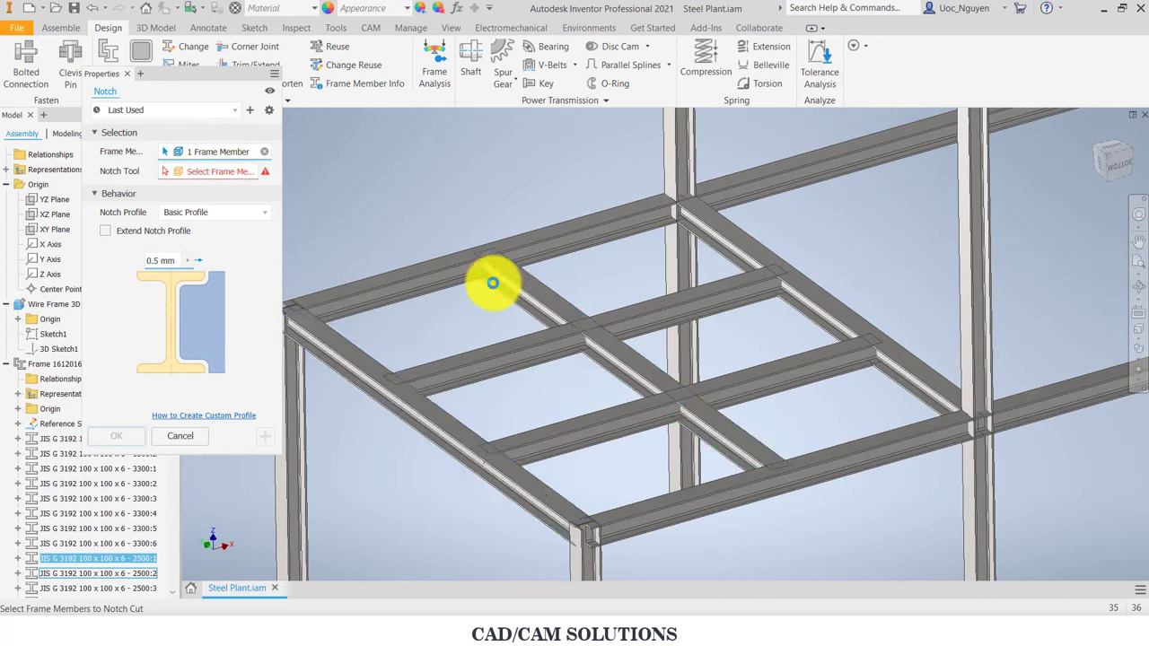
{"action": "left_click", "coordinate": [733, 254]}
{"action": "scroll", "coordinate": [463, 184], "scroll_direction": "up", "scroll_amount": 3}
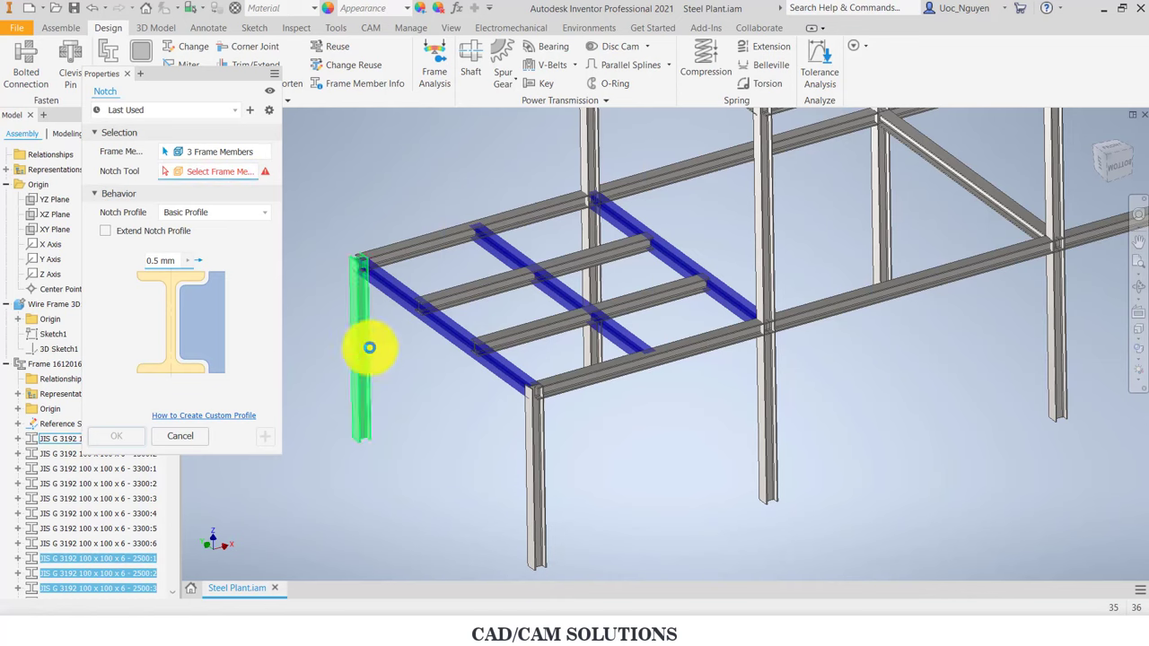
Step: Pick three platform columns as the notching tools
{"action": "left_click", "coordinate": [366, 345]}
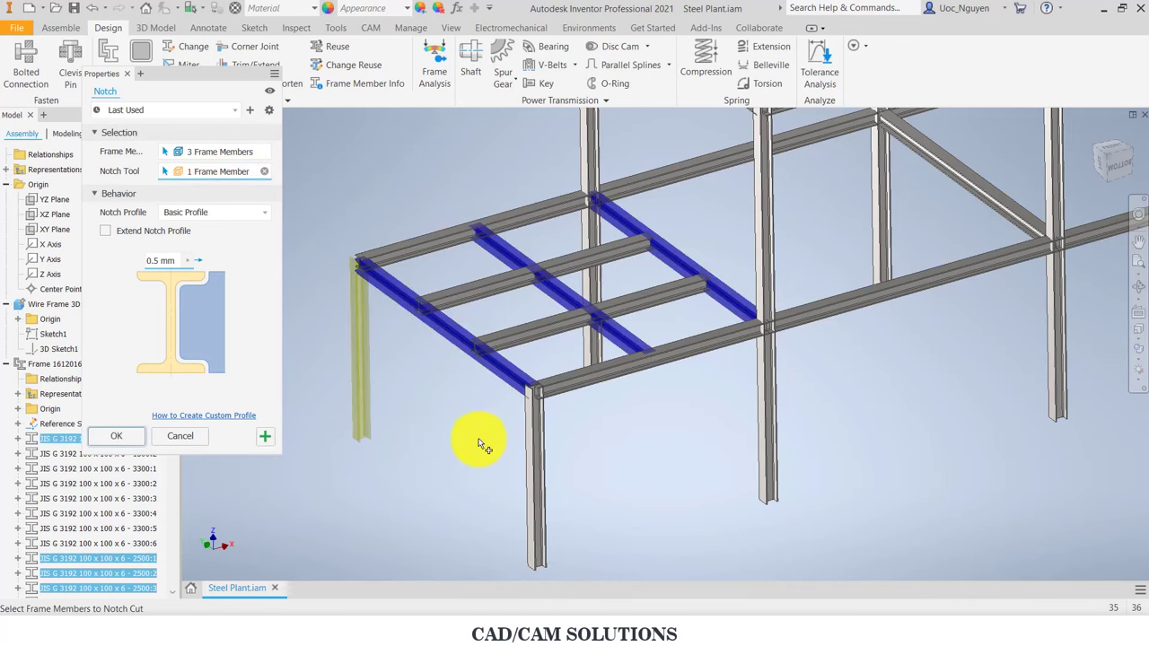
{"action": "left_click", "coordinate": [532, 447]}
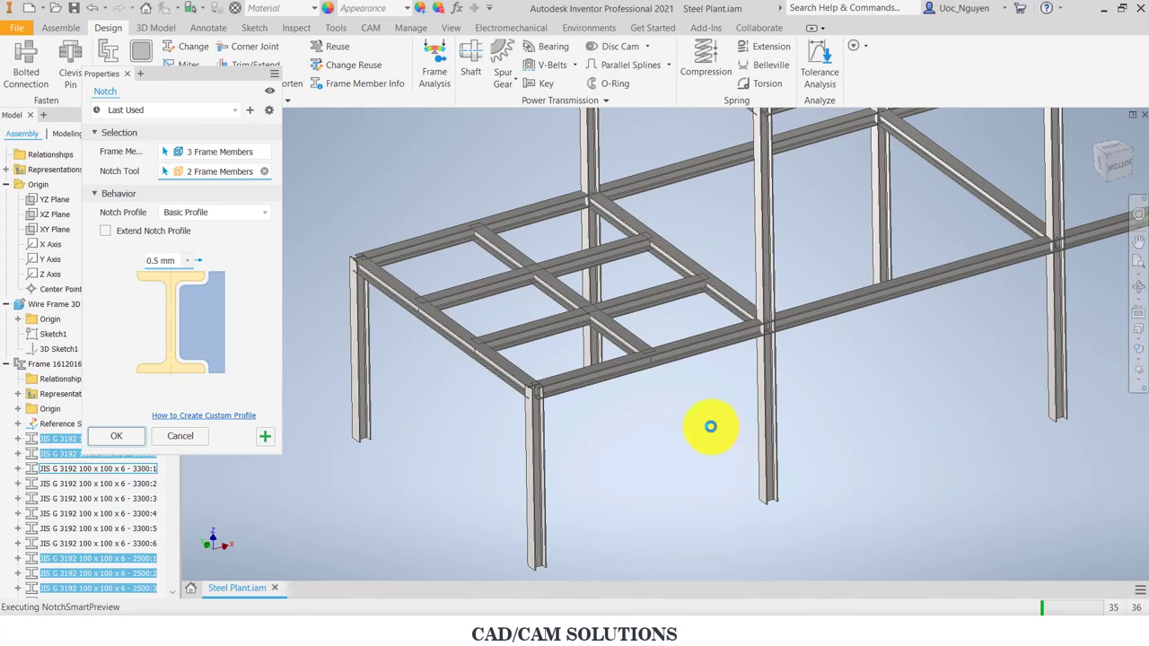
{"action": "left_click", "coordinate": [595, 160]}
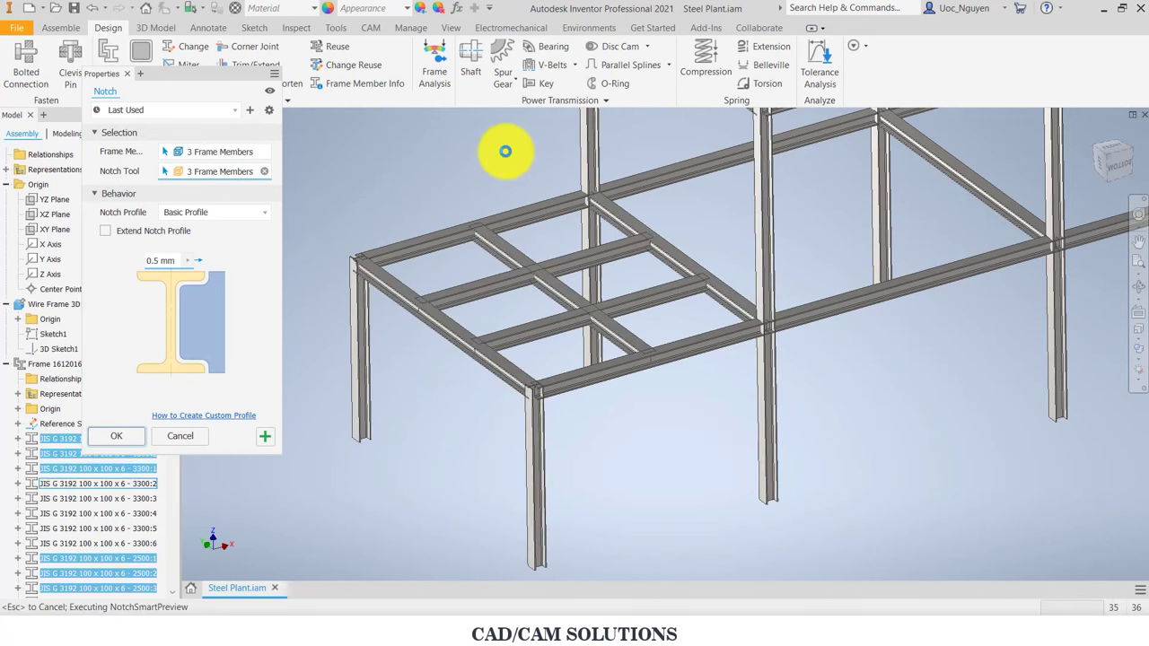
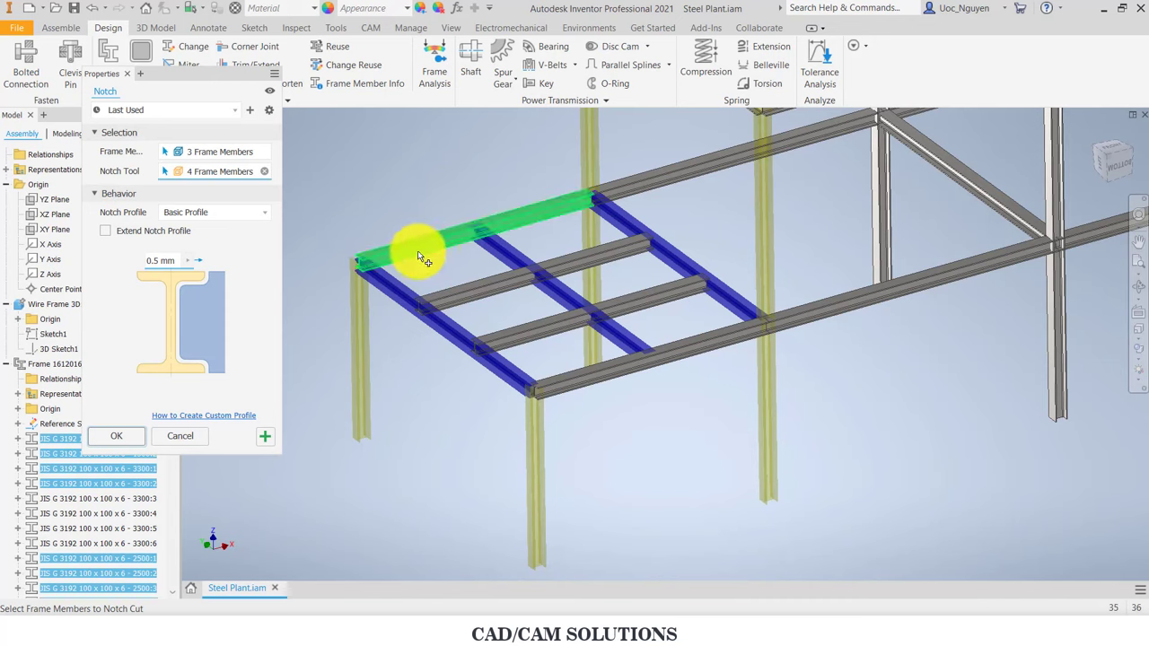
Step: Apply the pending notch, then notch the lower bay's three inner cross beams against its four perimeter beams
{"action": "left_click", "coordinate": [265, 437]}
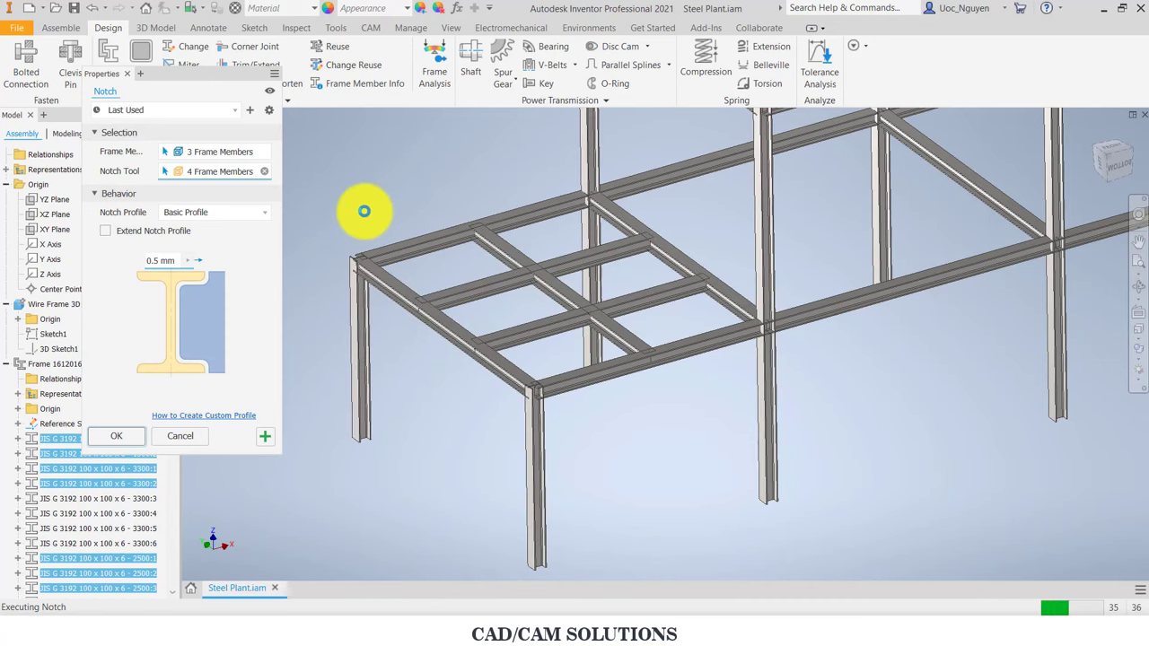
{"action": "left_click", "coordinate": [488, 266]}
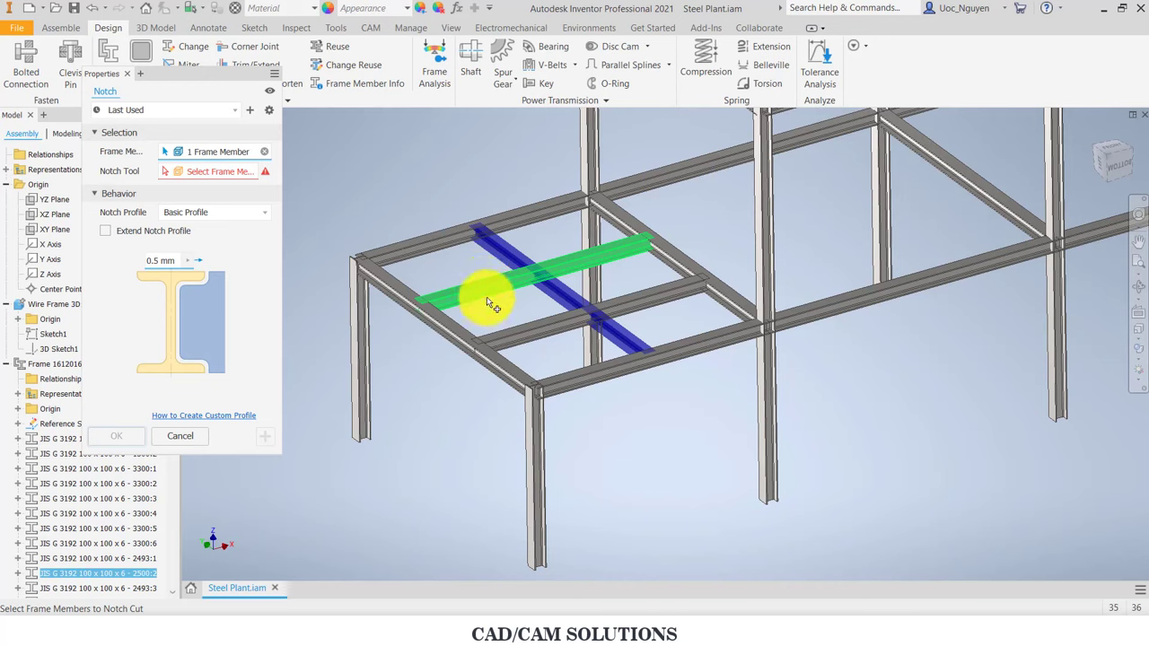
{"action": "left_click", "coordinate": [486, 293]}
{"action": "left_click", "coordinate": [516, 335]}
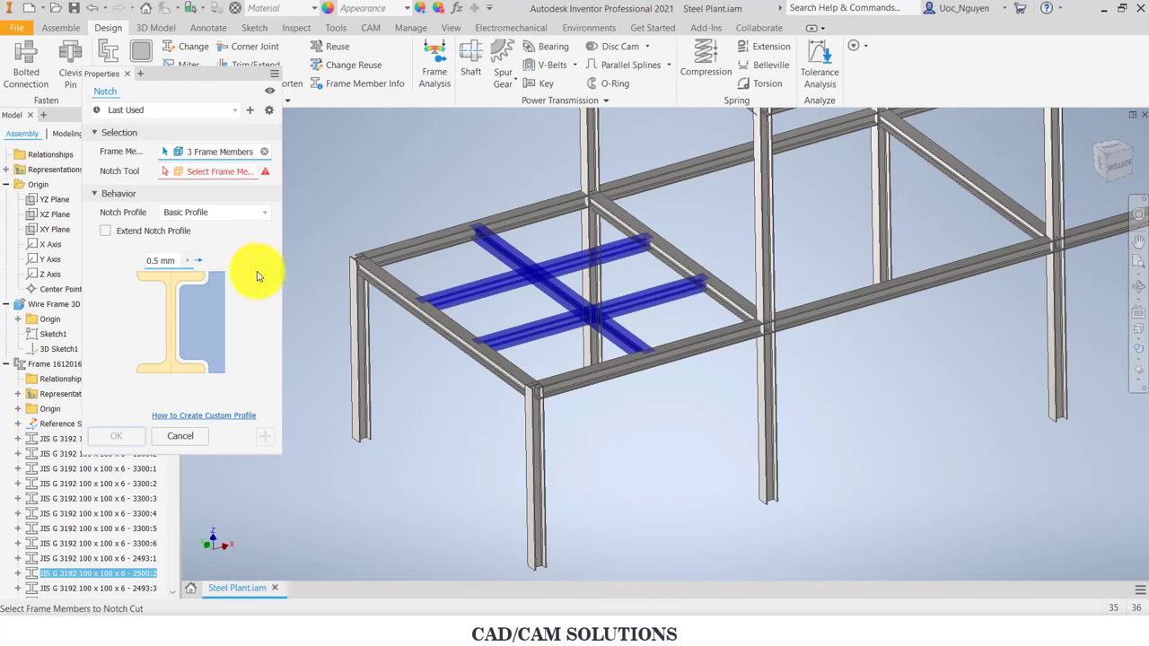
{"action": "left_click", "coordinate": [209, 172]}
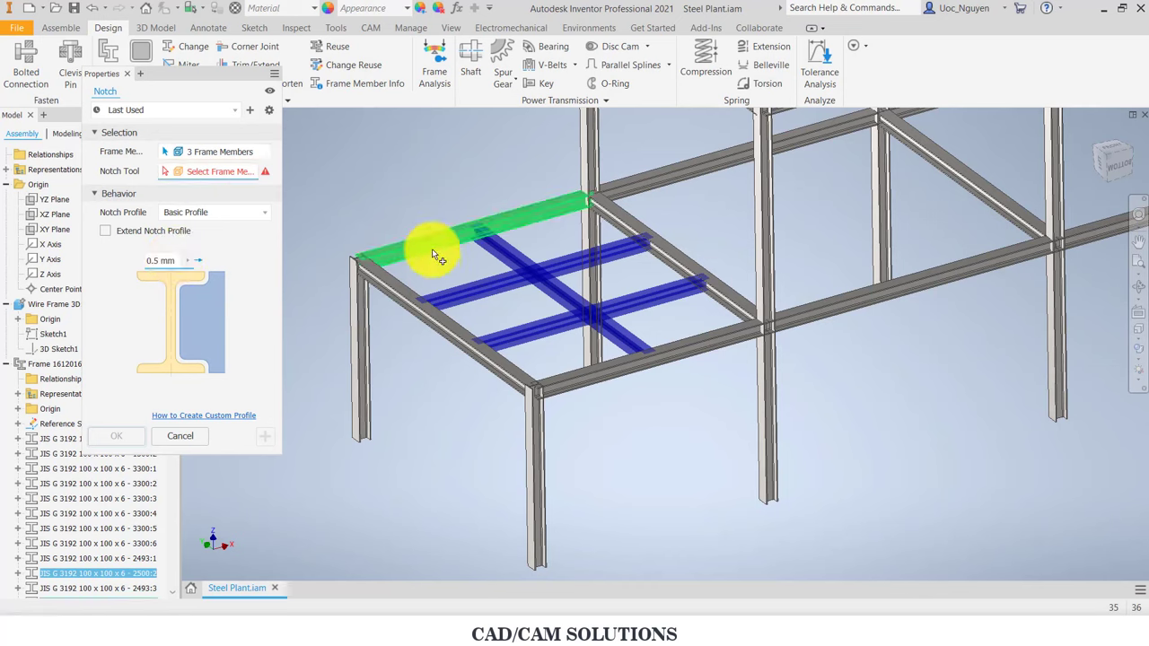
{"action": "left_click", "coordinate": [434, 238]}
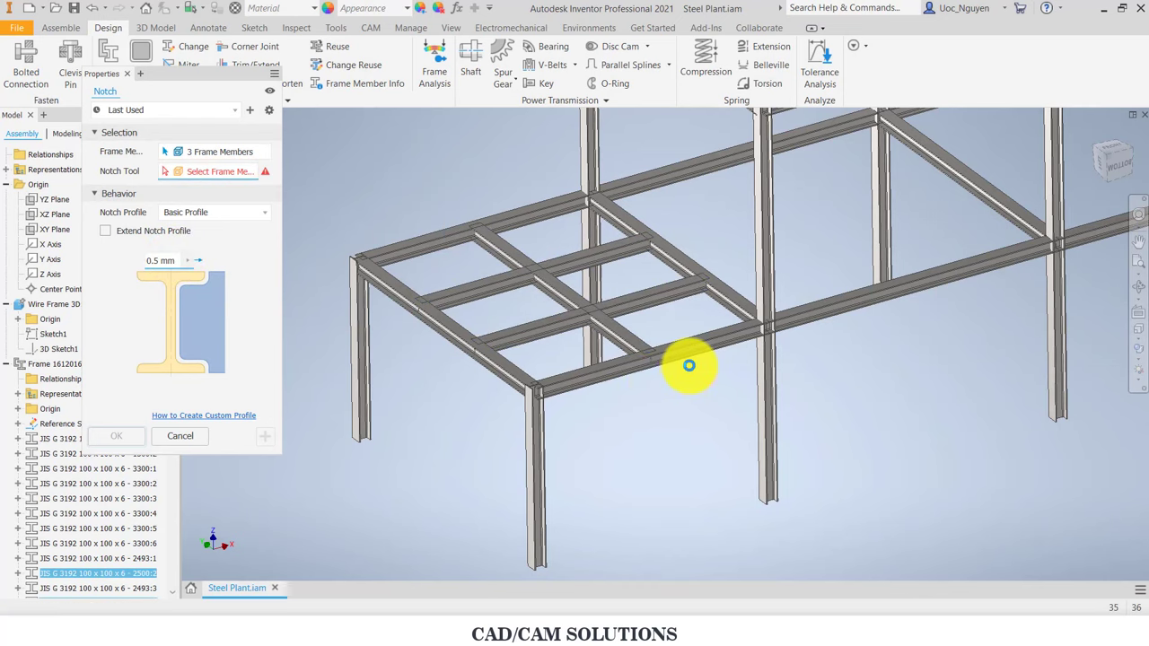
{"action": "left_click", "coordinate": [691, 410]}
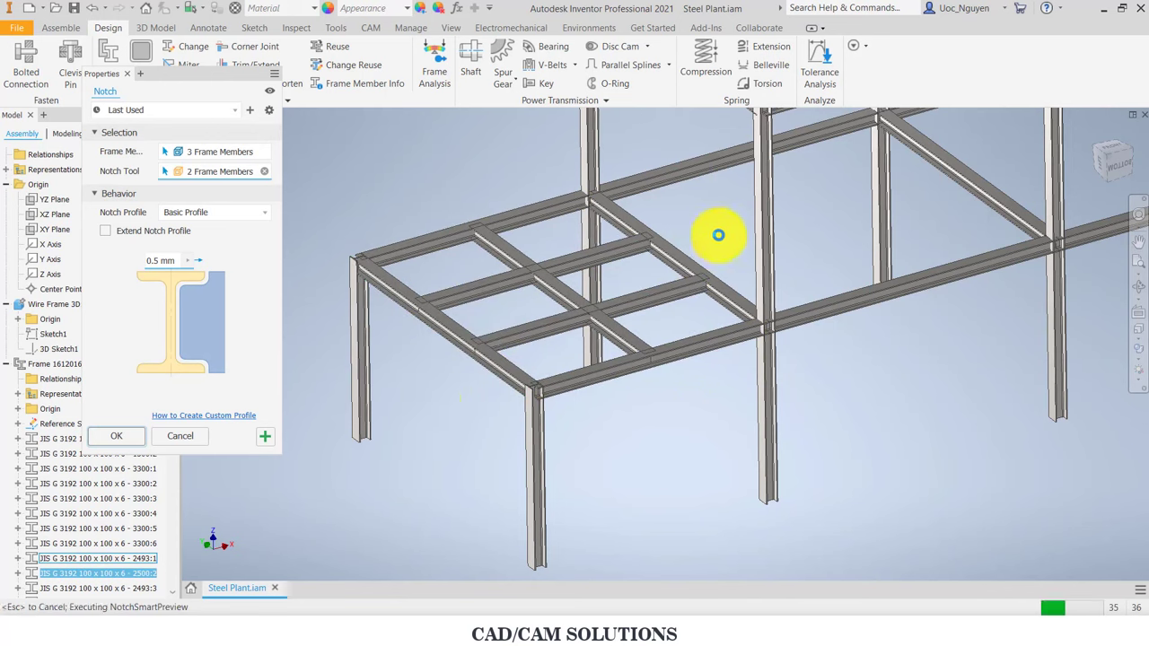
{"action": "left_click", "coordinate": [682, 260]}
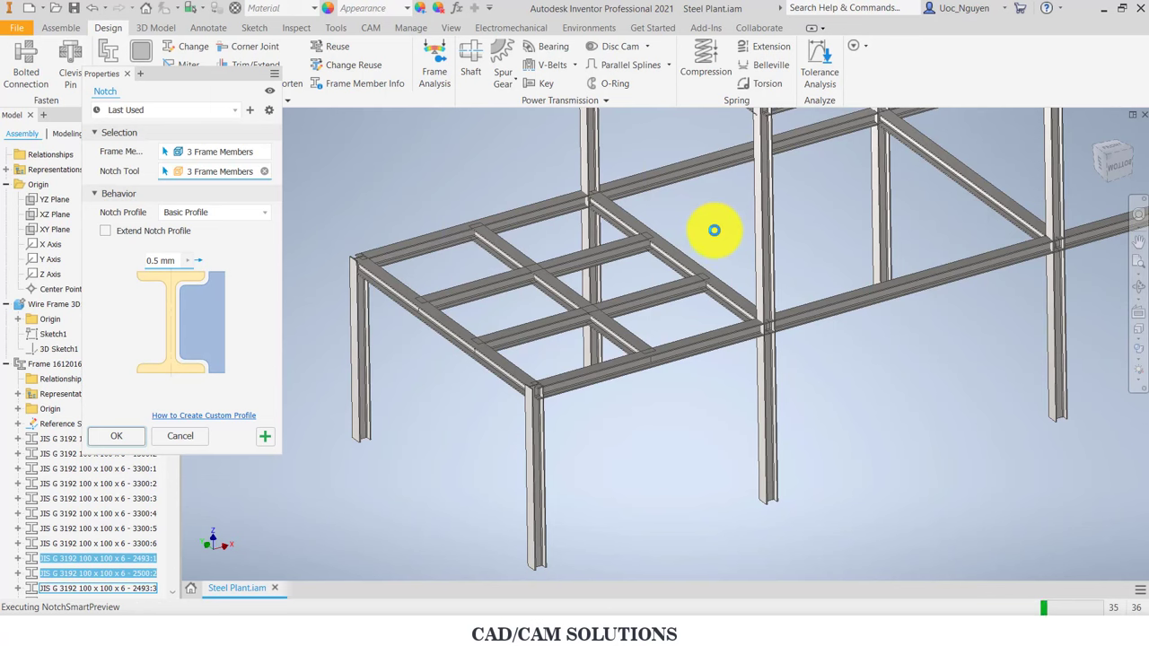
{"action": "left_click", "coordinate": [599, 266]}
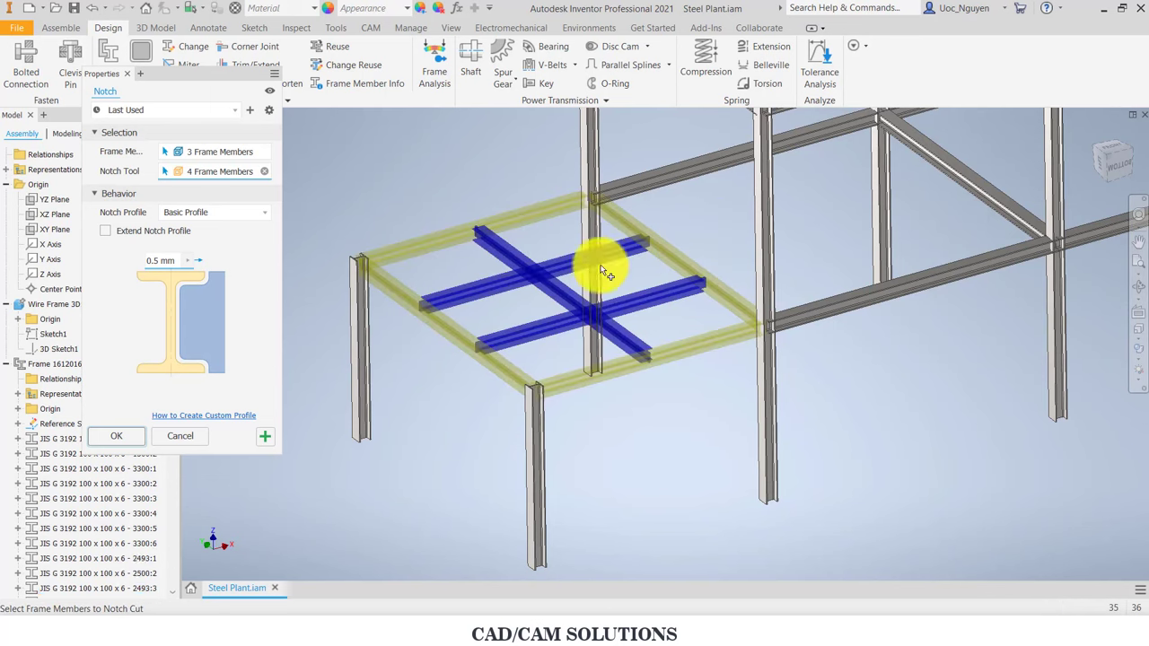
{"action": "left_click", "coordinate": [266, 436]}
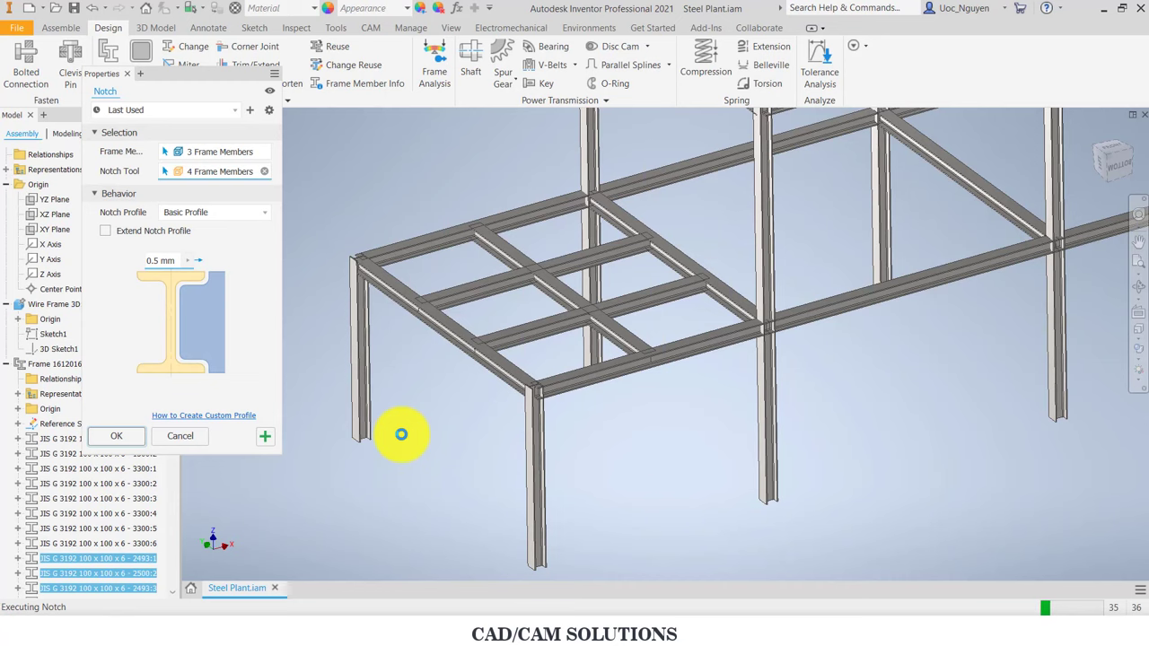
Step: Notch the short lower-platform infill beam against the two beams it meets
{"action": "left_click", "coordinate": [516, 252]}
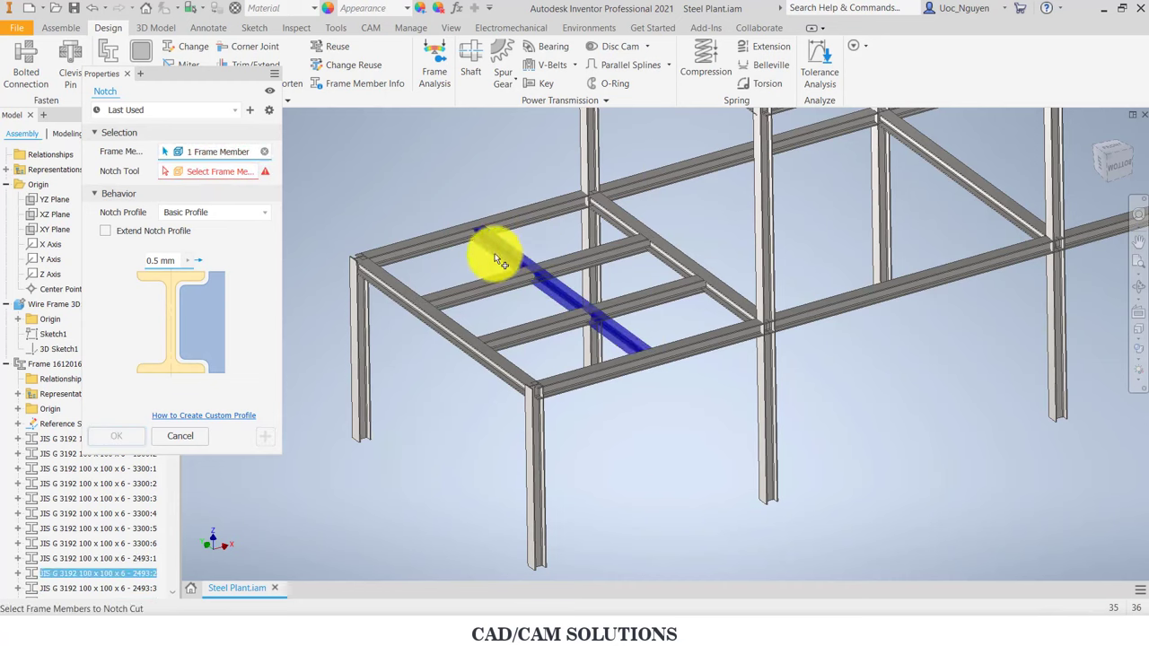
{"action": "left_click", "coordinate": [492, 280]}
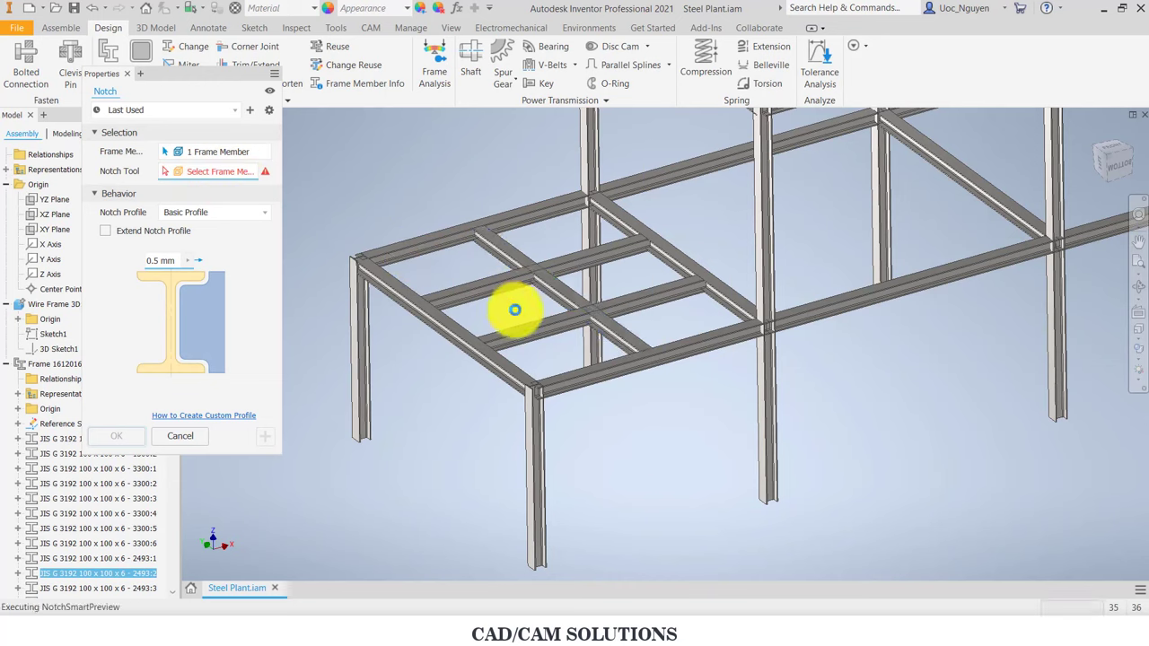
{"action": "left_click", "coordinate": [528, 334]}
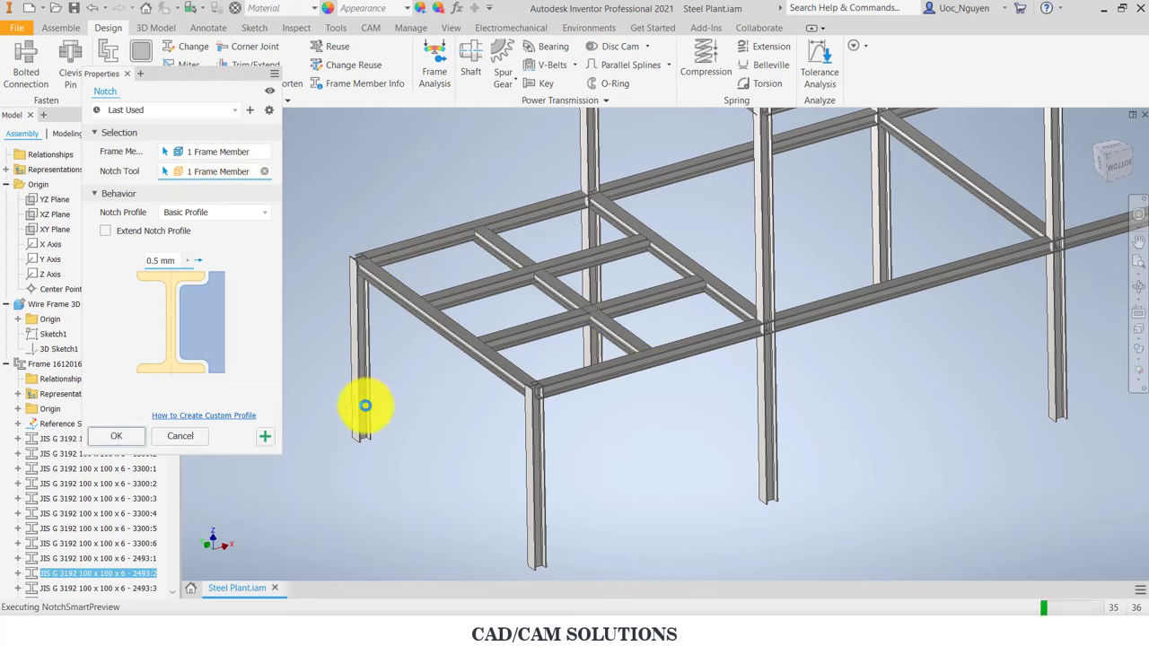
{"action": "left_click", "coordinate": [266, 438]}
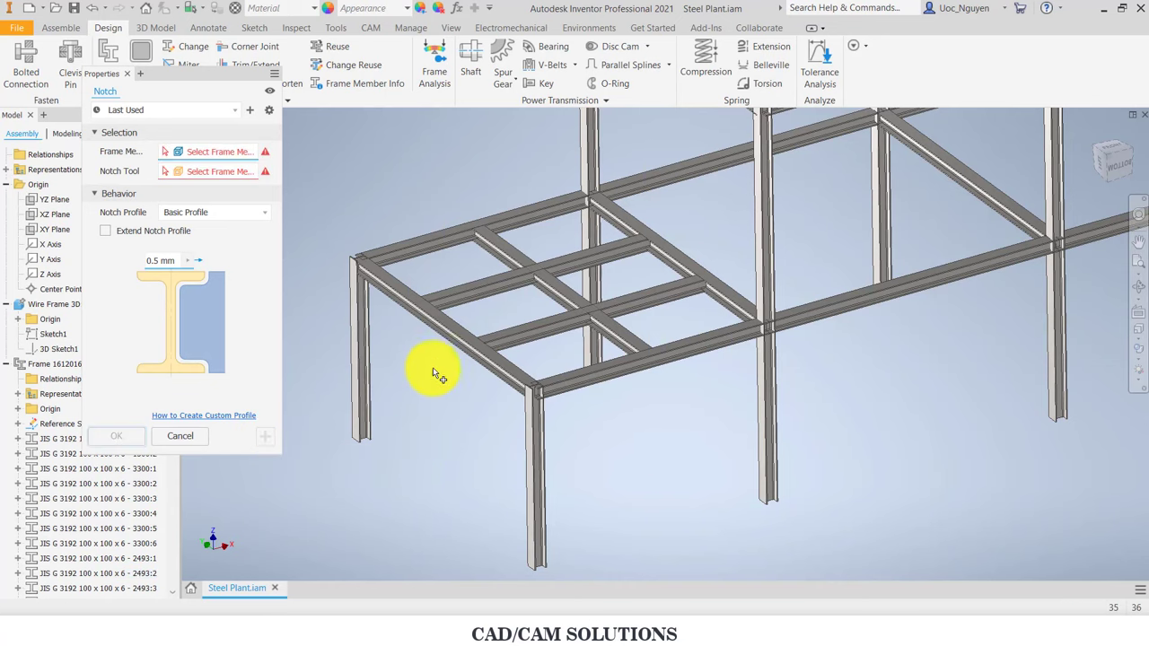
Step: Pan, zoom and orbit to show the whole steel frame from above
{"action": "middle_click_drag", "start_coordinate": [677, 403], "coordinate": [580, 476]}
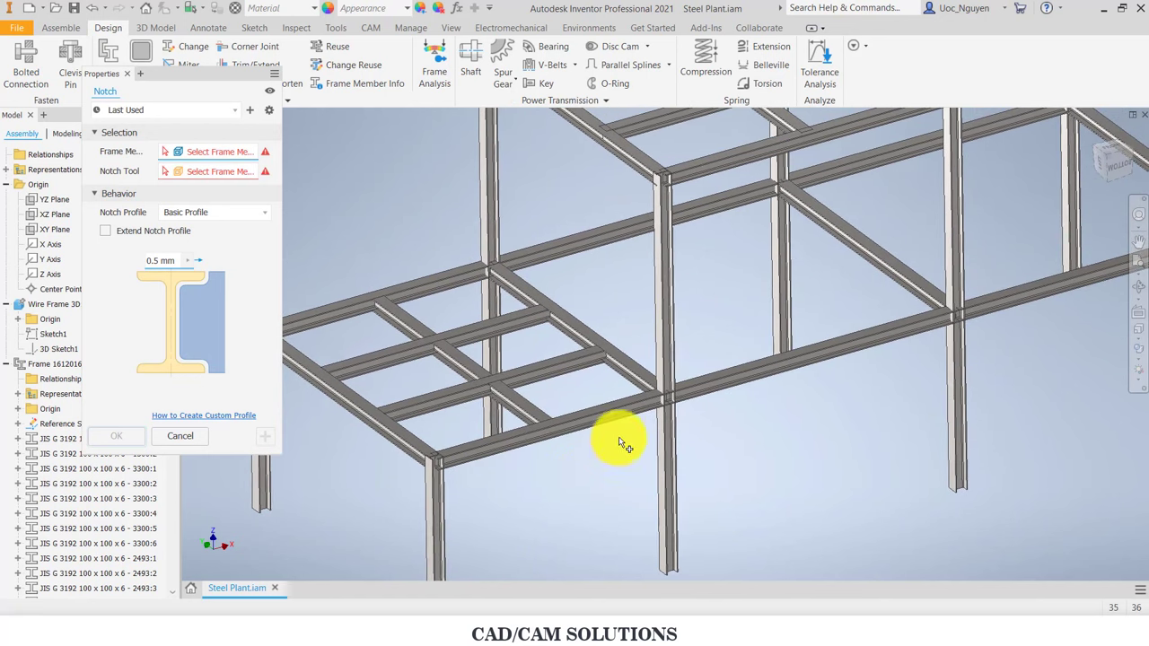
{"action": "scroll", "coordinate": [628, 359], "scroll_direction": "up", "scroll_amount": 3}
{"action": "scroll", "coordinate": [629, 362], "scroll_direction": "up", "scroll_amount": 2}
{"action": "scroll", "coordinate": [629, 361], "scroll_direction": "down", "scroll_amount": 4}
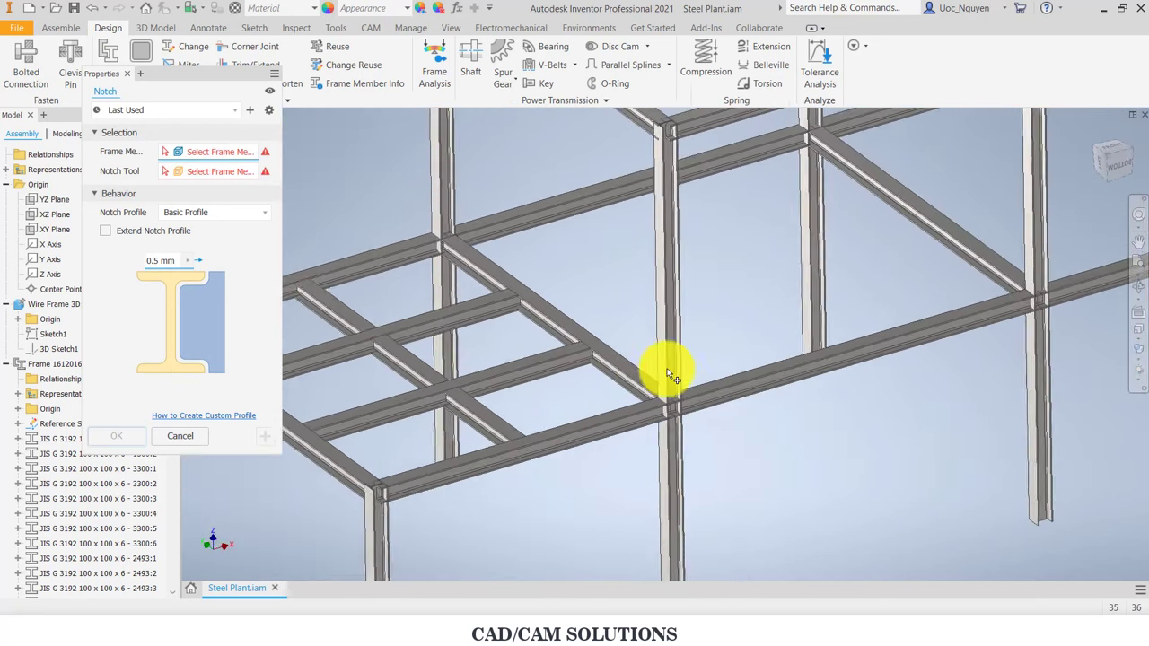
{"action": "middle_click_drag", "start_coordinate": [672, 372], "coordinate": [770, 391], "text": "shift"}
{"action": "key", "text": "F6"}
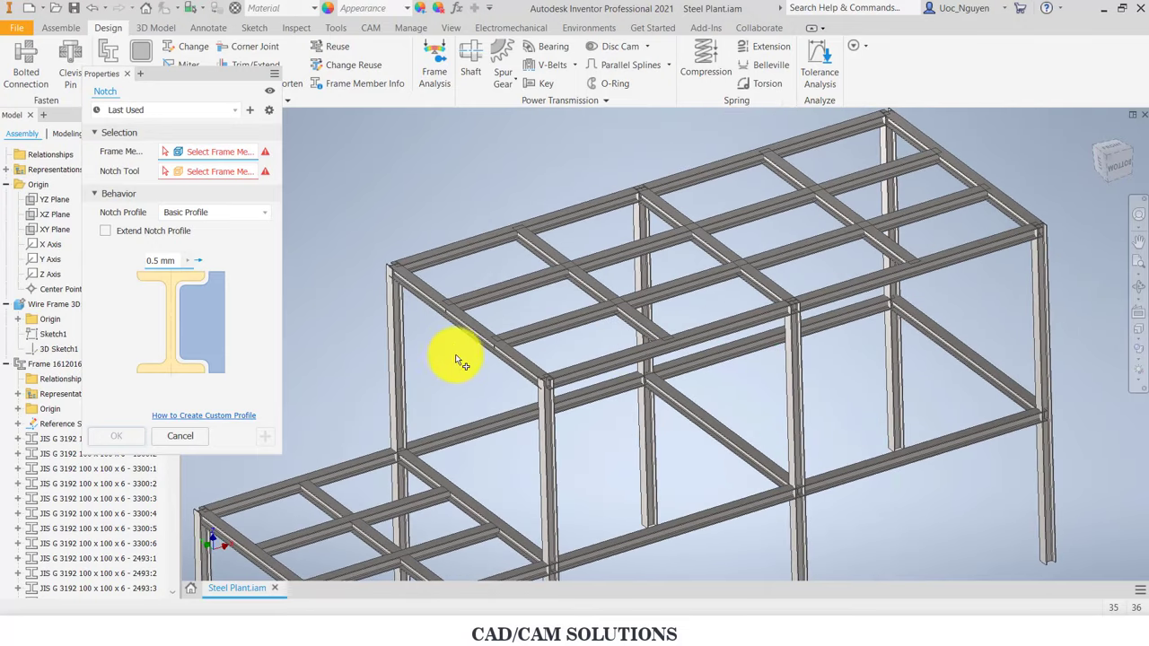
{"action": "scroll", "coordinate": [454, 354], "scroll_direction": "up", "scroll_amount": 2}
Step: Select the three upper-level cross beams as the frame members to notch
{"action": "left_click", "coordinate": [435, 236]}
{"action": "scroll", "coordinate": [439, 231], "scroll_direction": "down", "scroll_amount": 3}
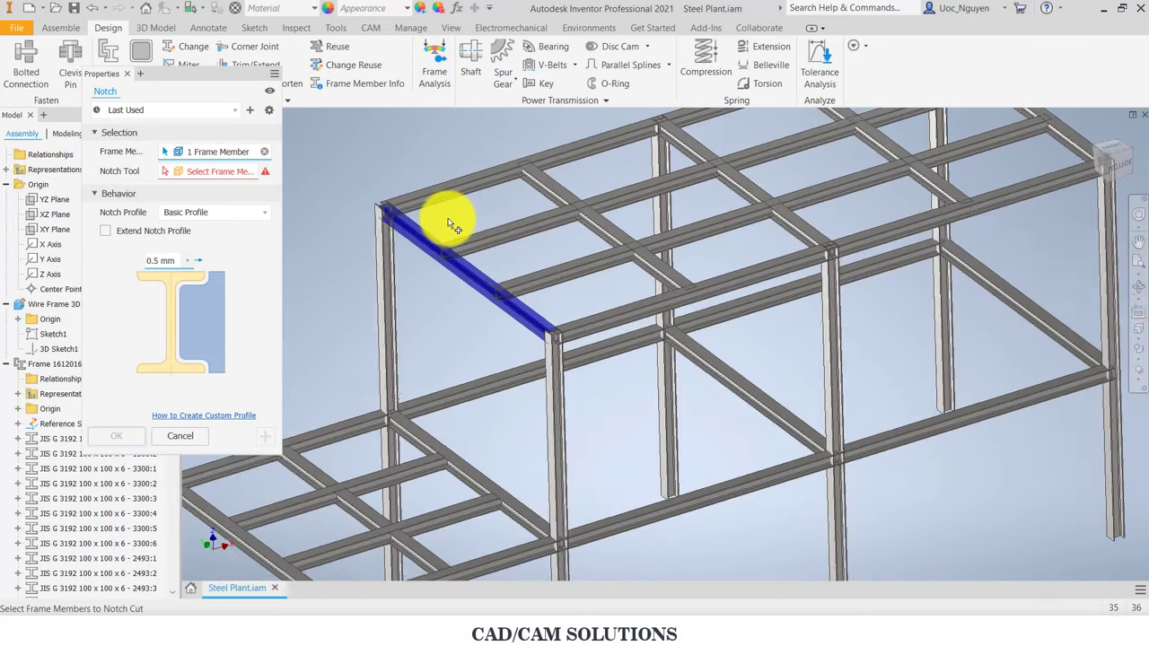
{"action": "scroll", "coordinate": [449, 226], "scroll_direction": "up", "scroll_amount": 3}
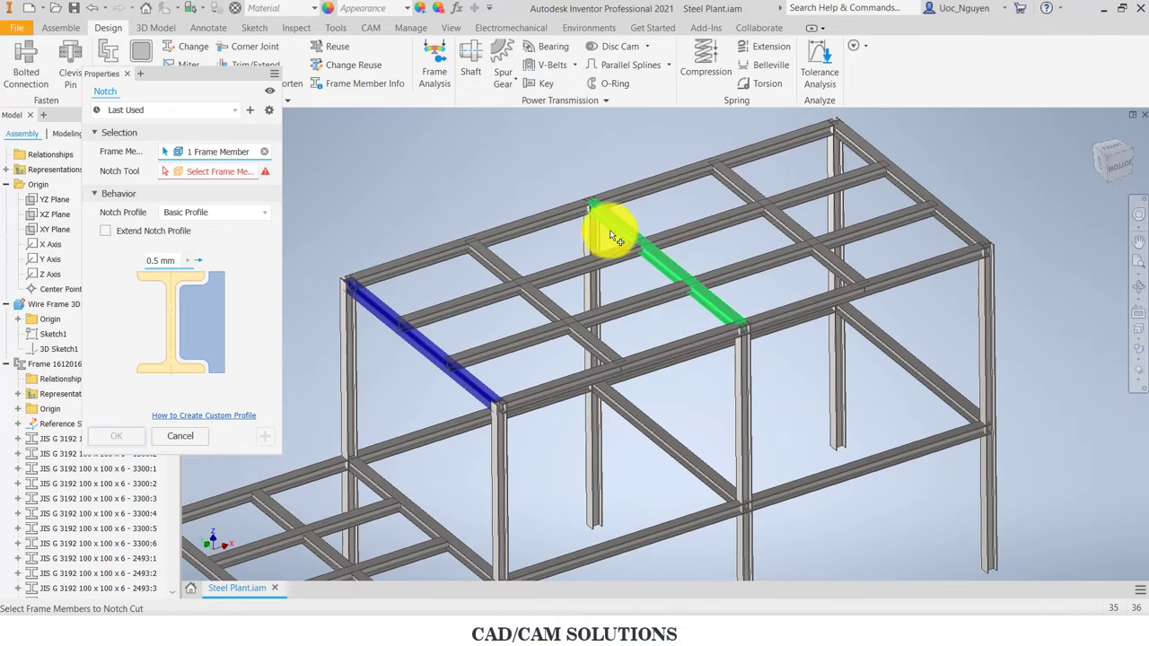
{"action": "left_click", "coordinate": [614, 227]}
{"action": "left_click", "coordinate": [871, 152]}
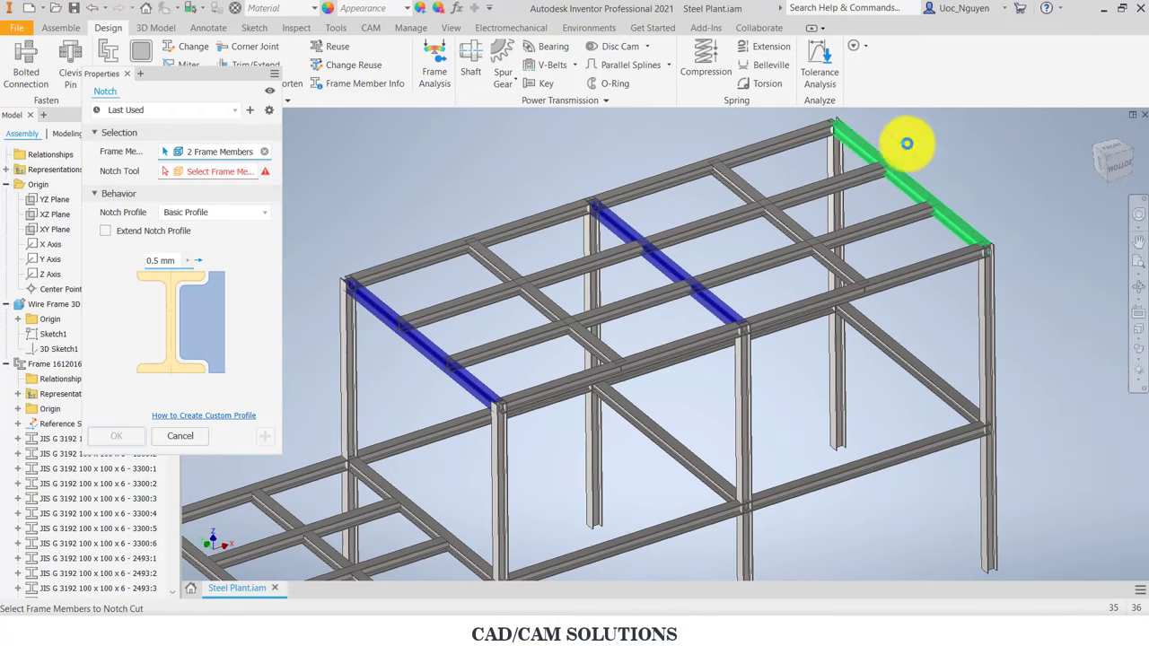
Step: Use the six 3300 columns as notch tools and apply the notch
{"action": "left_click", "coordinate": [205, 171]}
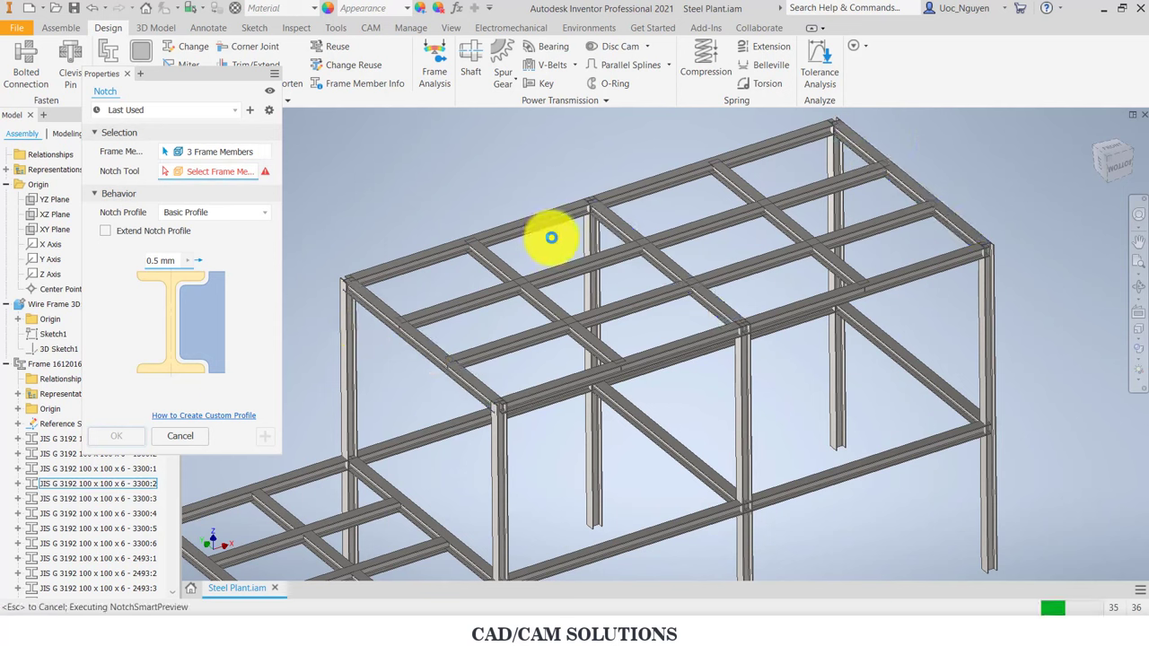
{"action": "left_click", "coordinate": [587, 237]}
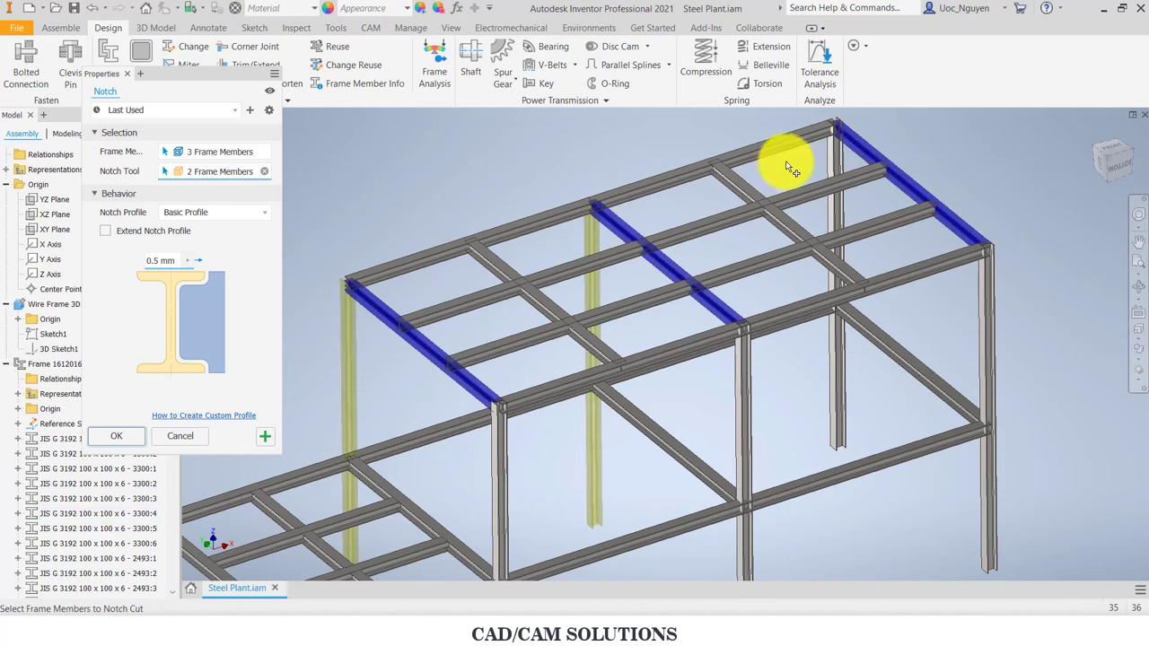
{"action": "left_click", "coordinate": [835, 154]}
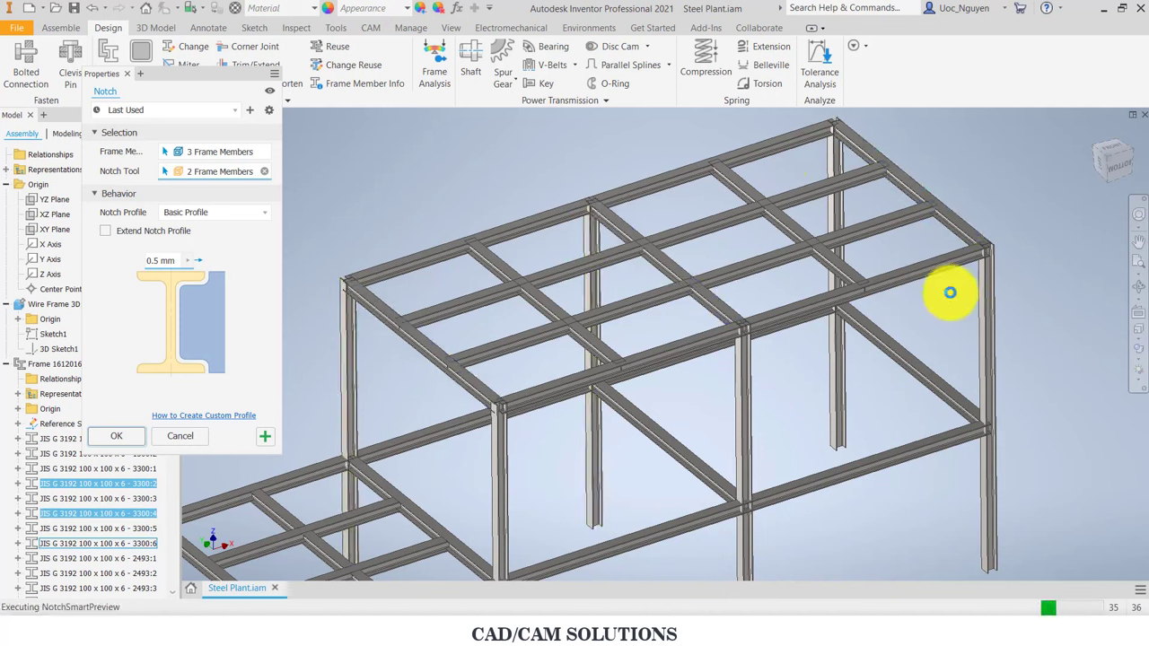
{"action": "left_click", "coordinate": [985, 314]}
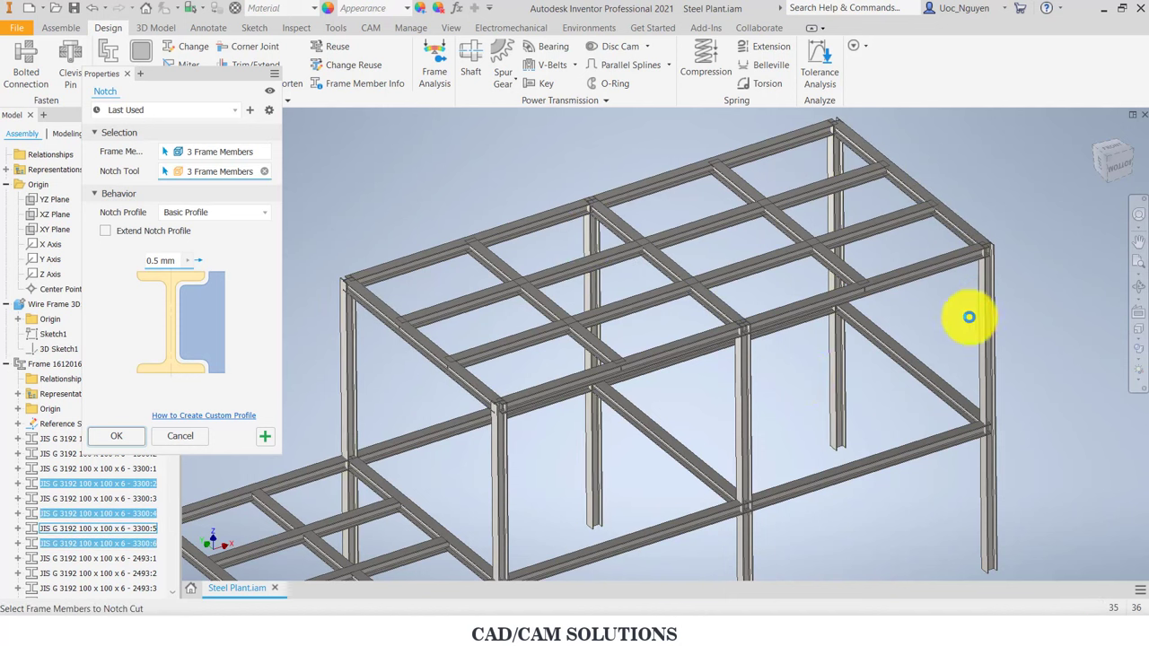
{"action": "left_click", "coordinate": [746, 380]}
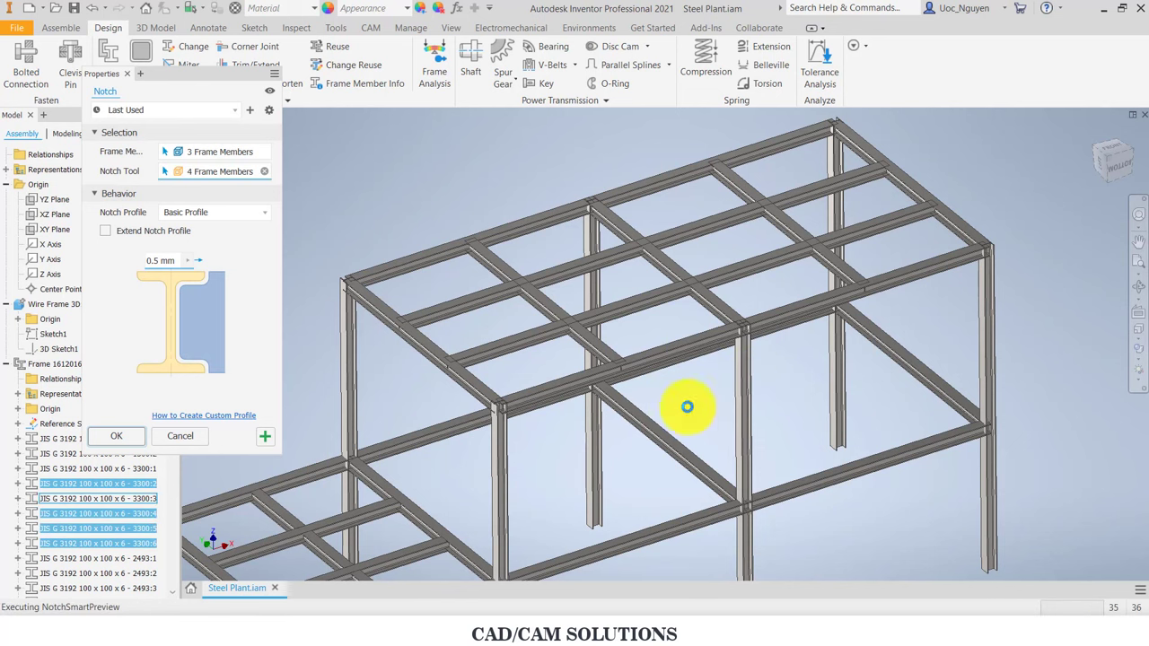
{"action": "left_click", "coordinate": [526, 448]}
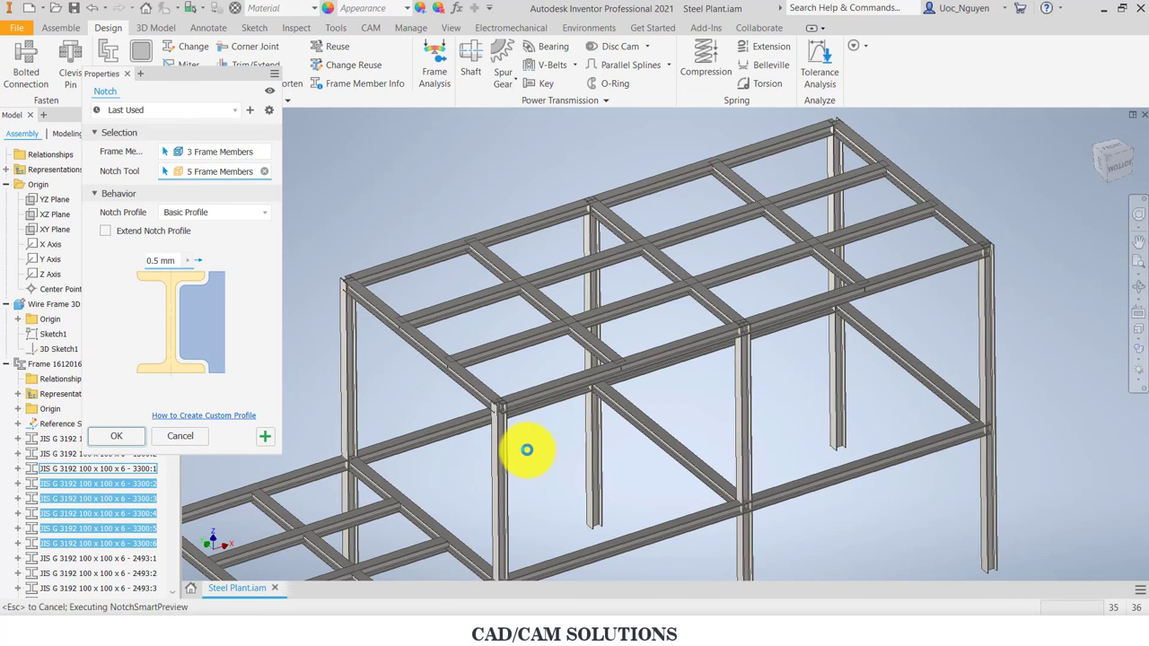
{"action": "left_click", "coordinate": [526, 448]}
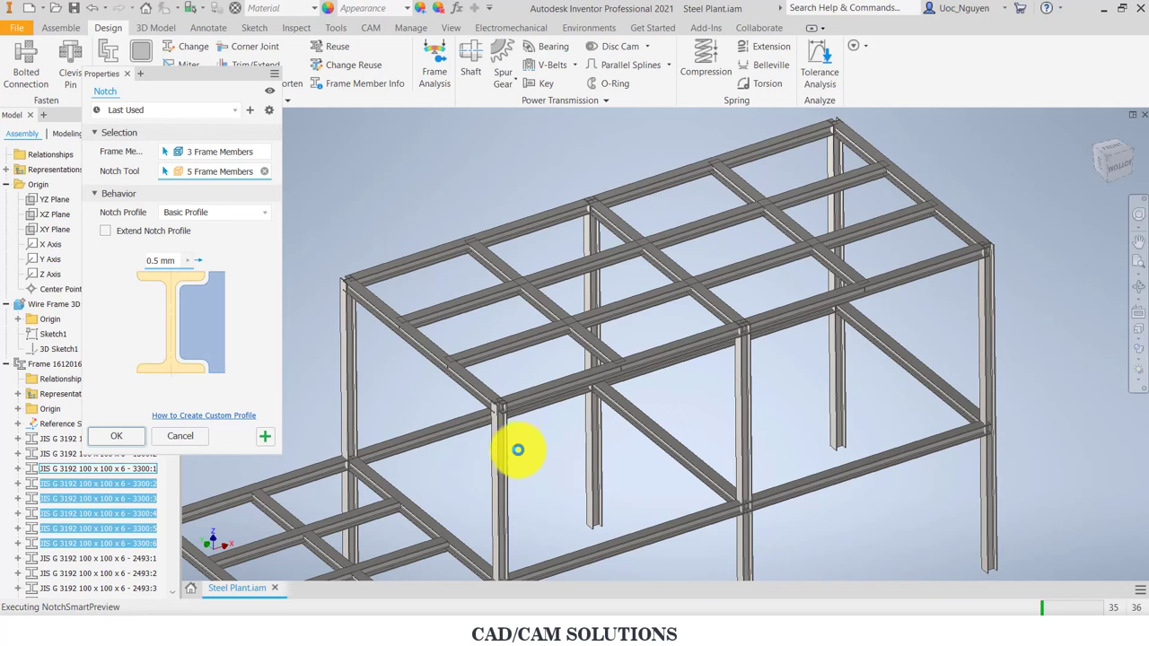
{"action": "left_click", "coordinate": [266, 438]}
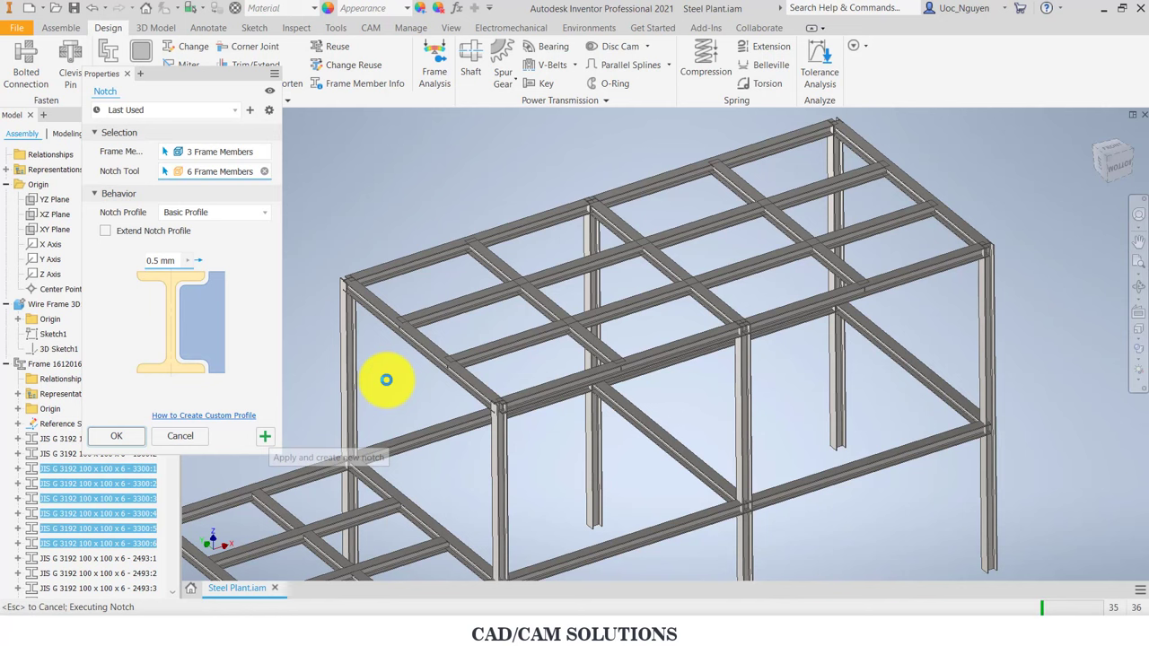
Step: Notch the two upper infill beams against the four edge beams they meet
{"action": "scroll", "coordinate": [390, 289], "scroll_direction": "up", "scroll_amount": 3}
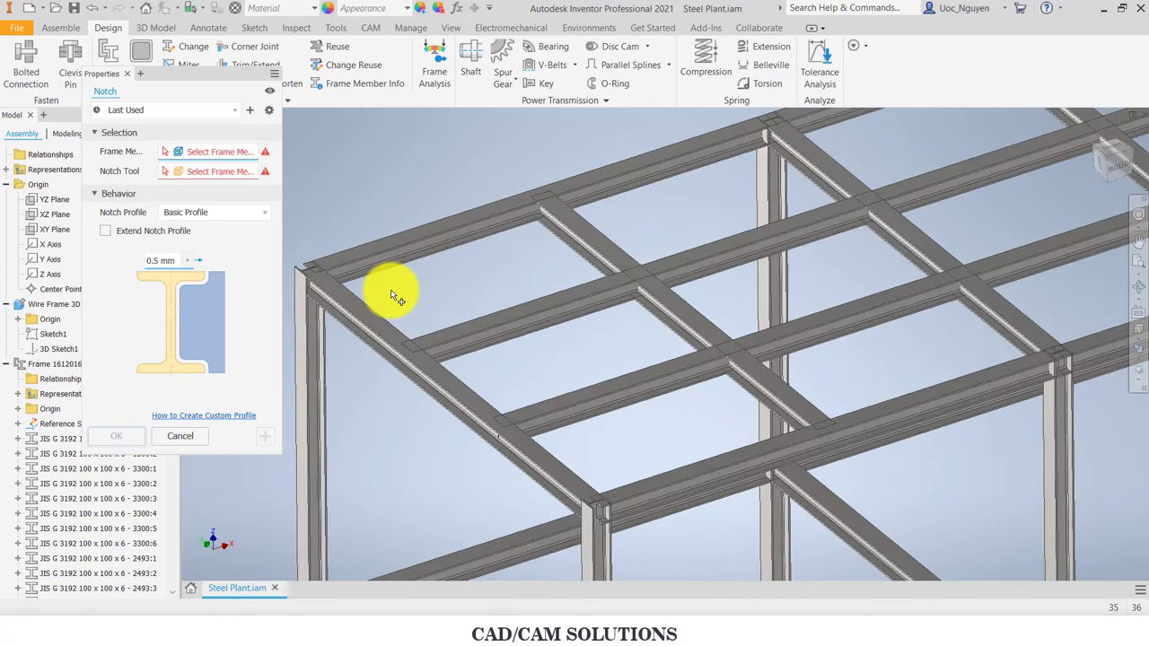
{"action": "scroll", "coordinate": [390, 289], "scroll_direction": "down", "scroll_amount": 3}
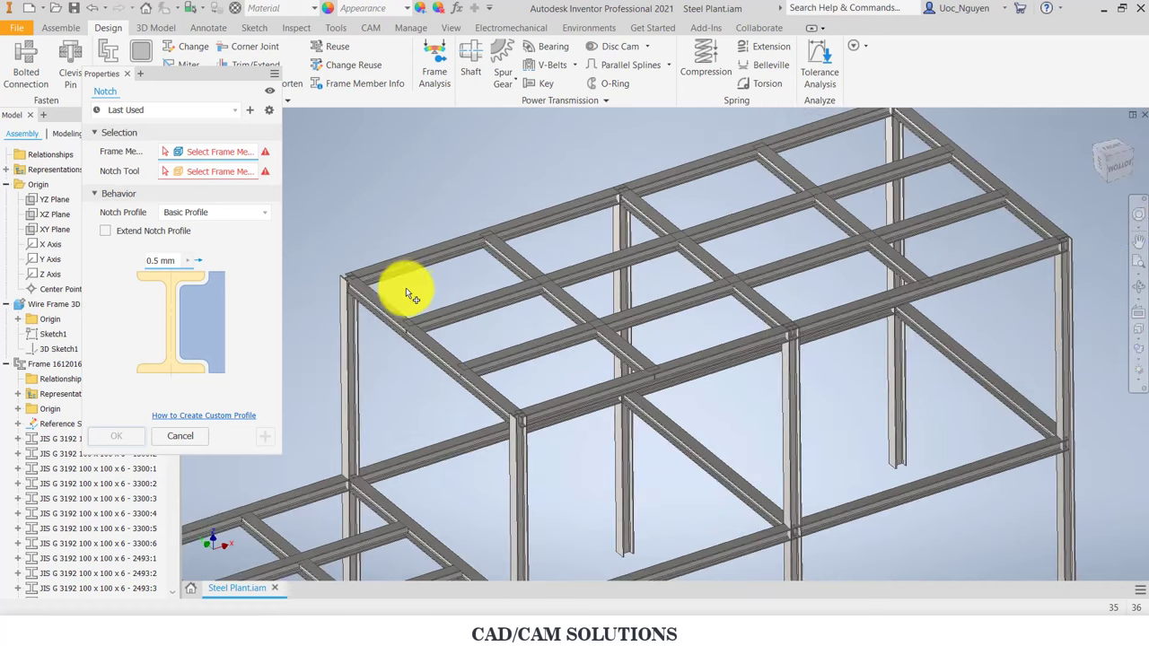
{"action": "left_click", "coordinate": [500, 267]}
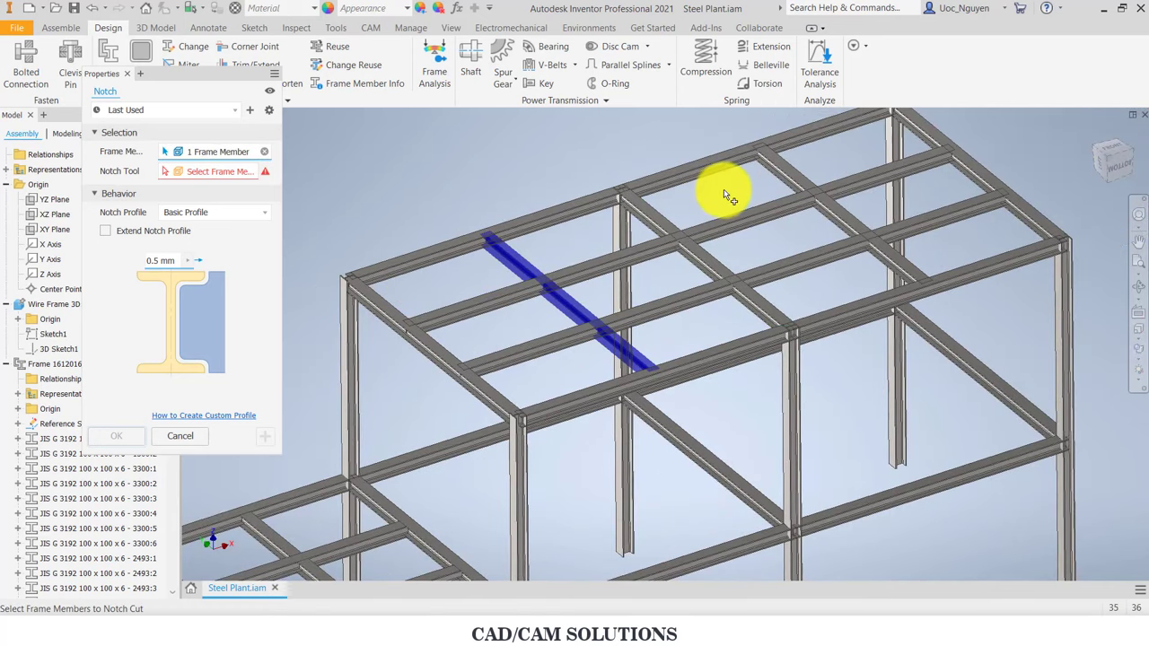
{"action": "left_click", "coordinate": [772, 174]}
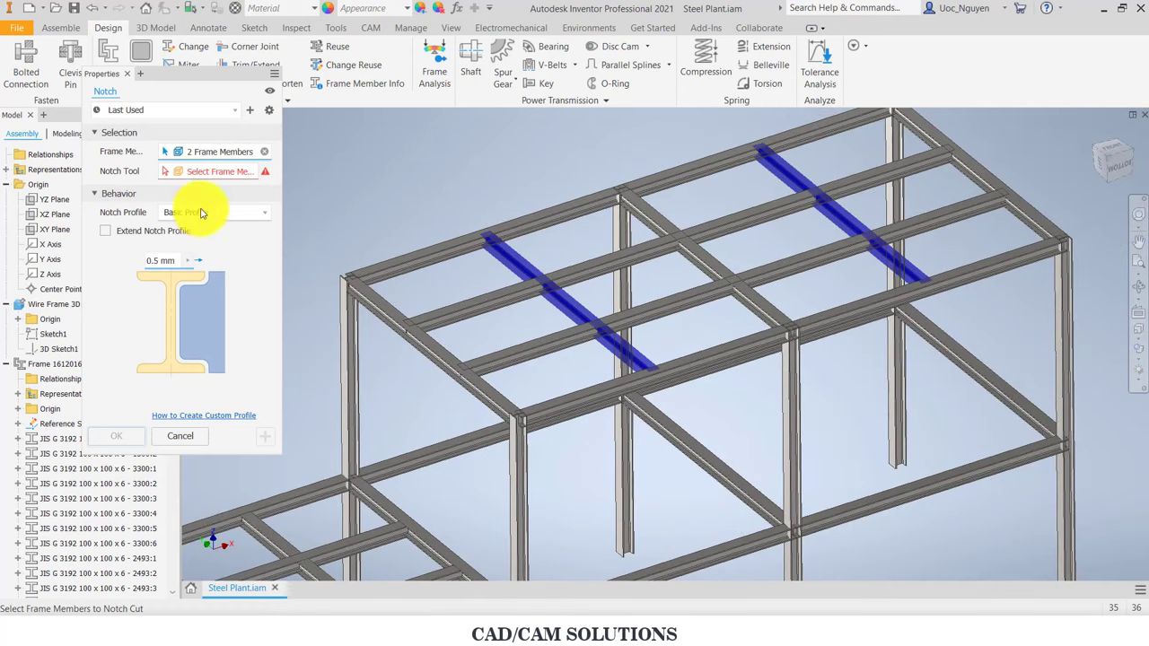
{"action": "left_click", "coordinate": [199, 178]}
{"action": "left_click", "coordinate": [412, 257]}
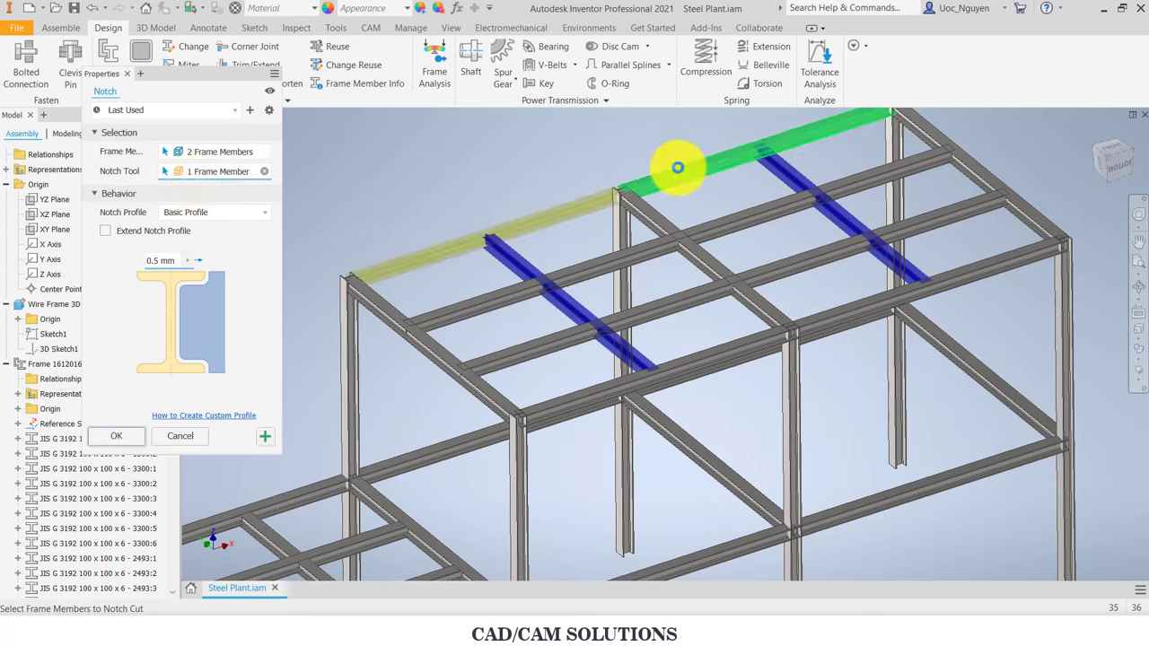
{"action": "left_click", "coordinate": [676, 167]}
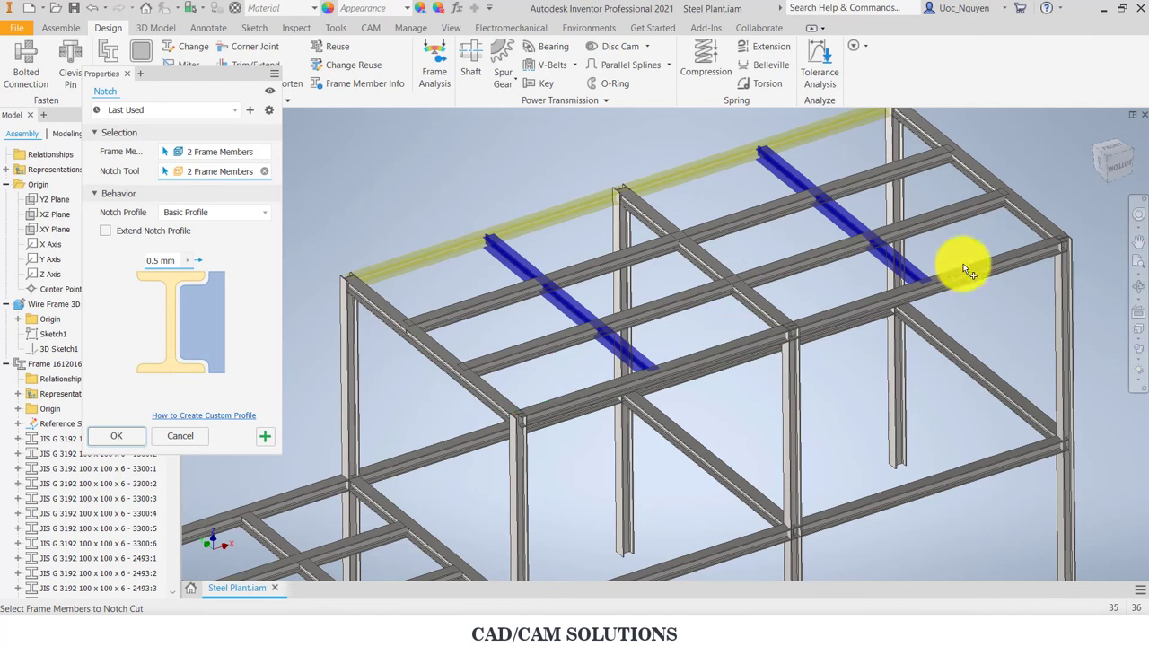
{"action": "scroll", "coordinate": [955, 287], "scroll_direction": "down", "scroll_amount": 2}
{"action": "scroll", "coordinate": [948, 303], "scroll_direction": "down", "scroll_amount": 2}
{"action": "scroll", "coordinate": [938, 305], "scroll_direction": "down", "scroll_amount": 2}
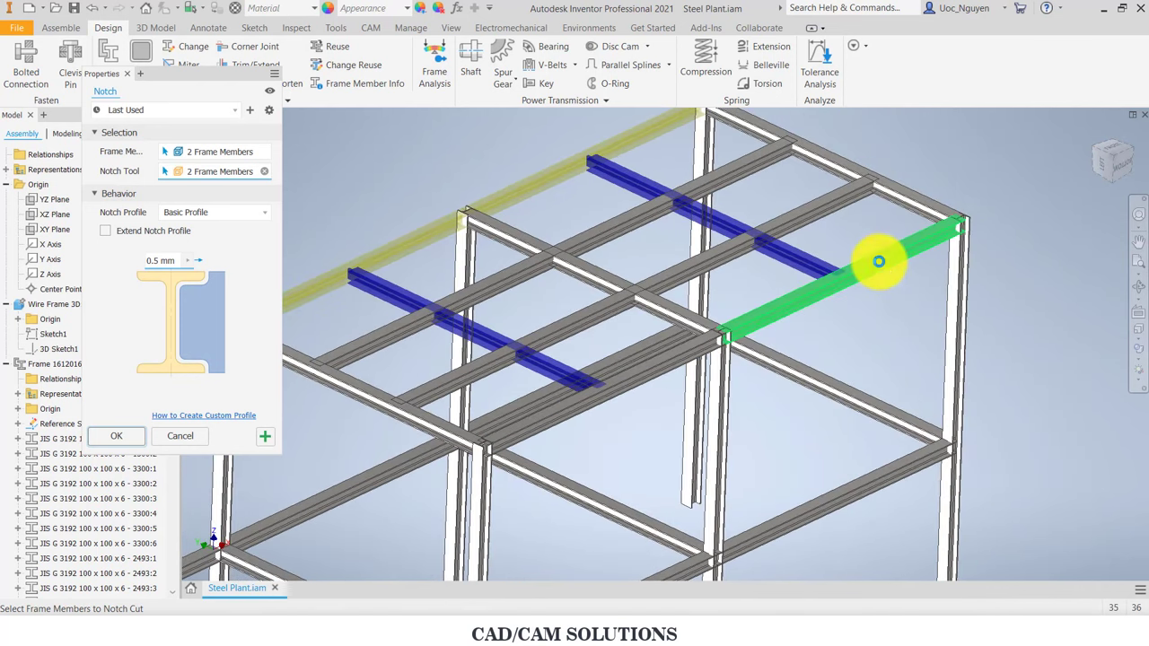
{"action": "left_click", "coordinate": [654, 379]}
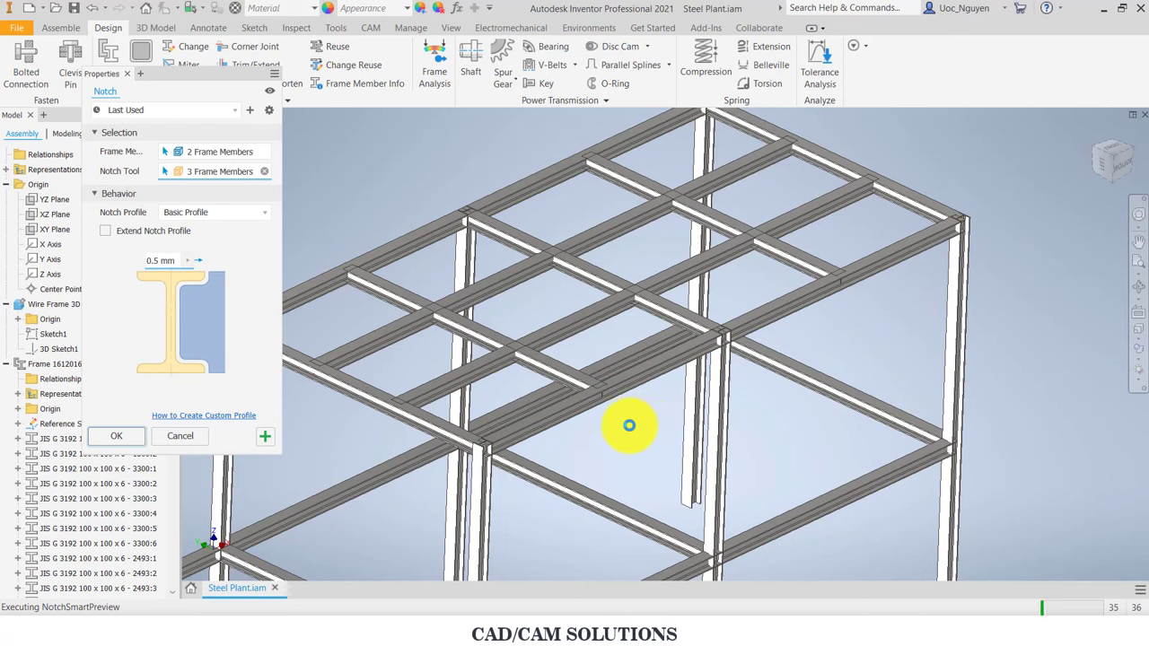
{"action": "left_click", "coordinate": [267, 437]}
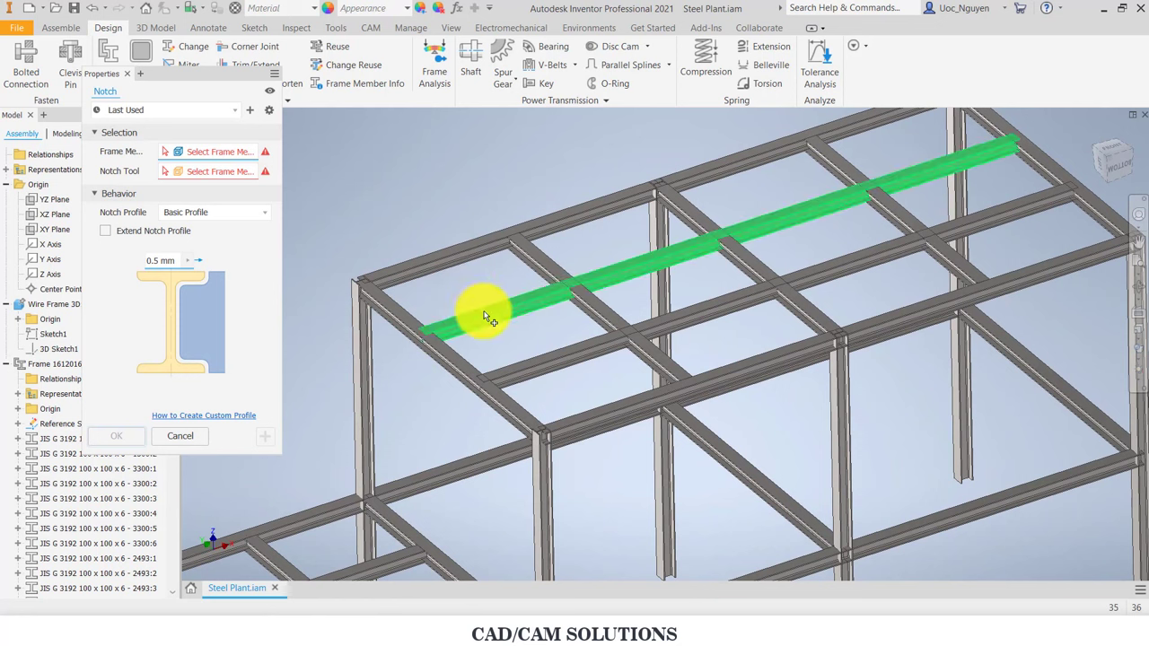
Step: Notch the two long roof beams against the five transverse roof beams they cross
{"action": "left_click", "coordinate": [485, 319]}
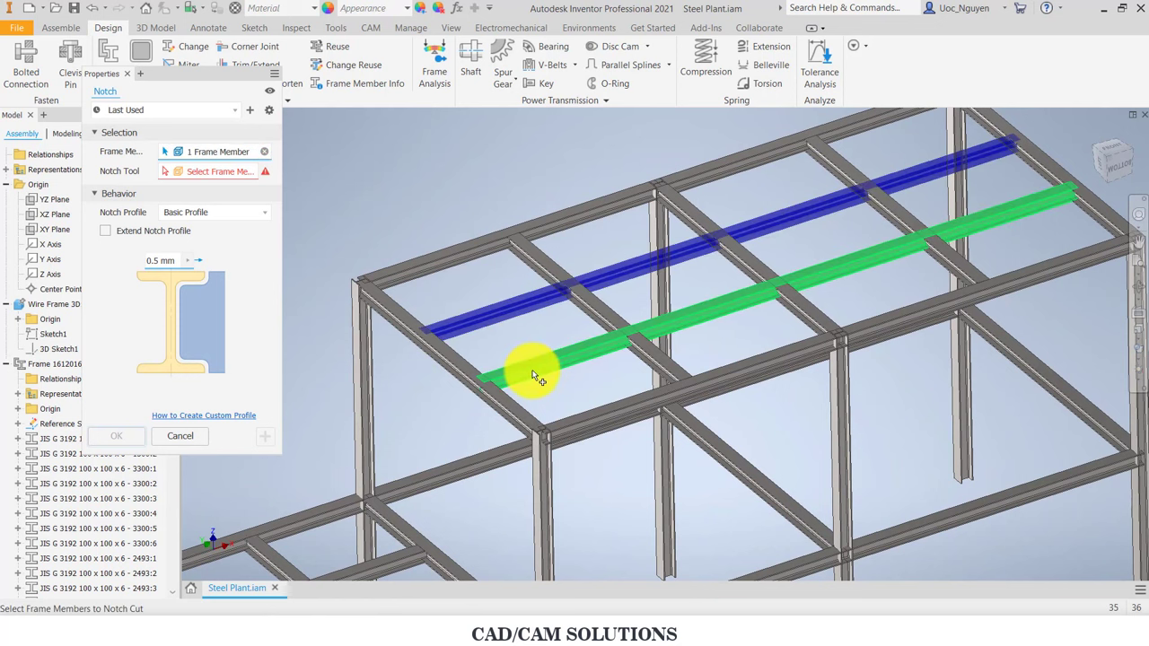
{"action": "left_click", "coordinate": [526, 370]}
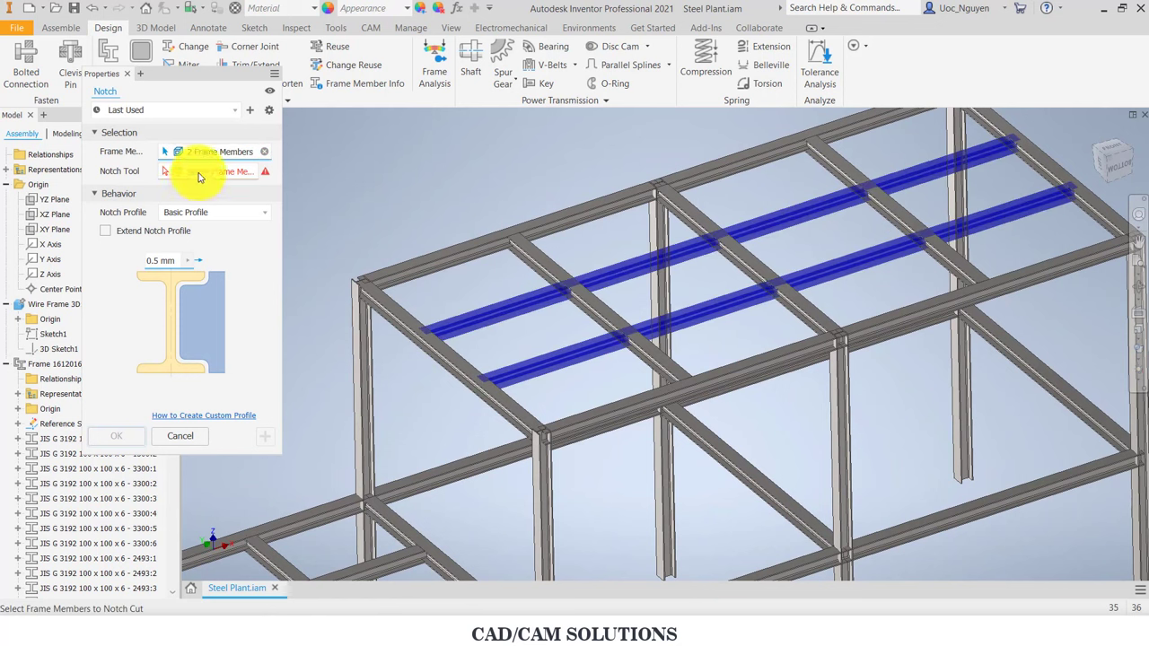
{"action": "left_click", "coordinate": [374, 306]}
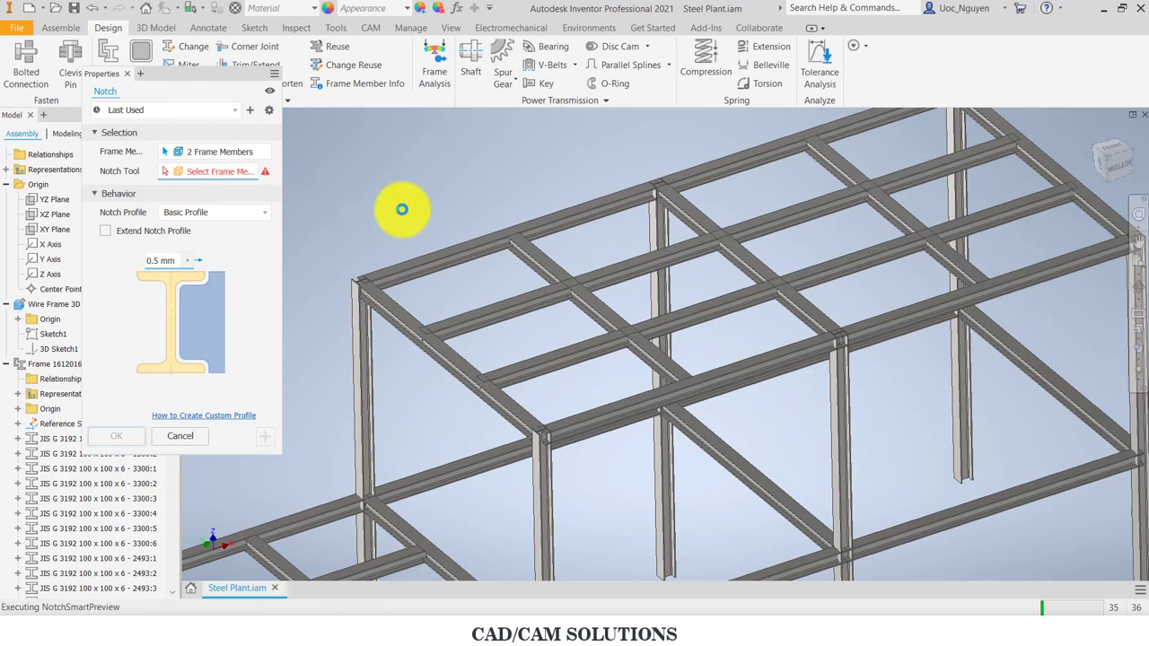
{"action": "middle_click_drag", "start_coordinate": [495, 174], "coordinate": [674, 175], "text": "shift"}
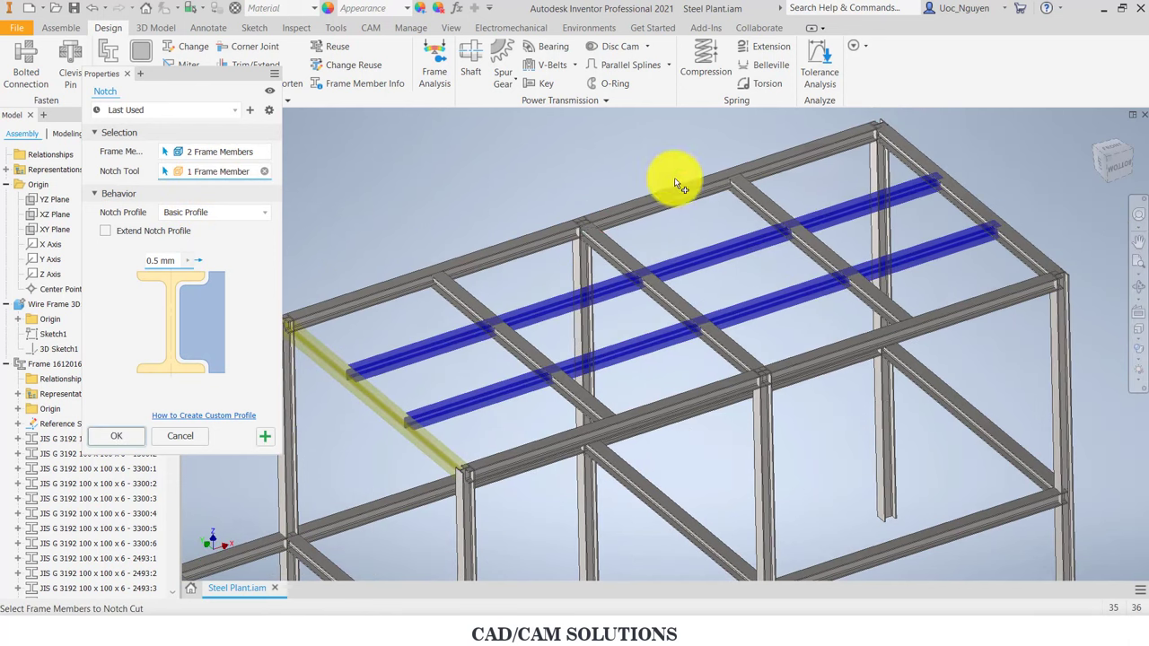
{"action": "left_click", "coordinate": [902, 148]}
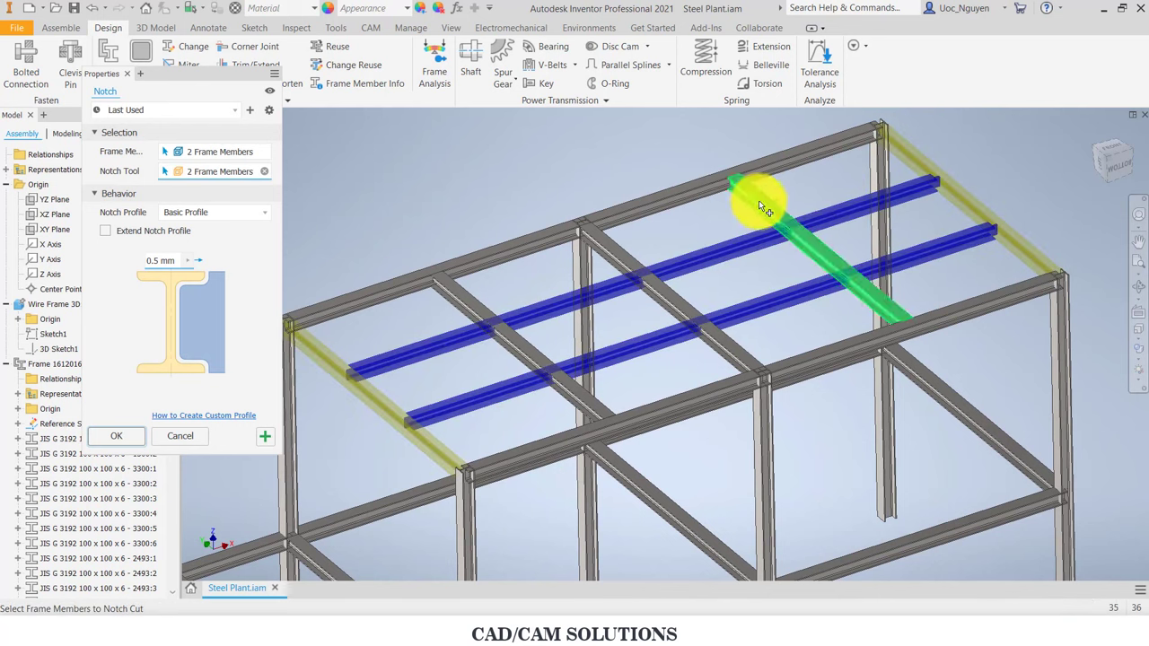
{"action": "left_click", "coordinate": [758, 205]}
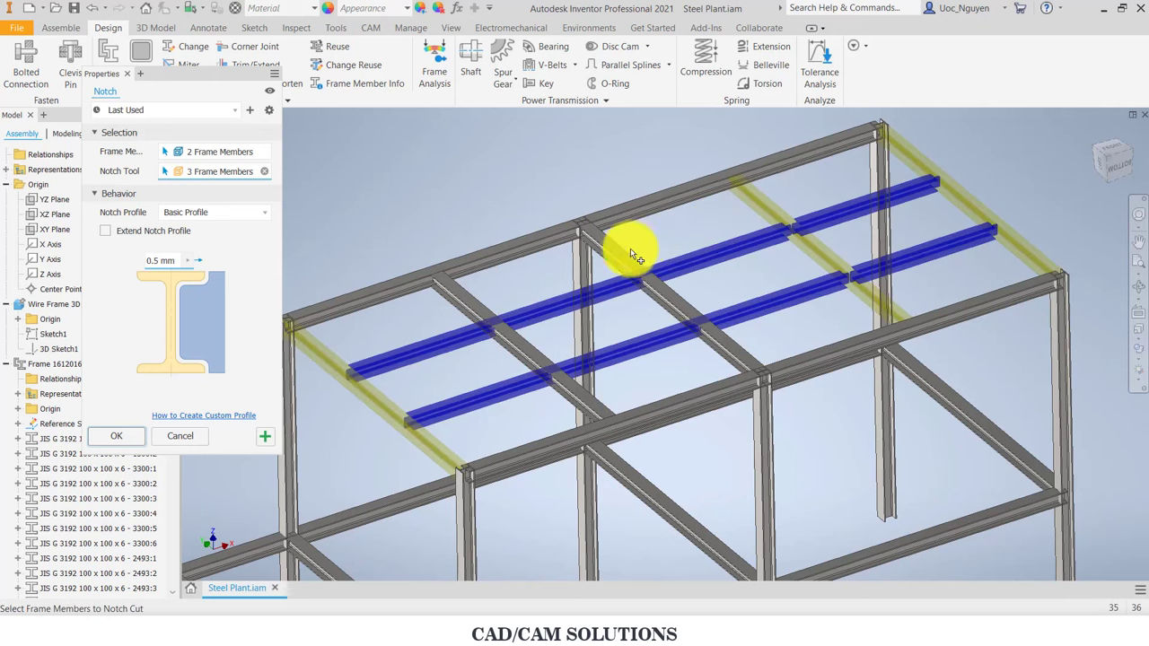
{"action": "left_click", "coordinate": [668, 240]}
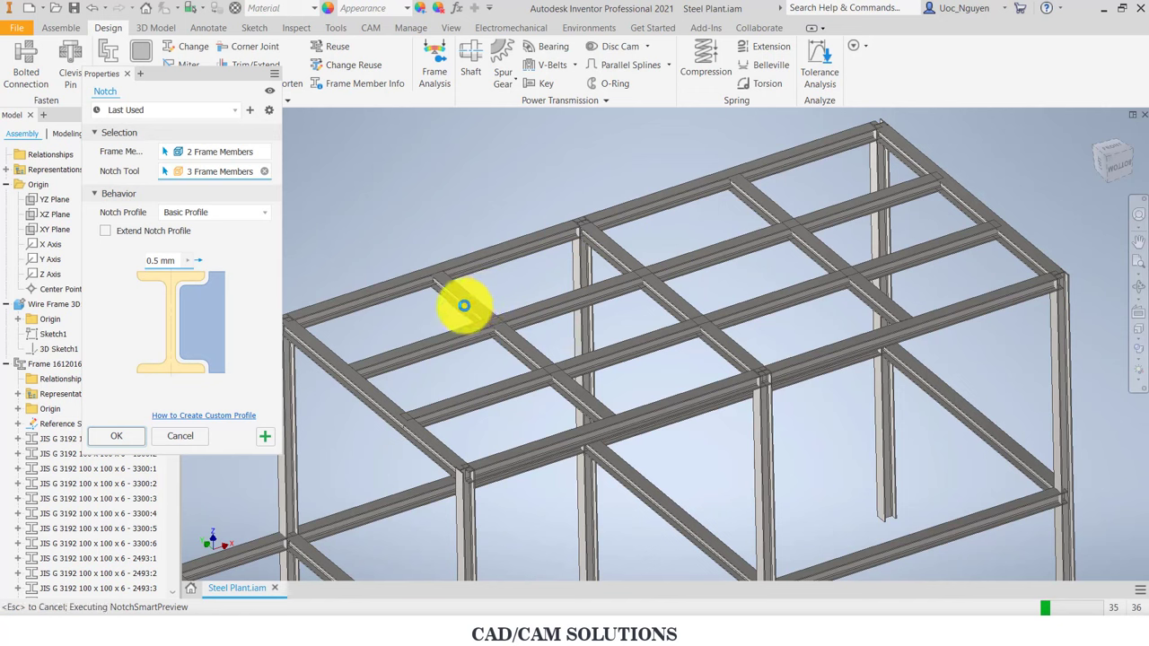
{"action": "left_click", "coordinate": [464, 304]}
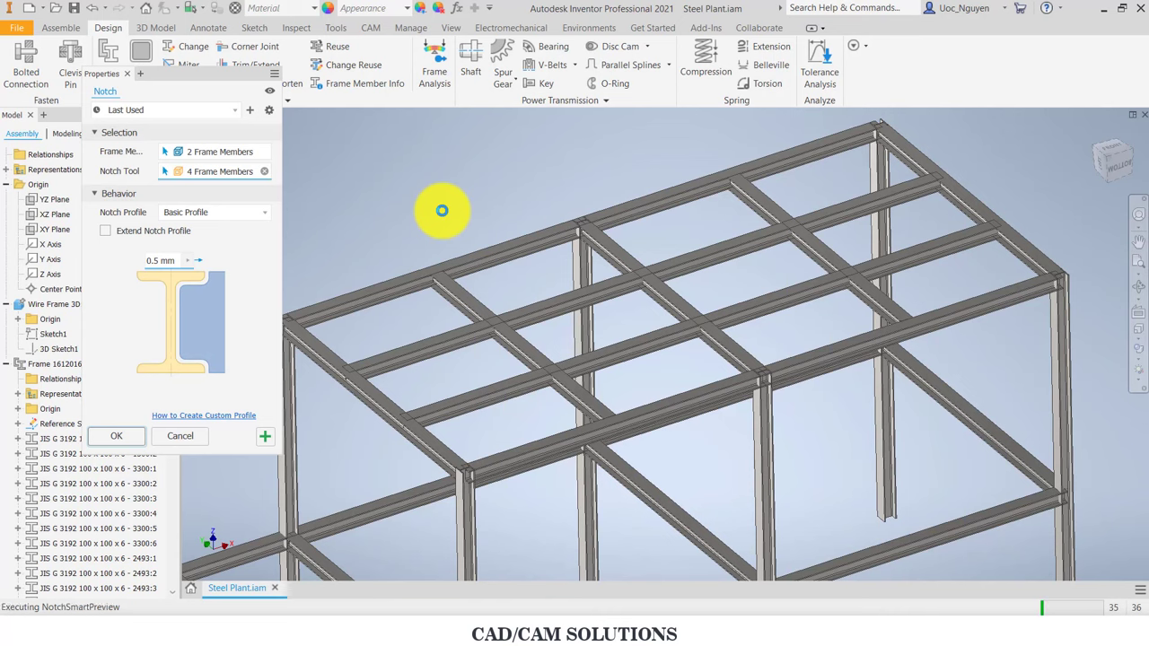
{"action": "left_click", "coordinate": [335, 364]}
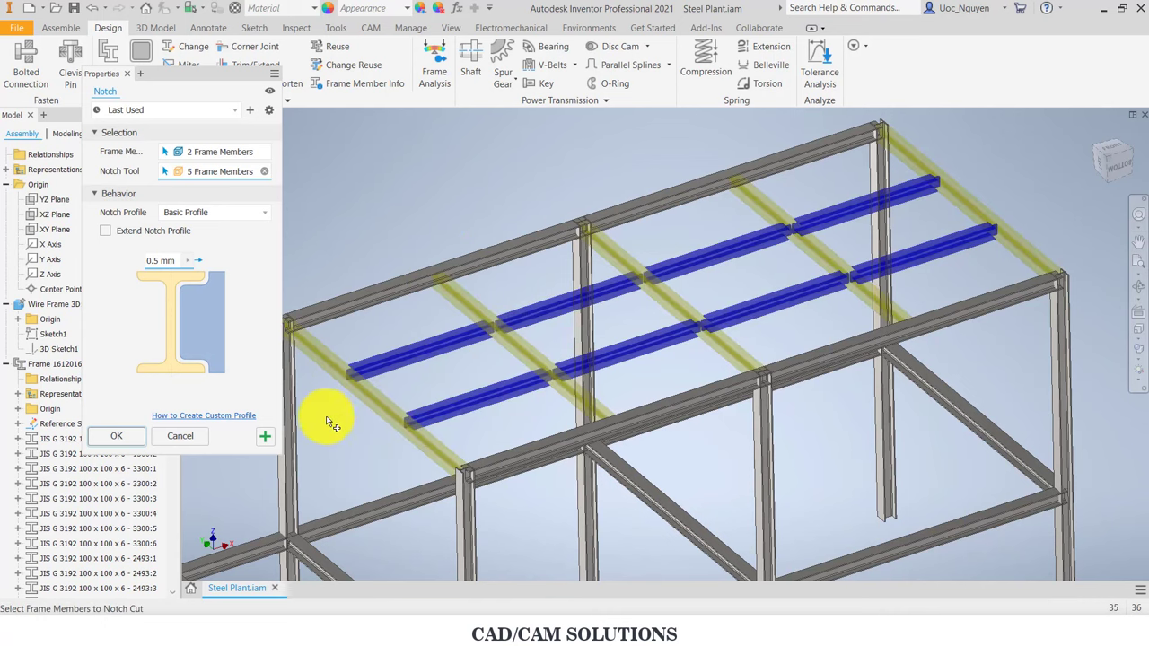
{"action": "middle_click_drag", "start_coordinate": [325, 458], "coordinate": [398, 431]}
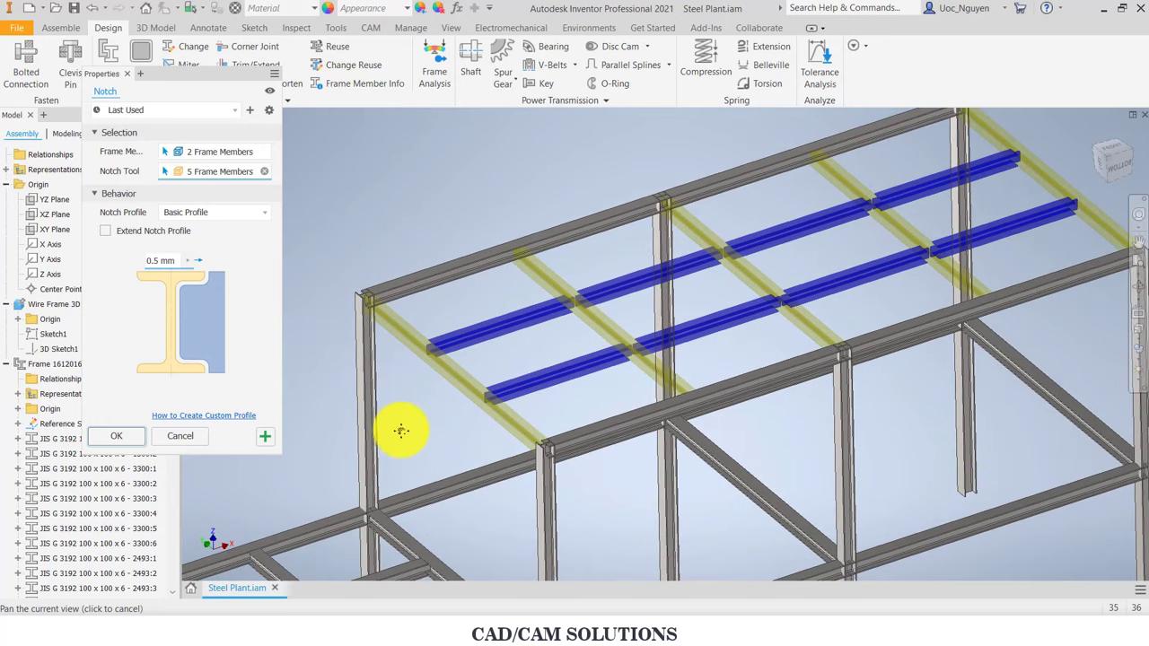
{"action": "left_click", "coordinate": [265, 437]}
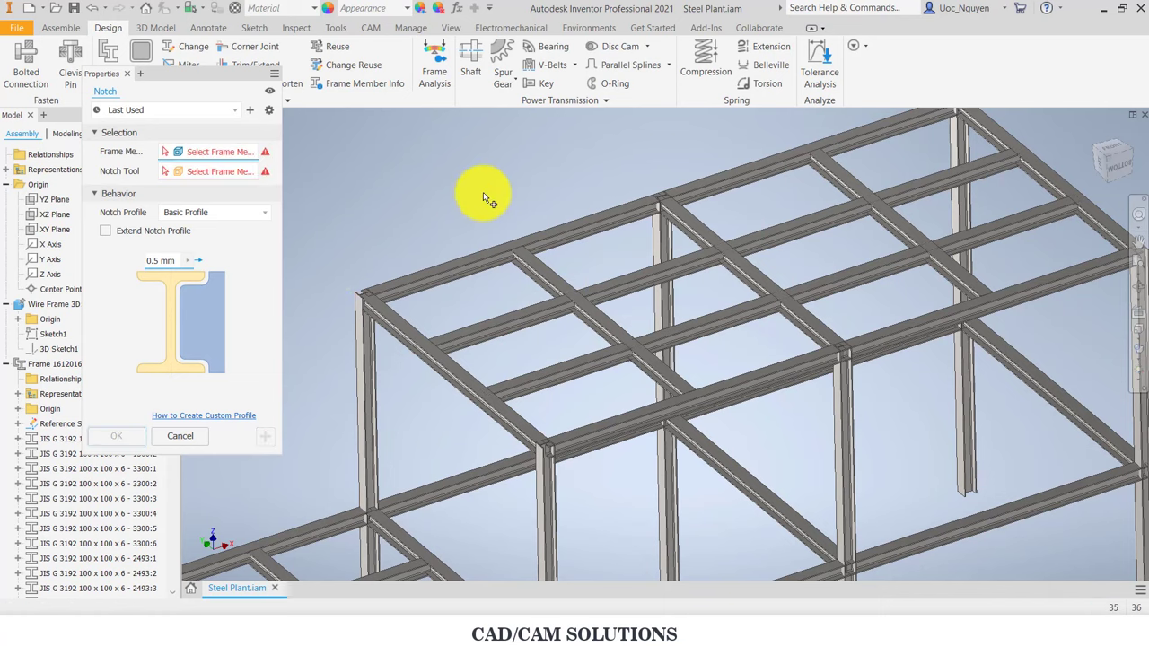
{"action": "middle_click_drag", "start_coordinate": [487, 192], "coordinate": [392, 218], "text": "shift"}
{"action": "mouse_move", "coordinate": [844, 429]}
{"action": "middle_mouse_down", "text": "shift"}
{"action": "mouse_move", "coordinate": [795, 424]}
{"action": "mouse_move", "coordinate": [877, 385]}
{"action": "middle_mouse_up", "text": "shift"}
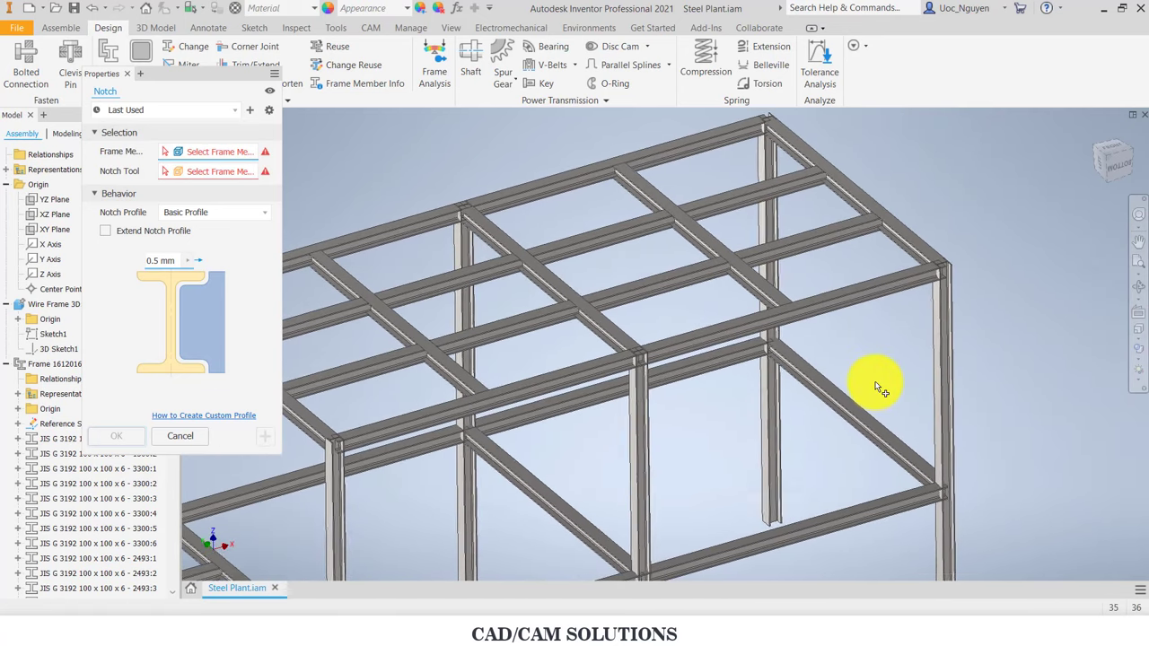
Step: Select the two mid-height side beams as the frame members to notch
{"action": "left_click", "coordinate": [840, 406]}
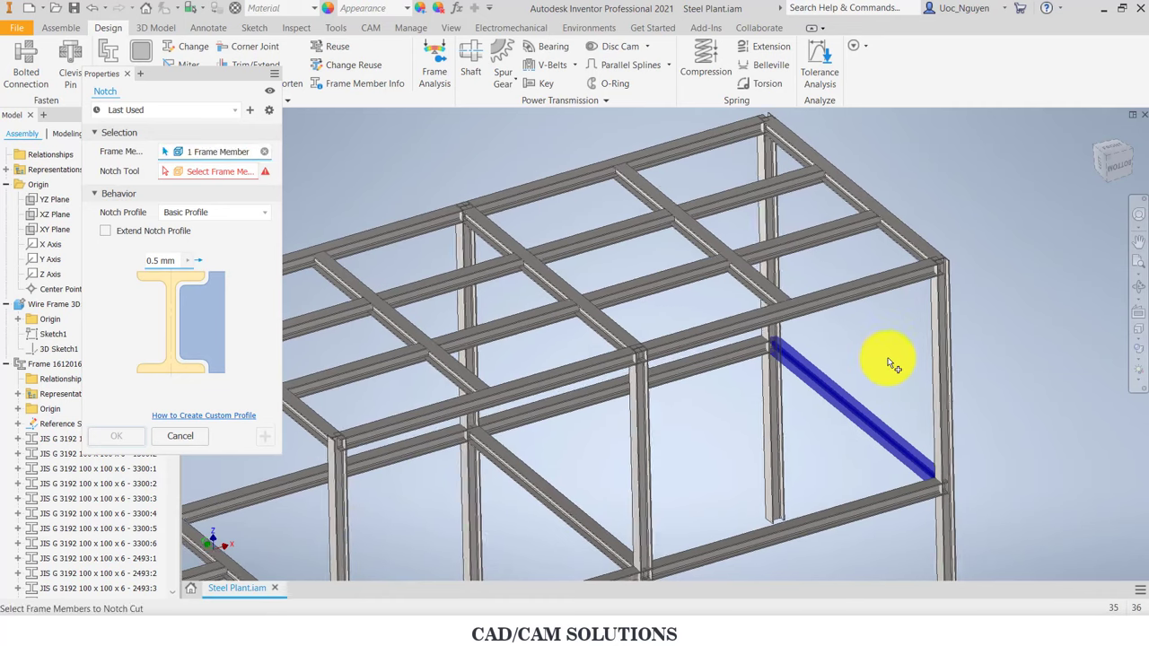
{"action": "middle_click_drag", "start_coordinate": [885, 359], "coordinate": [651, 403], "text": "shift"}
{"action": "left_click", "coordinate": [649, 405]}
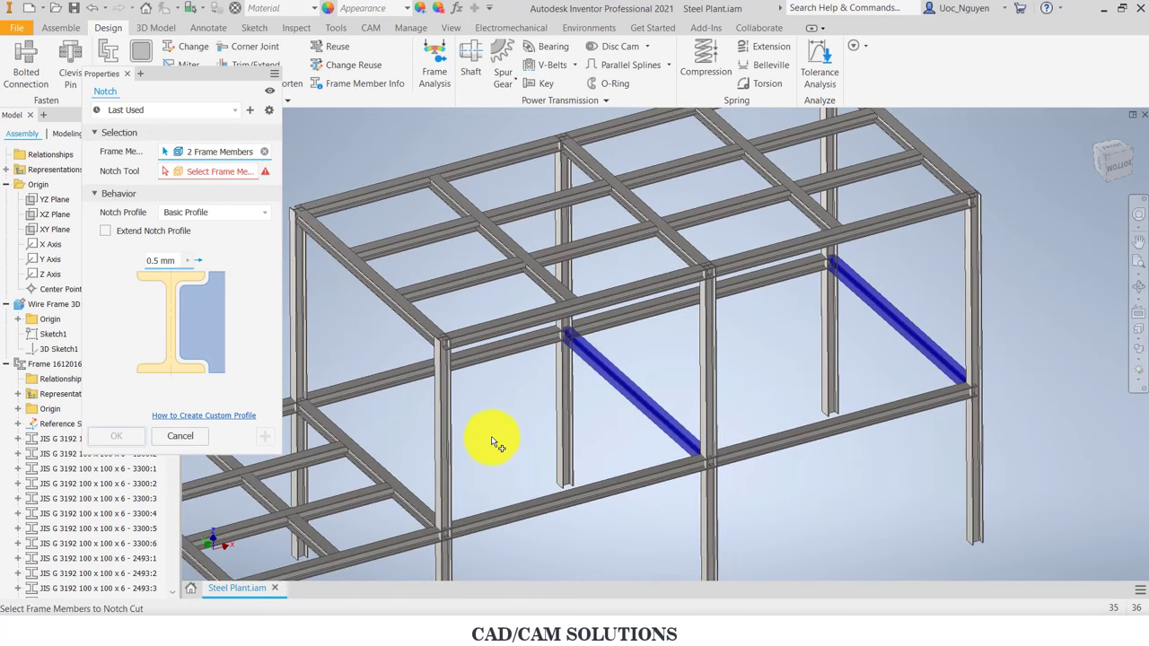
{"action": "mouse_move", "coordinate": [496, 437]}
{"action": "middle_mouse_down", "text": "shift"}
{"action": "mouse_move", "coordinate": [493, 366]}
{"action": "mouse_move", "coordinate": [476, 355]}
{"action": "middle_mouse_up", "text": "shift"}
Step: Notch them against the four columns they connect to and close Notch with OK
{"action": "left_click", "coordinate": [218, 170]}
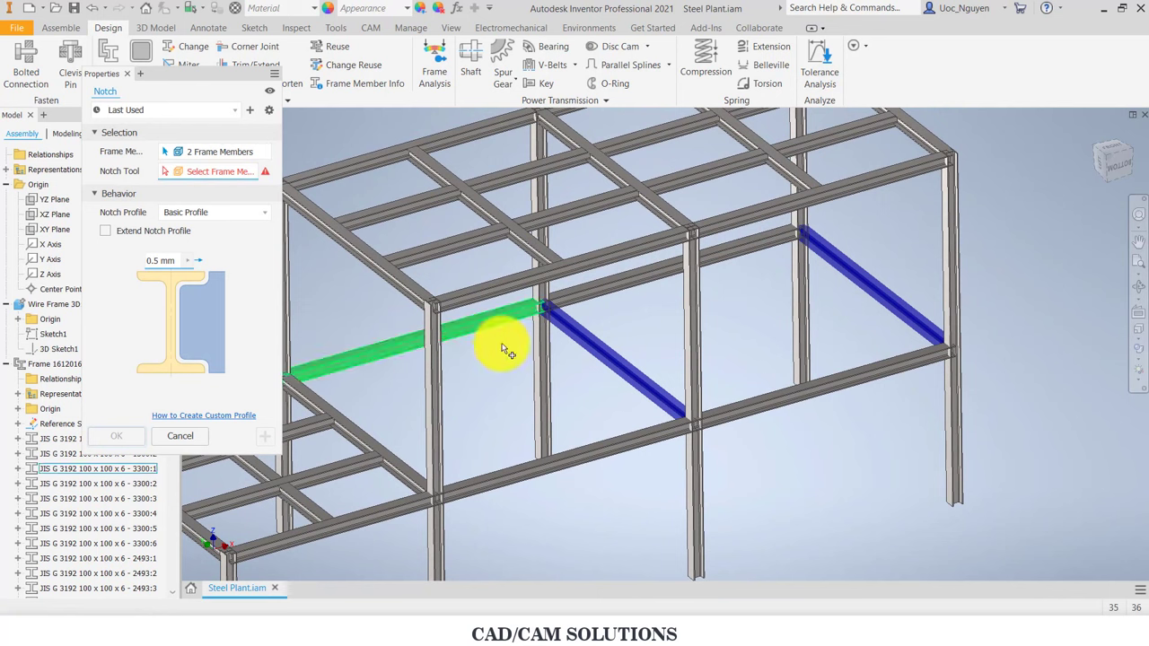
{"action": "left_click", "coordinate": [532, 364]}
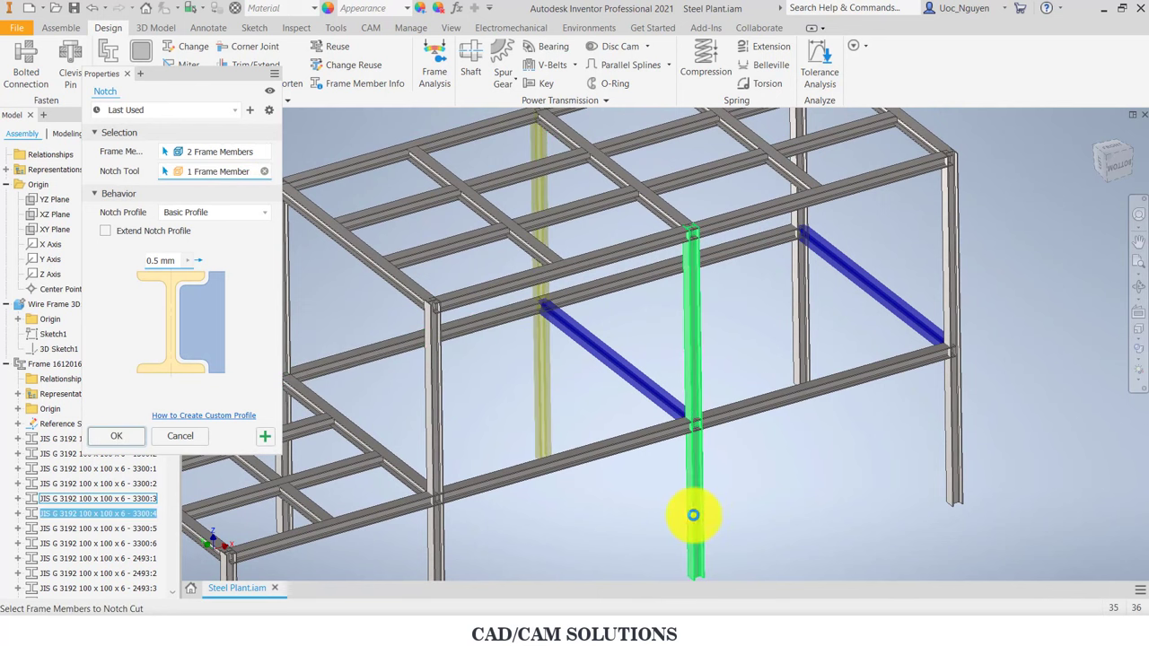
{"action": "left_click", "coordinate": [957, 433]}
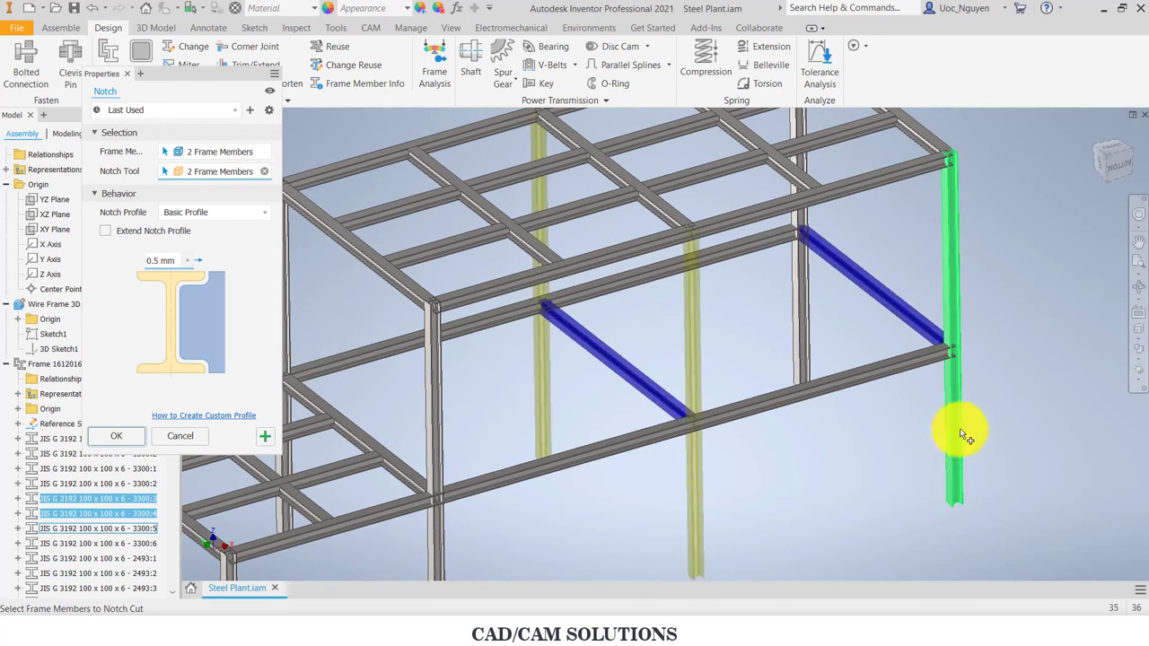
{"action": "left_click", "coordinate": [811, 327]}
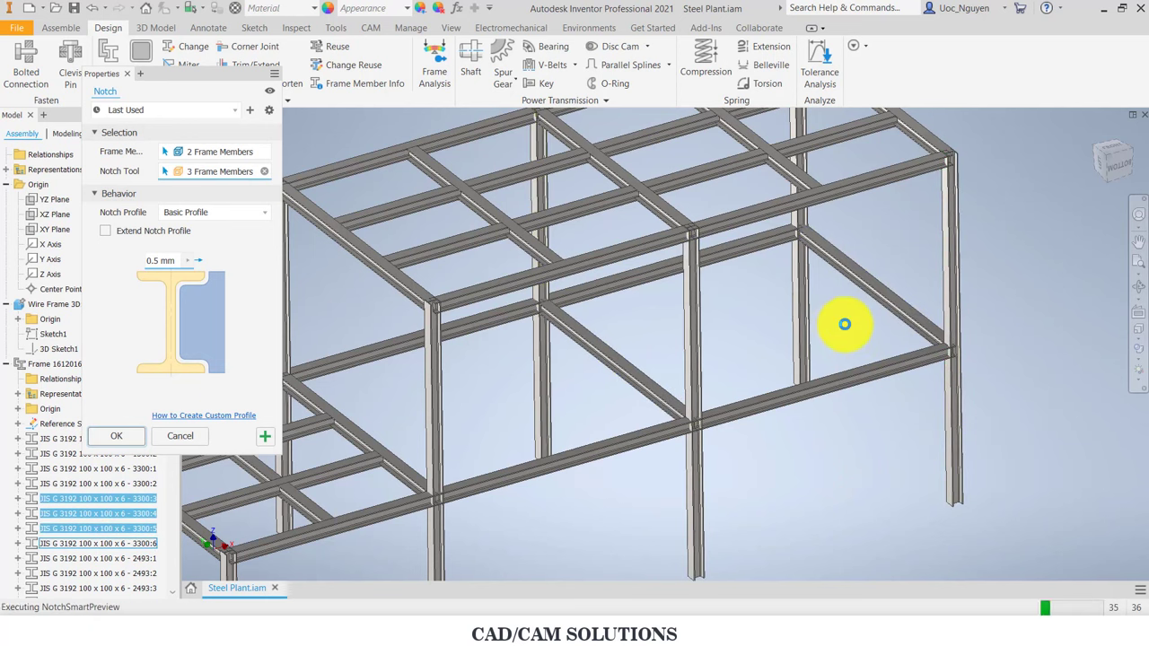
{"action": "left_click", "coordinate": [841, 320]}
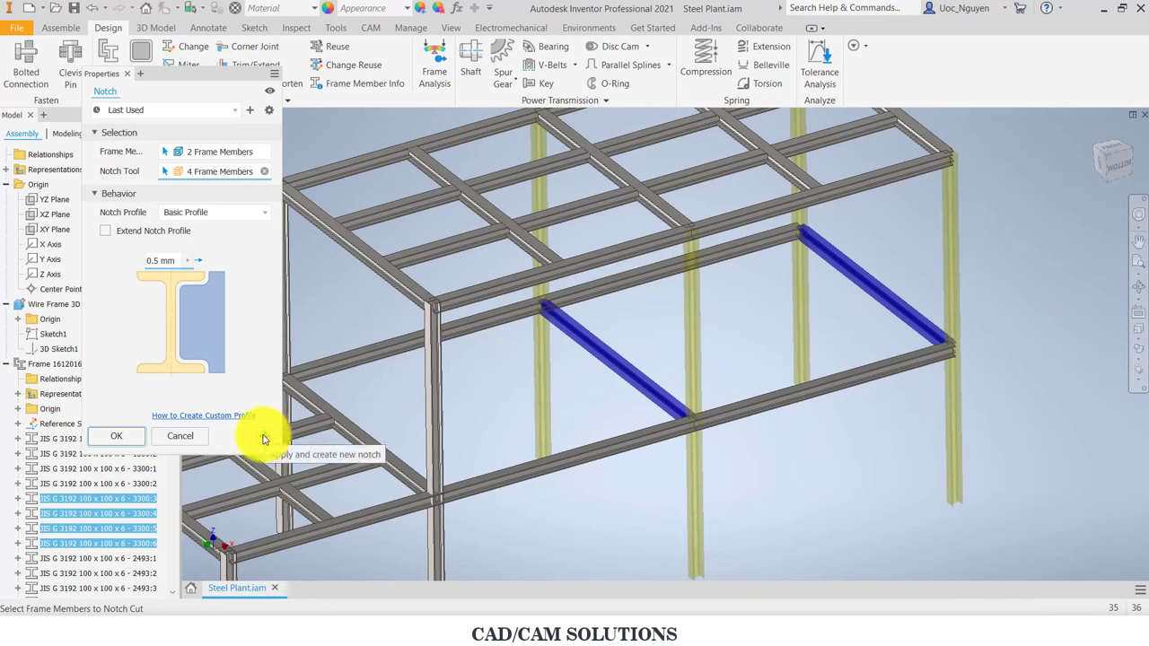
{"action": "left_click", "coordinate": [125, 437]}
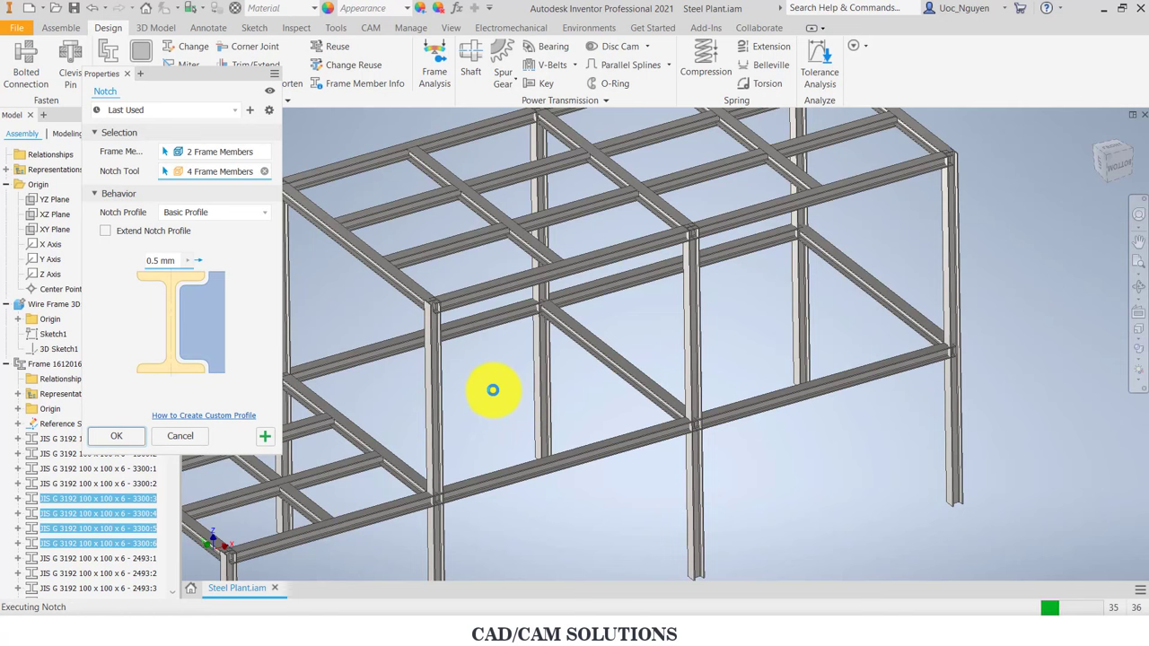
{"action": "mouse_move", "coordinate": [493, 389]}
{"action": "middle_mouse_down"}
{"action": "mouse_move", "coordinate": [640, 300]}
{"action": "mouse_move", "coordinate": [587, 341]}
{"action": "mouse_move", "coordinate": [546, 418]}
{"action": "mouse_move", "coordinate": [634, 323]}
{"action": "mouse_move", "coordinate": [539, 243]}
{"action": "middle_mouse_up"}
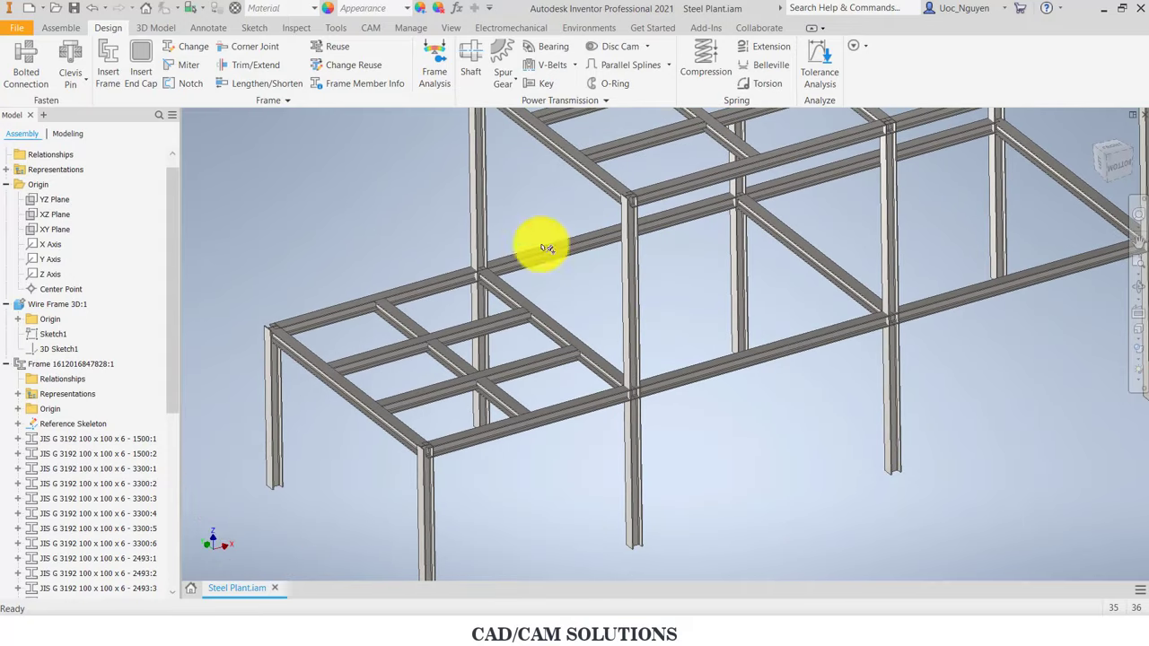
Step: Start Trim/Extend and set a column face as the trim boundary
{"action": "left_click", "coordinate": [252, 64]}
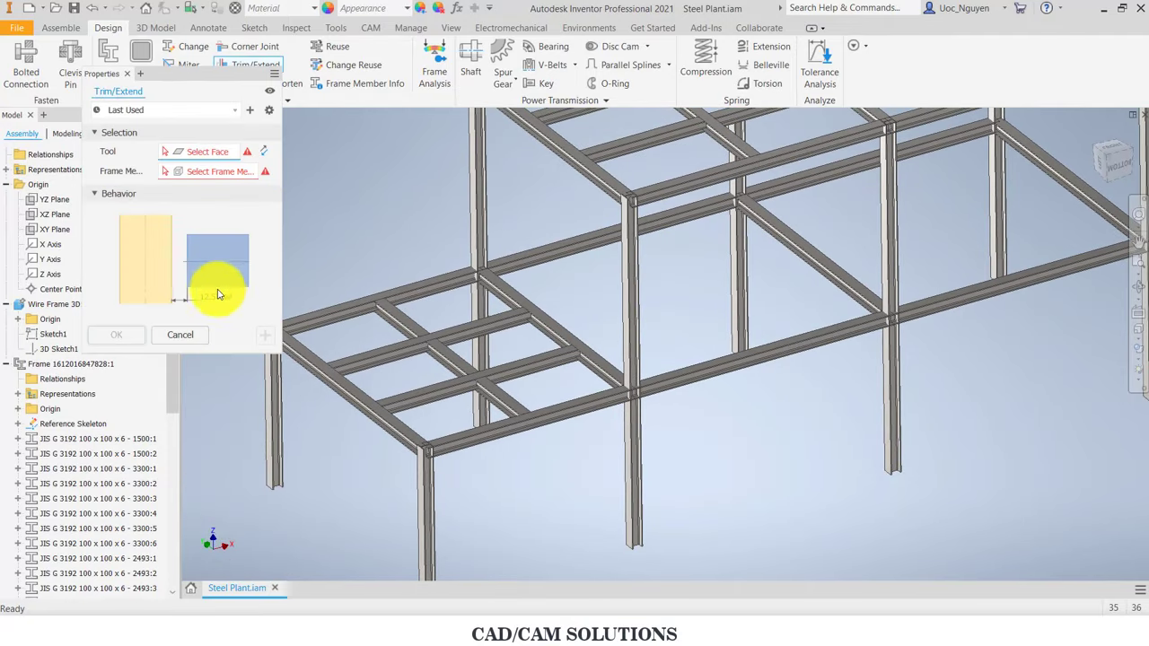
{"action": "scroll", "coordinate": [410, 308], "scroll_direction": "up", "scroll_amount": 2}
{"action": "scroll", "coordinate": [410, 323], "scroll_direction": "up", "scroll_amount": 2}
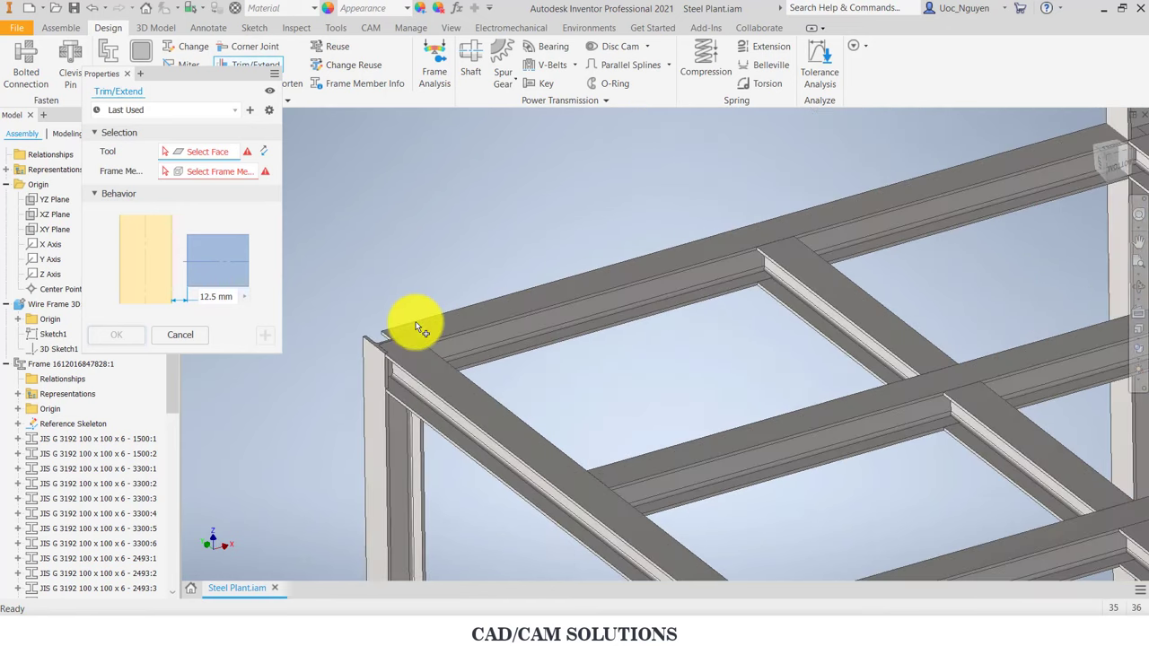
{"action": "scroll", "coordinate": [417, 328], "scroll_direction": "up", "scroll_amount": 2}
{"action": "scroll", "coordinate": [422, 355], "scroll_direction": "up", "scroll_amount": 2}
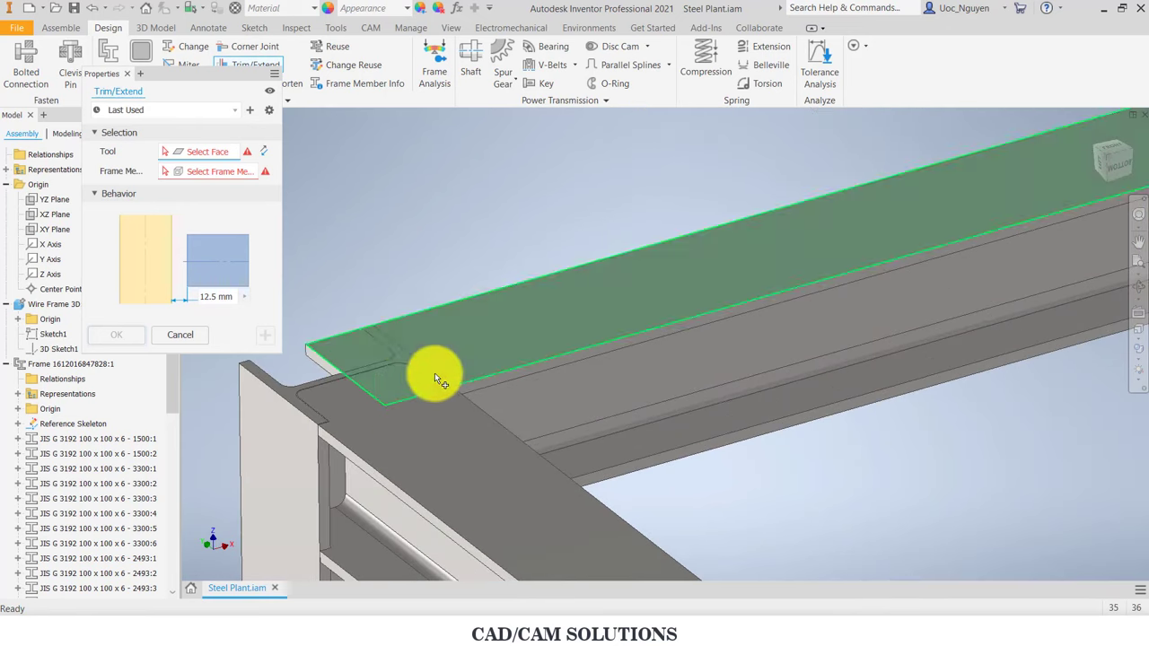
{"action": "scroll", "coordinate": [445, 382], "scroll_direction": "up", "scroll_amount": 2}
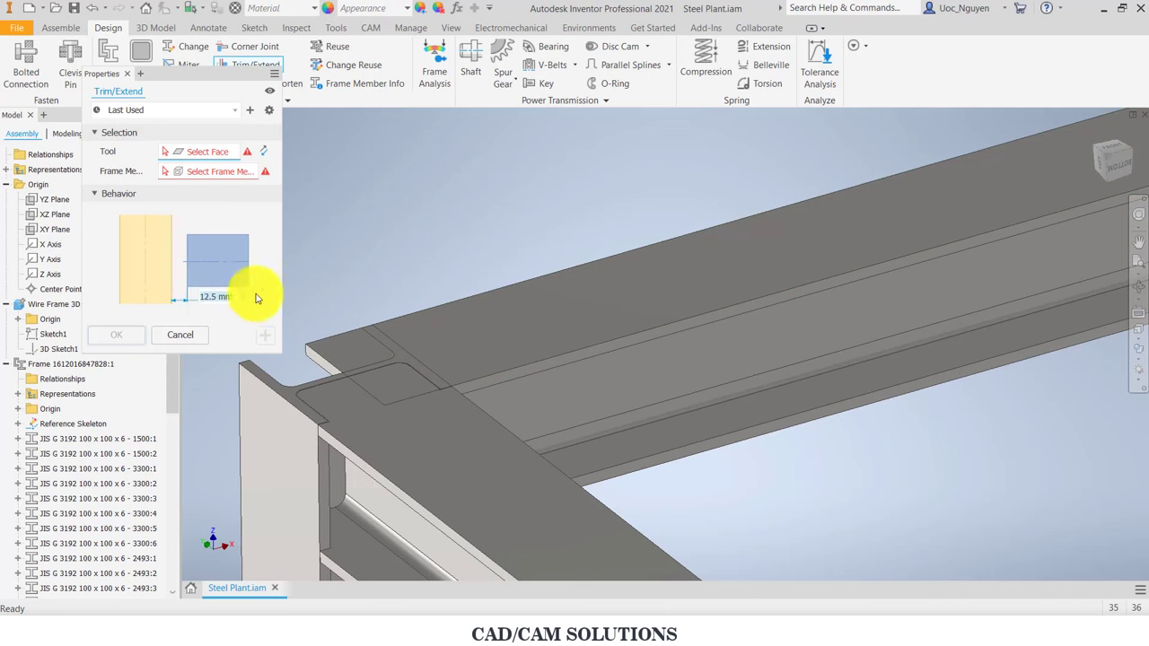
{"action": "scroll", "coordinate": [394, 247], "scroll_direction": "down", "scroll_amount": 3}
{"action": "scroll", "coordinate": [396, 238], "scroll_direction": "down", "scroll_amount": 2}
{"action": "middle_click_drag", "start_coordinate": [396, 224], "coordinate": [709, 278], "text": "shift"}
{"action": "scroll", "coordinate": [735, 289], "scroll_direction": "up", "scroll_amount": 3}
{"action": "left_click", "coordinate": [650, 274]}
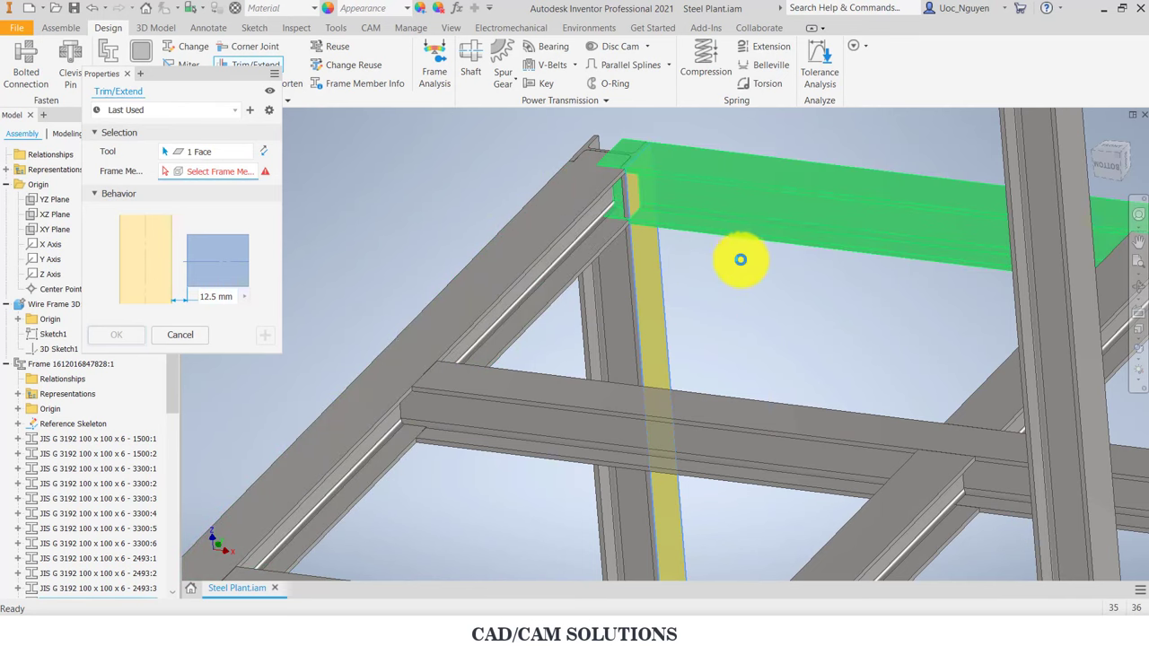
Step: Trim the two beams meeting that column back to its face
{"action": "left_click", "coordinate": [739, 259]}
{"action": "scroll", "coordinate": [740, 259], "scroll_direction": "up", "scroll_amount": 2}
{"action": "scroll", "coordinate": [739, 279], "scroll_direction": "up", "scroll_amount": 2}
{"action": "mouse_move", "coordinate": [739, 295]}
{"action": "middle_mouse_down", "text": "shift"}
{"action": "mouse_move", "coordinate": [600, 314]}
{"action": "mouse_move", "coordinate": [564, 355]}
{"action": "mouse_move", "coordinate": [515, 321]}
{"action": "middle_mouse_up", "text": "shift"}
{"action": "scroll", "coordinate": [599, 314], "scroll_direction": "down", "scroll_amount": 3}
{"action": "left_click", "coordinate": [515, 320]}
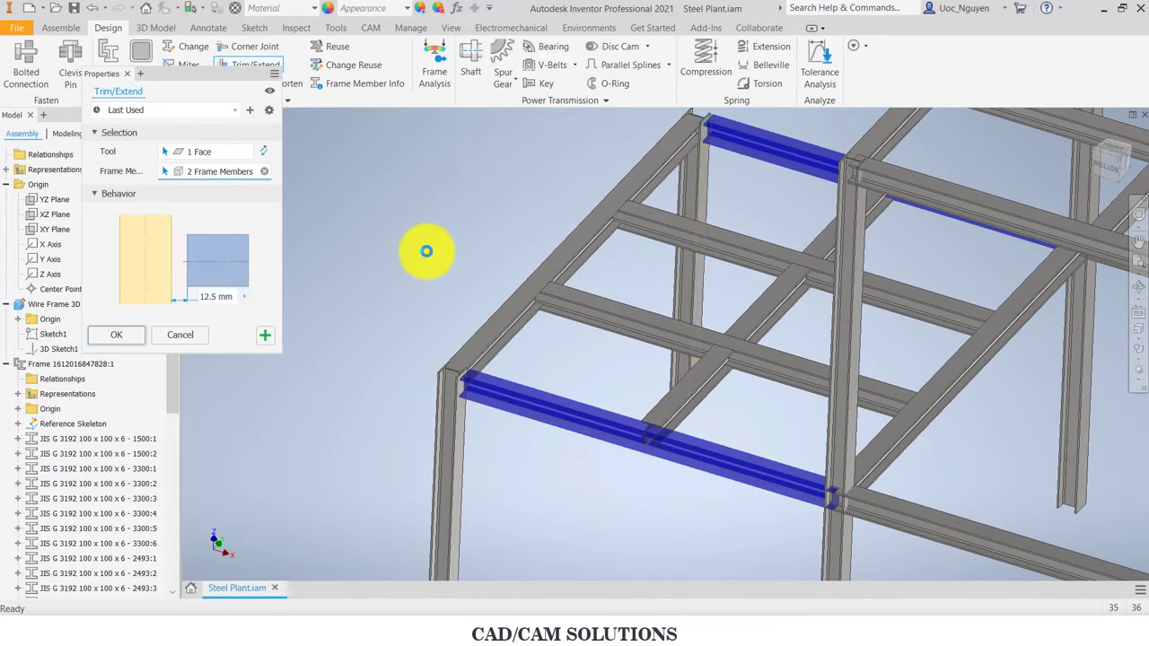
{"action": "left_click", "coordinate": [268, 335]}
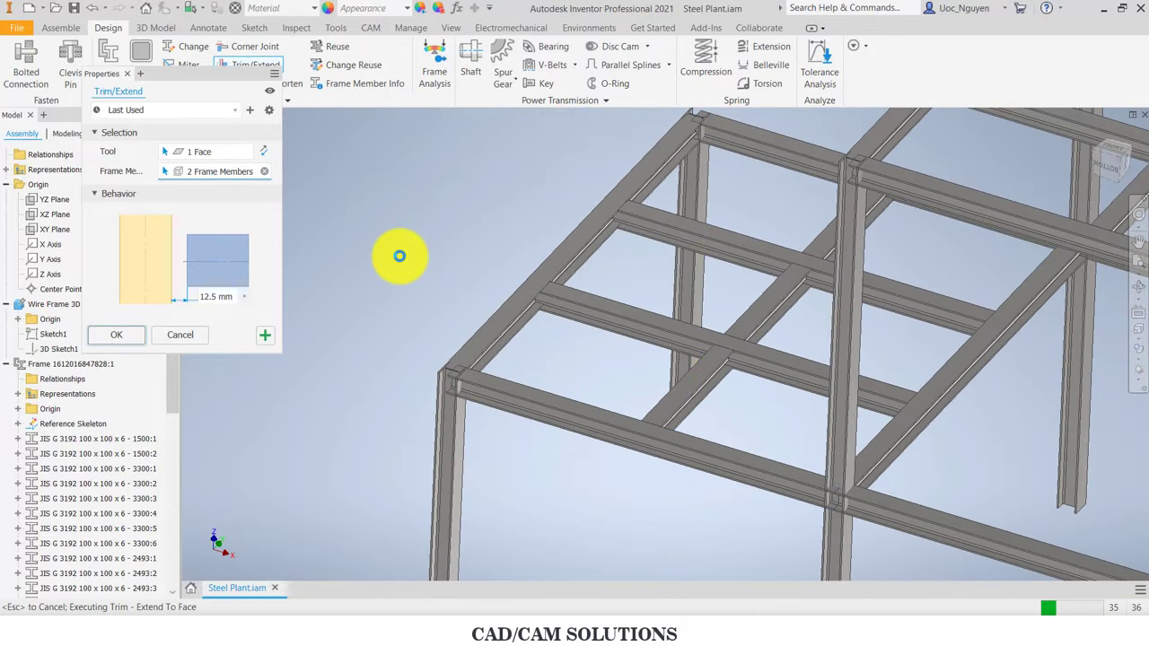
{"action": "scroll", "coordinate": [428, 248], "scroll_direction": "down", "scroll_amount": 2}
Step: Trim two beams back to the face of the column they meet
{"action": "scroll", "coordinate": [429, 249], "scroll_direction": "down", "scroll_amount": 2}
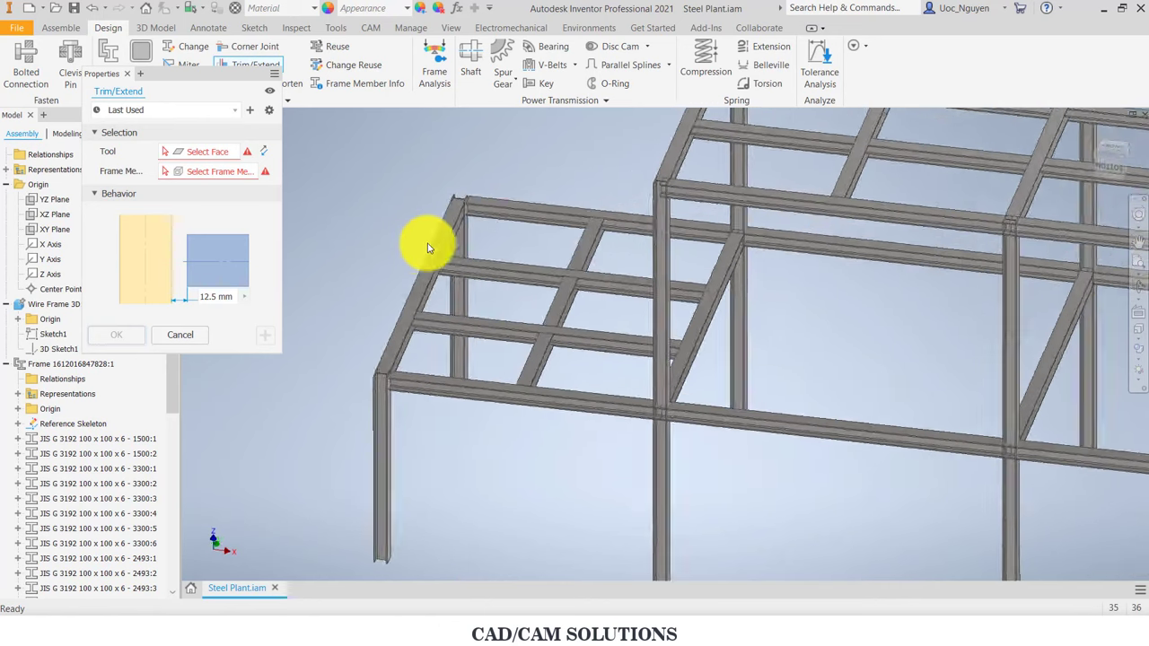
{"action": "scroll", "coordinate": [429, 249], "scroll_direction": "down", "scroll_amount": 2}
{"action": "scroll", "coordinate": [428, 249], "scroll_direction": "down", "scroll_amount": 2}
{"action": "scroll", "coordinate": [368, 236], "scroll_direction": "down", "scroll_amount": 2}
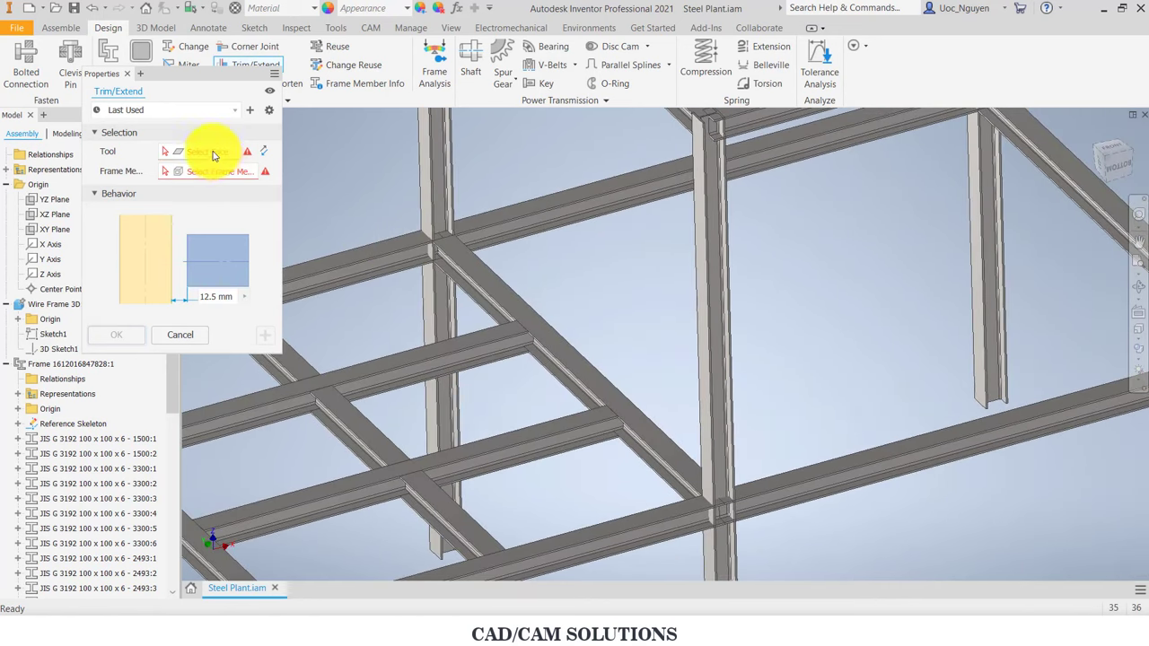
{"action": "left_click", "coordinate": [426, 226]}
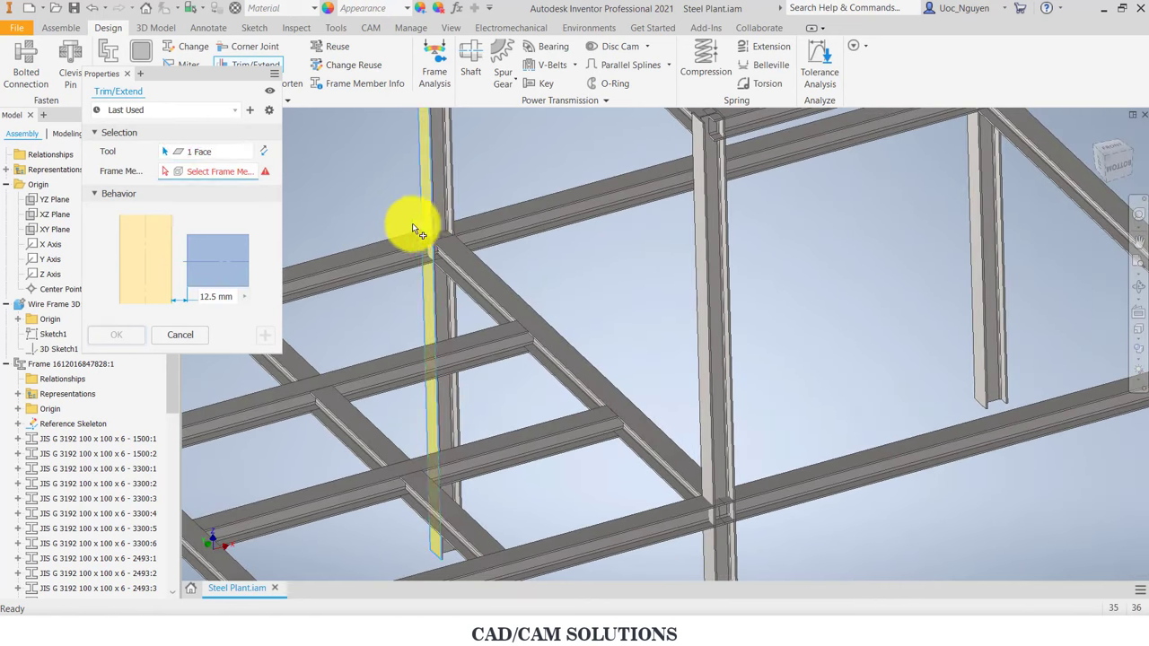
{"action": "left_click", "coordinate": [421, 269]}
{"action": "left_click", "coordinate": [645, 525]}
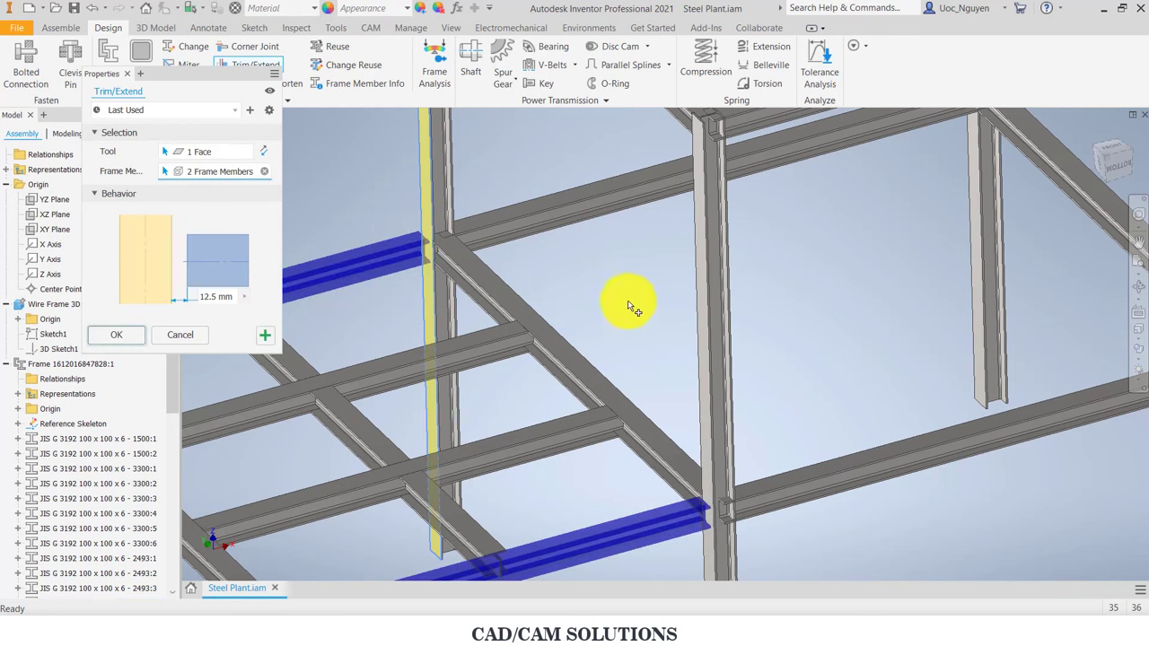
{"action": "left_click", "coordinate": [265, 337]}
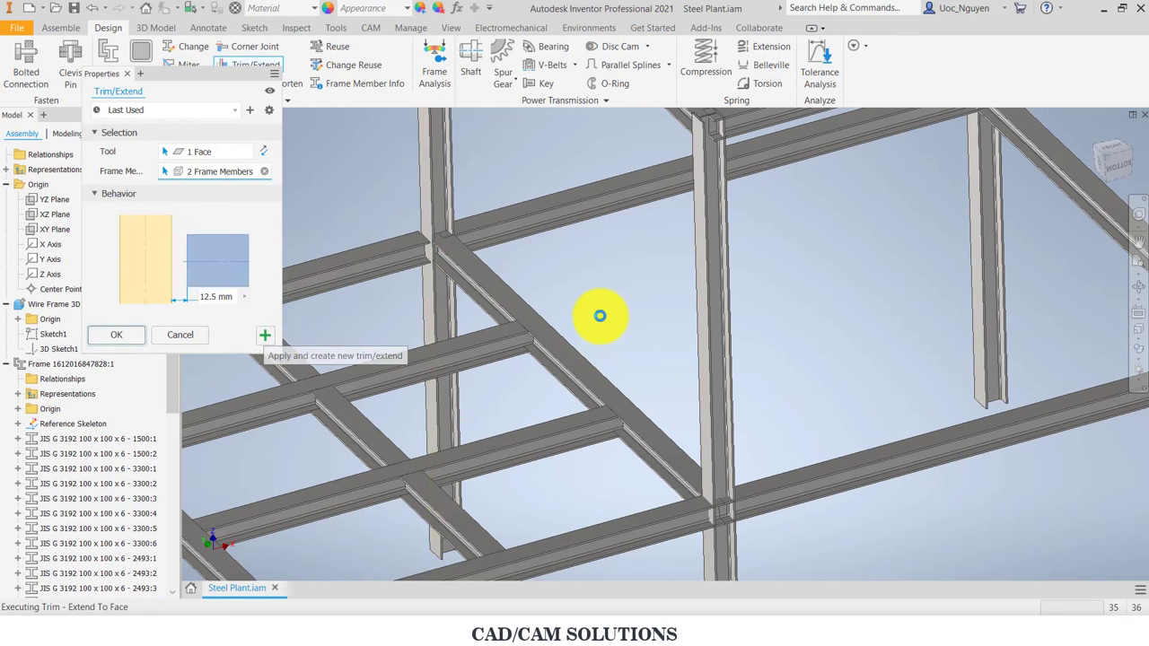
Step: Trim four more beams to a second column's face
{"action": "middle_click_drag", "start_coordinate": [599, 315], "coordinate": [702, 408], "text": "shift"}
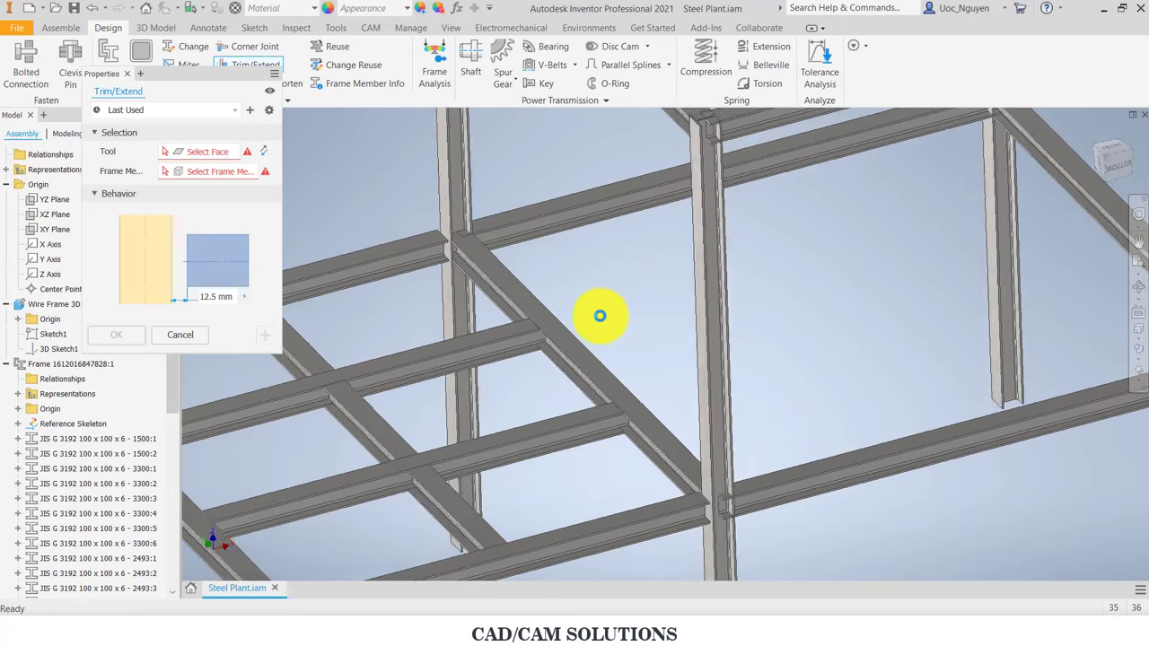
{"action": "scroll", "coordinate": [709, 413], "scroll_direction": "down", "scroll_amount": 5}
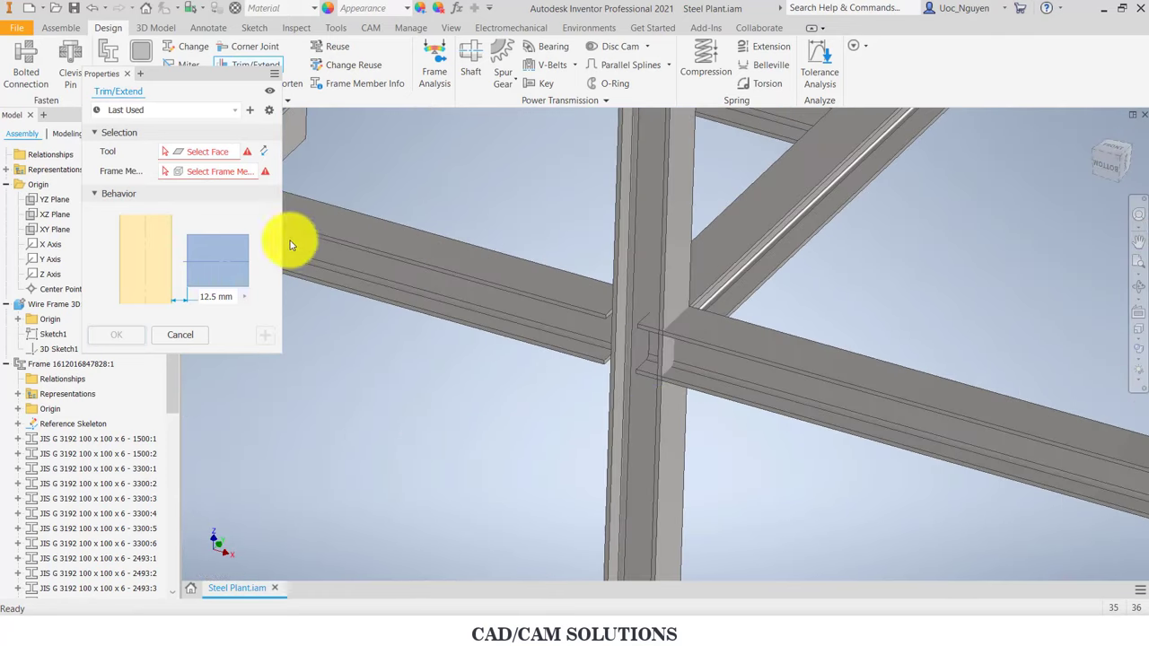
{"action": "left_click", "coordinate": [677, 409]}
{"action": "left_click", "coordinate": [776, 407]}
{"action": "scroll", "coordinate": [834, 297], "scroll_direction": "up", "scroll_amount": 3}
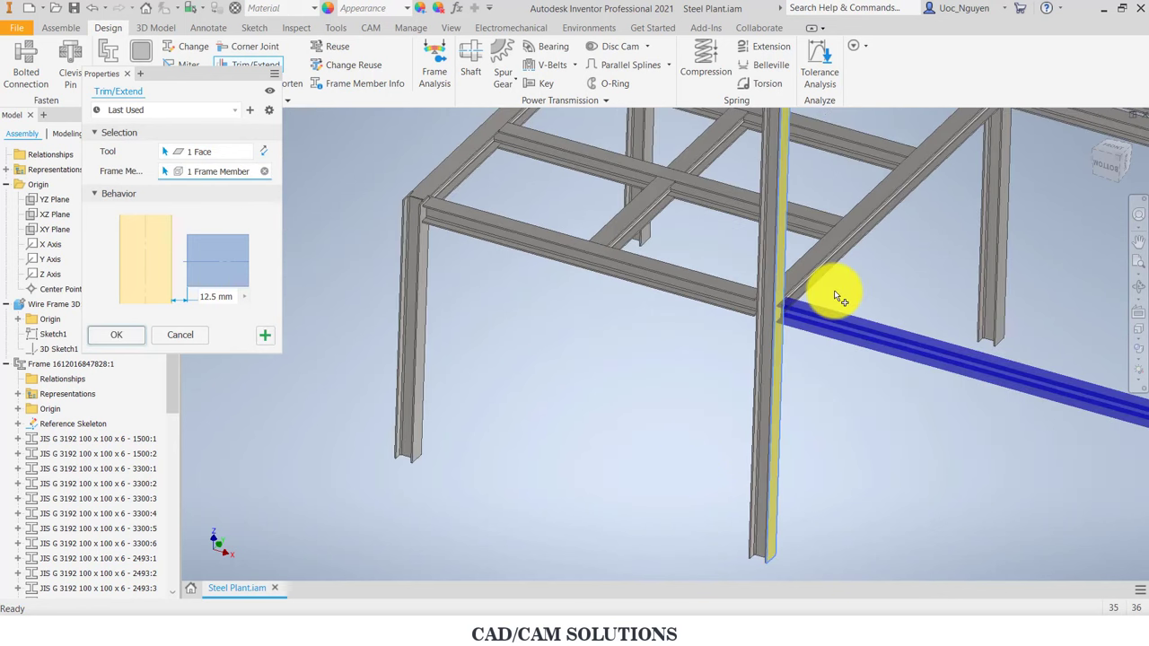
{"action": "middle_click_drag", "start_coordinate": [834, 290], "coordinate": [848, 311], "text": "shift"}
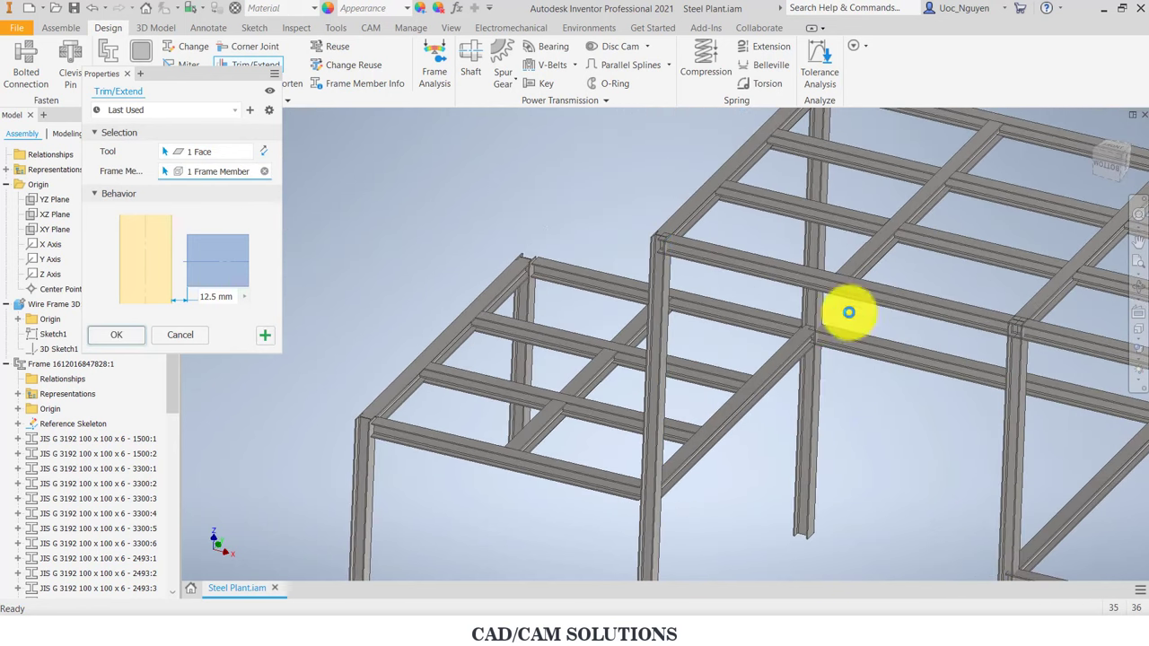
{"action": "left_click", "coordinate": [848, 311]}
{"action": "left_click", "coordinate": [740, 259]}
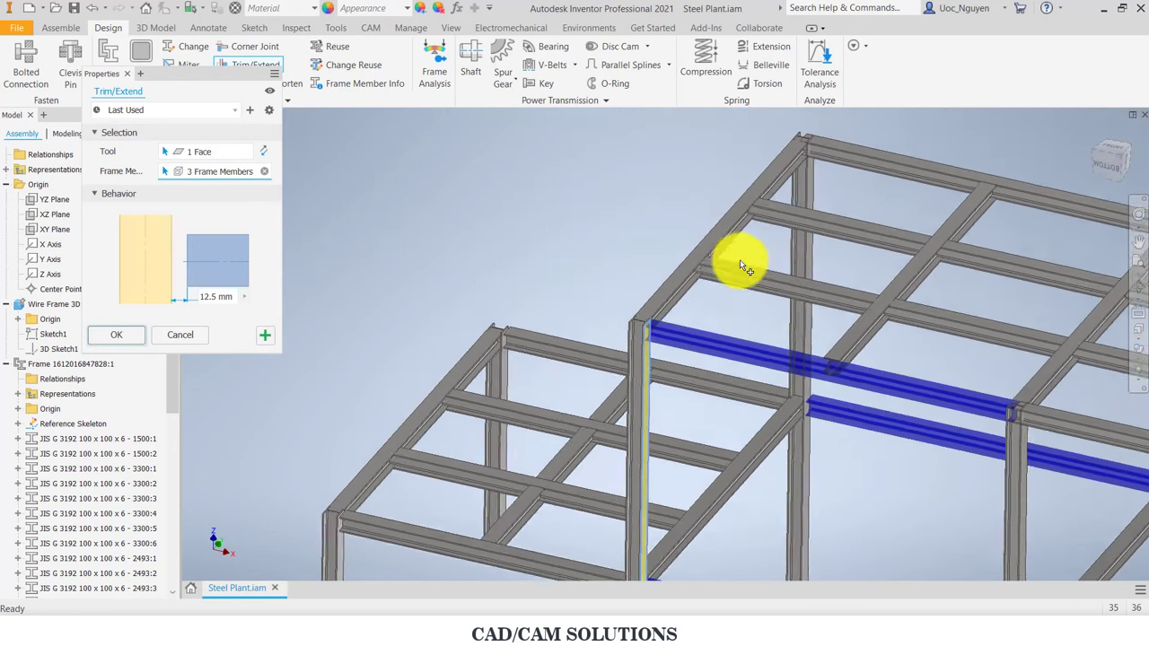
{"action": "middle_click_drag", "start_coordinate": [740, 260], "coordinate": [802, 218], "text": "shift"}
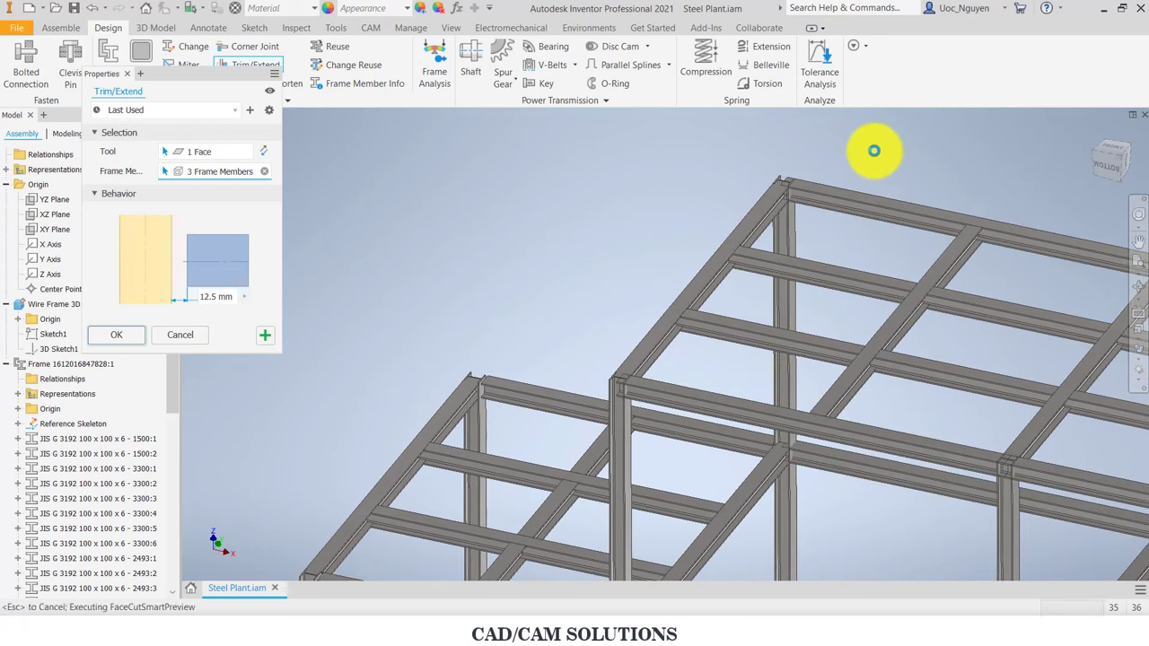
{"action": "left_click", "coordinate": [268, 337]}
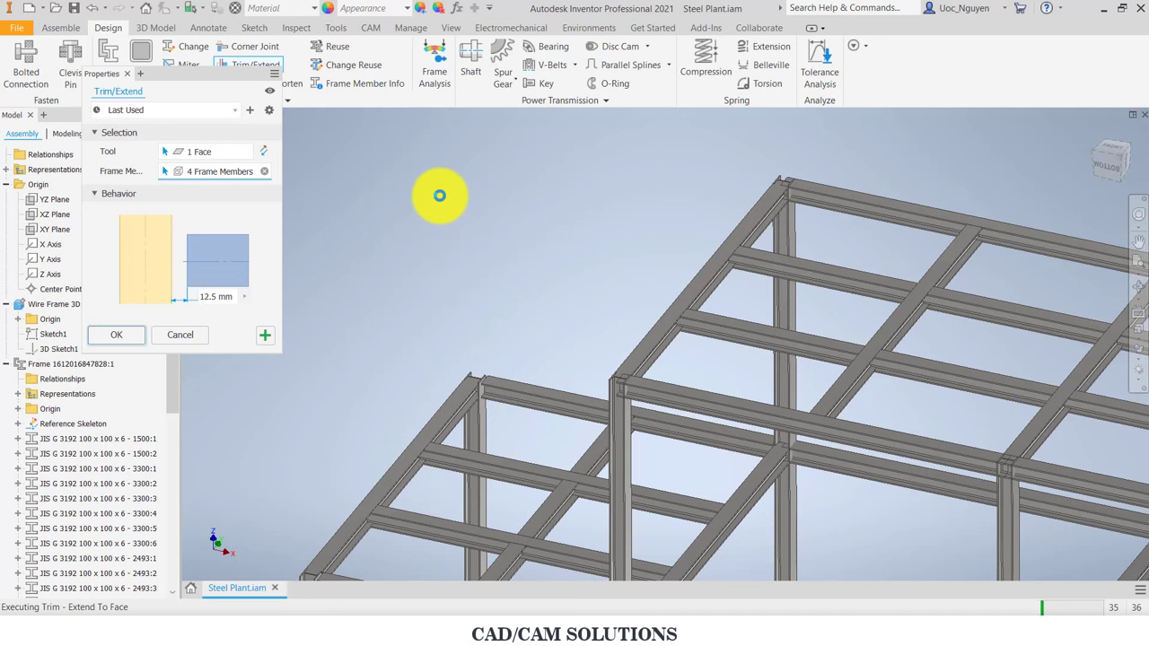
{"action": "scroll", "coordinate": [439, 195], "scroll_direction": "down", "scroll_amount": 5}
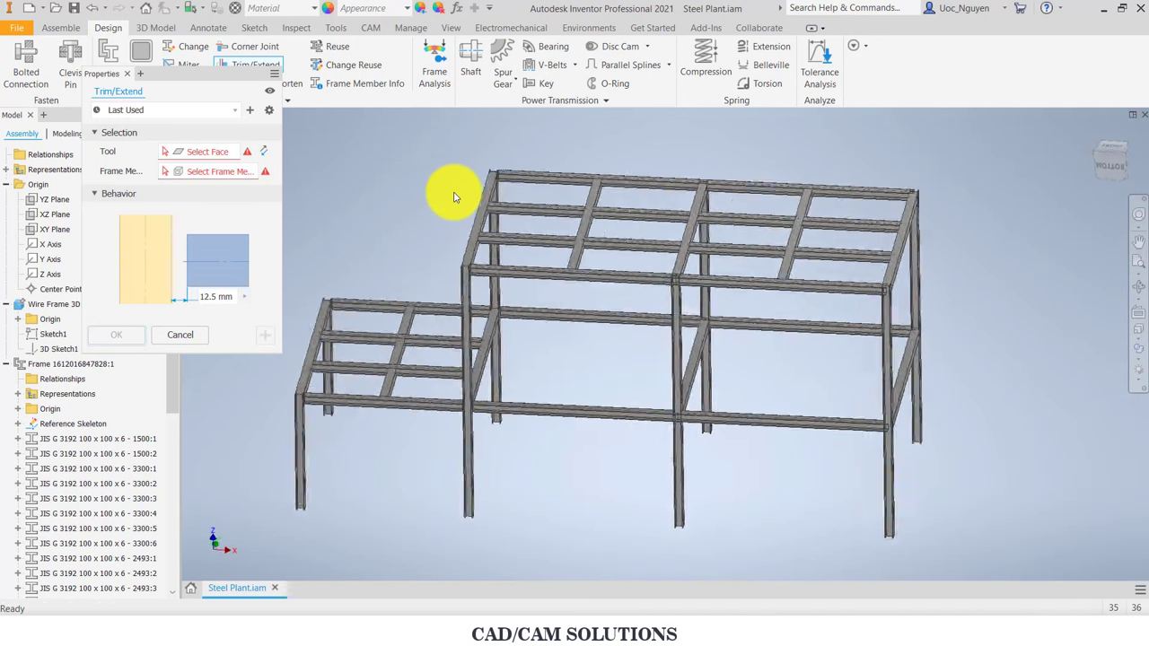
Step: Set a column face as the trim boundary and select the first two upper beams
{"action": "scroll", "coordinate": [451, 195], "scroll_direction": "up", "scroll_amount": 6}
{"action": "scroll", "coordinate": [635, 192], "scroll_direction": "up", "scroll_amount": 2}
{"action": "scroll", "coordinate": [628, 174], "scroll_direction": "up", "scroll_amount": 2}
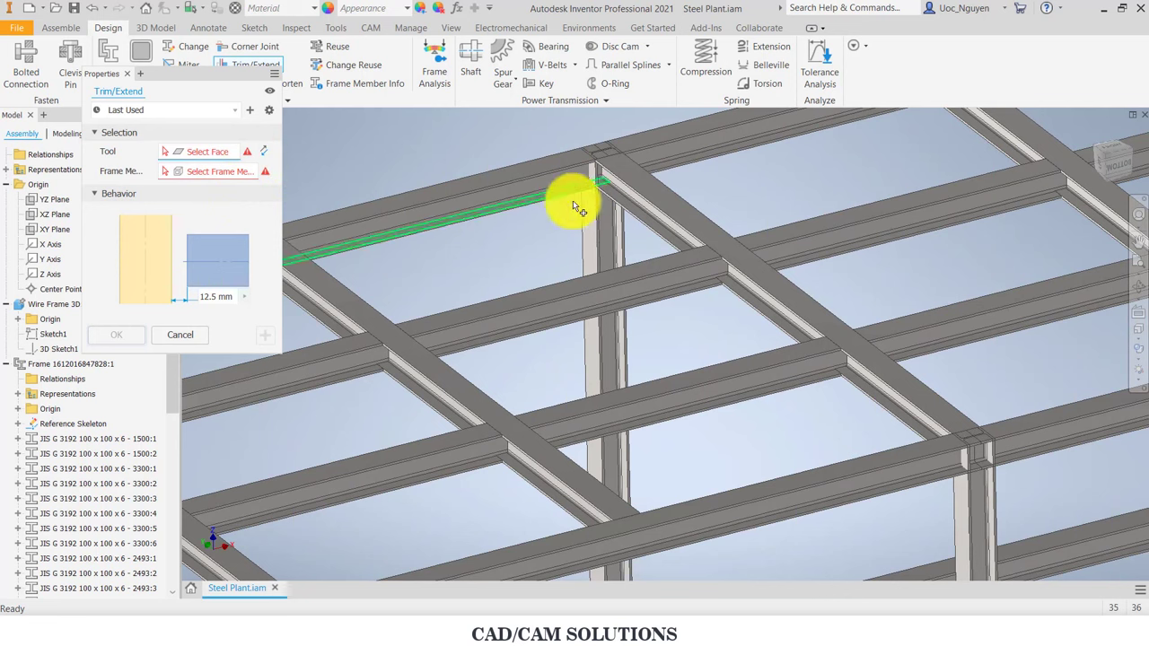
{"action": "left_click", "coordinate": [593, 216]}
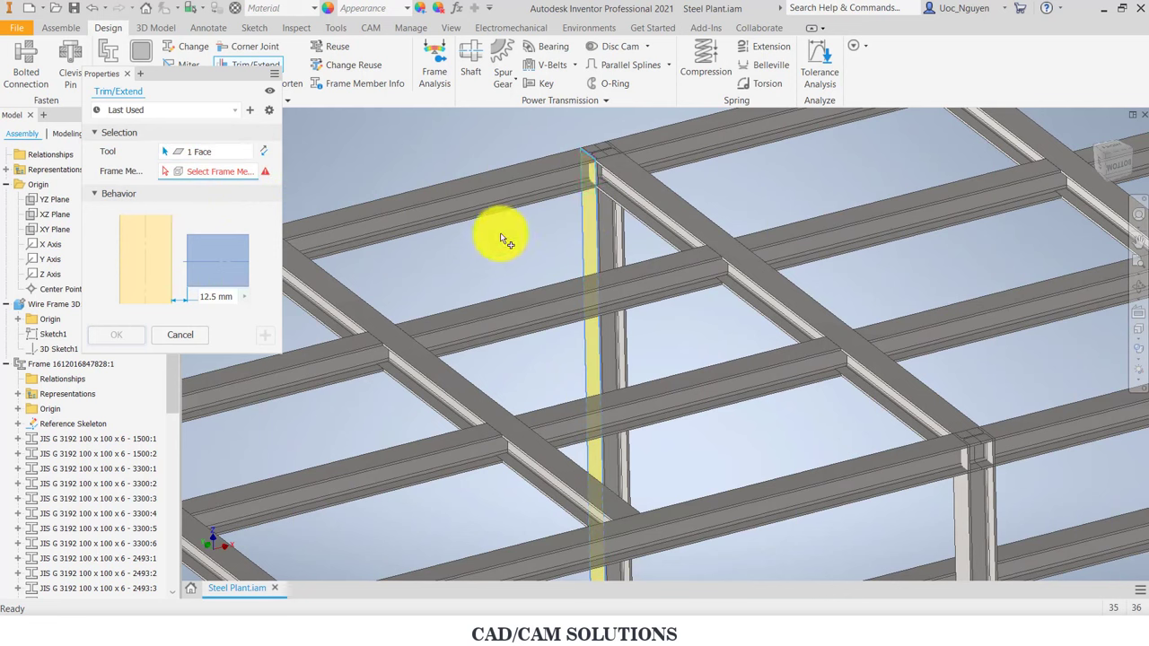
{"action": "left_click", "coordinate": [504, 208]}
{"action": "scroll", "coordinate": [511, 238], "scroll_direction": "down", "scroll_amount": 3}
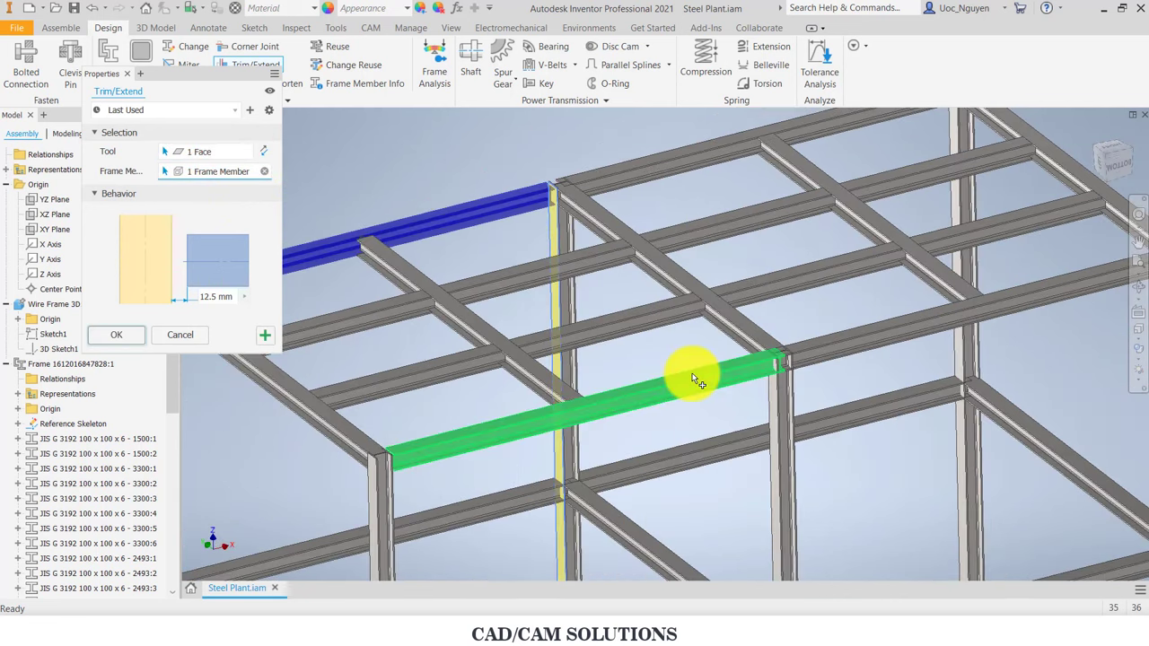
{"action": "left_click", "coordinate": [815, 305]}
Step: Add the third and fourth beams and apply the trim to that column face
{"action": "scroll", "coordinate": [820, 359], "scroll_direction": "down", "scroll_amount": 2}
{"action": "scroll", "coordinate": [736, 449], "scroll_direction": "up", "scroll_amount": 4}
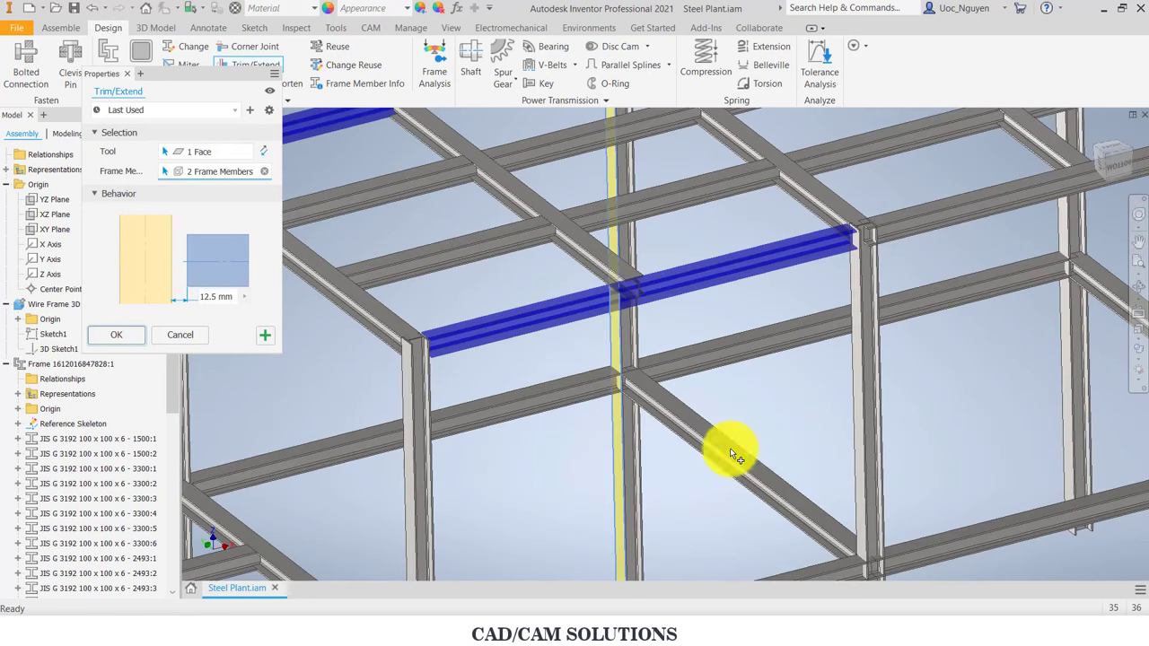
{"action": "left_click", "coordinate": [583, 406]}
{"action": "scroll", "coordinate": [721, 493], "scroll_direction": "down", "scroll_amount": 2}
{"action": "scroll", "coordinate": [700, 449], "scroll_direction": "up", "scroll_amount": 2}
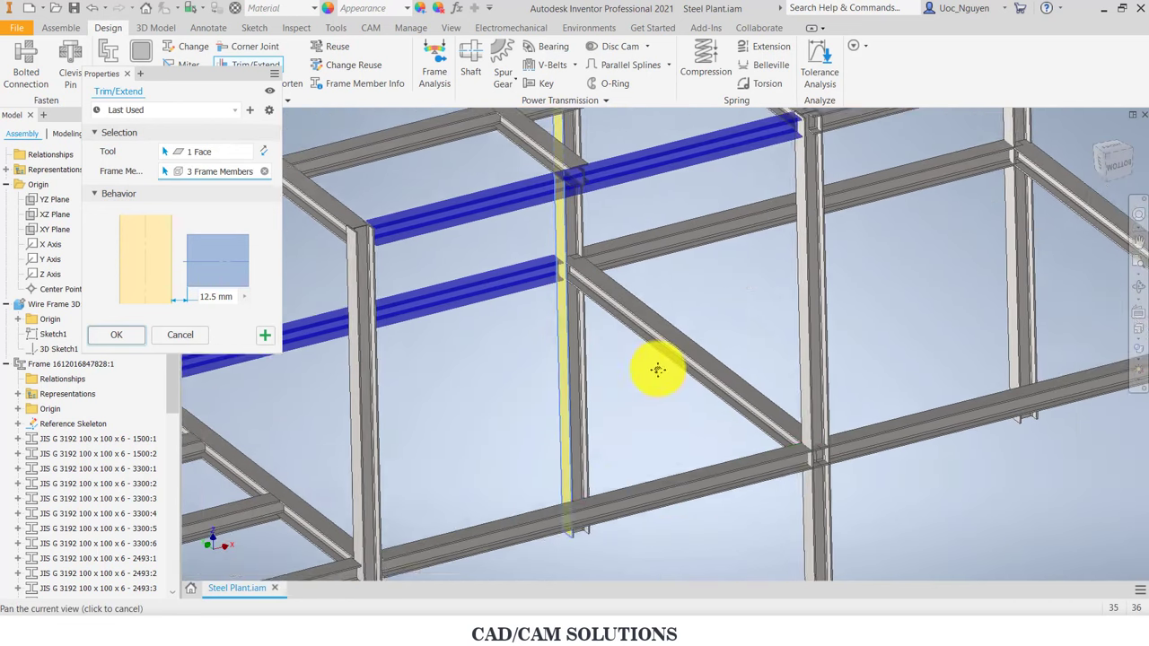
{"action": "scroll", "coordinate": [664, 368], "scroll_direction": "up", "scroll_amount": 2}
{"action": "left_click", "coordinate": [733, 453]}
{"action": "scroll", "coordinate": [744, 311], "scroll_direction": "down", "scroll_amount": 2}
{"action": "scroll", "coordinate": [745, 312], "scroll_direction": "up", "scroll_amount": 2}
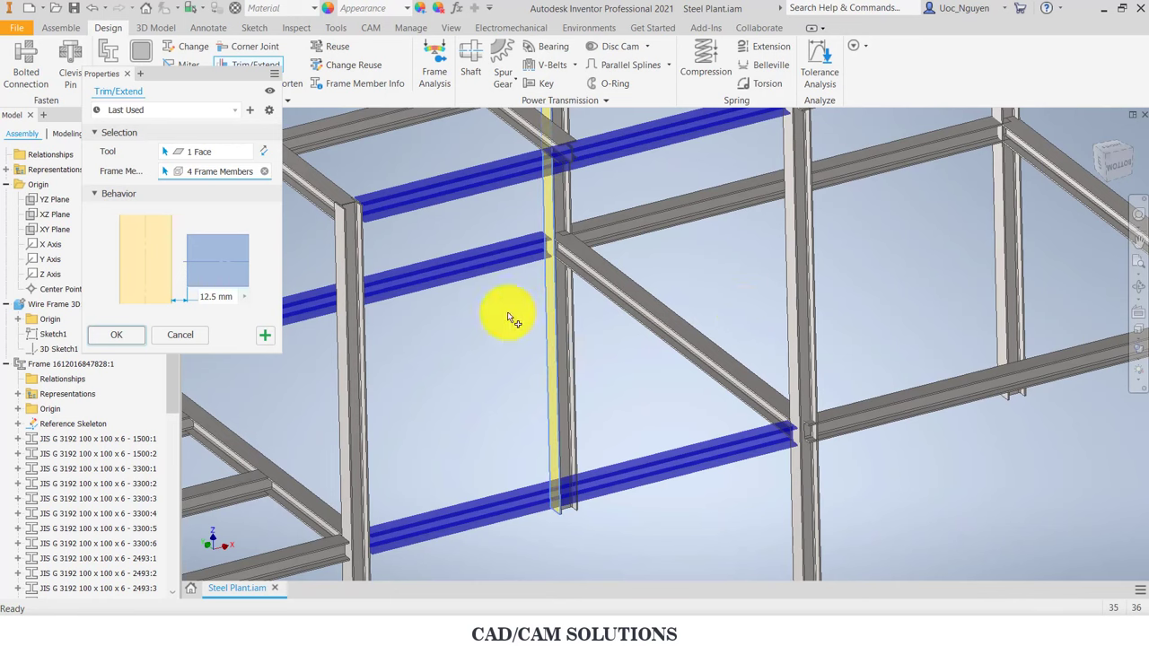
{"action": "left_click", "coordinate": [266, 336]}
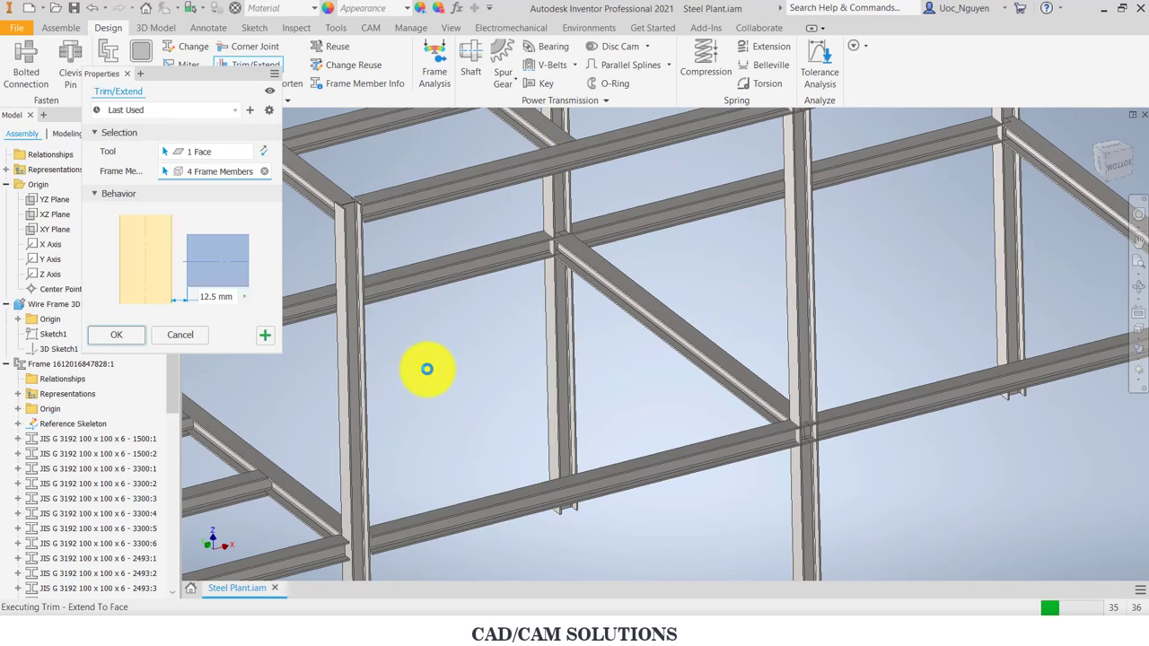
{"action": "scroll", "coordinate": [426, 368], "scroll_direction": "down", "scroll_amount": 3}
{"action": "scroll", "coordinate": [428, 374], "scroll_direction": "down", "scroll_amount": 2}
Step: Trim four beams to the corner column face with the 1 face tool and apply
{"action": "scroll", "coordinate": [433, 202], "scroll_direction": "up", "scroll_amount": 2}
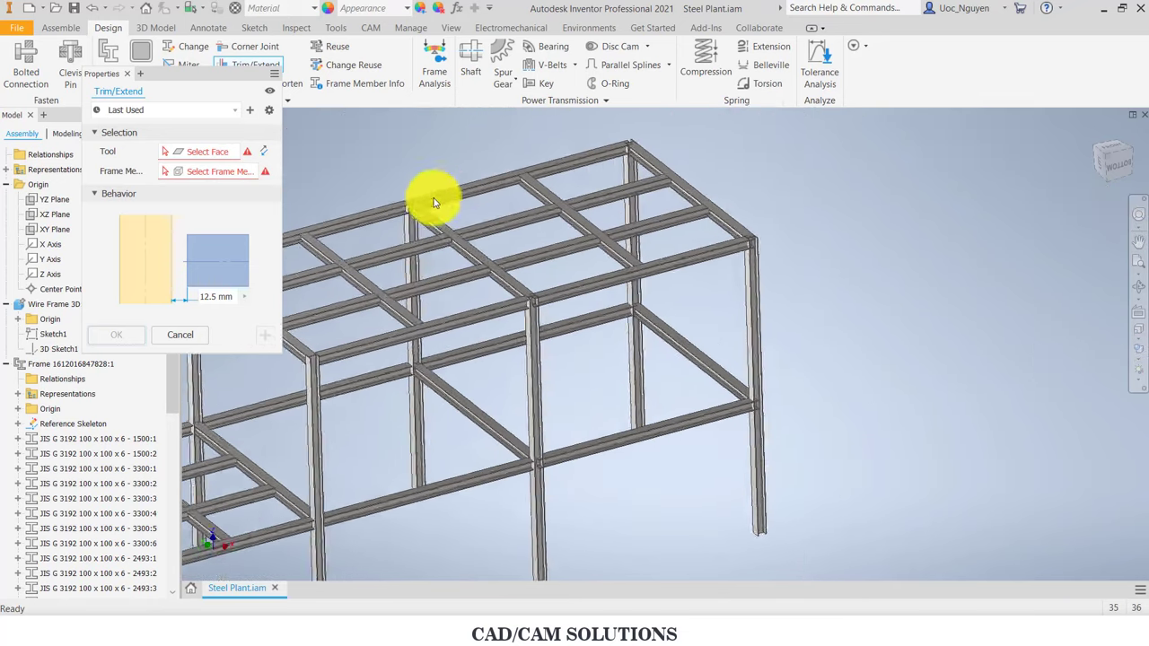
{"action": "scroll", "coordinate": [577, 397], "scroll_direction": "up", "scroll_amount": 2}
{"action": "scroll", "coordinate": [688, 200], "scroll_direction": "up", "scroll_amount": 2}
{"action": "scroll", "coordinate": [688, 157], "scroll_direction": "up", "scroll_amount": 2}
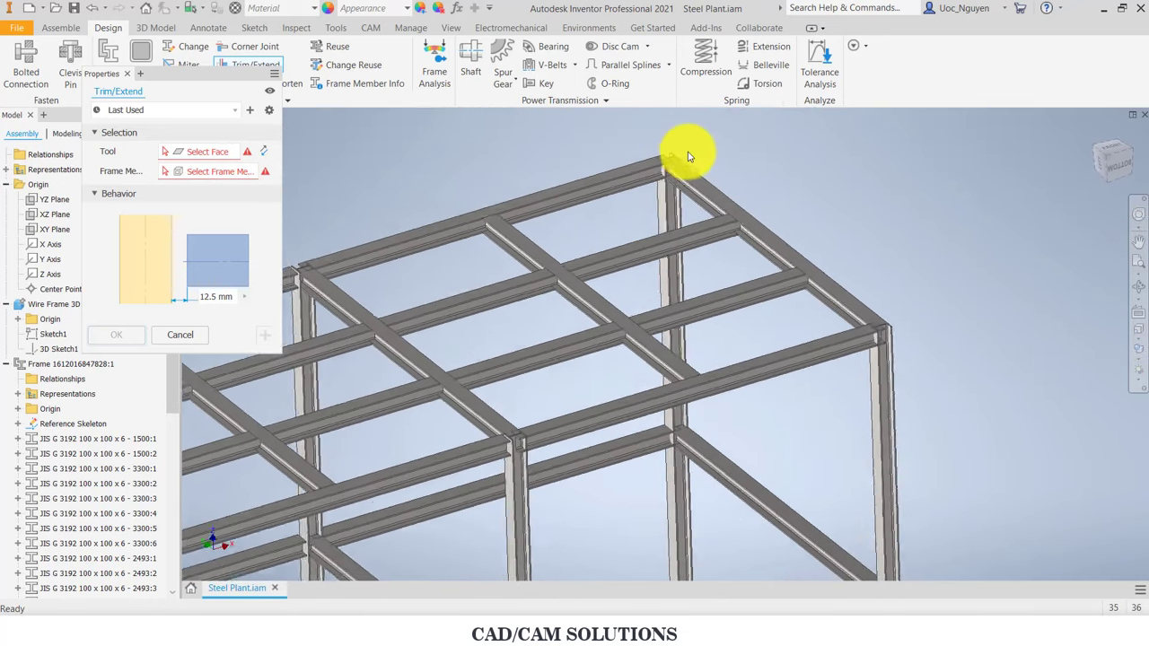
{"action": "scroll", "coordinate": [688, 157], "scroll_direction": "up", "scroll_amount": 2}
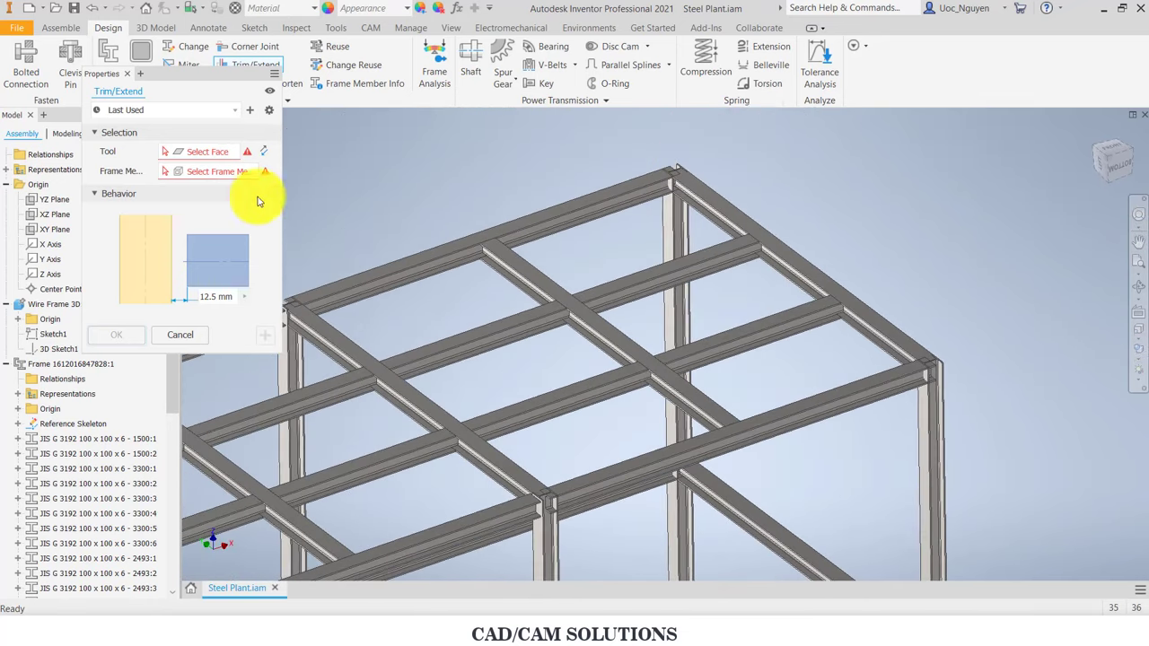
{"action": "left_click", "coordinate": [661, 235]}
{"action": "left_click", "coordinate": [574, 198]}
{"action": "scroll", "coordinate": [574, 198], "scroll_direction": "down", "scroll_amount": 3}
{"action": "scroll", "coordinate": [551, 167], "scroll_direction": "up", "scroll_amount": 1}
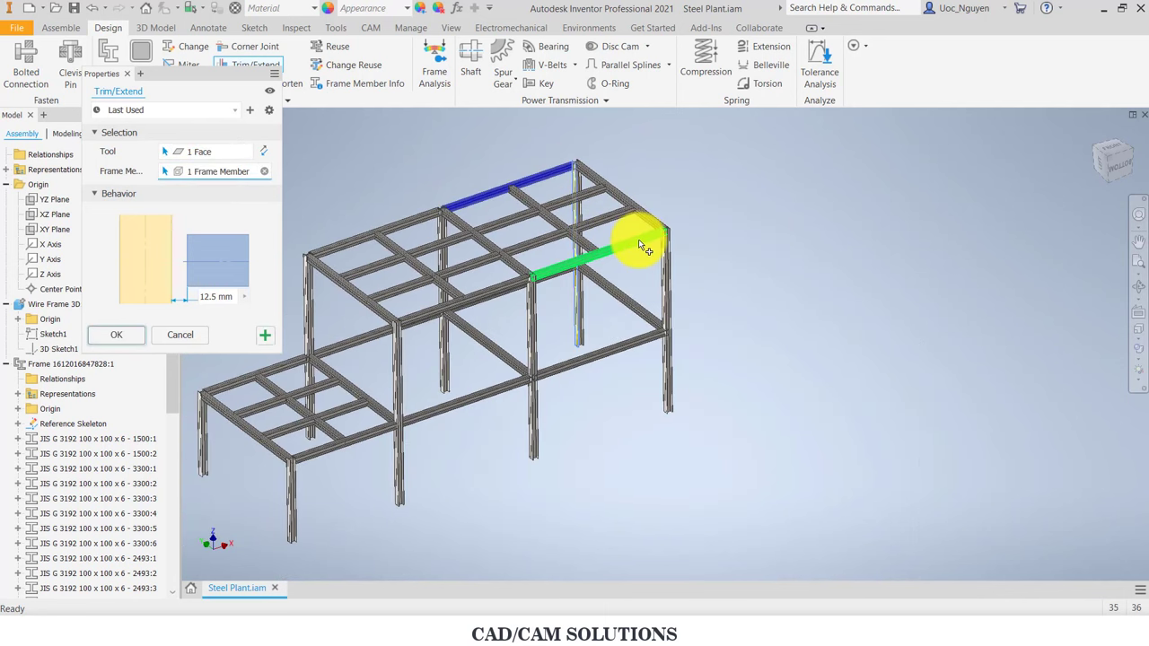
{"action": "left_click", "coordinate": [641, 248]}
{"action": "scroll", "coordinate": [655, 256], "scroll_direction": "up", "scroll_amount": 2}
{"action": "scroll", "coordinate": [659, 261], "scroll_direction": "up", "scroll_amount": 2}
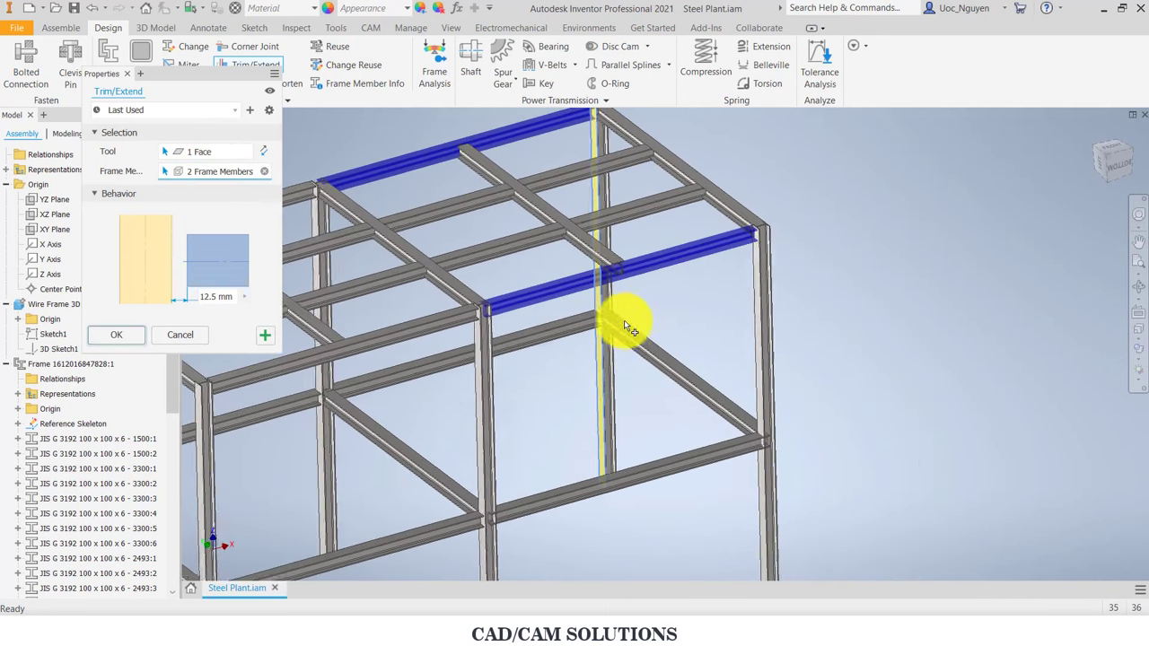
{"action": "left_click", "coordinate": [568, 329]}
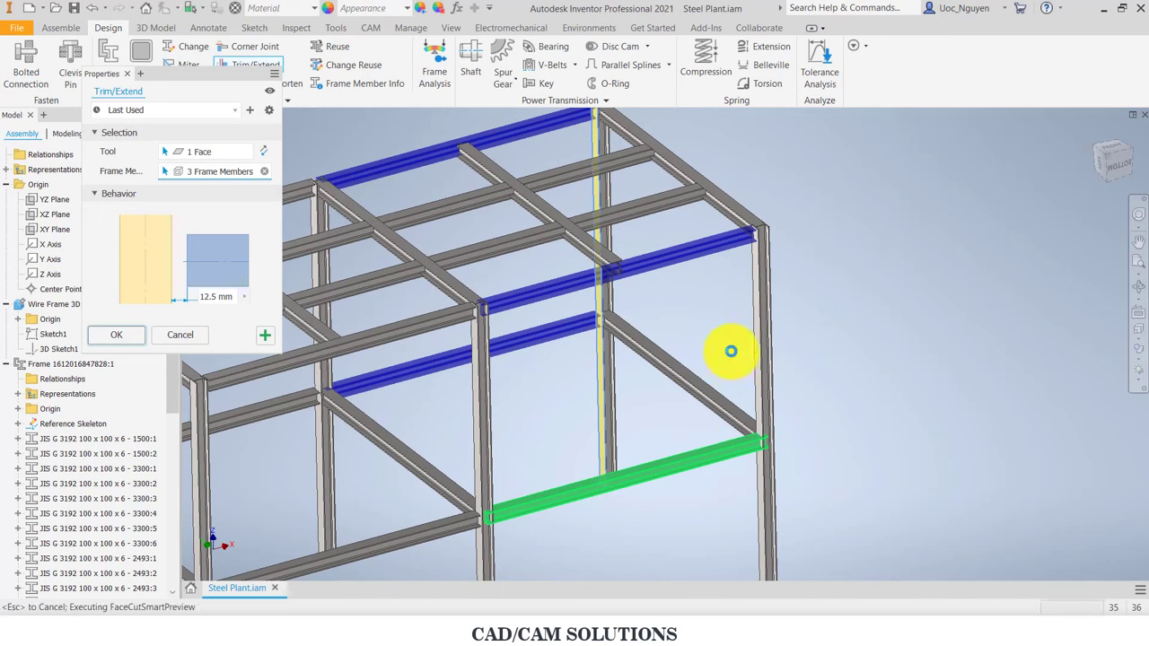
{"action": "left_click", "coordinate": [283, 293]}
{"action": "left_click", "coordinate": [264, 334]}
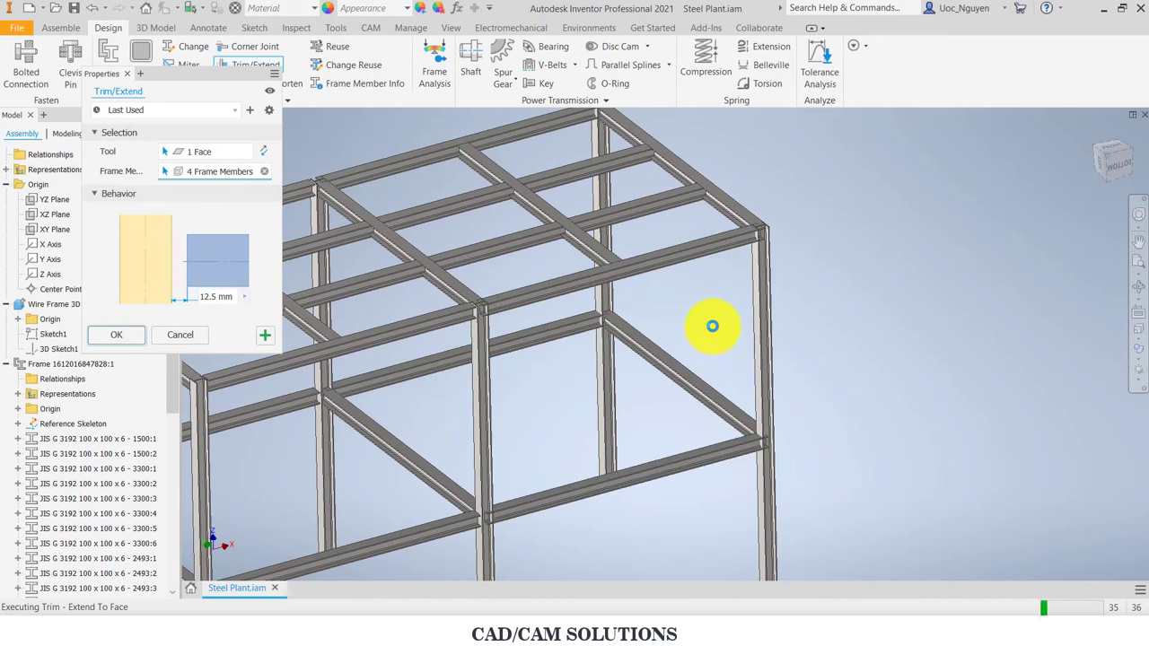
Step: Trim the top, second, middle and bottom beams to another column face and finish
{"action": "scroll", "coordinate": [533, 302], "scroll_direction": "up", "scroll_amount": 2}
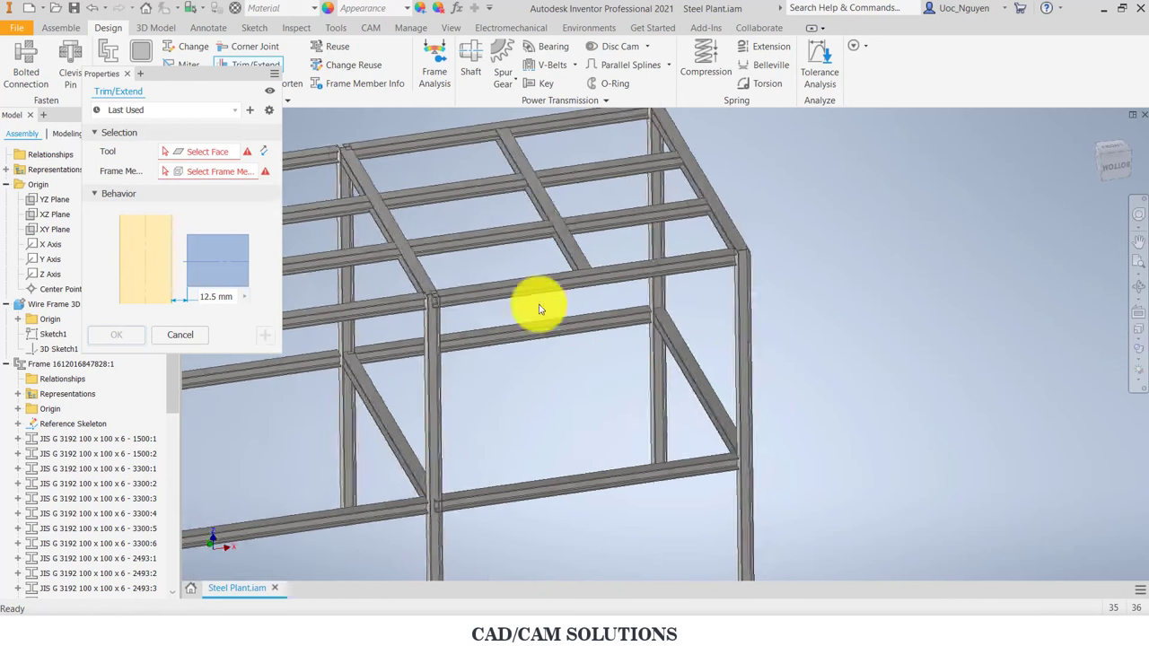
{"action": "scroll", "coordinate": [494, 290], "scroll_direction": "up", "scroll_amount": 5}
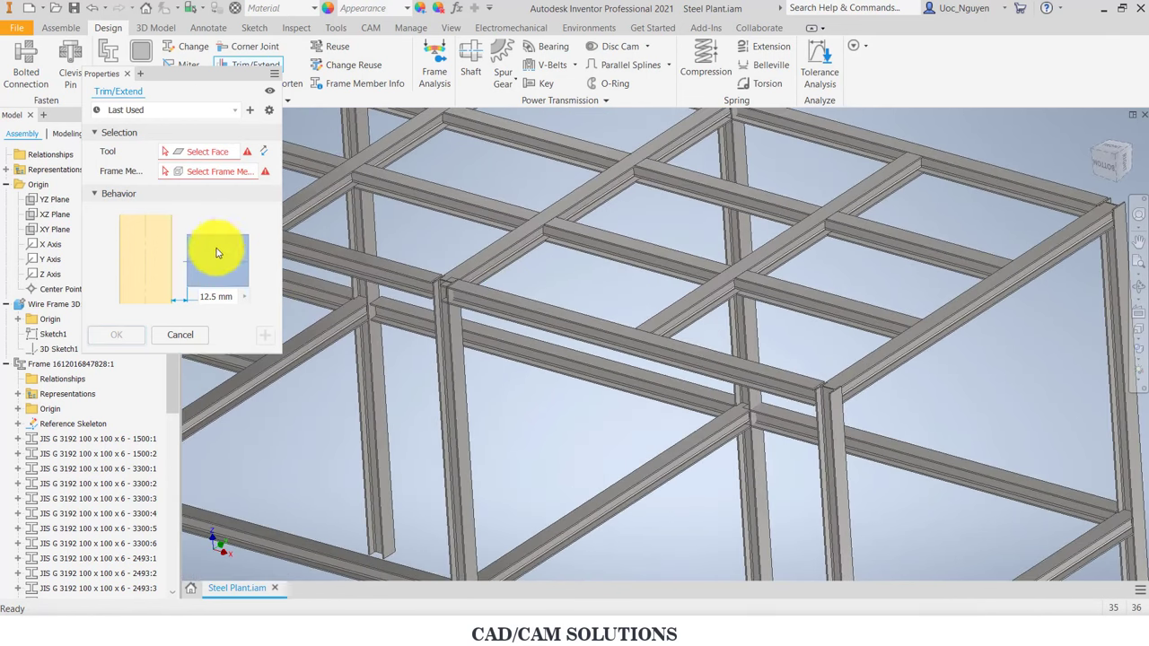
{"action": "left_click", "coordinate": [467, 343]}
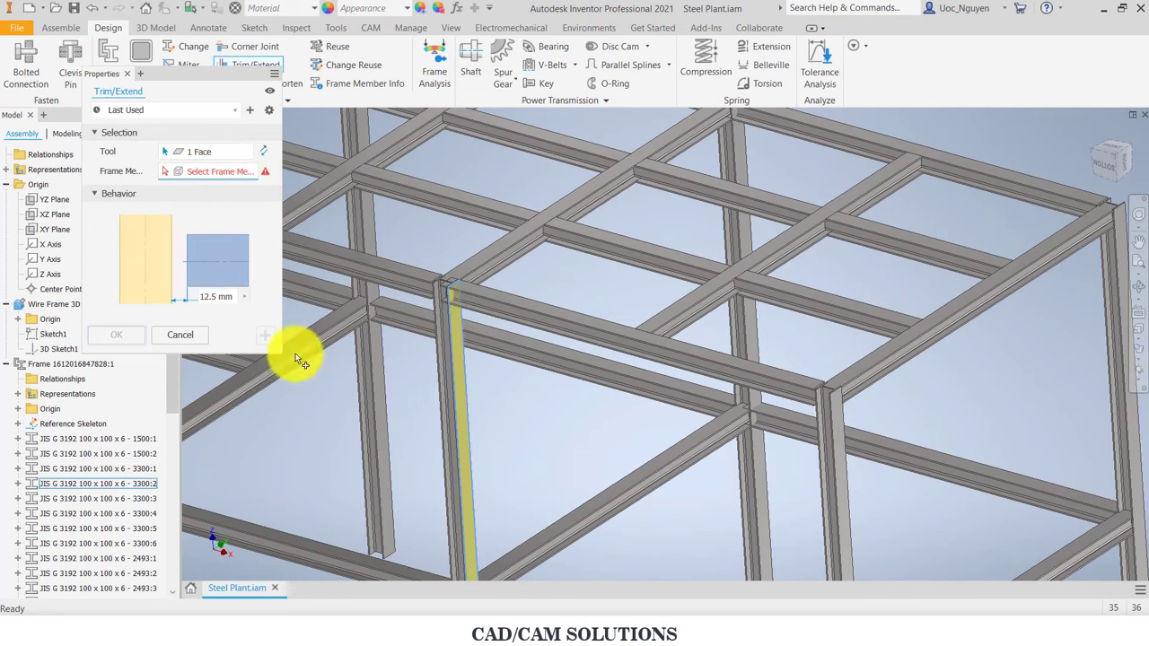
{"action": "scroll", "coordinate": [691, 180], "scroll_direction": "down", "scroll_amount": 4}
{"action": "mouse_move", "coordinate": [694, 182]}
{"action": "middle_mouse_down", "text": "shift"}
{"action": "mouse_move", "coordinate": [688, 128]}
{"action": "mouse_move", "coordinate": [648, 164]}
{"action": "middle_mouse_up", "text": "shift"}
{"action": "left_click", "coordinate": [648, 165]}
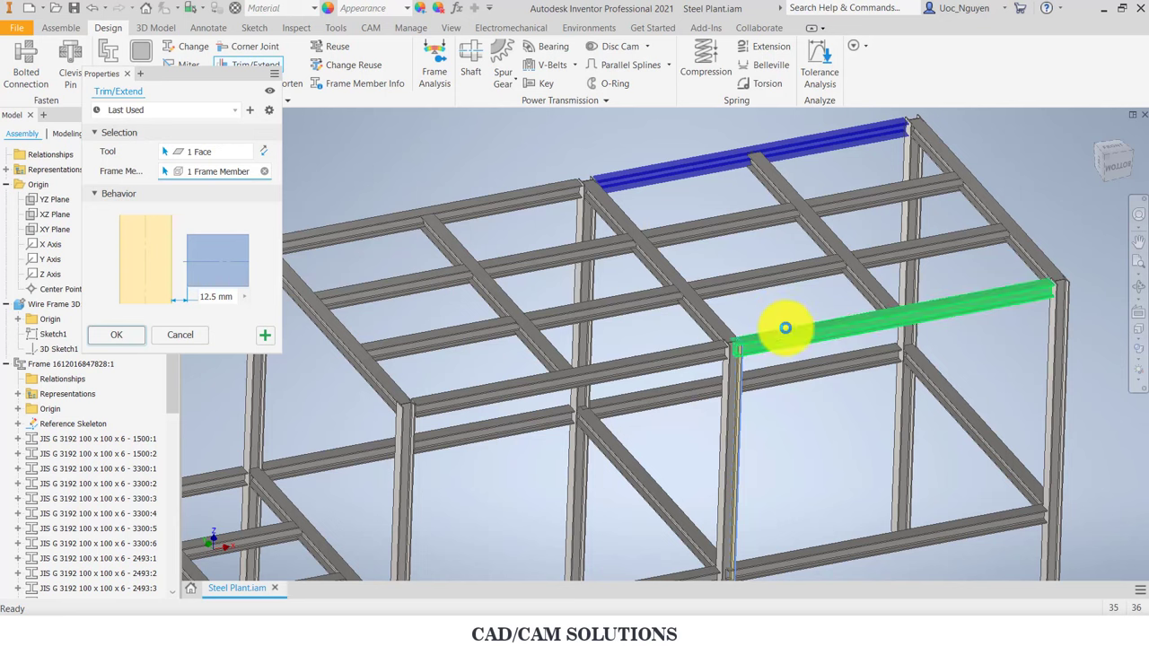
{"action": "left_click", "coordinate": [782, 326]}
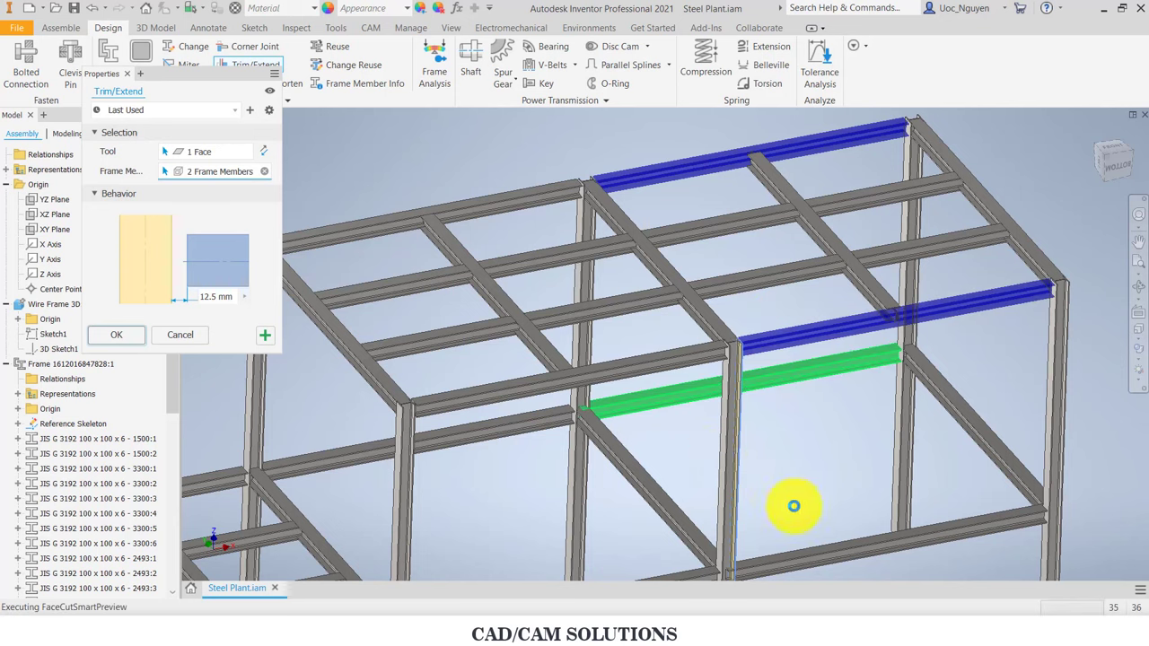
{"action": "left_click", "coordinate": [799, 369]}
{"action": "left_click", "coordinate": [808, 552]}
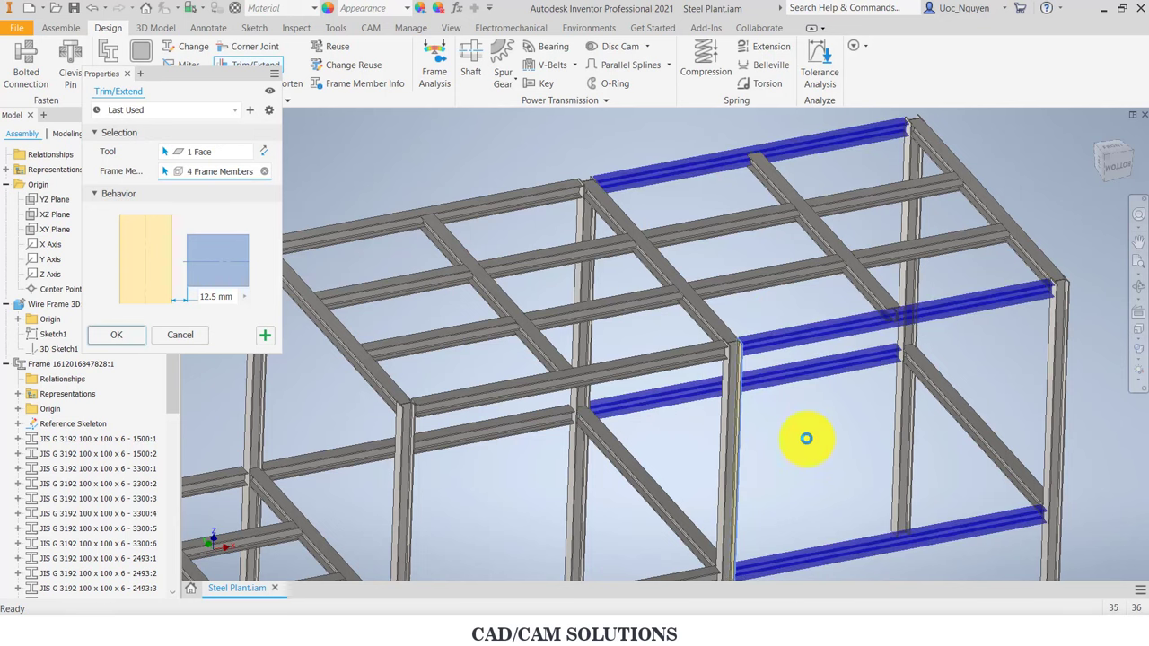
{"action": "middle_click_drag", "start_coordinate": [806, 439], "coordinate": [758, 402], "text": "shift"}
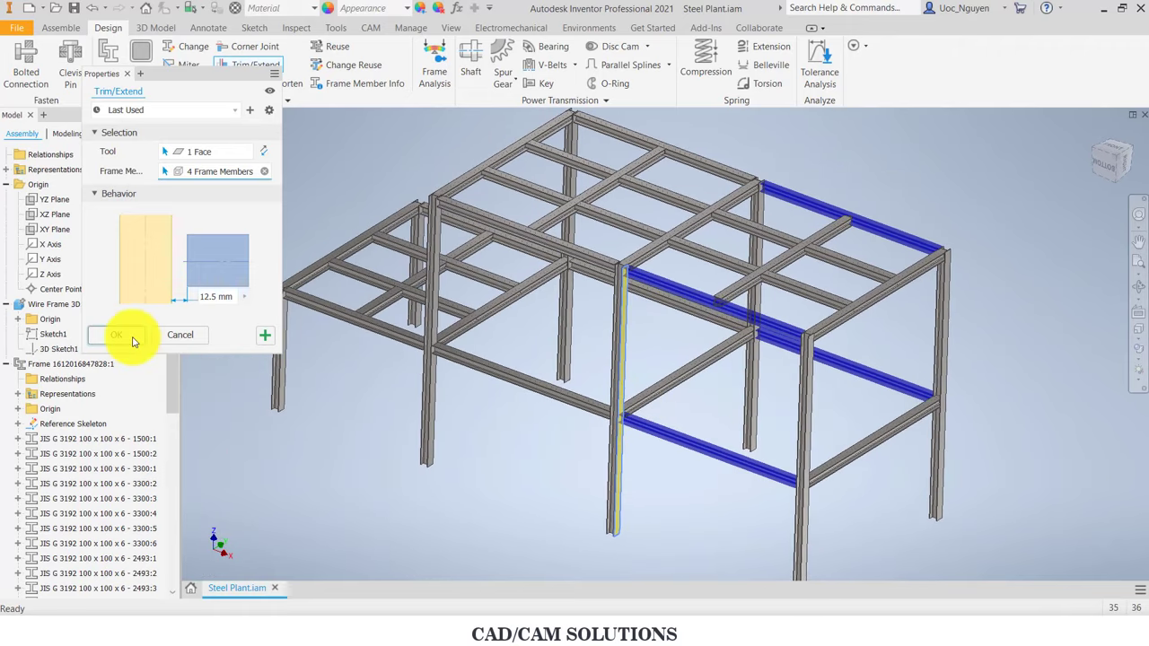
{"action": "left_click", "coordinate": [131, 339]}
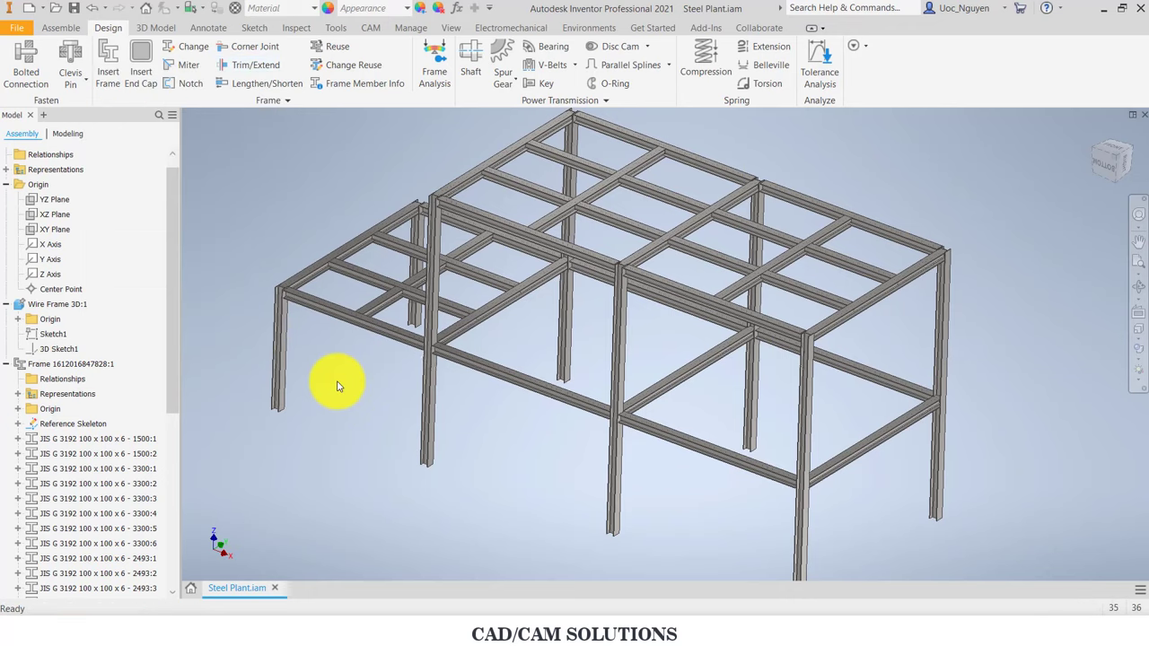
{"action": "middle_click_drag", "start_coordinate": [338, 386], "coordinate": [698, 267], "text": "shift"}
{"action": "scroll", "coordinate": [718, 265], "scroll_direction": "down", "scroll_amount": 3}
{"action": "scroll", "coordinate": [763, 268], "scroll_direction": "down", "scroll_amount": 3}
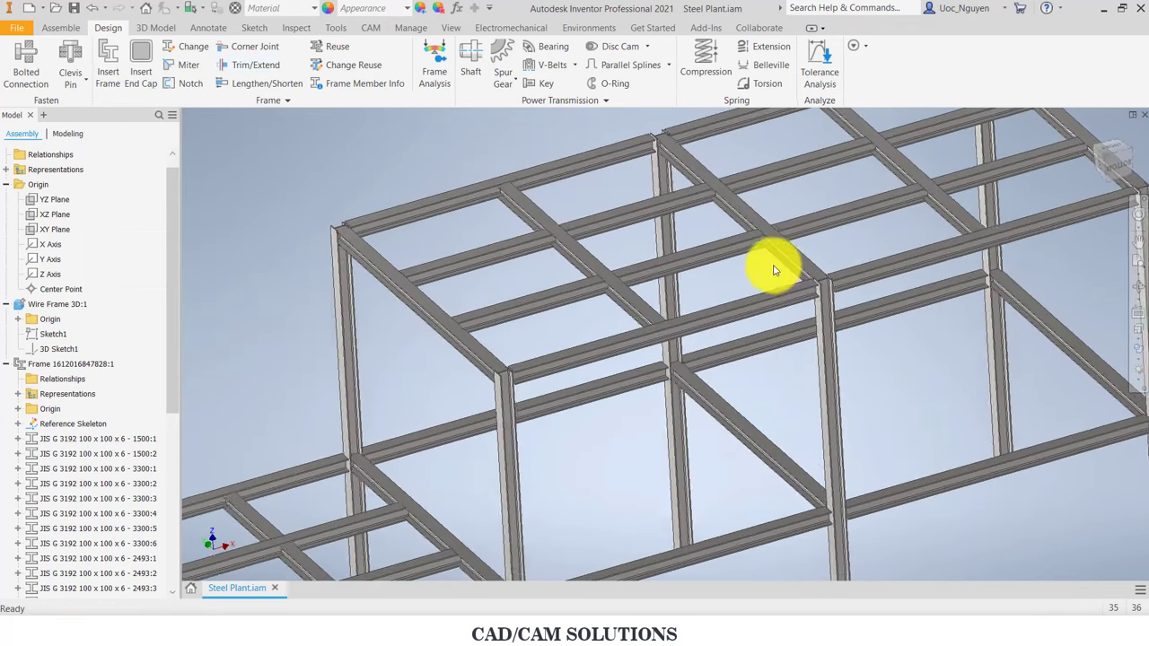
{"action": "scroll", "coordinate": [772, 260], "scroll_direction": "down", "scroll_amount": 2}
{"action": "scroll", "coordinate": [769, 242], "scroll_direction": "down", "scroll_amount": 3}
{"action": "scroll", "coordinate": [727, 255], "scroll_direction": "down", "scroll_amount": 2}
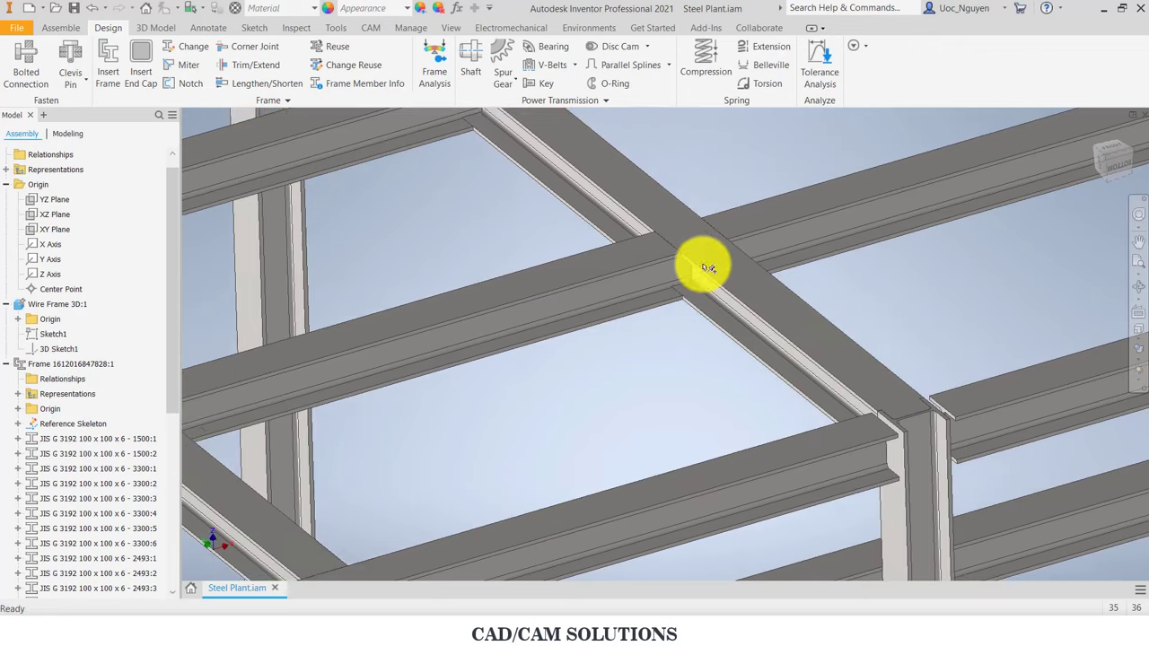
{"action": "scroll", "coordinate": [781, 323], "scroll_direction": "up", "scroll_amount": 3}
{"action": "scroll", "coordinate": [790, 330], "scroll_direction": "up", "scroll_amount": 2}
{"action": "scroll", "coordinate": [790, 331], "scroll_direction": "up", "scroll_amount": 2}
{"action": "scroll", "coordinate": [781, 326], "scroll_direction": "up", "scroll_amount": 2}
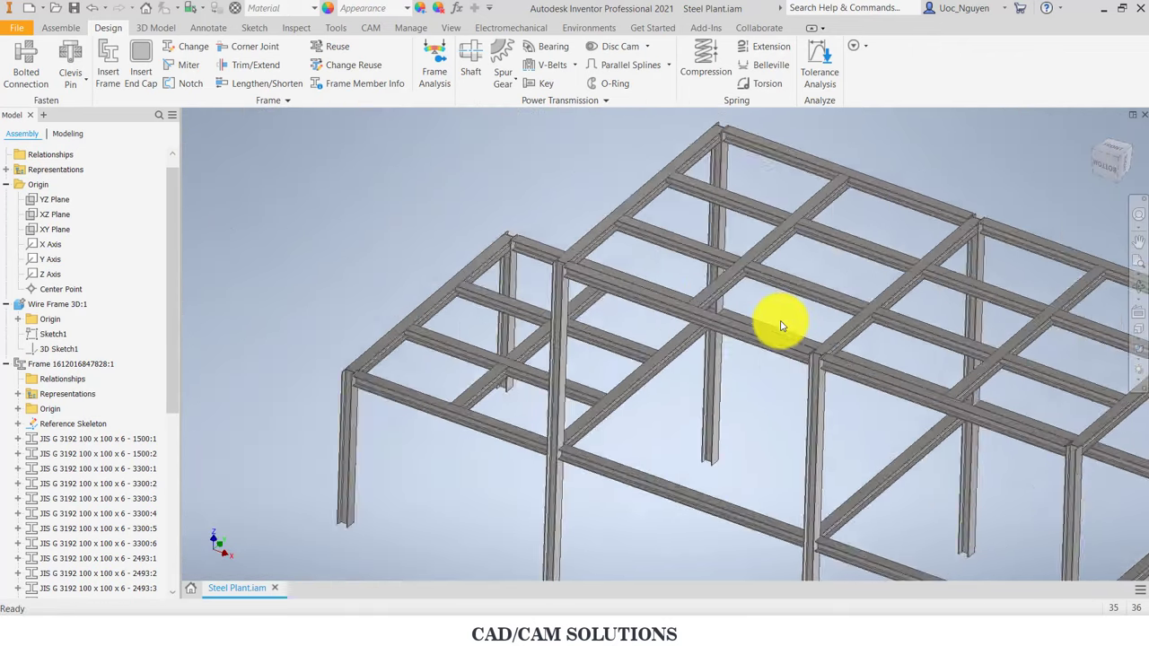
{"action": "scroll", "coordinate": [781, 326], "scroll_direction": "up", "scroll_amount": 3}
{"action": "left_click", "coordinate": [745, 385]}
{"action": "scroll", "coordinate": [742, 379], "scroll_direction": "down", "scroll_amount": 4}
{"action": "scroll", "coordinate": [742, 380], "scroll_direction": "down", "scroll_amount": 1}
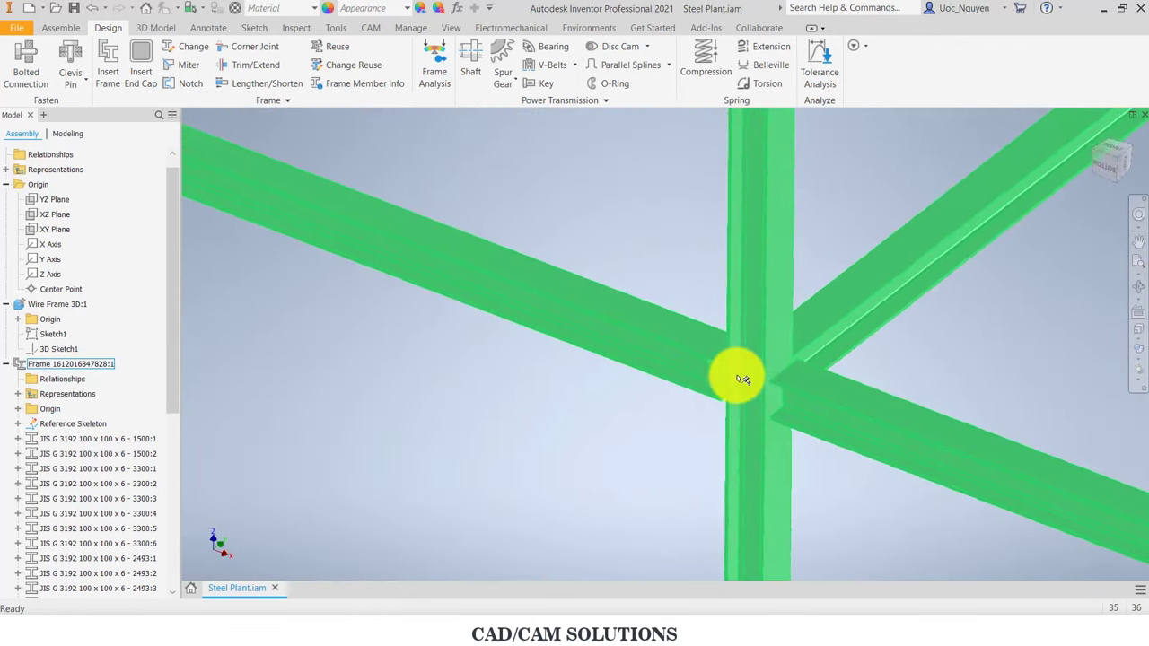
{"action": "scroll", "coordinate": [741, 379], "scroll_direction": "up", "scroll_amount": 3}
{"action": "scroll", "coordinate": [742, 380], "scroll_direction": "up", "scroll_amount": 2}
{"action": "key", "text": "Escape"}
{"action": "mouse_move", "coordinate": [762, 379]}
{"action": "middle_mouse_down", "text": "shift"}
{"action": "mouse_move", "coordinate": [785, 375]}
{"action": "mouse_move", "coordinate": [777, 335]}
{"action": "mouse_move", "coordinate": [778, 348]}
{"action": "mouse_move", "coordinate": [502, 392]}
{"action": "middle_mouse_up", "text": "shift"}
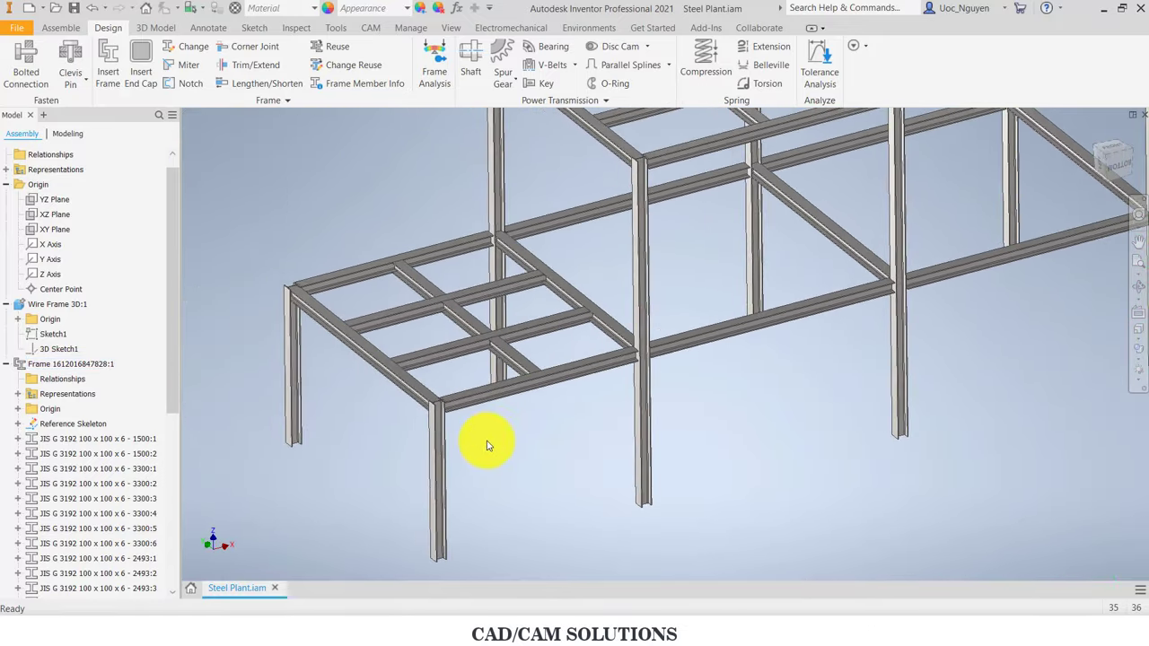
{"action": "middle_click_drag", "start_coordinate": [487, 446], "coordinate": [529, 337]}
{"action": "scroll", "coordinate": [437, 313], "scroll_direction": "up", "scroll_amount": 2}
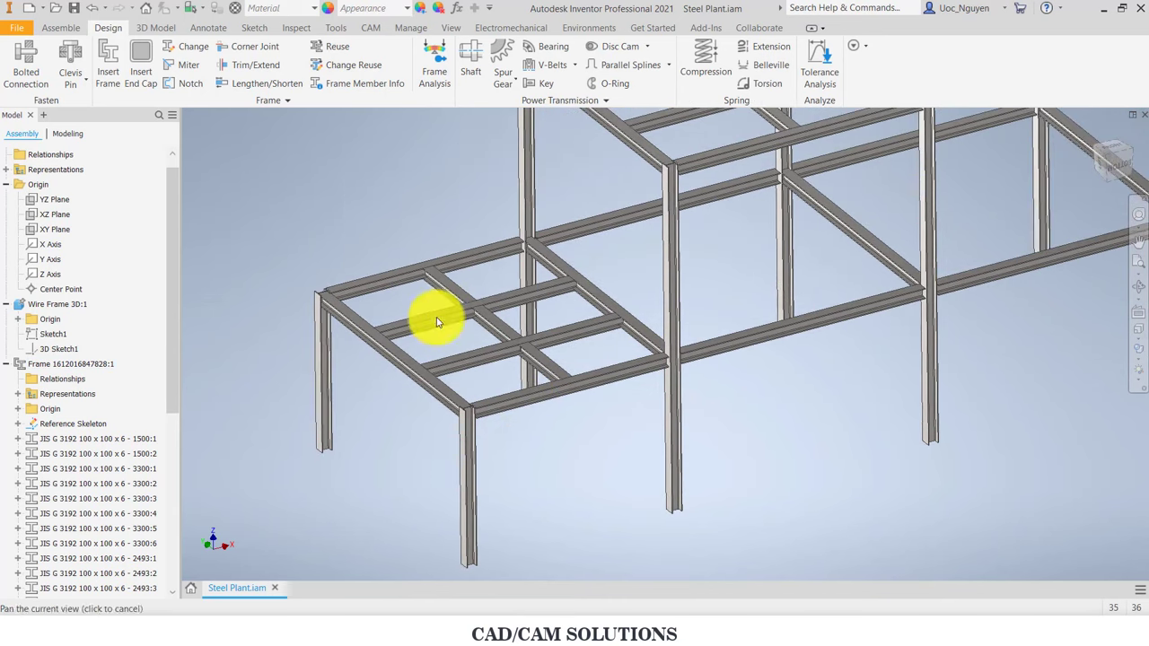
{"action": "scroll", "coordinate": [422, 278], "scroll_direction": "up", "scroll_amount": 3}
{"action": "scroll", "coordinate": [423, 278], "scroll_direction": "up", "scroll_amount": 2}
{"action": "scroll", "coordinate": [410, 315], "scroll_direction": "down", "scroll_amount": 2}
{"action": "scroll", "coordinate": [410, 315], "scroll_direction": "down", "scroll_amount": 2}
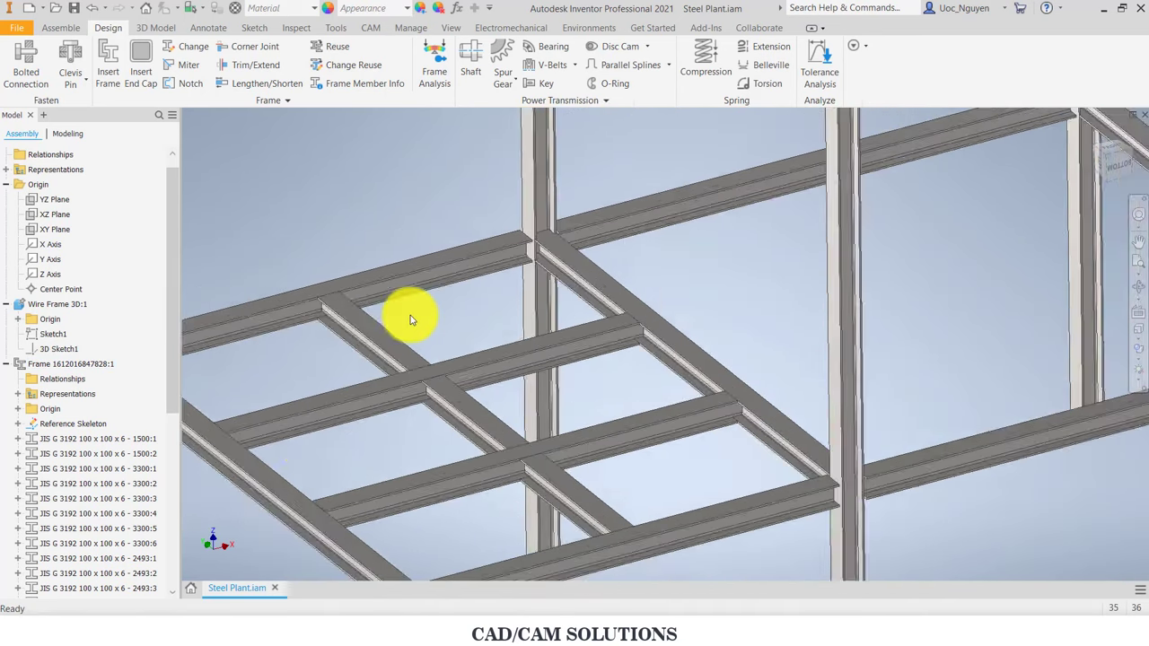
{"action": "scroll", "coordinate": [410, 315], "scroll_direction": "down", "scroll_amount": 2}
{"action": "scroll", "coordinate": [410, 315], "scroll_direction": "down", "scroll_amount": 2}
{"action": "scroll", "coordinate": [410, 218], "scroll_direction": "up", "scroll_amount": 2}
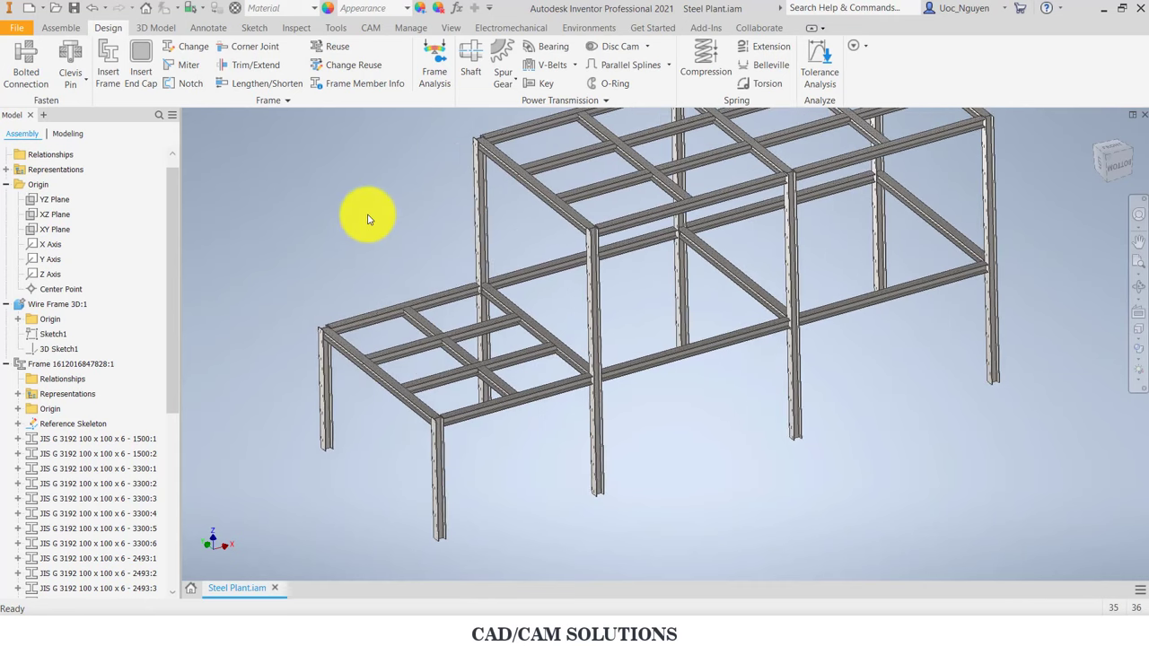
Step: Start an end cap with 20 mm thickness and a -50 mm size offset
{"action": "left_click", "coordinate": [139, 70]}
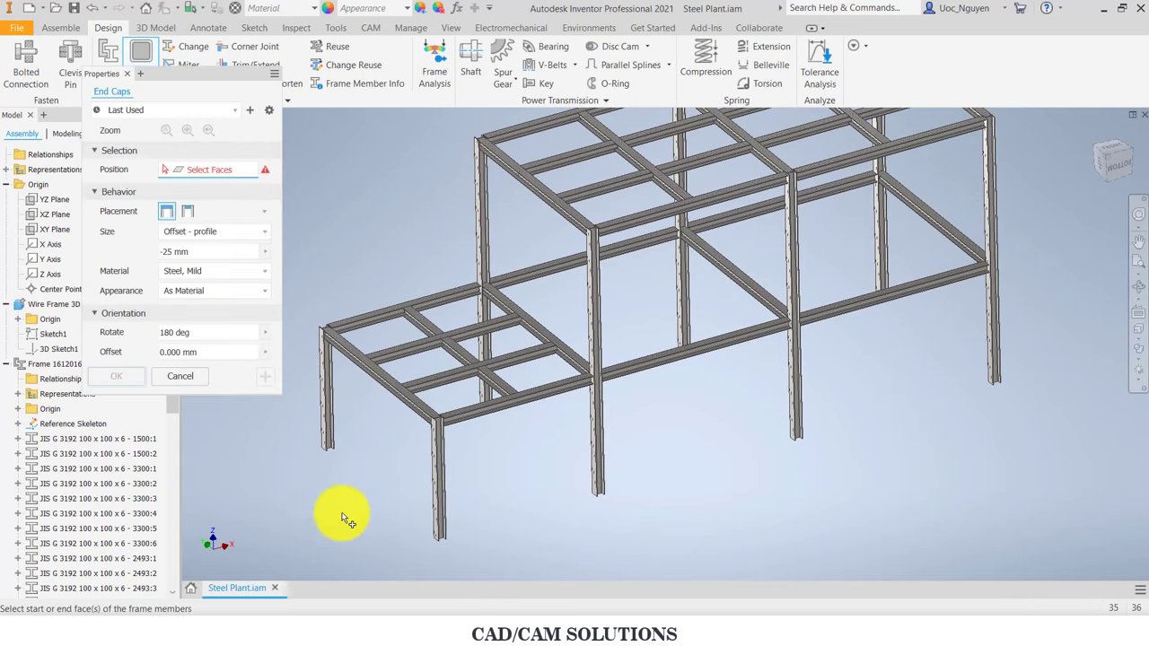
{"action": "scroll", "coordinate": [348, 519], "scroll_direction": "up", "scroll_amount": 3}
{"action": "scroll", "coordinate": [334, 462], "scroll_direction": "up", "scroll_amount": 3}
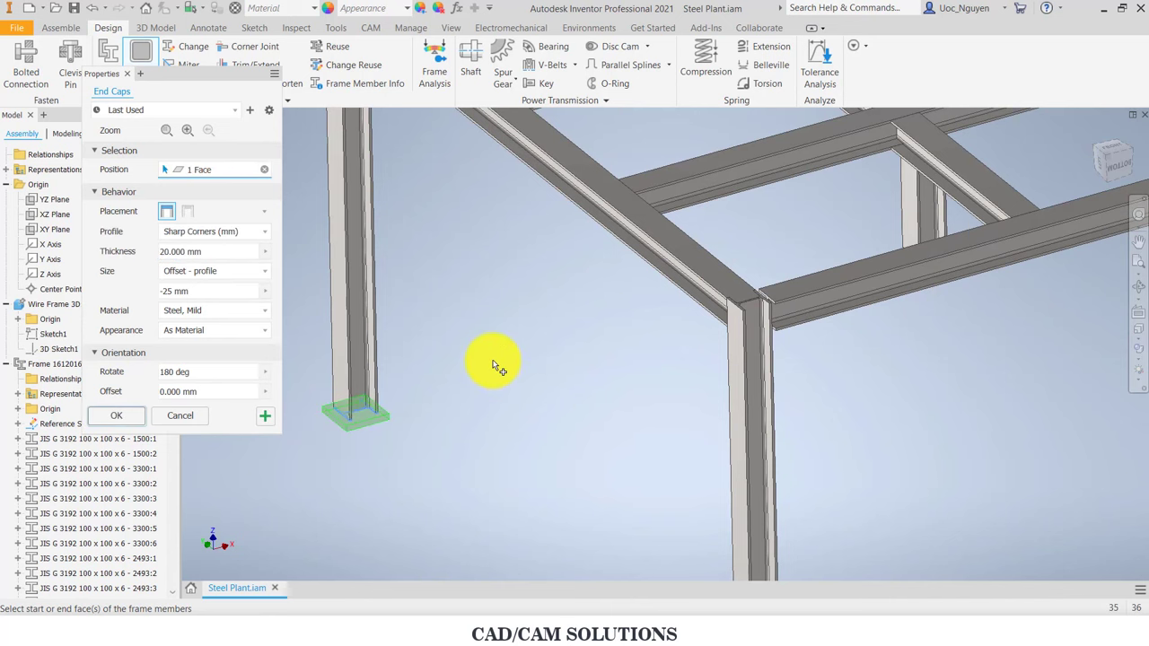
{"action": "scroll", "coordinate": [492, 366], "scroll_direction": "down", "scroll_amount": 3}
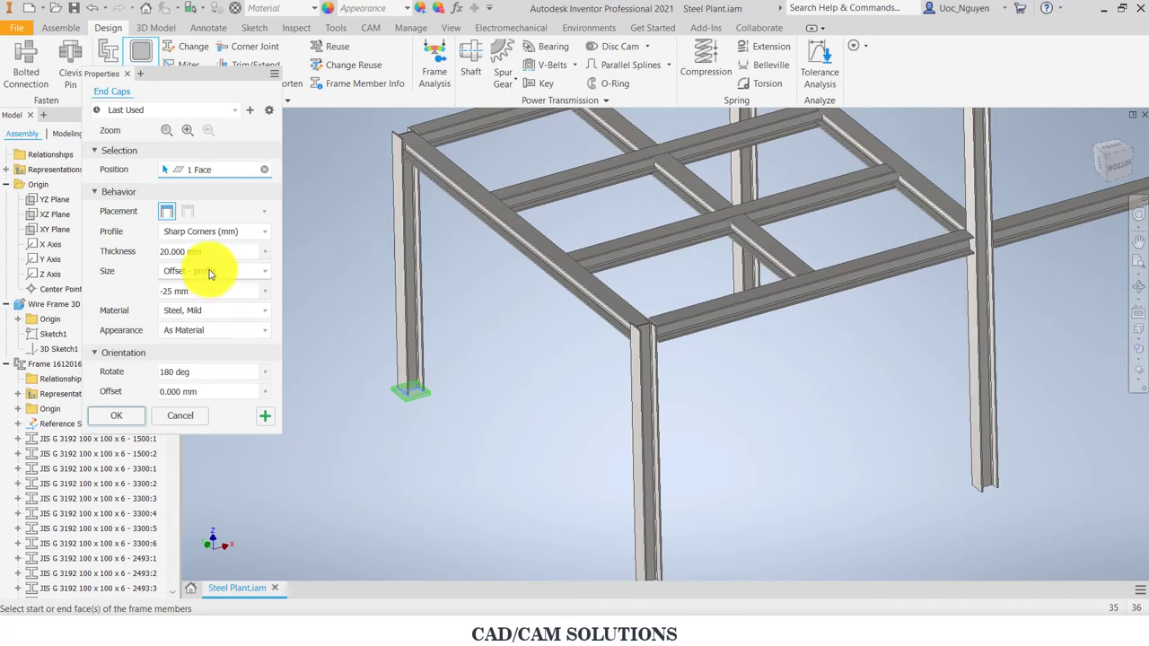
{"action": "left_click_drag", "start_coordinate": [160, 251], "coordinate": [240, 251]}
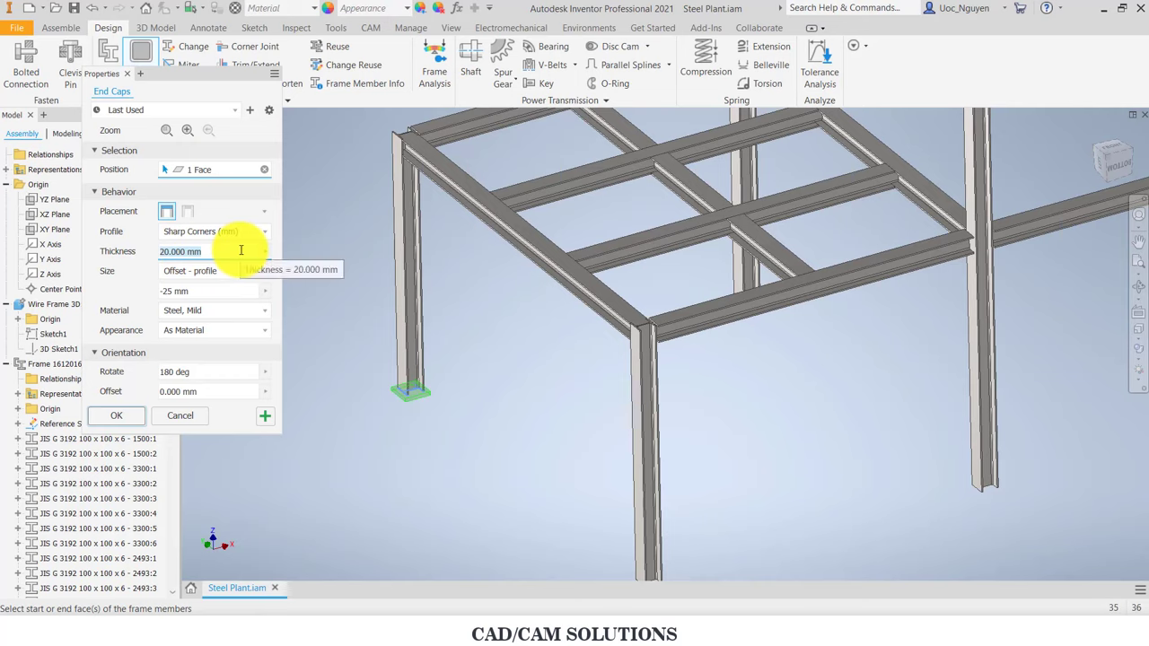
{"action": "left_click", "coordinate": [183, 291]}
{"action": "type", "text": "-60"}
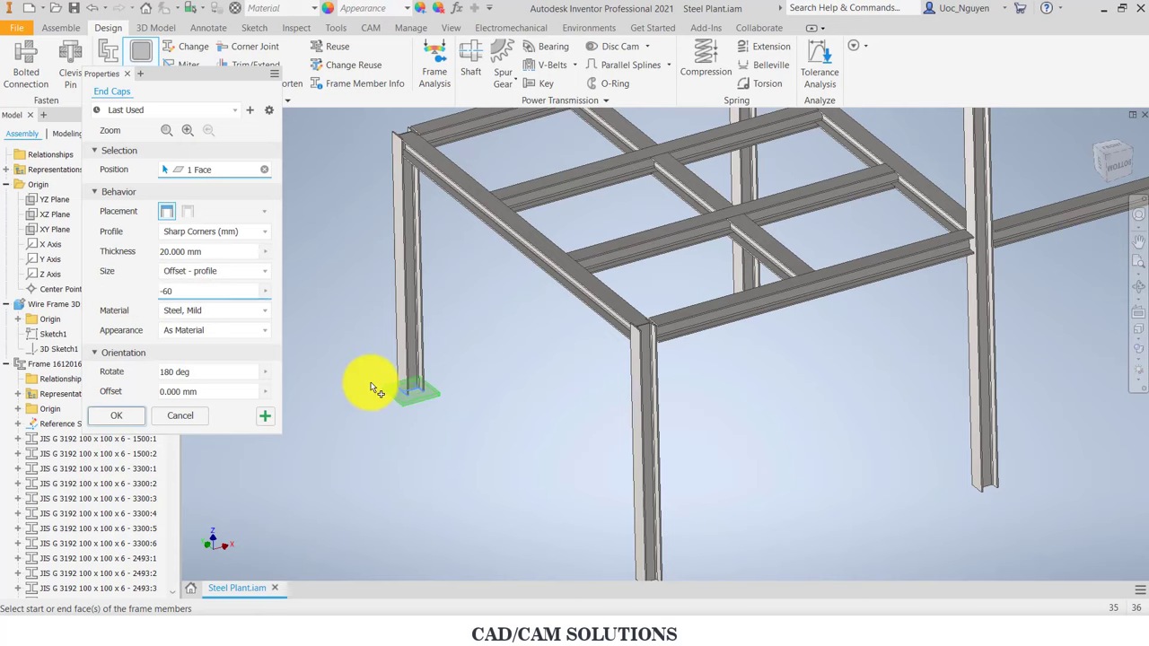
{"action": "scroll", "coordinate": [375, 388], "scroll_direction": "down", "scroll_amount": 5}
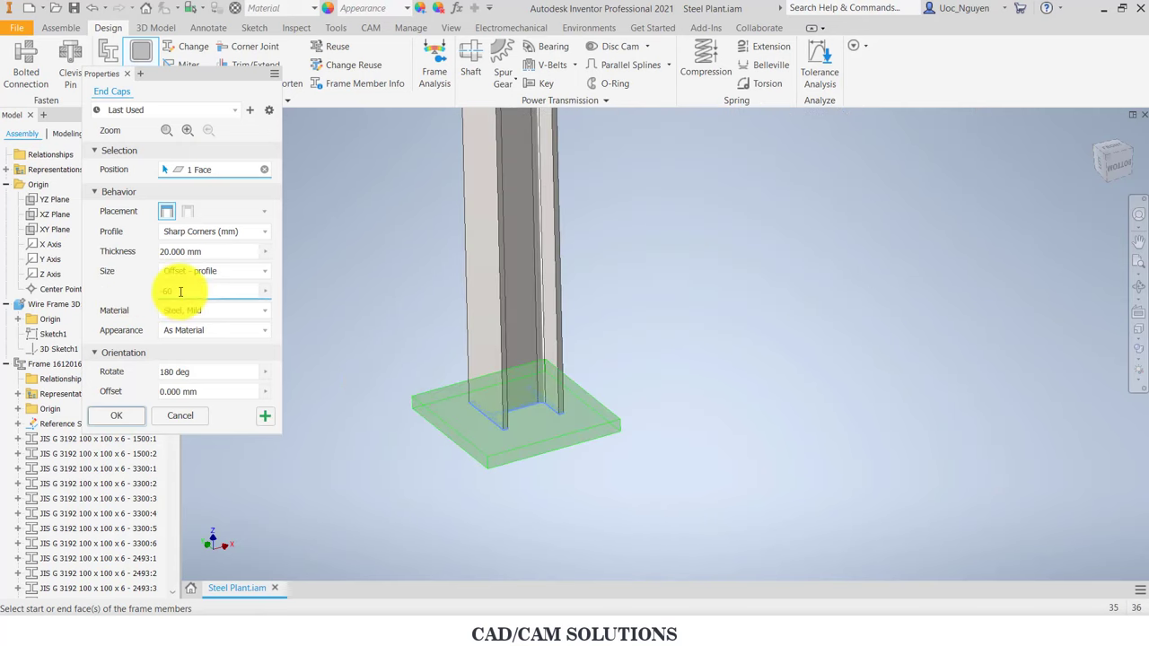
{"action": "key", "text": "BackSpace"}
{"action": "key", "text": "BackSpace"}
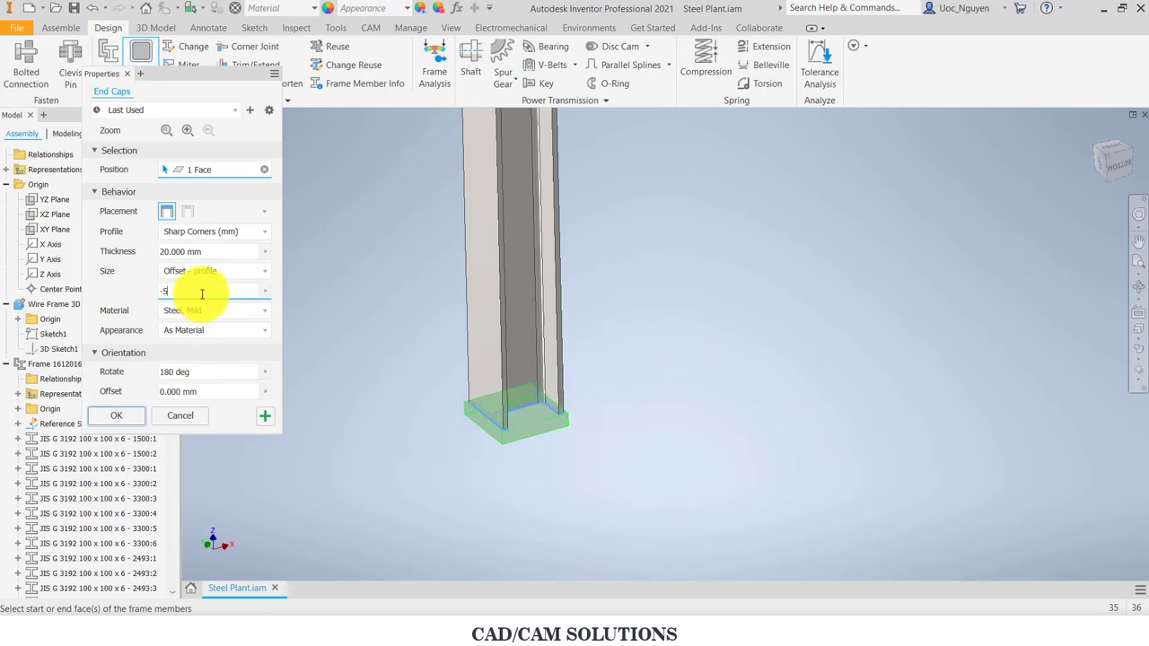
{"action": "type", "text": "50"}
Step: Pick the column bottom faces, create the base plates and accept the member names
{"action": "scroll", "coordinate": [310, 286], "scroll_direction": "up", "scroll_amount": 3}
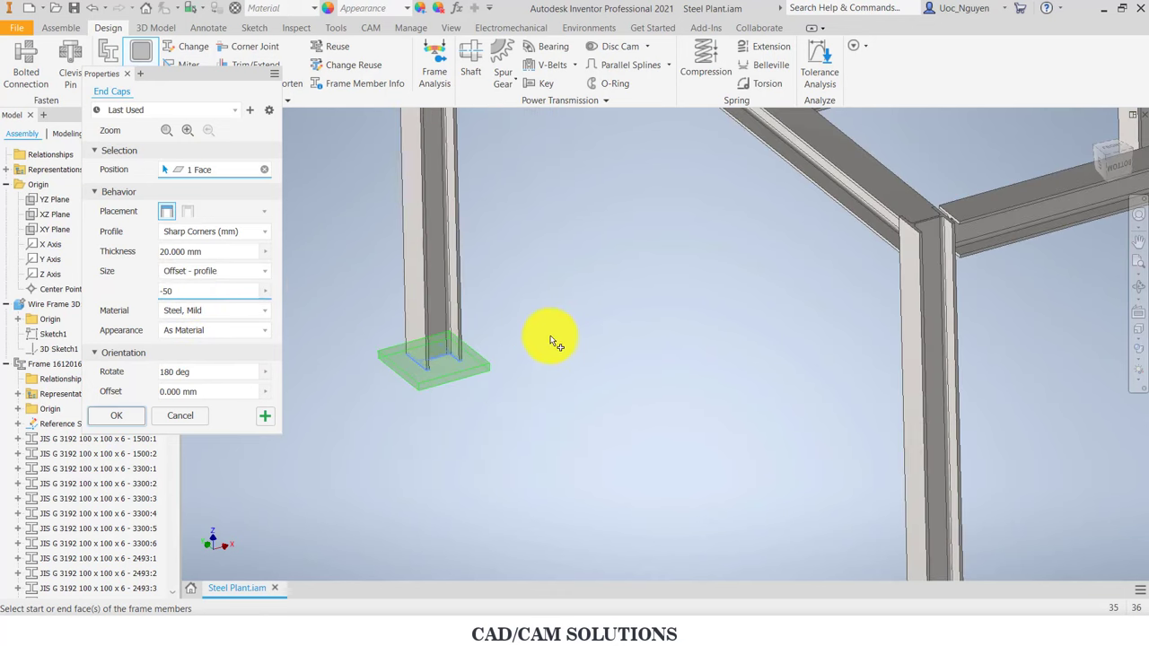
{"action": "scroll", "coordinate": [494, 313], "scroll_direction": "up", "scroll_amount": 2}
{"action": "scroll", "coordinate": [501, 313], "scroll_direction": "up", "scroll_amount": 2}
{"action": "scroll", "coordinate": [506, 321], "scroll_direction": "up", "scroll_amount": 1}
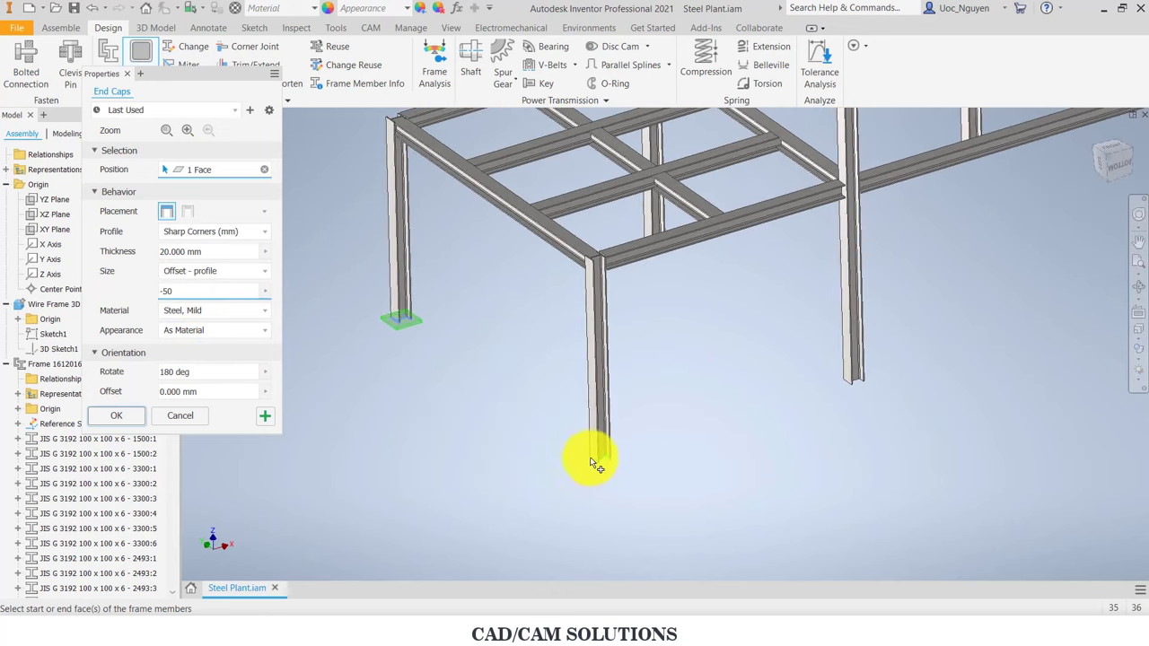
{"action": "left_click", "coordinate": [853, 393]}
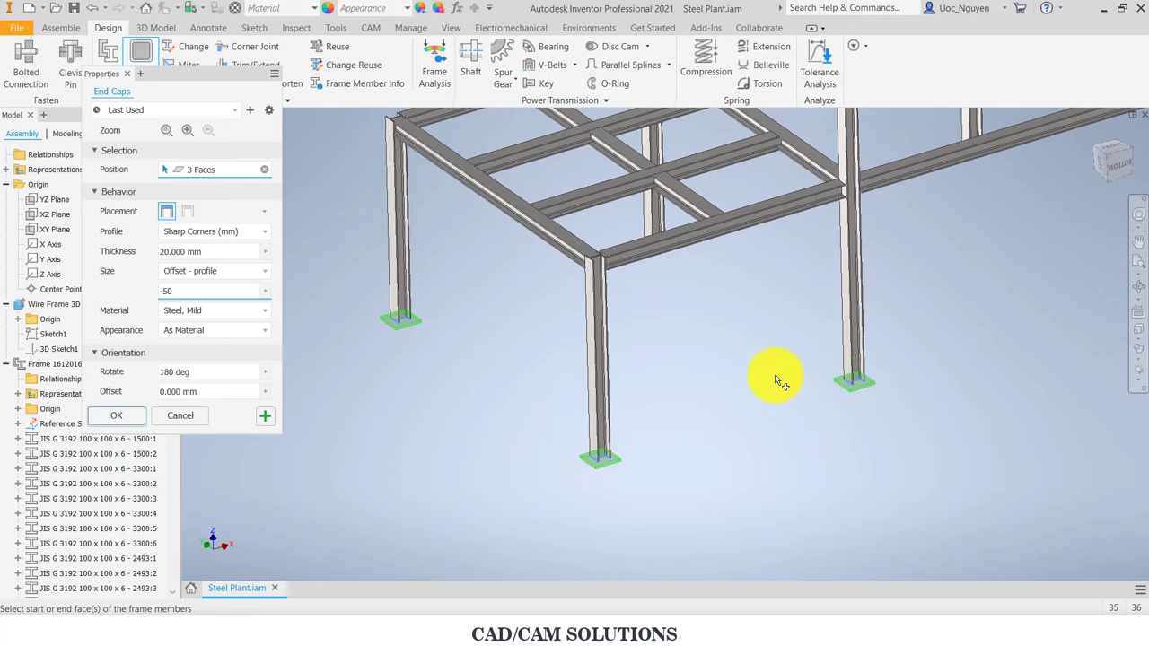
{"action": "scroll", "coordinate": [775, 375], "scroll_direction": "up", "scroll_amount": 2}
{"action": "left_click", "coordinate": [667, 323]}
{"action": "scroll", "coordinate": [709, 377], "scroll_direction": "up", "scroll_amount": 1}
{"action": "scroll", "coordinate": [709, 377], "scroll_direction": "down", "scroll_amount": 1}
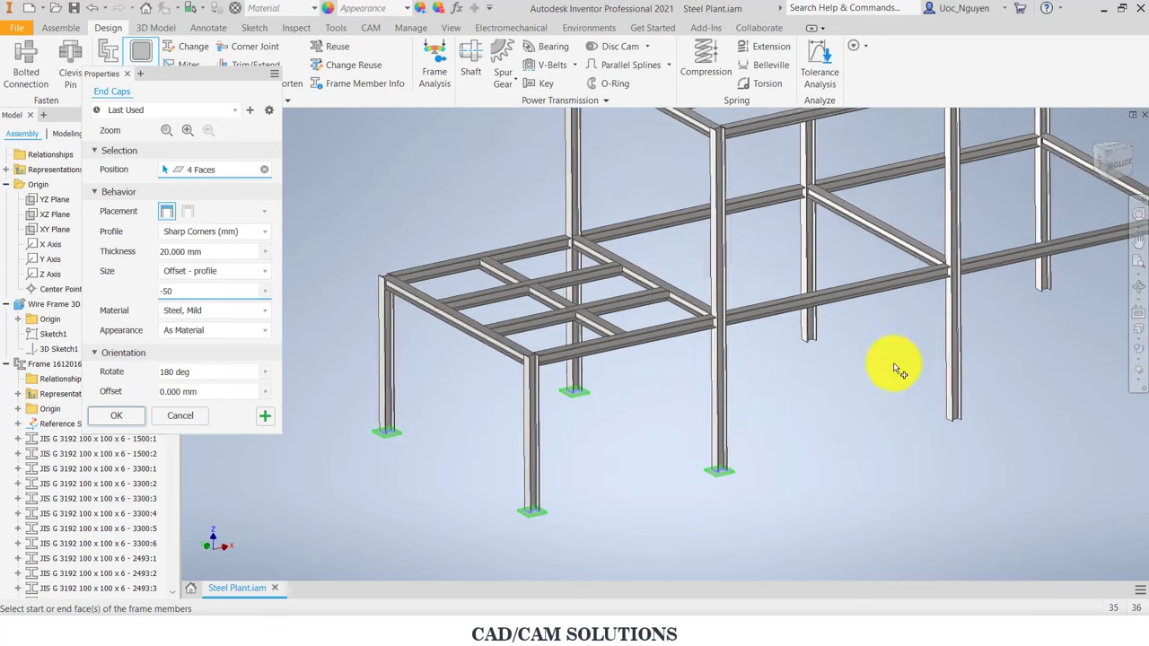
{"action": "scroll", "coordinate": [892, 367], "scroll_direction": "down", "scroll_amount": 1}
{"action": "left_click", "coordinate": [941, 440]}
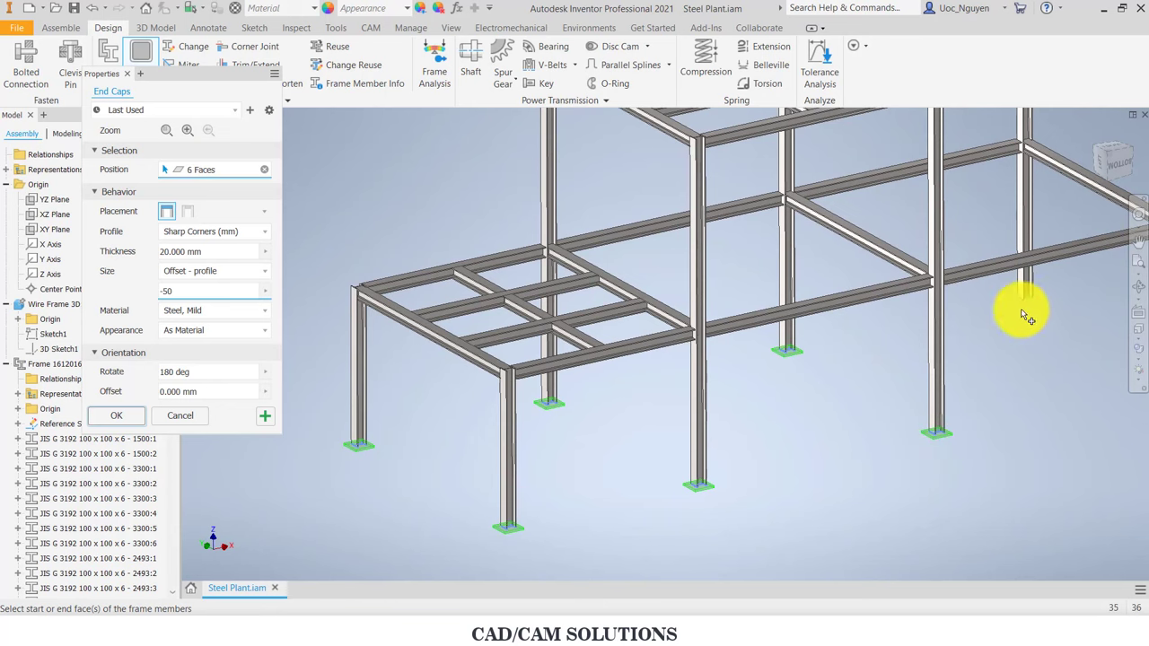
{"action": "scroll", "coordinate": [1044, 375], "scroll_direction": "up", "scroll_amount": 2}
{"action": "left_click", "coordinate": [850, 381]}
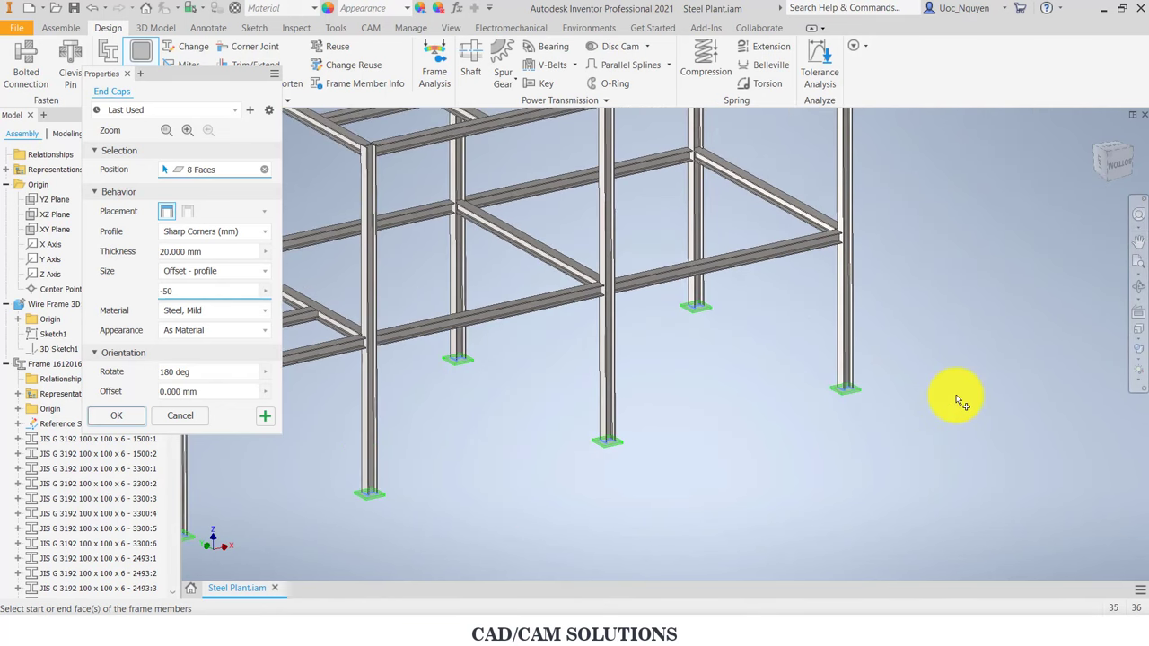
{"action": "scroll", "coordinate": [955, 398], "scroll_direction": "up", "scroll_amount": 2}
{"action": "scroll", "coordinate": [776, 432], "scroll_direction": "down", "scroll_amount": 1}
{"action": "scroll", "coordinate": [752, 436], "scroll_direction": "down", "scroll_amount": 1}
{"action": "scroll", "coordinate": [751, 436], "scroll_direction": "down", "scroll_amount": 1}
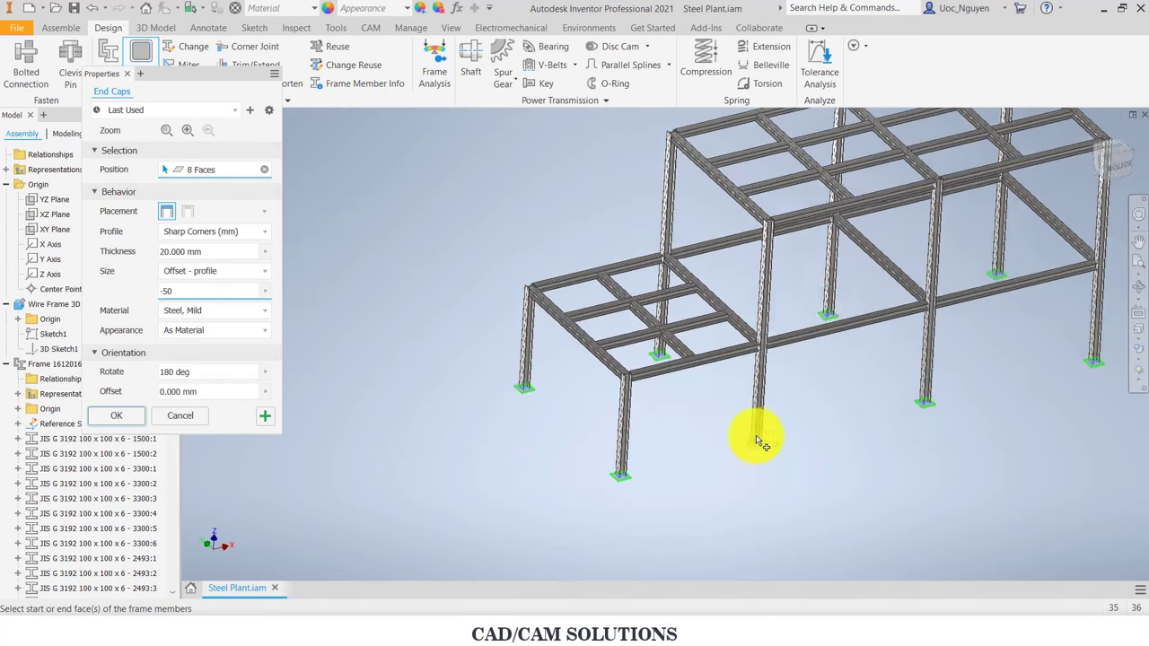
{"action": "scroll", "coordinate": [718, 440], "scroll_direction": "down", "scroll_amount": 1}
{"action": "scroll", "coordinate": [659, 439], "scroll_direction": "down", "scroll_amount": 1}
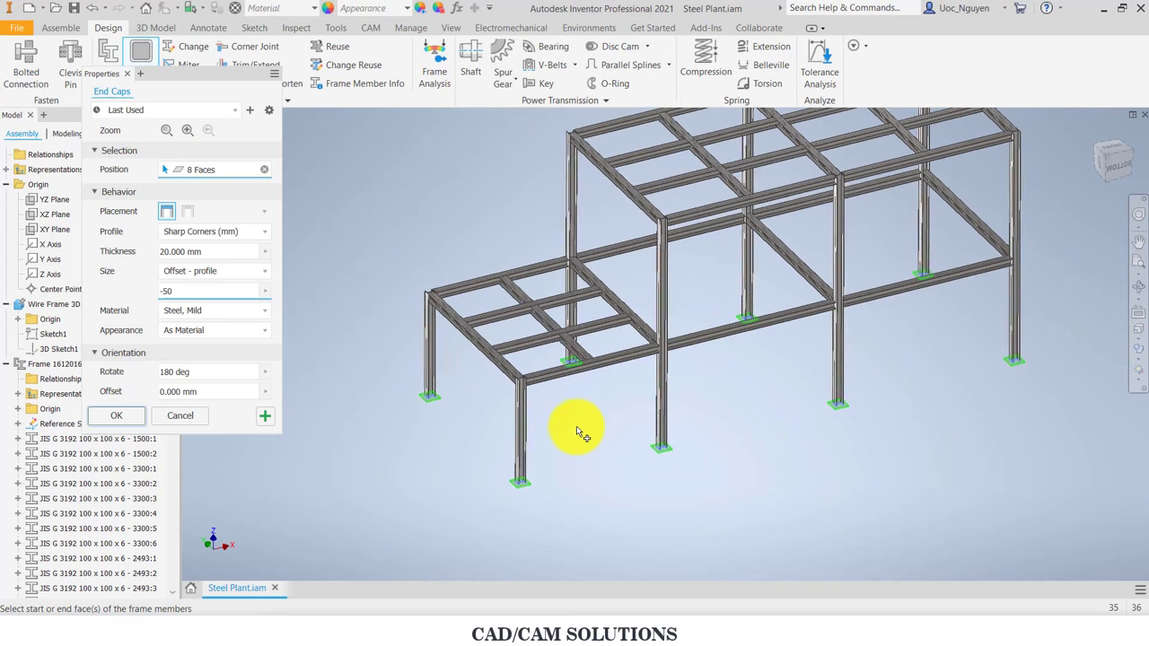
{"action": "left_click", "coordinate": [263, 417]}
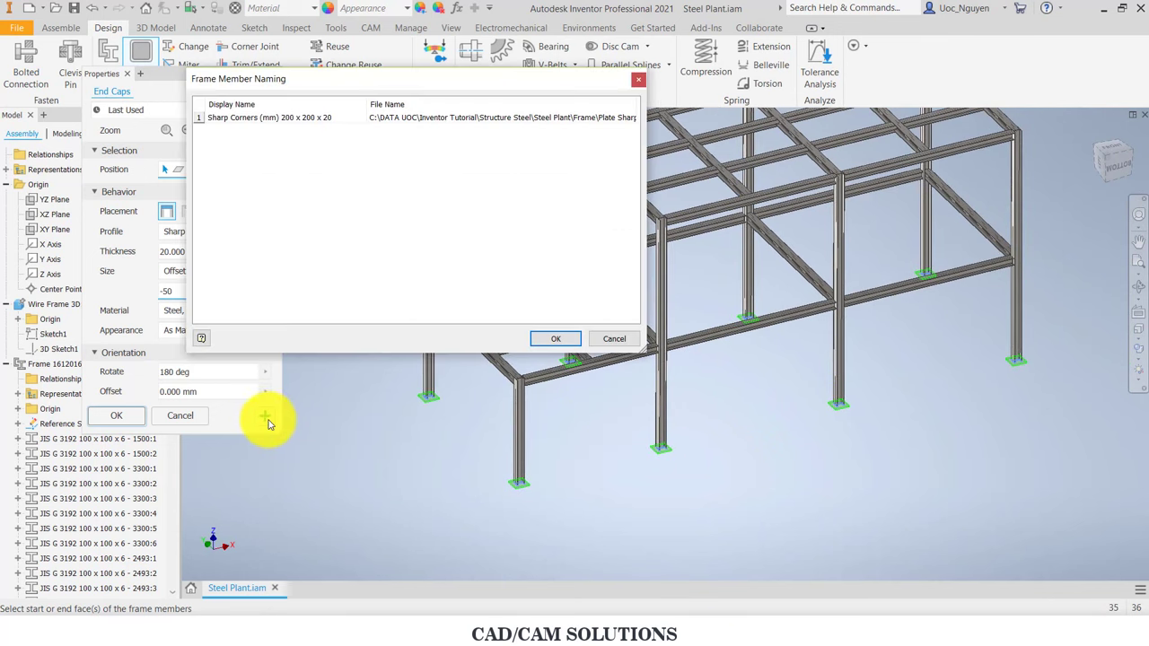
{"action": "left_click", "coordinate": [554, 341]}
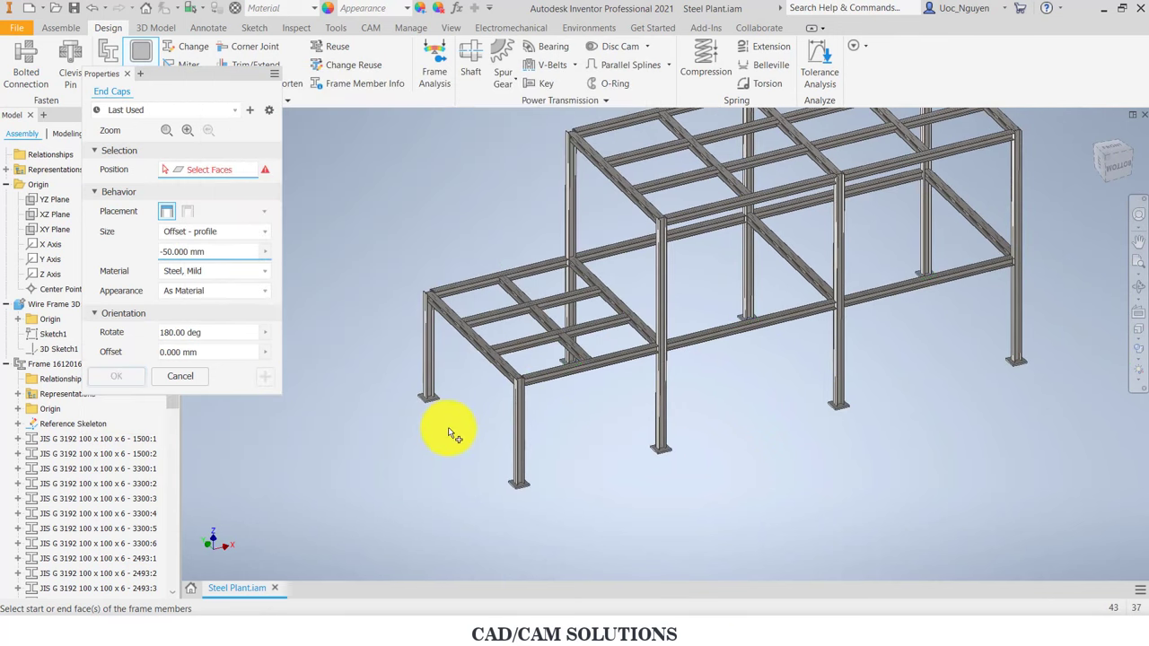
{"action": "middle_click_drag", "start_coordinate": [454, 434], "coordinate": [481, 409], "text": "shift"}
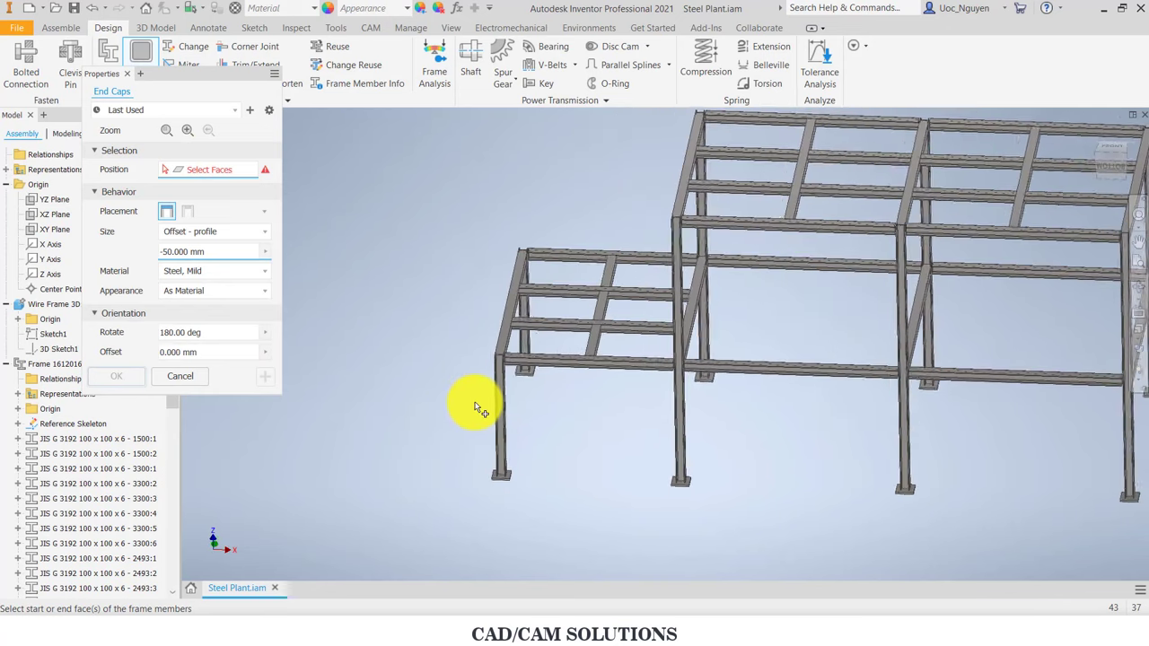
{"action": "scroll", "coordinate": [510, 352], "scroll_direction": "up", "scroll_amount": 2}
{"action": "scroll", "coordinate": [504, 359], "scroll_direction": "up", "scroll_amount": 3}
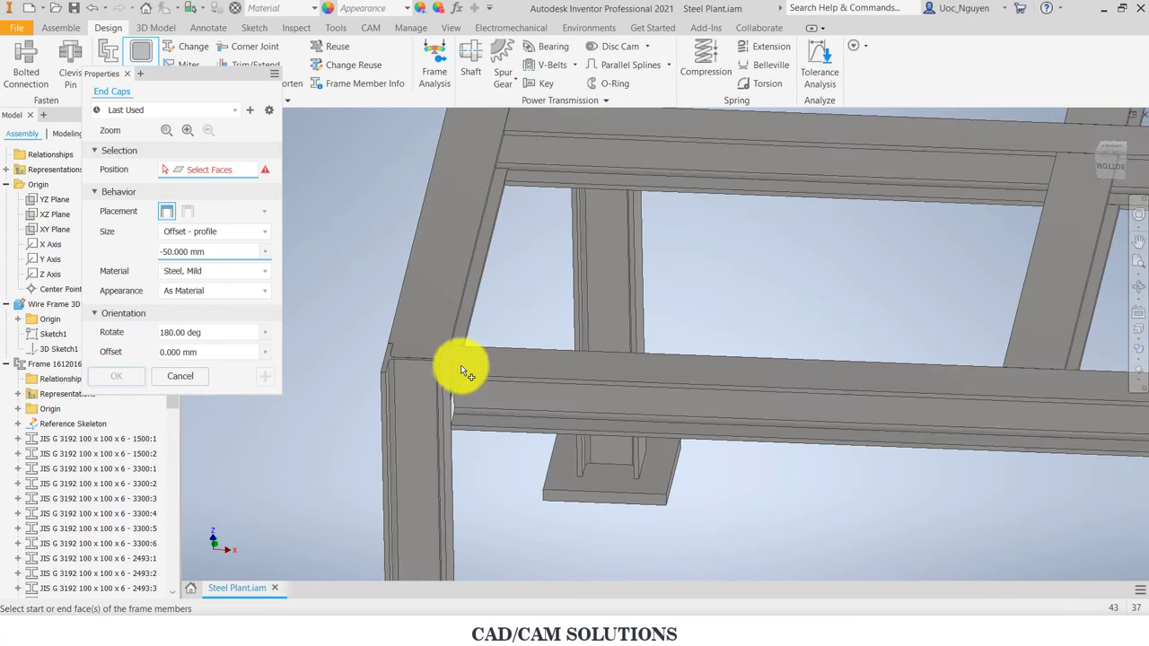
Step: Pick the first beam end face and set the end plate to 12 mm thick, 0 offset
{"action": "left_click", "coordinate": [465, 368]}
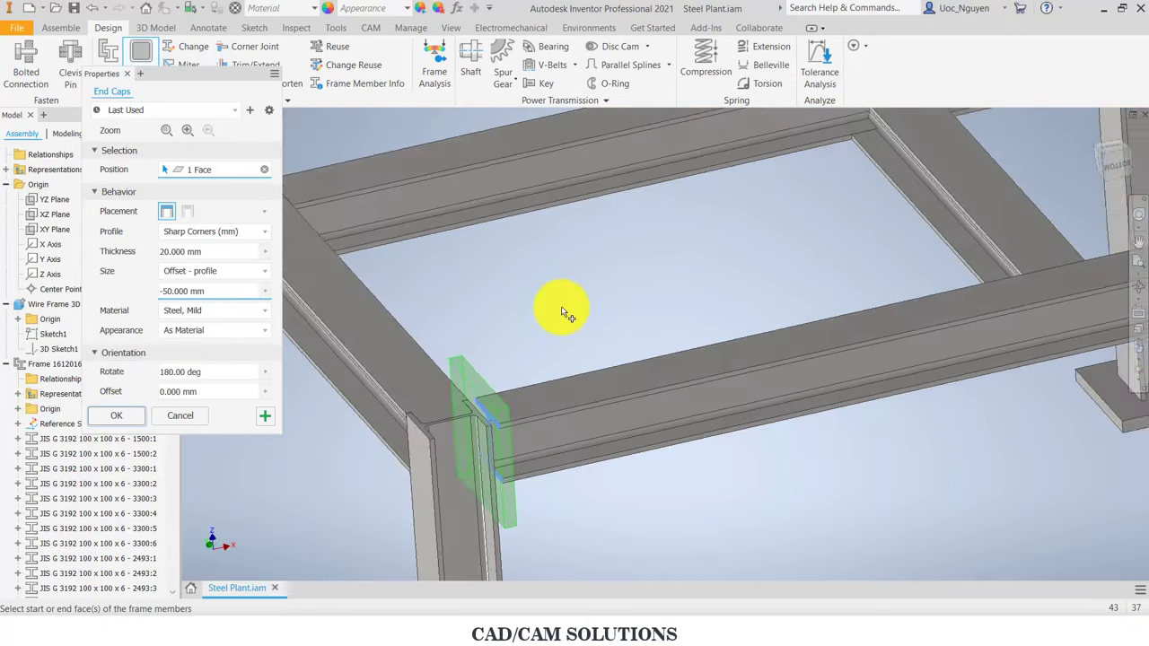
{"action": "left_click", "coordinate": [215, 251]}
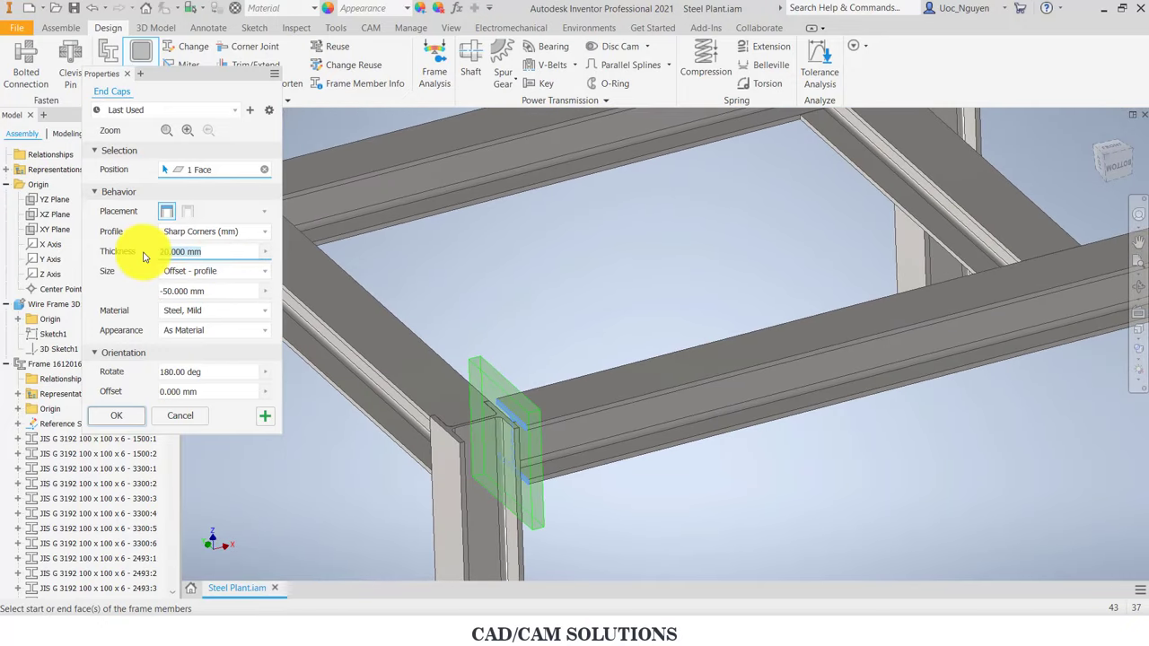
{"action": "type", "text": "12"}
{"action": "left_click", "coordinate": [202, 290]}
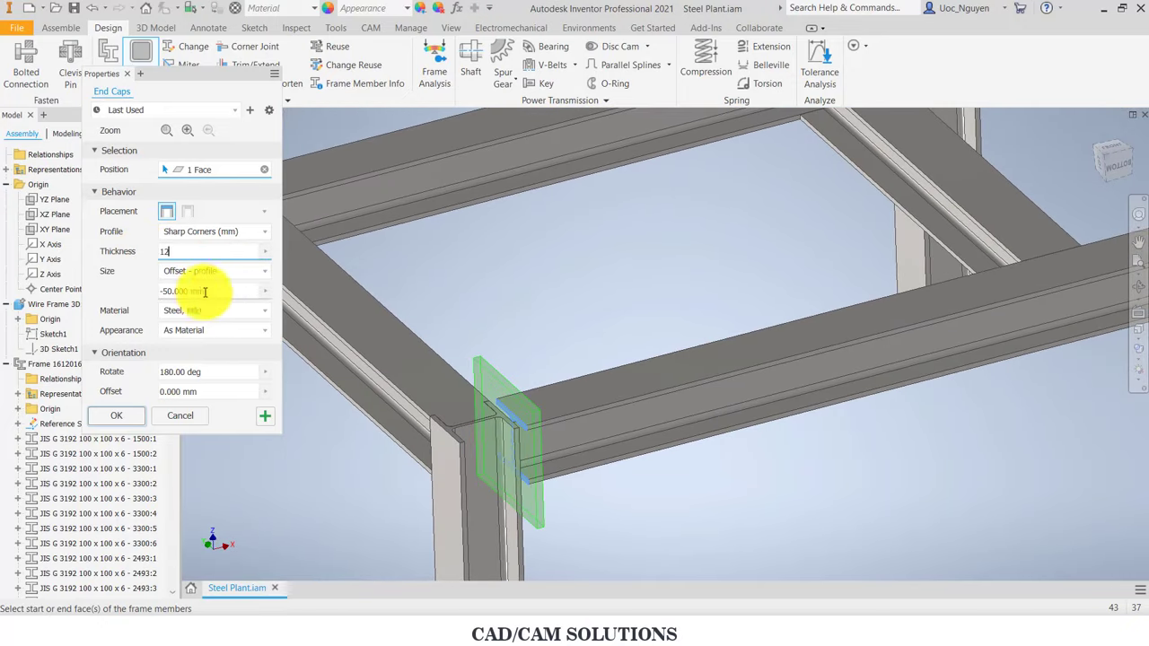
{"action": "type", "text": "0"}
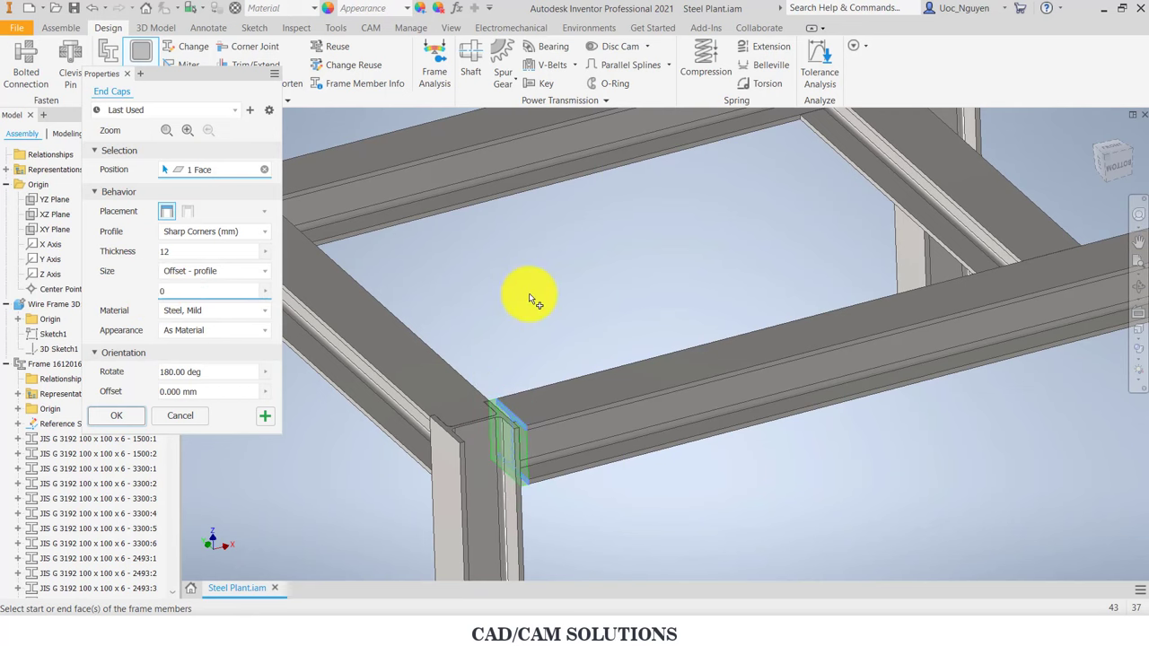
{"action": "scroll", "coordinate": [529, 293], "scroll_direction": "up", "scroll_amount": 3}
{"action": "scroll", "coordinate": [528, 293], "scroll_direction": "down", "scroll_amount": 2}
{"action": "scroll", "coordinate": [539, 309], "scroll_direction": "down", "scroll_amount": 3}
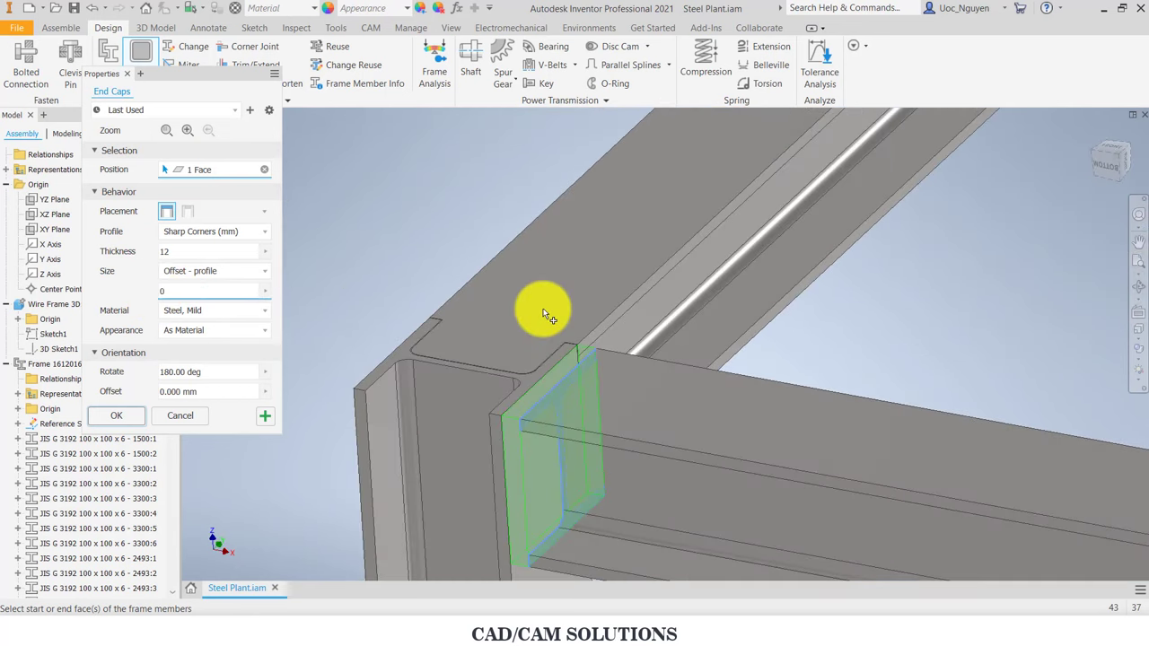
{"action": "scroll", "coordinate": [452, 310], "scroll_direction": "up", "scroll_amount": 3}
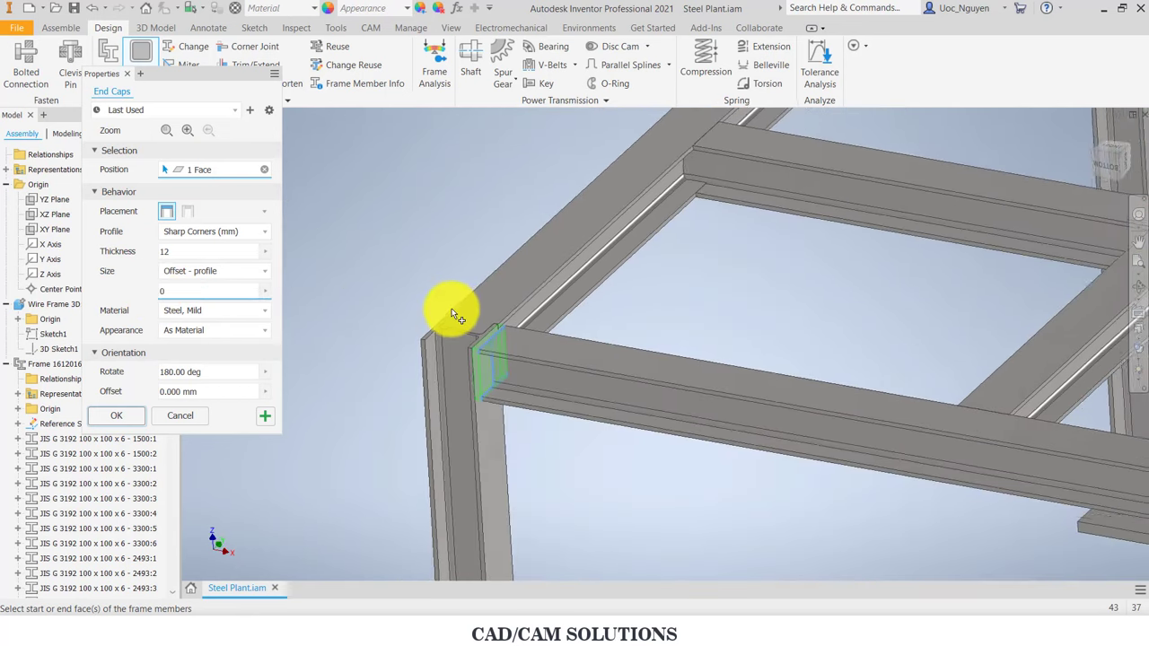
{"action": "scroll", "coordinate": [451, 310], "scroll_direction": "down", "scroll_amount": 2}
{"action": "scroll", "coordinate": [451, 312], "scroll_direction": "up", "scroll_amount": 2}
{"action": "scroll", "coordinate": [451, 312], "scroll_direction": "up", "scroll_amount": 2}
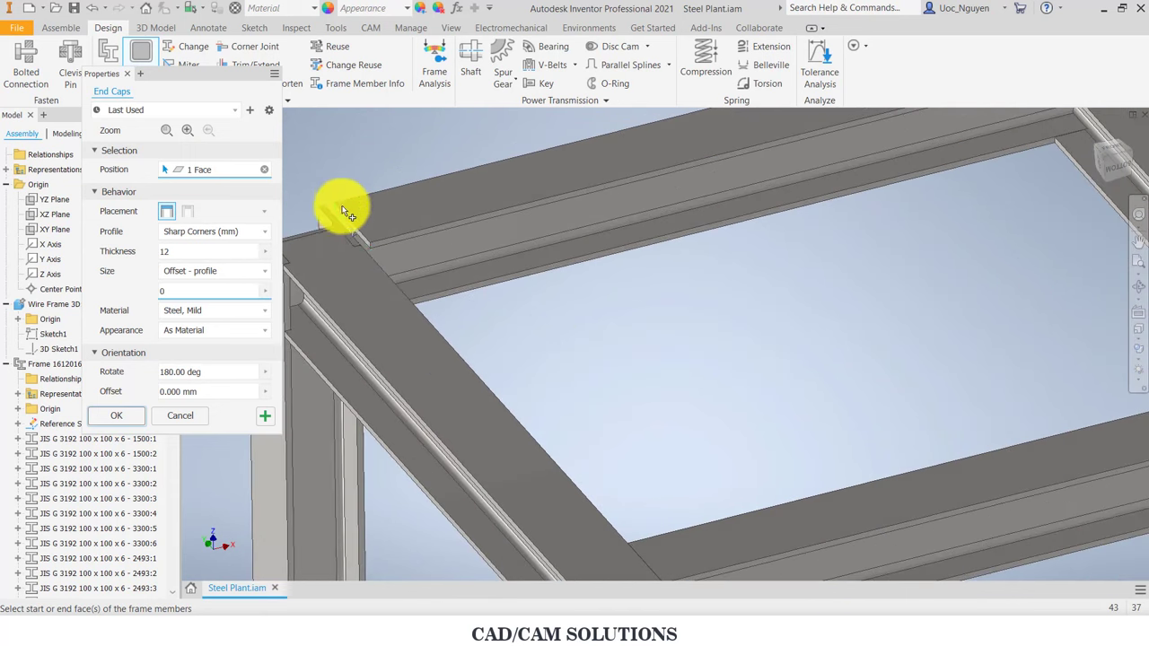
Step: Add more beam end faces across the frame, including both ends at each junction
{"action": "left_click", "coordinate": [415, 246]}
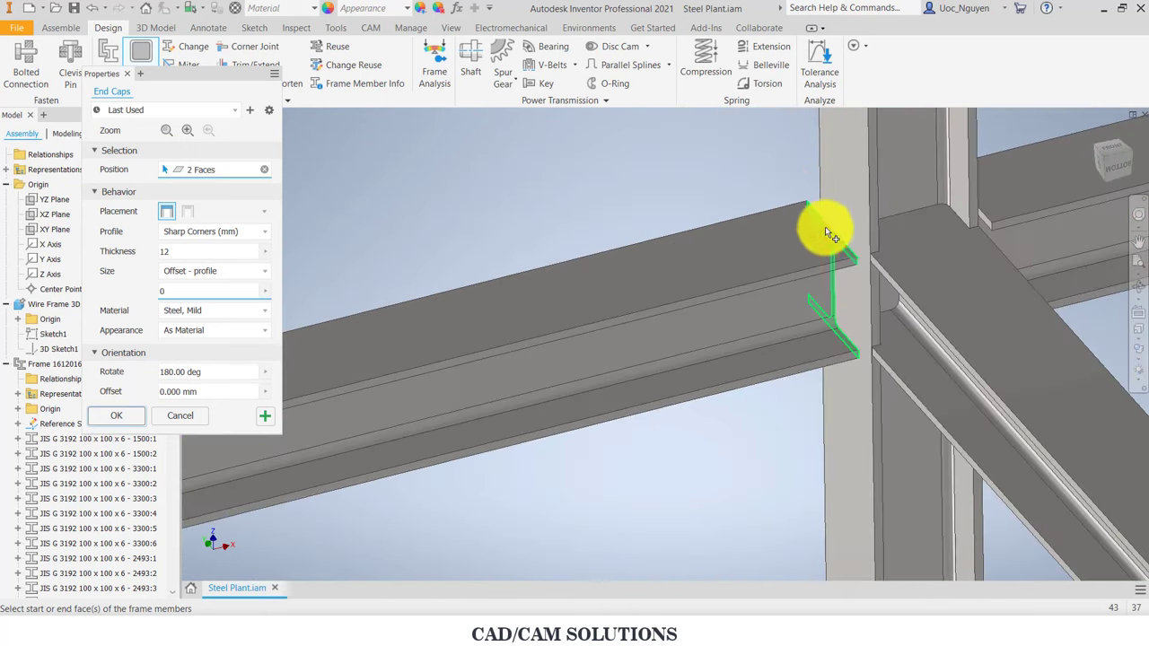
{"action": "left_click", "coordinate": [826, 229]}
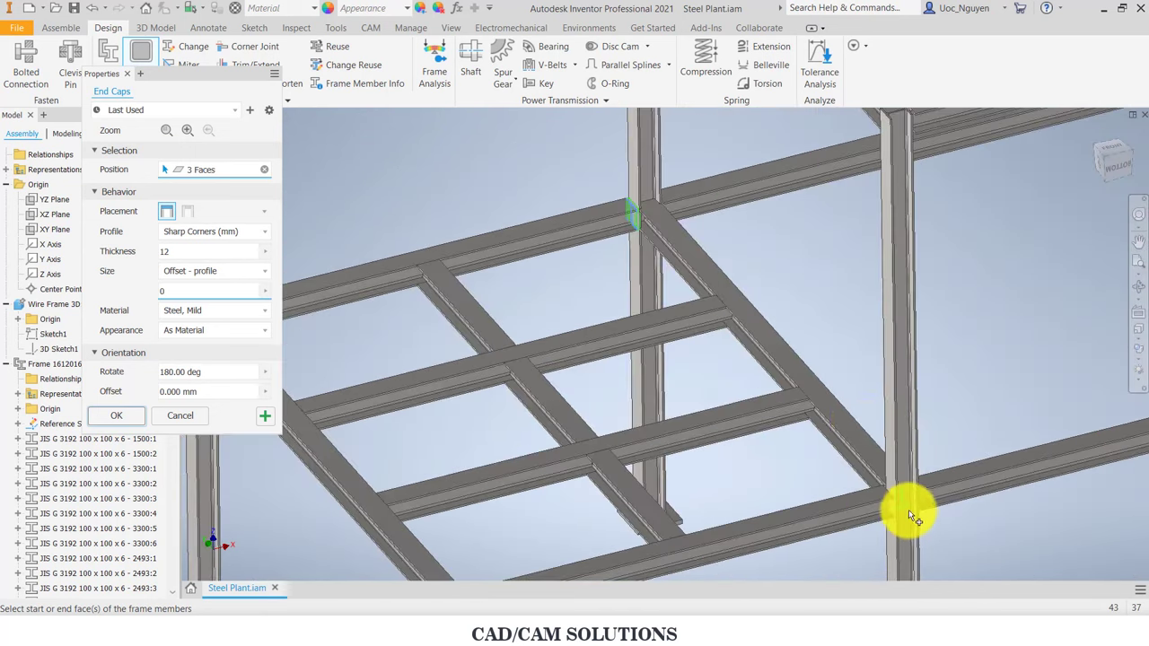
{"action": "left_click", "coordinate": [879, 515]}
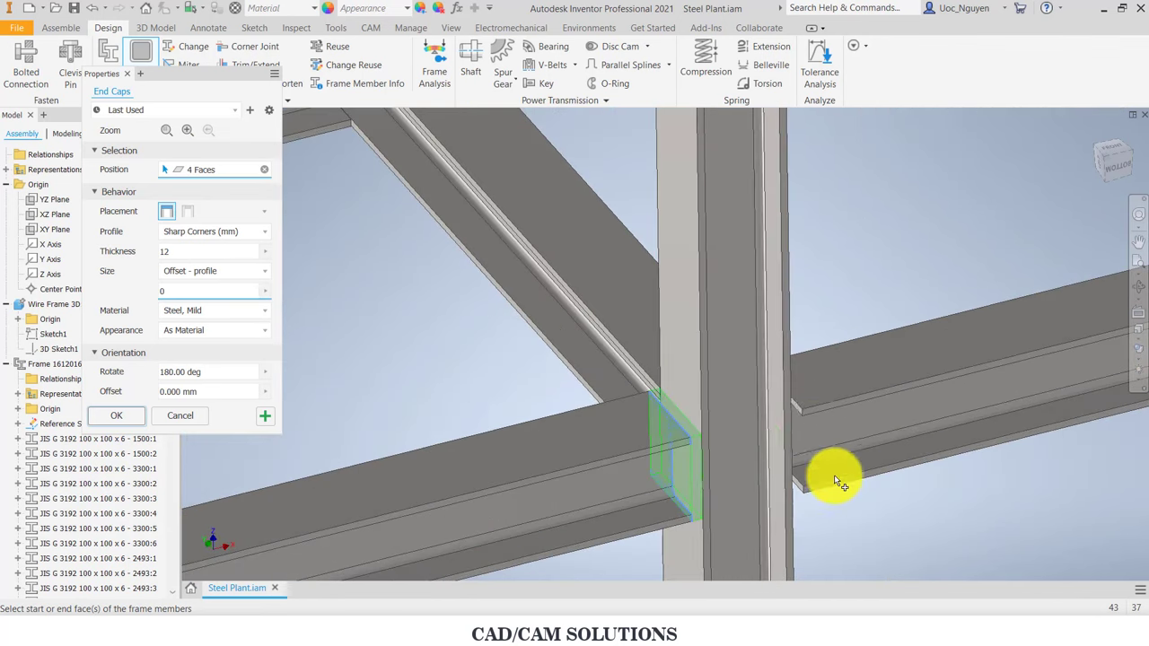
{"action": "left_click", "coordinate": [820, 422]}
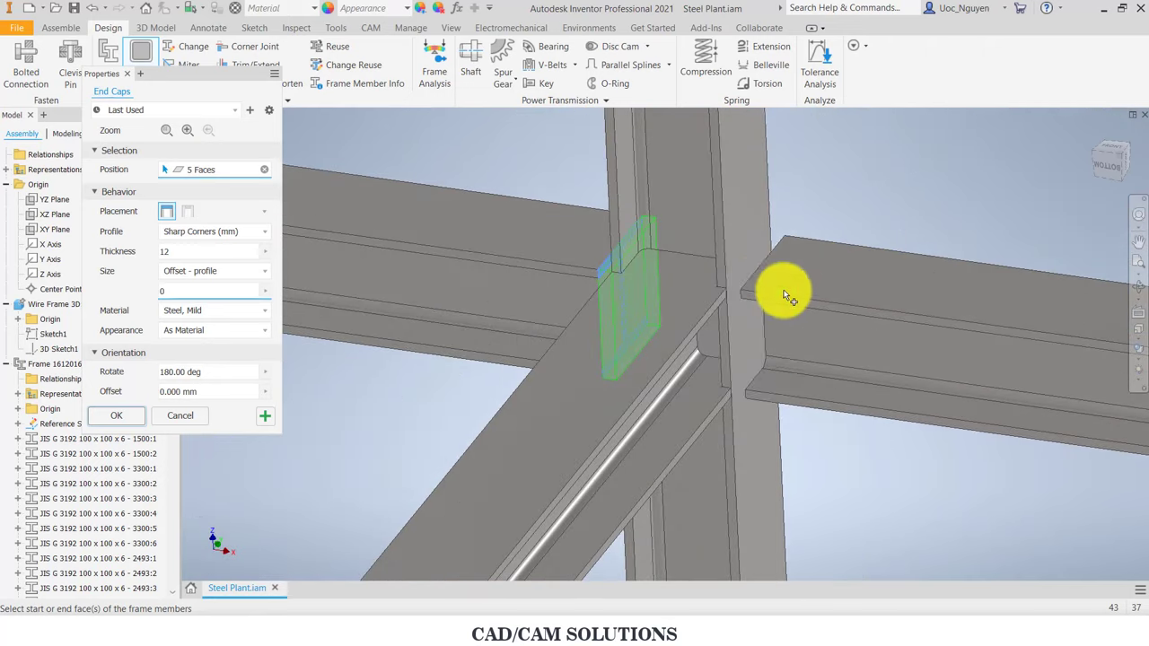
{"action": "left_click", "coordinate": [753, 285]}
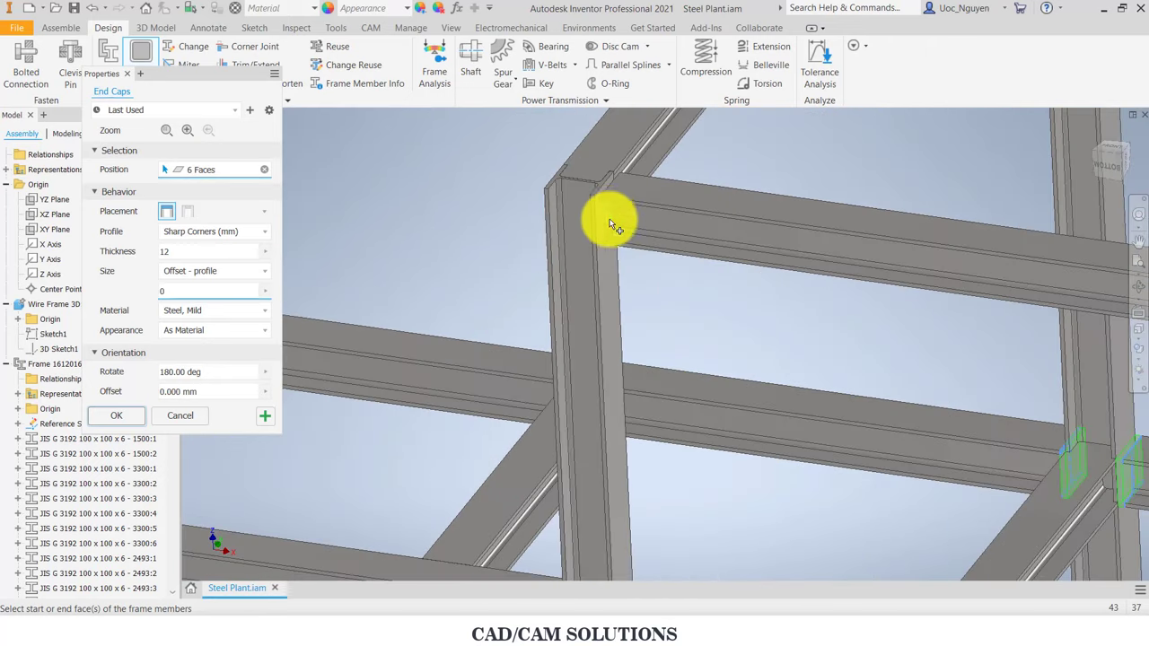
{"action": "left_click", "coordinate": [610, 216]}
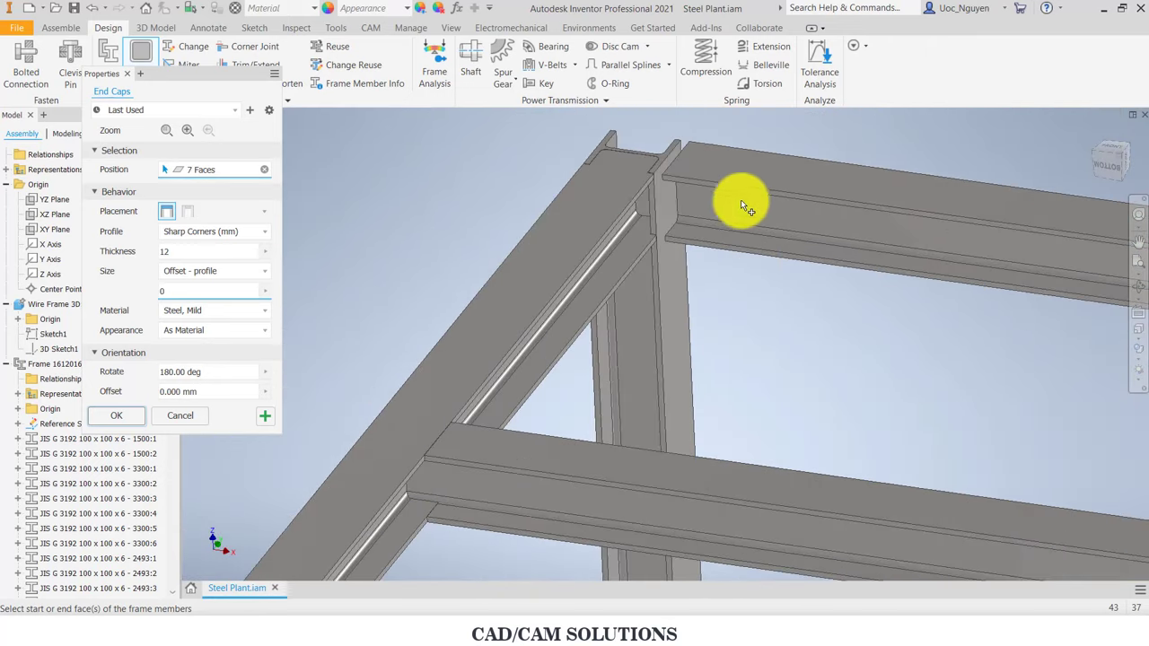
{"action": "left_click", "coordinate": [682, 203]}
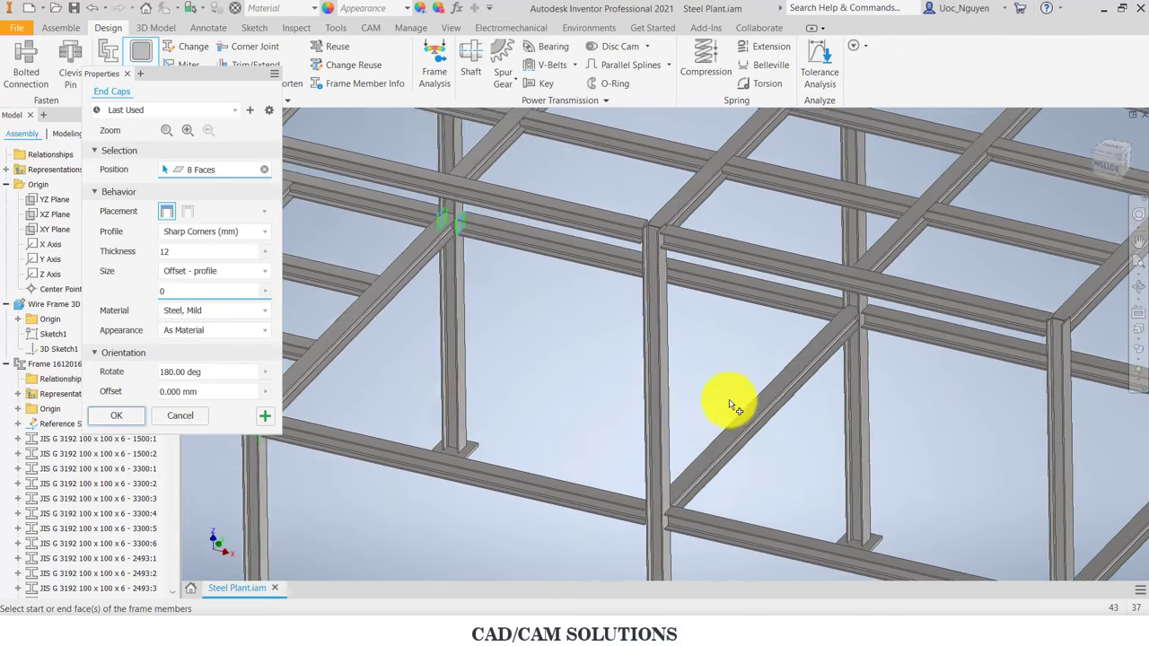
{"action": "scroll", "coordinate": [695, 502], "scroll_direction": "down", "scroll_amount": 3}
{"action": "left_click", "coordinate": [631, 459]}
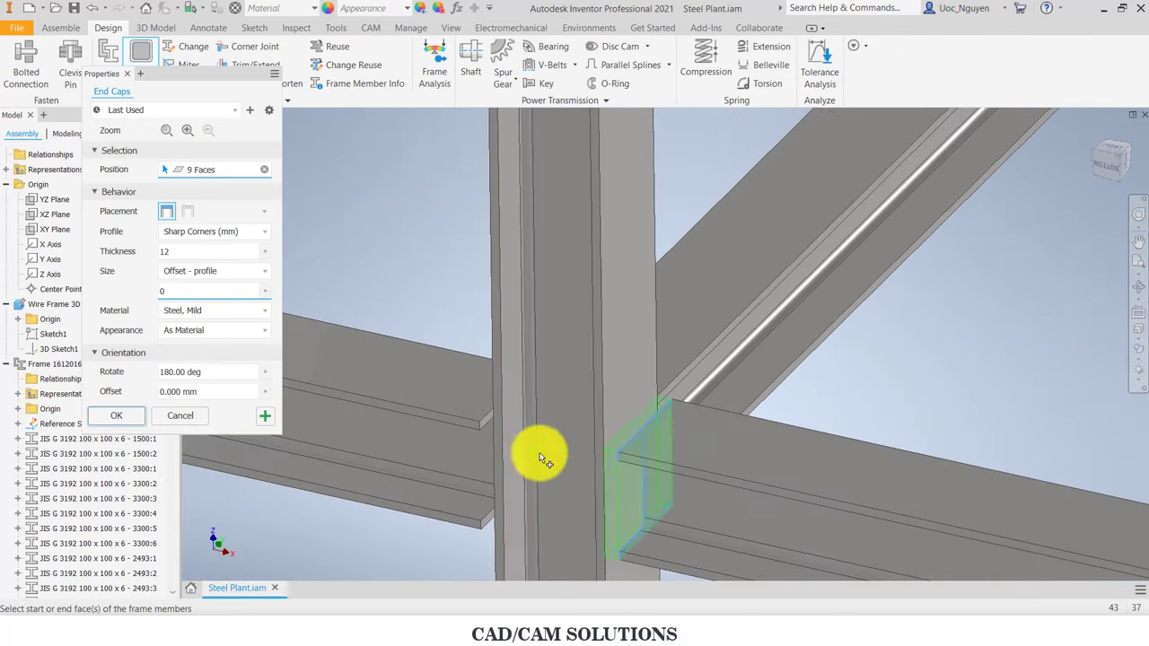
{"action": "left_click", "coordinate": [493, 432]}
{"action": "scroll", "coordinate": [488, 431], "scroll_direction": "up", "scroll_amount": 5}
{"action": "scroll", "coordinate": [592, 283], "scroll_direction": "down", "scroll_amount": 2}
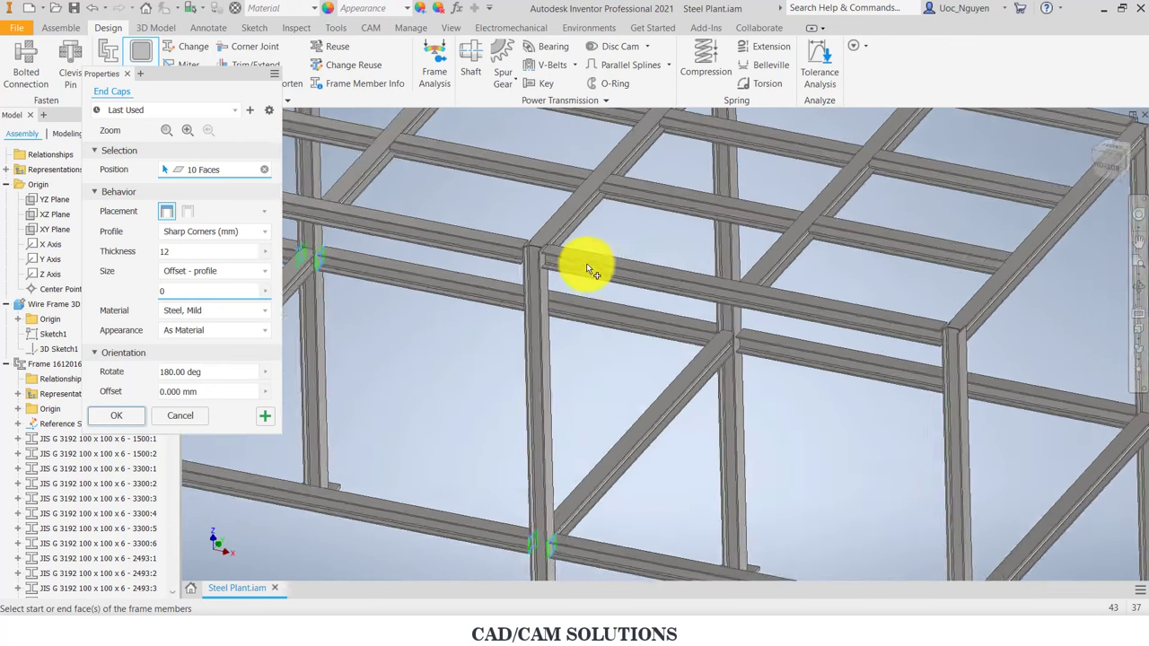
{"action": "scroll", "coordinate": [556, 269], "scroll_direction": "down", "scroll_amount": 2}
{"action": "scroll", "coordinate": [516, 332], "scroll_direction": "down", "scroll_amount": 2}
{"action": "left_click", "coordinate": [502, 380]}
{"action": "left_click", "coordinate": [401, 361]}
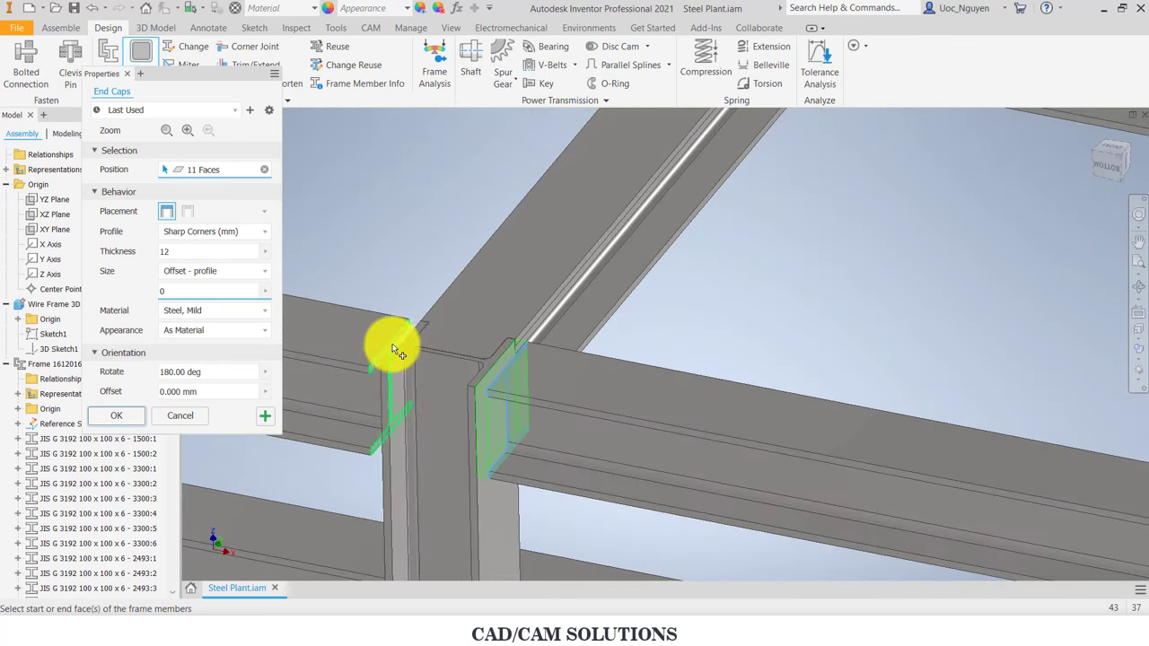
{"action": "scroll", "coordinate": [431, 287], "scroll_direction": "up", "scroll_amount": 1}
{"action": "scroll", "coordinate": [446, 264], "scroll_direction": "up", "scroll_amount": 4}
{"action": "scroll", "coordinate": [546, 241], "scroll_direction": "down", "scroll_amount": 3}
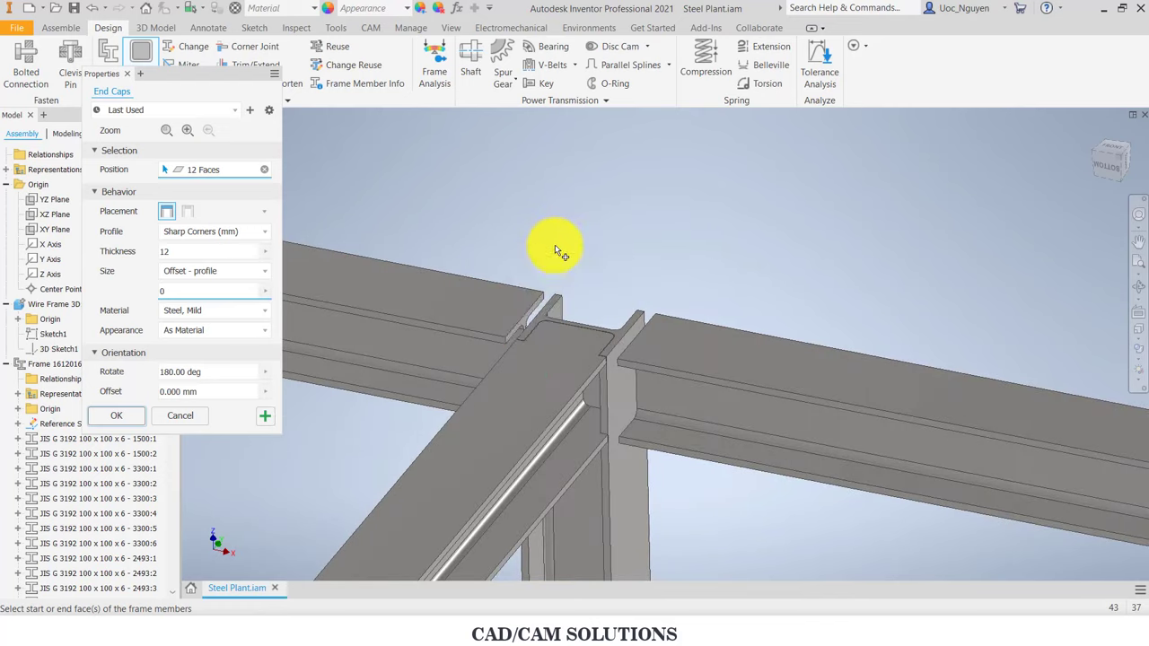
{"action": "left_click", "coordinate": [531, 296]}
{"action": "left_click", "coordinate": [646, 327]}
Step: Add the remaining beam ends near the columns and braces, then create the 20 end plates
{"action": "scroll", "coordinate": [615, 223], "scroll_direction": "up", "scroll_amount": 4}
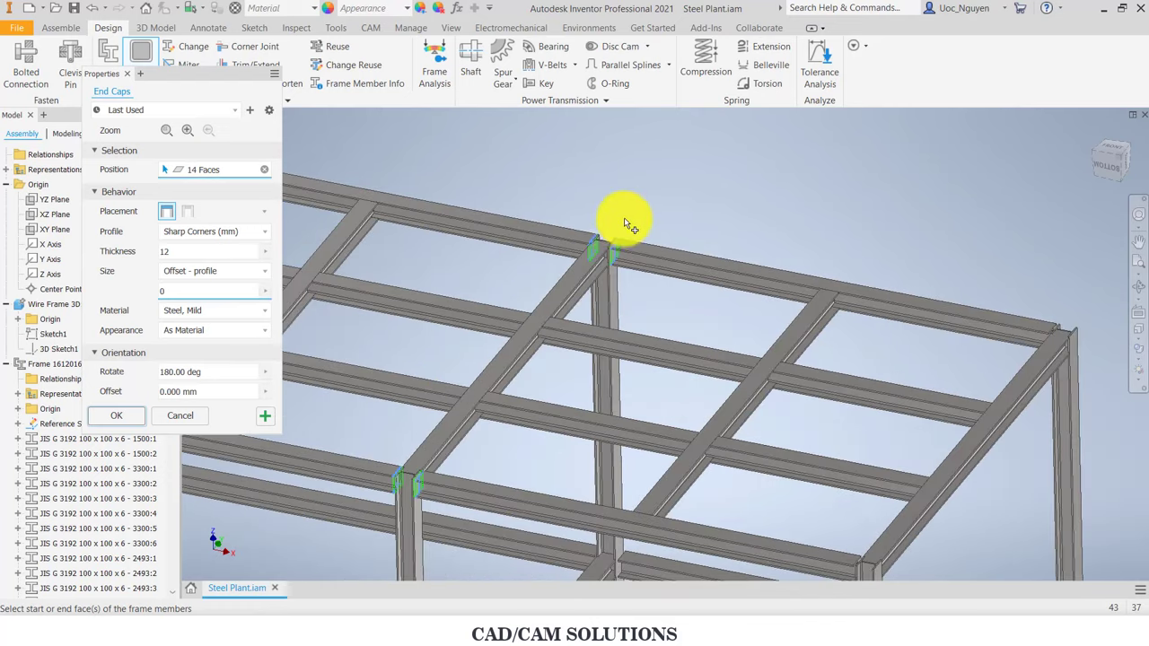
{"action": "scroll", "coordinate": [1018, 279], "scroll_direction": "down", "scroll_amount": 2}
{"action": "scroll", "coordinate": [897, 314], "scroll_direction": "down", "scroll_amount": 2}
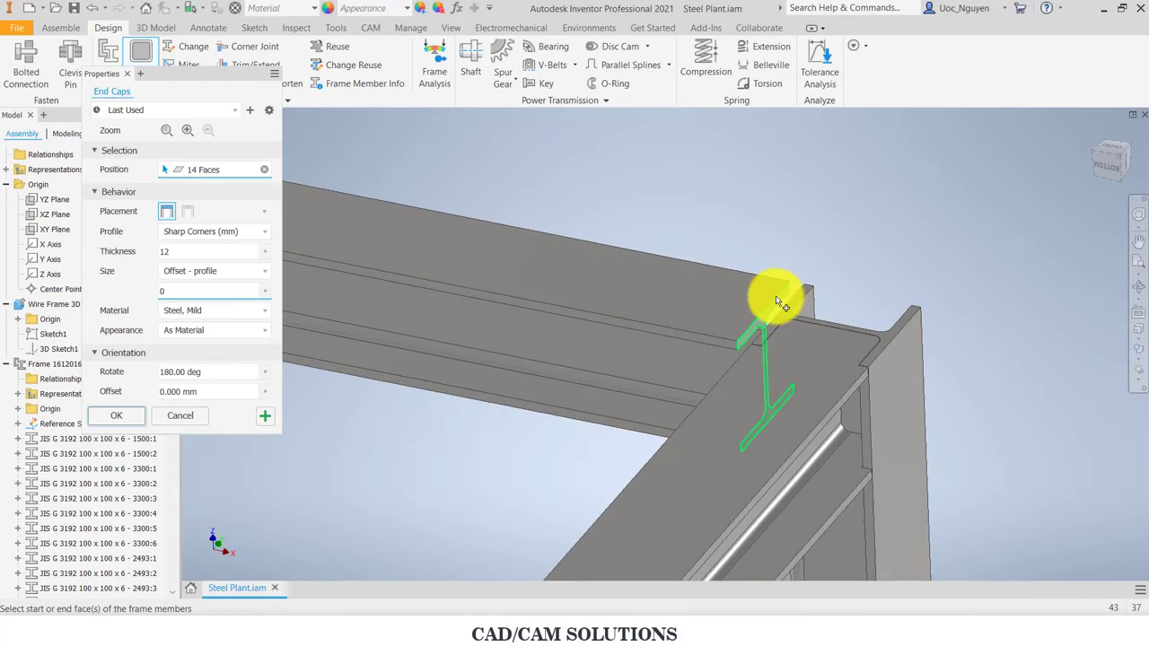
{"action": "left_click", "coordinate": [776, 295]}
{"action": "scroll", "coordinate": [829, 204], "scroll_direction": "up", "scroll_amount": 3}
{"action": "scroll", "coordinate": [709, 409], "scroll_direction": "down", "scroll_amount": 3}
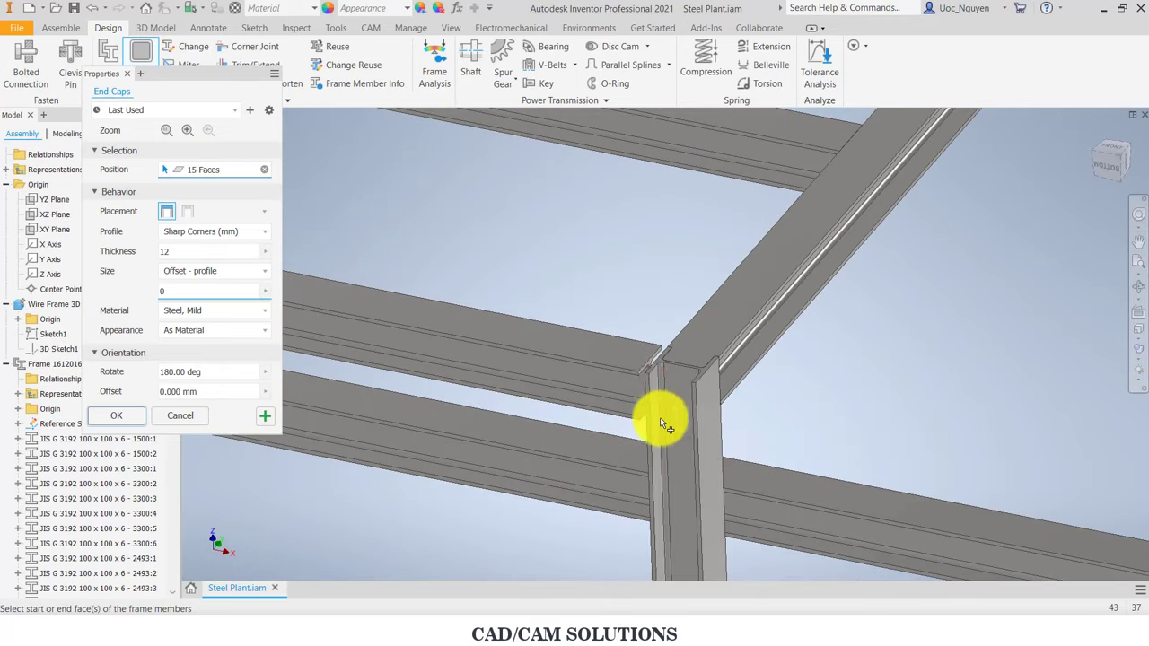
{"action": "scroll", "coordinate": [686, 451], "scroll_direction": "up", "scroll_amount": 4}
{"action": "scroll", "coordinate": [652, 485], "scroll_direction": "down", "scroll_amount": 2}
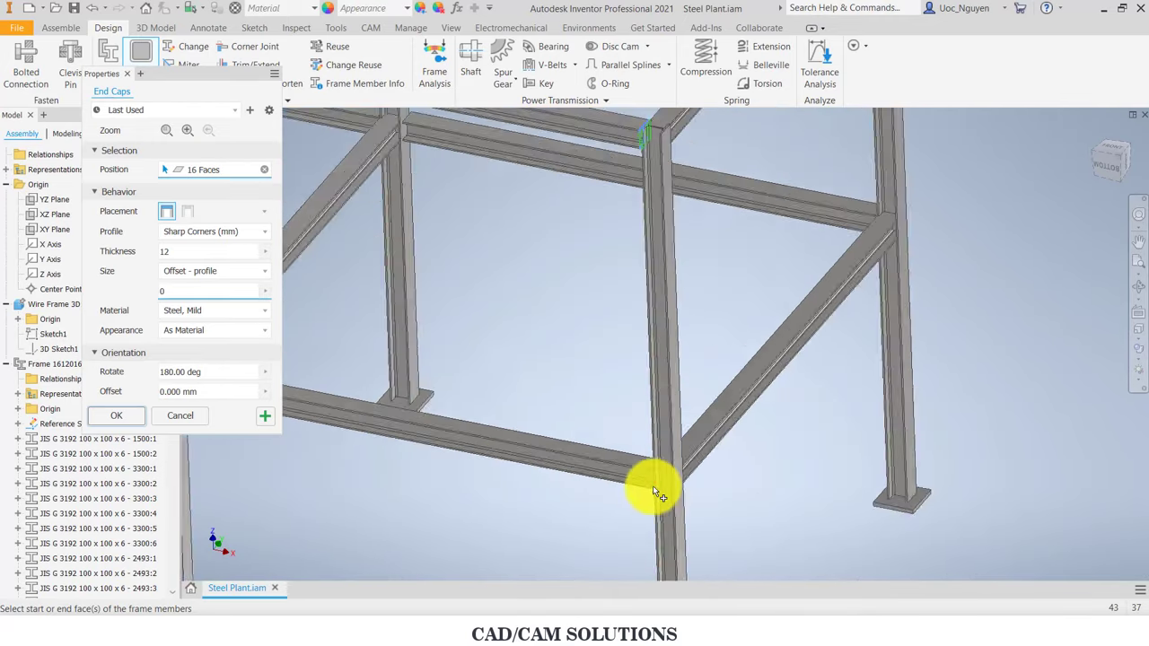
{"action": "scroll", "coordinate": [641, 453], "scroll_direction": "down", "scroll_amount": 2}
{"action": "left_click", "coordinate": [647, 434]}
{"action": "scroll", "coordinate": [628, 467], "scroll_direction": "up", "scroll_amount": 3}
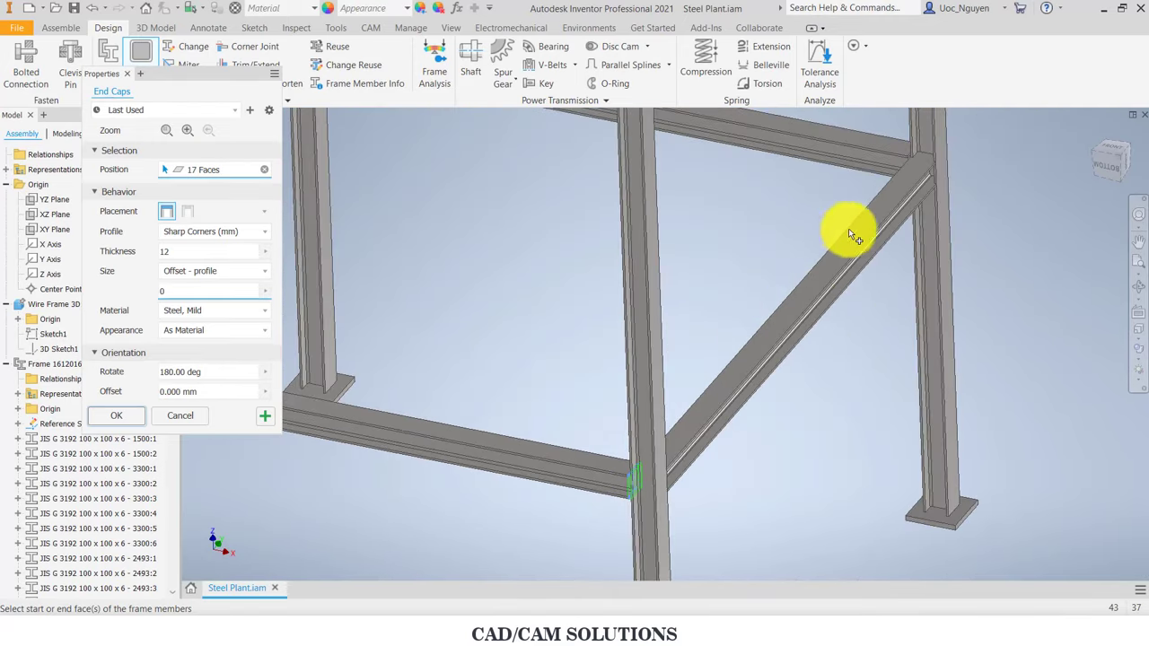
{"action": "left_click", "coordinate": [903, 161]}
{"action": "scroll", "coordinate": [802, 225], "scroll_direction": "up", "scroll_amount": 2}
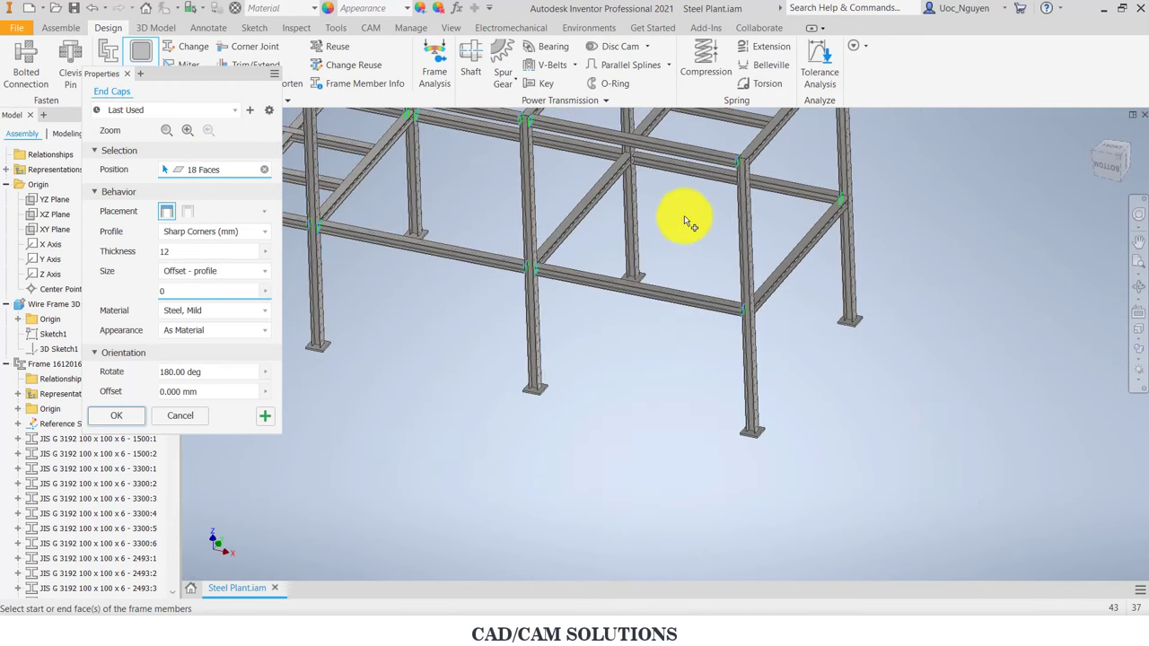
{"action": "scroll", "coordinate": [678, 220], "scroll_direction": "up", "scroll_amount": 2}
{"action": "scroll", "coordinate": [682, 222], "scroll_direction": "down", "scroll_amount": 2}
{"action": "scroll", "coordinate": [699, 180], "scroll_direction": "down", "scroll_amount": 2}
{"action": "scroll", "coordinate": [718, 170], "scroll_direction": "down", "scroll_amount": 1}
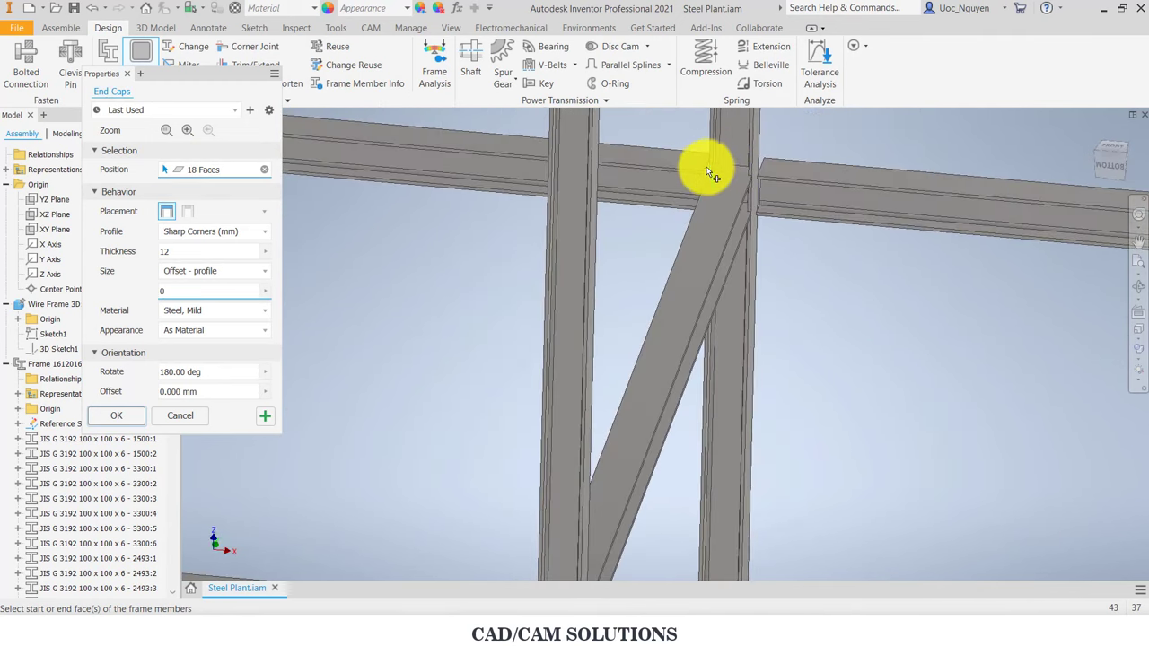
{"action": "left_click", "coordinate": [705, 180]}
{"action": "left_click", "coordinate": [762, 179]}
{"action": "scroll", "coordinate": [795, 239], "scroll_direction": "up", "scroll_amount": 2}
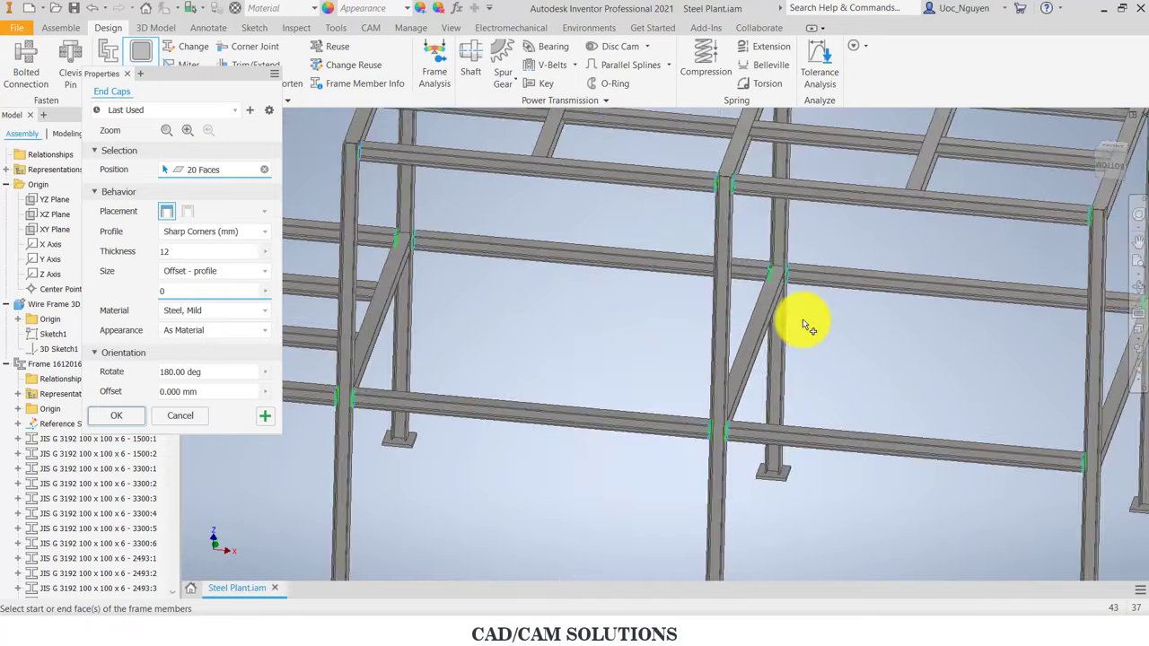
{"action": "scroll", "coordinate": [802, 319], "scroll_direction": "up", "scroll_amount": 1}
{"action": "mouse_move", "coordinate": [831, 305]}
{"action": "middle_mouse_down", "text": "shift"}
{"action": "mouse_move", "coordinate": [685, 331]}
{"action": "mouse_move", "coordinate": [693, 339]}
{"action": "mouse_move", "coordinate": [687, 328]}
{"action": "mouse_move", "coordinate": [202, 413]}
{"action": "middle_mouse_up", "text": "shift"}
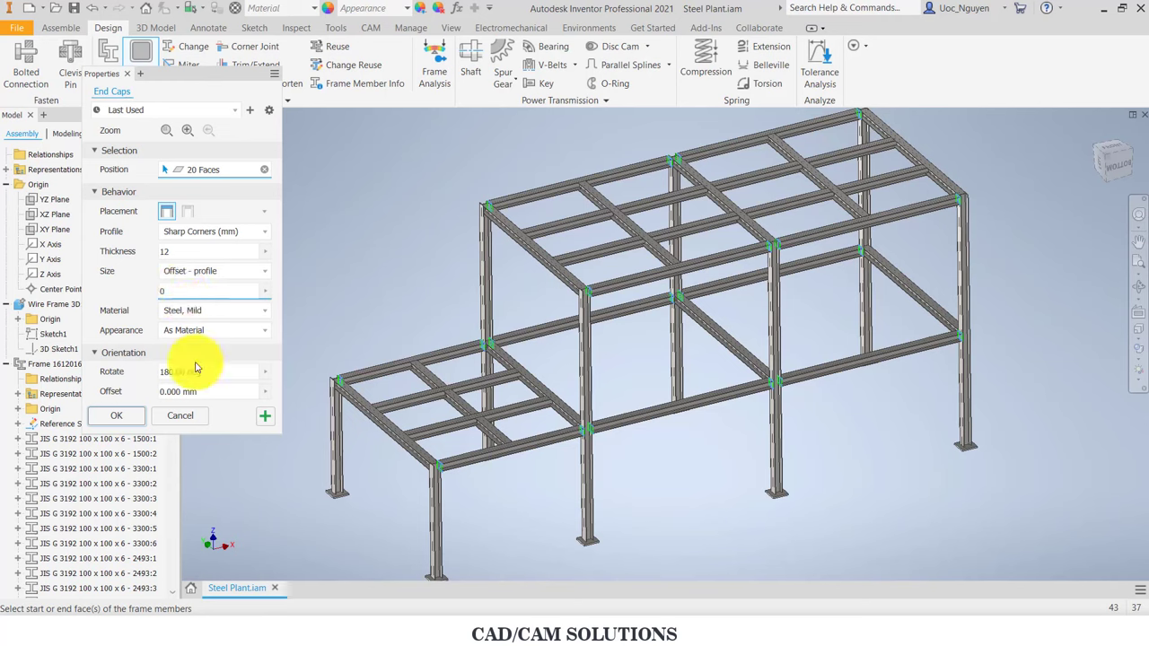
{"action": "left_click", "coordinate": [117, 415]}
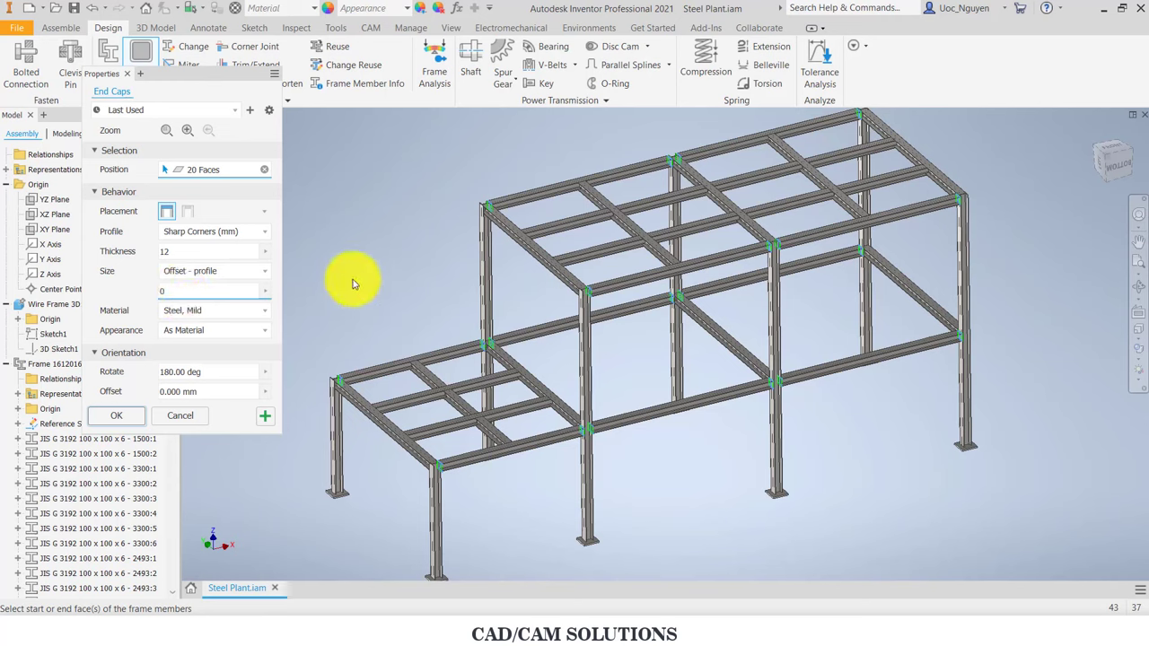
{"action": "left_click", "coordinate": [532, 341]}
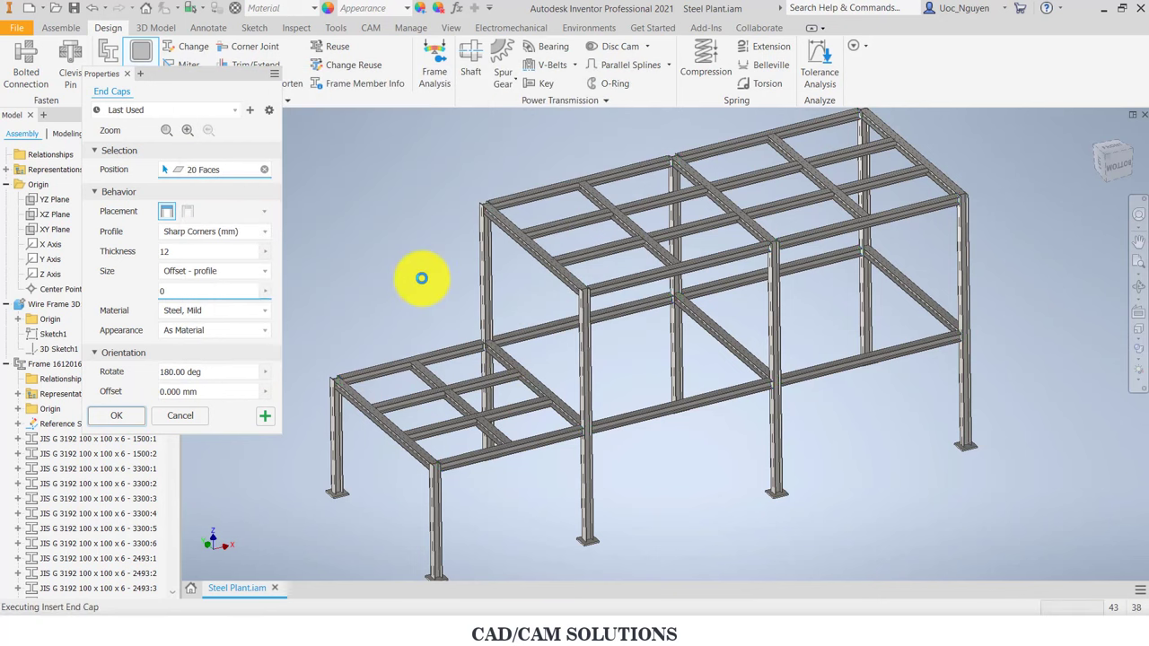
Step: Zoom in on a beam-column joint's end plate and scroll the browser to the Sharp Corners end plates
{"action": "scroll", "coordinate": [585, 439], "scroll_direction": "up", "scroll_amount": 3}
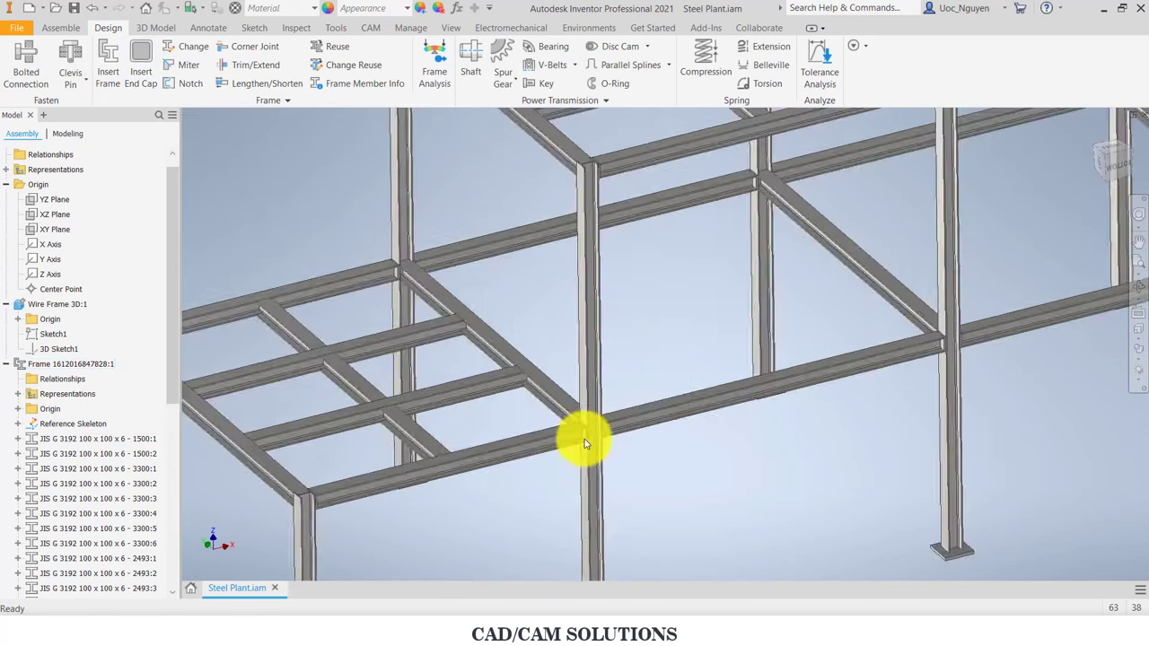
{"action": "scroll", "coordinate": [585, 440], "scroll_direction": "up", "scroll_amount": 3}
{"action": "scroll", "coordinate": [585, 439], "scroll_direction": "up", "scroll_amount": 2}
{"action": "mouse_move", "coordinate": [585, 439]}
{"action": "middle_mouse_down"}
{"action": "mouse_move", "coordinate": [638, 354]}
{"action": "mouse_move", "coordinate": [389, 365]}
{"action": "middle_mouse_up"}
{"action": "scroll", "coordinate": [638, 355], "scroll_direction": "down", "scroll_amount": 3}
{"action": "scroll", "coordinate": [641, 354], "scroll_direction": "down", "scroll_amount": 3}
{"action": "scroll", "coordinate": [380, 366], "scroll_direction": "up", "scroll_amount": 2}
{"action": "scroll", "coordinate": [341, 325], "scroll_direction": "up", "scroll_amount": 2}
{"action": "scroll", "coordinate": [341, 325], "scroll_direction": "up", "scroll_amount": 2}
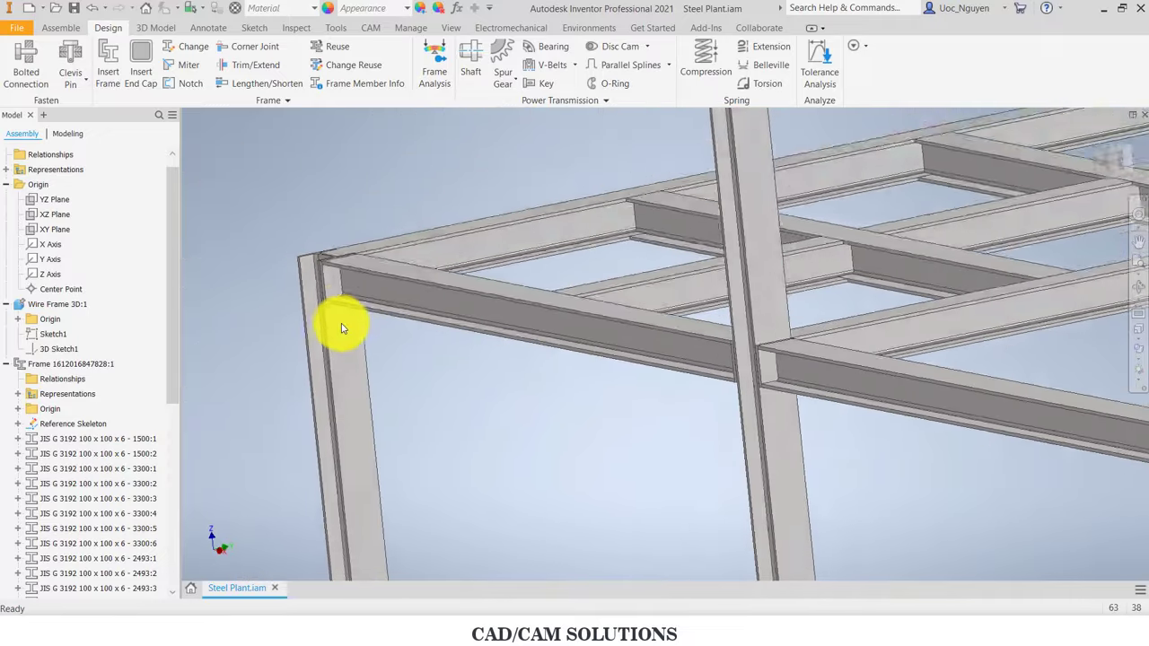
{"action": "scroll", "coordinate": [341, 325], "scroll_direction": "up", "scroll_amount": 2}
{"action": "scroll", "coordinate": [341, 327], "scroll_direction": "up", "scroll_amount": 2}
{"action": "scroll", "coordinate": [341, 327], "scroll_direction": "up", "scroll_amount": 2}
{"action": "scroll", "coordinate": [341, 327], "scroll_direction": "up", "scroll_amount": 2}
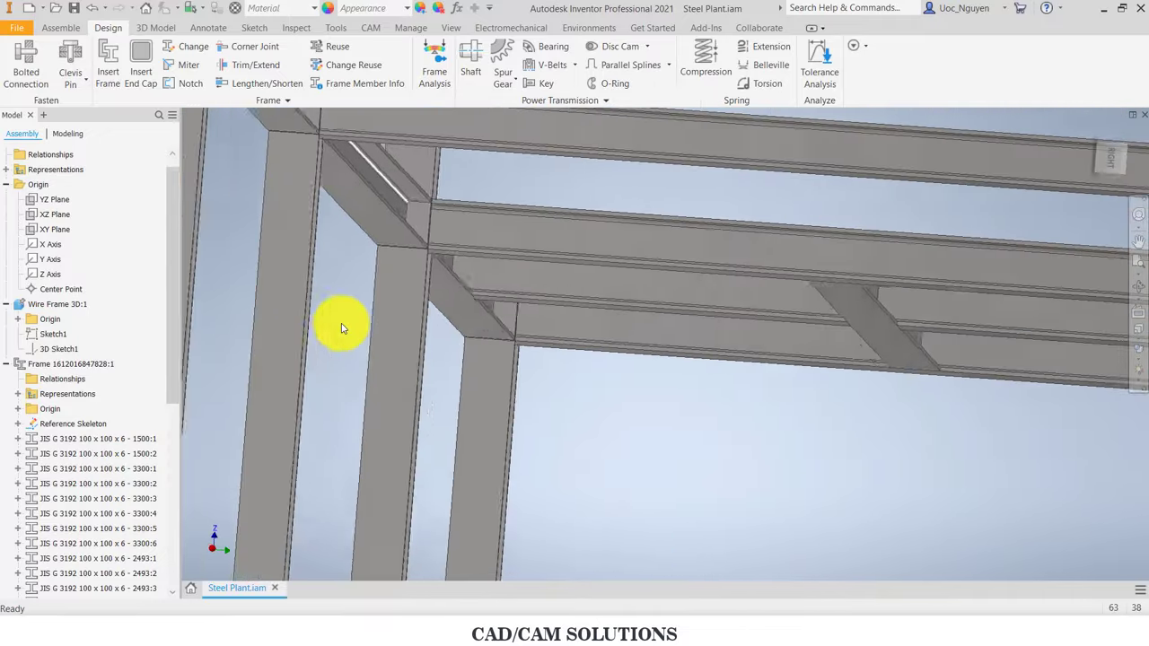
{"action": "scroll", "coordinate": [341, 328], "scroll_direction": "up", "scroll_amount": 2}
{"action": "scroll", "coordinate": [341, 327], "scroll_direction": "up", "scroll_amount": 2}
{"action": "scroll", "coordinate": [341, 328], "scroll_direction": "up", "scroll_amount": 2}
{"action": "scroll", "coordinate": [341, 327], "scroll_direction": "up", "scroll_amount": 2}
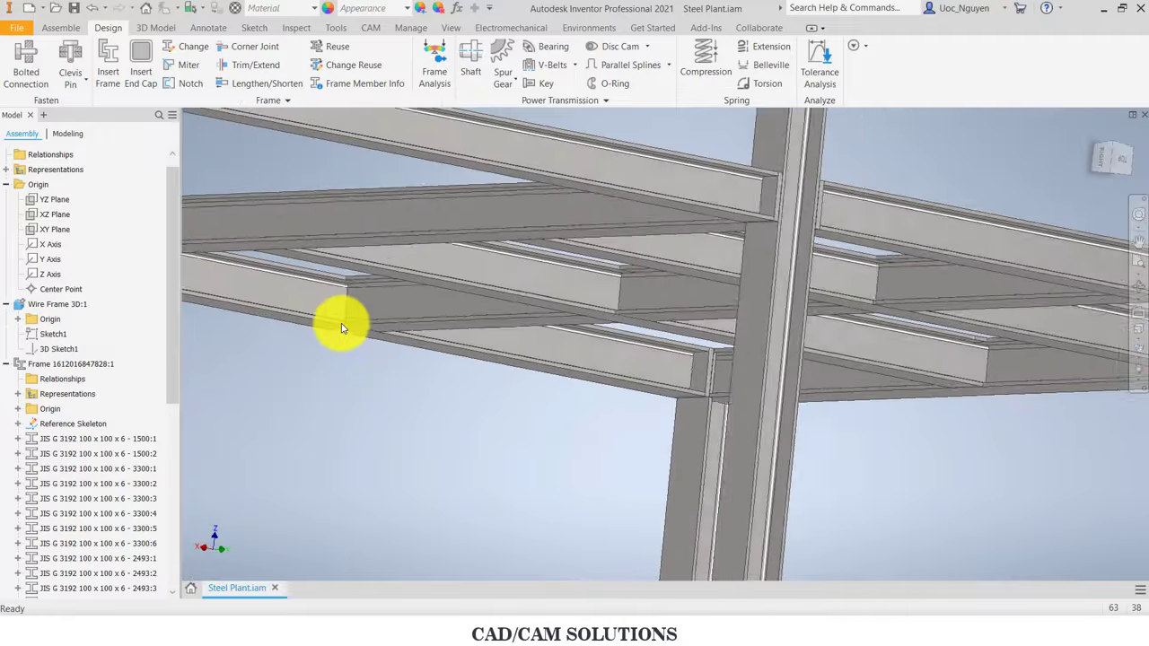
{"action": "scroll", "coordinate": [341, 328], "scroll_direction": "up", "scroll_amount": 2}
{"action": "scroll", "coordinate": [341, 328], "scroll_direction": "up", "scroll_amount": 2}
{"action": "scroll", "coordinate": [341, 328], "scroll_direction": "up", "scroll_amount": 2}
{"action": "scroll", "coordinate": [341, 328], "scroll_direction": "up", "scroll_amount": 2}
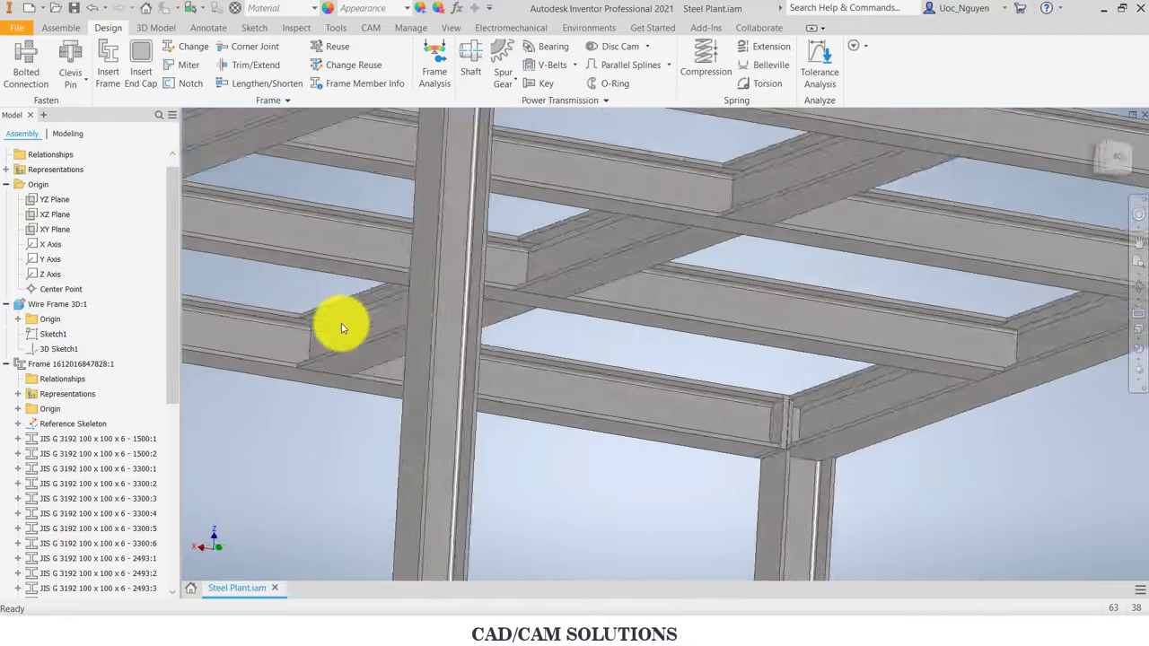
{"action": "scroll", "coordinate": [342, 327], "scroll_direction": "up", "scroll_amount": 2}
{"action": "scroll", "coordinate": [341, 327], "scroll_direction": "up", "scroll_amount": 2}
{"action": "scroll", "coordinate": [350, 327], "scroll_direction": "up", "scroll_amount": 2}
{"action": "scroll", "coordinate": [422, 334], "scroll_direction": "up", "scroll_amount": 2}
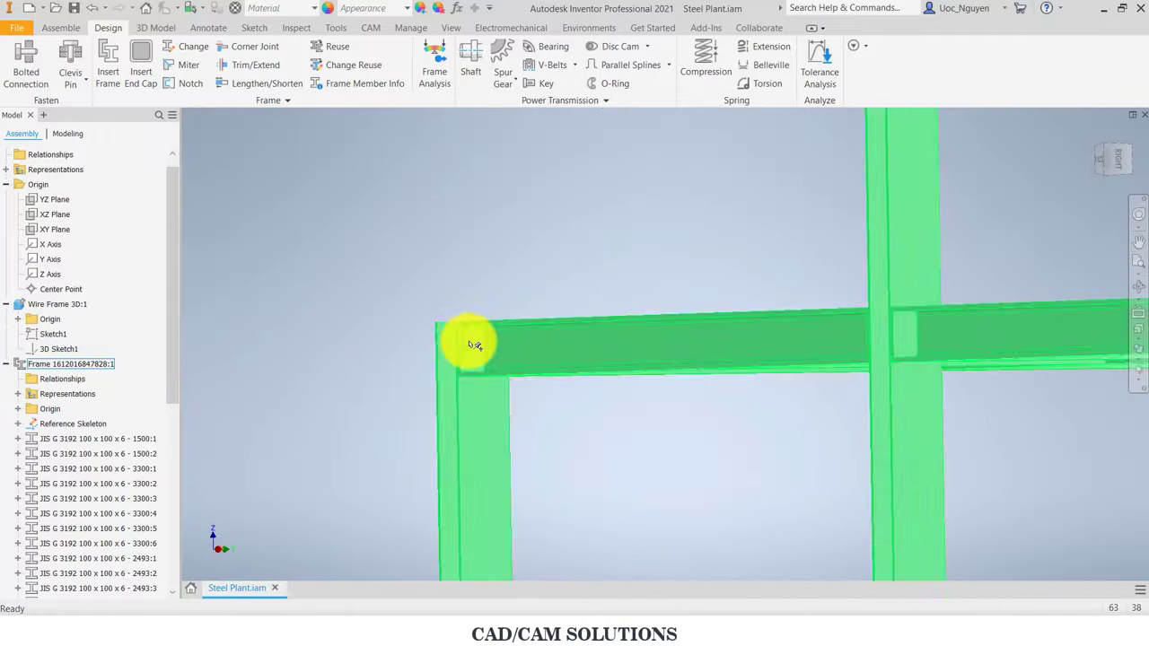
{"action": "scroll", "coordinate": [469, 343], "scroll_direction": "up", "scroll_amount": 2}
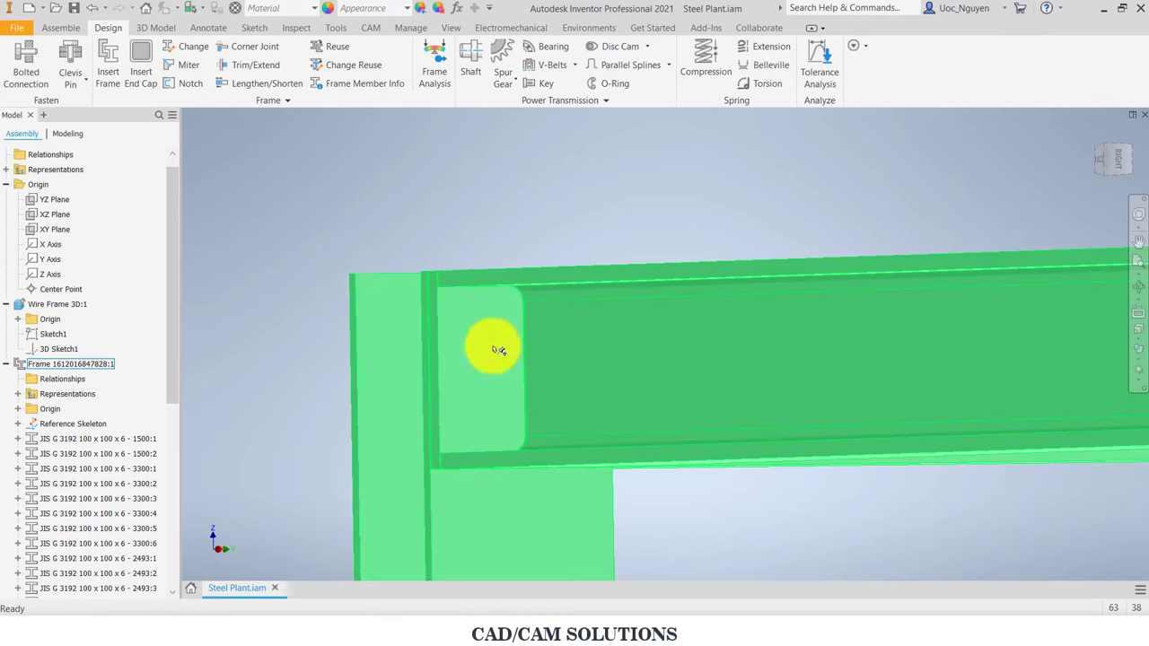
{"action": "left_click_drag", "start_coordinate": [174, 326], "coordinate": [187, 533]}
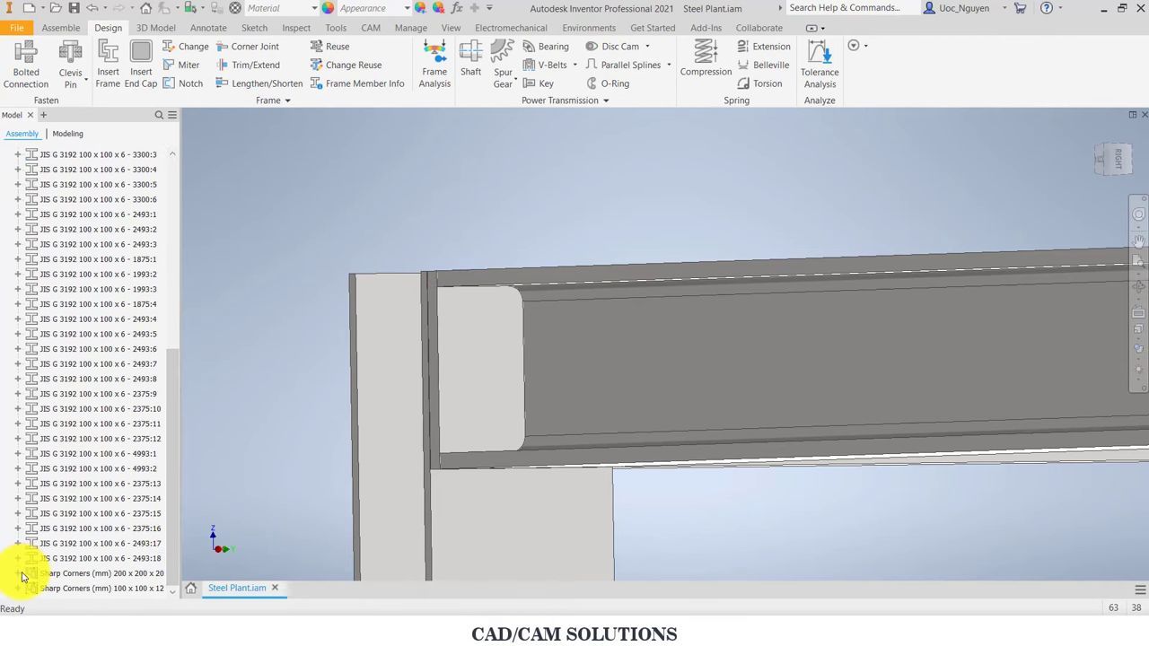
Step: Edit the first Sharp Corners 100 x 100 x 12 end plate in place and start a Simple Hole
{"action": "left_click", "coordinate": [20, 589]}
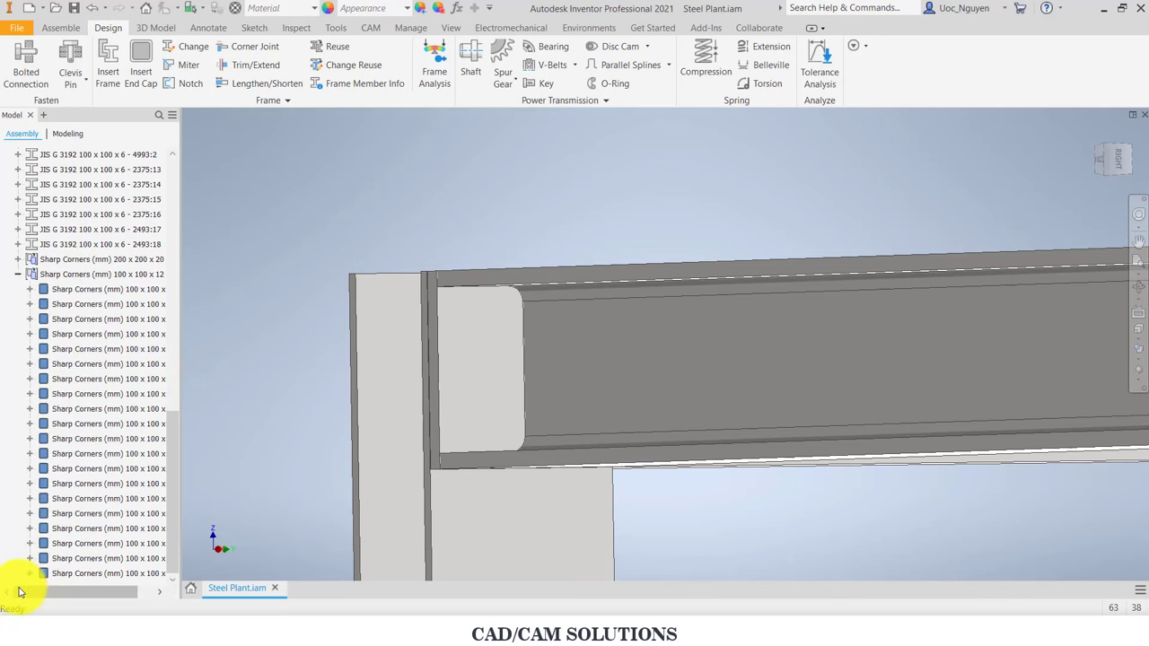
{"action": "left_click", "coordinate": [88, 292]}
{"action": "right_click", "coordinate": [88, 298]}
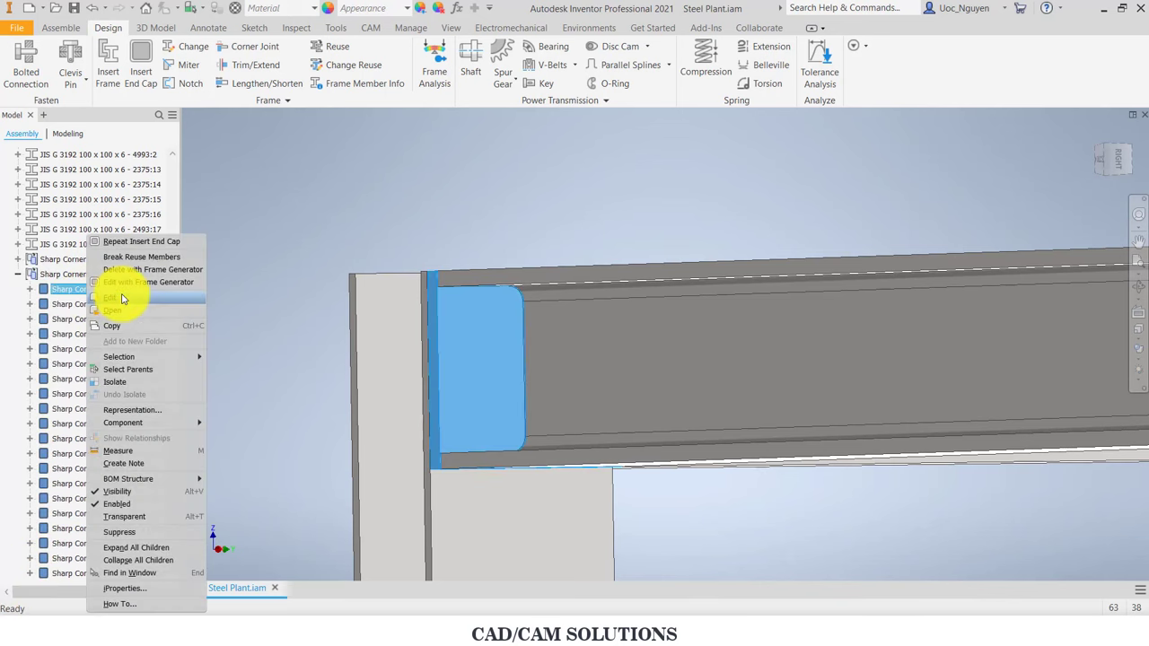
{"action": "left_click", "coordinate": [121, 299]}
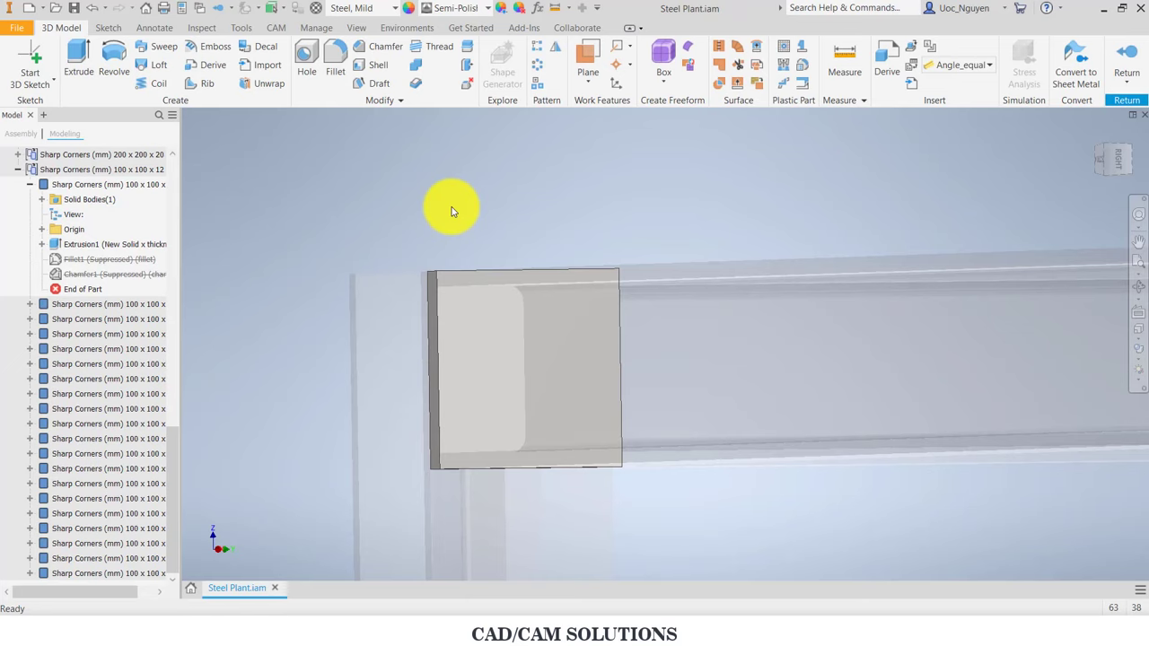
{"action": "left_click", "coordinate": [304, 68]}
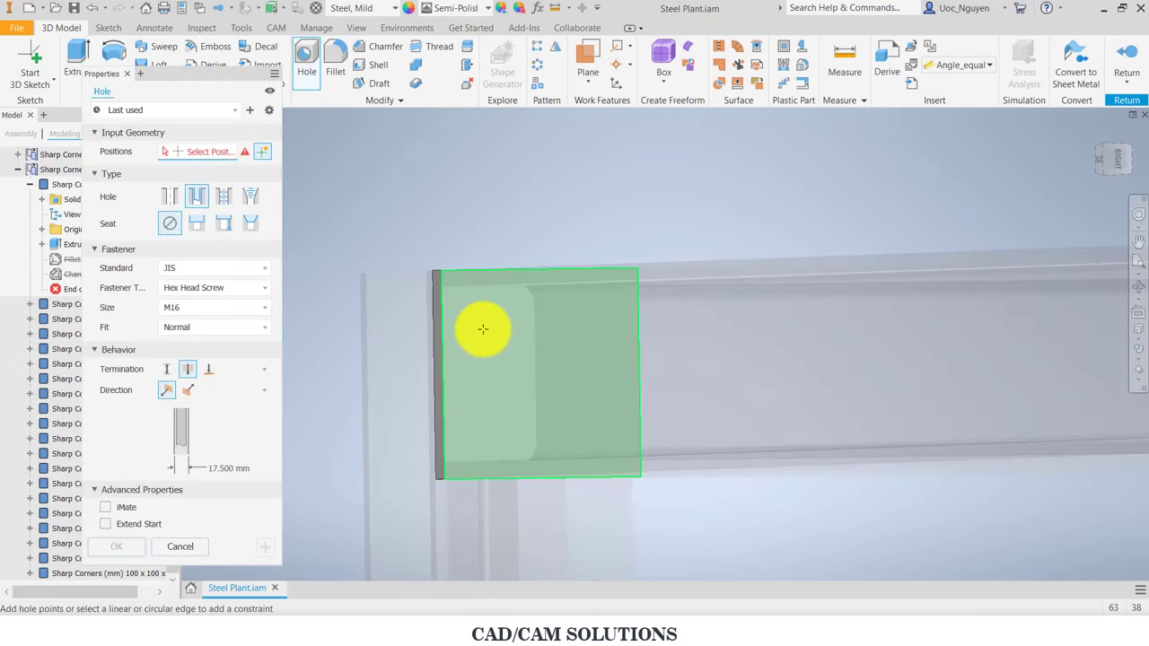
{"action": "left_click", "coordinate": [177, 202]}
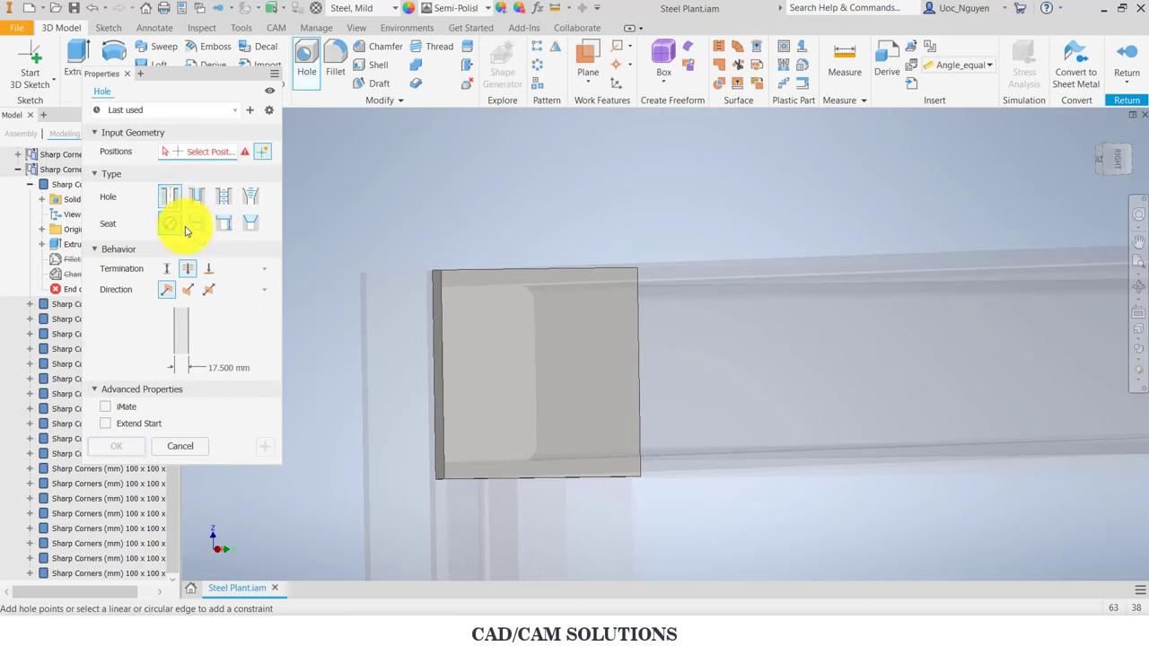
Step: Place the first 17.5 mm hole point, dimensioned from the left edge and 30 mm from the top
{"action": "left_click", "coordinate": [487, 332]}
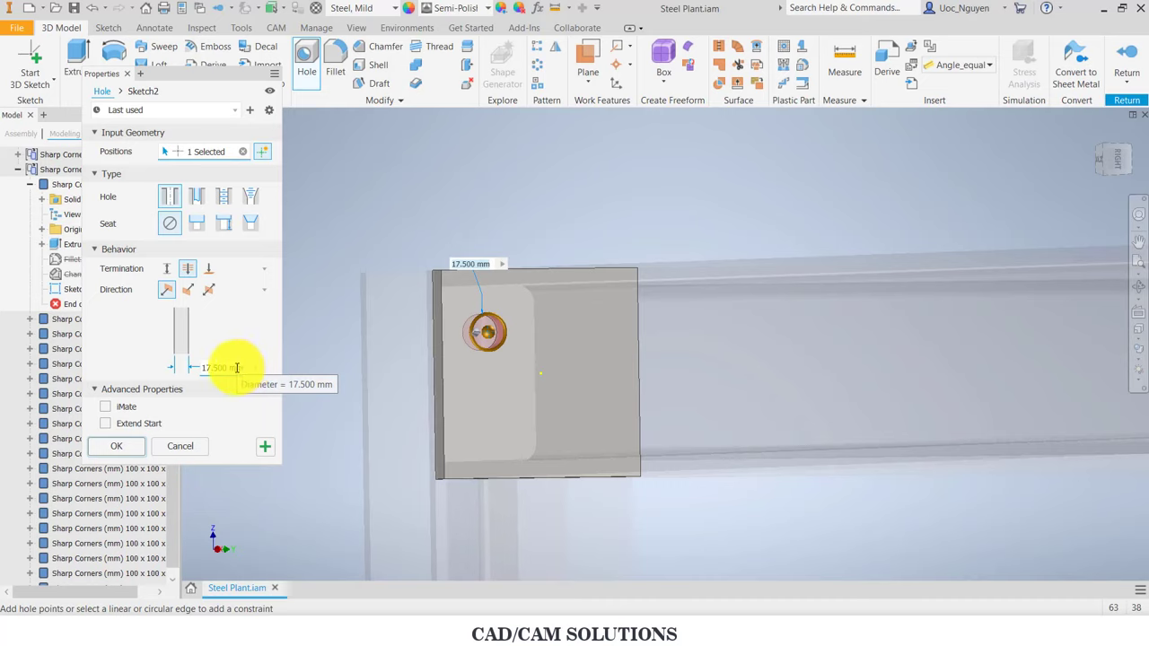
{"action": "left_click_drag", "start_coordinate": [222, 368], "coordinate": [190, 371]}
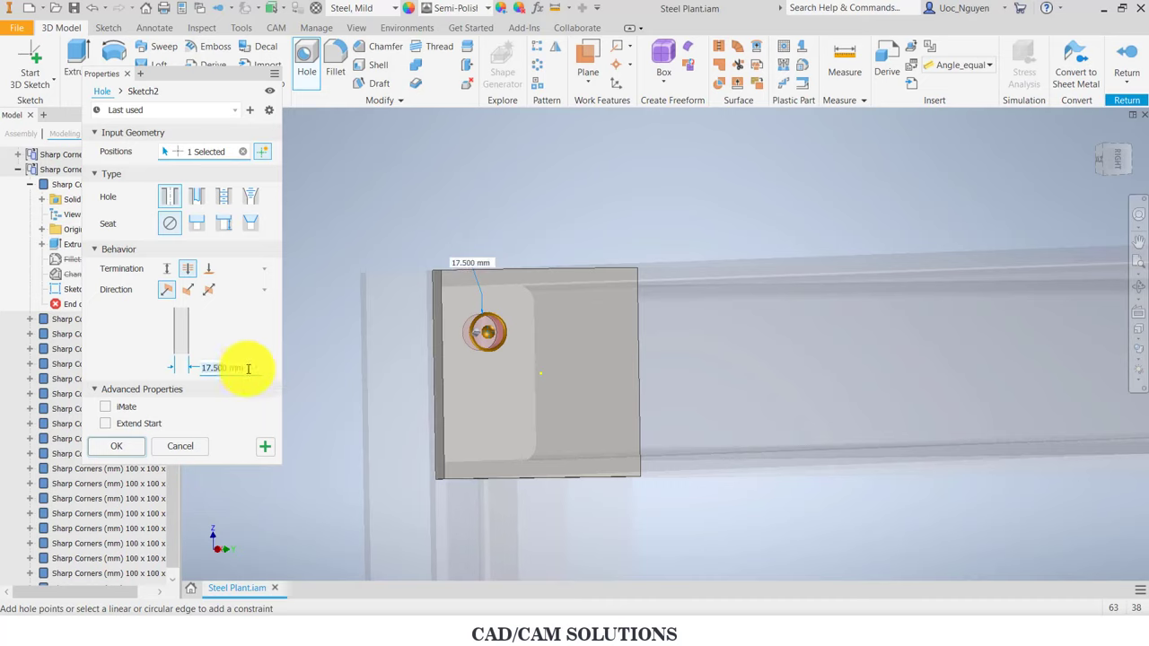
{"action": "left_click", "coordinate": [444, 337]}
{"action": "type", "text": "23"}
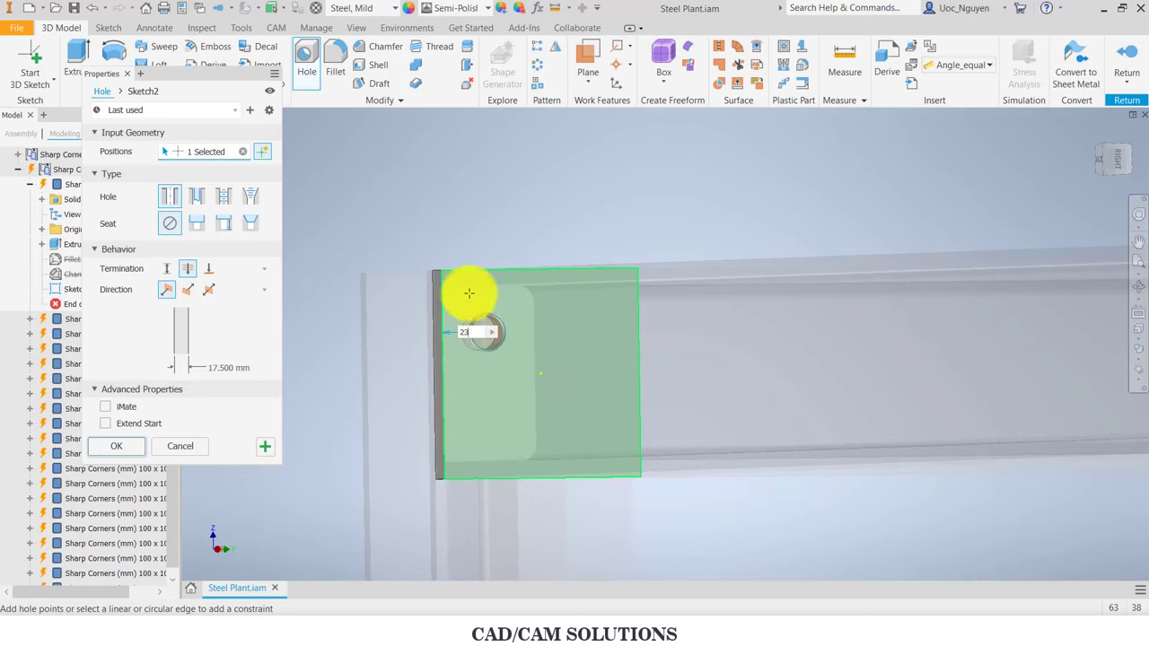
{"action": "left_click", "coordinate": [477, 267]}
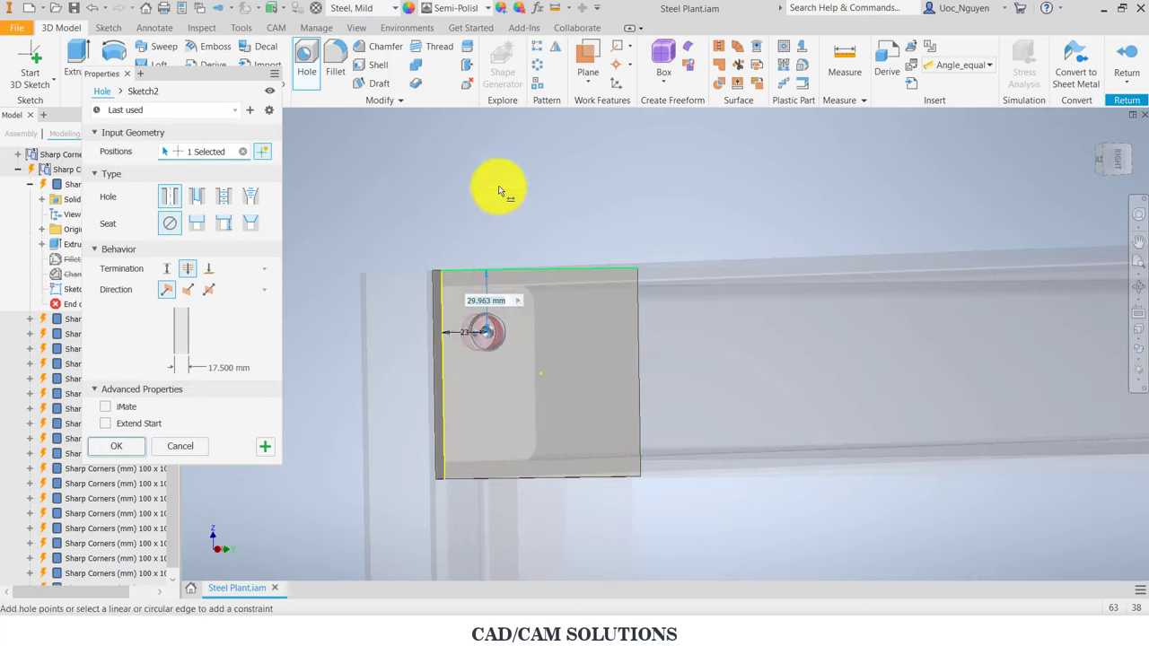
{"action": "type", "text": "30"}
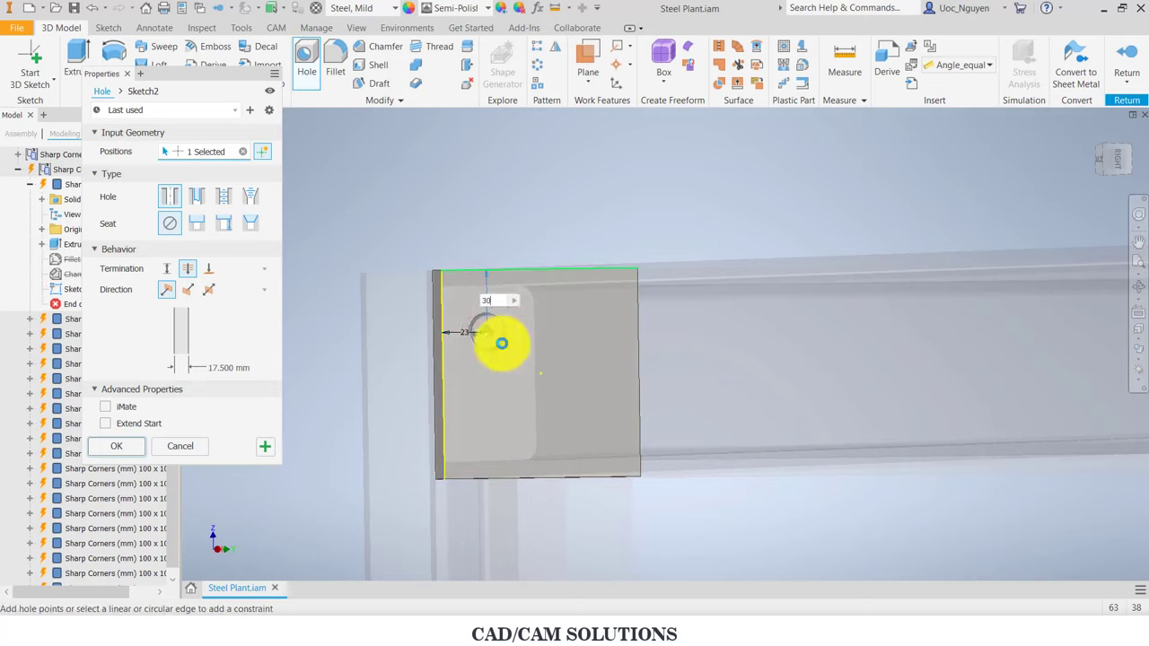
Step: Place a second hole point 23 mm from the left edge and 30 mm from the bottom
{"action": "left_click", "coordinate": [491, 406]}
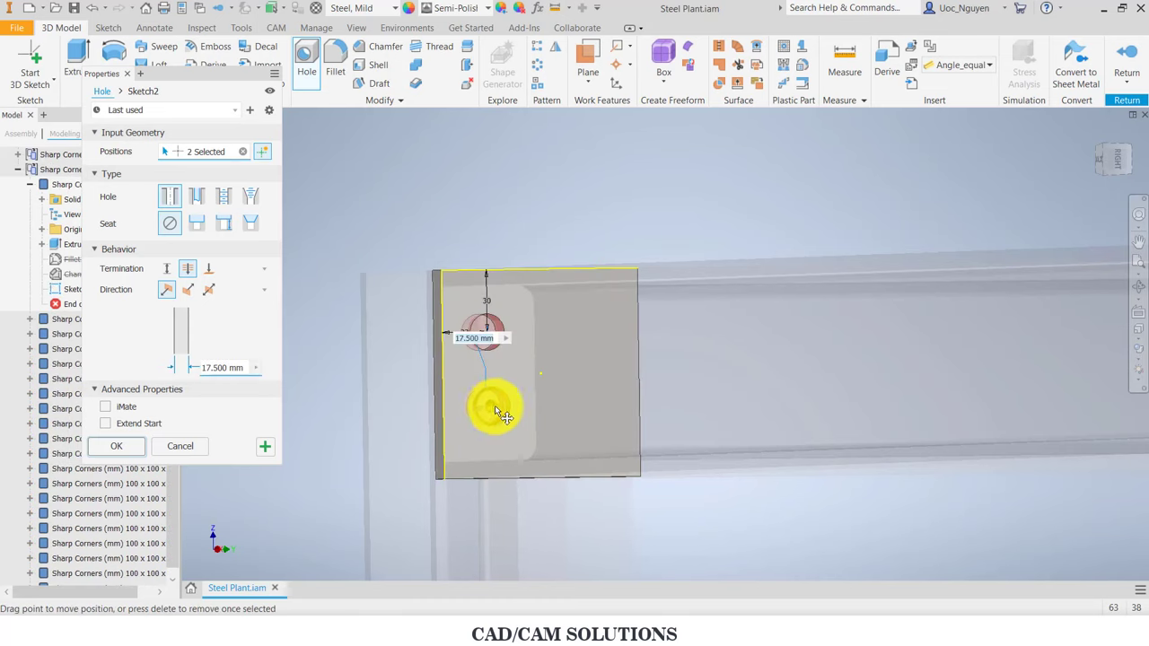
{"action": "left_click", "coordinate": [446, 405]}
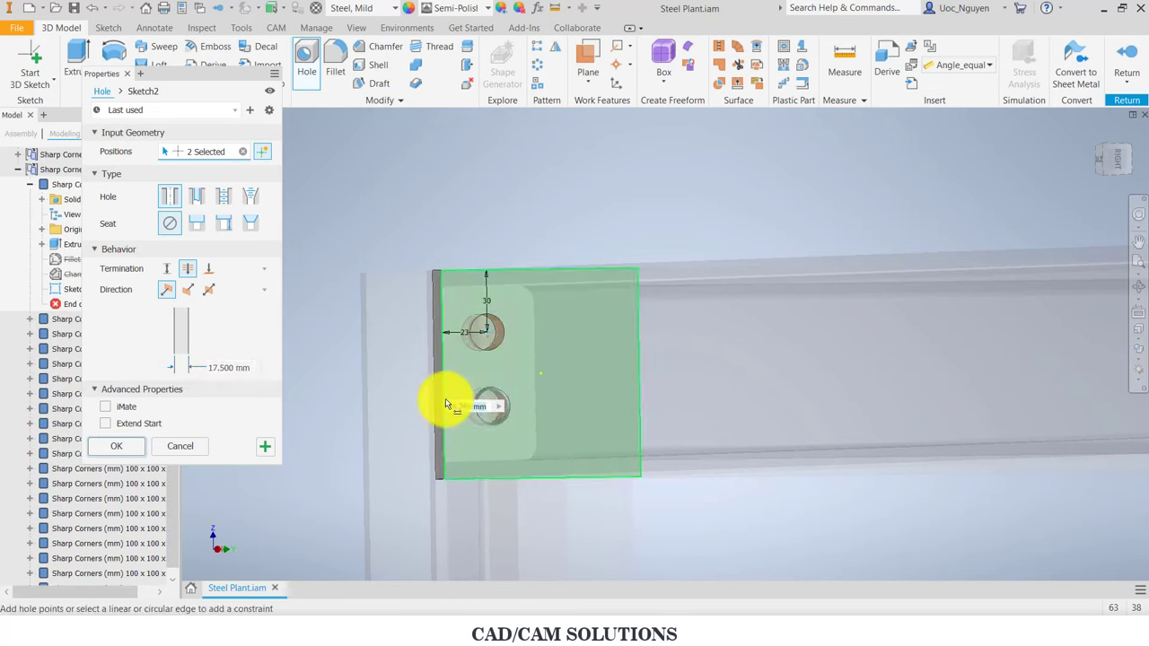
{"action": "type", "text": "23"}
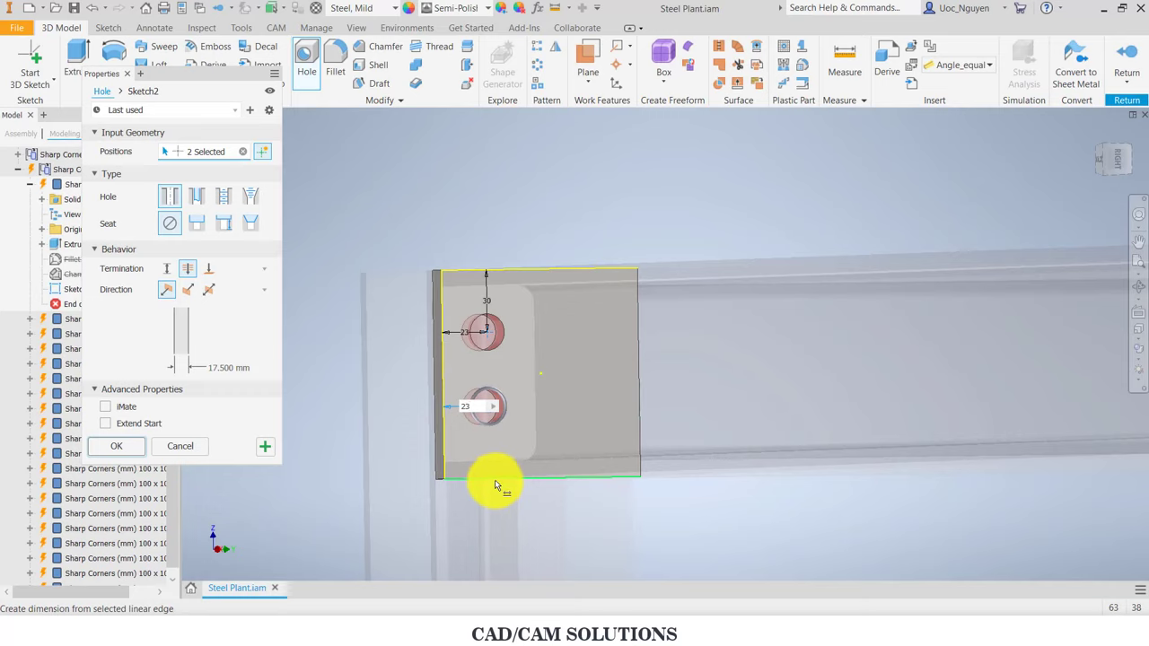
{"action": "key", "text": "Return"}
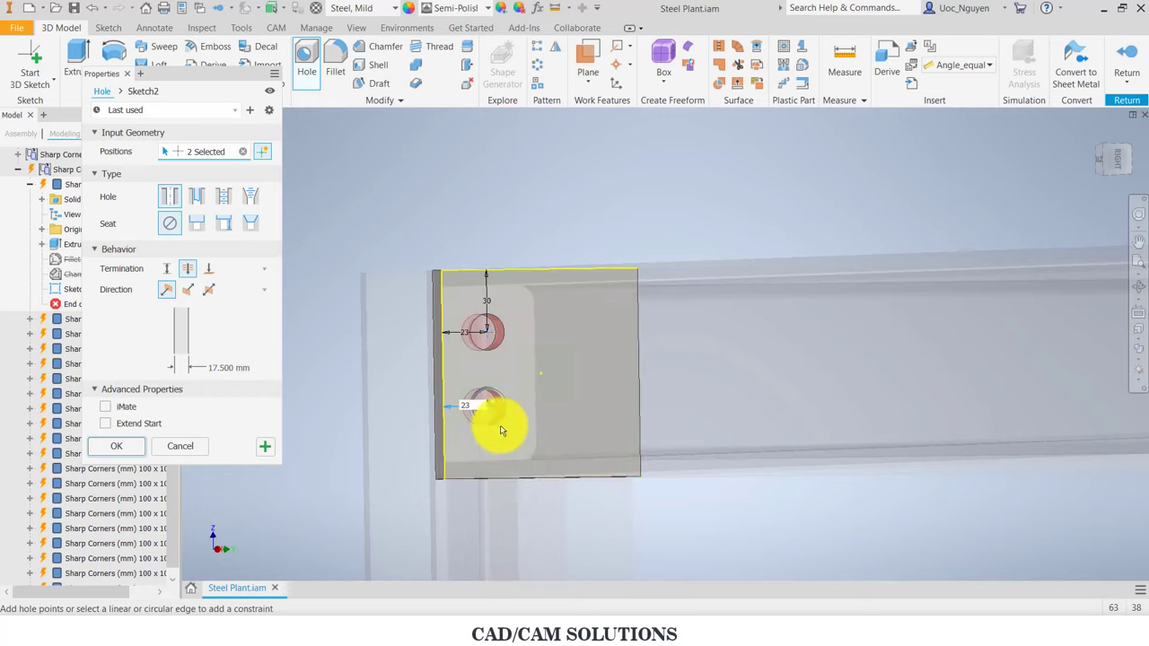
{"action": "left_click", "coordinate": [500, 478]}
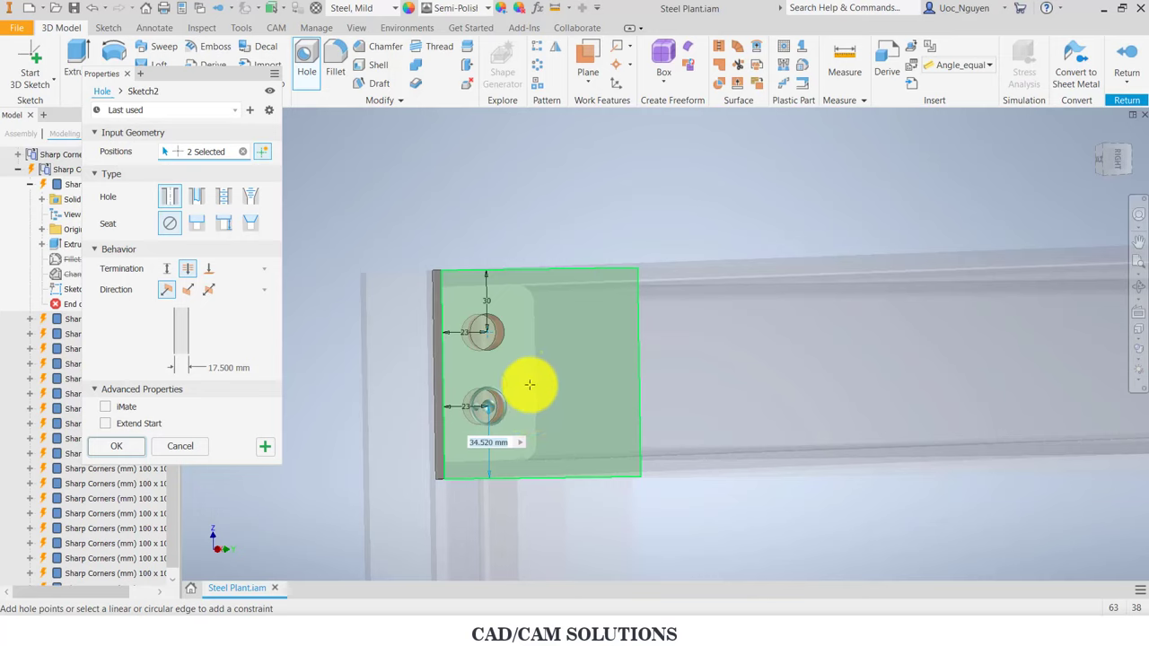
{"action": "type", "text": "30"}
{"action": "key", "text": "Return"}
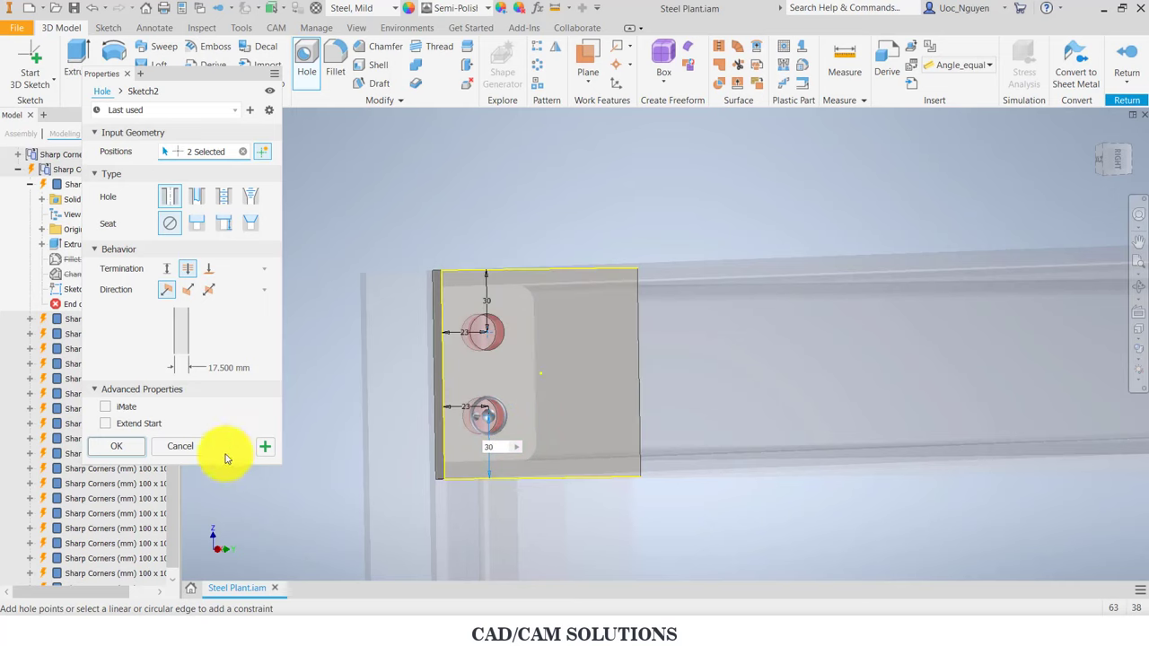
Step: Place a third hole point at the upper right, 23 mm from the right edge and 30 mm from the top
{"action": "scroll", "coordinate": [422, 231], "scroll_direction": "down", "scroll_amount": 3}
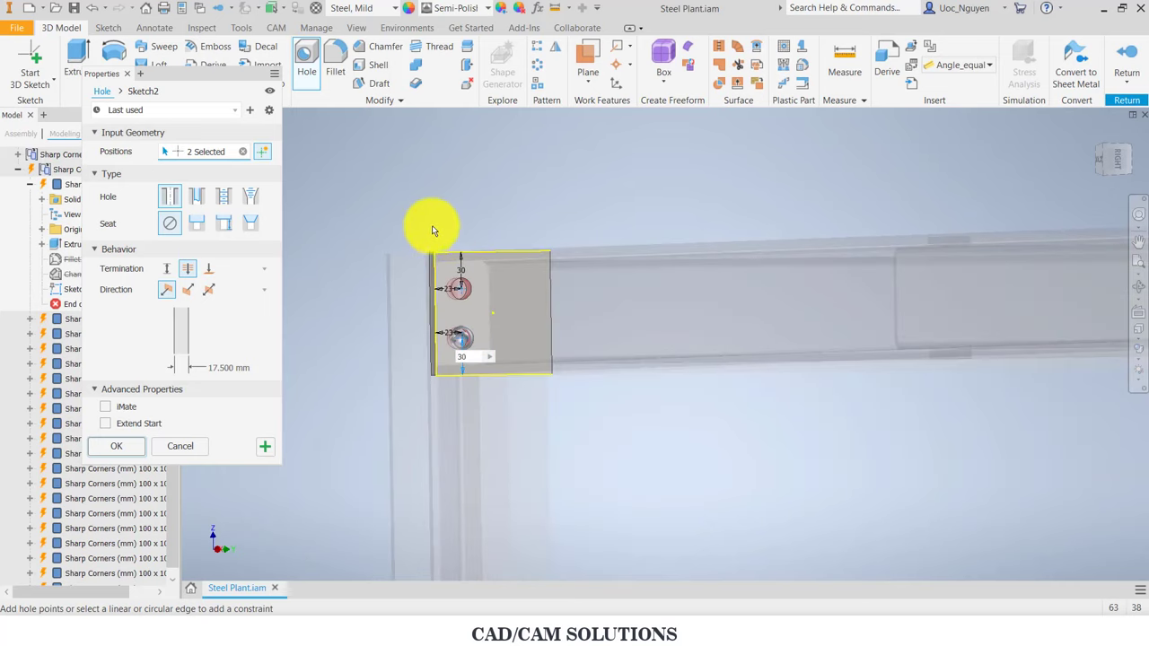
{"action": "mouse_move", "coordinate": [431, 226]}
{"action": "middle_mouse_down", "text": "shift"}
{"action": "mouse_move", "coordinate": [492, 263]}
{"action": "mouse_move", "coordinate": [811, 231]}
{"action": "middle_mouse_up", "text": "shift"}
{"action": "scroll", "coordinate": [810, 242], "scroll_direction": "up", "scroll_amount": 2}
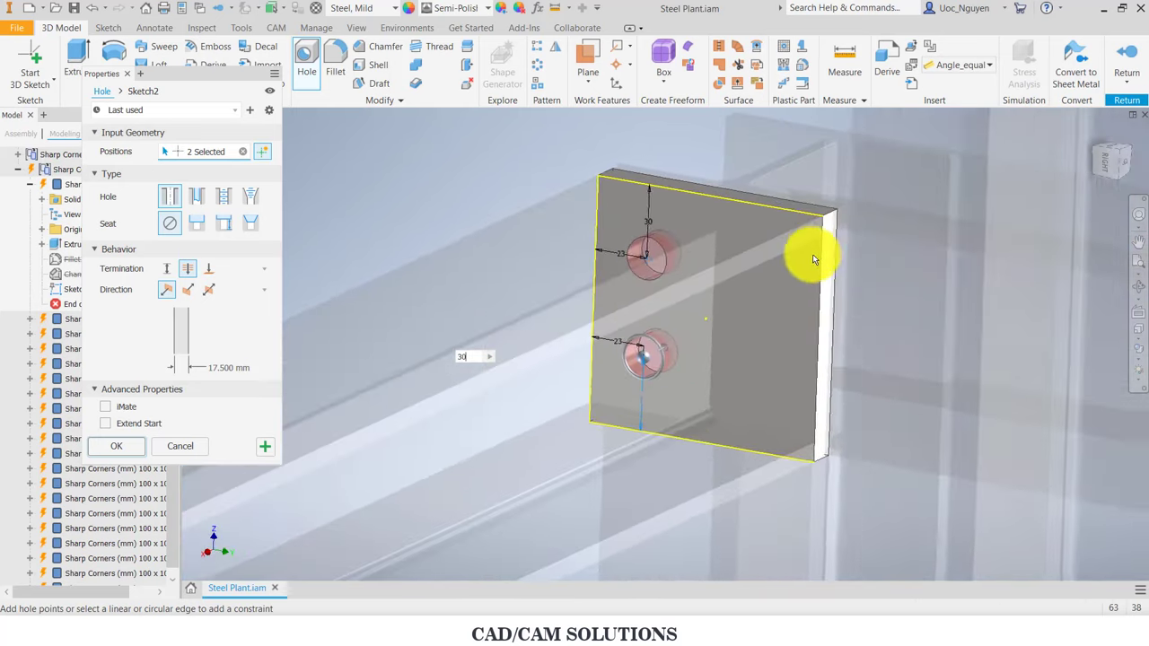
{"action": "mouse_move", "coordinate": [777, 278]}
{"action": "middle_mouse_down", "text": "shift"}
{"action": "mouse_move", "coordinate": [846, 254]}
{"action": "mouse_move", "coordinate": [872, 328]}
{"action": "mouse_move", "coordinate": [846, 320]}
{"action": "middle_mouse_up", "text": "shift"}
{"action": "left_click", "coordinate": [777, 294]}
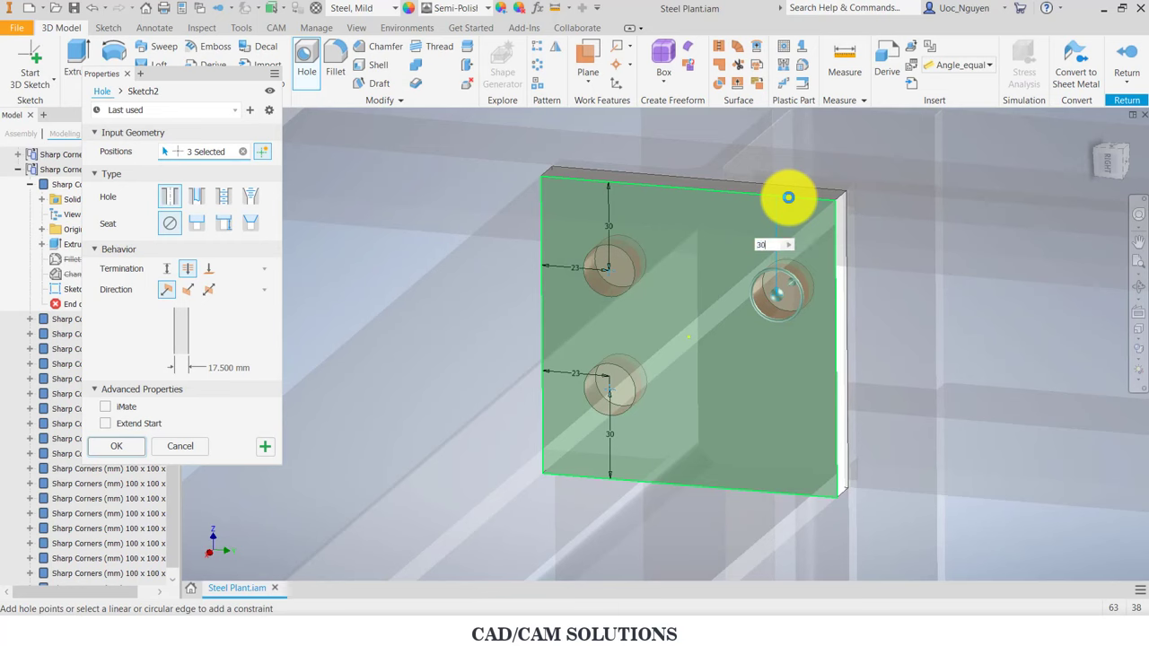
{"action": "left_click", "coordinate": [788, 196]}
{"action": "left_click", "coordinate": [835, 260]}
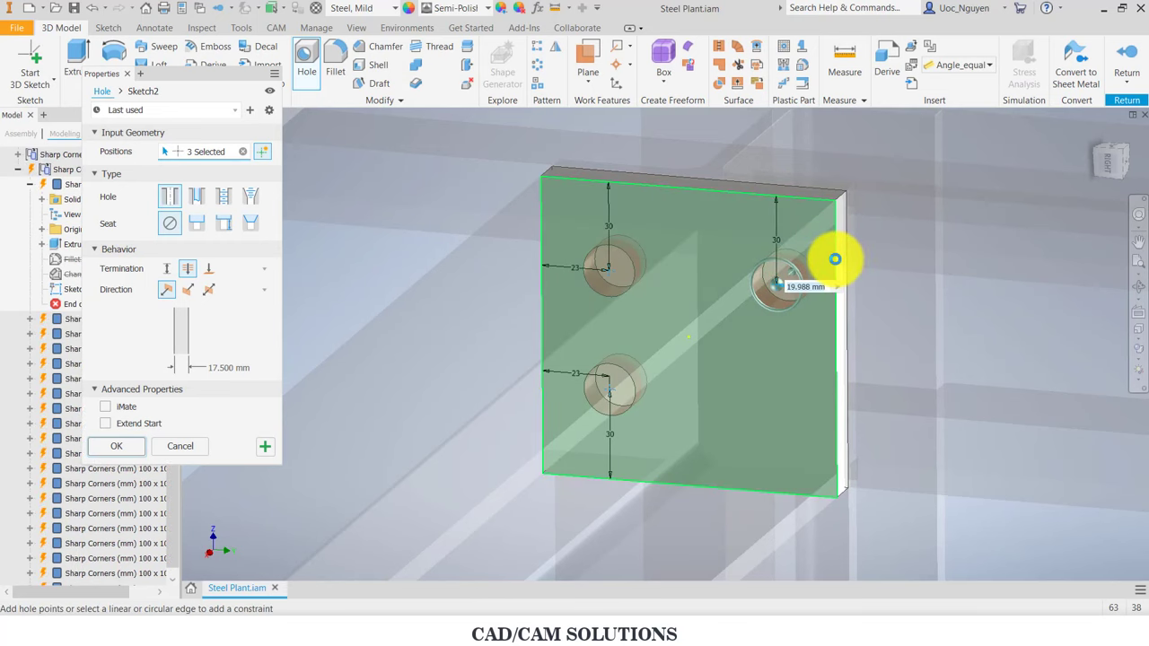
{"action": "type", "text": "3"}
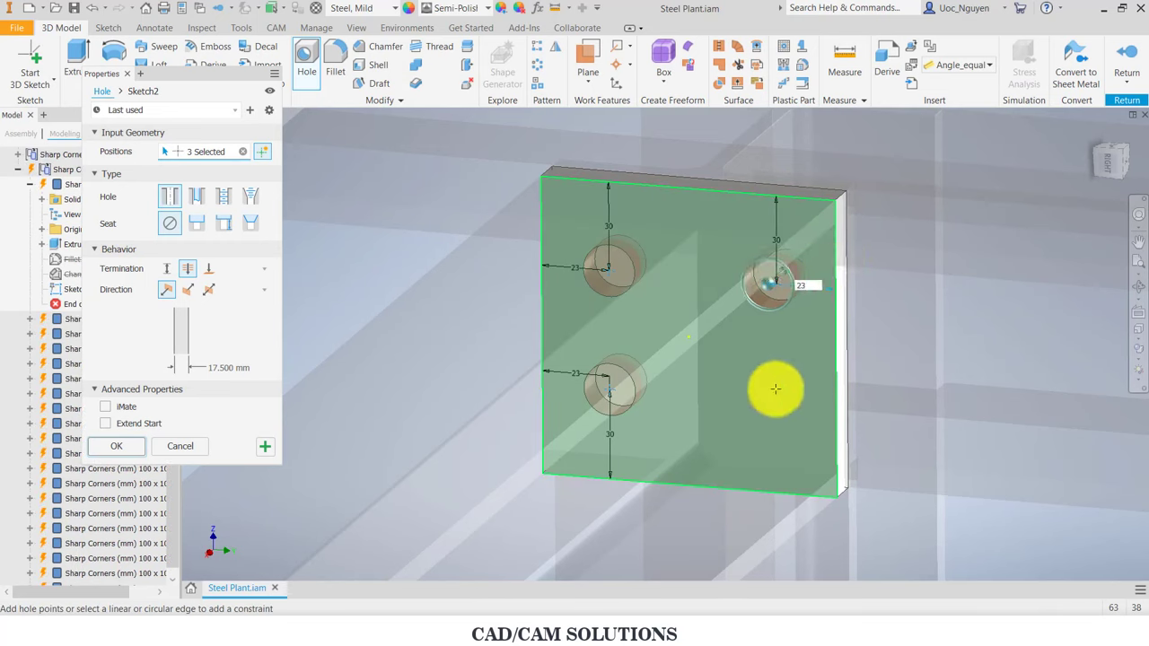
{"action": "key", "text": "Return"}
Step: Add a fourth hole point 23 mm from the right and 30 mm from the bottom, then create all four holes
{"action": "left_click", "coordinate": [775, 388]}
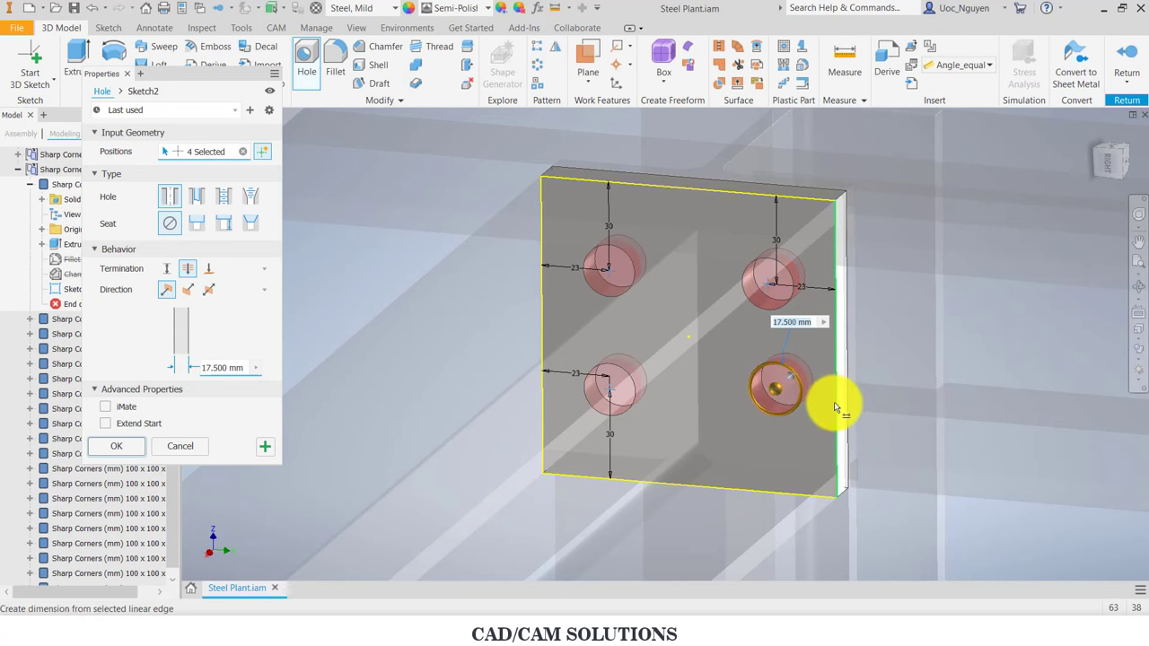
{"action": "left_click", "coordinate": [835, 408]}
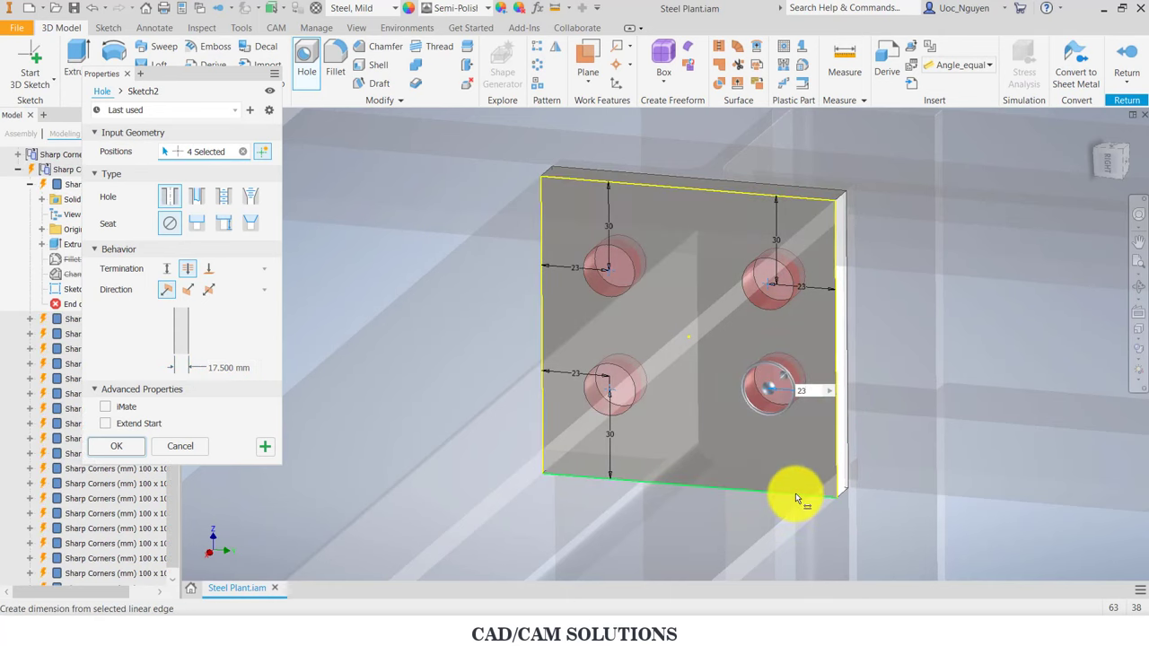
{"action": "key", "text": "Return"}
{"action": "left_click", "coordinate": [802, 467]}
{"action": "type", "text": "30"}
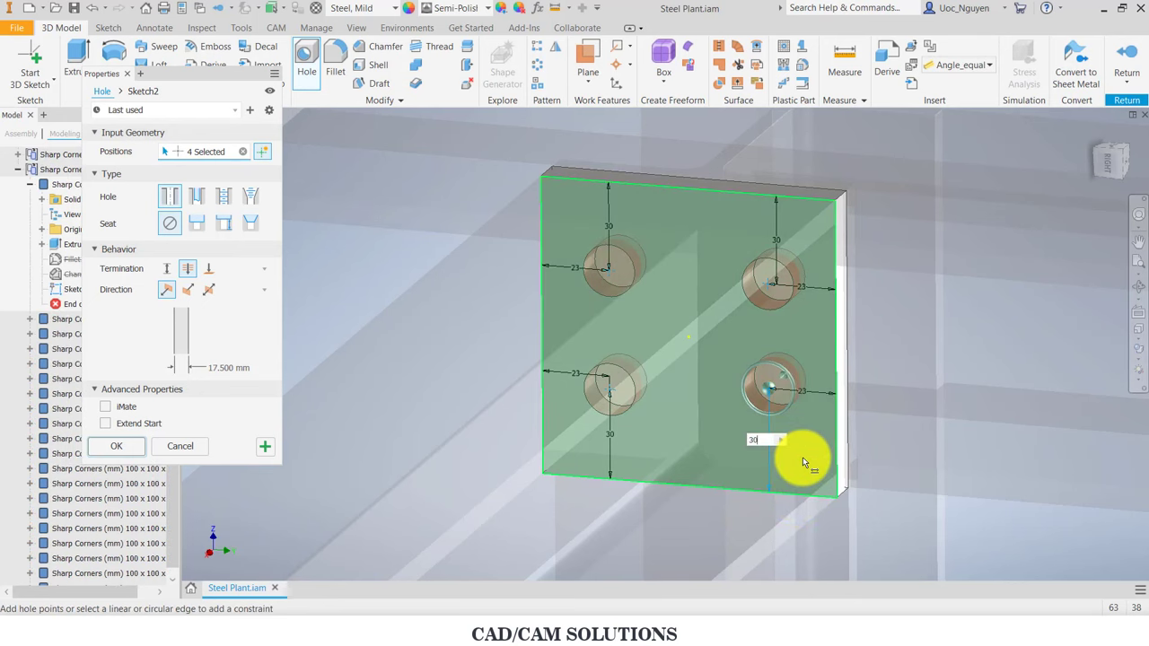
{"action": "scroll", "coordinate": [525, 323], "scroll_direction": "down", "scroll_amount": 3}
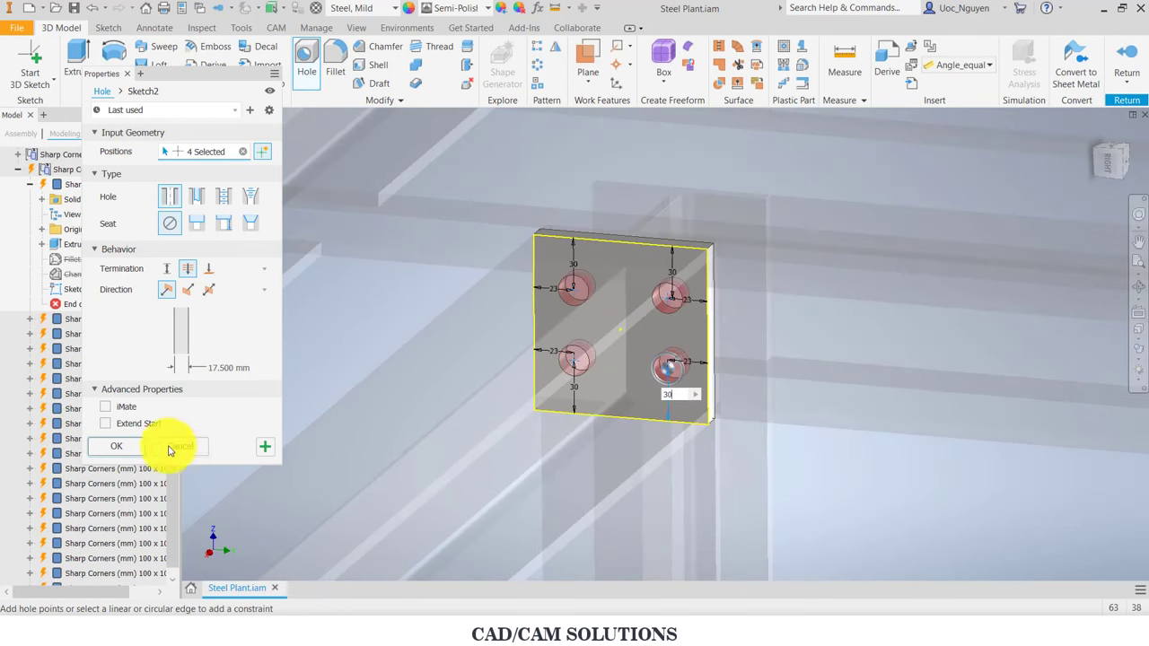
{"action": "left_click", "coordinate": [131, 449]}
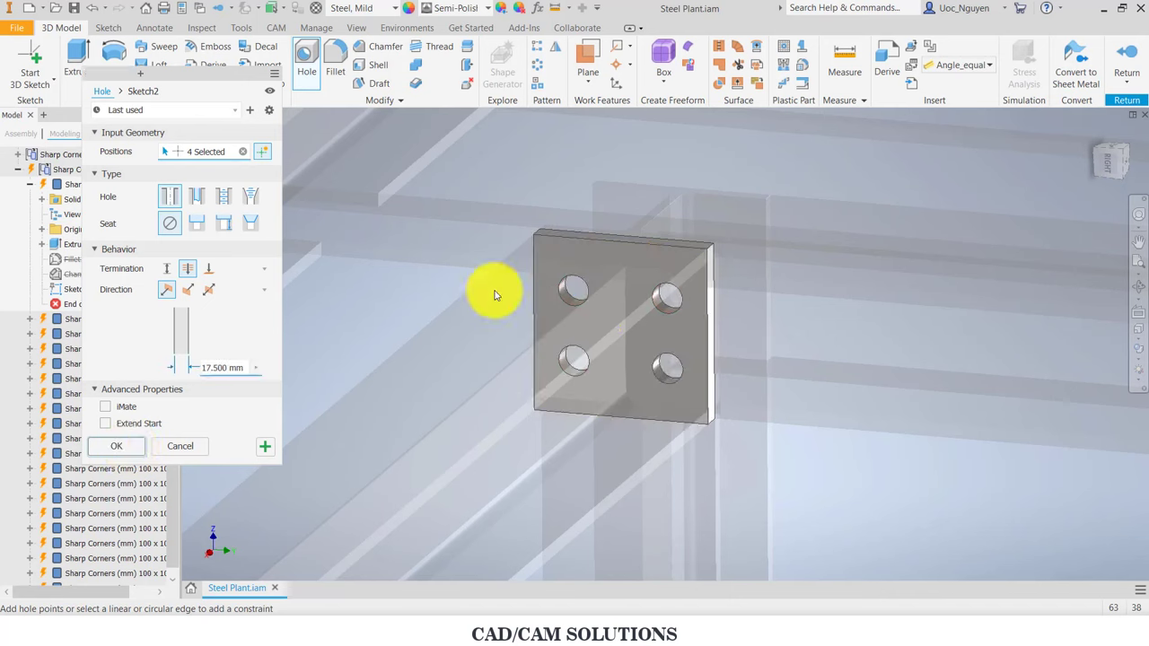
Step: Inspect the drilled plate and return to the Steel Plant assembly
{"action": "scroll", "coordinate": [551, 269], "scroll_direction": "down", "scroll_amount": 3}
{"action": "mouse_move", "coordinate": [552, 272]}
{"action": "middle_mouse_down", "text": "shift"}
{"action": "mouse_move", "coordinate": [606, 289]}
{"action": "mouse_move", "coordinate": [649, 281]}
{"action": "middle_mouse_up", "text": "shift"}
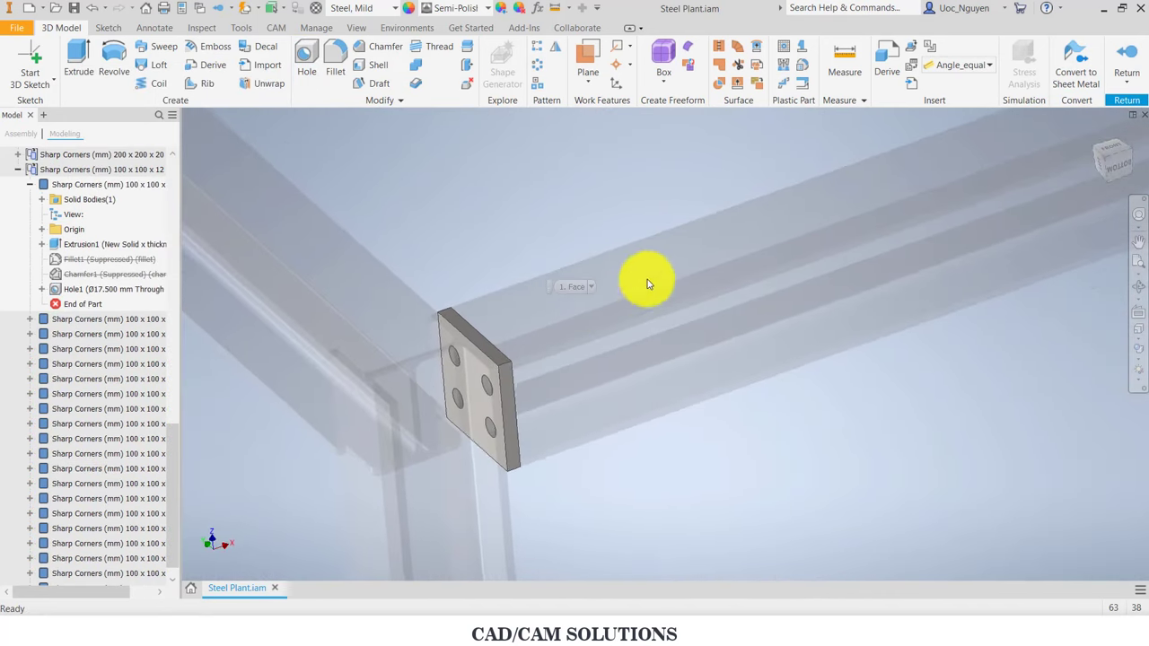
{"action": "left_click", "coordinate": [1127, 60]}
{"action": "scroll", "coordinate": [538, 269], "scroll_direction": "down", "scroll_amount": 3}
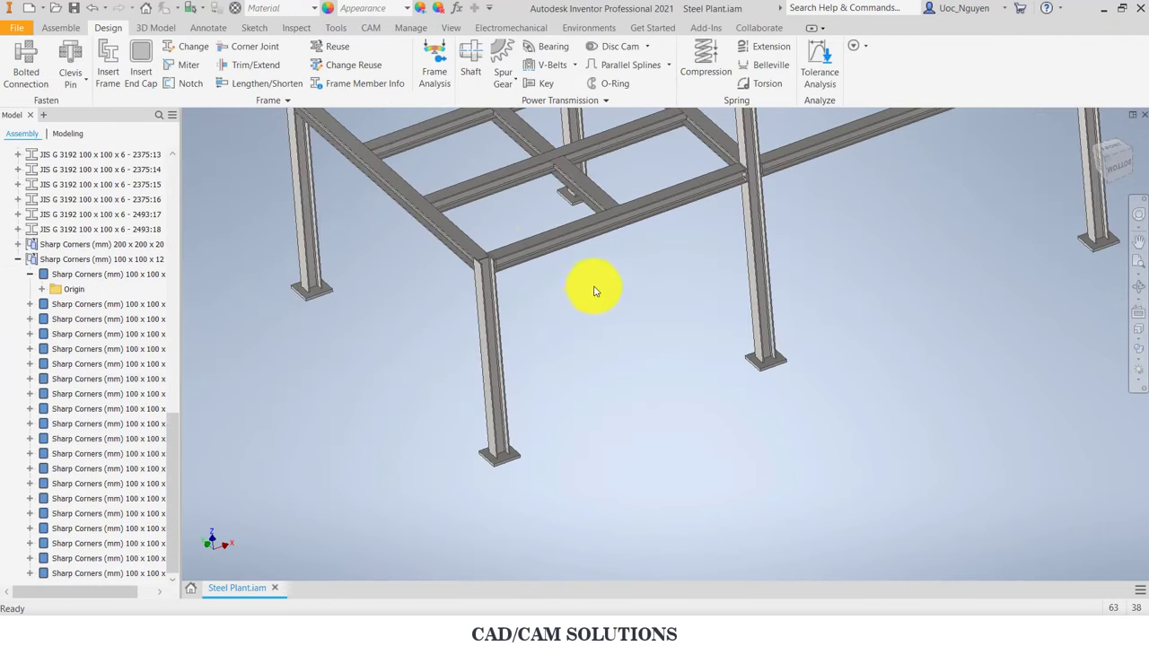
{"action": "scroll", "coordinate": [682, 269], "scroll_direction": "up", "scroll_amount": 3}
{"action": "scroll", "coordinate": [709, 281], "scroll_direction": "up", "scroll_amount": 3}
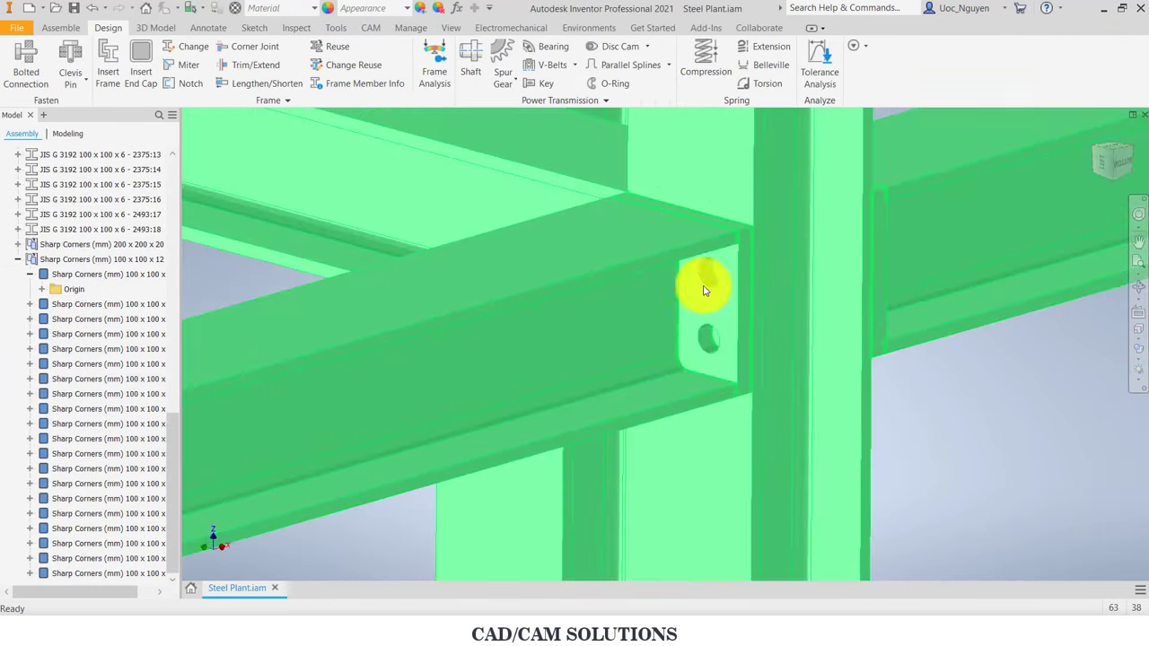
{"action": "scroll", "coordinate": [713, 282], "scroll_direction": "down", "scroll_amount": 3}
{"action": "scroll", "coordinate": [718, 287], "scroll_direction": "down", "scroll_amount": 2}
{"action": "scroll", "coordinate": [502, 334], "scroll_direction": "down", "scroll_amount": 2}
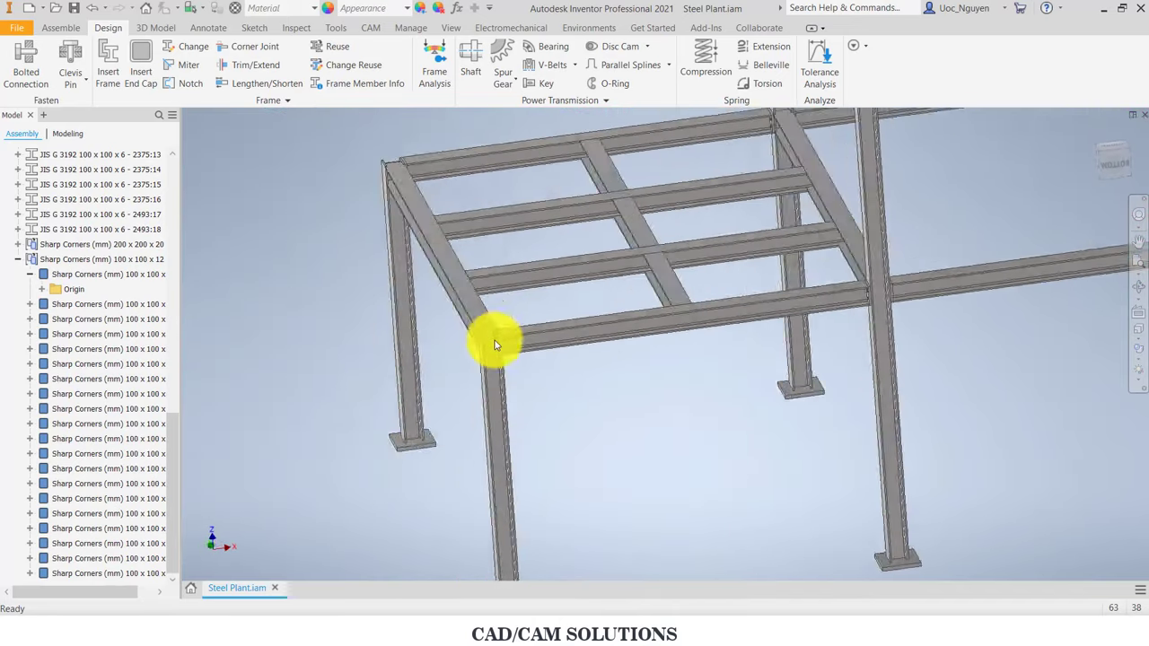
{"action": "scroll", "coordinate": [565, 333], "scroll_direction": "up", "scroll_amount": 2}
{"action": "scroll", "coordinate": [622, 313], "scroll_direction": "up", "scroll_amount": 2}
{"action": "scroll", "coordinate": [629, 316], "scroll_direction": "up", "scroll_amount": 2}
{"action": "middle_click_drag", "start_coordinate": [628, 316], "coordinate": [568, 300], "text": "shift"}
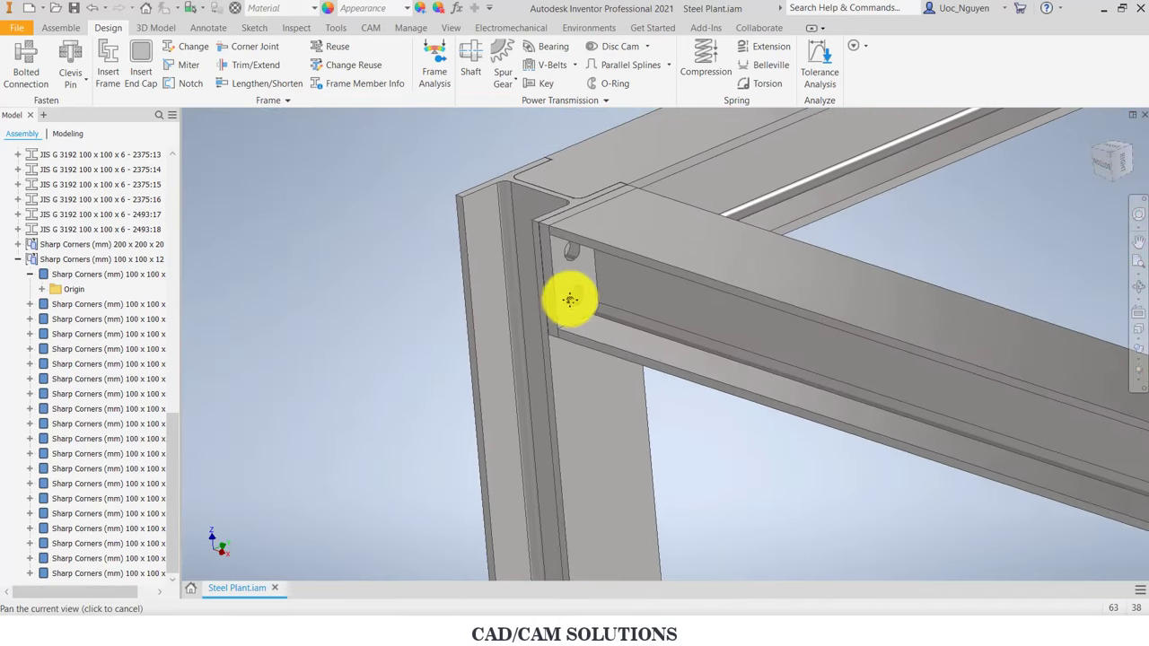
{"action": "scroll", "coordinate": [569, 296], "scroll_direction": "down", "scroll_amount": 3}
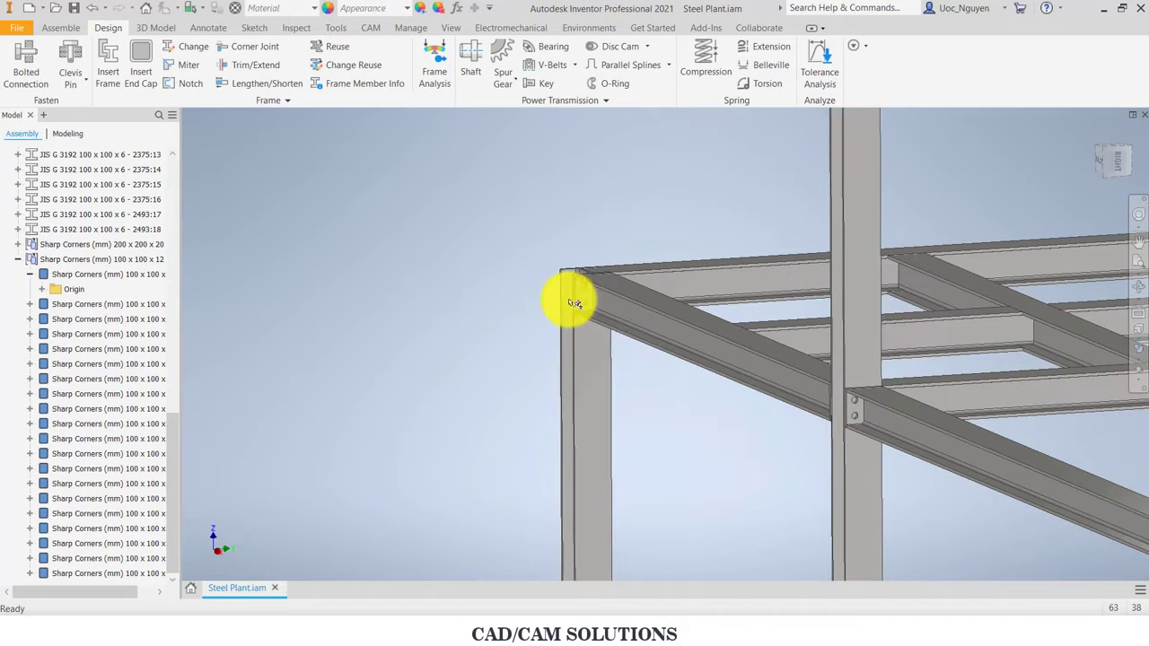
{"action": "scroll", "coordinate": [592, 332], "scroll_direction": "down", "scroll_amount": 2}
{"action": "scroll", "coordinate": [584, 334], "scroll_direction": "down", "scroll_amount": 1}
{"action": "scroll", "coordinate": [575, 336], "scroll_direction": "up", "scroll_amount": 1}
{"action": "scroll", "coordinate": [575, 337], "scroll_direction": "up", "scroll_amount": 2}
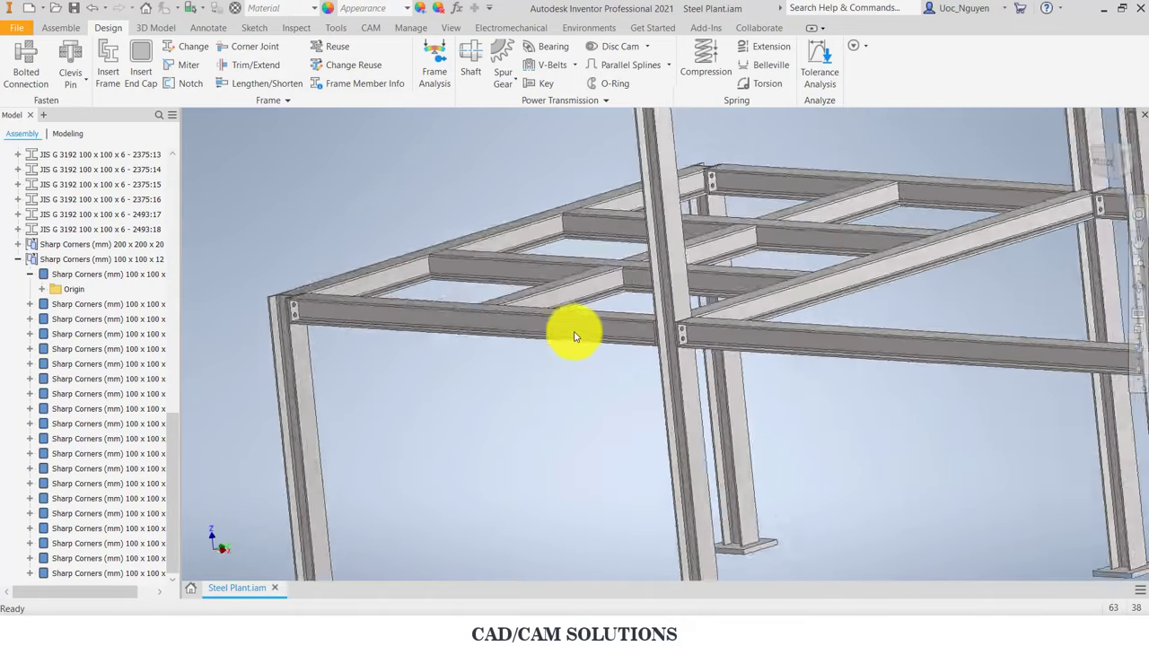
{"action": "scroll", "coordinate": [575, 337], "scroll_direction": "up", "scroll_amount": 2}
{"action": "scroll", "coordinate": [575, 337], "scroll_direction": "up", "scroll_amount": 2}
{"action": "scroll", "coordinate": [575, 336], "scroll_direction": "up", "scroll_amount": 2}
{"action": "scroll", "coordinate": [576, 337], "scroll_direction": "up", "scroll_amount": 2}
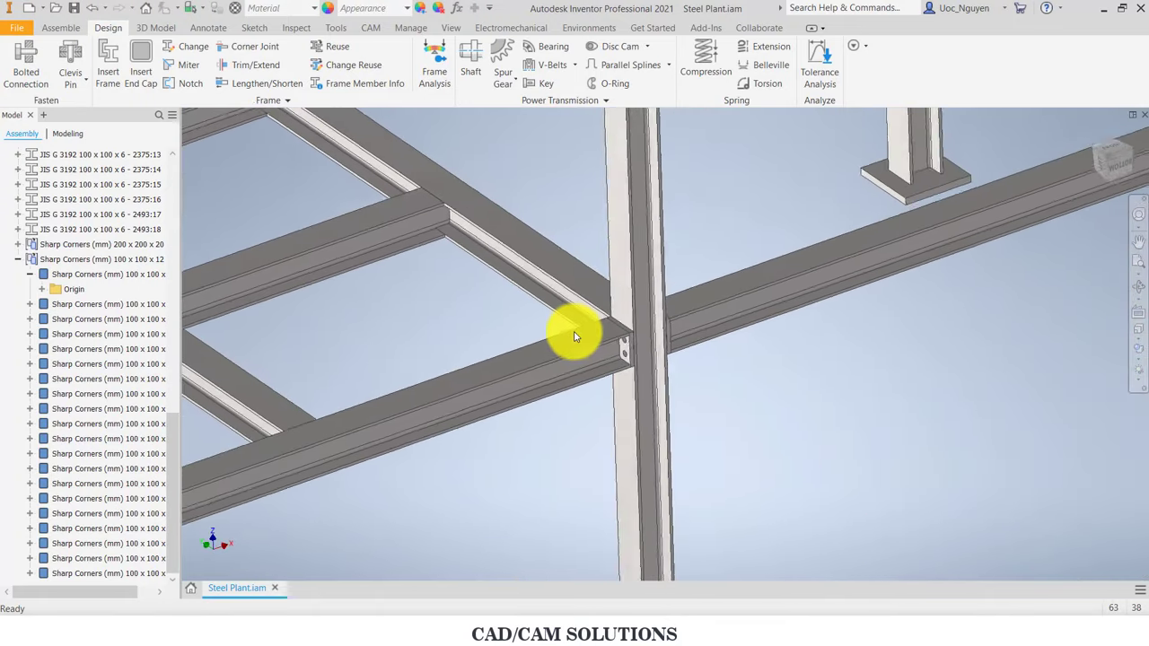
{"action": "scroll", "coordinate": [576, 336], "scroll_direction": "down", "scroll_amount": 3}
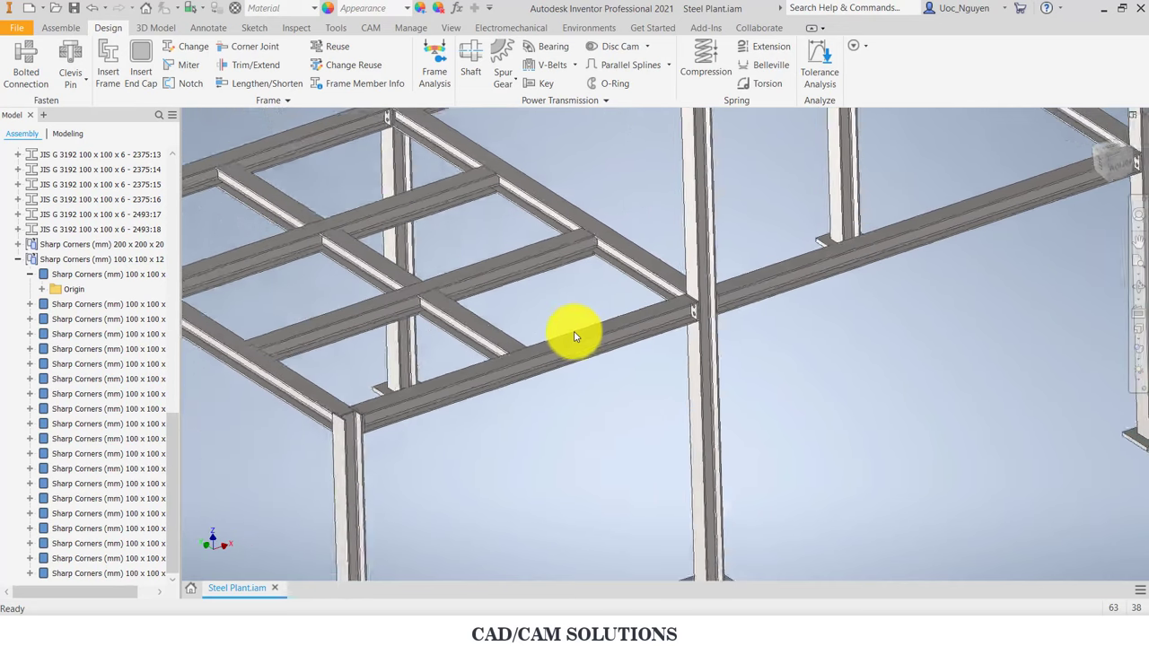
{"action": "scroll", "coordinate": [576, 336], "scroll_direction": "up", "scroll_amount": 1}
{"action": "scroll", "coordinate": [575, 337], "scroll_direction": "up", "scroll_amount": 1}
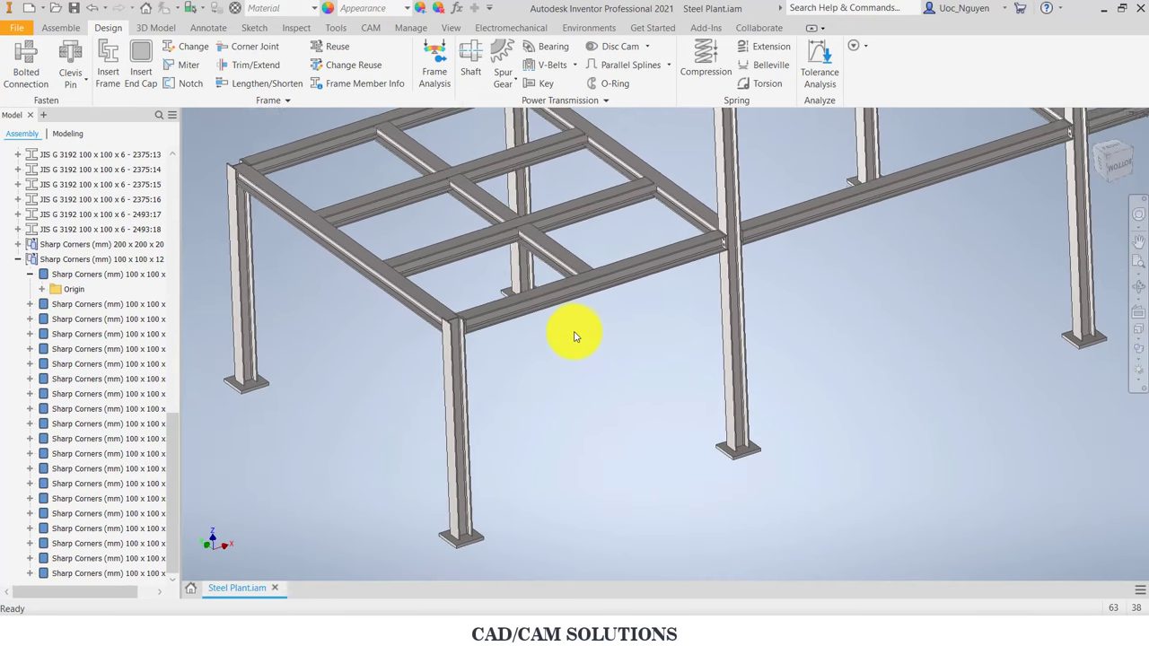
{"action": "scroll", "coordinate": [458, 524], "scroll_direction": "up", "scroll_amount": 5}
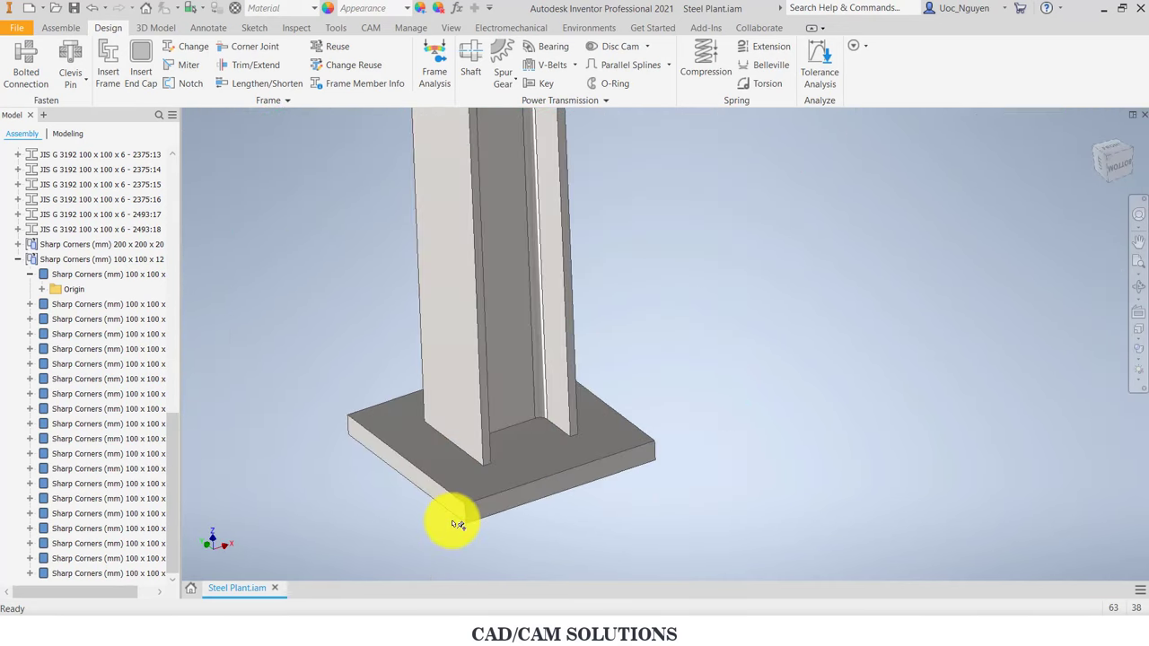
{"action": "scroll", "coordinate": [476, 515], "scroll_direction": "down", "scroll_amount": 5}
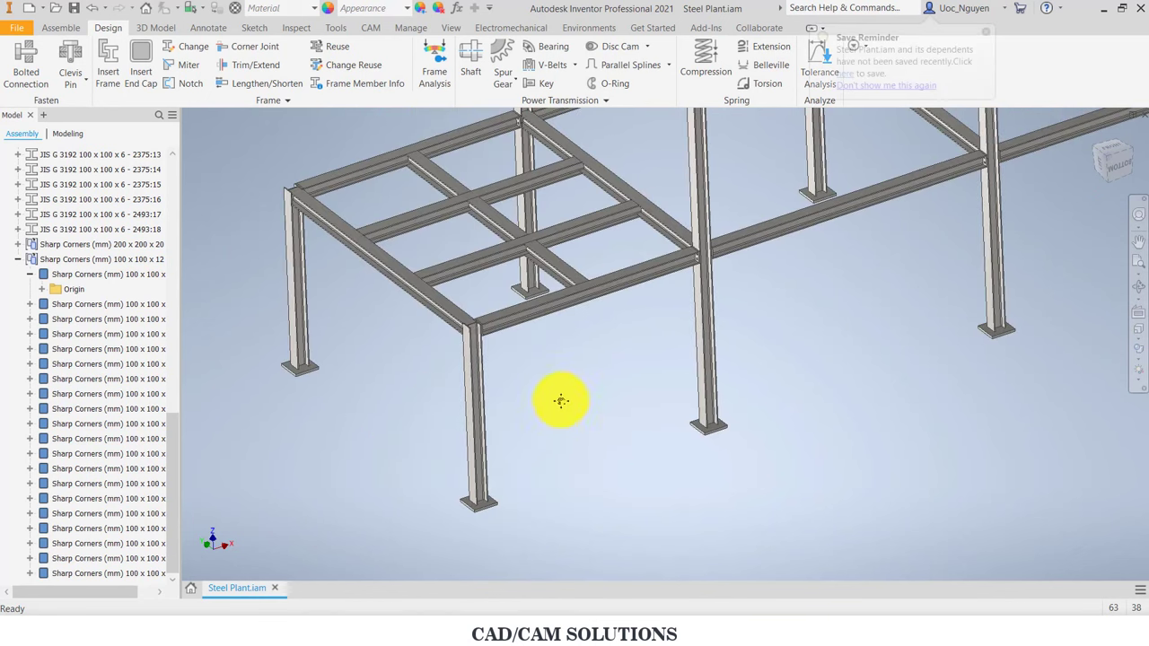
{"action": "mouse_move", "coordinate": [561, 400]}
{"action": "middle_mouse_down"}
{"action": "mouse_move", "coordinate": [392, 485]}
{"action": "mouse_move", "coordinate": [479, 472]}
{"action": "mouse_move", "coordinate": [475, 493]}
{"action": "mouse_move", "coordinate": [499, 517]}
{"action": "middle_mouse_up"}
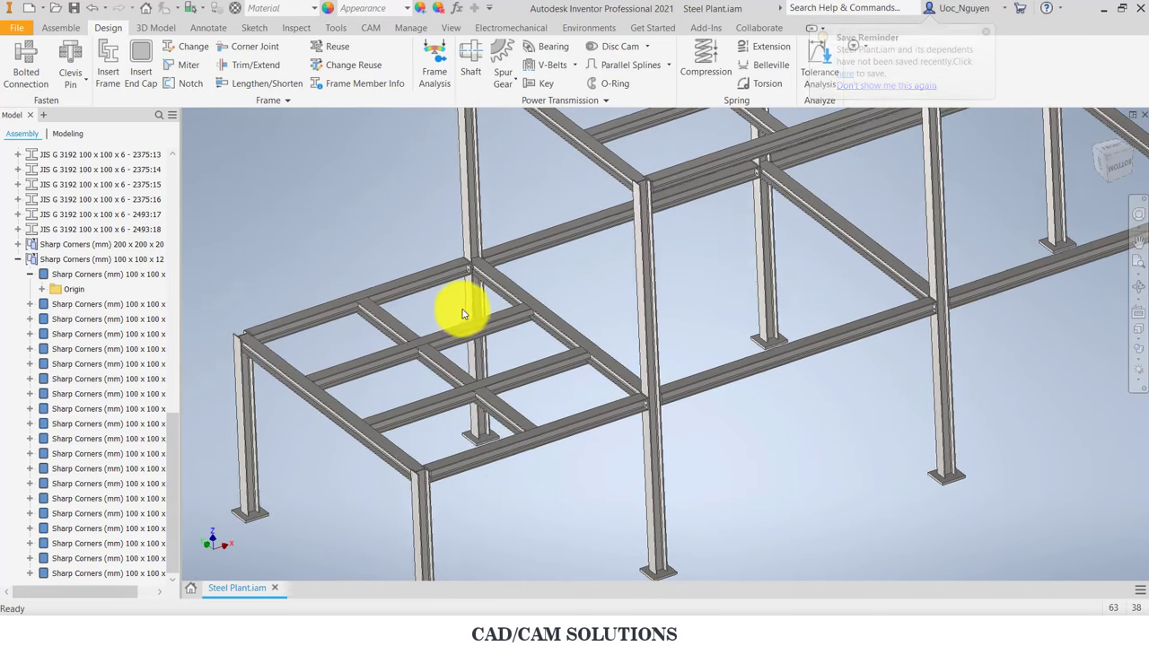
{"action": "mouse_move", "coordinate": [461, 308]}
{"action": "middle_mouse_down", "text": "shift"}
{"action": "mouse_move", "coordinate": [370, 495]}
{"action": "mouse_move", "coordinate": [487, 415]}
{"action": "mouse_move", "coordinate": [428, 439]}
{"action": "mouse_move", "coordinate": [466, 388]}
{"action": "mouse_move", "coordinate": [416, 403]}
{"action": "middle_mouse_up", "text": "shift"}
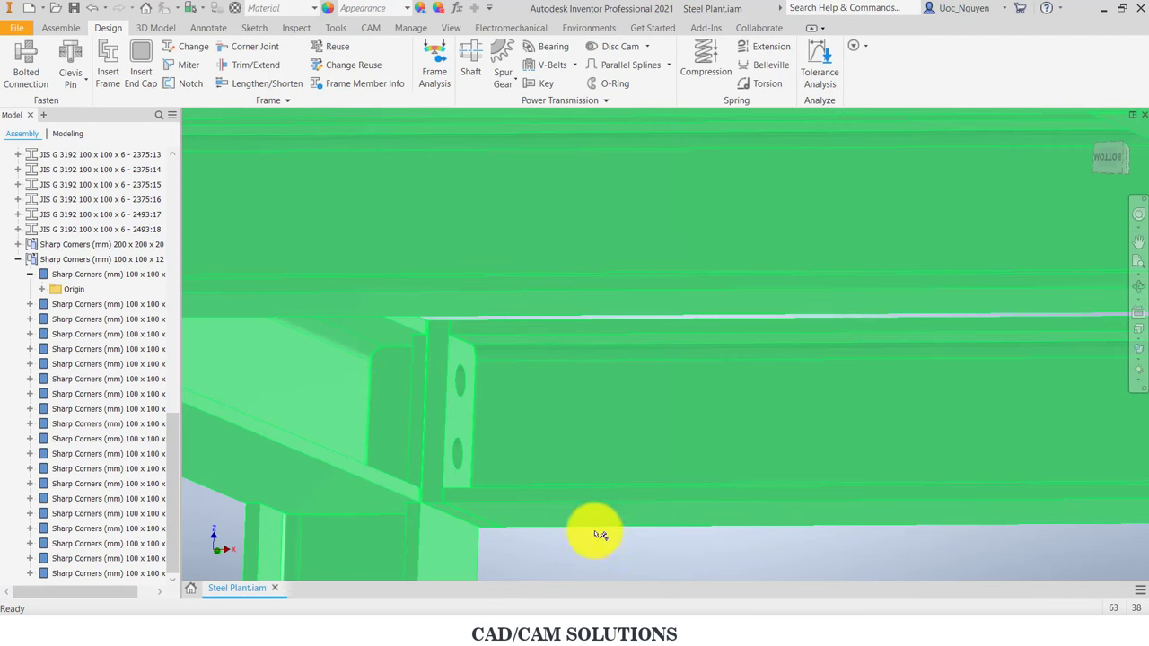
{"action": "mouse_move", "coordinate": [599, 535]}
{"action": "middle_mouse_down", "text": "shift"}
{"action": "mouse_move", "coordinate": [598, 547]}
{"action": "mouse_move", "coordinate": [410, 389]}
{"action": "mouse_move", "coordinate": [505, 362]}
{"action": "mouse_move", "coordinate": [497, 367]}
{"action": "middle_mouse_up", "text": "shift"}
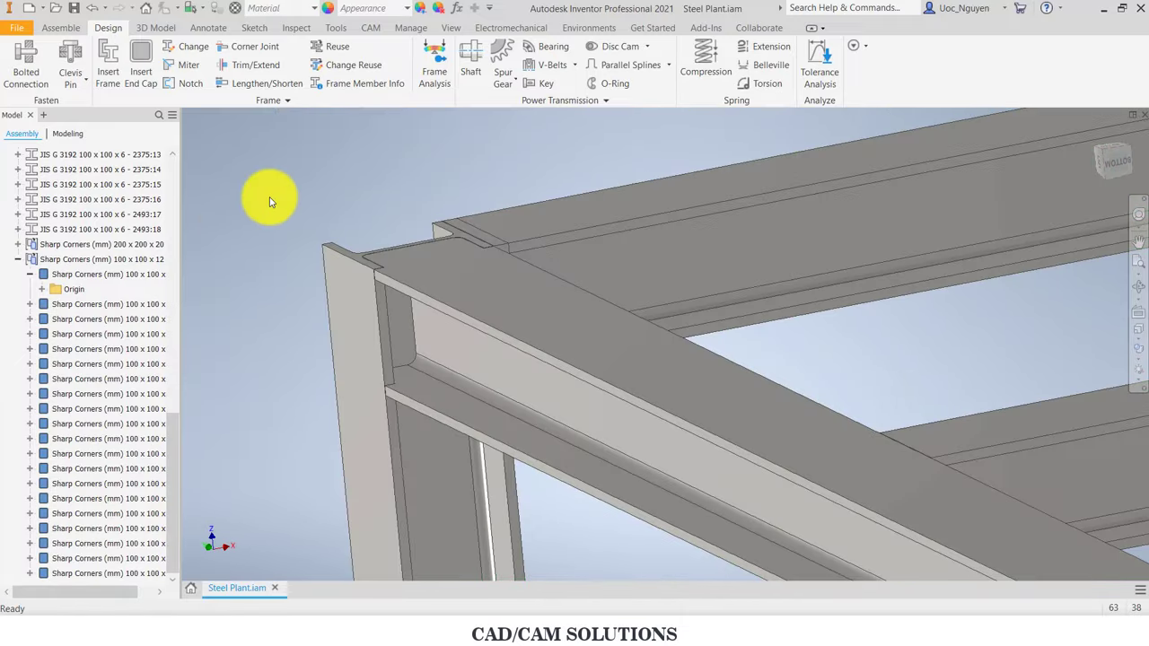
{"action": "scroll", "coordinate": [269, 201], "scroll_direction": "up", "scroll_amount": 3}
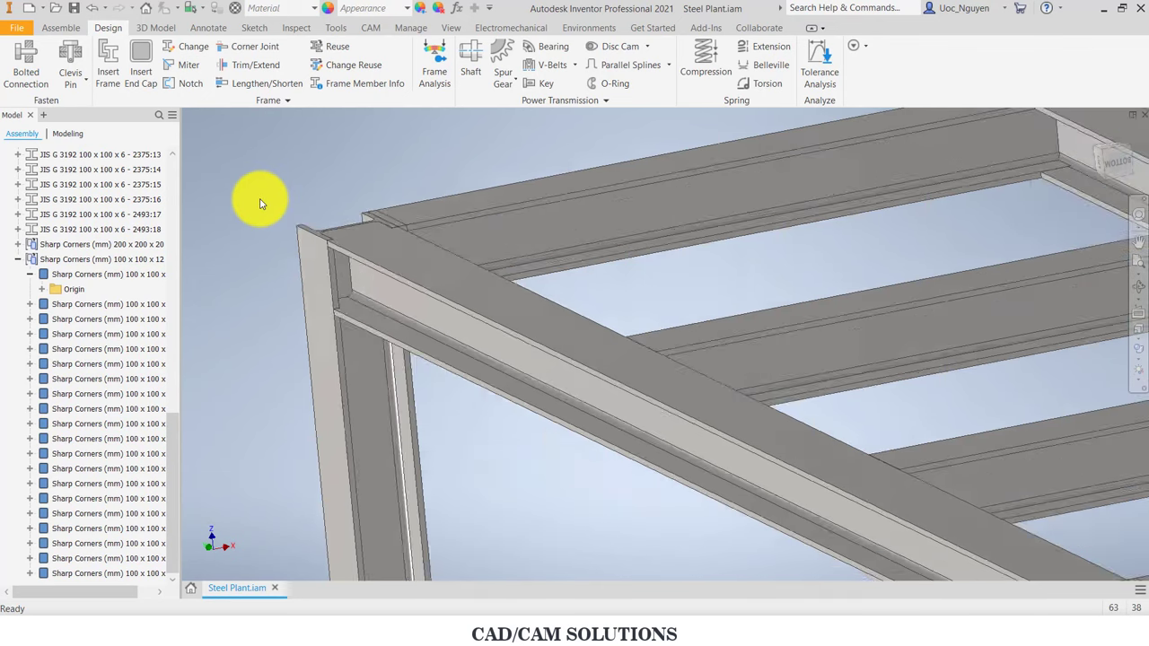
{"action": "scroll", "coordinate": [266, 202], "scroll_direction": "up", "scroll_amount": 3}
{"action": "scroll", "coordinate": [263, 203], "scroll_direction": "up", "scroll_amount": 2}
{"action": "scroll", "coordinate": [260, 203], "scroll_direction": "up", "scroll_amount": 2}
{"action": "mouse_move", "coordinate": [261, 204]}
{"action": "middle_mouse_down", "text": "shift"}
{"action": "mouse_move", "coordinate": [623, 320]}
{"action": "mouse_move", "coordinate": [739, 274]}
{"action": "mouse_move", "coordinate": [240, 296]}
{"action": "middle_mouse_up", "text": "shift"}
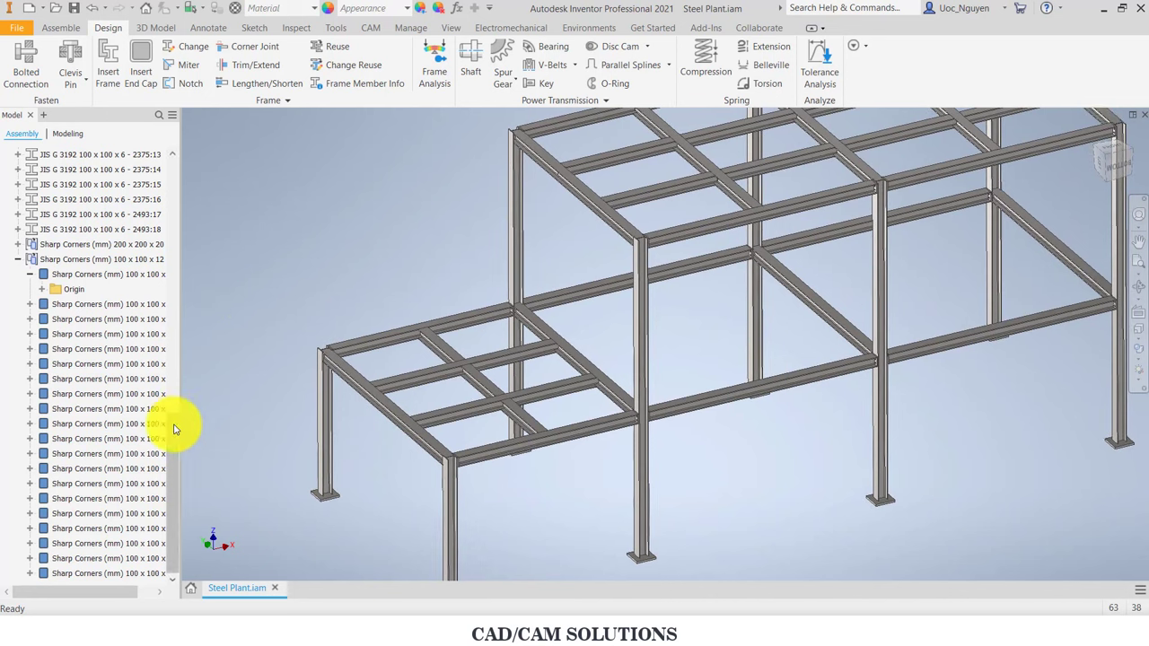
{"action": "scroll", "coordinate": [170, 313], "scroll_direction": "up", "scroll_amount": 4}
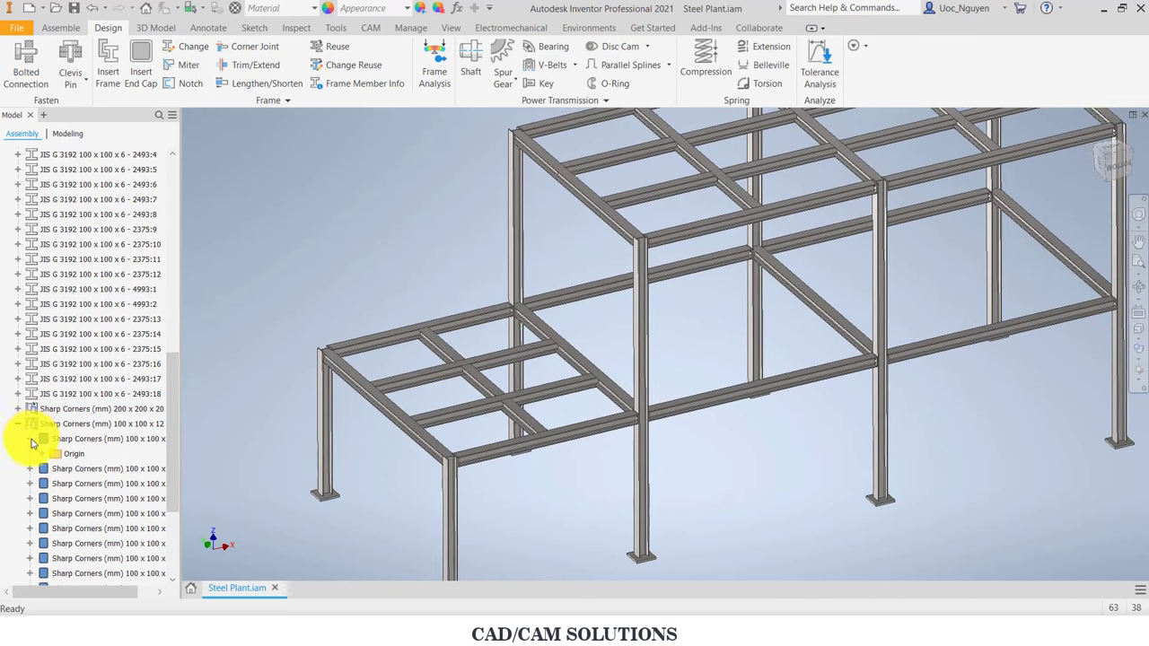
Step: Collapse the Sharp Corners group and make 3D Sketch1 visible to show the diagonal bracing lines
{"action": "left_click", "coordinate": [28, 427]}
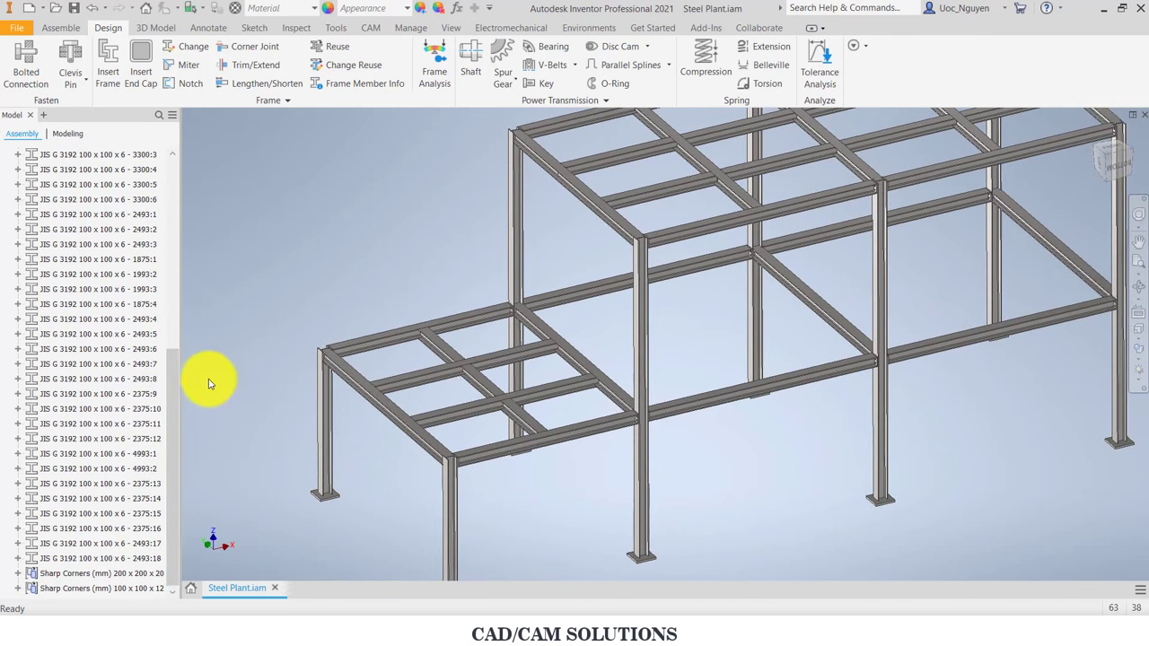
{"action": "left_click_drag", "start_coordinate": [173, 332], "coordinate": [164, 188]}
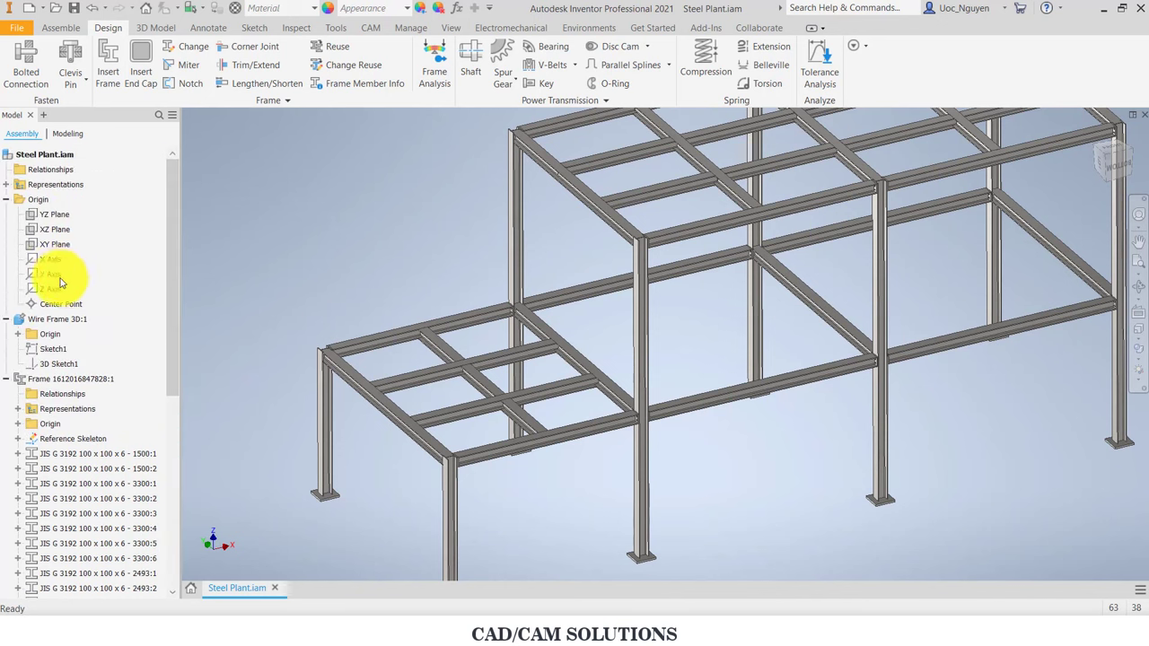
{"action": "right_click", "coordinate": [61, 363]}
{"action": "left_click", "coordinate": [93, 467]}
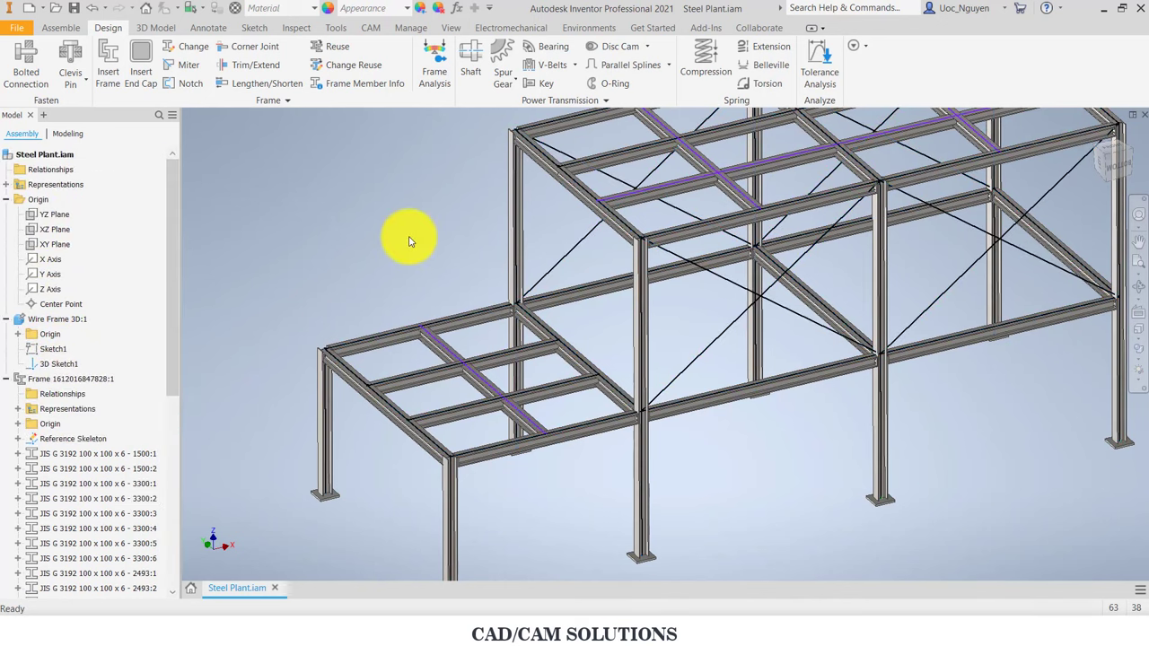
Step: Reframe the view to face the frame and launch Insert Frame
{"action": "mouse_move", "coordinate": [410, 239]}
{"action": "middle_mouse_down", "text": "shift"}
{"action": "mouse_move", "coordinate": [739, 347]}
{"action": "mouse_move", "coordinate": [661, 367]}
{"action": "mouse_move", "coordinate": [656, 320]}
{"action": "middle_mouse_up", "text": "shift"}
{"action": "scroll", "coordinate": [718, 316], "scroll_direction": "down", "scroll_amount": 3}
{"action": "middle_click_drag", "start_coordinate": [741, 312], "coordinate": [673, 304]}
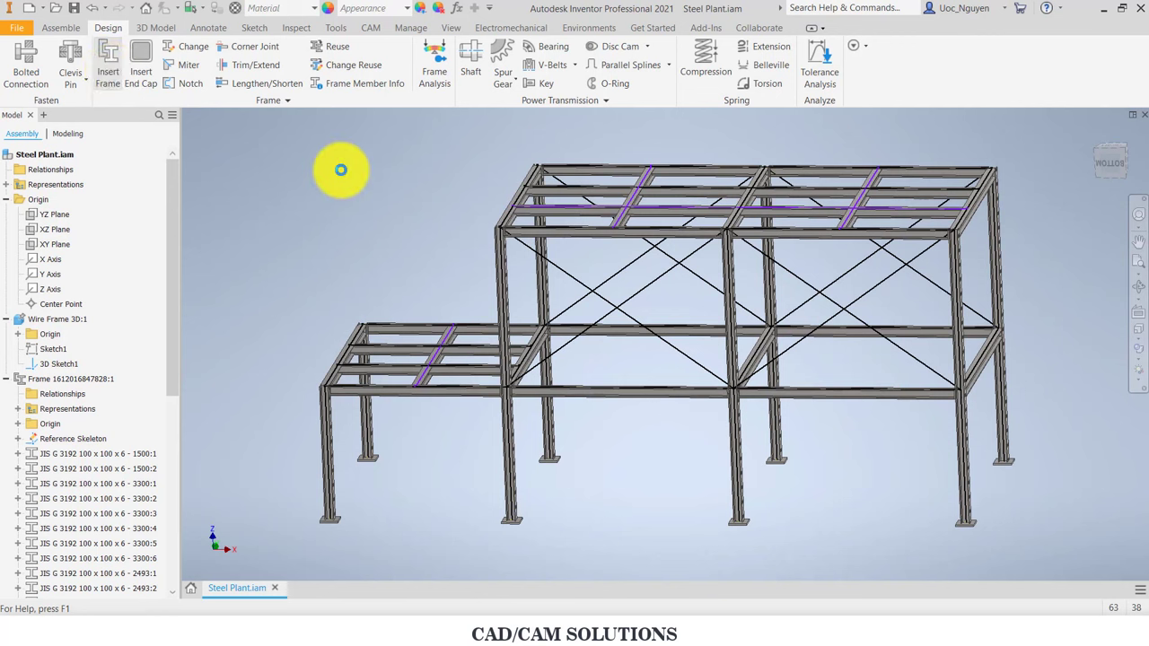
{"action": "left_click", "coordinate": [108, 63]}
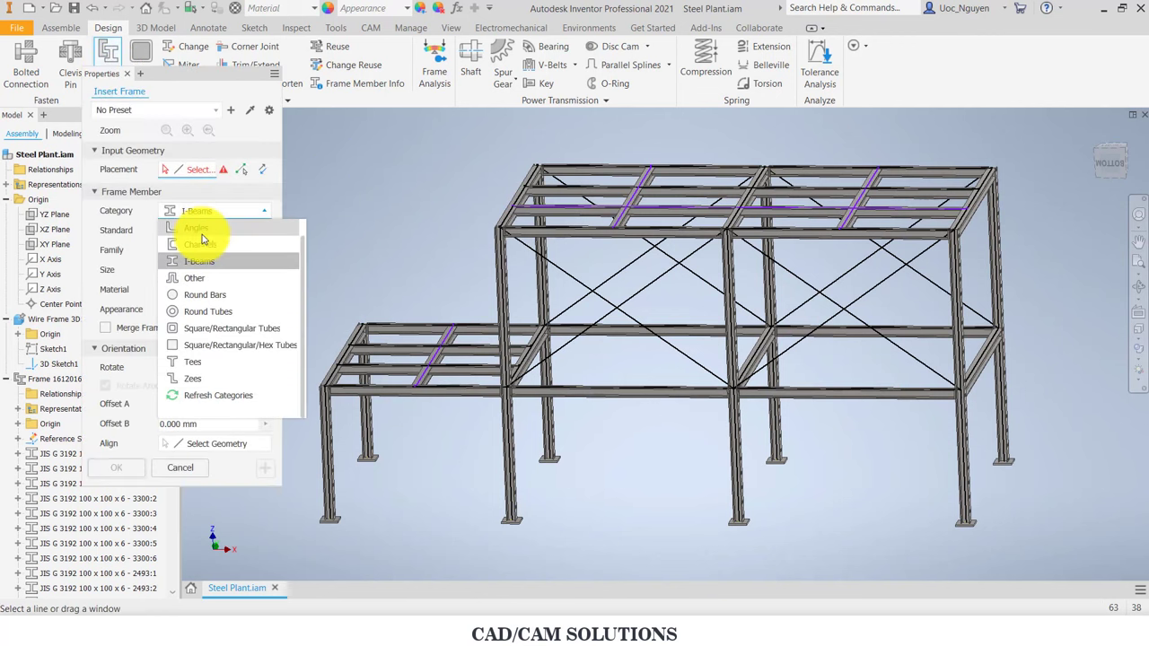
Step: Choose the Angles category, JIS G 3192 (Equal angles) family and 25 x 25 x 3 size for the new members
{"action": "left_click", "coordinate": [202, 235]}
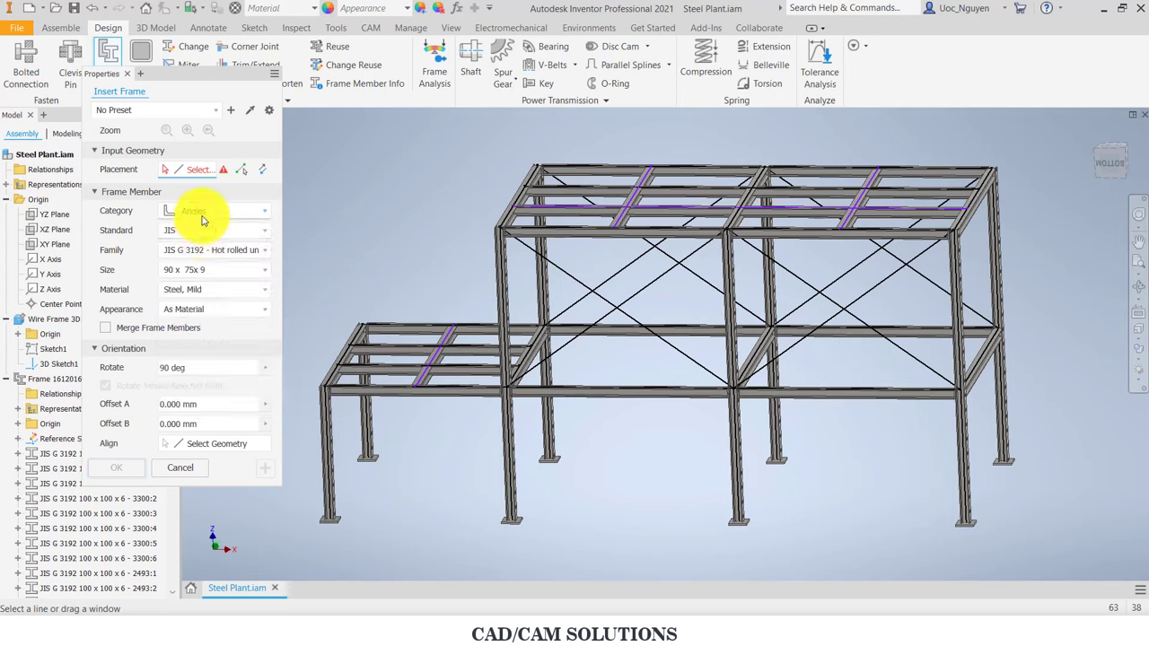
{"action": "left_click", "coordinate": [203, 215]}
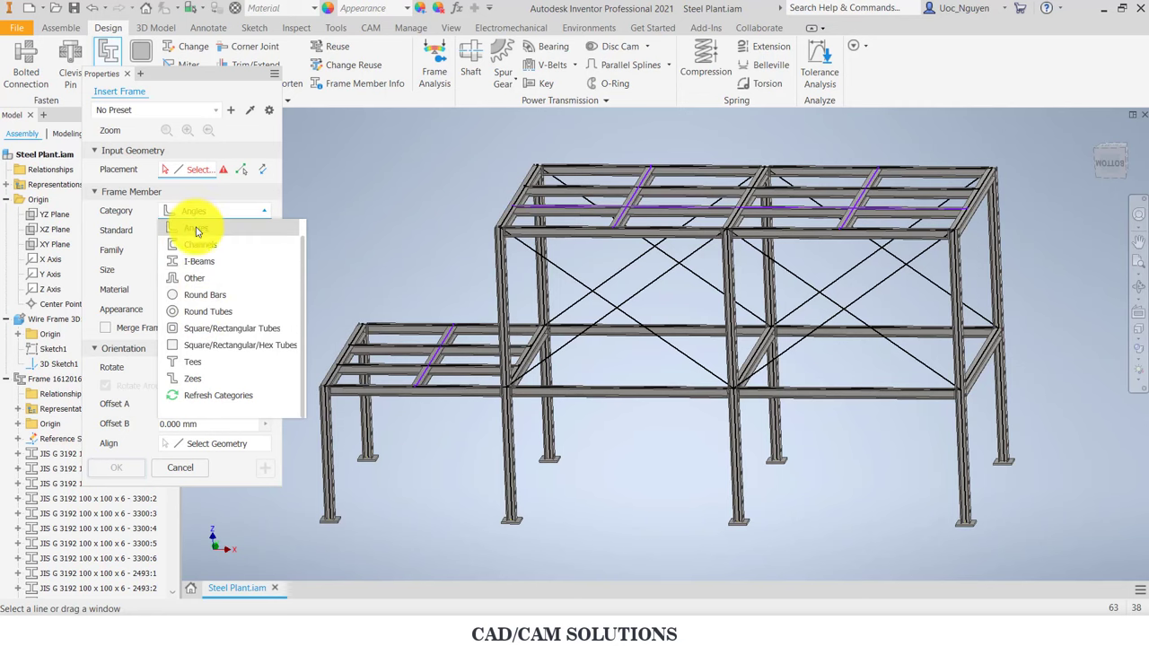
{"action": "left_click", "coordinate": [197, 231]}
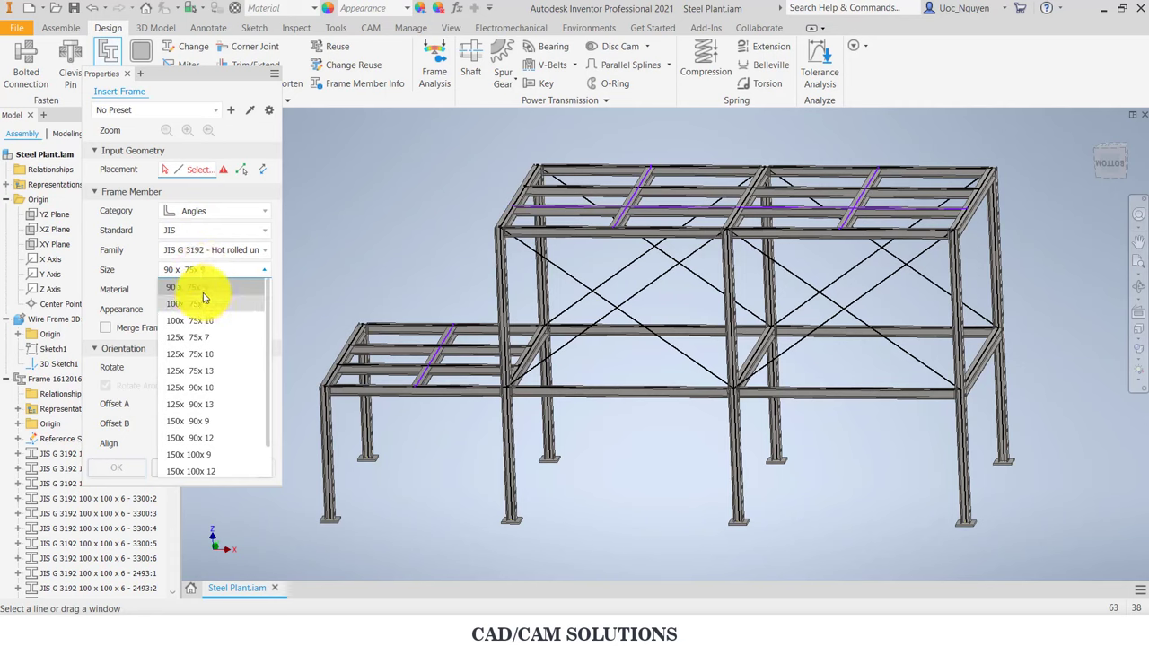
{"action": "left_click", "coordinate": [328, 244]}
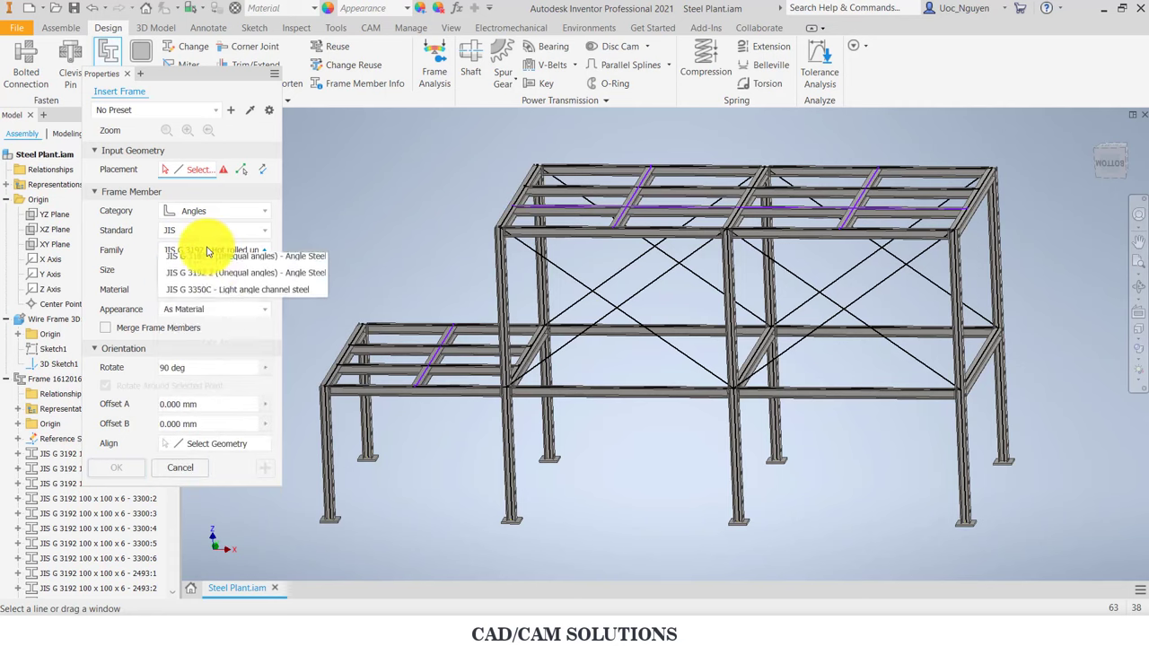
{"action": "left_click", "coordinate": [220, 285]}
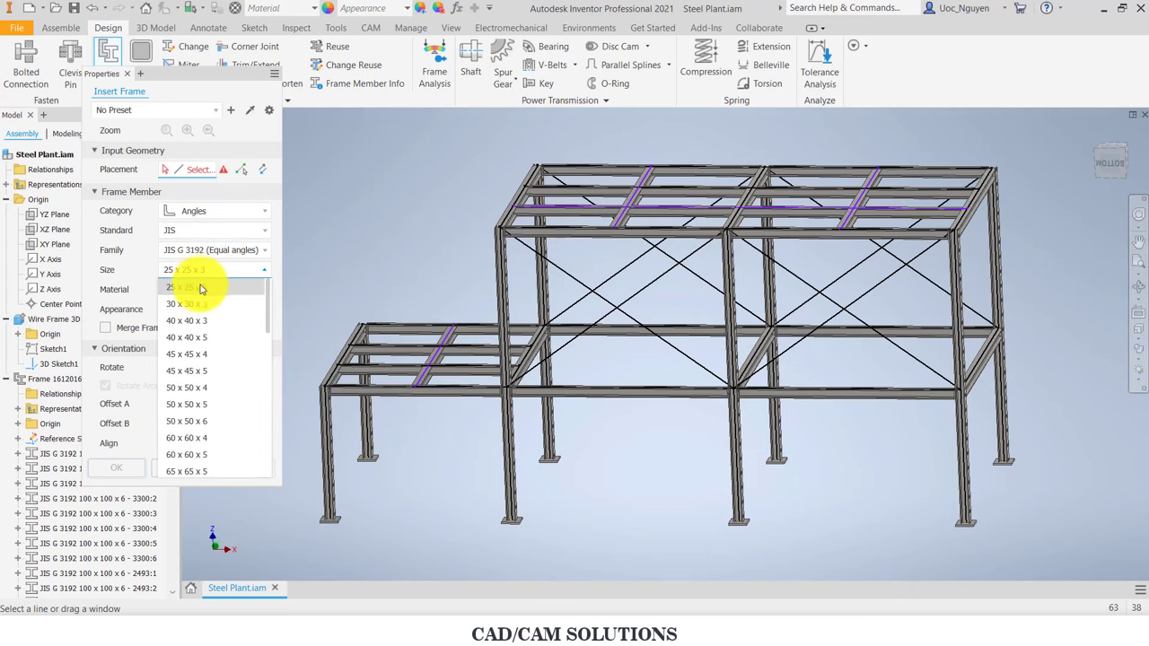
{"action": "left_click", "coordinate": [202, 291]}
Step: Select the diagonal sketch line in this bay as the brace's placement line
{"action": "scroll", "coordinate": [687, 302], "scroll_direction": "down", "scroll_amount": 3}
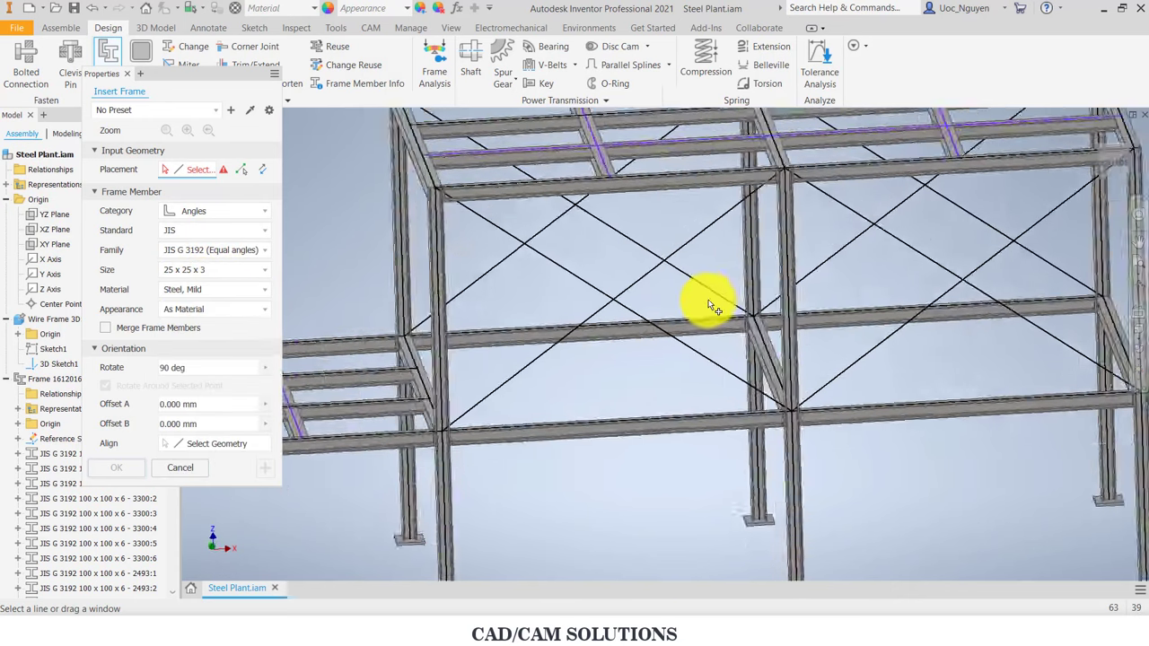
{"action": "scroll", "coordinate": [705, 303], "scroll_direction": "down", "scroll_amount": 3}
{"action": "scroll", "coordinate": [806, 368], "scroll_direction": "down", "scroll_amount": 2}
{"action": "scroll", "coordinate": [814, 372], "scroll_direction": "down", "scroll_amount": 2}
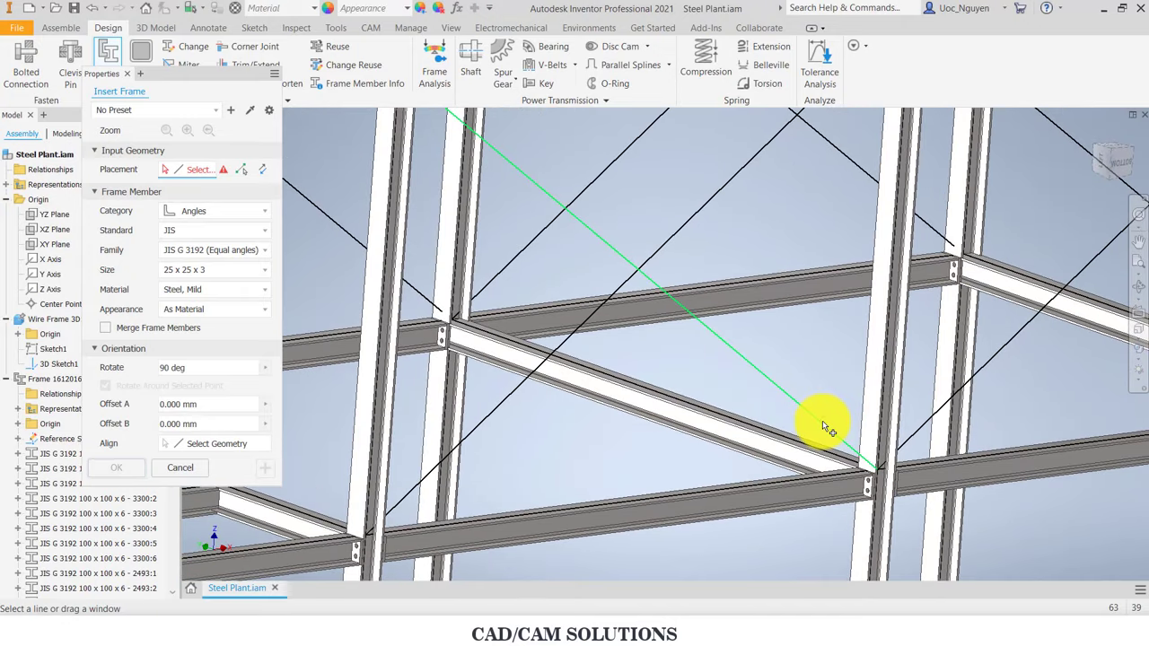
{"action": "scroll", "coordinate": [822, 422], "scroll_direction": "down", "scroll_amount": 3}
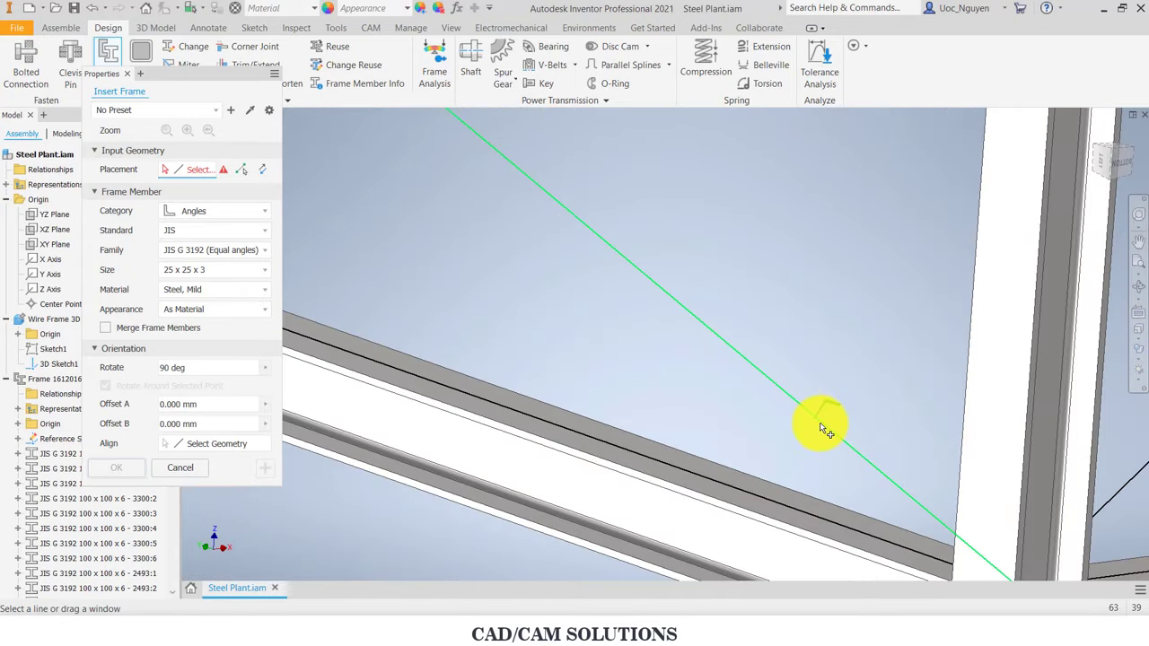
{"action": "left_click", "coordinate": [819, 422]}
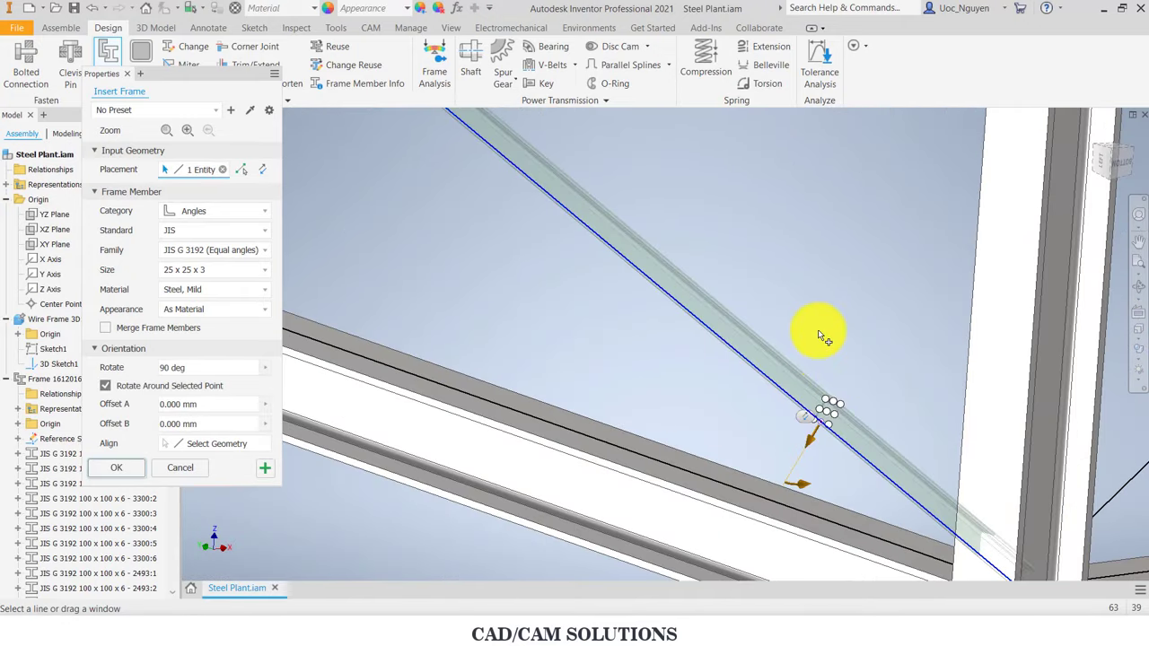
{"action": "scroll", "coordinate": [820, 336], "scroll_direction": "up", "scroll_amount": 4}
{"action": "scroll", "coordinate": [815, 333], "scroll_direction": "down", "scroll_amount": 1}
{"action": "scroll", "coordinate": [844, 327], "scroll_direction": "down", "scroll_amount": 1}
{"action": "scroll", "coordinate": [872, 320], "scroll_direction": "down", "scroll_amount": 1}
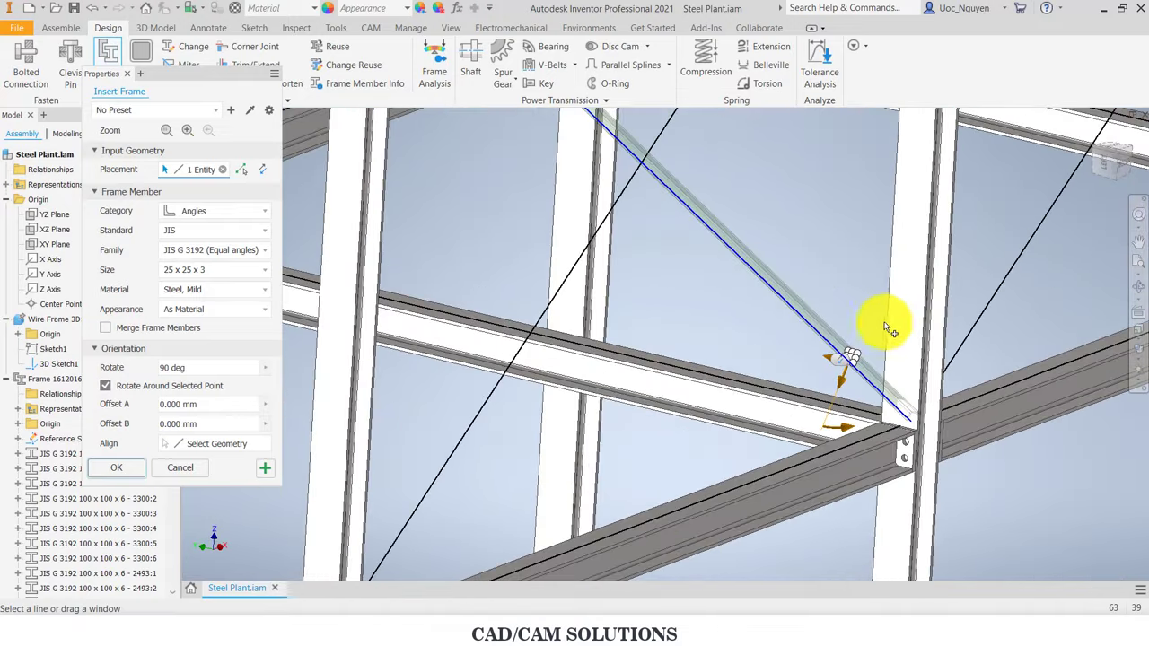
{"action": "scroll", "coordinate": [885, 327], "scroll_direction": "down", "scroll_amount": 1}
{"action": "scroll", "coordinate": [896, 325], "scroll_direction": "down", "scroll_amount": 1}
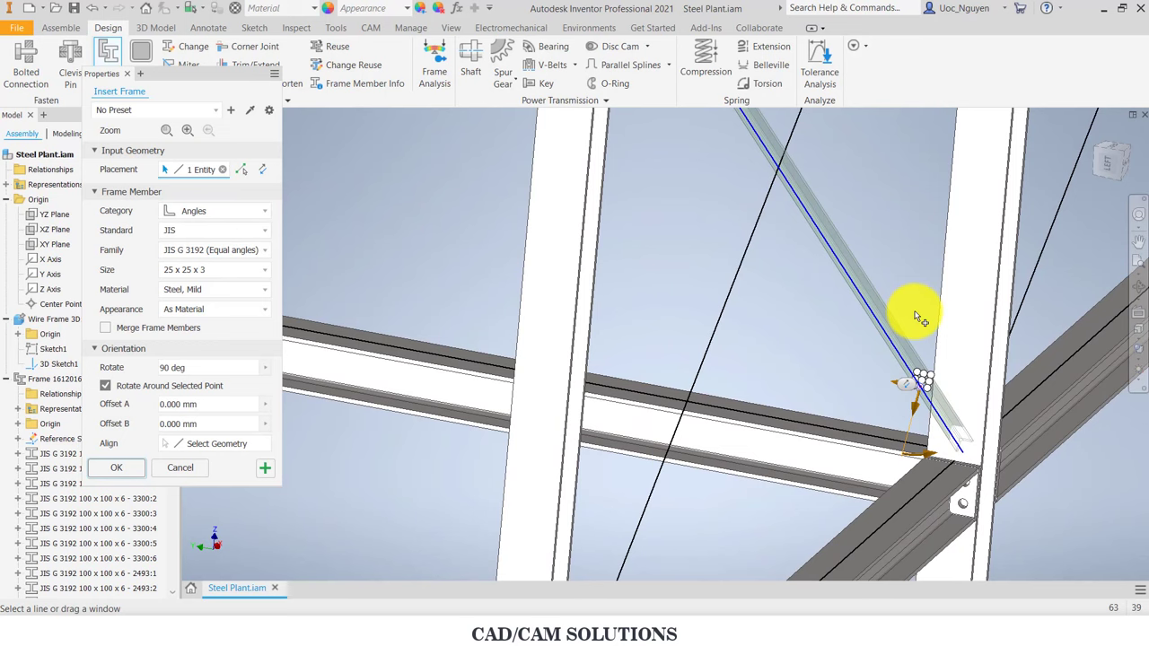
{"action": "scroll", "coordinate": [896, 286], "scroll_direction": "up", "scroll_amount": 1}
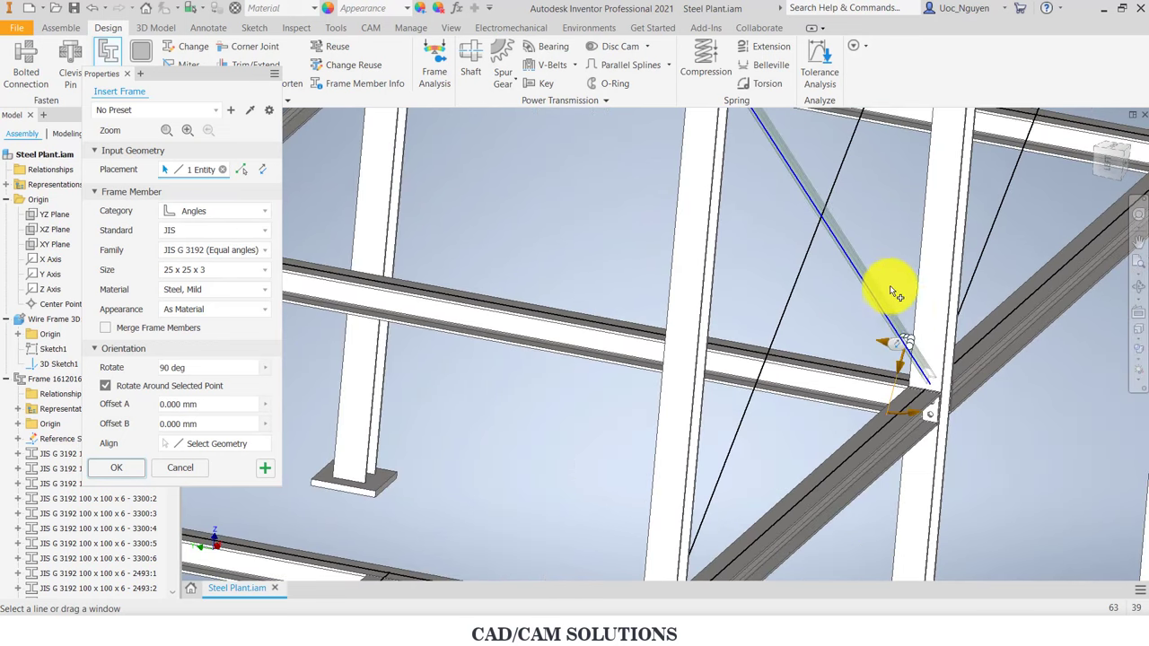
{"action": "scroll", "coordinate": [917, 346], "scroll_direction": "down", "scroll_amount": 1}
{"action": "scroll", "coordinate": [912, 339], "scroll_direction": "down", "scroll_amount": 1}
{"action": "scroll", "coordinate": [888, 339], "scroll_direction": "down", "scroll_amount": 1}
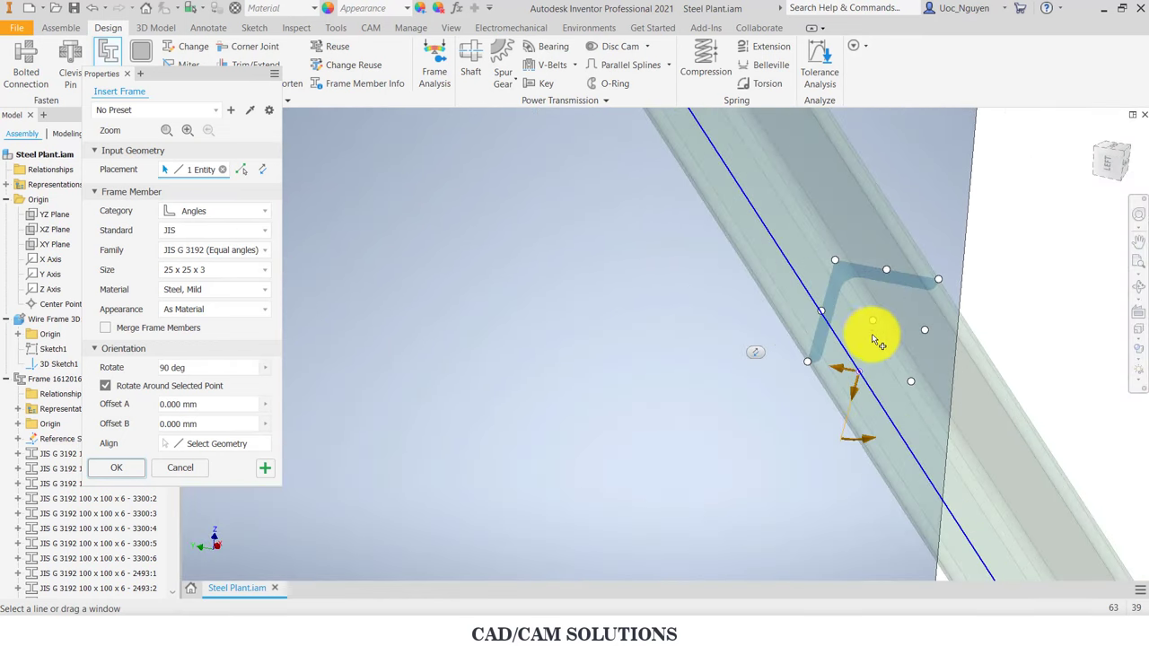
{"action": "scroll", "coordinate": [878, 324], "scroll_direction": "up", "scroll_amount": 1}
{"action": "scroll", "coordinate": [915, 328], "scroll_direction": "up", "scroll_amount": 1}
{"action": "scroll", "coordinate": [951, 345], "scroll_direction": "up", "scroll_amount": 1}
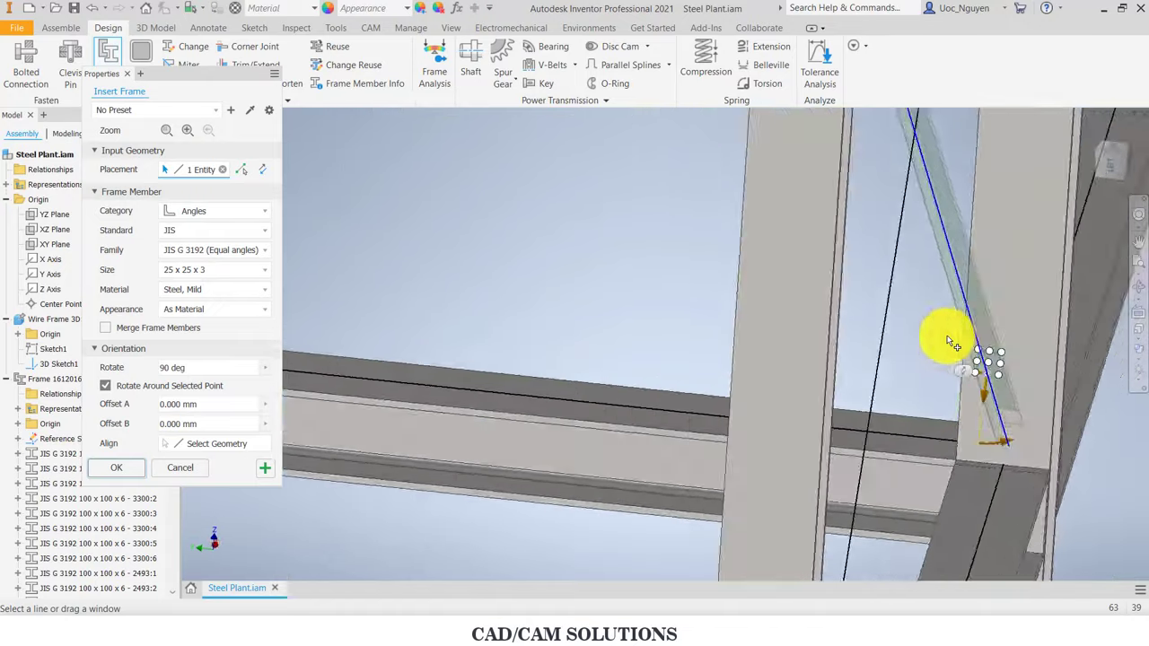
{"action": "scroll", "coordinate": [951, 343], "scroll_direction": "up", "scroll_amount": 1}
{"action": "scroll", "coordinate": [952, 344], "scroll_direction": "down", "scroll_amount": 1}
{"action": "scroll", "coordinate": [907, 323], "scroll_direction": "down", "scroll_amount": 1}
{"action": "scroll", "coordinate": [867, 305], "scroll_direction": "down", "scroll_amount": 1}
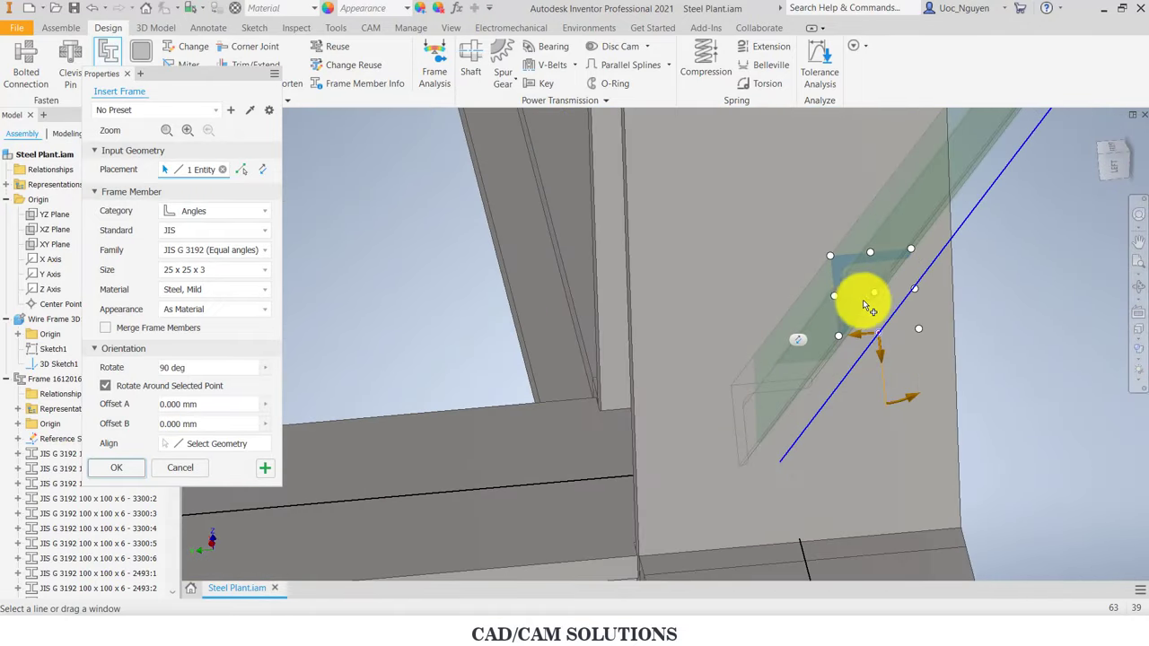
Step: Shift the angle profile to another alignment point, apply it, and accept the default member name
{"action": "left_click", "coordinate": [835, 300]}
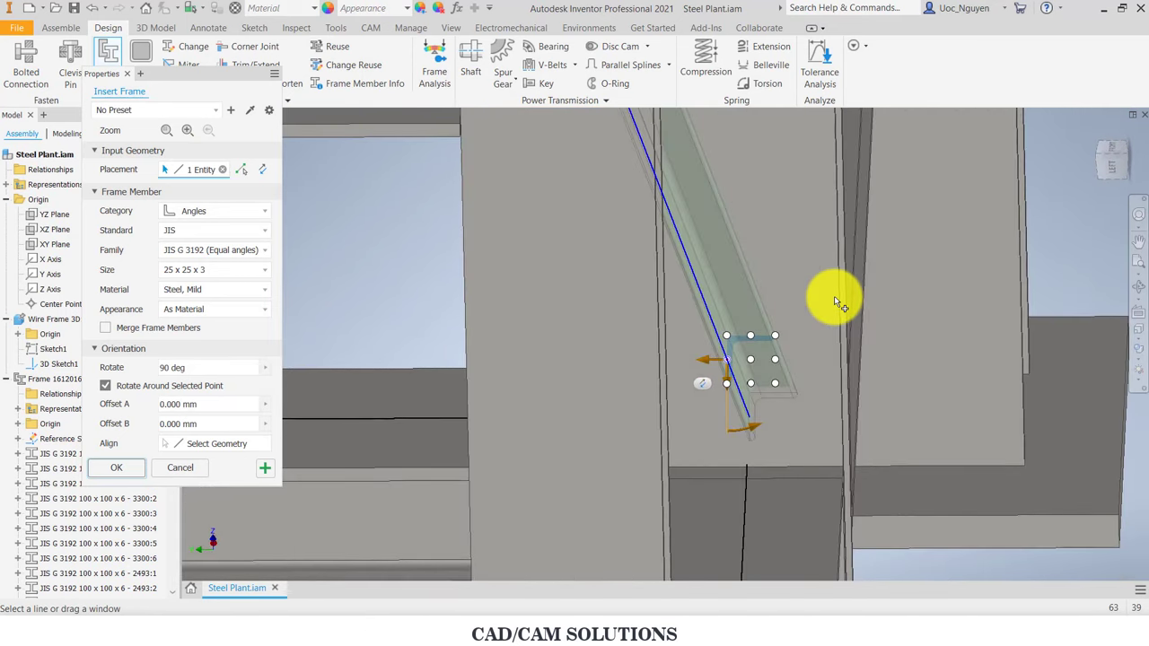
{"action": "scroll", "coordinate": [836, 303], "scroll_direction": "down", "scroll_amount": 3}
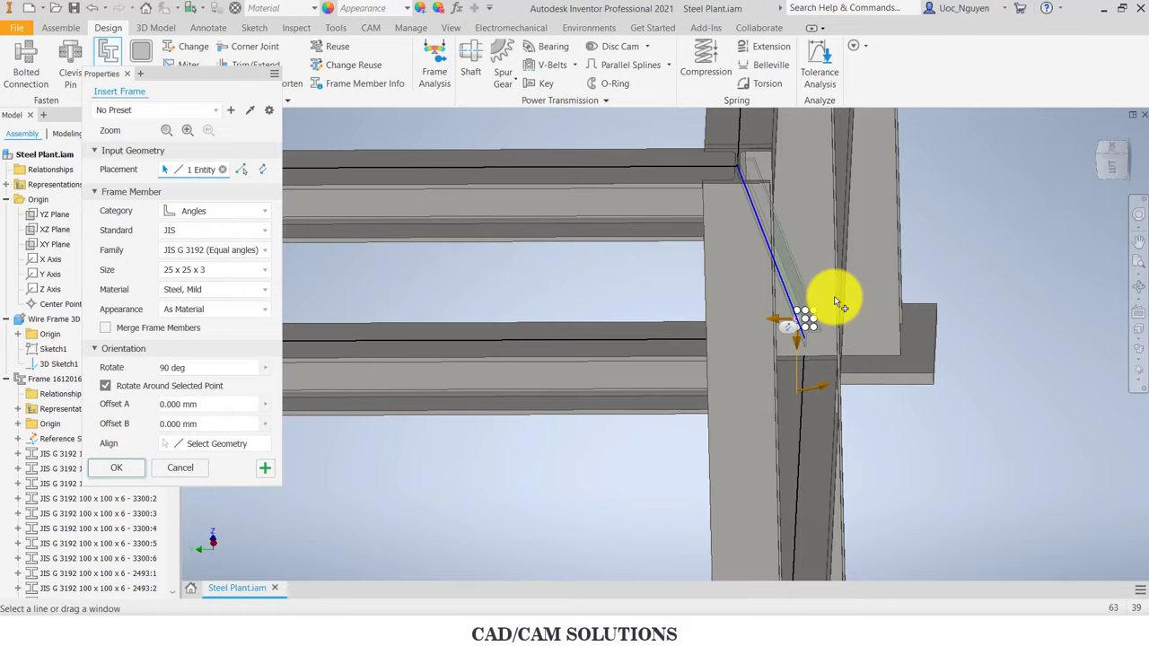
{"action": "scroll", "coordinate": [835, 304], "scroll_direction": "down", "scroll_amount": 3}
{"action": "middle_click_drag", "start_coordinate": [816, 300], "coordinate": [654, 274], "text": "shift"}
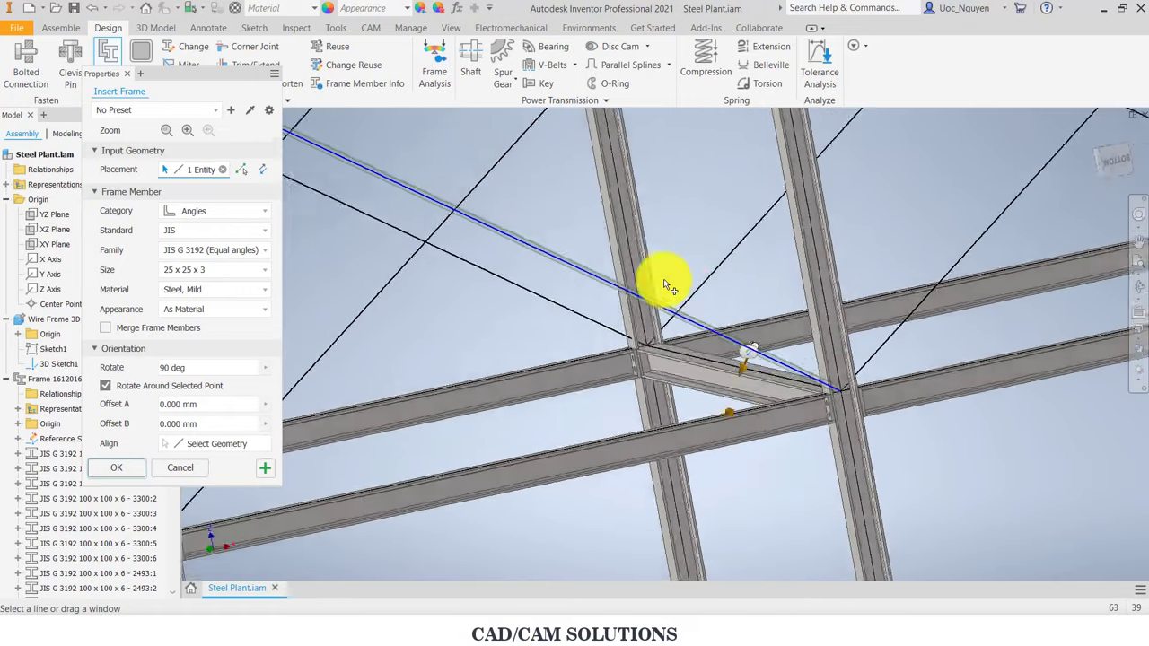
{"action": "left_click", "coordinate": [269, 472]}
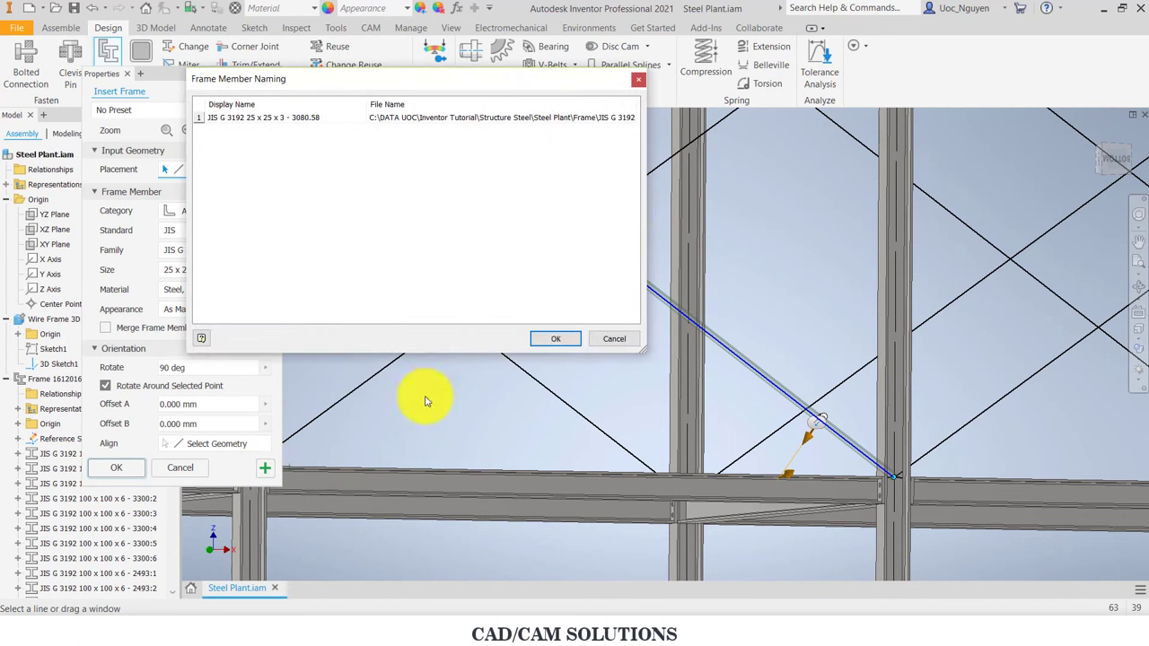
{"action": "left_click", "coordinate": [563, 339]}
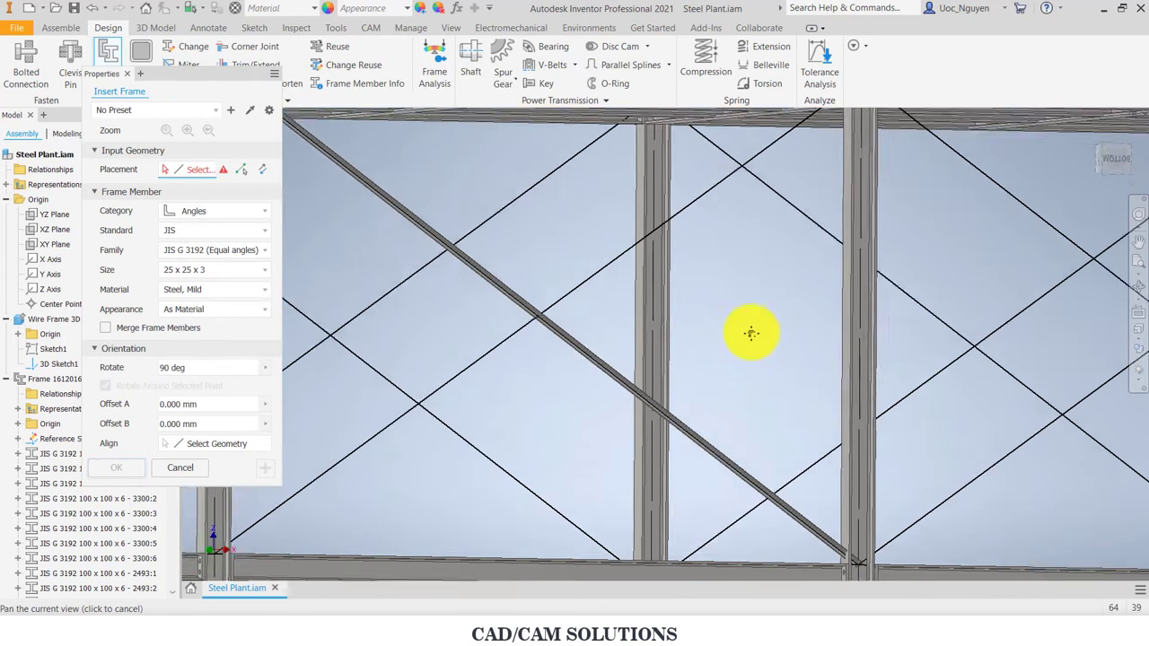
Step: Flip the angle profile and insert a 25x25x3 angle brace on this diagonal line, accepting its name
{"action": "scroll", "coordinate": [753, 314], "scroll_direction": "down", "scroll_amount": 5}
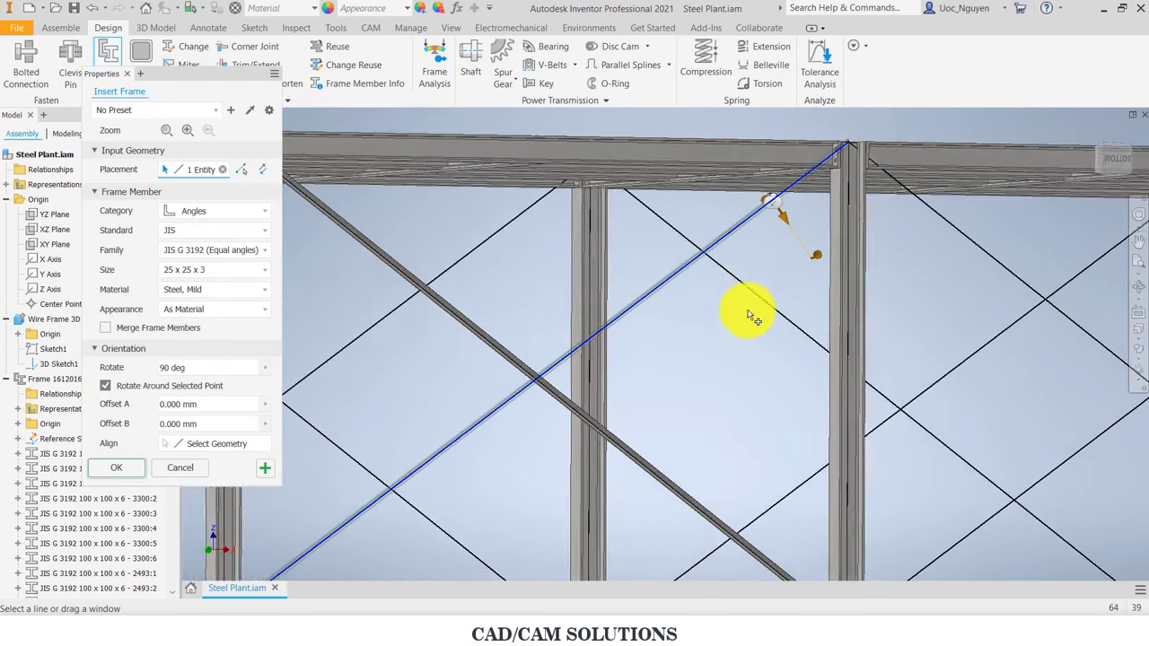
{"action": "mouse_move", "coordinate": [761, 310]}
{"action": "middle_mouse_down", "text": "shift"}
{"action": "mouse_move", "coordinate": [855, 289]}
{"action": "mouse_move", "coordinate": [736, 202]}
{"action": "middle_mouse_up", "text": "shift"}
{"action": "scroll", "coordinate": [696, 144], "scroll_direction": "down", "scroll_amount": 2}
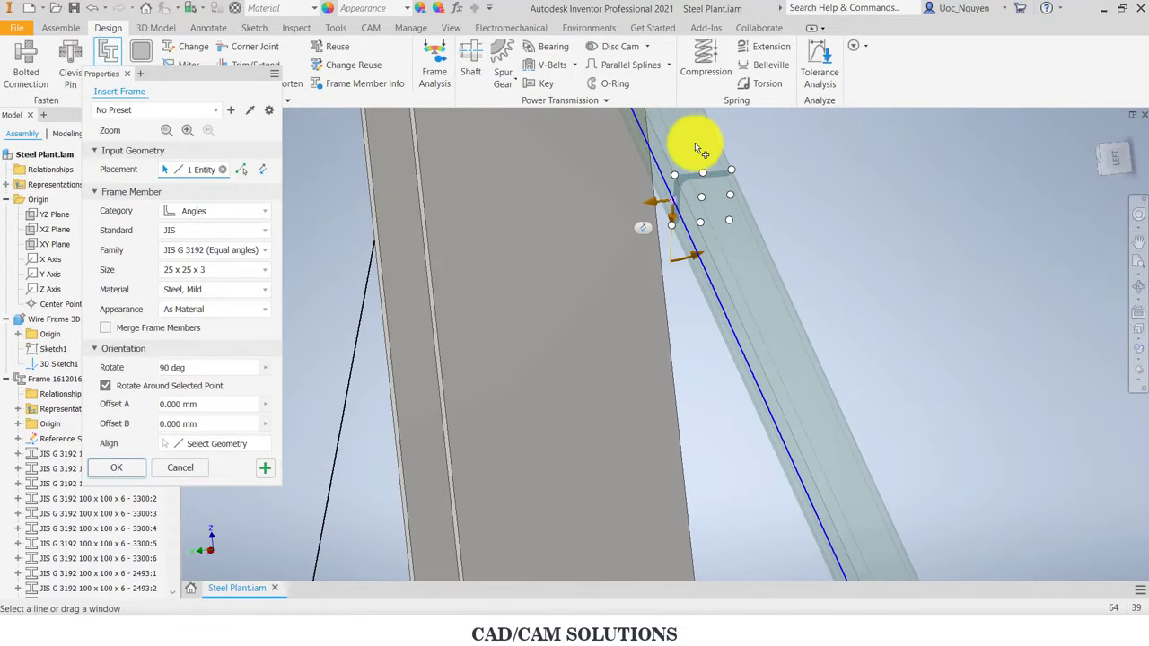
{"action": "left_click_drag", "start_coordinate": [663, 203], "coordinate": [673, 187]}
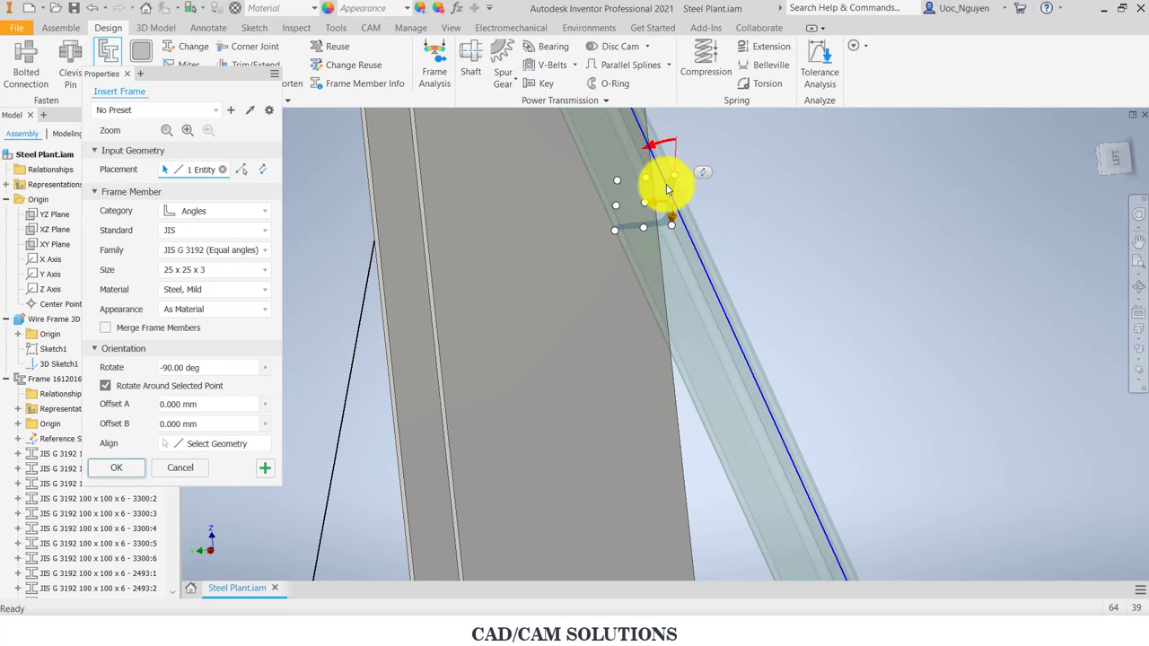
{"action": "scroll", "coordinate": [719, 196], "scroll_direction": "down", "scroll_amount": 1}
{"action": "scroll", "coordinate": [719, 196], "scroll_direction": "down", "scroll_amount": 2}
{"action": "scroll", "coordinate": [719, 195], "scroll_direction": "down", "scroll_amount": 2}
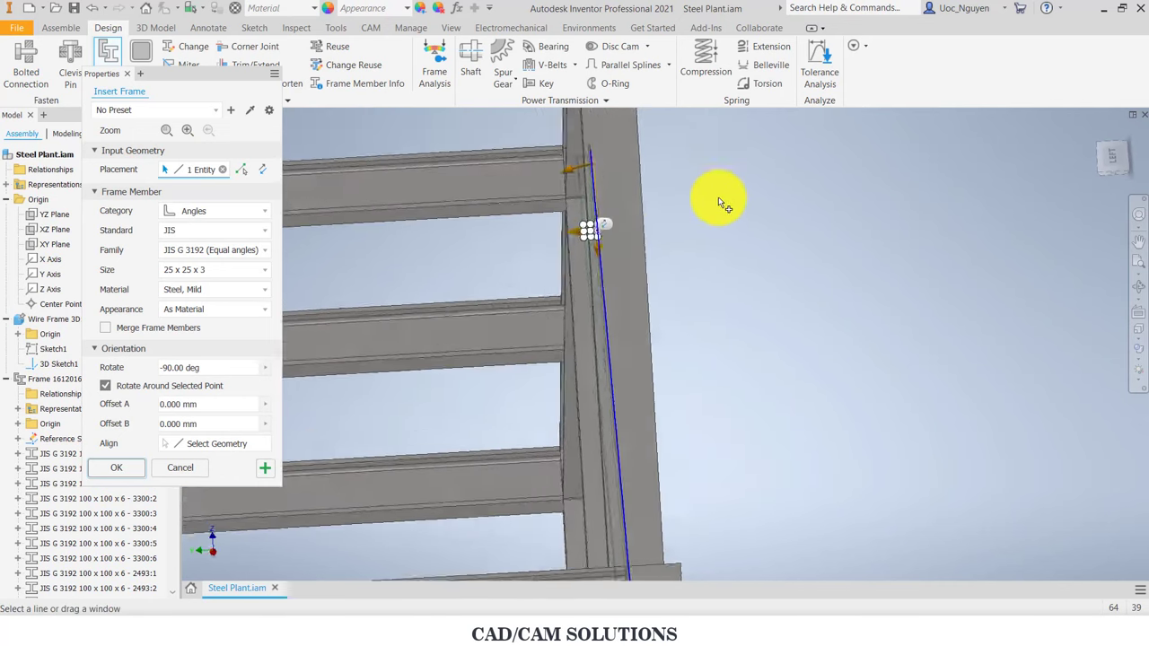
{"action": "scroll", "coordinate": [723, 236], "scroll_direction": "up", "scroll_amount": 1}
{"action": "scroll", "coordinate": [639, 273], "scroll_direction": "up", "scroll_amount": 2}
{"action": "scroll", "coordinate": [638, 273], "scroll_direction": "up", "scroll_amount": 1}
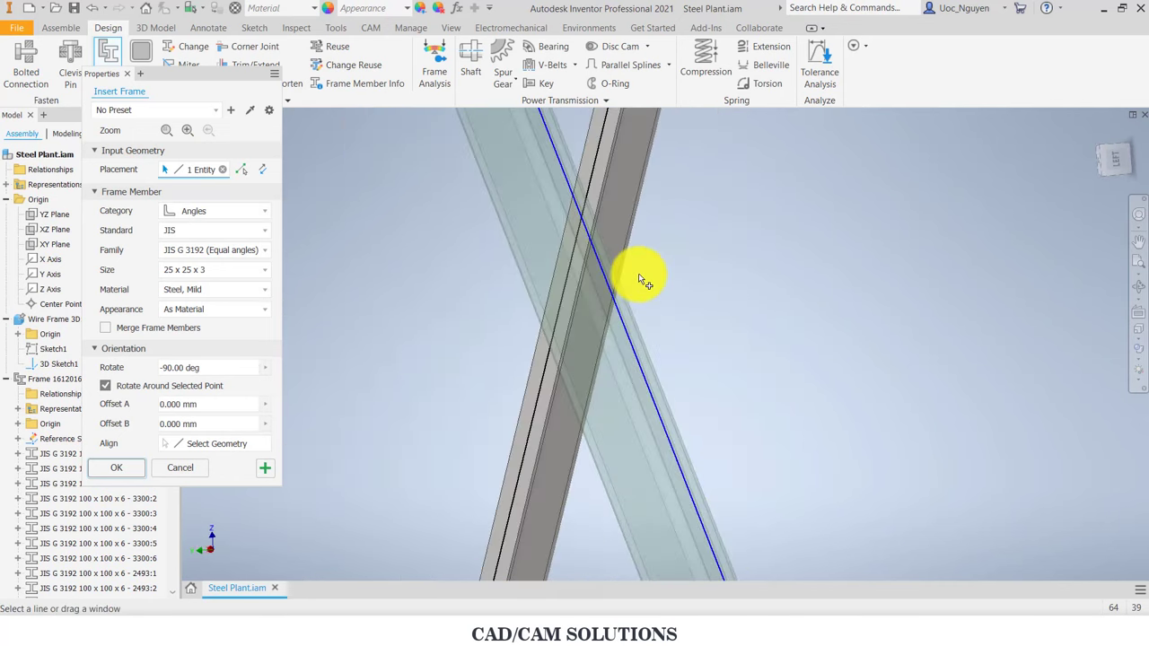
{"action": "scroll", "coordinate": [638, 273], "scroll_direction": "up", "scroll_amount": 1}
{"action": "scroll", "coordinate": [639, 273], "scroll_direction": "up", "scroll_amount": 1}
{"action": "scroll", "coordinate": [638, 273], "scroll_direction": "up", "scroll_amount": 1}
{"action": "scroll", "coordinate": [638, 273], "scroll_direction": "up", "scroll_amount": 1}
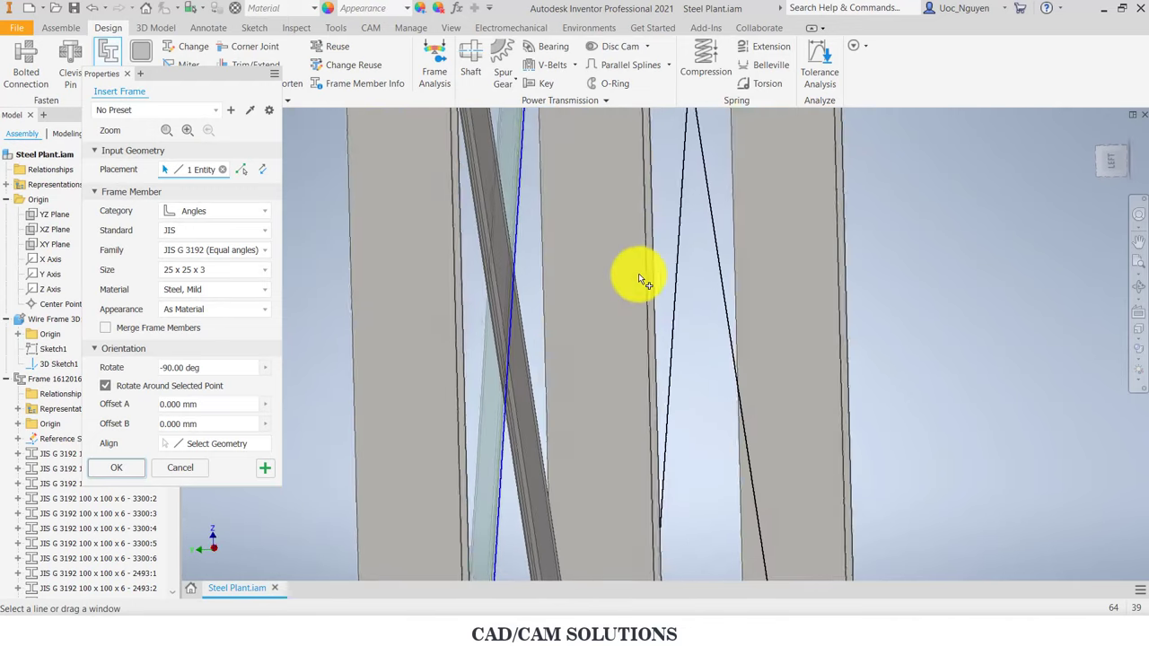
{"action": "scroll", "coordinate": [638, 273], "scroll_direction": "up", "scroll_amount": 1}
{"action": "scroll", "coordinate": [638, 274], "scroll_direction": "up", "scroll_amount": 1}
{"action": "scroll", "coordinate": [638, 274], "scroll_direction": "up", "scroll_amount": 1}
{"action": "scroll", "coordinate": [639, 275], "scroll_direction": "up", "scroll_amount": 1}
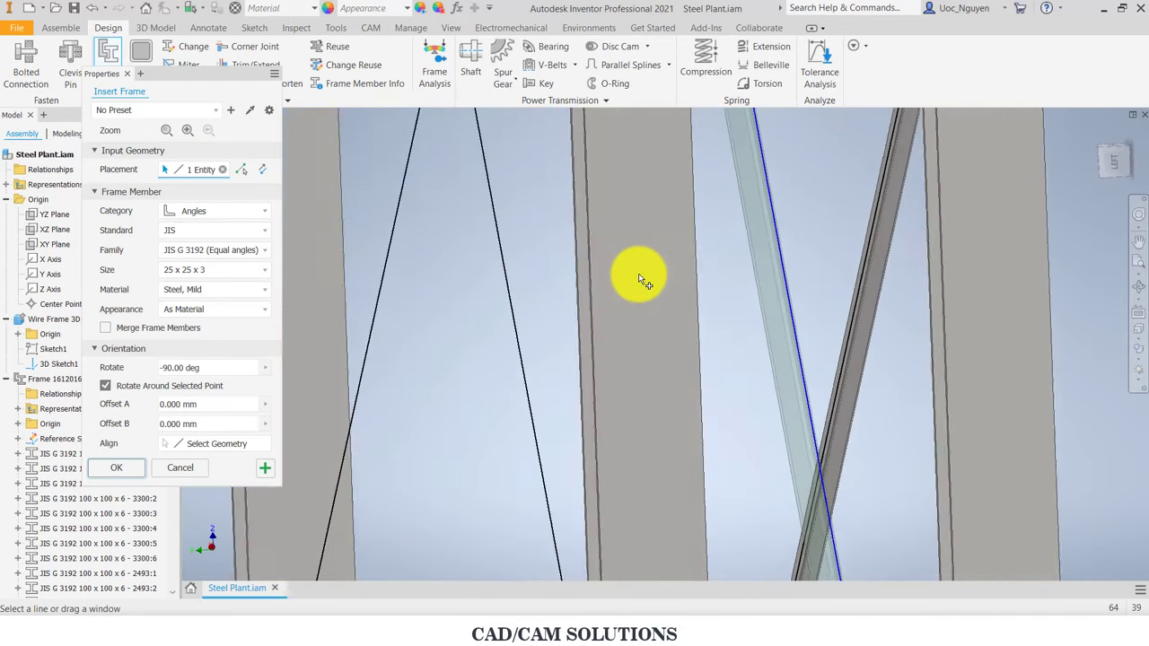
{"action": "scroll", "coordinate": [645, 275], "scroll_direction": "up", "scroll_amount": 1}
{"action": "scroll", "coordinate": [646, 275], "scroll_direction": "down", "scroll_amount": 3}
{"action": "scroll", "coordinate": [767, 275], "scroll_direction": "down", "scroll_amount": 1}
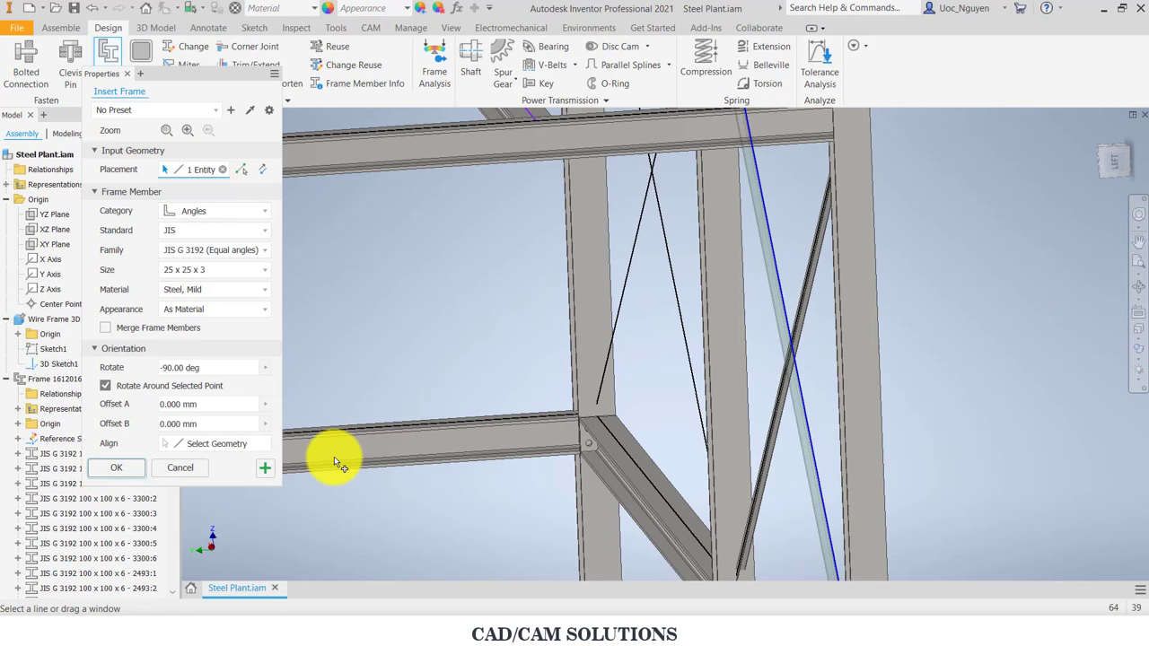
{"action": "left_click", "coordinate": [265, 469]}
{"action": "left_click", "coordinate": [543, 340]}
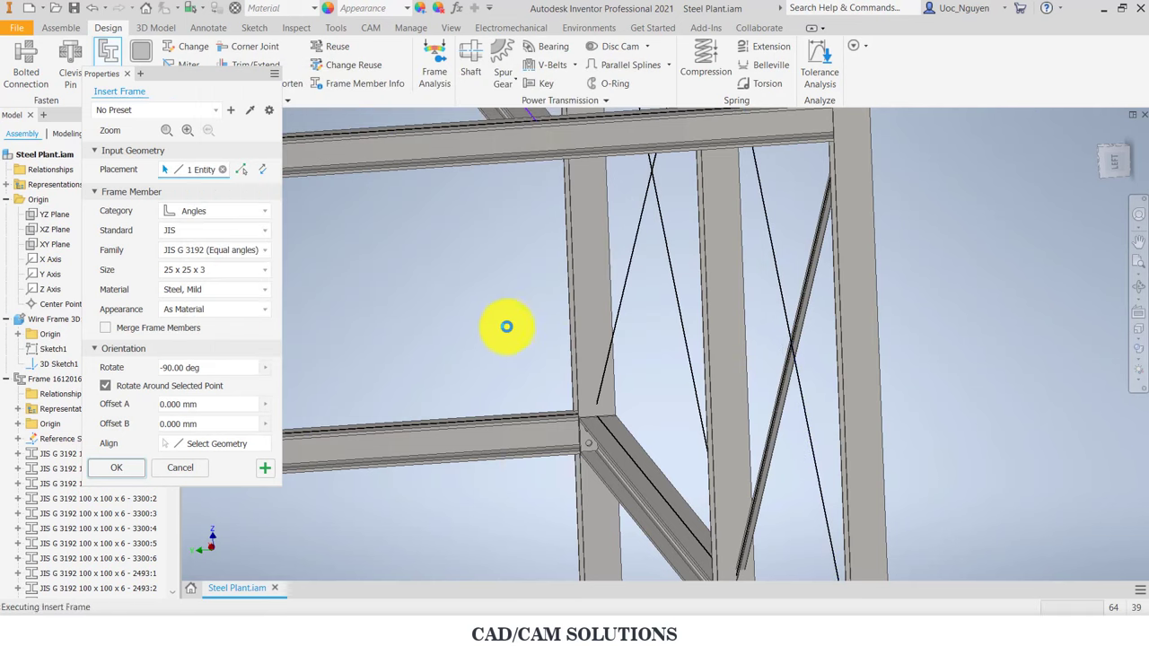
Step: Insert another 25x25x3 angle brace on the next bracing line and confirm its name and location
{"action": "scroll", "coordinate": [812, 377], "scroll_direction": "up", "scroll_amount": 2}
{"action": "scroll", "coordinate": [854, 376], "scroll_direction": "up", "scroll_amount": 2}
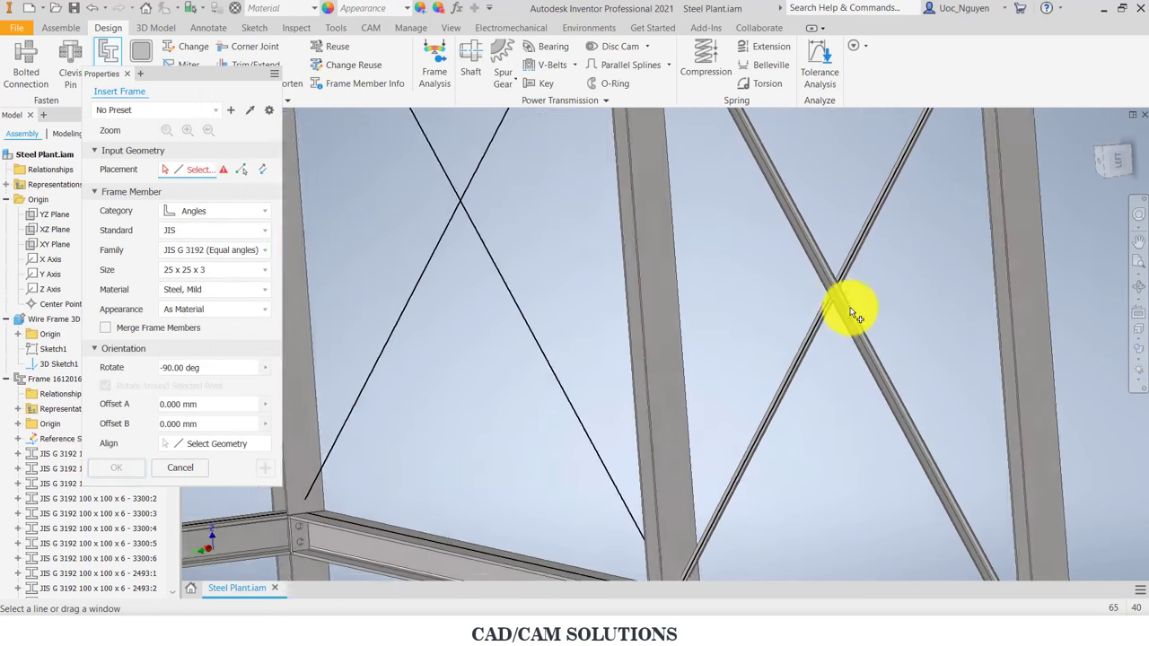
{"action": "scroll", "coordinate": [847, 307], "scroll_direction": "up", "scroll_amount": 2}
{"action": "scroll", "coordinate": [847, 281], "scroll_direction": "up", "scroll_amount": 1}
{"action": "scroll", "coordinate": [739, 264], "scroll_direction": "down", "scroll_amount": 2}
{"action": "scroll", "coordinate": [739, 264], "scroll_direction": "down", "scroll_amount": 2}
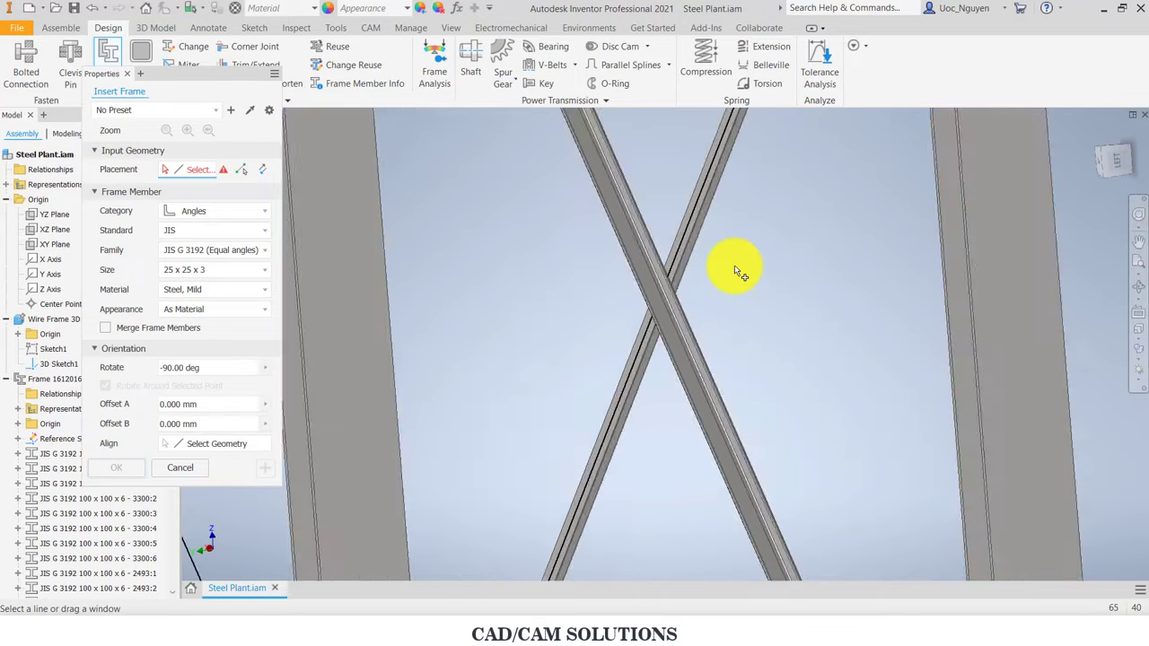
{"action": "scroll", "coordinate": [739, 264], "scroll_direction": "down", "scroll_amount": 2}
{"action": "scroll", "coordinate": [736, 280], "scroll_direction": "down", "scroll_amount": 1}
{"action": "scroll", "coordinate": [736, 280], "scroll_direction": "up", "scroll_amount": 2}
{"action": "scroll", "coordinate": [736, 280], "scroll_direction": "up", "scroll_amount": 2}
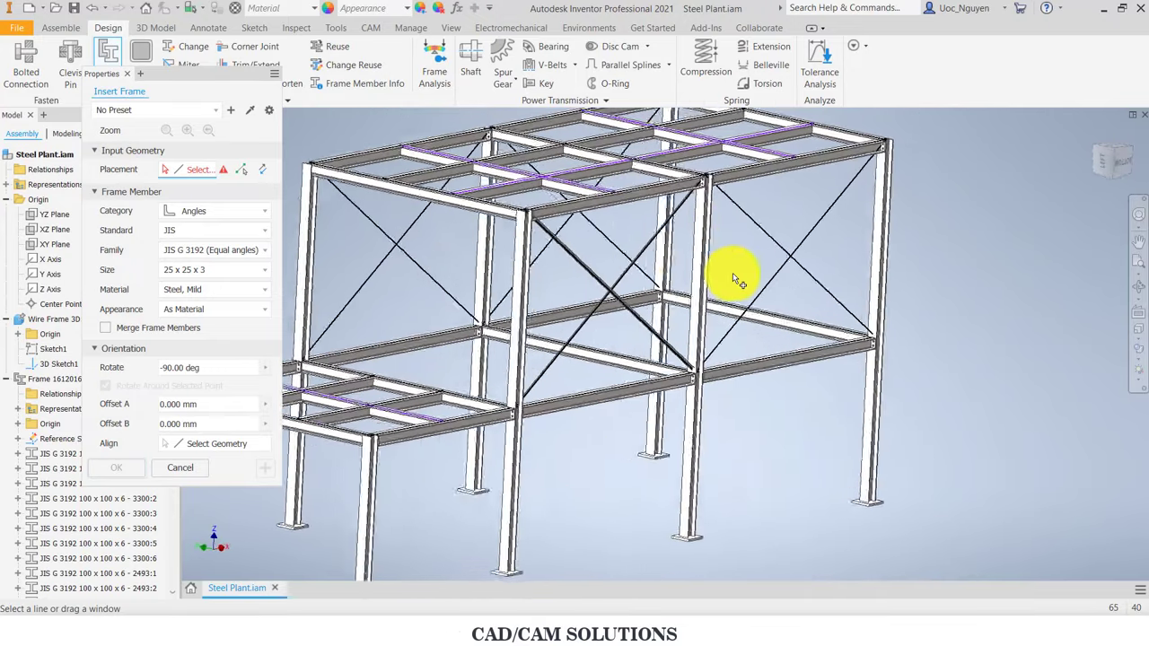
{"action": "scroll", "coordinate": [736, 281], "scroll_direction": "up", "scroll_amount": 2}
{"action": "scroll", "coordinate": [736, 280], "scroll_direction": "up", "scroll_amount": 2}
{"action": "scroll", "coordinate": [736, 280], "scroll_direction": "up", "scroll_amount": 2}
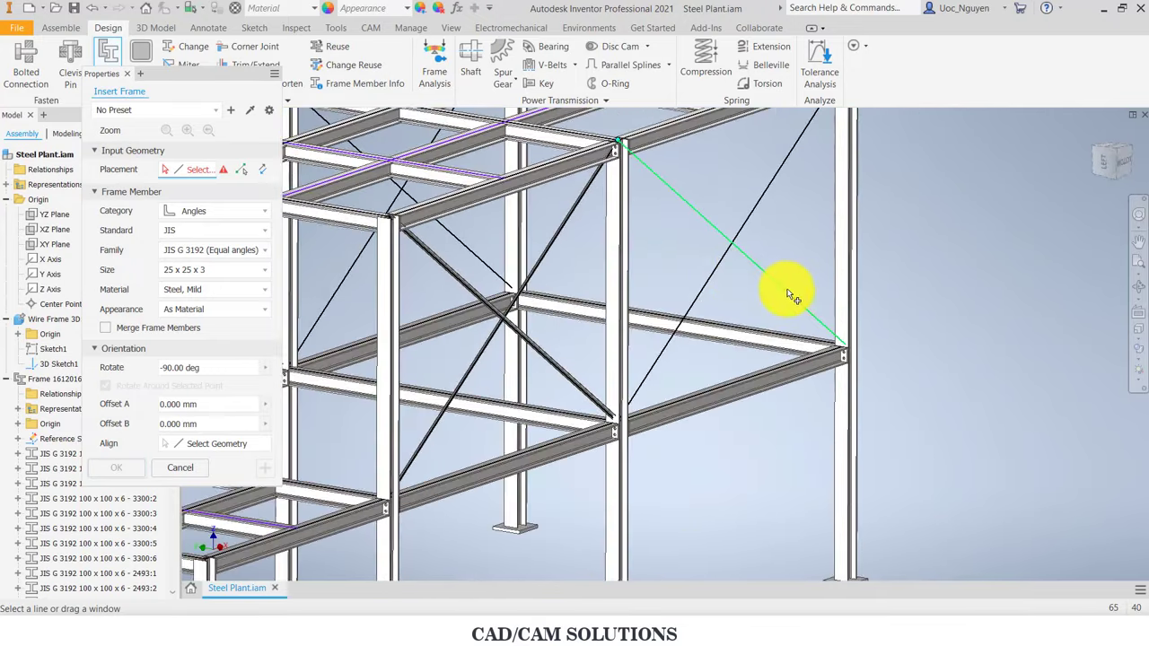
{"action": "middle_click_drag", "start_coordinate": [799, 254], "coordinate": [802, 218], "text": "shift"}
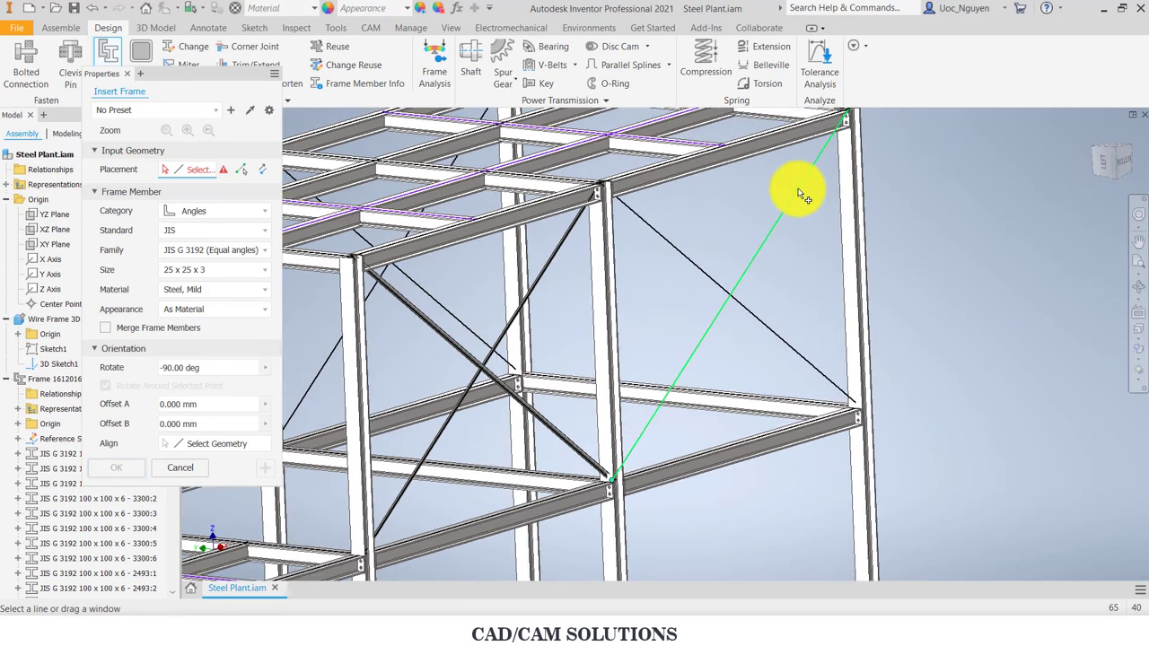
{"action": "scroll", "coordinate": [786, 218], "scroll_direction": "up", "scroll_amount": 3}
{"action": "scroll", "coordinate": [748, 174], "scroll_direction": "down", "scroll_amount": 1}
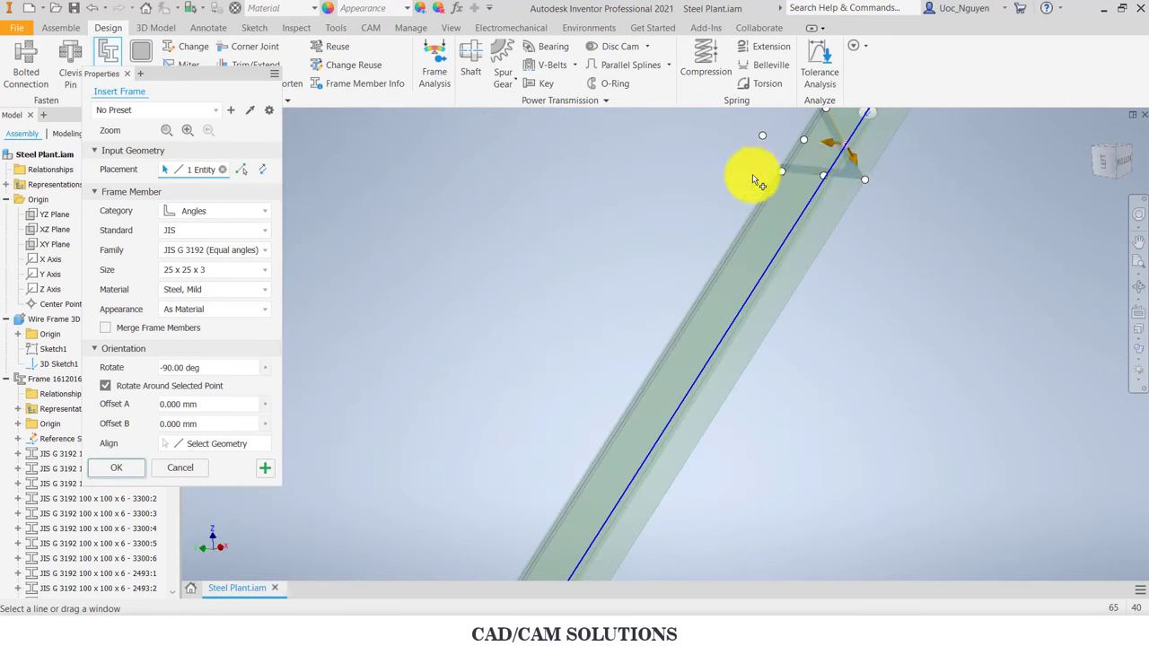
{"action": "scroll", "coordinate": [759, 257], "scroll_direction": "down", "scroll_amount": 1}
{"action": "mouse_move", "coordinate": [755, 252]}
{"action": "middle_mouse_down", "text": "shift"}
{"action": "mouse_move", "coordinate": [746, 280]}
{"action": "mouse_move", "coordinate": [746, 218]}
{"action": "mouse_move", "coordinate": [746, 281]}
{"action": "mouse_move", "coordinate": [723, 310]}
{"action": "middle_mouse_up", "text": "shift"}
{"action": "scroll", "coordinate": [624, 360], "scroll_direction": "up", "scroll_amount": 2}
{"action": "scroll", "coordinate": [617, 378], "scroll_direction": "up", "scroll_amount": 2}
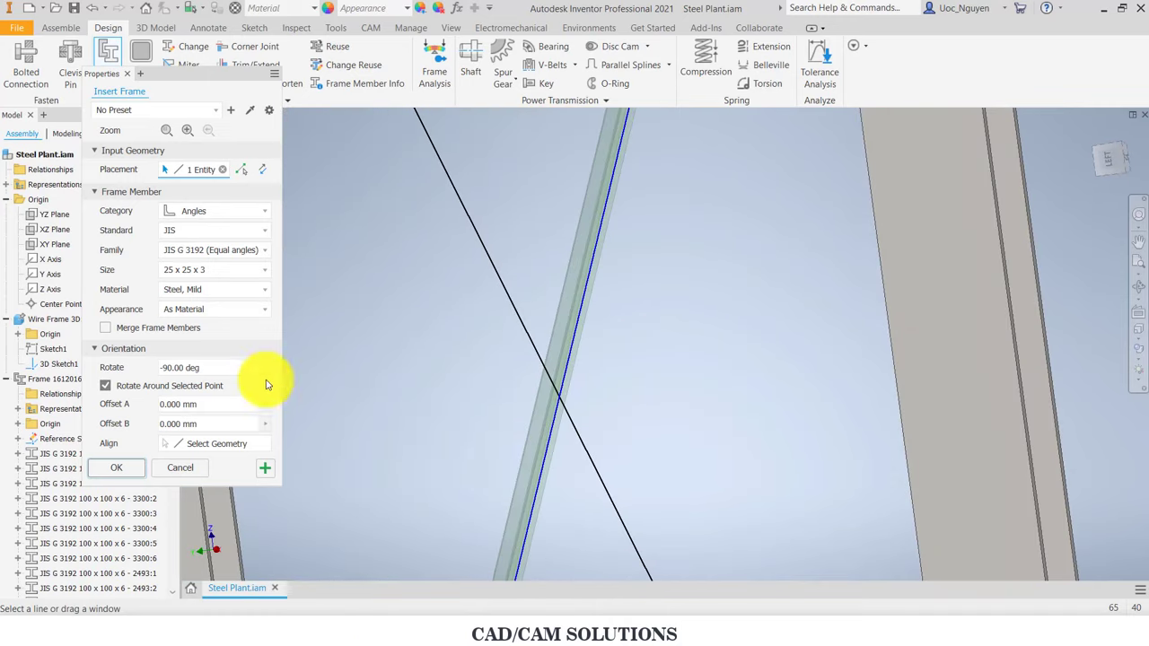
{"action": "left_click", "coordinate": [266, 468]}
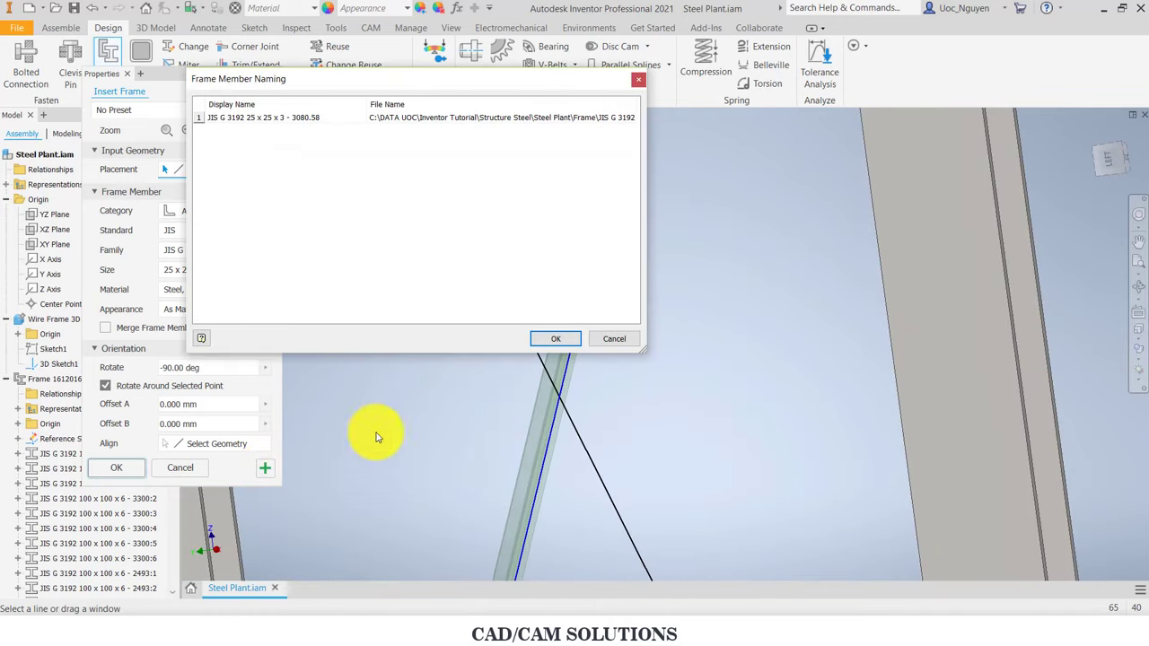
{"action": "left_click", "coordinate": [554, 339]}
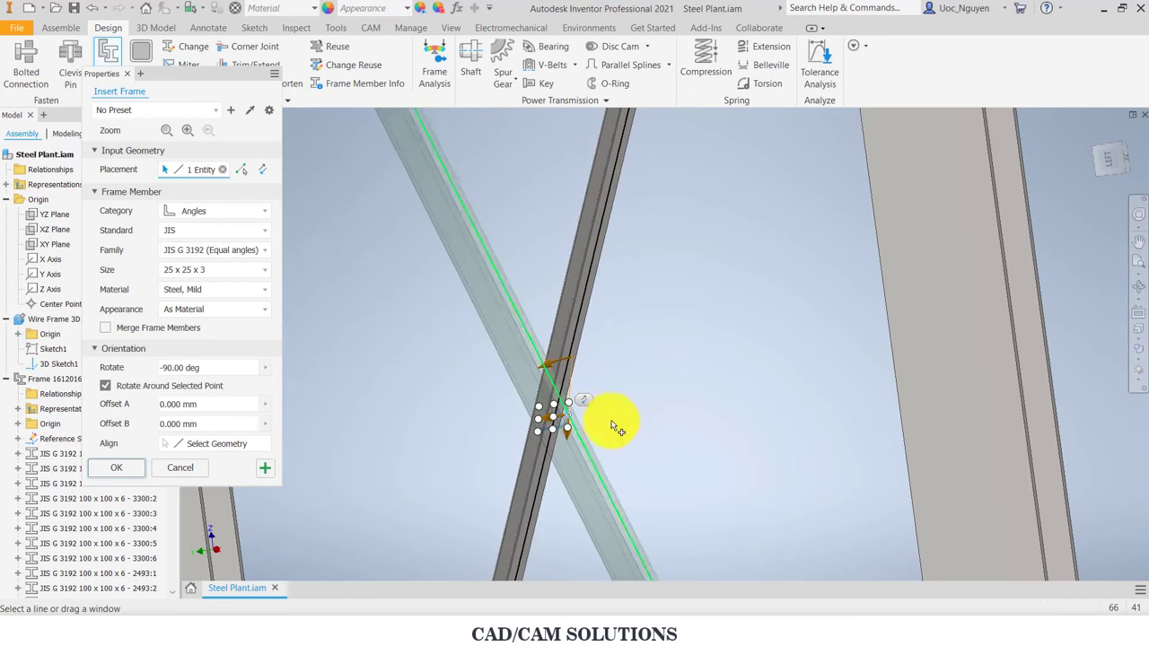
Step: Reorient the angle profile around the crossing brace line and apply the next brace insertion
{"action": "mouse_move", "coordinate": [605, 413]}
{"action": "middle_mouse_down", "text": "shift"}
{"action": "mouse_move", "coordinate": [538, 384]}
{"action": "mouse_move", "coordinate": [423, 377]}
{"action": "mouse_move", "coordinate": [489, 373]}
{"action": "middle_mouse_up", "text": "shift"}
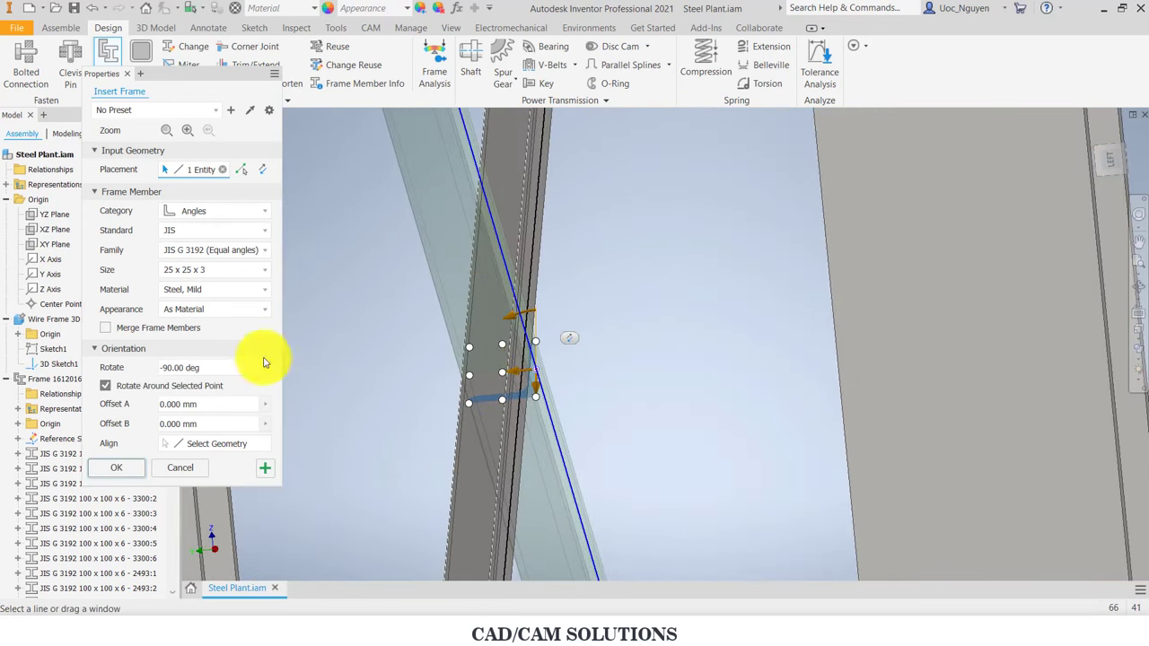
{"action": "type", "text": "0"}
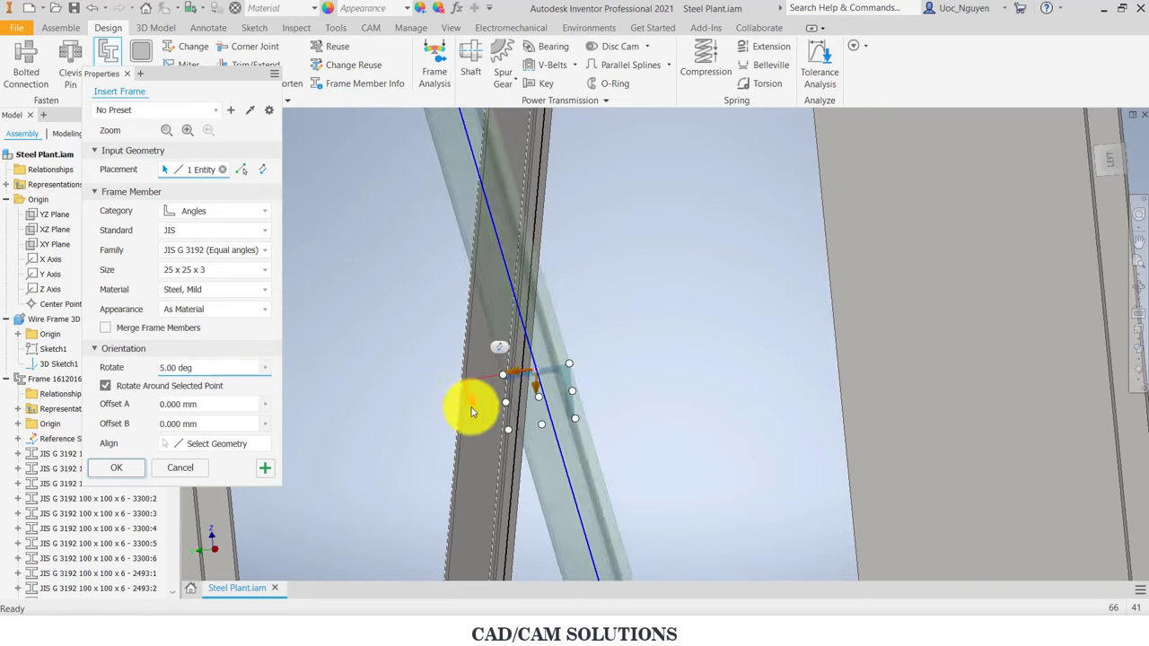
{"action": "left_click_drag", "start_coordinate": [473, 412], "coordinate": [531, 438]}
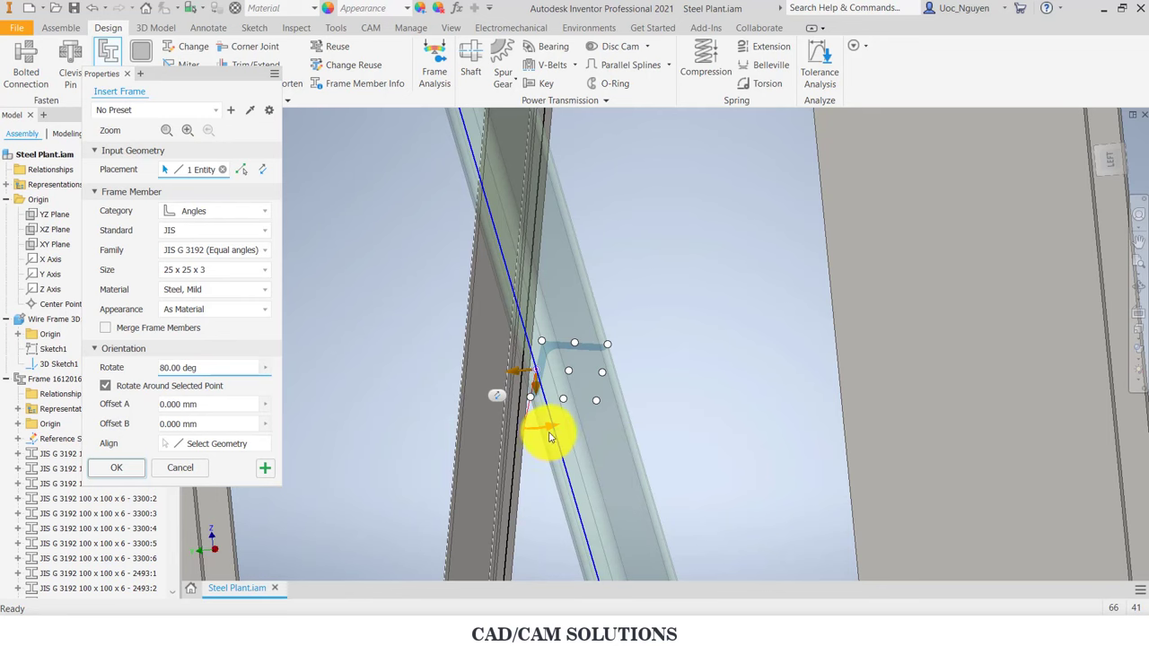
{"action": "scroll", "coordinate": [706, 377], "scroll_direction": "up", "scroll_amount": 2}
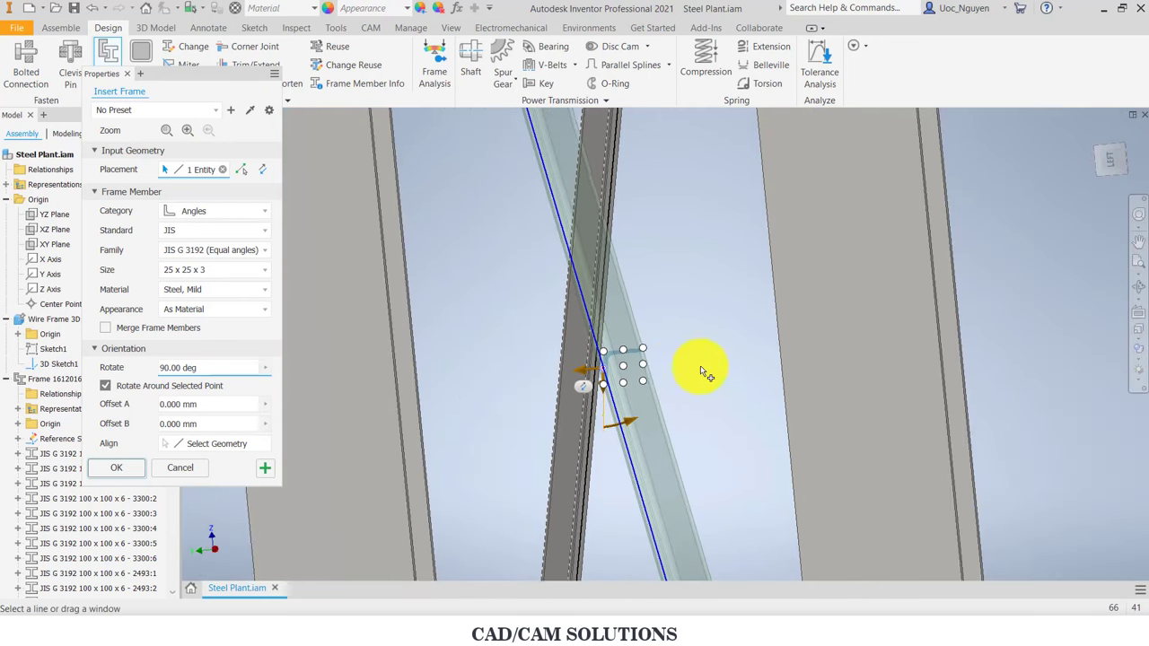
{"action": "middle_click_drag", "start_coordinate": [624, 370], "coordinate": [473, 384], "text": "shift"}
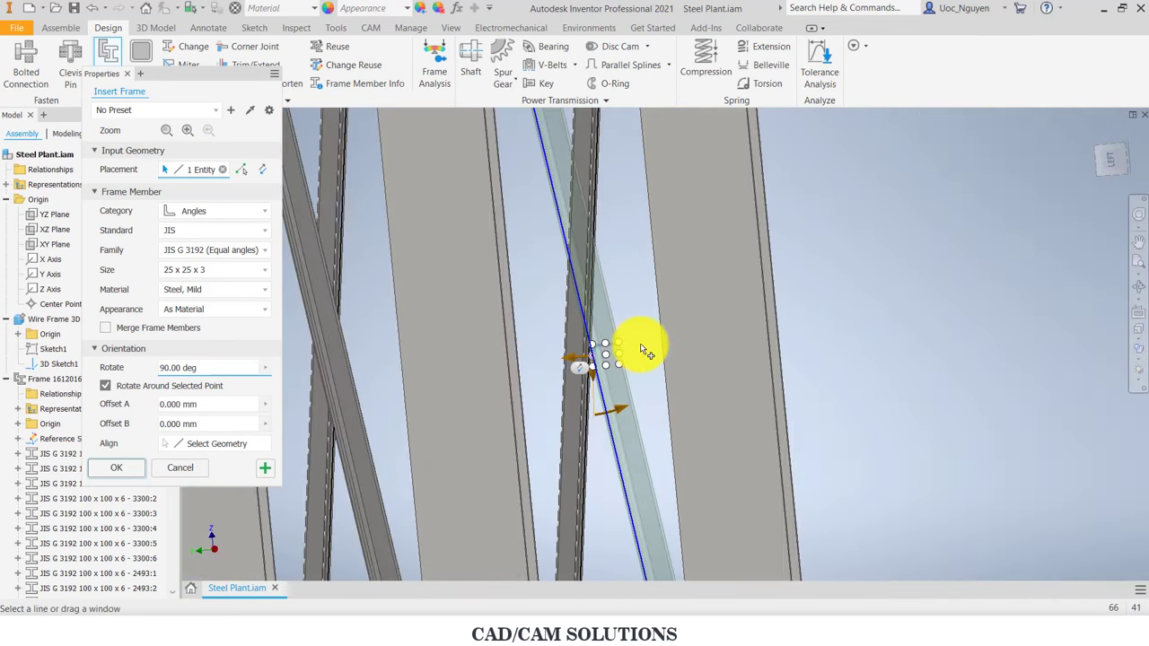
{"action": "left_click", "coordinate": [265, 467]}
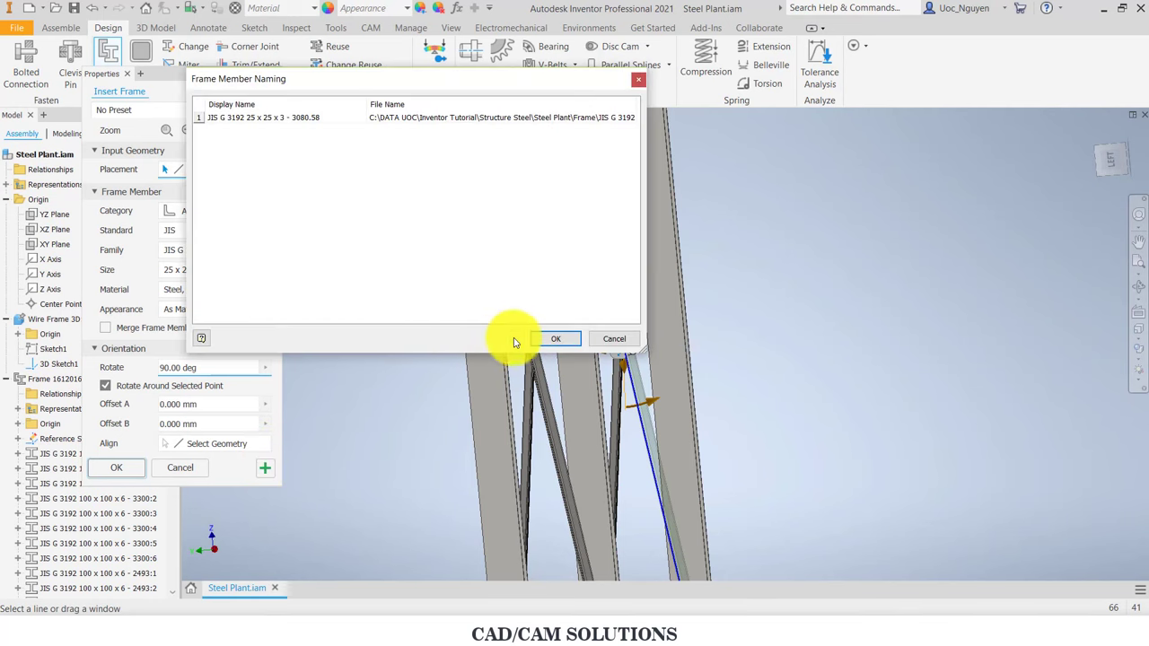
Step: Confirm the pending brace's name, then add a 25x25x3 angle brace on the next diagonal line
{"action": "left_click", "coordinate": [541, 341]}
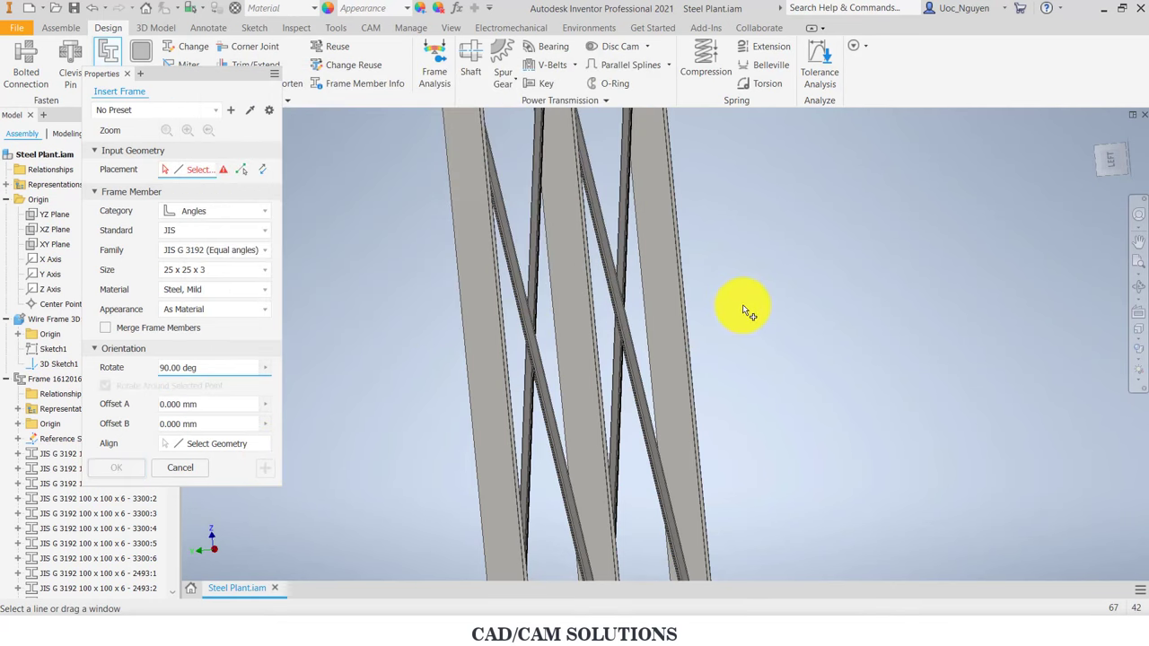
{"action": "scroll", "coordinate": [743, 310], "scroll_direction": "up", "scroll_amount": 5}
{"action": "scroll", "coordinate": [521, 341], "scroll_direction": "down", "scroll_amount": 2}
{"action": "scroll", "coordinate": [520, 341], "scroll_direction": "down", "scroll_amount": 2}
{"action": "scroll", "coordinate": [525, 339], "scroll_direction": "down", "scroll_amount": 2}
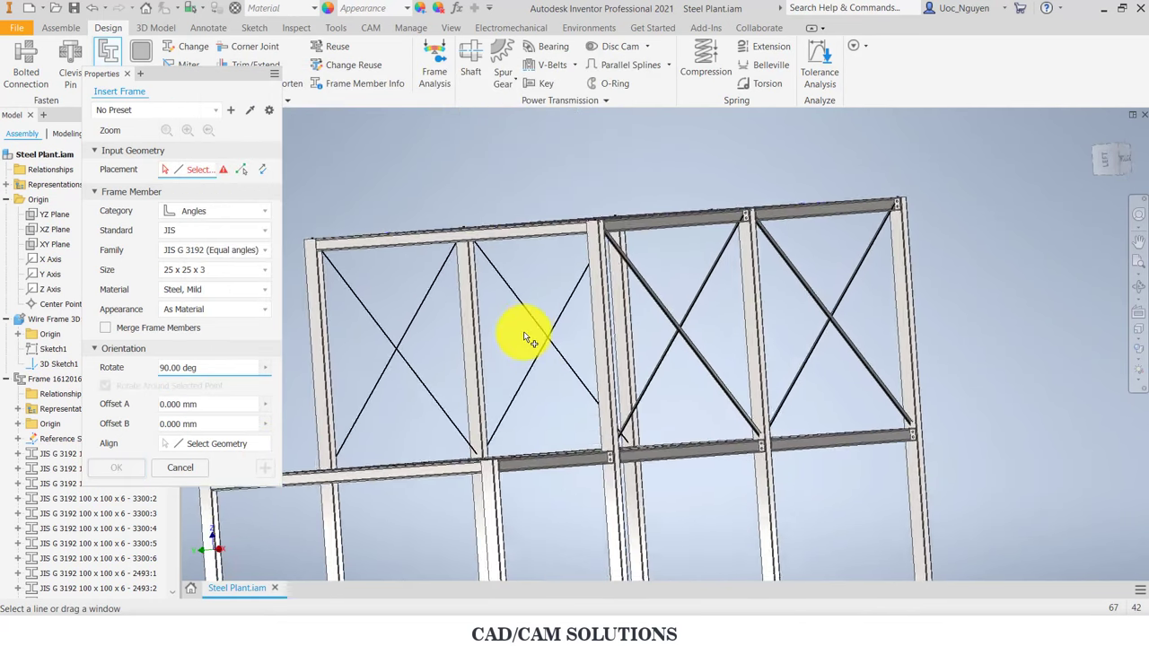
{"action": "scroll", "coordinate": [543, 350], "scroll_direction": "down", "scroll_amount": 4}
{"action": "left_click", "coordinate": [567, 331]}
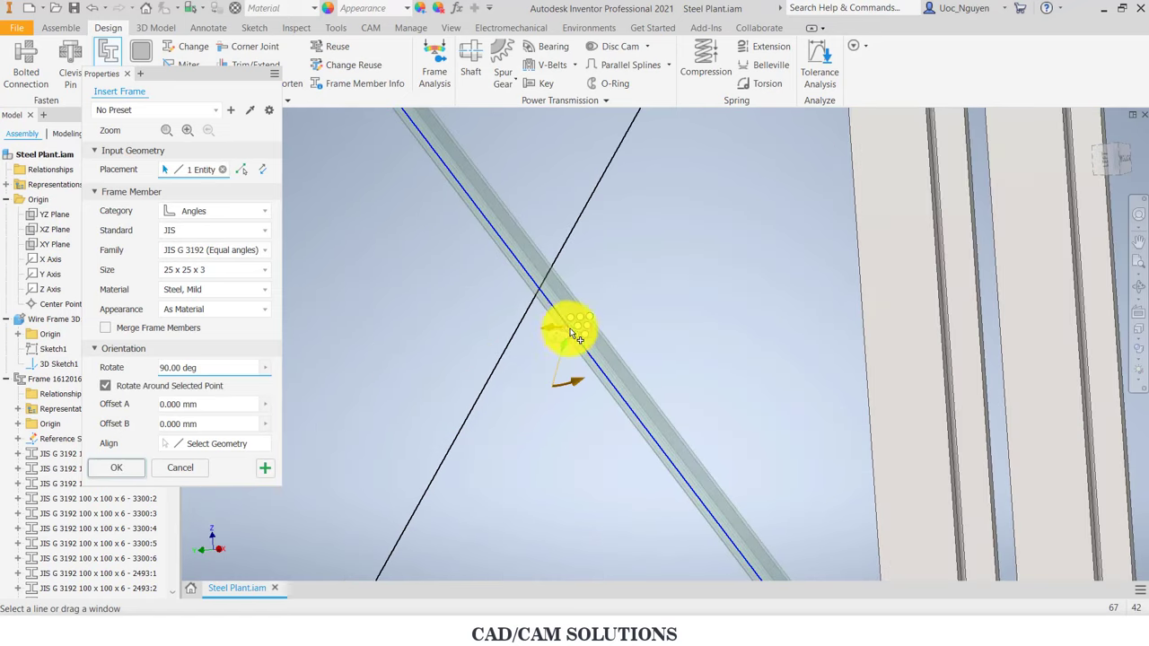
{"action": "left_click", "coordinate": [264, 470]}
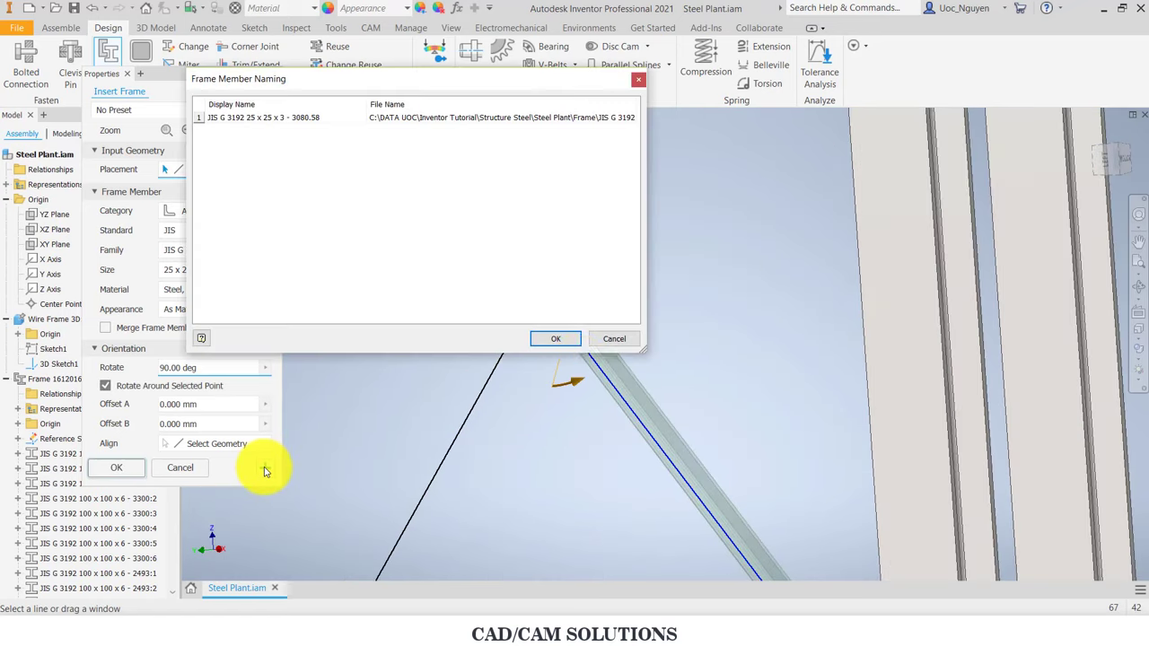
{"action": "left_click", "coordinate": [567, 346]}
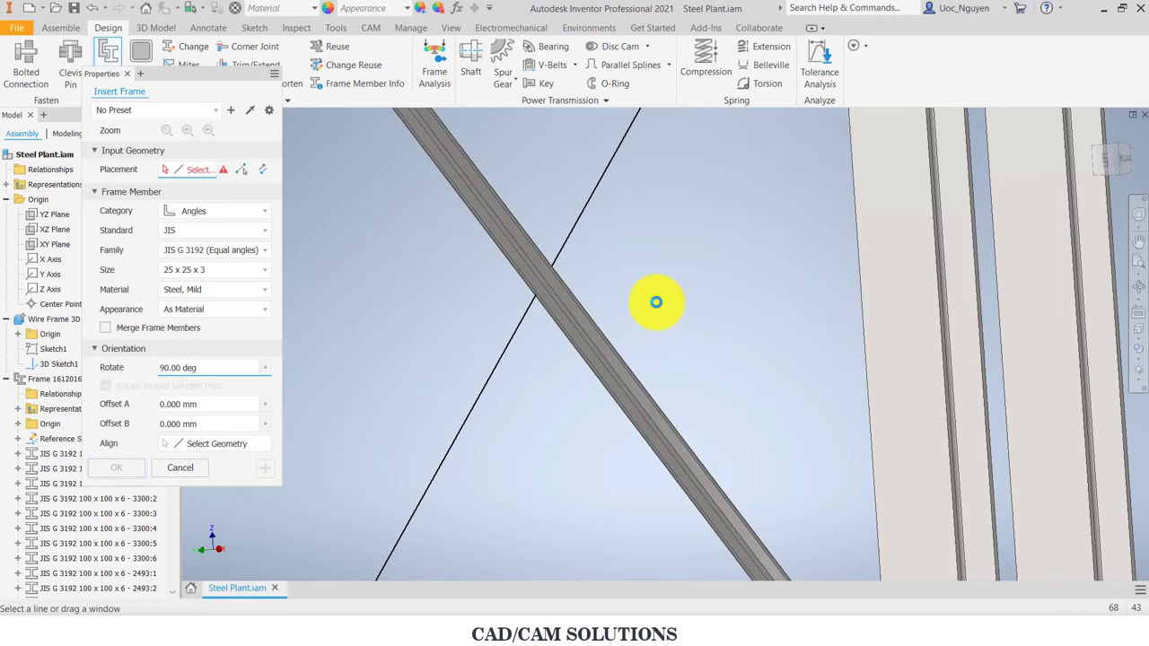
Step: Add another 25x25x3 angle brace on the following diagonal bracing line
{"action": "scroll", "coordinate": [655, 302], "scroll_direction": "down", "scroll_amount": 5}
{"action": "left_click", "coordinate": [465, 385]}
{"action": "scroll", "coordinate": [450, 374], "scroll_direction": "up", "scroll_amount": 3}
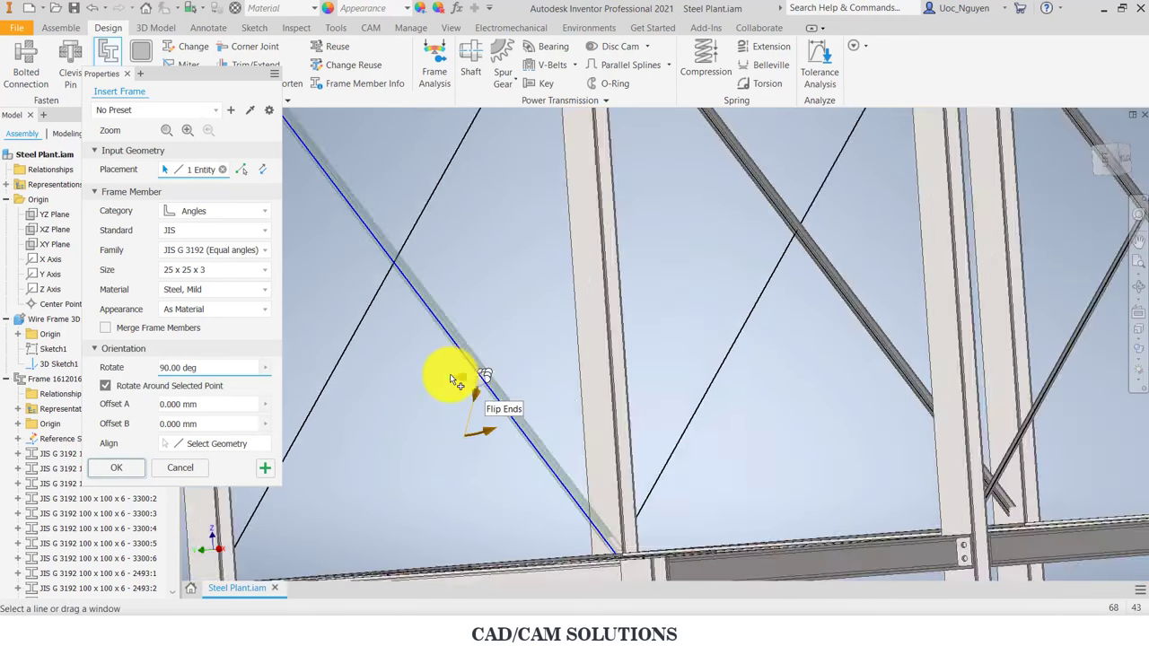
{"action": "scroll", "coordinate": [452, 379], "scroll_direction": "up", "scroll_amount": 3}
{"action": "left_click", "coordinate": [266, 470]}
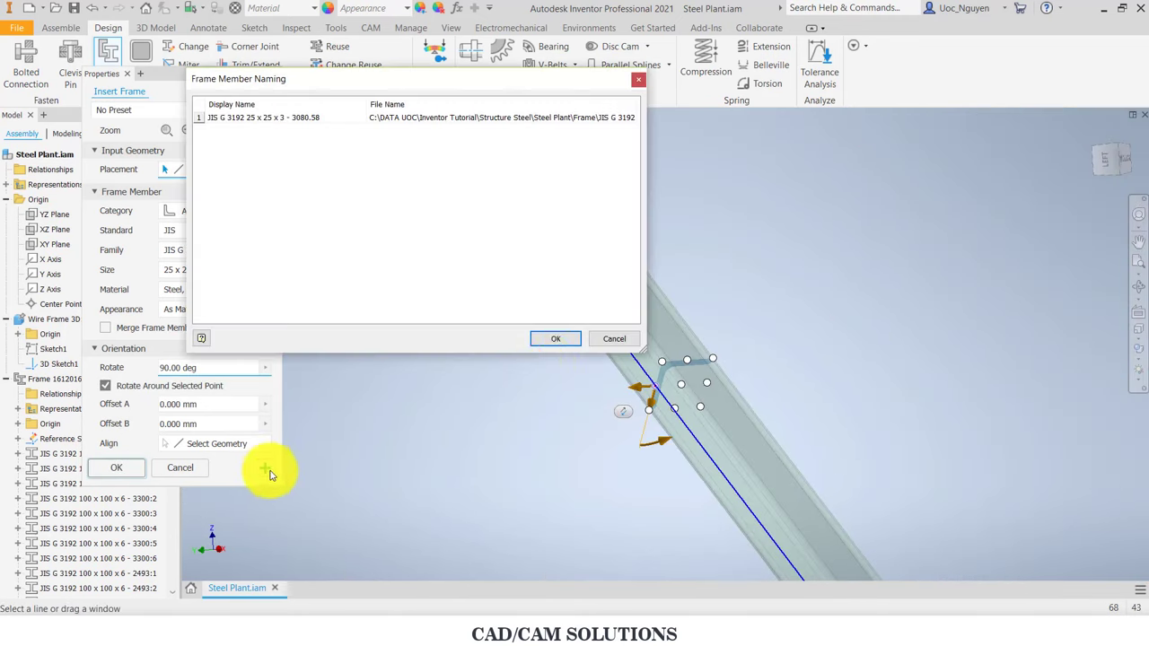
{"action": "left_click", "coordinate": [555, 345]}
Step: In the next bay, insert a 25x25x3 angle brace rotated to -90°
{"action": "scroll", "coordinate": [482, 369], "scroll_direction": "down", "scroll_amount": 3}
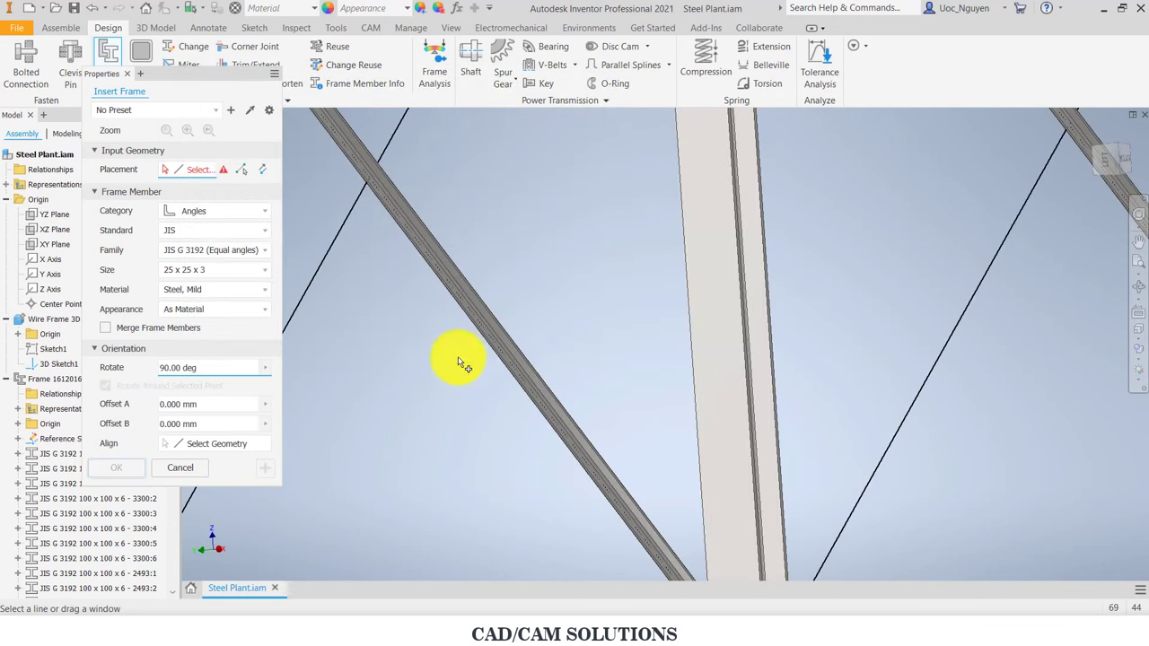
{"action": "middle_click_drag", "start_coordinate": [457, 360], "coordinate": [441, 379]}
{"action": "left_click", "coordinate": [404, 299]}
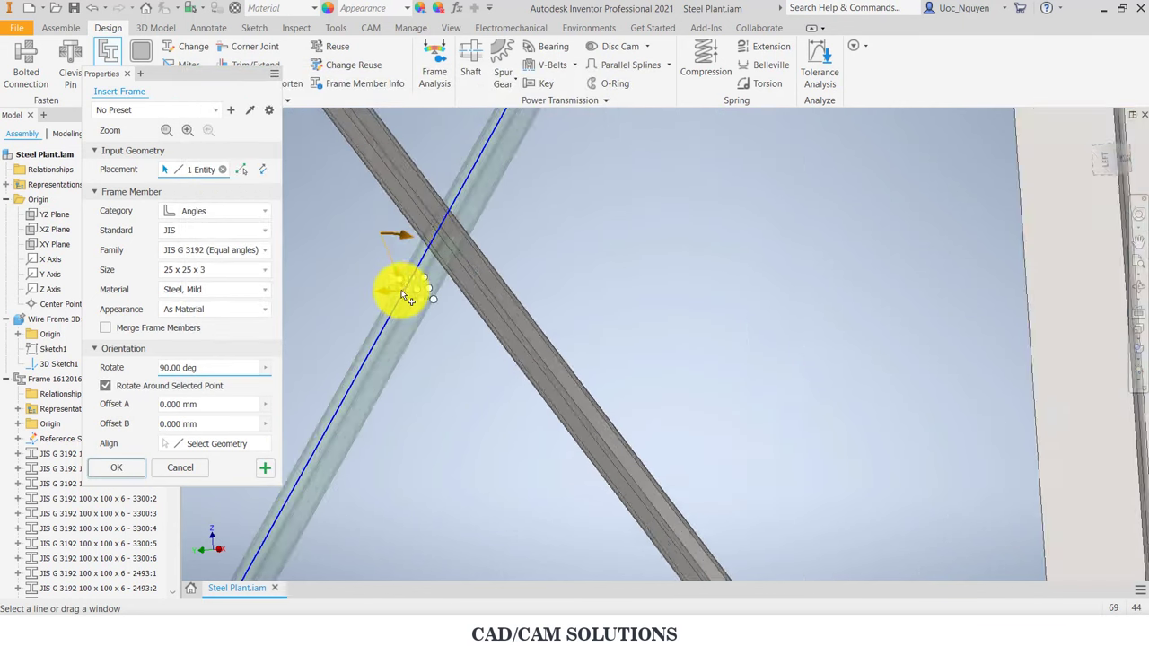
{"action": "scroll", "coordinate": [403, 298], "scroll_direction": "up", "scroll_amount": 3}
{"action": "left_click", "coordinate": [180, 368]}
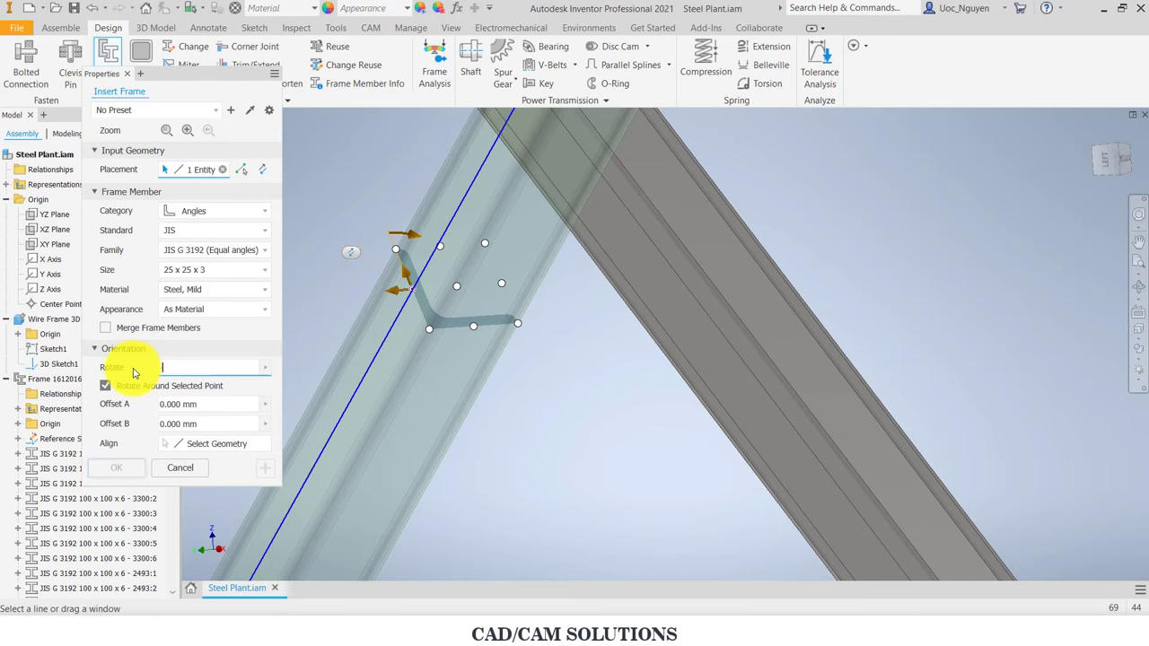
{"action": "type", "text": "-90"}
{"action": "scroll", "coordinate": [520, 320], "scroll_direction": "down", "scroll_amount": 3}
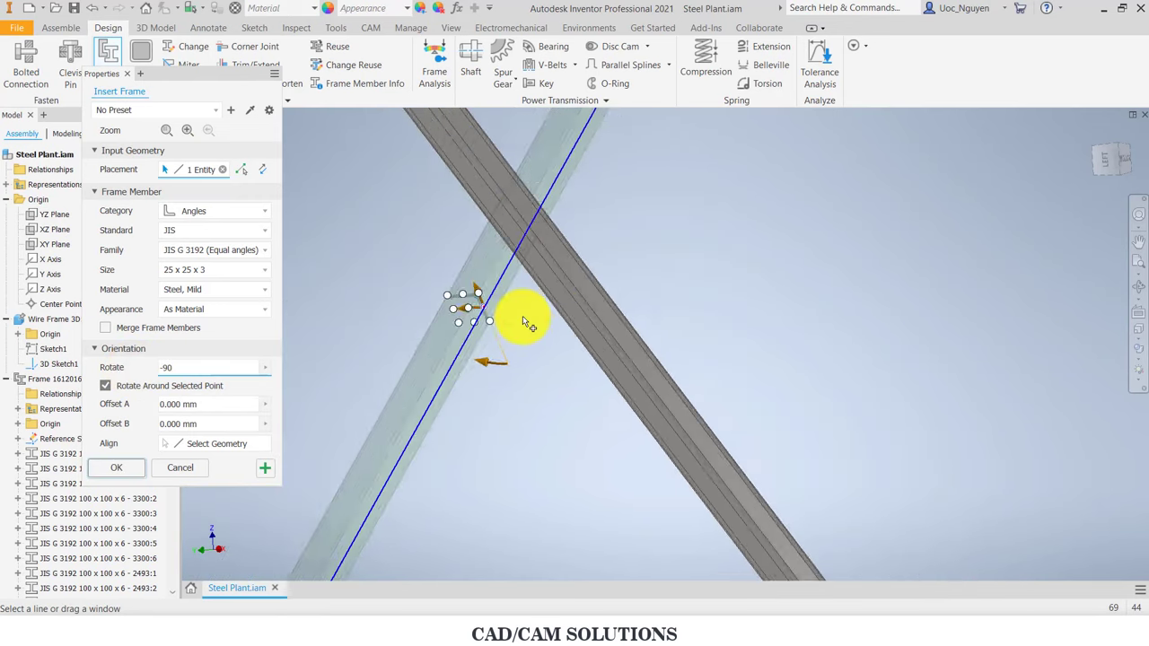
{"action": "scroll", "coordinate": [526, 321], "scroll_direction": "up", "scroll_amount": 1}
{"action": "left_click", "coordinate": [266, 468]}
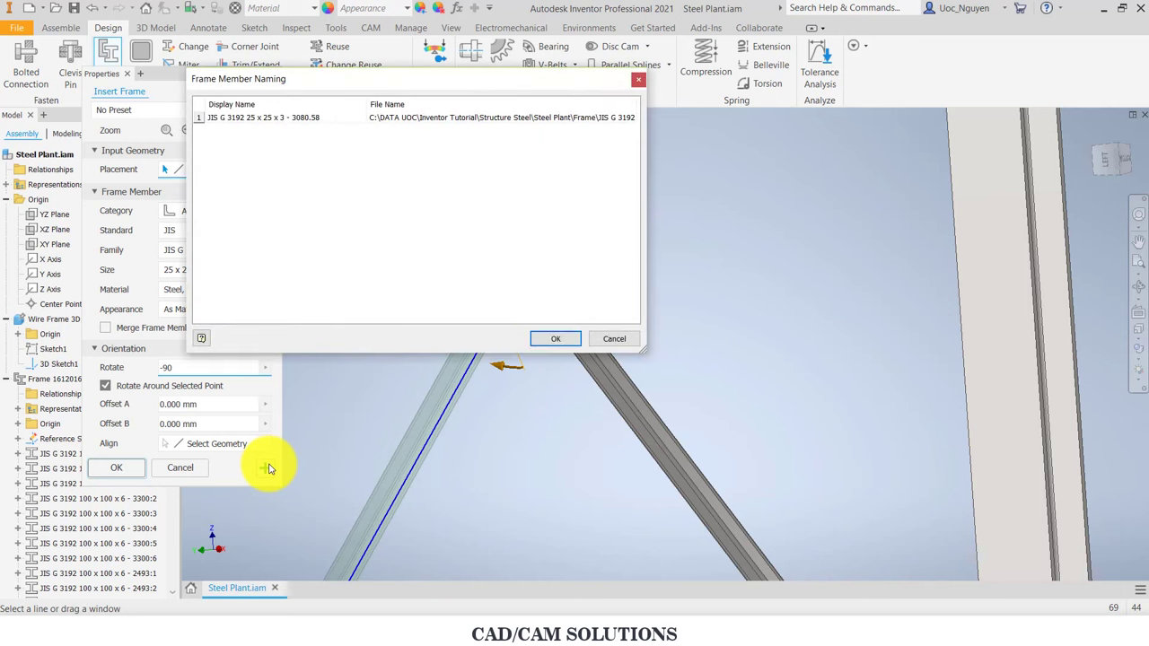
{"action": "left_click", "coordinate": [544, 336]}
Step: Place the final 25x25x3 angle brace on the last bracing line
{"action": "scroll", "coordinate": [521, 438], "scroll_direction": "down", "scroll_amount": 2}
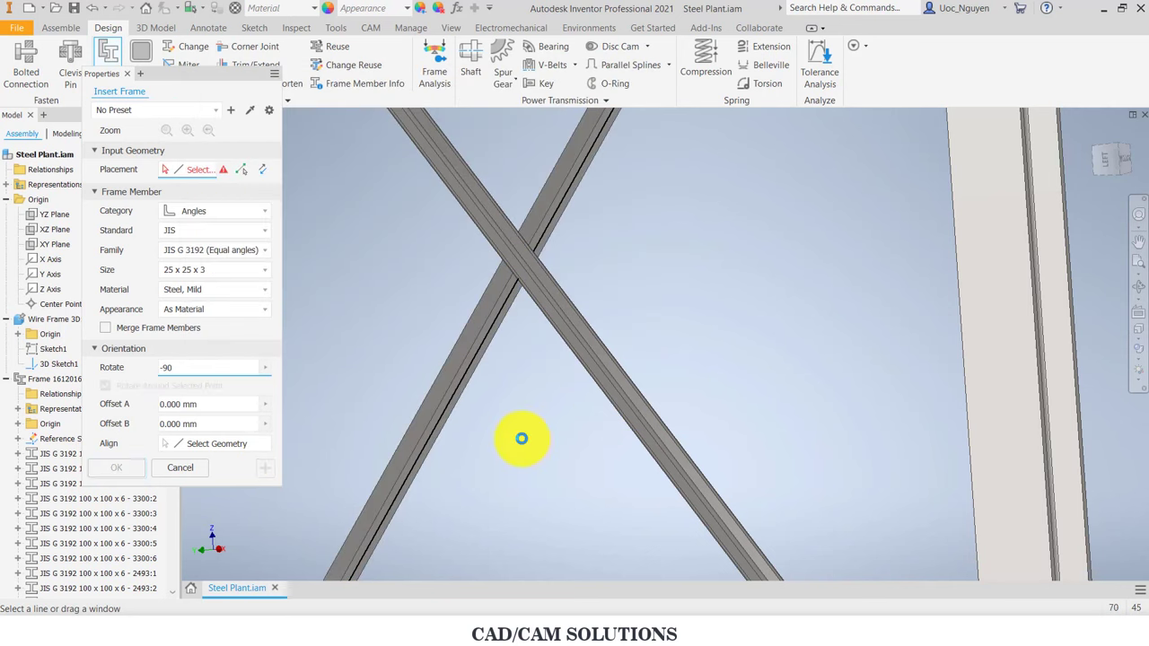
{"action": "scroll", "coordinate": [528, 444], "scroll_direction": "down", "scroll_amount": 3}
{"action": "scroll", "coordinate": [664, 403], "scroll_direction": "up", "scroll_amount": 5}
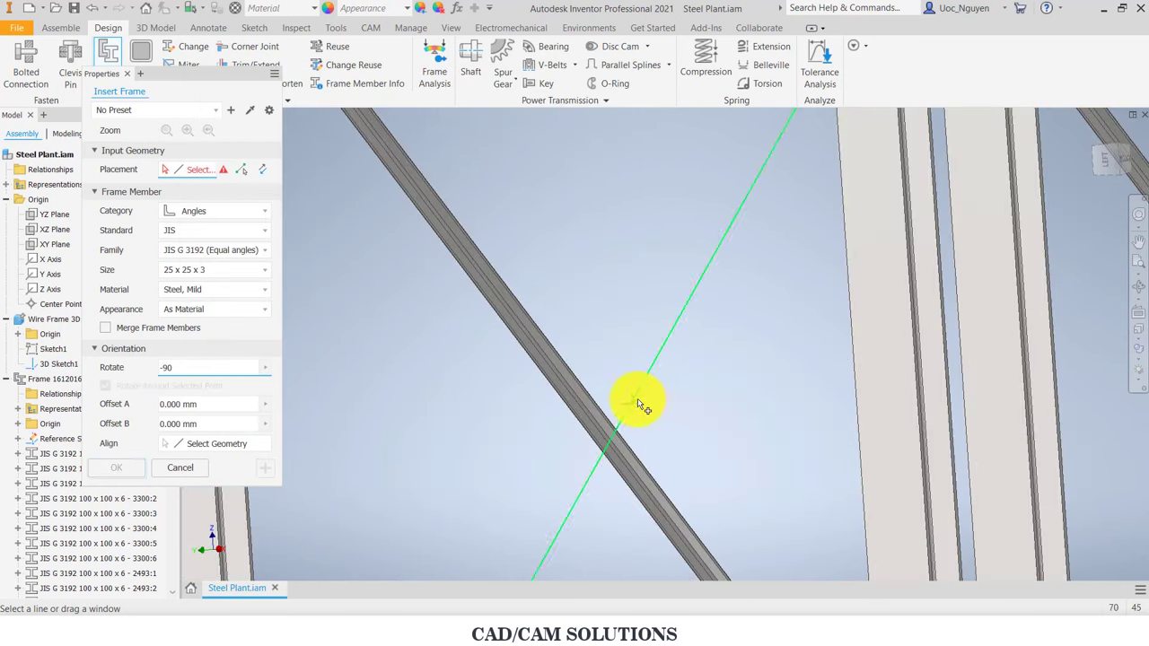
{"action": "left_click", "coordinate": [643, 405]}
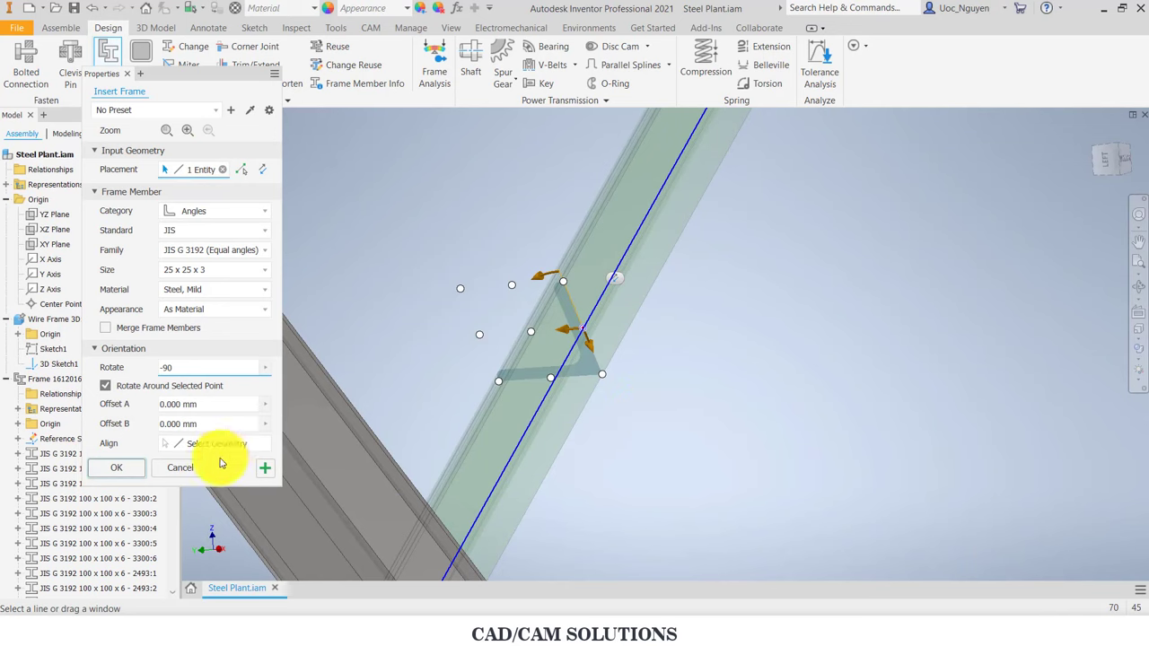
{"action": "left_click", "coordinate": [264, 468]}
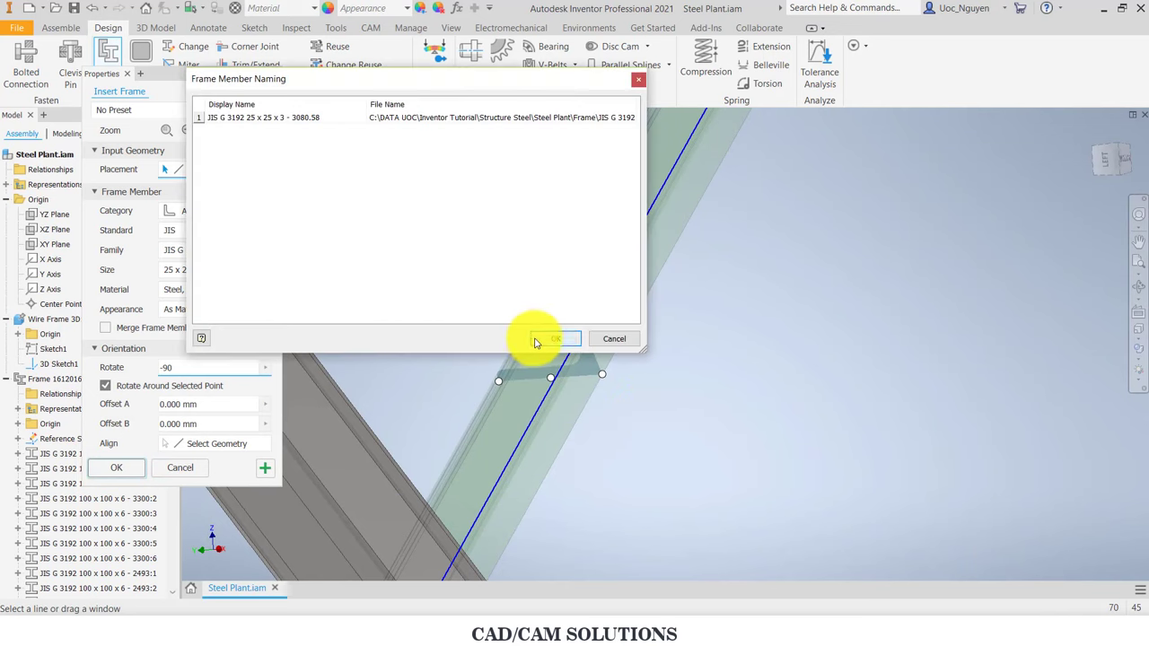
{"action": "left_click", "coordinate": [536, 341]}
{"action": "scroll", "coordinate": [487, 259], "scroll_direction": "down", "scroll_amount": 2}
{"action": "scroll", "coordinate": [516, 261], "scroll_direction": "down", "scroll_amount": 3}
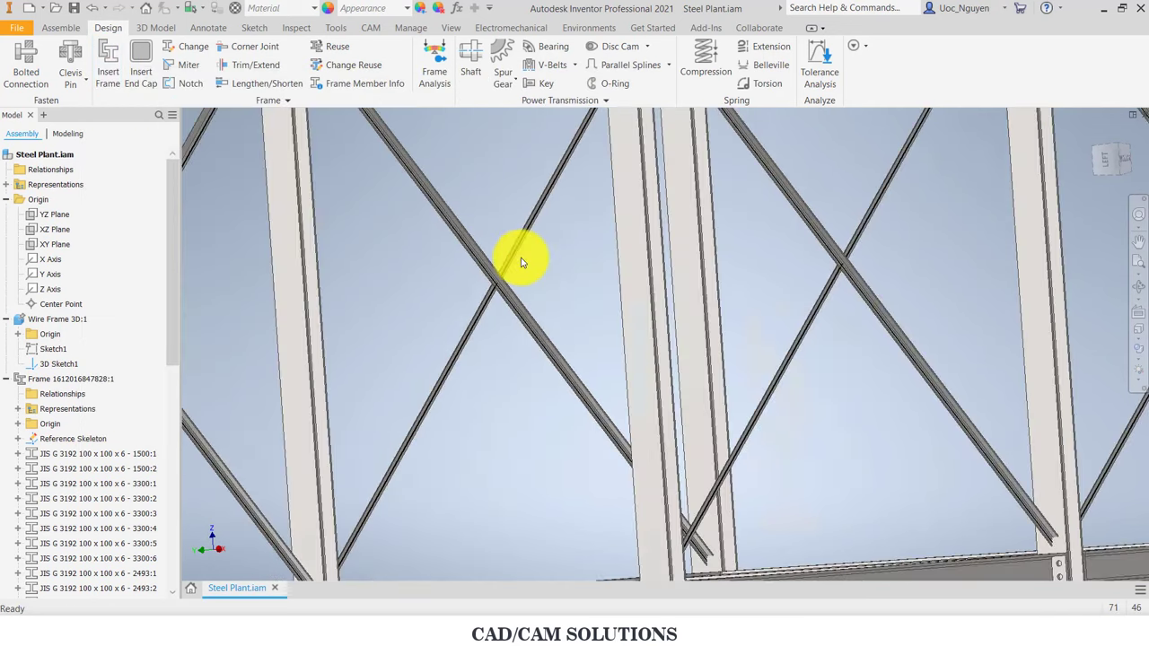
{"action": "scroll", "coordinate": [520, 262], "scroll_direction": "down", "scroll_amount": 5}
Step: Return to the home view and turn off 3D Sketch1 visibility so only steel members show
{"action": "key", "text": "F6"}
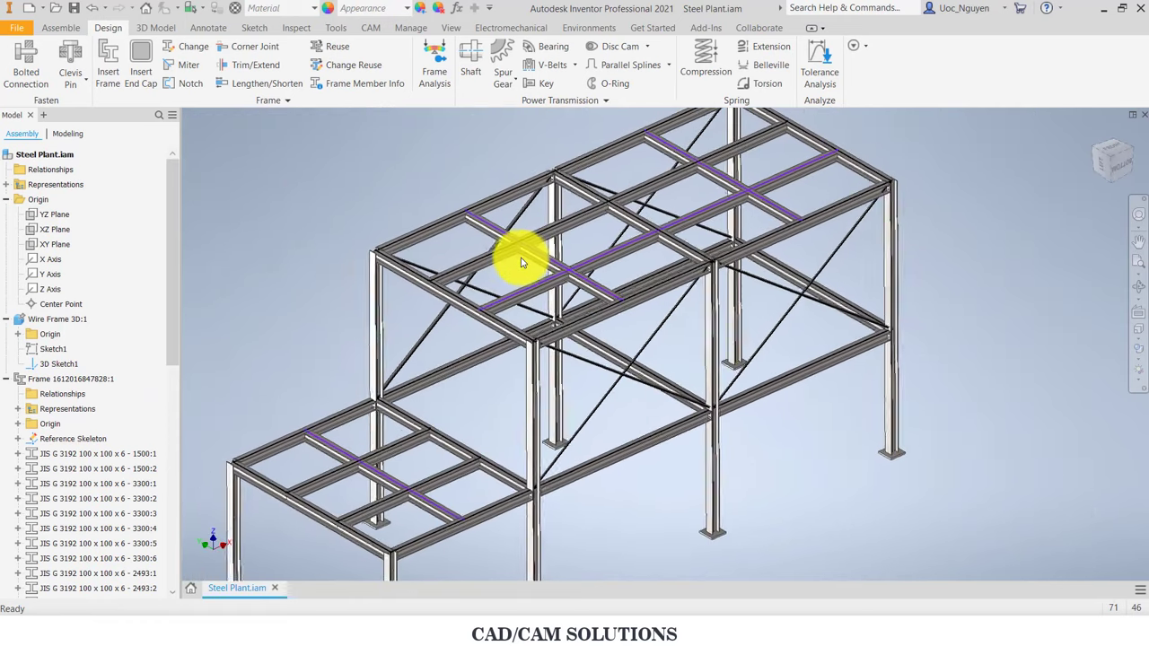
{"action": "mouse_move", "coordinate": [174, 315]}
{"action": "left_mouse_down"}
{"action": "mouse_move", "coordinate": [176, 381]}
{"action": "mouse_move", "coordinate": [180, 314]}
{"action": "left_mouse_up"}
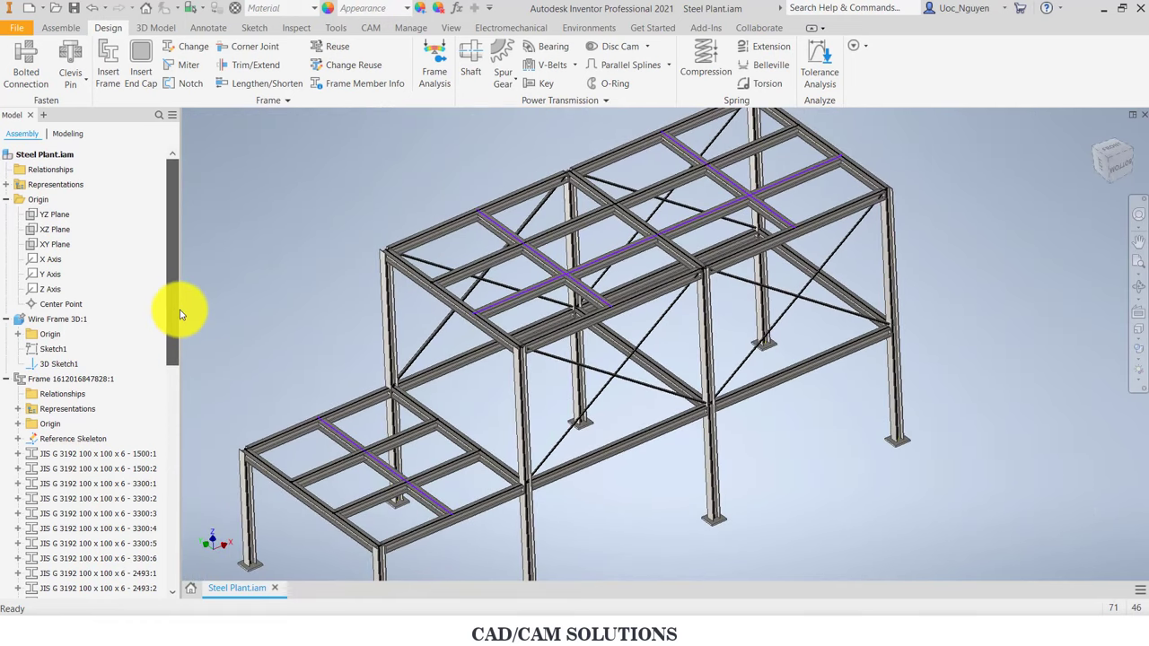
{"action": "right_click", "coordinate": [70, 364]}
{"action": "left_click", "coordinate": [114, 471]}
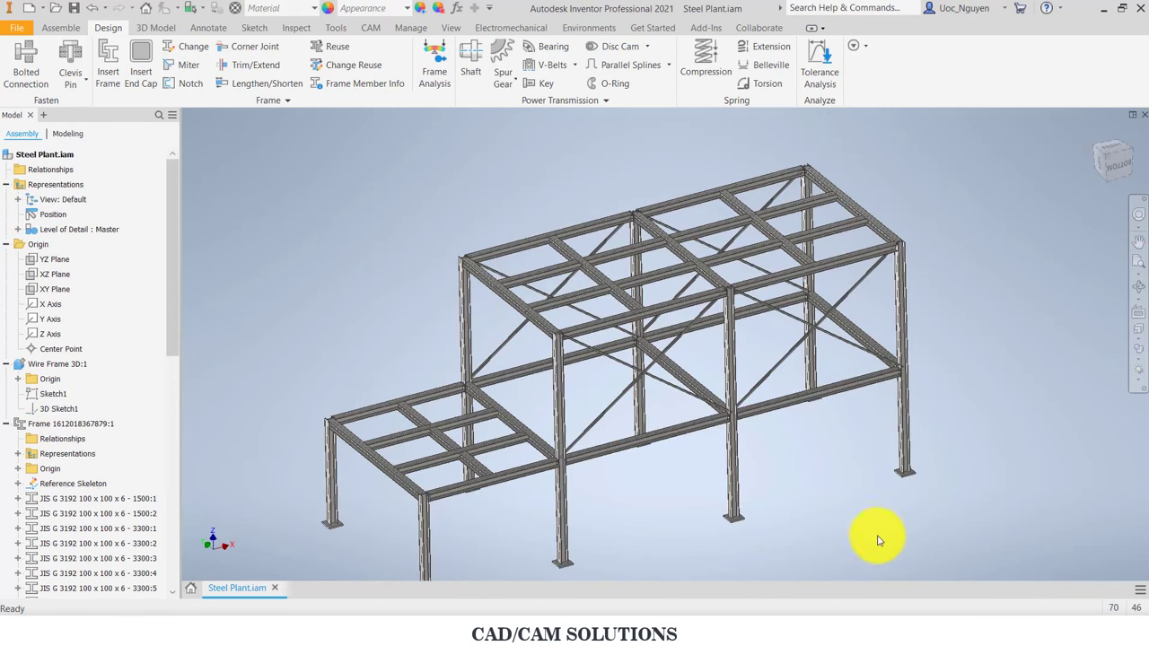
{"action": "middle_click_drag", "start_coordinate": [691, 499], "coordinate": [659, 465], "text": "shift"}
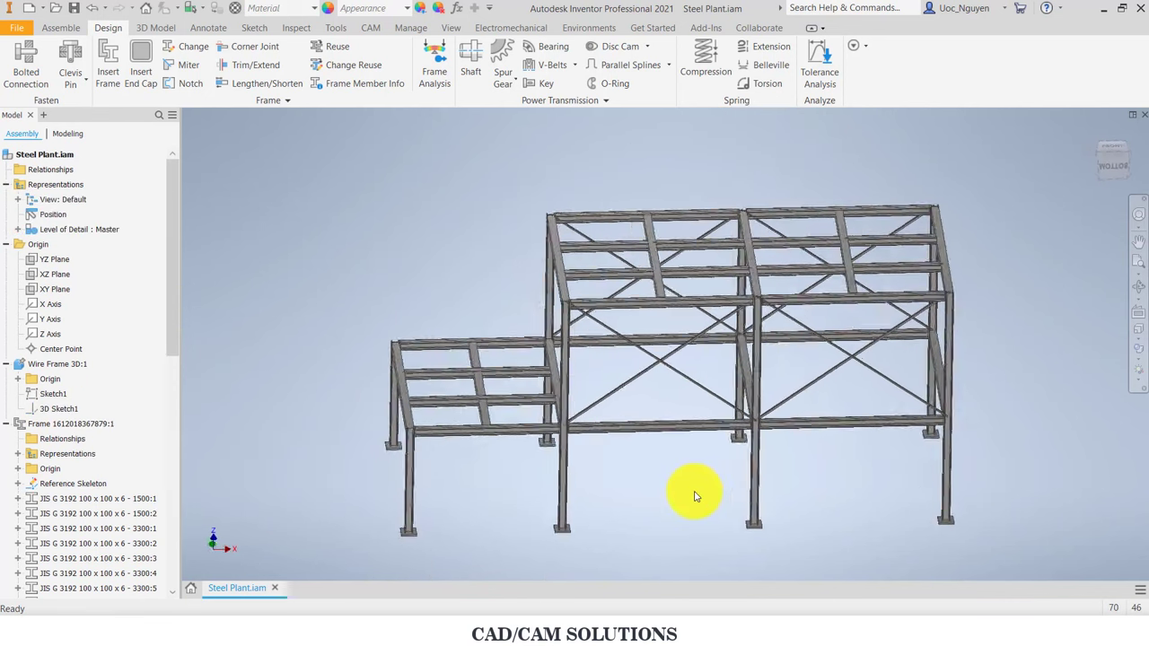
{"action": "scroll", "coordinate": [660, 464], "scroll_direction": "up", "scroll_amount": 5}
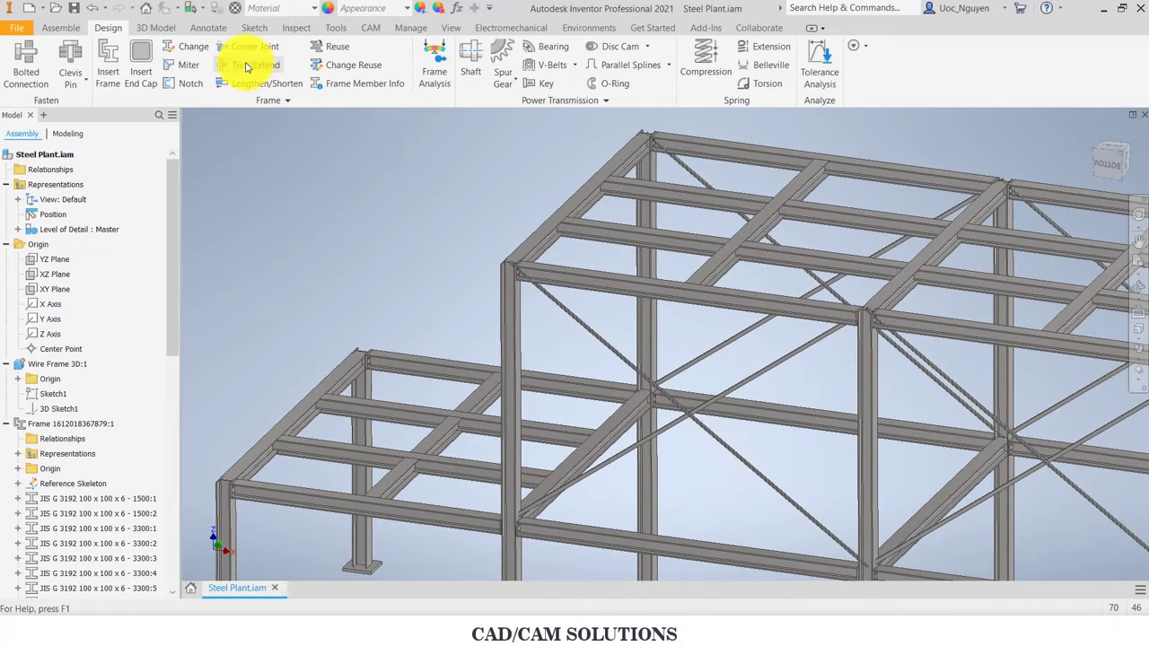
Step: Start Trim/Extend with the upper beam face as the trim boundary
{"action": "left_click", "coordinate": [246, 66]}
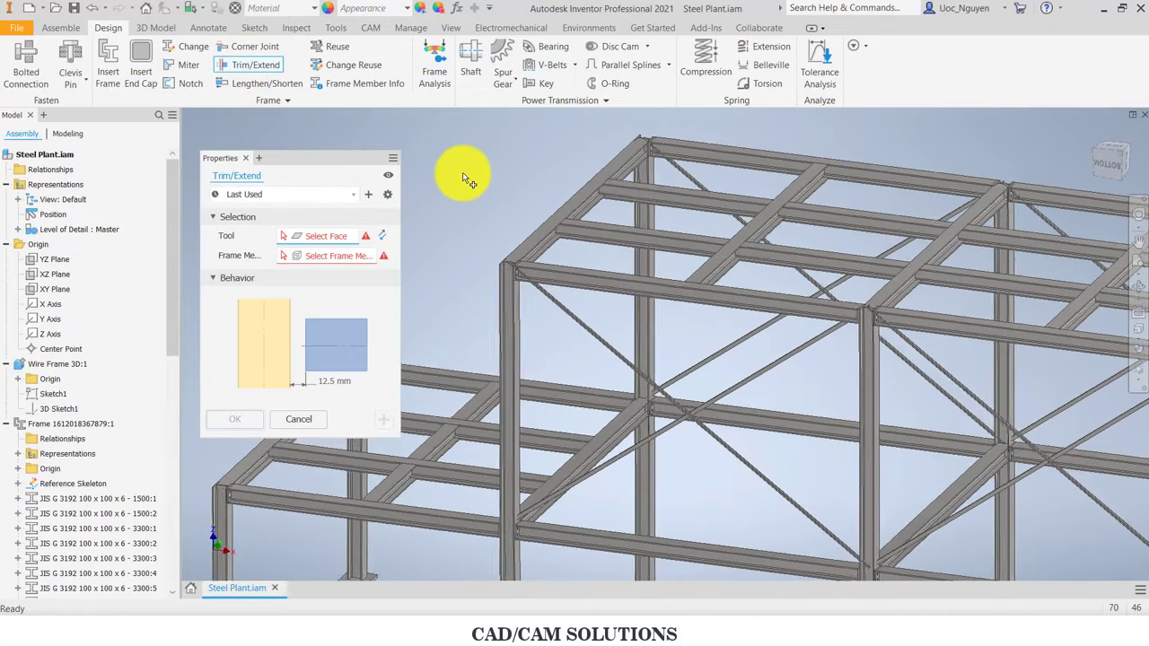
{"action": "scroll", "coordinate": [458, 175], "scroll_direction": "up", "scroll_amount": 3}
{"action": "scroll", "coordinate": [463, 177], "scroll_direction": "up", "scroll_amount": 2}
{"action": "scroll", "coordinate": [487, 231], "scroll_direction": "up", "scroll_amount": 2}
{"action": "scroll", "coordinate": [557, 278], "scroll_direction": "up", "scroll_amount": 2}
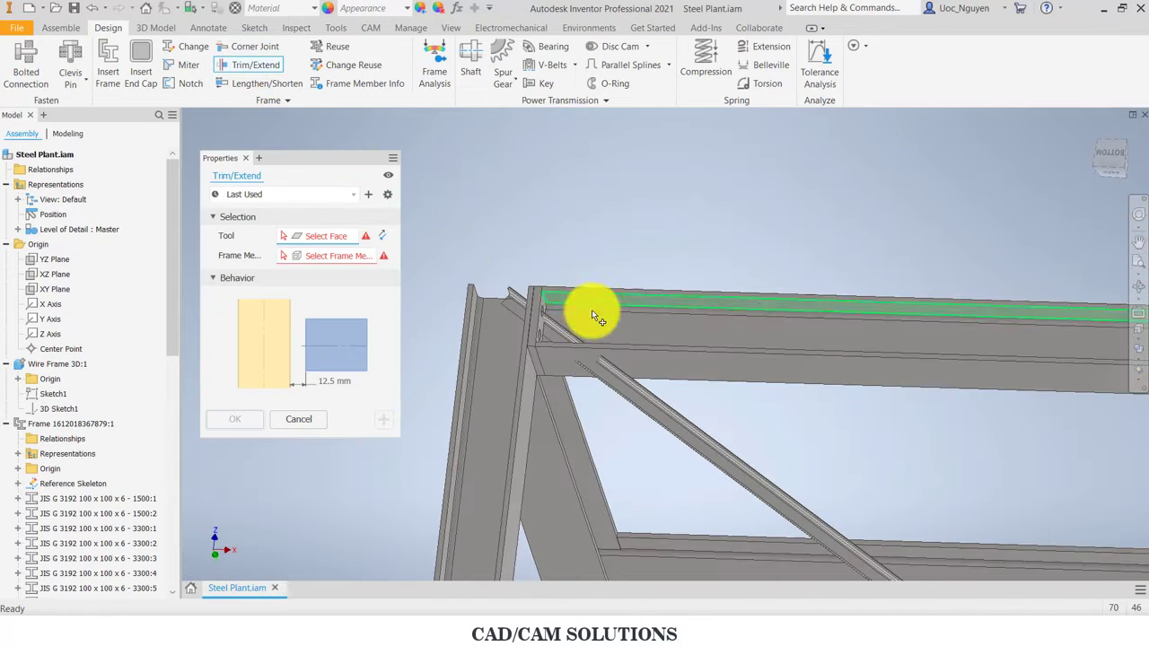
{"action": "left_click", "coordinate": [669, 363]}
{"action": "scroll", "coordinate": [533, 171], "scroll_direction": "down", "scroll_amount": 3}
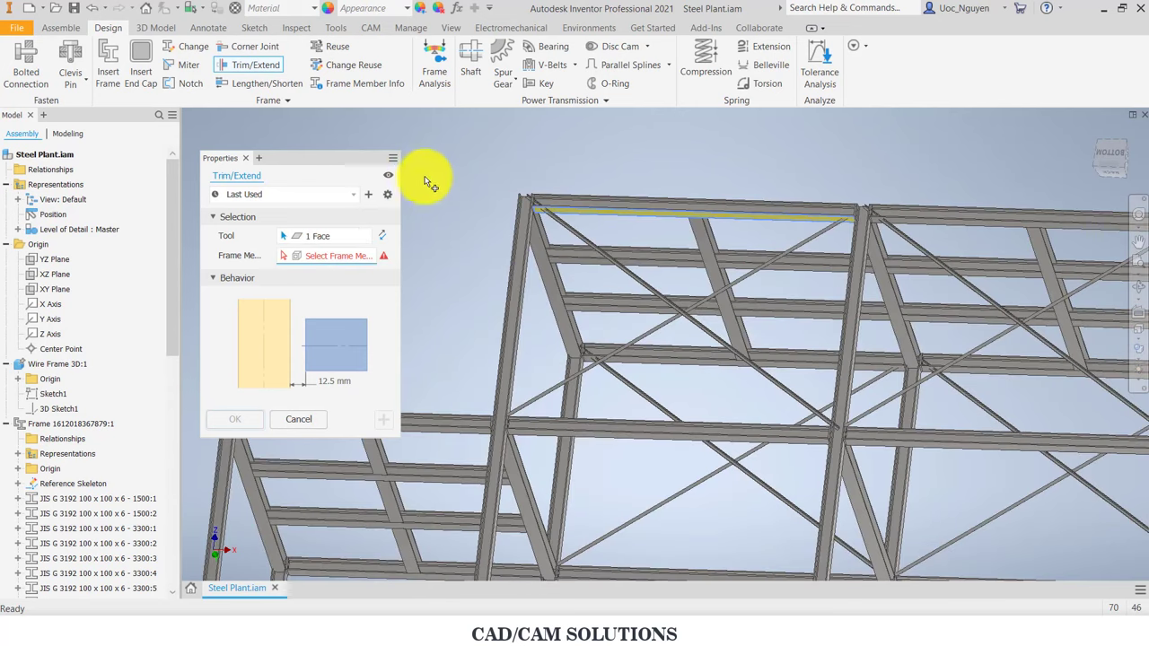
Step: Select the eight diagonal angle braces across both bays to trim, keeping 12.5 mm offset
{"action": "left_click", "coordinate": [582, 237]}
{"action": "left_click", "coordinate": [810, 235]}
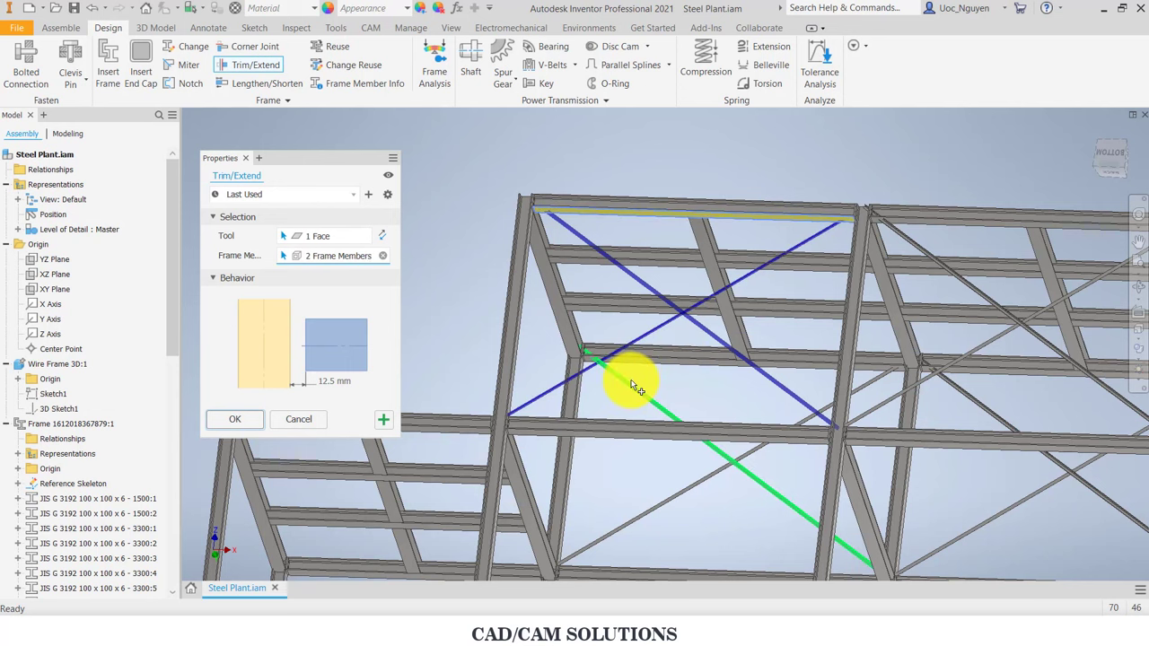
{"action": "left_click", "coordinate": [875, 405]}
{"action": "left_click", "coordinate": [915, 403]}
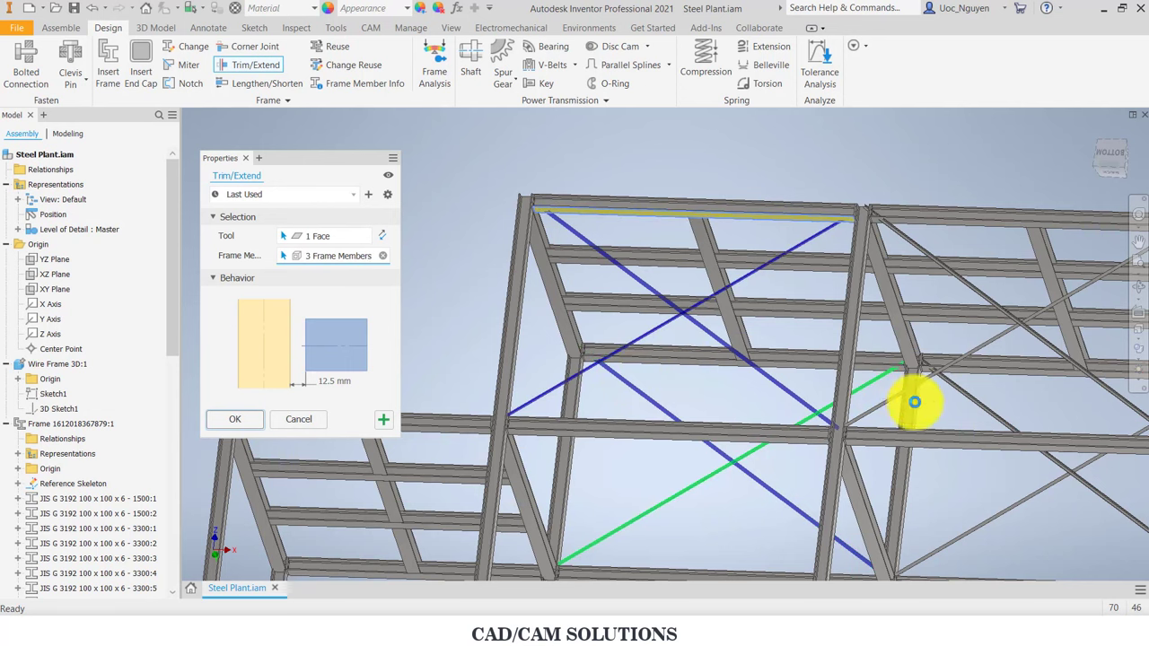
{"action": "mouse_move", "coordinate": [1046, 411]}
{"action": "middle_mouse_down"}
{"action": "mouse_move", "coordinate": [810, 335]}
{"action": "mouse_move", "coordinate": [780, 359]}
{"action": "middle_mouse_up"}
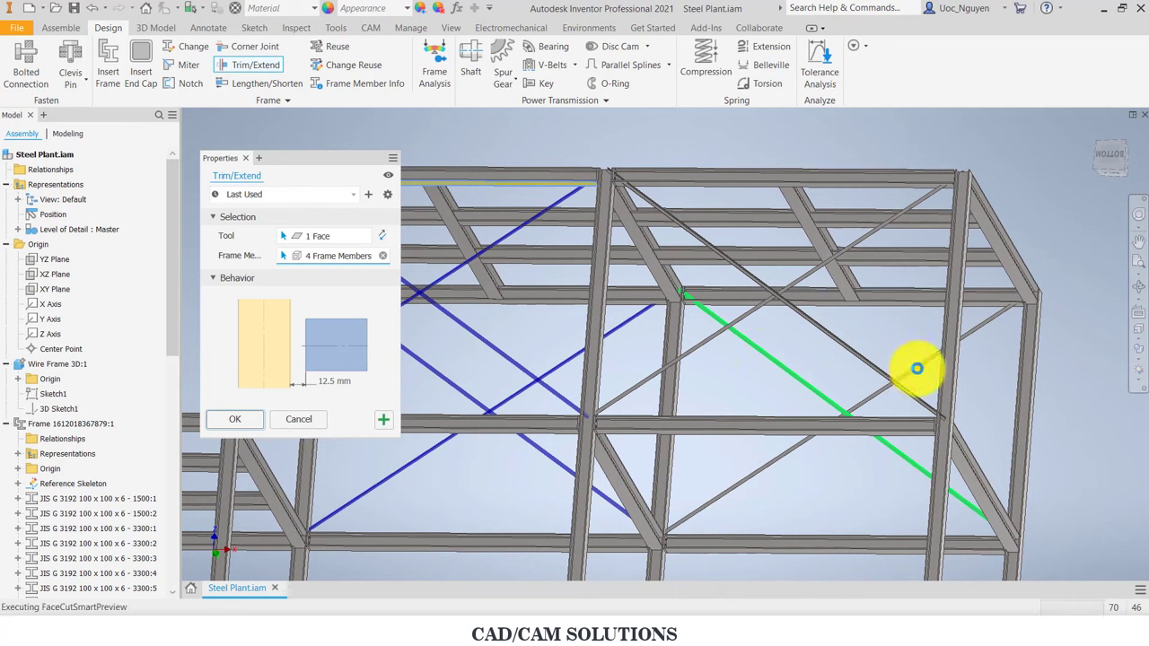
{"action": "left_click", "coordinate": [916, 368]}
{"action": "left_click", "coordinate": [920, 373]}
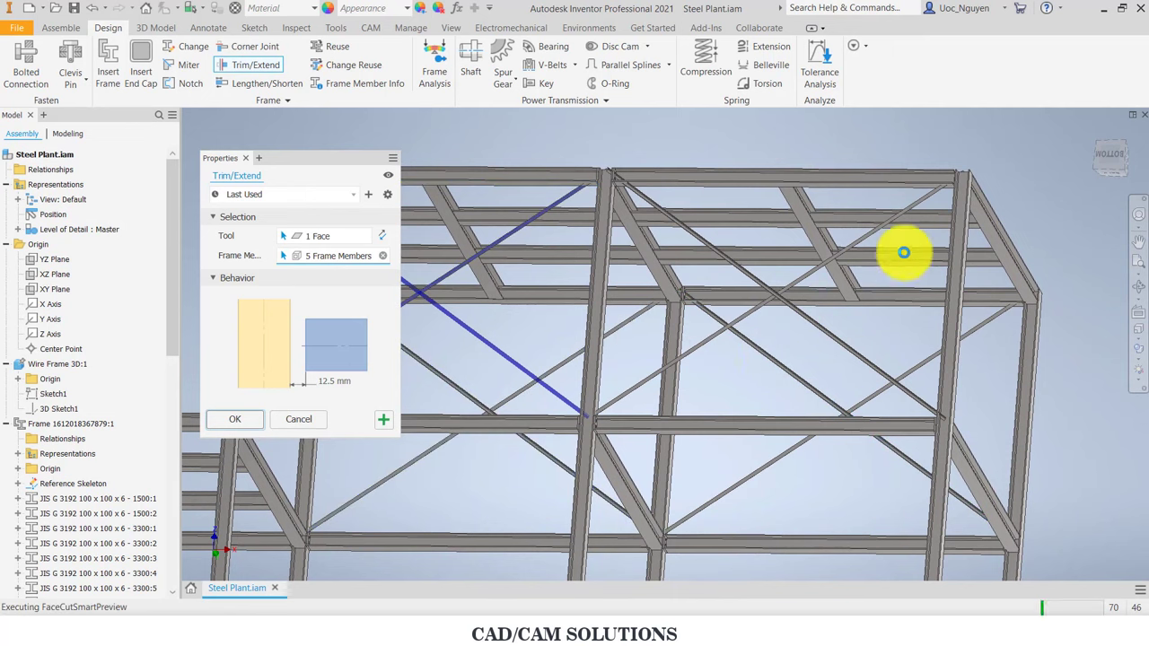
{"action": "left_click", "coordinate": [642, 193]}
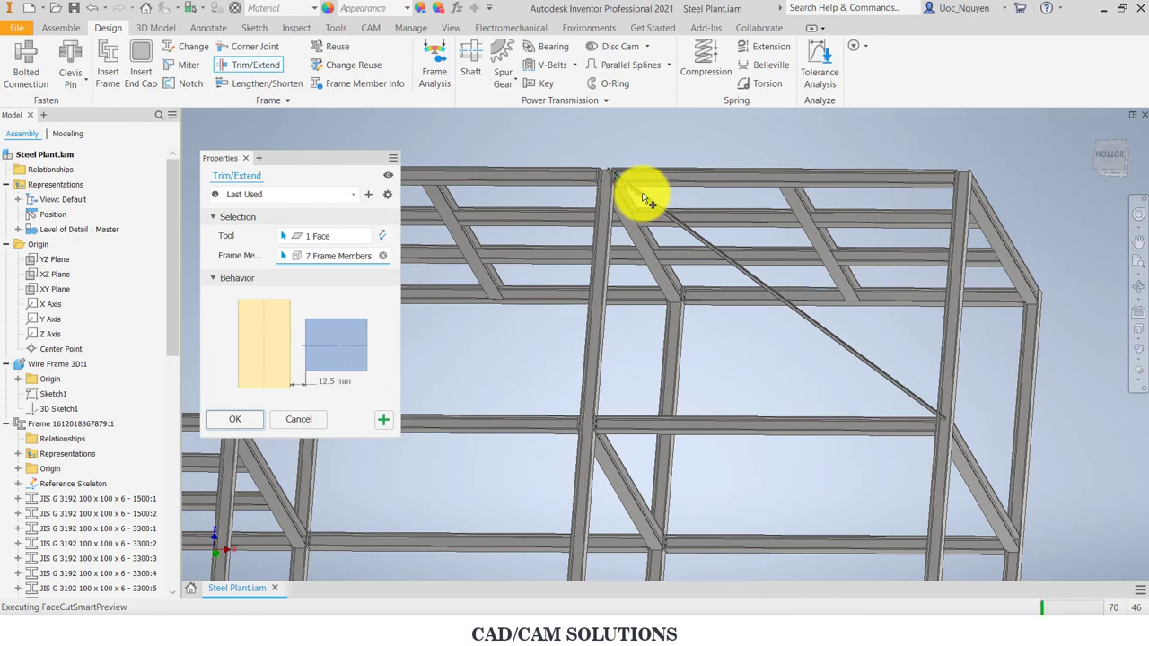
{"action": "left_click", "coordinate": [605, 242]}
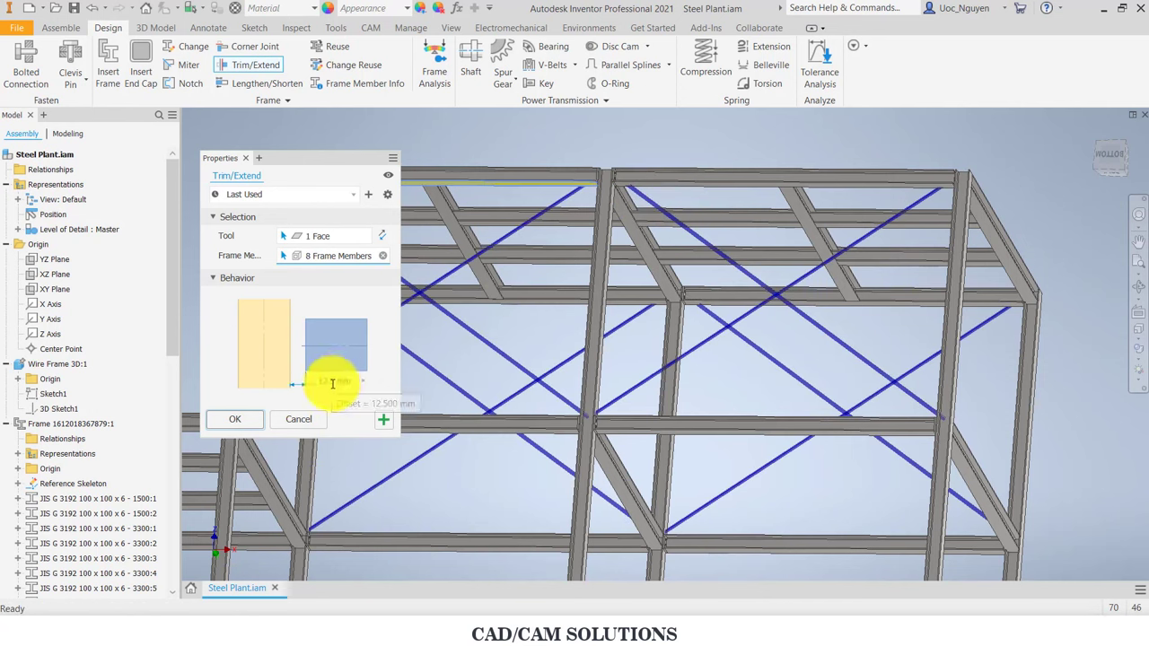
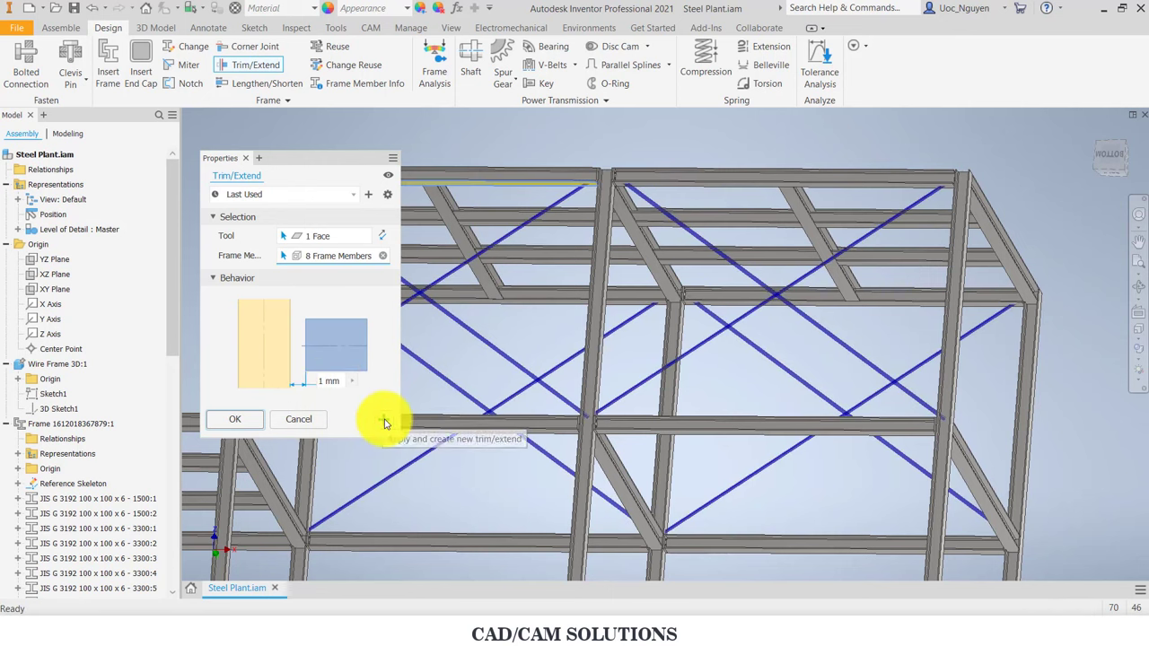
Step: Apply the trim to the eight selected braces
{"action": "left_click", "coordinate": [384, 421]}
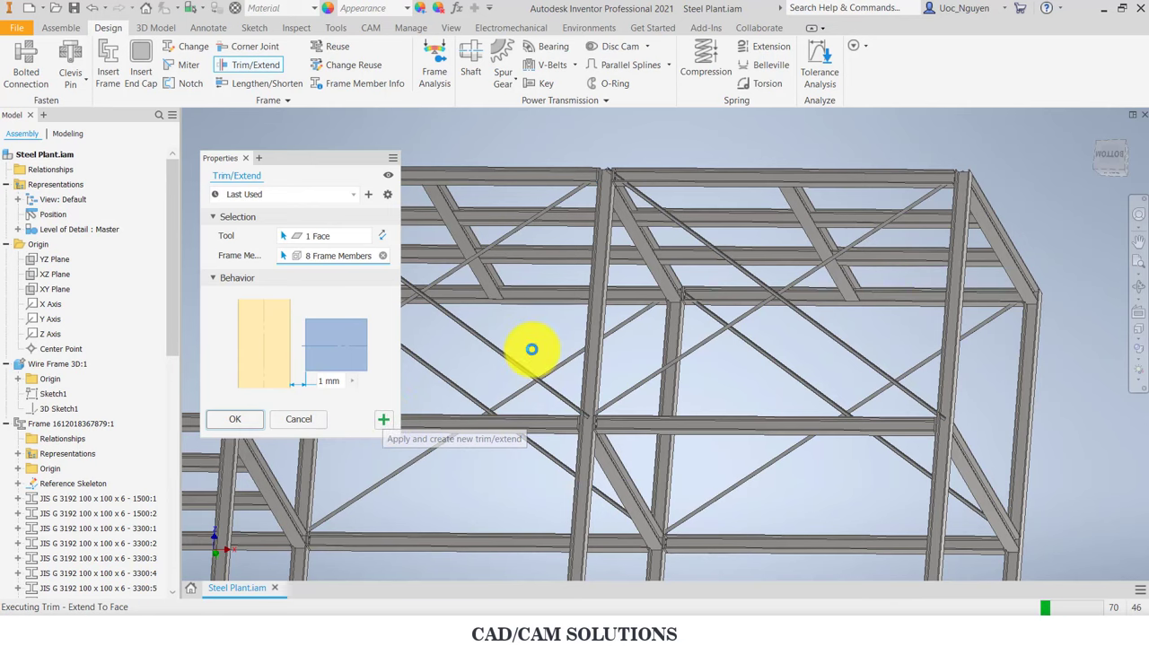
{"action": "scroll", "coordinate": [537, 346], "scroll_direction": "up", "scroll_amount": 5}
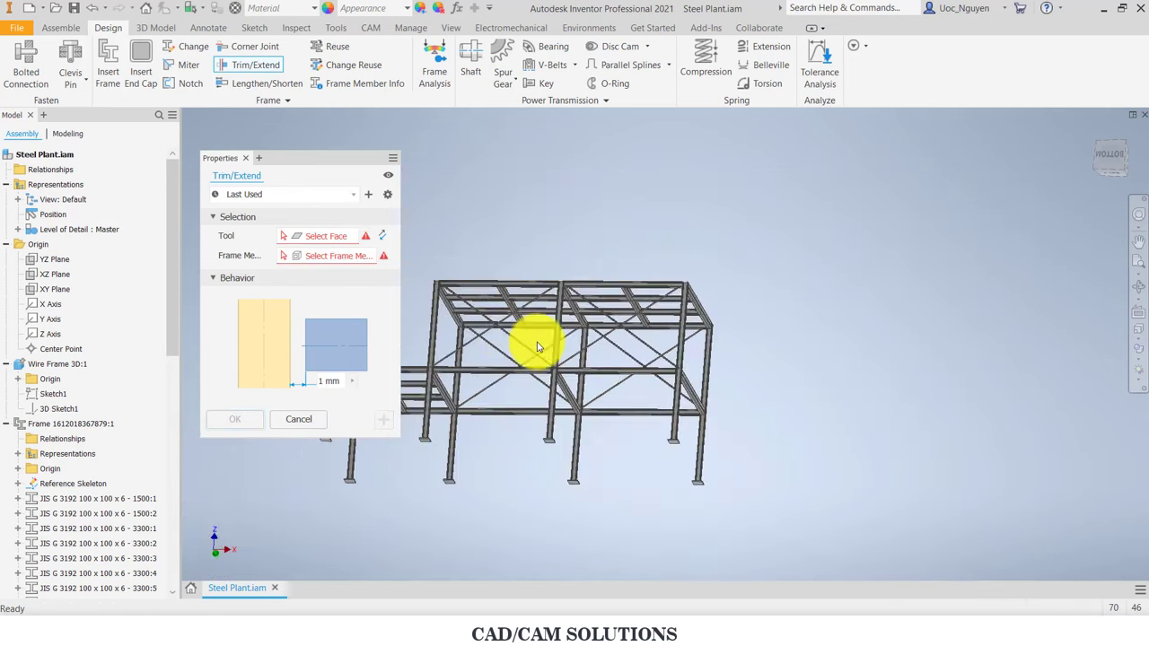
{"action": "middle_click_drag", "start_coordinate": [533, 338], "coordinate": [590, 329], "text": "shift"}
{"action": "scroll", "coordinate": [545, 389], "scroll_direction": "down", "scroll_amount": 2}
{"action": "scroll", "coordinate": [545, 388], "scroll_direction": "down", "scroll_amount": 2}
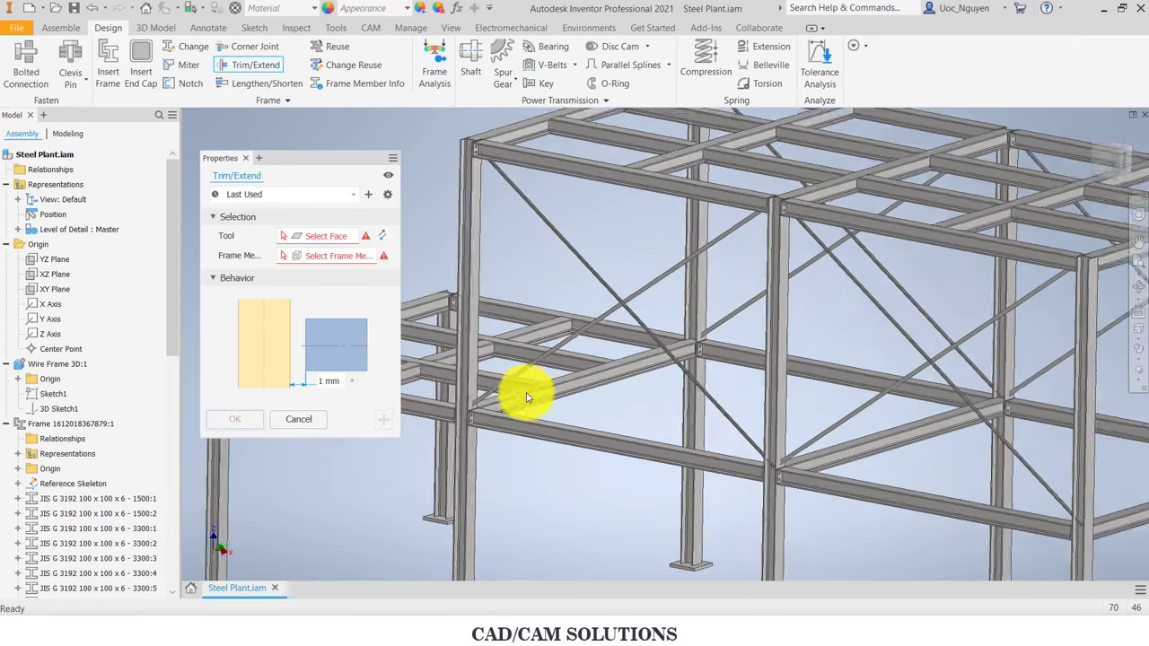
{"action": "scroll", "coordinate": [526, 390], "scroll_direction": "down", "scroll_amount": 2}
{"action": "scroll", "coordinate": [488, 410], "scroll_direction": "down", "scroll_amount": 2}
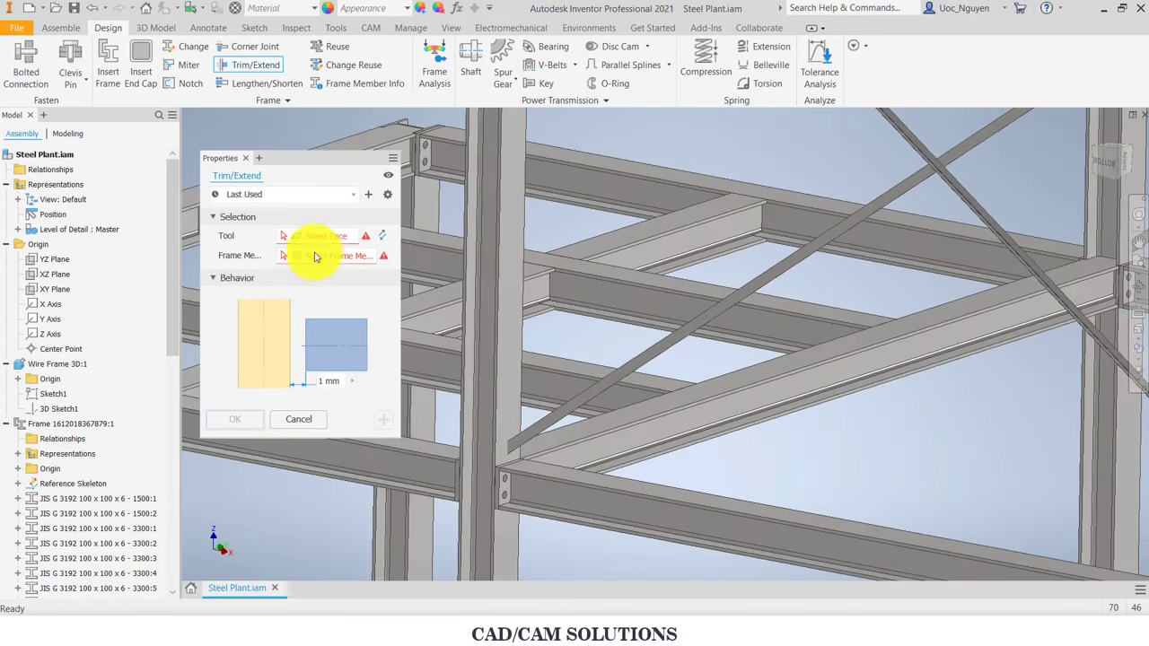
Step: Trim two diagonal braces so they end exactly at a column face
{"action": "left_click", "coordinate": [512, 416]}
{"action": "scroll", "coordinate": [513, 395], "scroll_direction": "up", "scroll_amount": 2}
{"action": "scroll", "coordinate": [513, 392], "scroll_direction": "up", "scroll_amount": 2}
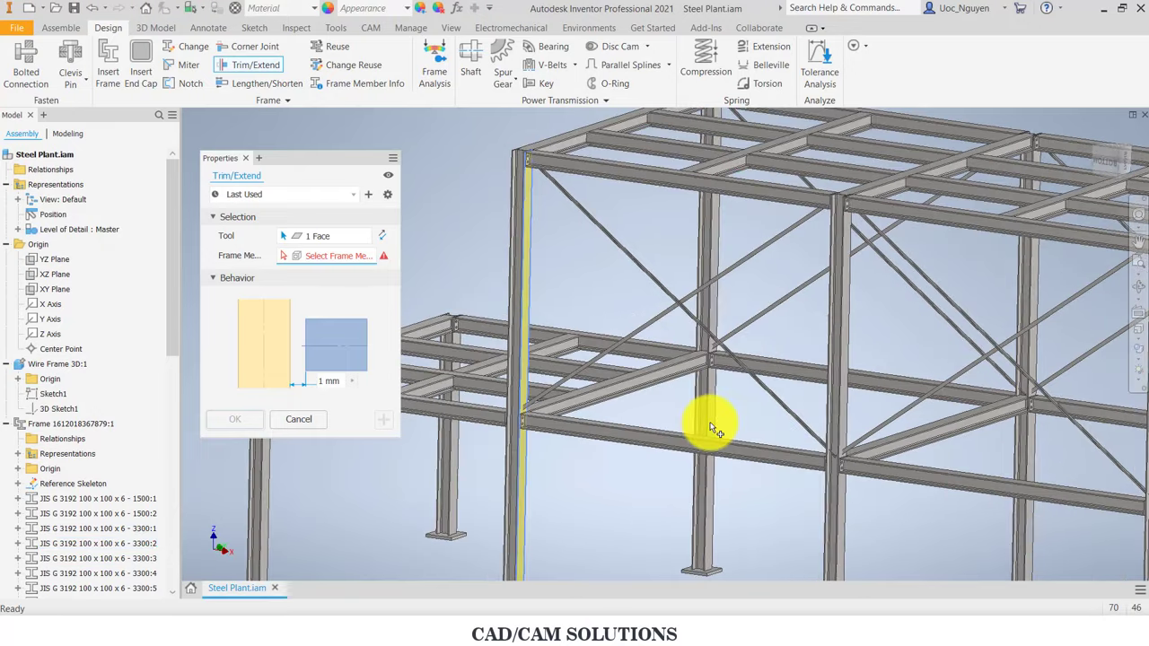
{"action": "middle_click_drag", "start_coordinate": [709, 424], "coordinate": [631, 350], "text": "shift"}
{"action": "left_click", "coordinate": [631, 339]}
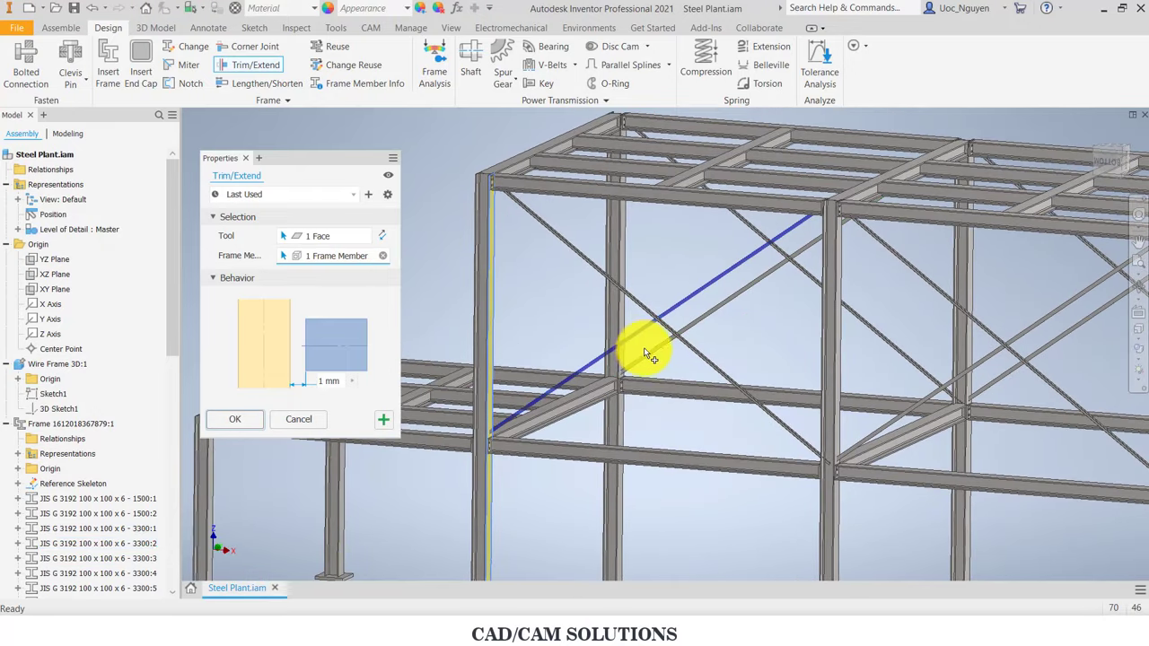
{"action": "left_click", "coordinate": [673, 351]}
{"action": "scroll", "coordinate": [734, 350], "scroll_direction": "up", "scroll_amount": 5}
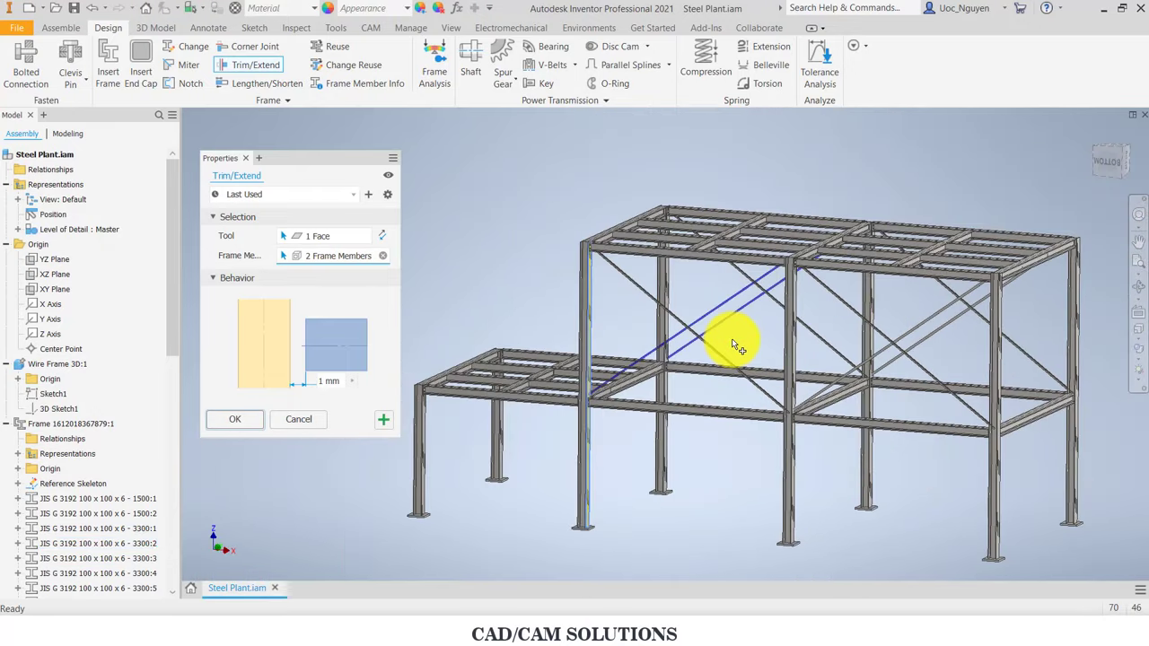
{"action": "left_click", "coordinate": [383, 423]}
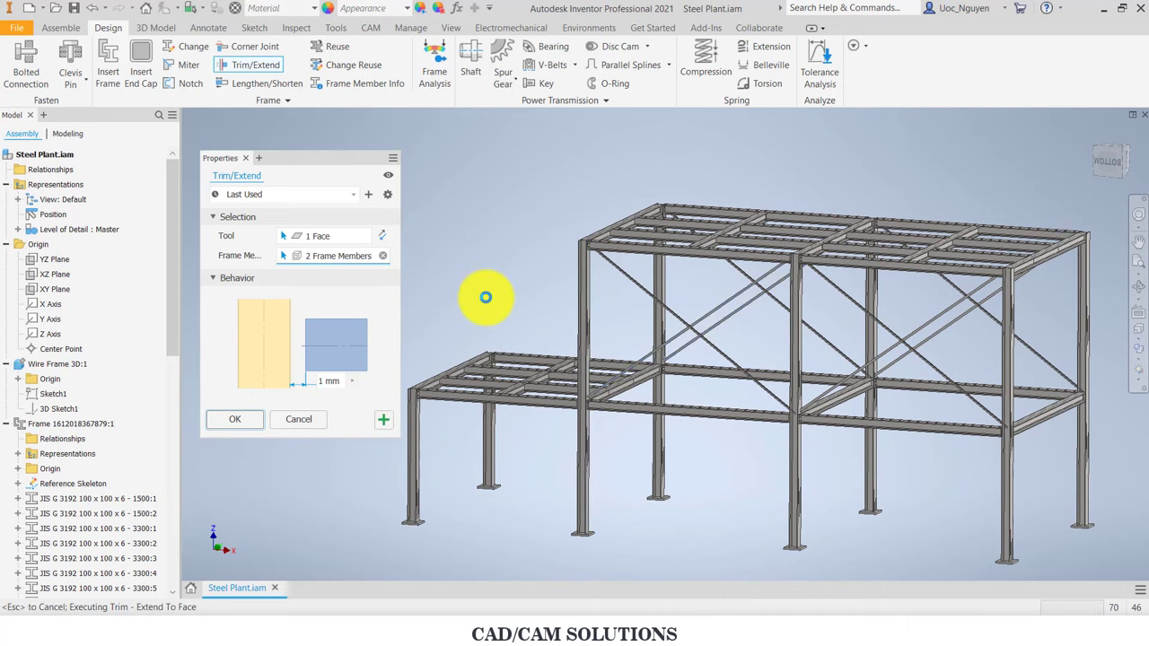
Step: Trim the next pair of diagonal braces back to their column face
{"action": "scroll", "coordinate": [736, 333], "scroll_direction": "down", "scroll_amount": 2}
{"action": "scroll", "coordinate": [736, 341], "scroll_direction": "down", "scroll_amount": 2}
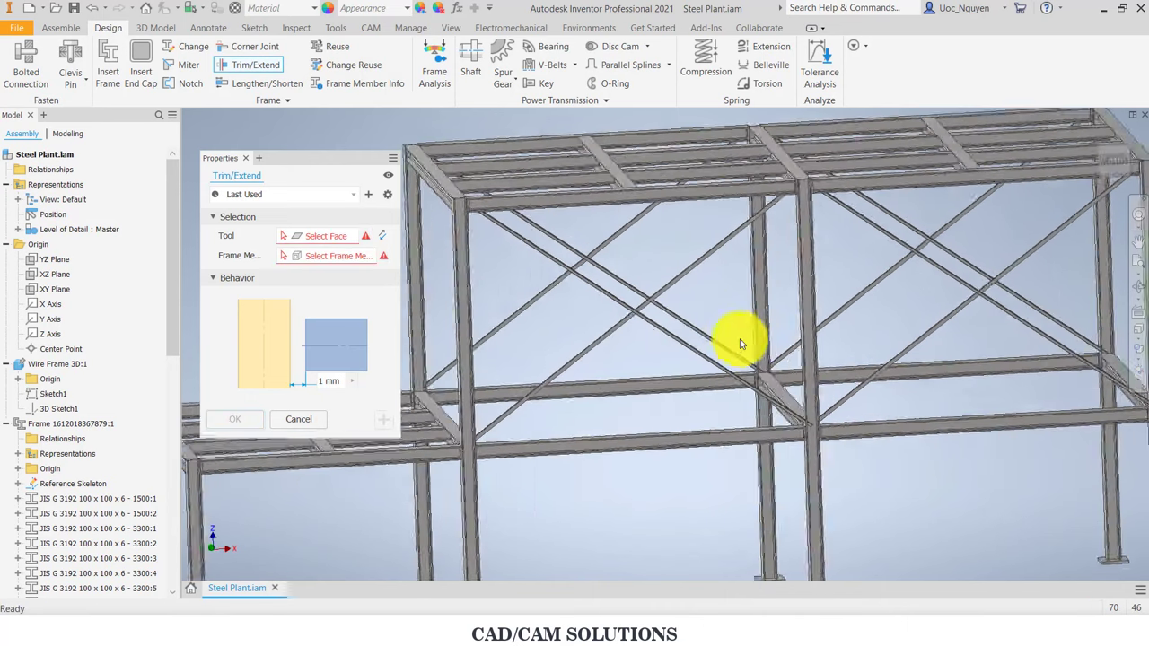
{"action": "scroll", "coordinate": [746, 335], "scroll_direction": "down", "scroll_amount": 2}
{"action": "scroll", "coordinate": [720, 355], "scroll_direction": "down", "scroll_amount": 2}
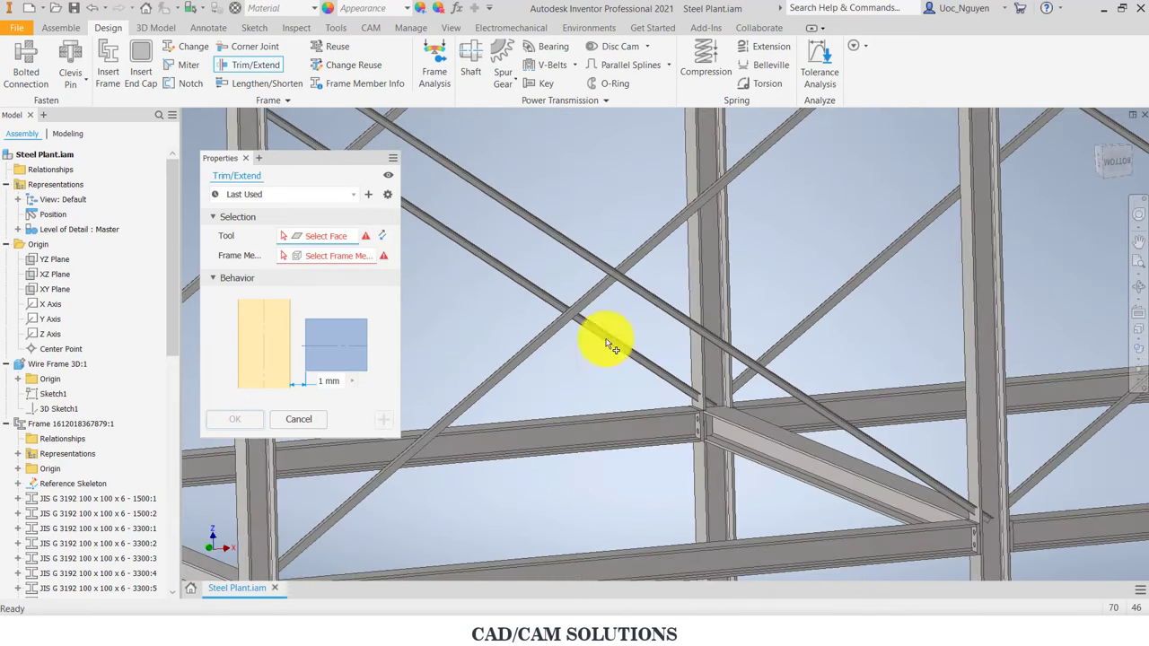
{"action": "left_click", "coordinate": [692, 347]}
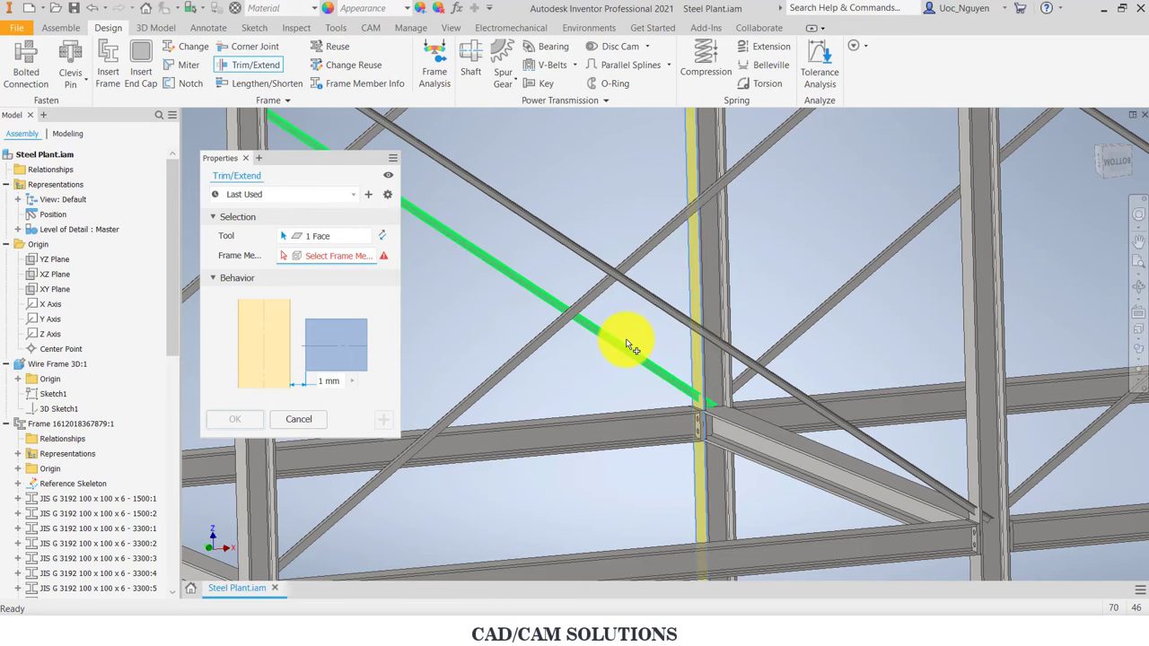
{"action": "left_click", "coordinate": [626, 339]}
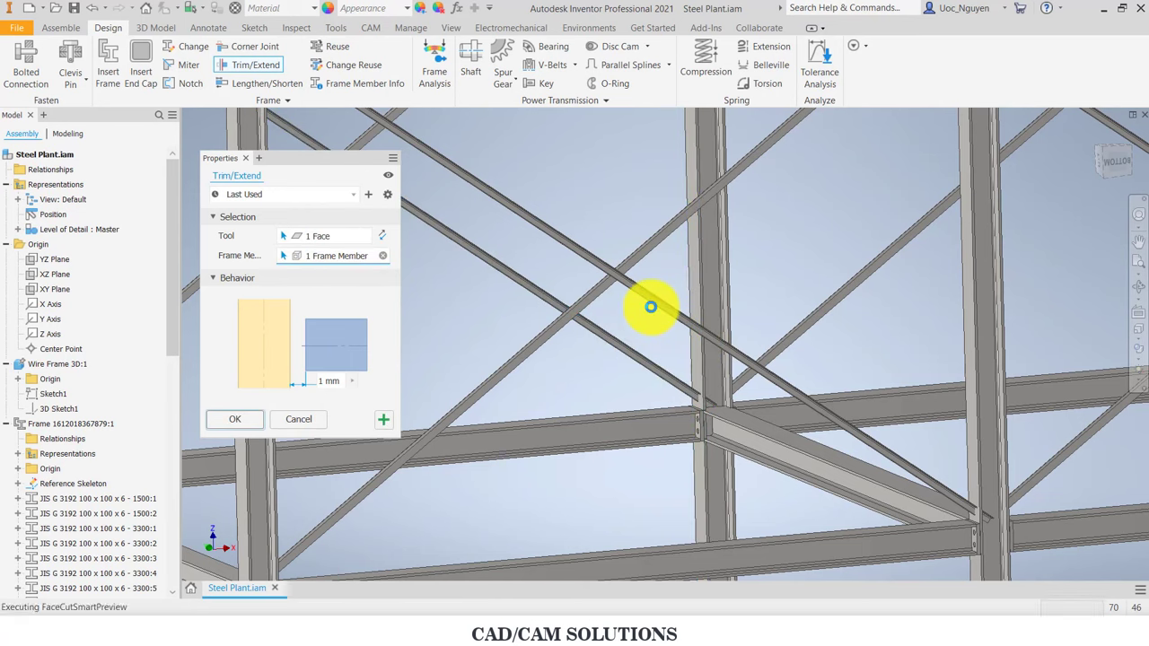
{"action": "left_click", "coordinate": [650, 307]}
{"action": "left_click", "coordinate": [385, 419]}
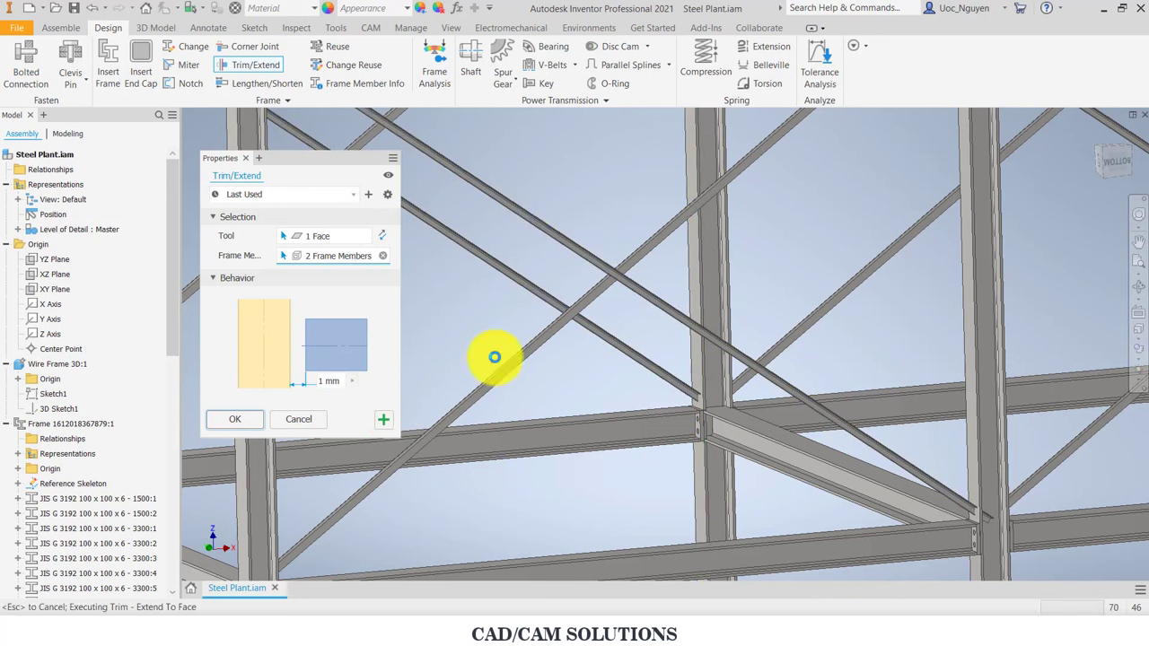
Step: Trim a second pair of diagonal braces to the column face at the upper brace joint
{"action": "key", "text": "F5"}
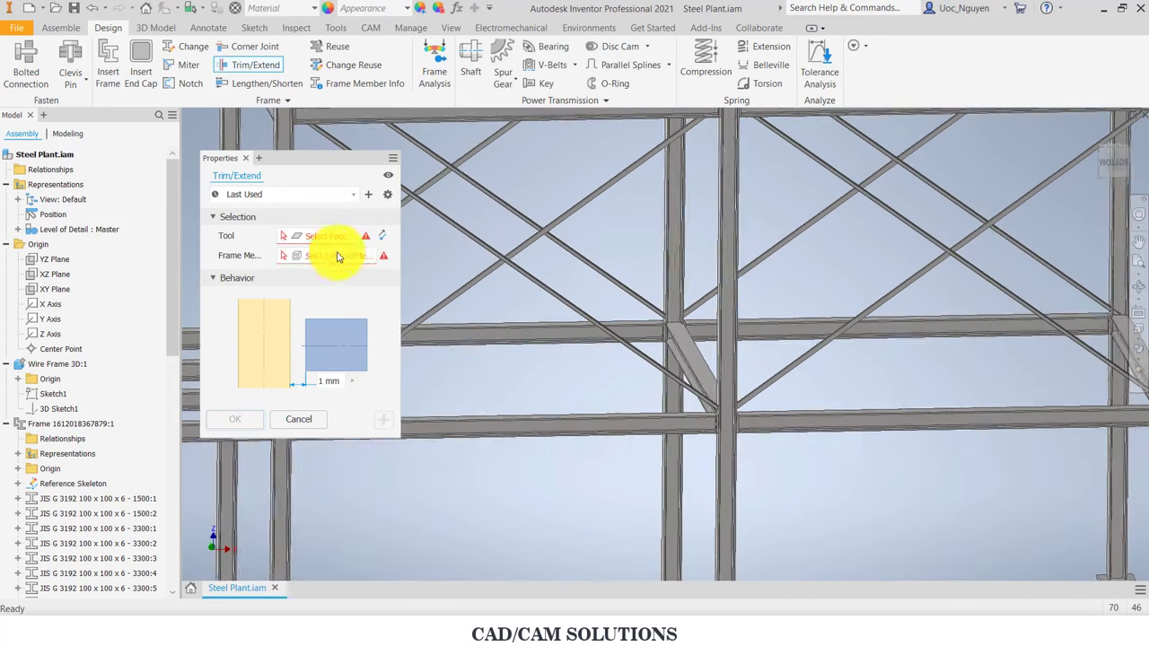
{"action": "key", "text": "F5"}
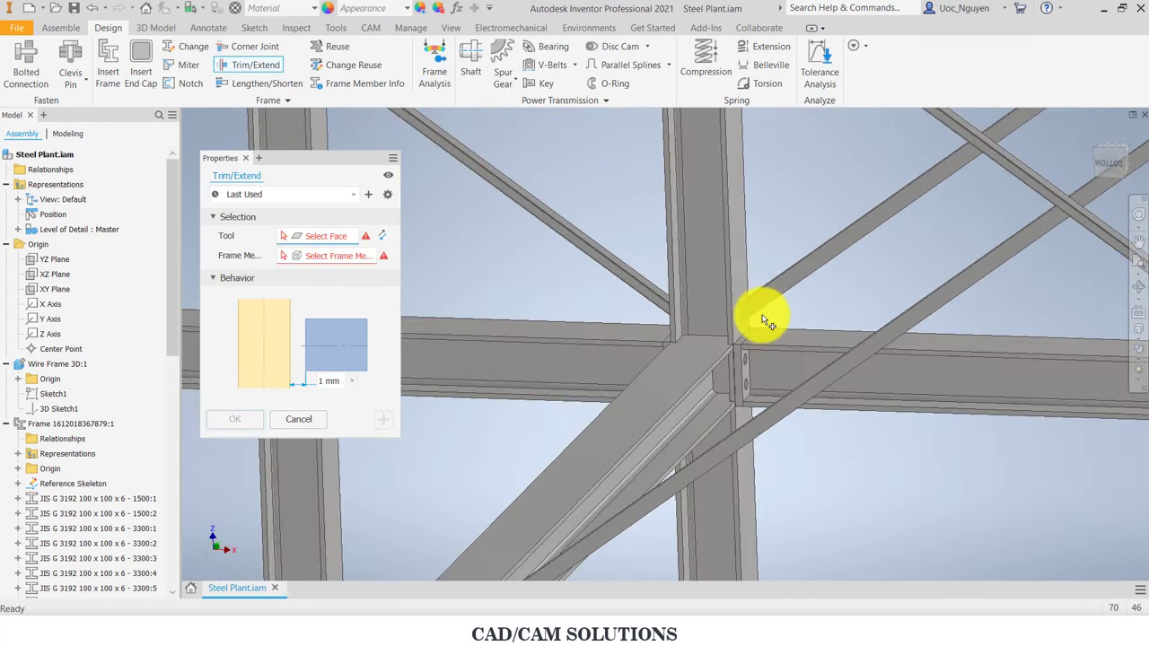
{"action": "left_click", "coordinate": [746, 292]}
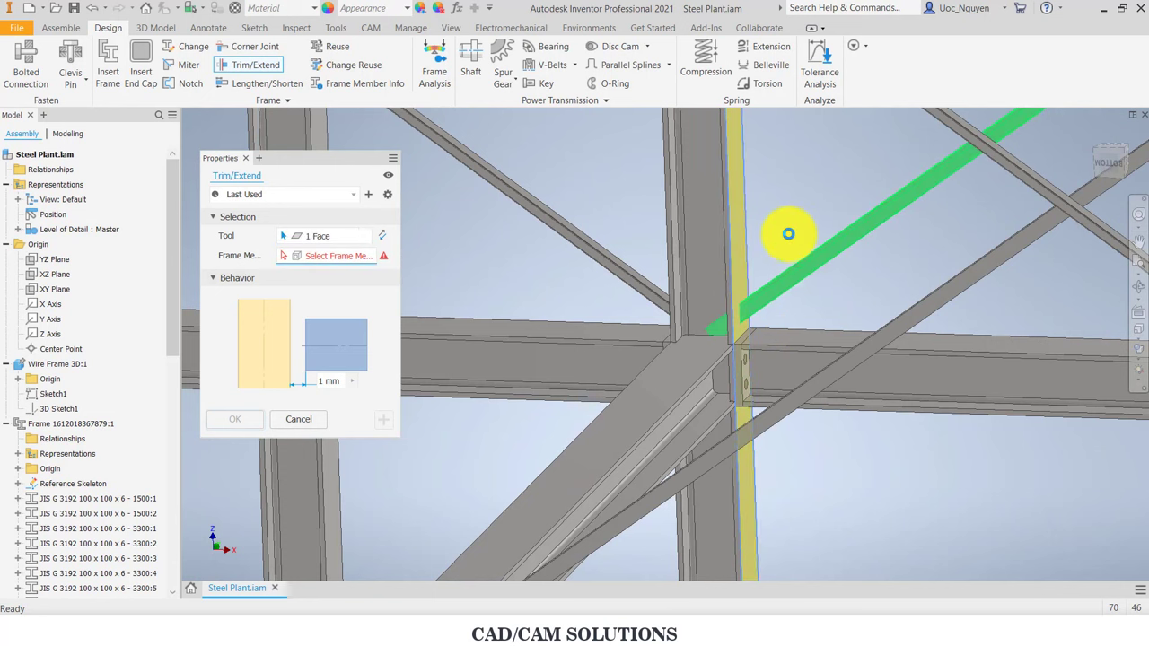
{"action": "left_click", "coordinate": [788, 233]}
{"action": "key", "text": "F5"}
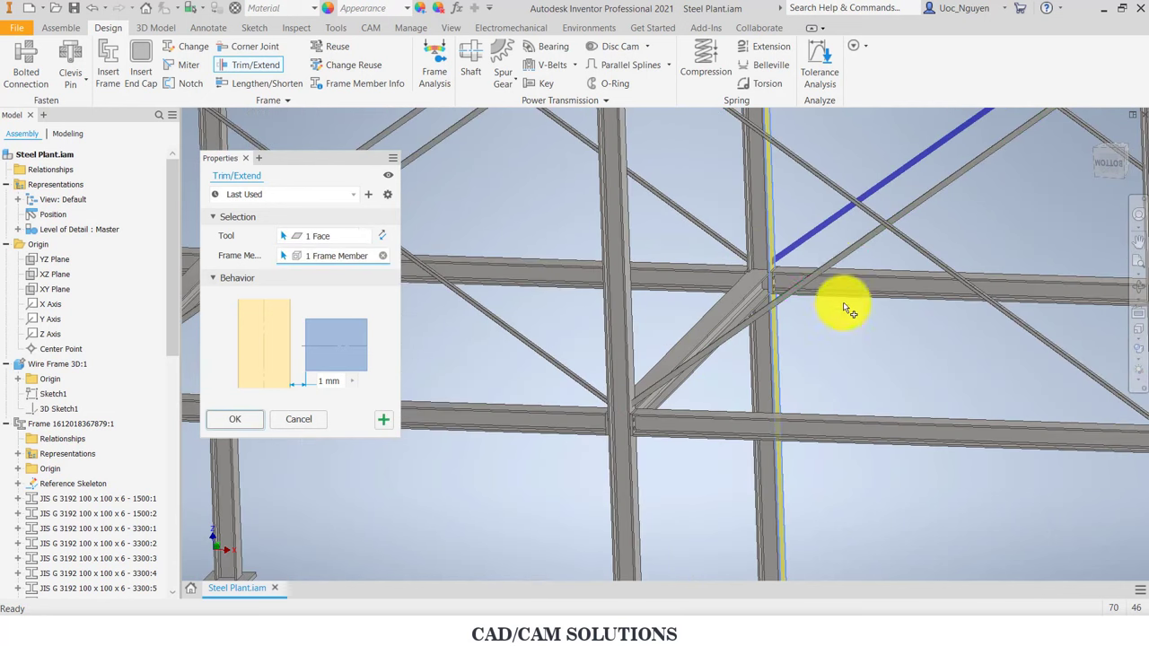
{"action": "left_click", "coordinate": [683, 352]}
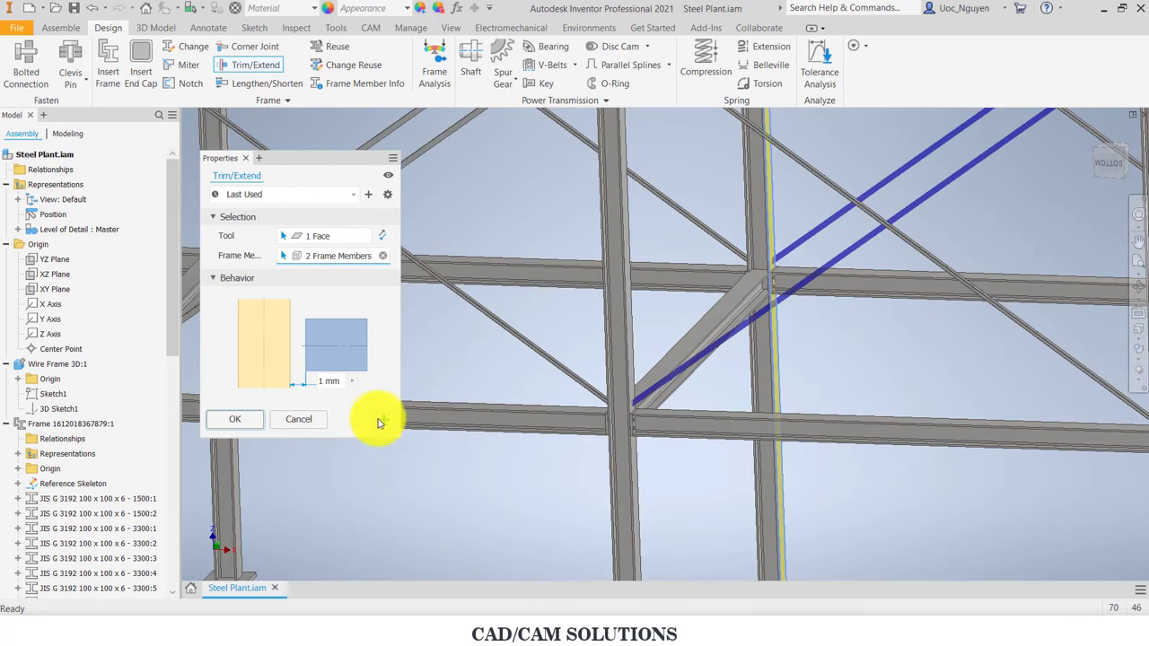
{"action": "key", "text": "F6"}
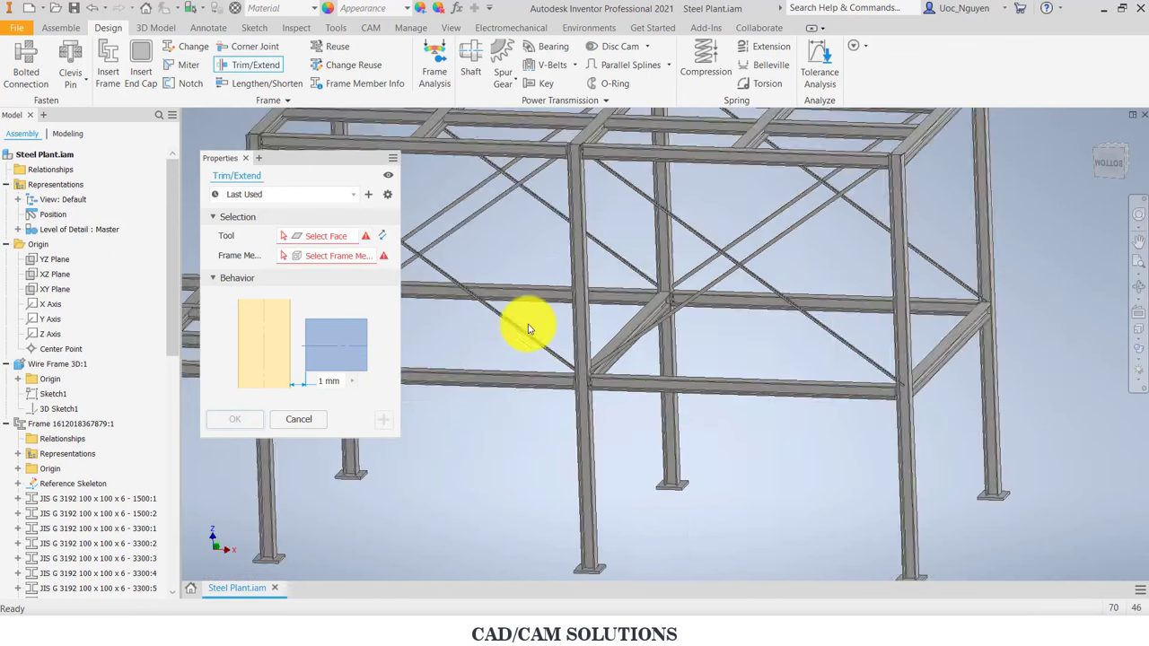
Step: Trim the last pair of diagonal braces to their column face
{"action": "scroll", "coordinate": [808, 300], "scroll_direction": "up", "scroll_amount": 2}
{"action": "scroll", "coordinate": [850, 335], "scroll_direction": "up", "scroll_amount": 4}
{"action": "scroll", "coordinate": [835, 336], "scroll_direction": "up", "scroll_amount": 2}
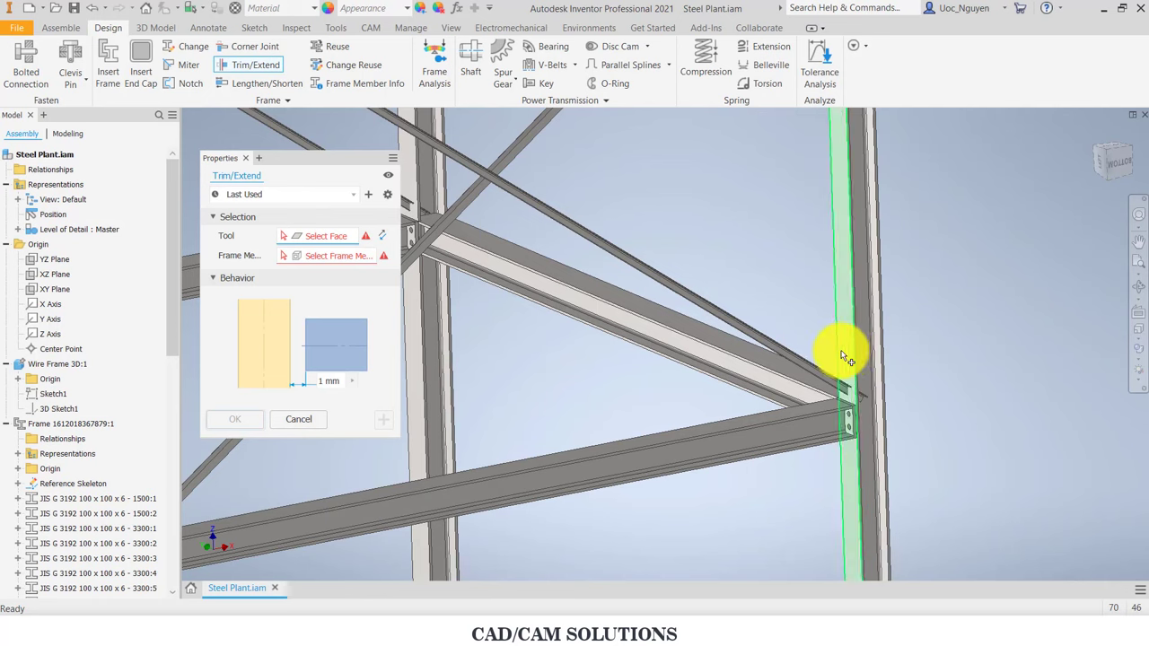
{"action": "left_click", "coordinate": [844, 347]}
{"action": "left_click", "coordinate": [794, 343]}
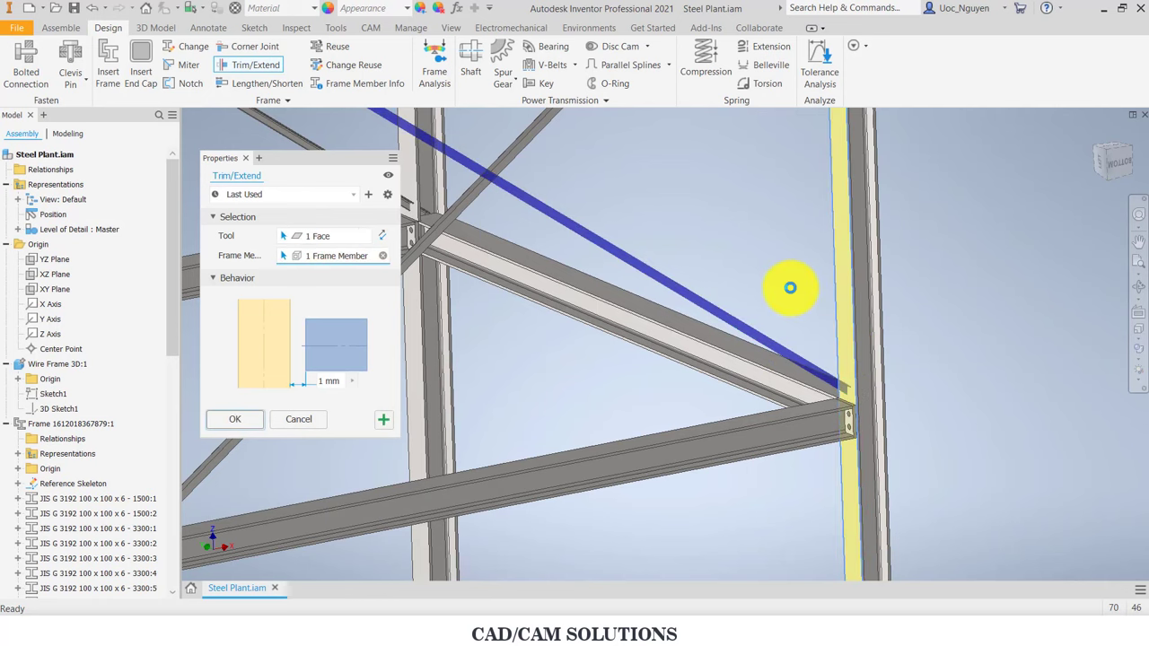
{"action": "middle_click_drag", "start_coordinate": [785, 287], "coordinate": [542, 263], "text": "shift"}
{"action": "left_click", "coordinate": [543, 267]}
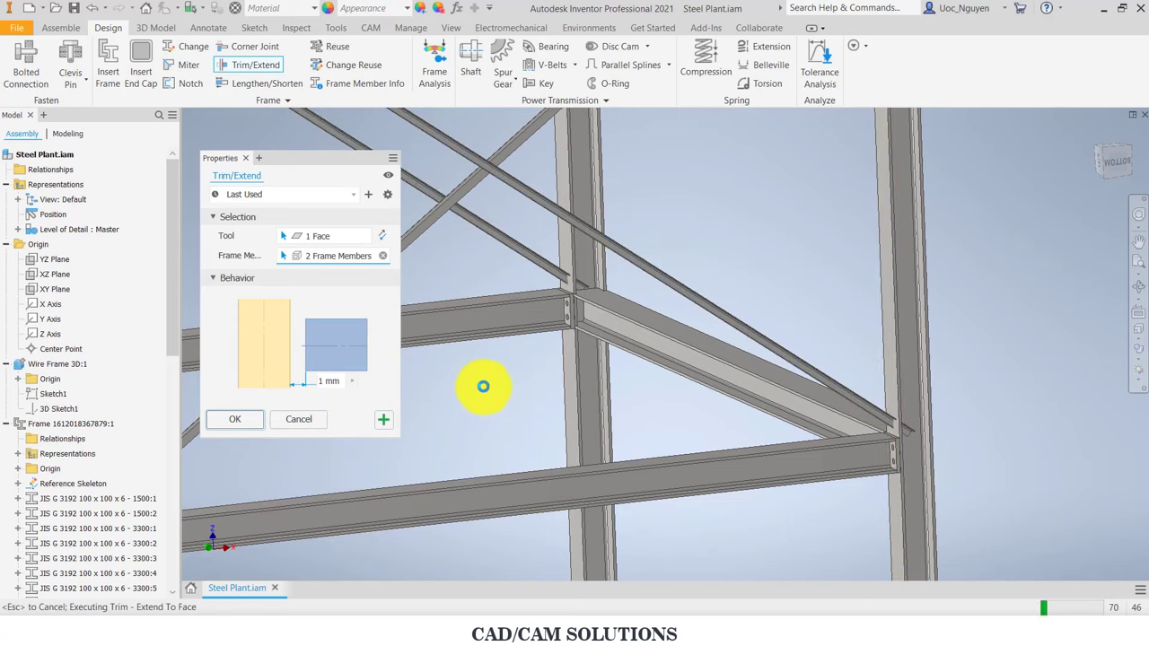
{"action": "scroll", "coordinate": [709, 264], "scroll_direction": "up", "scroll_amount": 5}
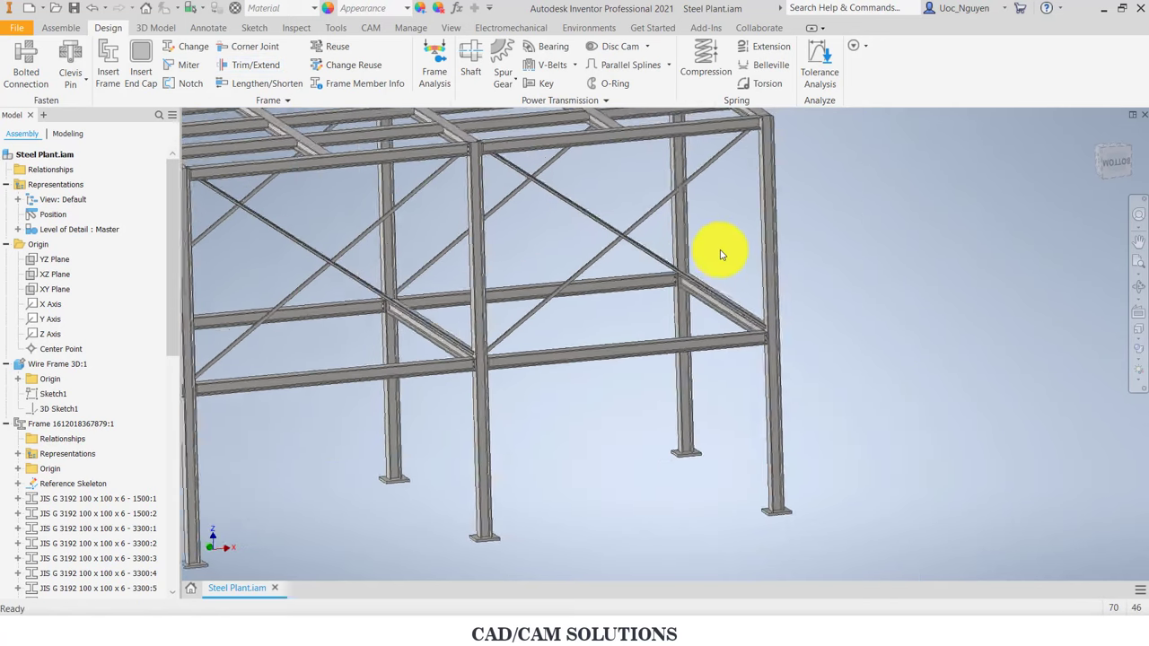
{"action": "scroll", "coordinate": [723, 249], "scroll_direction": "down", "scroll_amount": 2}
{"action": "scroll", "coordinate": [718, 252], "scroll_direction": "down", "scroll_amount": 2}
{"action": "scroll", "coordinate": [720, 255], "scroll_direction": "down", "scroll_amount": 1}
{"action": "scroll", "coordinate": [720, 255], "scroll_direction": "down", "scroll_amount": 1}
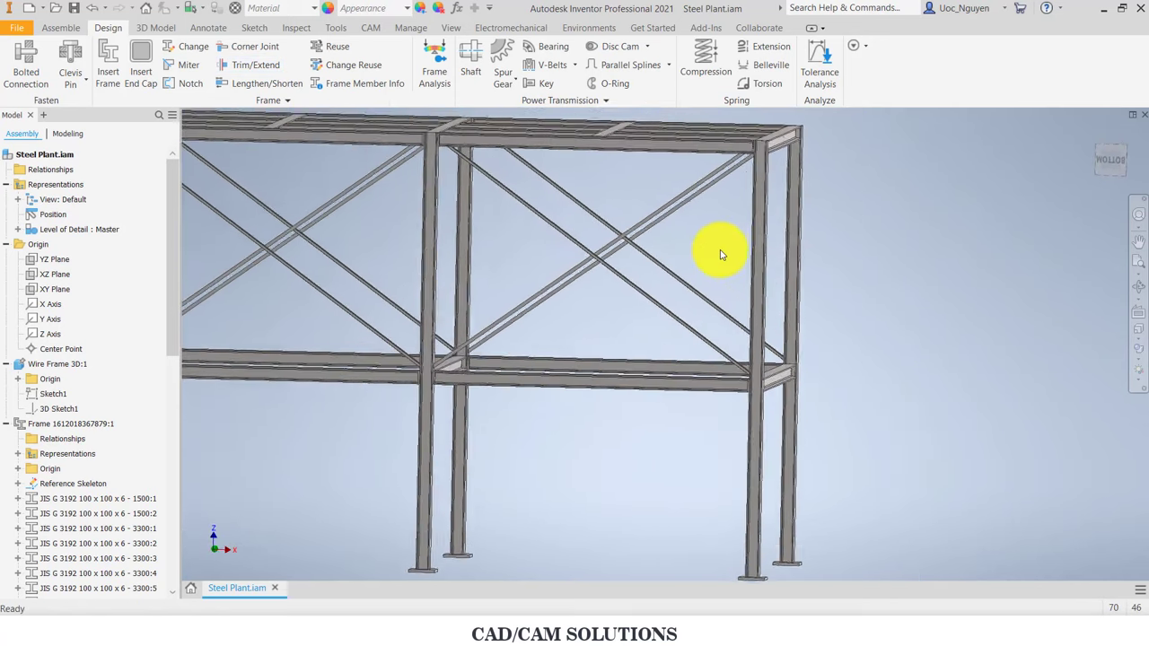
{"action": "scroll", "coordinate": [720, 255], "scroll_direction": "down", "scroll_amount": 1}
{"action": "scroll", "coordinate": [720, 255], "scroll_direction": "down", "scroll_amount": 1}
{"action": "scroll", "coordinate": [720, 255], "scroll_direction": "down", "scroll_amount": 1}
{"action": "scroll", "coordinate": [720, 255], "scroll_direction": "down", "scroll_amount": 1}
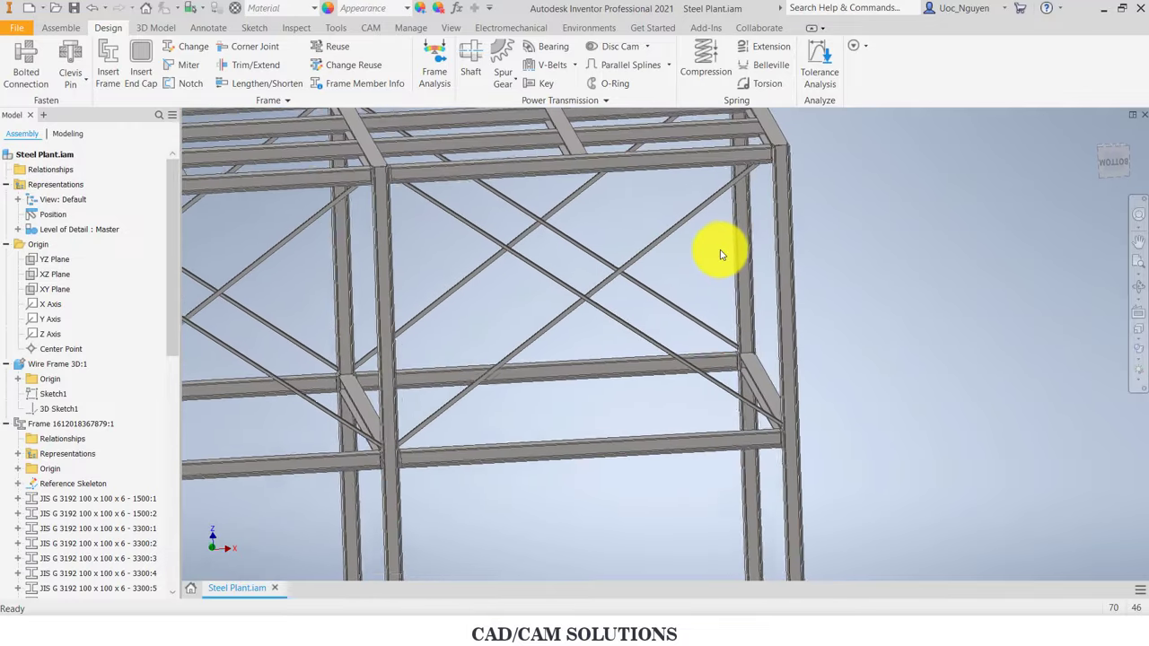
{"action": "scroll", "coordinate": [720, 255], "scroll_direction": "down", "scroll_amount": 1}
{"action": "scroll", "coordinate": [720, 255], "scroll_direction": "down", "scroll_amount": 1}
{"action": "scroll", "coordinate": [720, 255], "scroll_direction": "down", "scroll_amount": 1}
{"action": "scroll", "coordinate": [720, 255], "scroll_direction": "down", "scroll_amount": 1}
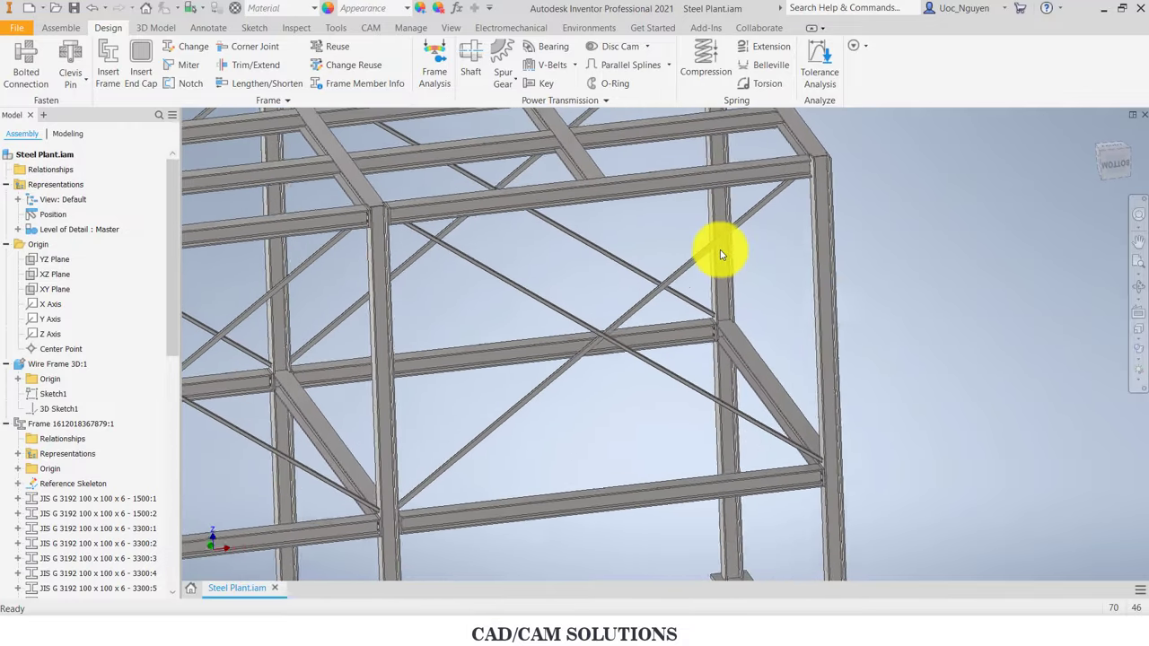
{"action": "scroll", "coordinate": [720, 255], "scroll_direction": "down", "scroll_amount": 1}
{"action": "scroll", "coordinate": [720, 255], "scroll_direction": "down", "scroll_amount": 1}
{"action": "scroll", "coordinate": [720, 255], "scroll_direction": "down", "scroll_amount": 1}
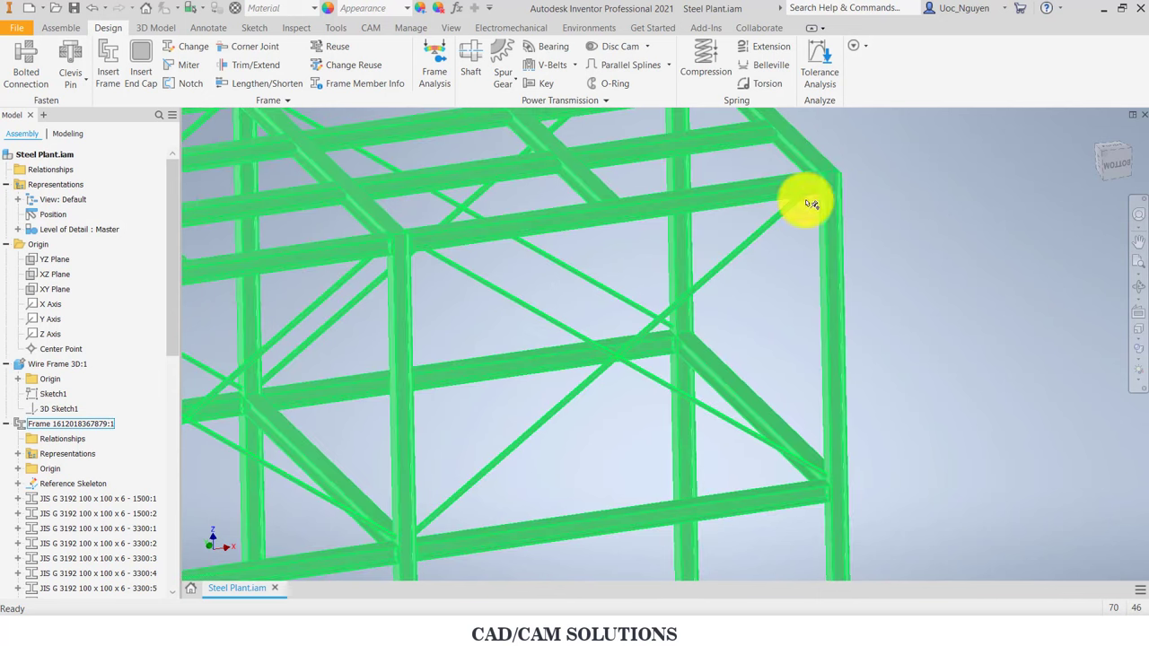
{"action": "scroll", "coordinate": [839, 169], "scroll_direction": "down", "scroll_amount": 2}
{"action": "scroll", "coordinate": [846, 171], "scroll_direction": "up", "scroll_amount": 3}
{"action": "scroll", "coordinate": [845, 171], "scroll_direction": "up", "scroll_amount": 1}
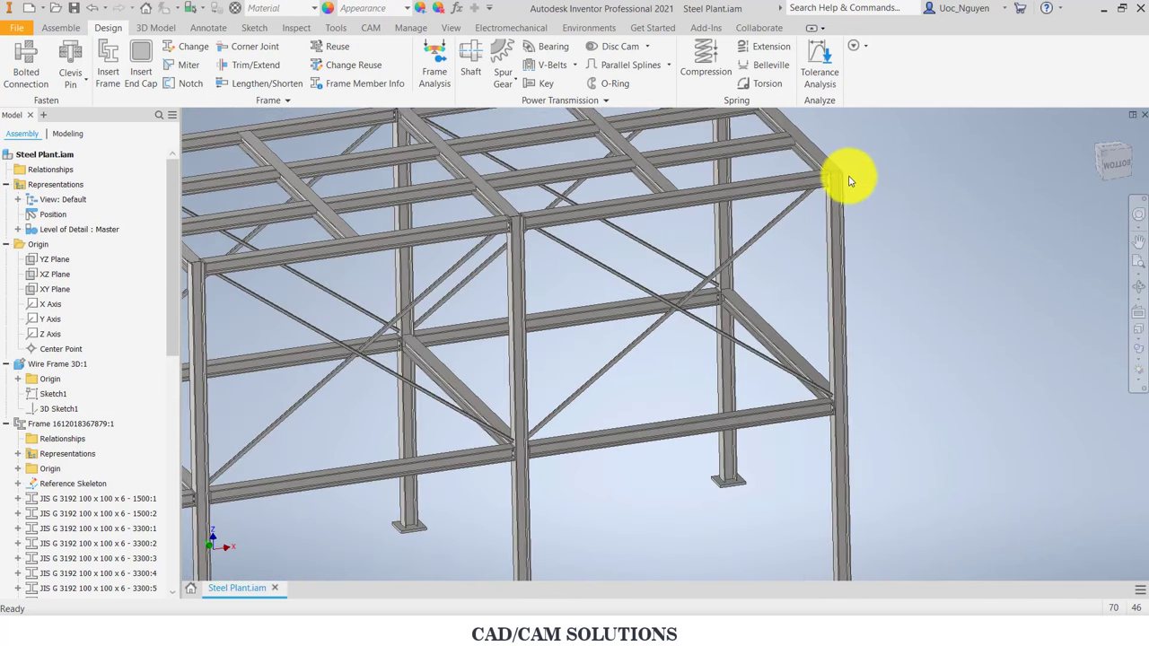
{"action": "scroll", "coordinate": [846, 171], "scroll_direction": "down", "scroll_amount": 3}
{"action": "scroll", "coordinate": [818, 179], "scroll_direction": "down", "scroll_amount": 2}
{"action": "scroll", "coordinate": [713, 218], "scroll_direction": "down", "scroll_amount": 1}
{"action": "scroll", "coordinate": [713, 218], "scroll_direction": "up", "scroll_amount": 1}
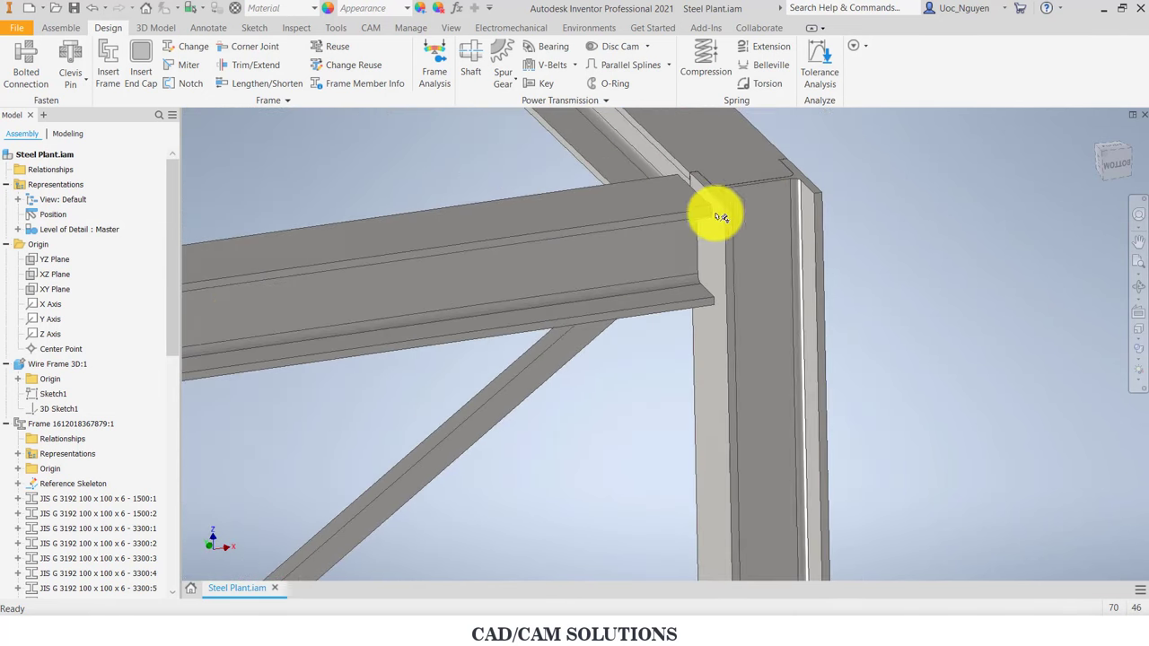
{"action": "left_click_drag", "start_coordinate": [169, 299], "coordinate": [185, 560]}
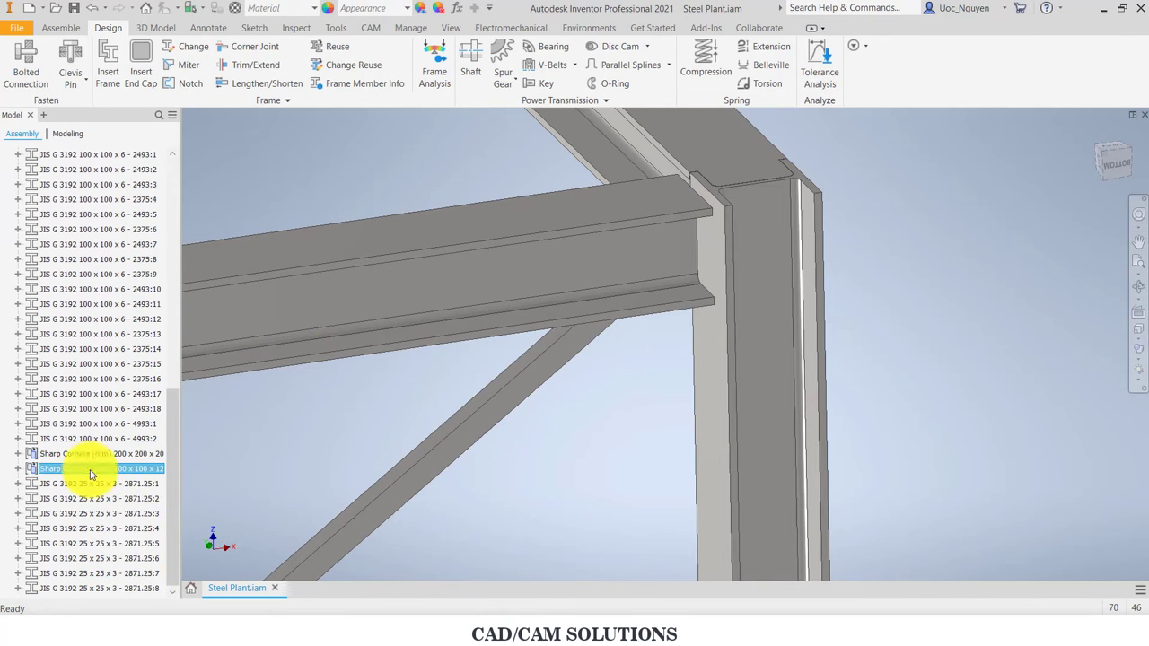
Step: Expand the Sharp Corners 100 x 100 x 12 group and bring up options for its first end cap
{"action": "scroll", "coordinate": [687, 321], "scroll_direction": "up", "scroll_amount": 3}
{"action": "scroll", "coordinate": [623, 320], "scroll_direction": "up", "scroll_amount": 2}
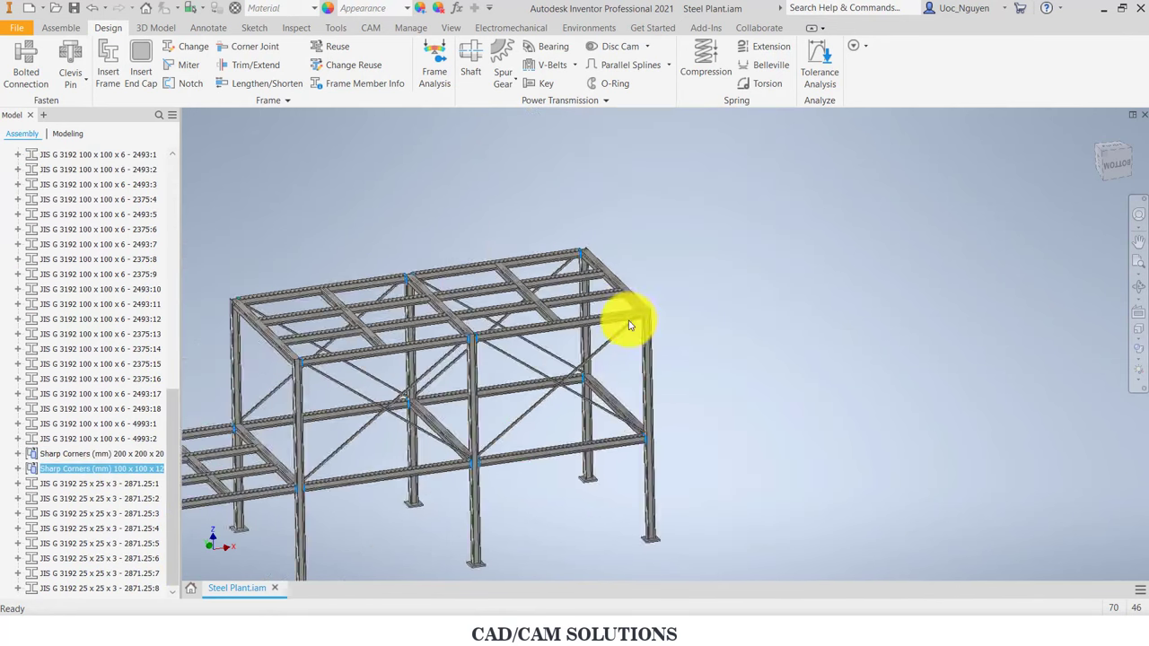
{"action": "right_click", "coordinate": [62, 475]}
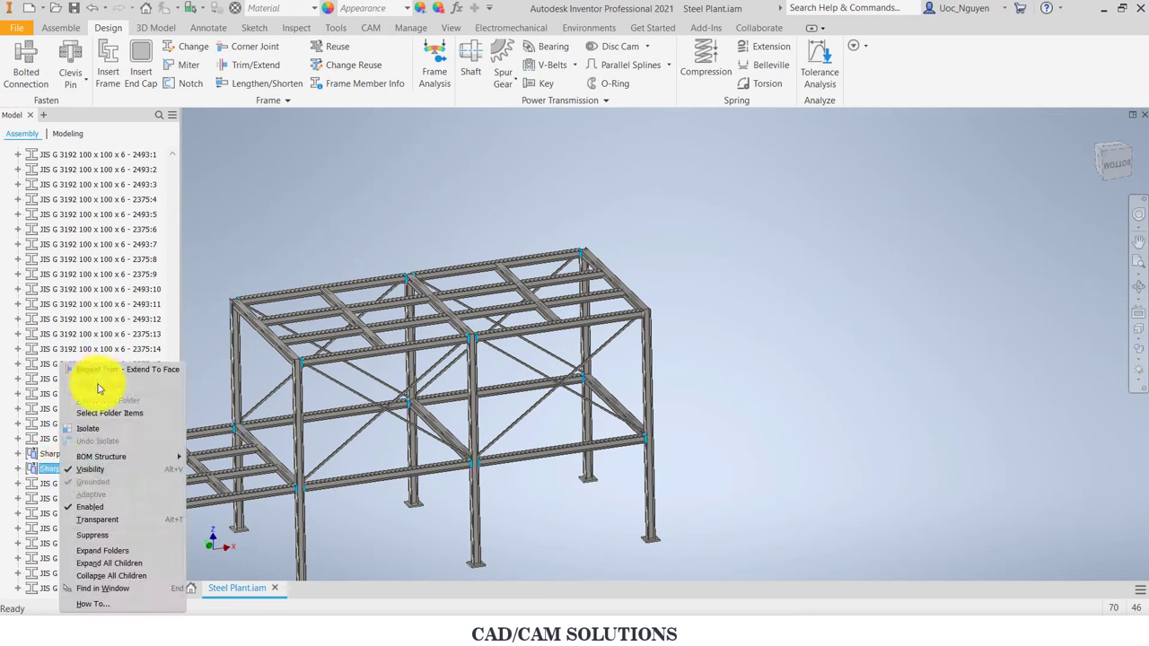
{"action": "left_click", "coordinate": [321, 239]}
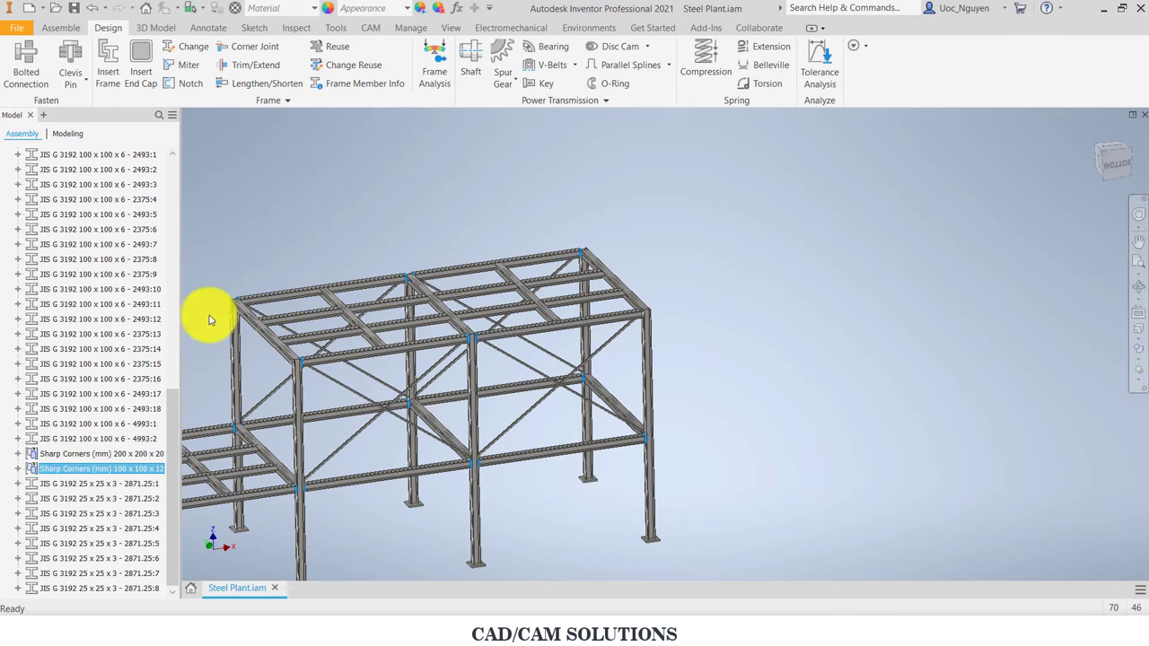
{"action": "left_click", "coordinate": [18, 469]}
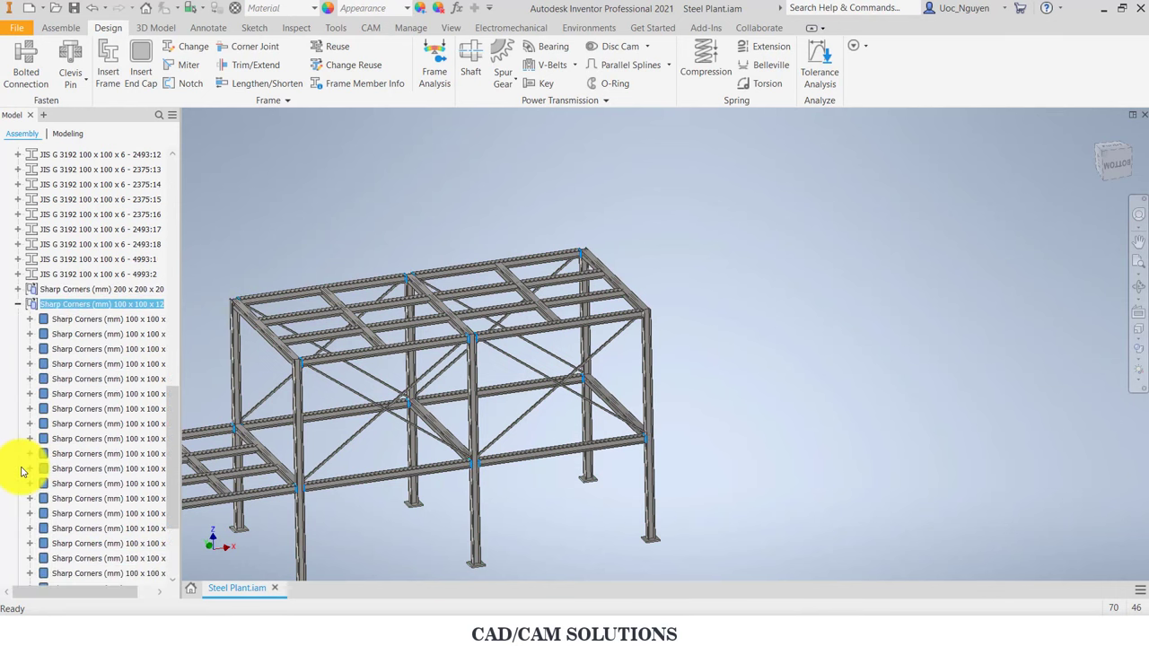
{"action": "right_click", "coordinate": [78, 312]}
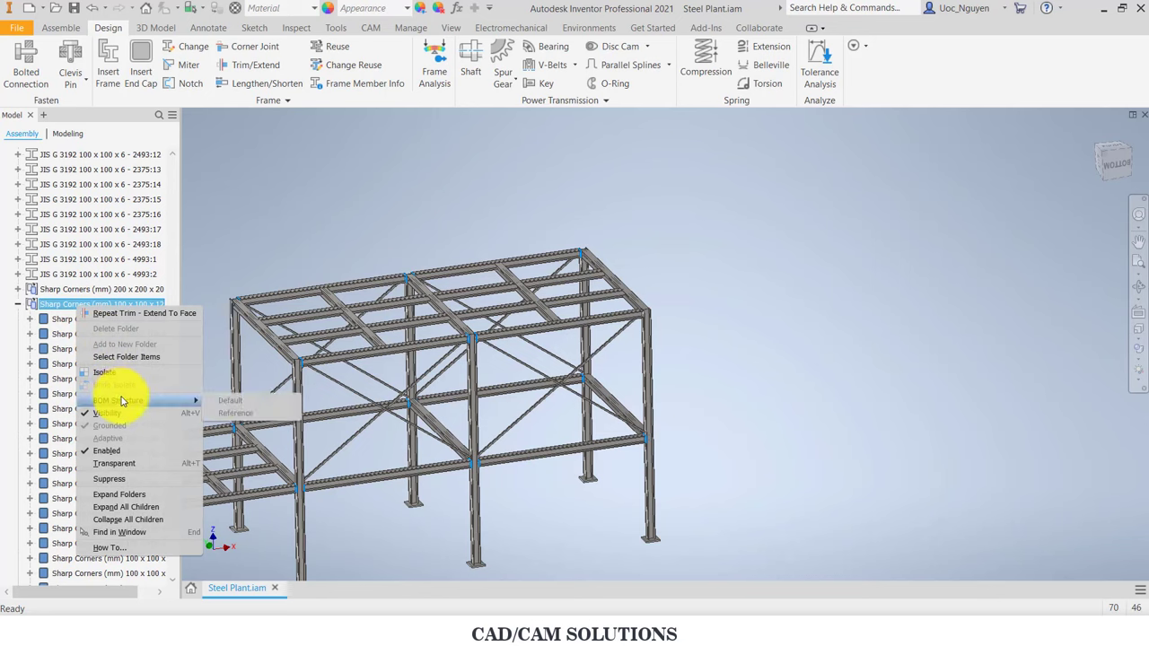
{"action": "left_click", "coordinate": [264, 236]}
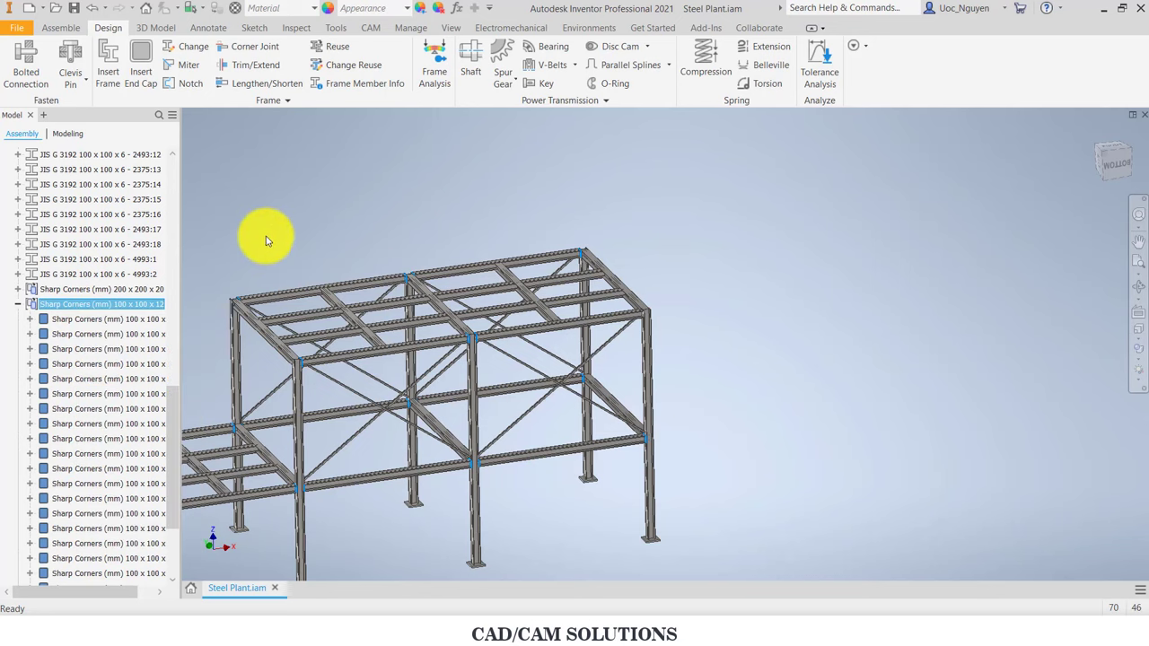
{"action": "right_click", "coordinate": [92, 325]}
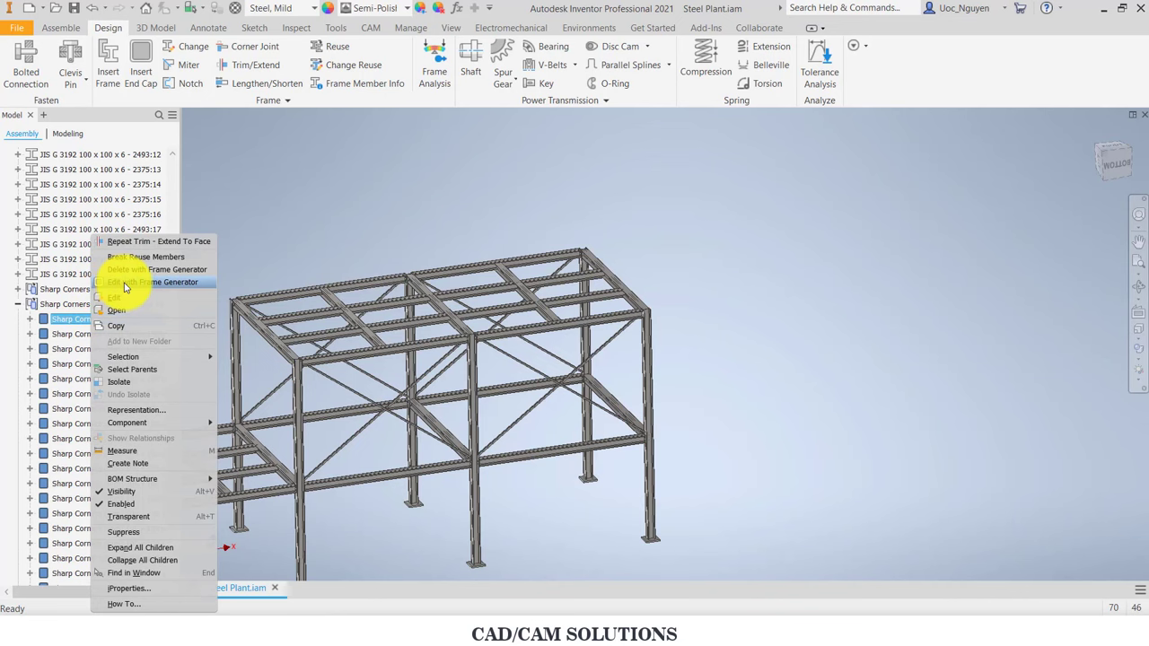
Step: Edit the end cap with Frame Generator, adding the second beam end face
{"action": "left_click", "coordinate": [125, 283]}
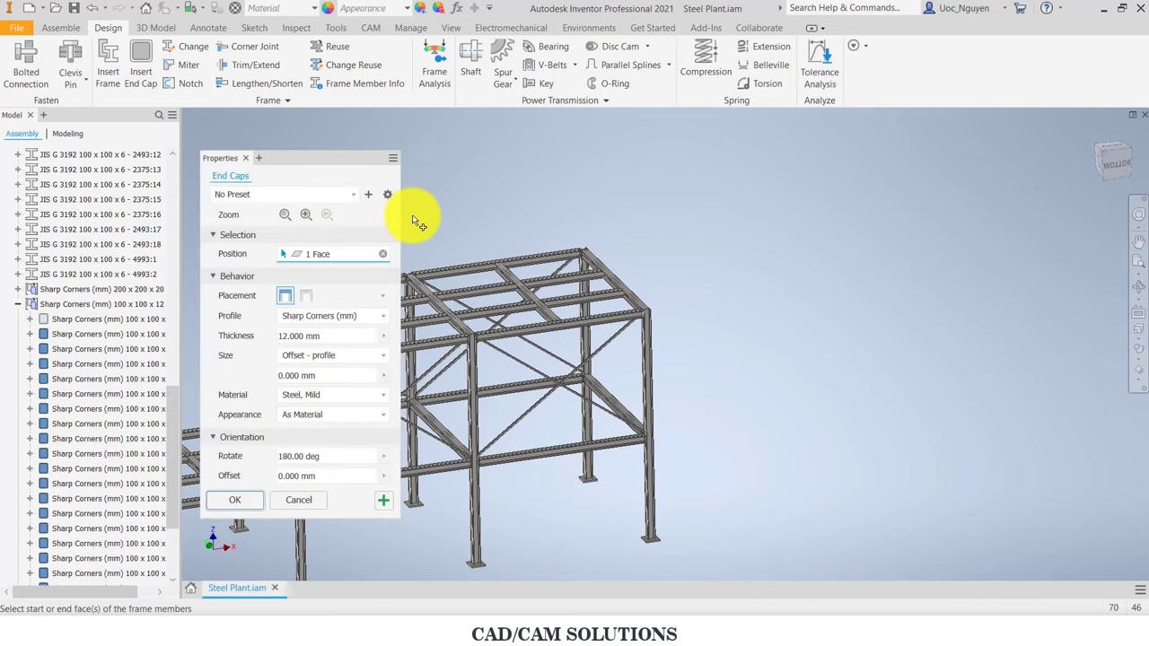
{"action": "scroll", "coordinate": [644, 326], "scroll_direction": "up", "scroll_amount": 5}
{"action": "left_click", "coordinate": [652, 308]}
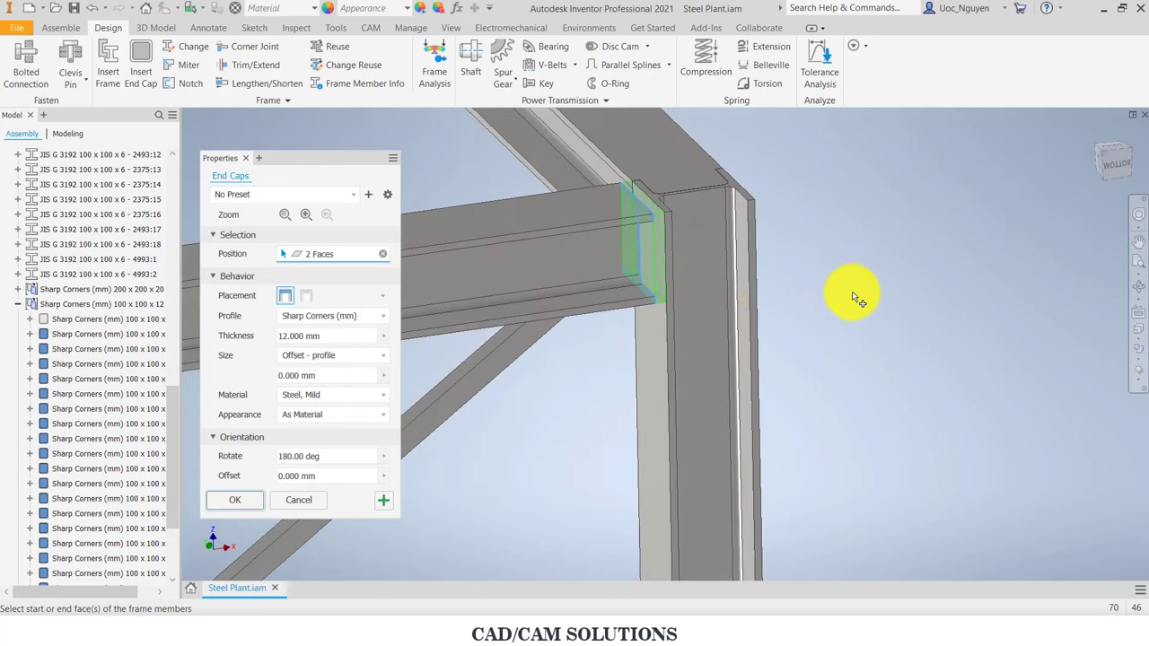
{"action": "scroll", "coordinate": [854, 293], "scroll_direction": "down", "scroll_amount": 5}
{"action": "left_click", "coordinate": [241, 500]}
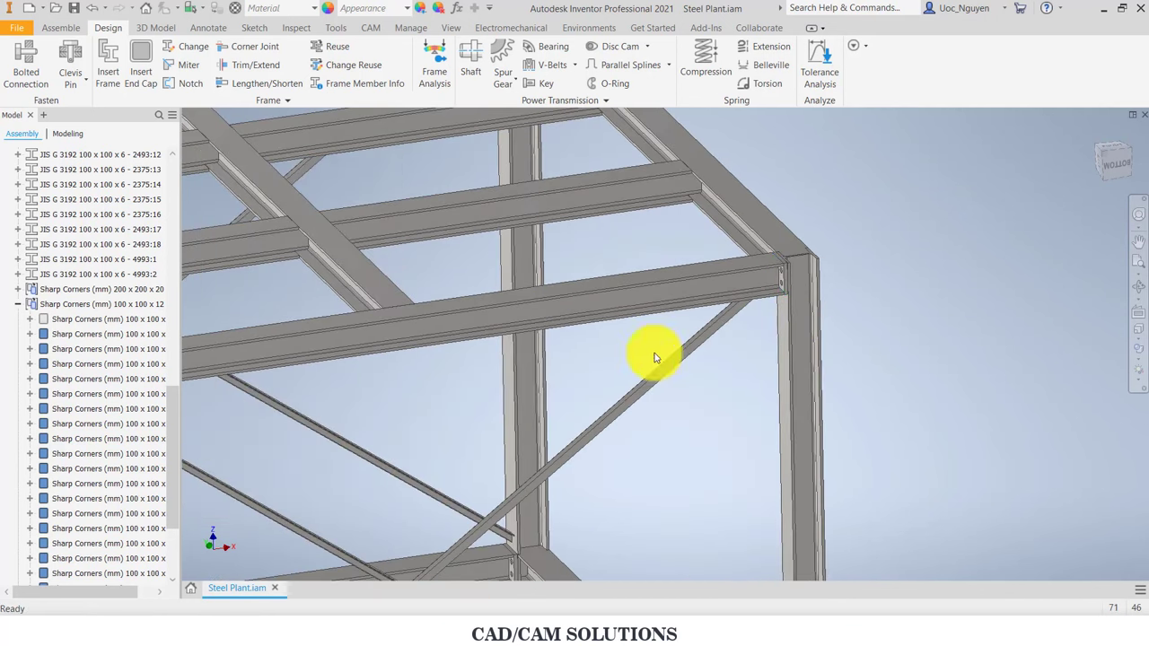
Step: Open the Wire Frame 3D:1 skeleton part in its own tab
{"action": "scroll", "coordinate": [588, 363], "scroll_direction": "down", "scroll_amount": 5}
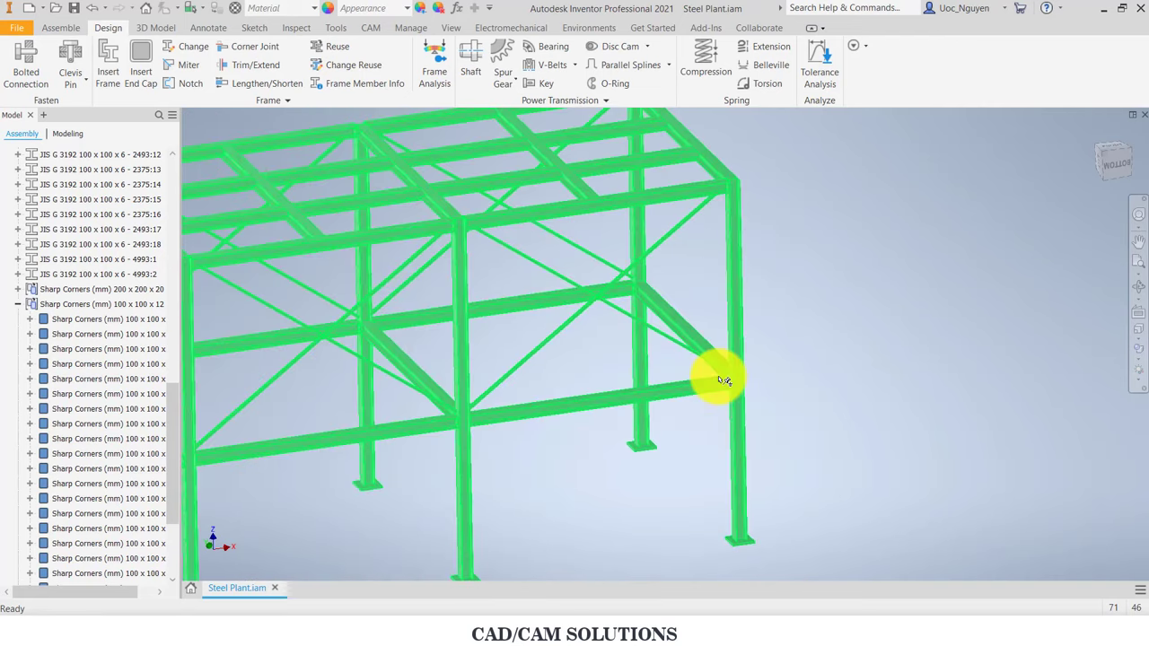
{"action": "scroll", "coordinate": [720, 379], "scroll_direction": "up", "scroll_amount": 5}
{"action": "scroll", "coordinate": [720, 380], "scroll_direction": "down", "scroll_amount": 2}
{"action": "scroll", "coordinate": [682, 323], "scroll_direction": "down", "scroll_amount": 5}
{"action": "scroll", "coordinate": [423, 264], "scroll_direction": "up", "scroll_amount": 2}
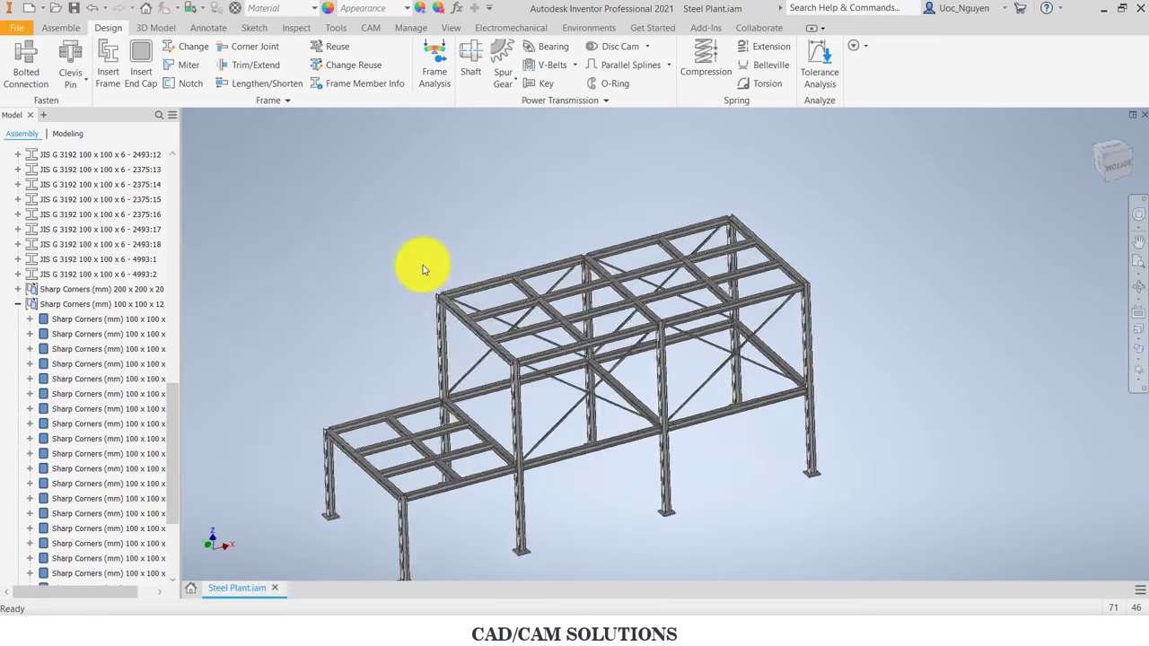
{"action": "scroll", "coordinate": [374, 254], "scroll_direction": "up", "scroll_amount": 2}
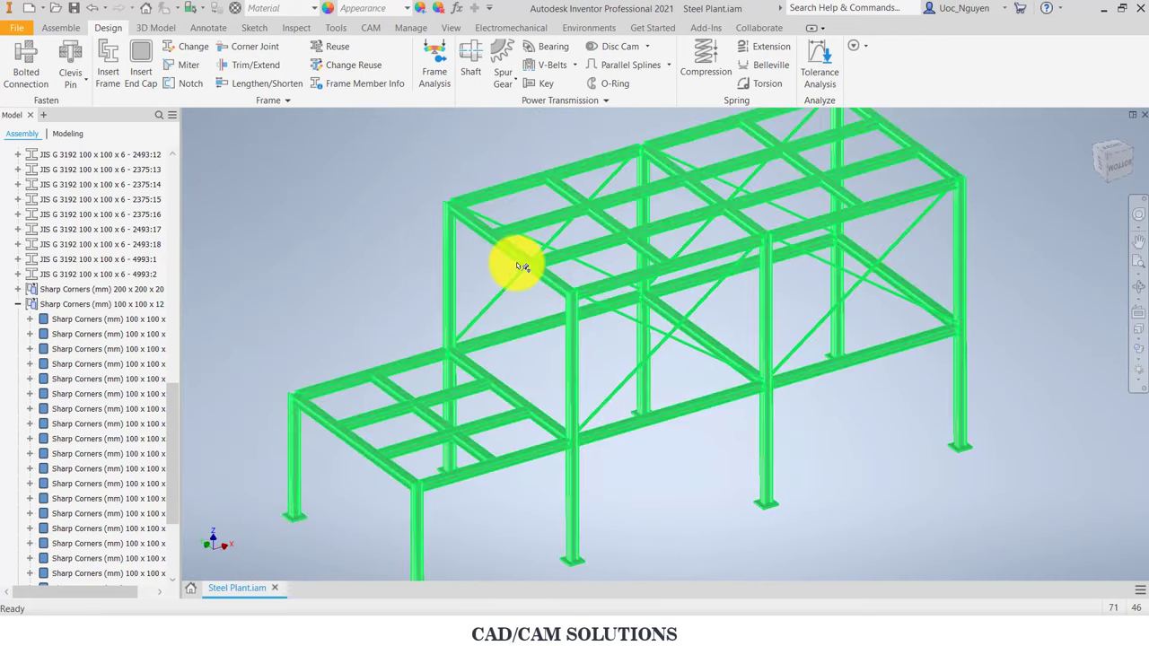
{"action": "middle_click_drag", "start_coordinate": [367, 287], "coordinate": [434, 233]}
{"action": "scroll", "coordinate": [434, 233], "scroll_direction": "down", "scroll_amount": 3}
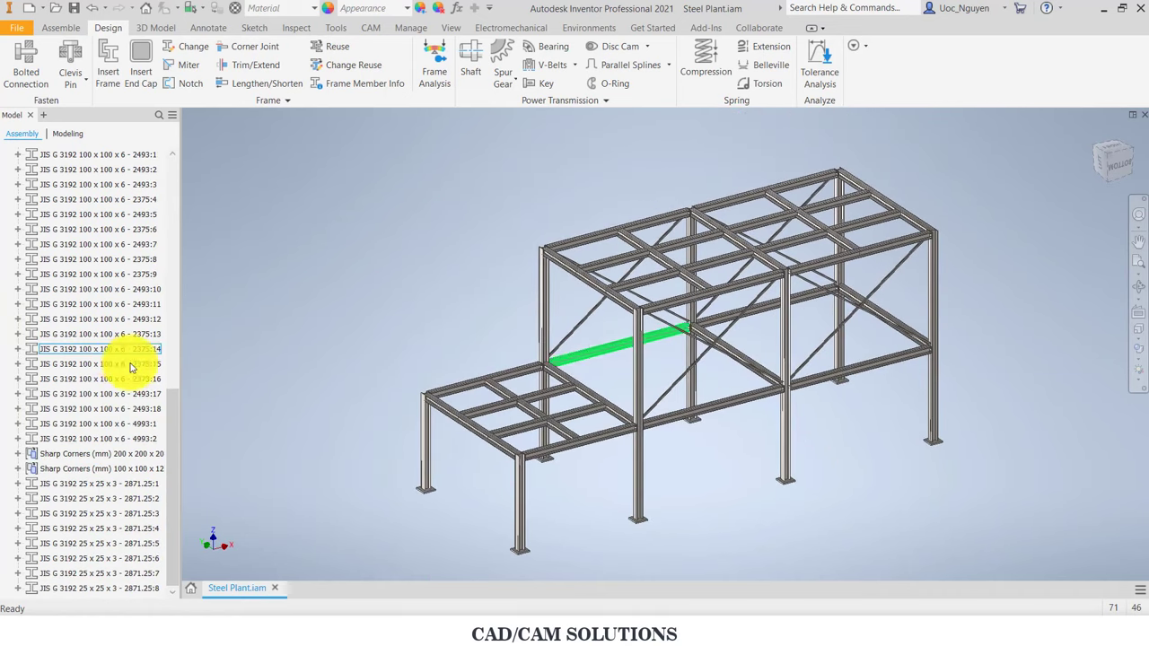
{"action": "left_click_drag", "start_coordinate": [167, 405], "coordinate": [172, 187]}
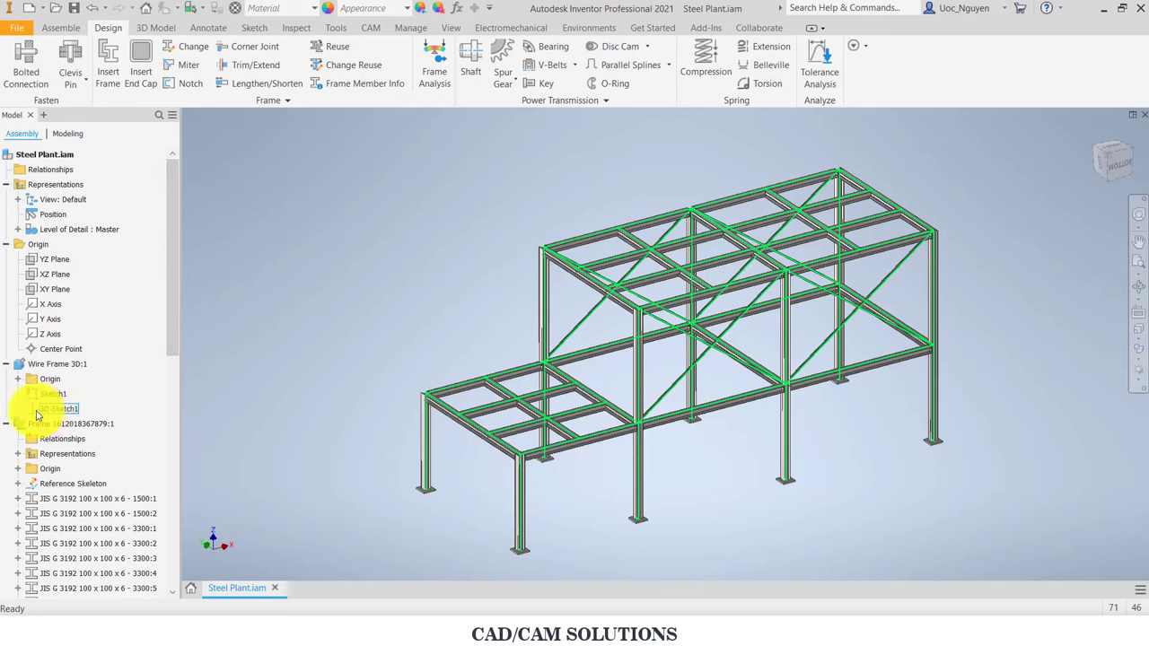
{"action": "right_click", "coordinate": [45, 368]}
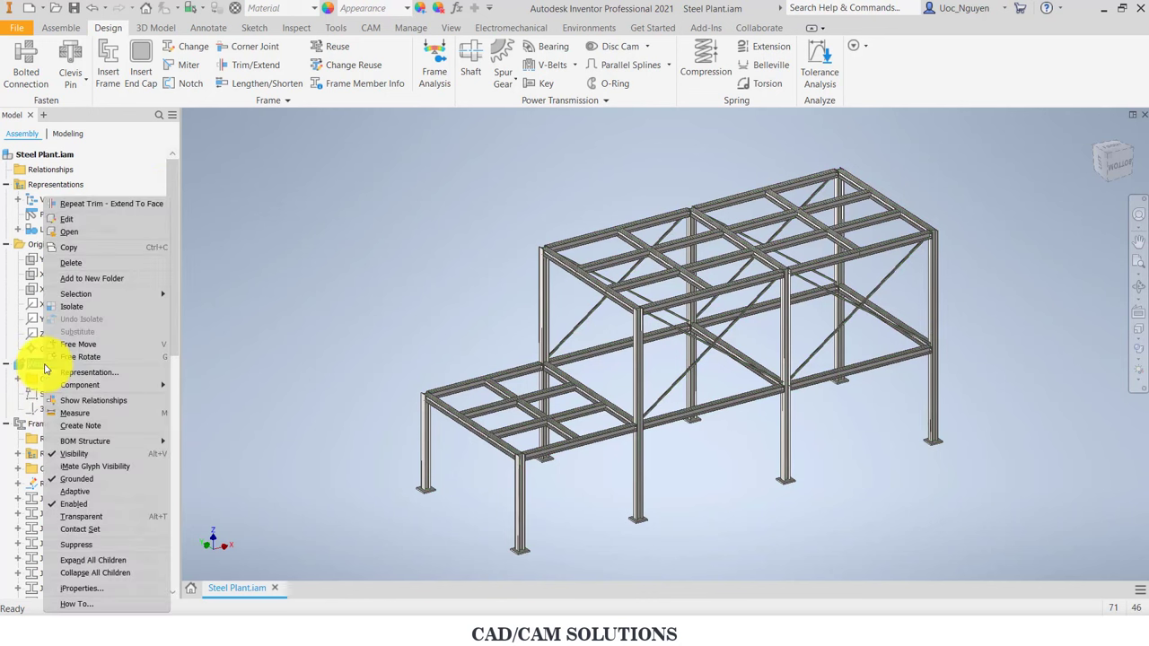
{"action": "left_click", "coordinate": [84, 238]}
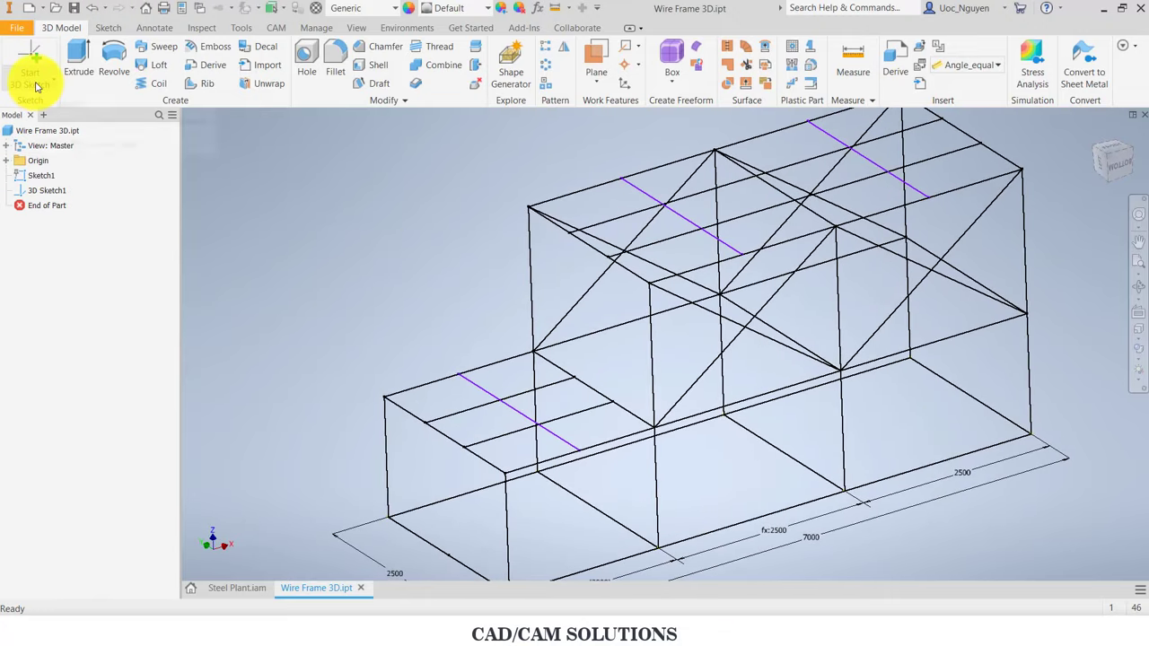
Step: Edit and finish 3D Sketch1, then start 3D Sketch2 in the Wire Frame 3D part
{"action": "right_click", "coordinate": [45, 190]}
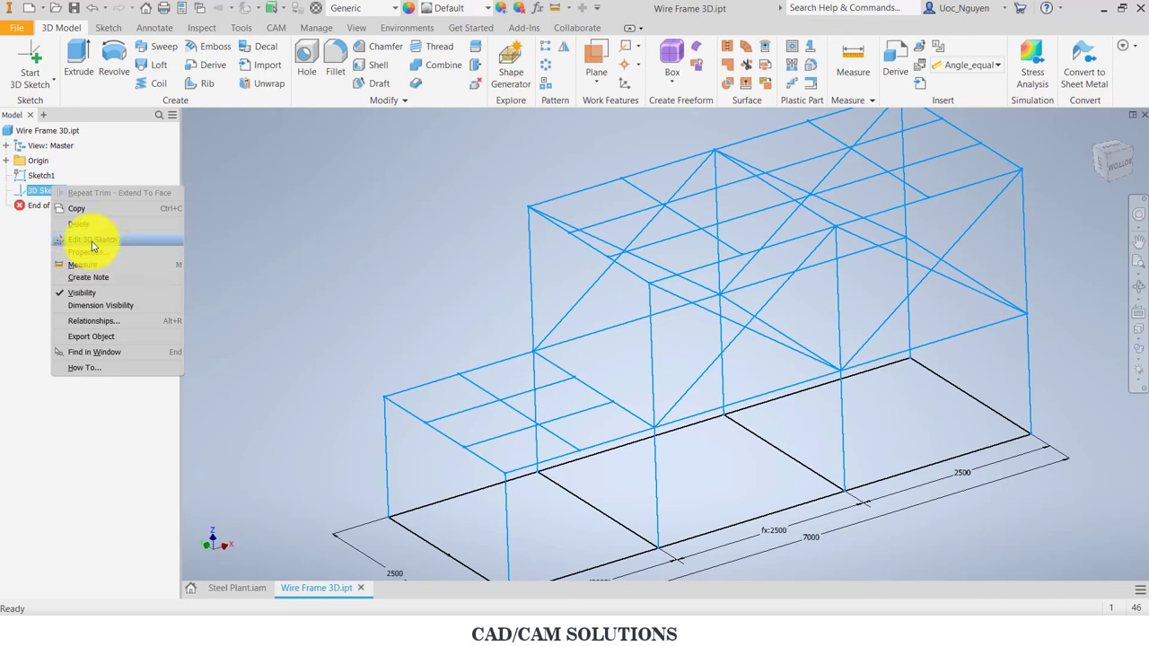
{"action": "left_click", "coordinate": [92, 242]}
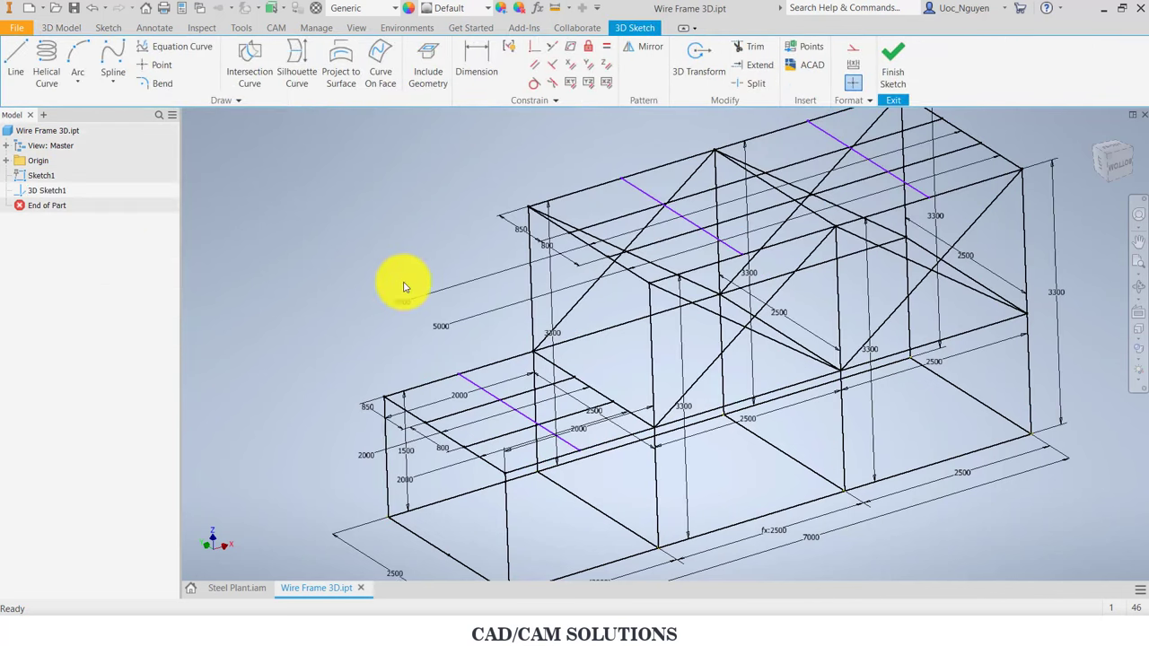
{"action": "left_click", "coordinate": [893, 69]}
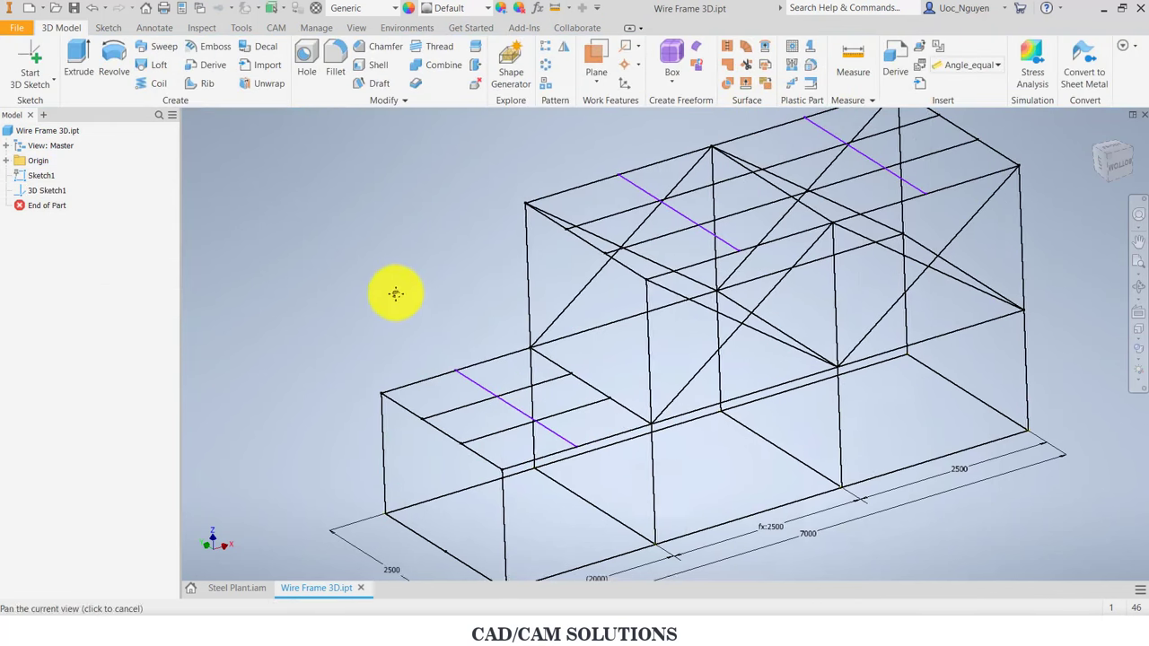
{"action": "left_click", "coordinate": [456, 388]}
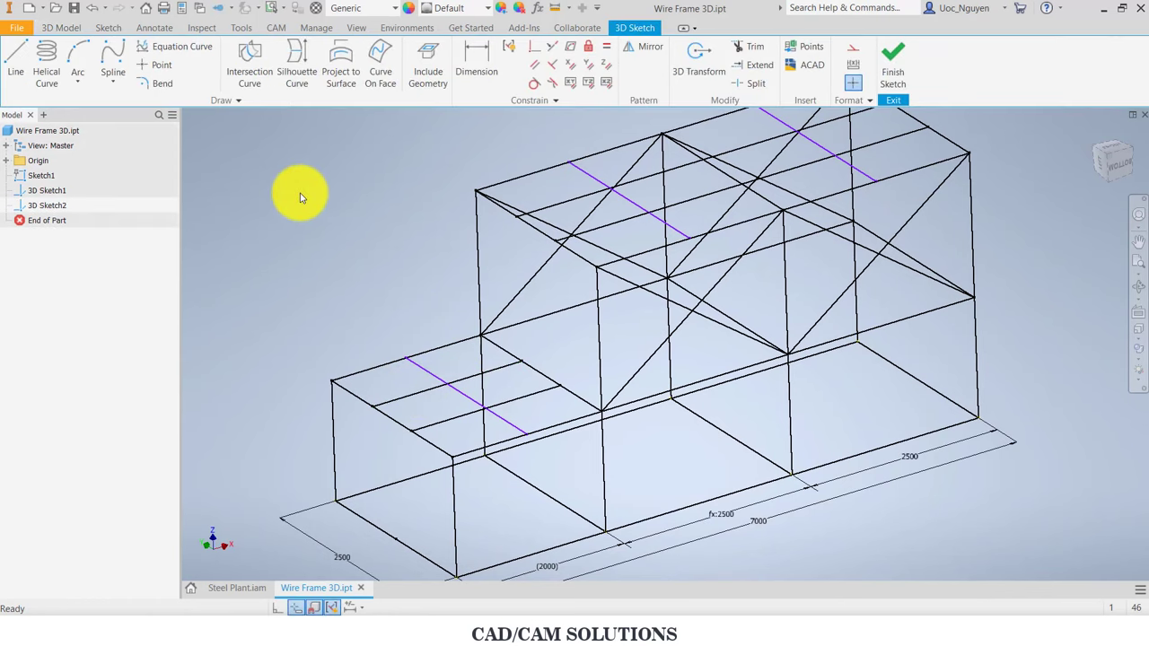
Step: Draw a line chain from the lower platform corner: 700, 850, 2000, 2500, 2000 and 850 mm segments
{"action": "left_click", "coordinate": [25, 55]}
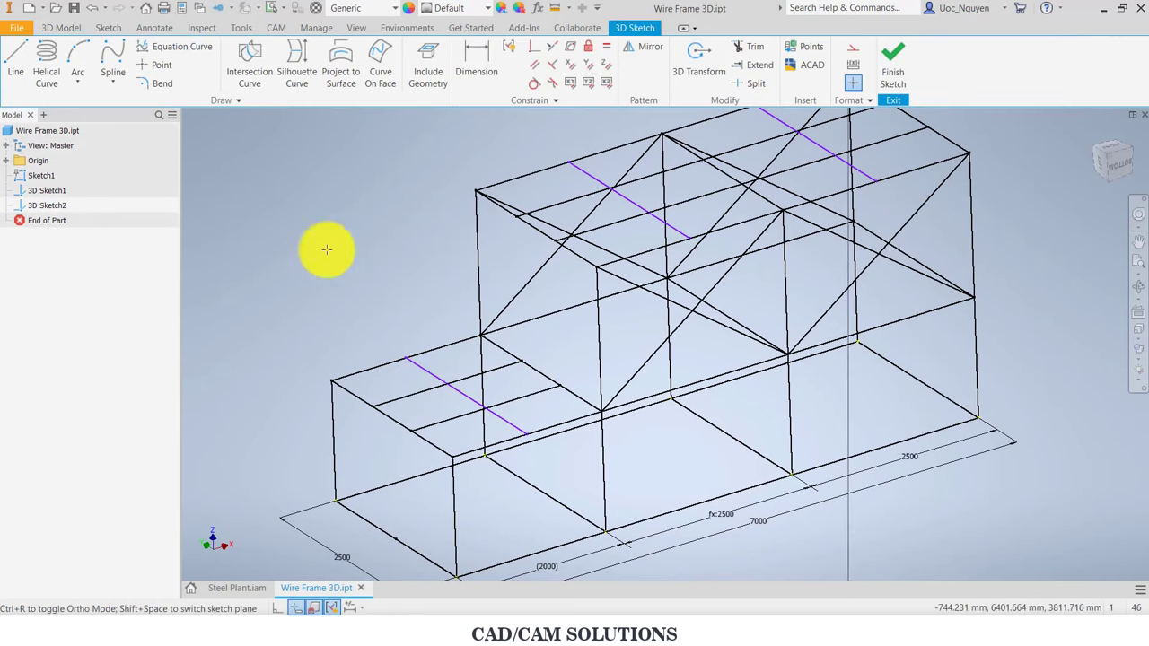
{"action": "left_click", "coordinate": [372, 407]}
{"action": "type", "text": "700"}
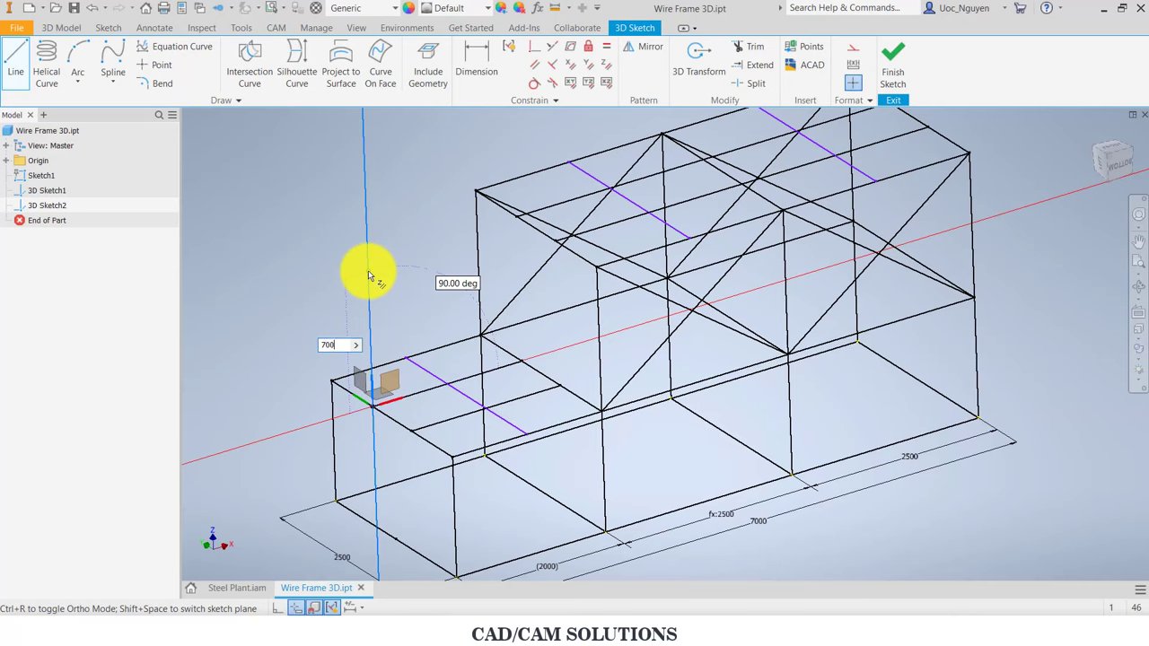
{"action": "key", "text": "Return"}
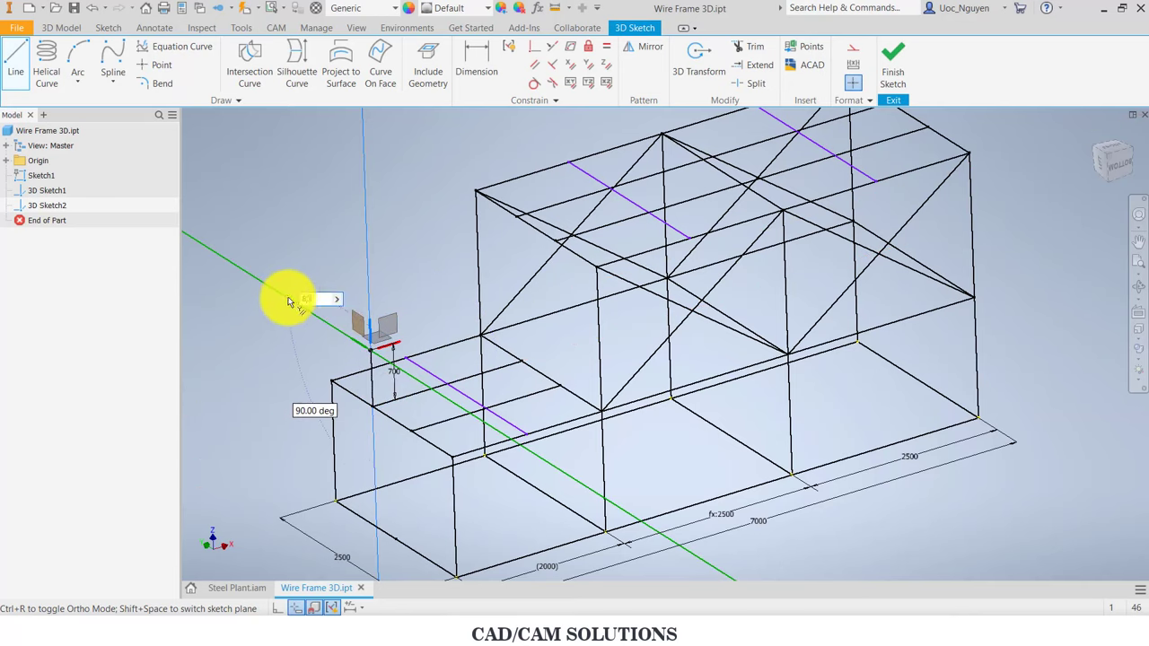
{"action": "key", "text": "Return"}
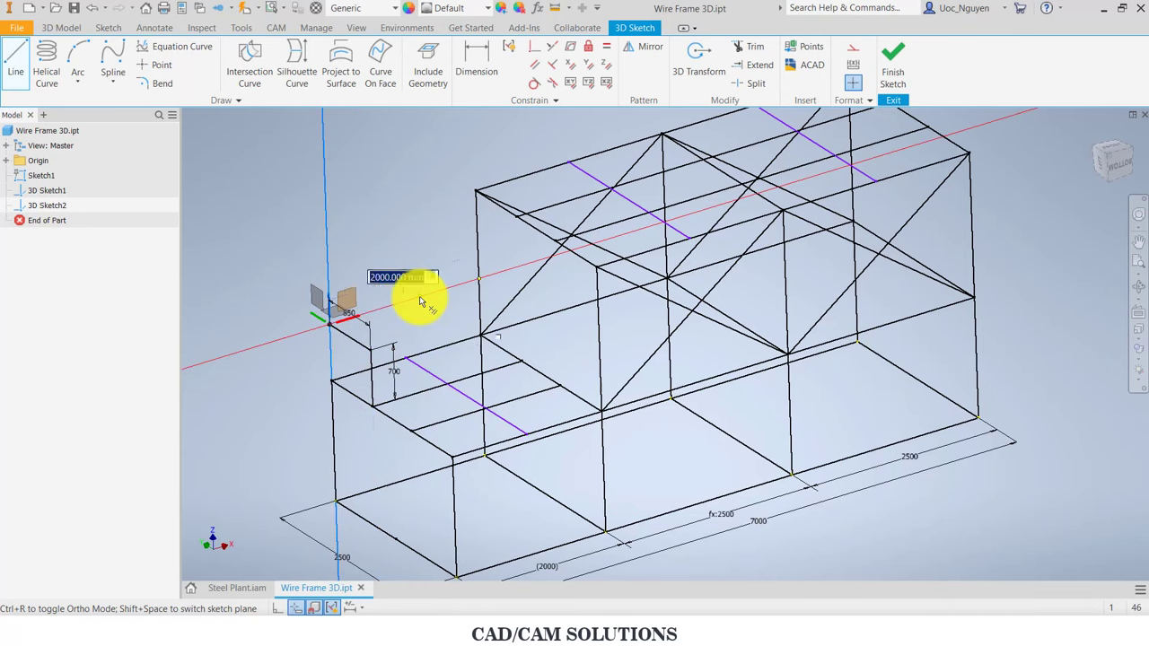
{"action": "key", "text": "Return"}
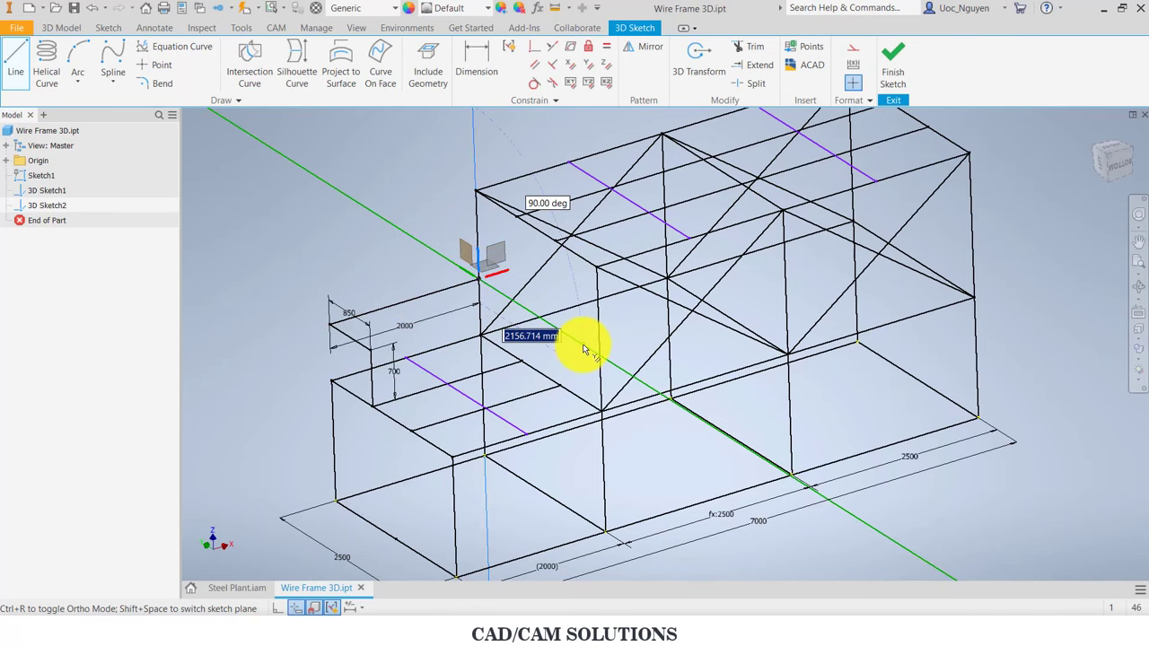
{"action": "type", "text": "2500"}
{"action": "key", "text": "Return"}
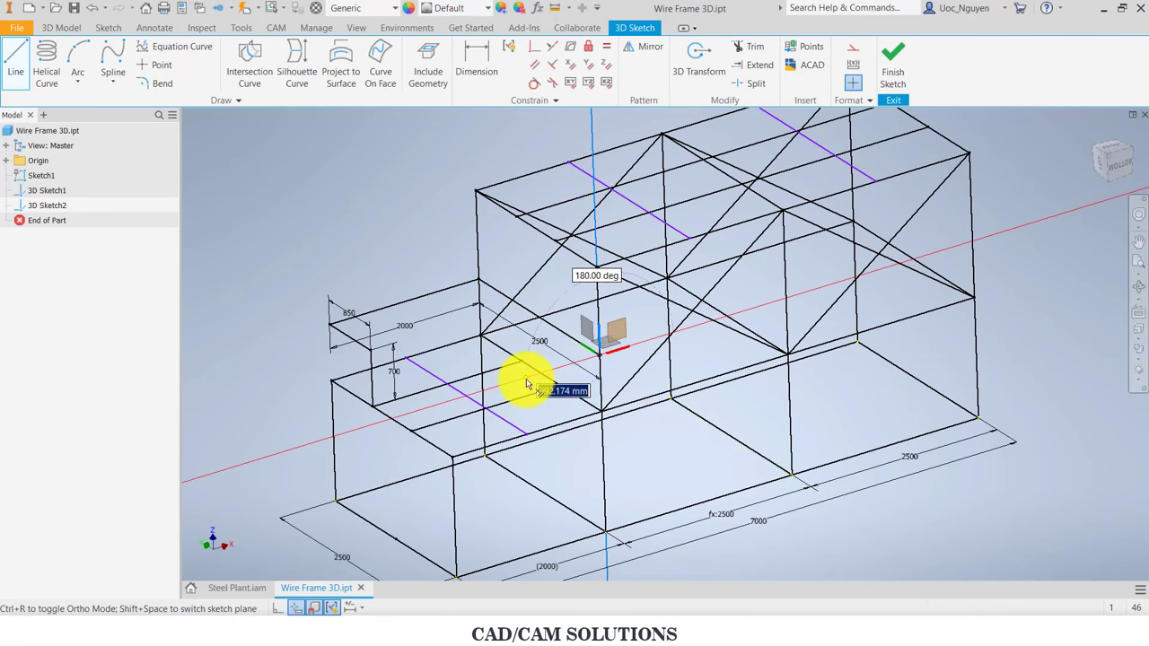
{"action": "type", "text": "2000"}
{"action": "key", "text": "Return"}
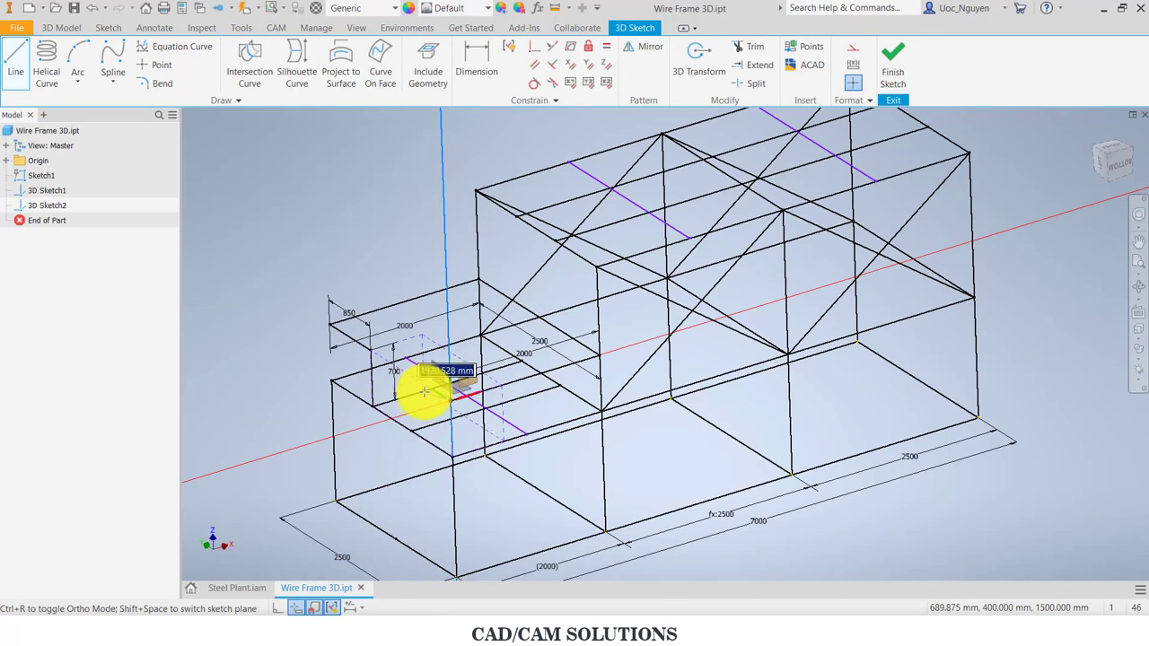
{"action": "scroll", "coordinate": [433, 382], "scroll_direction": "down", "scroll_amount": 4}
{"action": "type", "text": "850"}
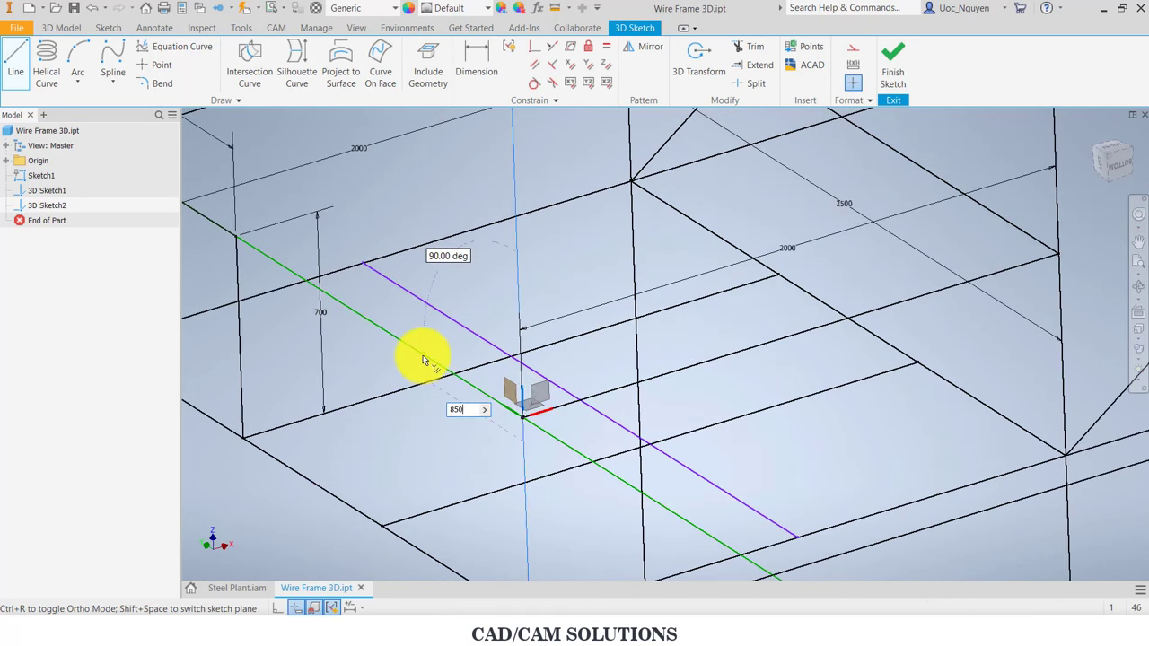
{"action": "key", "text": "Return"}
{"action": "scroll", "coordinate": [420, 338], "scroll_direction": "up", "scroll_amount": 2}
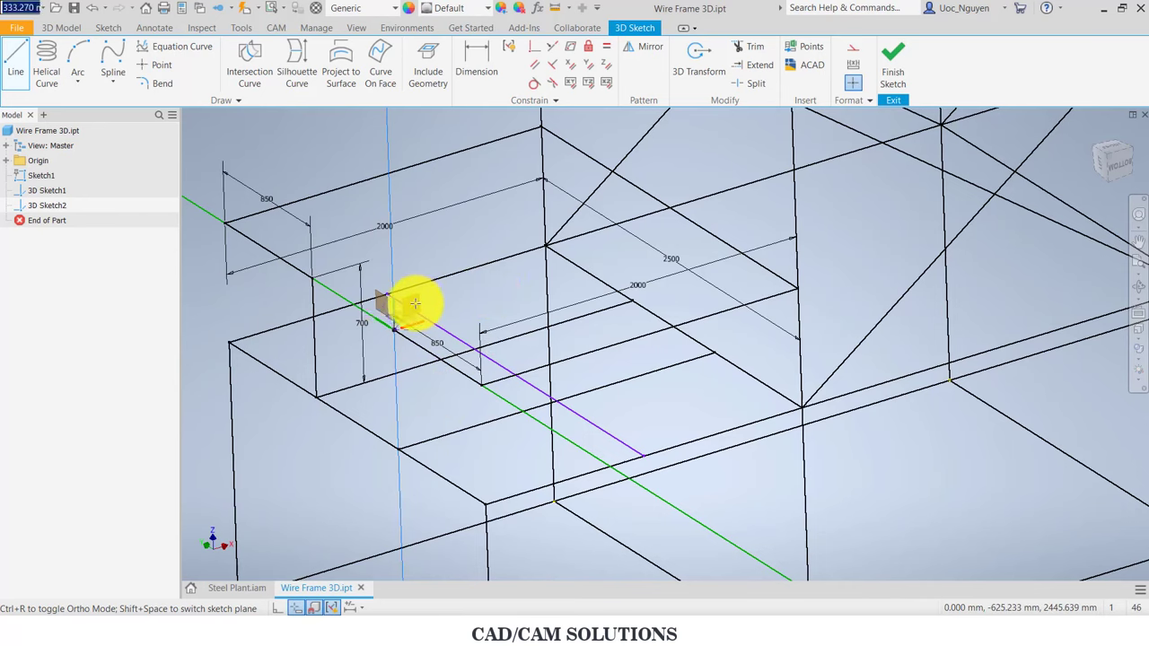
Step: Fix the end point of the rail line and end the line command
{"action": "left_click", "coordinate": [397, 447]}
{"action": "key", "text": "Escape"}
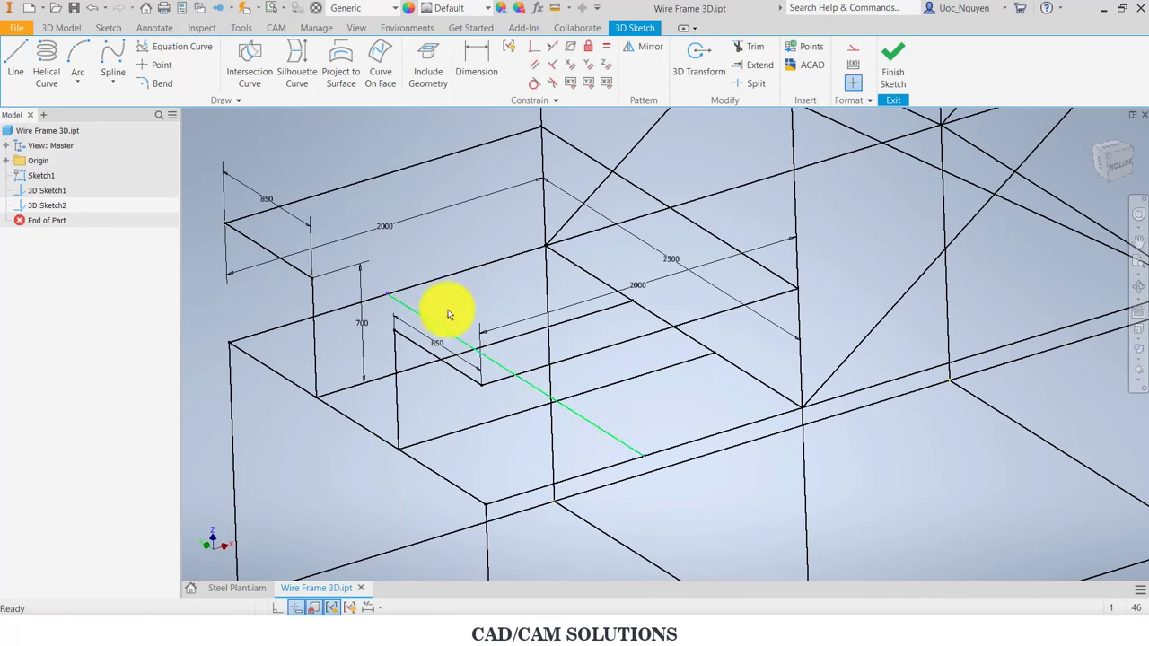
{"action": "scroll", "coordinate": [449, 314], "scroll_direction": "down", "scroll_amount": 3}
{"action": "scroll", "coordinate": [452, 249], "scroll_direction": "up", "scroll_amount": 3}
{"action": "scroll", "coordinate": [452, 246], "scroll_direction": "up", "scroll_amount": 3}
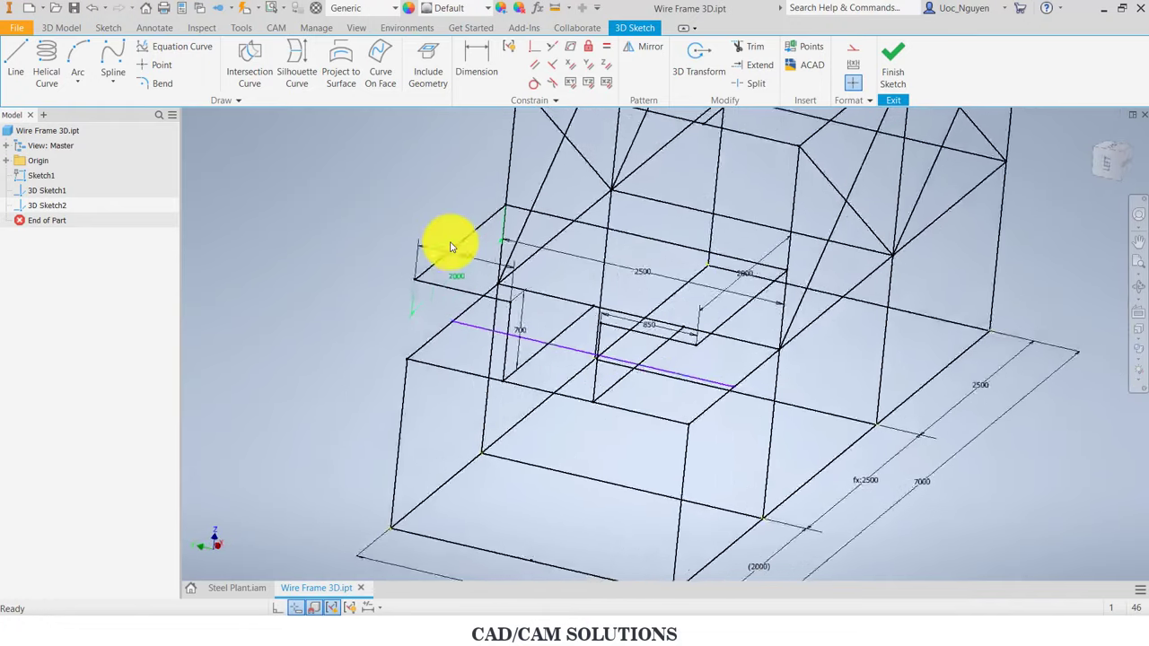
{"action": "scroll", "coordinate": [451, 249], "scroll_direction": "up", "scroll_amount": 2}
{"action": "scroll", "coordinate": [351, 238], "scroll_direction": "up", "scroll_amount": 2}
{"action": "scroll", "coordinate": [359, 226], "scroll_direction": "up", "scroll_amount": 2}
{"action": "scroll", "coordinate": [279, 202], "scroll_direction": "up", "scroll_amount": 2}
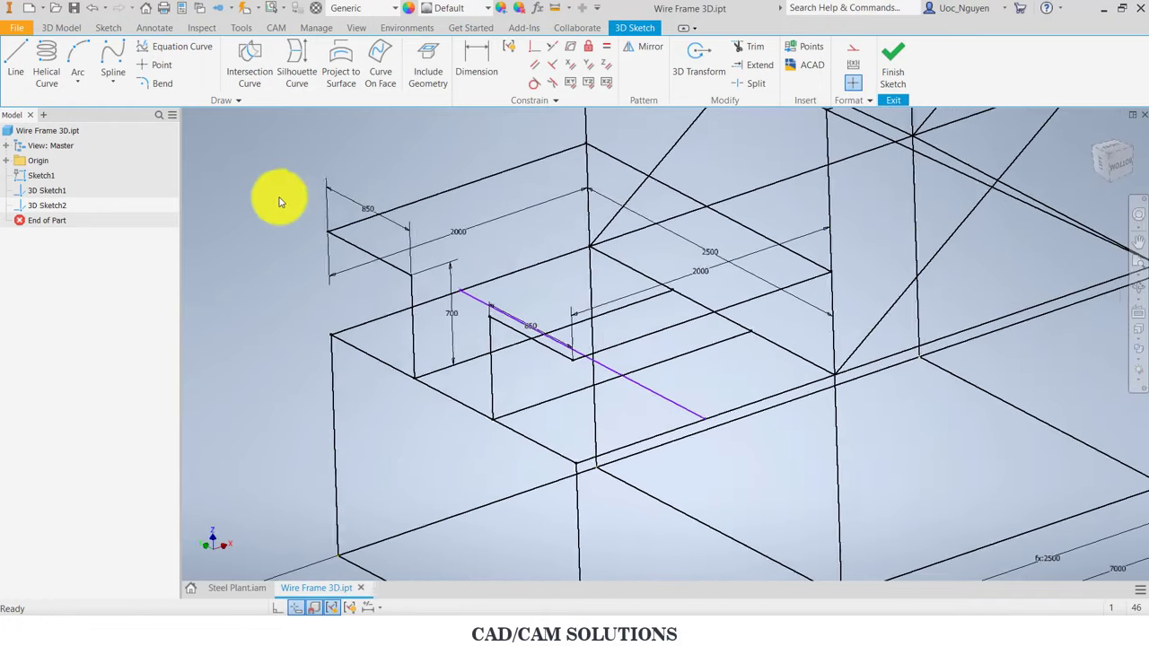
Step: Draw a vertical segment down from the frame corner
{"action": "left_click", "coordinate": [15, 59]}
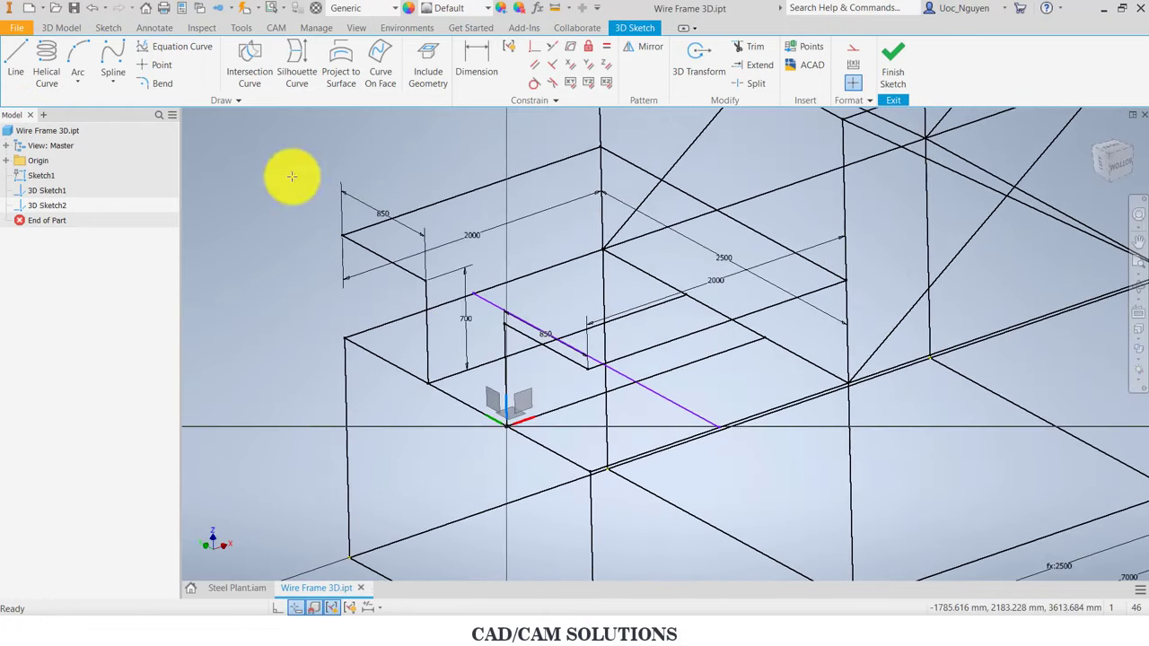
{"action": "left_click", "coordinate": [342, 236]}
{"action": "left_click", "coordinate": [344, 337]}
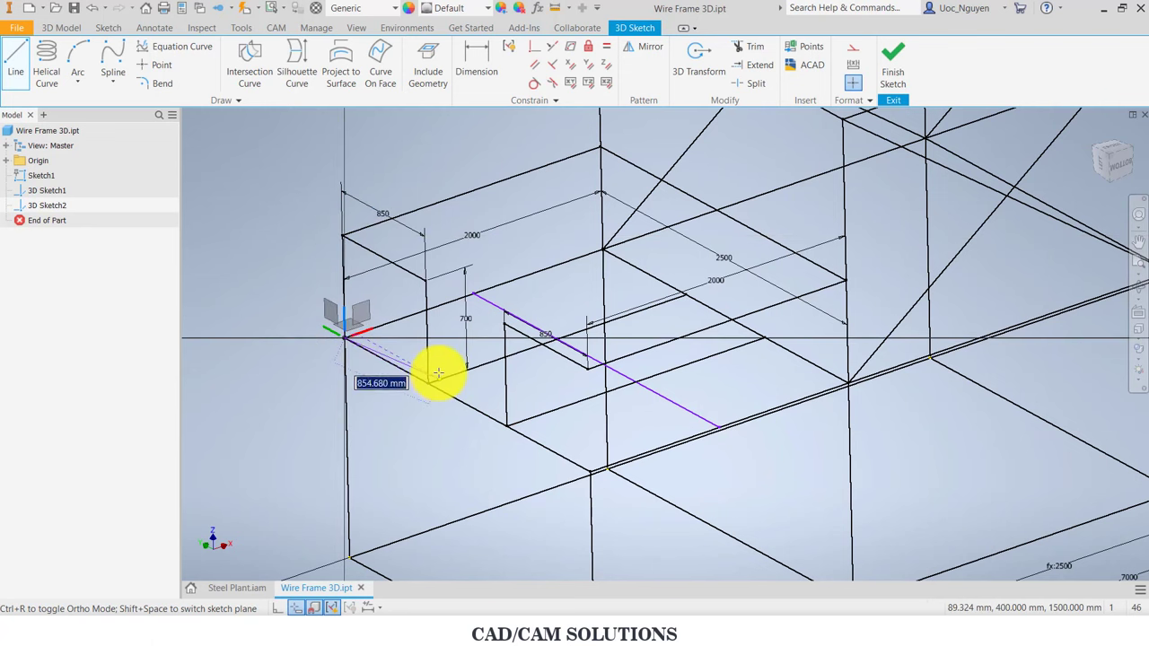
{"action": "key", "text": "Escape"}
{"action": "middle_click_drag", "start_coordinate": [641, 397], "coordinate": [577, 406]}
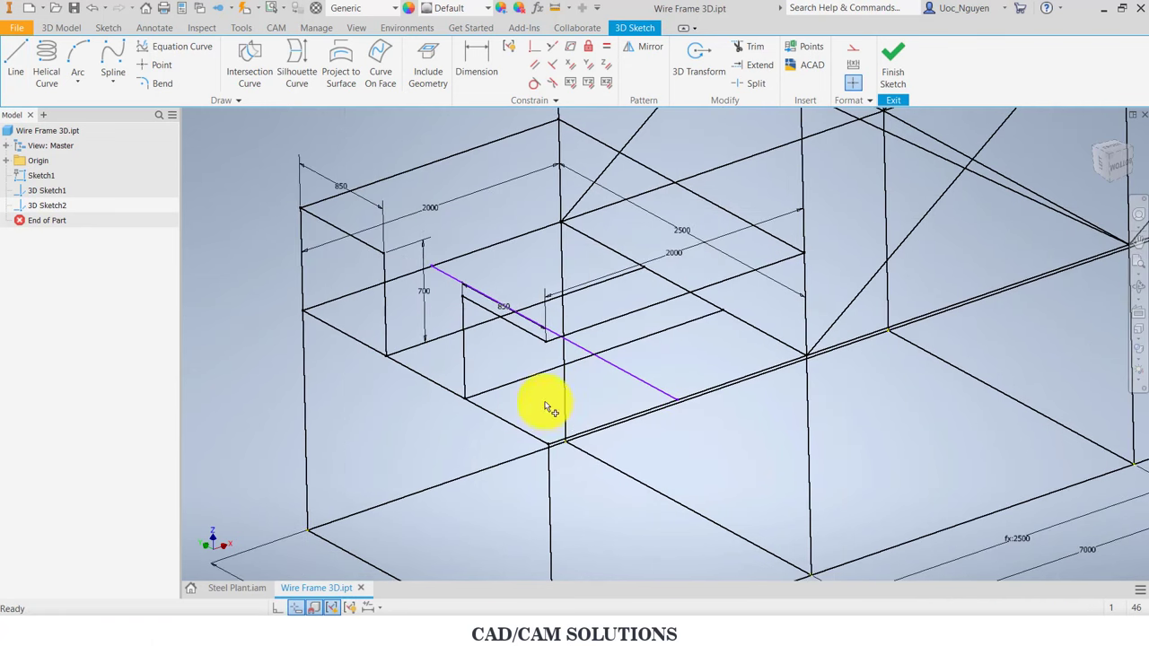
{"action": "key", "text": "l"}
{"action": "left_click", "coordinate": [547, 338]}
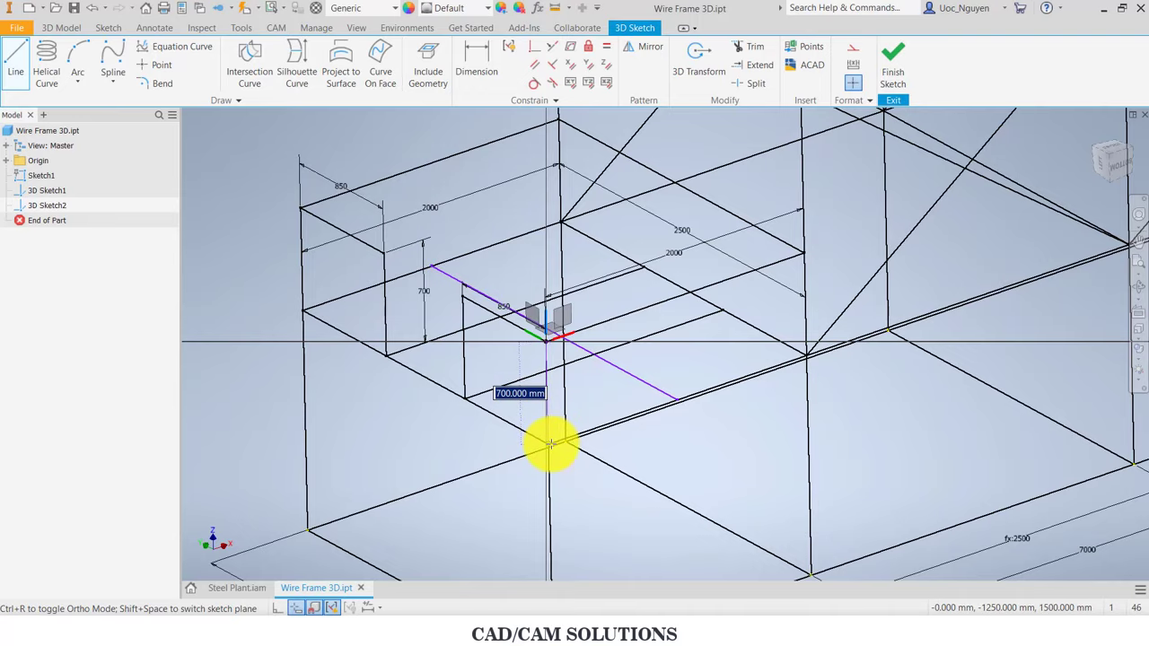
{"action": "key", "text": "Escape"}
{"action": "mouse_move", "coordinate": [506, 398]}
{"action": "middle_mouse_down", "text": "shift"}
{"action": "mouse_move", "coordinate": [461, 310]}
{"action": "mouse_move", "coordinate": [435, 196]}
{"action": "mouse_move", "coordinate": [62, 69]}
{"action": "middle_mouse_up", "text": "shift"}
Step: Draw two 700 mm vertical posts rising from the upper platform's 2000 mm edge
{"action": "left_click", "coordinate": [15, 61]}
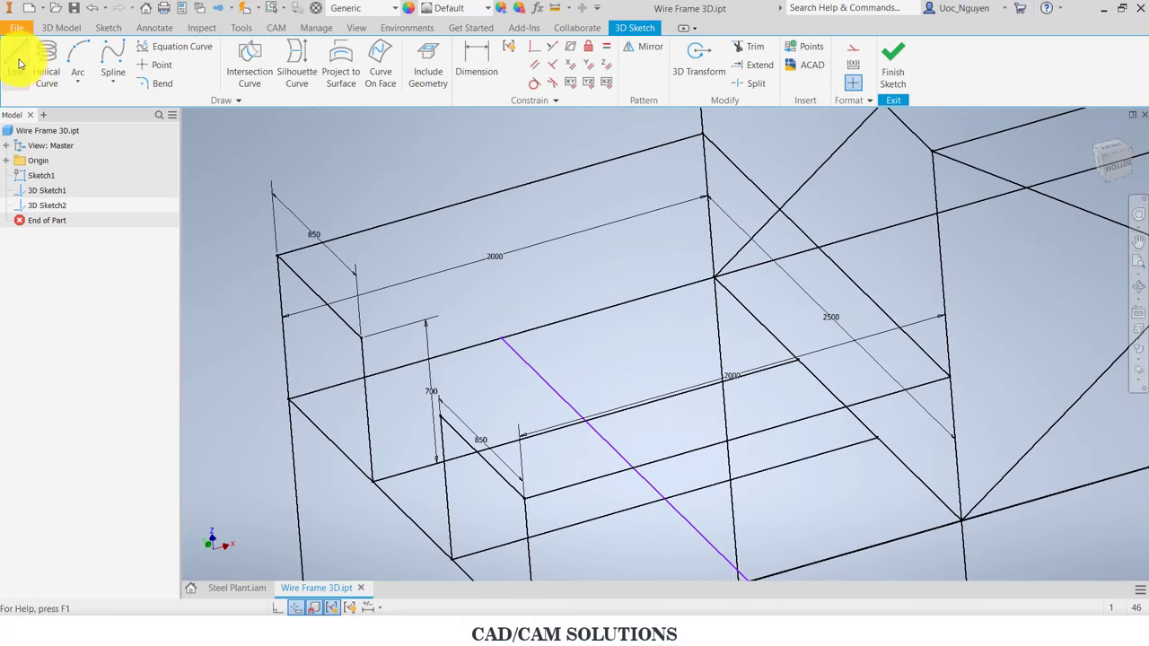
{"action": "mouse_move", "coordinate": [413, 202]}
{"action": "middle_mouse_down", "text": "shift"}
{"action": "mouse_move", "coordinate": [469, 287]}
{"action": "mouse_move", "coordinate": [488, 359]}
{"action": "middle_mouse_up", "text": "shift"}
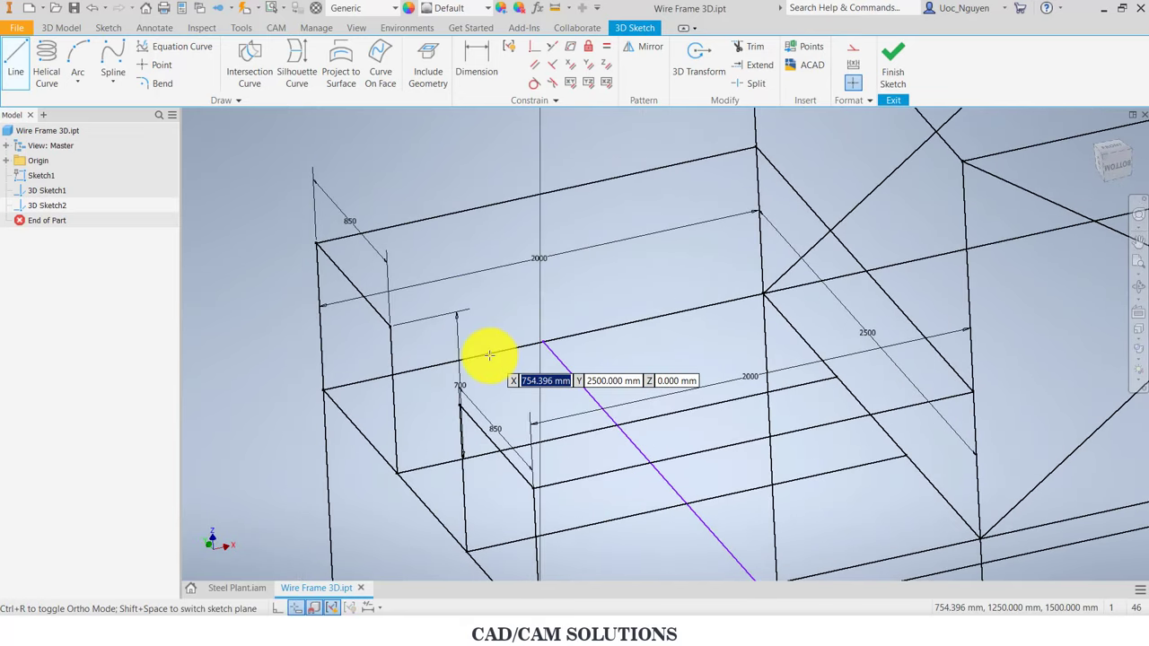
{"action": "left_click", "coordinate": [489, 352]}
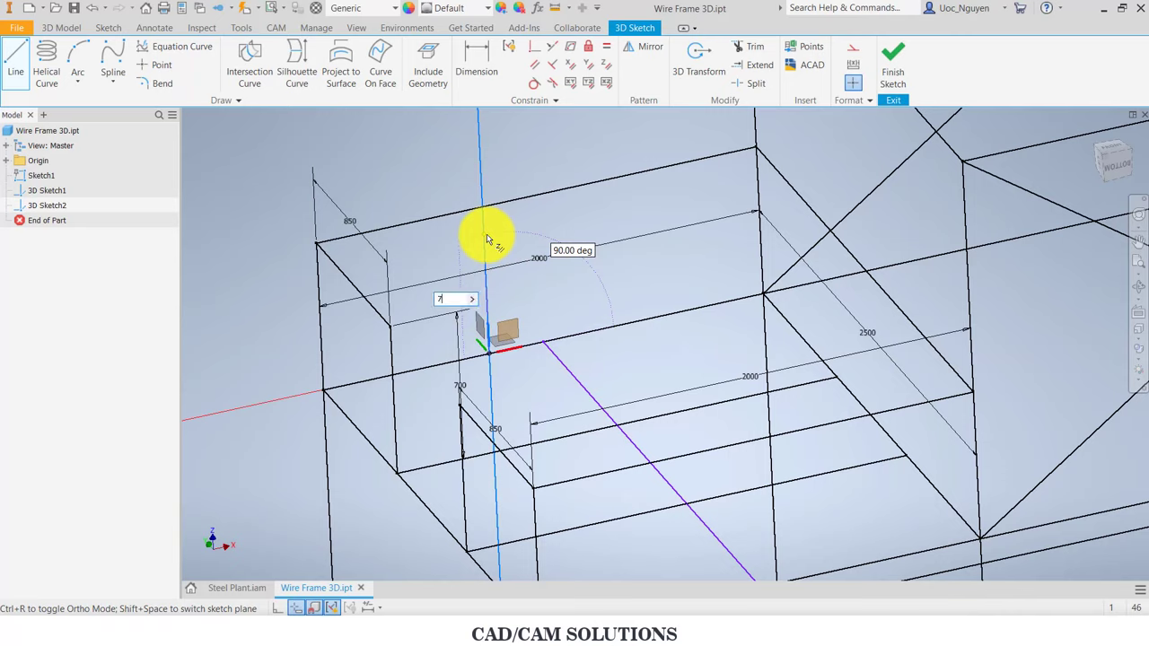
{"action": "type", "text": "700"}
{"action": "key", "text": "Return"}
{"action": "key", "text": "Escape"}
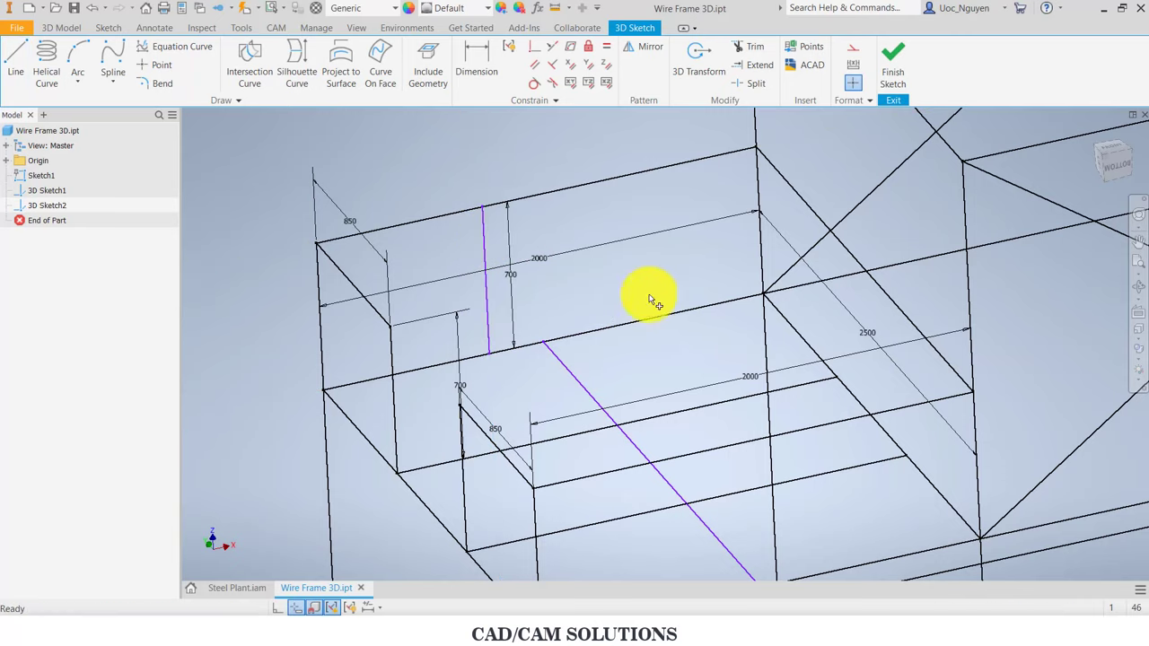
{"action": "left_click", "coordinate": [659, 312]}
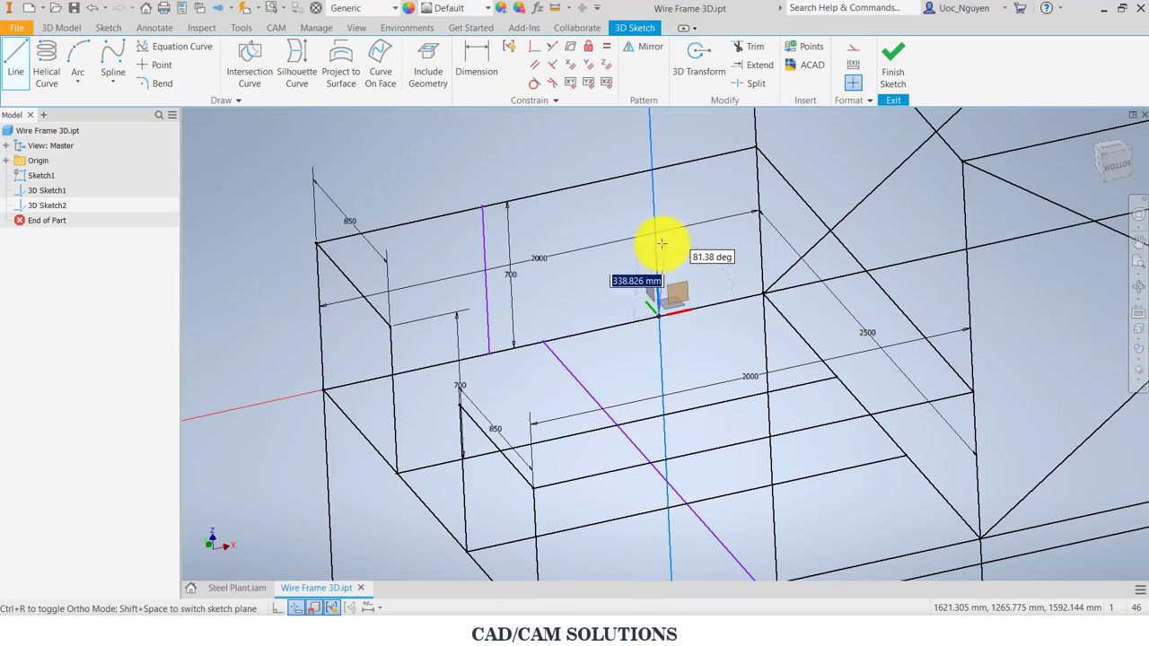
{"action": "key", "text": "Return"}
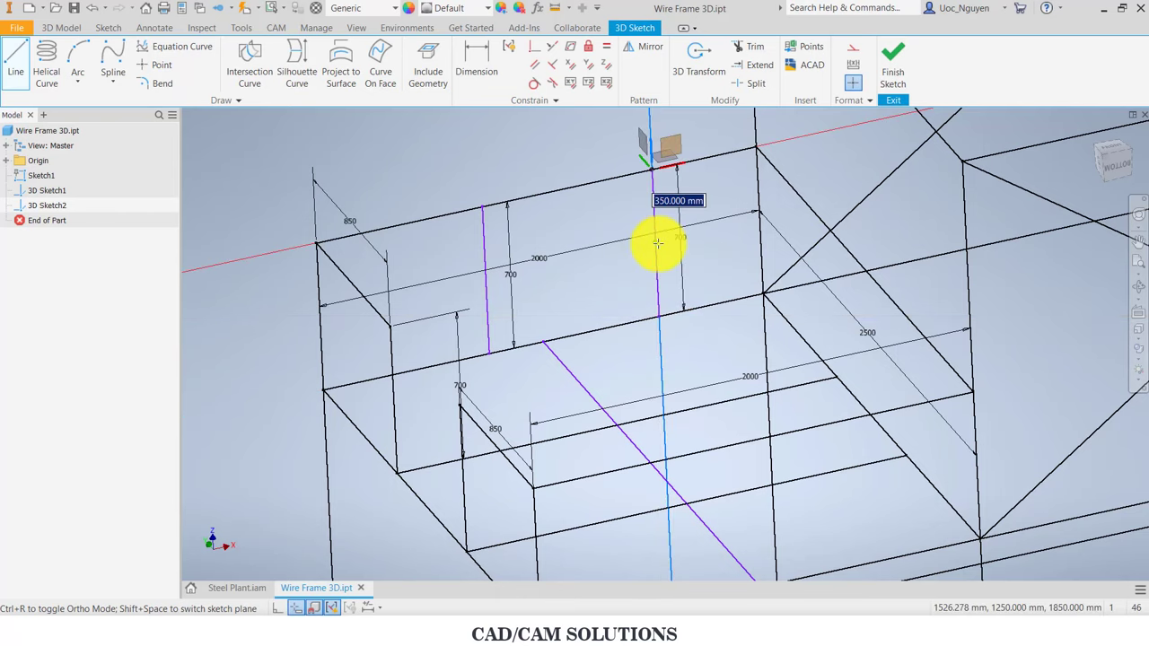
{"action": "key", "text": "Escape"}
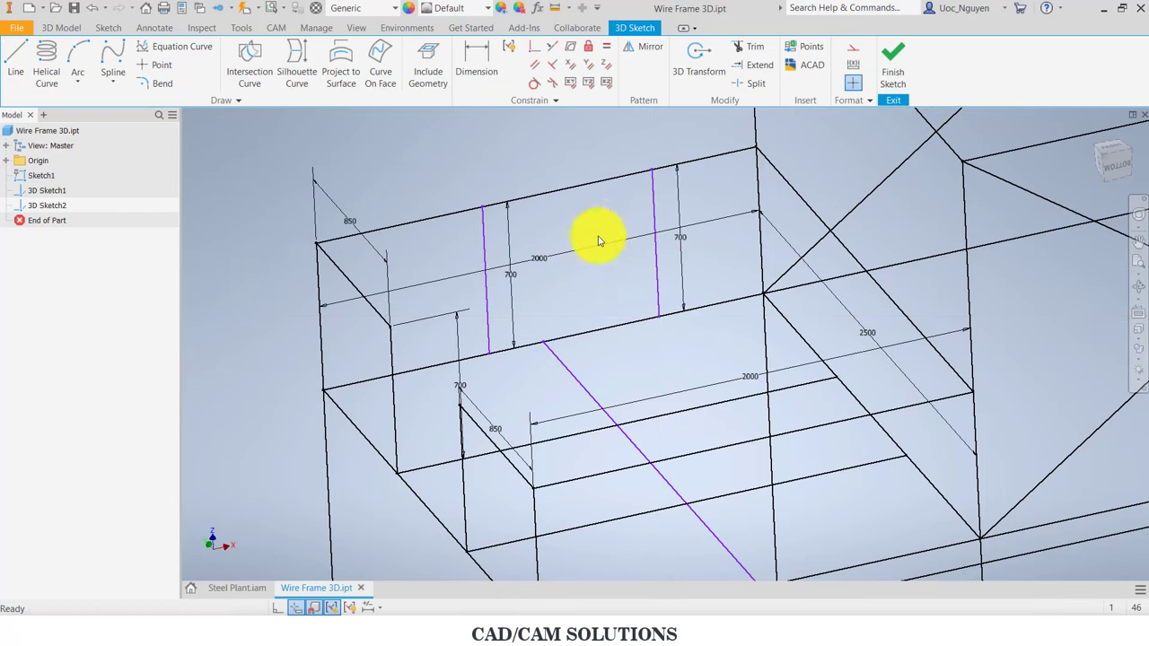
{"action": "middle_click_drag", "start_coordinate": [571, 215], "coordinate": [531, 225]}
{"action": "left_click", "coordinate": [469, 65]}
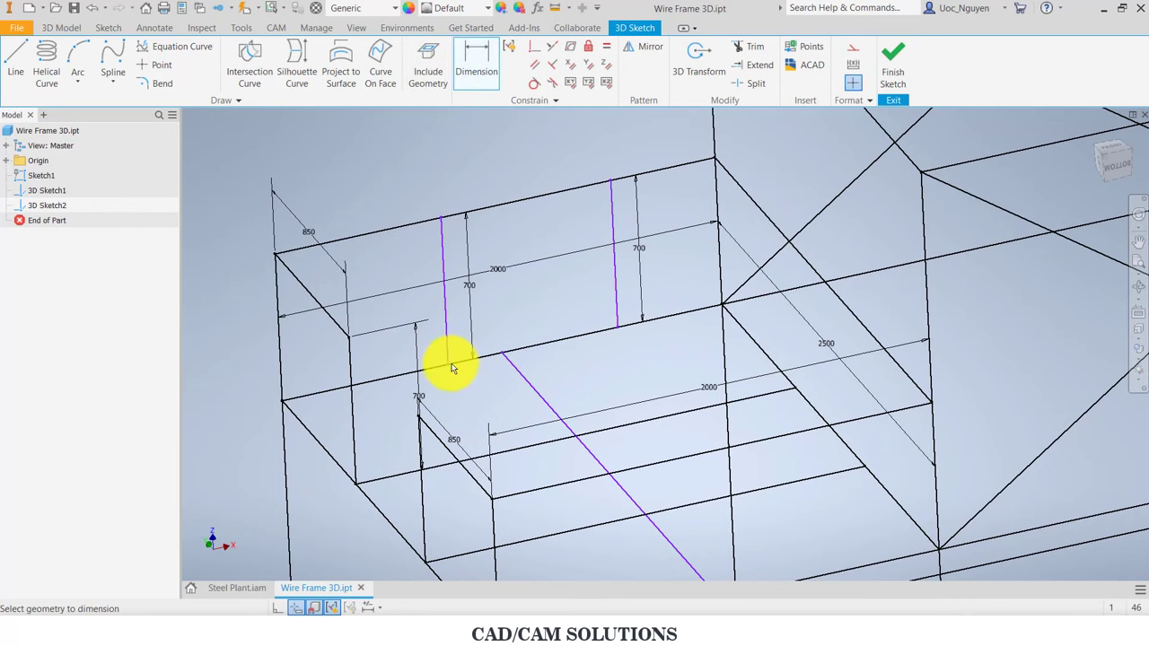
Step: Dimension the first post 2000/3 (666.667 mm) from the corner
{"action": "left_click", "coordinate": [283, 402]}
{"action": "left_click", "coordinate": [319, 365]}
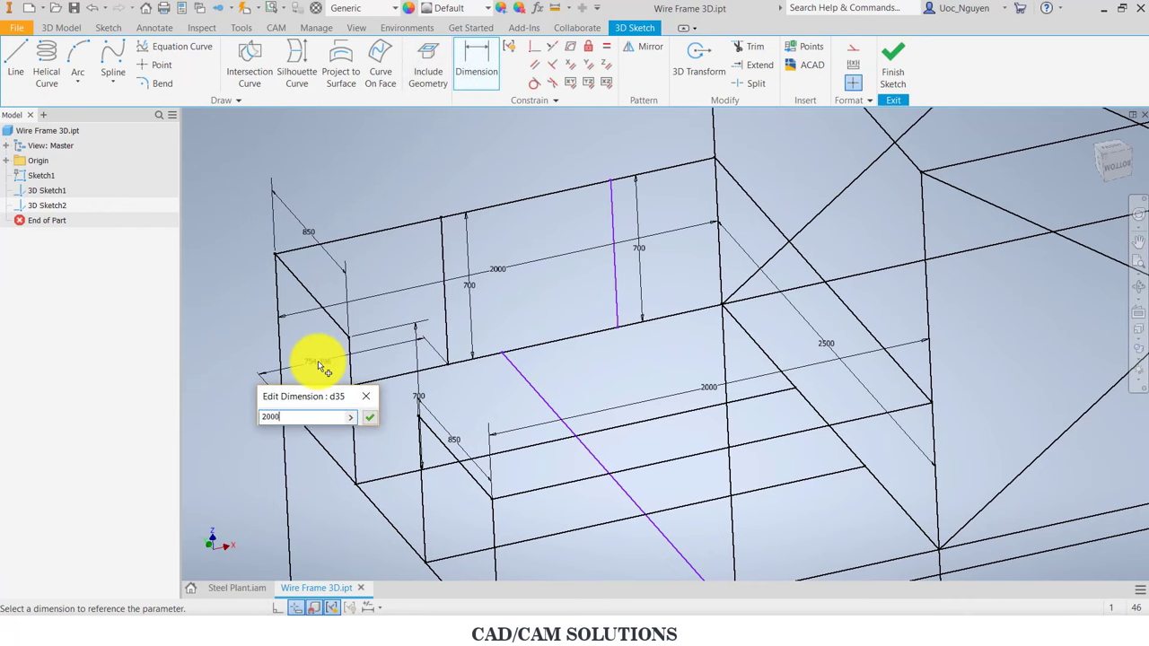
{"action": "type", "text": "3"}
{"action": "key", "text": "Return"}
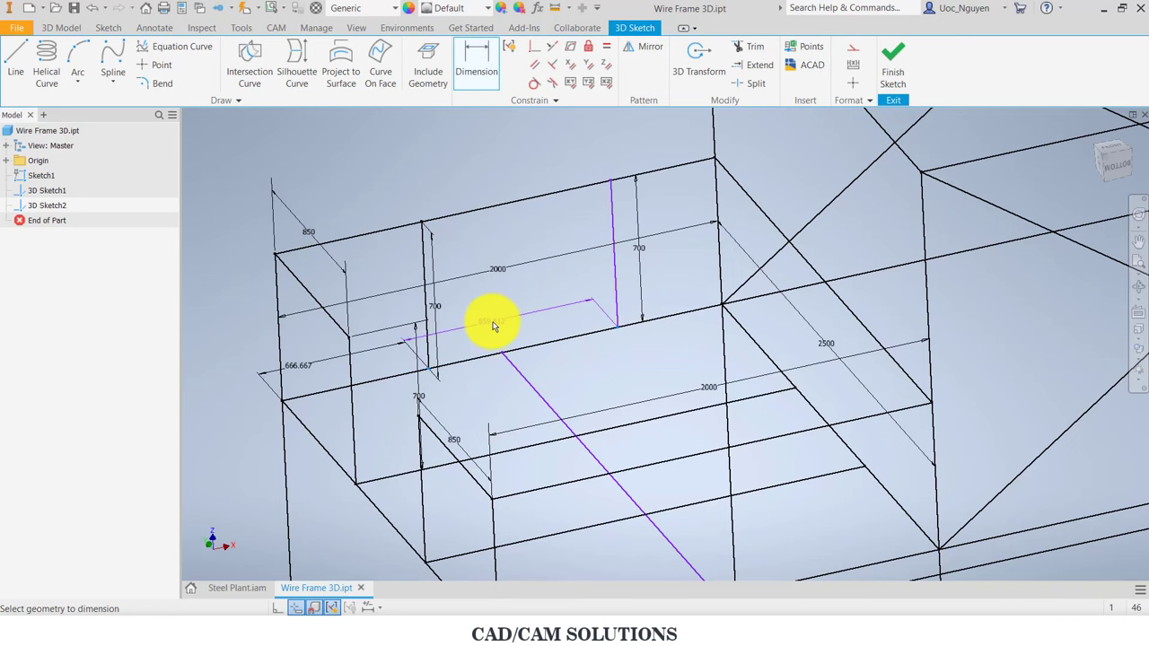
Step: Set the gap between the two posts equal to d35
{"action": "left_click", "coordinate": [493, 326]}
{"action": "left_click", "coordinate": [385, 351]}
{"action": "type", "text": "d35"}
{"action": "left_click", "coordinate": [542, 377]}
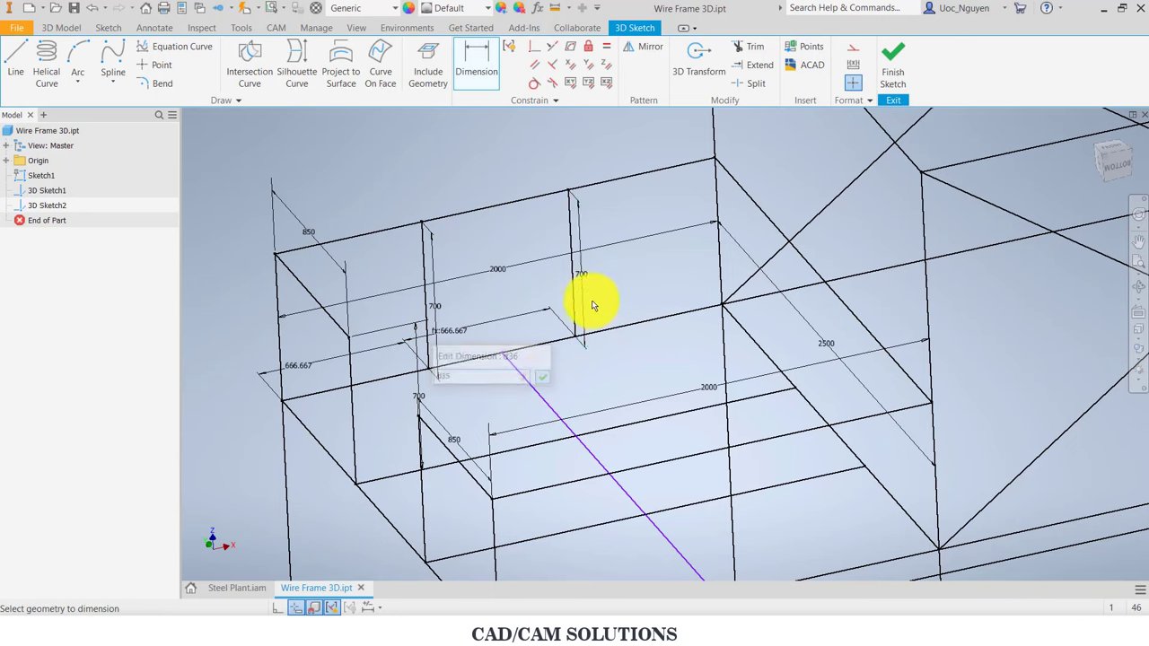
{"action": "scroll", "coordinate": [623, 277], "scroll_direction": "down", "scroll_amount": 3}
{"action": "middle_click_drag", "start_coordinate": [622, 313], "coordinate": [527, 265]}
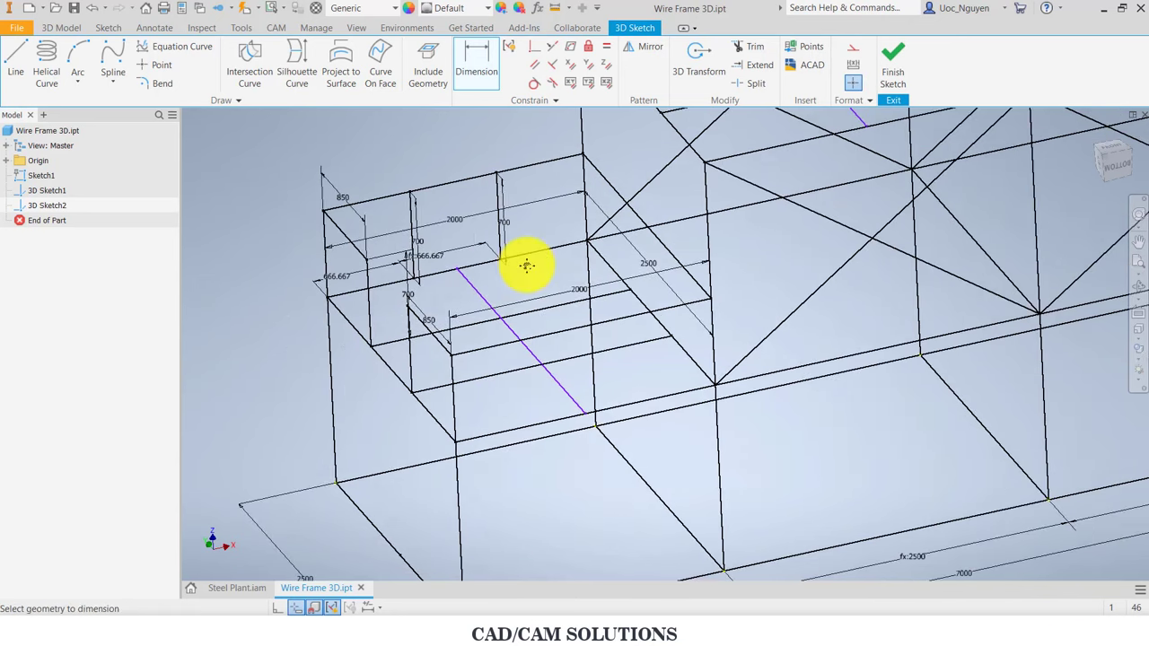
{"action": "mouse_move", "coordinate": [511, 328]}
{"action": "middle_mouse_down", "text": "shift"}
{"action": "mouse_move", "coordinate": [431, 296]}
{"action": "mouse_move", "coordinate": [412, 273]}
{"action": "middle_mouse_up", "text": "shift"}
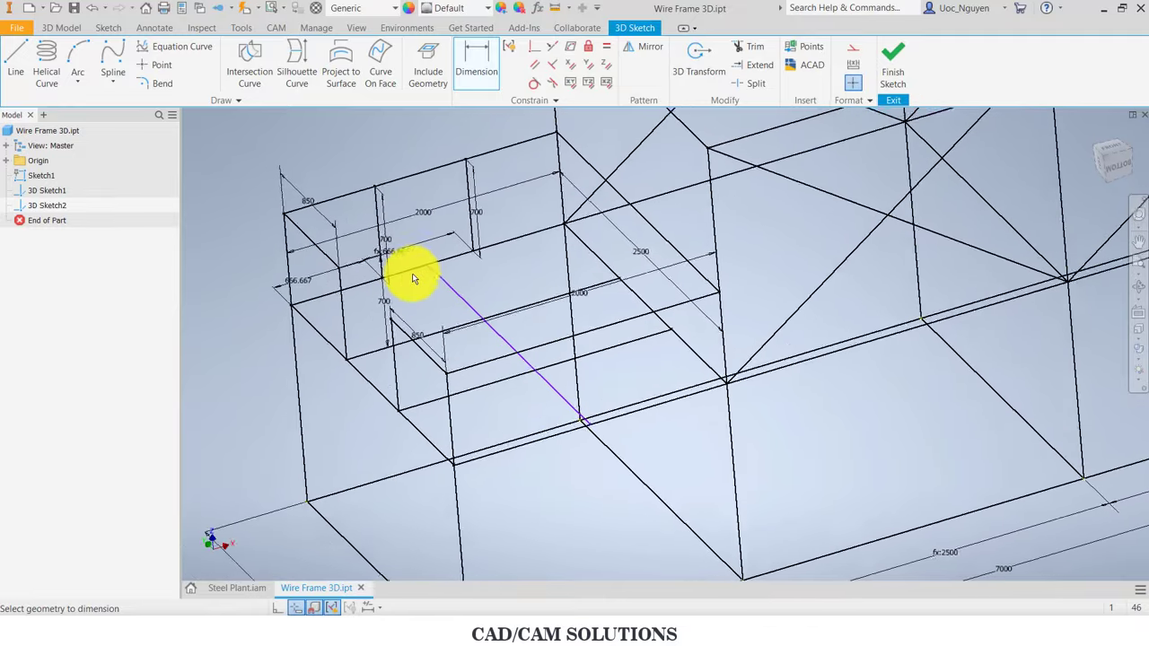
Step: Draw two 700 mm vertical posts on the far 2000 mm platform edge
{"action": "left_click", "coordinate": [16, 59]}
{"action": "scroll", "coordinate": [538, 410], "scroll_direction": "up", "scroll_amount": 3}
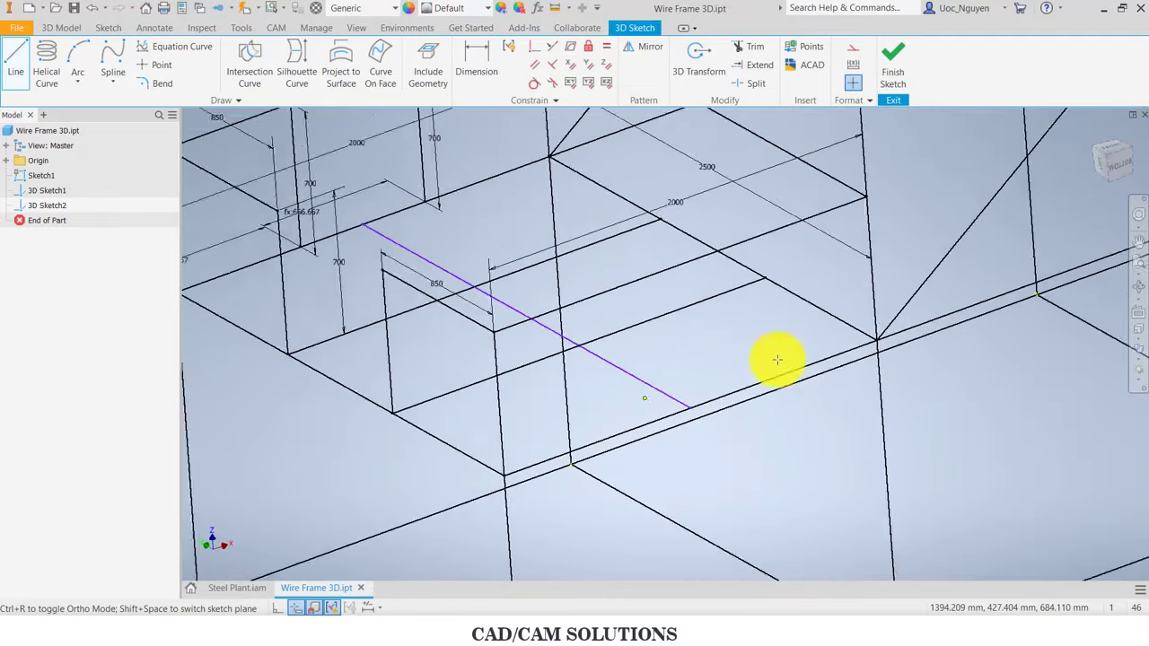
{"action": "mouse_move", "coordinate": [778, 360]}
{"action": "middle_mouse_down", "text": "shift"}
{"action": "mouse_move", "coordinate": [897, 326]}
{"action": "mouse_move", "coordinate": [847, 341]}
{"action": "mouse_move", "coordinate": [779, 388]}
{"action": "mouse_move", "coordinate": [762, 446]}
{"action": "middle_mouse_up", "text": "shift"}
{"action": "left_click", "coordinate": [763, 450]}
{"action": "type", "text": "7"}
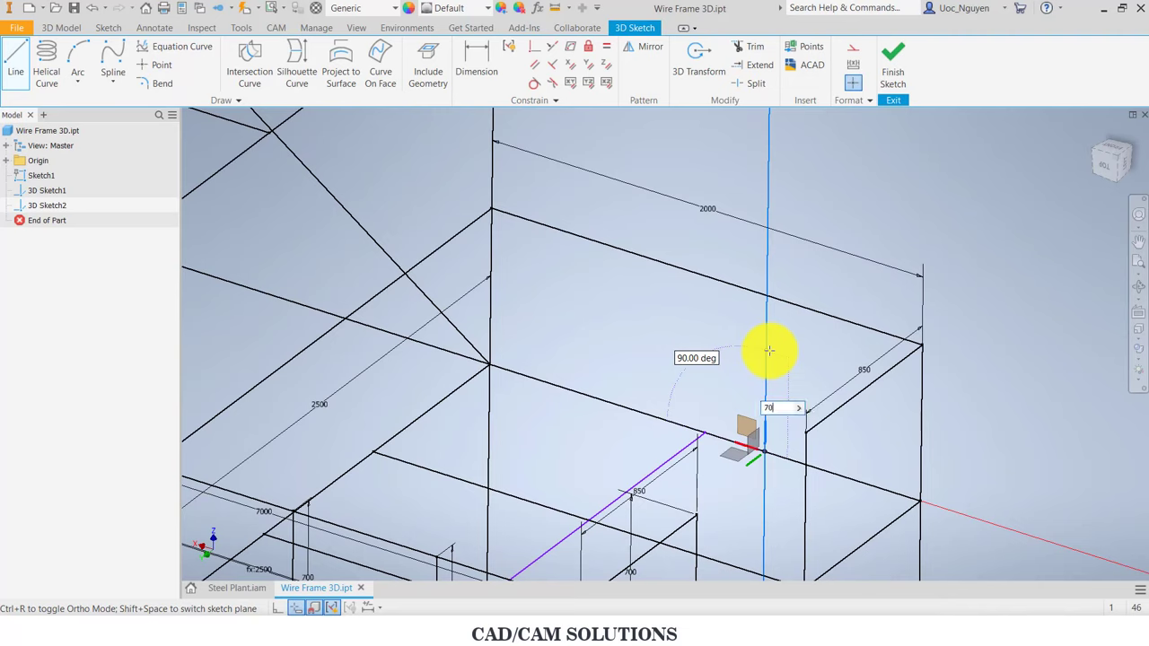
{"action": "type", "text": "0"}
{"action": "key", "text": "Return"}
{"action": "key", "text": "Escape"}
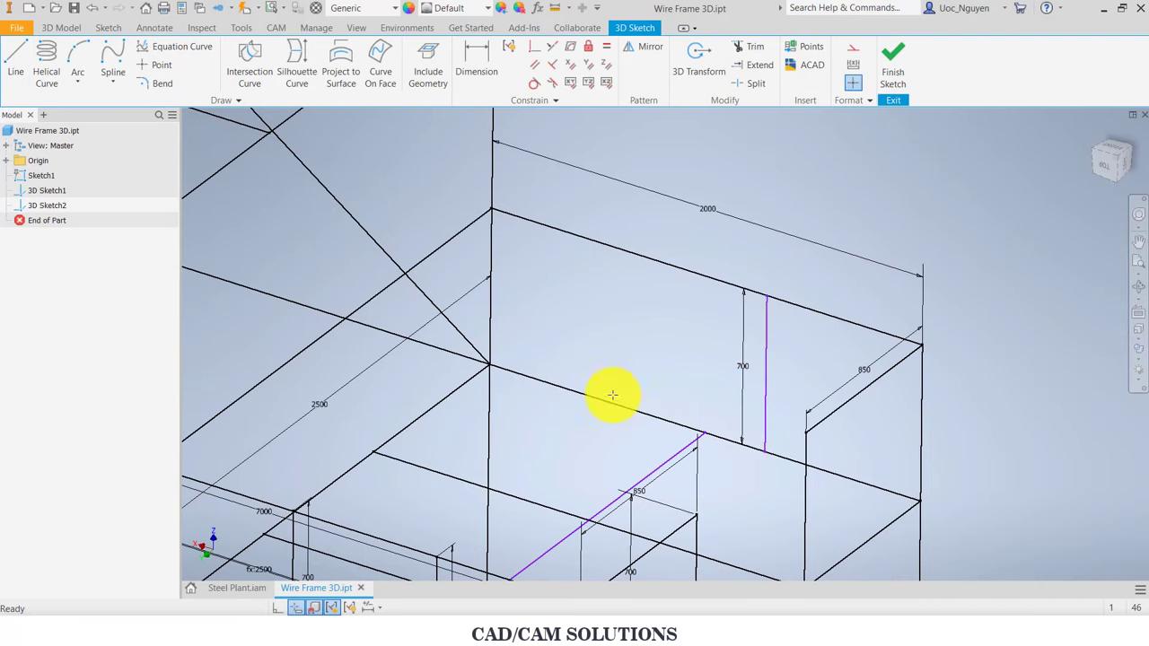
{"action": "key", "text": "l"}
{"action": "left_click", "coordinate": [610, 397]}
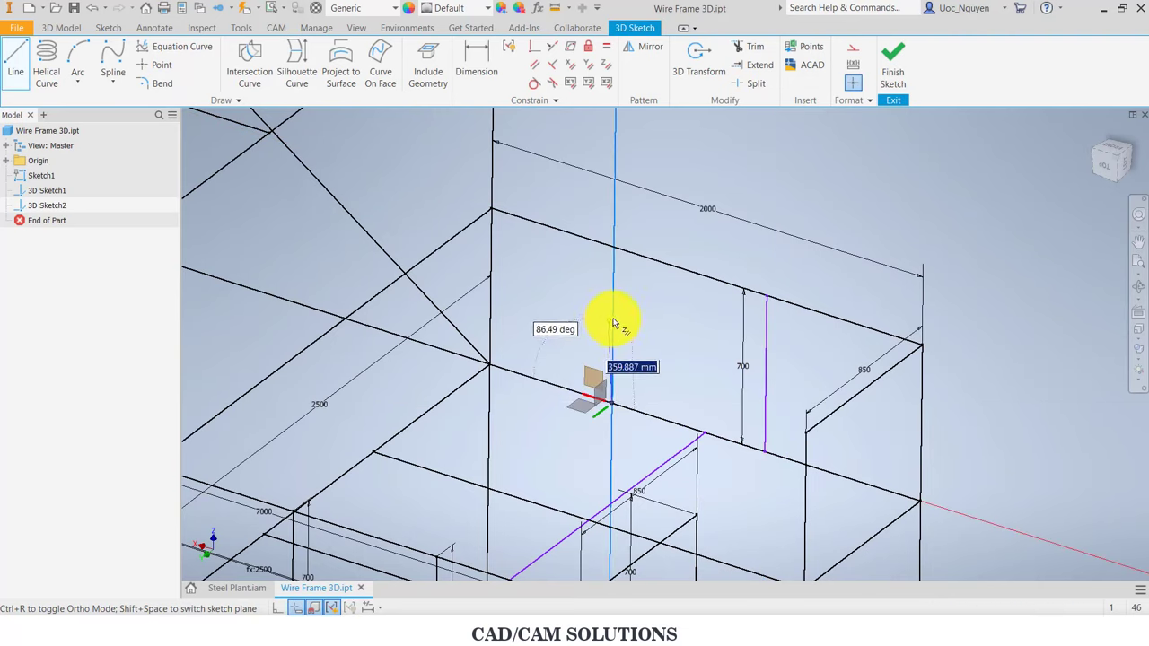
{"action": "type", "text": "0"}
{"action": "key", "text": "Return"}
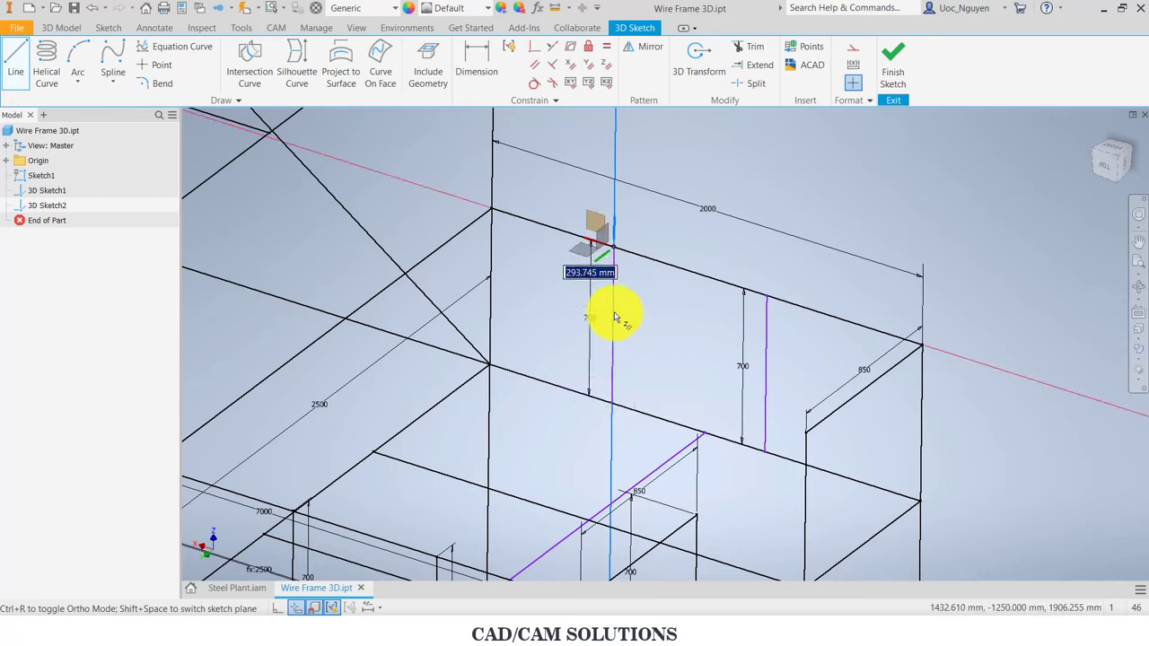
{"action": "key", "text": "Escape"}
{"action": "left_click", "coordinate": [494, 79]}
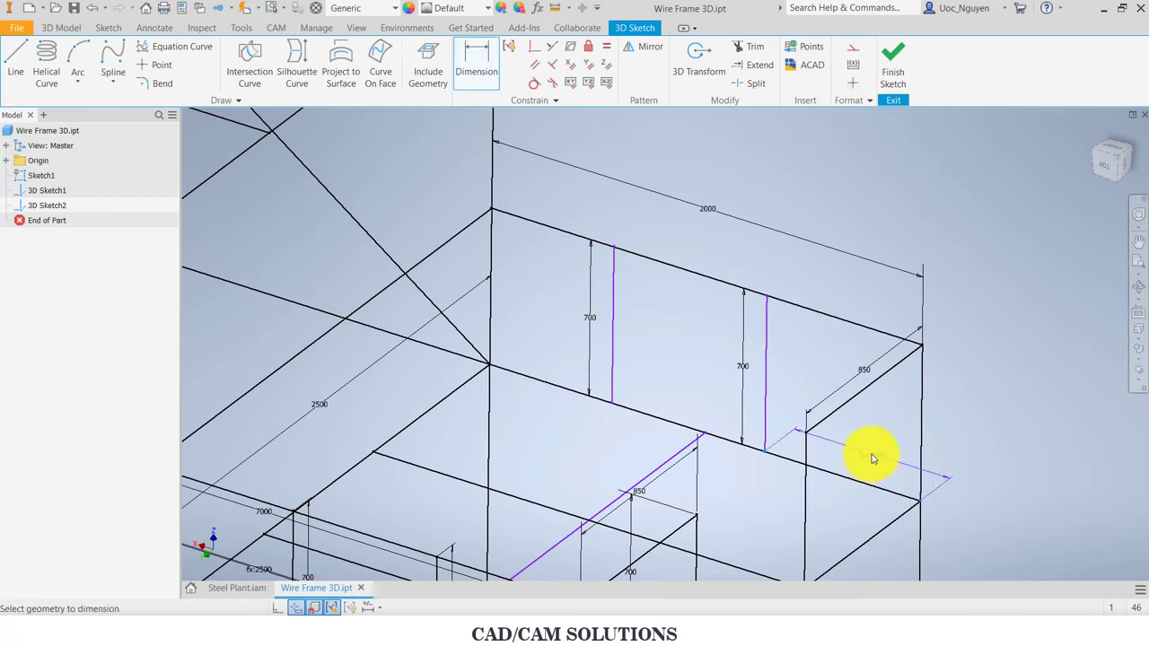
{"action": "left_click", "coordinate": [871, 459]}
{"action": "type", "text": "2000/3"}
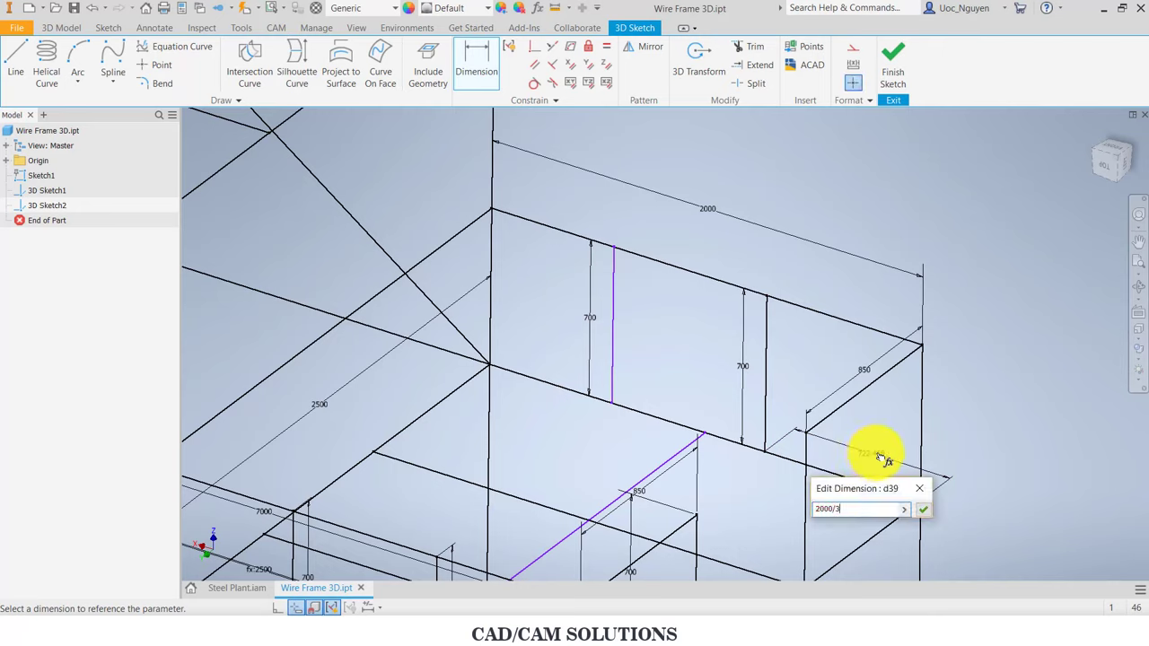
{"action": "key", "text": "Return"}
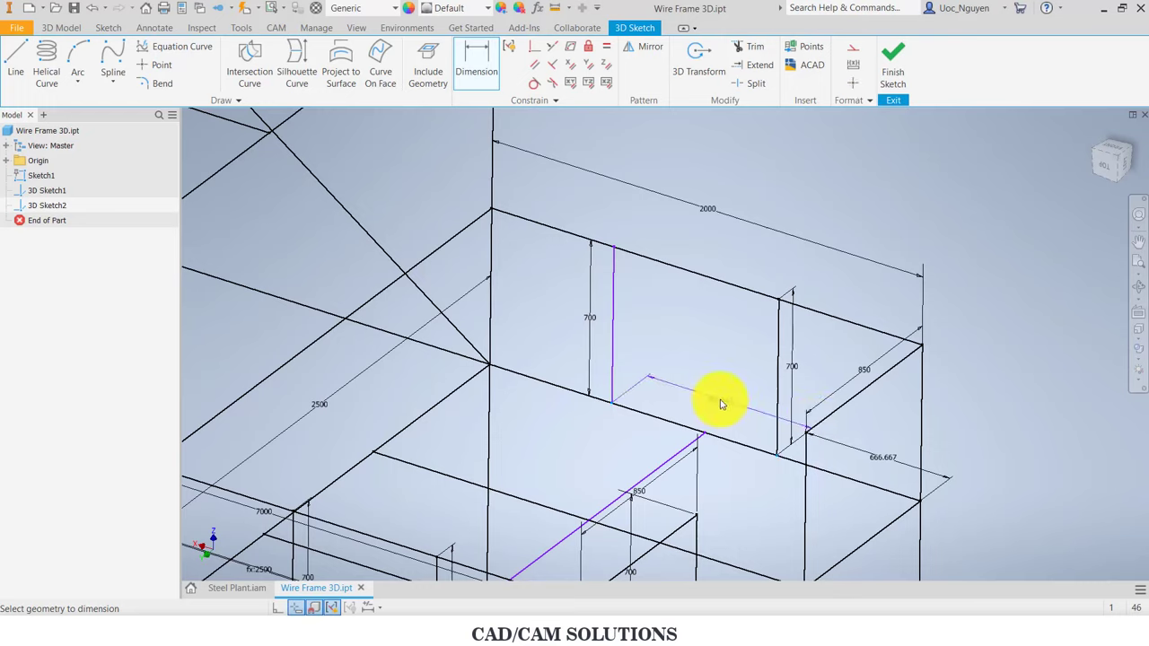
{"action": "left_click", "coordinate": [721, 408]}
{"action": "type", "text": "d39"}
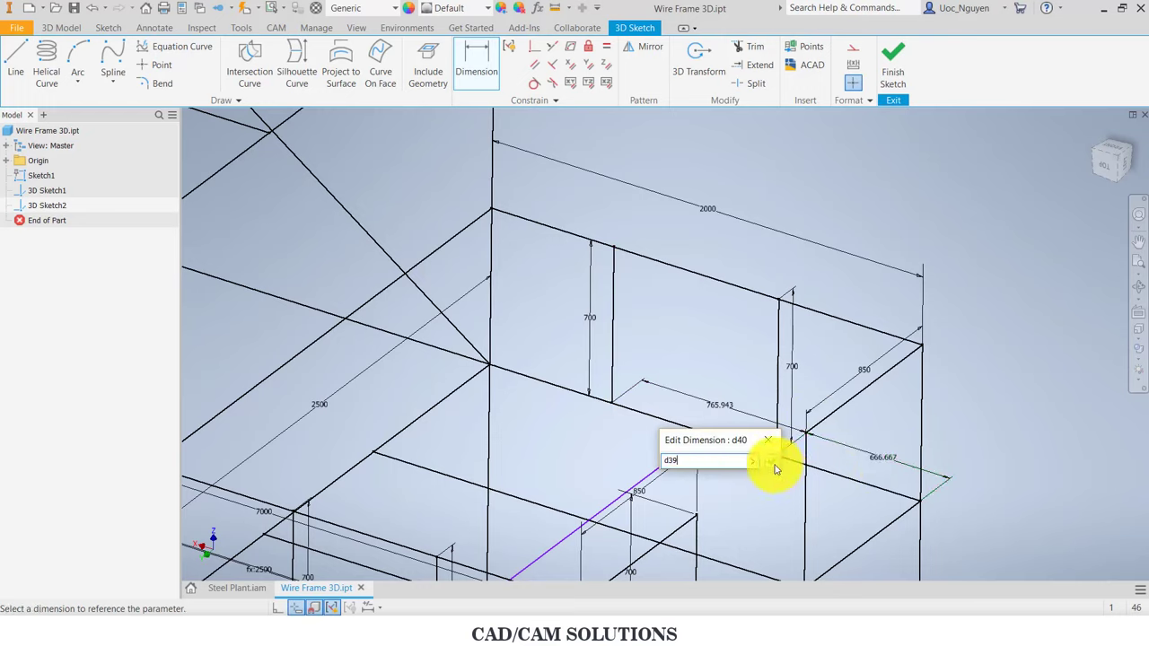
{"action": "left_click", "coordinate": [774, 463]}
{"action": "scroll", "coordinate": [701, 327], "scroll_direction": "up", "scroll_amount": 3}
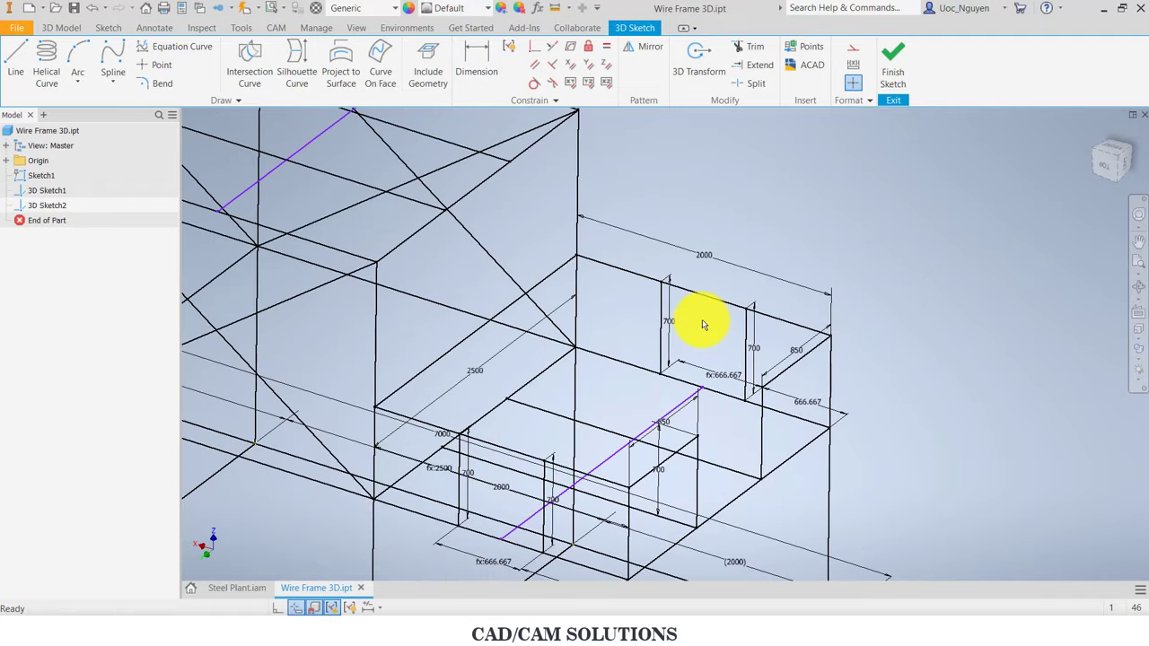
{"action": "mouse_move", "coordinate": [608, 363]}
{"action": "middle_mouse_down", "text": "shift"}
{"action": "mouse_move", "coordinate": [687, 314]}
{"action": "mouse_move", "coordinate": [565, 306]}
{"action": "middle_mouse_up", "text": "shift"}
{"action": "scroll", "coordinate": [565, 306], "scroll_direction": "down", "scroll_amount": 2}
{"action": "scroll", "coordinate": [567, 306], "scroll_direction": "down", "scroll_amount": 2}
{"action": "scroll", "coordinate": [569, 306], "scroll_direction": "down", "scroll_amount": 2}
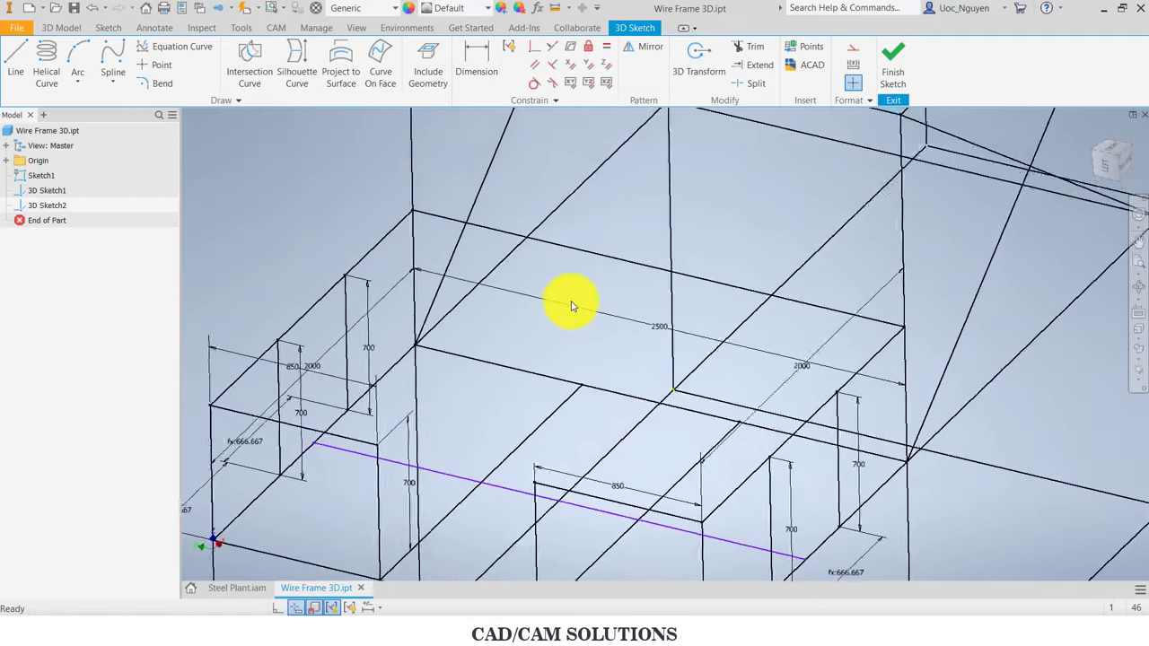
{"action": "scroll", "coordinate": [571, 306], "scroll_direction": "down", "scroll_amount": 2}
{"action": "scroll", "coordinate": [575, 305], "scroll_direction": "down", "scroll_amount": 2}
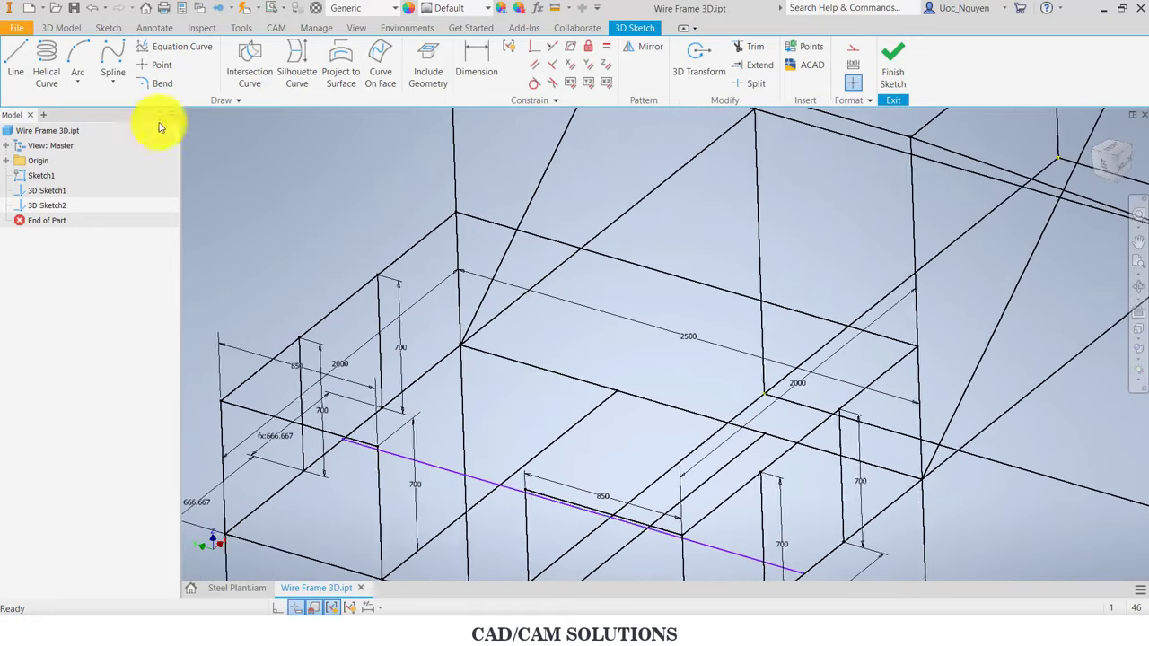
Step: Draw the first two 700 mm vertical posts up from the lower platform edge
{"action": "left_click", "coordinate": [15, 63]}
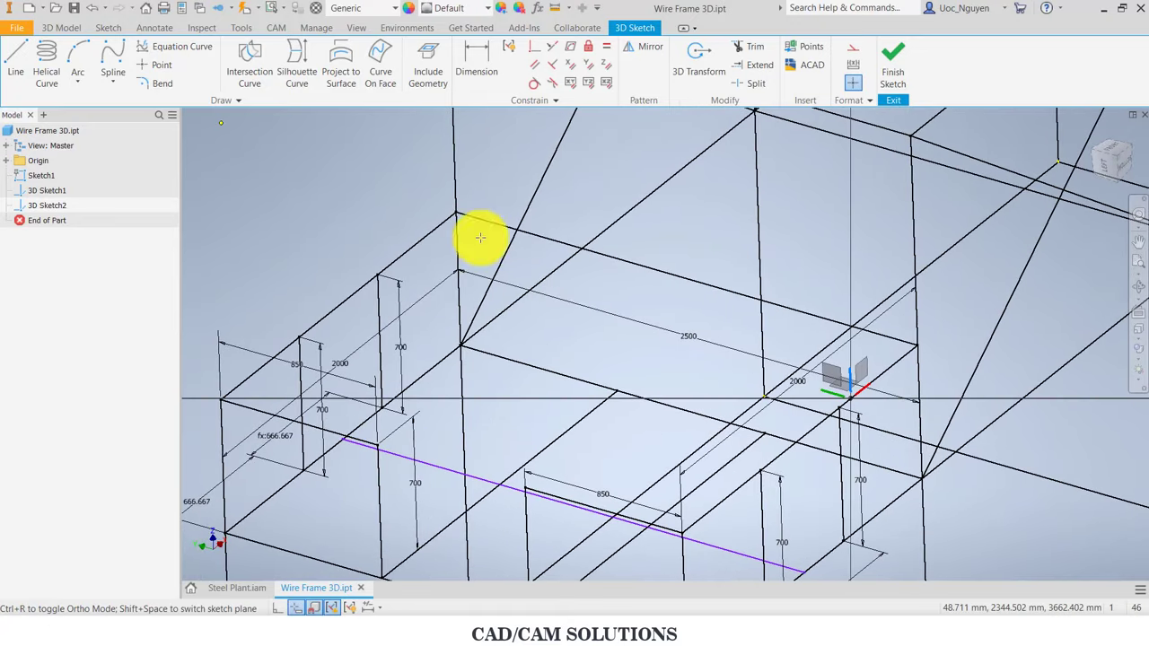
{"action": "left_click", "coordinate": [616, 389]}
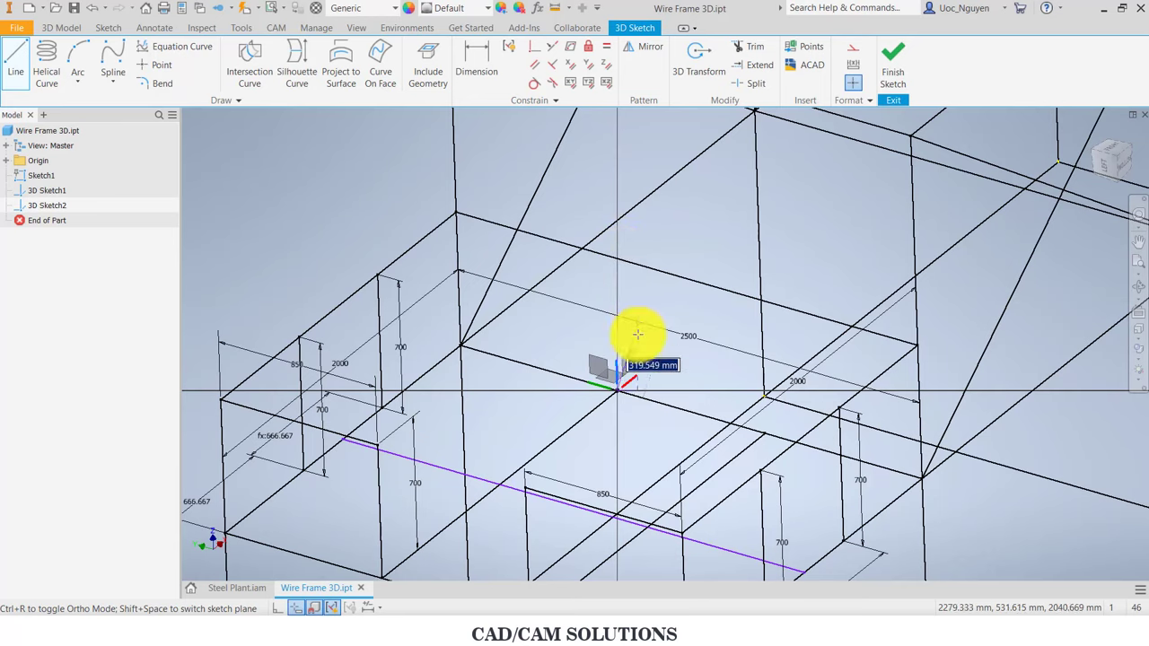
{"action": "type", "text": "7"}
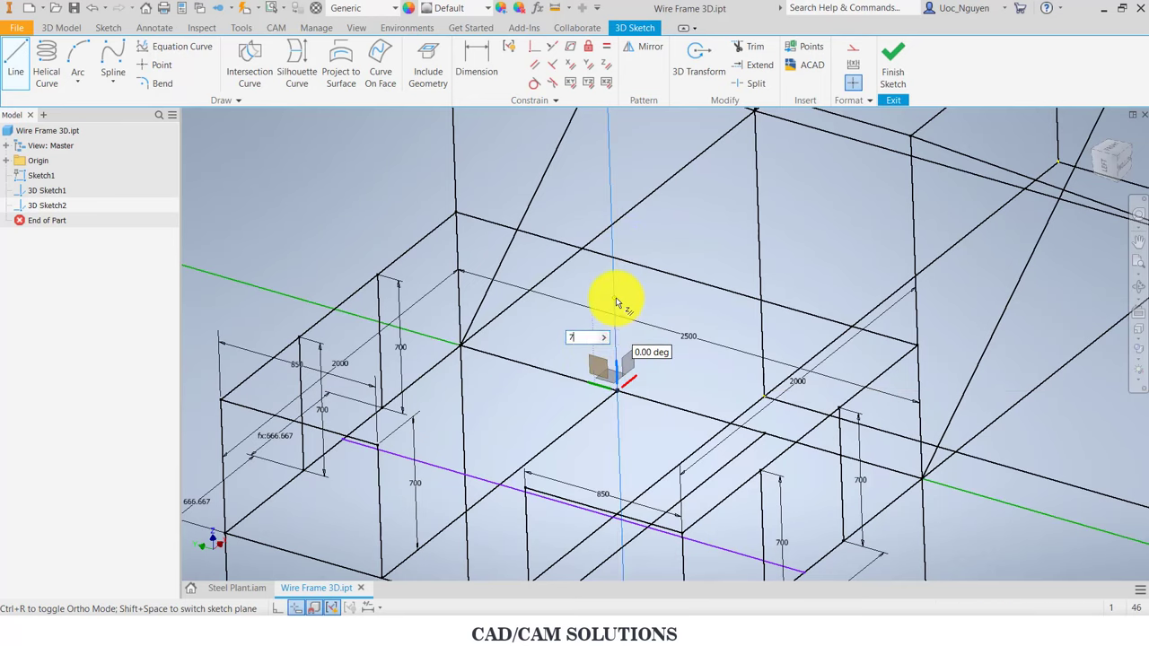
{"action": "type", "text": "00"}
{"action": "key", "text": "Tab"}
{"action": "key", "text": "Return"}
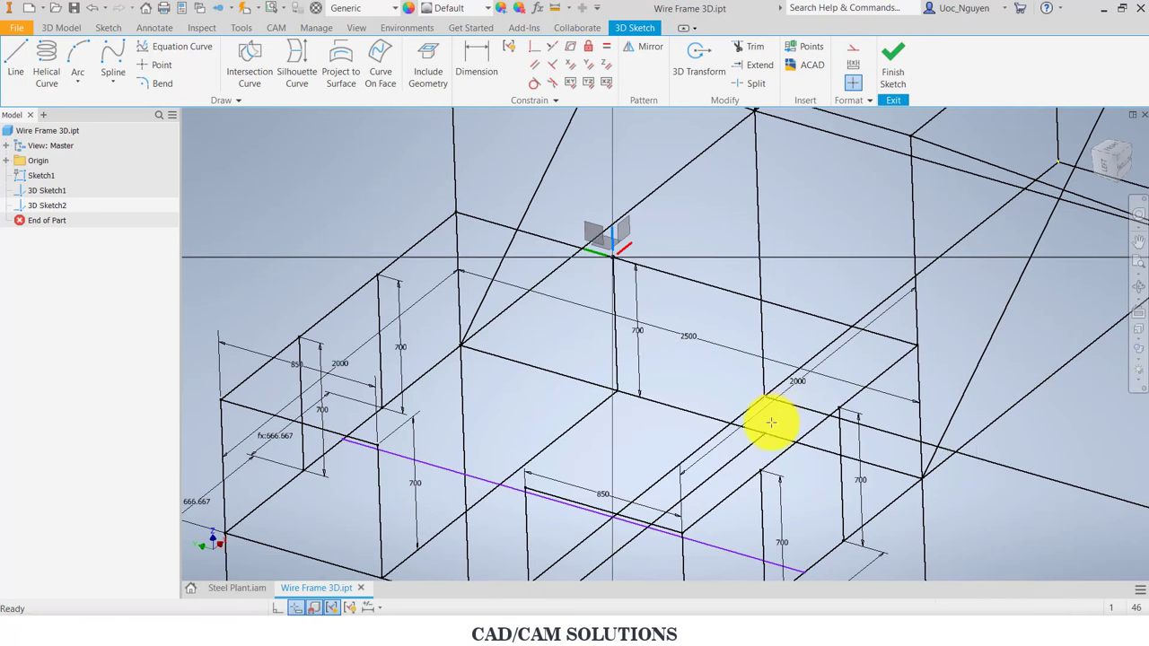
{"action": "left_click", "coordinate": [763, 431]}
{"action": "type", "text": "700"}
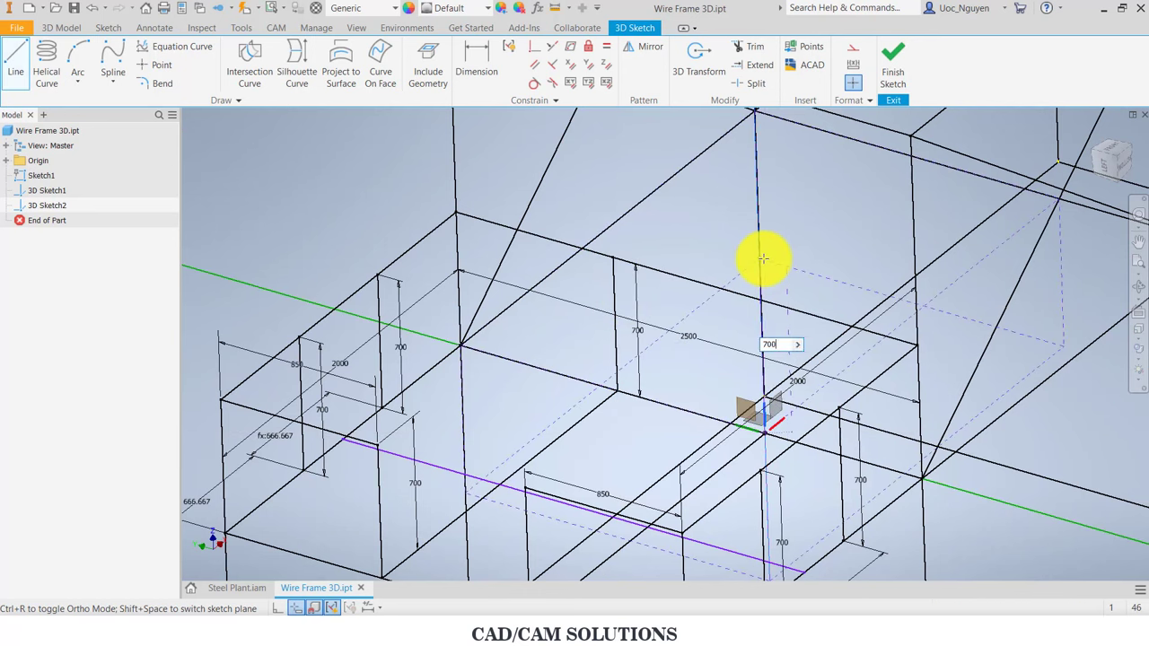
{"action": "key", "text": "Return"}
{"action": "key", "text": "Escape"}
Step: Add a third 700 mm vertical post on the lower platform edge
{"action": "mouse_move", "coordinate": [800, 259]}
{"action": "middle_mouse_down", "text": "shift"}
{"action": "mouse_move", "coordinate": [751, 246]}
{"action": "mouse_move", "coordinate": [729, 366]}
{"action": "middle_mouse_up", "text": "shift"}
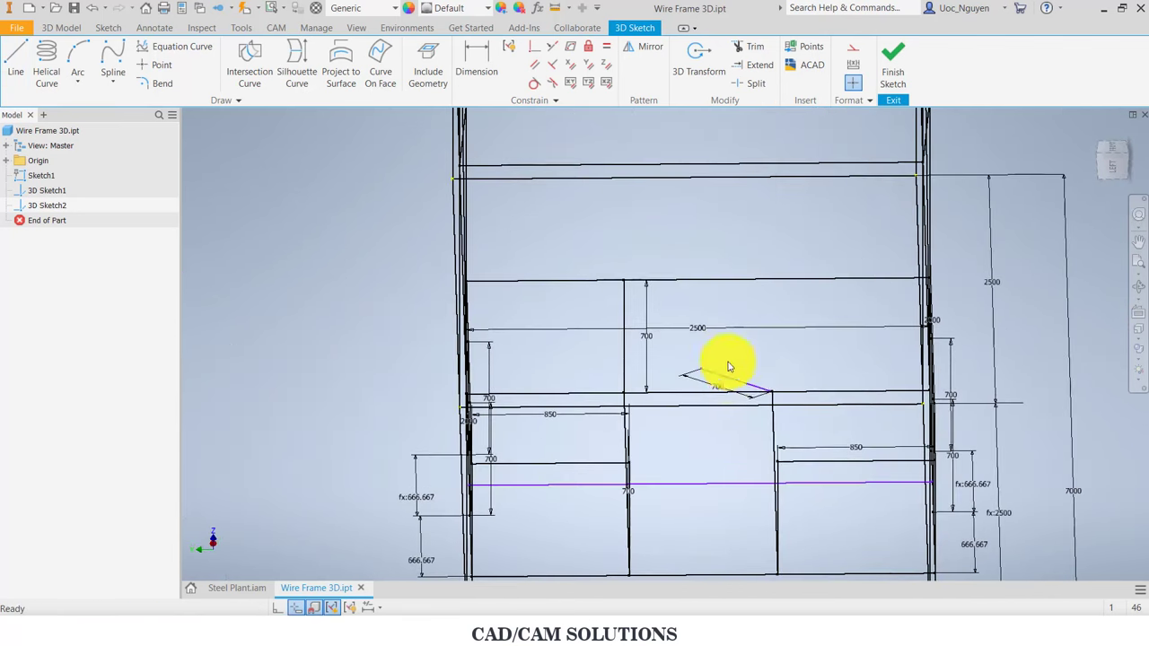
{"action": "left_click", "coordinate": [16, 56]}
{"action": "left_click", "coordinate": [768, 387]}
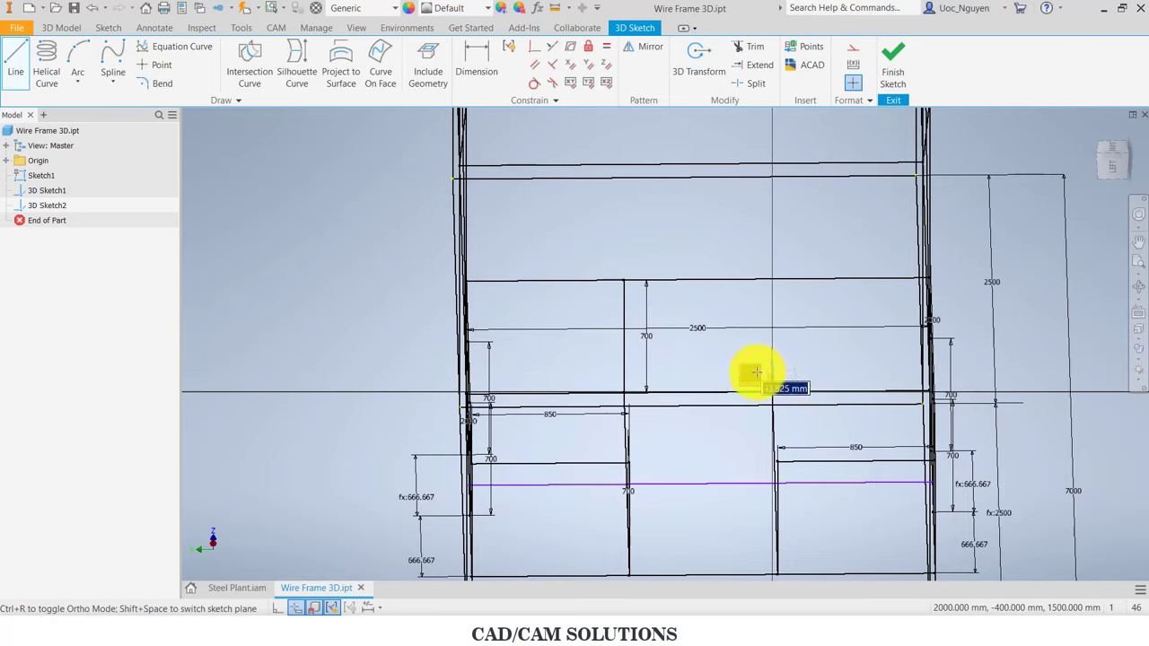
{"action": "middle_click_drag", "start_coordinate": [802, 368], "coordinate": [731, 403], "text": "shift"}
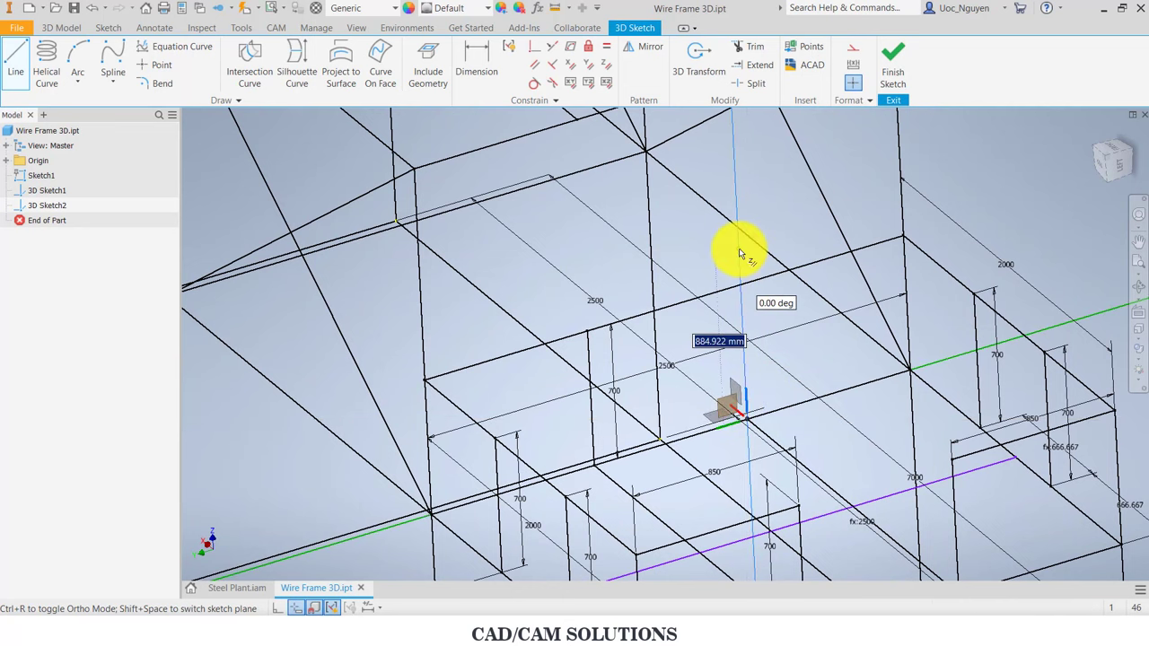
{"action": "type", "text": "0"}
{"action": "key", "text": "Return"}
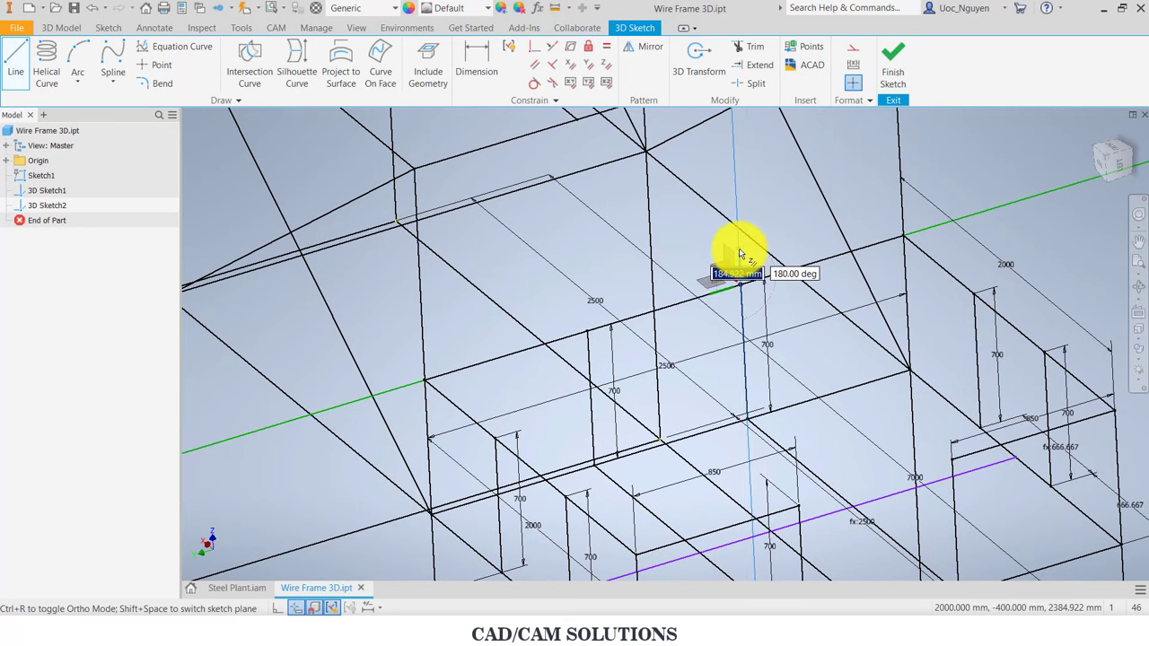
{"action": "key", "text": "Escape"}
{"action": "key", "text": "Escape"}
{"action": "scroll", "coordinate": [764, 232], "scroll_direction": "down", "scroll_amount": 3}
{"action": "mouse_move", "coordinate": [764, 232]}
{"action": "middle_mouse_down", "text": "shift"}
{"action": "mouse_move", "coordinate": [485, 249]}
{"action": "mouse_move", "coordinate": [302, 239]}
{"action": "middle_mouse_up", "text": "shift"}
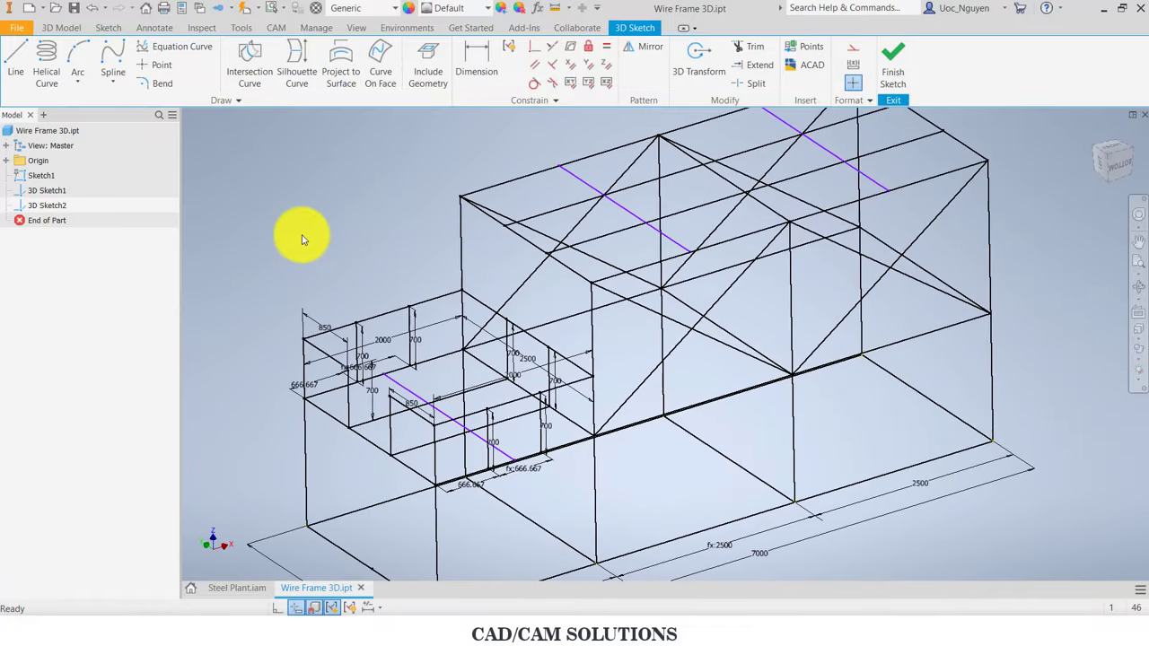
Step: Finish the sketch and turn off 3D Sketch2's dimension visibility
{"action": "left_click", "coordinate": [892, 87]}
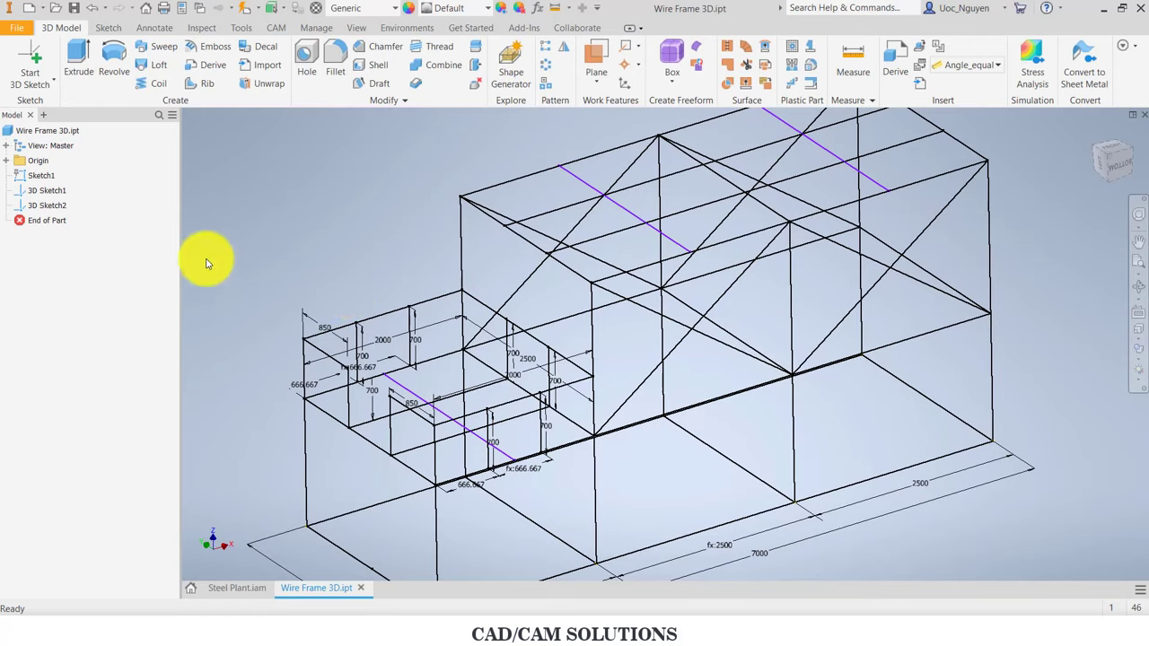
{"action": "right_click", "coordinate": [55, 206]}
{"action": "left_click", "coordinate": [92, 324]}
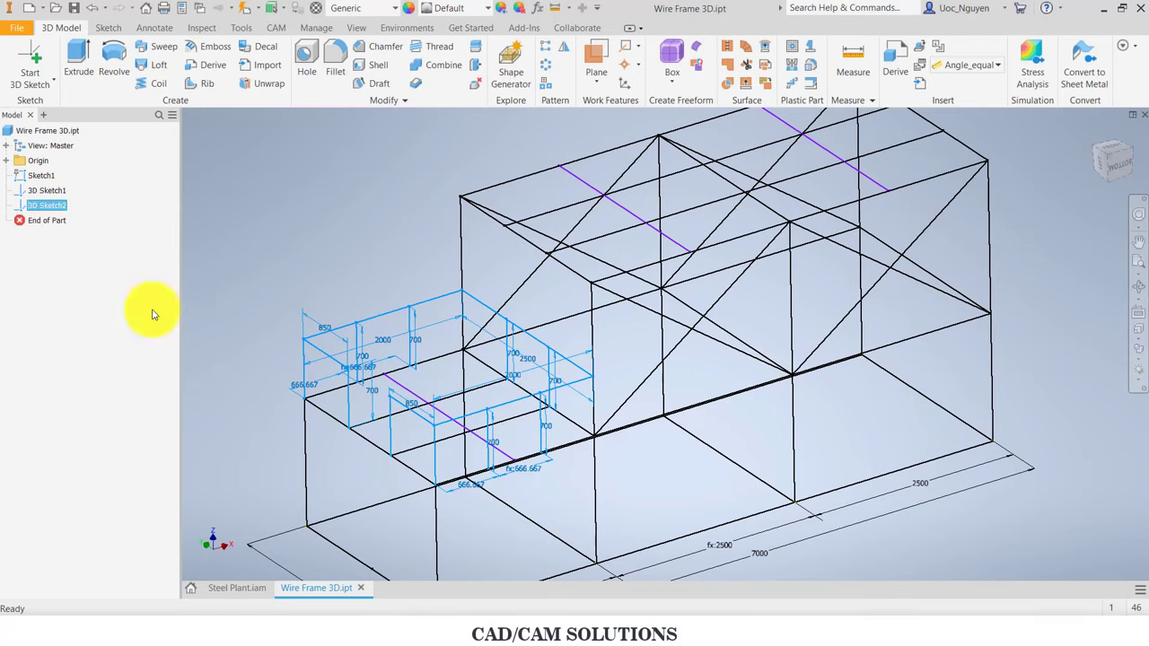
{"action": "middle_click_drag", "start_coordinate": [153, 313], "coordinate": [360, 254], "text": "shift"}
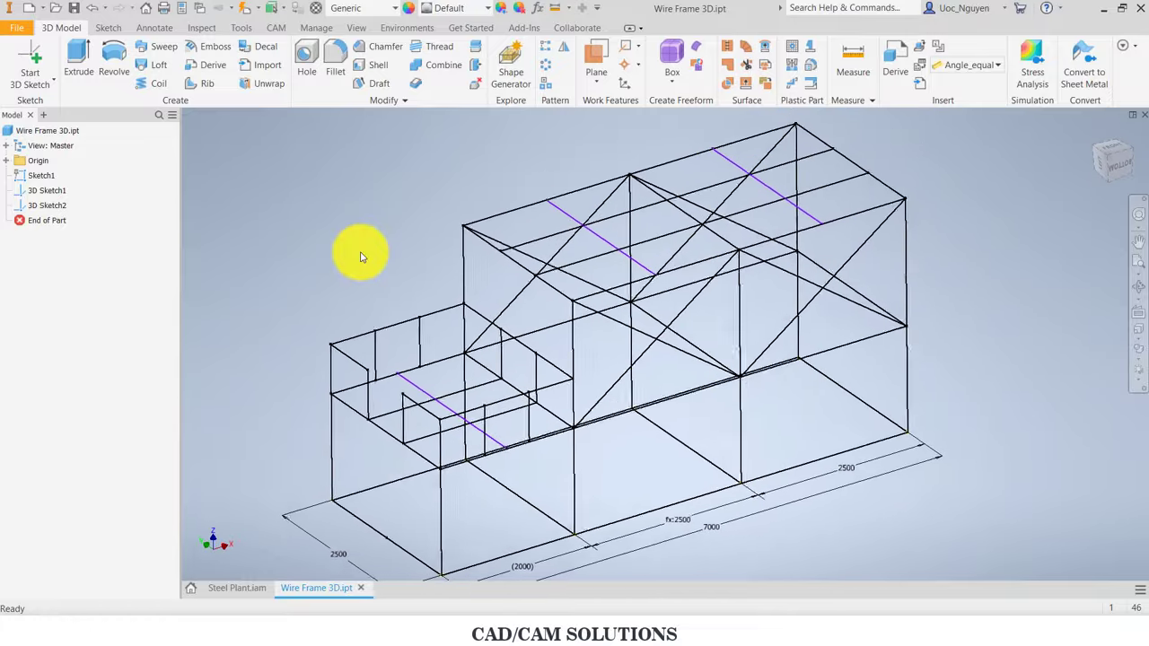
Step: Start a new 3D sketch with a 700 mm post, 5000 mm rail and 700 mm post
{"action": "left_click", "coordinate": [31, 79]}
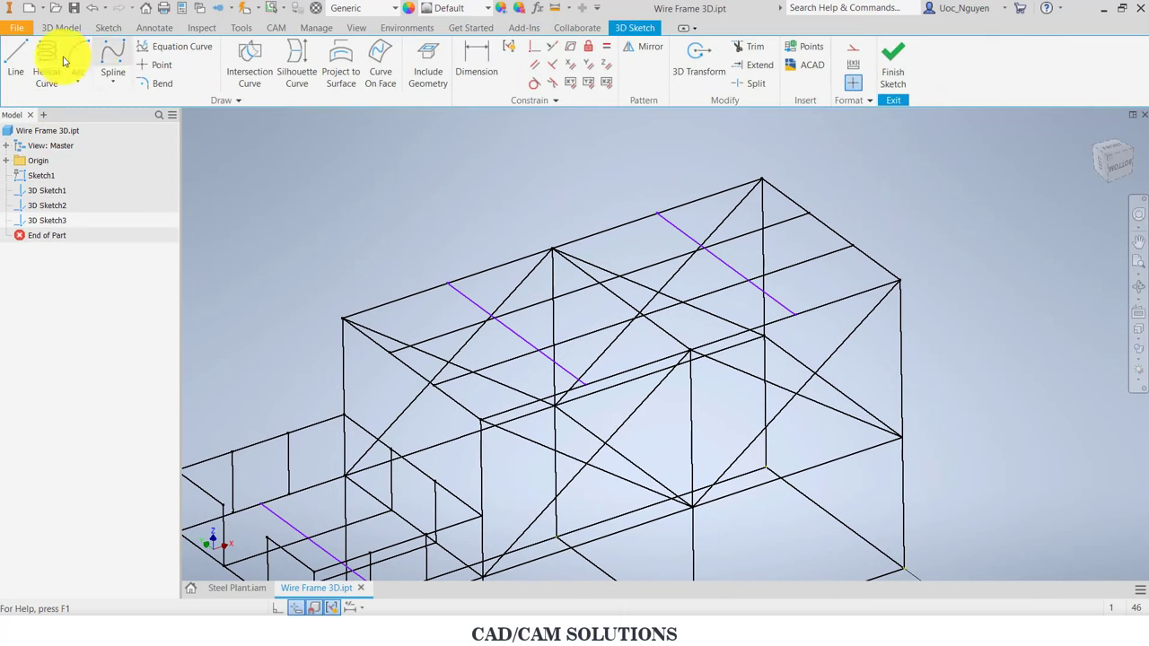
{"action": "left_click", "coordinate": [25, 61]}
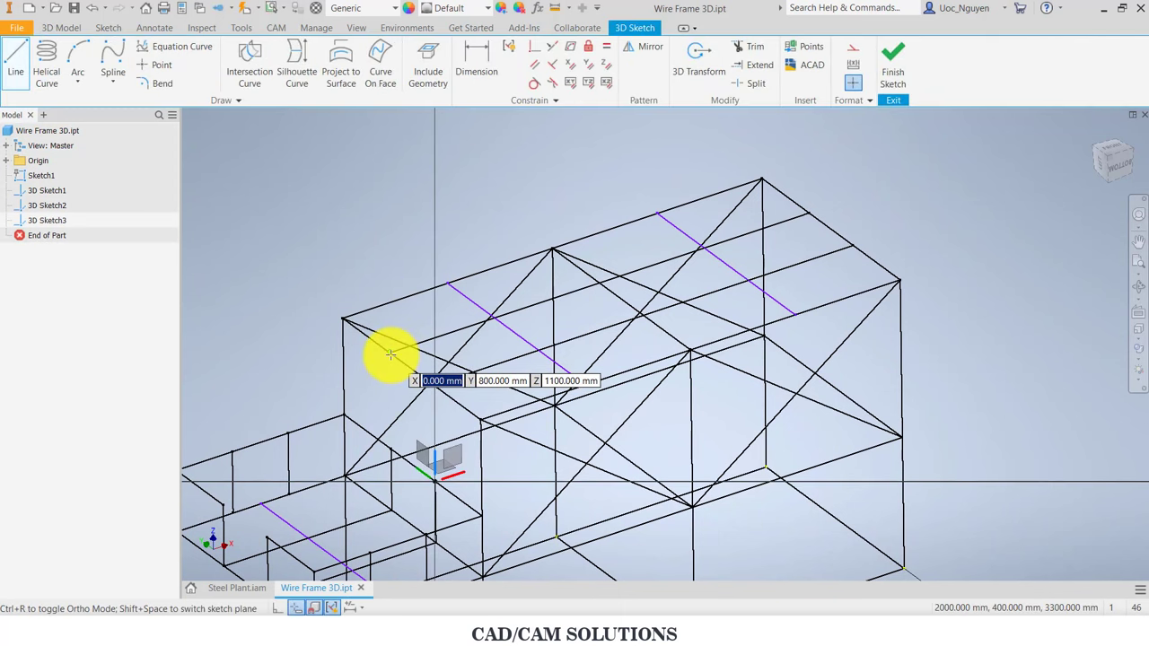
{"action": "left_click", "coordinate": [389, 353]}
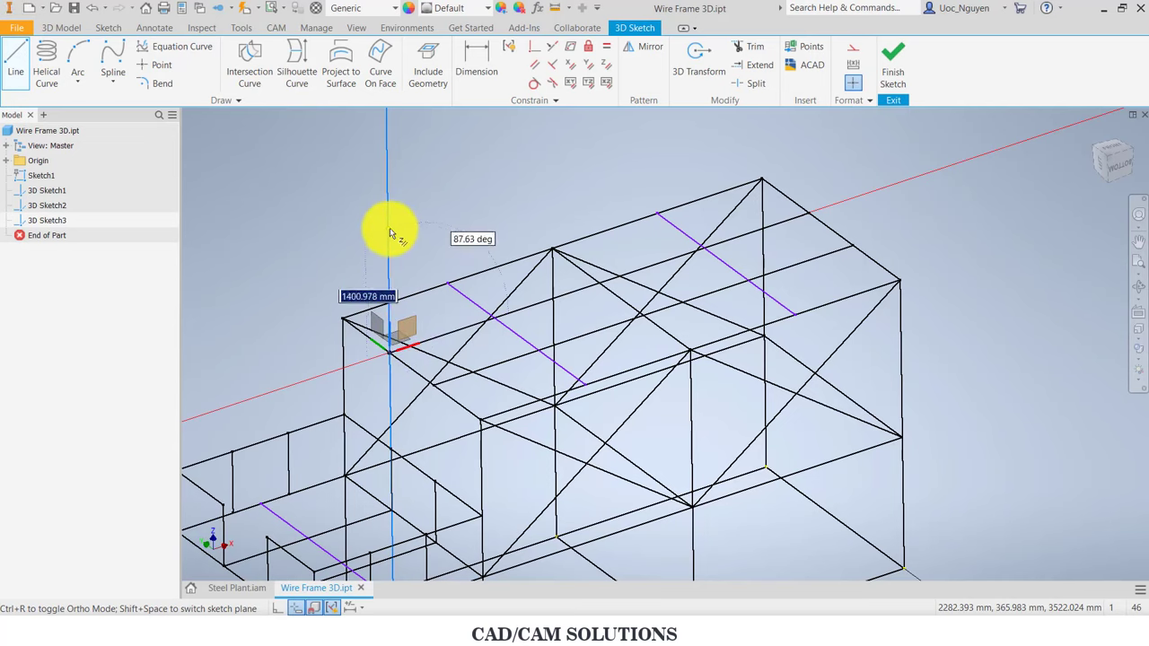
{"action": "key", "text": "Return"}
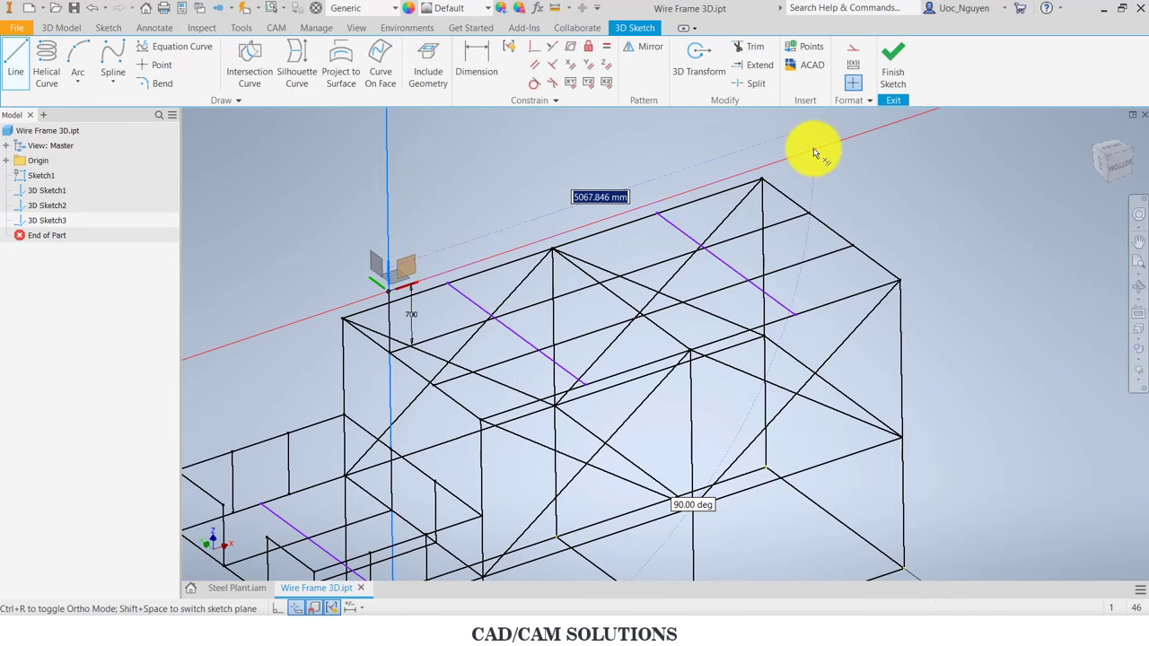
{"action": "key", "text": "Return"}
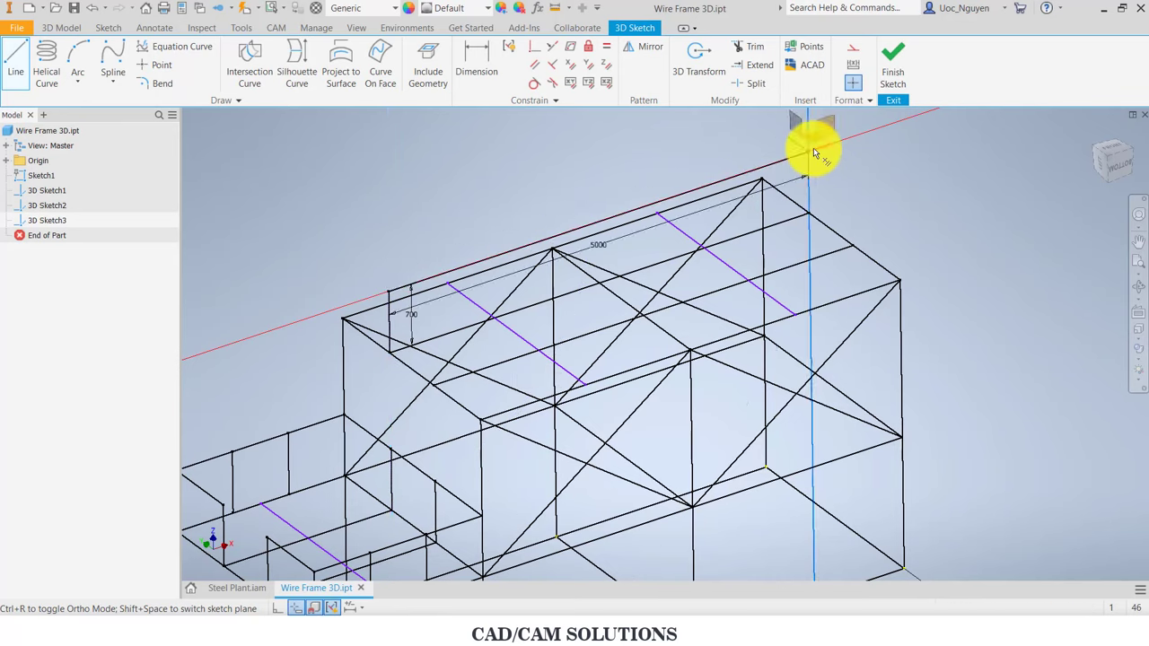
{"action": "key", "text": "Return"}
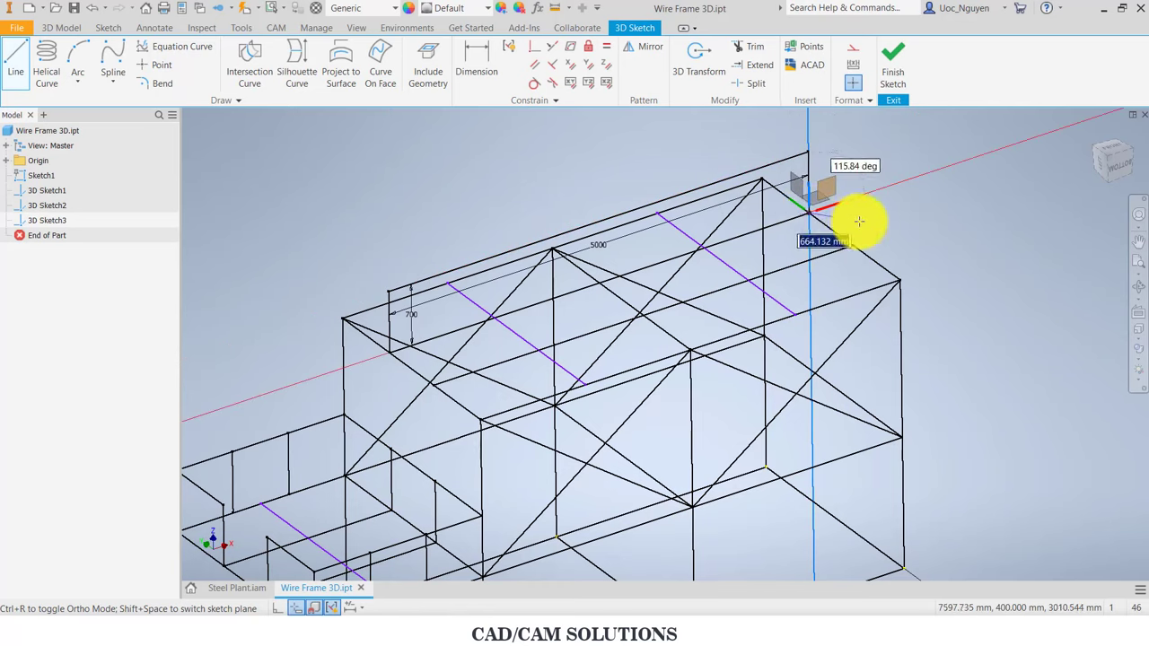
{"action": "key", "text": "Escape"}
Step: Add the 800 mm crosswise rail and the second 5000 mm rail
{"action": "key", "text": "l"}
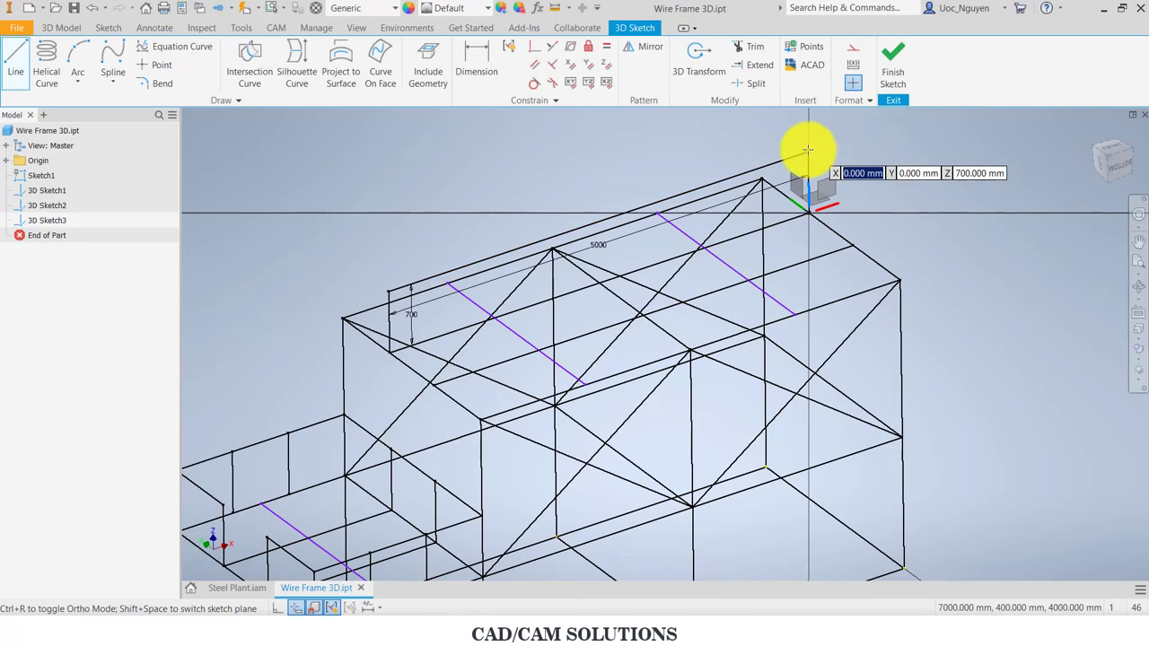
{"action": "left_click", "coordinate": [808, 151]}
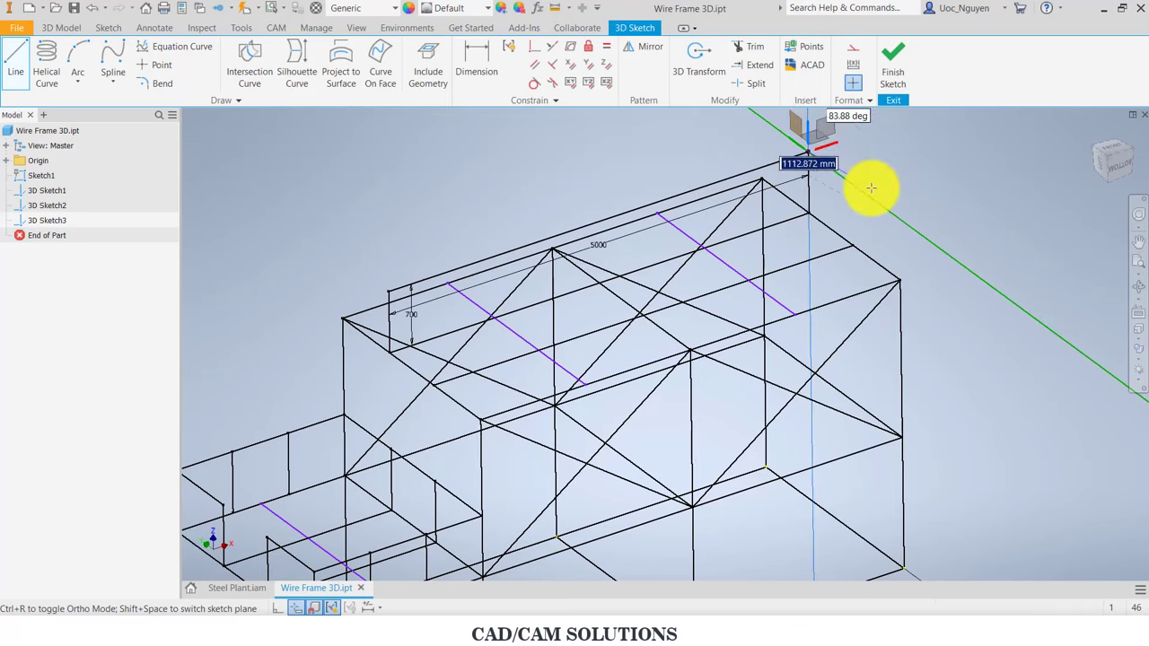
{"action": "type", "text": "800"}
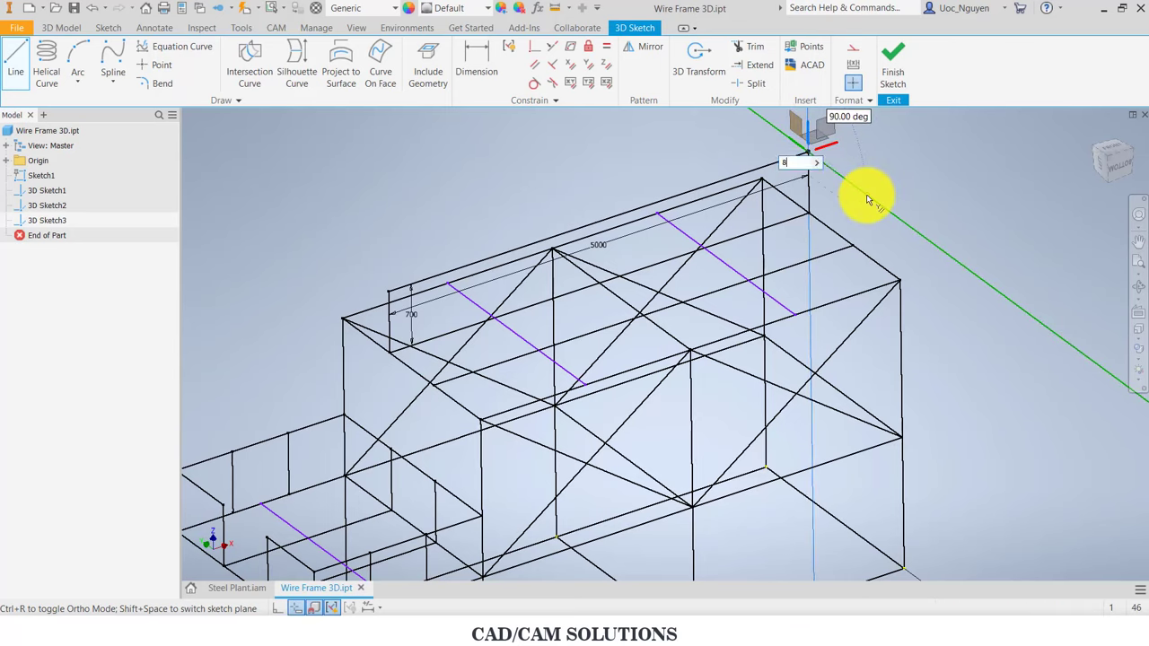
{"action": "key", "text": "Return"}
{"action": "type", "text": "5000"}
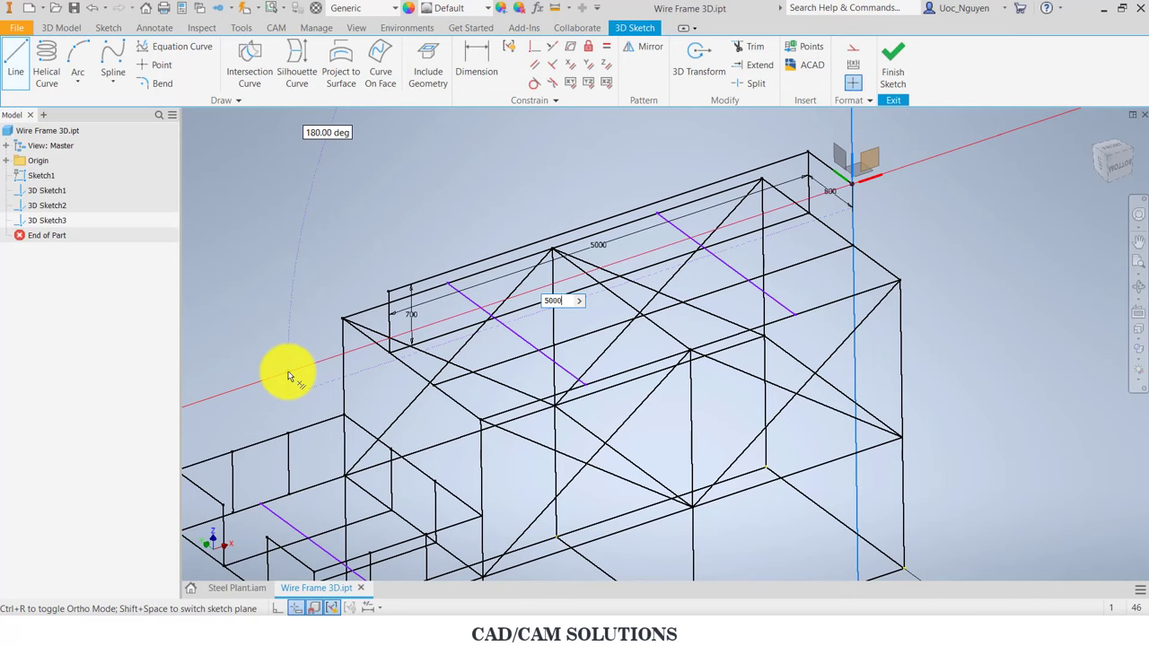
{"action": "key", "text": "Return"}
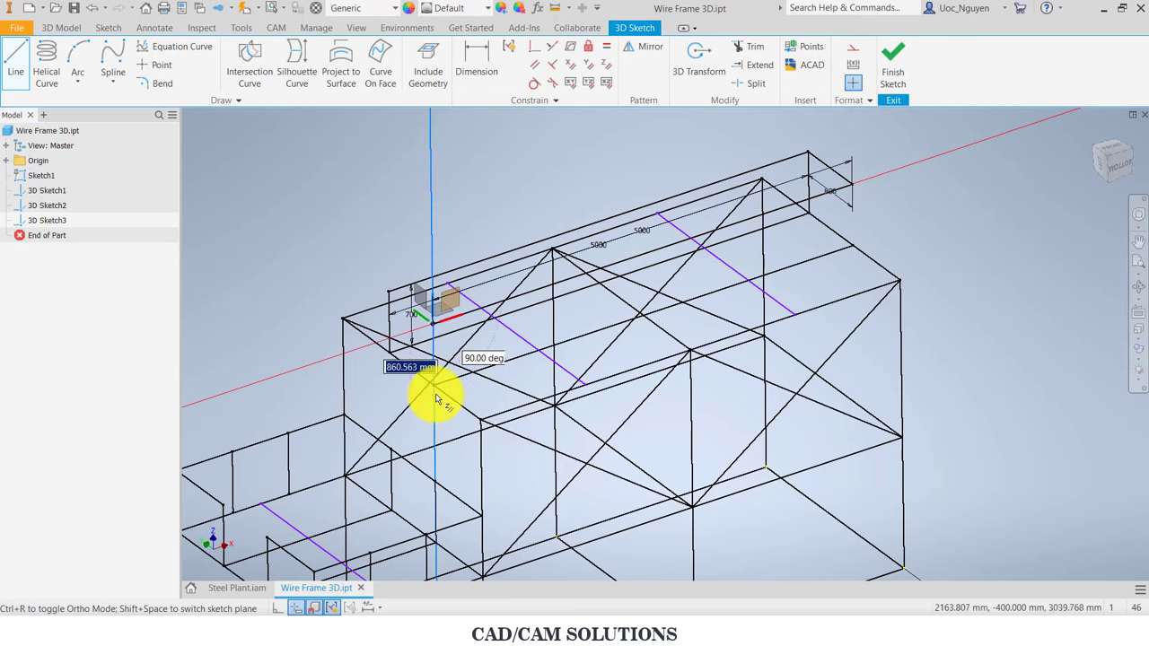
{"action": "key", "text": "Escape"}
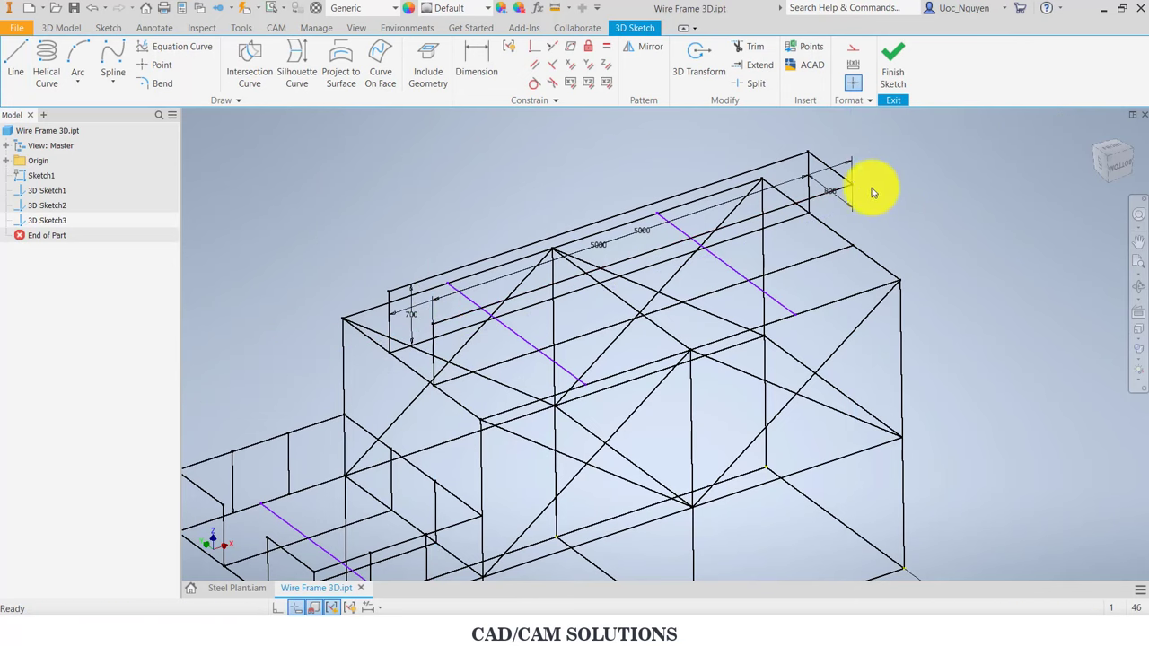
{"action": "key", "text": "l"}
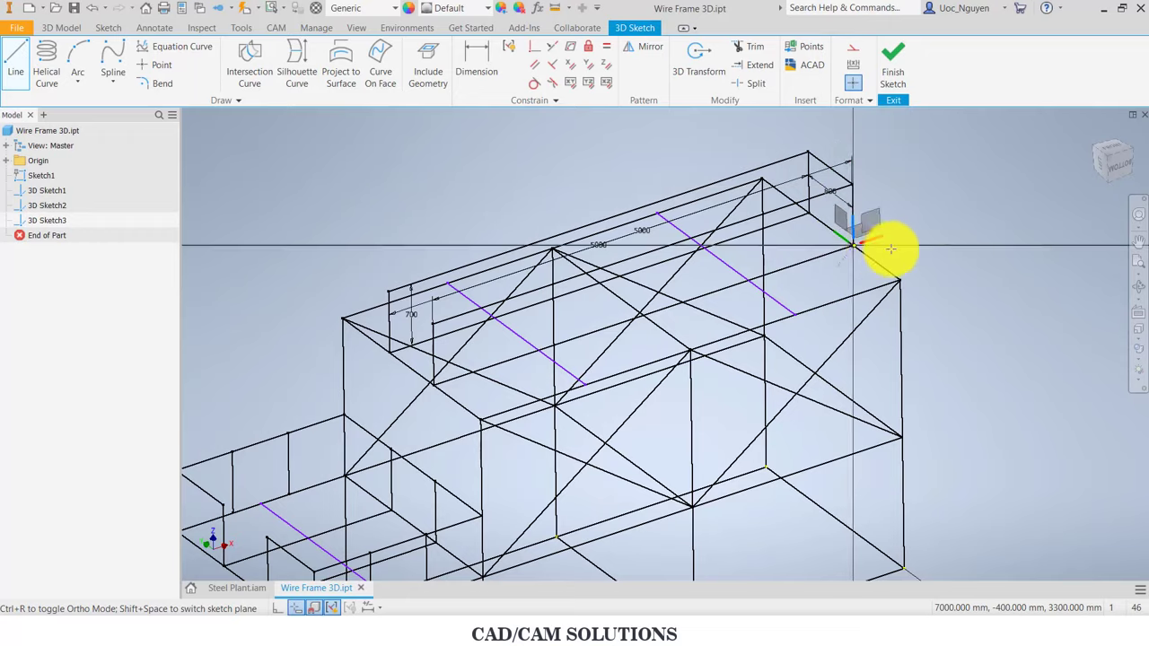
{"action": "middle_click_drag", "start_coordinate": [451, 198], "coordinate": [464, 176]}
{"action": "key", "text": "Escape"}
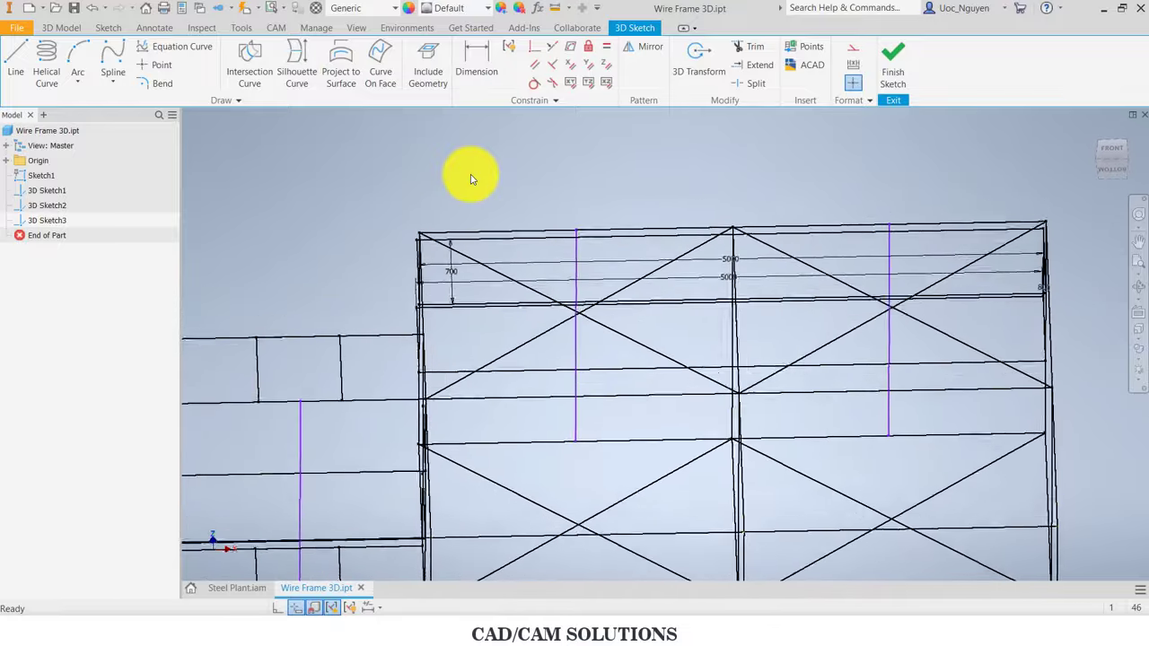
Step: Draw the first three 700 mm vertical posts along the upper platform edge
{"action": "left_click", "coordinate": [20, 63]}
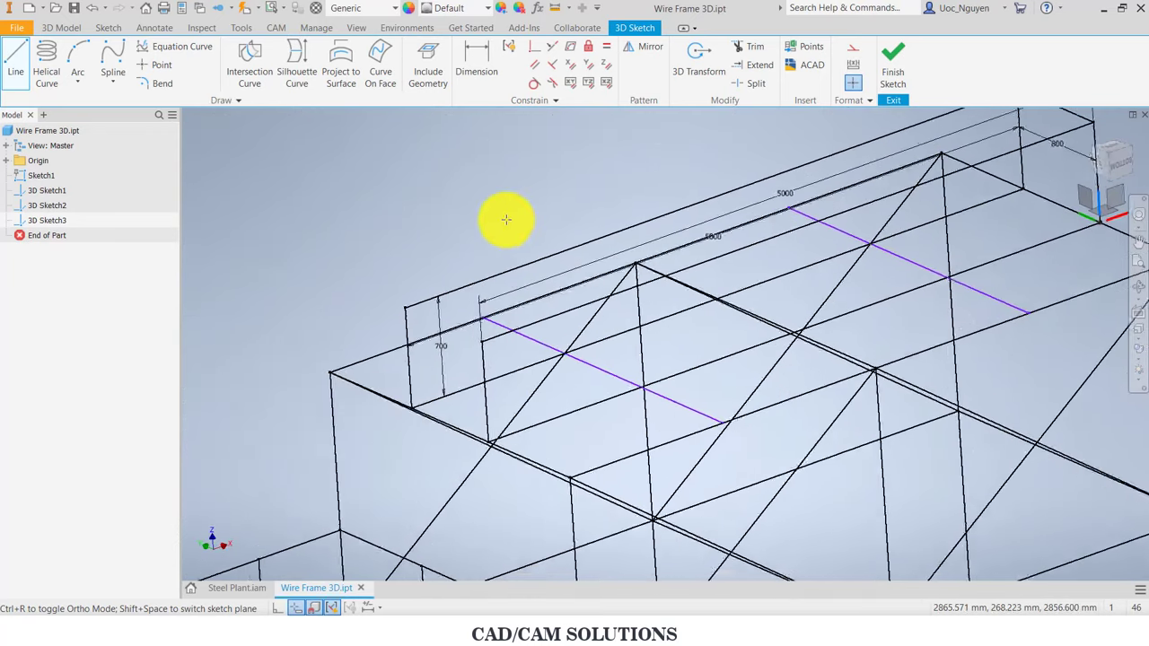
{"action": "left_click", "coordinate": [457, 271]}
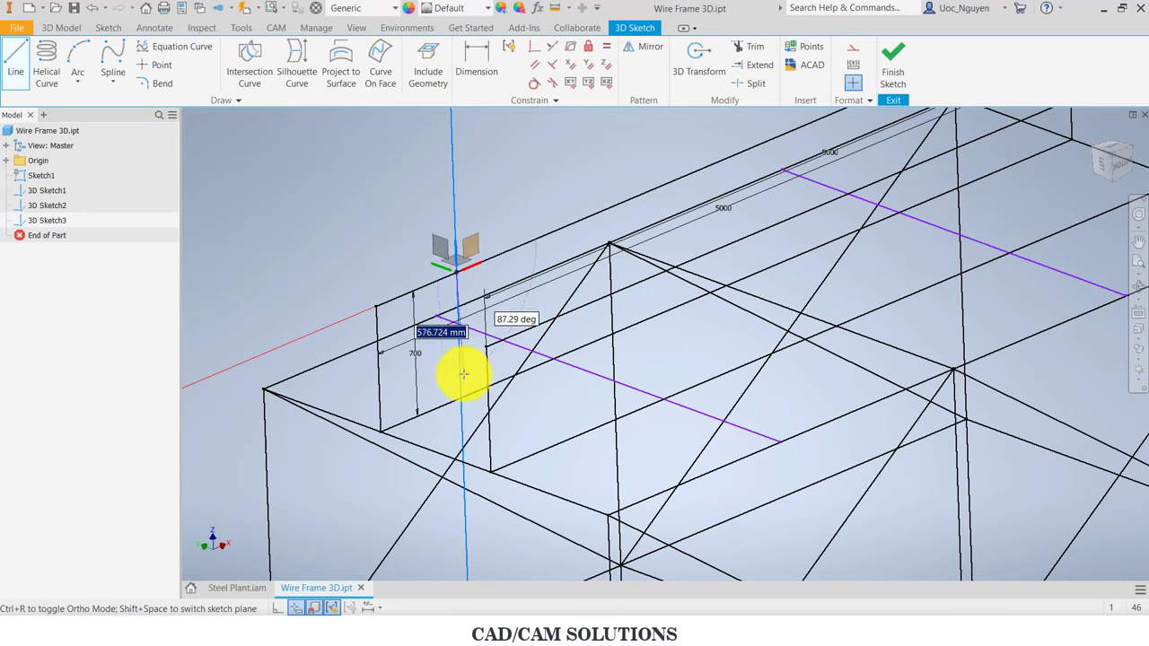
{"action": "type", "text": "00"}
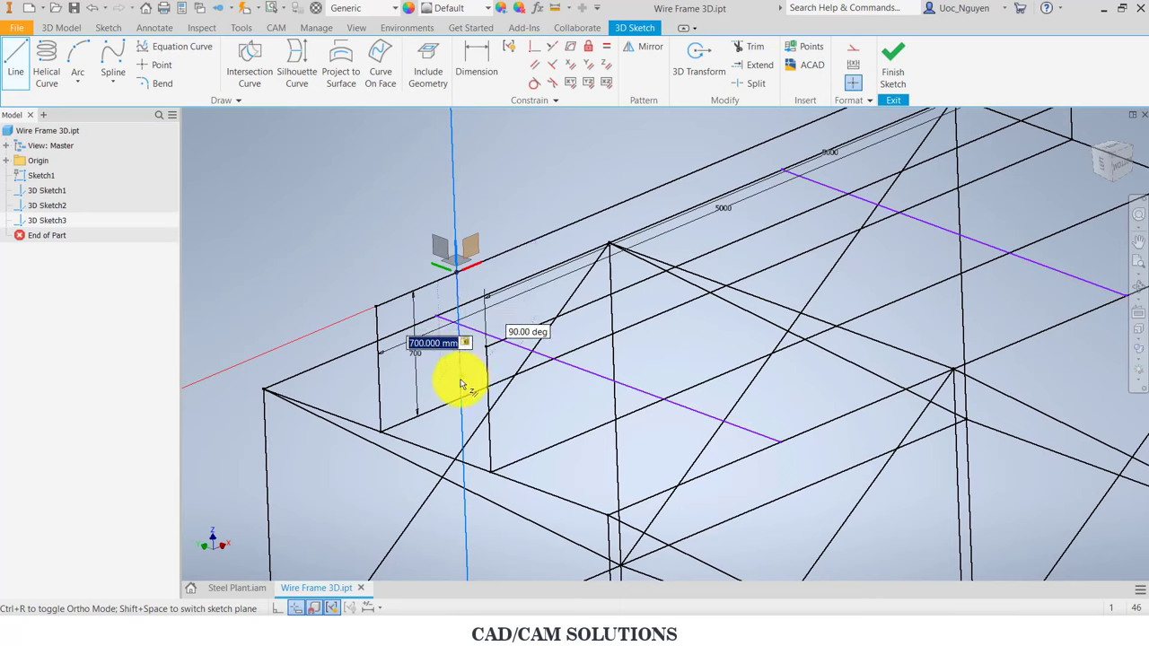
{"action": "key", "text": "Return"}
{"action": "key", "text": "Escape"}
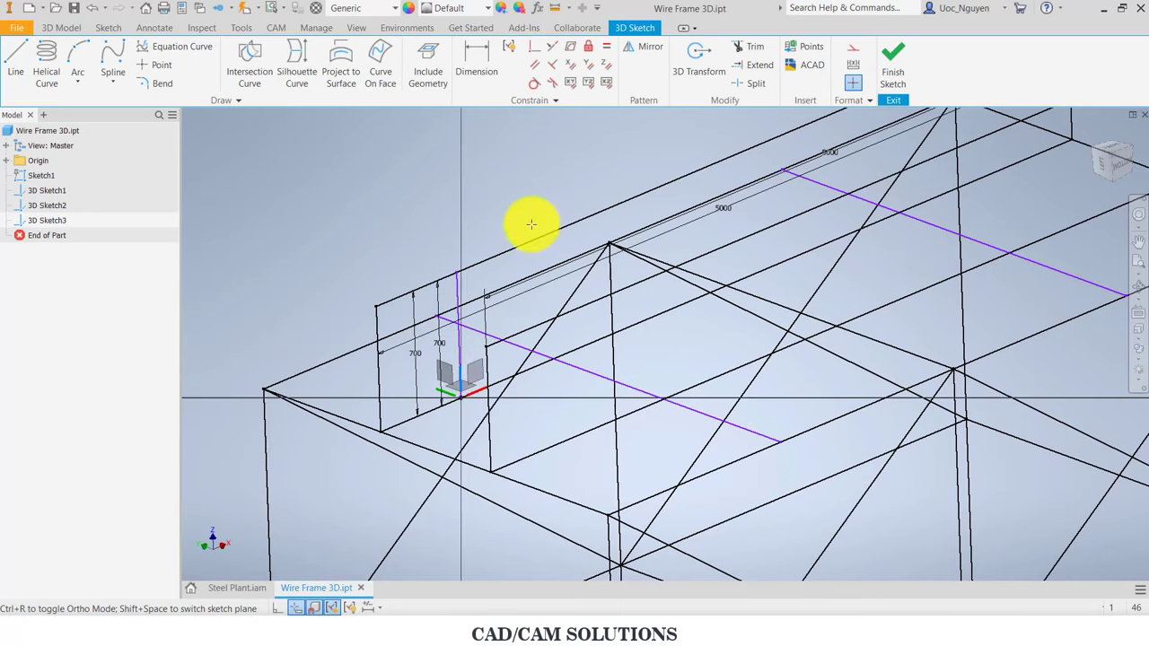
{"action": "left_click", "coordinate": [535, 241]}
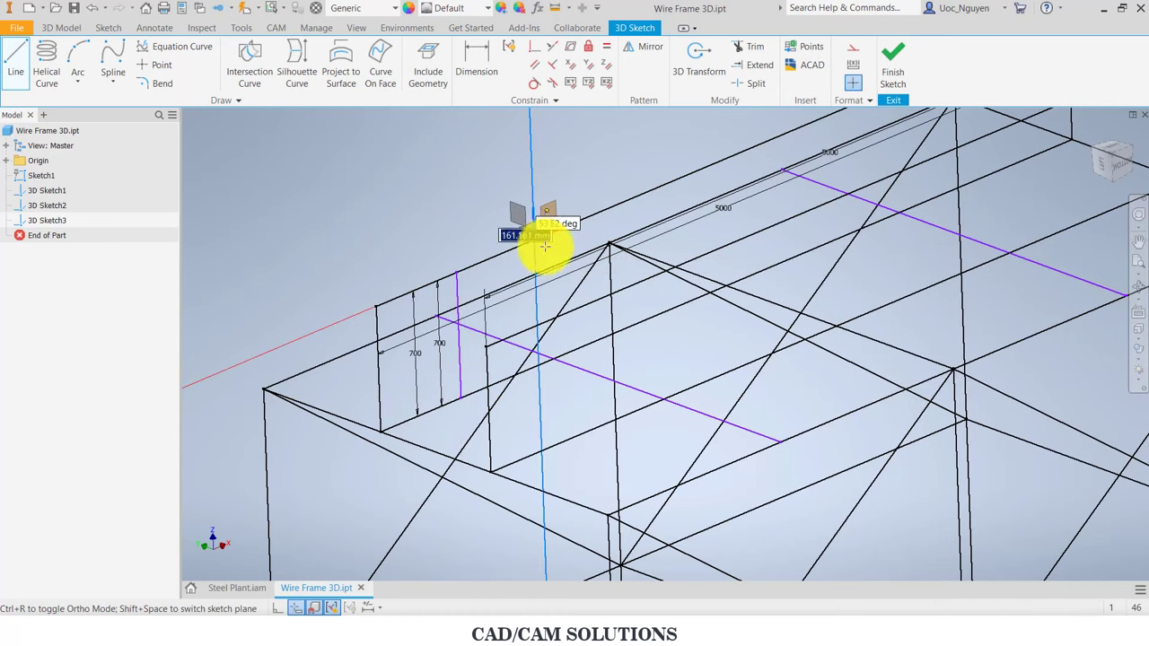
{"action": "type", "text": "0"}
{"action": "key", "text": "Return"}
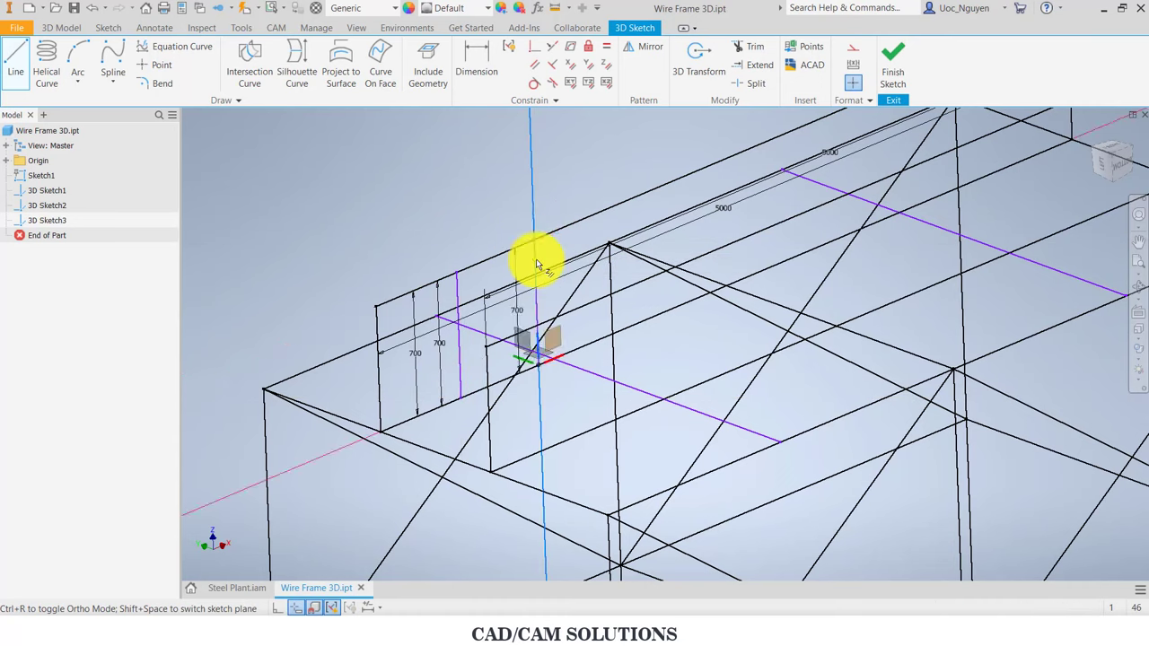
{"action": "left_click", "coordinate": [630, 193]}
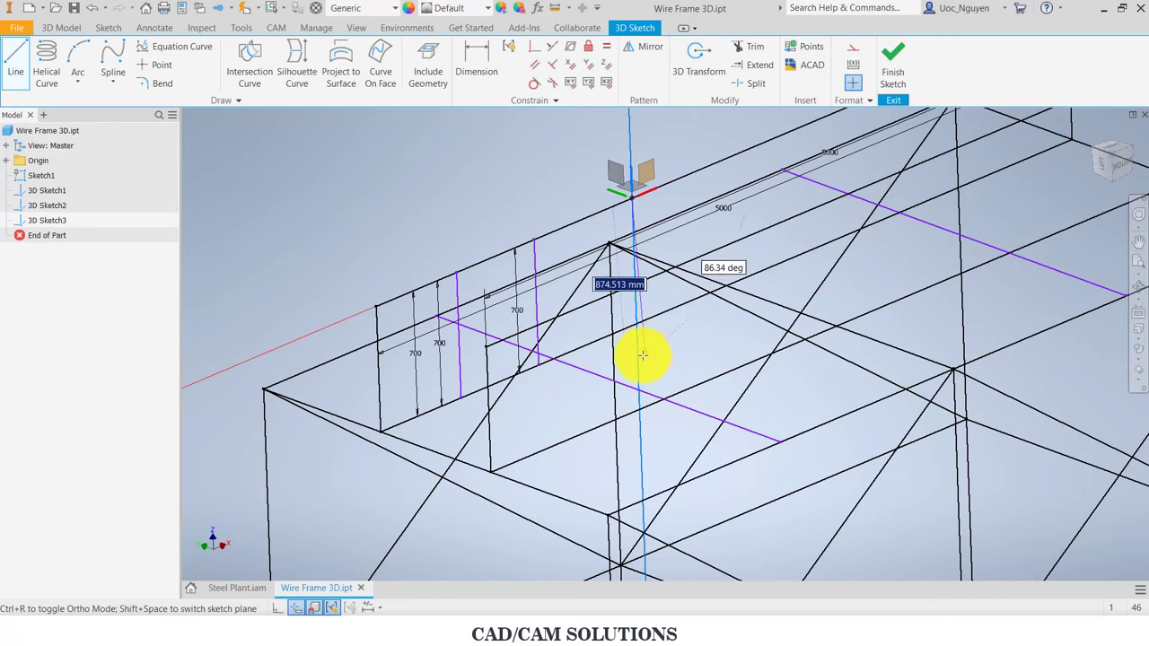
{"action": "type", "text": "700"}
{"action": "key", "text": "Return"}
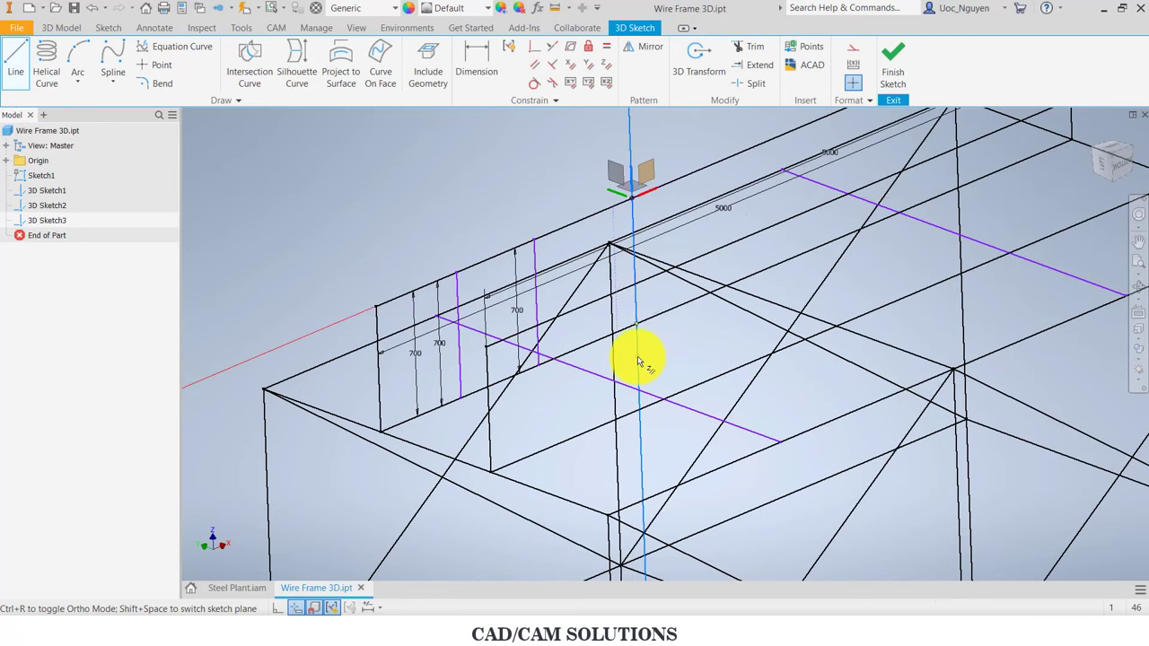
{"action": "key", "text": "Escape"}
Step: Add two more 700 mm posts further along the platform edge
{"action": "middle_click_drag", "start_coordinate": [736, 218], "coordinate": [616, 275], "text": "shift"}
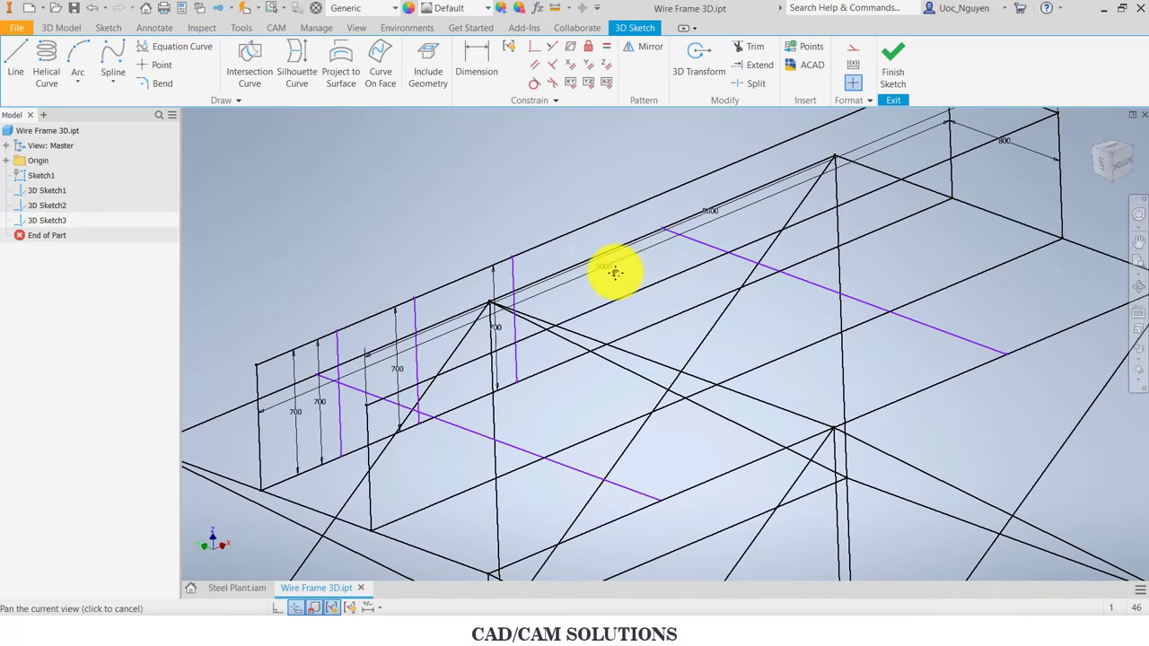
{"action": "key", "text": "l"}
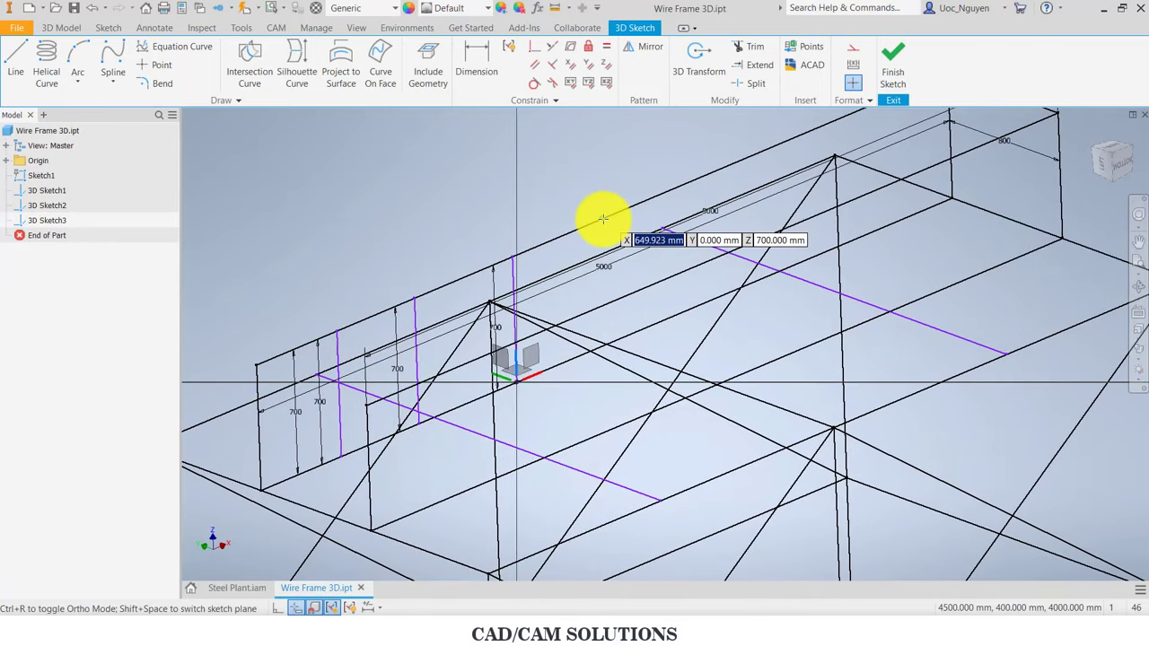
{"action": "left_click", "coordinate": [600, 220]}
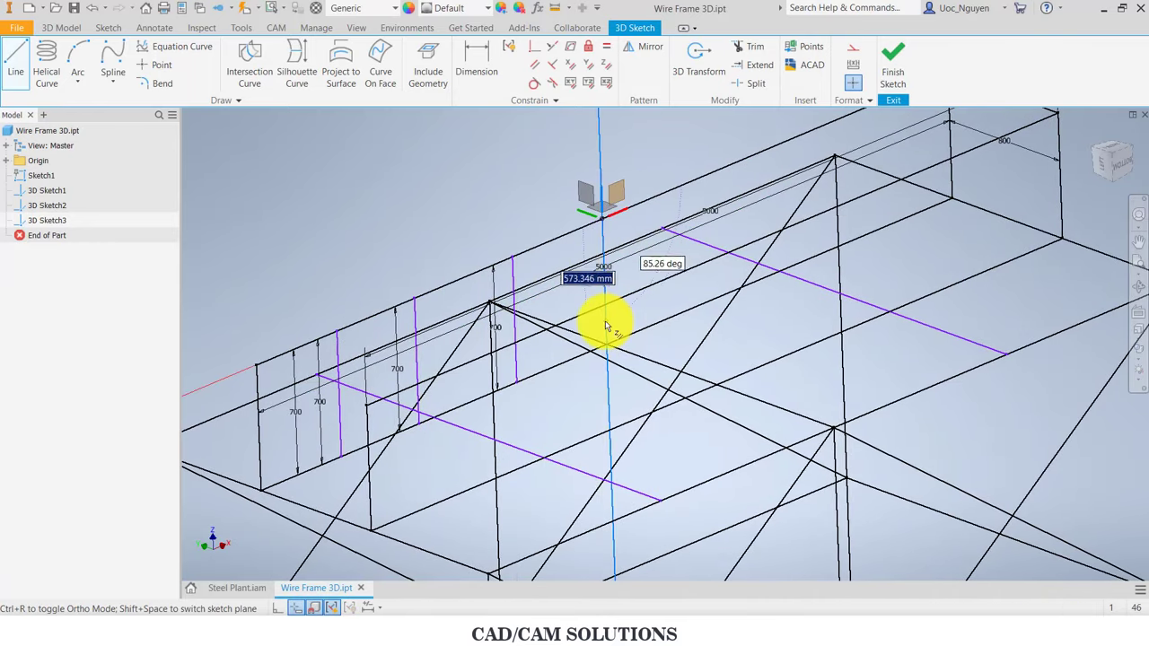
{"action": "type", "text": "700"}
{"action": "key", "text": "Return"}
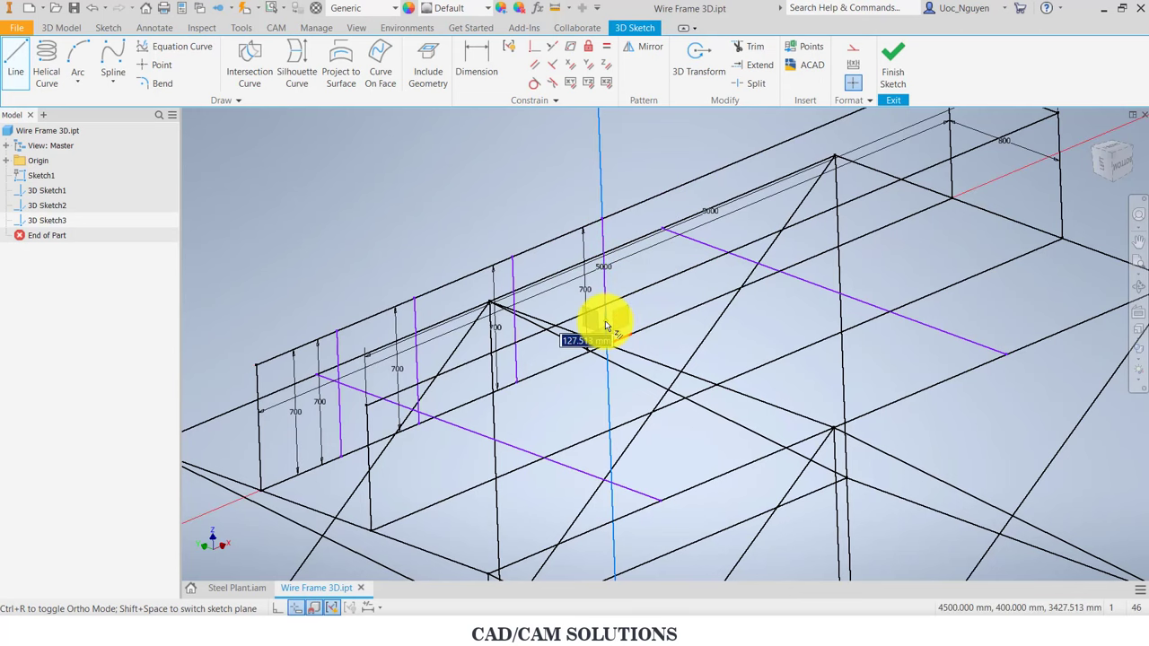
{"action": "middle_click_drag", "start_coordinate": [640, 264], "coordinate": [506, 308], "text": "shift"}
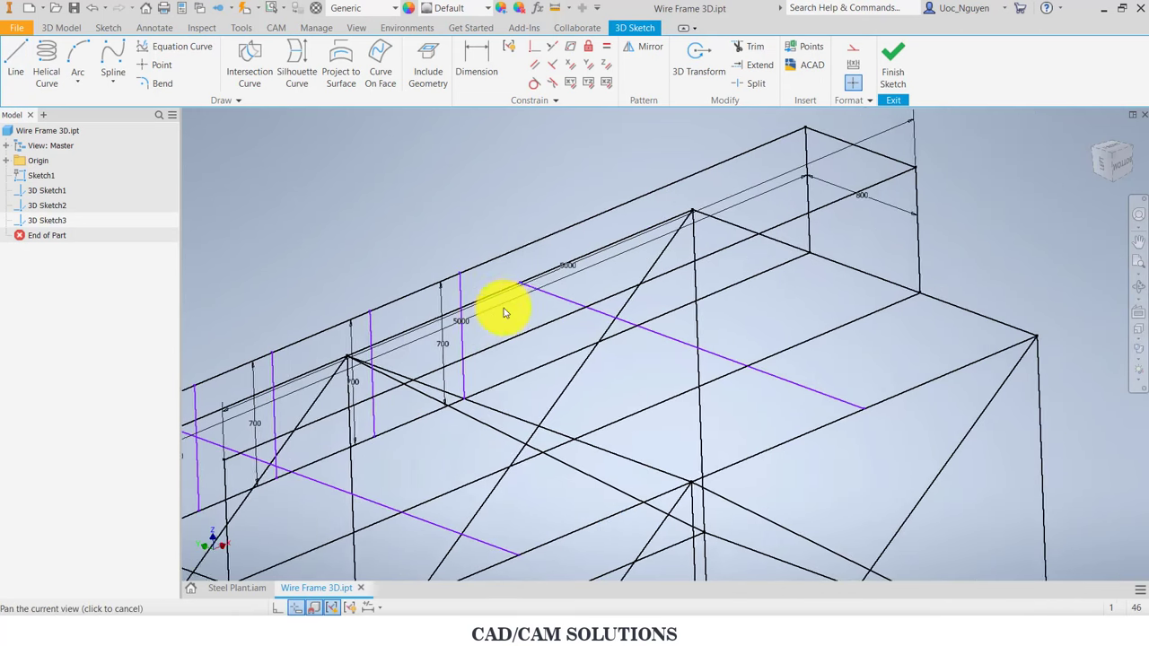
{"action": "left_click", "coordinate": [563, 229]}
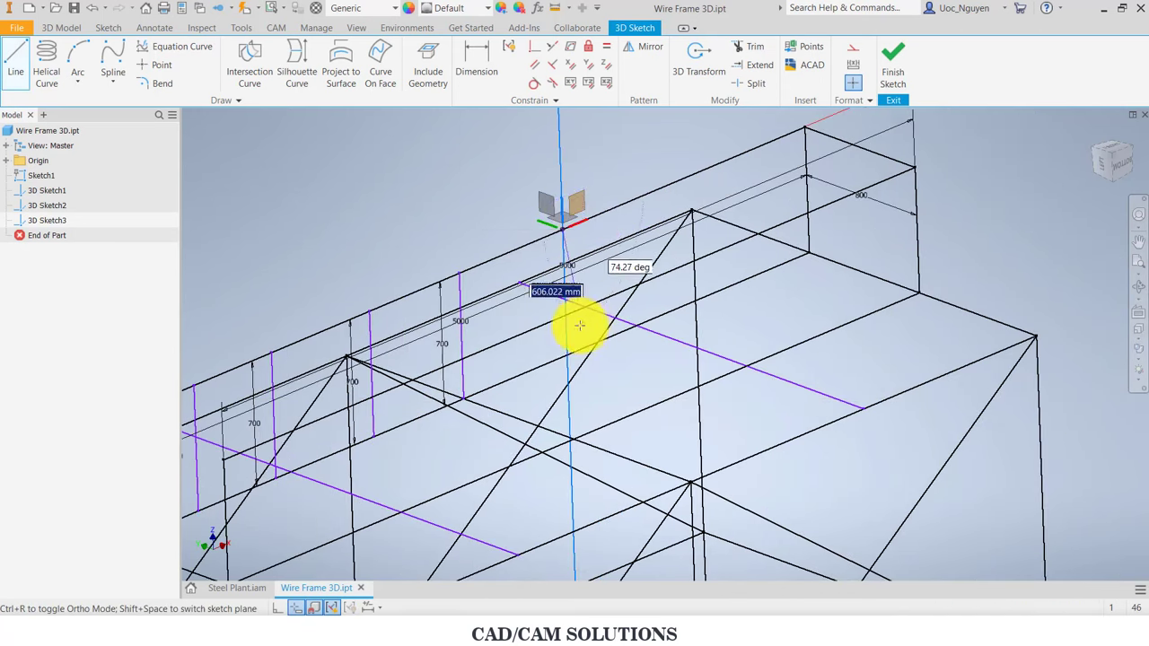
{"action": "type", "text": "700"}
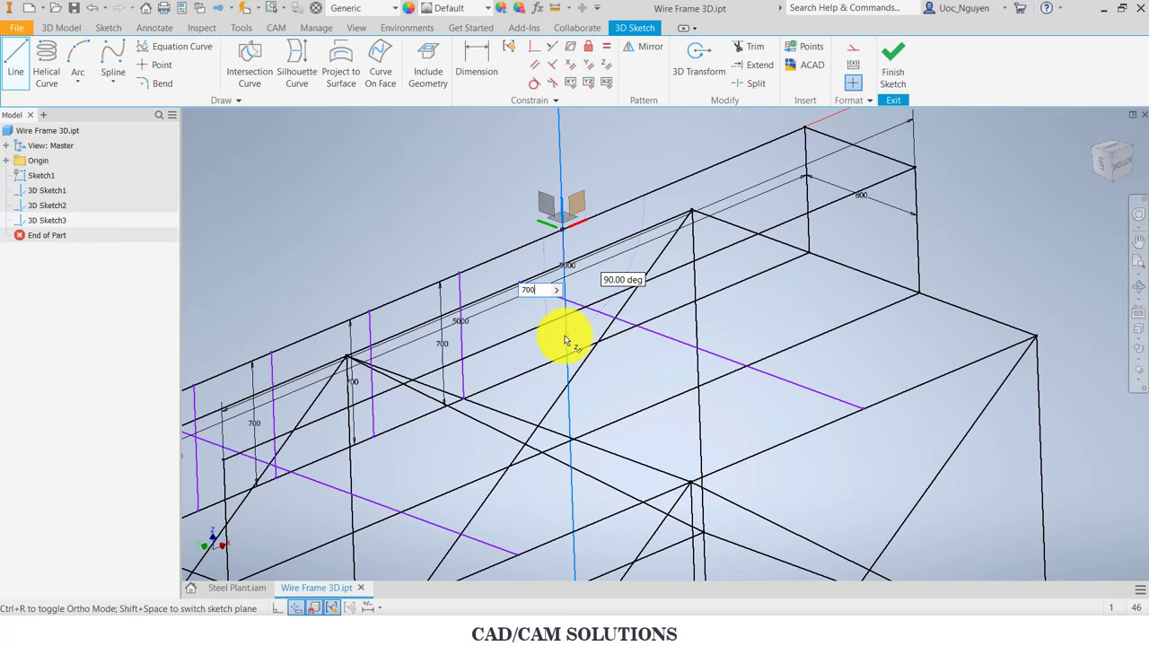
{"action": "key", "text": "Return"}
{"action": "key", "text": "Escape"}
Step: Add a 700 mm post near the platform end, redoing a misplaced start point
{"action": "mouse_move", "coordinate": [538, 180]}
{"action": "middle_mouse_down", "text": "shift"}
{"action": "mouse_move", "coordinate": [551, 254]}
{"action": "mouse_move", "coordinate": [682, 171]}
{"action": "middle_mouse_up", "text": "shift"}
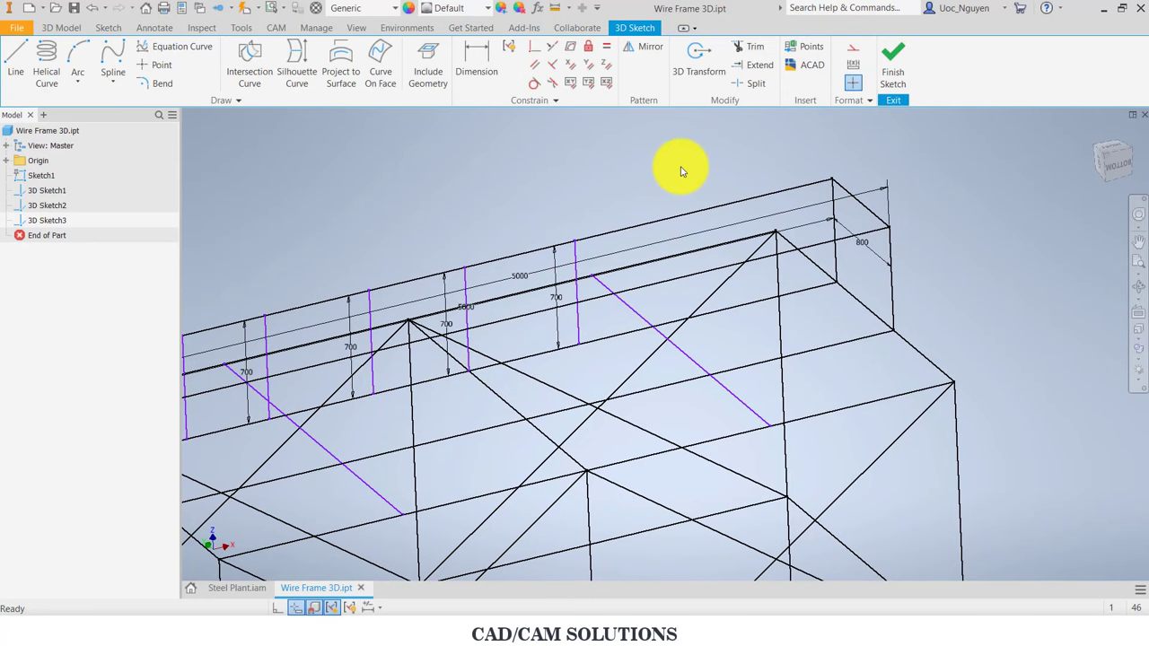
{"action": "left_click", "coordinate": [15, 56]}
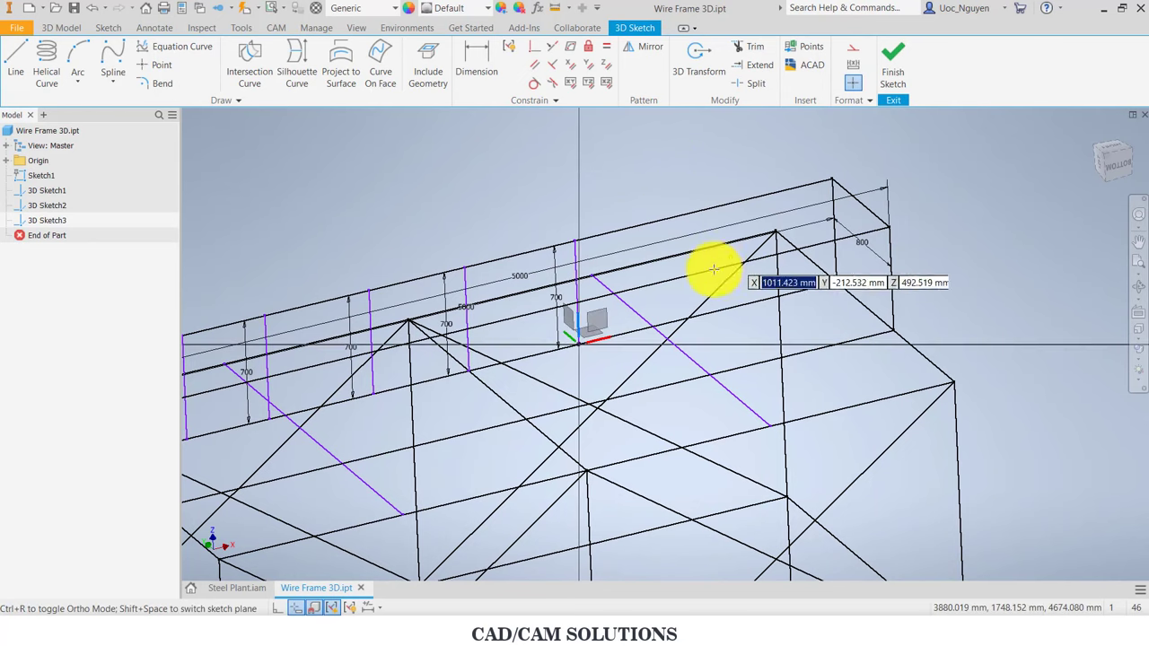
{"action": "mouse_move", "coordinate": [655, 277]}
{"action": "middle_mouse_down", "text": "shift"}
{"action": "mouse_move", "coordinate": [680, 272]}
{"action": "mouse_move", "coordinate": [717, 299]}
{"action": "mouse_move", "coordinate": [712, 313]}
{"action": "mouse_move", "coordinate": [687, 318]}
{"action": "middle_mouse_up", "text": "shift"}
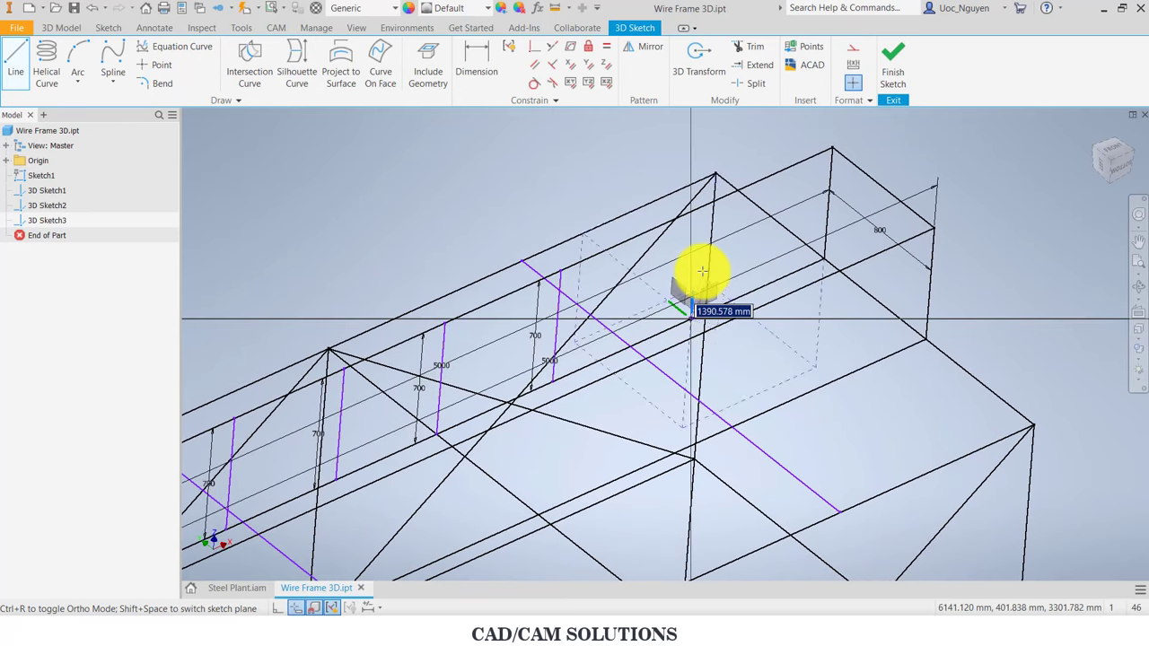
{"action": "left_click", "coordinate": [698, 294]}
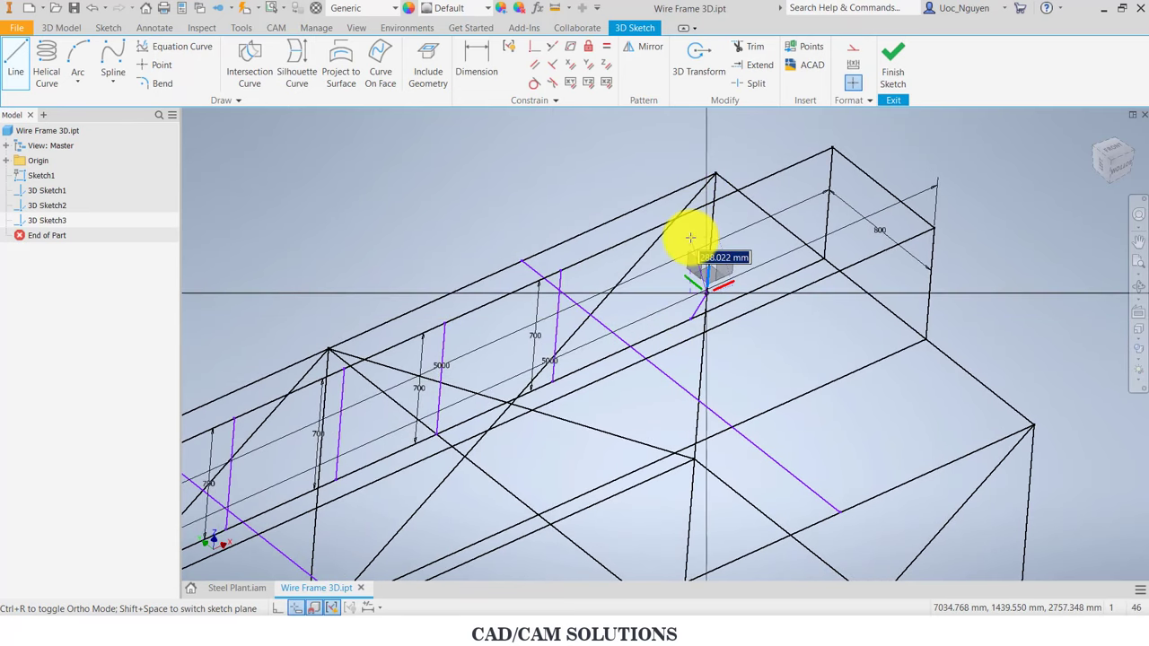
{"action": "key", "text": "Escape"}
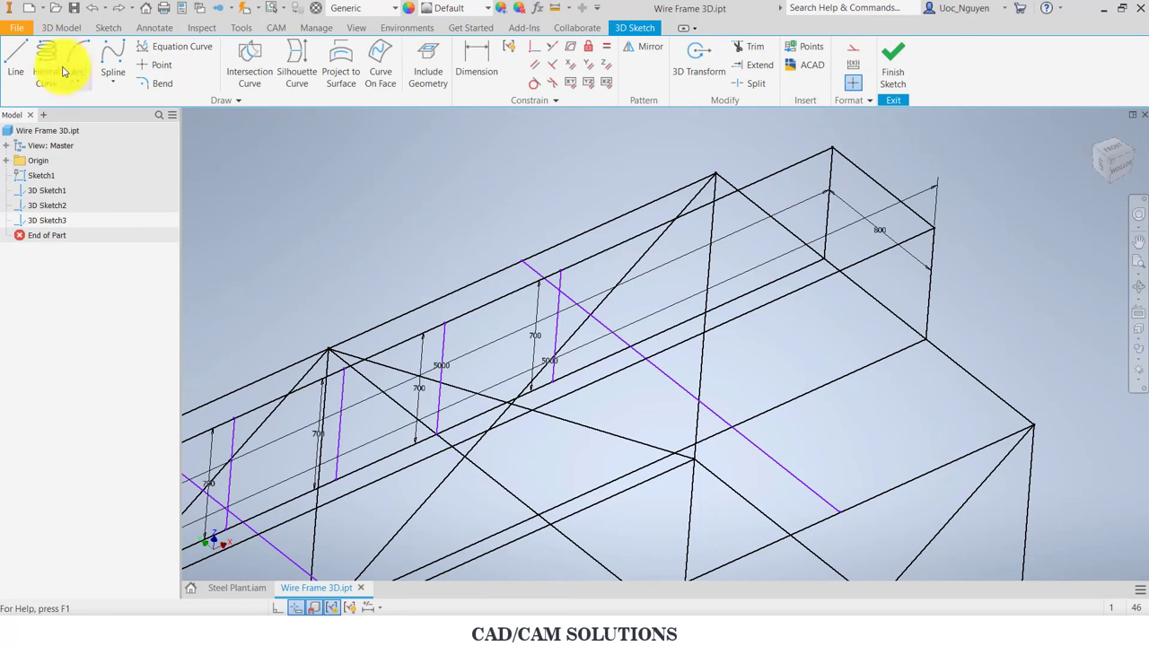
{"action": "left_click", "coordinate": [17, 63]}
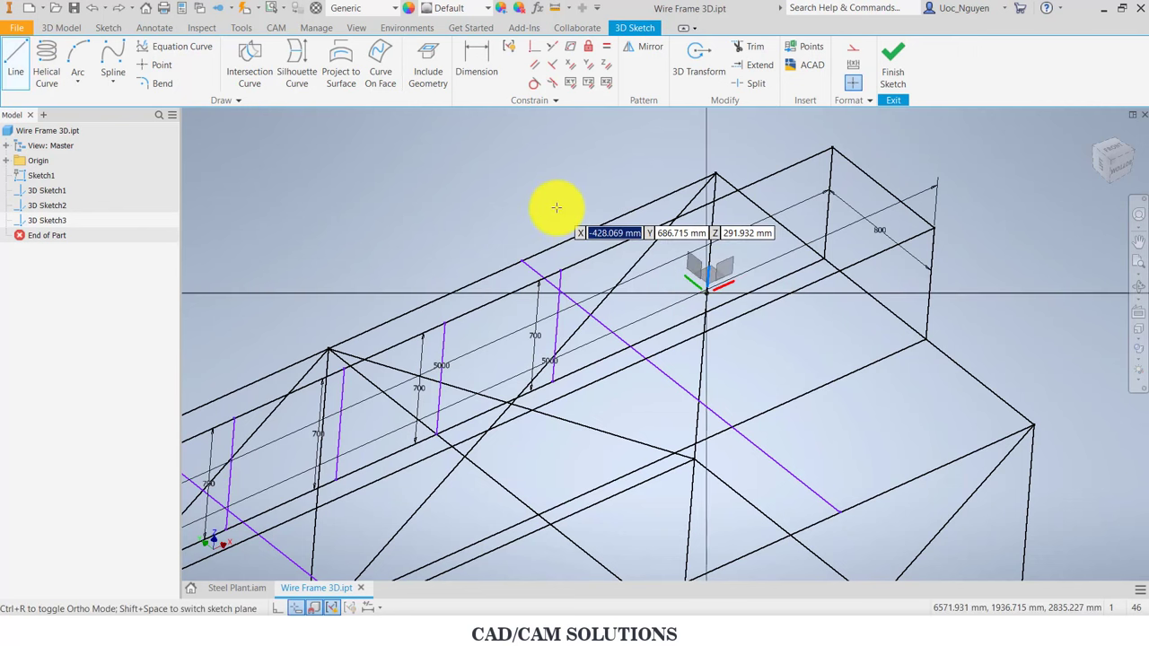
{"action": "mouse_move", "coordinate": [551, 205]}
{"action": "middle_mouse_down", "text": "shift"}
{"action": "mouse_move", "coordinate": [651, 277]}
{"action": "mouse_move", "coordinate": [667, 357]}
{"action": "middle_mouse_up", "text": "shift"}
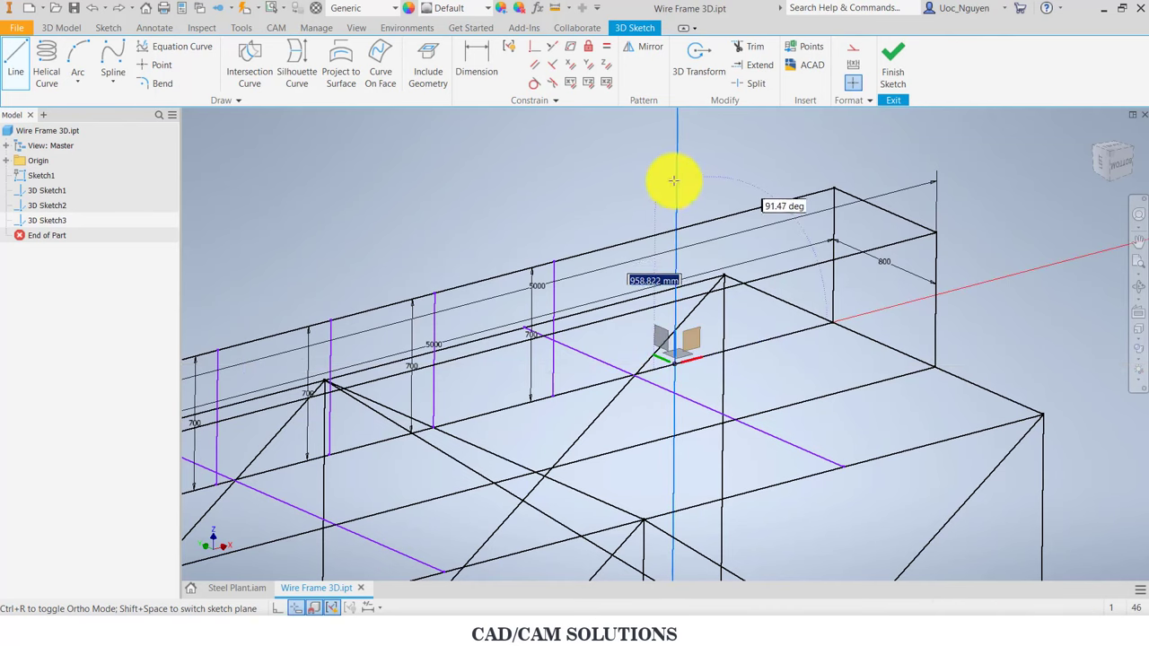
{"action": "type", "text": "700"}
{"action": "key", "text": "Return"}
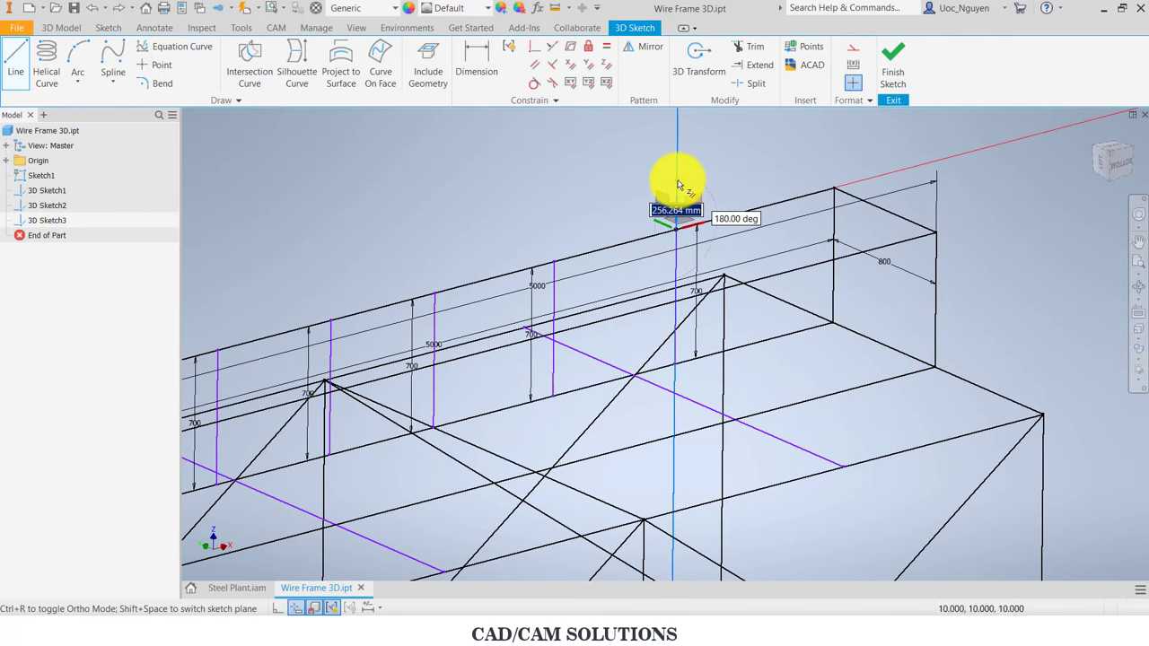
{"action": "key", "text": "Escape"}
Step: Draw the last 700 mm post near the far platform corner
{"action": "scroll", "coordinate": [777, 305], "scroll_direction": "up", "scroll_amount": 5}
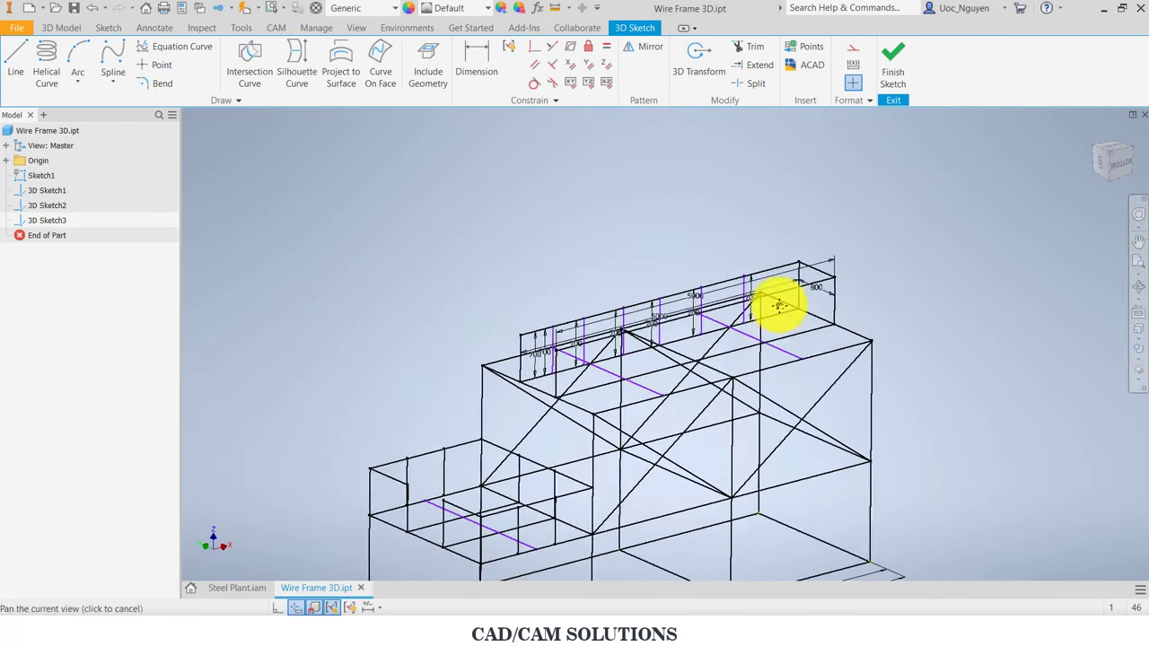
{"action": "scroll", "coordinate": [774, 287], "scroll_direction": "up", "scroll_amount": 2}
{"action": "scroll", "coordinate": [772, 272], "scroll_direction": "down", "scroll_amount": 2}
{"action": "scroll", "coordinate": [771, 276], "scroll_direction": "down", "scroll_amount": 2}
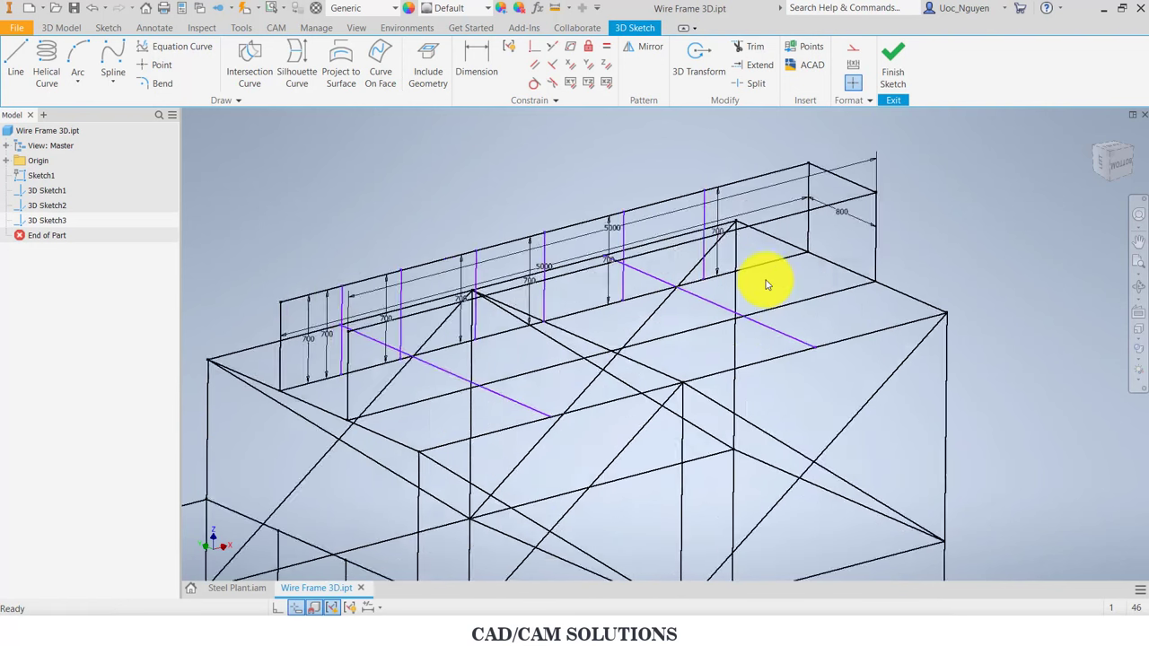
{"action": "scroll", "coordinate": [767, 284], "scroll_direction": "down", "scroll_amount": 3}
{"action": "middle_click_drag", "start_coordinate": [763, 288], "coordinate": [735, 351]}
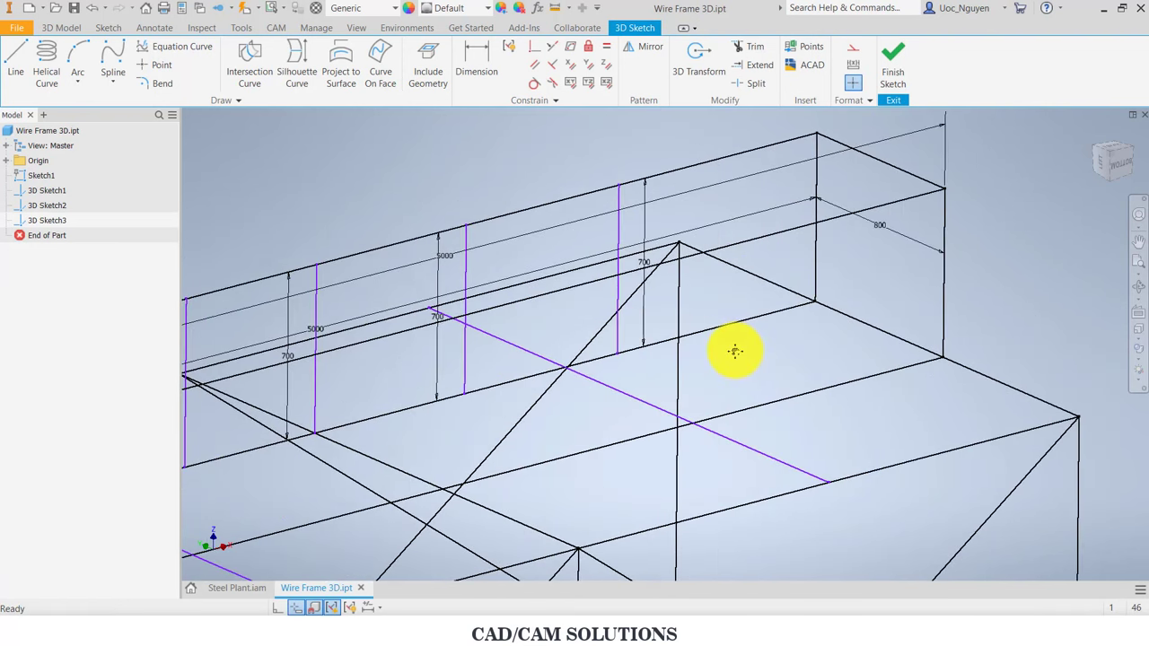
{"action": "key", "text": "l"}
{"action": "left_click", "coordinate": [740, 301]}
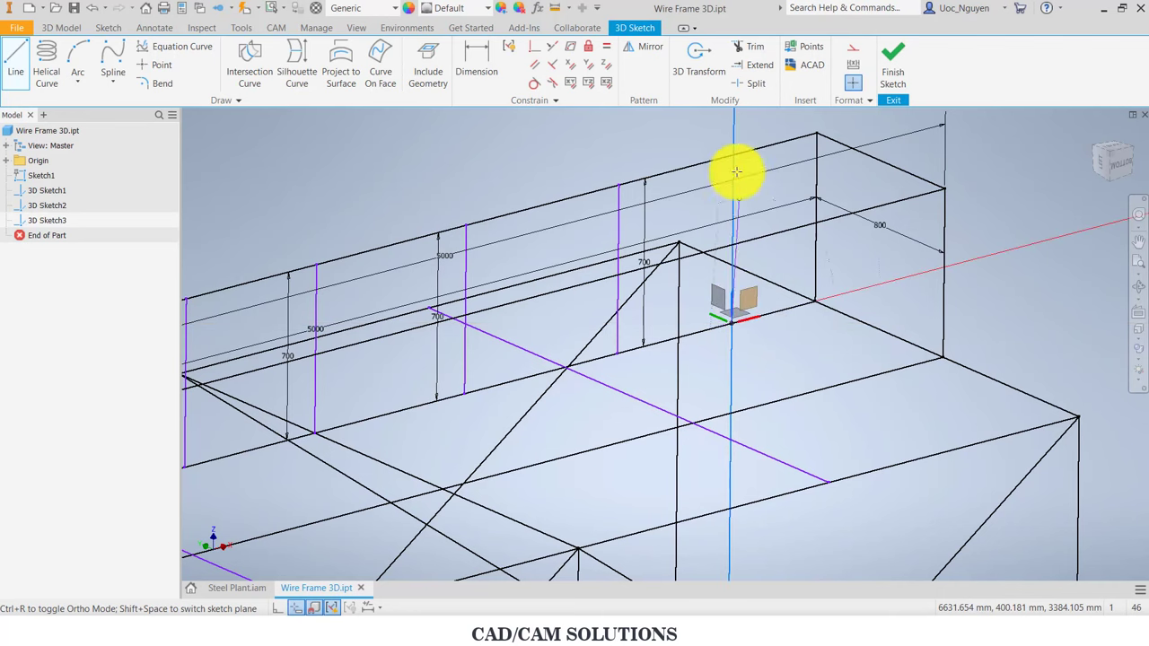
{"action": "type", "text": "70"}
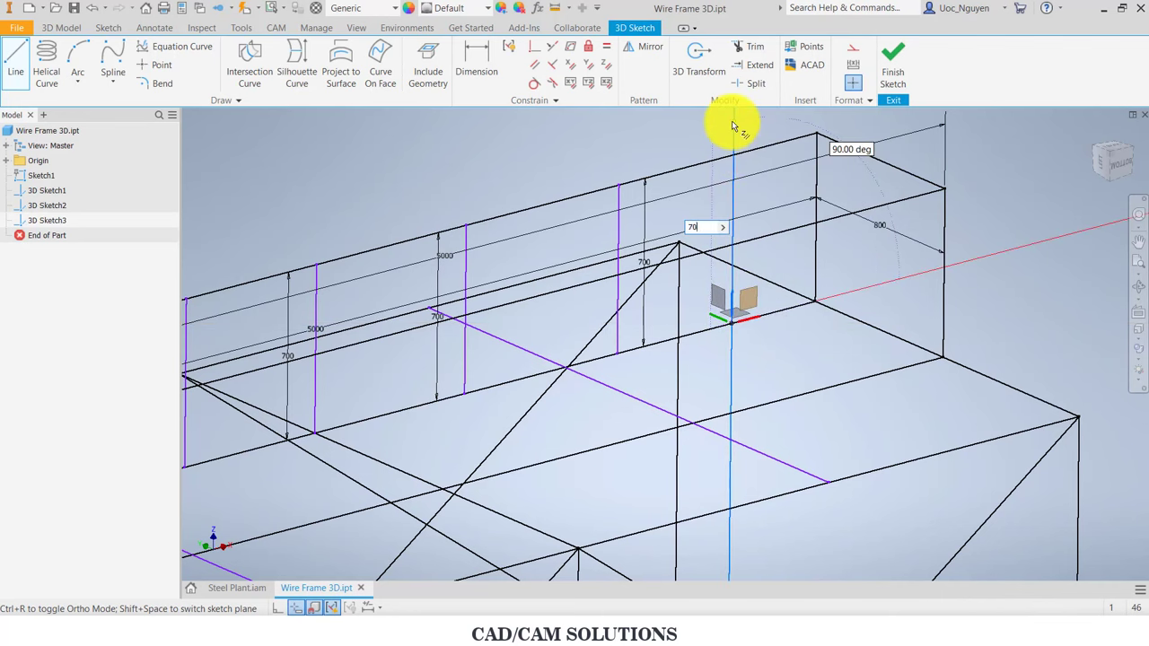
{"action": "type", "text": "0"}
{"action": "key", "text": "Return"}
{"action": "key", "text": "Escape"}
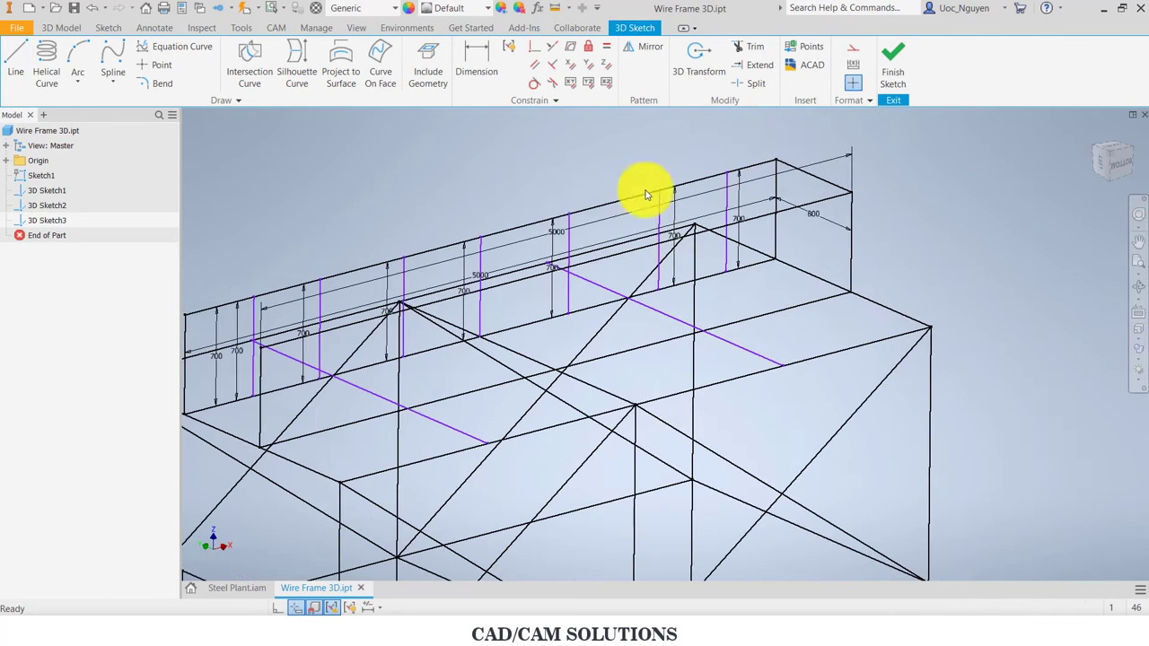
{"action": "key", "text": "F6"}
{"action": "key", "text": "F5"}
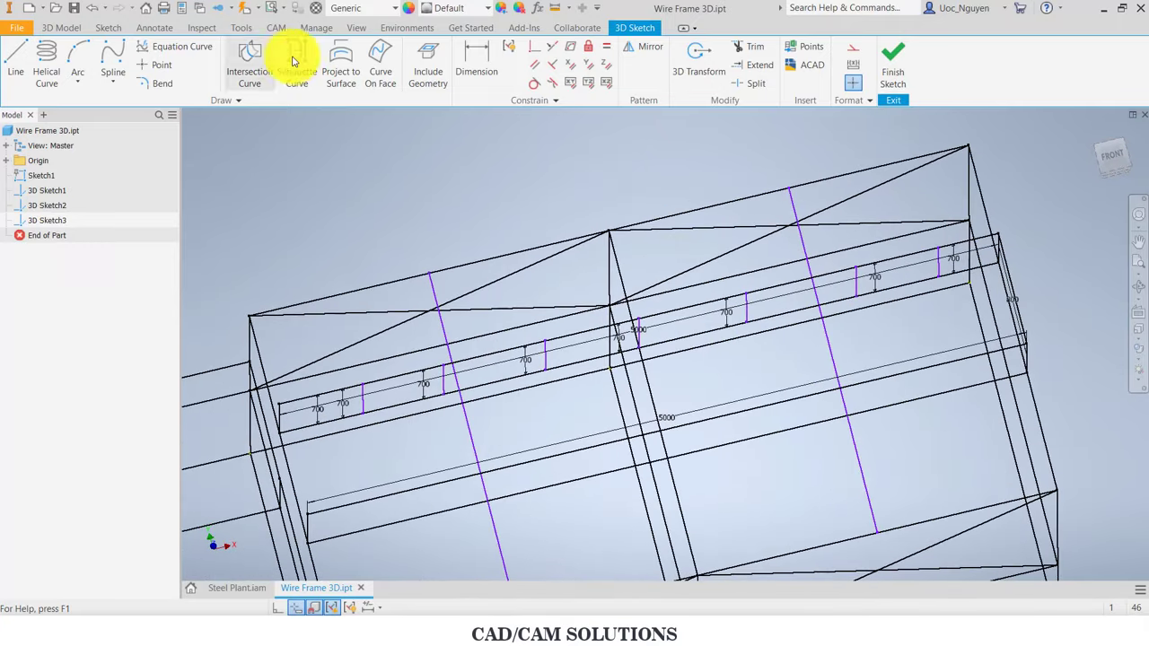
Step: Dimension the first post gap as 5000 mm / 6, giving 833.333 mm
{"action": "left_click", "coordinate": [475, 65]}
{"action": "mouse_move", "coordinate": [450, 360]}
{"action": "middle_mouse_down", "text": "shift"}
{"action": "mouse_move", "coordinate": [410, 374]}
{"action": "mouse_move", "coordinate": [372, 365]}
{"action": "mouse_move", "coordinate": [375, 422]}
{"action": "mouse_move", "coordinate": [428, 350]}
{"action": "middle_mouse_up", "text": "shift"}
{"action": "left_click", "coordinate": [463, 329]}
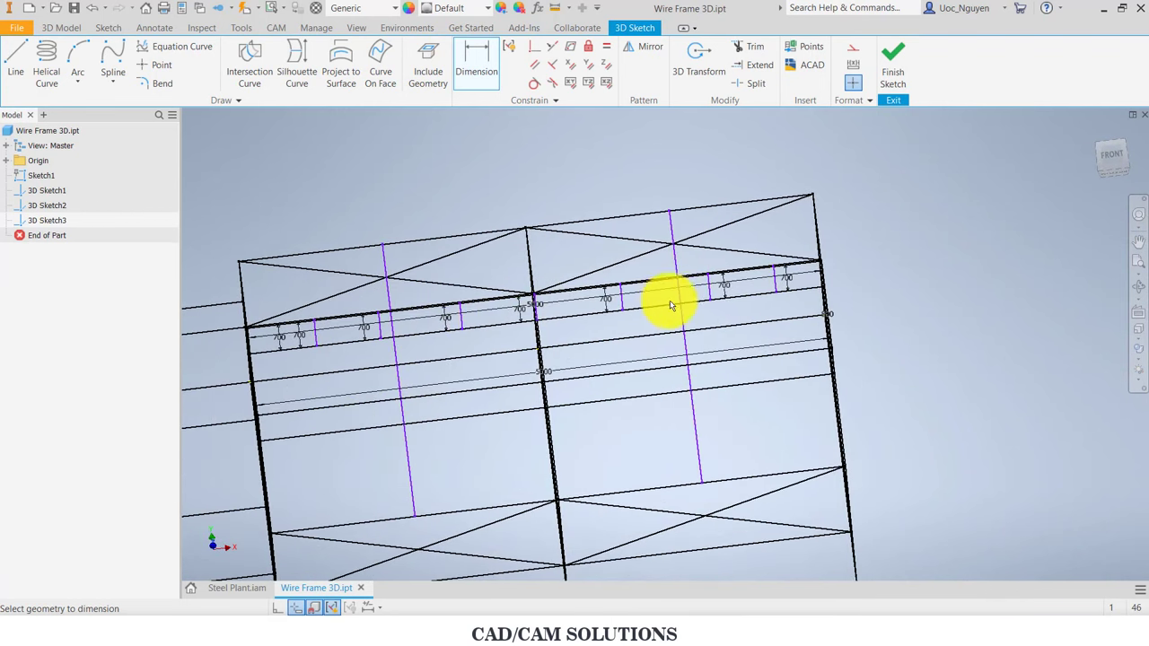
{"action": "scroll", "coordinate": [251, 359], "scroll_direction": "down", "scroll_amount": 3}
{"action": "mouse_move", "coordinate": [252, 359]}
{"action": "middle_mouse_down", "text": "shift"}
{"action": "mouse_move", "coordinate": [318, 379]}
{"action": "mouse_move", "coordinate": [287, 385]}
{"action": "middle_mouse_up", "text": "shift"}
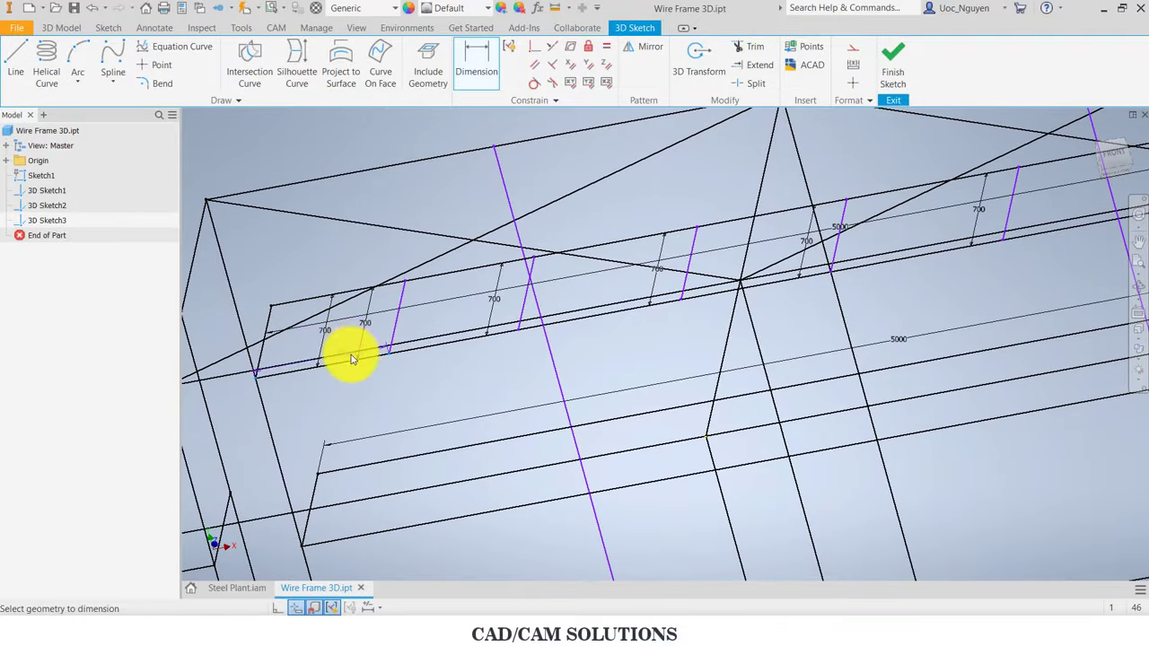
{"action": "mouse_move", "coordinate": [351, 356]}
{"action": "middle_mouse_down", "text": "shift"}
{"action": "mouse_move", "coordinate": [374, 405]}
{"action": "mouse_move", "coordinate": [559, 436]}
{"action": "mouse_move", "coordinate": [664, 430]}
{"action": "mouse_move", "coordinate": [605, 457]}
{"action": "mouse_move", "coordinate": [611, 469]}
{"action": "mouse_move", "coordinate": [659, 464]}
{"action": "middle_mouse_up", "text": "shift"}
{"action": "left_click", "coordinate": [659, 464]}
{"action": "type", "text": "5000/6"}
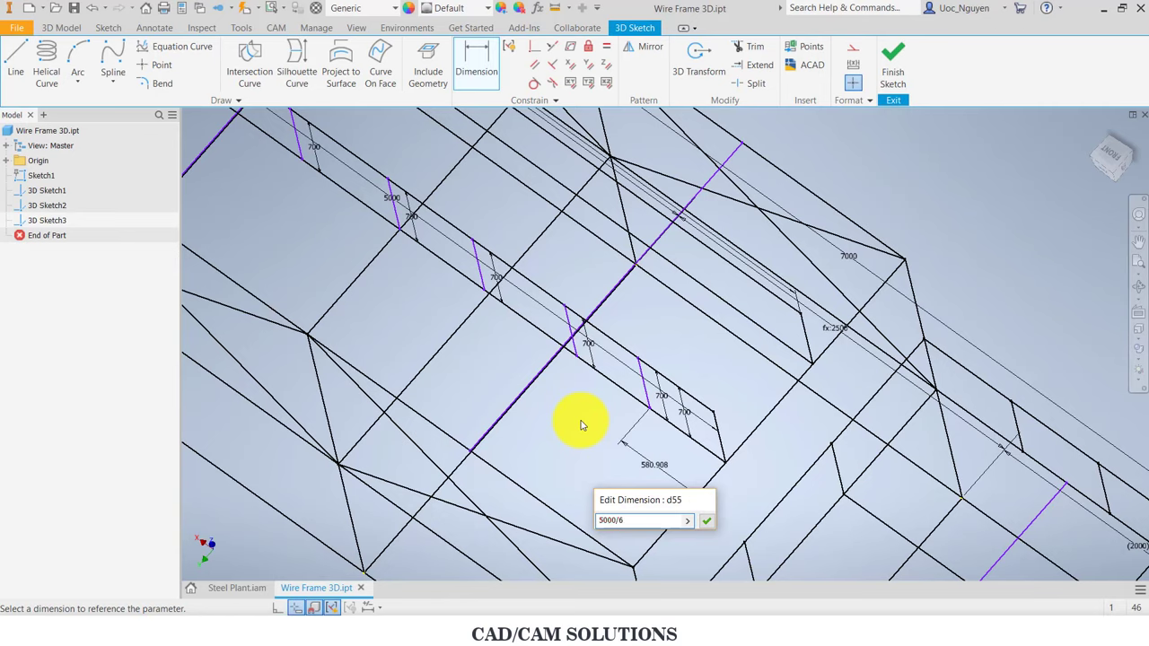
{"action": "key", "text": "Return"}
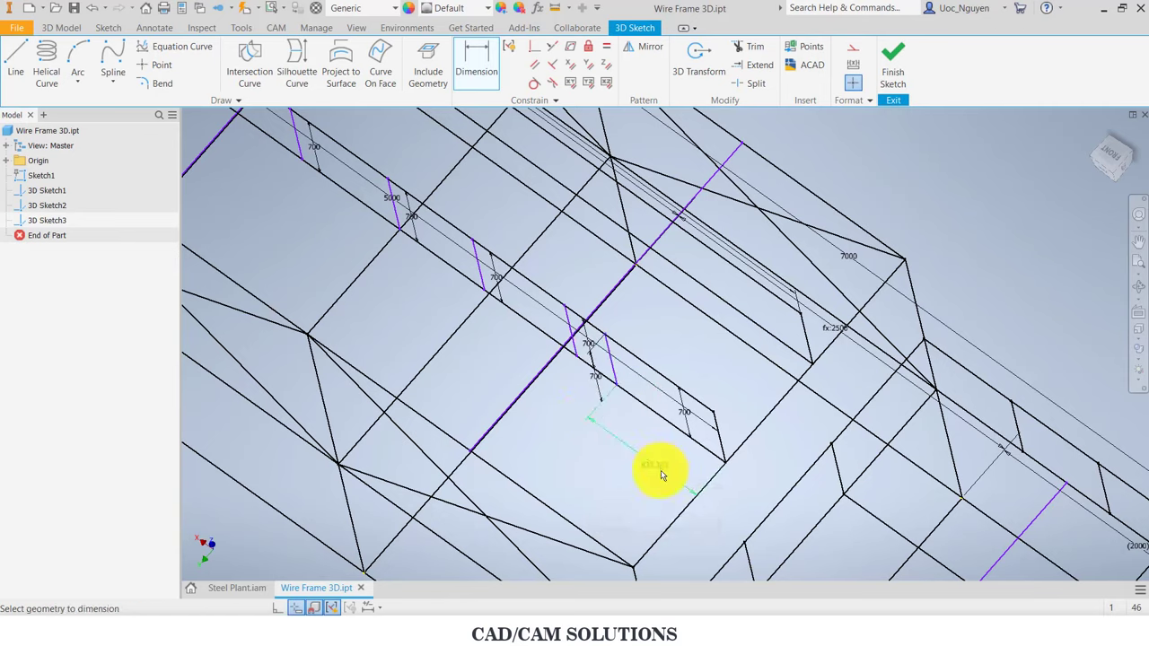
{"action": "left_click", "coordinate": [656, 470]}
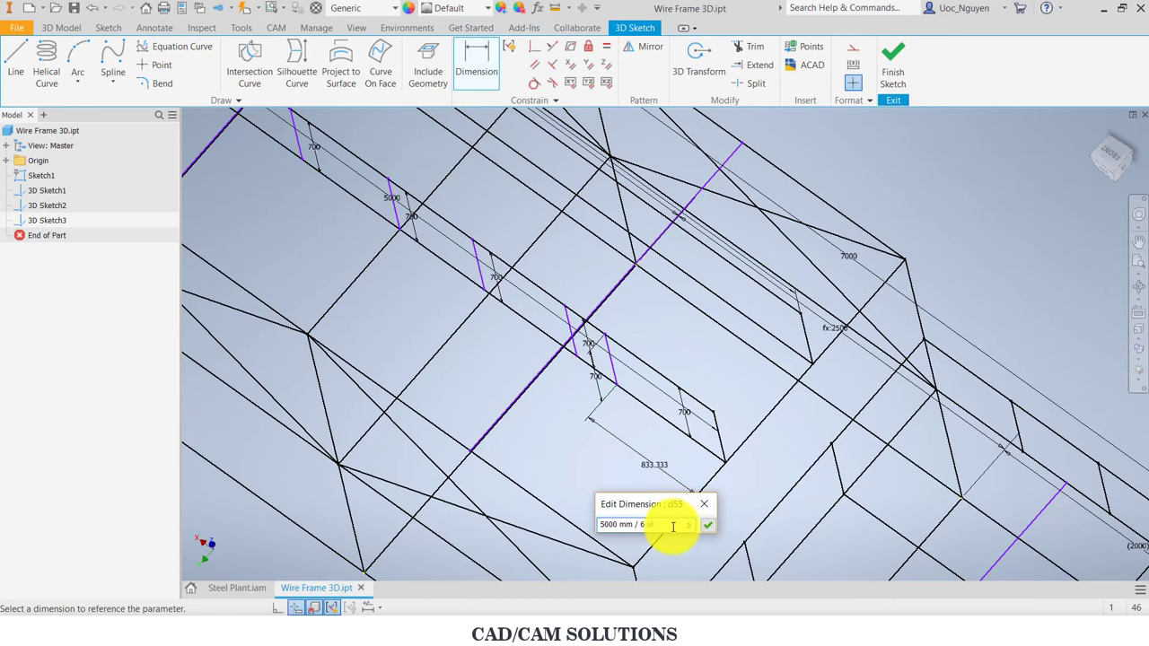
{"action": "left_click_drag", "start_coordinate": [672, 527], "coordinate": [546, 530]}
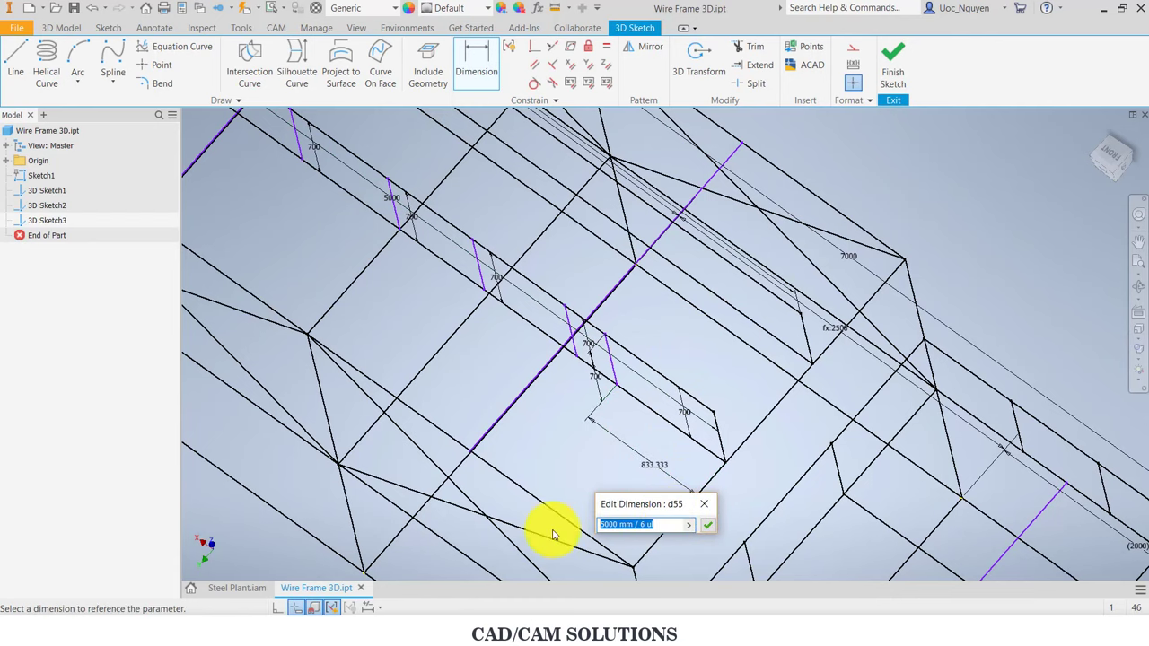
{"action": "left_click", "coordinate": [709, 527]}
{"action": "key", "text": "Escape"}
{"action": "mouse_move", "coordinate": [678, 518]}
{"action": "middle_mouse_down", "text": "shift"}
{"action": "mouse_move", "coordinate": [705, 449]}
{"action": "mouse_move", "coordinate": [718, 457]}
{"action": "mouse_move", "coordinate": [738, 381]}
{"action": "middle_mouse_up", "text": "shift"}
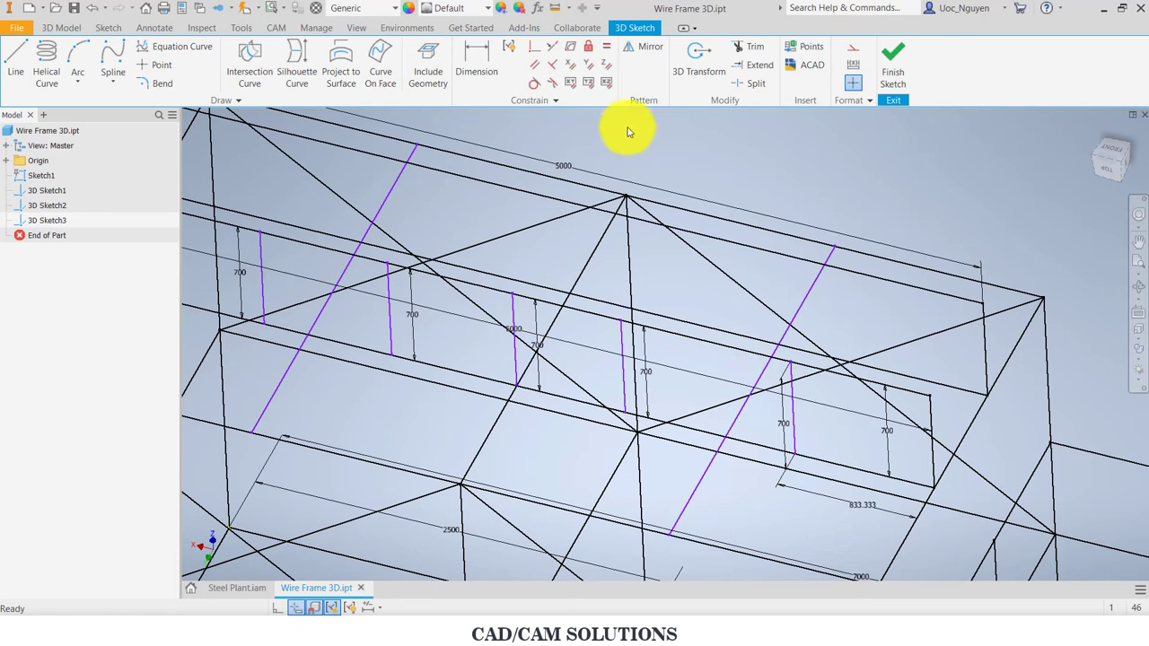
Step: Link the next post gaps to the 833.333 mm spacing, keeping an over-constraining one as reference
{"action": "key", "text": "d"}
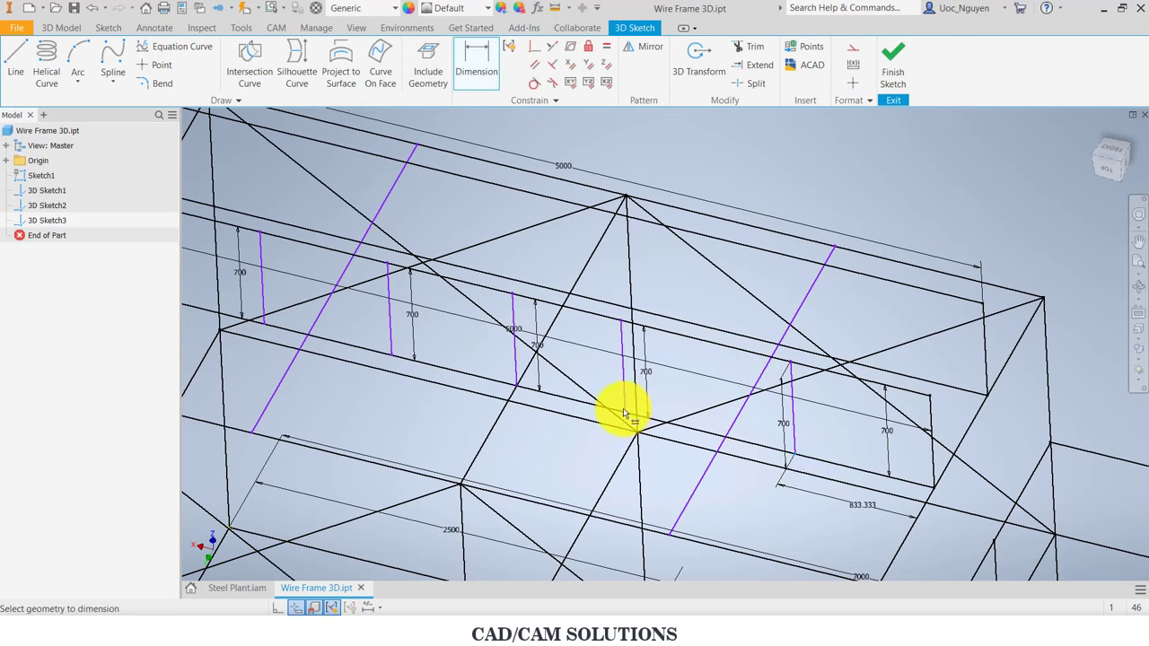
{"action": "left_click", "coordinate": [623, 411]}
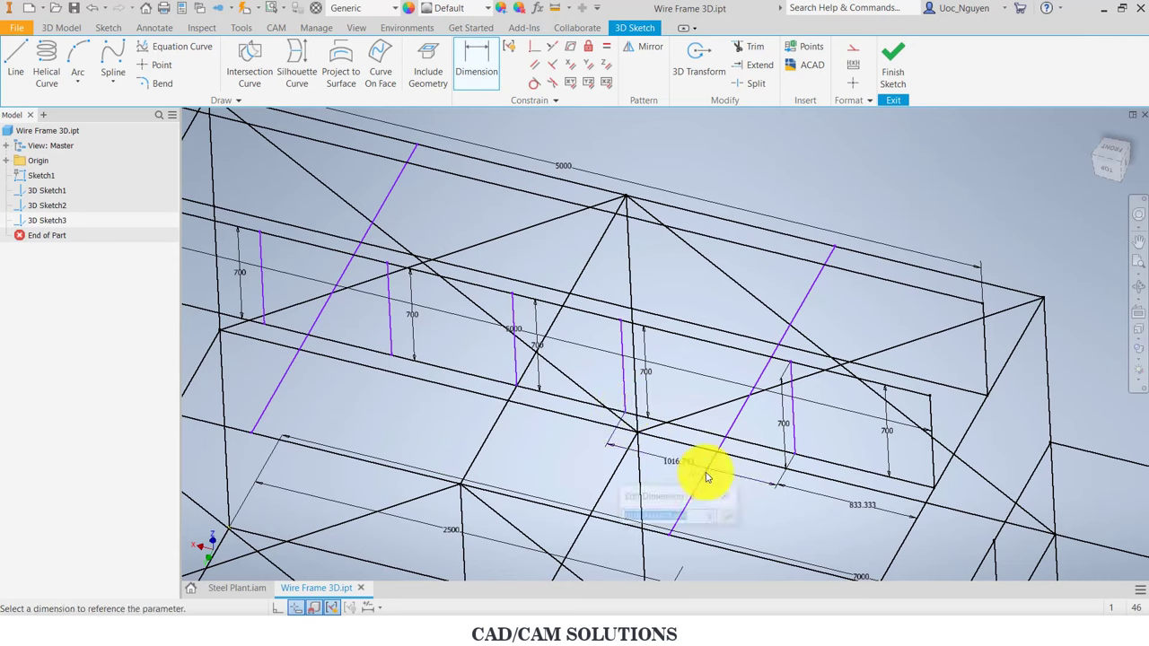
{"action": "left_click", "coordinate": [705, 469]}
{"action": "left_click", "coordinate": [862, 504]}
{"action": "left_click", "coordinate": [733, 519]}
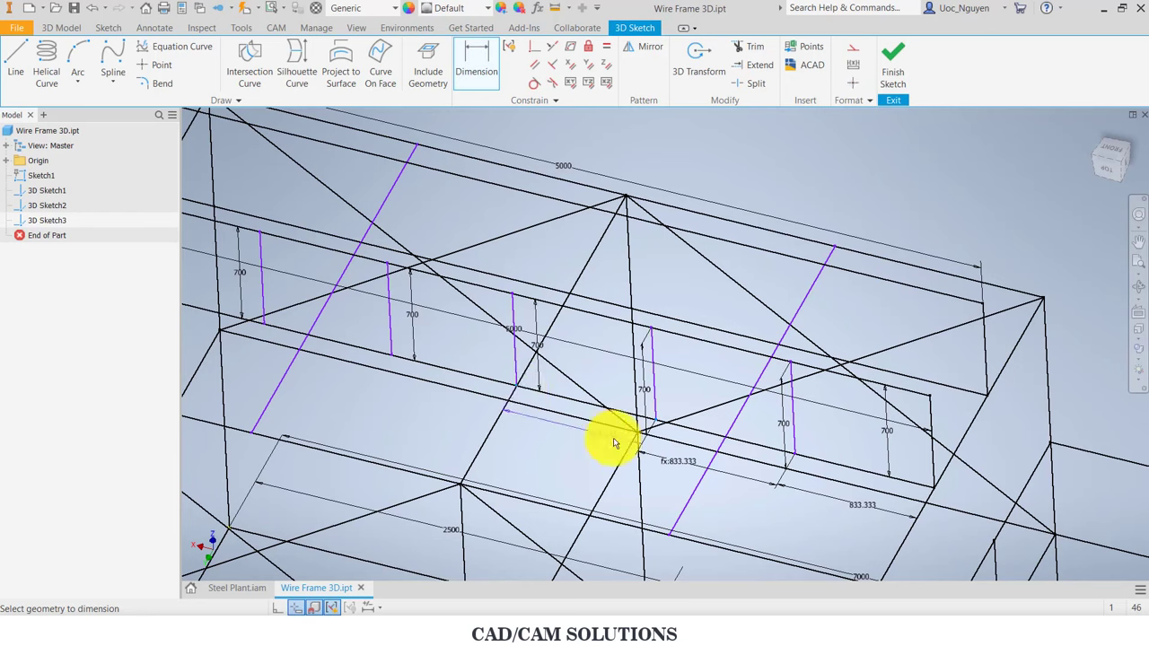
{"action": "left_click", "coordinate": [669, 467]}
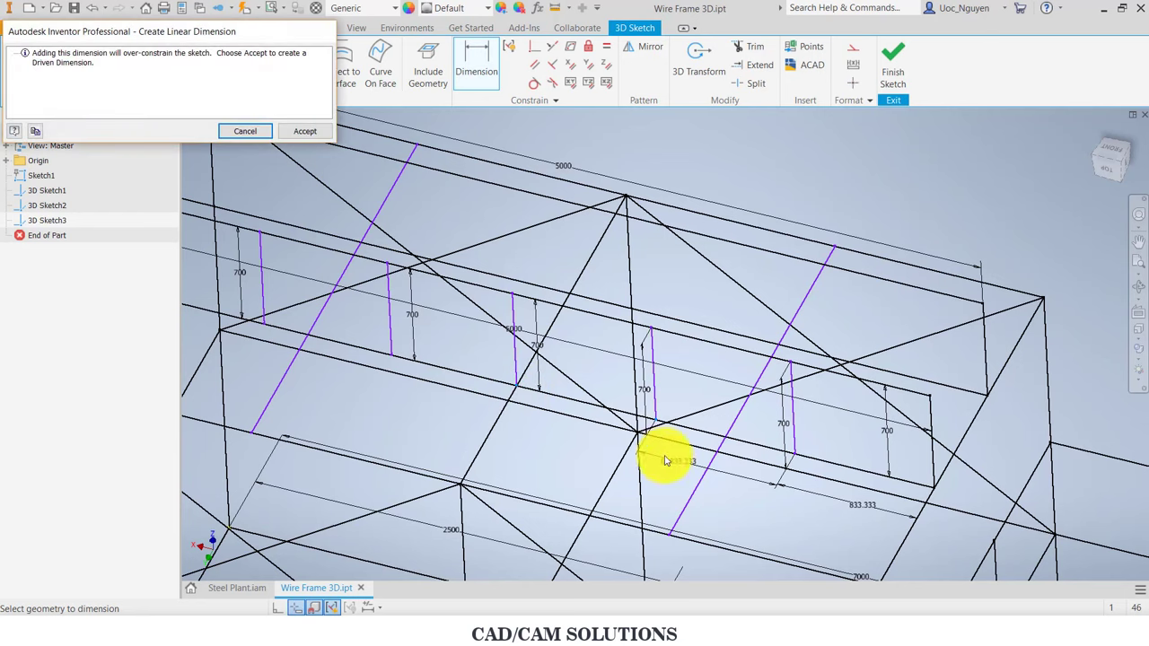
{"action": "left_click", "coordinate": [259, 135]}
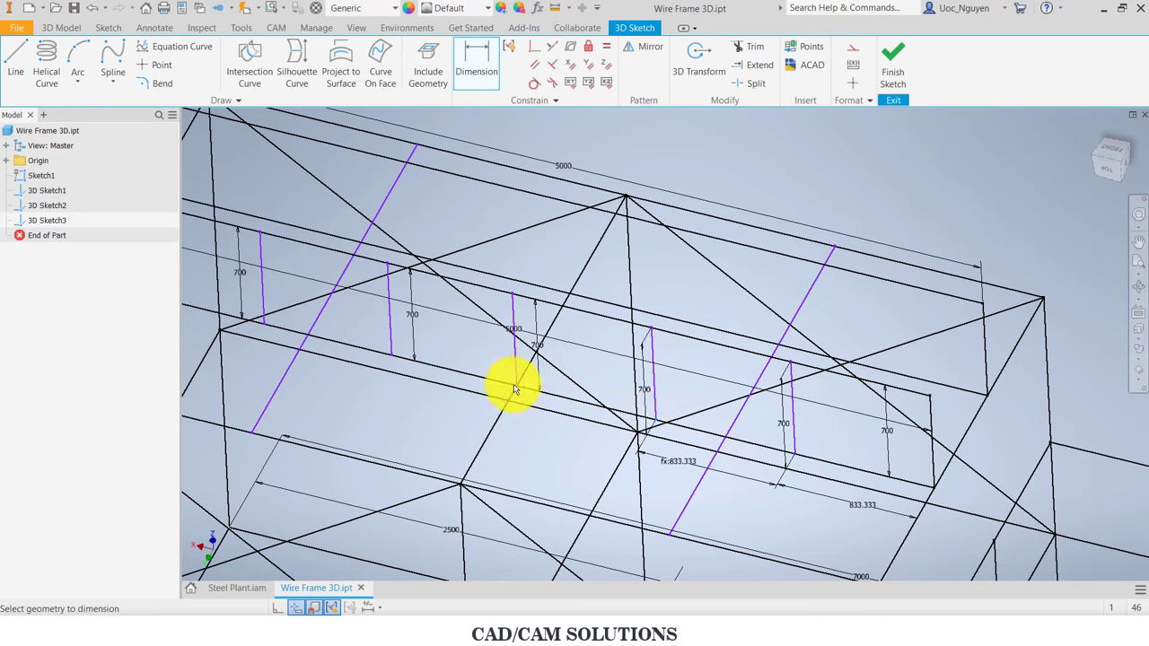
{"action": "left_click", "coordinate": [543, 435]}
{"action": "left_click", "coordinate": [309, 134]}
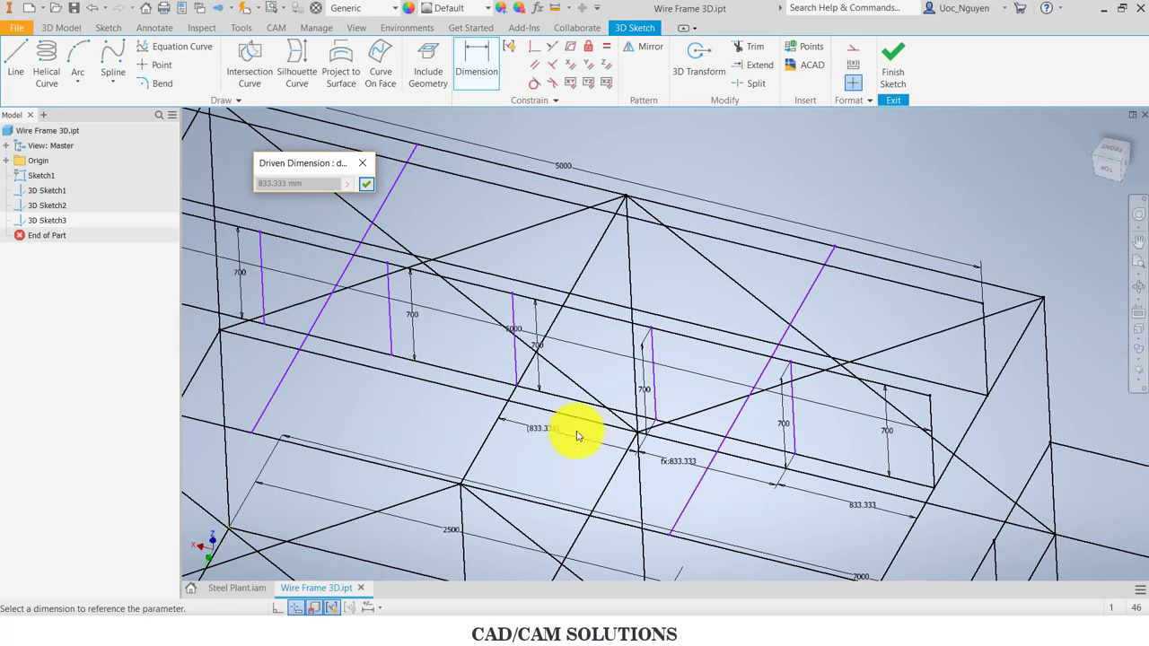
{"action": "left_click", "coordinate": [365, 184]}
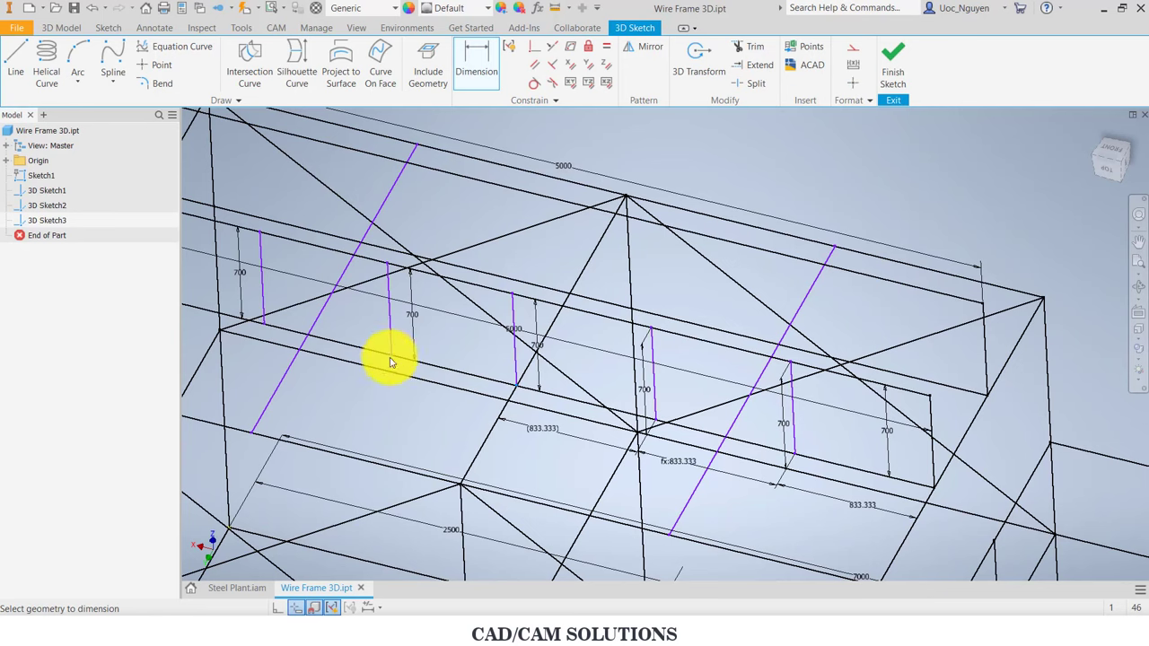
{"action": "left_click", "coordinate": [424, 399]}
{"action": "left_click", "coordinate": [534, 429]}
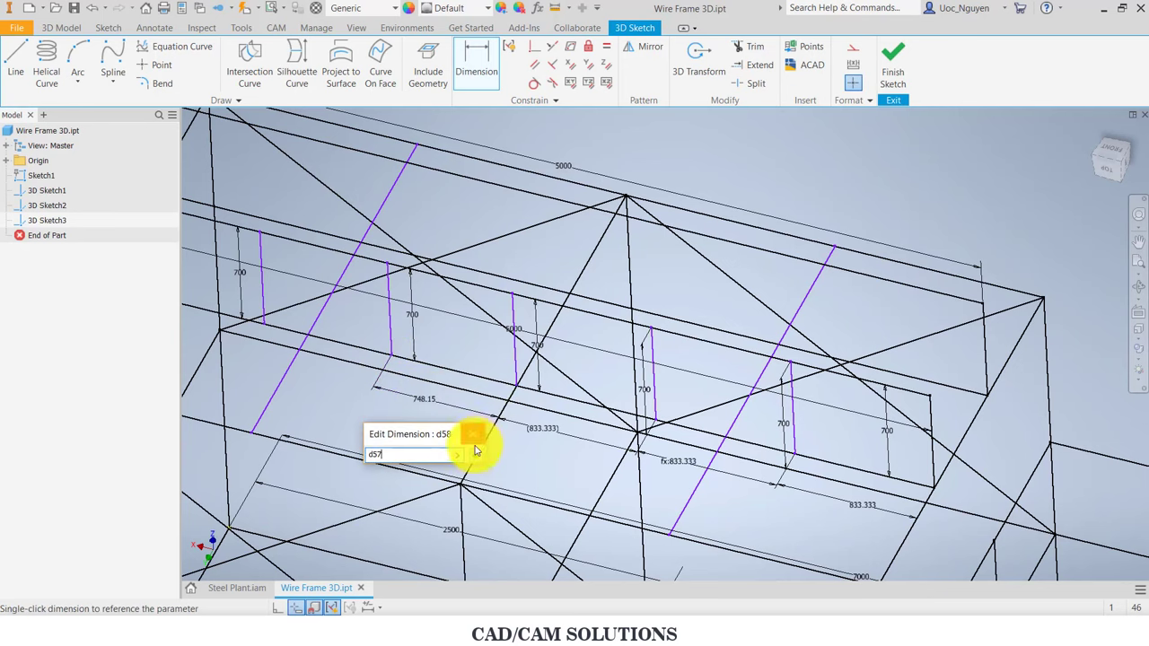
{"action": "left_click", "coordinate": [480, 459]}
Step: Link the left post's gap to 833.333 mm and add the last gap as a driven 833.334 dimension
{"action": "middle_click_drag", "start_coordinate": [302, 392], "coordinate": [507, 419]}
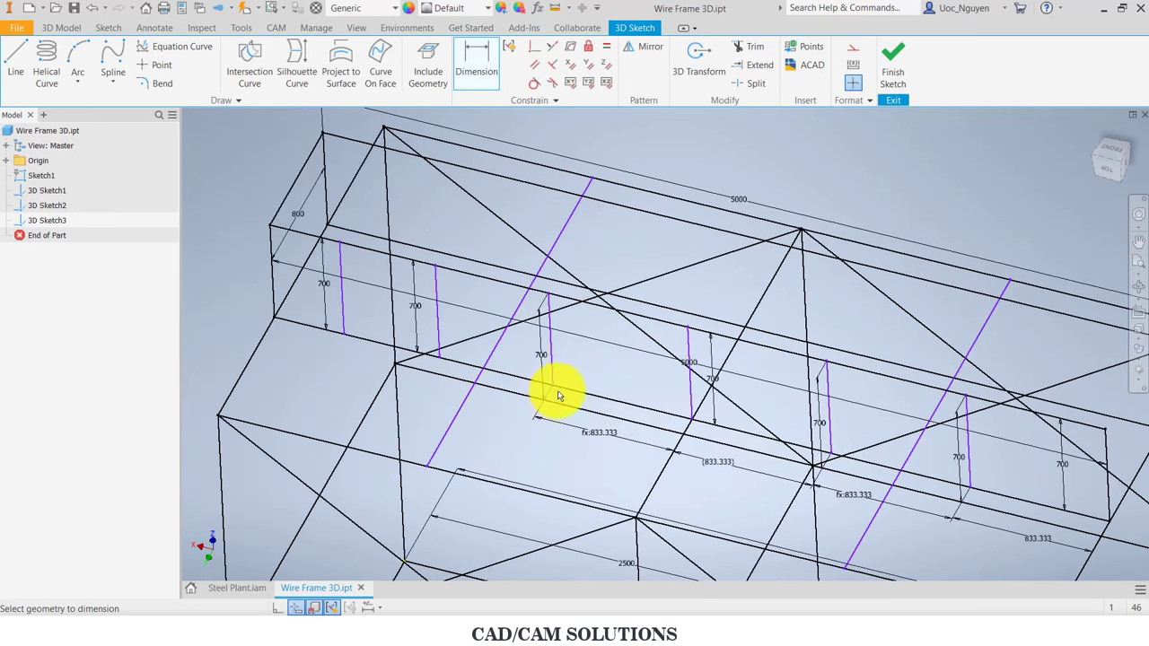
{"action": "left_click", "coordinate": [437, 359]}
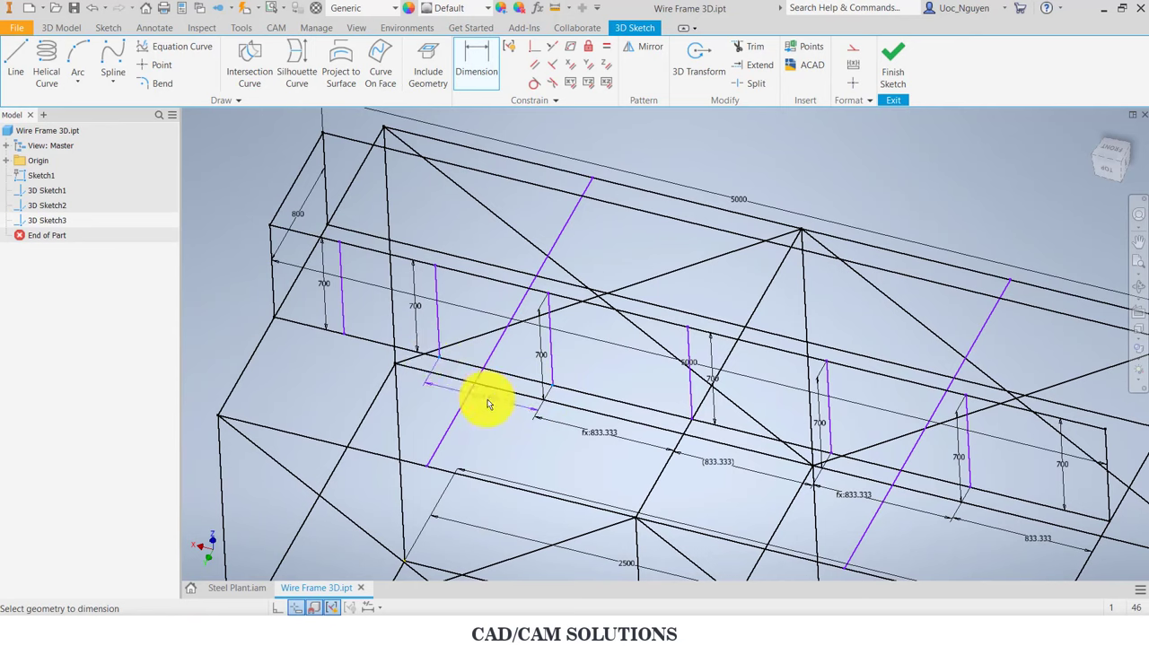
{"action": "left_click", "coordinate": [482, 408]}
{"action": "left_click", "coordinate": [607, 440]}
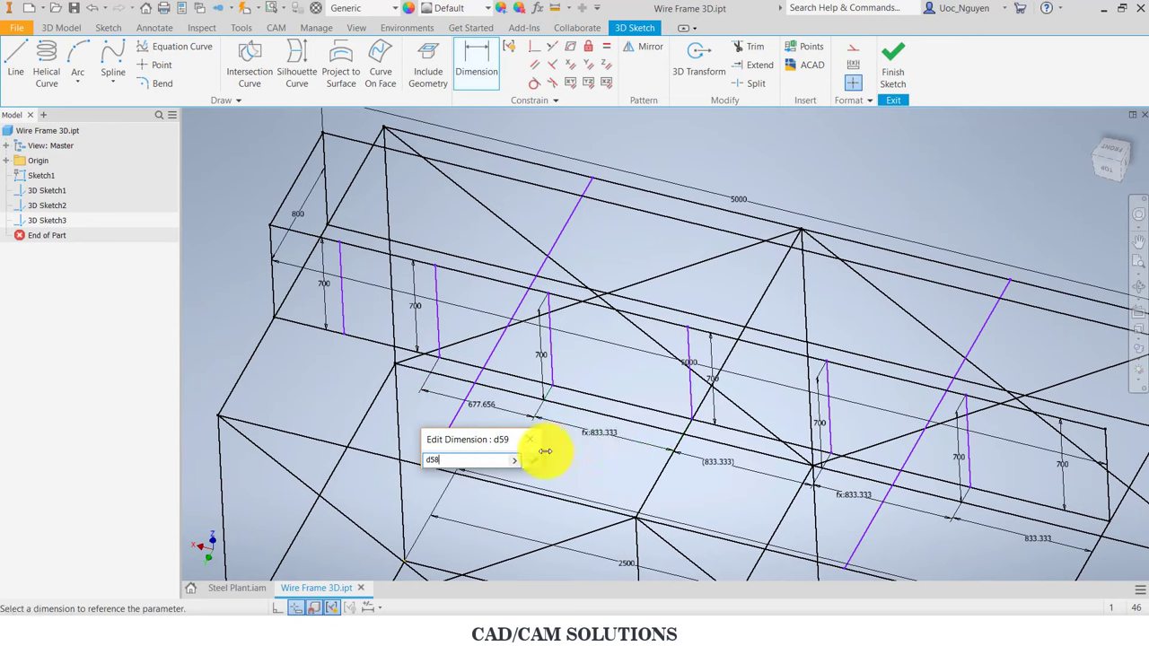
{"action": "left_click", "coordinate": [536, 462]}
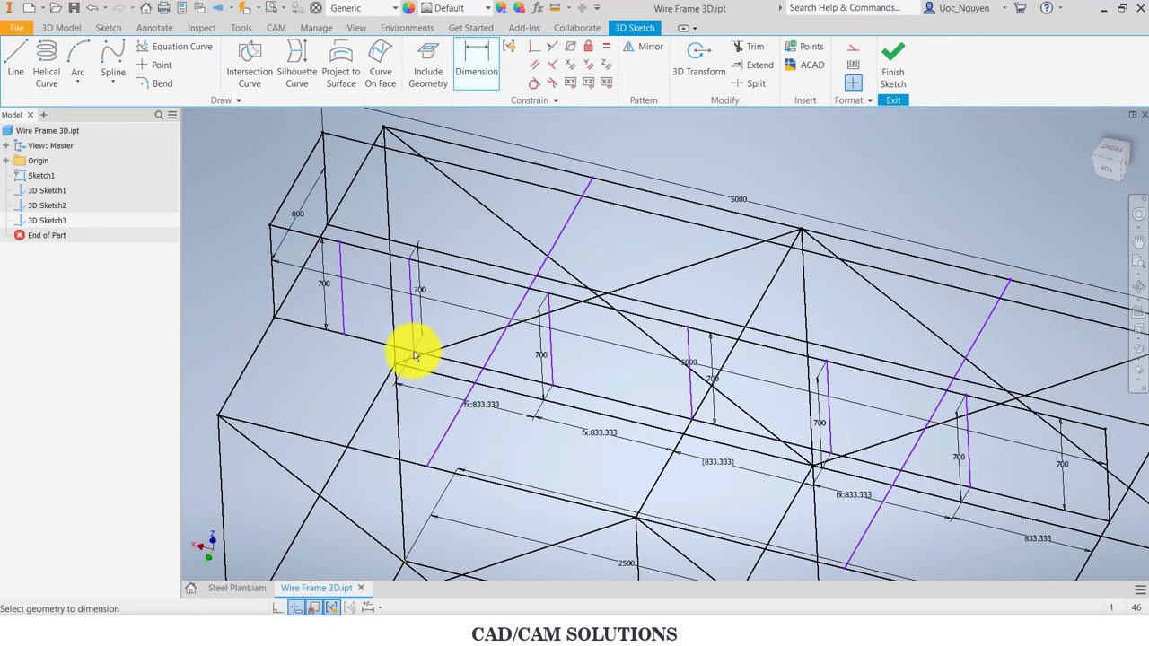
{"action": "left_click", "coordinate": [313, 363]}
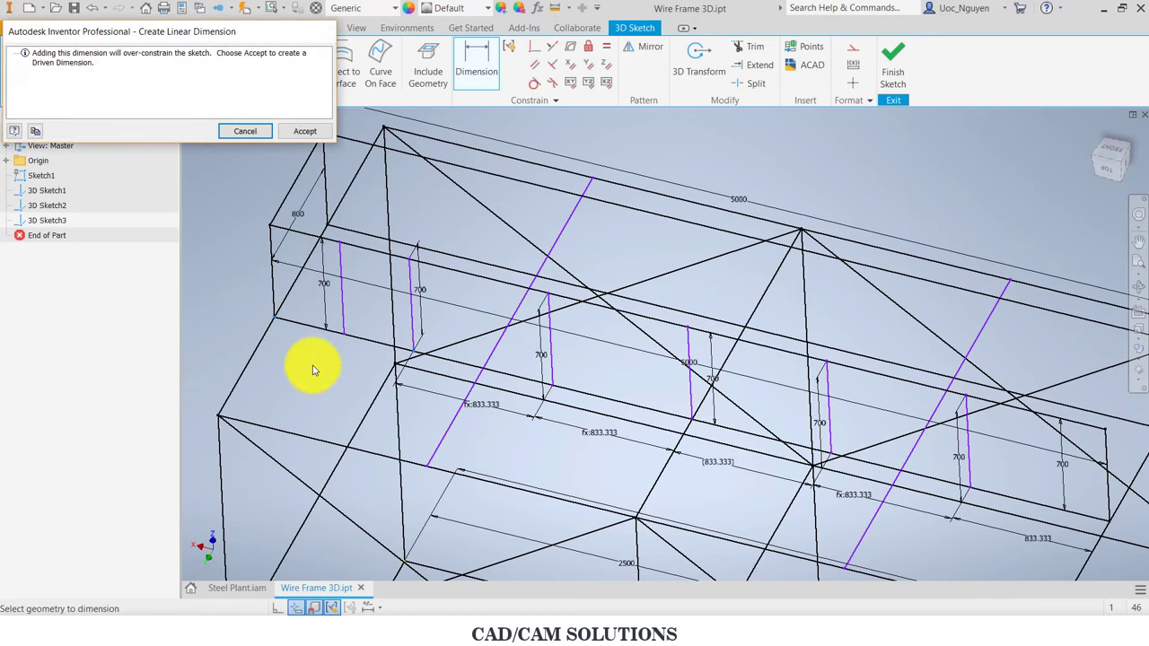
{"action": "left_click", "coordinate": [318, 135]}
{"action": "left_click", "coordinate": [359, 351]}
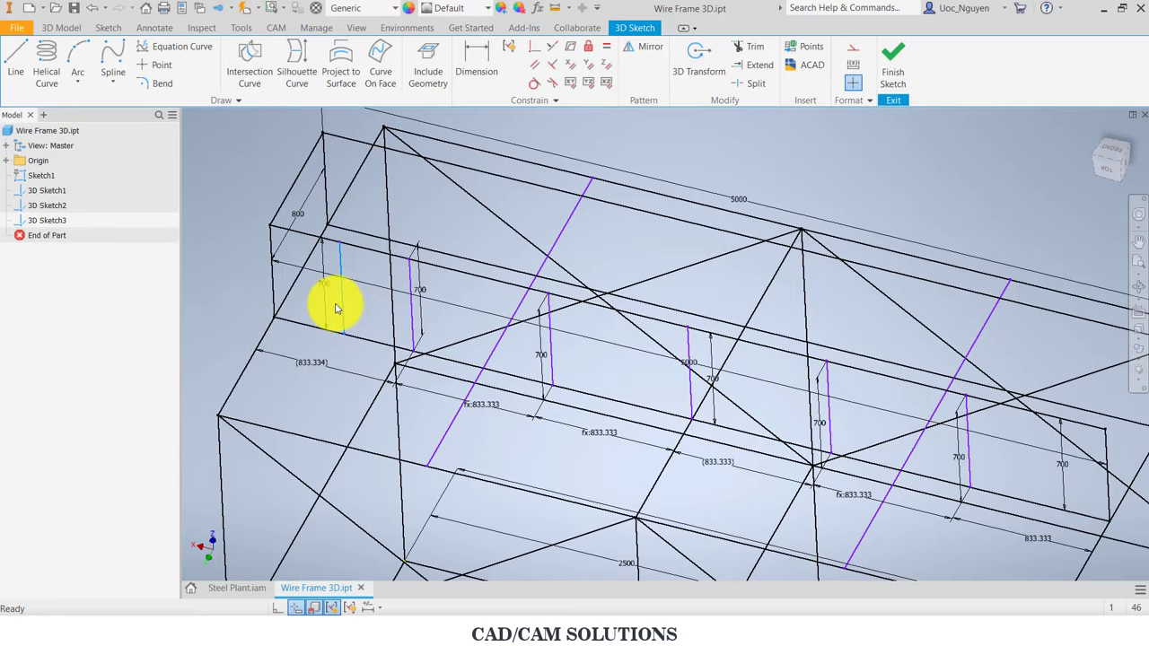
{"action": "key", "text": "F6"}
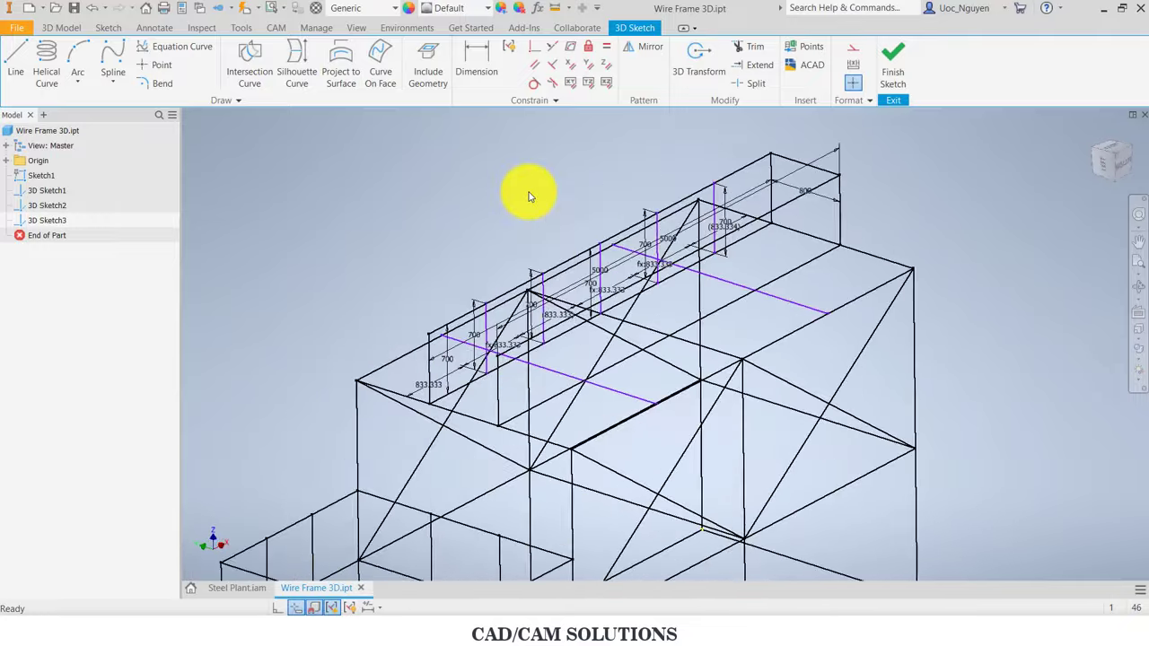
{"action": "left_click", "coordinate": [16, 61]}
Step: Draw two 700 mm vertical posts along the far upper rail
{"action": "left_click", "coordinate": [486, 417]}
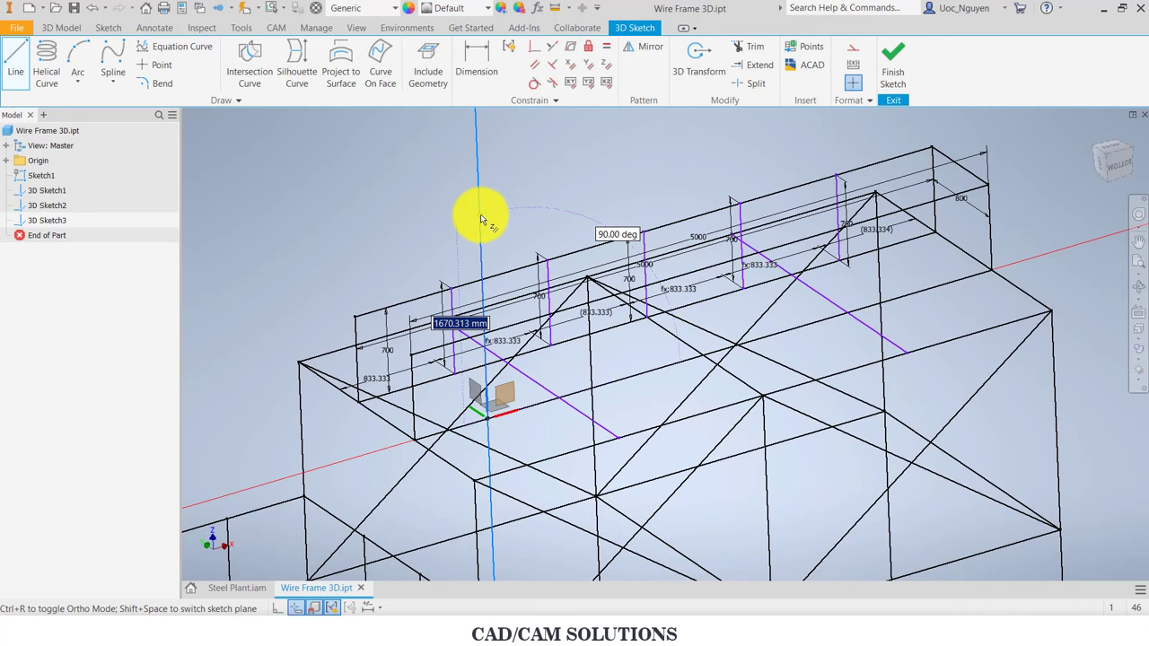
{"action": "type", "text": "700"}
{"action": "key", "text": "Return"}
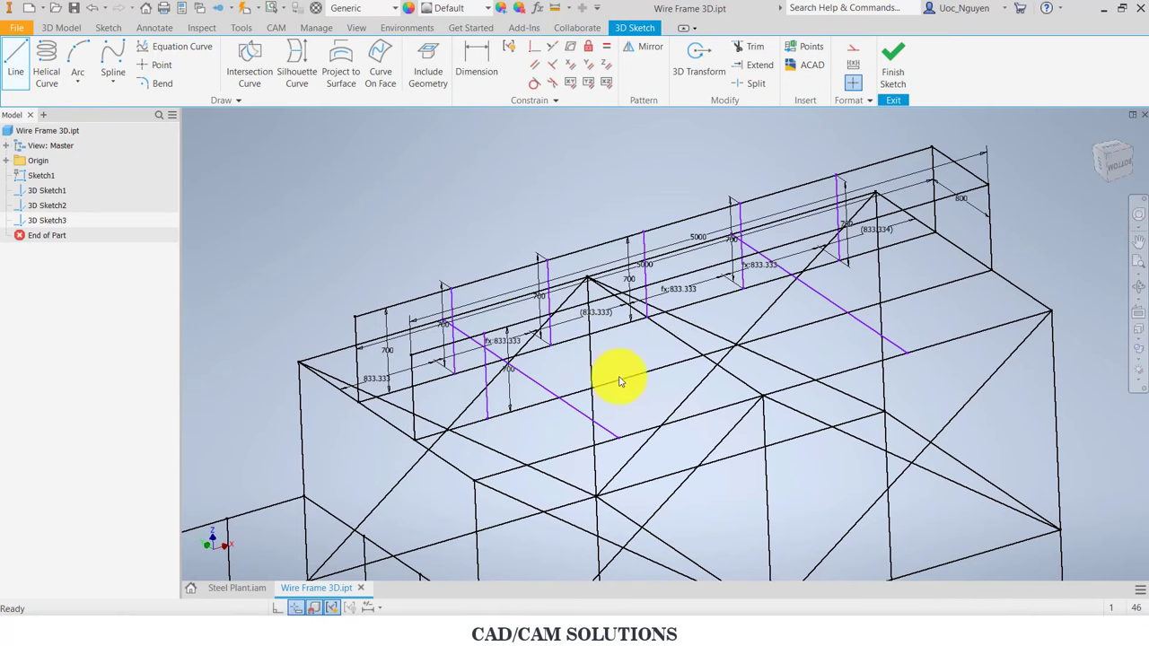
{"action": "left_click", "coordinate": [627, 379]}
{"action": "type", "text": "7"}
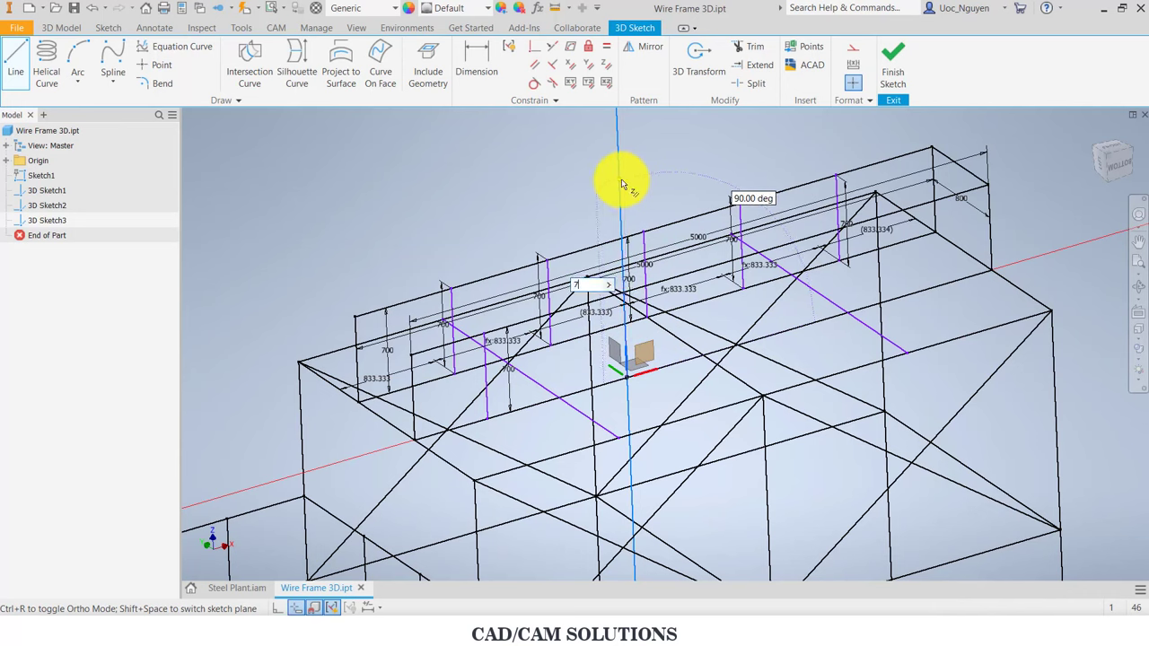
{"action": "type", "text": "00"}
{"action": "key", "text": "Return"}
{"action": "key", "text": "Escape"}
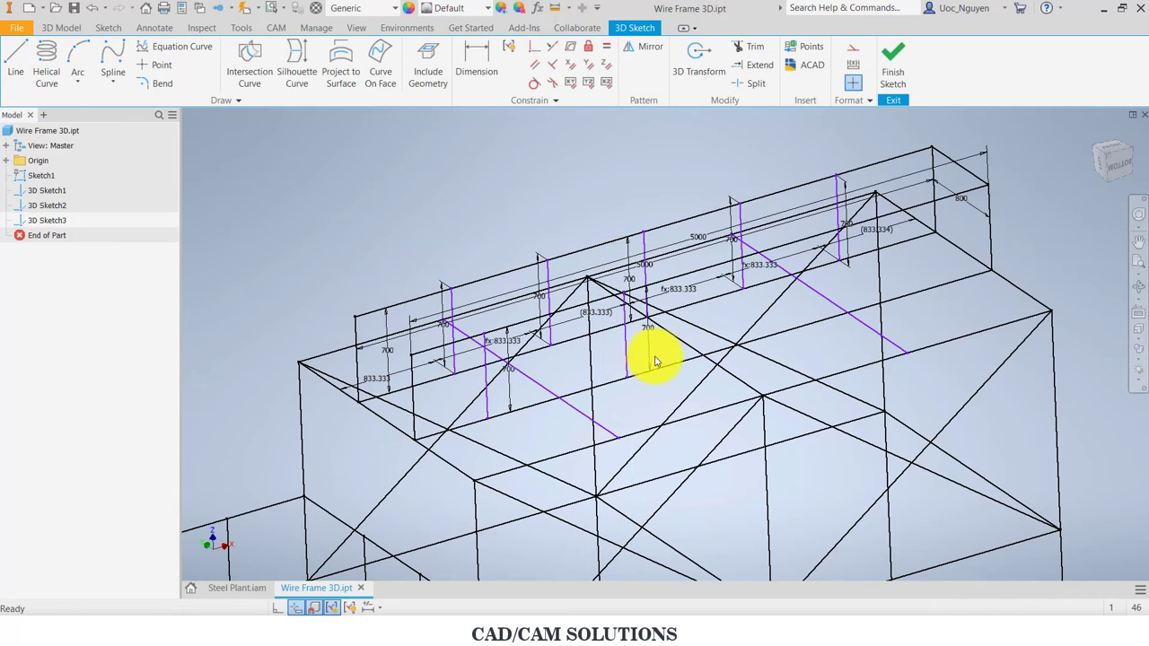
Step: Add three more 700 mm posts, the last at the far right platform corner
{"action": "key", "text": "l"}
{"action": "left_click", "coordinate": [790, 330]}
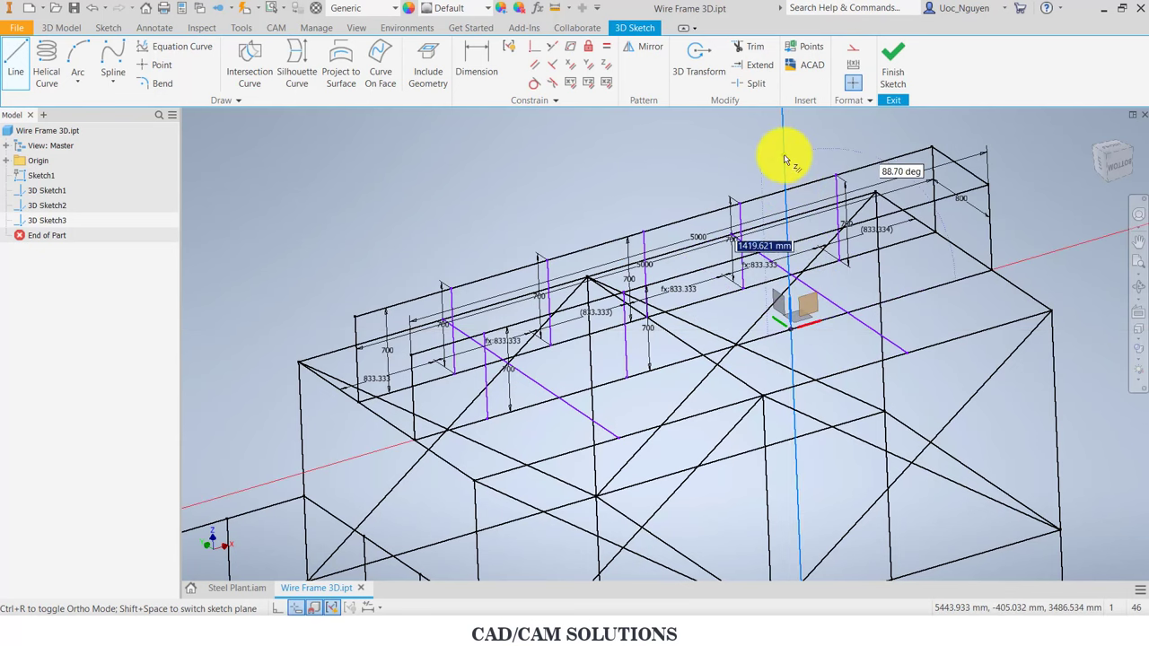
{"action": "key", "text": "Return"}
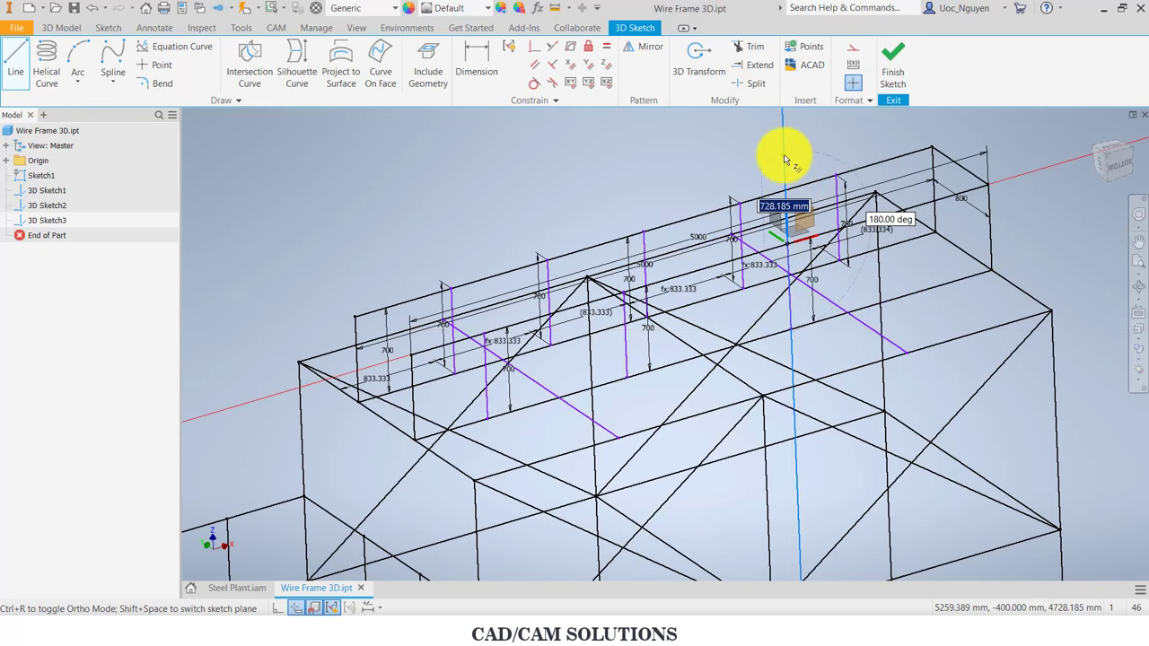
{"action": "key", "text": "l"}
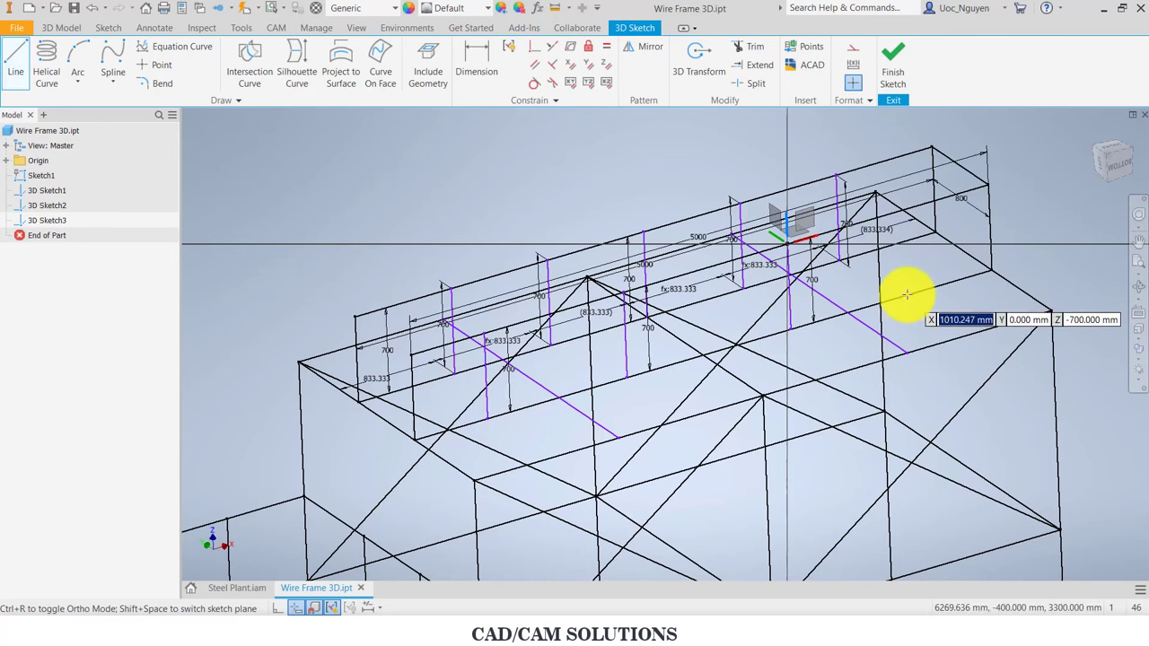
{"action": "left_click", "coordinate": [909, 285]}
{"action": "type", "text": "700.000"}
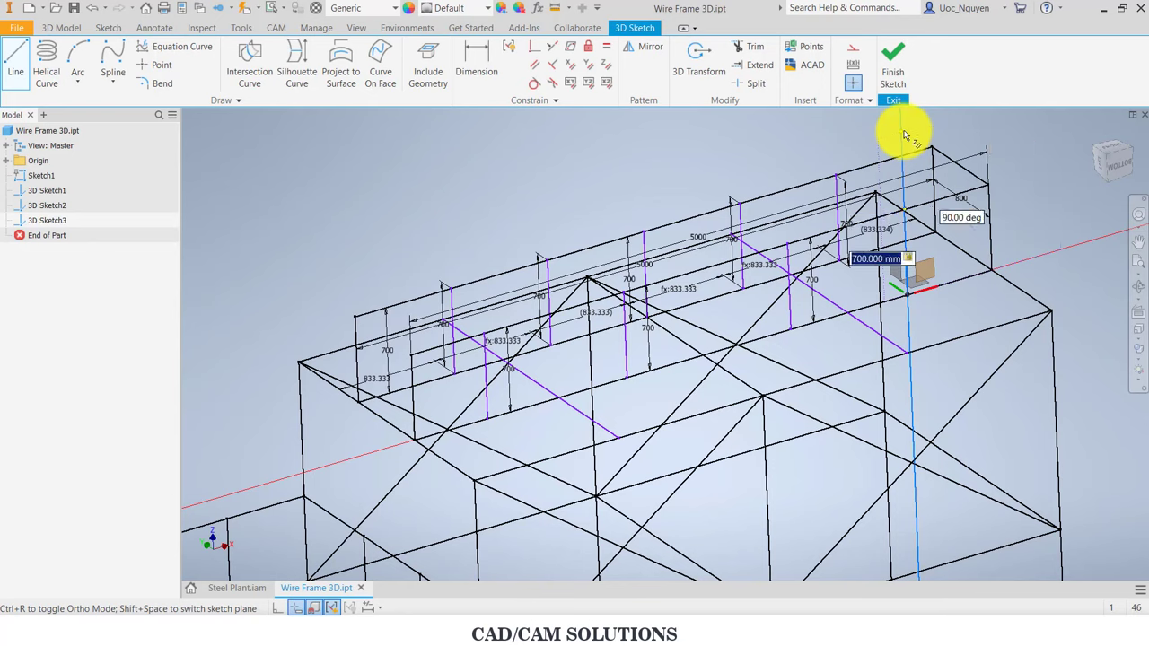
{"action": "key", "text": "Return"}
{"action": "key", "text": "Escape"}
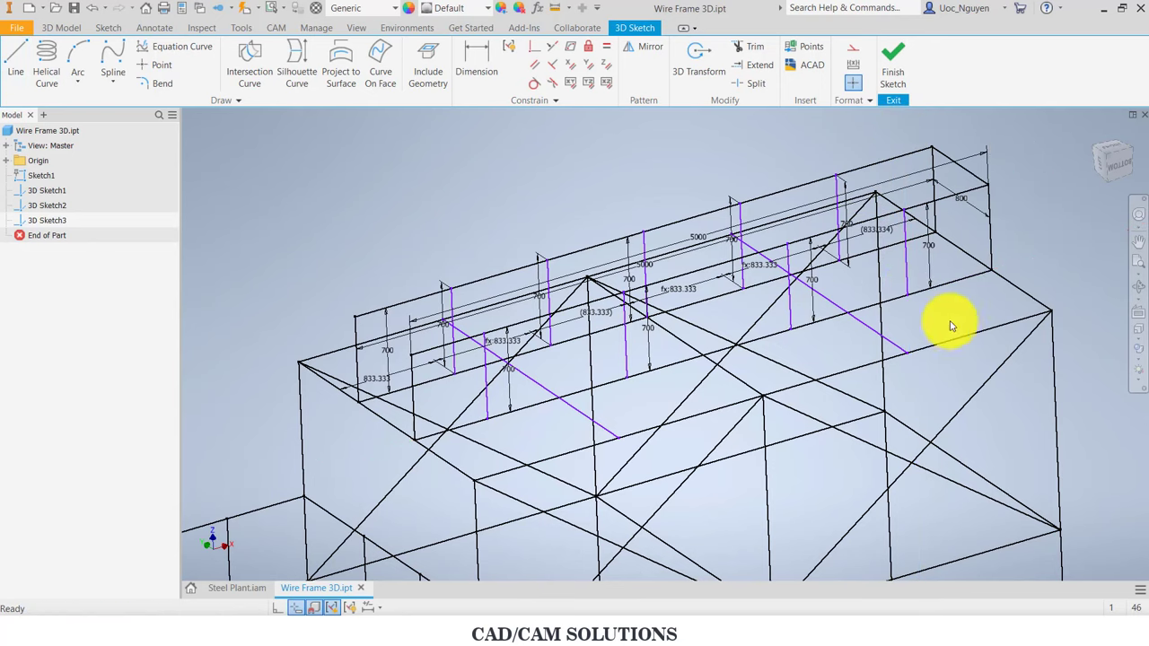
{"action": "key", "text": "l"}
{"action": "left_click", "coordinate": [956, 281]}
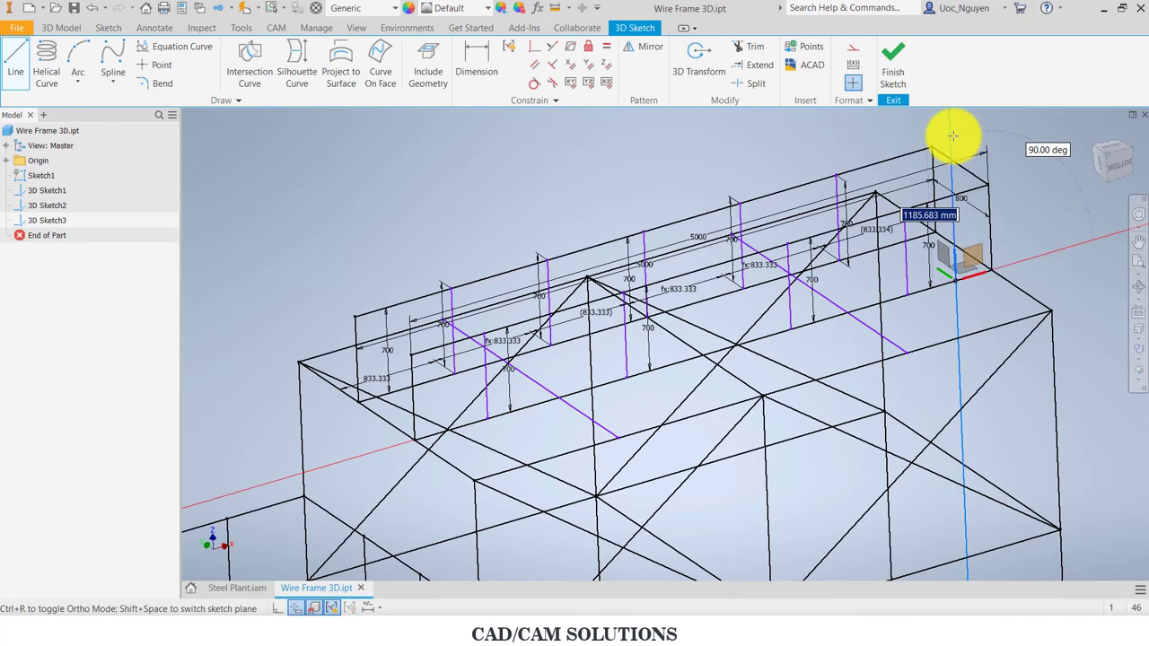
{"action": "key", "text": "Return"}
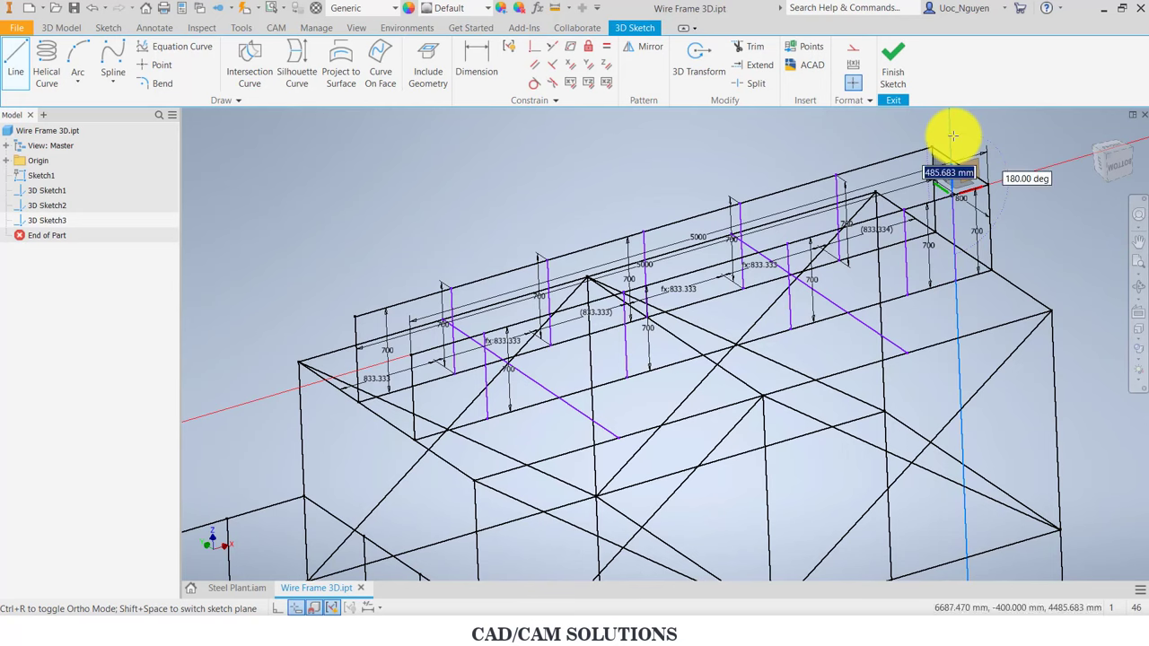
{"action": "key", "text": "Escape"}
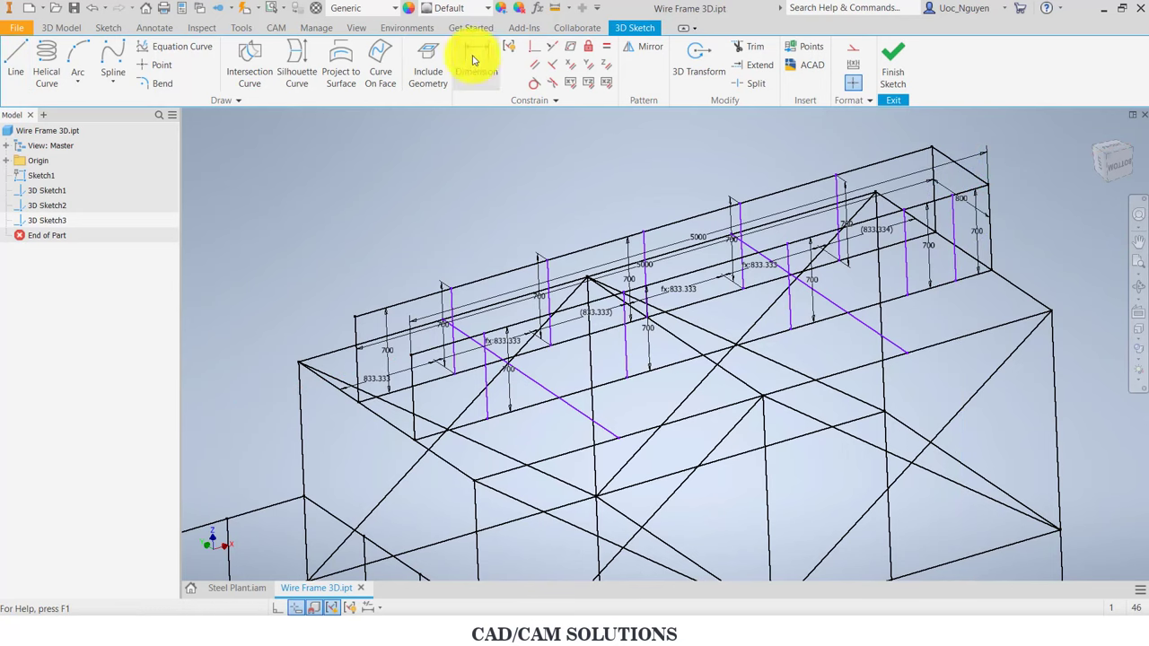
Step: Dimension the first three new post spacings, linking each to the existing 833.333 mm spacing
{"action": "left_click", "coordinate": [475, 58]}
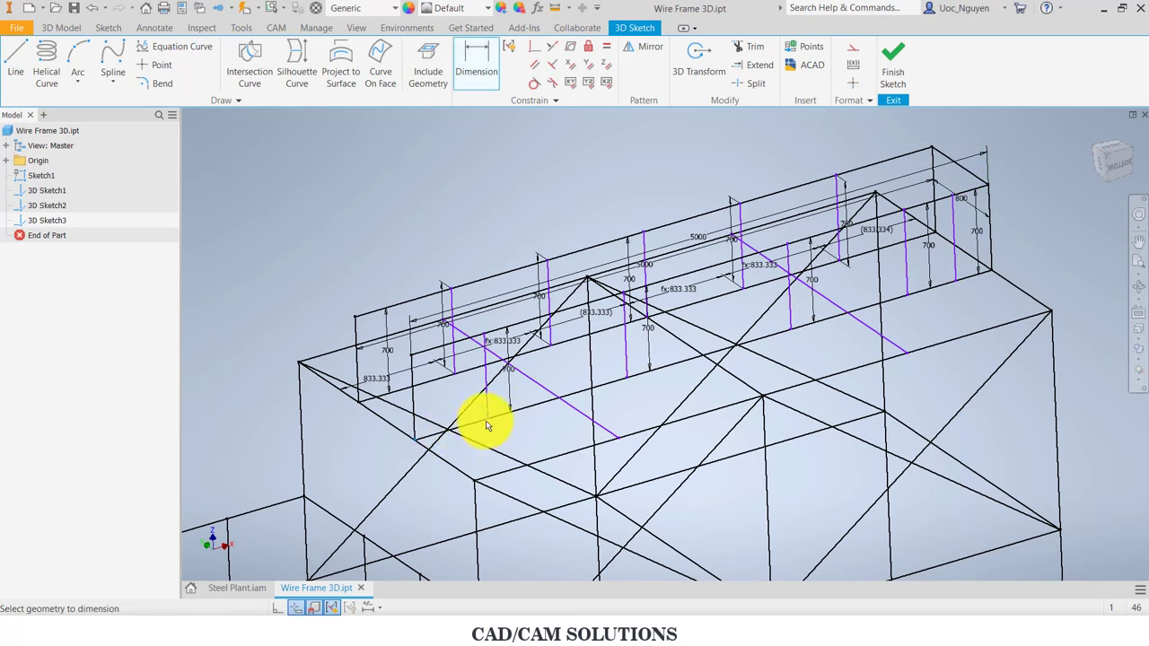
{"action": "left_click", "coordinate": [473, 457]}
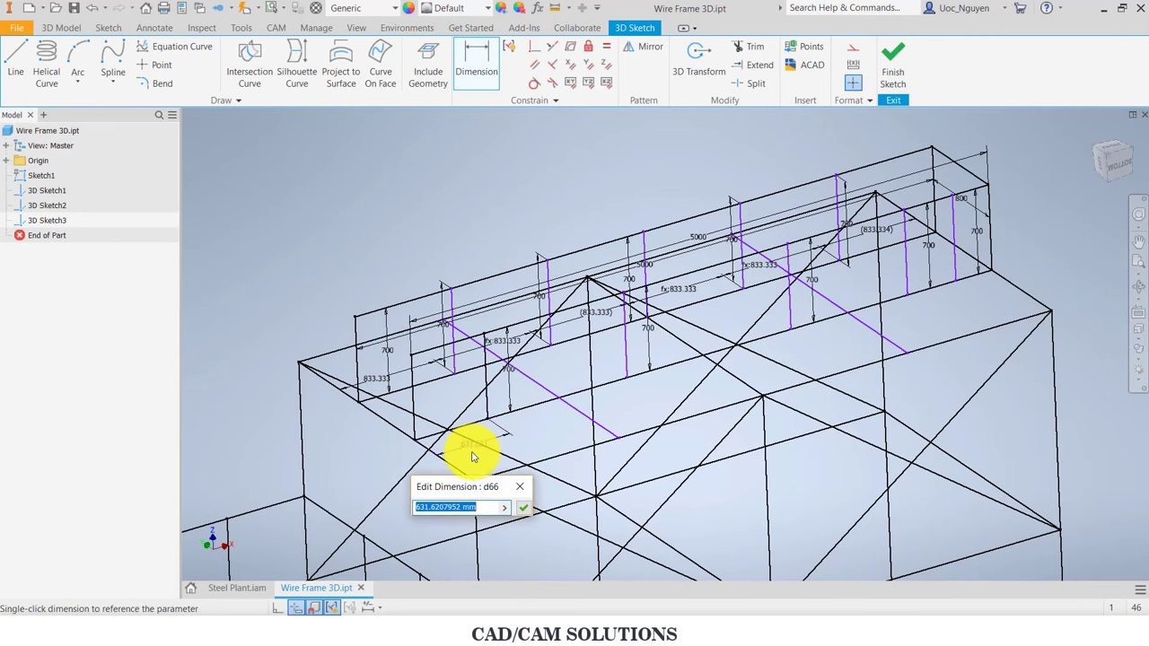
{"action": "left_click", "coordinate": [377, 382]}
{"action": "left_click", "coordinate": [519, 511]}
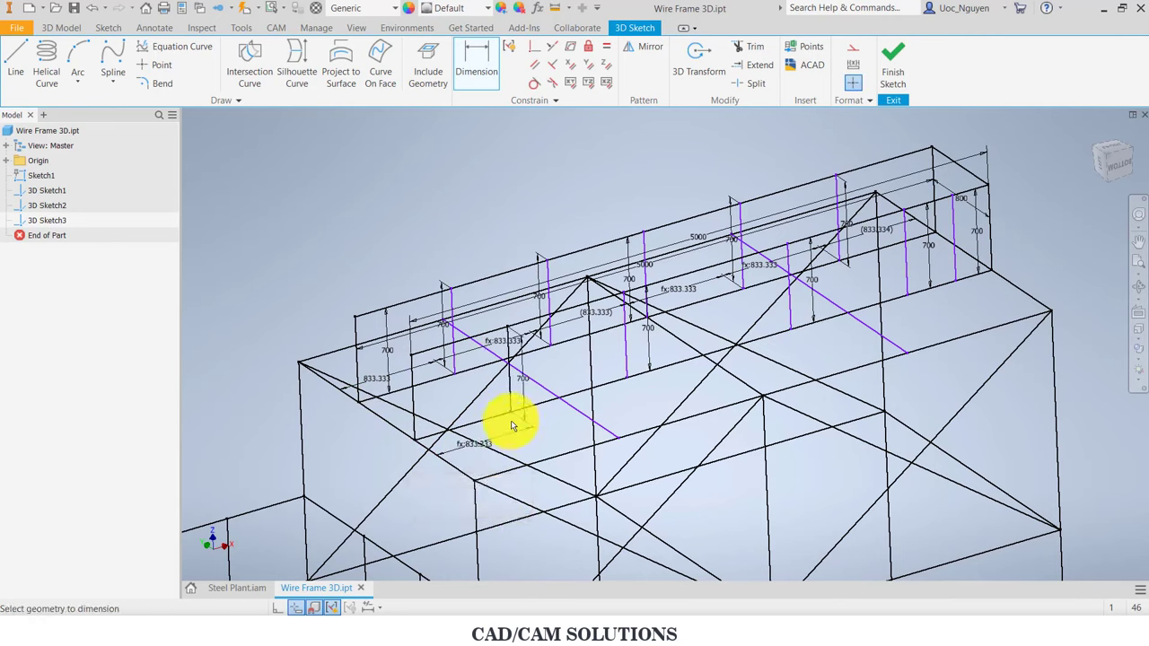
{"action": "left_click", "coordinate": [612, 410]}
{"action": "type", "text": "d66"}
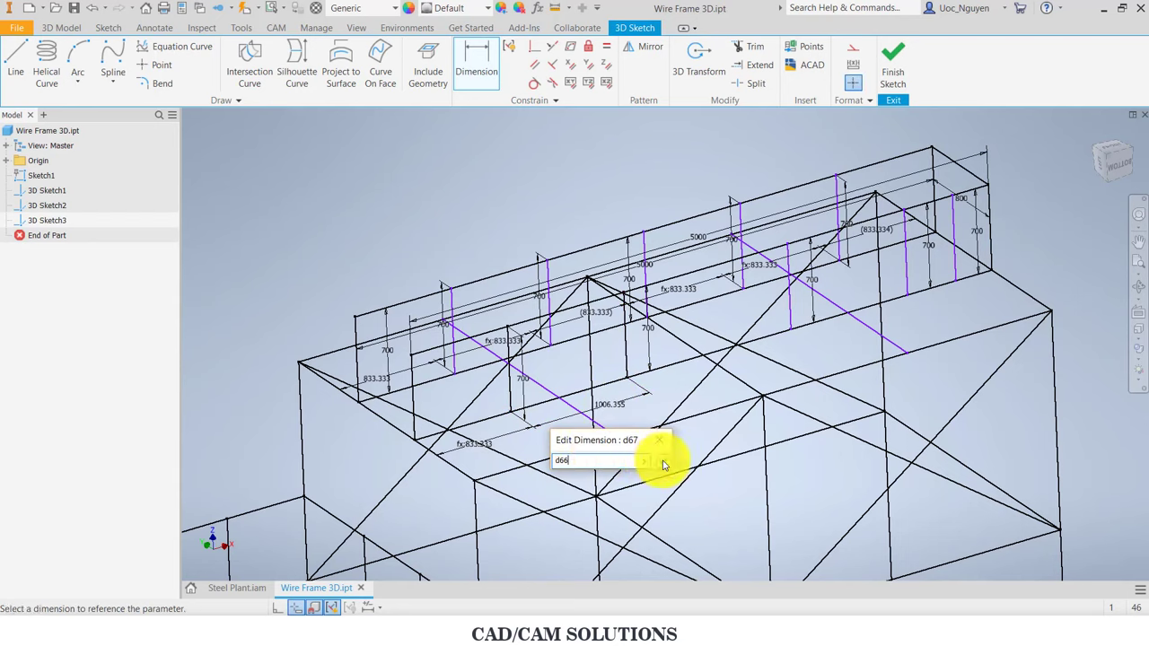
{"action": "left_click", "coordinate": [663, 460]}
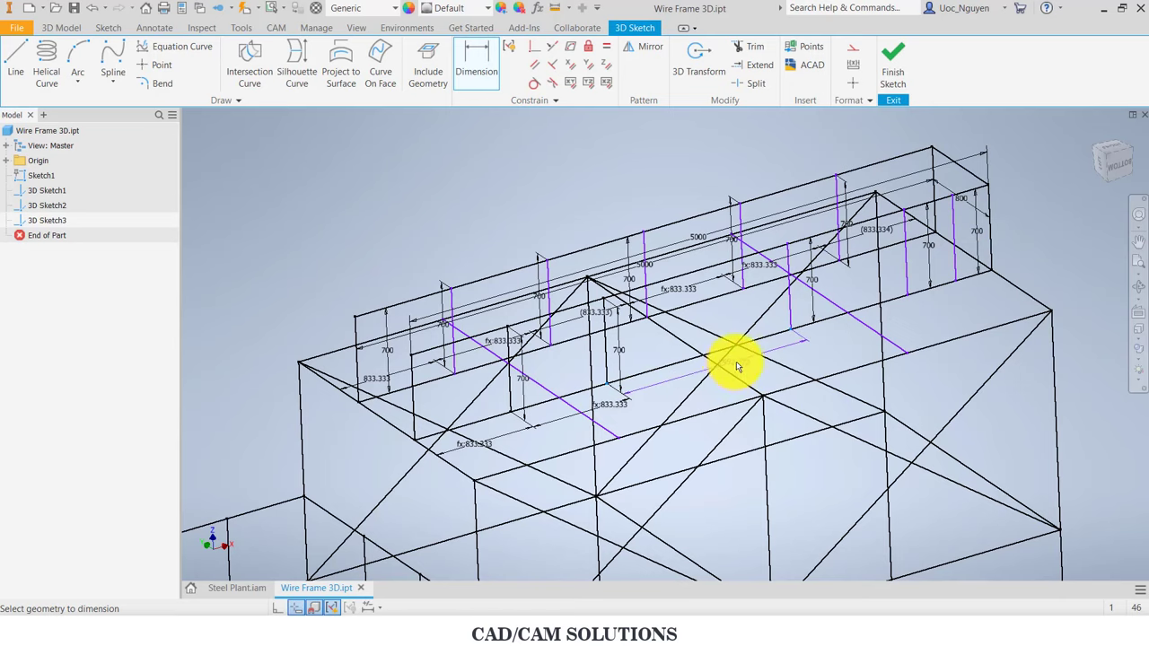
{"action": "left_click", "coordinate": [742, 368]}
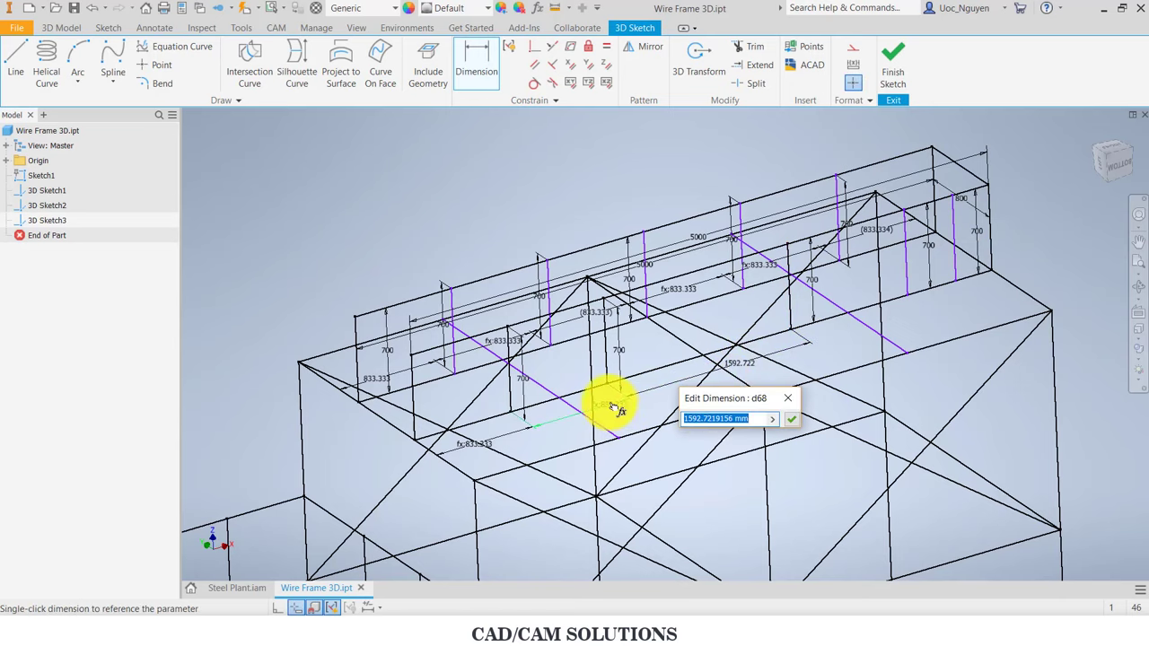
{"action": "left_click", "coordinate": [791, 419]}
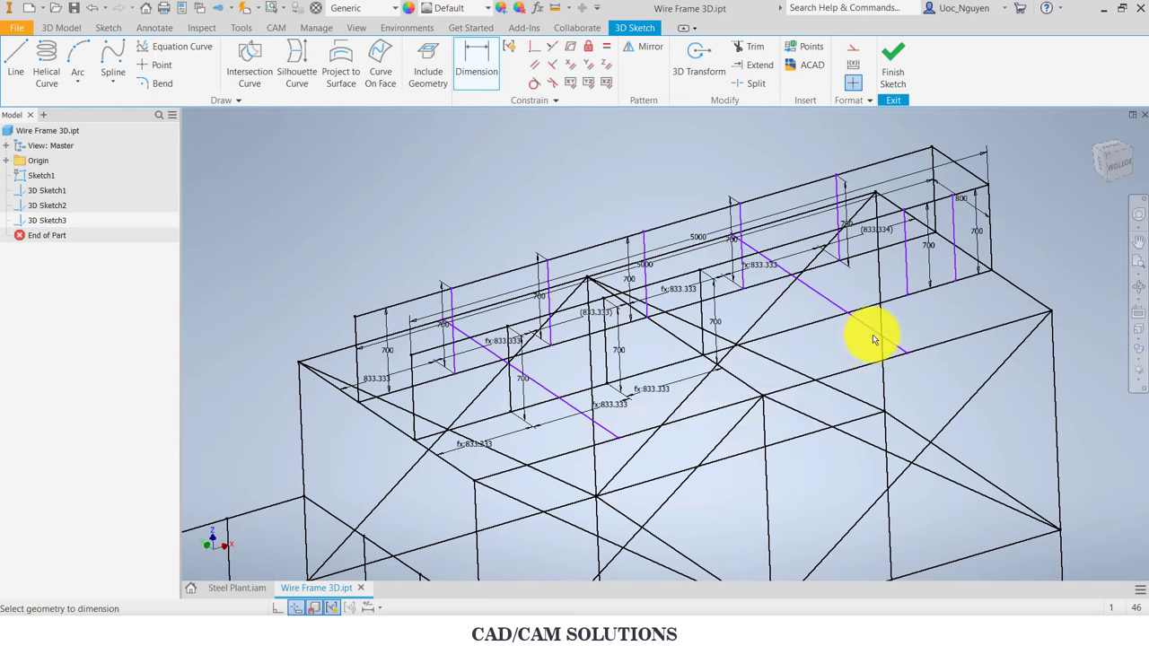
Step: Dimension the last two post spacings, linking the final one to parameter d68 (833.333 mm)
{"action": "left_click", "coordinate": [797, 348]}
{"action": "left_click", "coordinate": [674, 388]}
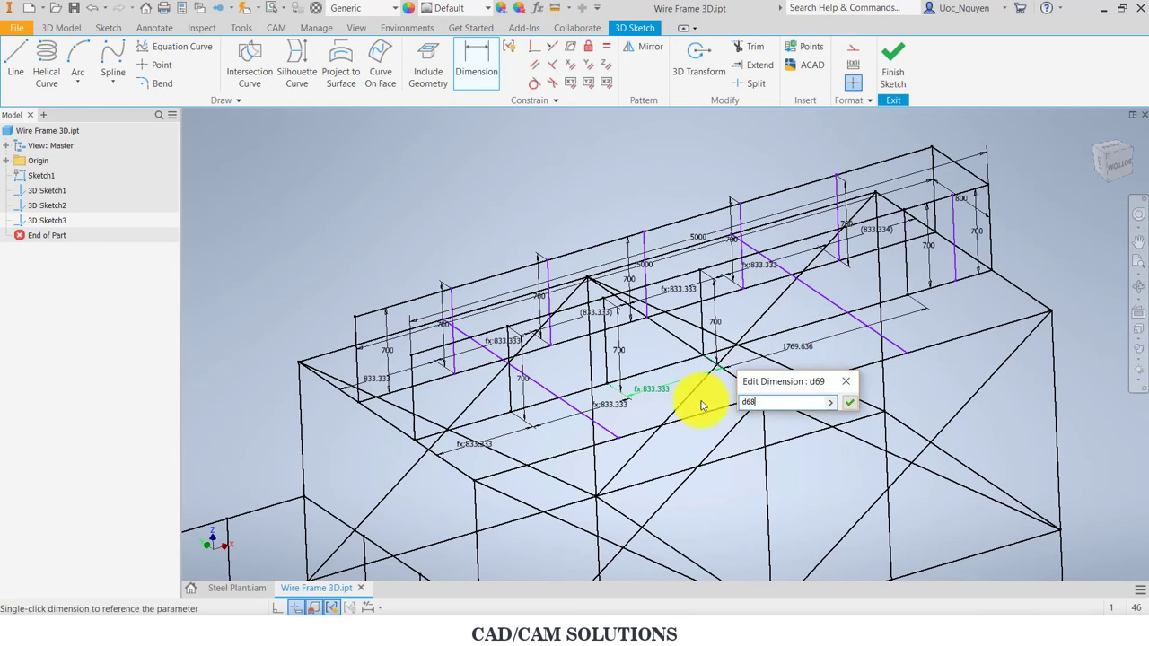
{"action": "left_click", "coordinate": [853, 407]}
{"action": "left_click", "coordinate": [956, 289]}
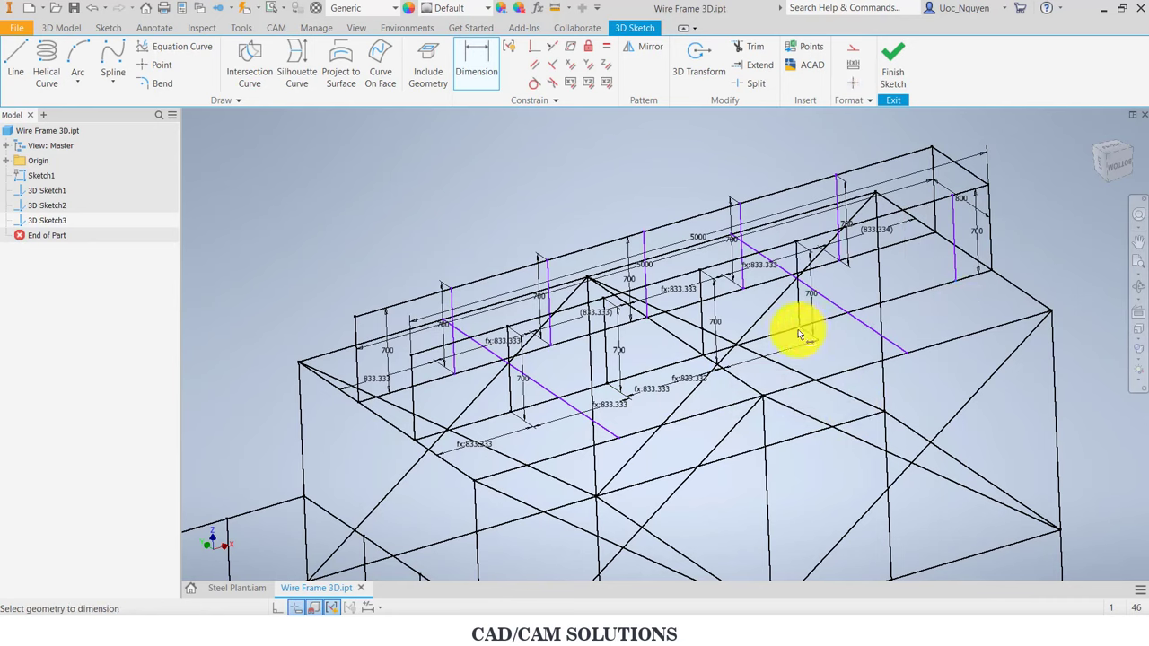
{"action": "left_click", "coordinate": [802, 328]}
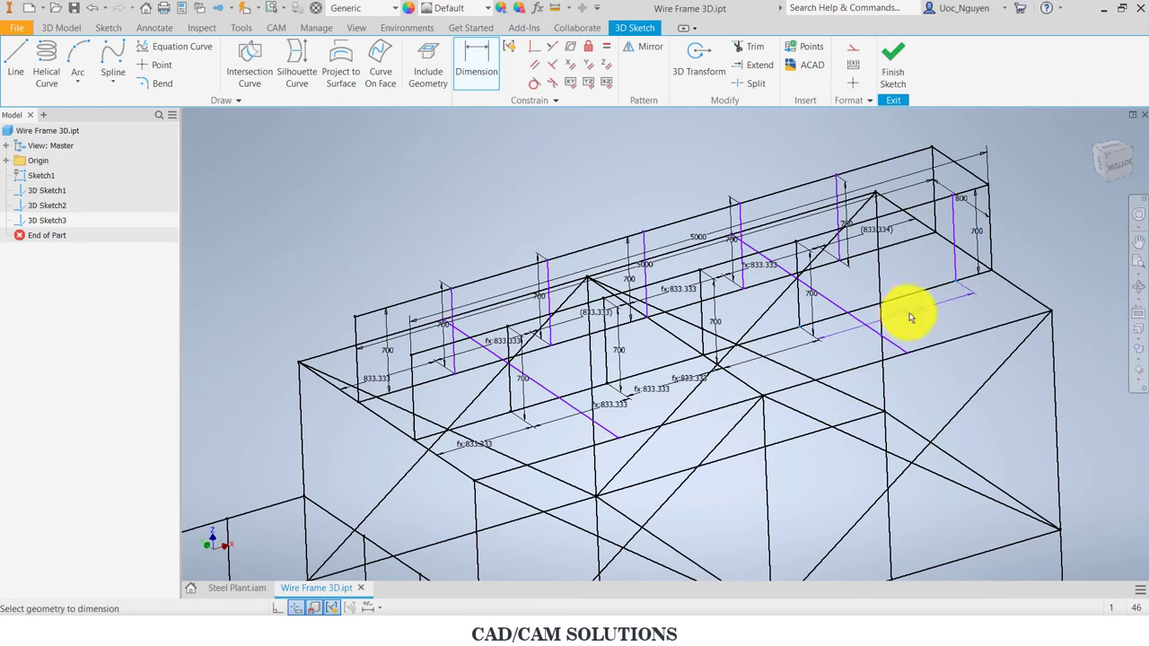
{"action": "left_click", "coordinate": [909, 317]}
{"action": "type", "text": "d68"}
{"action": "left_click", "coordinate": [959, 367]}
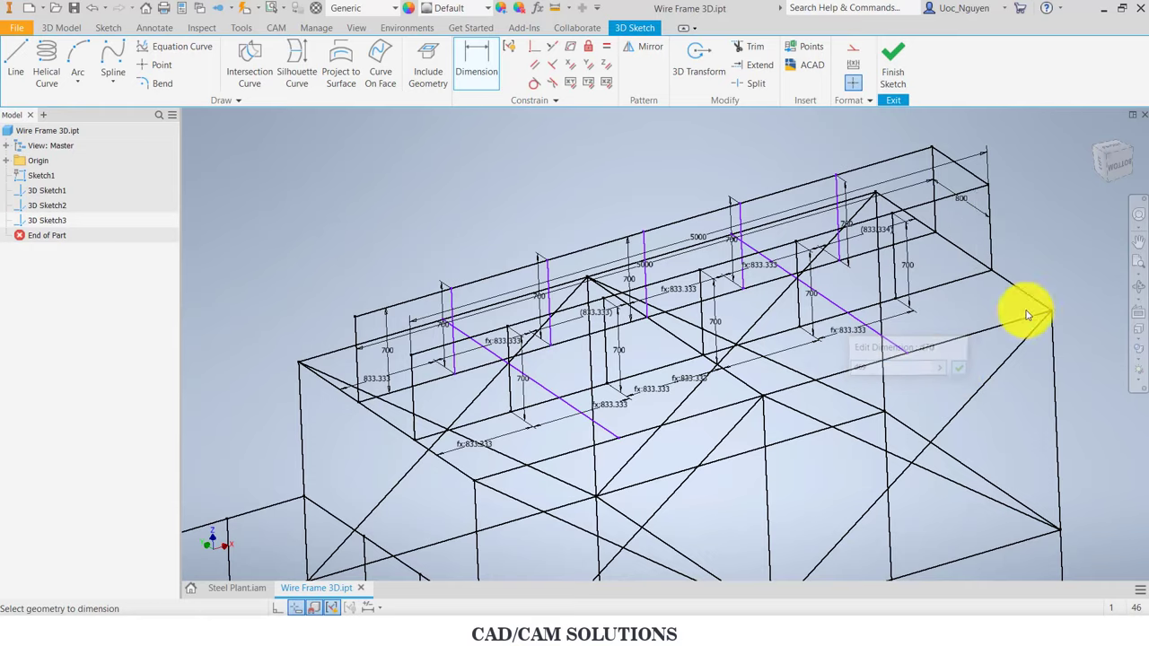
{"action": "key", "text": "Escape"}
{"action": "scroll", "coordinate": [859, 320], "scroll_direction": "up", "scroll_amount": 2}
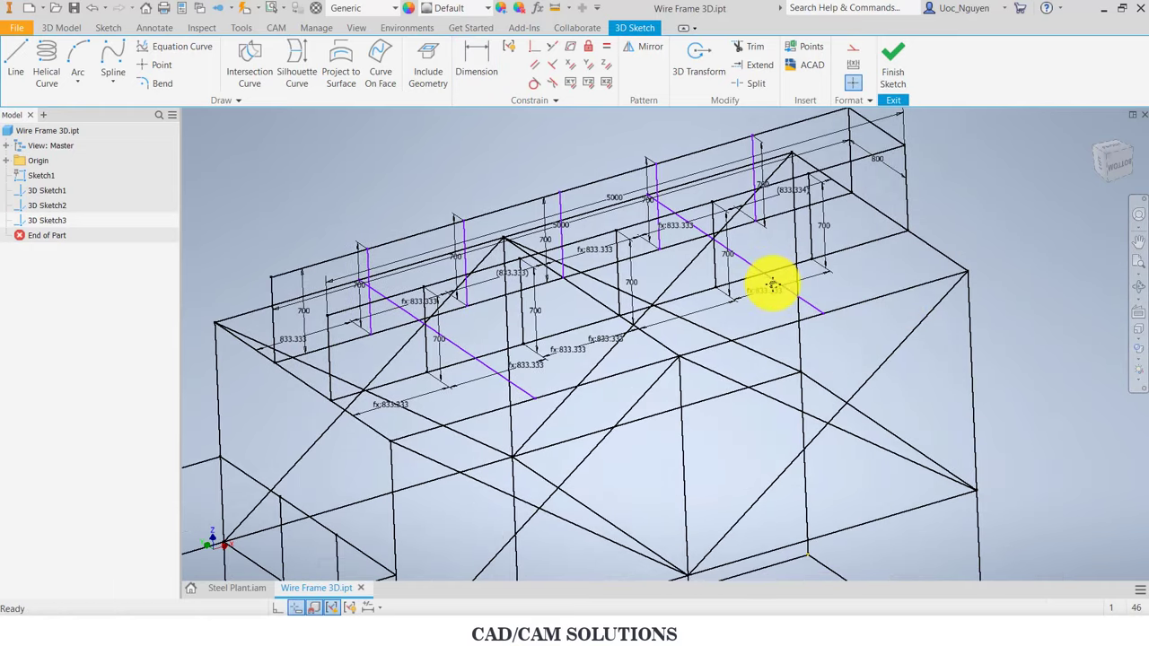
{"action": "scroll", "coordinate": [769, 282], "scroll_direction": "up", "scroll_amount": 2}
{"action": "scroll", "coordinate": [969, 239], "scroll_direction": "up", "scroll_amount": 2}
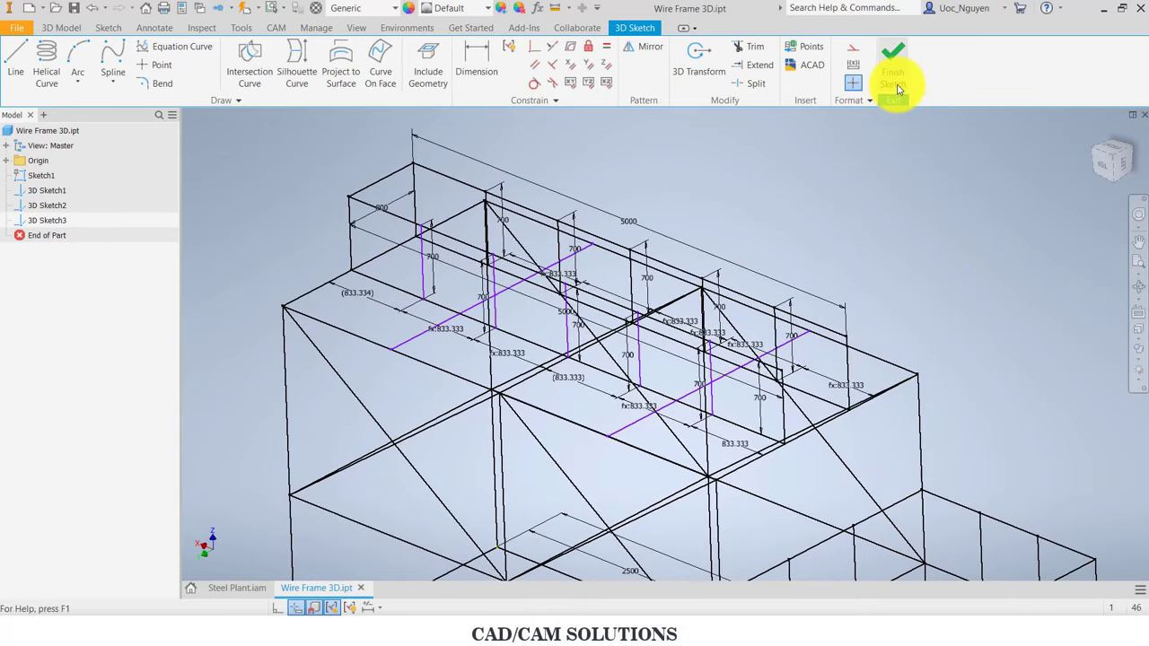
Step: Finish the railing 3D sketch and hide its dimensions
{"action": "left_click", "coordinate": [898, 88]}
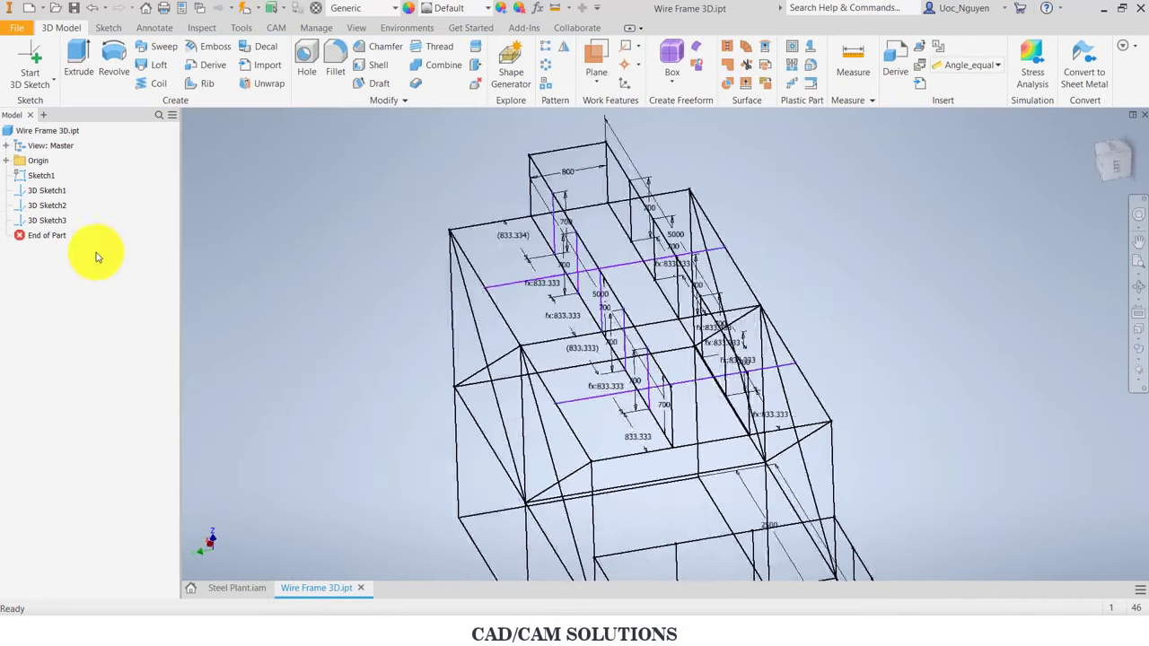
{"action": "right_click", "coordinate": [54, 230]}
{"action": "left_click", "coordinate": [92, 336]}
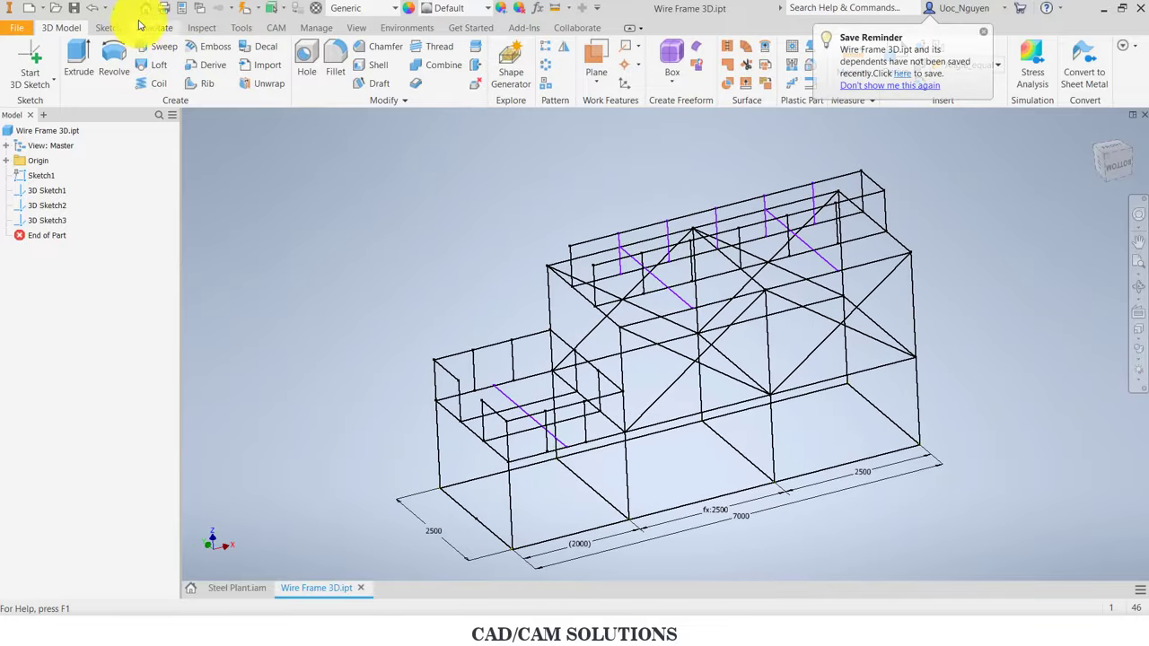
Step: Return to Steel Plant.iam and update it to display the new handrail sketch lines
{"action": "left_click", "coordinate": [79, 9]}
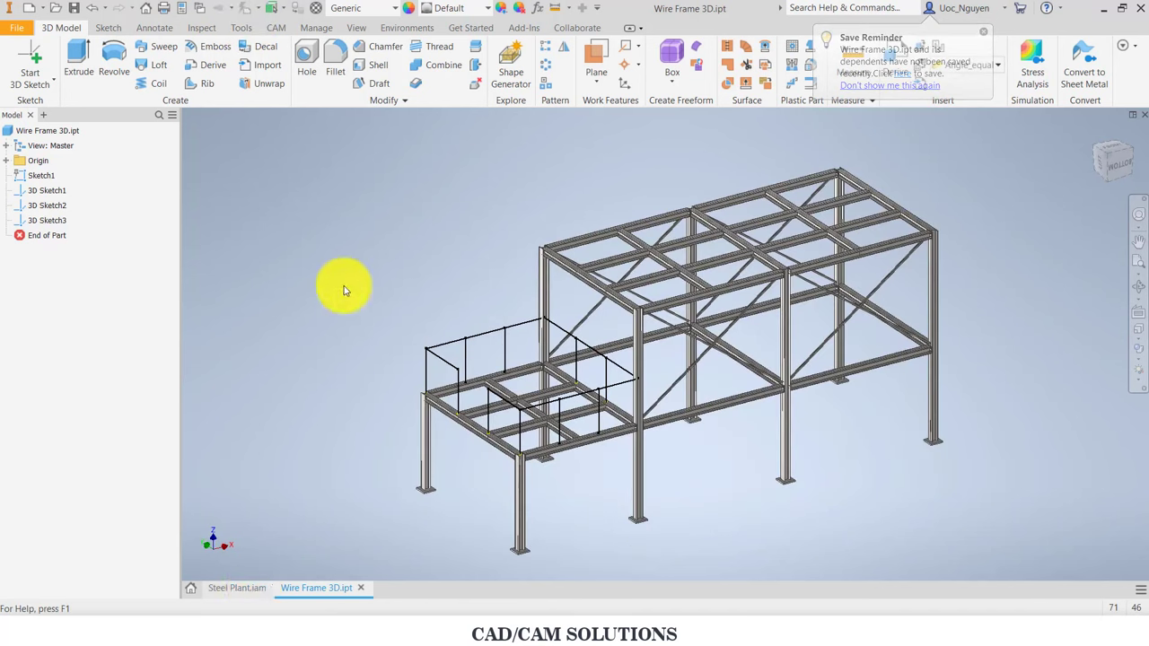
{"action": "left_click", "coordinate": [164, 9]}
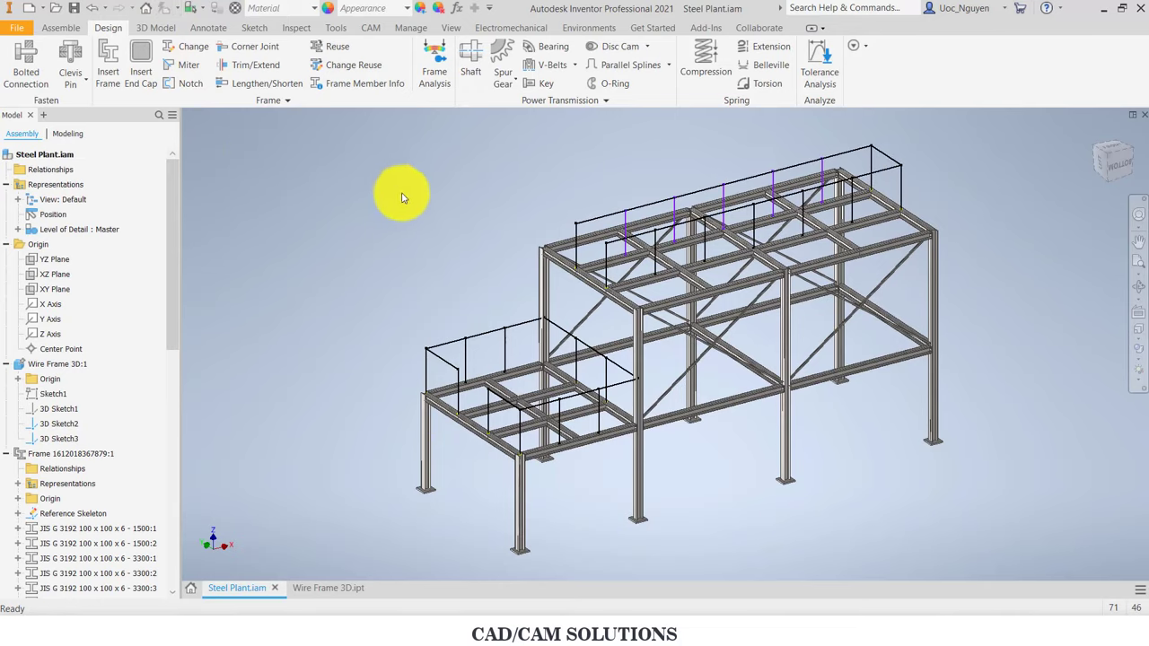
{"action": "middle_click_drag", "start_coordinate": [392, 192], "coordinate": [326, 203], "text": "shift"}
{"action": "key", "text": "F6"}
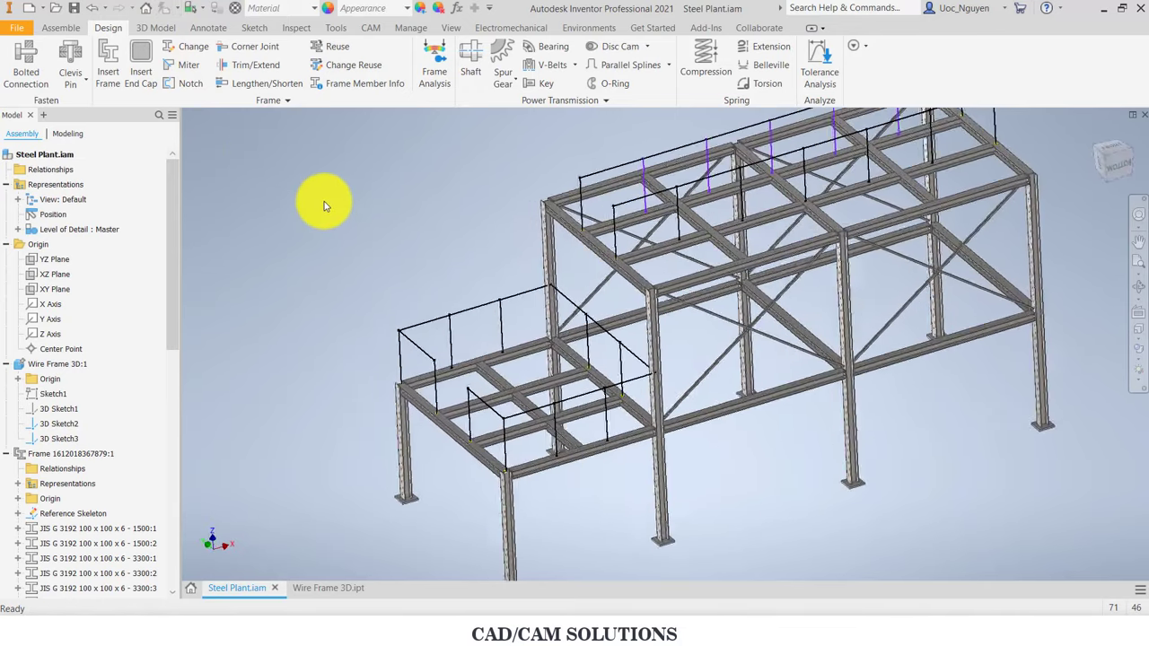
Step: Set the frame member profile to ISO 10799-2 circular hollow round tube, size 21.3x2.0
{"action": "left_click", "coordinate": [108, 70]}
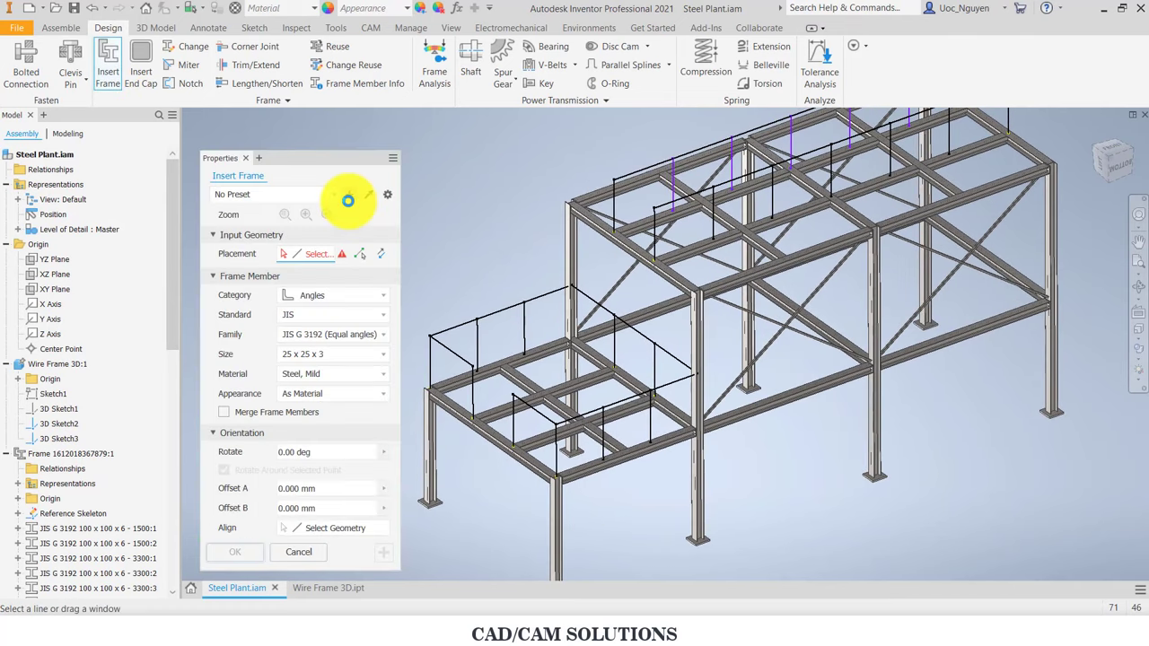
{"action": "left_click_drag", "start_coordinate": [333, 158], "coordinate": [331, 131]}
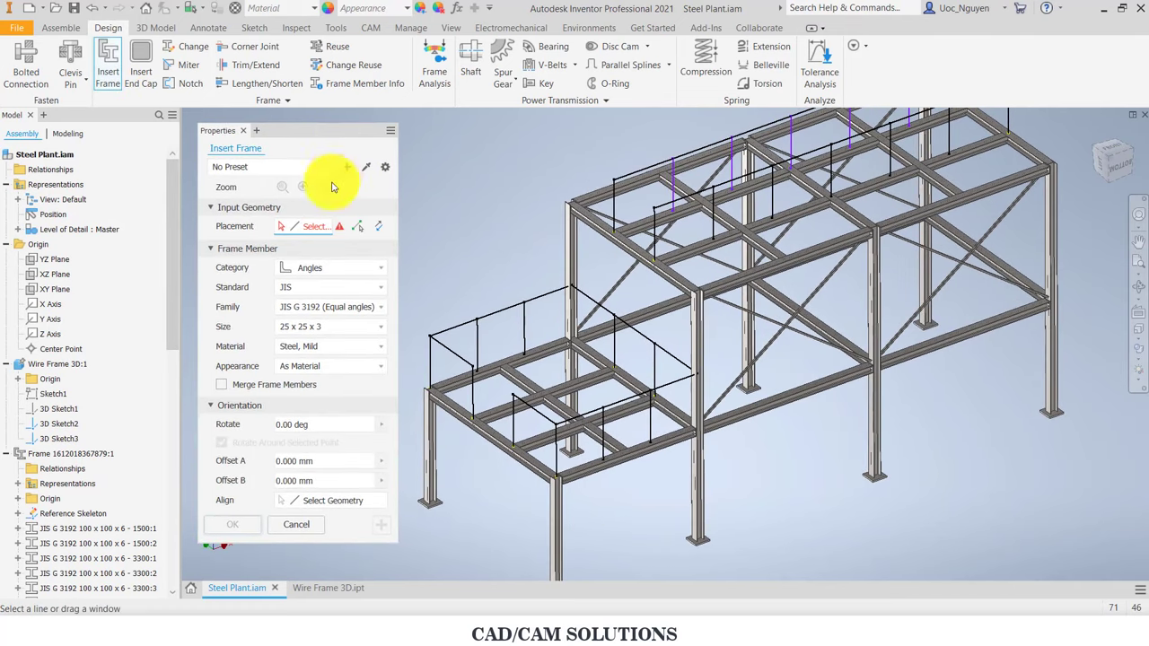
{"action": "left_click", "coordinate": [310, 269]}
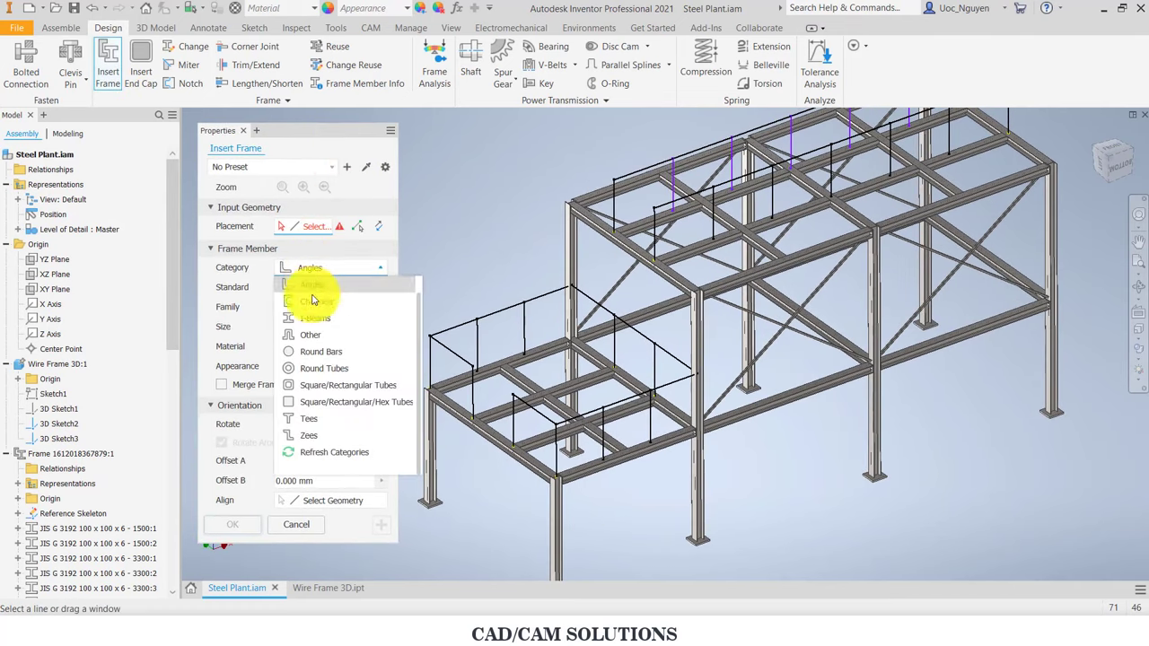
{"action": "left_click", "coordinate": [313, 369]}
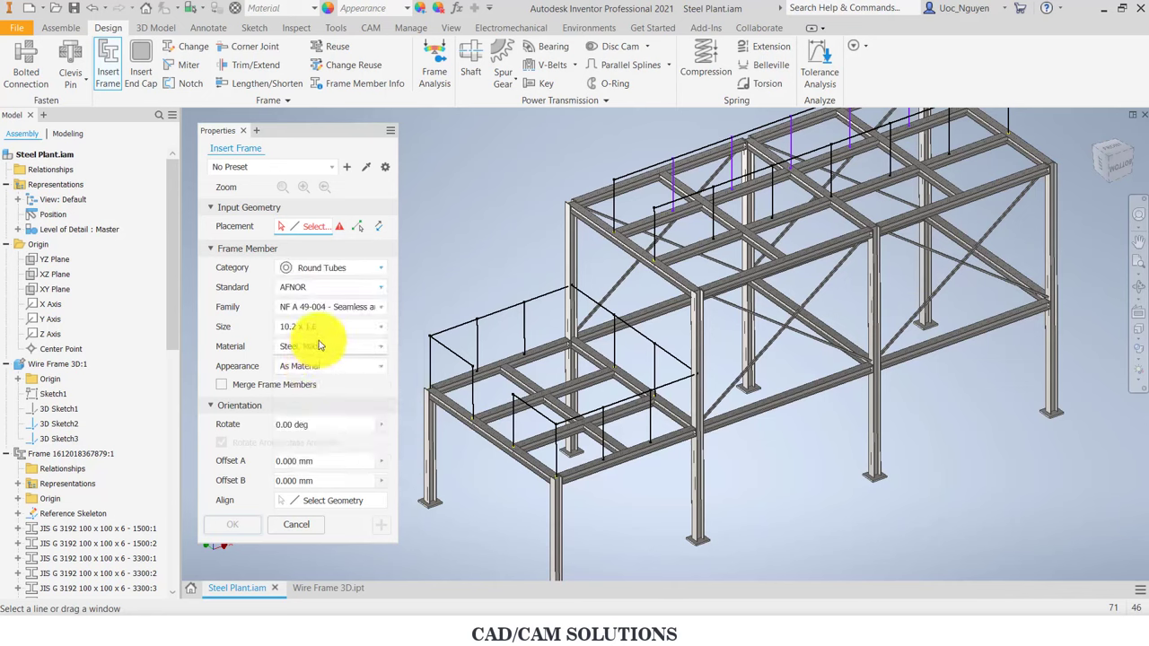
{"action": "left_click", "coordinate": [314, 287]}
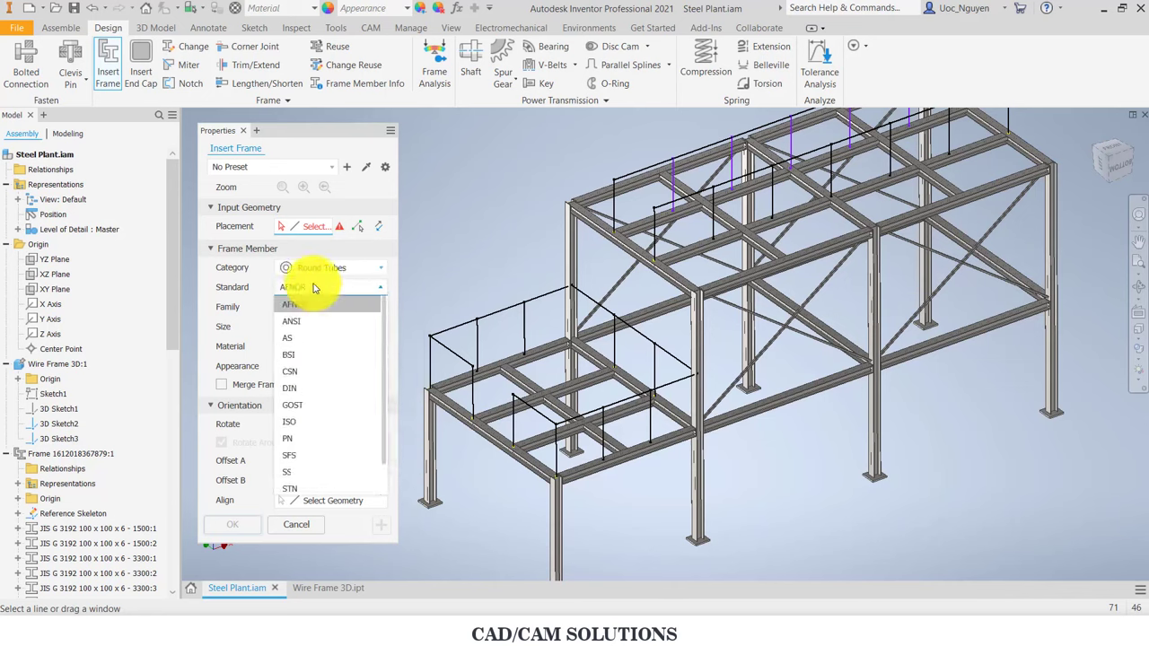
{"action": "left_click", "coordinate": [309, 424]}
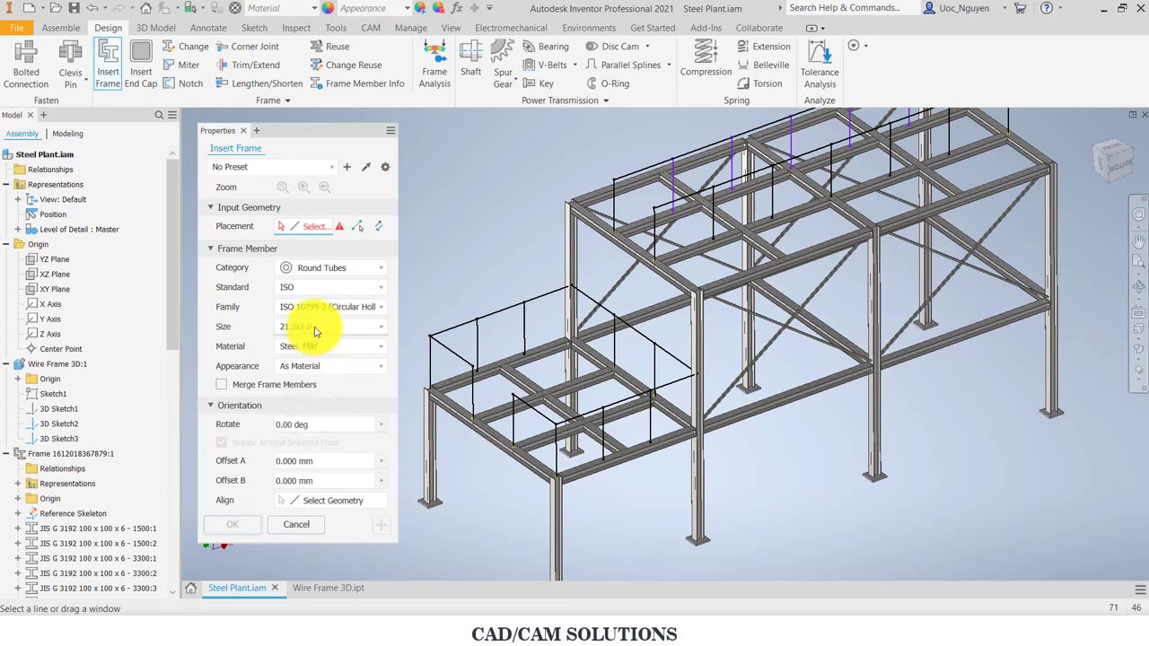
{"action": "left_click", "coordinate": [314, 328]}
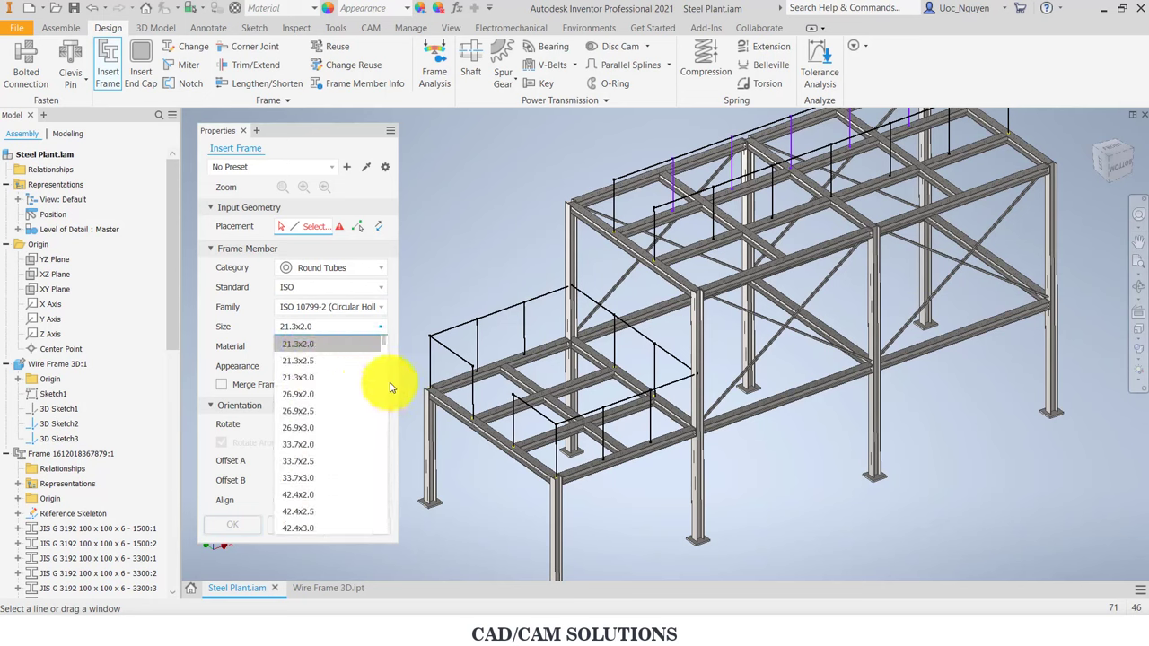
{"action": "left_click", "coordinate": [359, 307]}
{"action": "left_click", "coordinate": [350, 308]}
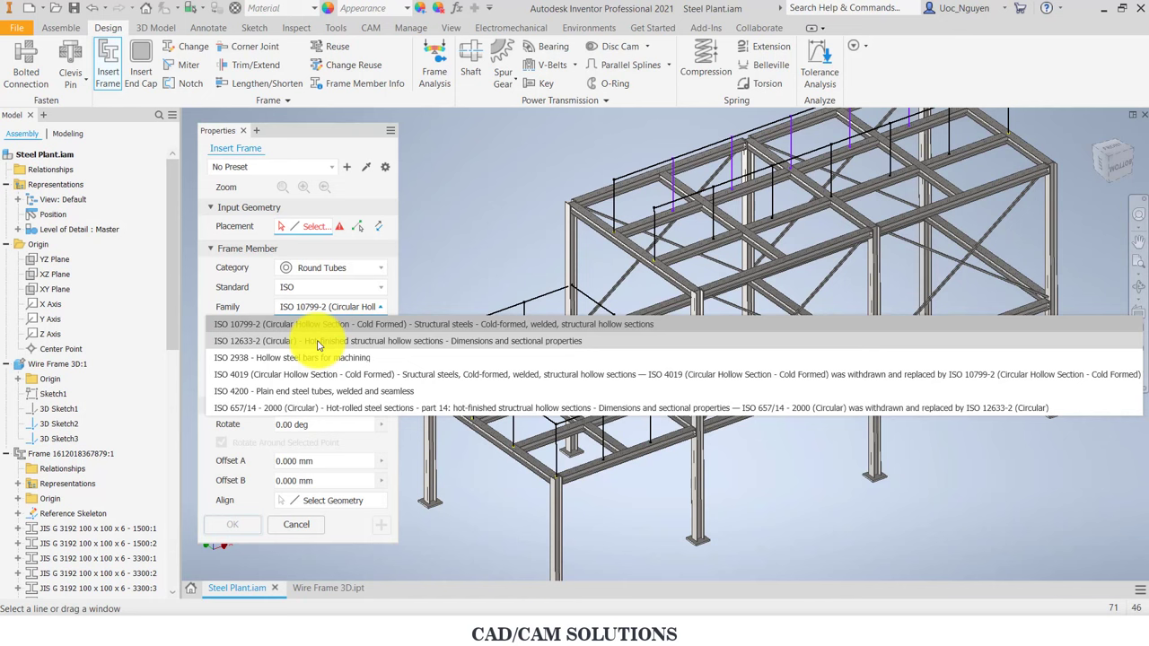
{"action": "left_click", "coordinate": [322, 339]}
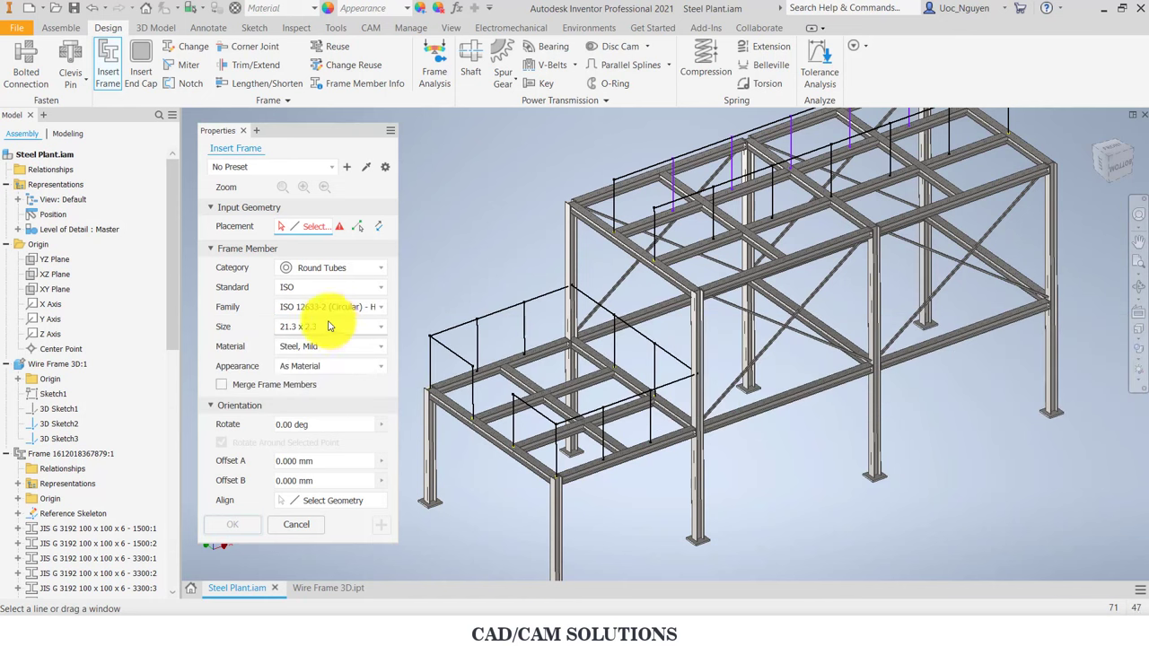
{"action": "left_click", "coordinate": [314, 329]}
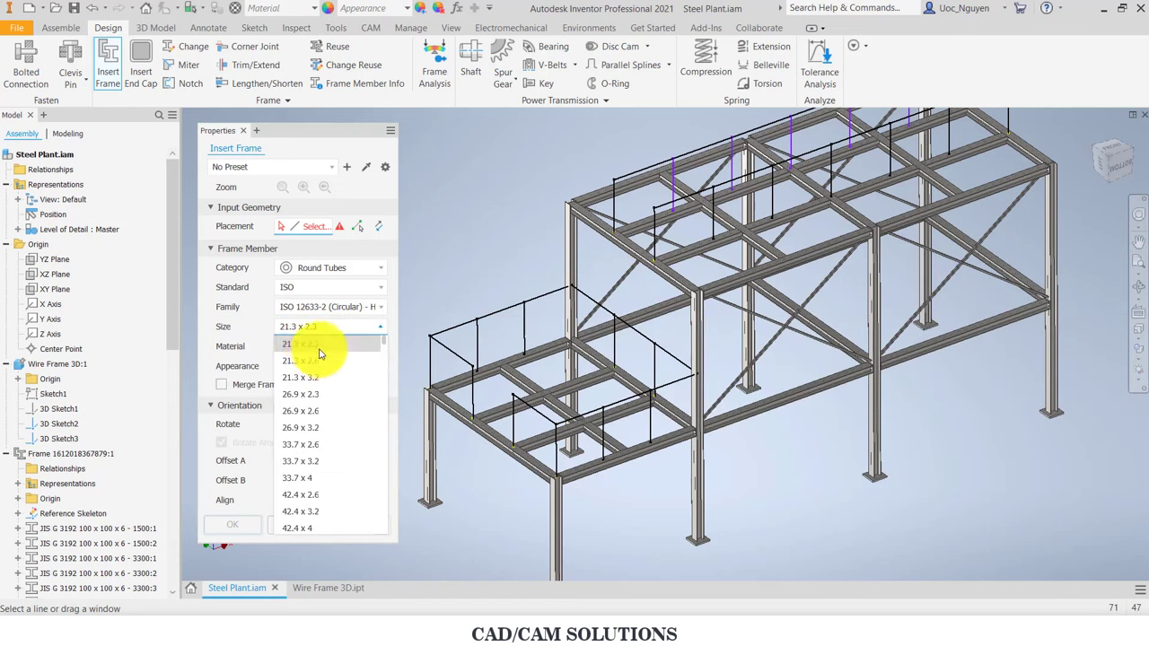
{"action": "left_click", "coordinate": [362, 314]}
{"action": "left_click", "coordinate": [347, 313]}
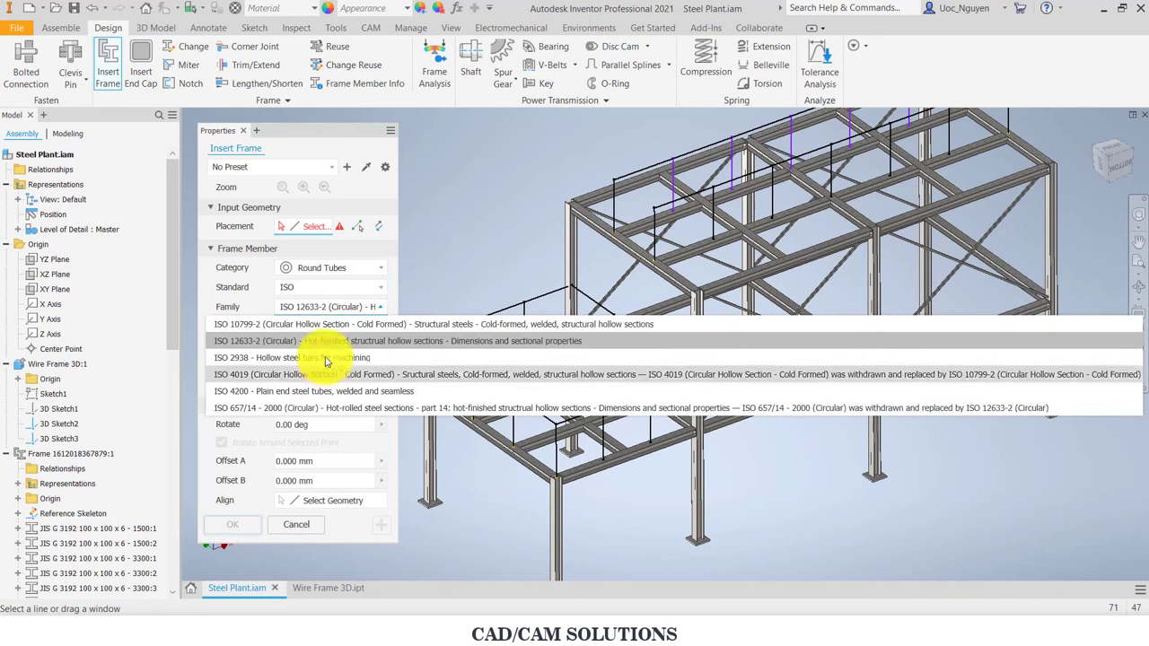
{"action": "left_click", "coordinate": [328, 325]}
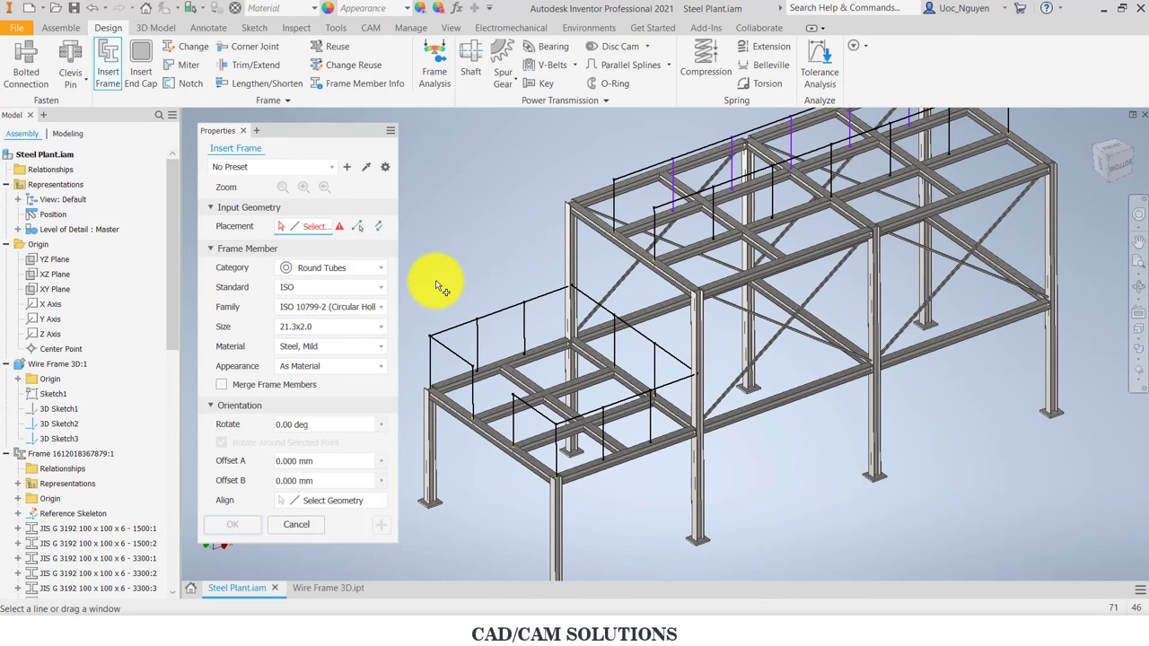
Step: Window-select all 32 railing sketch lines on both platforms and insert the tubes
{"action": "scroll", "coordinate": [440, 286], "scroll_direction": "up", "scroll_amount": 2}
{"action": "scroll", "coordinate": [449, 269], "scroll_direction": "up", "scroll_amount": 2}
{"action": "scroll", "coordinate": [456, 243], "scroll_direction": "up", "scroll_amount": 2}
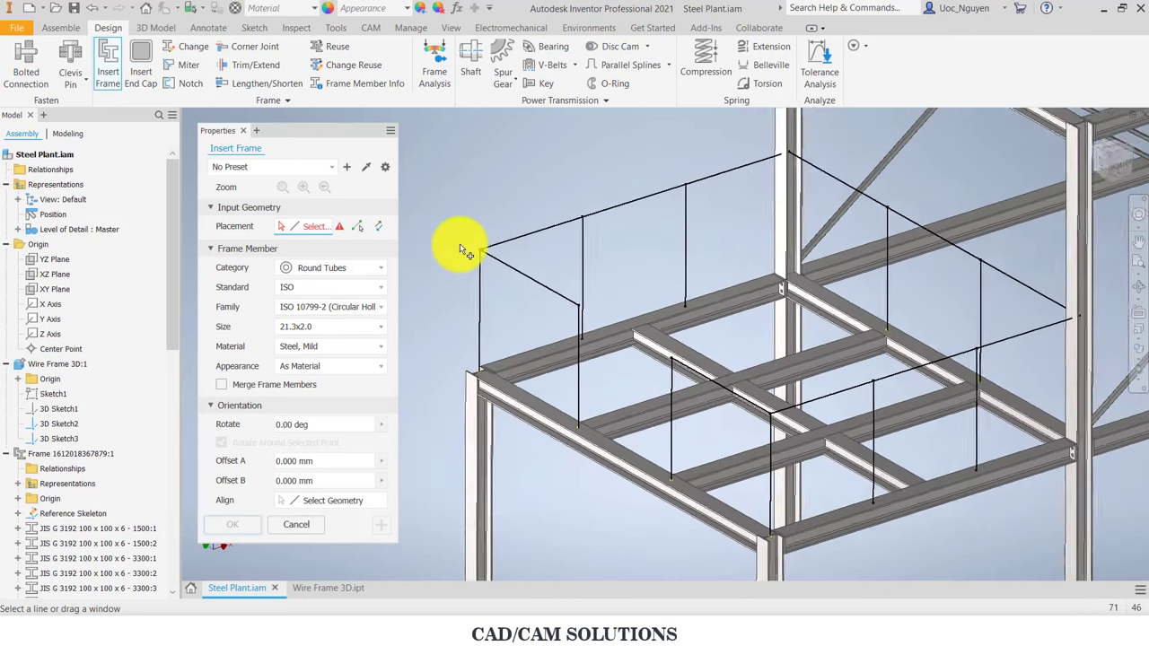
{"action": "scroll", "coordinate": [462, 243], "scroll_direction": "up", "scroll_amount": 2}
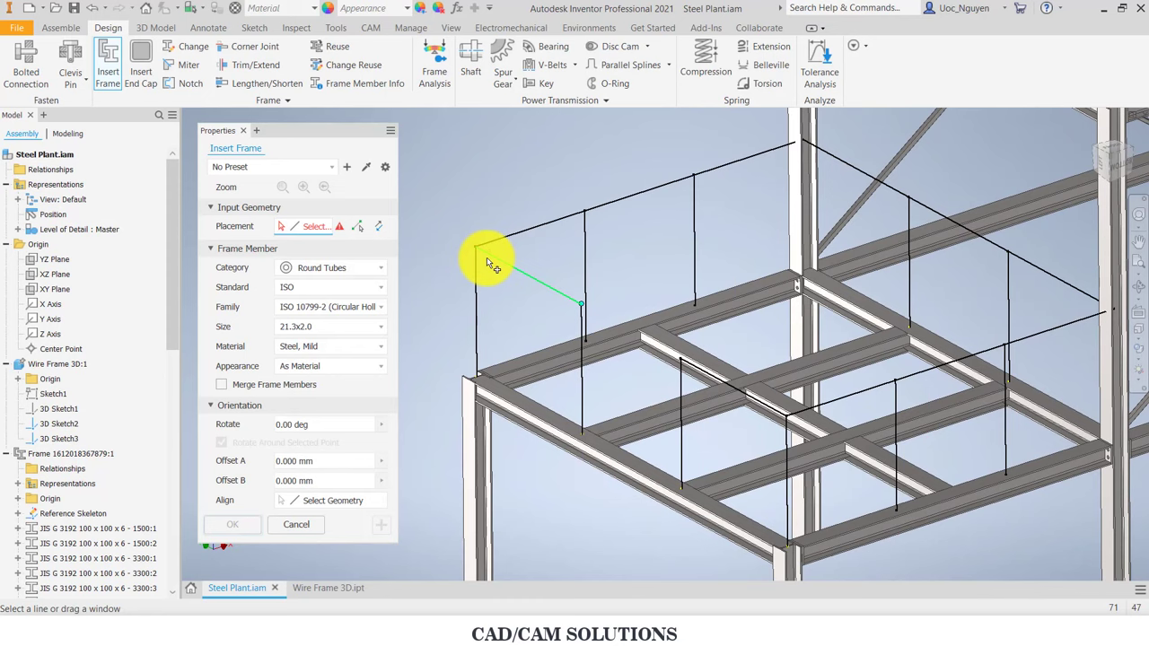
{"action": "key", "text": "F5"}
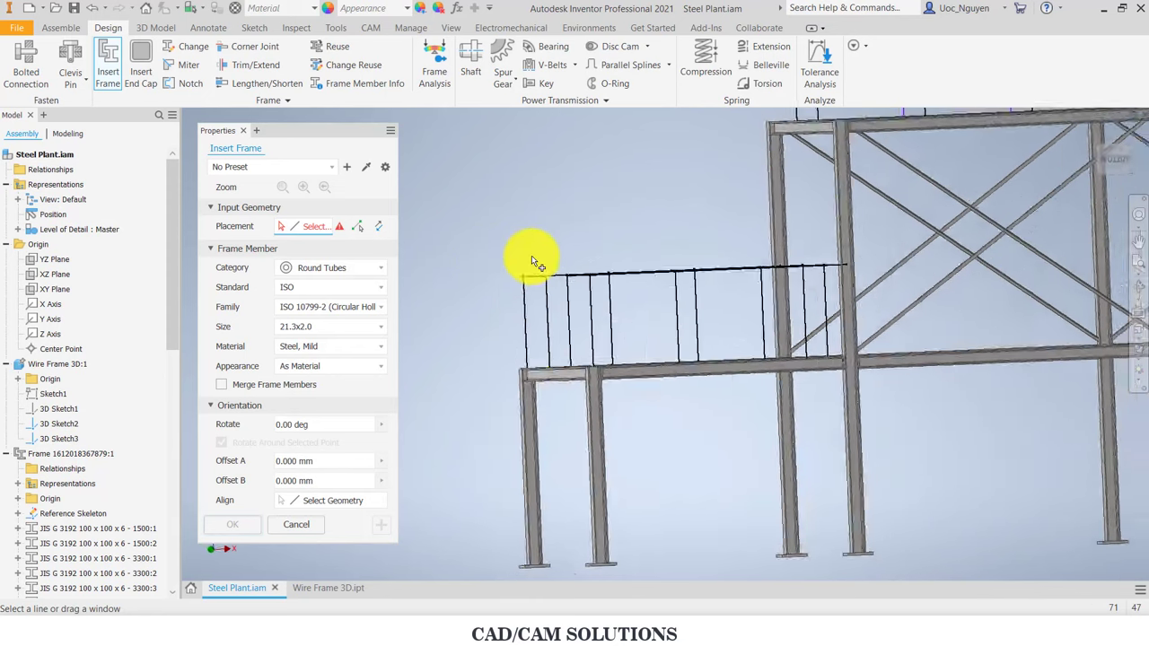
{"action": "key", "text": "F5"}
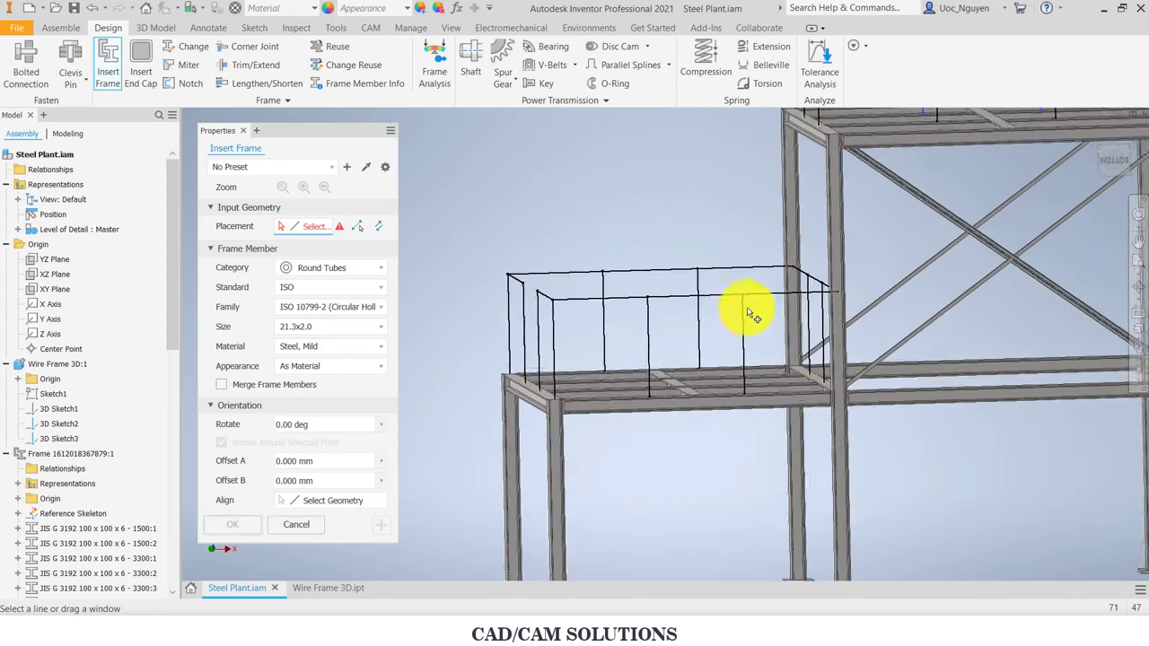
{"action": "left_click_drag", "start_coordinate": [758, 324], "coordinate": [458, 220]}
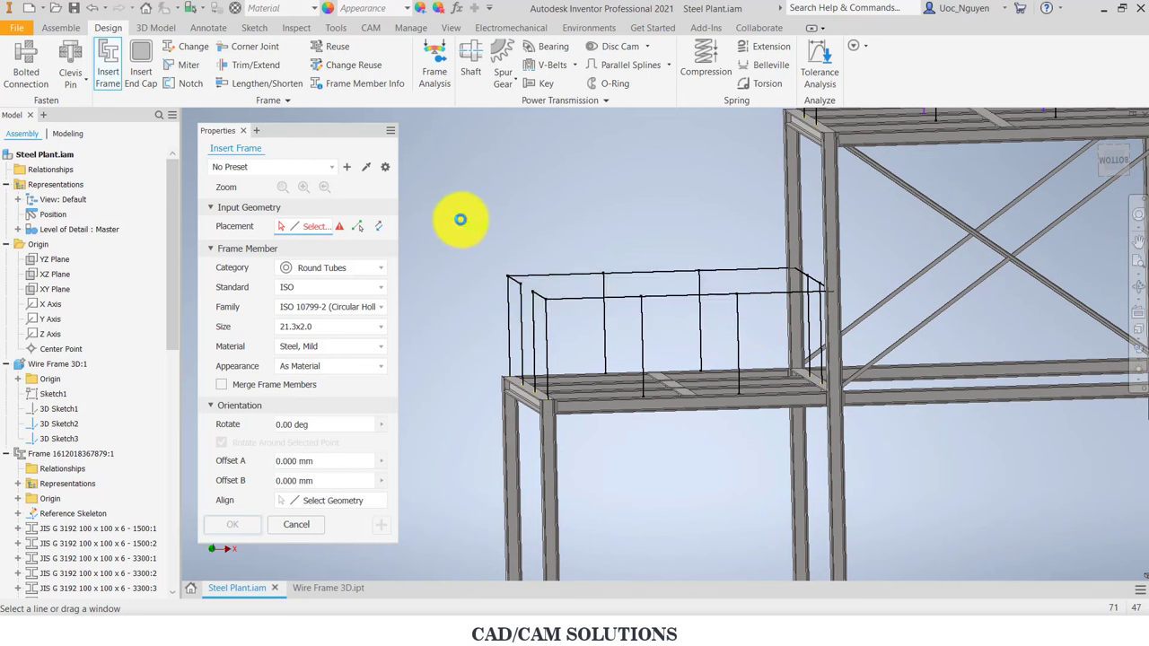
{"action": "key", "text": "F5"}
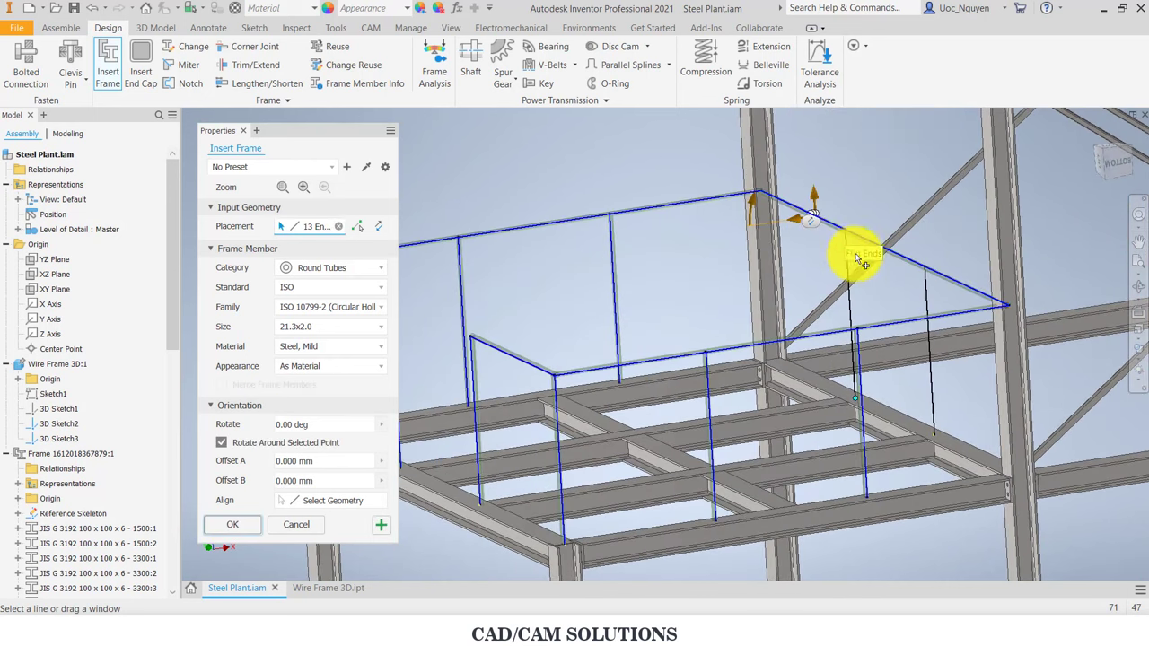
{"action": "scroll", "coordinate": [958, 300], "scroll_direction": "up", "scroll_amount": 5}
{"action": "scroll", "coordinate": [1089, 385], "scroll_direction": "up", "scroll_amount": 2}
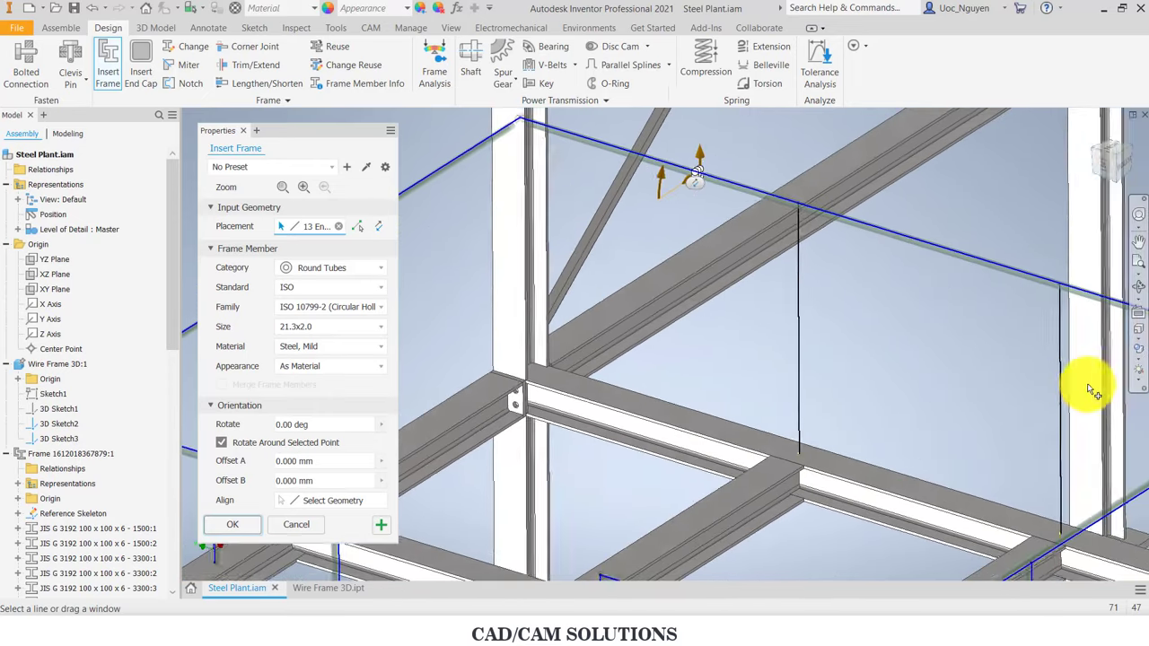
{"action": "scroll", "coordinate": [1077, 385], "scroll_direction": "up", "scroll_amount": 2}
{"action": "scroll", "coordinate": [1039, 385], "scroll_direction": "up", "scroll_amount": 2}
{"action": "left_click_drag", "start_coordinate": [1042, 386], "coordinate": [757, 361]}
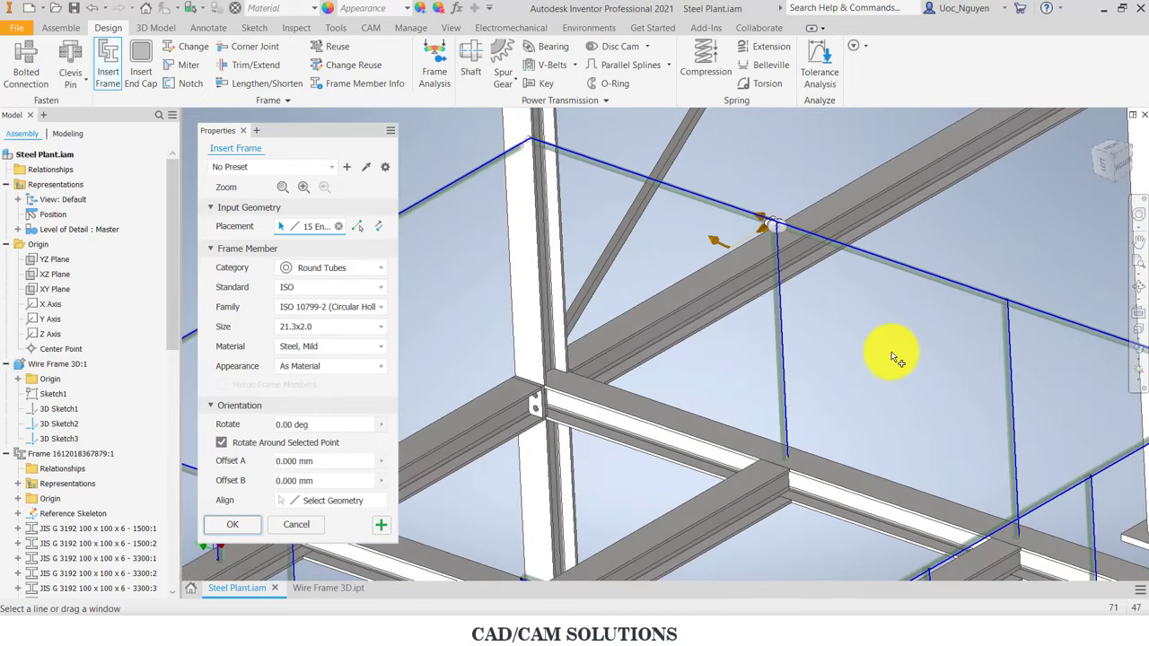
{"action": "scroll", "coordinate": [769, 217], "scroll_direction": "up", "scroll_amount": 2}
{"action": "scroll", "coordinate": [767, 224], "scroll_direction": "up", "scroll_amount": 2}
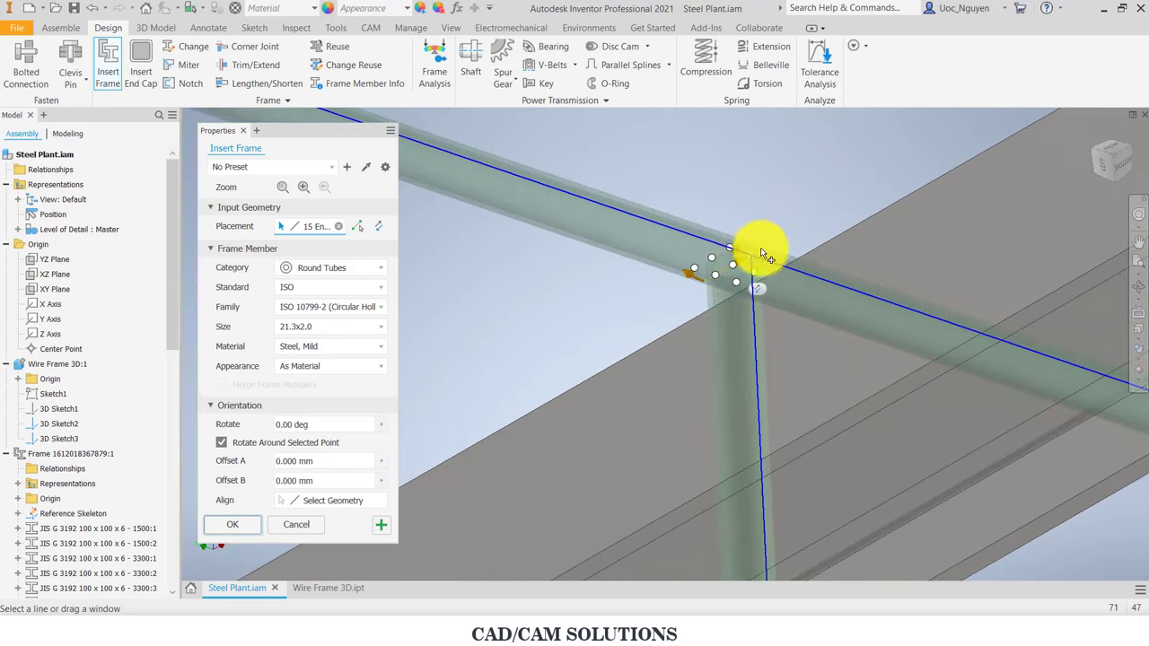
{"action": "scroll", "coordinate": [749, 256], "scroll_direction": "up", "scroll_amount": 2}
{"action": "scroll", "coordinate": [742, 256], "scroll_direction": "up", "scroll_amount": 2}
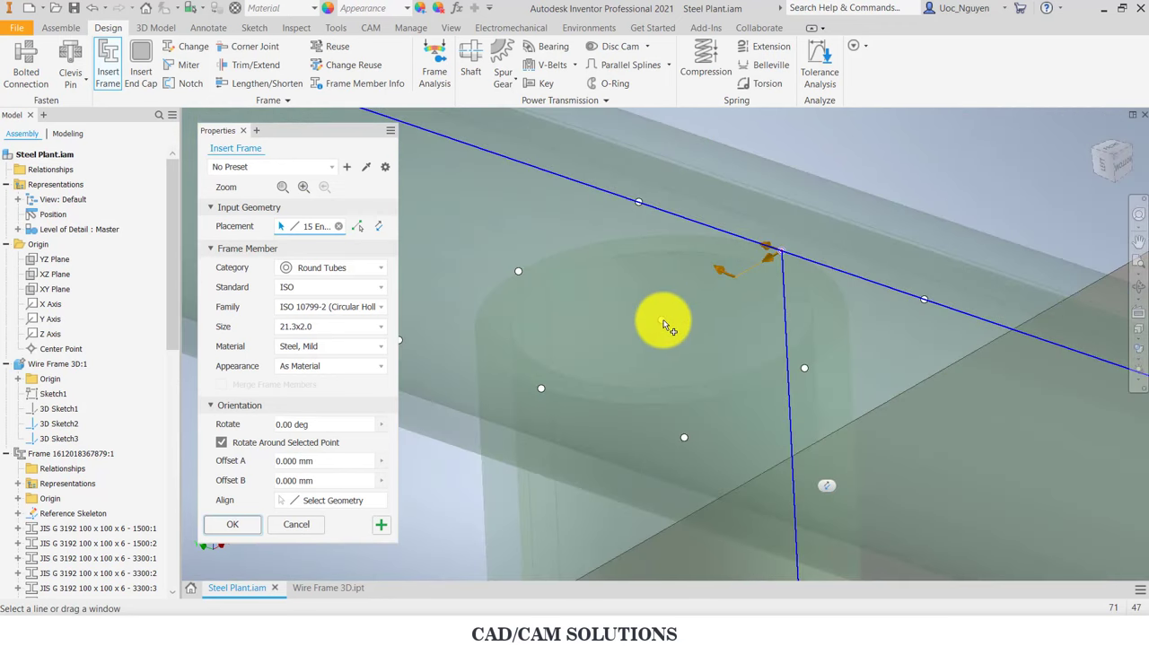
{"action": "scroll", "coordinate": [664, 323], "scroll_direction": "down", "scroll_amount": 1}
{"action": "scroll", "coordinate": [712, 263], "scroll_direction": "down", "scroll_amount": 2}
{"action": "scroll", "coordinate": [710, 264], "scroll_direction": "down", "scroll_amount": 2}
{"action": "scroll", "coordinate": [710, 263], "scroll_direction": "down", "scroll_amount": 2}
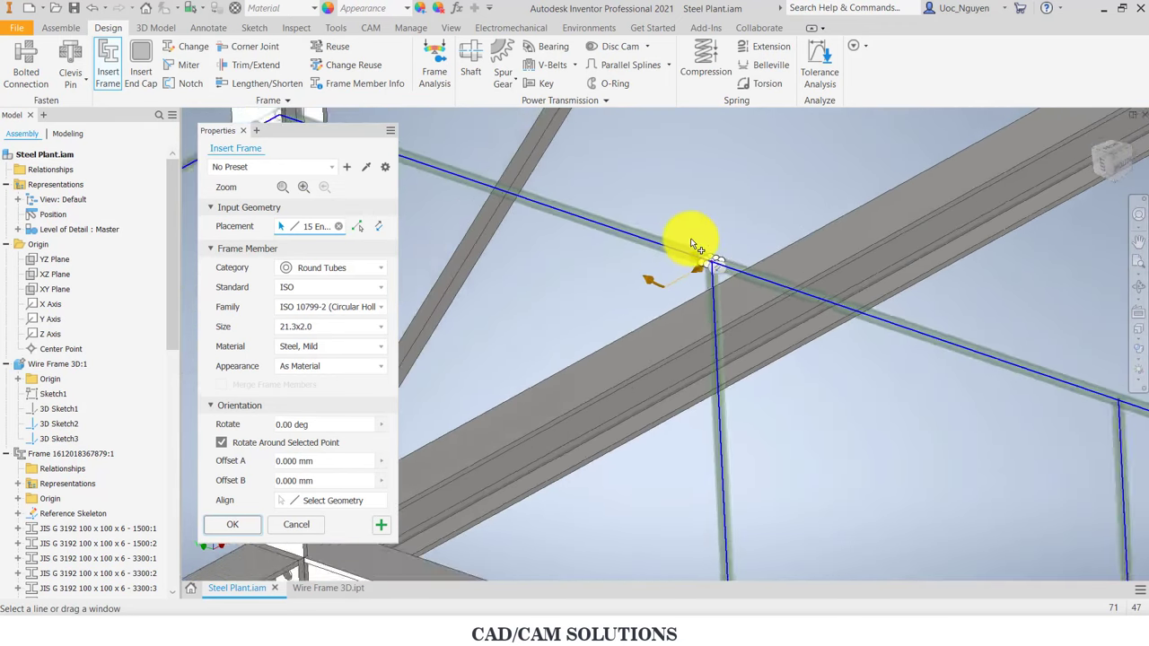
{"action": "scroll", "coordinate": [691, 239], "scroll_direction": "down", "scroll_amount": 2}
{"action": "scroll", "coordinate": [691, 239], "scroll_direction": "down", "scroll_amount": 2}
{"action": "scroll", "coordinate": [691, 238], "scroll_direction": "down", "scroll_amount": 2}
{"action": "scroll", "coordinate": [691, 241], "scroll_direction": "down", "scroll_amount": 1}
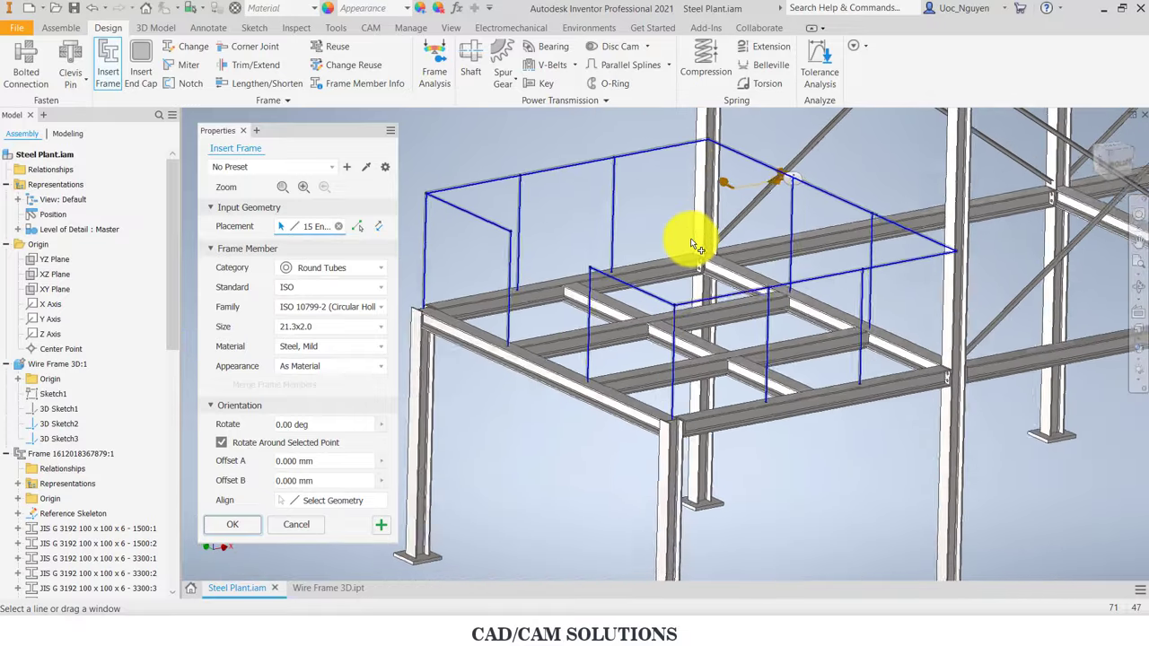
{"action": "key", "text": "F5"}
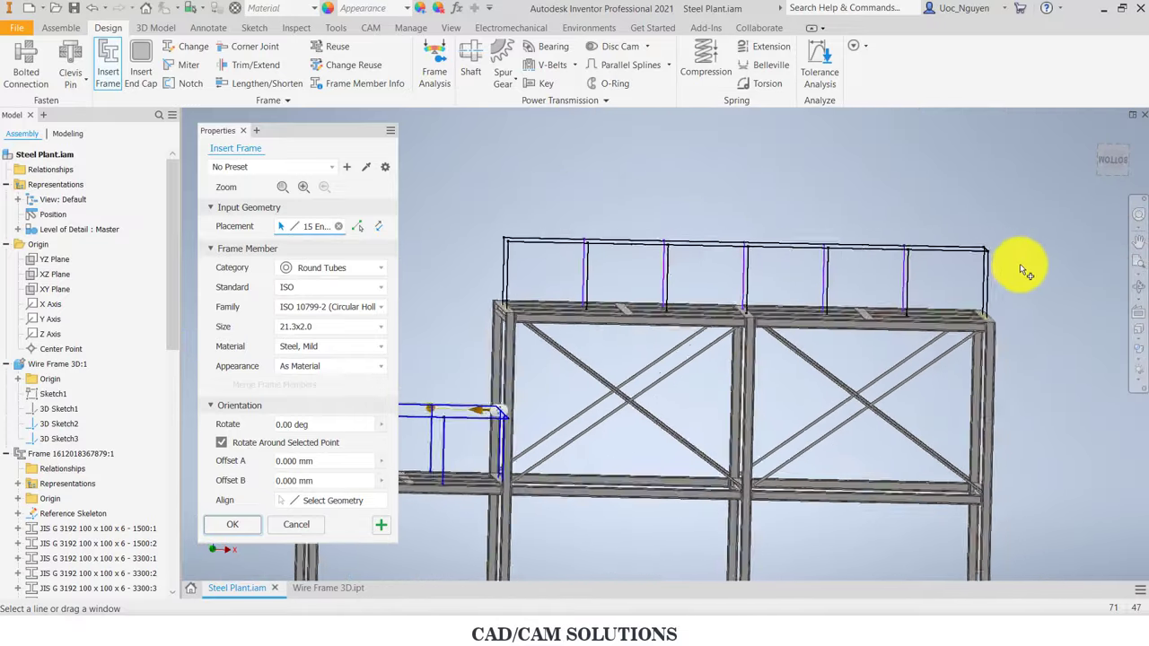
{"action": "left_click_drag", "start_coordinate": [1072, 267], "coordinate": [462, 202]}
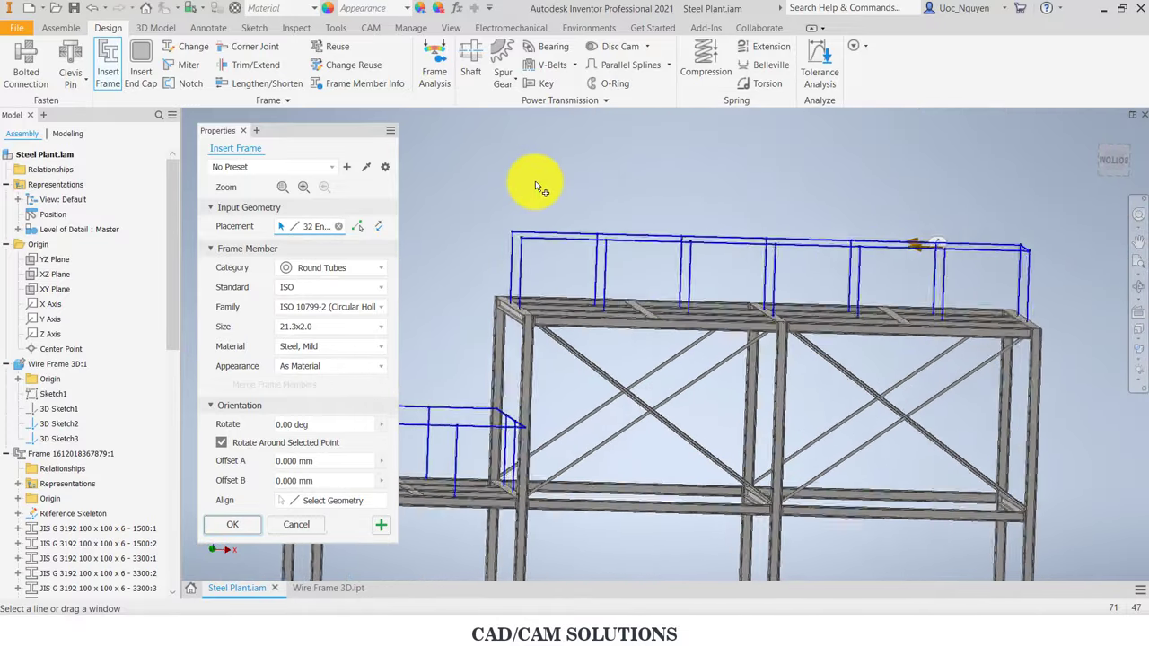
{"action": "key", "text": "F5"}
{"action": "scroll", "coordinate": [546, 319], "scroll_direction": "up", "scroll_amount": 2}
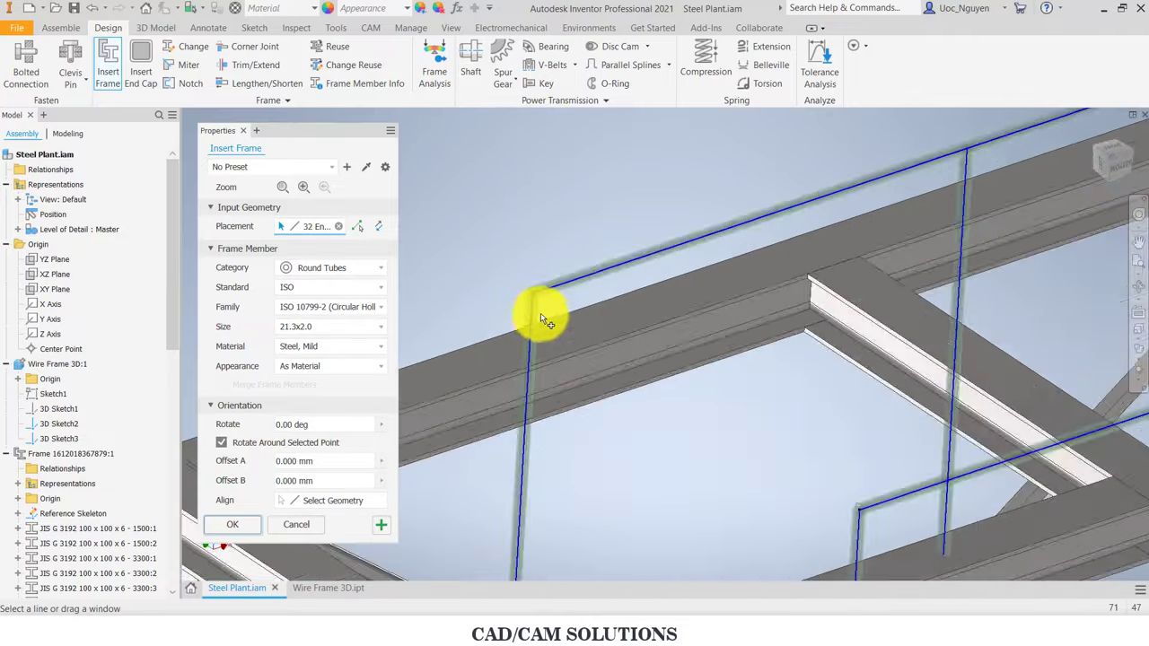
{"action": "scroll", "coordinate": [526, 290], "scroll_direction": "down", "scroll_amount": 2}
{"action": "scroll", "coordinate": [529, 270], "scroll_direction": "down", "scroll_amount": 2}
{"action": "scroll", "coordinate": [553, 212], "scroll_direction": "down", "scroll_amount": 1}
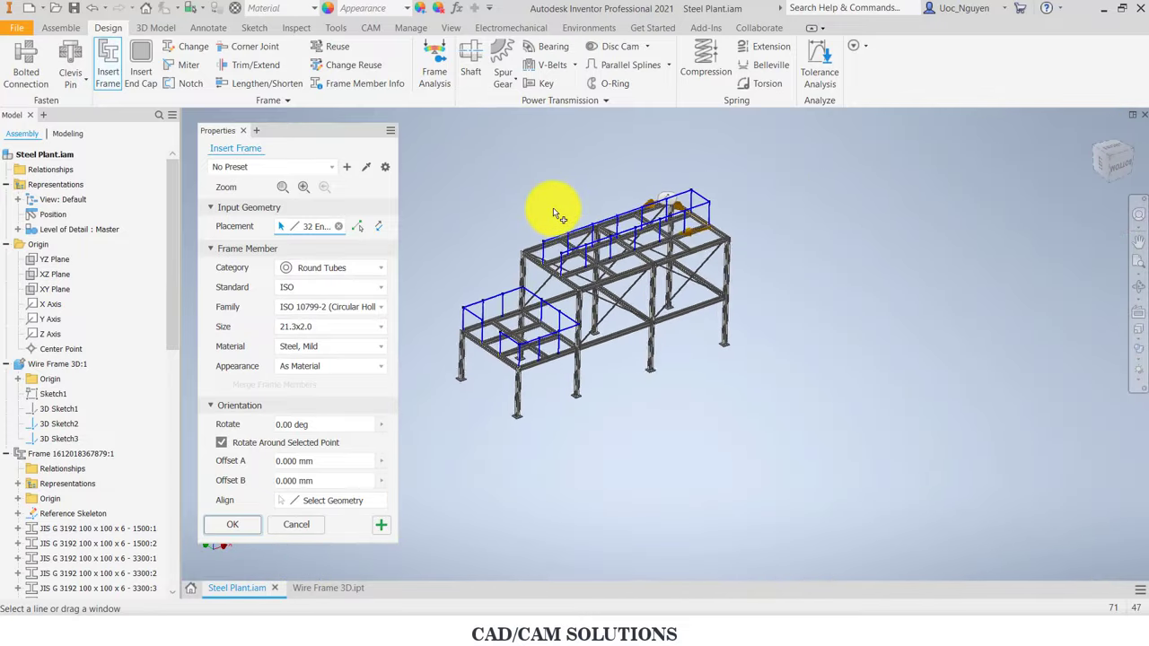
{"action": "scroll", "coordinate": [553, 213], "scroll_direction": "up", "scroll_amount": 2}
{"action": "scroll", "coordinate": [530, 209], "scroll_direction": "up", "scroll_amount": 1}
{"action": "scroll", "coordinate": [512, 211], "scroll_direction": "up", "scroll_amount": 1}
{"action": "scroll", "coordinate": [481, 341], "scroll_direction": "up", "scroll_amount": 1}
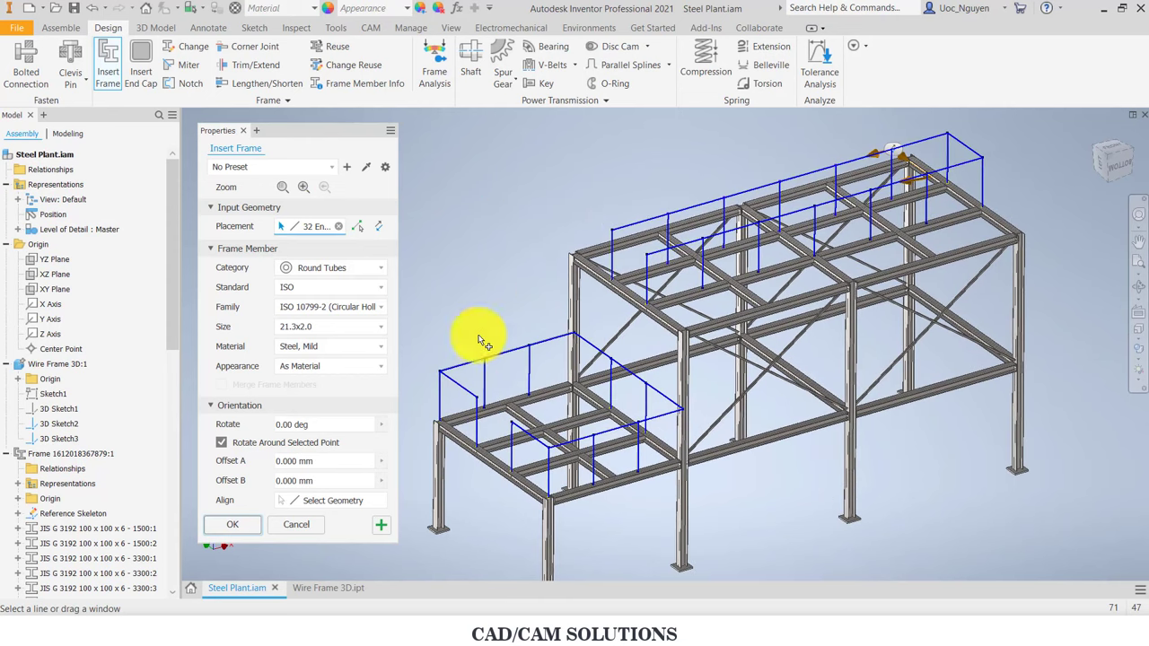
{"action": "left_click", "coordinate": [248, 529]}
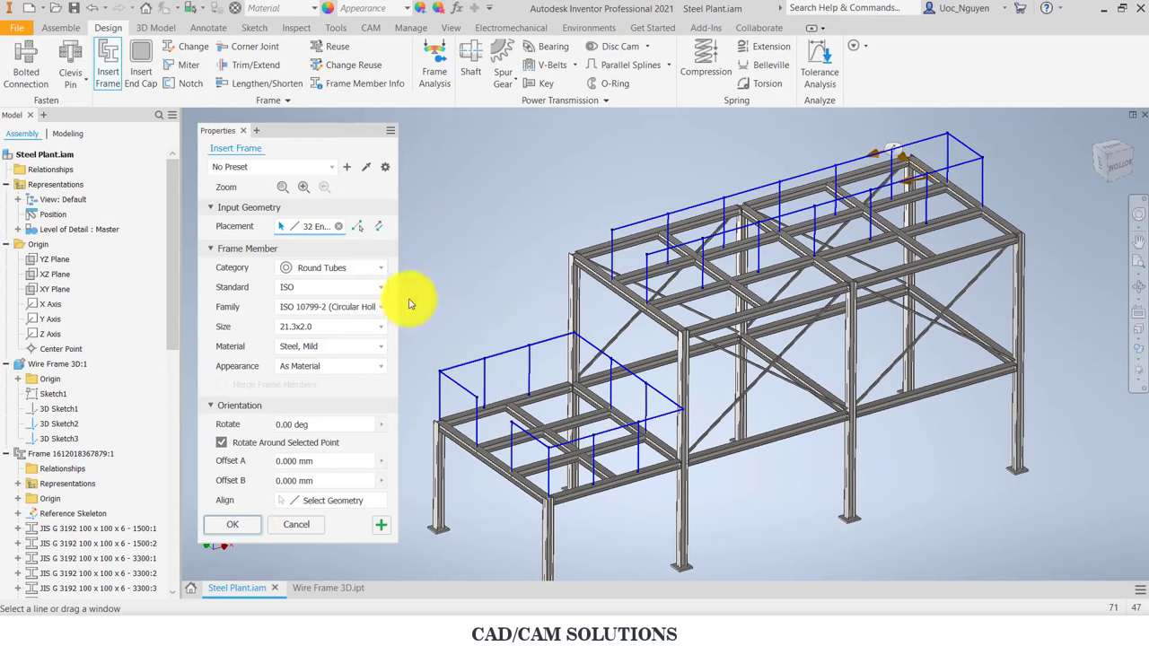
Step: Accept the default tube member names and save Steel Plant.iam with its new tube parts
{"action": "left_click", "coordinate": [543, 340]}
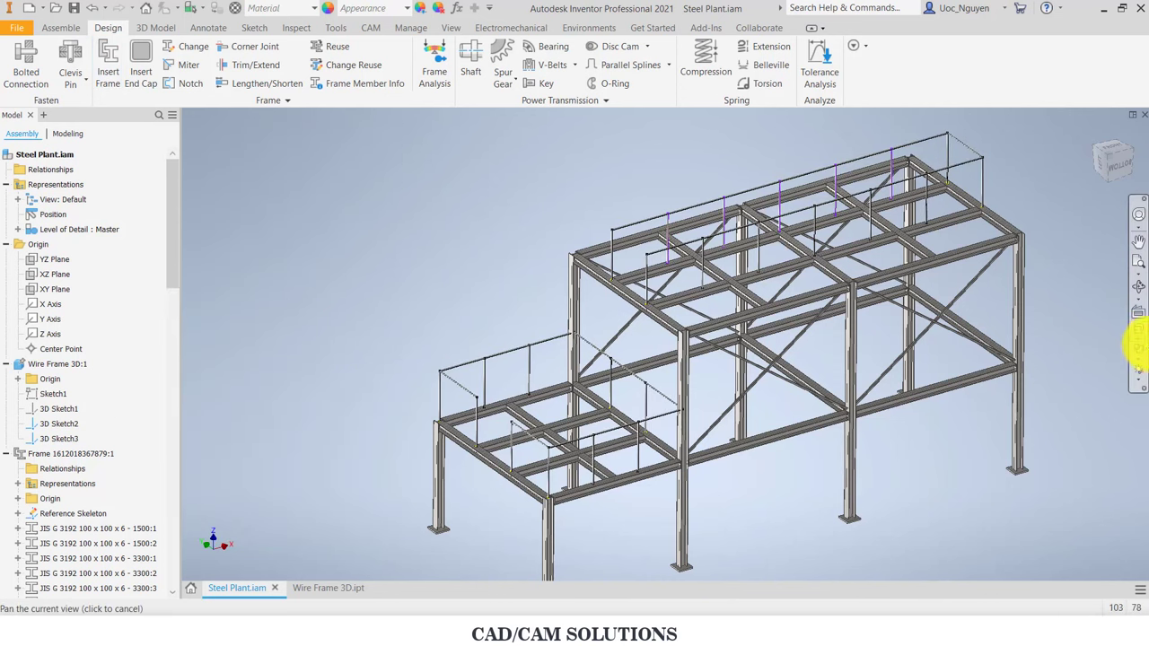
{"action": "middle_click_drag", "start_coordinate": [435, 266], "coordinate": [410, 239]}
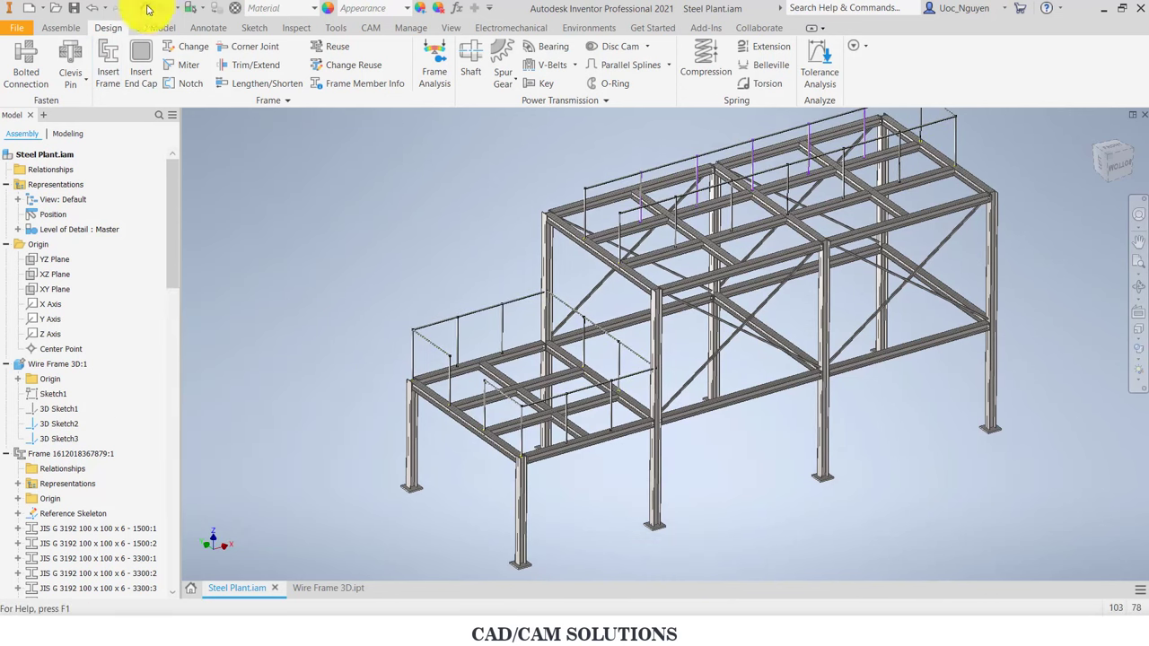
{"action": "left_click", "coordinate": [76, 8]}
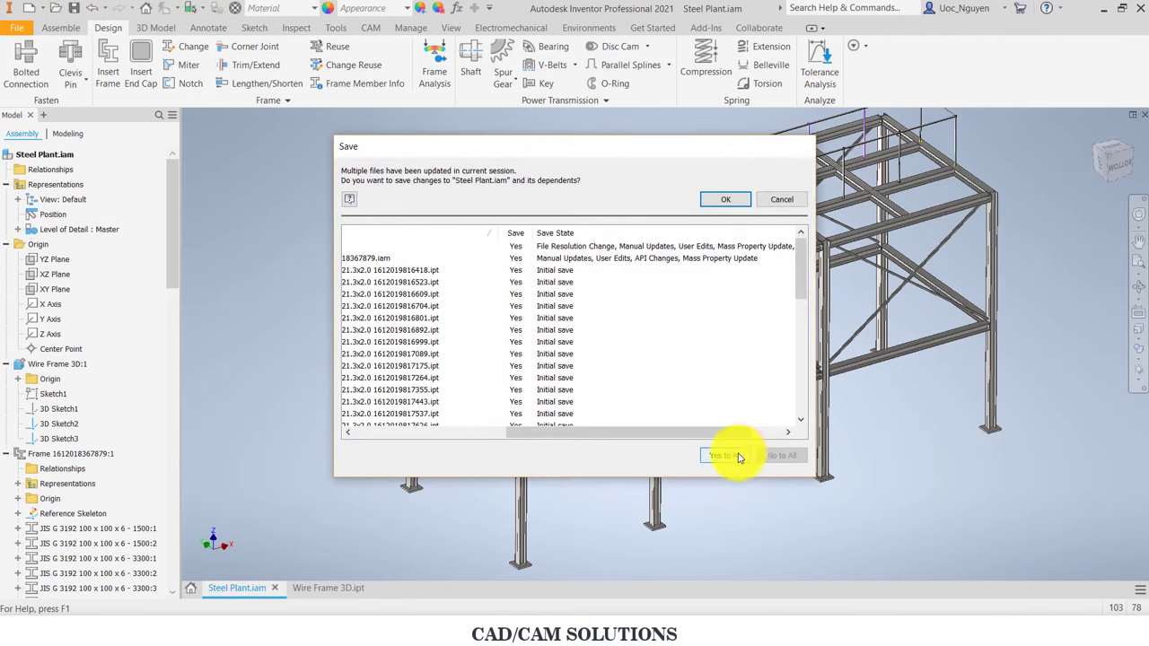
{"action": "left_click", "coordinate": [743, 205]}
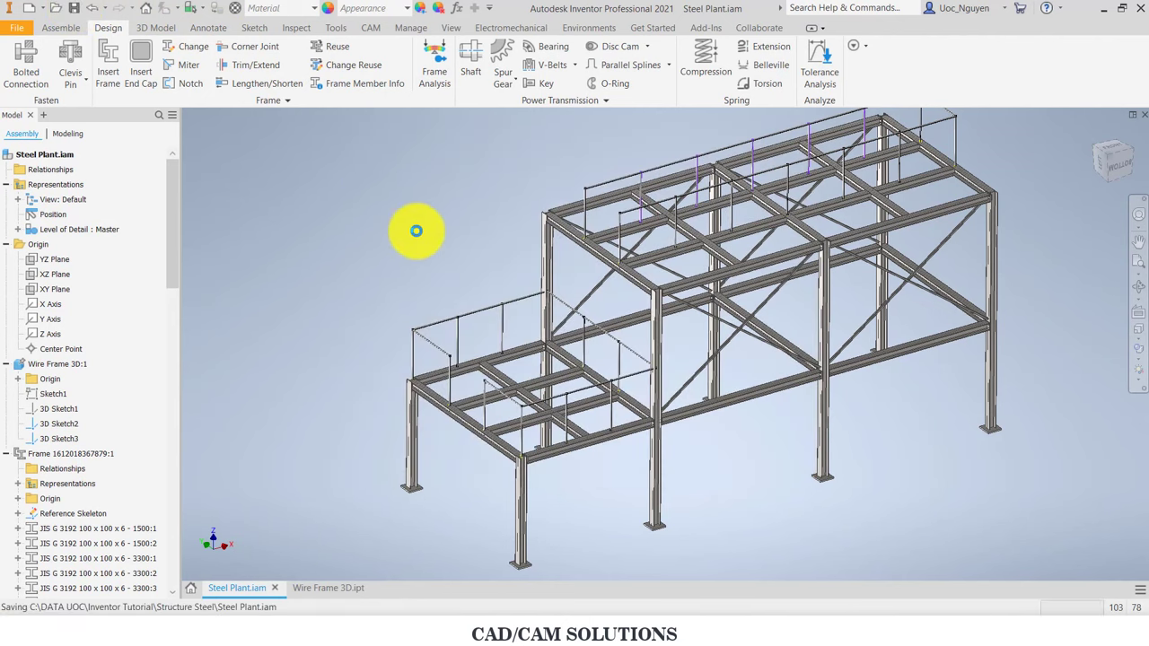
{"action": "left_click", "coordinate": [424, 340]}
{"action": "scroll", "coordinate": [424, 341], "scroll_direction": "up", "scroll_amount": 10}
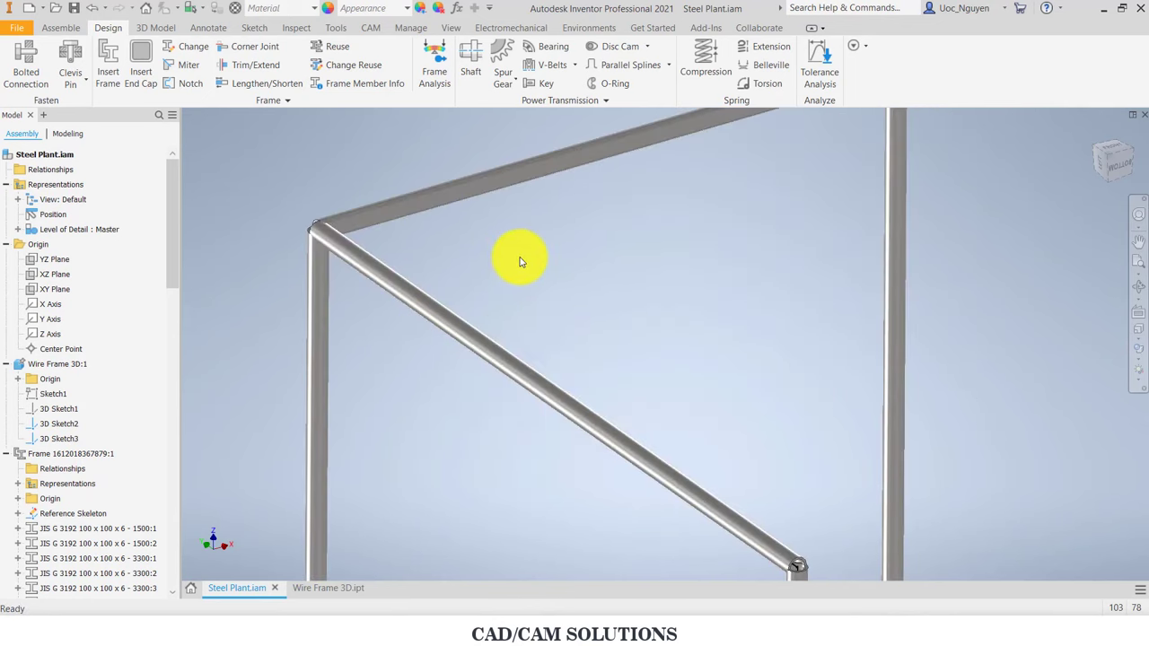
{"action": "scroll", "coordinate": [520, 262], "scroll_direction": "down", "scroll_amount": 1}
{"action": "scroll", "coordinate": [519, 262], "scroll_direction": "down", "scroll_amount": 1}
{"action": "scroll", "coordinate": [520, 261], "scroll_direction": "down", "scroll_amount": 1}
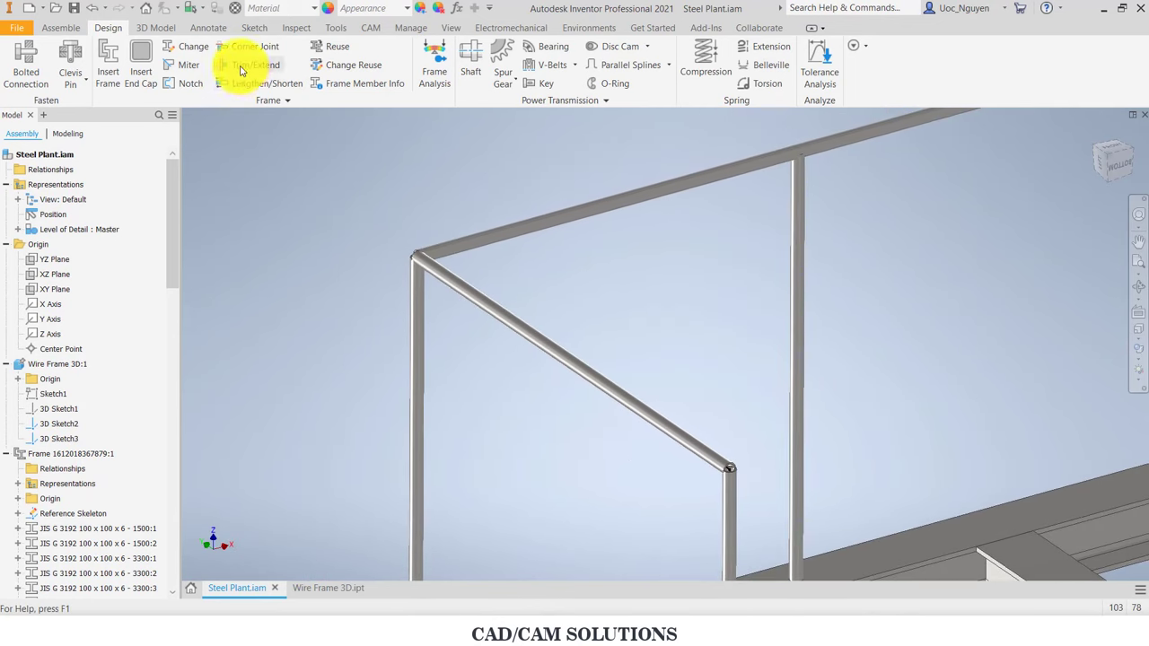
Step: Select the six lower-corner tubes for mitering: diagonals, corner posts, top rail and long lower rail
{"action": "left_click", "coordinate": [187, 65]}
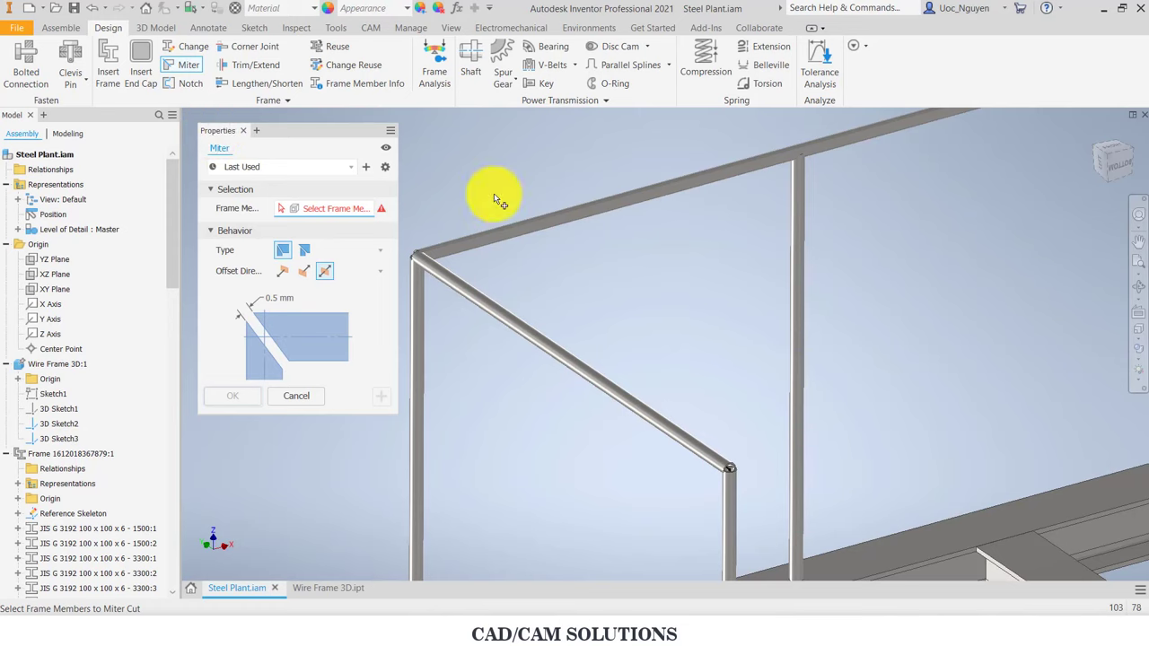
{"action": "middle_click_drag", "start_coordinate": [436, 192], "coordinate": [463, 209]}
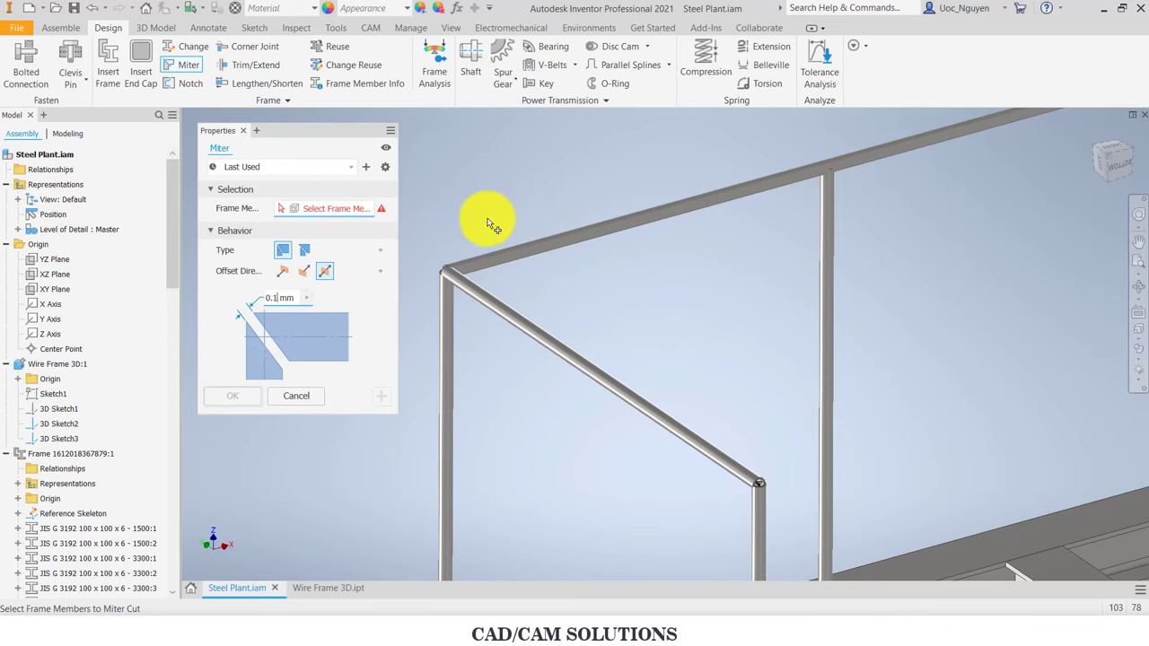
{"action": "scroll", "coordinate": [488, 194], "scroll_direction": "down", "scroll_amount": 3}
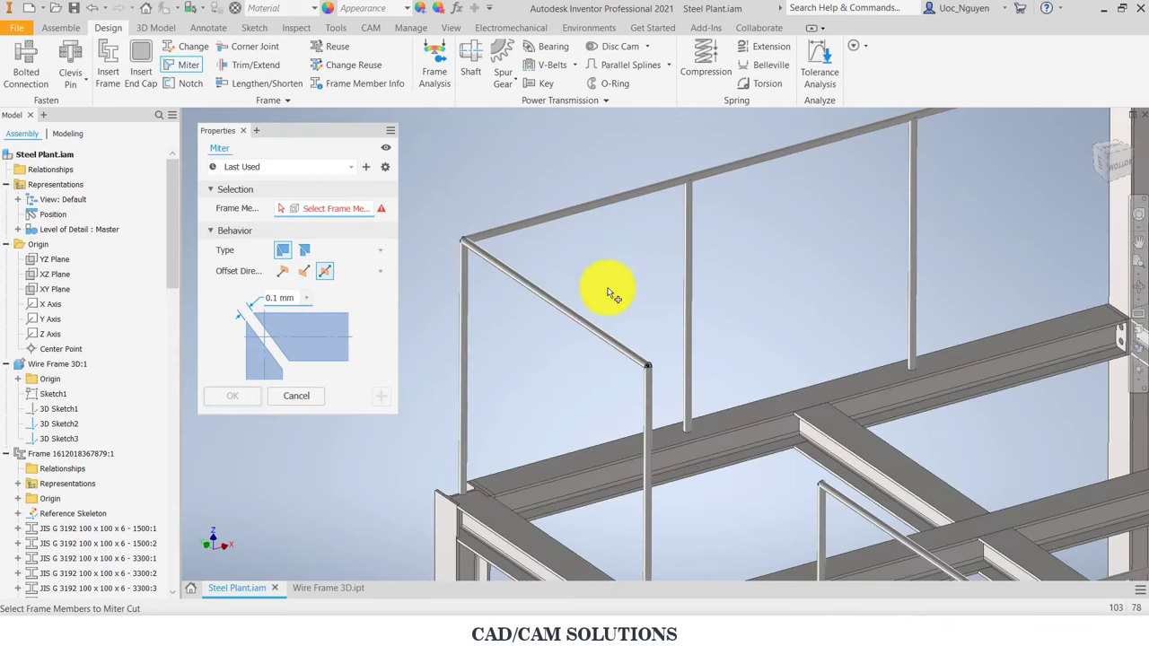
{"action": "left_click", "coordinate": [628, 353]}
{"action": "left_click", "coordinate": [655, 324]}
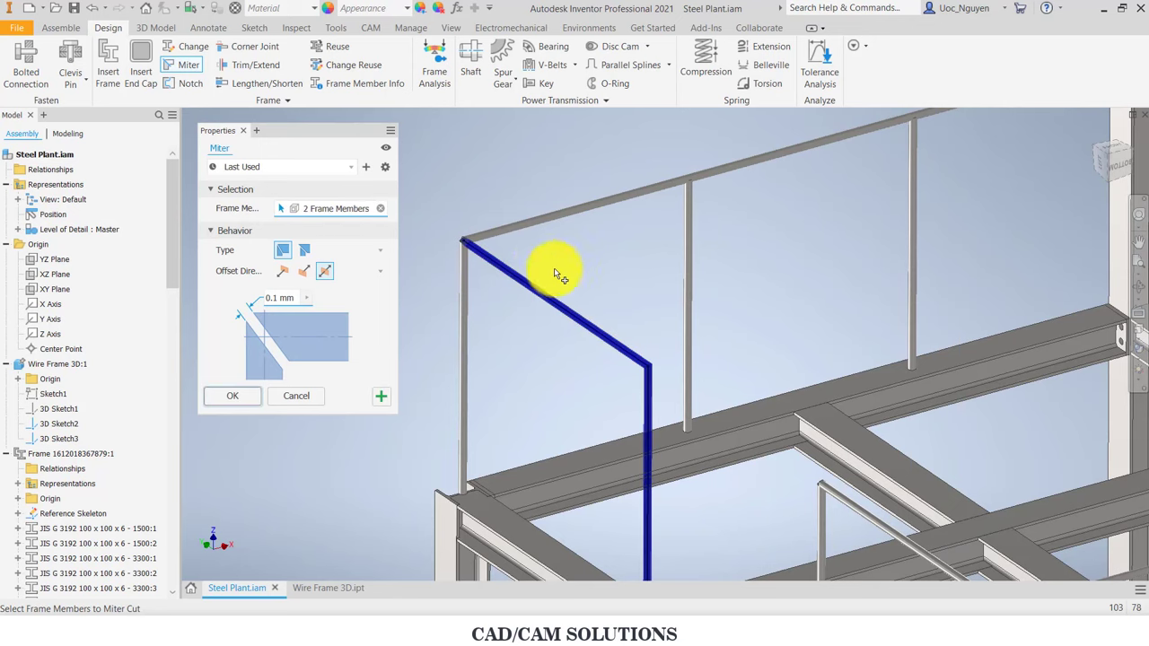
{"action": "left_click", "coordinate": [539, 246]}
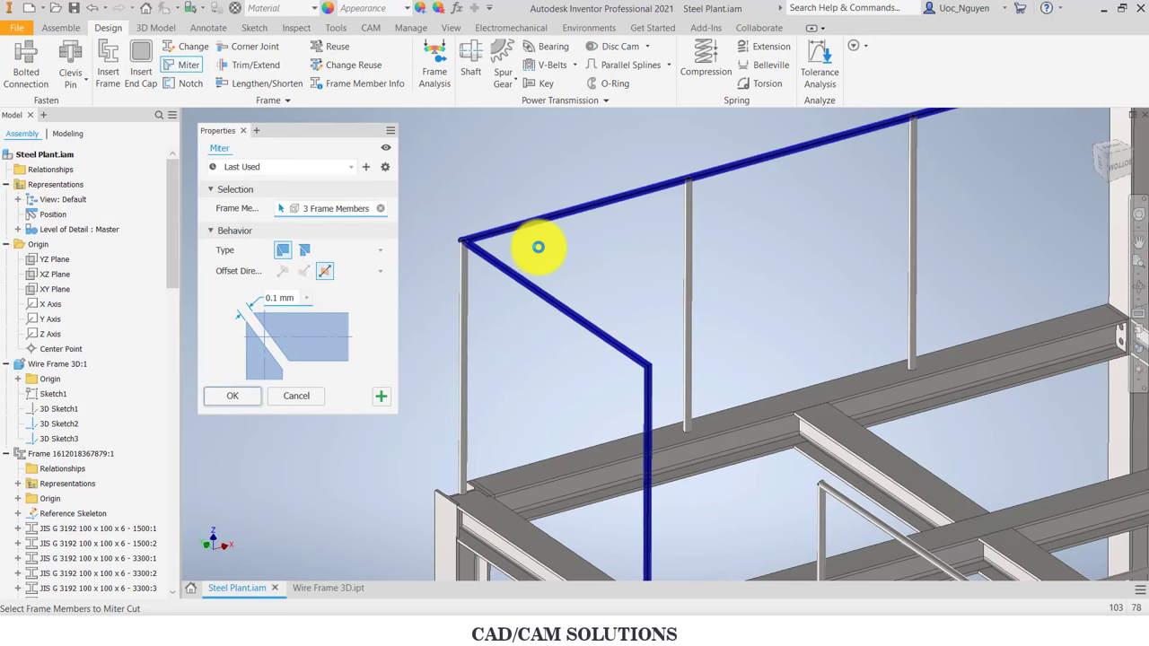
{"action": "scroll", "coordinate": [538, 247], "scroll_direction": "up", "scroll_amount": 2}
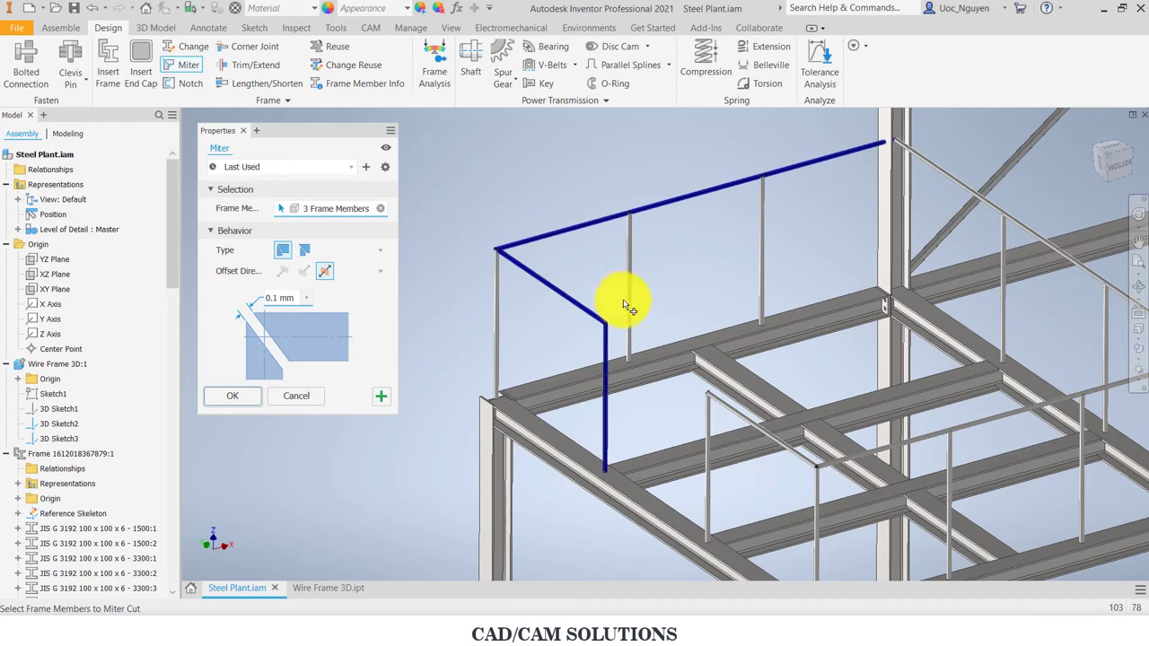
{"action": "scroll", "coordinate": [687, 419], "scroll_direction": "down", "scroll_amount": 3}
{"action": "left_click", "coordinate": [725, 404]}
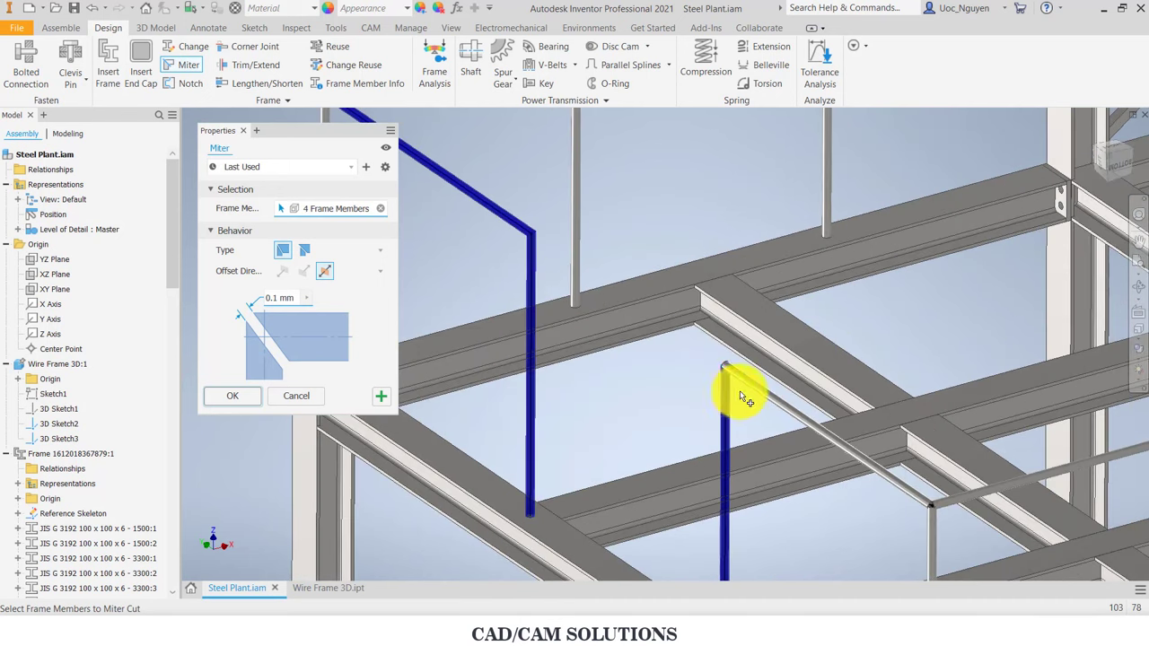
{"action": "left_click", "coordinate": [744, 384]}
{"action": "middle_click_drag", "start_coordinate": [681, 408], "coordinate": [531, 350]}
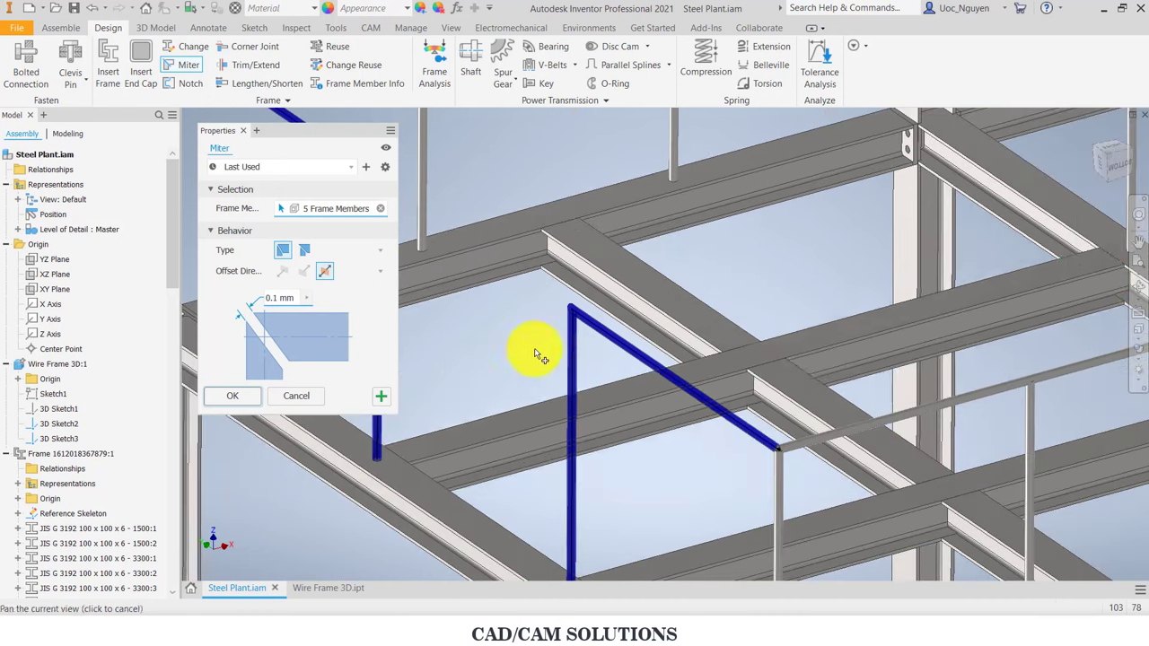
{"action": "left_click", "coordinate": [640, 464]}
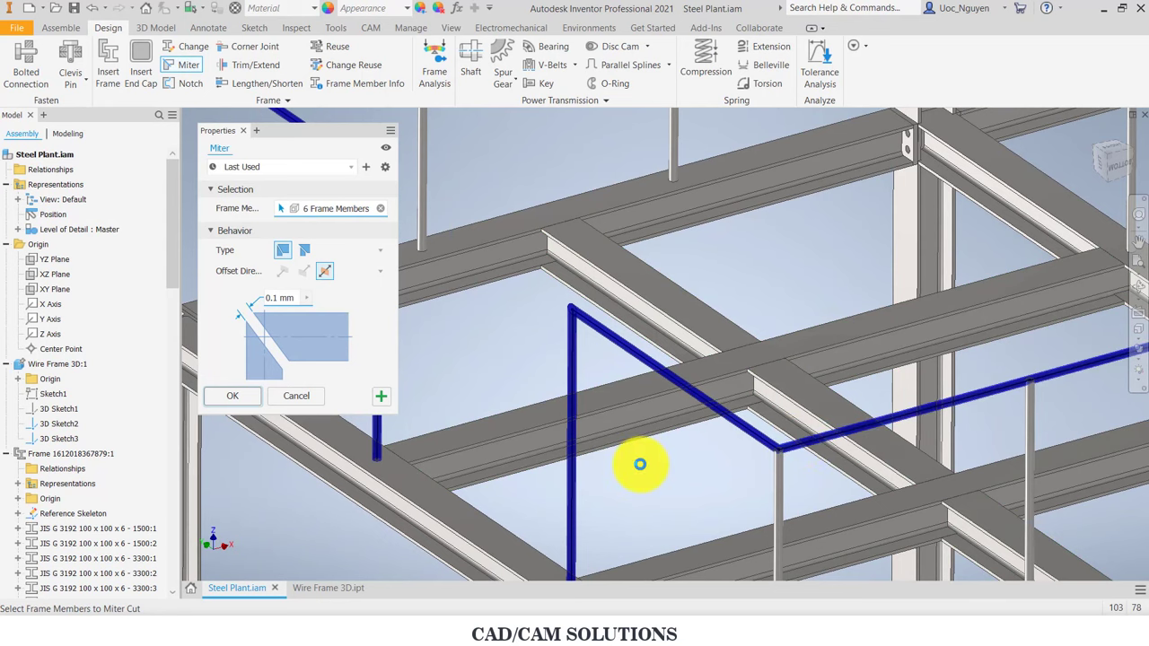
{"action": "scroll", "coordinate": [640, 464], "scroll_direction": "up", "scroll_amount": 3}
Step: Add the five upper-platform corner tubes and apply the 0.1 mm gap miters to all eleven
{"action": "middle_click_drag", "start_coordinate": [913, 325], "coordinate": [777, 309]}
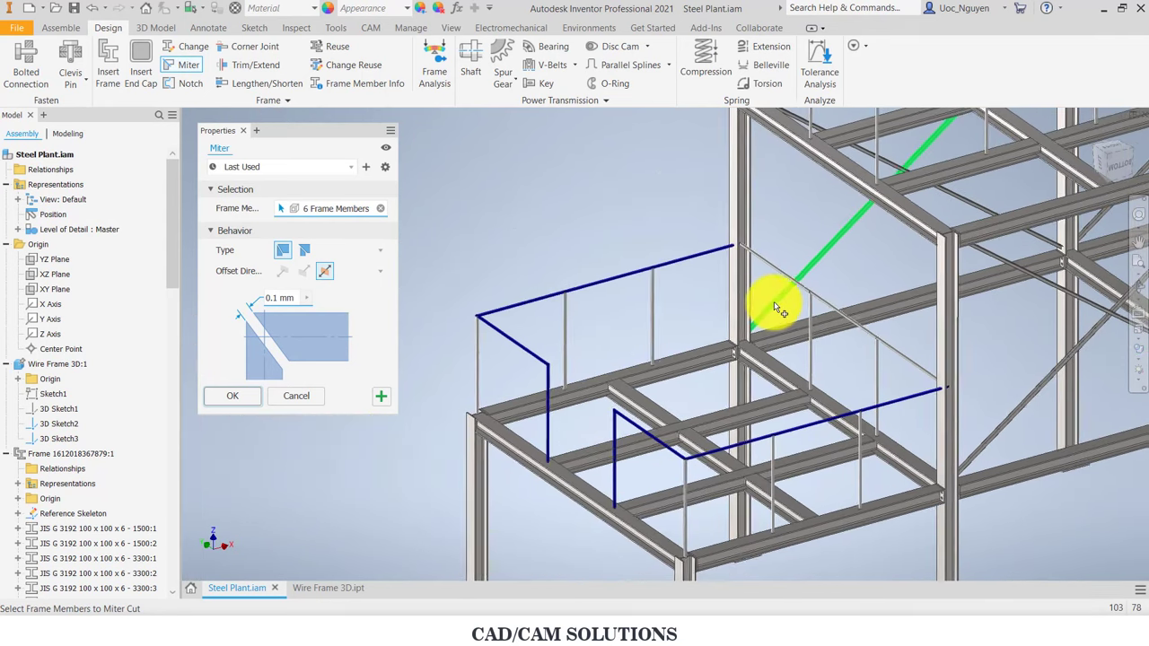
{"action": "scroll", "coordinate": [709, 242], "scroll_direction": "up", "scroll_amount": 2}
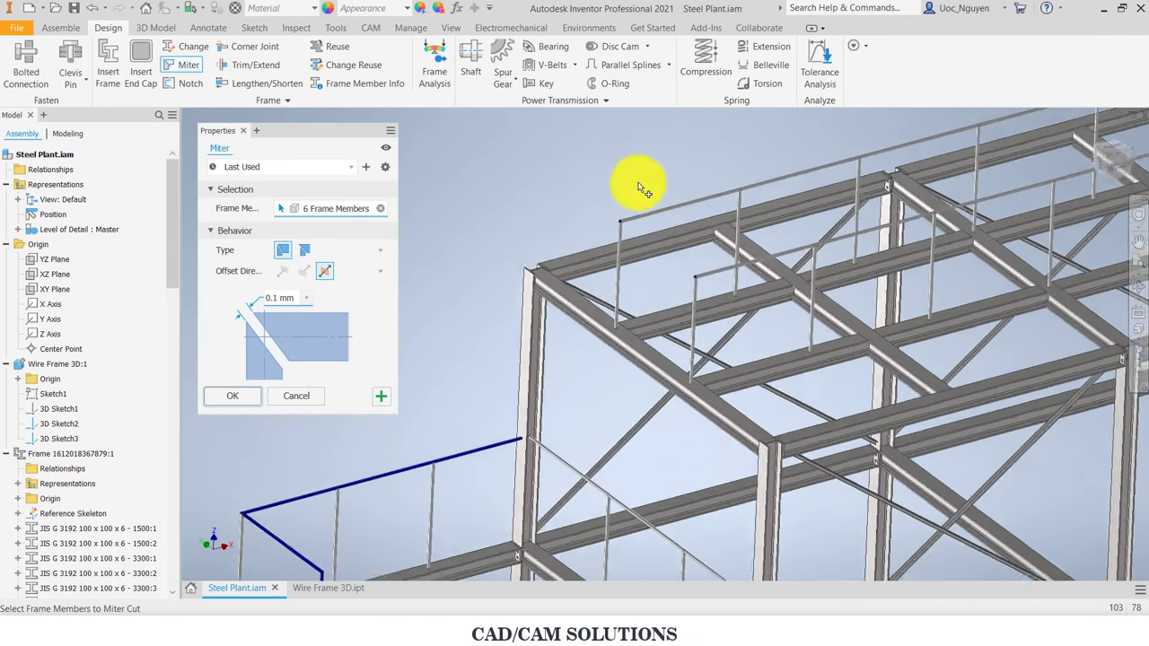
{"action": "scroll", "coordinate": [629, 198], "scroll_direction": "down", "scroll_amount": 3}
{"action": "left_click", "coordinate": [614, 264]}
{"action": "left_click", "coordinate": [598, 292]}
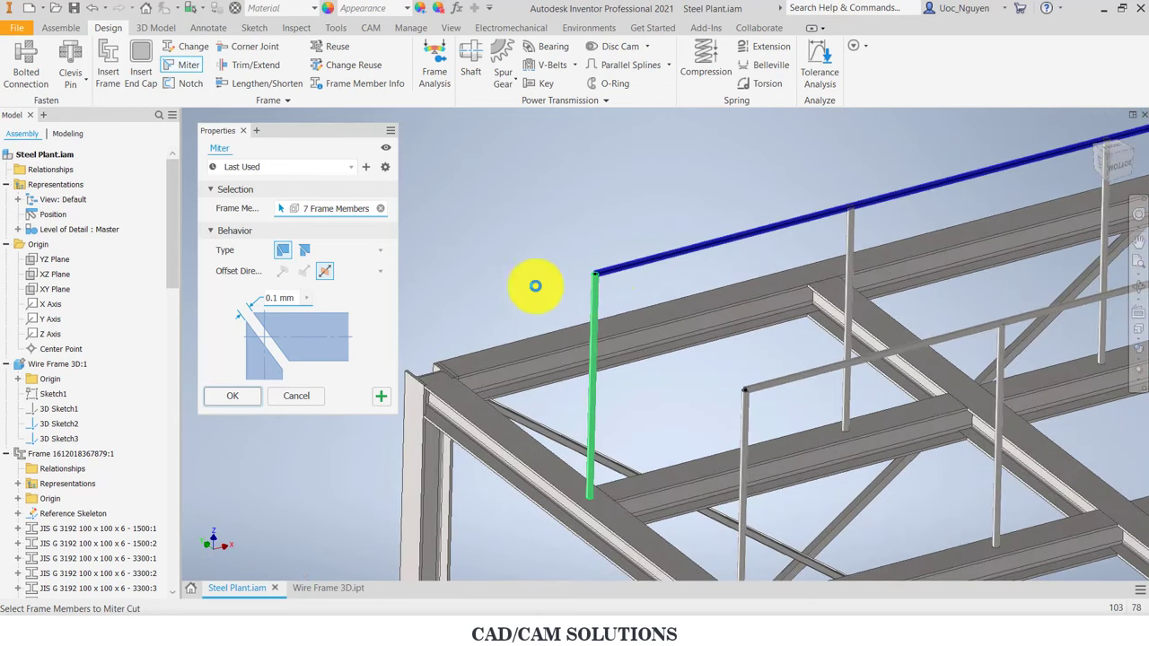
{"action": "scroll", "coordinate": [486, 282], "scroll_direction": "up", "scroll_amount": 3}
{"action": "scroll", "coordinate": [877, 210], "scroll_direction": "down", "scroll_amount": 3}
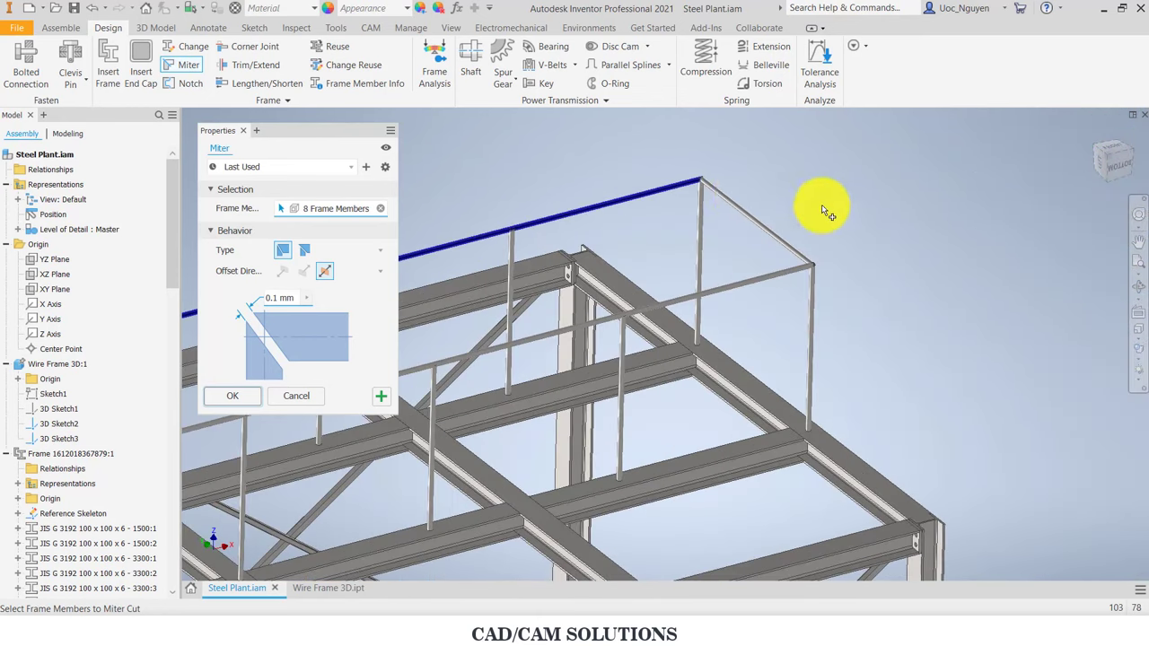
{"action": "left_click", "coordinate": [727, 198]}
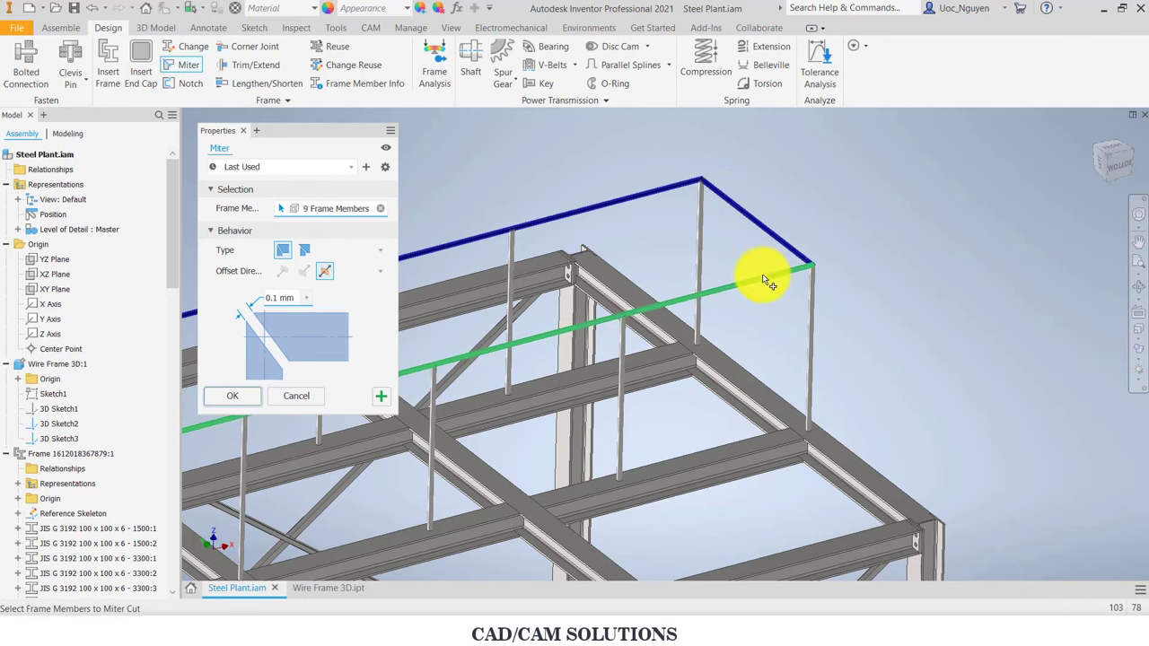
{"action": "left_click", "coordinate": [778, 266]}
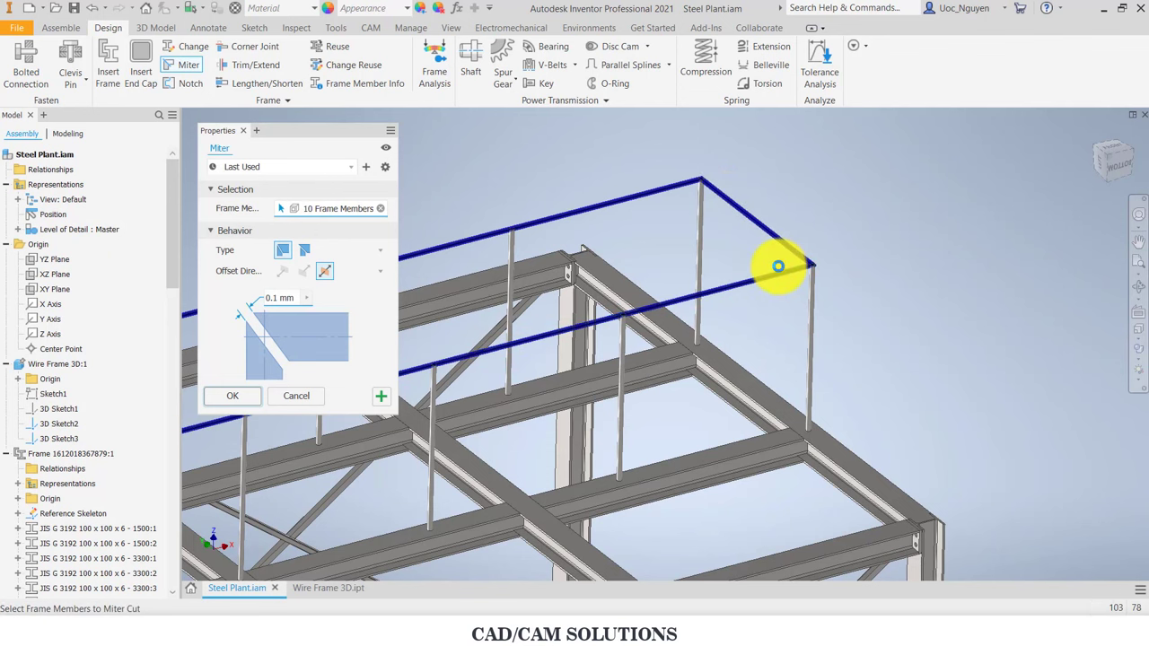
{"action": "scroll", "coordinate": [780, 266], "scroll_direction": "down", "scroll_amount": 2}
{"action": "scroll", "coordinate": [814, 251], "scroll_direction": "down", "scroll_amount": 2}
{"action": "scroll", "coordinate": [1055, 226], "scroll_direction": "up", "scroll_amount": 5}
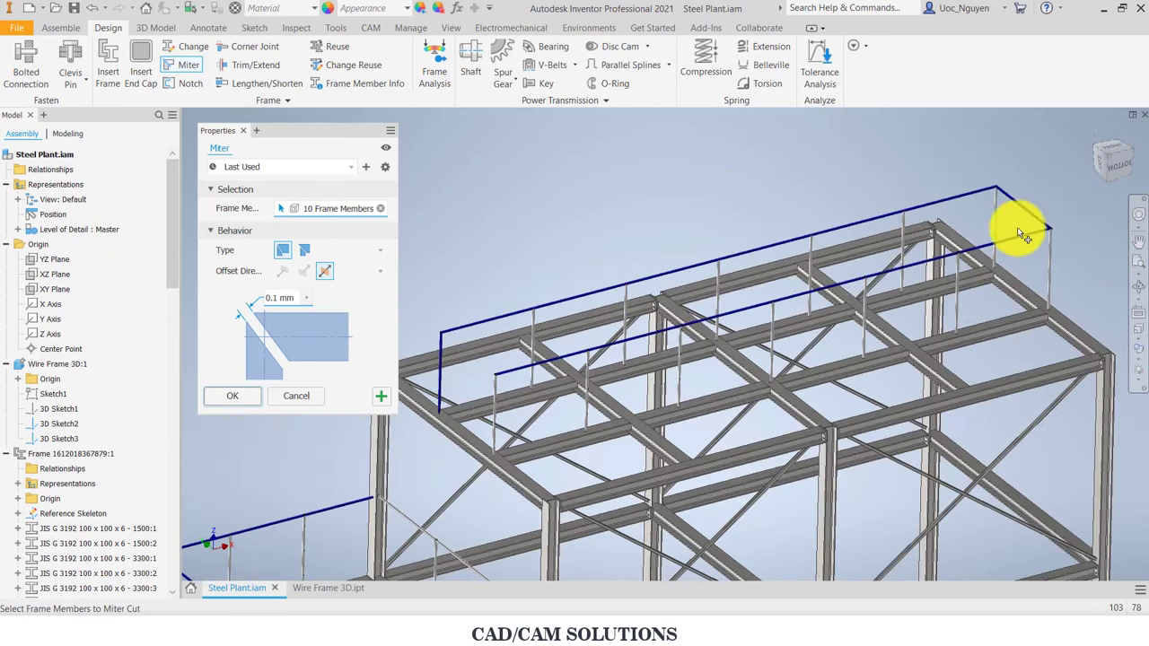
{"action": "scroll", "coordinate": [584, 303], "scroll_direction": "down", "scroll_amount": 2}
{"action": "scroll", "coordinate": [587, 336], "scroll_direction": "down", "scroll_amount": 1}
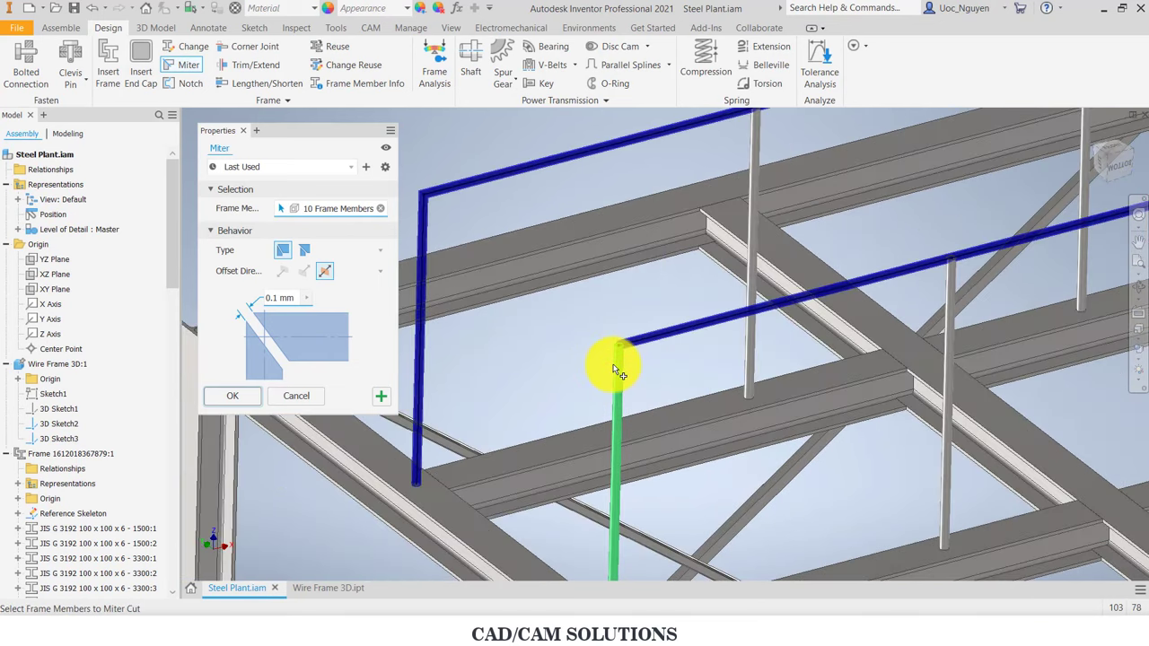
{"action": "left_click", "coordinate": [545, 350]}
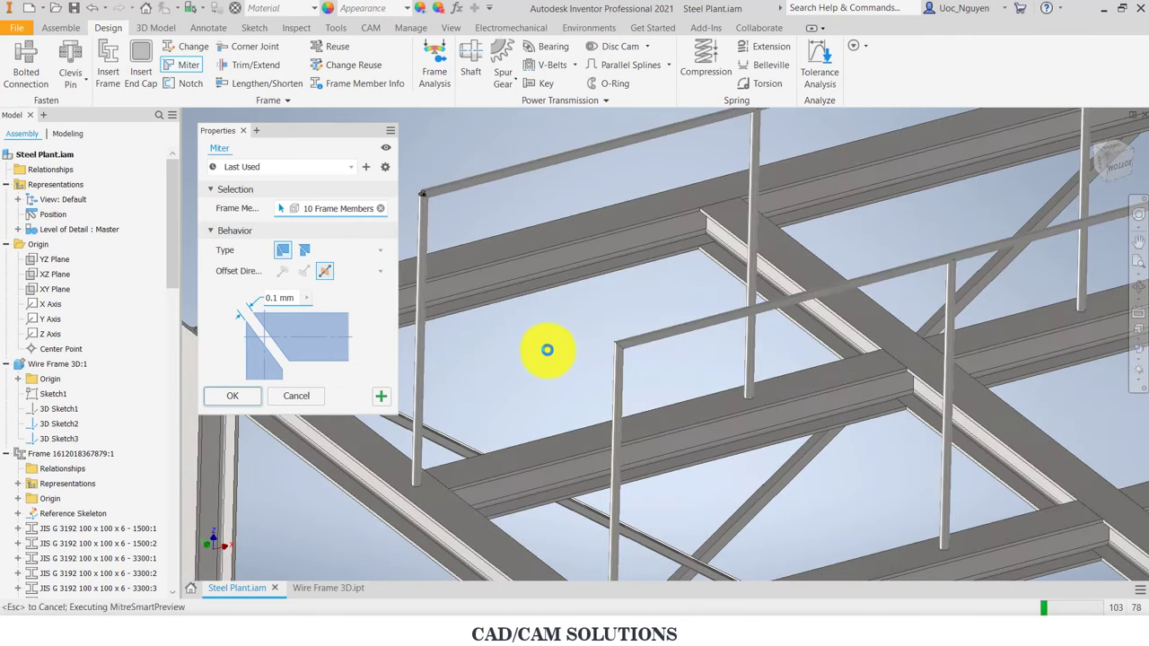
{"action": "scroll", "coordinate": [552, 345], "scroll_direction": "up", "scroll_amount": 3}
{"action": "scroll", "coordinate": [500, 328], "scroll_direction": "down", "scroll_amount": 2}
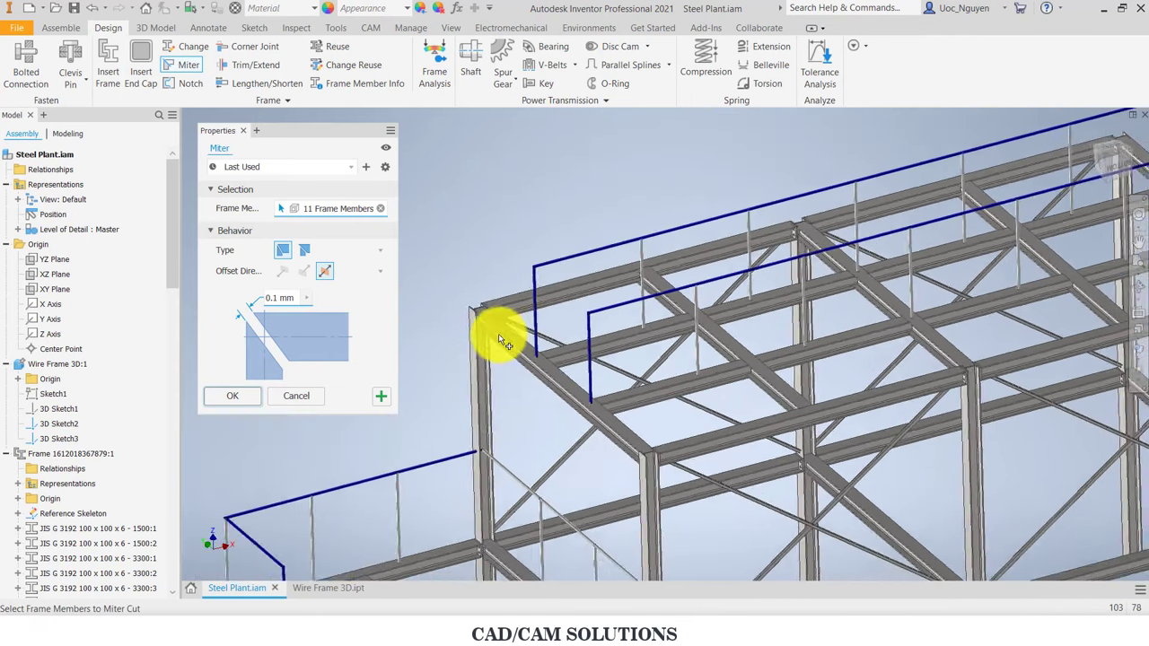
{"action": "scroll", "coordinate": [495, 333], "scroll_direction": "up", "scroll_amount": 3}
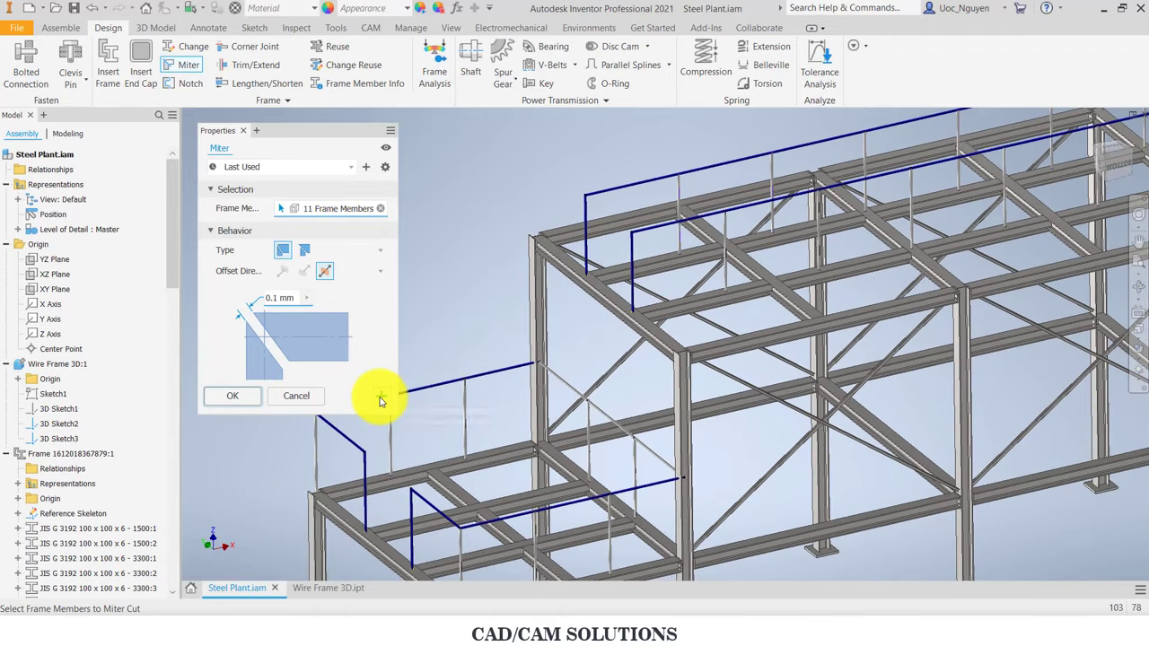
{"action": "left_click", "coordinate": [233, 396]}
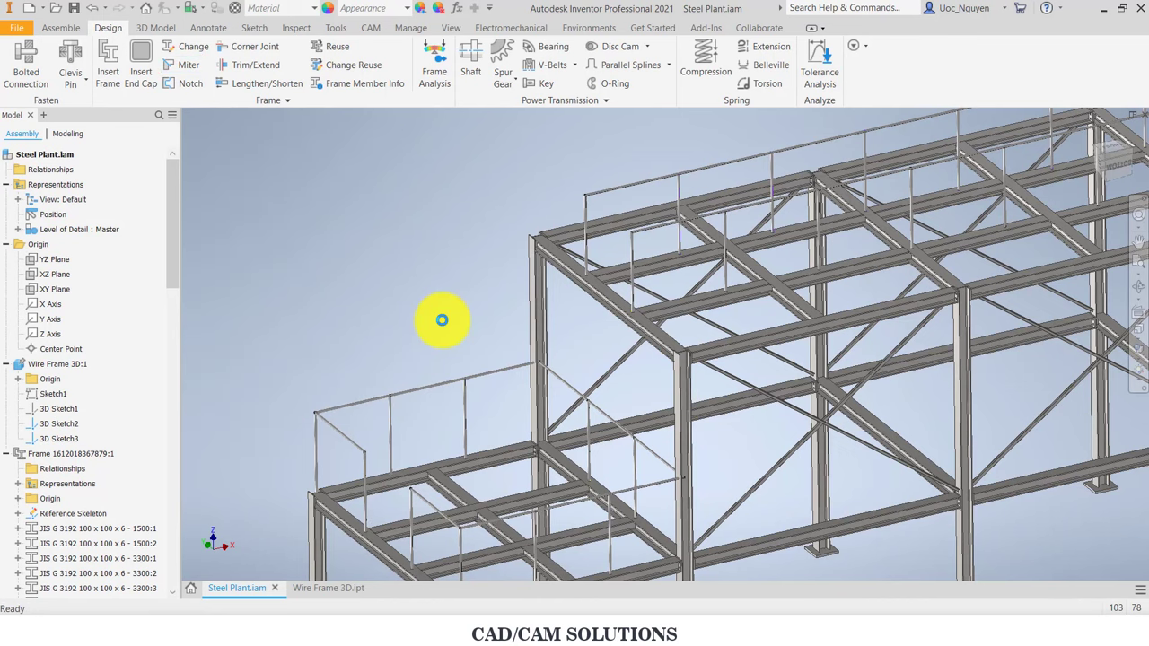
{"action": "scroll", "coordinate": [427, 325], "scroll_direction": "up", "scroll_amount": 3}
{"action": "scroll", "coordinate": [384, 328], "scroll_direction": "up", "scroll_amount": 3}
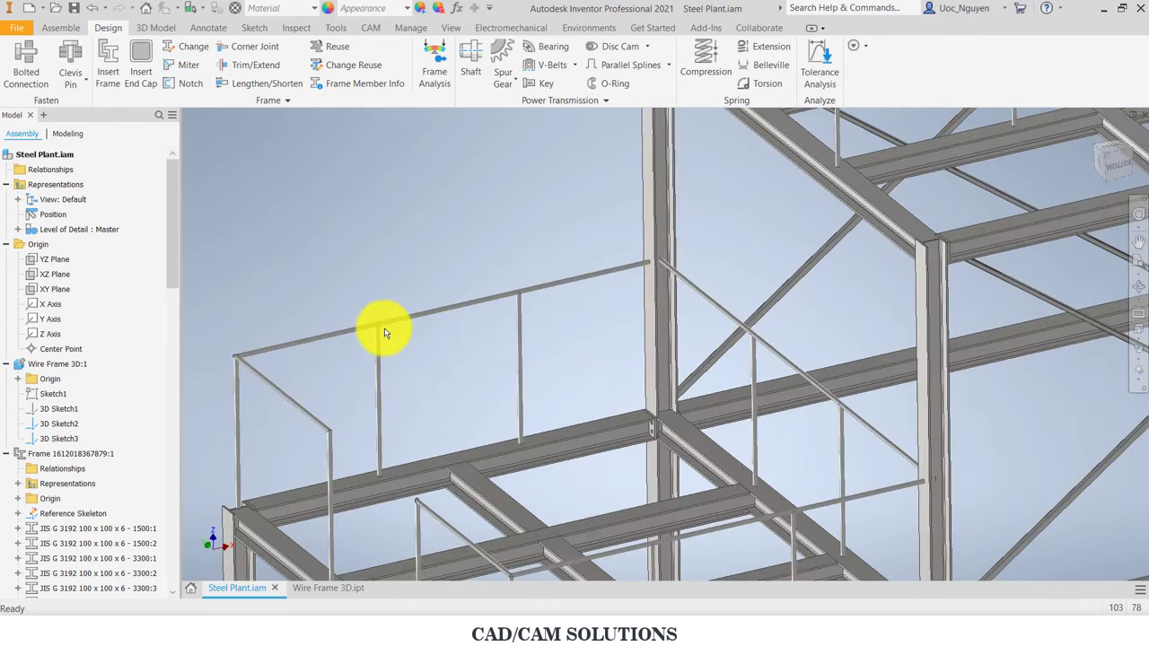
{"action": "scroll", "coordinate": [384, 328], "scroll_direction": "up", "scroll_amount": 3}
{"action": "left_click", "coordinate": [359, 314]}
{"action": "scroll", "coordinate": [505, 336], "scroll_direction": "down", "scroll_amount": 5}
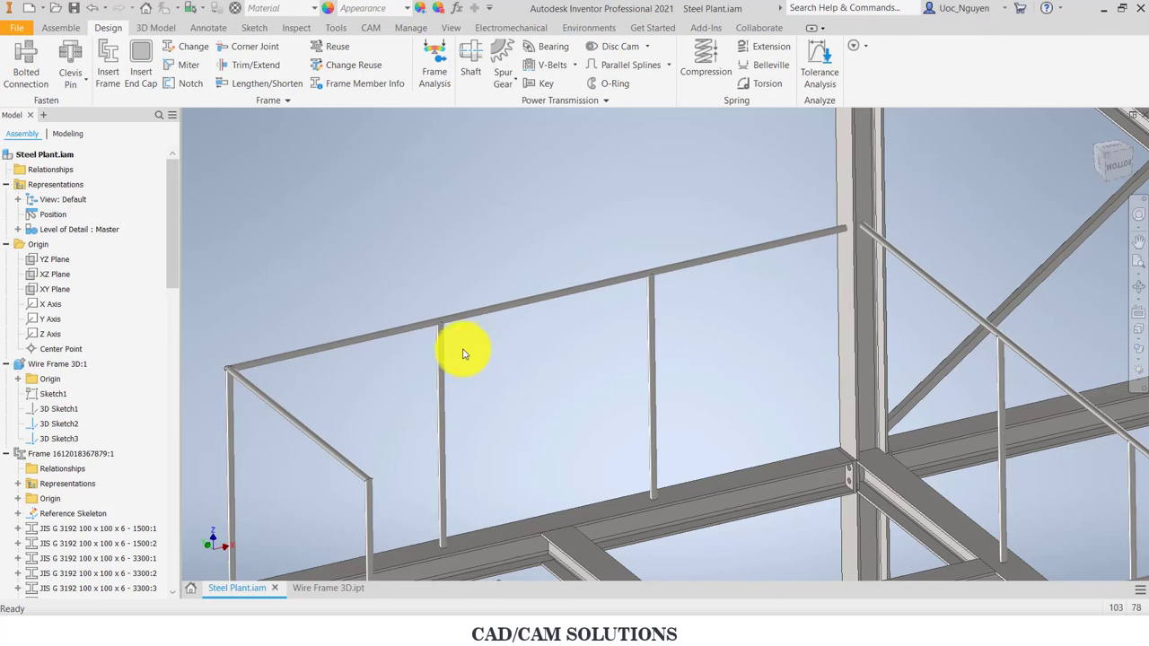
{"action": "scroll", "coordinate": [488, 297], "scroll_direction": "down", "scroll_amount": 2}
{"action": "scroll", "coordinate": [489, 301], "scroll_direction": "down", "scroll_amount": 2}
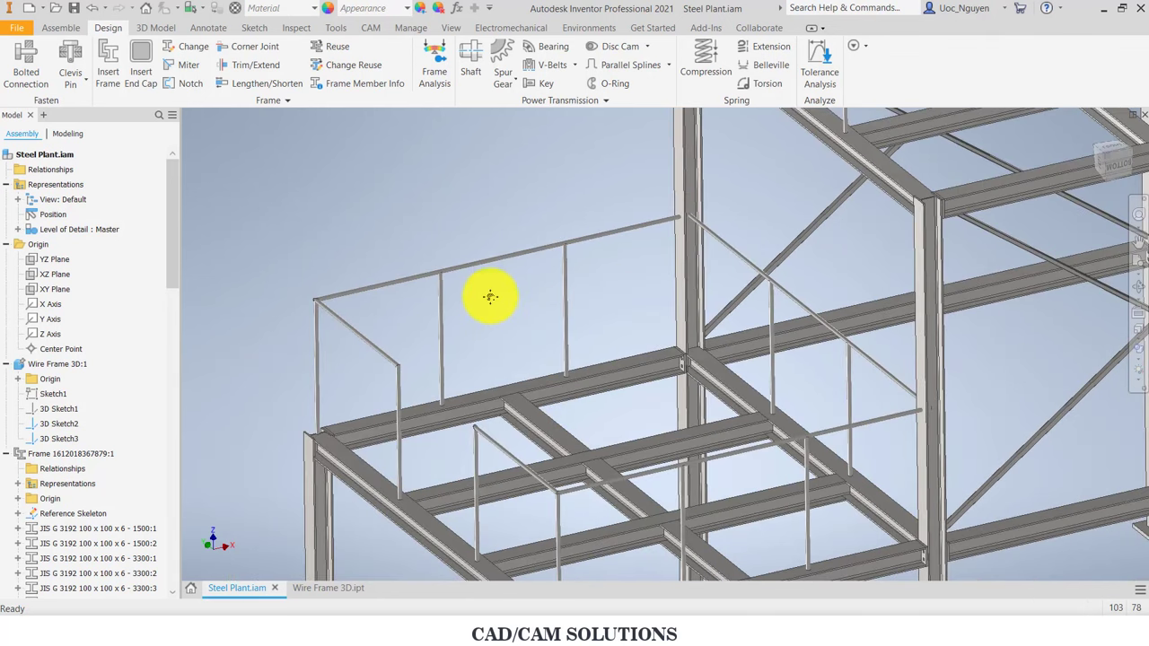
{"action": "middle_click_drag", "start_coordinate": [490, 296], "coordinate": [471, 269]}
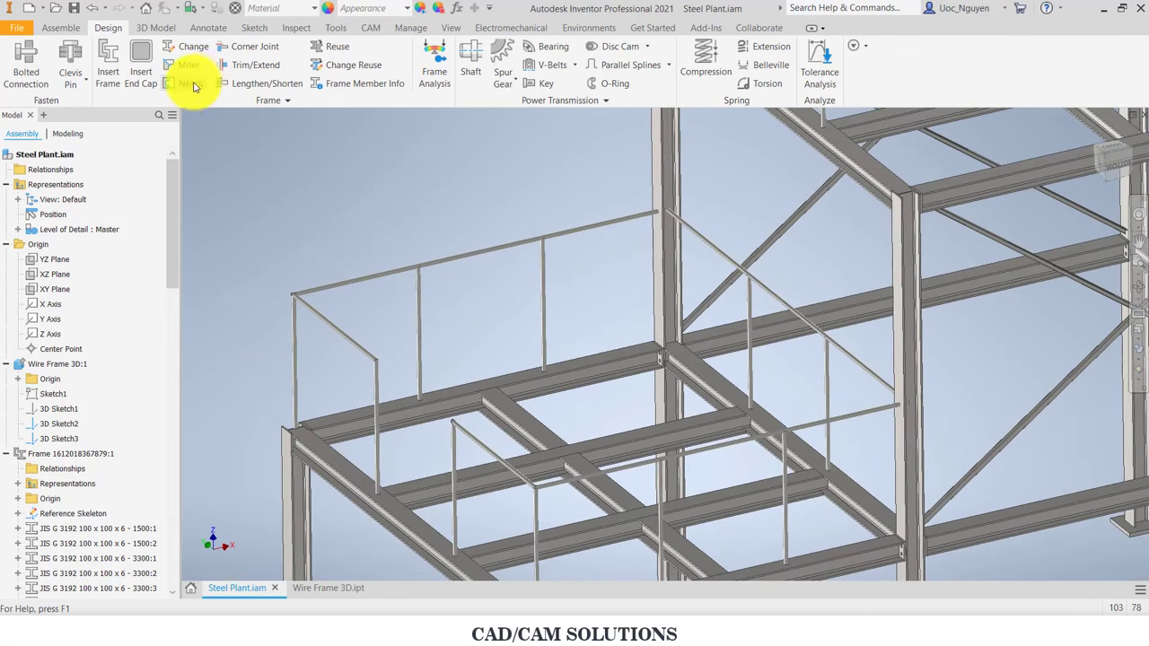
Step: Start a Notch and pick the lower platform railing posts as members to notch
{"action": "left_click", "coordinate": [193, 86]}
{"action": "middle_click_drag", "start_coordinate": [479, 197], "coordinate": [523, 215]}
{"action": "left_click", "coordinate": [478, 323]}
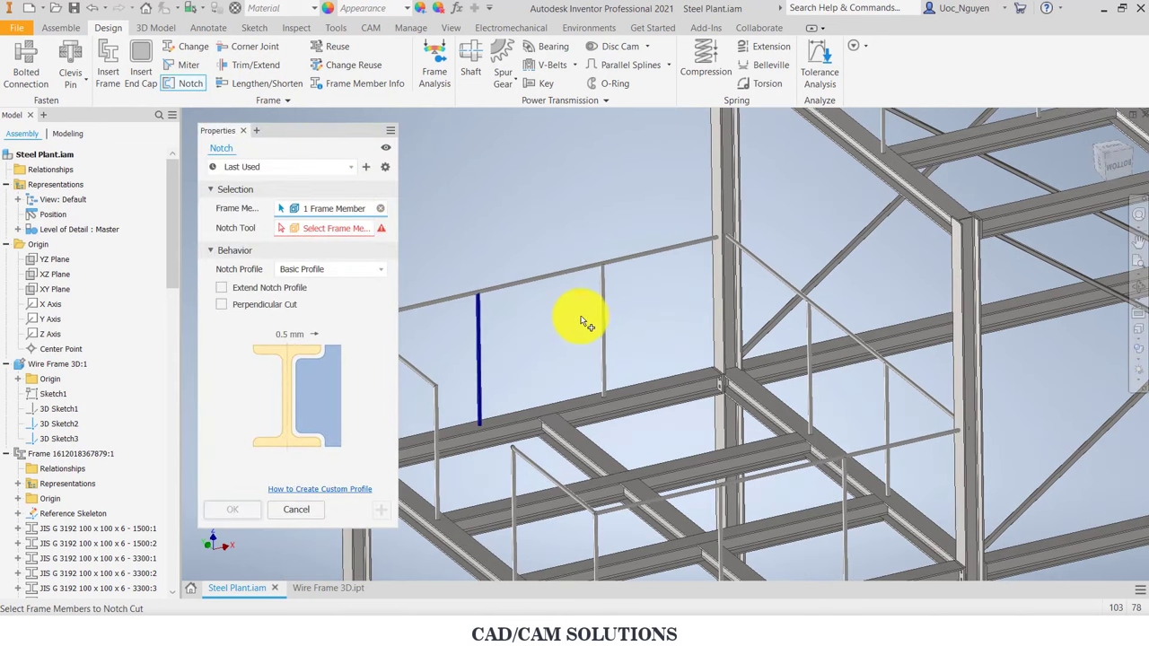
{"action": "left_click", "coordinate": [604, 319]}
{"action": "scroll", "coordinate": [544, 314], "scroll_direction": "up", "scroll_amount": 2}
{"action": "scroll", "coordinate": [543, 323], "scroll_direction": "up", "scroll_amount": 2}
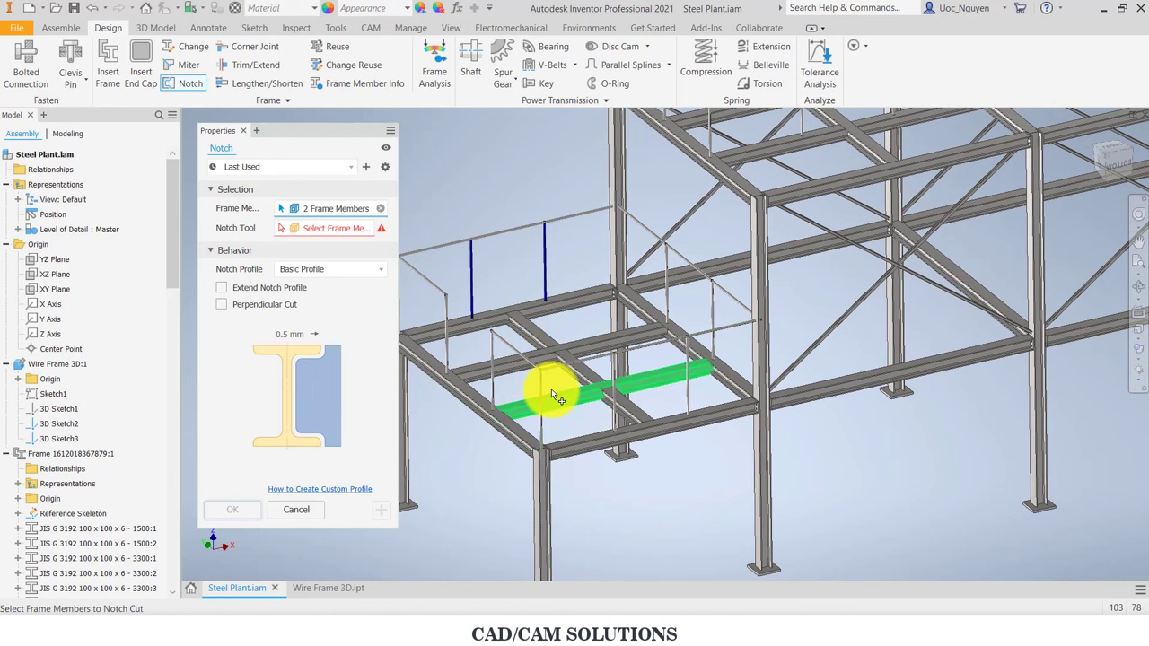
{"action": "scroll", "coordinate": [618, 371], "scroll_direction": "down", "scroll_amount": 2}
{"action": "scroll", "coordinate": [682, 341], "scroll_direction": "down", "scroll_amount": 2}
{"action": "scroll", "coordinate": [748, 308], "scroll_direction": "down", "scroll_amount": 2}
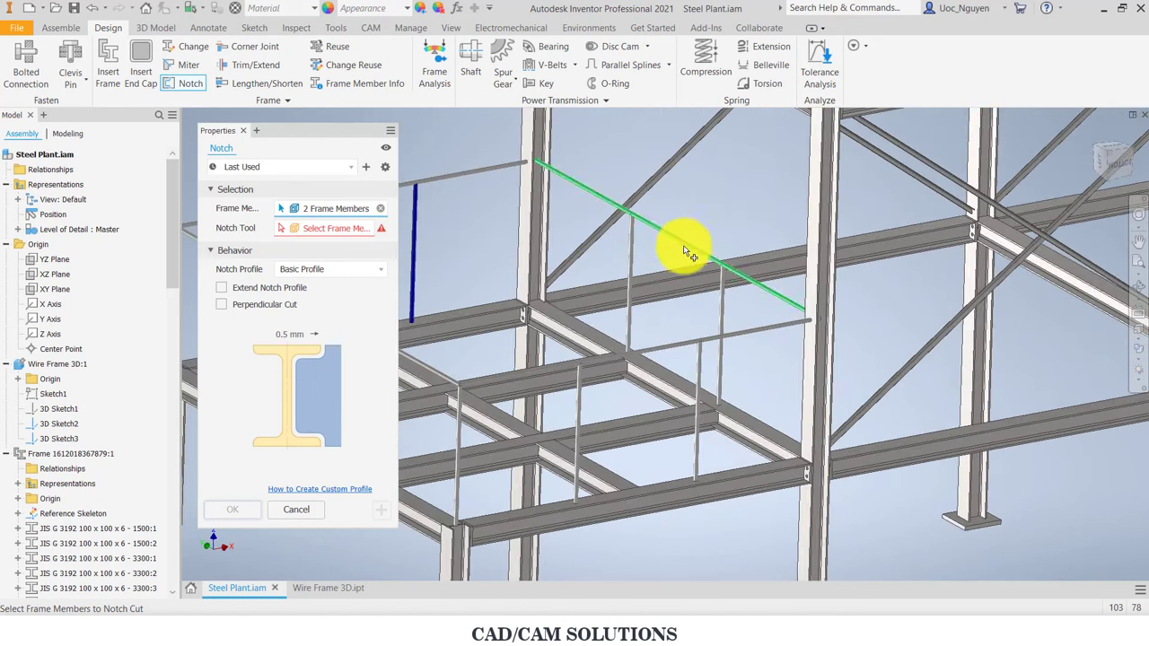
{"action": "left_click", "coordinate": [697, 382]}
{"action": "left_click", "coordinate": [580, 404]}
{"action": "left_click", "coordinate": [637, 395]}
{"action": "scroll", "coordinate": [637, 394], "scroll_direction": "up", "scroll_amount": 2}
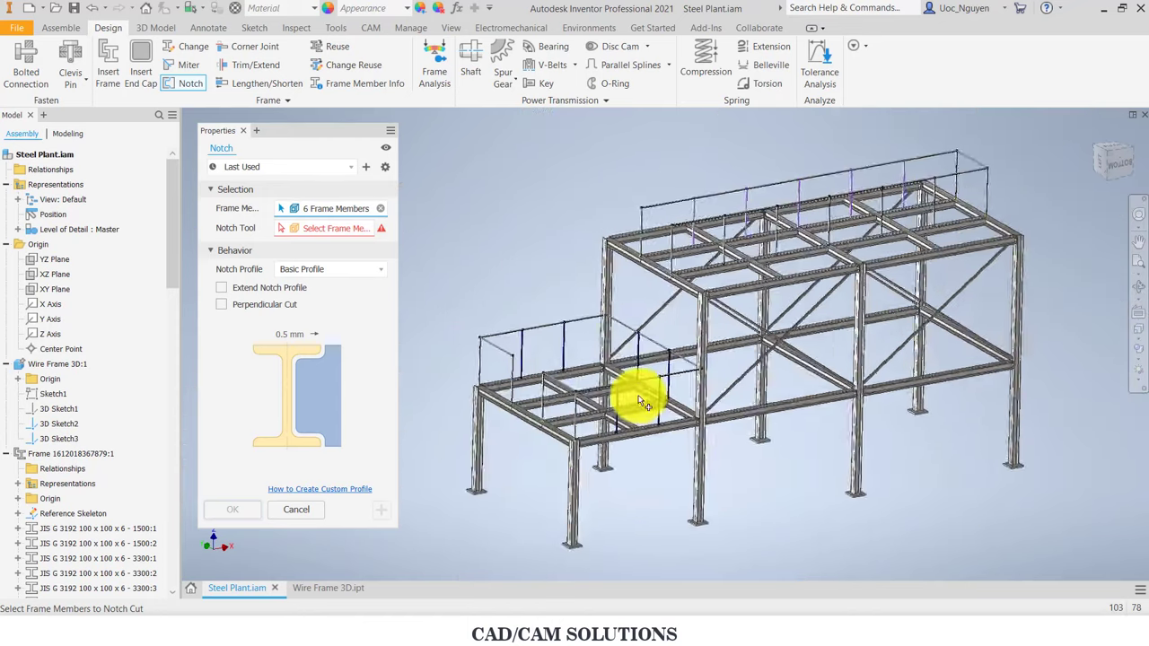
{"action": "scroll", "coordinate": [612, 371], "scroll_direction": "up", "scroll_amount": 2}
{"action": "scroll", "coordinate": [623, 287], "scroll_direction": "up", "scroll_amount": 2}
{"action": "scroll", "coordinate": [636, 275], "scroll_direction": "up", "scroll_amount": 2}
{"action": "scroll", "coordinate": [579, 259], "scroll_direction": "down", "scroll_amount": 1}
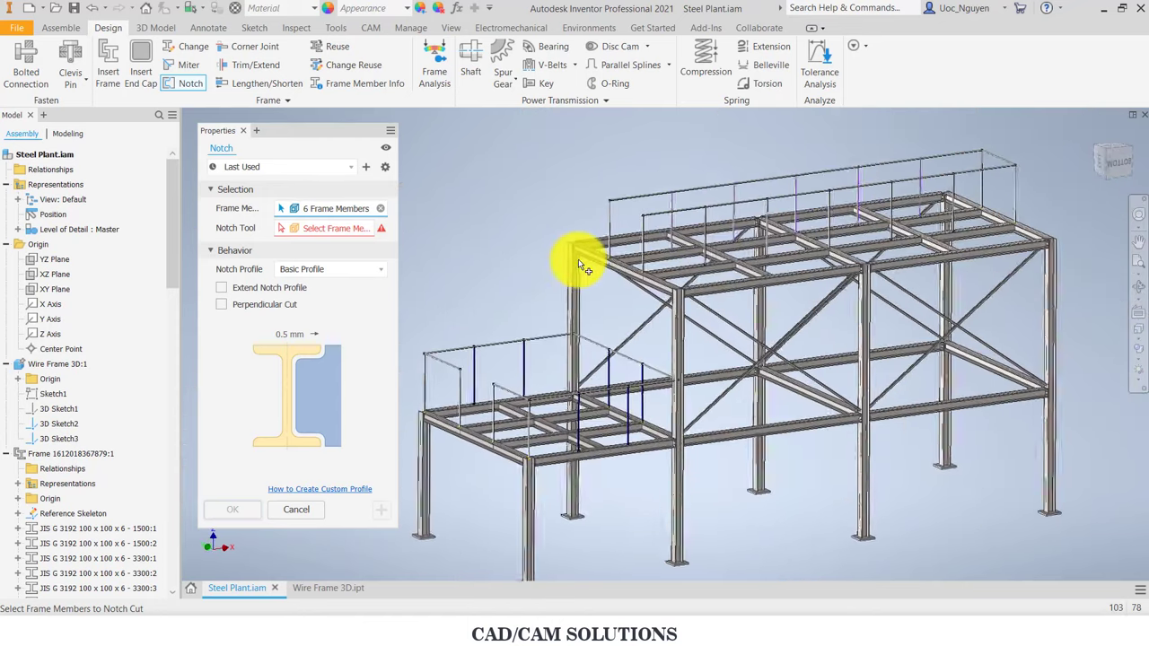
{"action": "scroll", "coordinate": [667, 243], "scroll_direction": "down", "scroll_amount": 2}
{"action": "scroll", "coordinate": [744, 218], "scroll_direction": "down", "scroll_amount": 2}
{"action": "scroll", "coordinate": [734, 225], "scroll_direction": "down", "scroll_amount": 2}
{"action": "scroll", "coordinate": [735, 224], "scroll_direction": "down", "scroll_amount": 1}
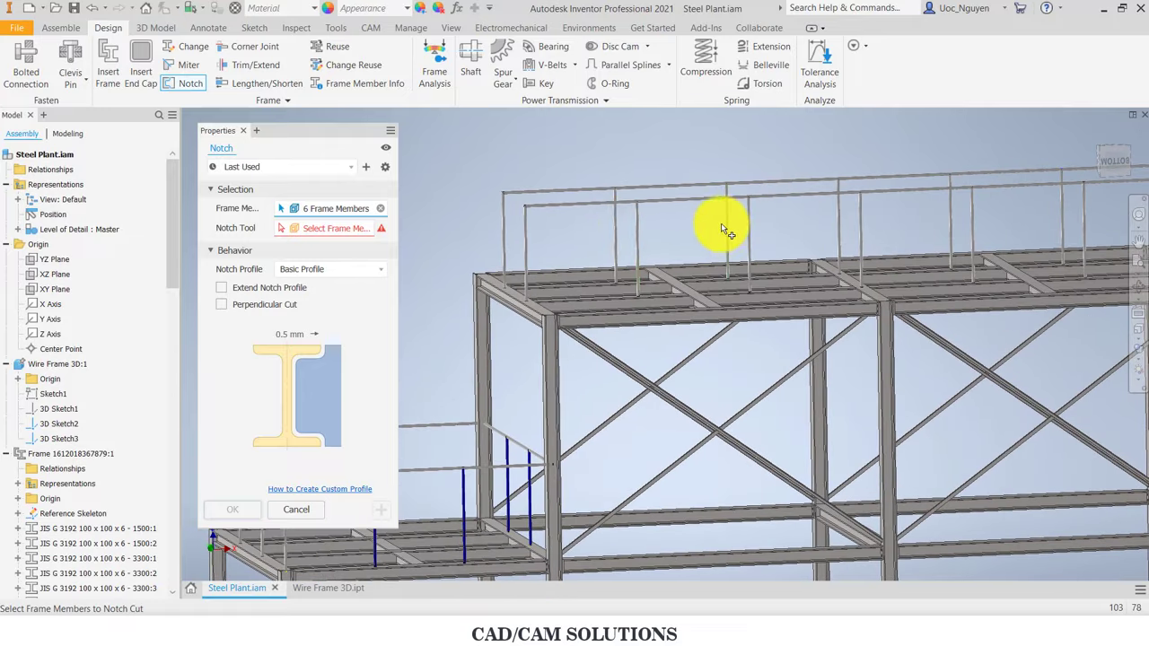
Step: Add the upper platform railing posts, bringing the notch members to 16
{"action": "left_click", "coordinate": [616, 229]}
{"action": "left_click", "coordinate": [638, 225]}
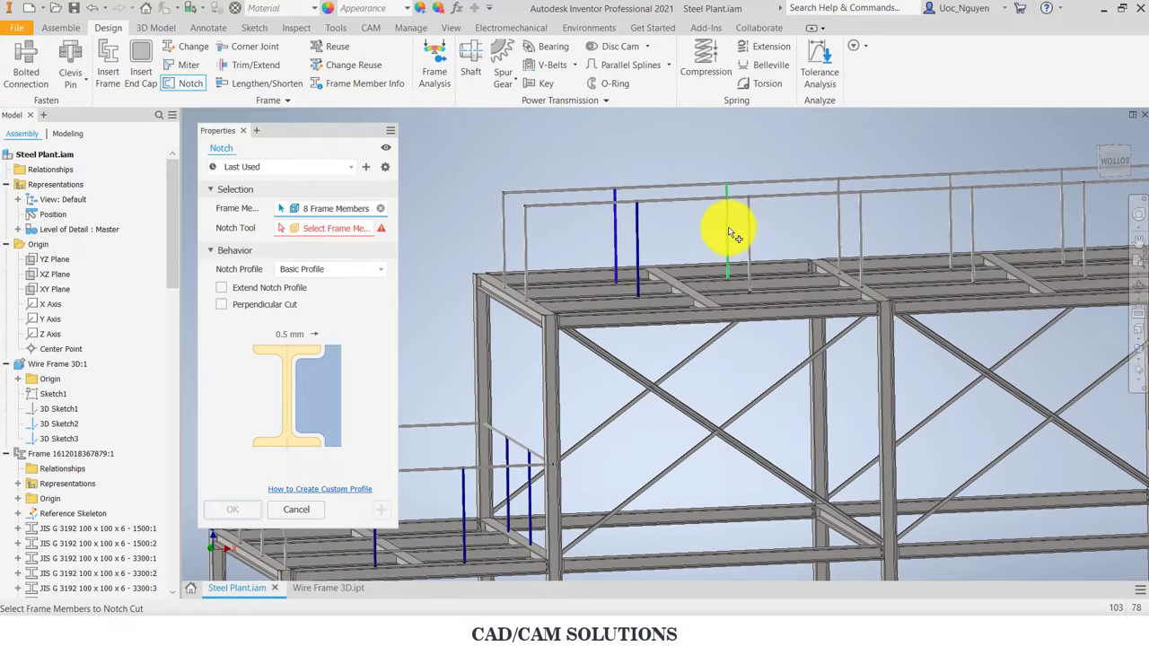
{"action": "left_click", "coordinate": [727, 227]}
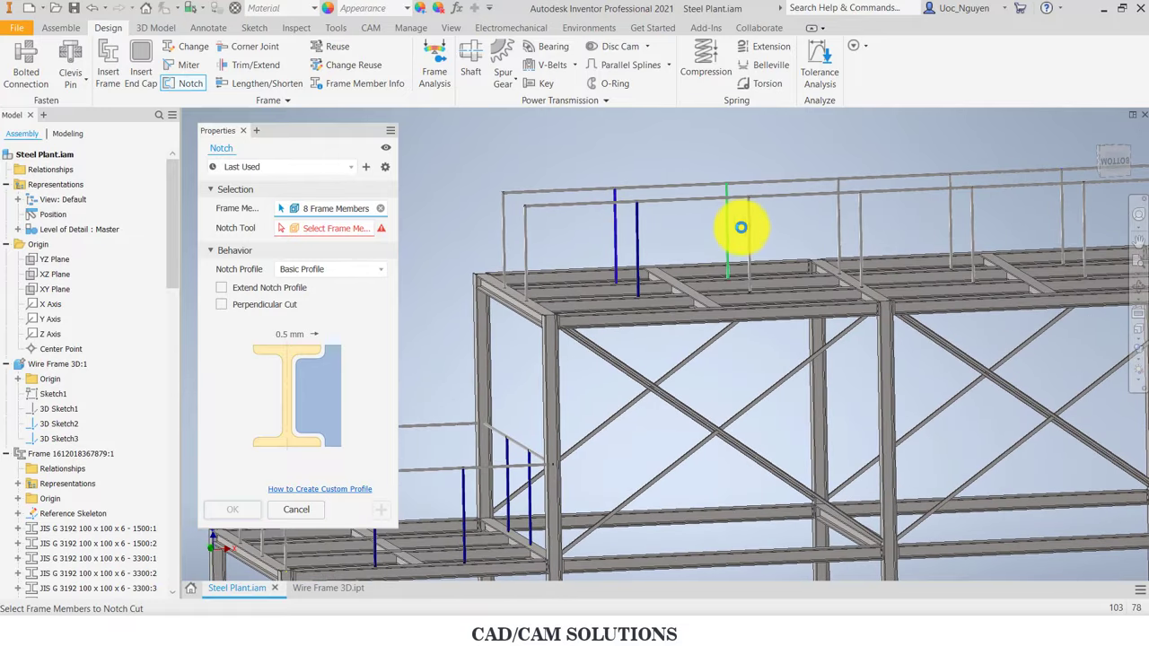
{"action": "left_click", "coordinate": [842, 221]}
{"action": "left_click", "coordinate": [860, 227]}
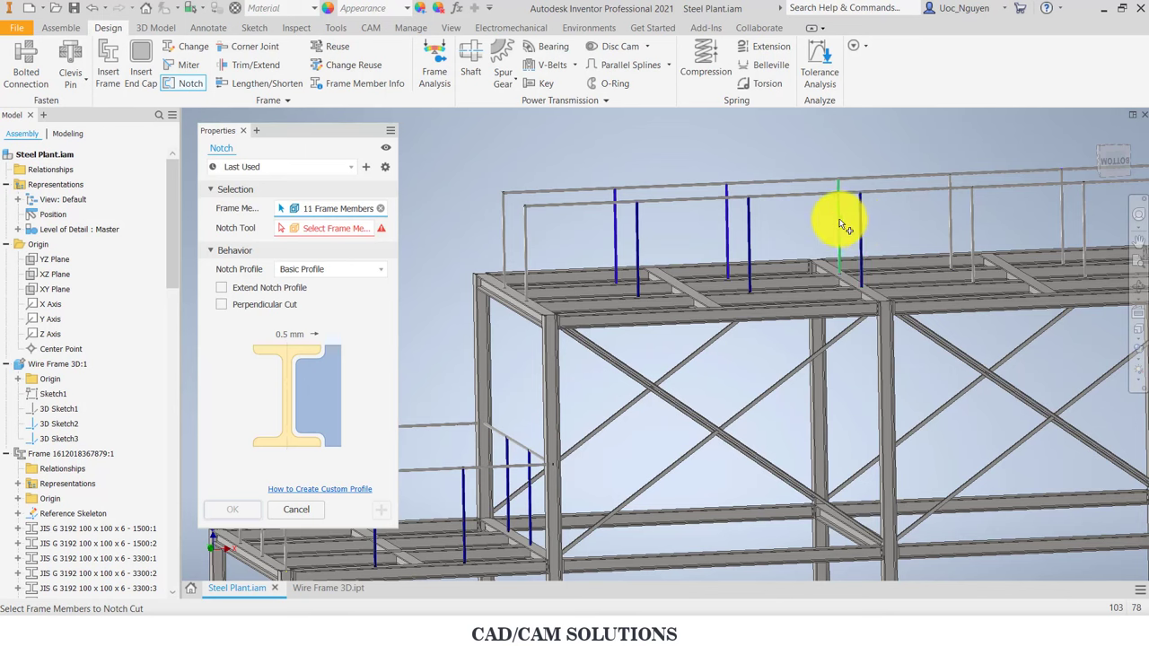
{"action": "left_click", "coordinate": [971, 223]}
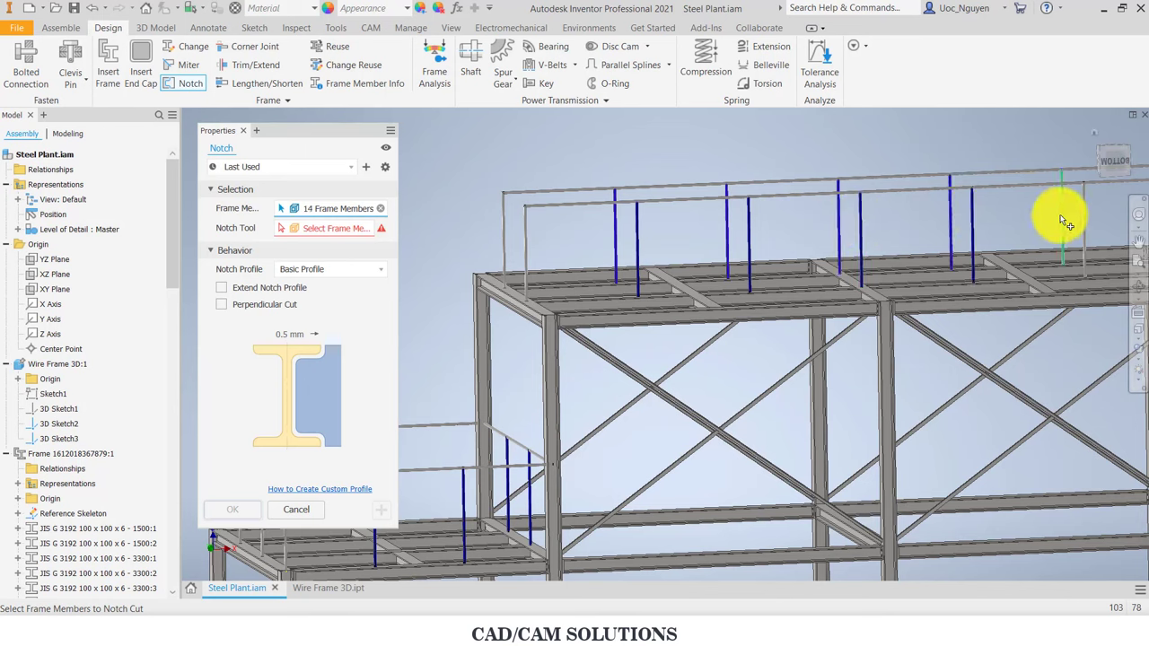
{"action": "left_click", "coordinate": [1062, 219]}
{"action": "left_click", "coordinate": [1084, 226]}
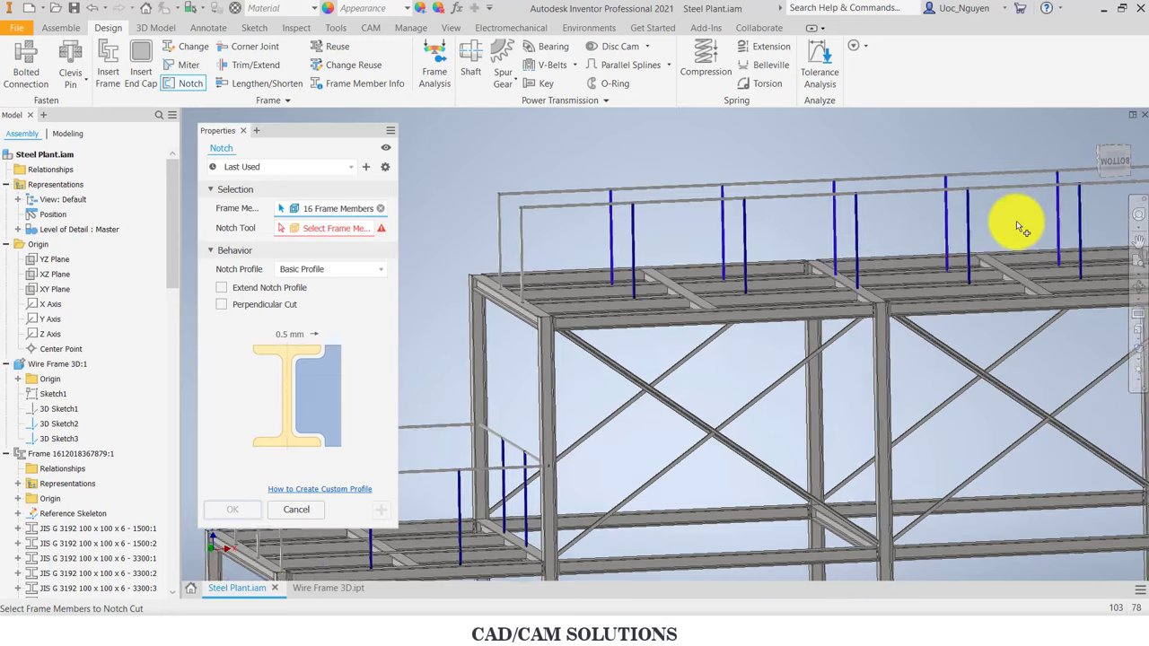
{"action": "middle_click_drag", "start_coordinate": [1015, 226], "coordinate": [1017, 260], "text": "shift"}
{"action": "scroll", "coordinate": [1015, 260], "scroll_direction": "up", "scroll_amount": 3}
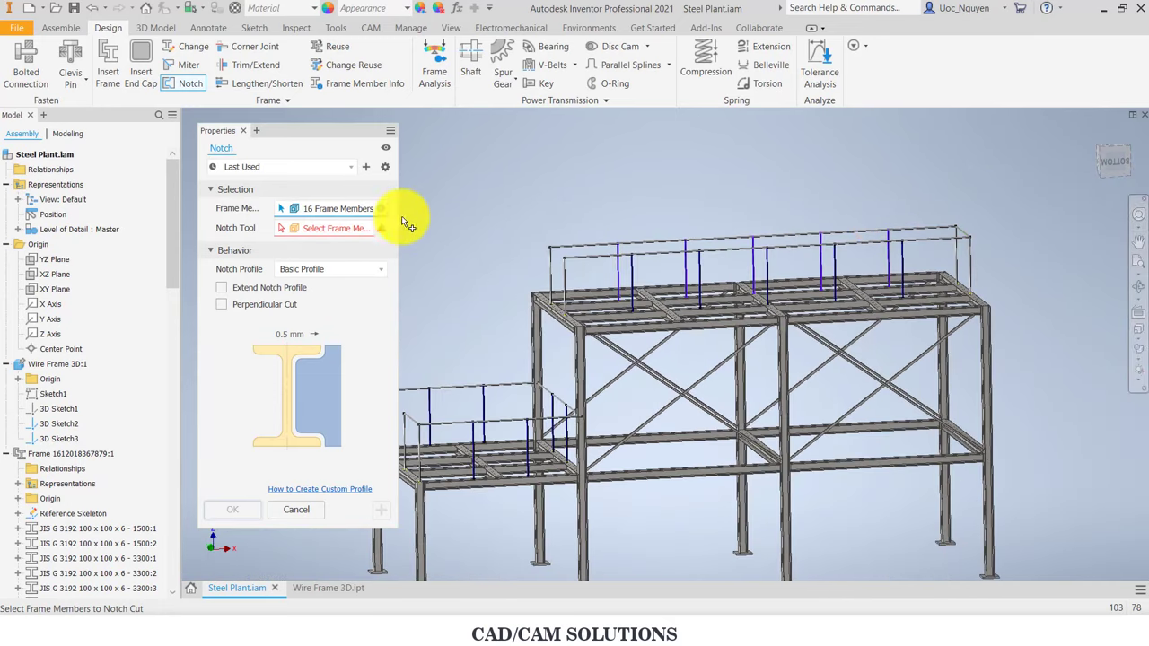
{"action": "scroll", "coordinate": [579, 221], "scroll_direction": "down", "scroll_amount": 3}
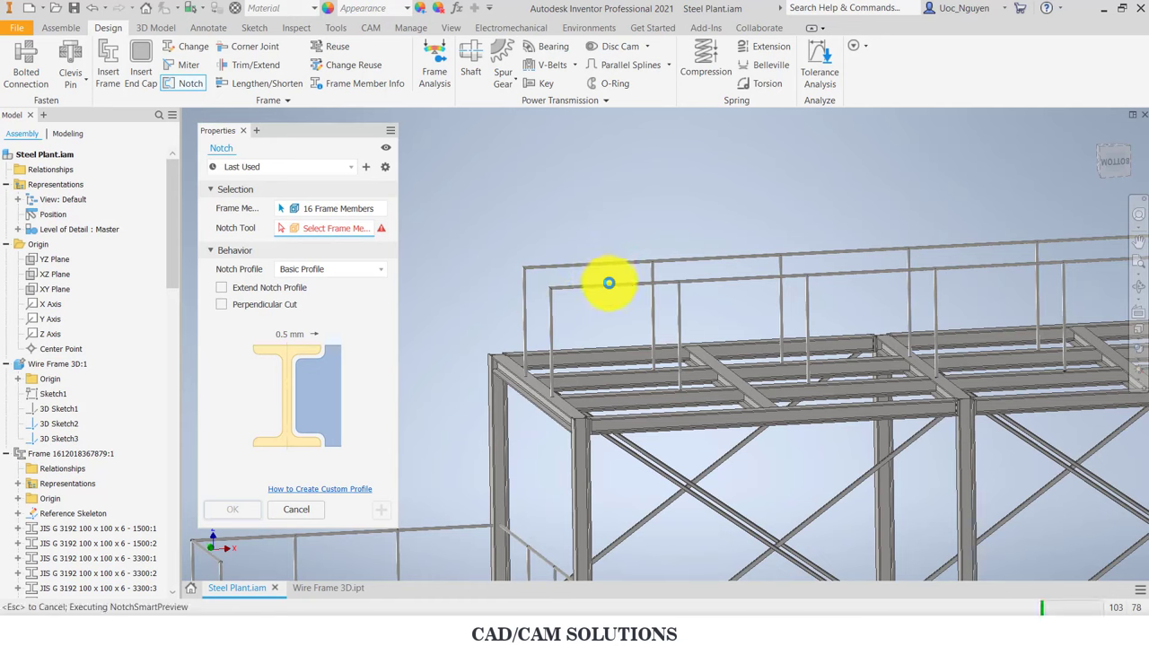
Step: Pick the four round-tube top rails as the notch tool
{"action": "left_click", "coordinate": [583, 264]}
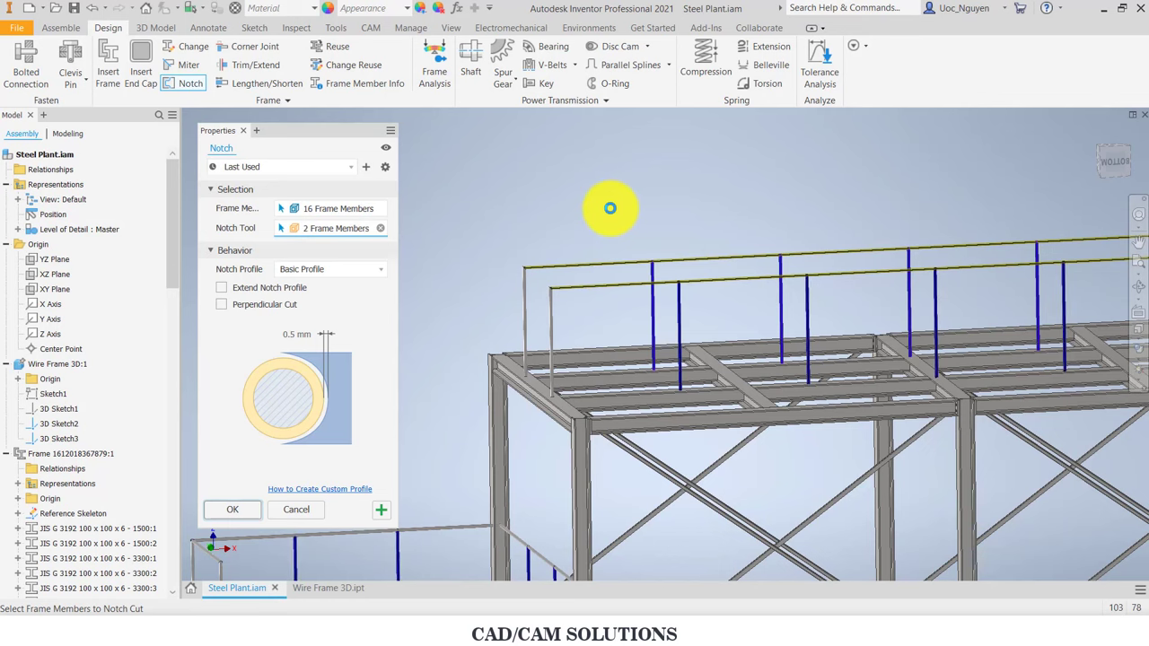
{"action": "scroll", "coordinate": [610, 208], "scroll_direction": "down", "scroll_amount": 5}
{"action": "scroll", "coordinate": [523, 341], "scroll_direction": "up", "scroll_amount": 5}
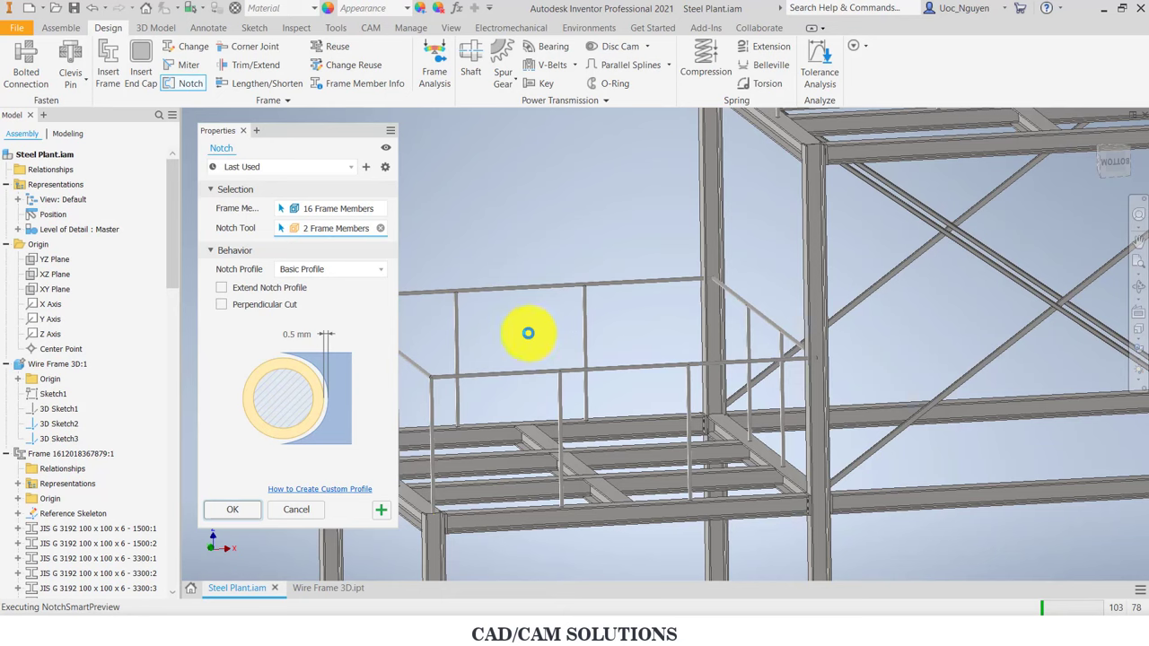
{"action": "left_click", "coordinate": [528, 333]}
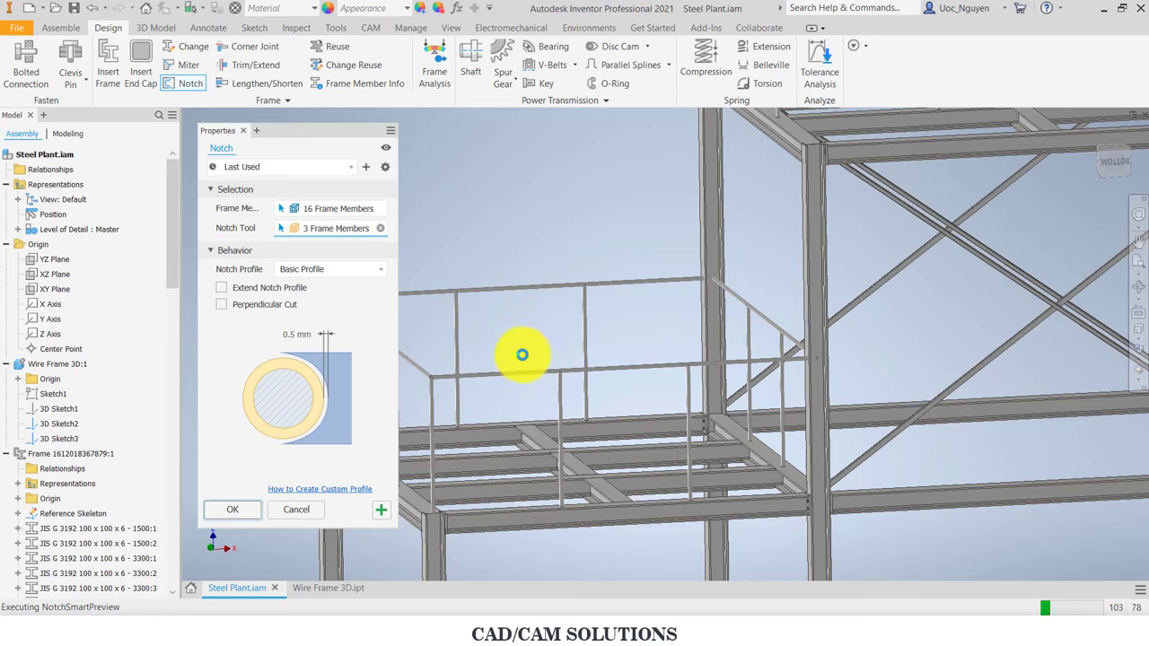
{"action": "scroll", "coordinate": [550, 379], "scroll_direction": "up", "scroll_amount": 3}
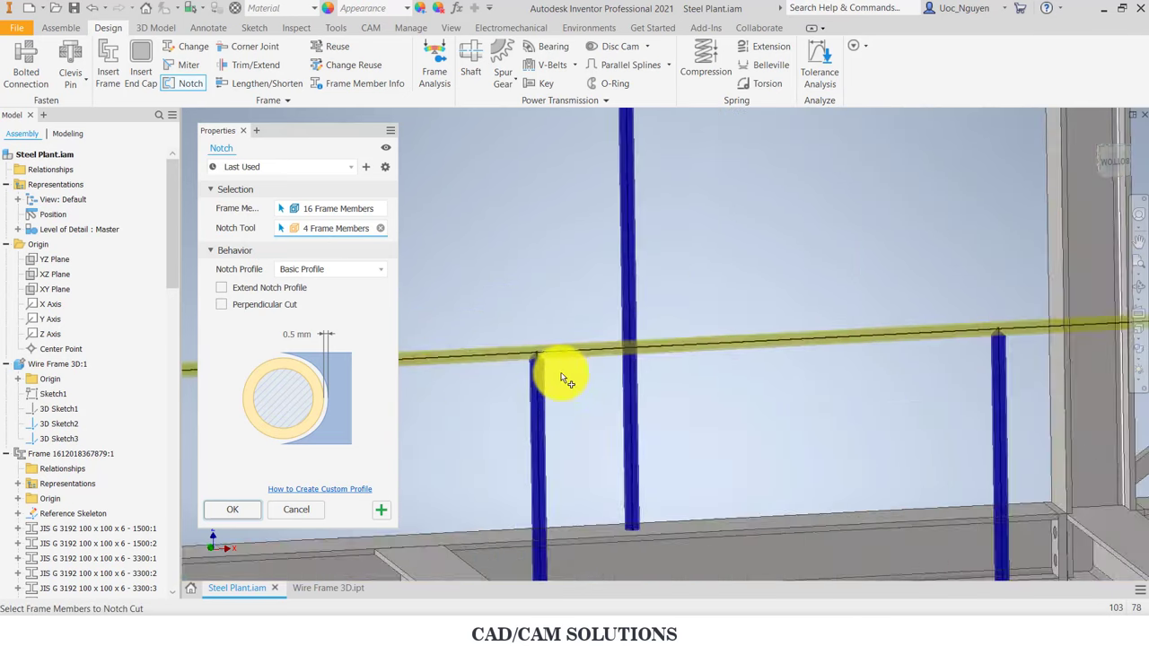
{"action": "scroll", "coordinate": [550, 377], "scroll_direction": "up", "scroll_amount": 3}
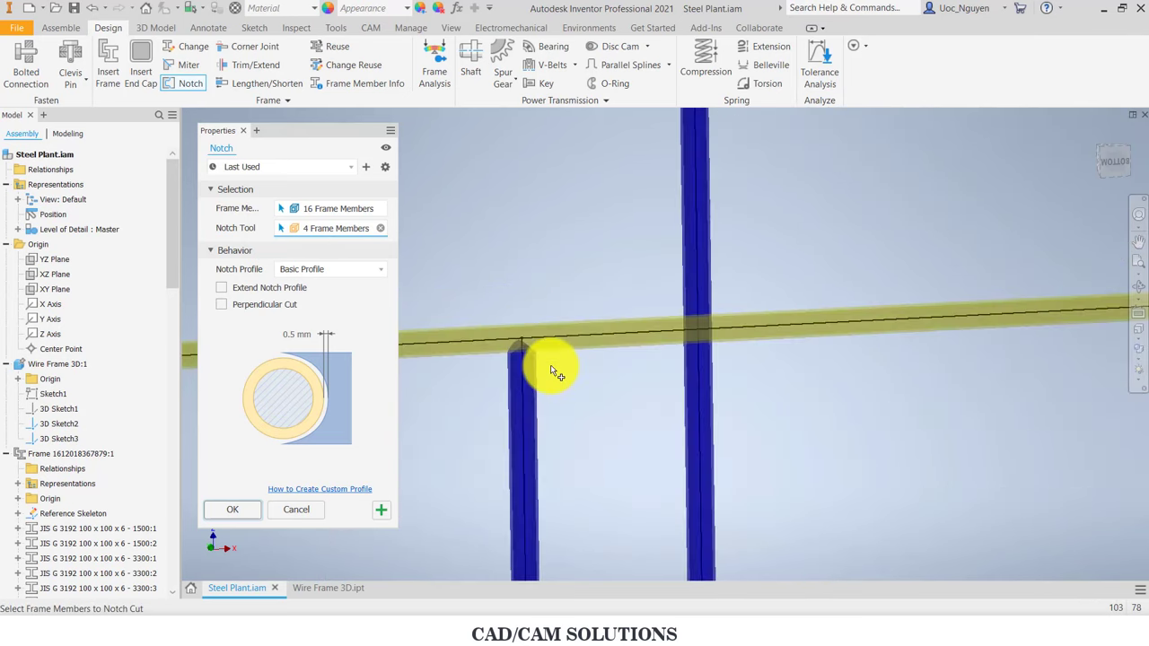
Step: Set the notch offset to 0.1 mm
{"action": "left_click", "coordinate": [279, 333]}
{"action": "type", "text": "0.1"}
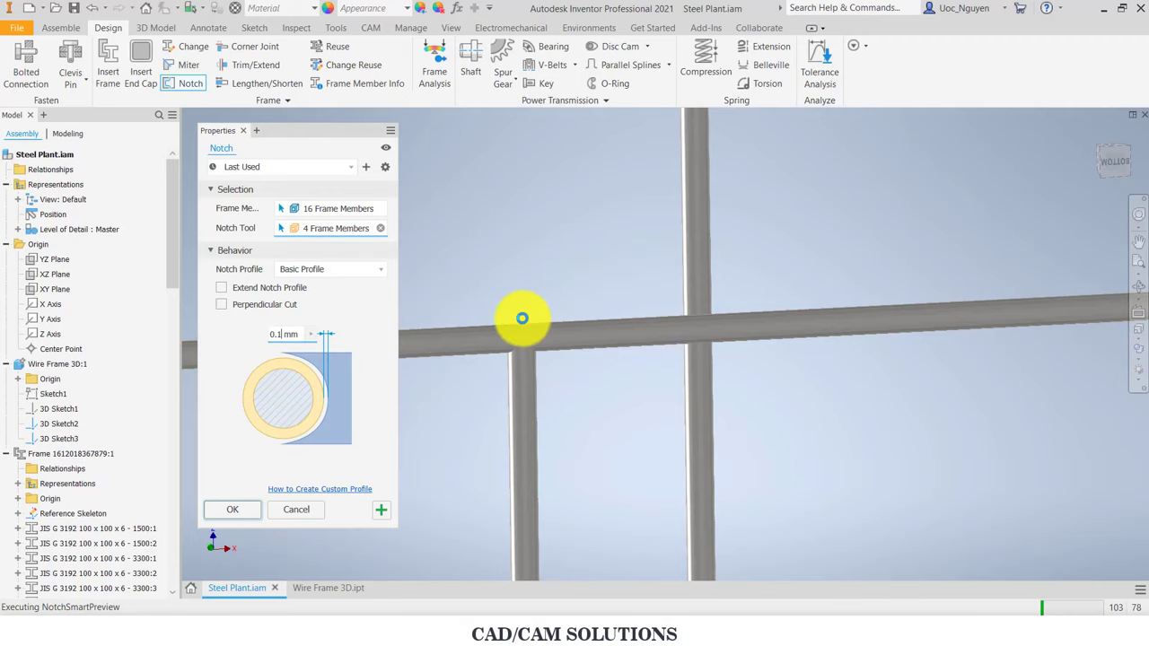
{"action": "scroll", "coordinate": [516, 350], "scroll_direction": "up", "scroll_amount": 5}
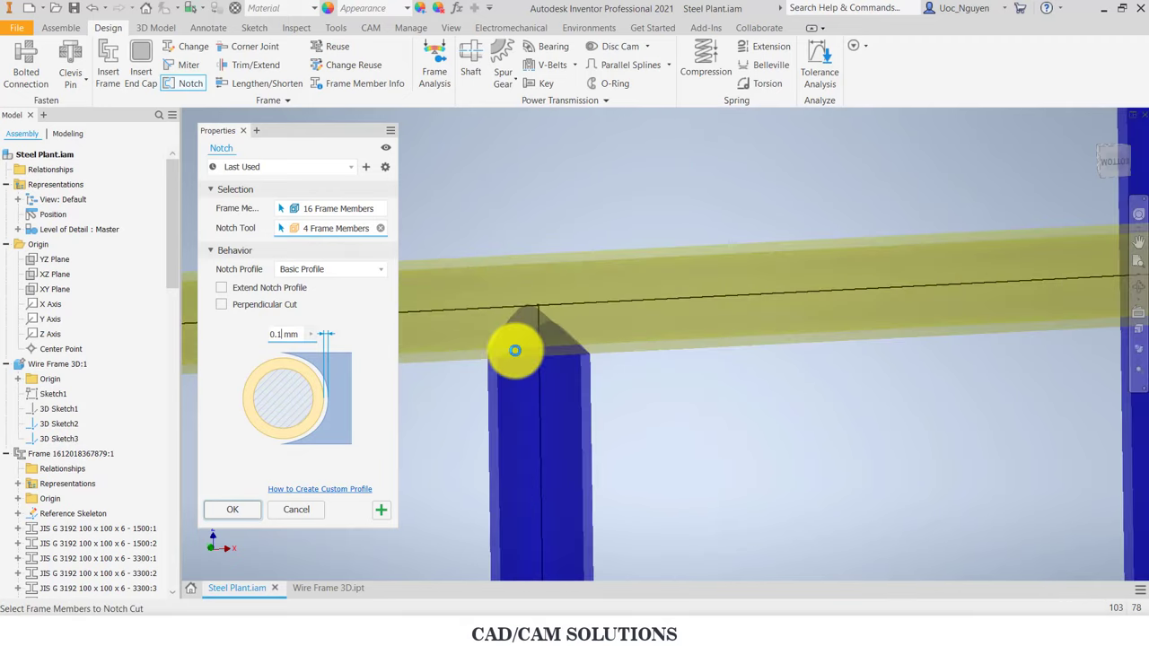
{"action": "scroll", "coordinate": [558, 231], "scroll_direction": "down", "scroll_amount": 3}
{"action": "scroll", "coordinate": [558, 229], "scroll_direction": "down", "scroll_amount": 3}
{"action": "scroll", "coordinate": [560, 224], "scroll_direction": "down", "scroll_amount": 2}
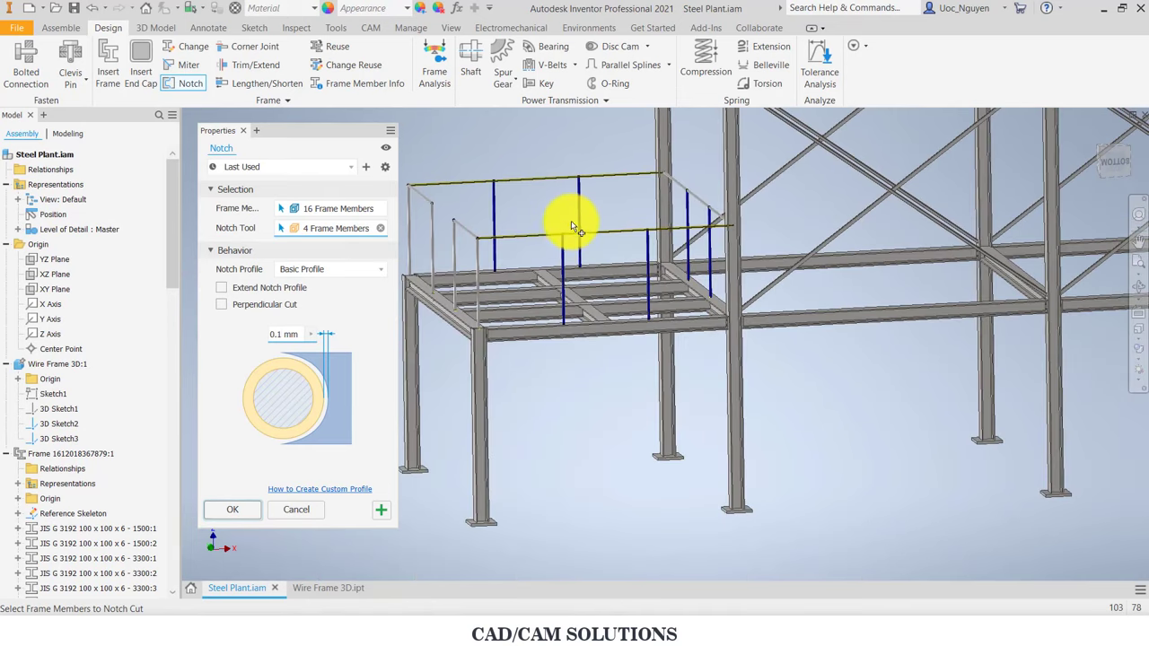
{"action": "scroll", "coordinate": [562, 220], "scroll_direction": "down", "scroll_amount": 1}
{"action": "mouse_move", "coordinate": [561, 215]}
{"action": "middle_mouse_down", "text": "shift"}
{"action": "mouse_move", "coordinate": [546, 309]}
{"action": "mouse_move", "coordinate": [410, 474]}
{"action": "middle_mouse_up", "text": "shift"}
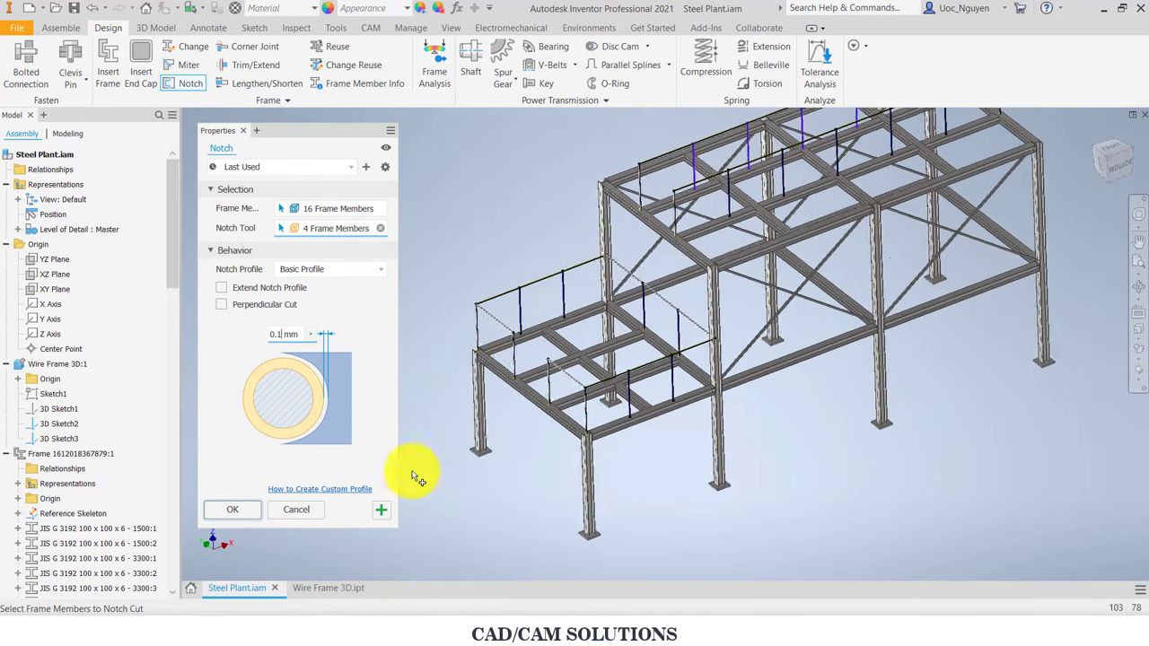
Step: Apply the post notches and hide 3D Sketch2 and 3D Sketch3
{"action": "left_click", "coordinate": [252, 511]}
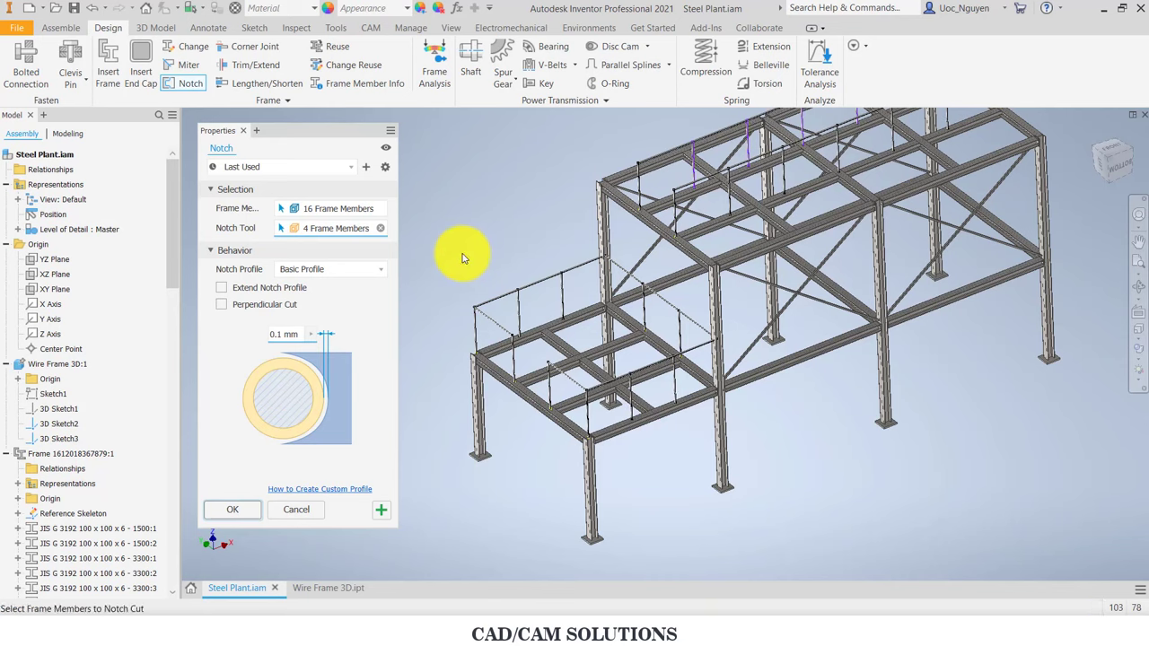
{"action": "left_click", "coordinate": [60, 424]}
{"action": "left_click", "coordinate": [58, 438], "text": "ctrl"}
{"action": "right_click", "coordinate": [60, 438]}
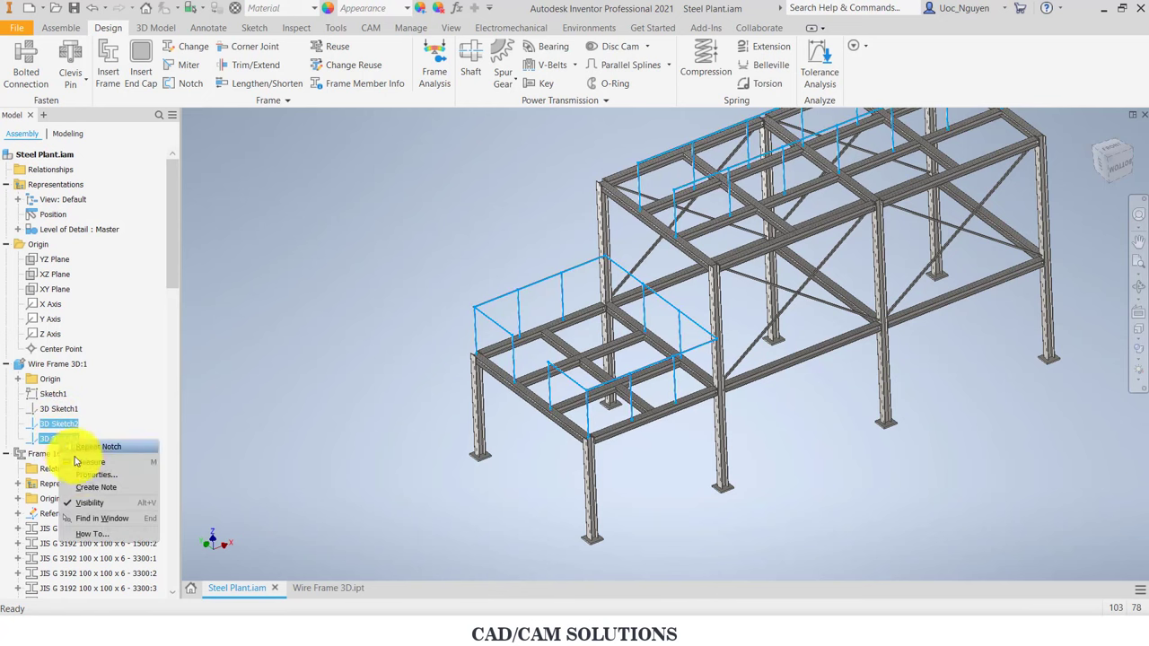
{"action": "left_click", "coordinate": [87, 507]}
Step: Orbit and zoom to inspect the notched post-to-rail joints
{"action": "middle_click_drag", "start_coordinate": [439, 284], "coordinate": [534, 287], "text": "shift"}
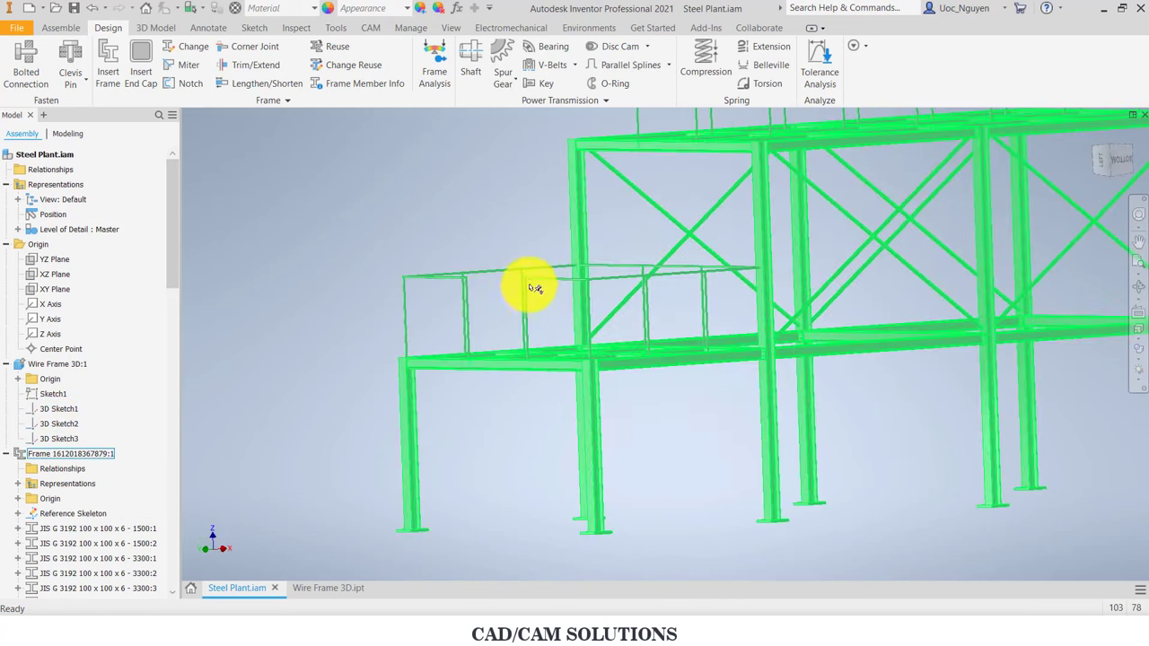
{"action": "scroll", "coordinate": [535, 287], "scroll_direction": "up", "scroll_amount": 3}
{"action": "scroll", "coordinate": [672, 287], "scroll_direction": "up", "scroll_amount": 3}
{"action": "scroll", "coordinate": [769, 277], "scroll_direction": "up", "scroll_amount": 3}
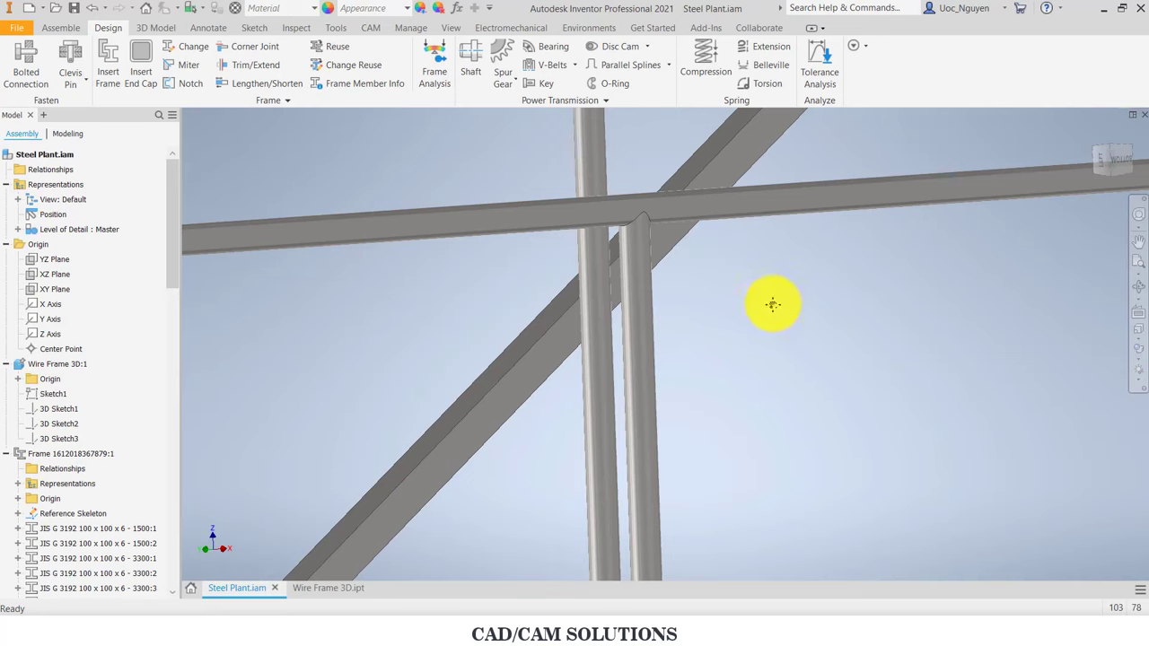
{"action": "middle_click_drag", "start_coordinate": [773, 304], "coordinate": [775, 370], "text": "shift"}
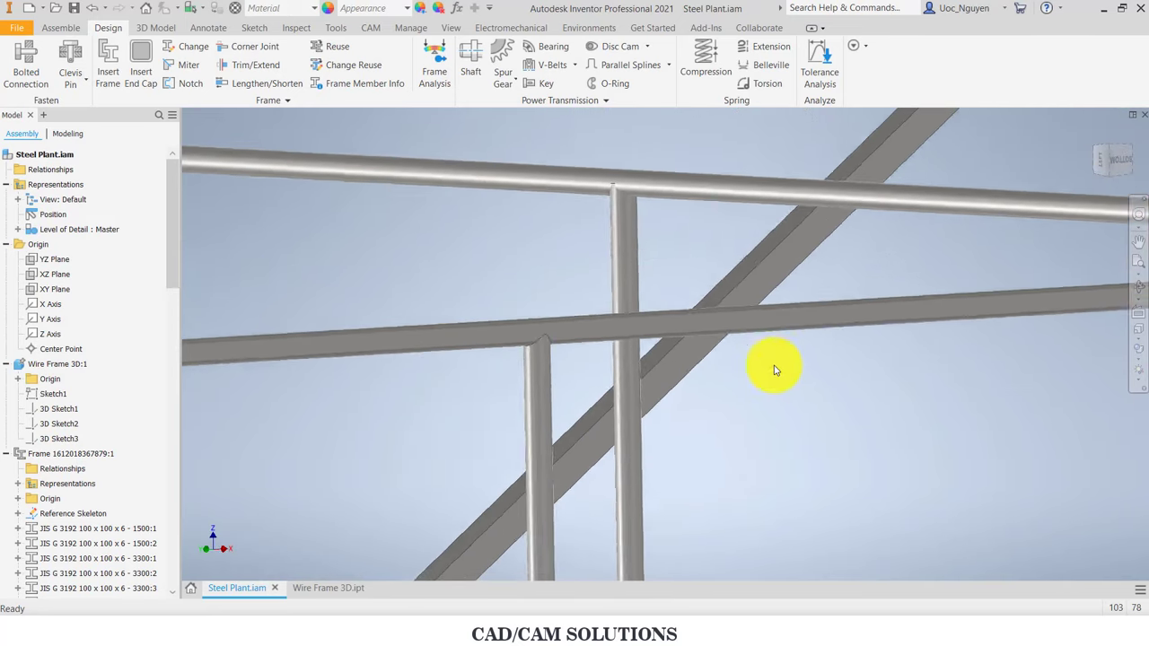
{"action": "scroll", "coordinate": [776, 369], "scroll_direction": "down", "scroll_amount": 3}
{"action": "scroll", "coordinate": [776, 369], "scroll_direction": "down", "scroll_amount": 2}
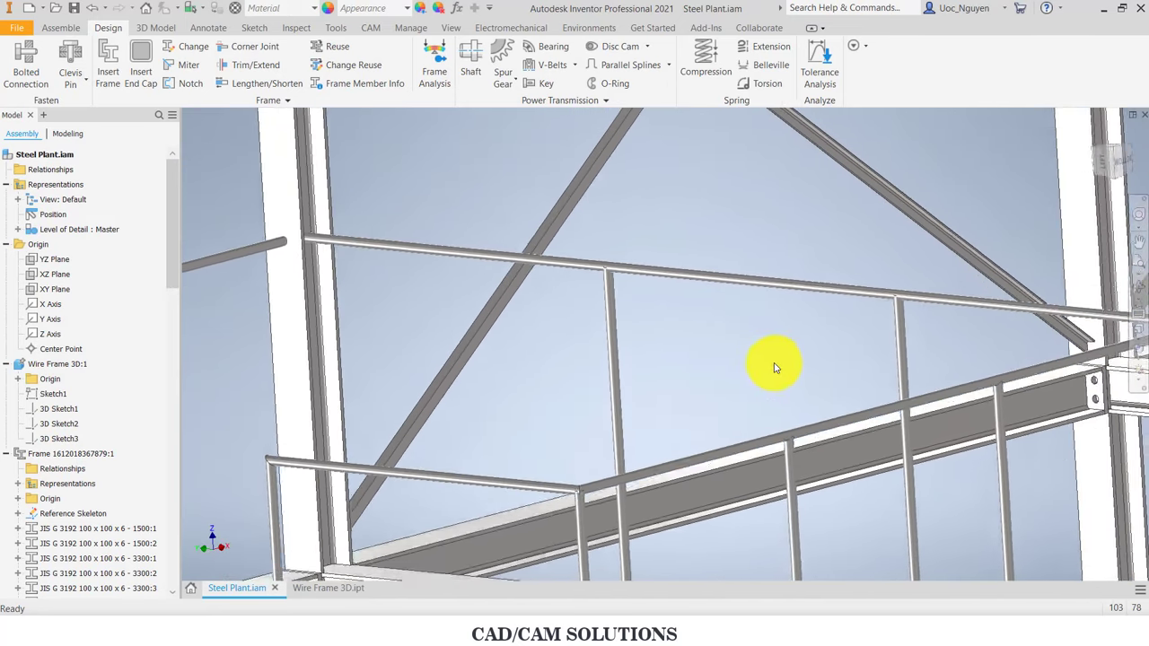
{"action": "scroll", "coordinate": [754, 332], "scroll_direction": "up", "scroll_amount": 2}
{"action": "scroll", "coordinate": [738, 303], "scroll_direction": "up", "scroll_amount": 2}
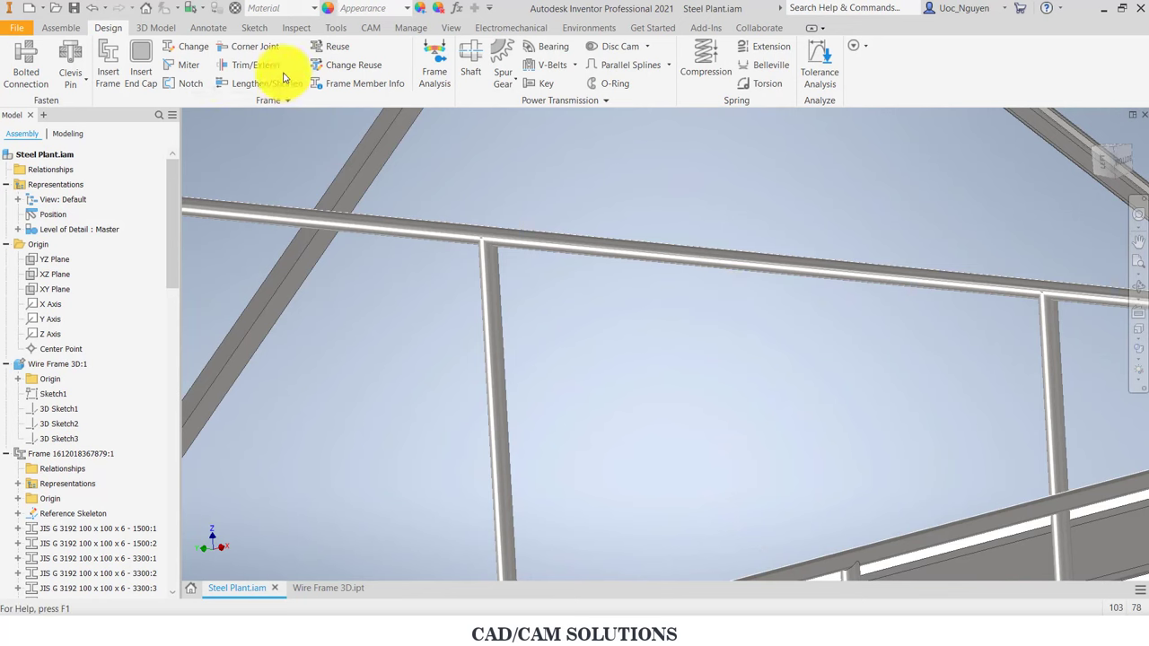
Step: Notch the two remaining posts against their top handrail
{"action": "left_click", "coordinate": [186, 83]}
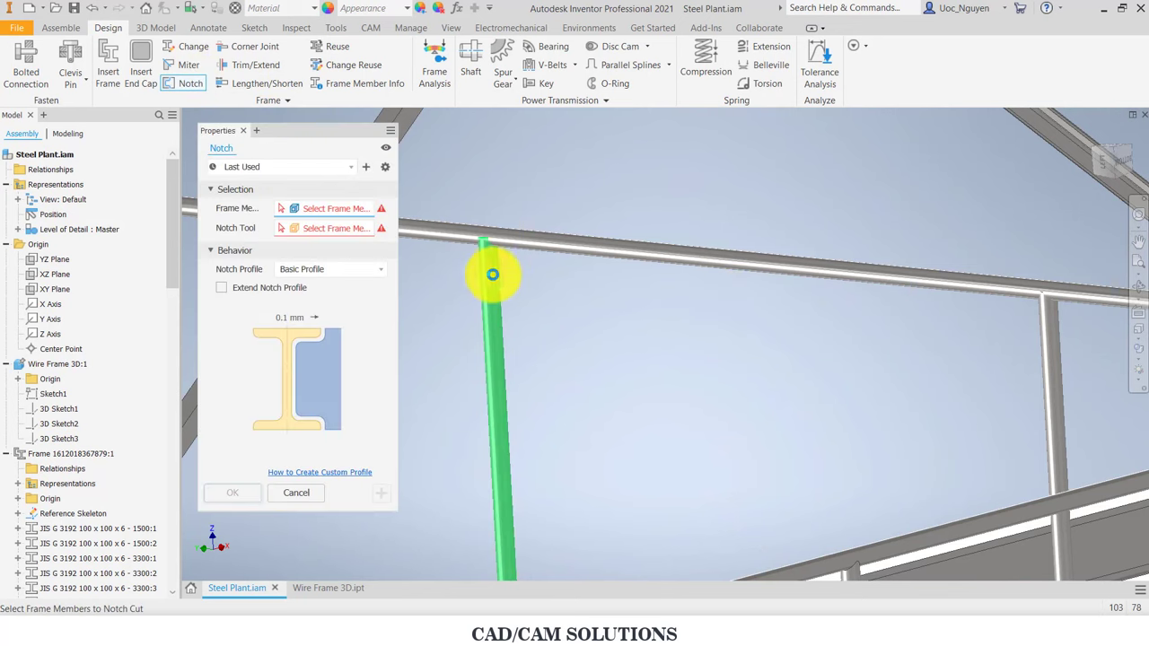
{"action": "left_click", "coordinate": [491, 274]}
{"action": "left_click", "coordinate": [1042, 321]}
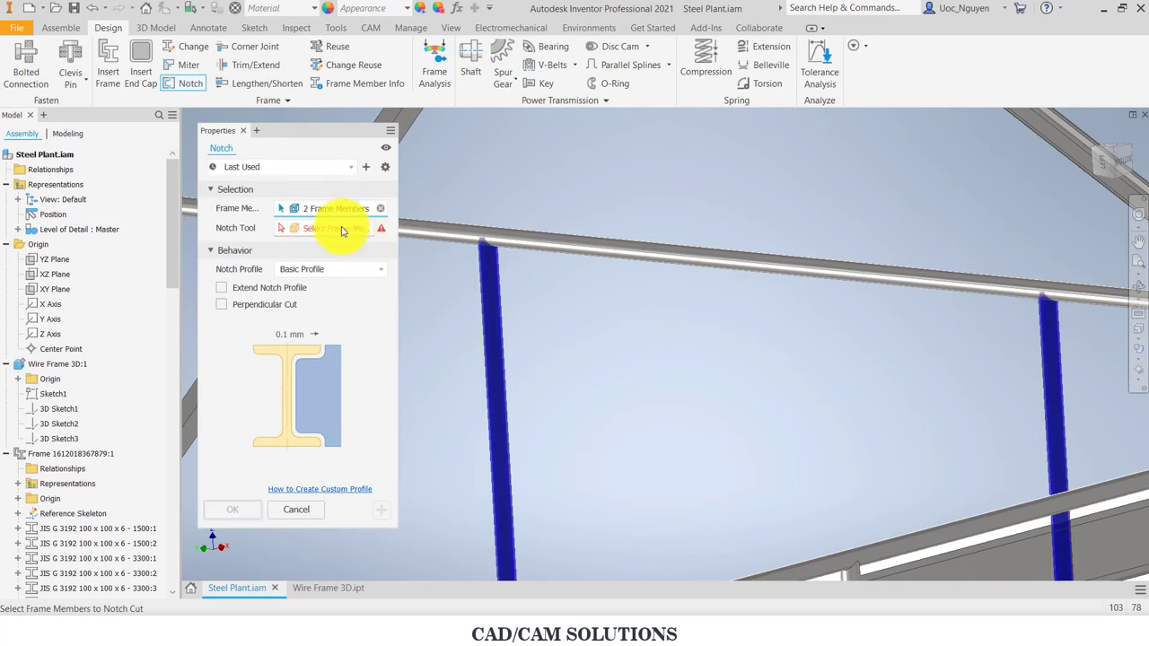
{"action": "left_click", "coordinate": [577, 250]}
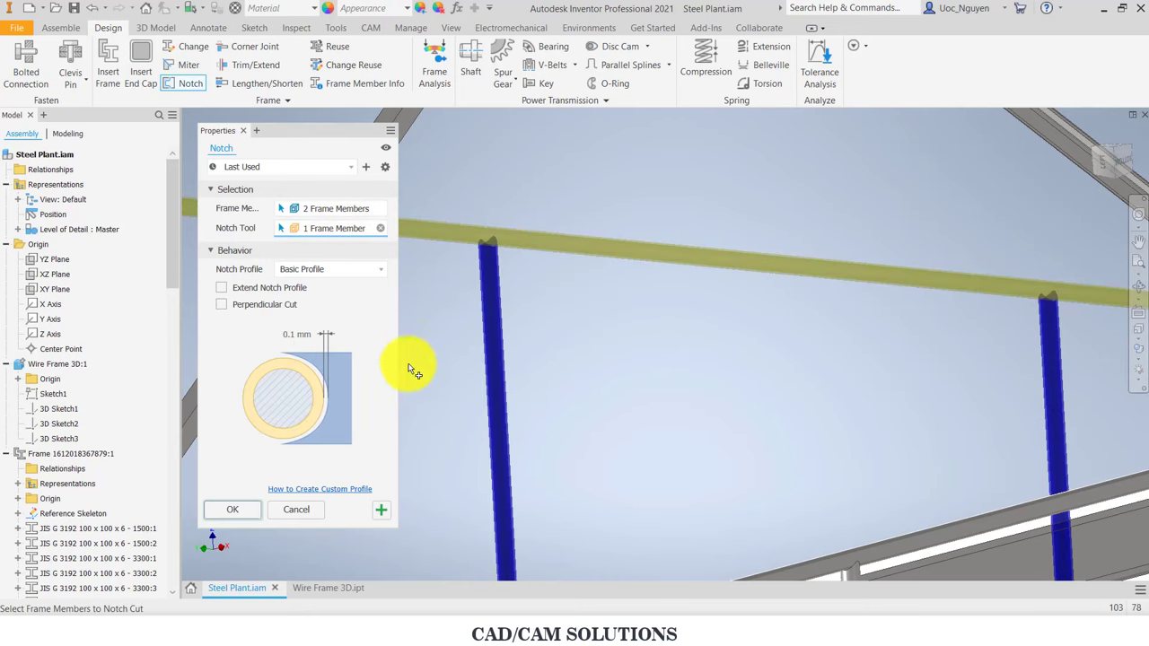
{"action": "left_click", "coordinate": [244, 509]}
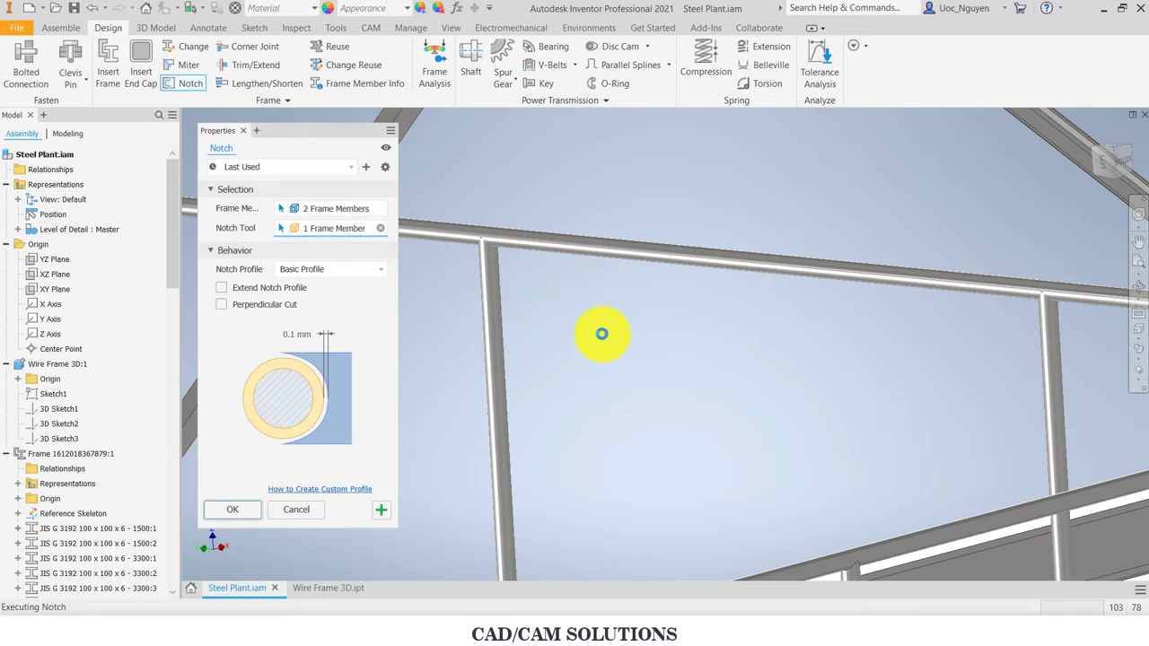
Step: Return to the full view of the frame and start Trim/Extend
{"action": "key", "text": "F6"}
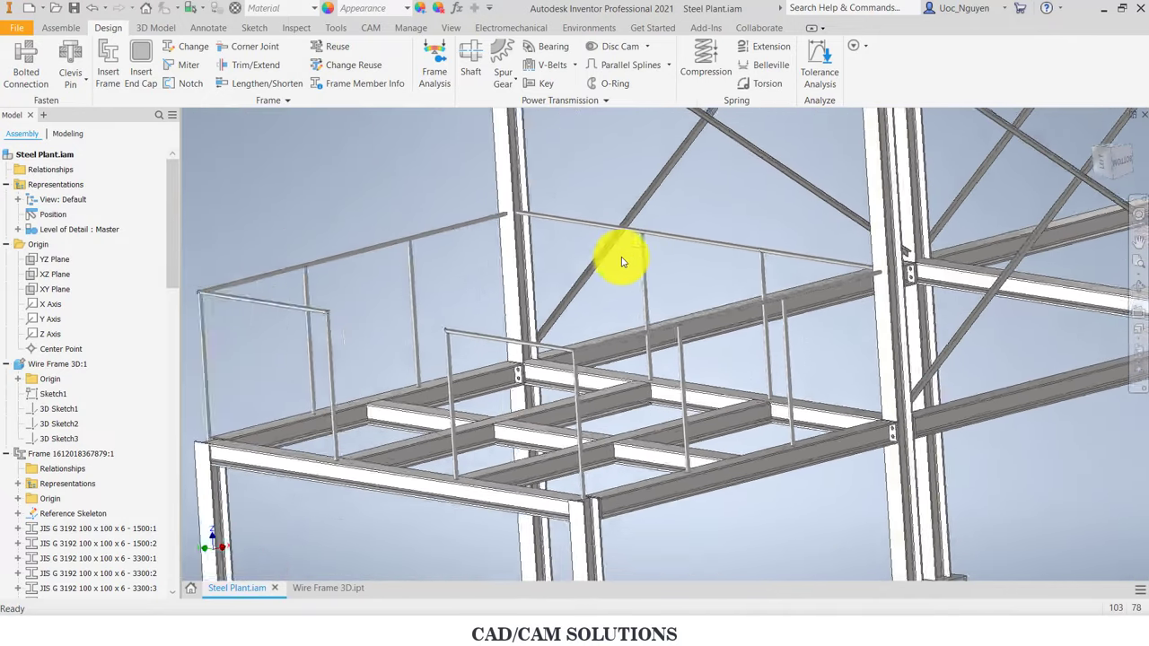
{"action": "scroll", "coordinate": [621, 261], "scroll_direction": "up", "scroll_amount": 5}
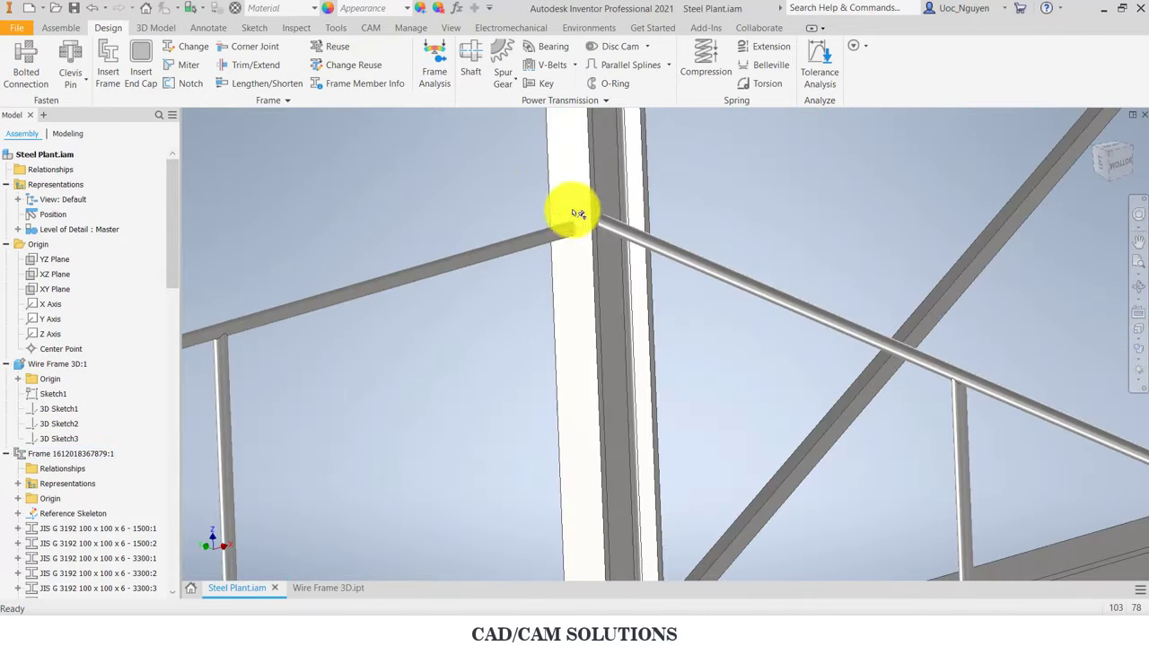
{"action": "left_click", "coordinate": [238, 69]}
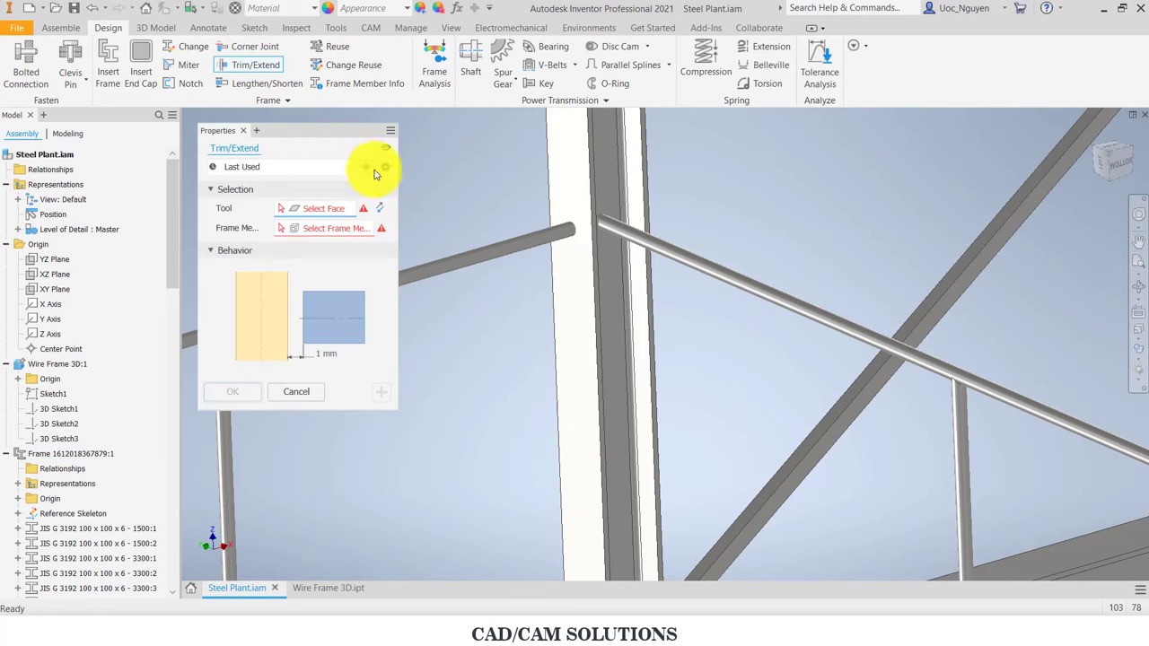
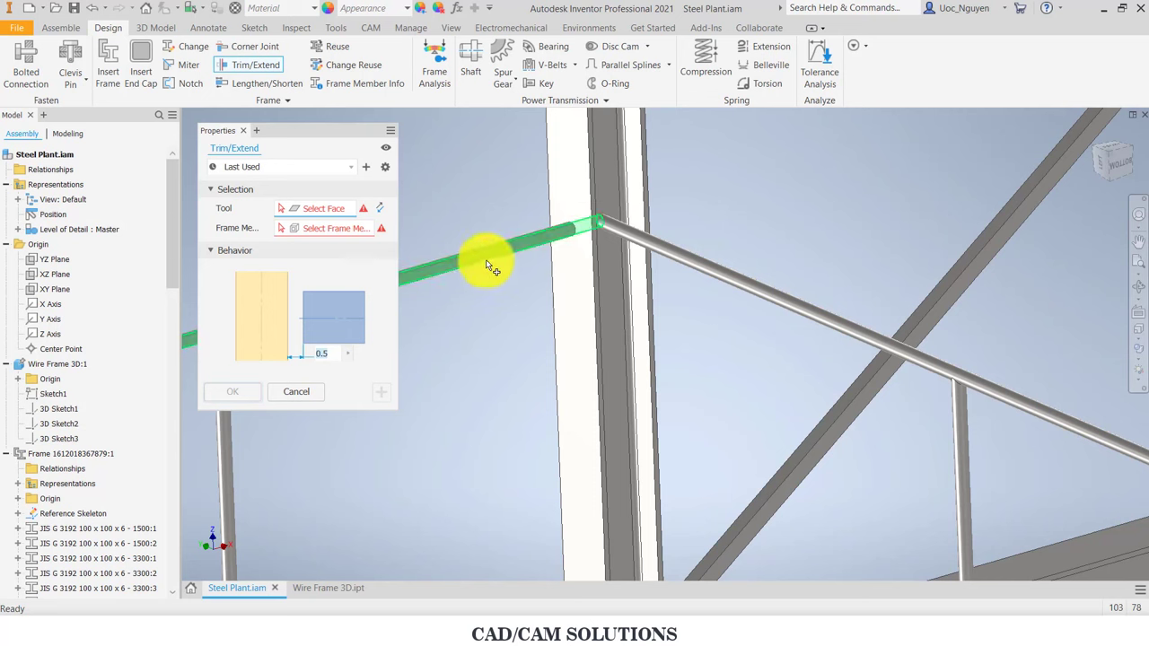
Step: Trim two handrails flush to the column face
{"action": "left_click", "coordinate": [543, 268]}
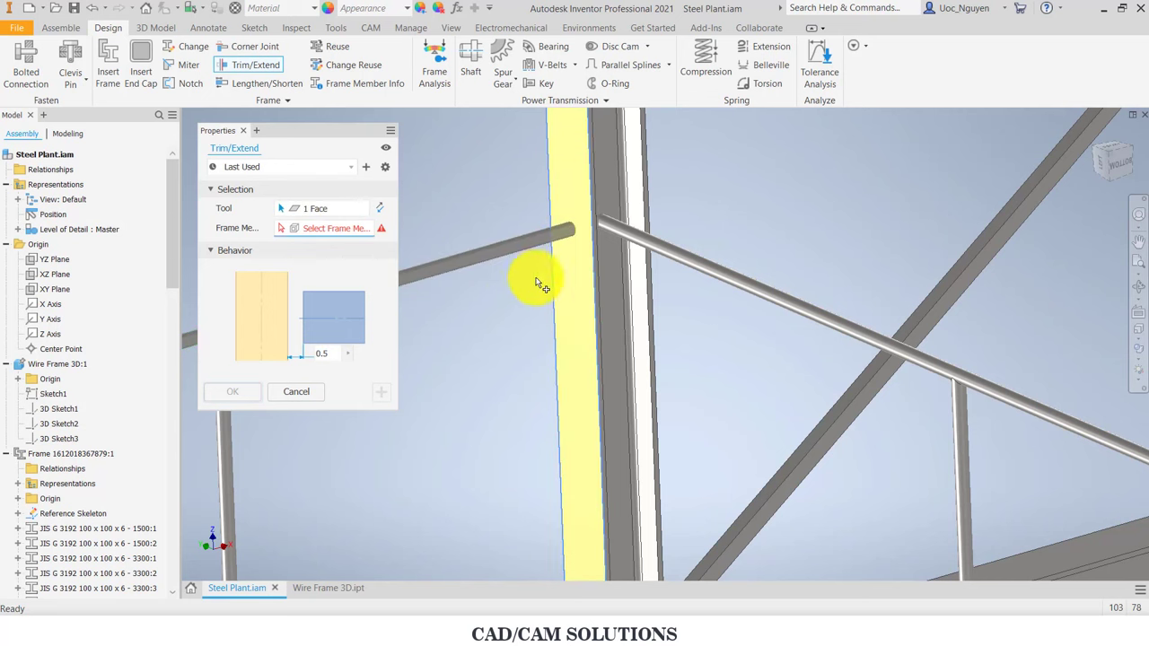
{"action": "scroll", "coordinate": [516, 306], "scroll_direction": "up", "scroll_amount": 5}
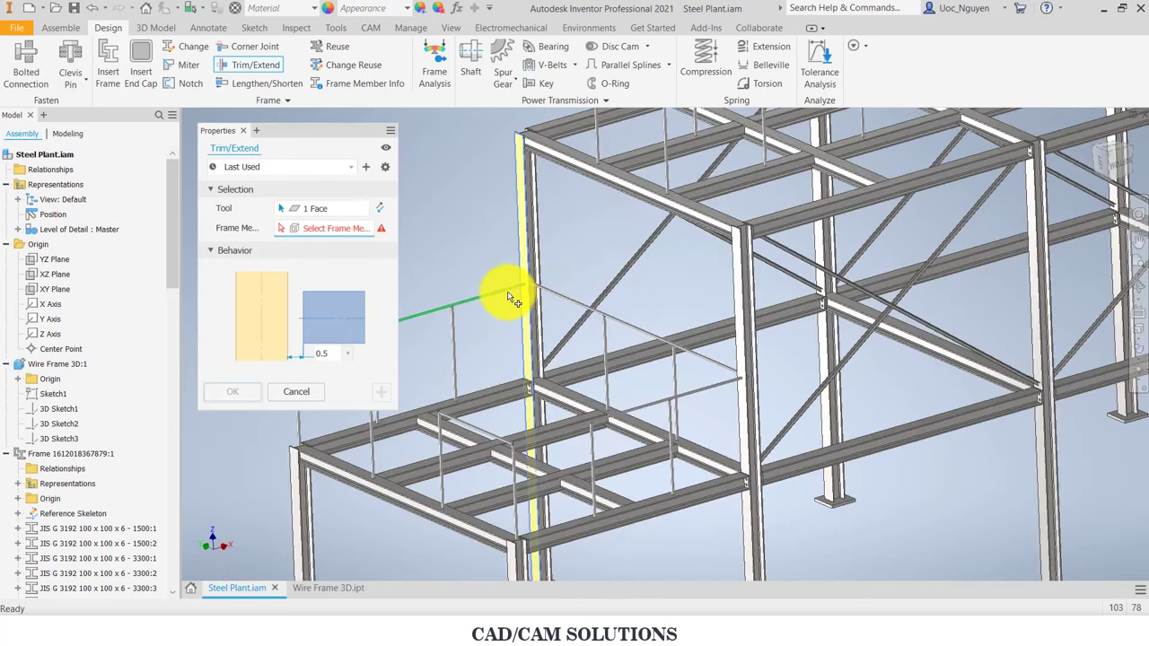
{"action": "left_click", "coordinate": [508, 294]}
{"action": "left_click", "coordinate": [718, 398]}
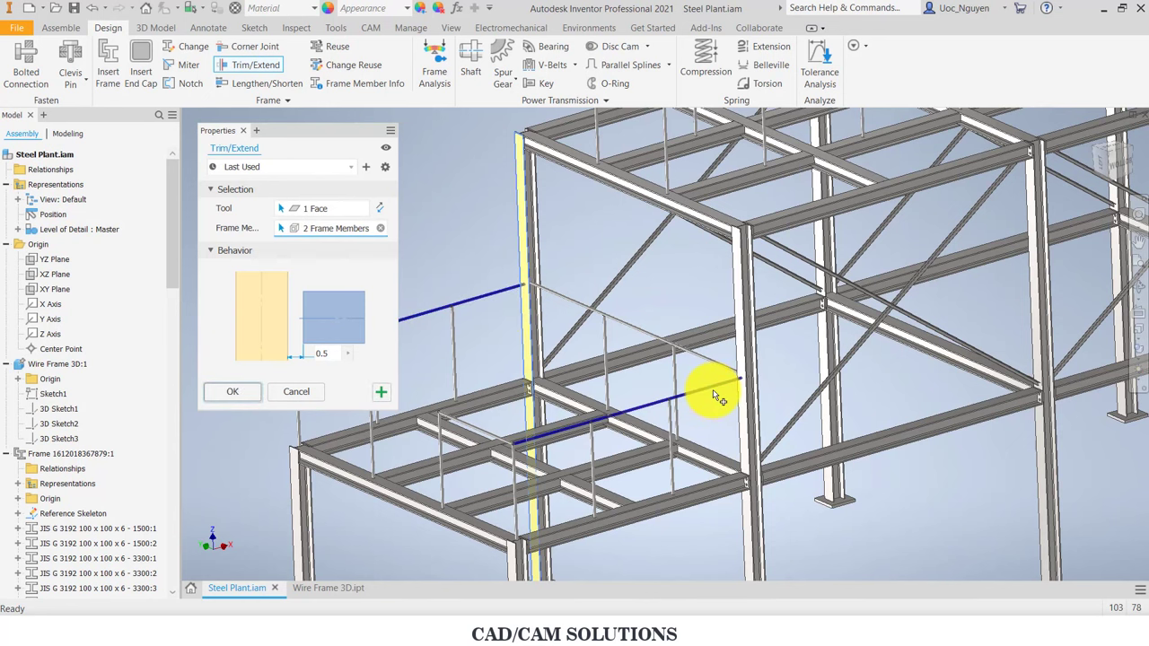
{"action": "scroll", "coordinate": [523, 284], "scroll_direction": "down", "scroll_amount": 3}
{"action": "scroll", "coordinate": [524, 284], "scroll_direction": "down", "scroll_amount": 2}
{"action": "scroll", "coordinate": [537, 272], "scroll_direction": "up", "scroll_amount": 3}
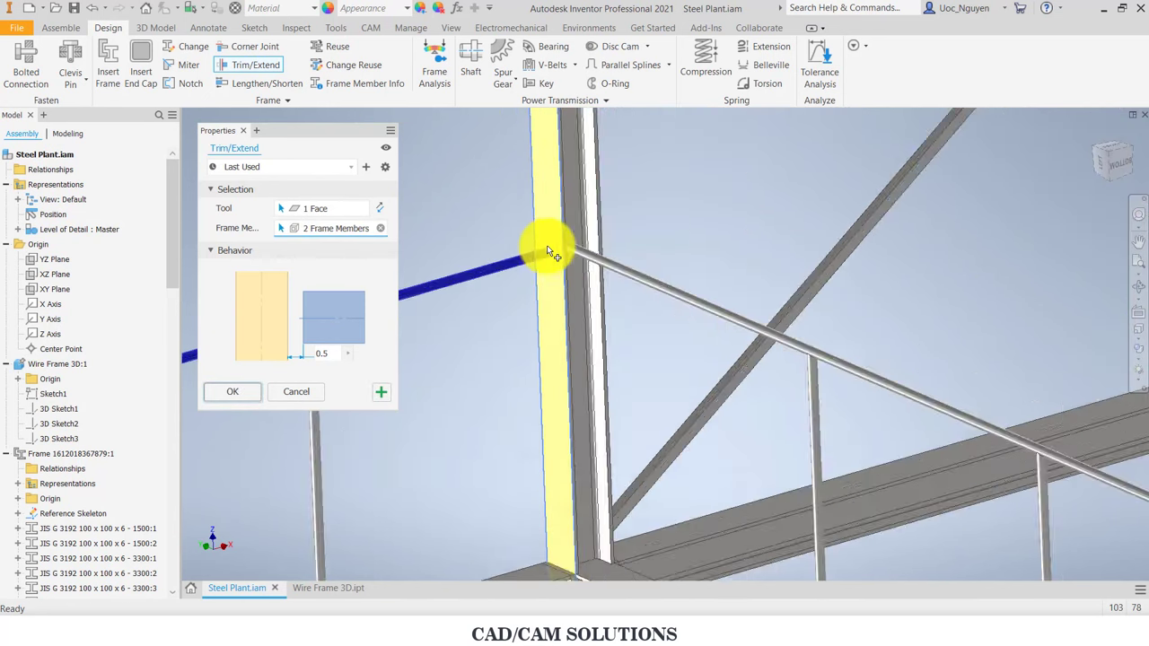
{"action": "scroll", "coordinate": [543, 247], "scroll_direction": "up", "scroll_amount": 2}
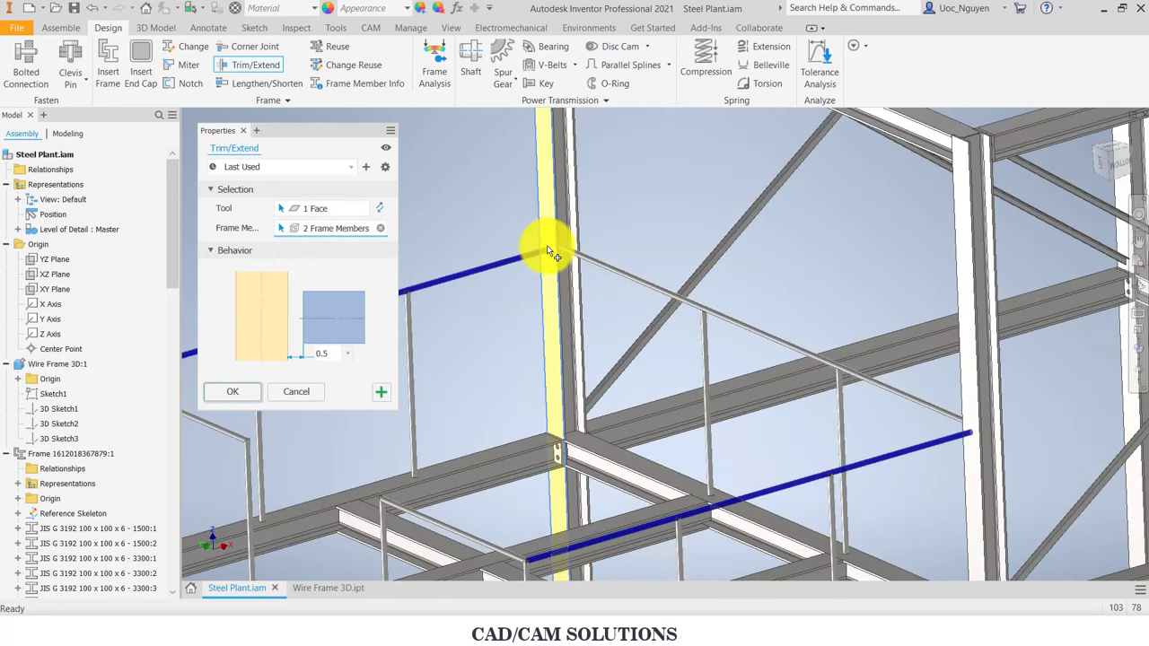
{"action": "left_click", "coordinate": [383, 395]}
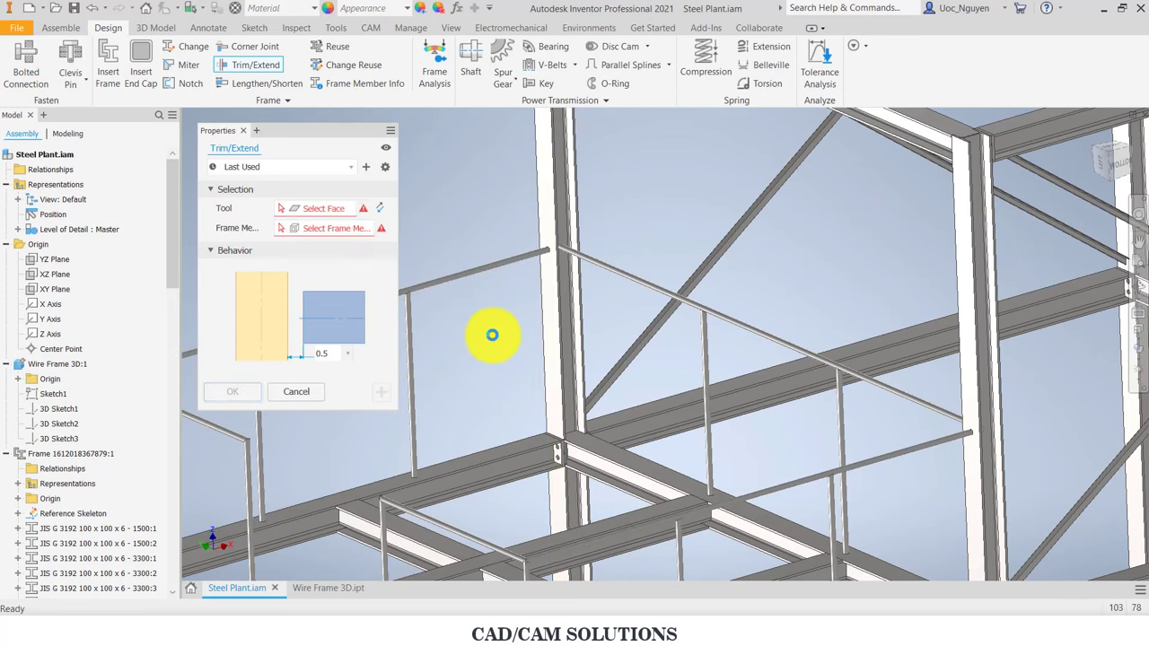
Step: Trim the sloped rail to its column face
{"action": "scroll", "coordinate": [513, 314], "scroll_direction": "up", "scroll_amount": 3}
{"action": "scroll", "coordinate": [513, 307], "scroll_direction": "up", "scroll_amount": 2}
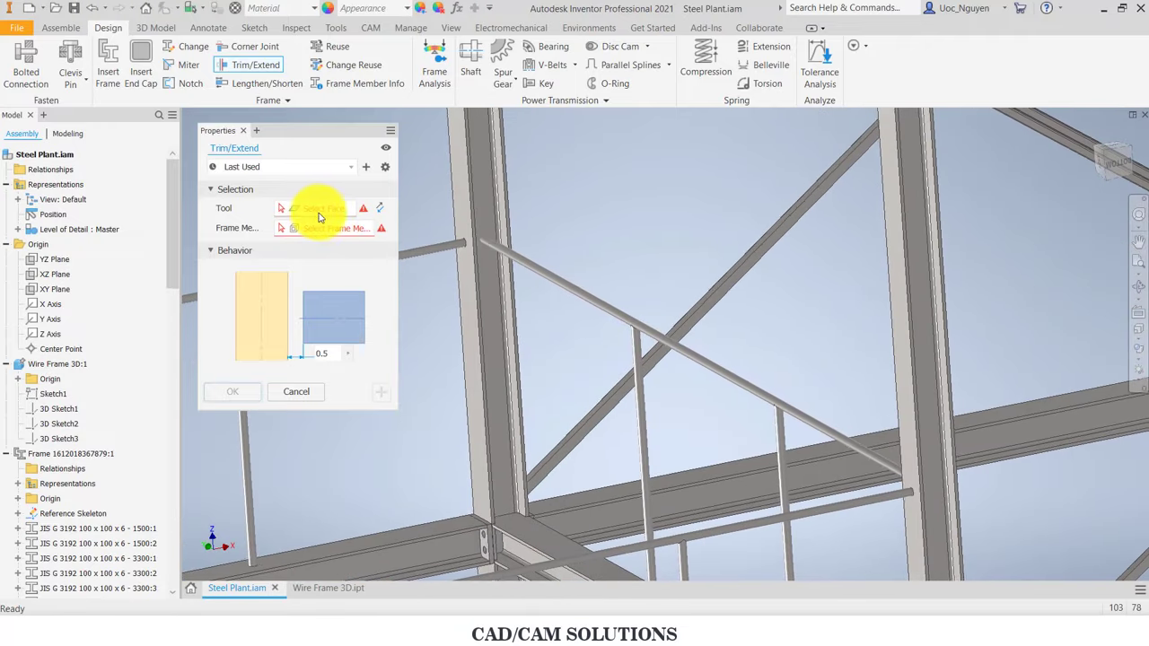
{"action": "left_click", "coordinate": [481, 214]}
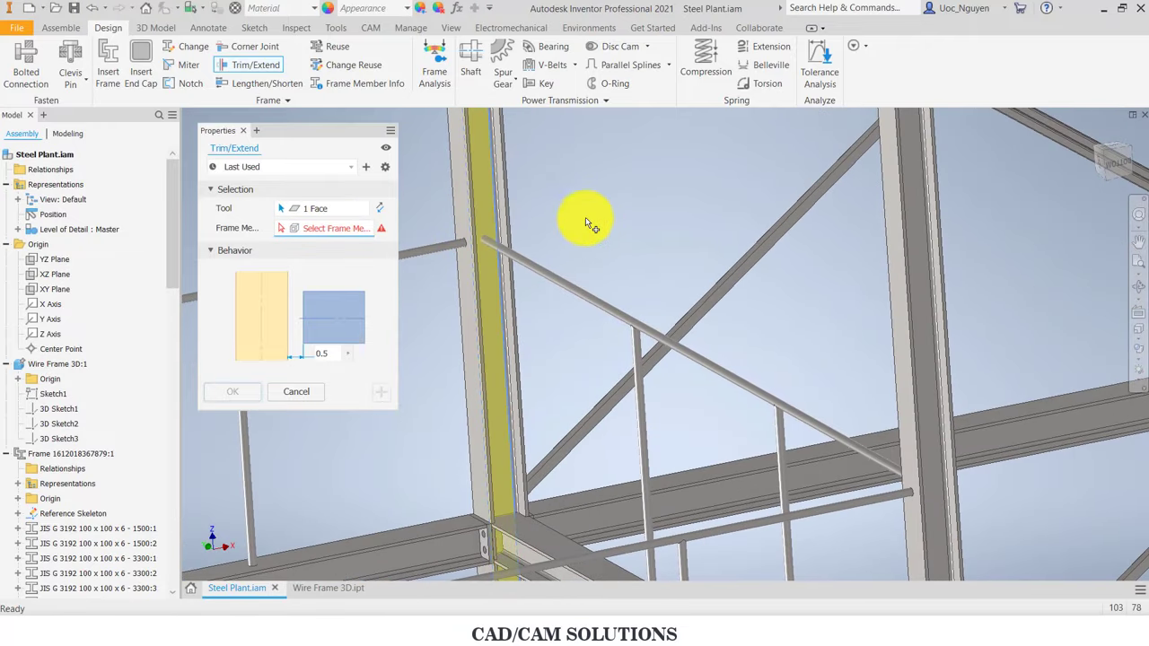
{"action": "left_click", "coordinate": [528, 265]}
{"action": "left_click", "coordinate": [381, 392]}
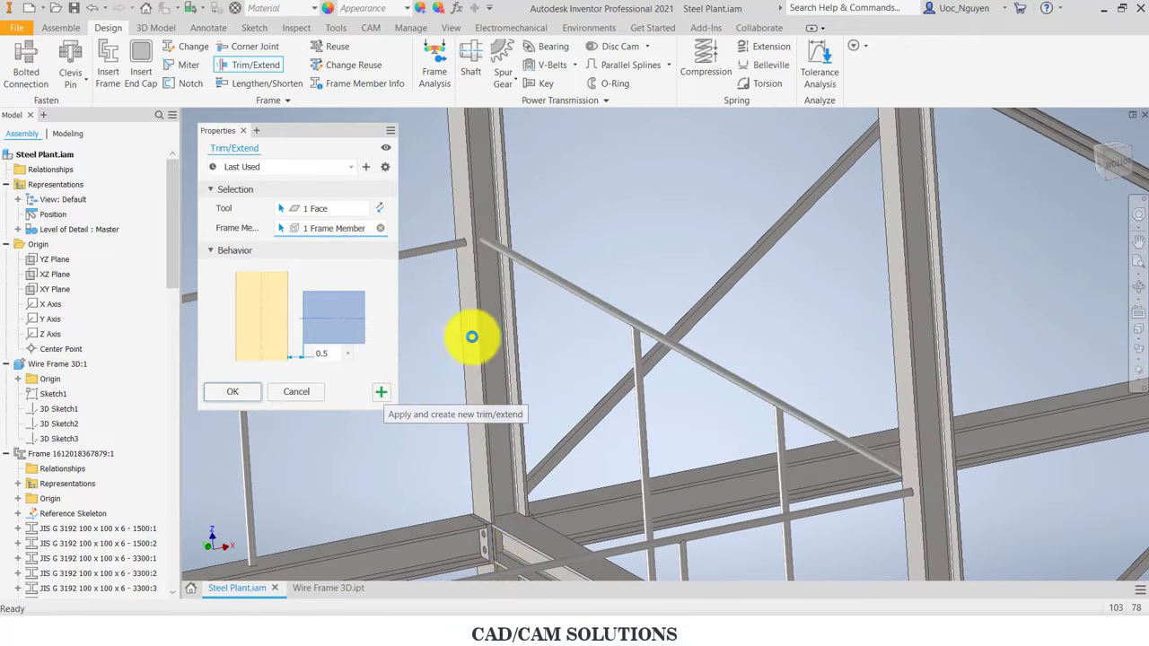
Step: Extend the diagonal rail to meet its column face
{"action": "scroll", "coordinate": [591, 244], "scroll_direction": "down", "scroll_amount": 5}
{"action": "scroll", "coordinate": [692, 295], "scroll_direction": "up", "scroll_amount": 3}
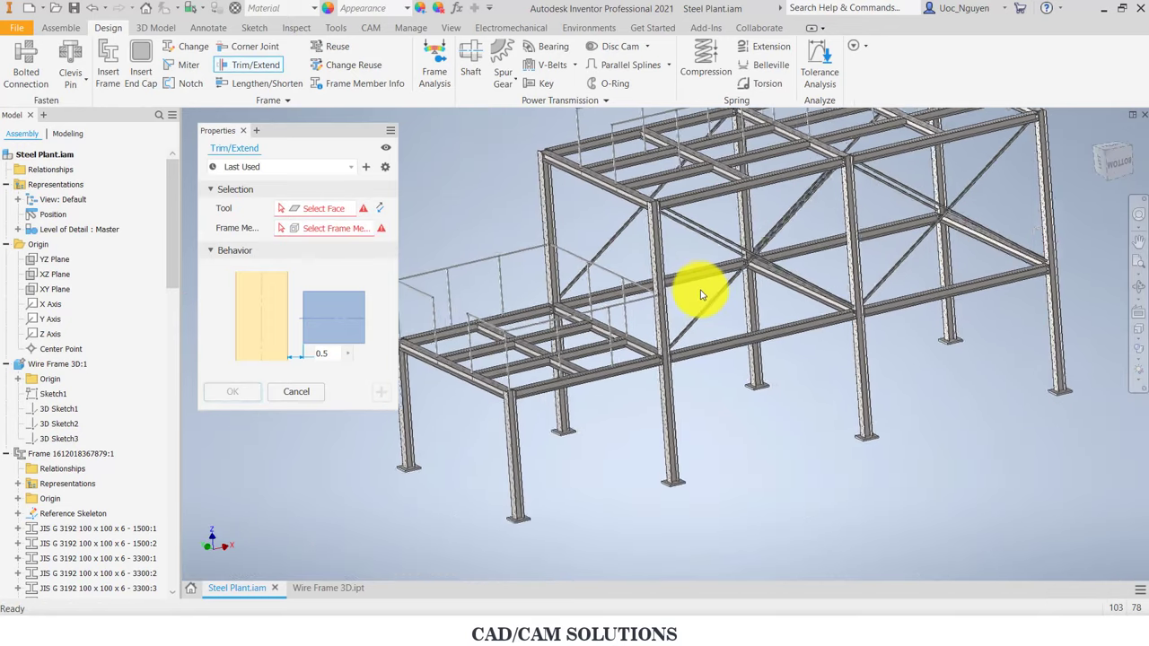
{"action": "scroll", "coordinate": [745, 299], "scroll_direction": "up", "scroll_amount": 3}
{"action": "scroll", "coordinate": [795, 296], "scroll_direction": "up", "scroll_amount": 3}
{"action": "scroll", "coordinate": [816, 282], "scroll_direction": "up", "scroll_amount": 3}
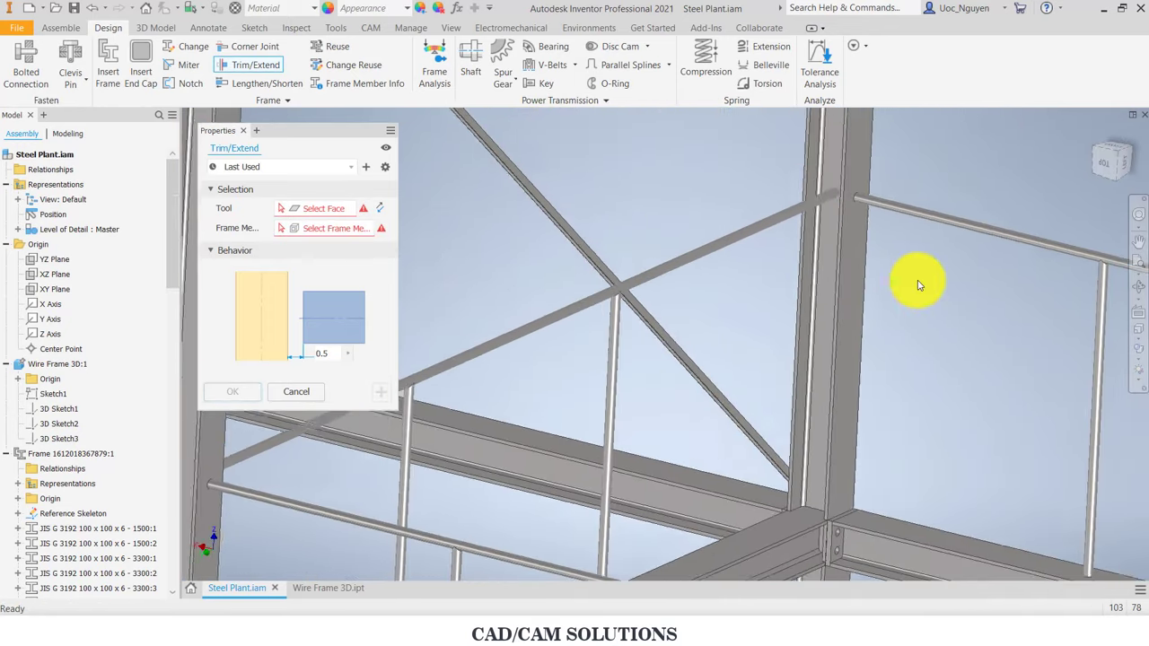
{"action": "scroll", "coordinate": [916, 277], "scroll_direction": "up", "scroll_amount": 2}
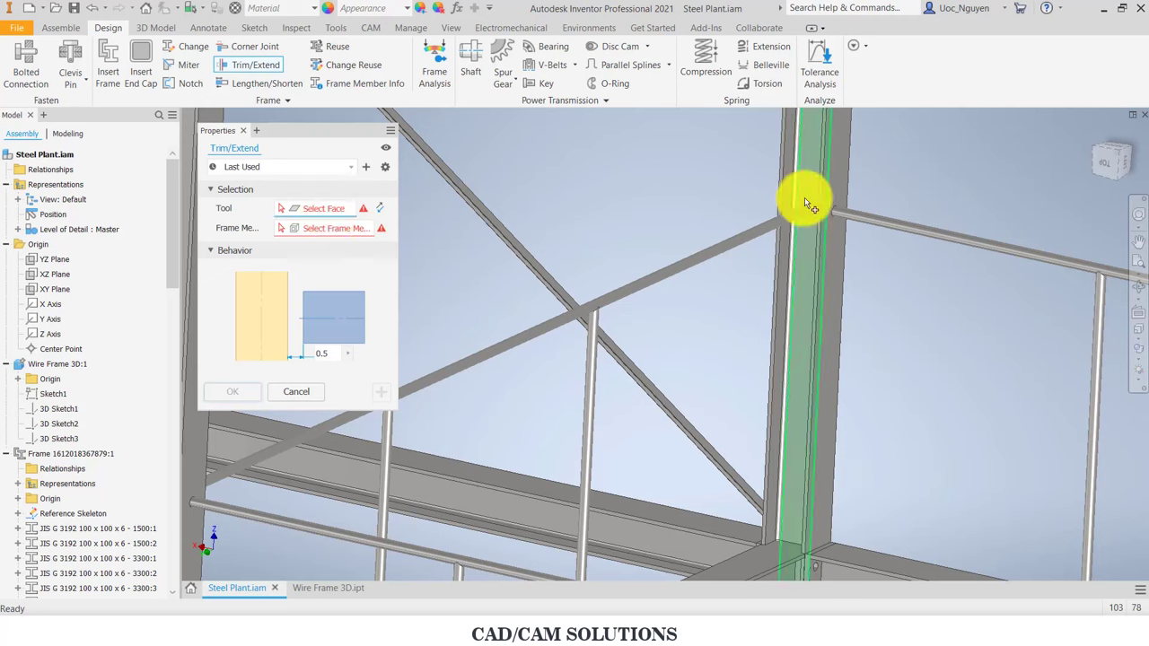
{"action": "left_click", "coordinate": [812, 199]}
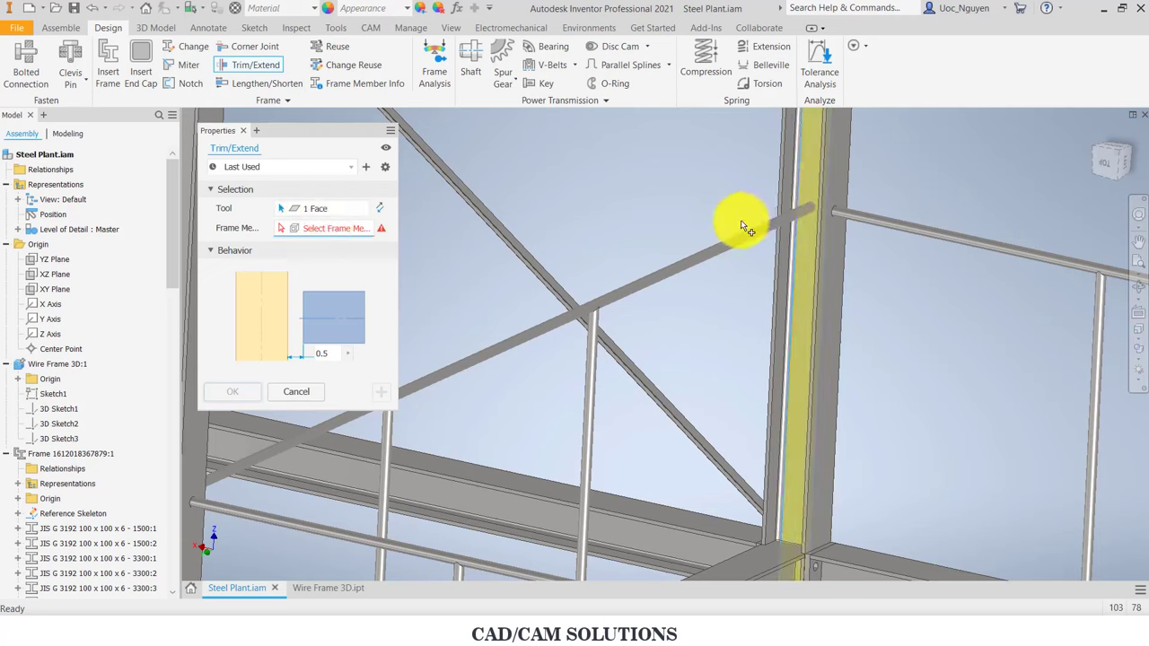
{"action": "left_click", "coordinate": [687, 261]}
{"action": "left_click", "coordinate": [381, 391]}
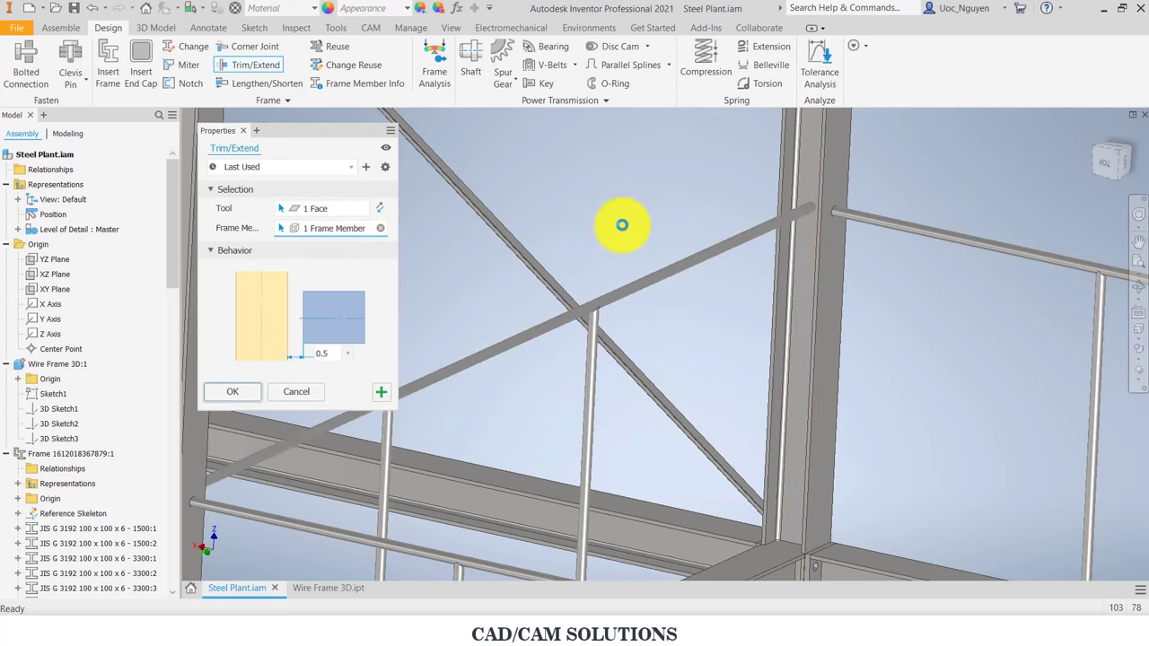
Step: Orbit to inspect the other platform, then close Trim/Extend
{"action": "scroll", "coordinate": [633, 211], "scroll_direction": "down", "scroll_amount": 5}
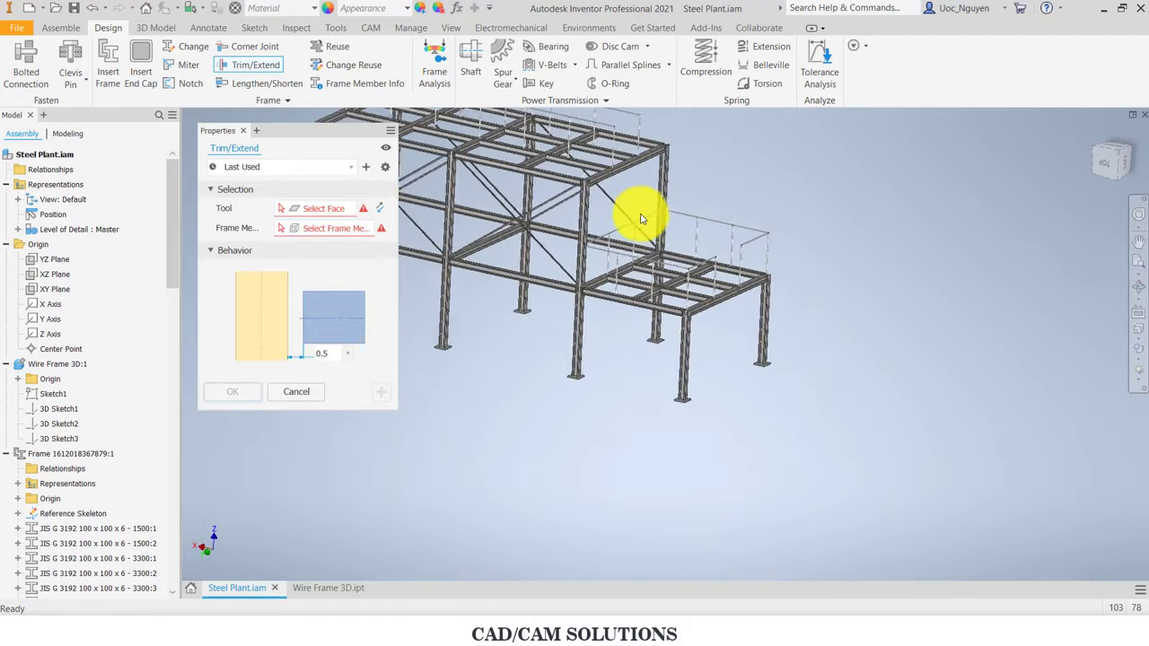
{"action": "middle_click_drag", "start_coordinate": [641, 218], "coordinate": [641, 218], "text": "shift"}
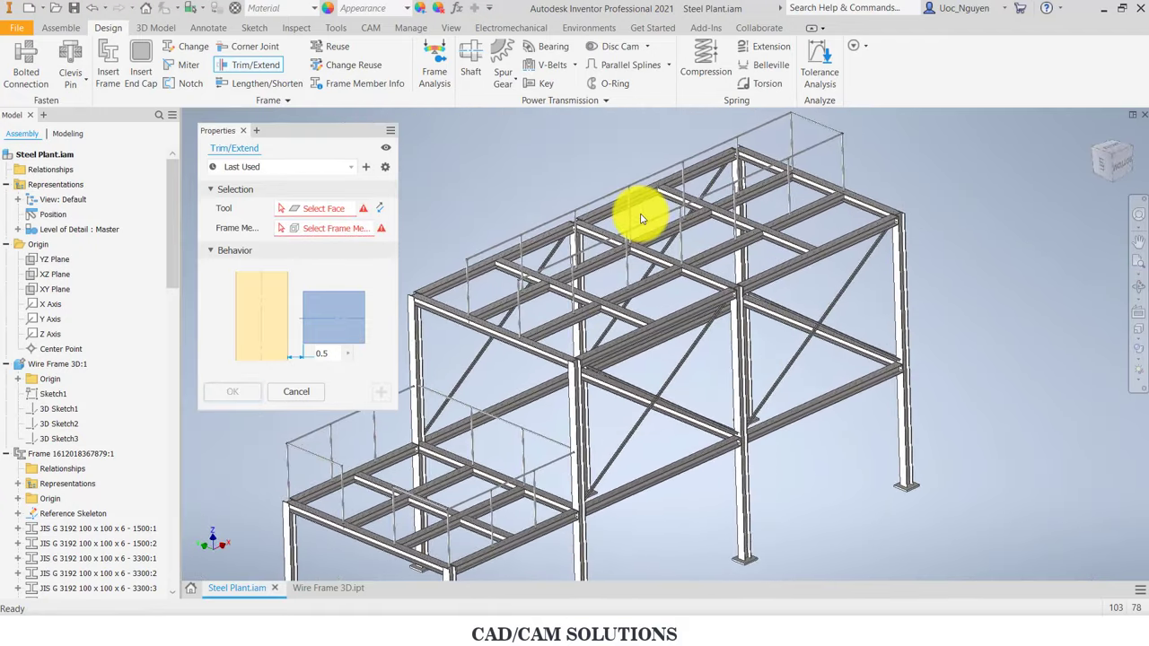
{"action": "scroll", "coordinate": [871, 126], "scroll_direction": "down", "scroll_amount": 3}
{"action": "scroll", "coordinate": [790, 197], "scroll_direction": "down", "scroll_amount": 2}
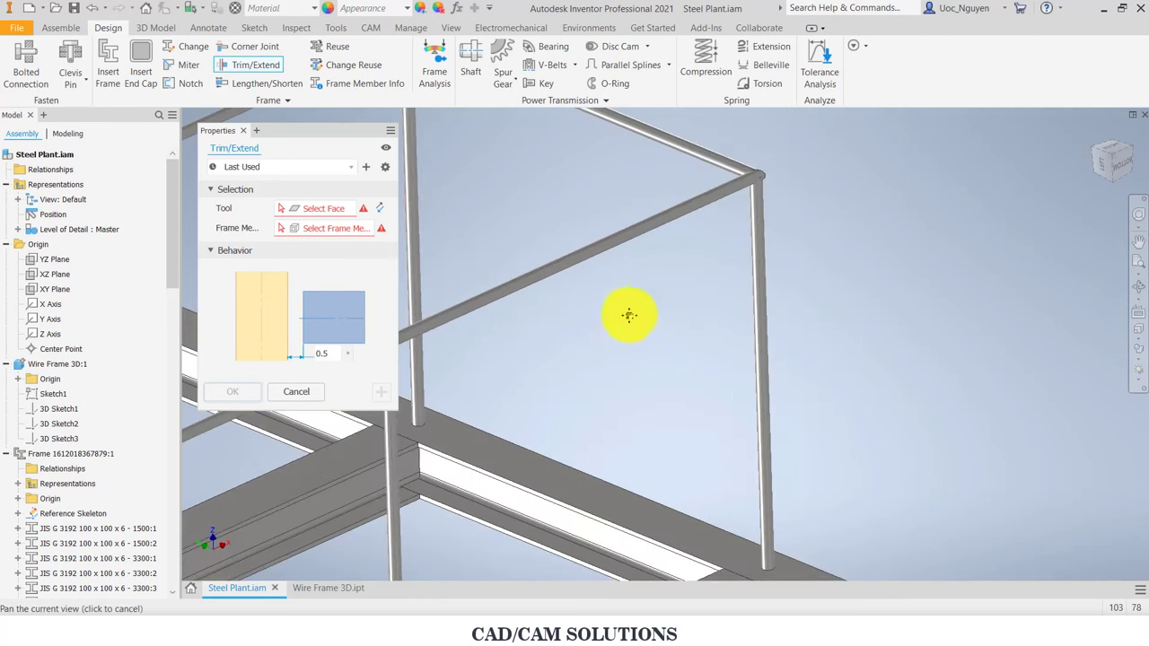
{"action": "scroll", "coordinate": [637, 296], "scroll_direction": "down", "scroll_amount": 3}
{"action": "scroll", "coordinate": [664, 243], "scroll_direction": "up", "scroll_amount": 2}
{"action": "scroll", "coordinate": [664, 243], "scroll_direction": "up", "scroll_amount": 2}
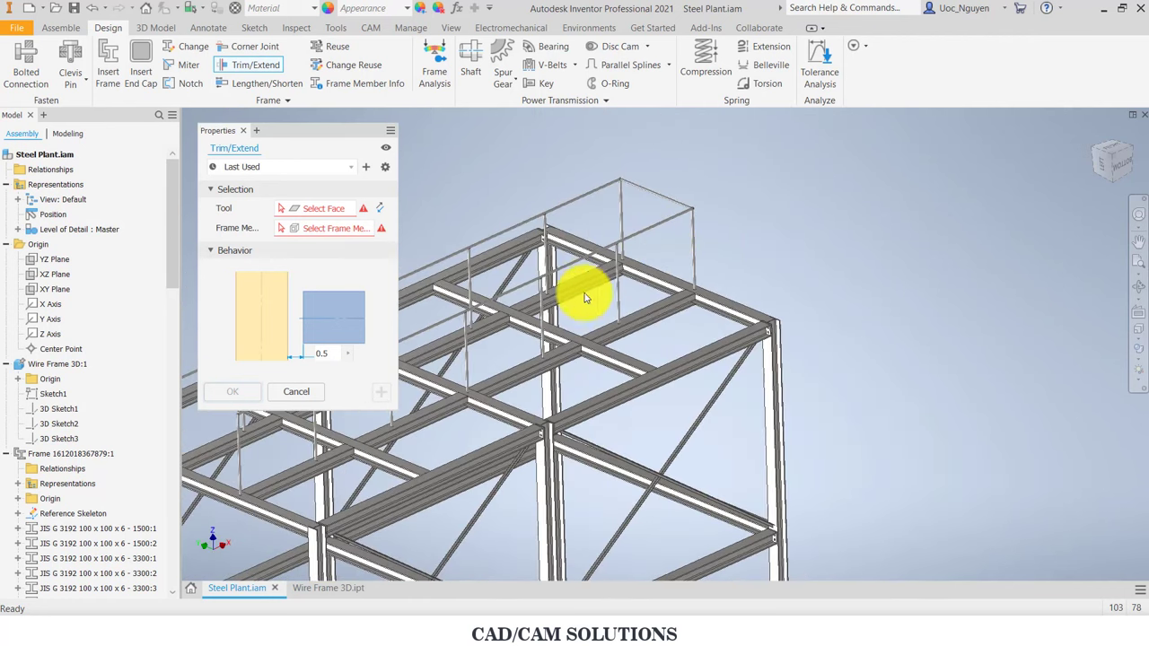
{"action": "scroll", "coordinate": [593, 290], "scroll_direction": "down", "scroll_amount": 1}
{"action": "left_click", "coordinate": [296, 392]}
{"action": "mouse_move", "coordinate": [342, 423]}
{"action": "middle_mouse_down"}
{"action": "mouse_move", "coordinate": [494, 313]}
{"action": "mouse_move", "coordinate": [537, 231]}
{"action": "mouse_move", "coordinate": [449, 282]}
{"action": "mouse_move", "coordinate": [366, 284]}
{"action": "middle_mouse_up"}
{"action": "scroll", "coordinate": [366, 284], "scroll_direction": "down", "scroll_amount": 3}
{"action": "scroll", "coordinate": [347, 313], "scroll_direction": "down", "scroll_amount": 2}
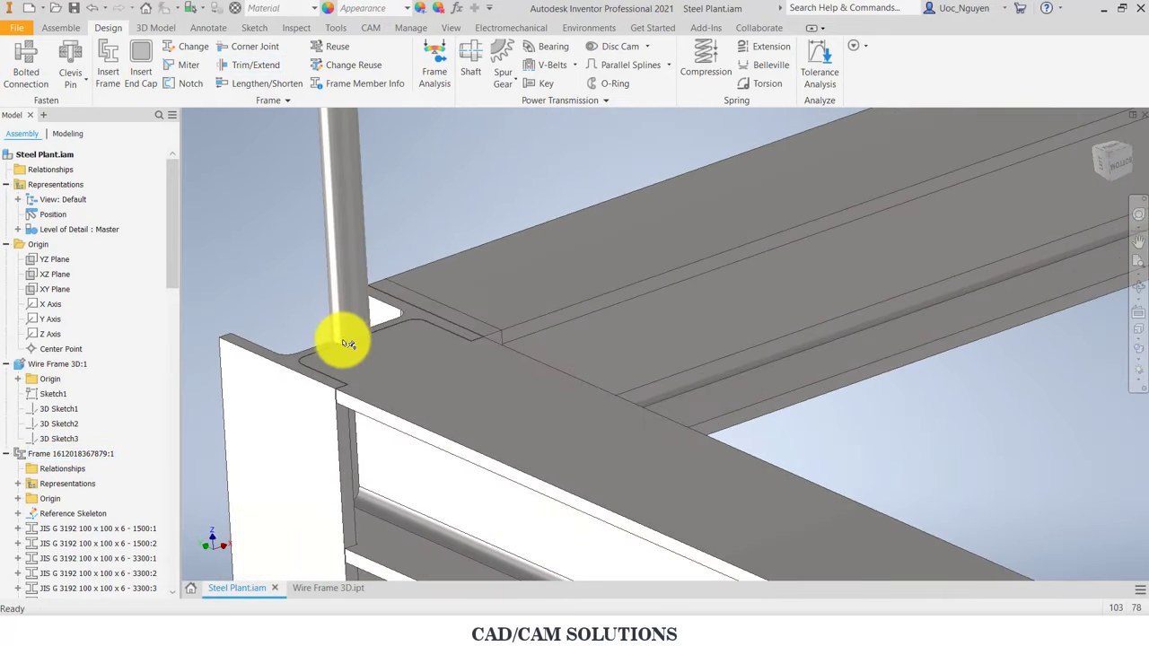
{"action": "scroll", "coordinate": [351, 350], "scroll_direction": "up", "scroll_amount": 3}
{"action": "scroll", "coordinate": [351, 350], "scroll_direction": "up", "scroll_amount": 1}
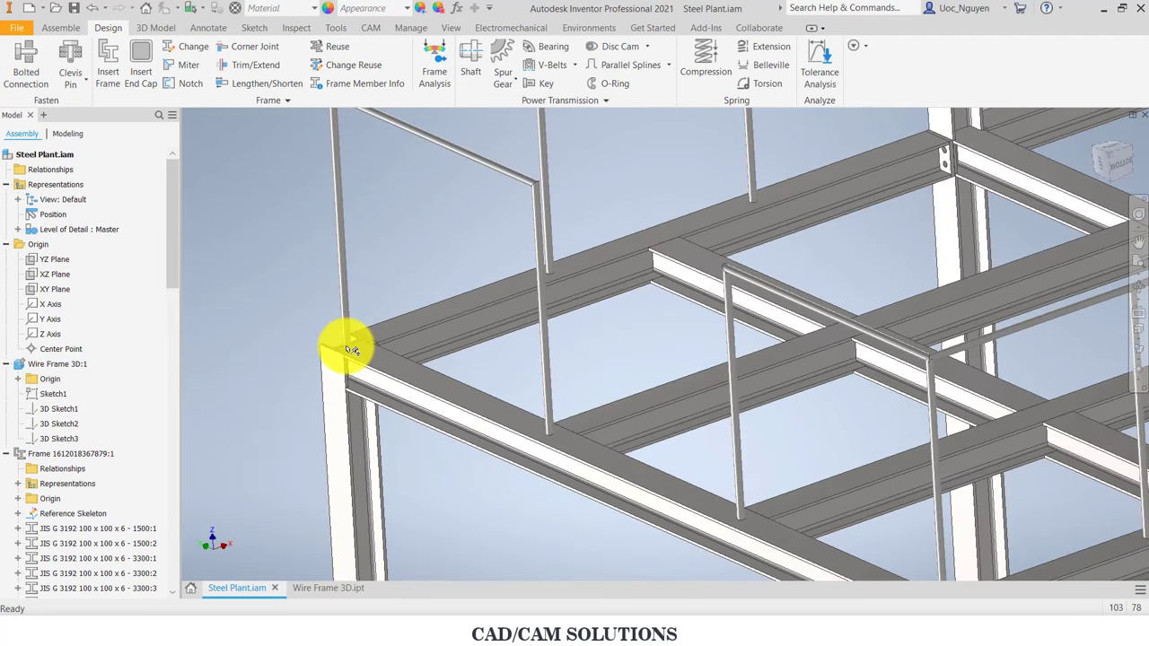
{"action": "scroll", "coordinate": [987, 184], "scroll_direction": "up", "scroll_amount": 2}
{"action": "scroll", "coordinate": [1103, 167], "scroll_direction": "up", "scroll_amount": 2}
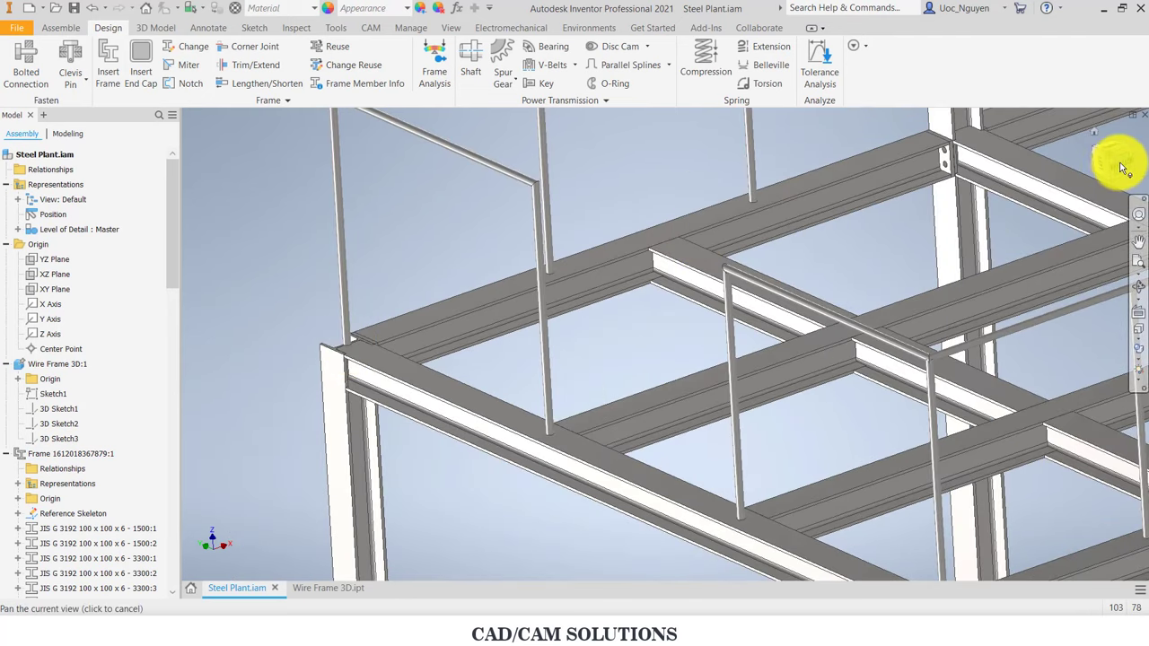
{"action": "scroll", "coordinate": [579, 317], "scroll_direction": "up", "scroll_amount": 2}
{"action": "key", "text": "F5"}
{"action": "scroll", "coordinate": [483, 372], "scroll_direction": "down", "scroll_amount": 2}
{"action": "scroll", "coordinate": [469, 380], "scroll_direction": "down", "scroll_amount": 2}
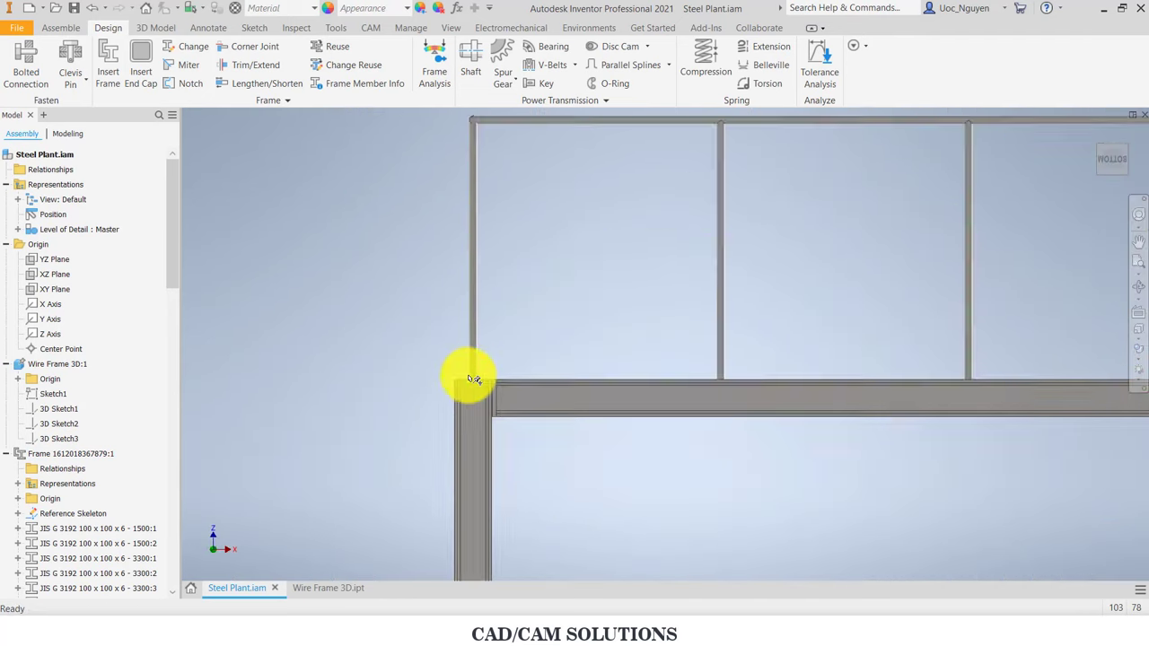
{"action": "scroll", "coordinate": [474, 386], "scroll_direction": "down", "scroll_amount": 2}
{"action": "scroll", "coordinate": [474, 380], "scroll_direction": "up", "scroll_amount": 2}
{"action": "left_click", "coordinate": [481, 388]}
{"action": "left_click", "coordinate": [379, 341]}
{"action": "scroll", "coordinate": [380, 341], "scroll_direction": "up", "scroll_amount": 1}
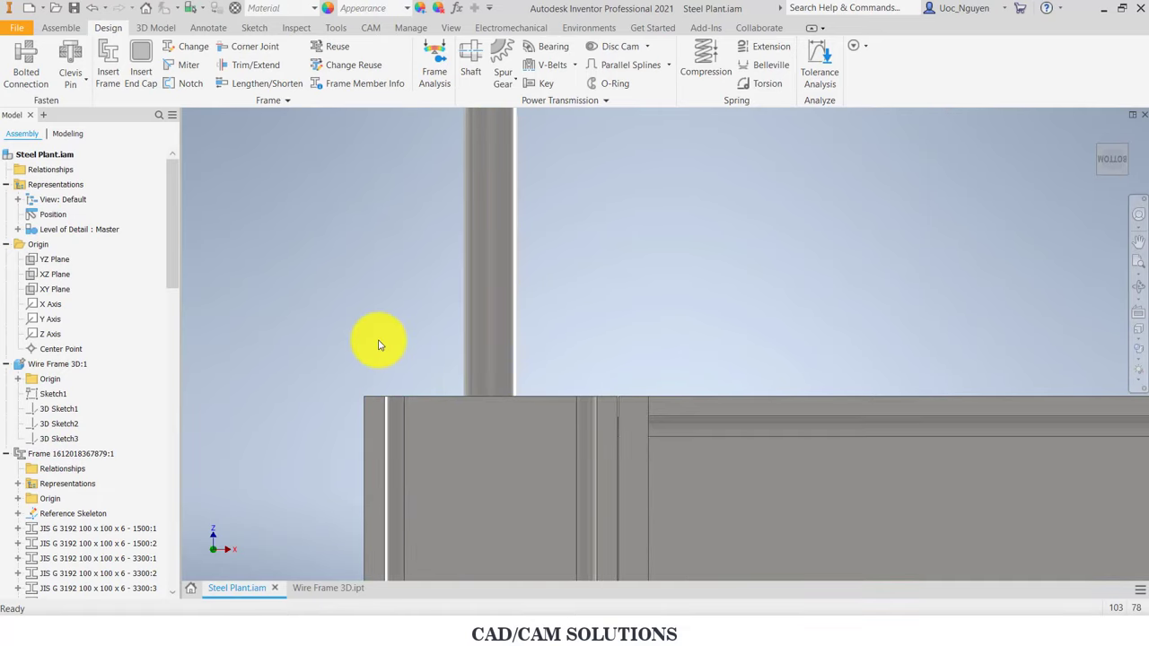
{"action": "scroll", "coordinate": [471, 325], "scroll_direction": "up", "scroll_amount": 2}
{"action": "scroll", "coordinate": [472, 325], "scroll_direction": "up", "scroll_amount": 3}
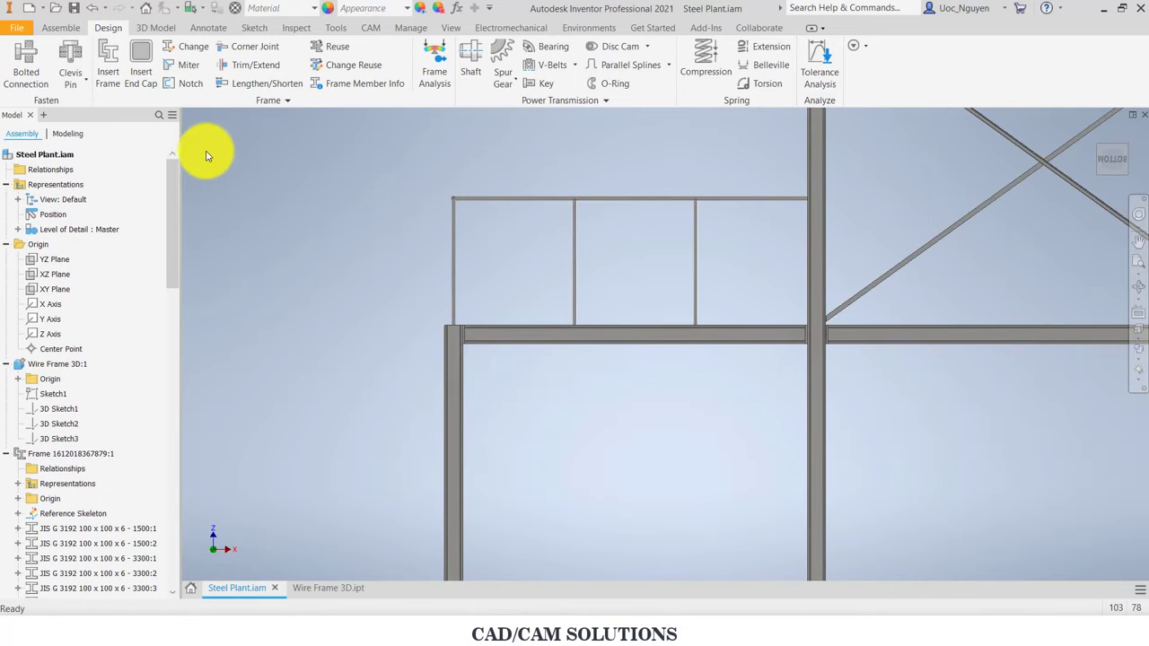
Step: Shorten the first six railing posts by 6 mm with Lengthen/Shorten, dismissing the end-treatment error
{"action": "left_click", "coordinate": [261, 84]}
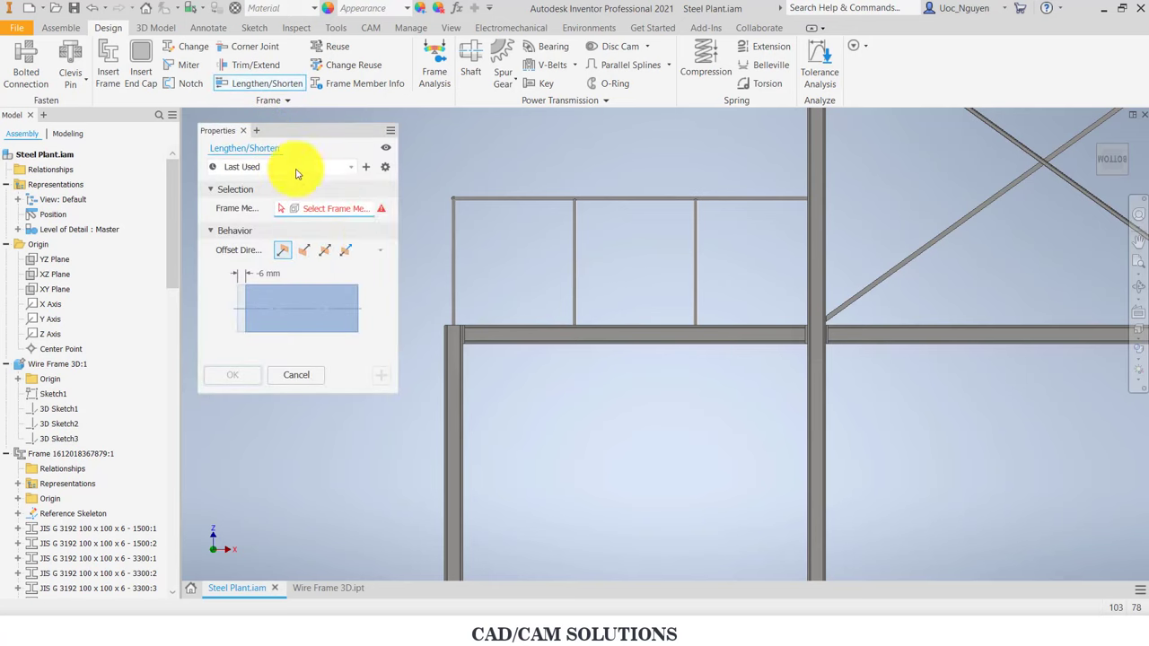
{"action": "scroll", "coordinate": [439, 306], "scroll_direction": "down", "scroll_amount": 5}
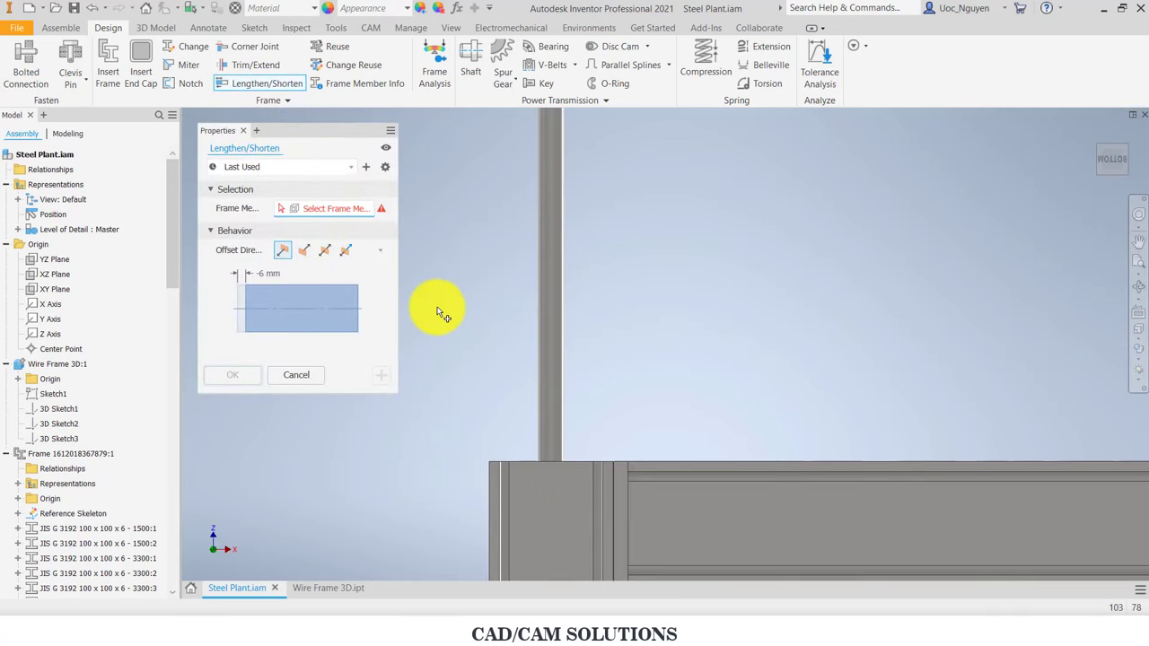
{"action": "scroll", "coordinate": [476, 300], "scroll_direction": "up", "scroll_amount": 4}
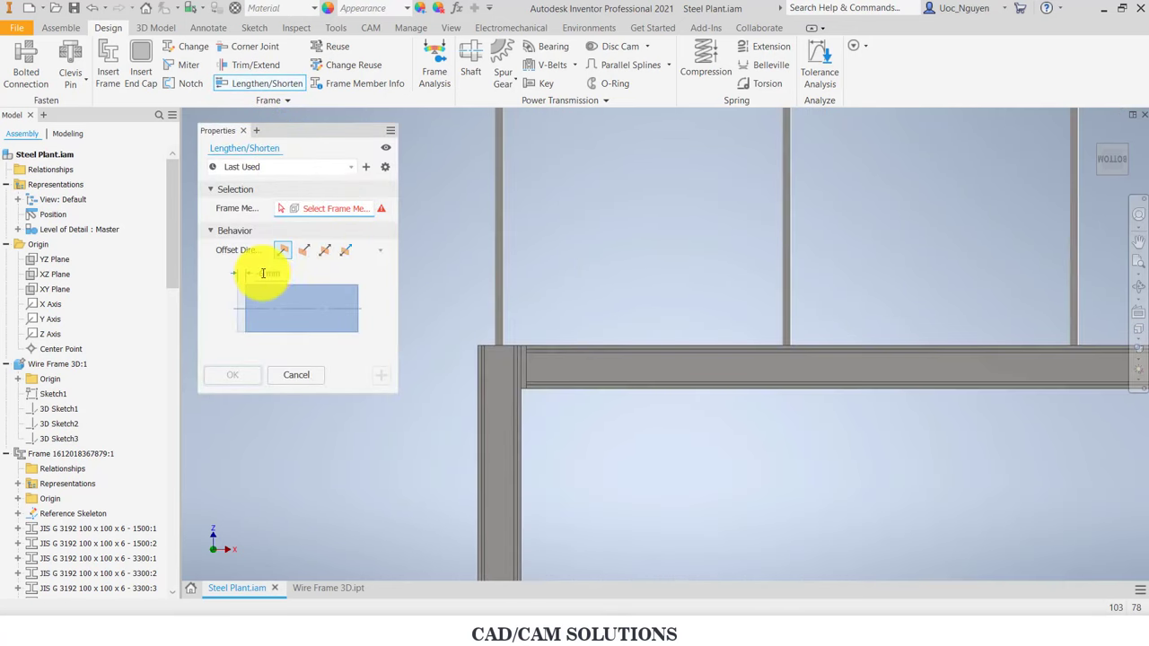
{"action": "left_click", "coordinate": [501, 307]}
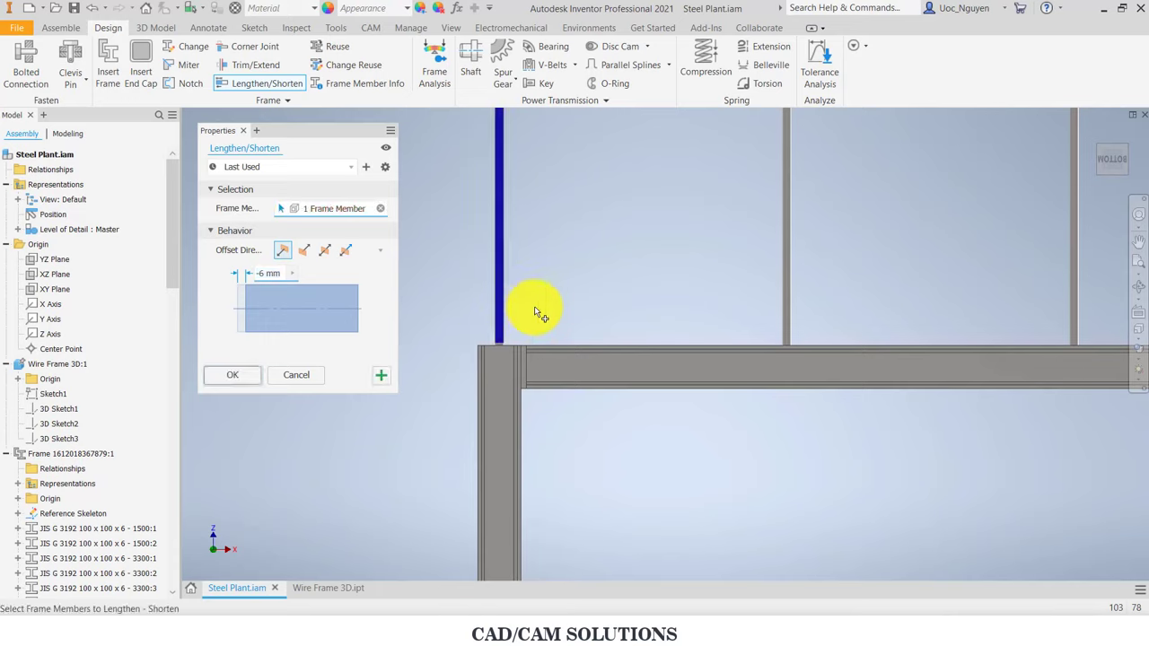
{"action": "left_click", "coordinate": [789, 322]}
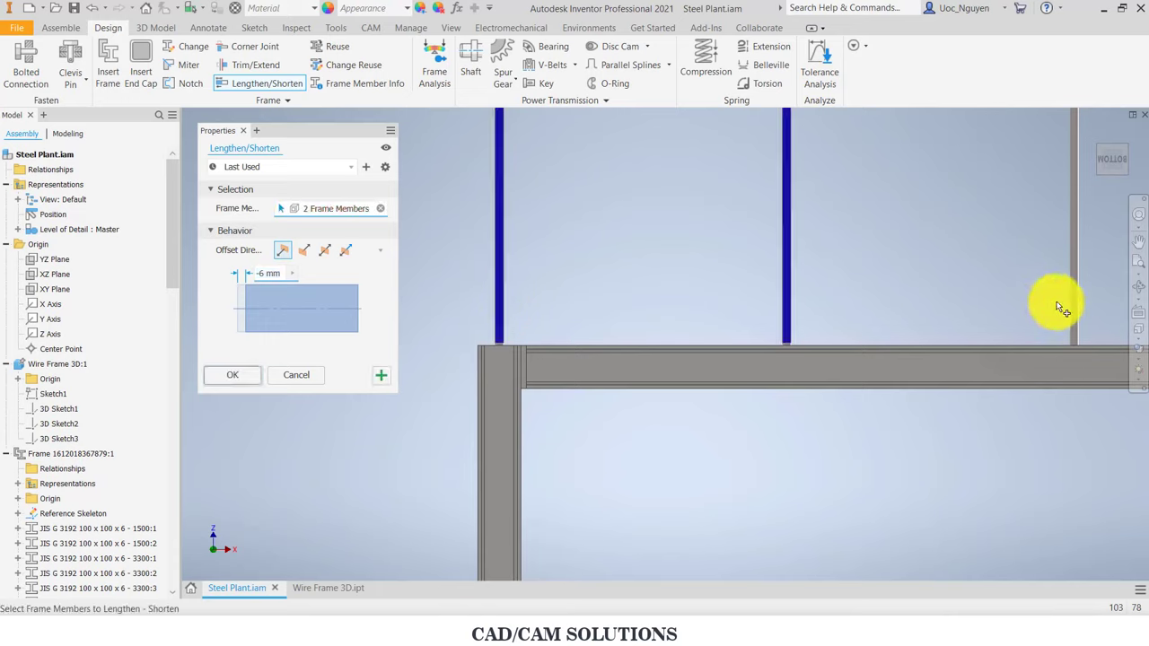
{"action": "left_click", "coordinate": [1076, 299]}
{"action": "scroll", "coordinate": [914, 284], "scroll_direction": "down", "scroll_amount": 5}
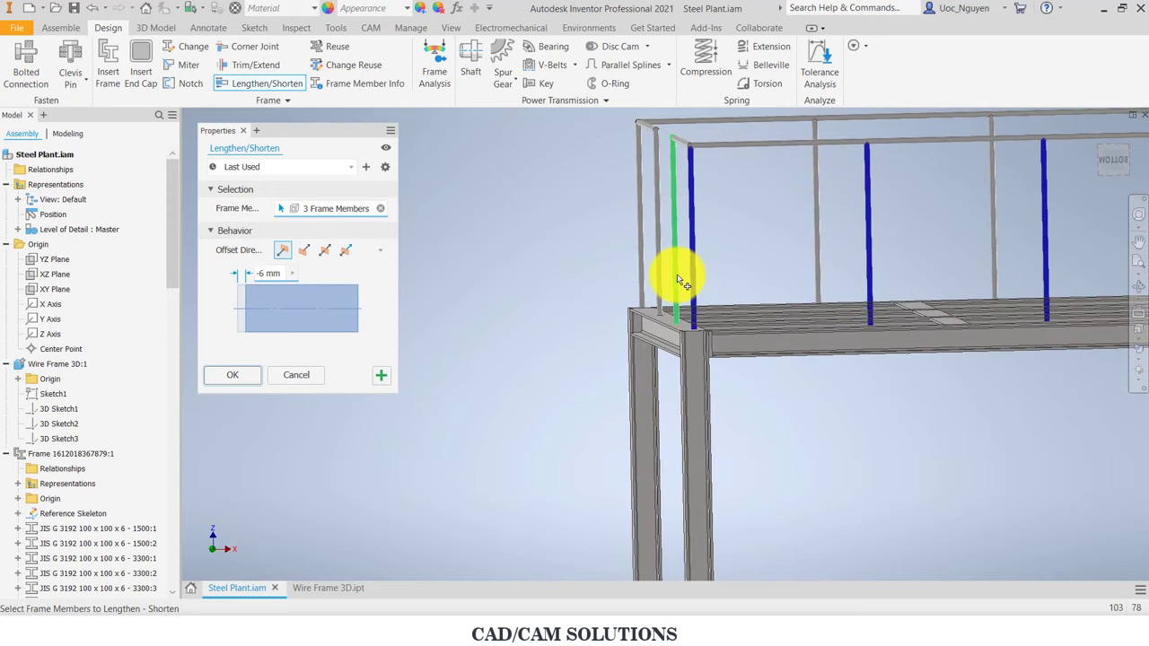
{"action": "left_click", "coordinate": [677, 274]}
{"action": "left_click", "coordinate": [661, 272]}
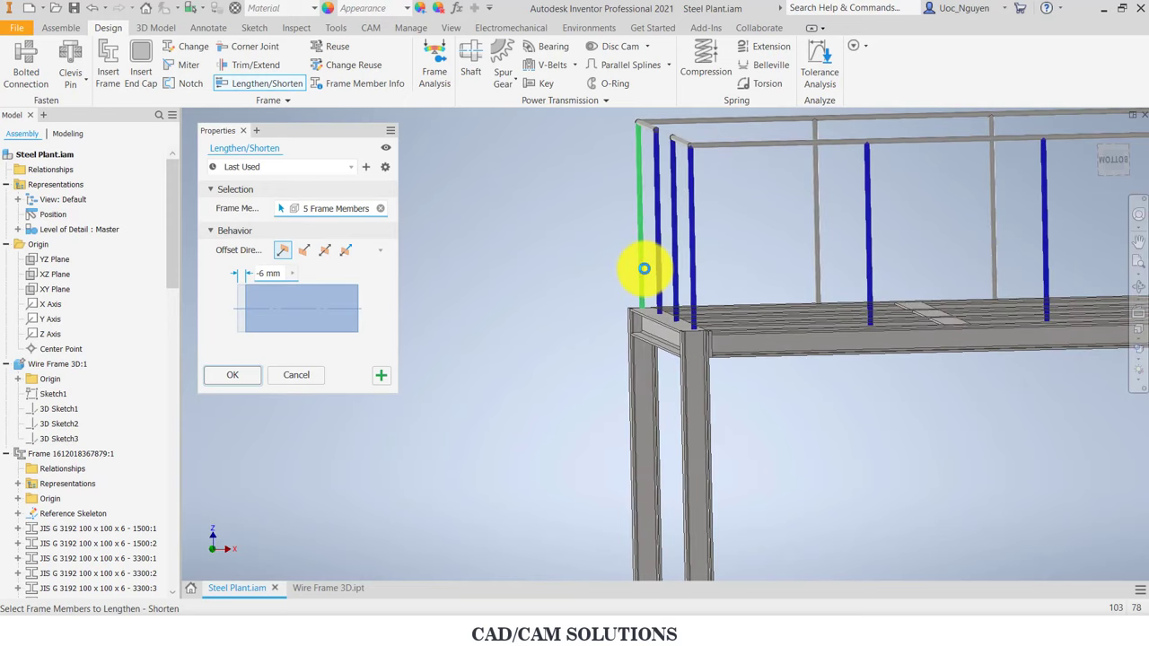
{"action": "left_click", "coordinate": [643, 268]}
{"action": "mouse_move", "coordinate": [834, 262]}
{"action": "middle_mouse_down", "text": "shift"}
{"action": "mouse_move", "coordinate": [895, 259]}
{"action": "mouse_move", "coordinate": [973, 194]}
{"action": "mouse_move", "coordinate": [759, 190]}
{"action": "middle_mouse_up", "text": "shift"}
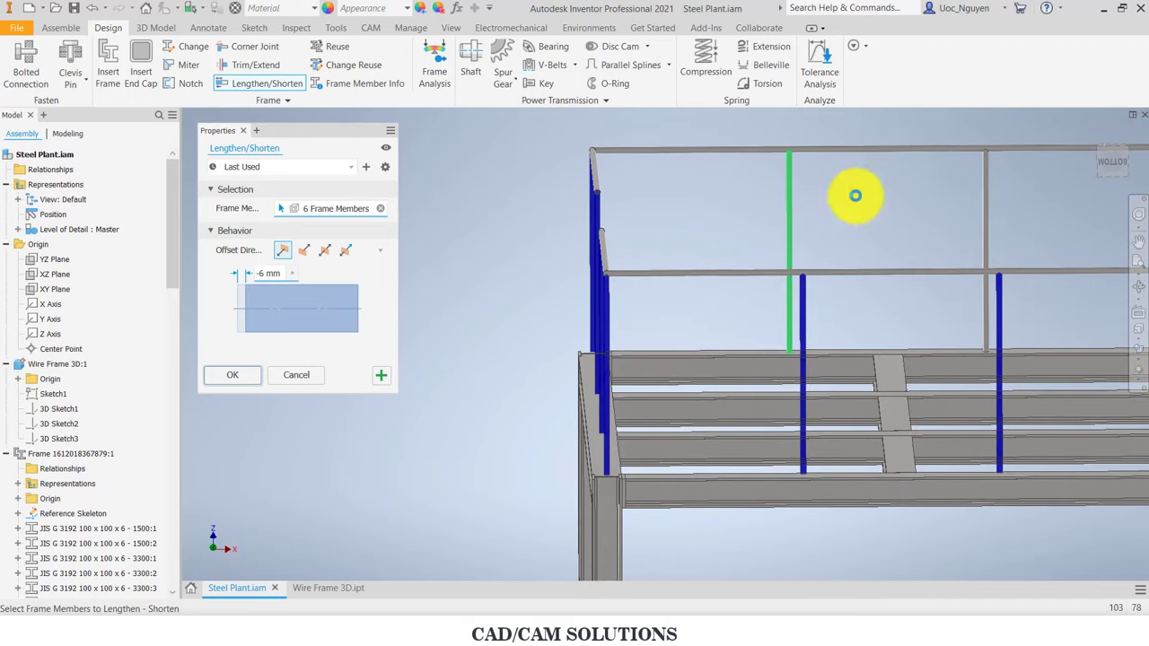
{"action": "key", "text": "Return"}
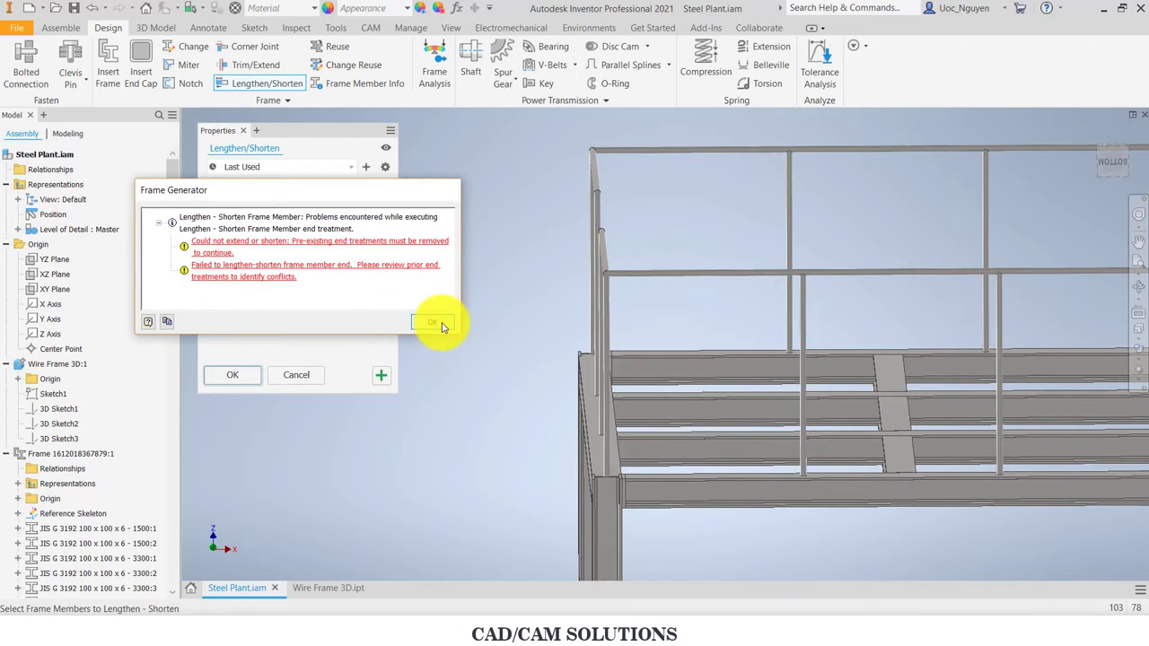
{"action": "left_click", "coordinate": [433, 324]}
Step: Shorten four posts on the far railing by 6 mm, dismissing the error
{"action": "mouse_move", "coordinate": [728, 235]}
{"action": "middle_mouse_down", "text": "shift"}
{"action": "mouse_move", "coordinate": [675, 294]}
{"action": "mouse_move", "coordinate": [666, 290]}
{"action": "middle_mouse_up", "text": "shift"}
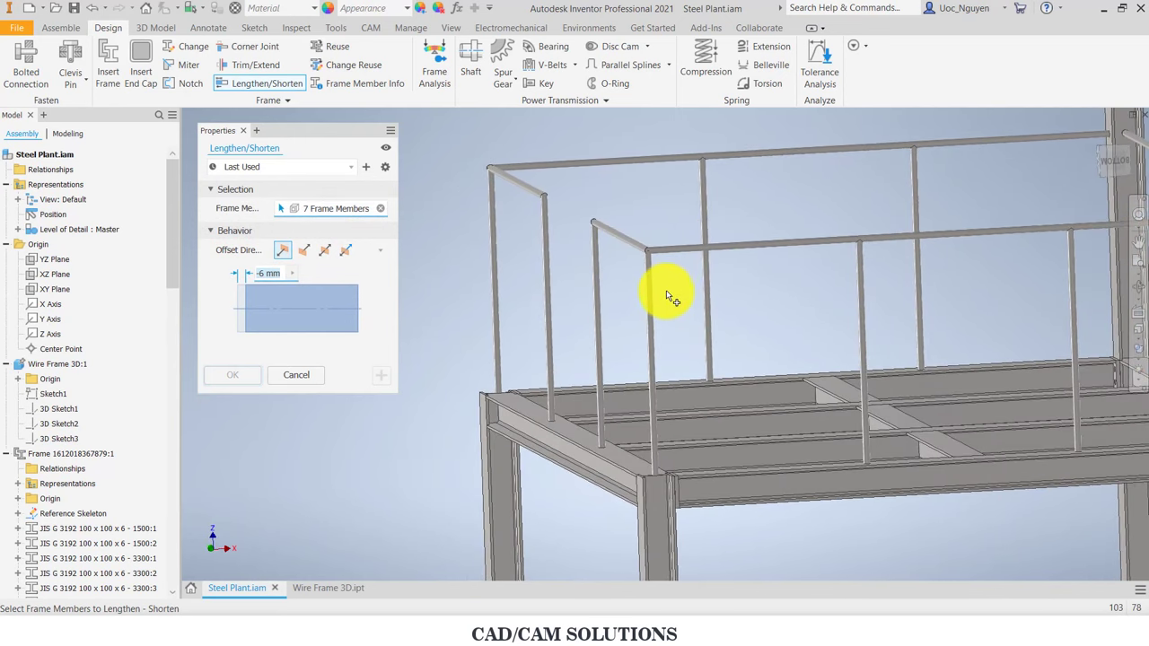
{"action": "left_click", "coordinate": [495, 350]}
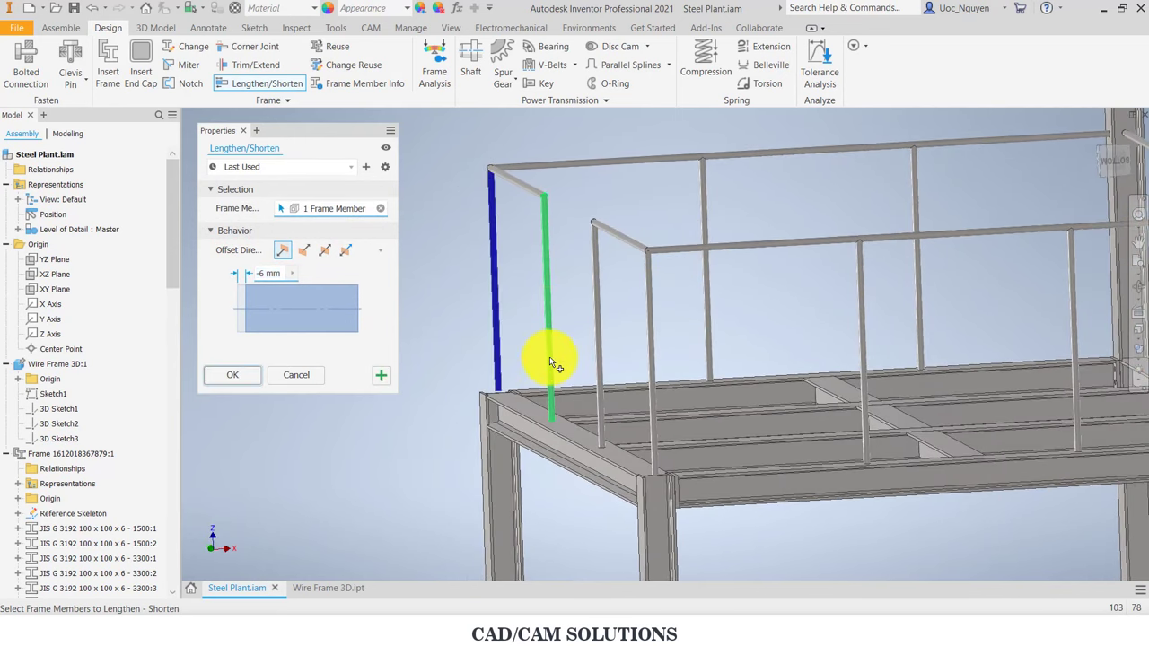
{"action": "left_click", "coordinate": [546, 356]}
{"action": "left_click", "coordinate": [620, 357]}
{"action": "left_click", "coordinate": [647, 356]}
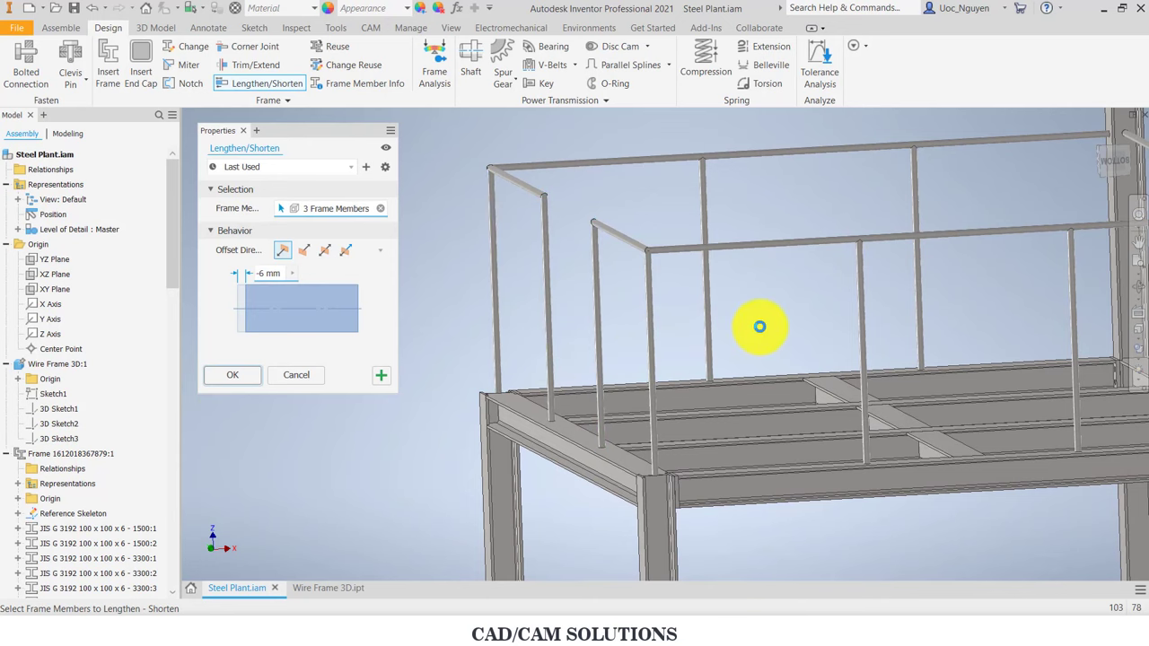
{"action": "mouse_move", "coordinate": [760, 326]}
{"action": "middle_mouse_down", "text": "shift"}
{"action": "mouse_move", "coordinate": [639, 318]}
{"action": "mouse_move", "coordinate": [729, 325]}
{"action": "middle_mouse_up", "text": "shift"}
{"action": "key", "text": "Return"}
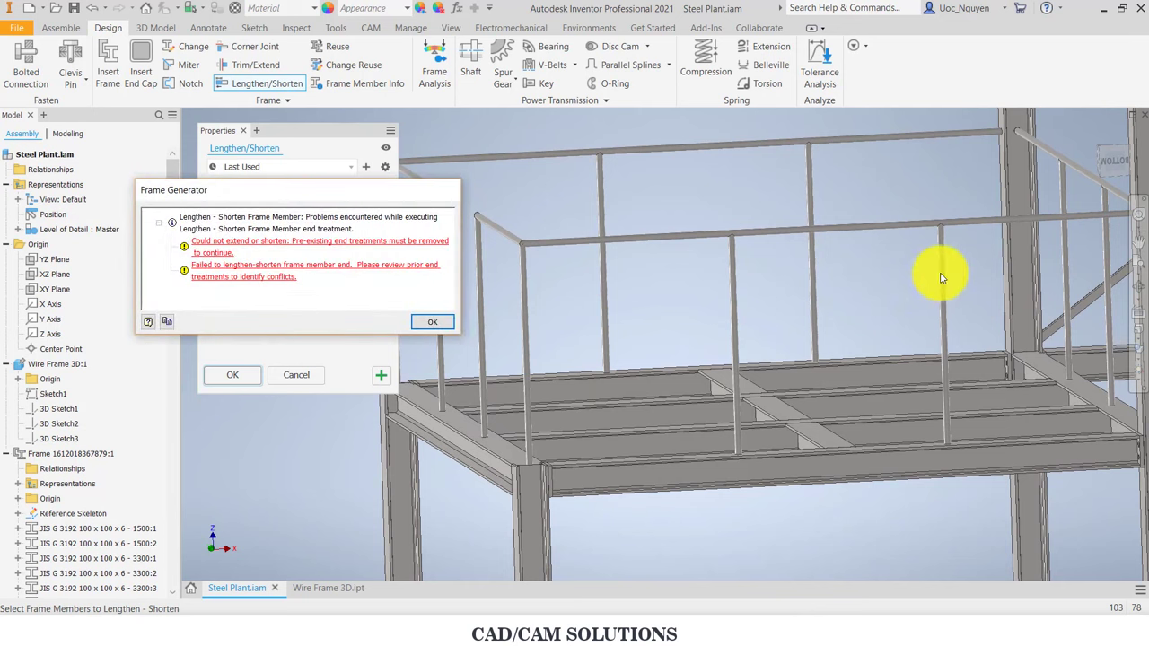
{"action": "key", "text": "Return"}
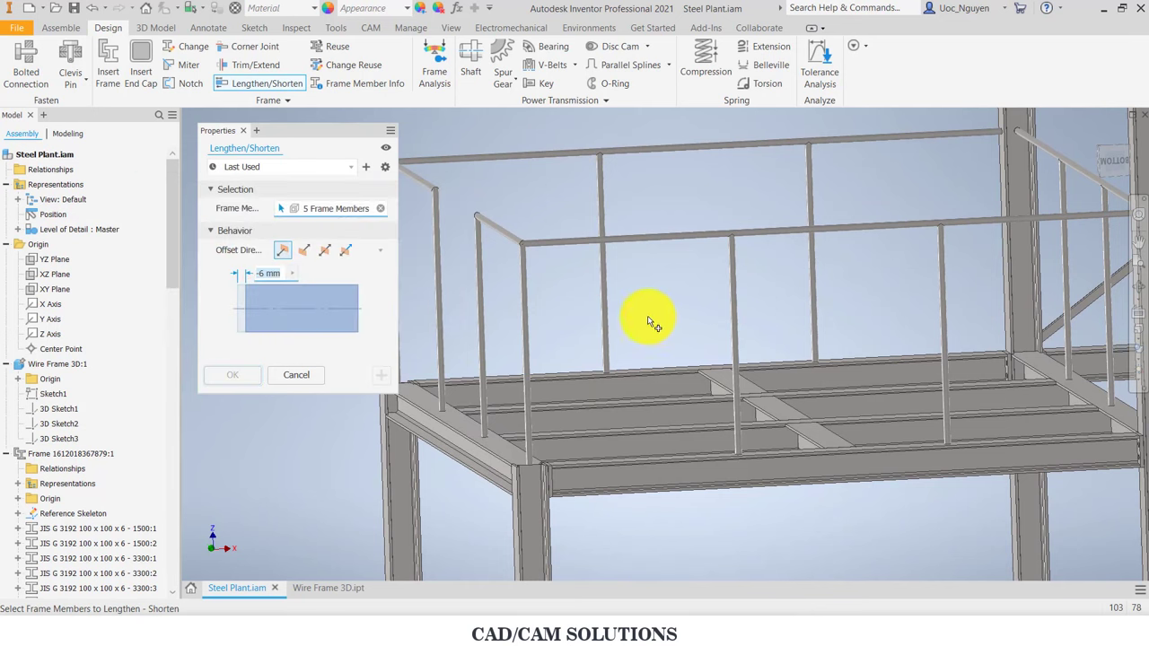
Step: Shorten two posts at the railing's left corner by 6 mm
{"action": "middle_click_drag", "start_coordinate": [651, 322], "coordinate": [694, 299], "text": "shift"}
{"action": "left_click", "coordinate": [567, 312]}
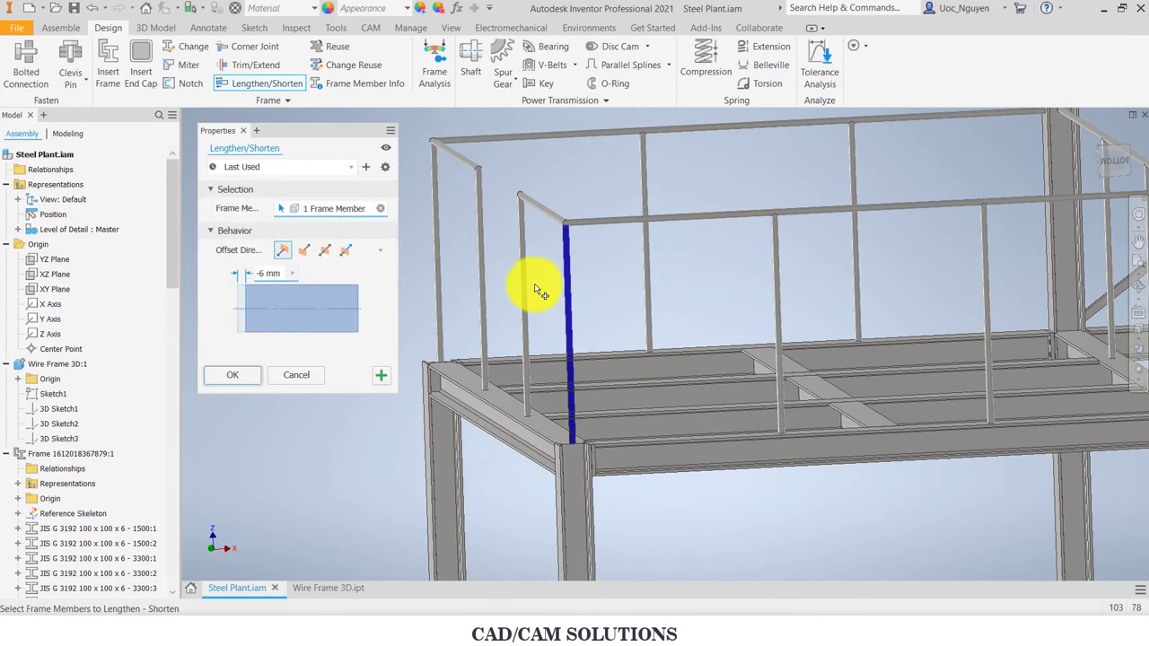
{"action": "left_click", "coordinate": [526, 287]}
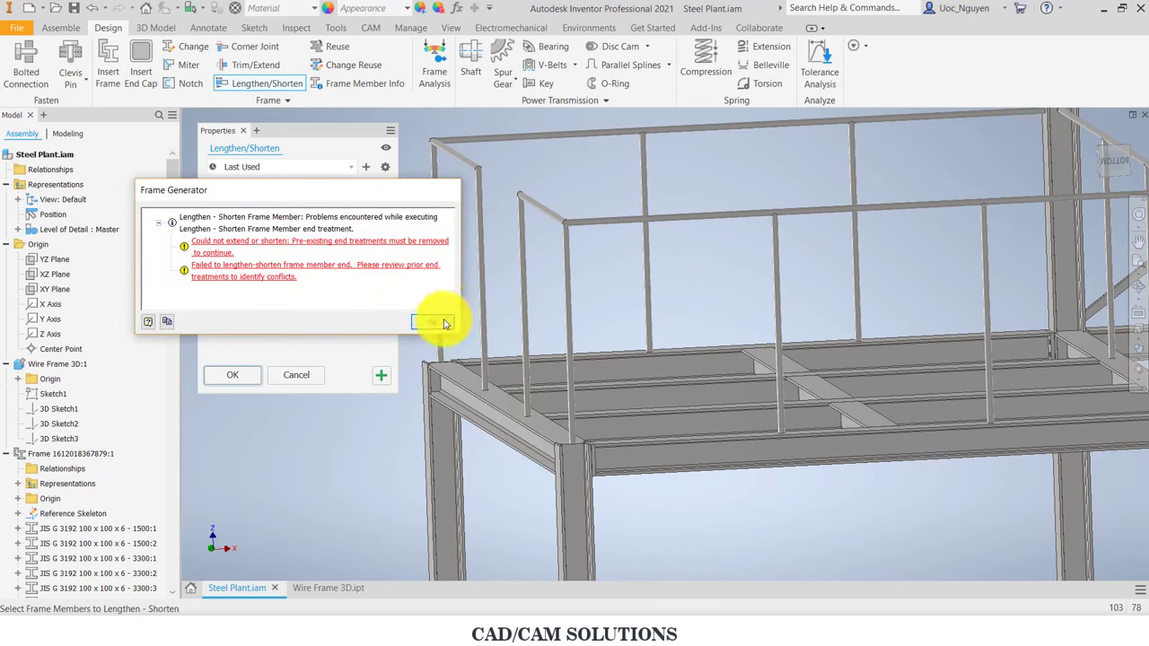
{"action": "left_click", "coordinate": [437, 320]}
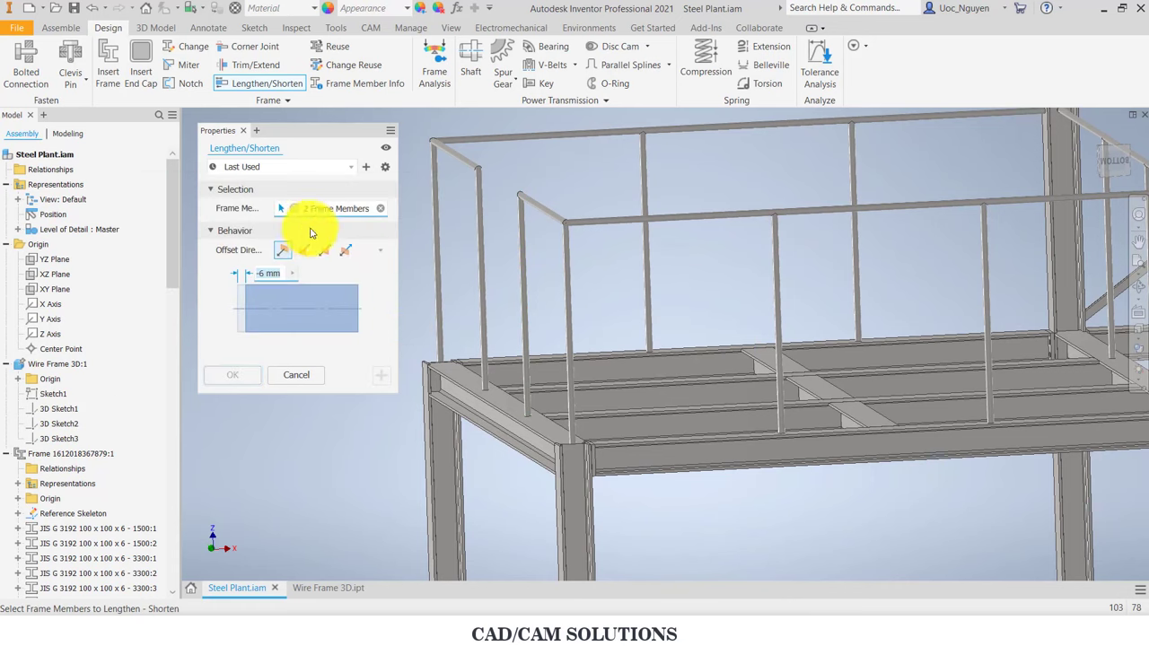
{"action": "left_click", "coordinate": [555, 303]}
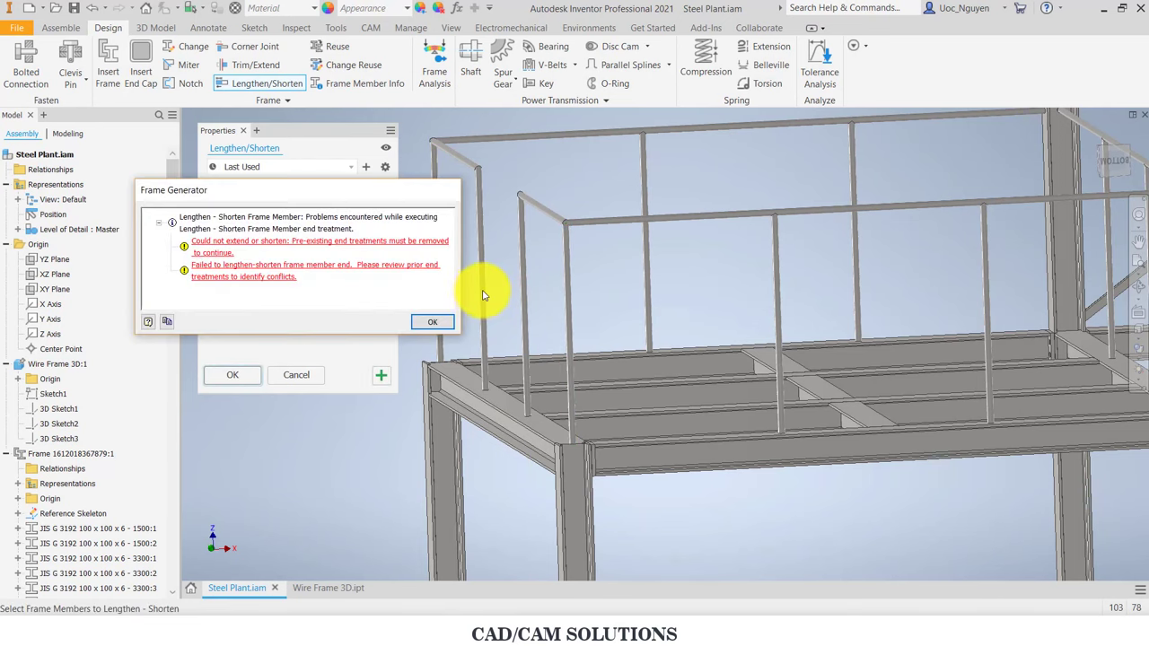
{"action": "left_click", "coordinate": [432, 322]}
Step: Shorten four more corner and side posts by 6 mm, in two pairs
{"action": "mouse_move", "coordinate": [477, 329]}
{"action": "middle_mouse_down", "text": "shift"}
{"action": "mouse_move", "coordinate": [563, 314]}
{"action": "mouse_move", "coordinate": [551, 288]}
{"action": "middle_mouse_up", "text": "shift"}
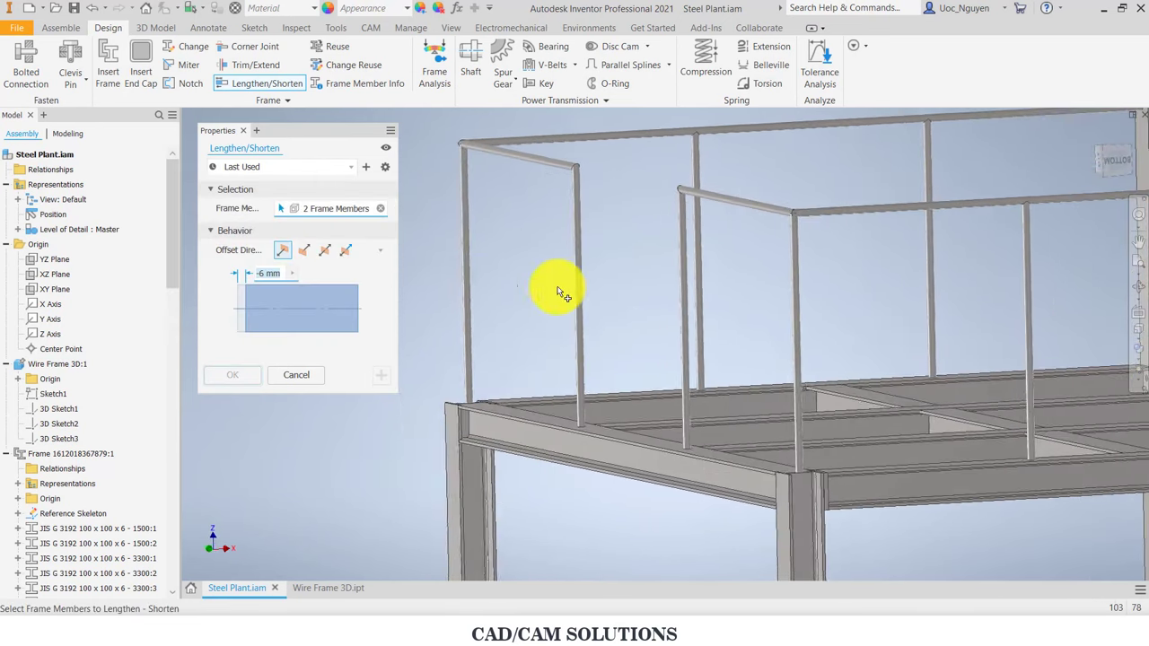
{"action": "left_click", "coordinate": [303, 255]}
{"action": "left_click", "coordinate": [283, 251]}
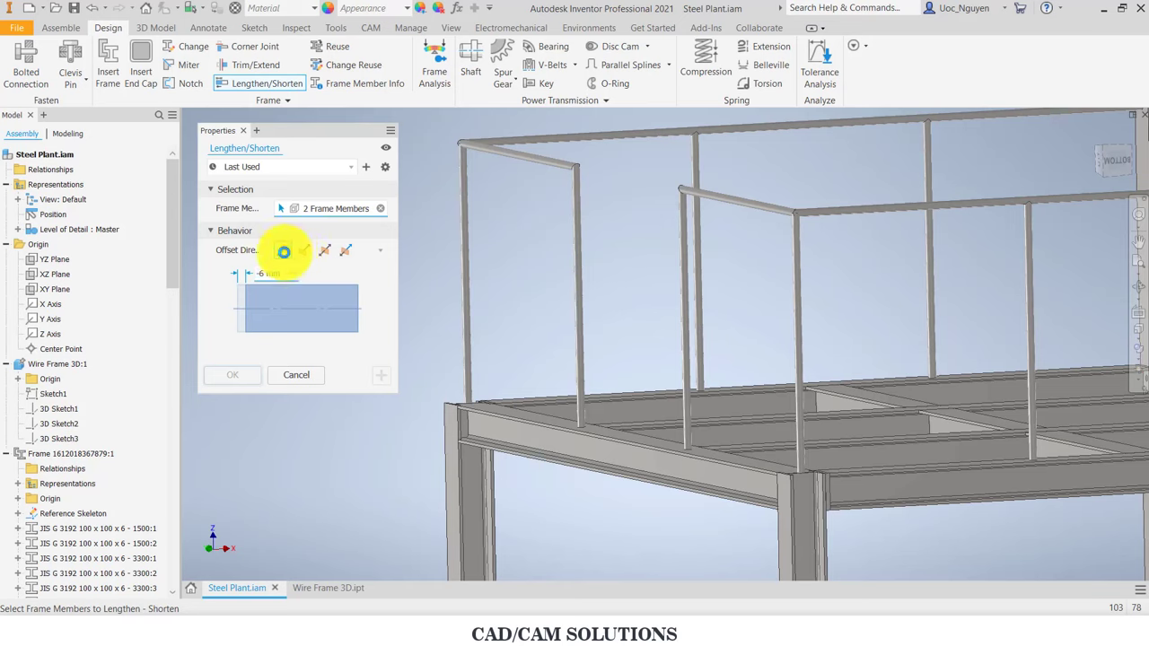
{"action": "left_click", "coordinate": [762, 319]}
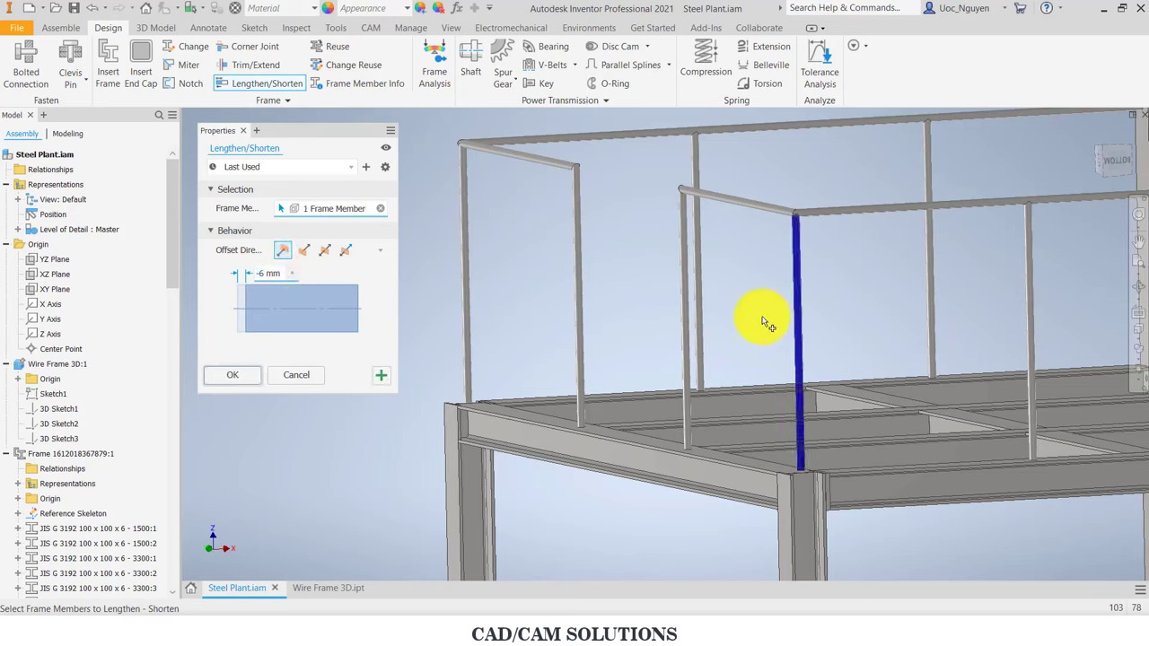
{"action": "left_click", "coordinate": [474, 339]}
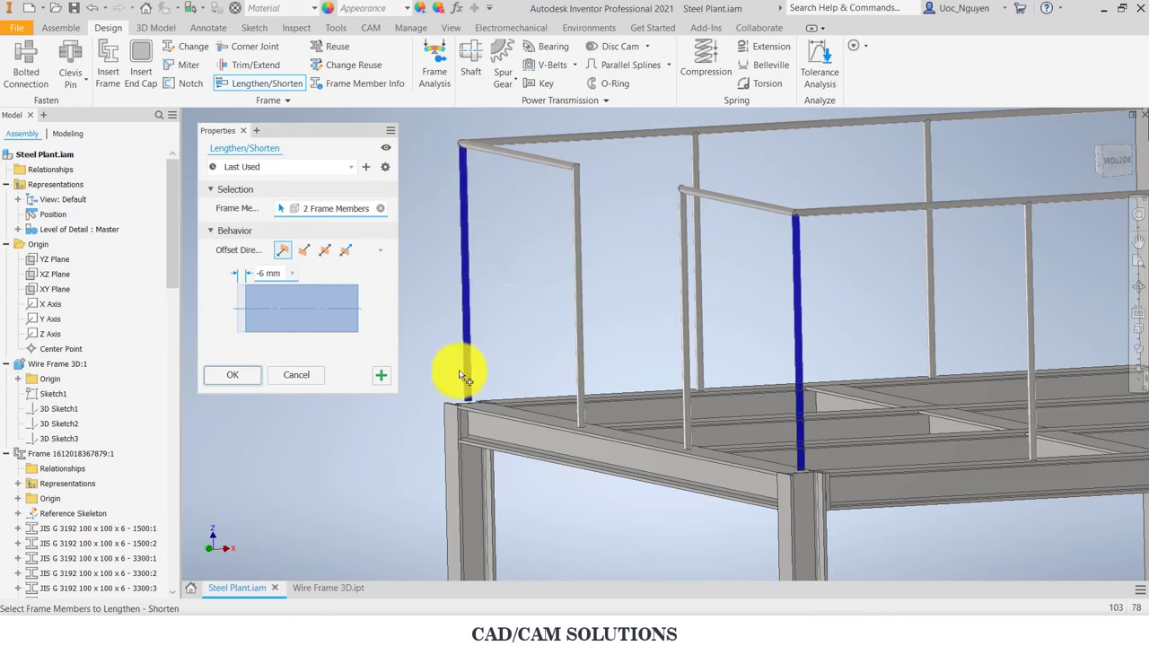
{"action": "left_click", "coordinate": [381, 377]}
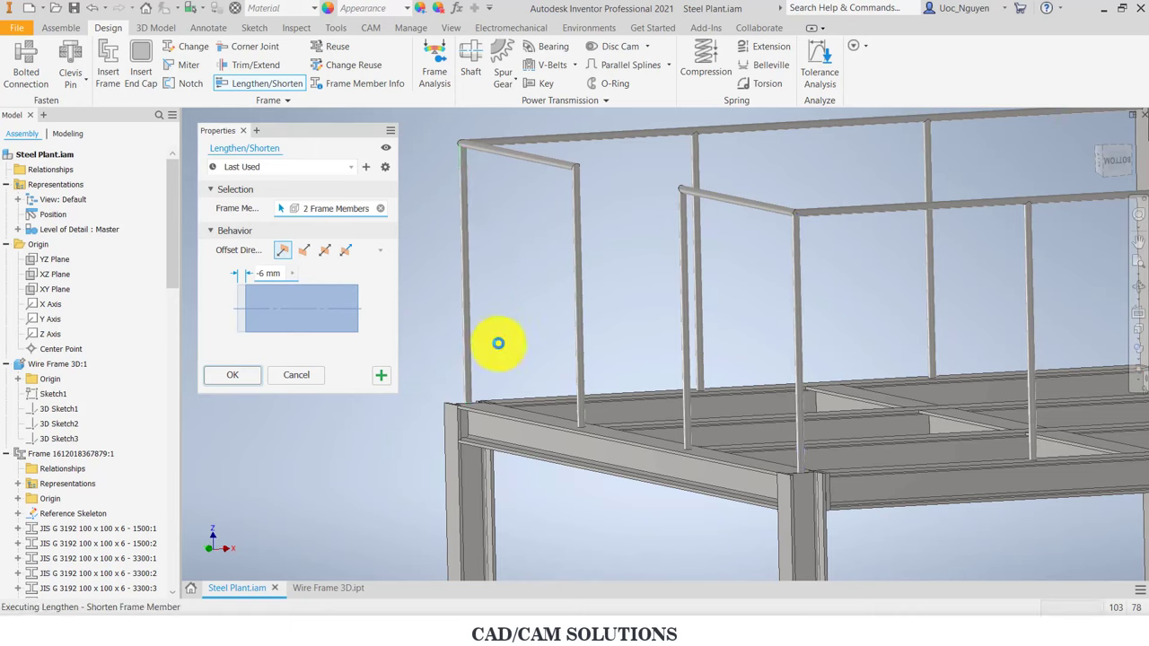
{"action": "left_click", "coordinate": [577, 368]}
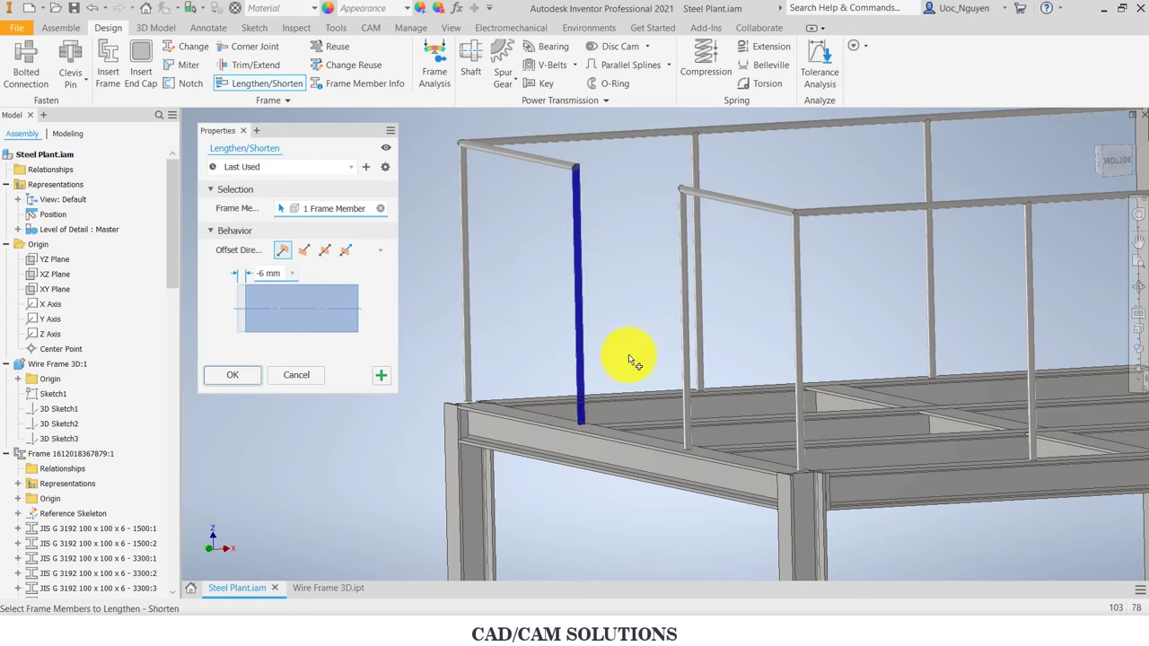
{"action": "left_click", "coordinate": [684, 370]}
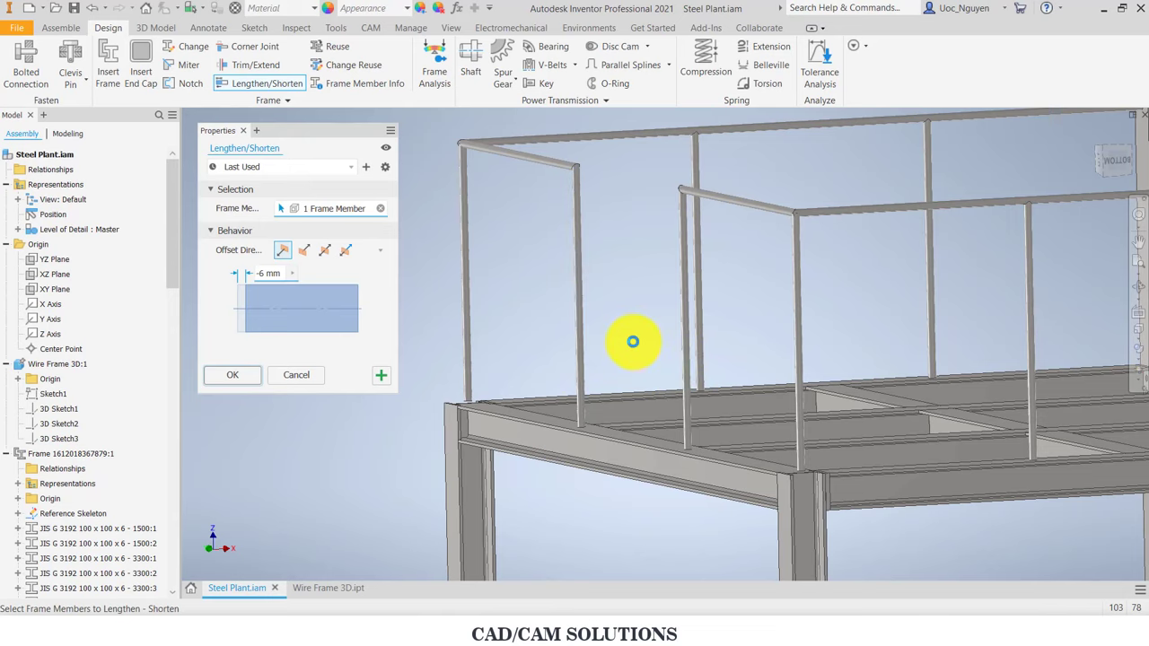
{"action": "left_click", "coordinate": [384, 378]}
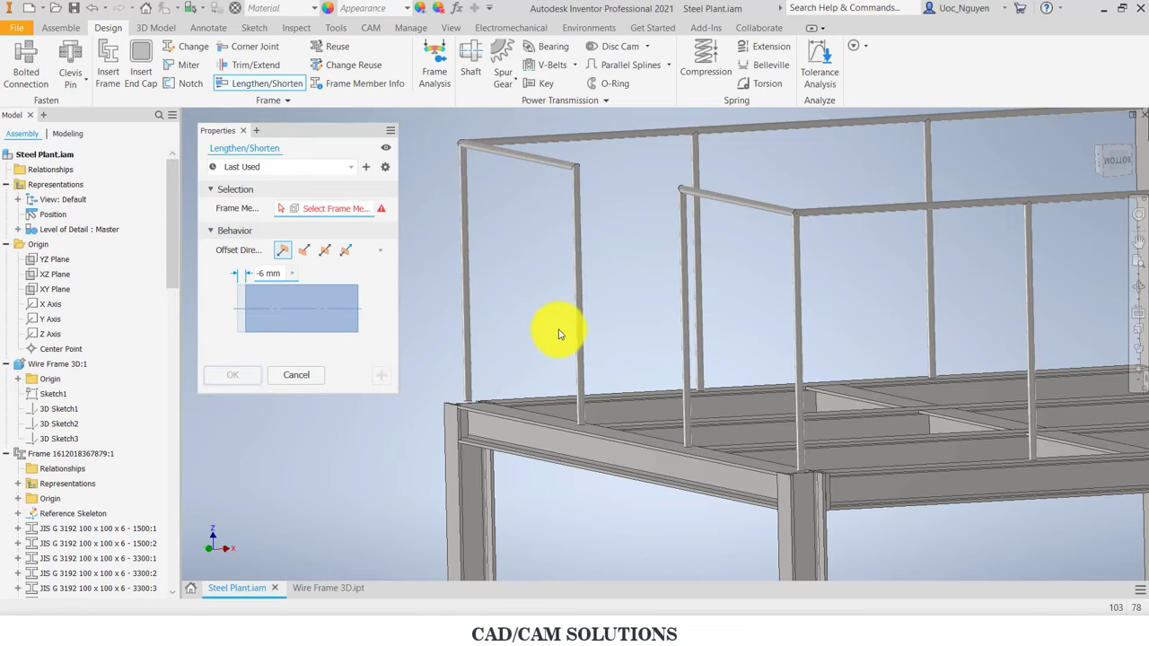
Step: Shorten six posts along the railing's right side by 6 mm
{"action": "mouse_move", "coordinate": [857, 300]}
{"action": "middle_mouse_down"}
{"action": "mouse_move", "coordinate": [730, 307]}
{"action": "mouse_move", "coordinate": [701, 321]}
{"action": "mouse_move", "coordinate": [690, 359]}
{"action": "middle_mouse_up"}
{"action": "left_click", "coordinate": [609, 368]}
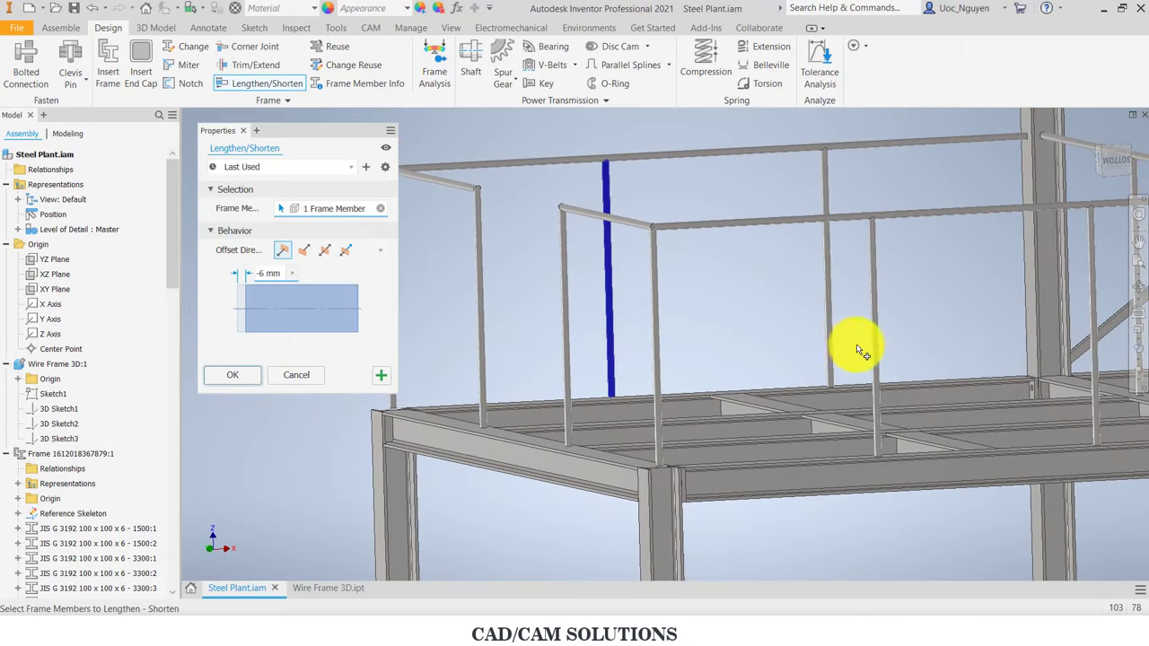
{"action": "left_click", "coordinate": [828, 350]}
{"action": "left_click", "coordinate": [876, 377]}
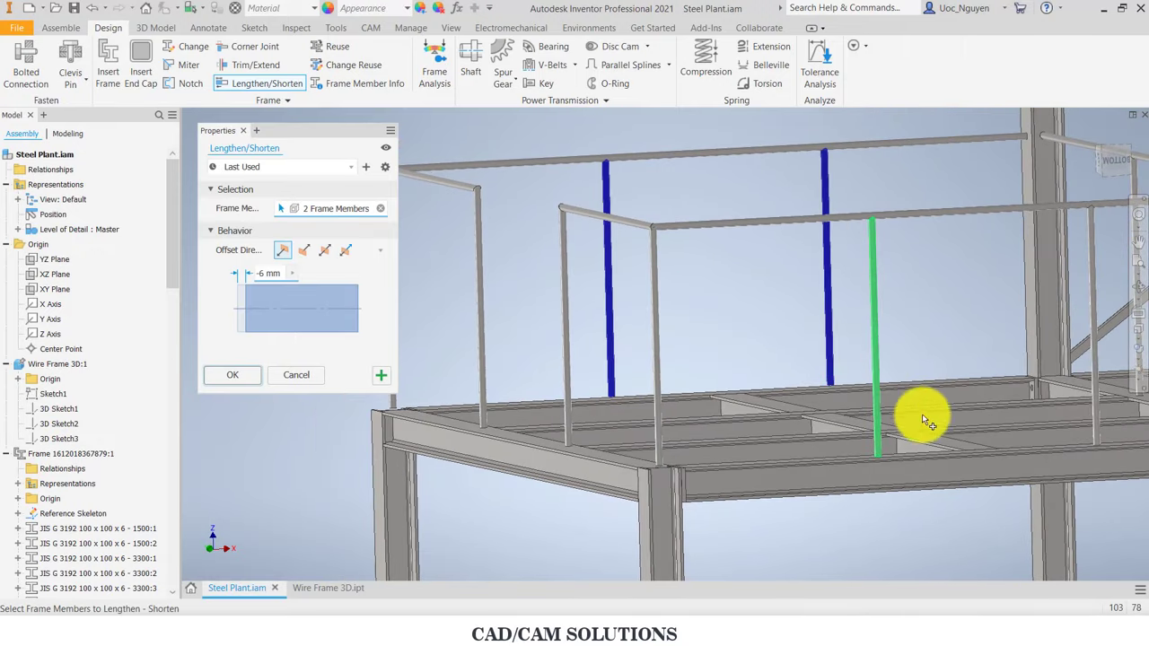
{"action": "left_click", "coordinate": [1090, 422]}
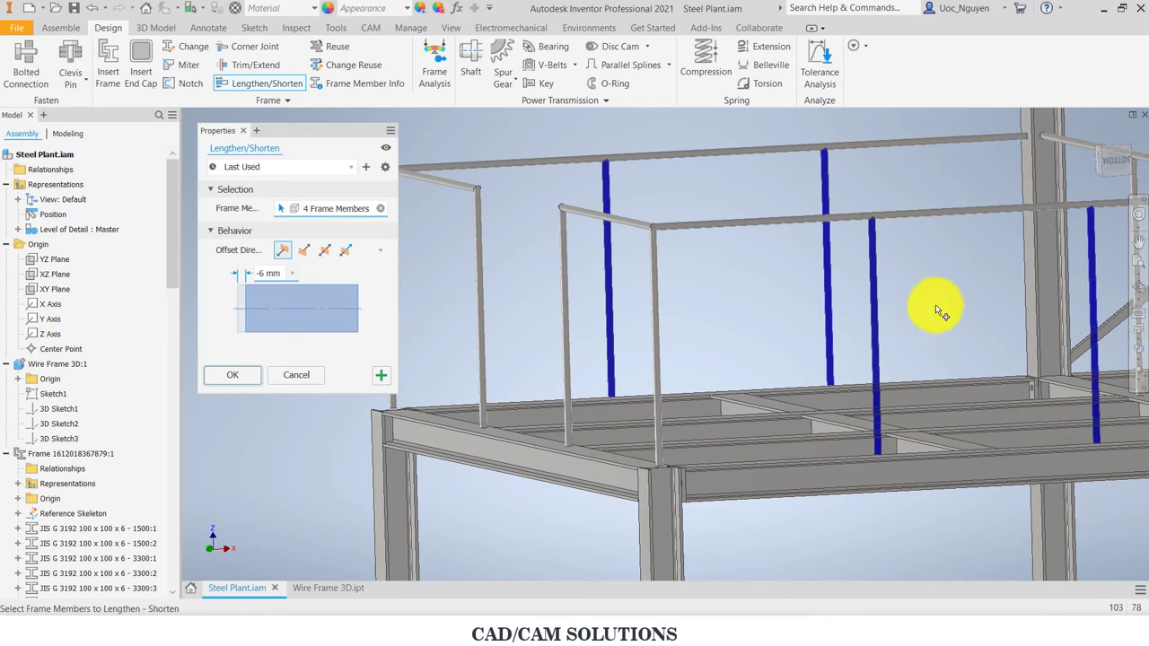
{"action": "middle_click_drag", "start_coordinate": [935, 304], "coordinate": [664, 307]}
{"action": "left_click", "coordinate": [859, 355]}
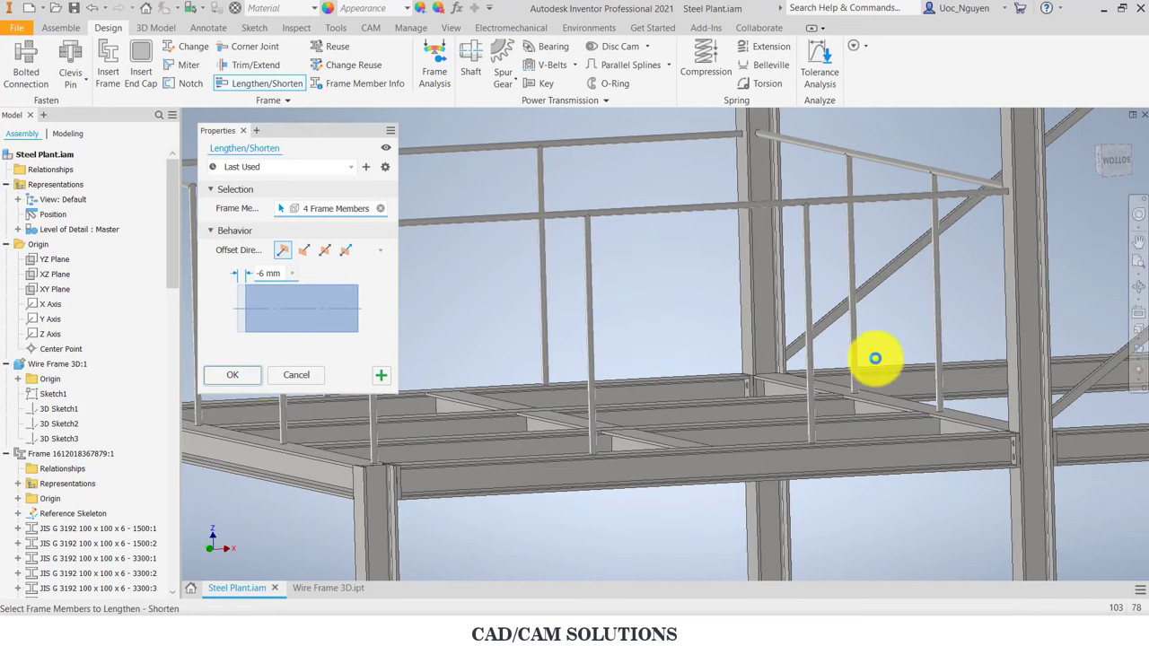
{"action": "left_click", "coordinate": [938, 353]}
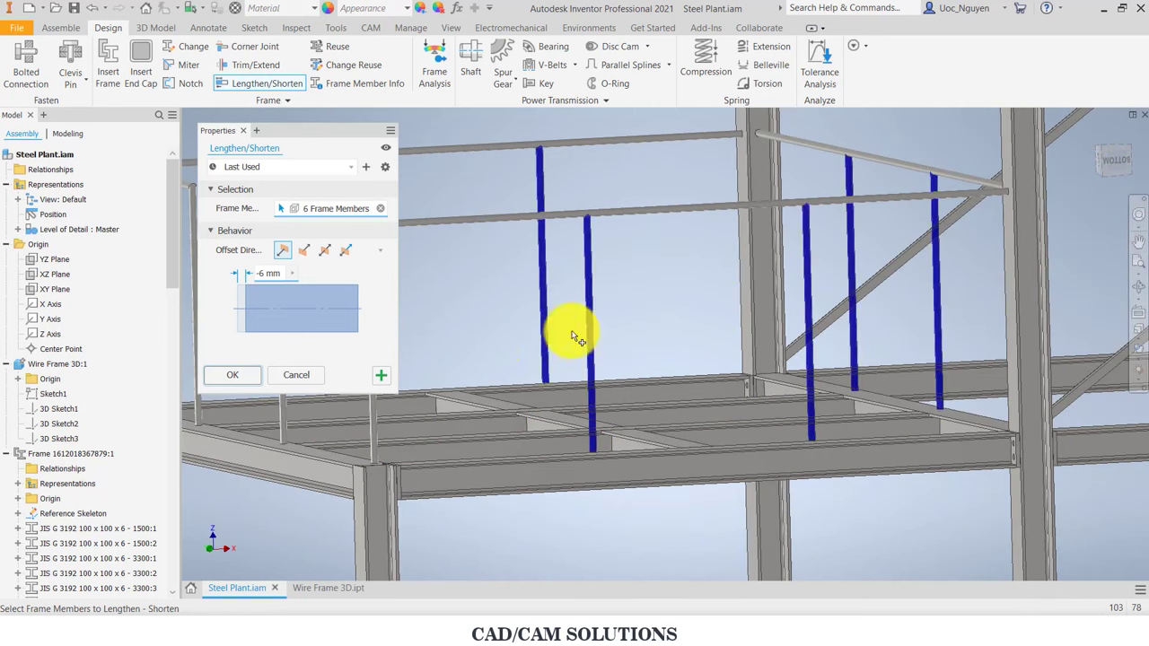
{"action": "left_click", "coordinate": [381, 375]}
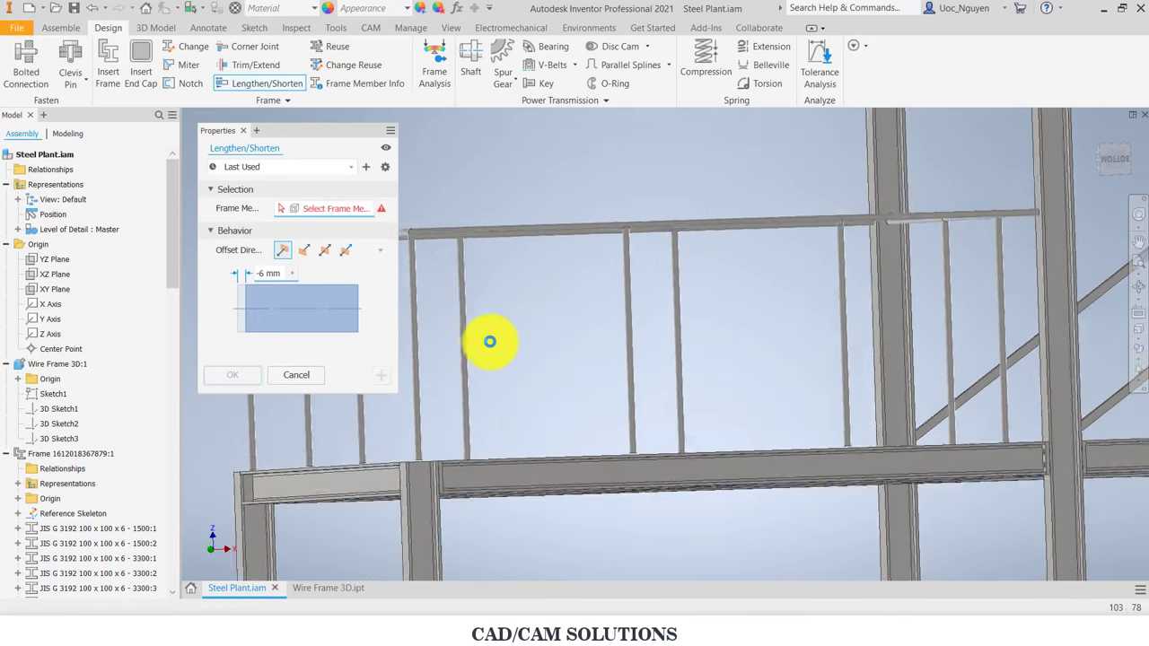
Step: Shorten four corner railing posts by 6 mm
{"action": "scroll", "coordinate": [489, 341], "scroll_direction": "down", "scroll_amount": 3}
{"action": "scroll", "coordinate": [656, 354], "scroll_direction": "down", "scroll_amount": 2}
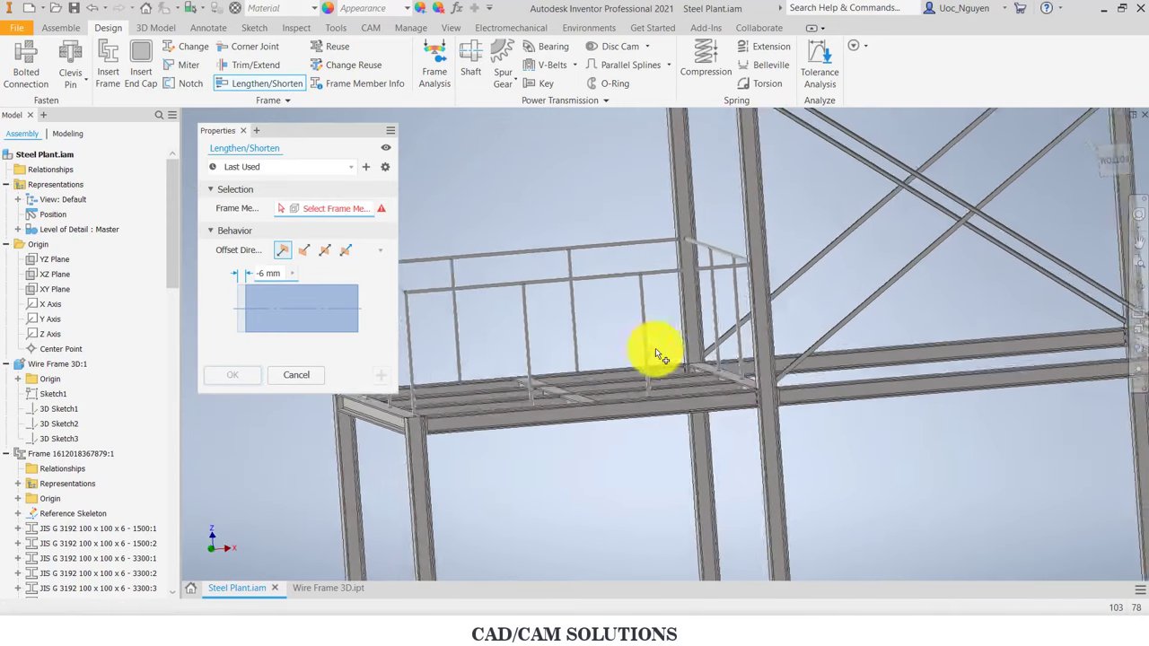
{"action": "scroll", "coordinate": [674, 359], "scroll_direction": "down", "scroll_amount": 2}
{"action": "scroll", "coordinate": [718, 305], "scroll_direction": "down", "scroll_amount": 2}
{"action": "scroll", "coordinate": [718, 305], "scroll_direction": "up", "scroll_amount": 2}
{"action": "scroll", "coordinate": [672, 293], "scroll_direction": "up", "scroll_amount": 2}
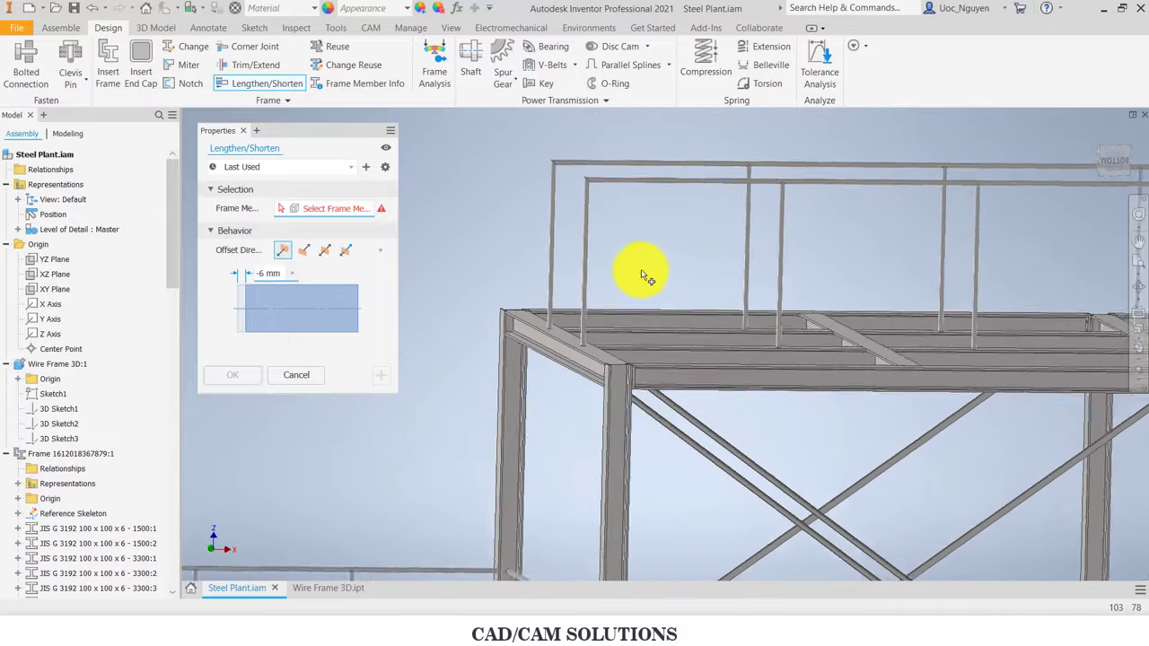
{"action": "scroll", "coordinate": [646, 270], "scroll_direction": "up", "scroll_amount": 1}
{"action": "left_click", "coordinate": [563, 333]}
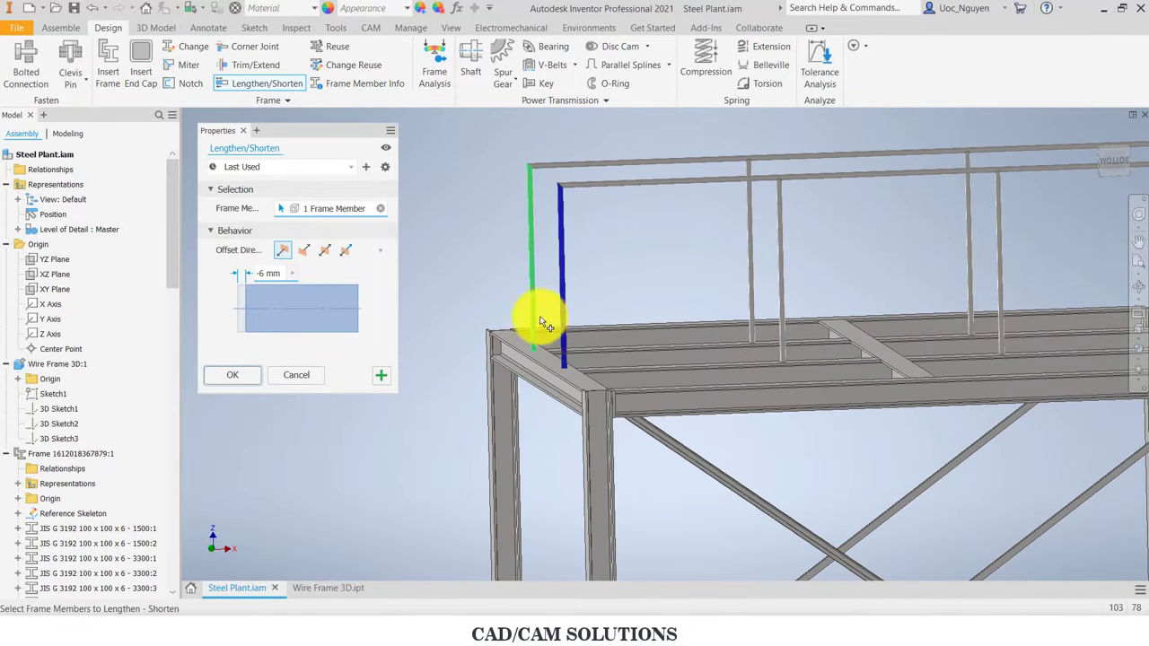
{"action": "left_click", "coordinate": [534, 318]}
{"action": "scroll", "coordinate": [538, 296], "scroll_direction": "down", "scroll_amount": 3}
{"action": "scroll", "coordinate": [724, 282], "scroll_direction": "up", "scroll_amount": 2}
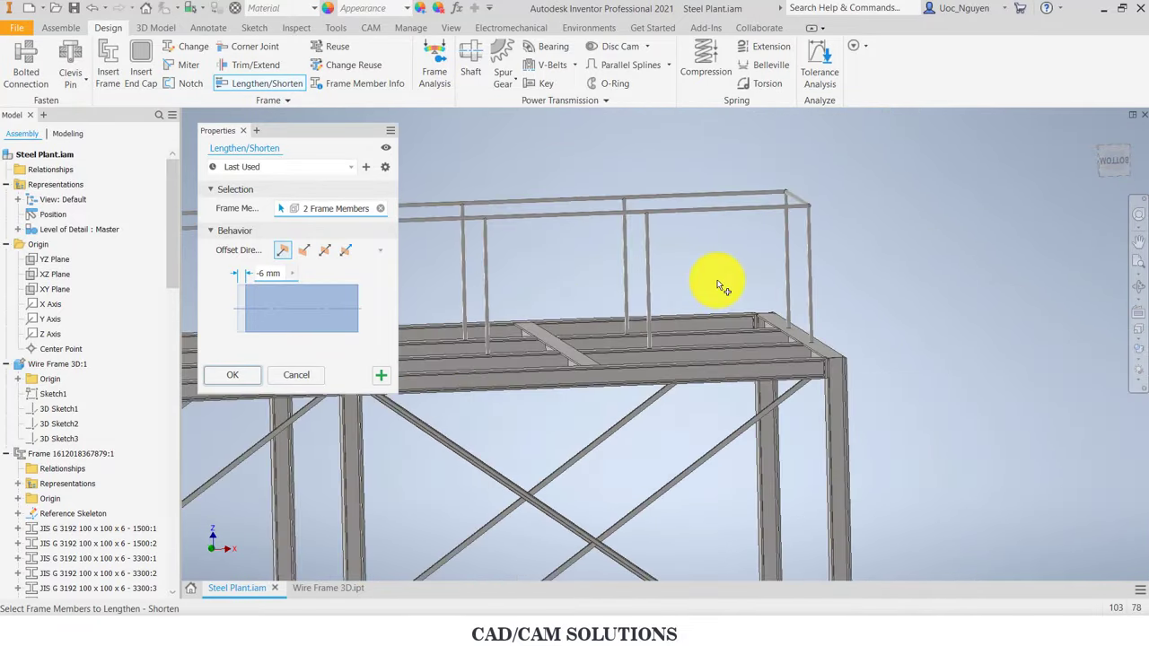
{"action": "scroll", "coordinate": [844, 333], "scroll_direction": "up", "scroll_amount": 2}
{"action": "left_click", "coordinate": [853, 340]}
{"action": "left_click", "coordinate": [892, 348]}
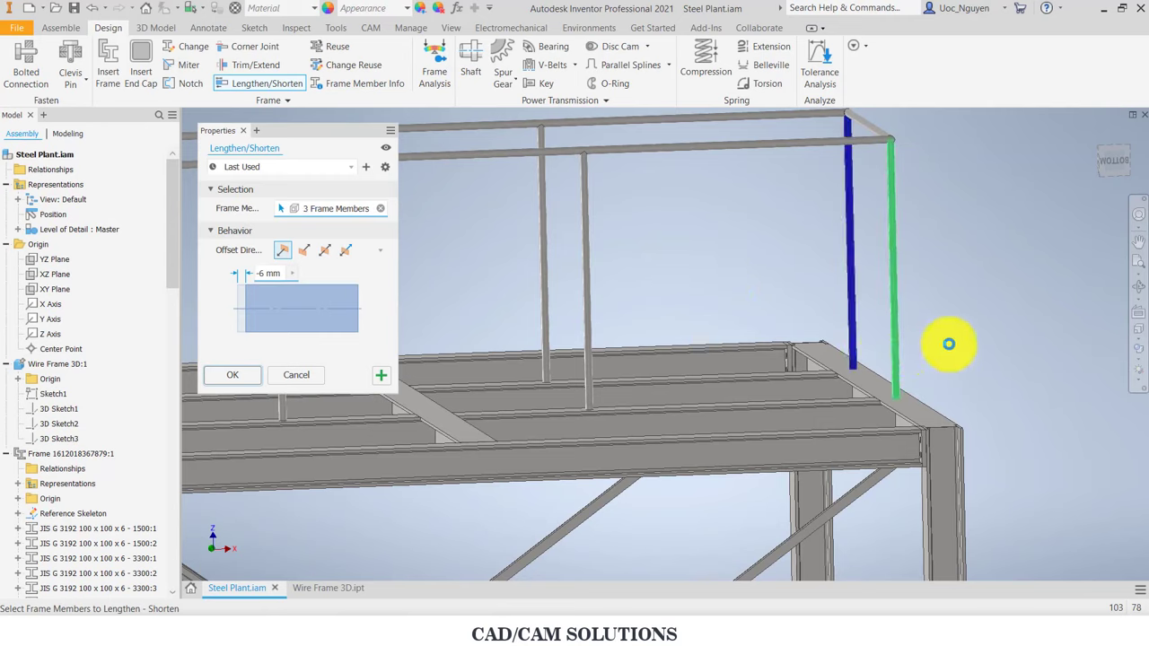
{"action": "left_click", "coordinate": [381, 375]}
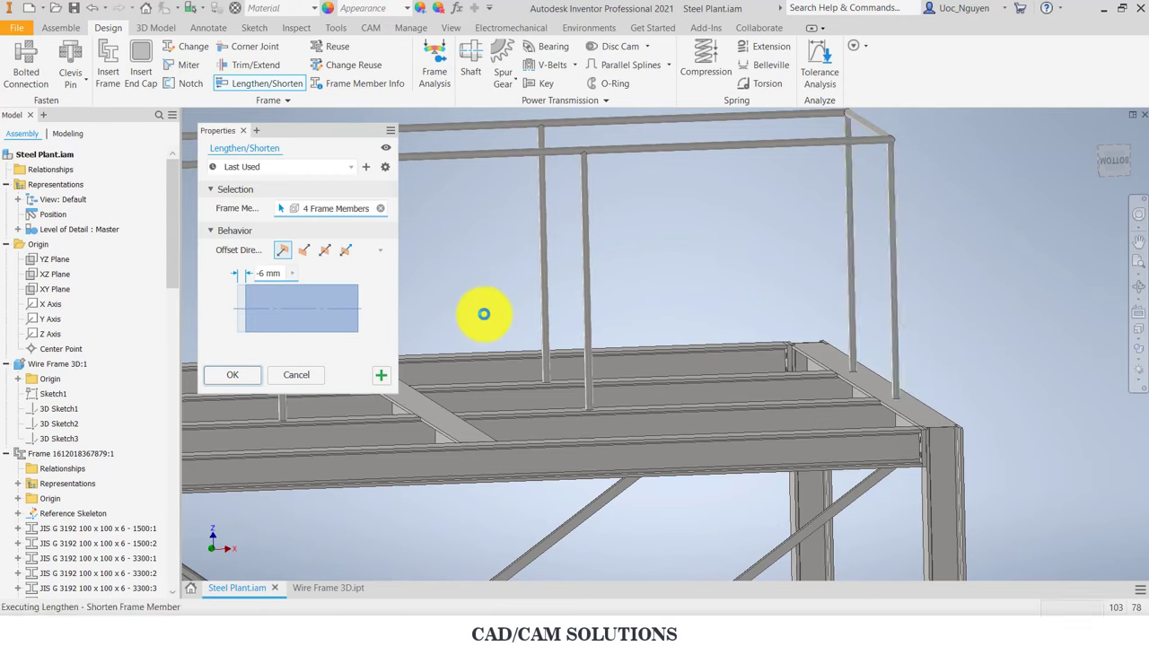
Step: Shorten ten more upper-deck railing posts by 6 mm and finish the command
{"action": "left_click", "coordinate": [558, 295]}
{"action": "left_click", "coordinate": [590, 308]}
{"action": "scroll", "coordinate": [759, 267], "scroll_direction": "down", "scroll_amount": 3}
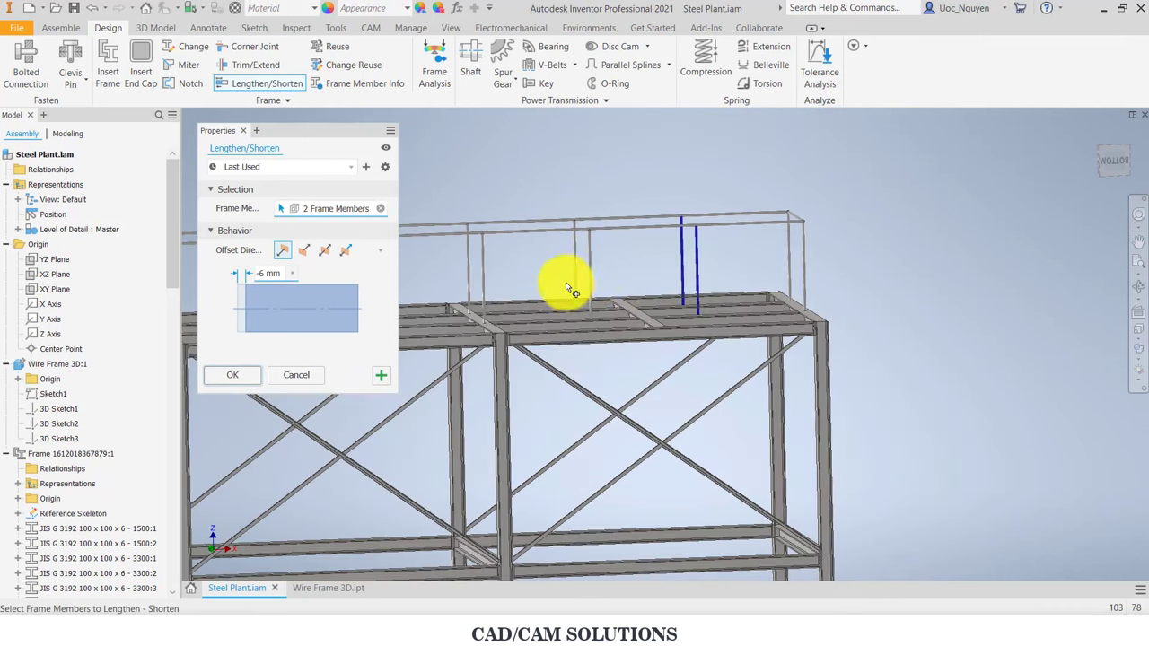
{"action": "scroll", "coordinate": [567, 289], "scroll_direction": "up", "scroll_amount": 3}
{"action": "left_click", "coordinate": [635, 295]}
{"action": "left_click", "coordinate": [652, 299]}
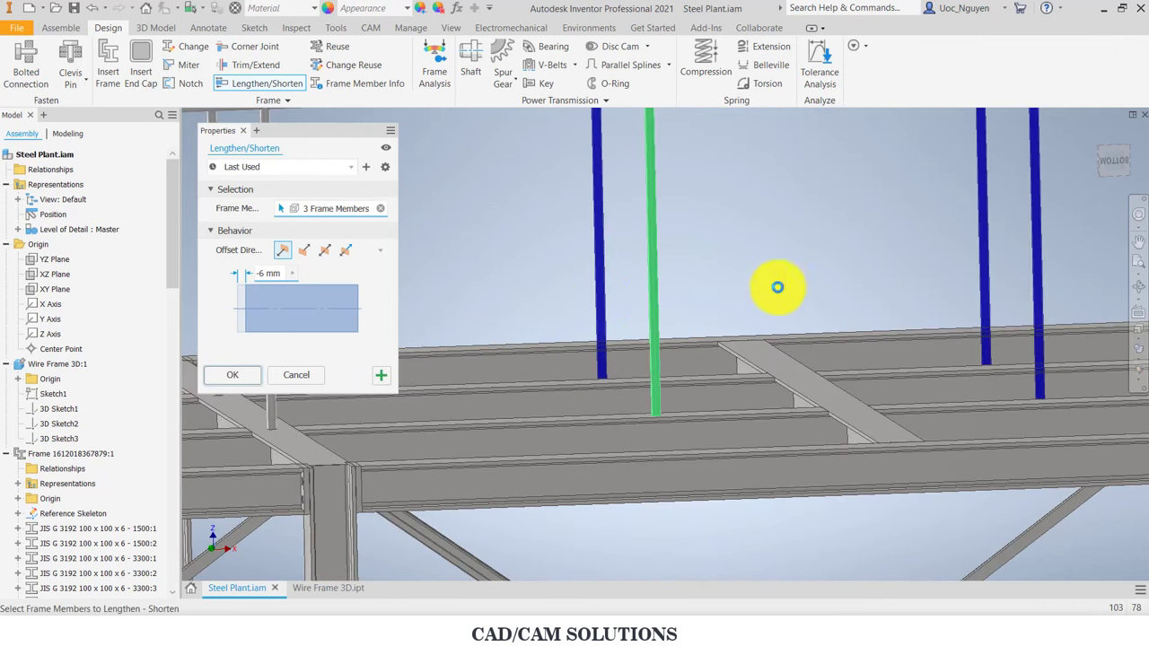
{"action": "scroll", "coordinate": [745, 270], "scroll_direction": "down", "scroll_amount": 3}
{"action": "scroll", "coordinate": [743, 271], "scroll_direction": "up", "scroll_amount": 3}
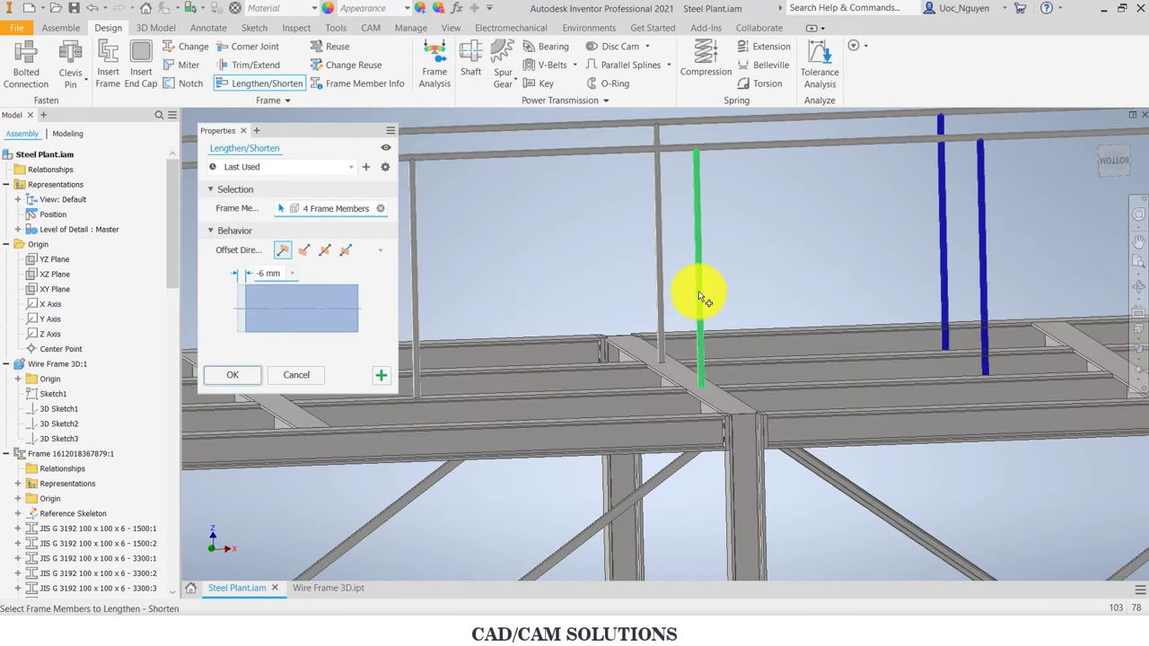
{"action": "left_click", "coordinate": [698, 295]}
{"action": "left_click", "coordinate": [662, 294]}
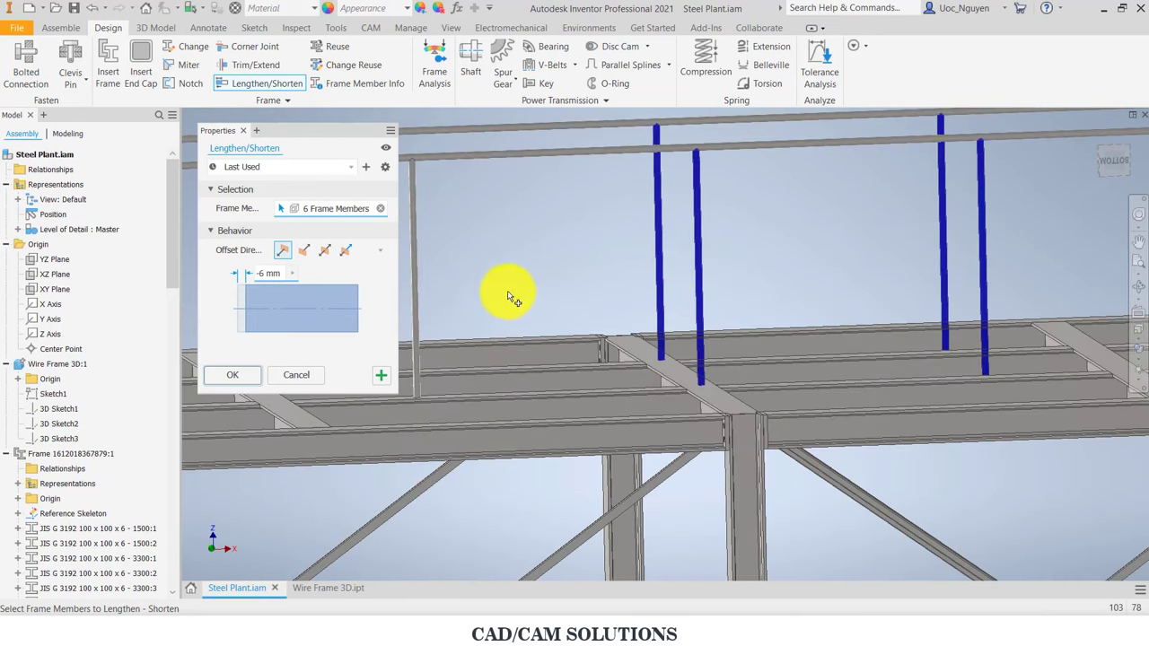
{"action": "middle_click_drag", "start_coordinate": [488, 290], "coordinate": [628, 312], "text": "shift"}
{"action": "left_click", "coordinate": [629, 311]}
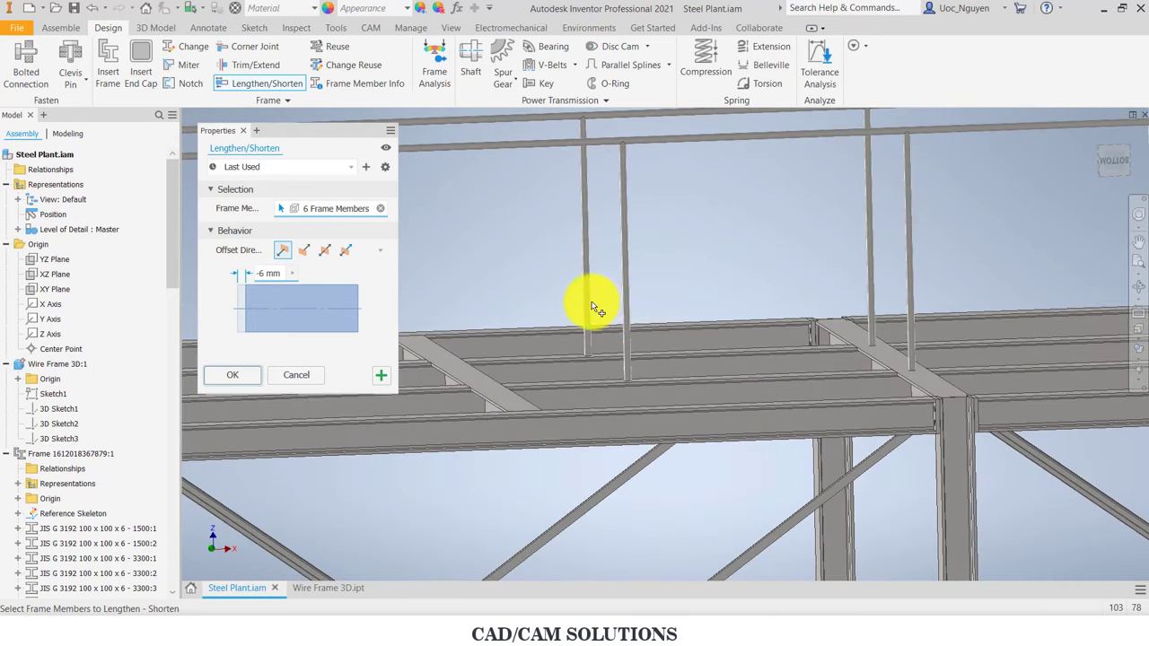
{"action": "left_click", "coordinate": [685, 287]}
{"action": "scroll", "coordinate": [763, 271], "scroll_direction": "down", "scroll_amount": 2}
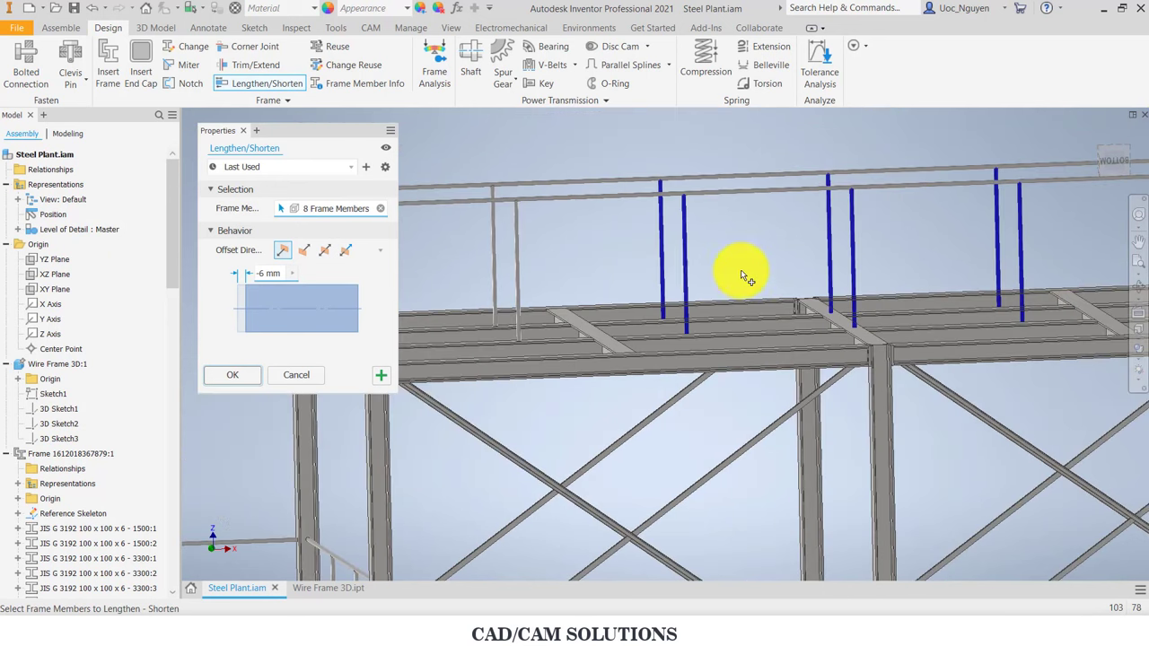
{"action": "left_click", "coordinate": [490, 295]}
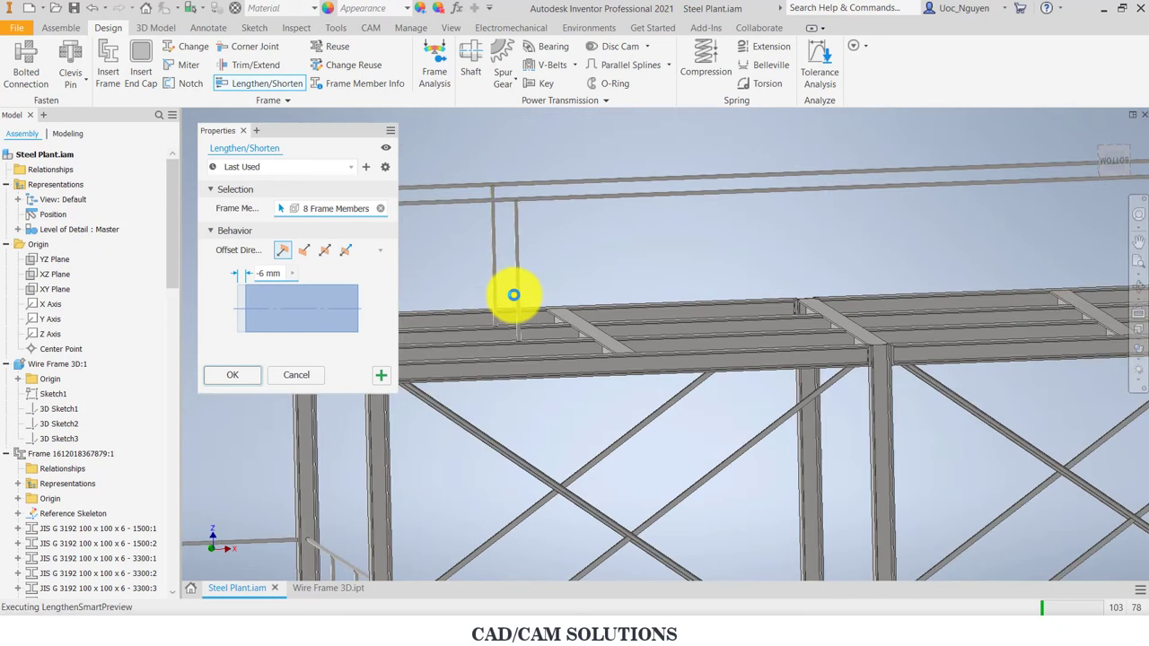
{"action": "left_click", "coordinate": [526, 301]}
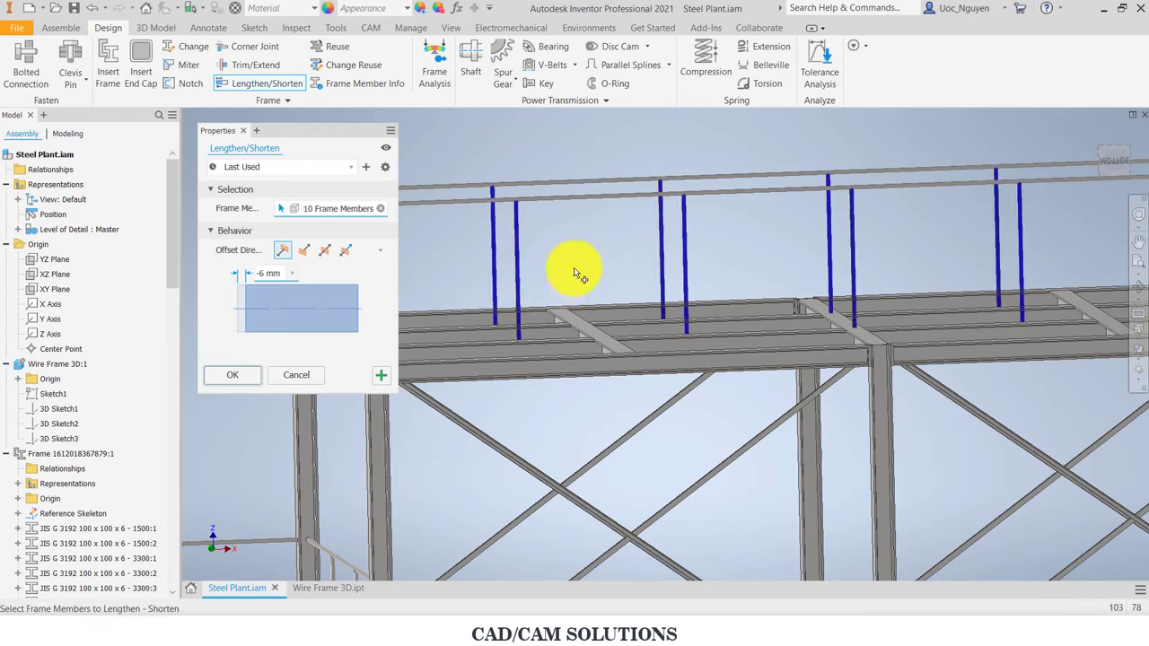
{"action": "middle_click_drag", "start_coordinate": [578, 266], "coordinate": [722, 253]}
{"action": "left_click", "coordinate": [255, 376]}
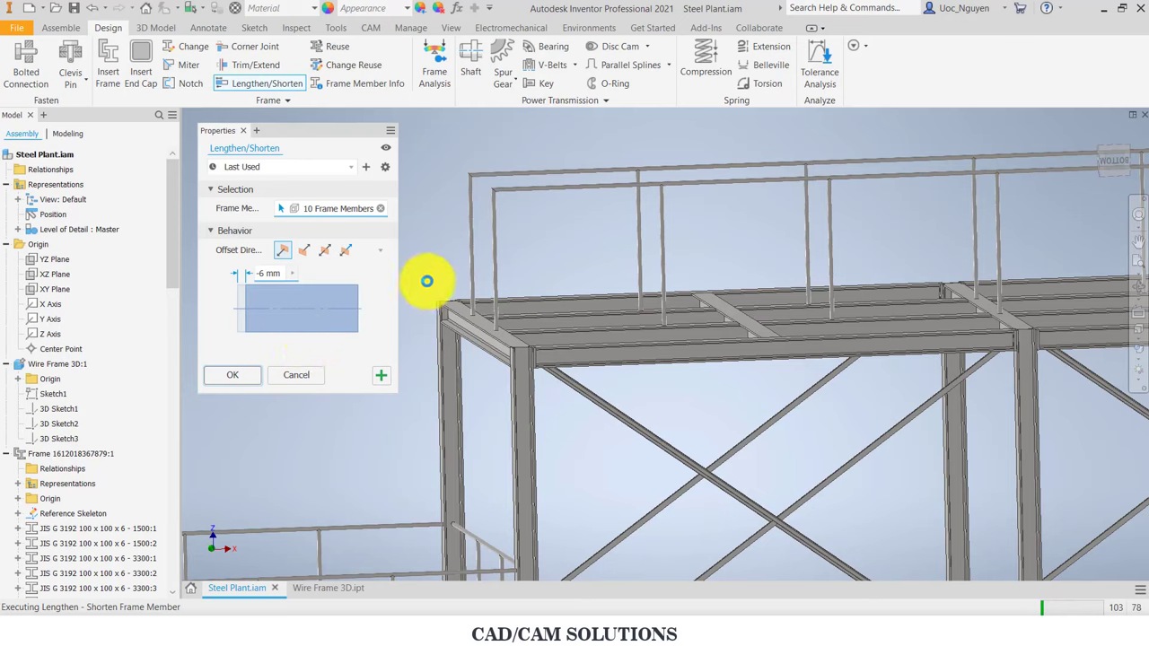
{"action": "scroll", "coordinate": [427, 281], "scroll_direction": "down", "scroll_amount": 5}
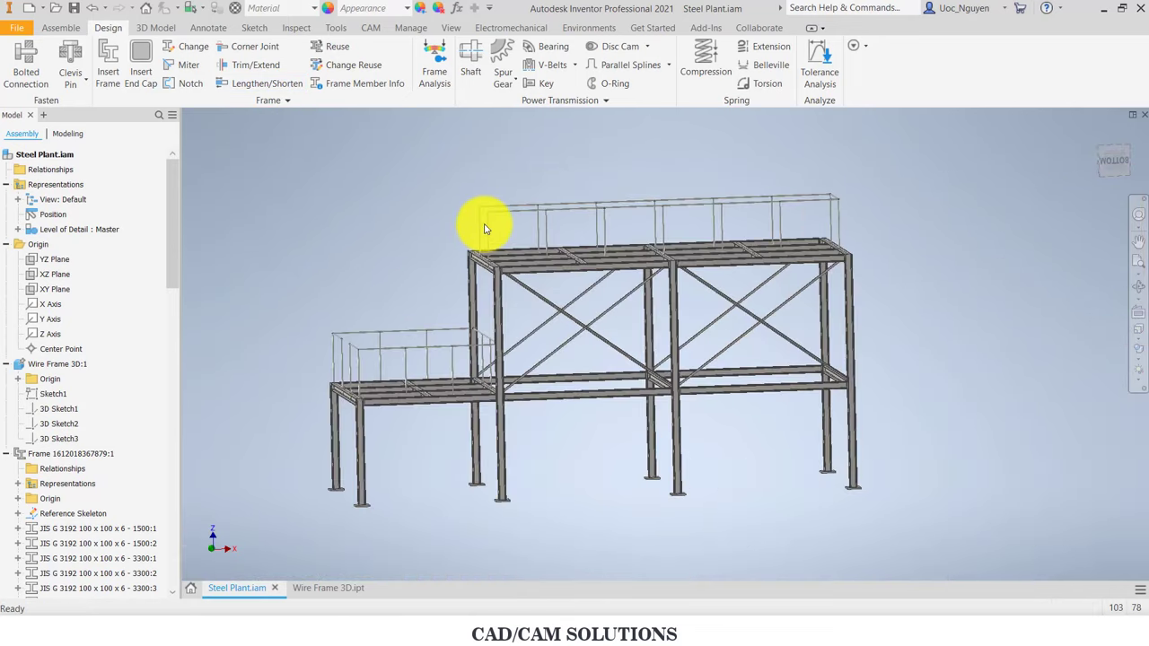
Step: Add a round 3 mm end cap with size offset -25 to railing post bottom faces
{"action": "scroll", "coordinate": [485, 359], "scroll_direction": "down", "scroll_amount": 2}
{"action": "scroll", "coordinate": [485, 401], "scroll_direction": "up", "scroll_amount": 5}
{"action": "middle_click_drag", "start_coordinate": [484, 395], "coordinate": [278, 162], "text": "shift"}
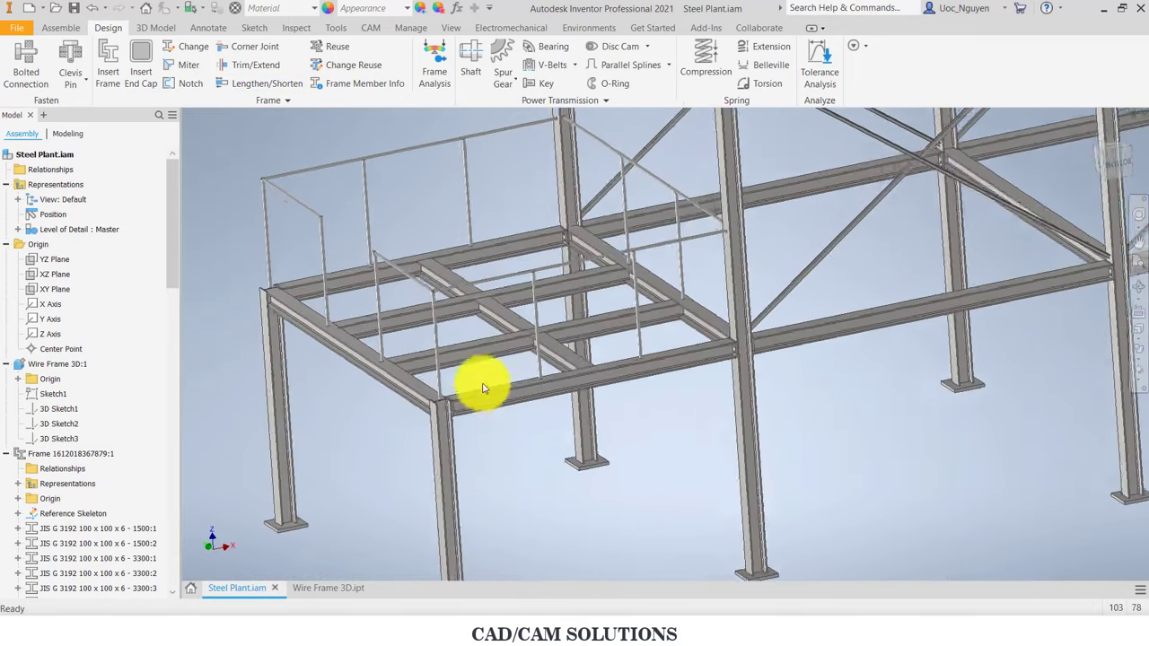
{"action": "left_click", "coordinate": [144, 77]}
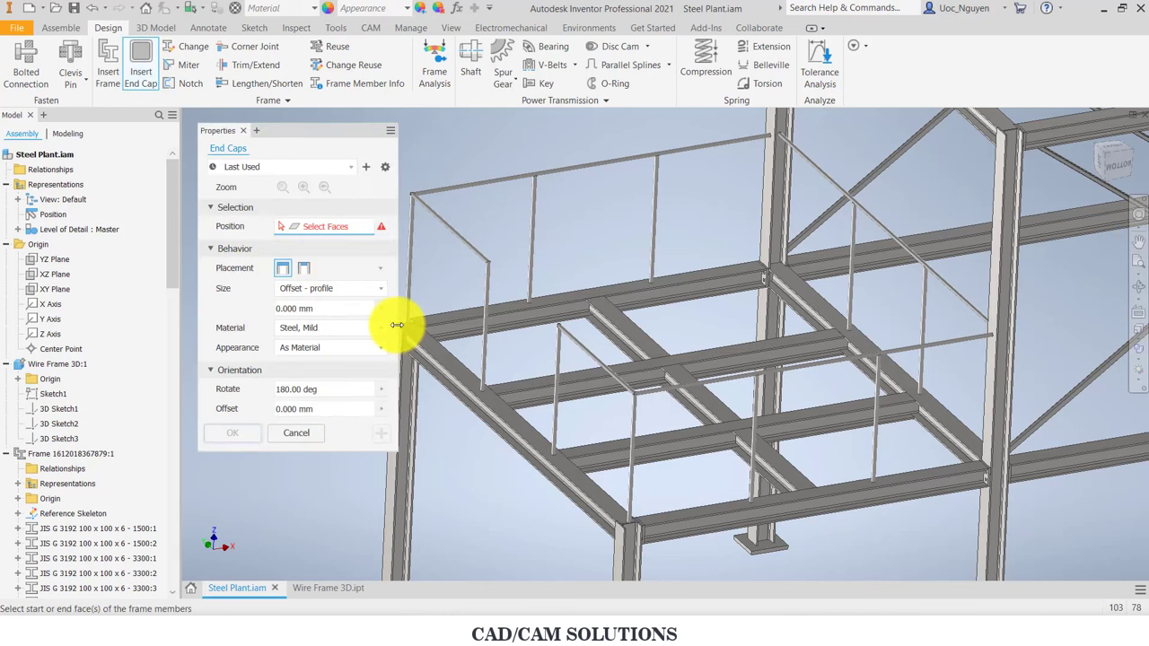
{"action": "scroll", "coordinate": [490, 308], "scroll_direction": "up", "scroll_amount": 5}
{"action": "scroll", "coordinate": [494, 314], "scroll_direction": "up", "scroll_amount": 5}
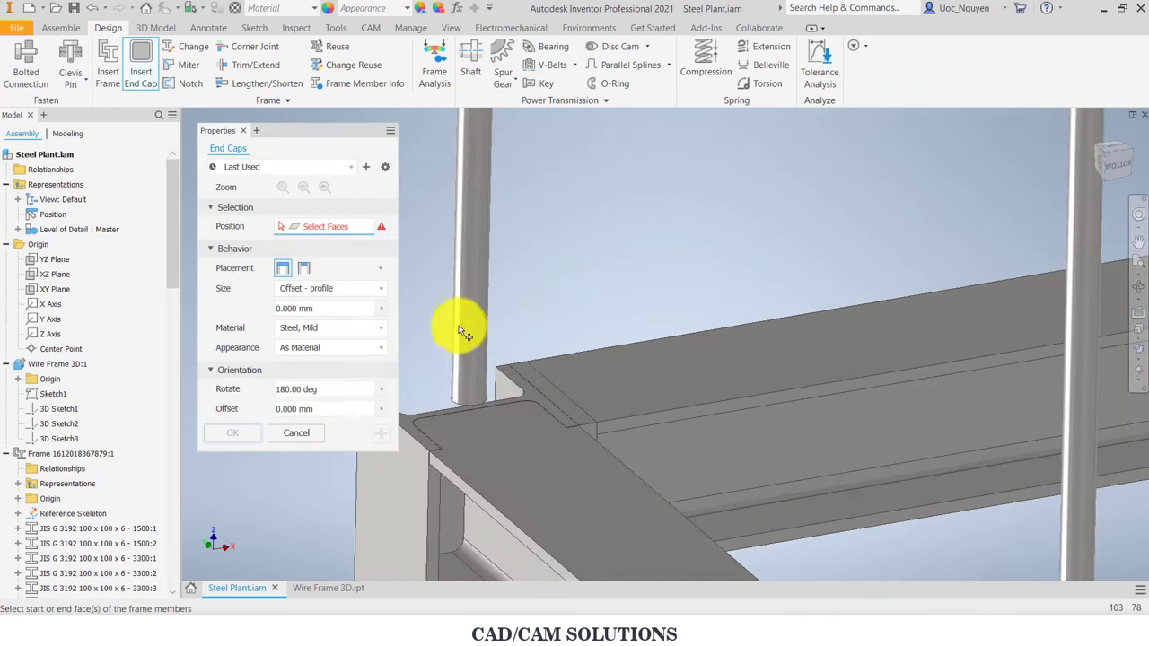
{"action": "left_click", "coordinate": [470, 400]}
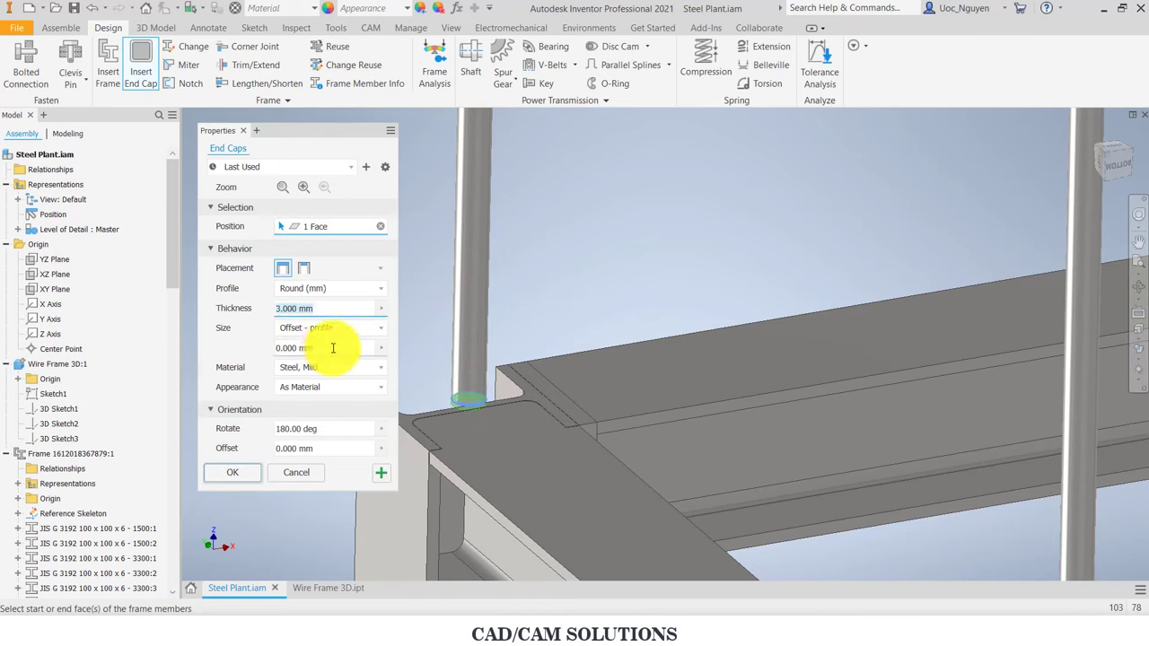
{"action": "left_click", "coordinate": [305, 348]}
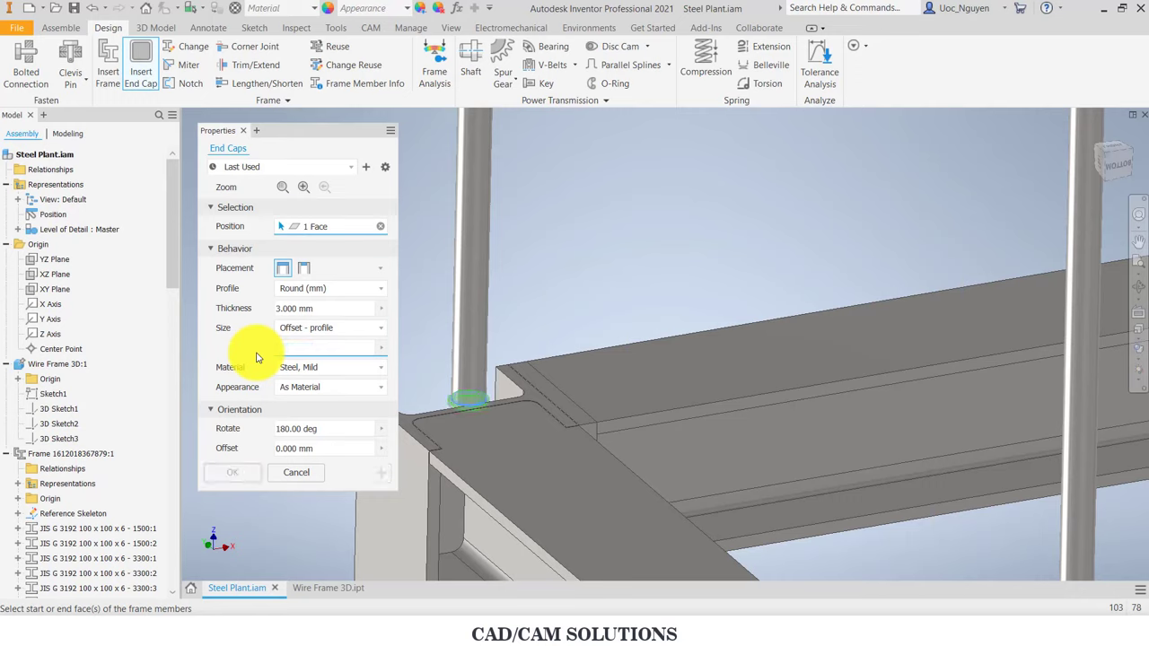
{"action": "type", "text": "10"}
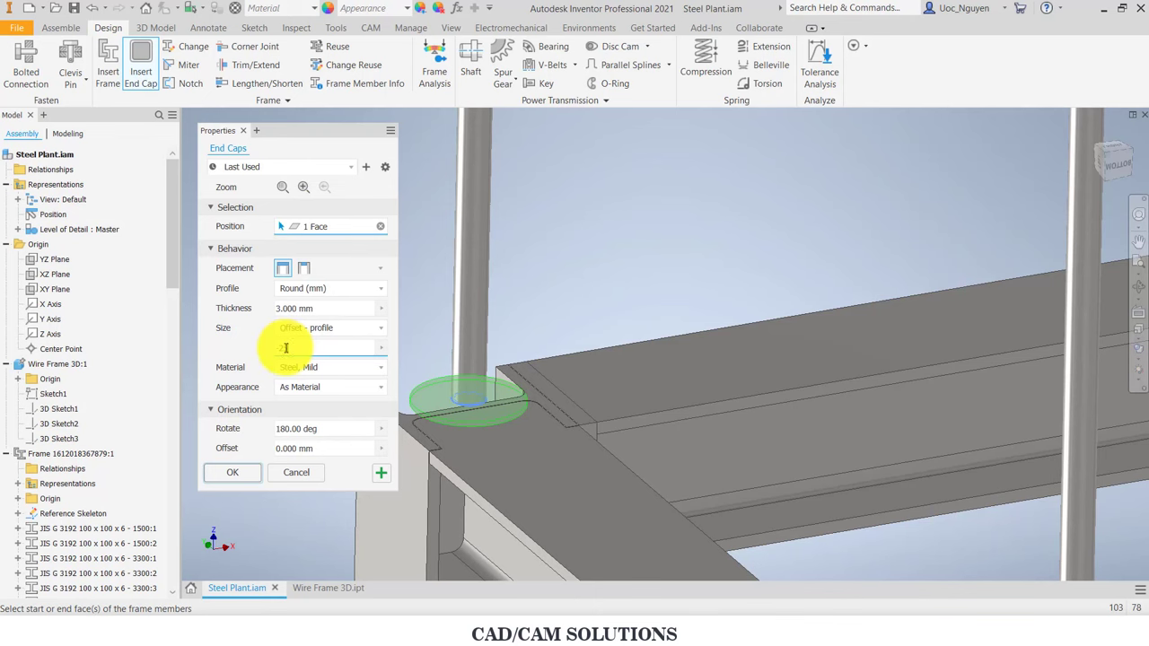
{"action": "type", "text": "-25"}
{"action": "scroll", "coordinate": [586, 283], "scroll_direction": "down", "scroll_amount": 3}
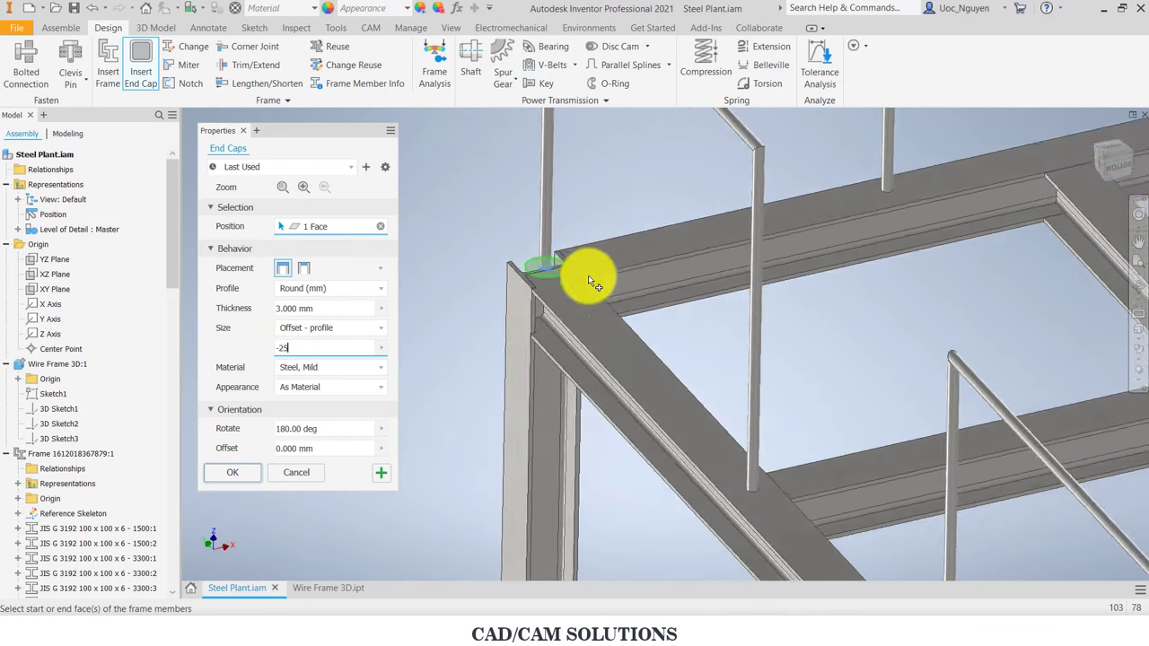
{"action": "scroll", "coordinate": [588, 275], "scroll_direction": "down", "scroll_amount": 3}
Step: Add end caps to the feet of the lower platform railing posts
{"action": "left_click", "coordinate": [737, 466]}
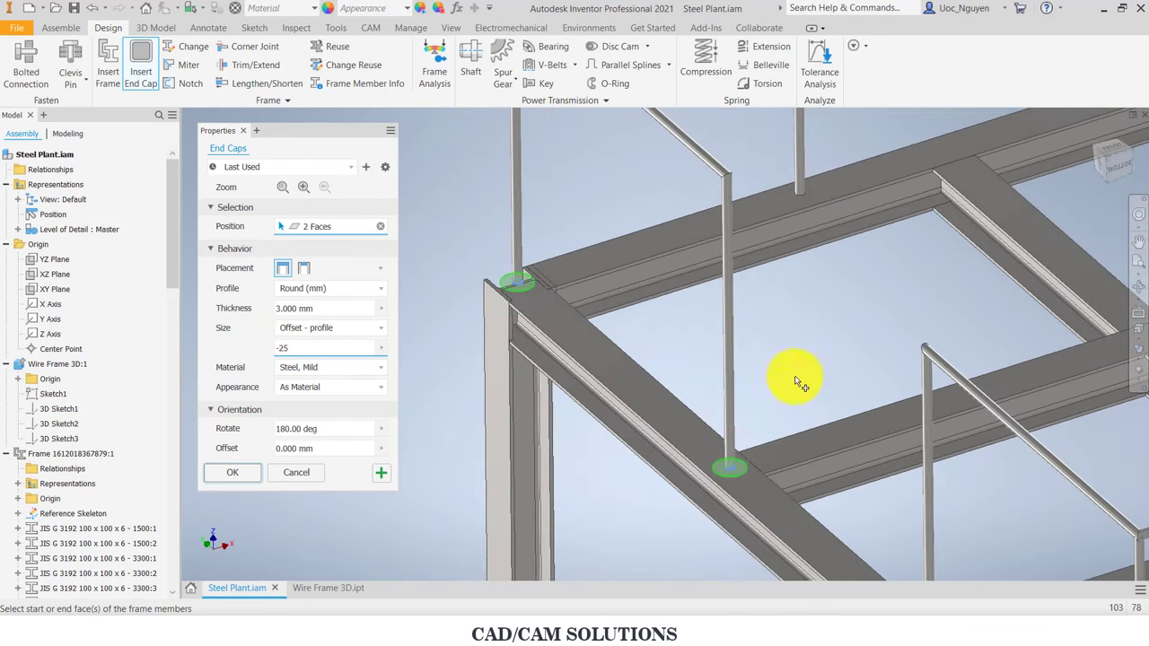
{"action": "middle_click_drag", "start_coordinate": [795, 376], "coordinate": [713, 312], "text": "shift"}
{"action": "left_click", "coordinate": [754, 513]}
{"action": "scroll", "coordinate": [815, 438], "scroll_direction": "down", "scroll_amount": 2}
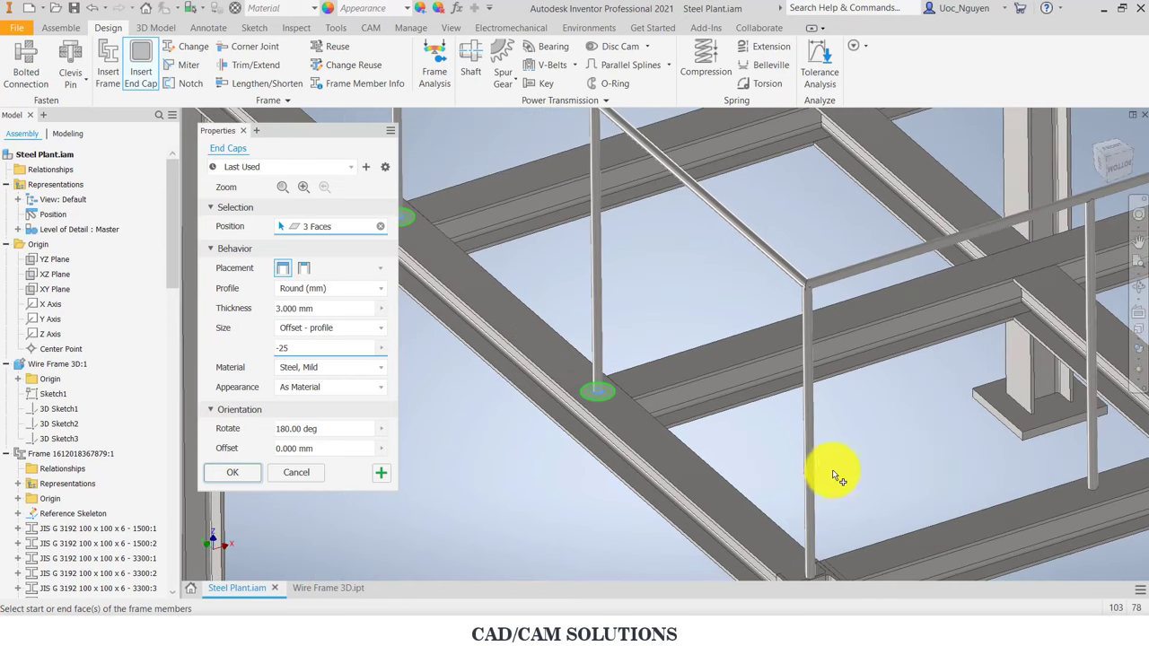
{"action": "scroll", "coordinate": [803, 430], "scroll_direction": "down", "scroll_amount": 2}
{"action": "left_click", "coordinate": [802, 481]}
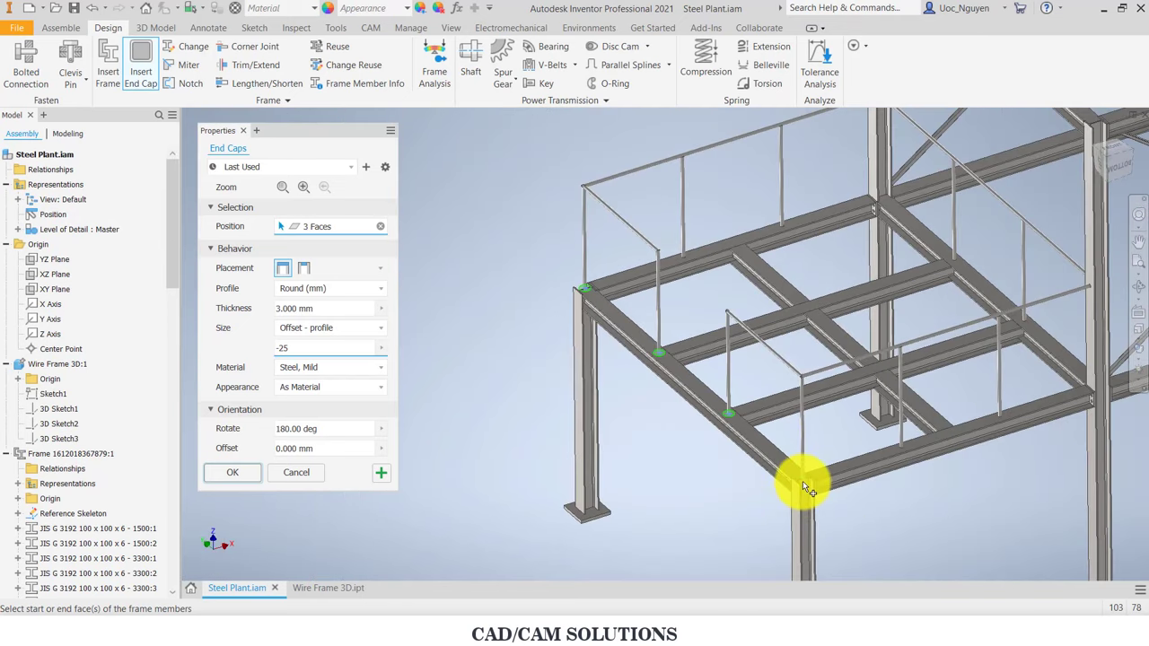
{"action": "left_click", "coordinate": [896, 443]}
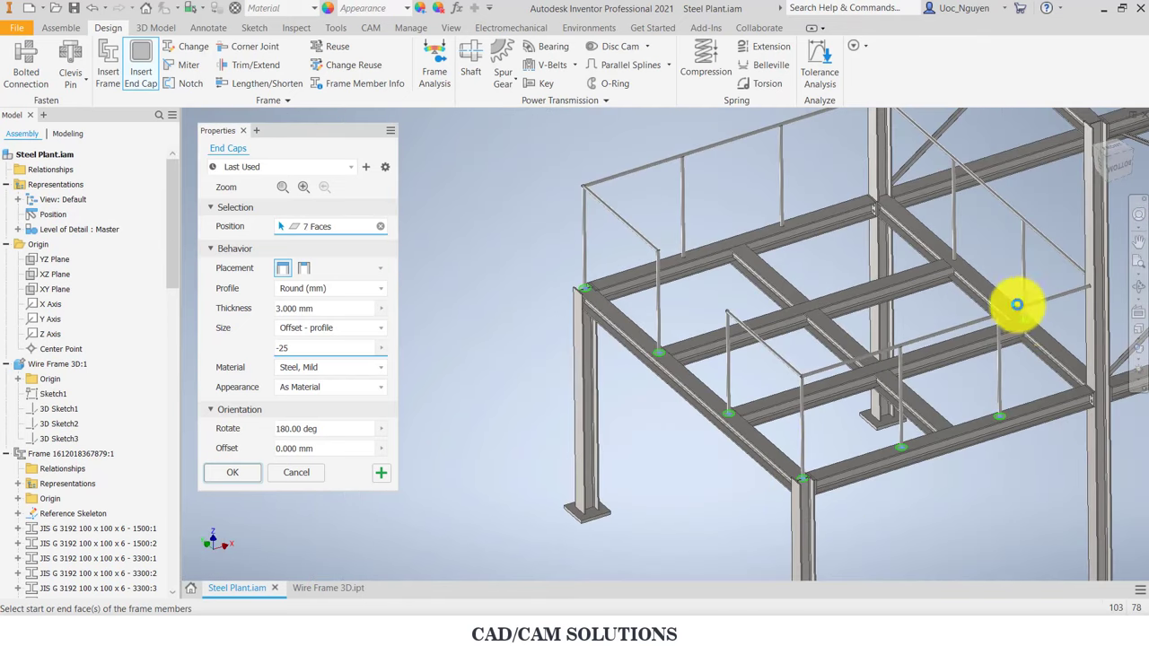
{"action": "left_click", "coordinate": [950, 261]}
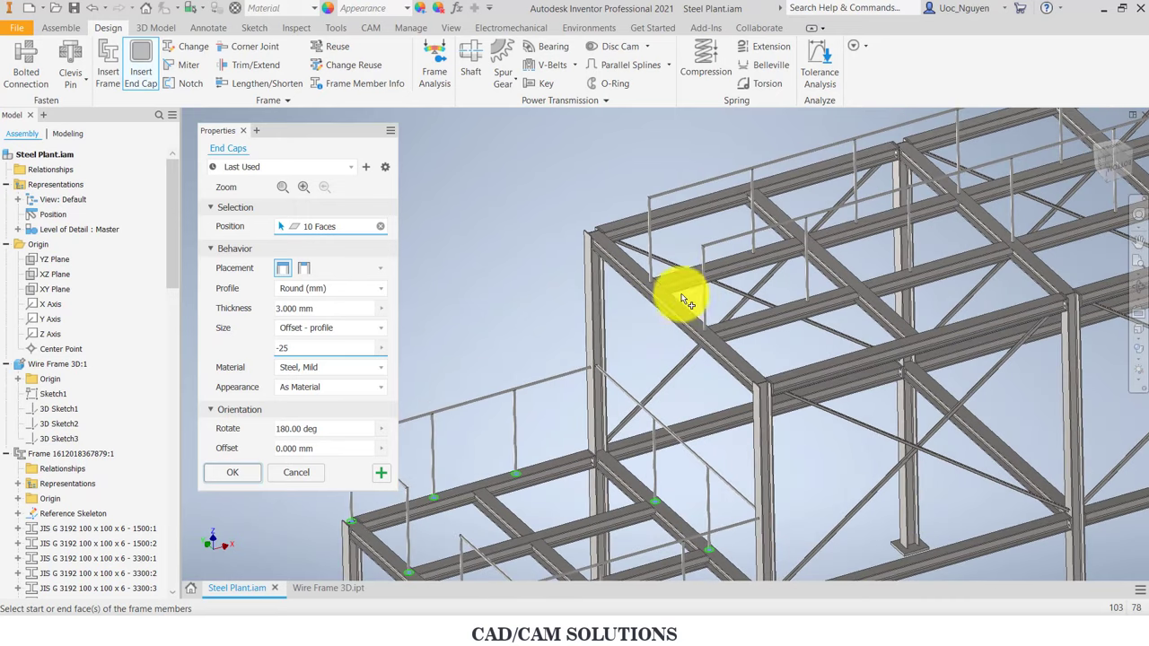
Step: Cap the remaining upper deck railing post feet, reaching 24 faces, and apply the caps
{"action": "left_click", "coordinate": [652, 289]}
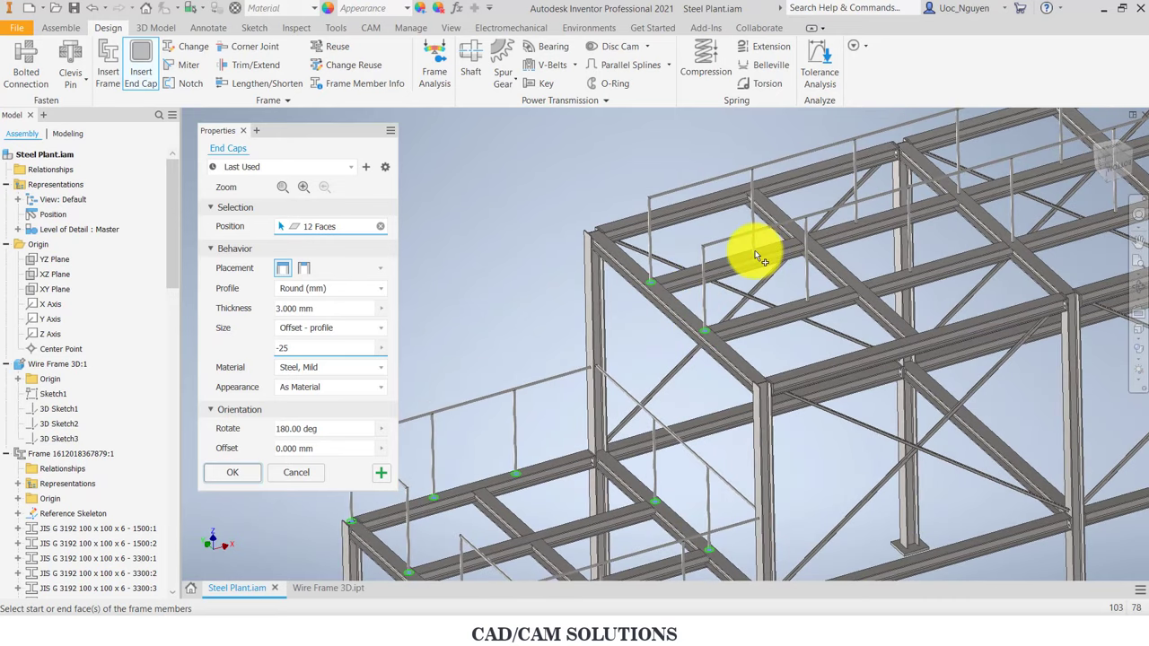
{"action": "left_click", "coordinate": [820, 299]}
{"action": "left_click", "coordinate": [851, 222]}
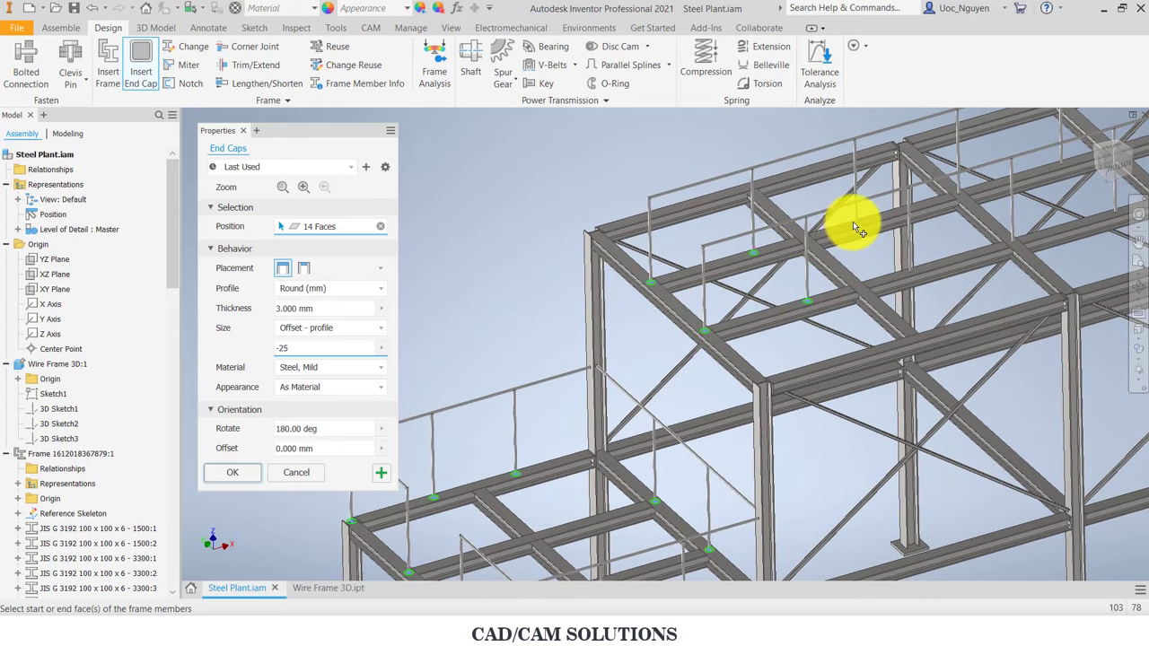
{"action": "left_click", "coordinate": [1010, 243]}
{"action": "left_click", "coordinate": [959, 197]}
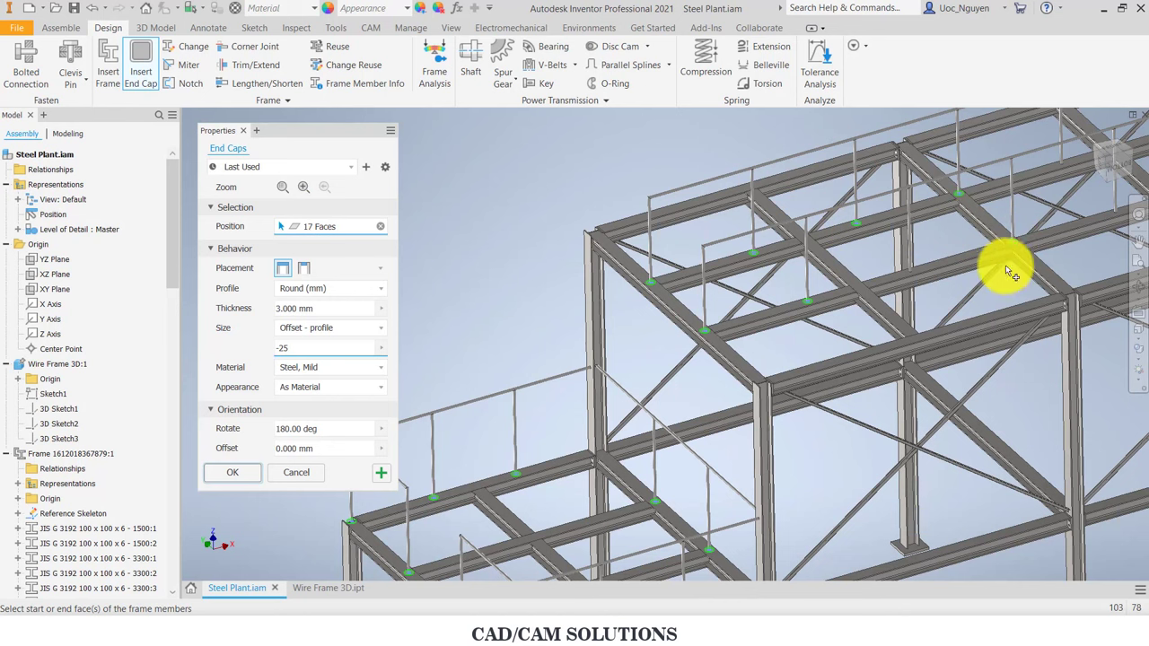
{"action": "middle_click_drag", "start_coordinate": [1005, 265], "coordinate": [727, 339]}
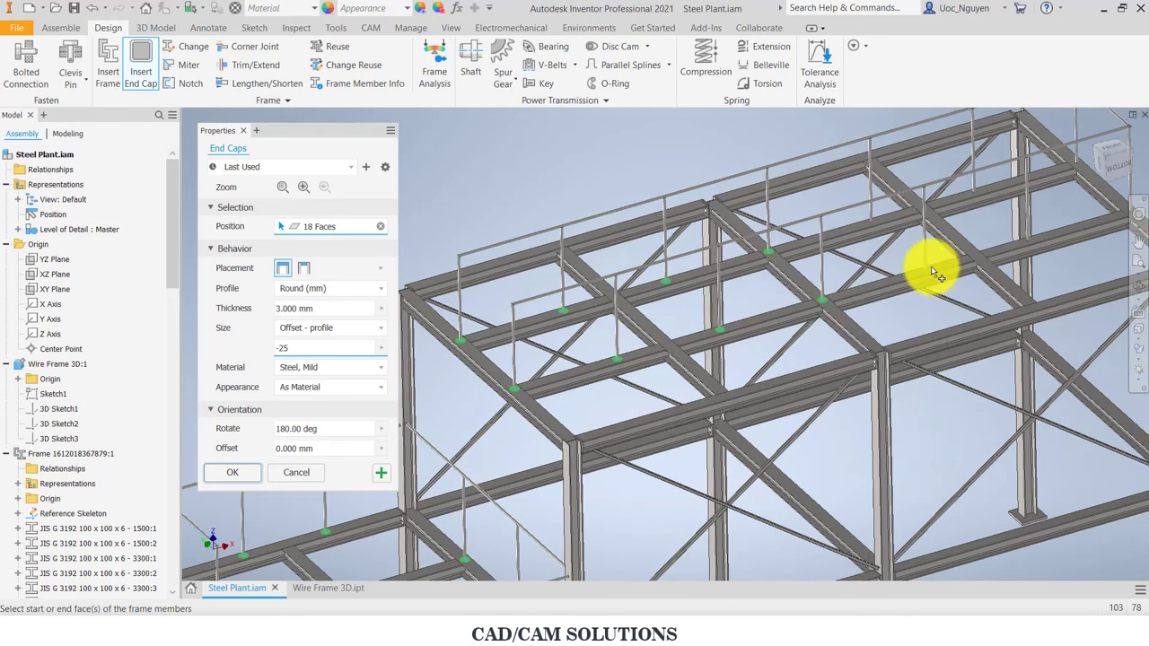
{"action": "left_click", "coordinate": [928, 267]}
{"action": "left_click", "coordinate": [873, 221]}
{"action": "left_click", "coordinate": [976, 199]}
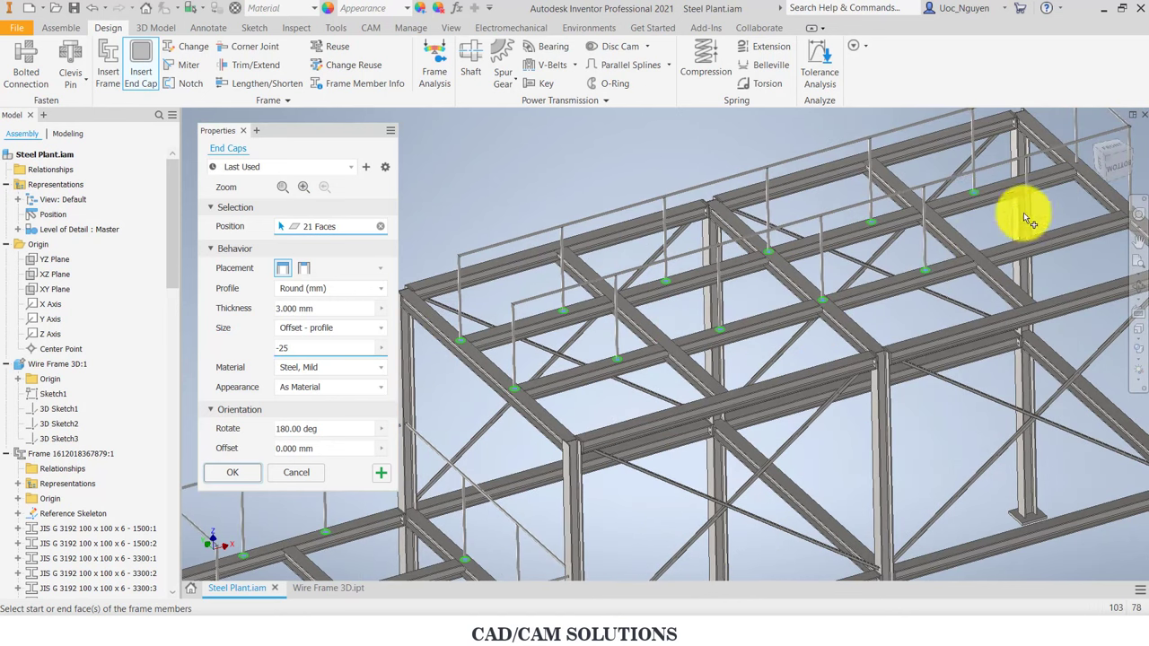
{"action": "left_click", "coordinate": [1029, 239]}
{"action": "mouse_move", "coordinate": [1082, 175]}
{"action": "middle_mouse_down"}
{"action": "mouse_move", "coordinate": [1000, 269]}
{"action": "mouse_move", "coordinate": [906, 303]}
{"action": "middle_mouse_up"}
{"action": "left_click", "coordinate": [909, 278]}
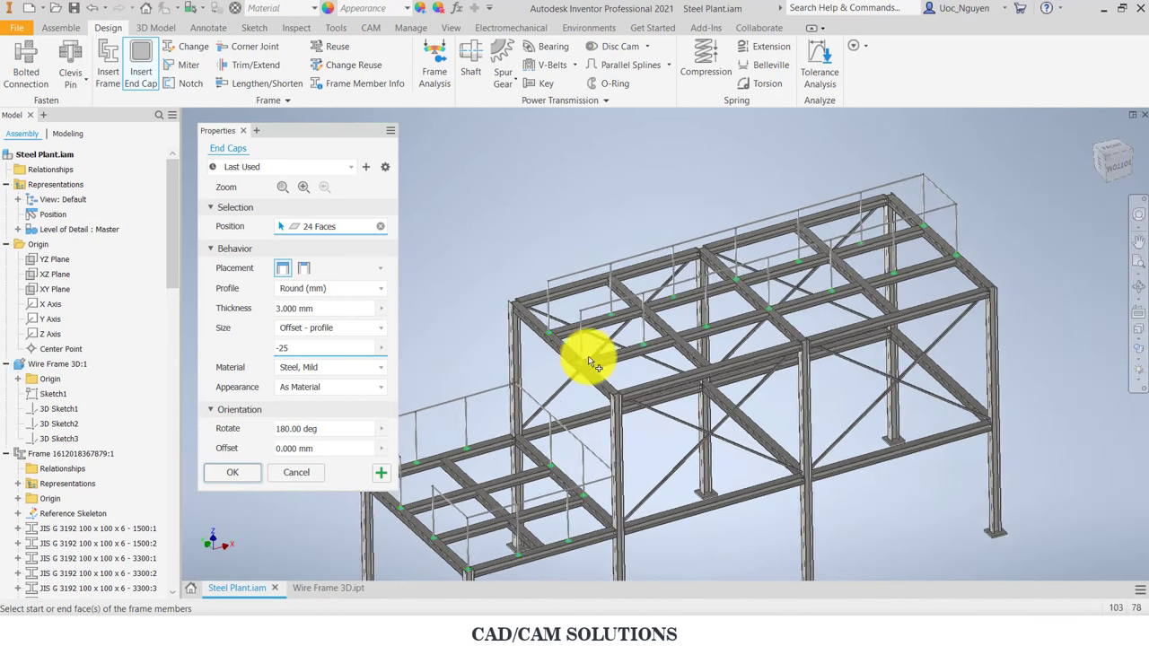
{"action": "left_click", "coordinate": [254, 480]}
Step: Accept the default frame member names and clear the frame selection
{"action": "left_click", "coordinate": [547, 336]}
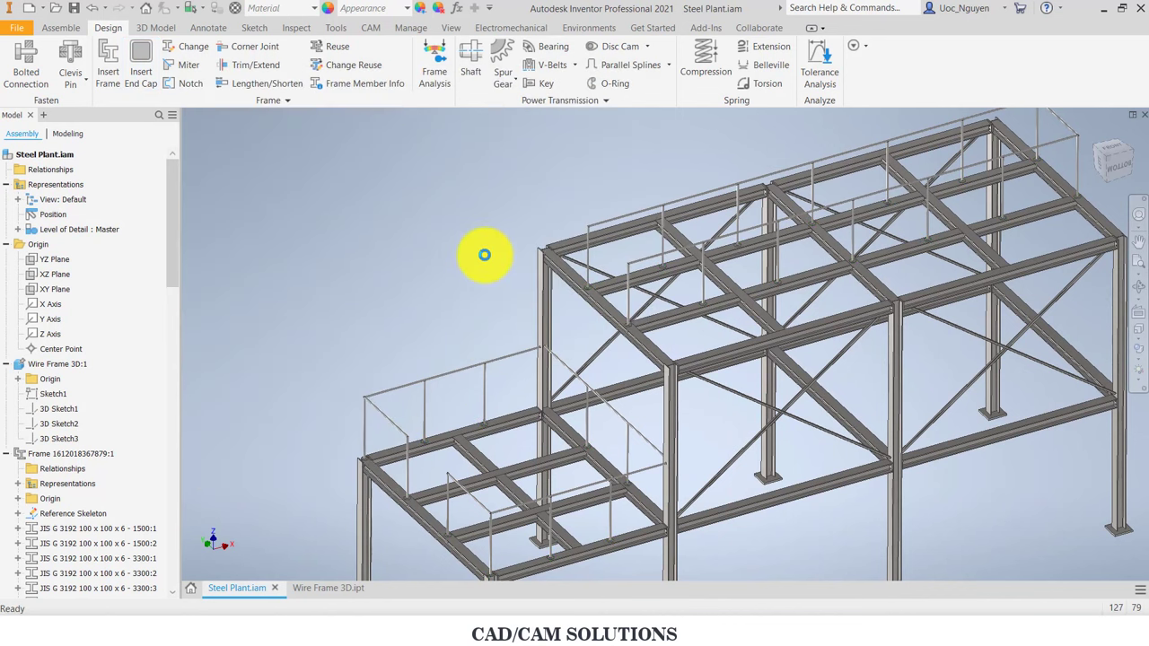
{"action": "middle_click_drag", "start_coordinate": [429, 347], "coordinate": [410, 218]}
{"action": "left_click", "coordinate": [389, 324]}
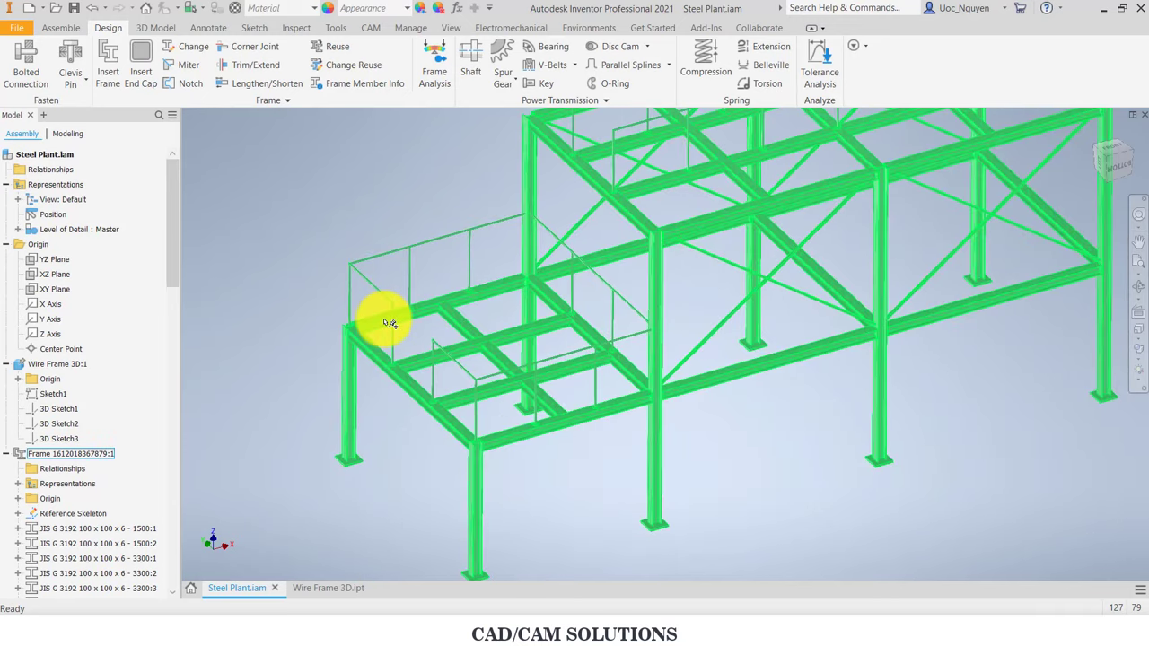
{"action": "left_click", "coordinate": [320, 257]}
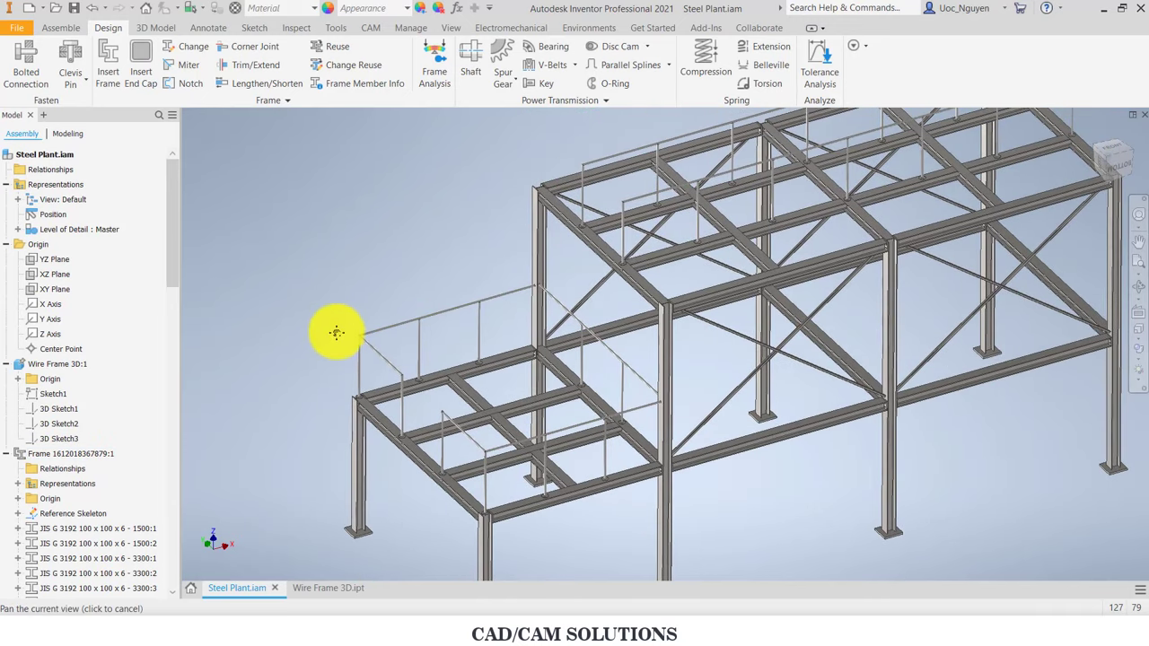
Step: Pan and zoom around the frame to review the platform beams
{"action": "middle_click_drag", "start_coordinate": [320, 257], "coordinate": [369, 274]}
{"action": "scroll", "coordinate": [428, 398], "scroll_direction": "down", "scroll_amount": 5}
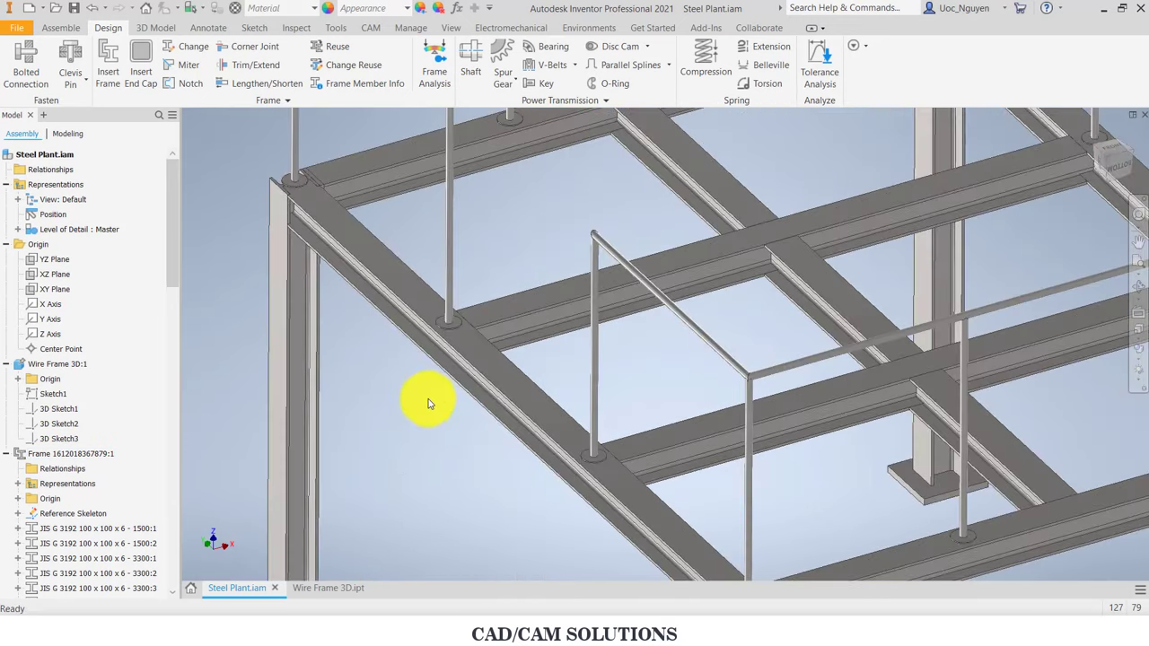
{"action": "left_click", "coordinate": [455, 346]}
{"action": "key", "text": "Escape"}
{"action": "scroll", "coordinate": [454, 343], "scroll_direction": "up", "scroll_amount": 3}
{"action": "middle_click_drag", "start_coordinate": [500, 251], "coordinate": [486, 284]}
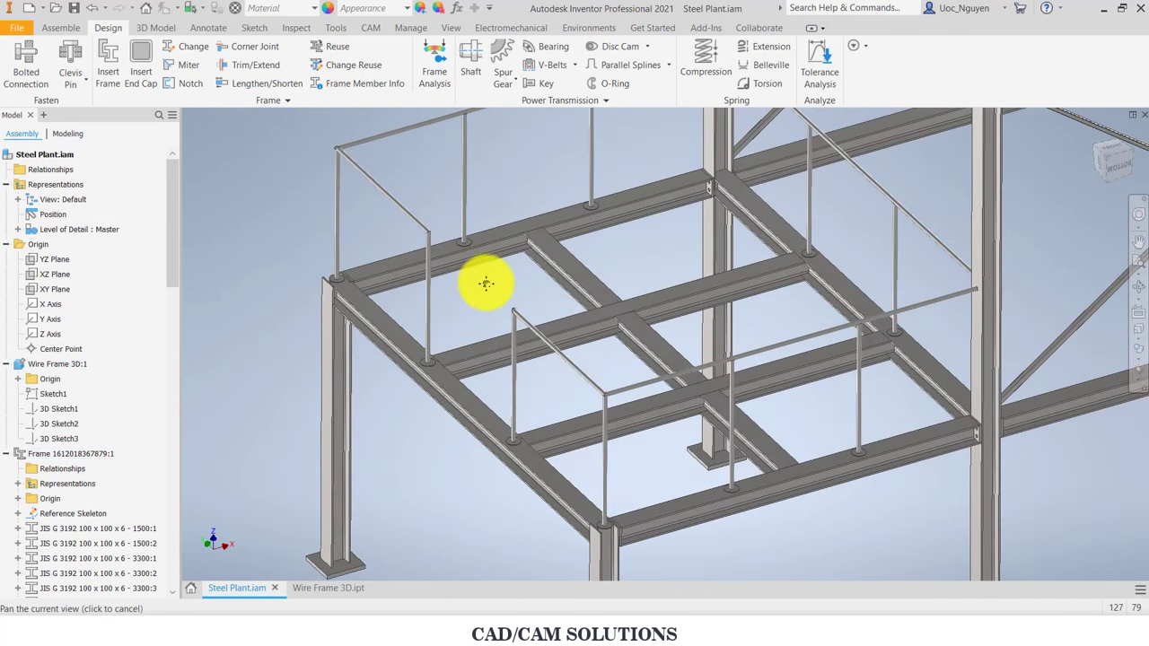
{"action": "left_click", "coordinate": [329, 282]}
{"action": "scroll", "coordinate": [336, 285], "scroll_direction": "down", "scroll_amount": 5}
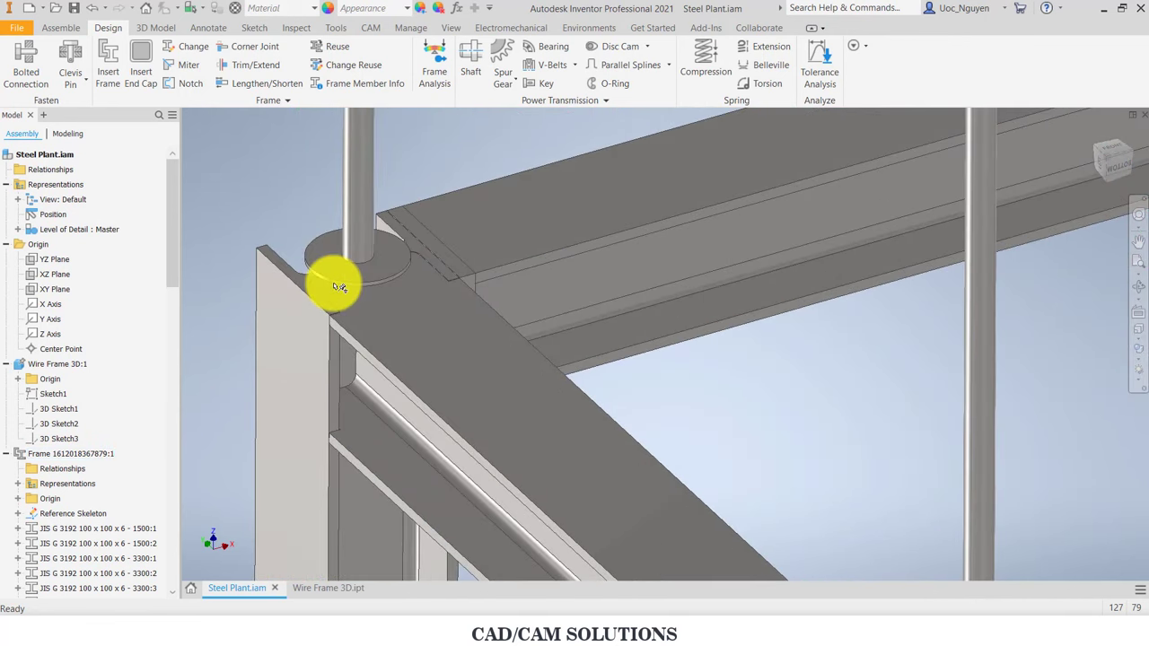
{"action": "scroll", "coordinate": [336, 285], "scroll_direction": "up", "scroll_amount": 2}
{"action": "scroll", "coordinate": [336, 285], "scroll_direction": "up", "scroll_amount": 4}
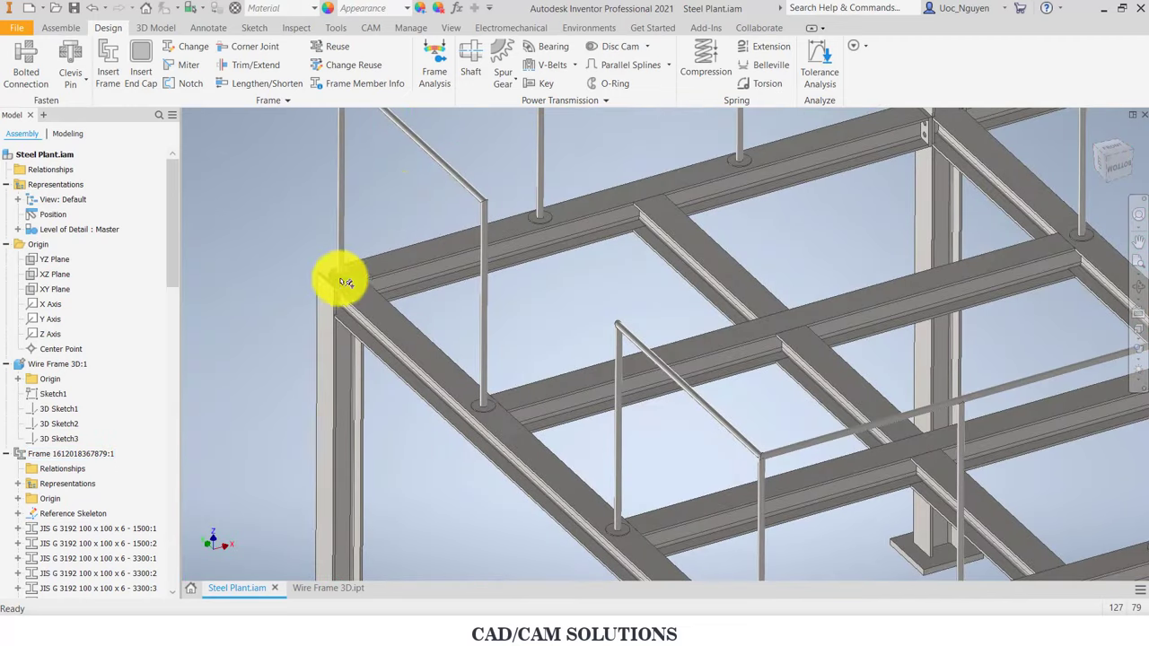
Step: Save Steel Plant.iam along with all modified frame member files
{"action": "left_click", "coordinate": [75, 11]}
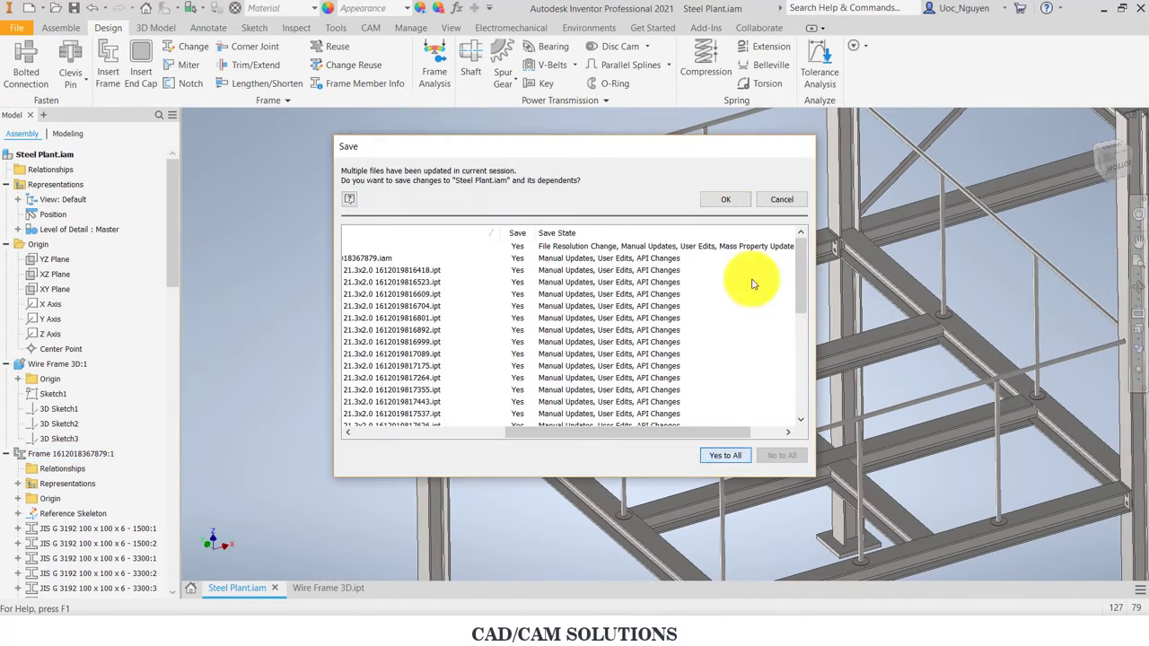
{"action": "left_click", "coordinate": [719, 200]}
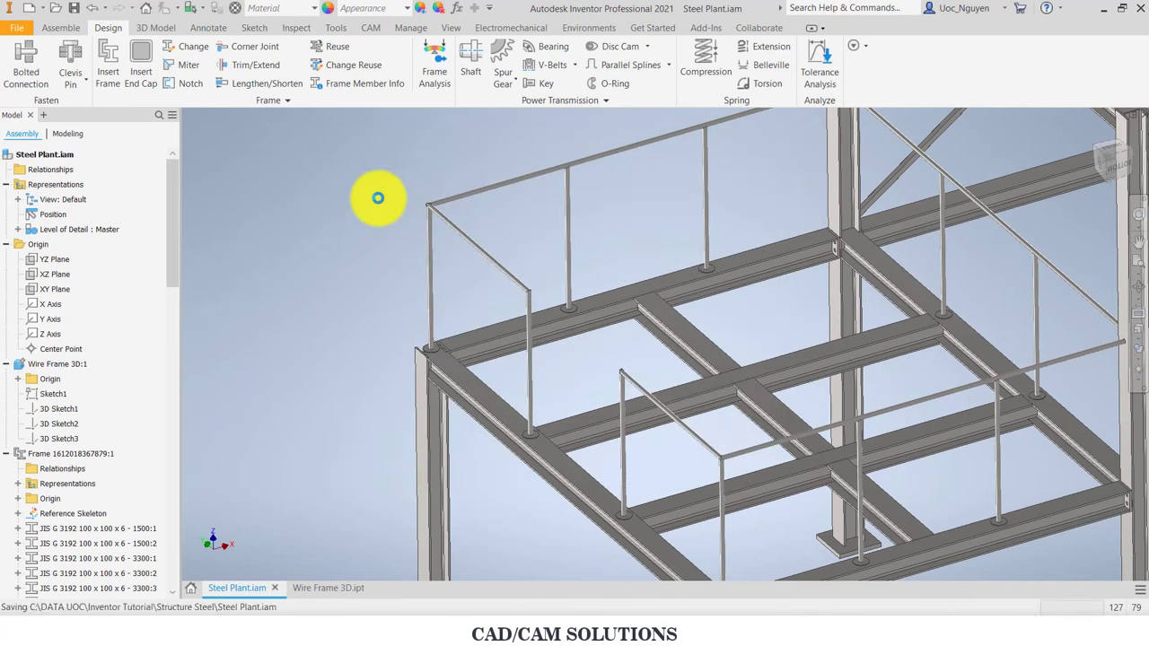
{"action": "middle_click_drag", "start_coordinate": [319, 253], "coordinate": [298, 264]}
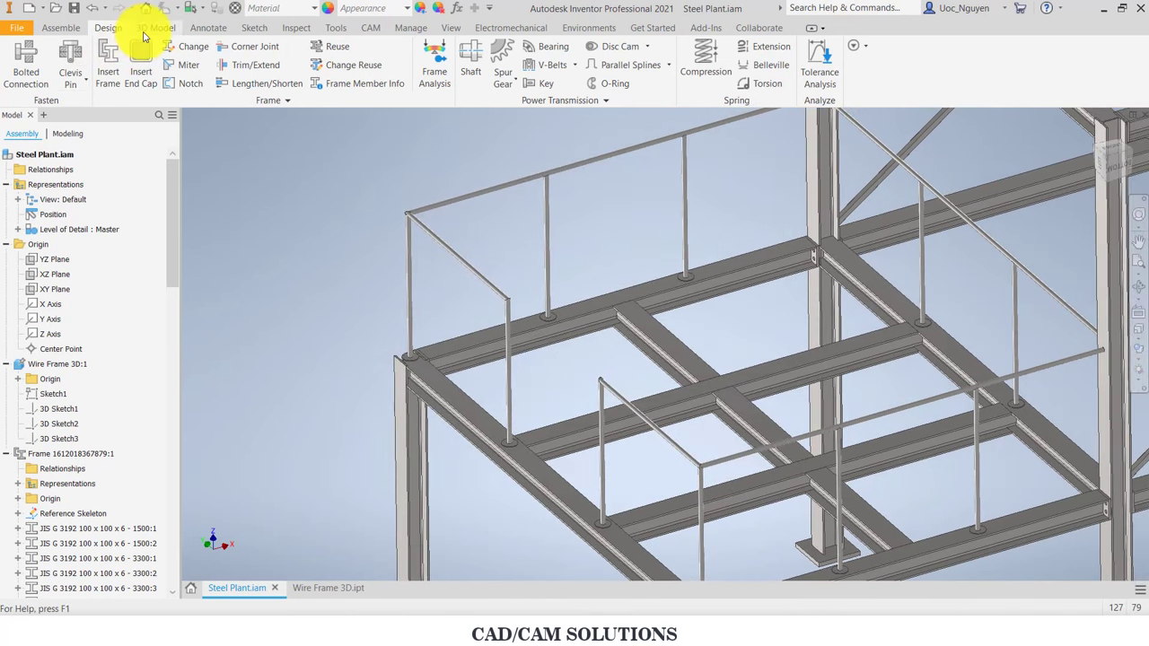
Step: Create an in-place part named Plate 1 from the Metric Standard (mm).ipt template
{"action": "left_click", "coordinate": [66, 28]}
{"action": "left_click", "coordinate": [94, 74]}
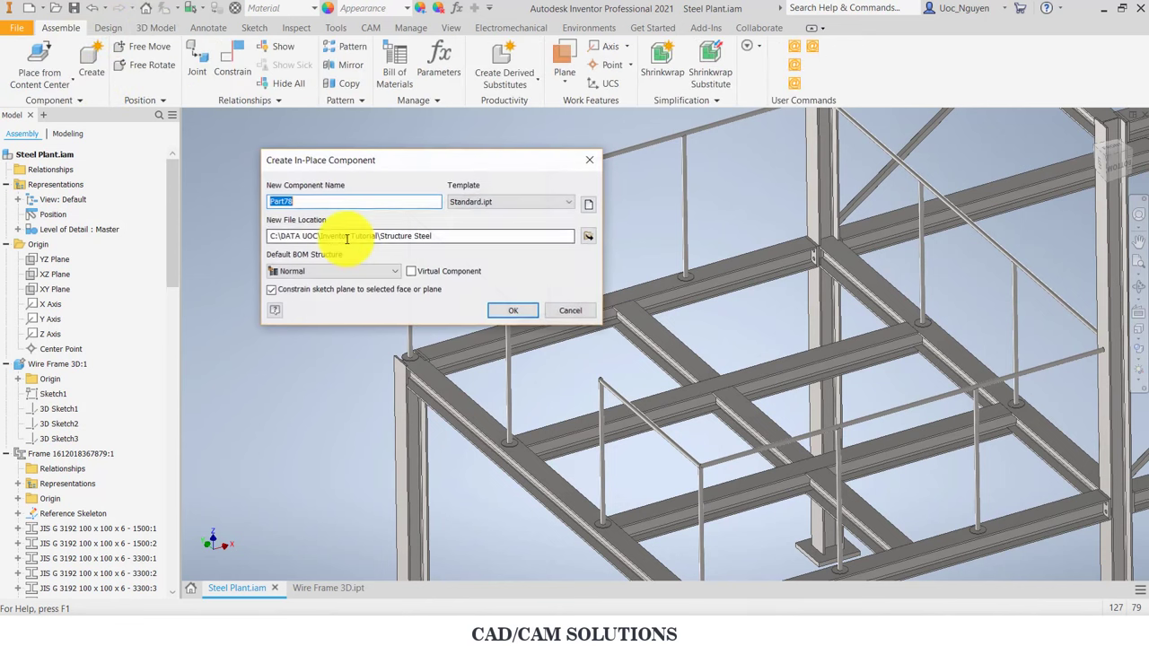
{"action": "left_click", "coordinate": [588, 202]}
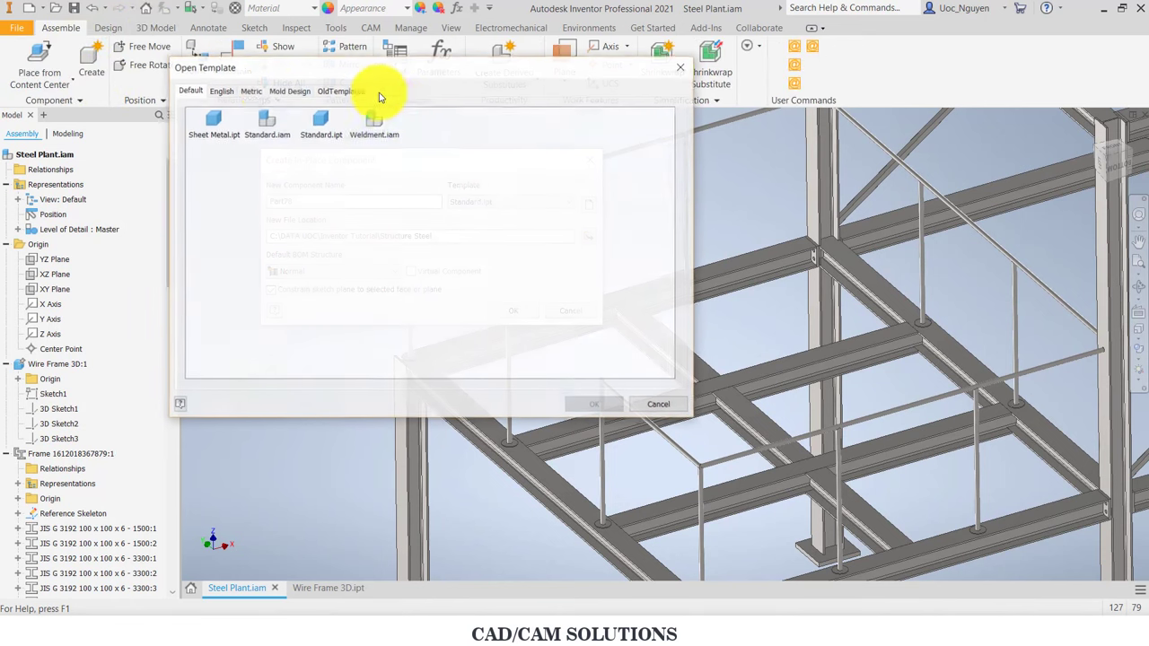
{"action": "left_click", "coordinate": [251, 91]}
{"action": "left_click", "coordinate": [430, 171]}
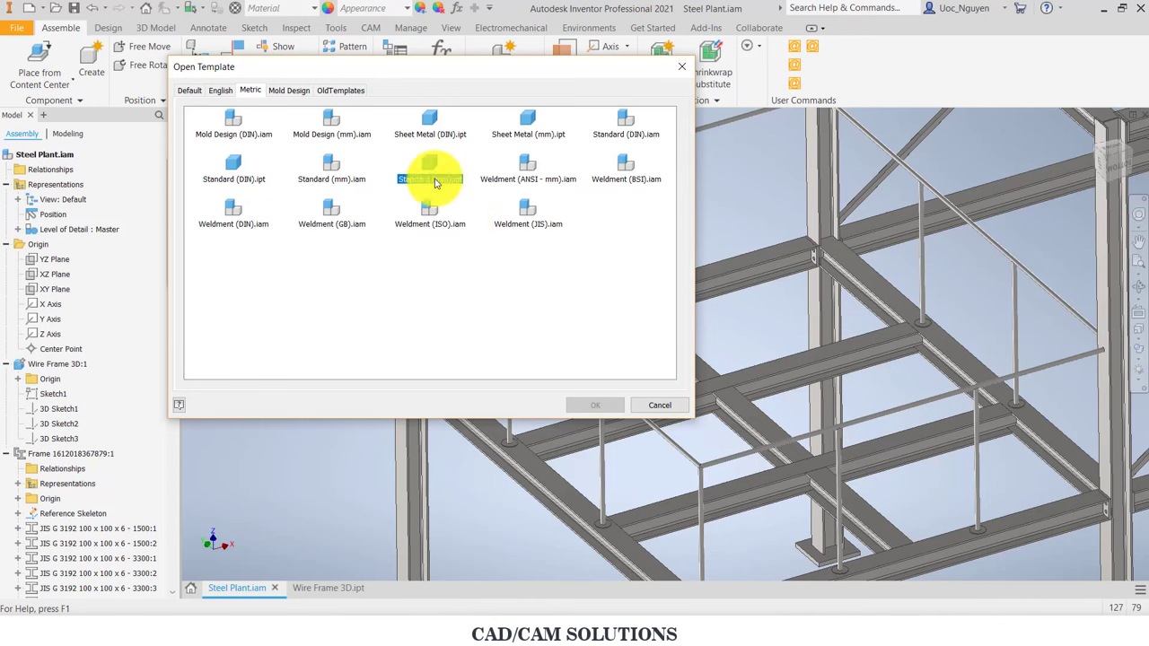
{"action": "left_click", "coordinate": [595, 405]}
{"action": "type", "text": "Plate 1"}
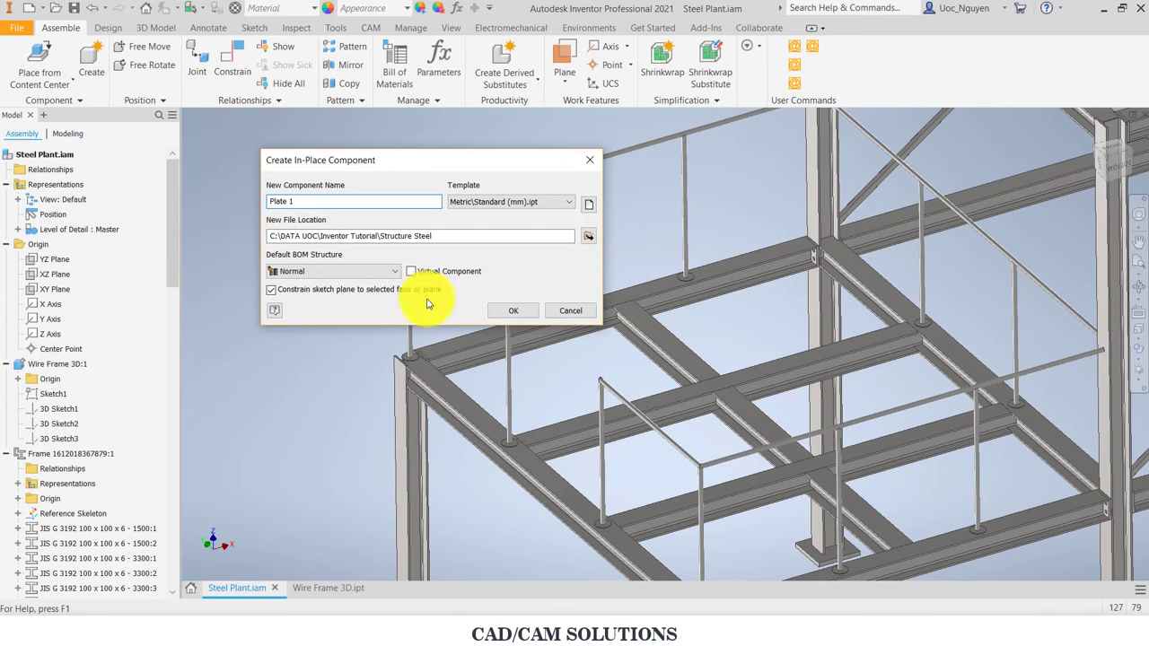
{"action": "left_click", "coordinate": [500, 309]}
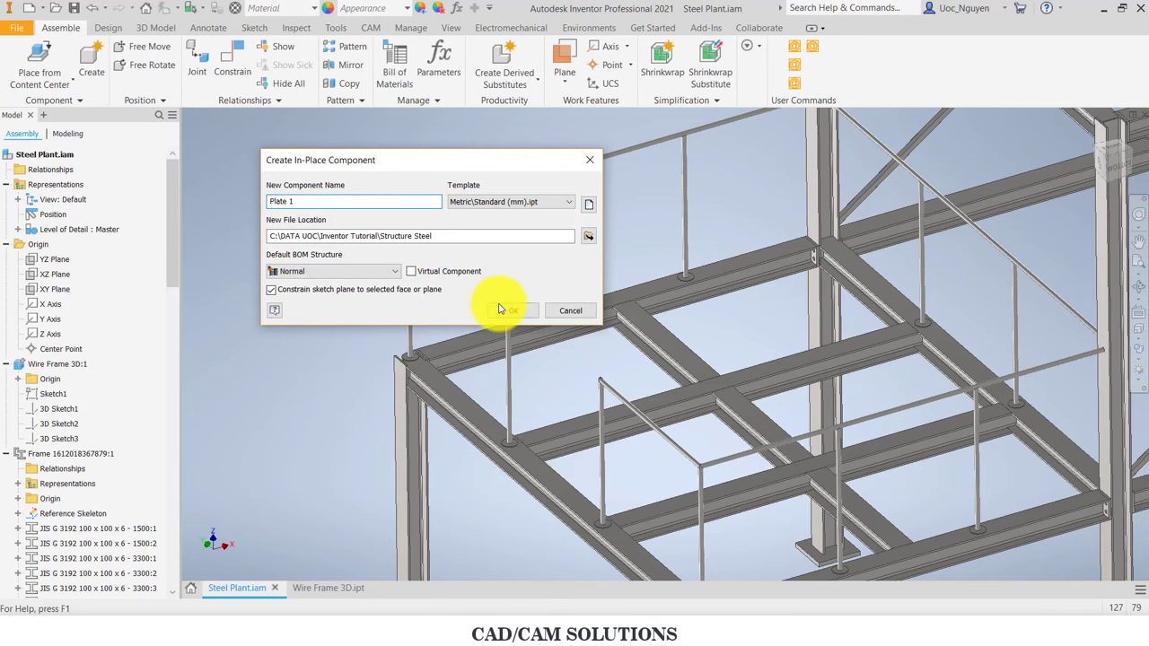
Step: Anchor Plate 1 on the beam's top face and start a 2D sketch
{"action": "scroll", "coordinate": [431, 343], "scroll_direction": "down", "scroll_amount": 3}
{"action": "scroll", "coordinate": [433, 359], "scroll_direction": "down", "scroll_amount": 3}
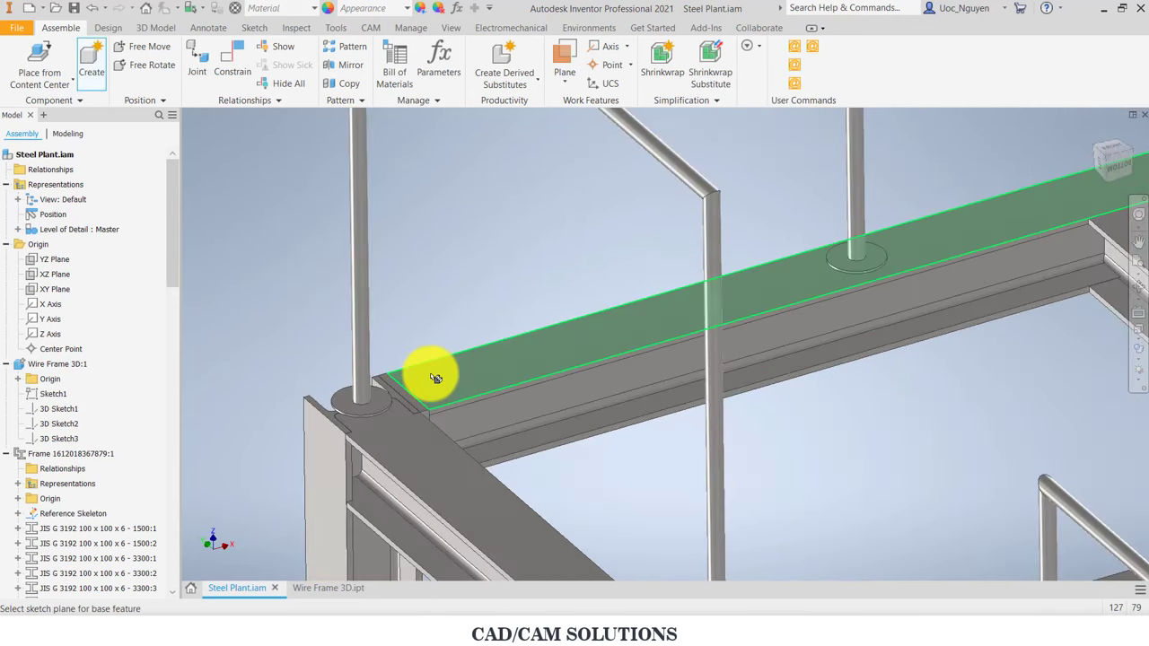
{"action": "left_click", "coordinate": [434, 378]}
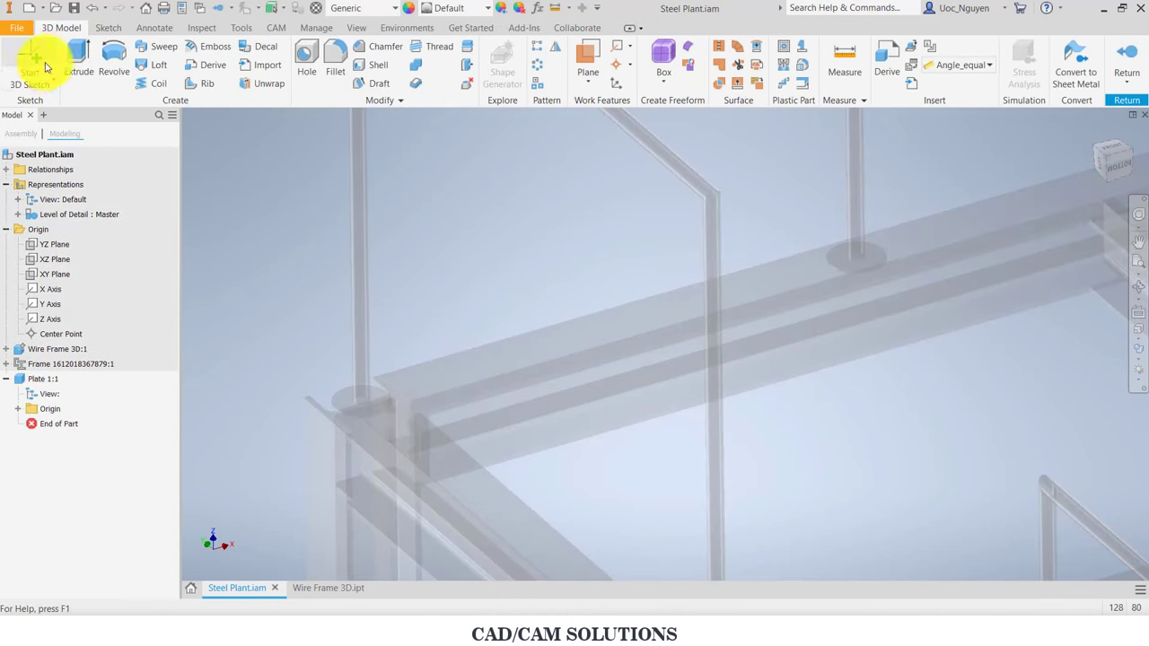
{"action": "left_click", "coordinate": [52, 83]}
{"action": "left_click", "coordinate": [72, 108]}
{"action": "scroll", "coordinate": [380, 251], "scroll_direction": "up", "scroll_amount": 3}
{"action": "scroll", "coordinate": [449, 224], "scroll_direction": "up", "scroll_amount": 3}
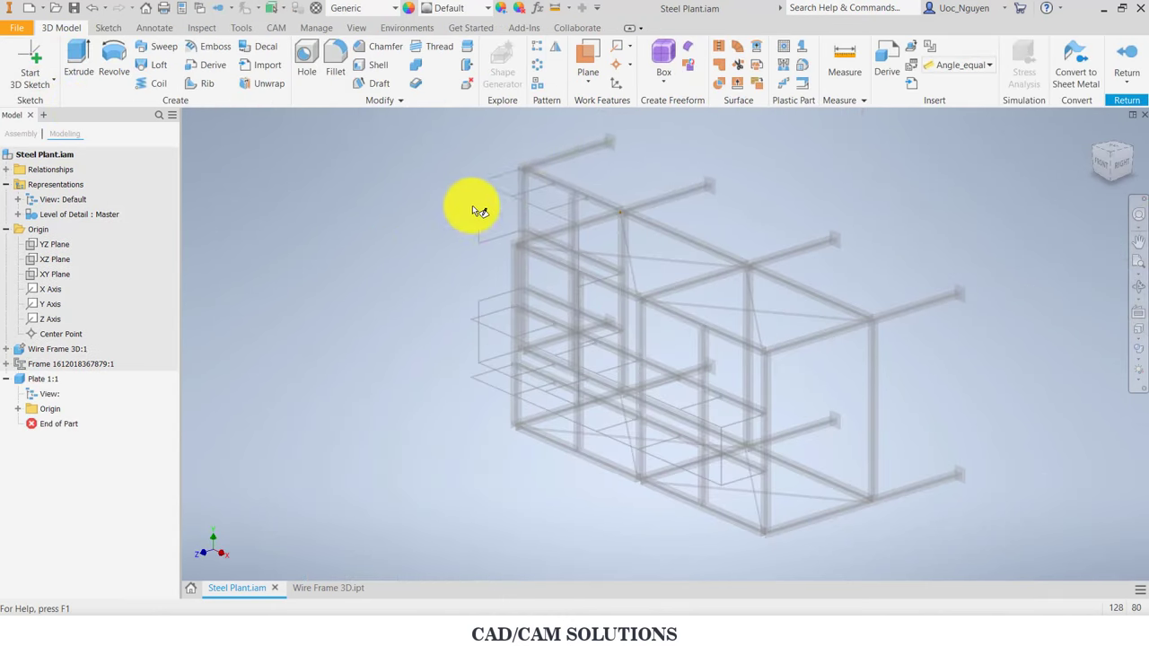
{"action": "scroll", "coordinate": [529, 158], "scroll_direction": "down", "scroll_amount": 3}
{"action": "scroll", "coordinate": [507, 261], "scroll_direction": "down", "scroll_amount": 2}
Step: Place Sketch1 on the beam's top face
{"action": "left_click", "coordinate": [494, 325]}
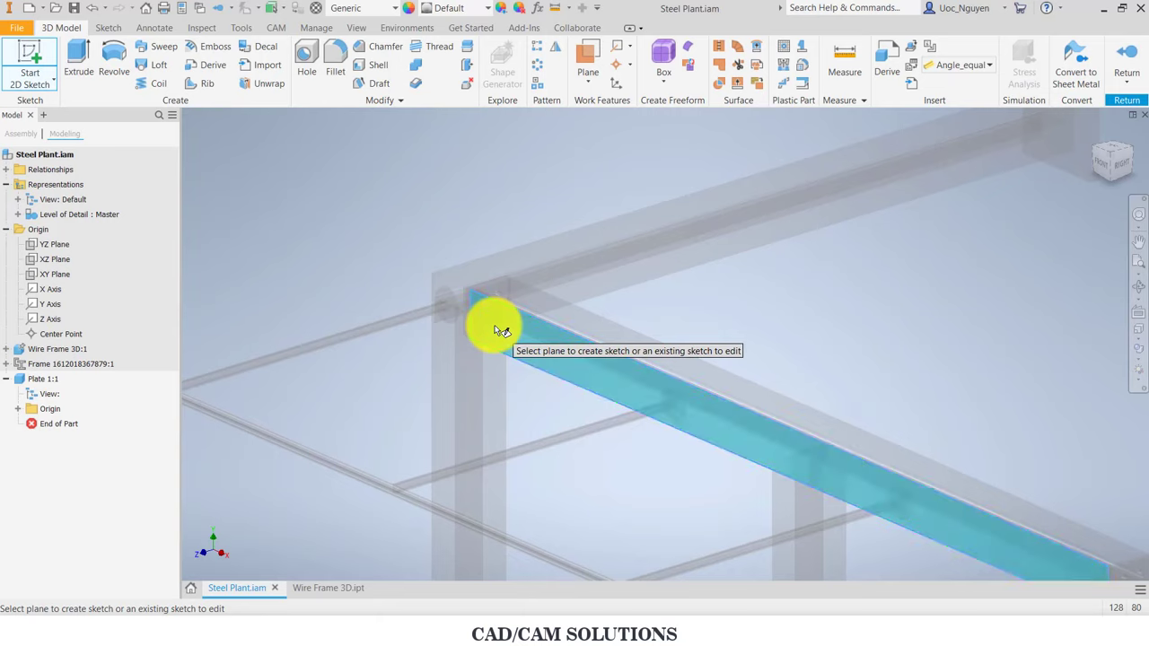
{"action": "right_click", "coordinate": [564, 314]}
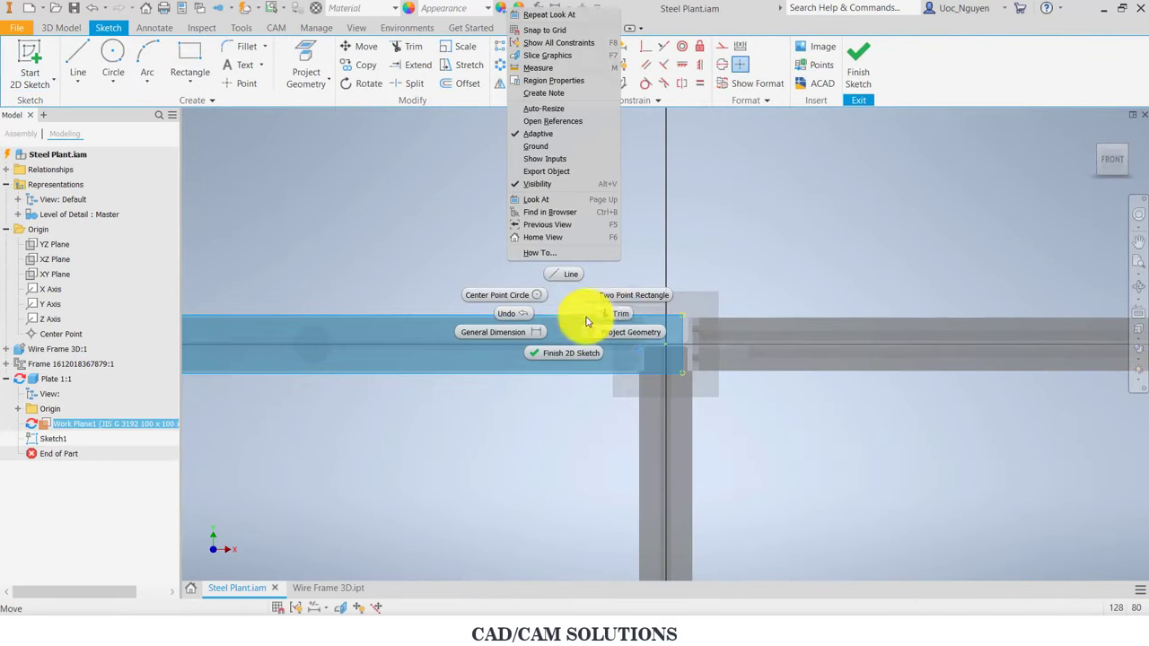
{"action": "key", "text": "Escape"}
{"action": "scroll", "coordinate": [467, 205], "scroll_direction": "up", "scroll_amount": 2}
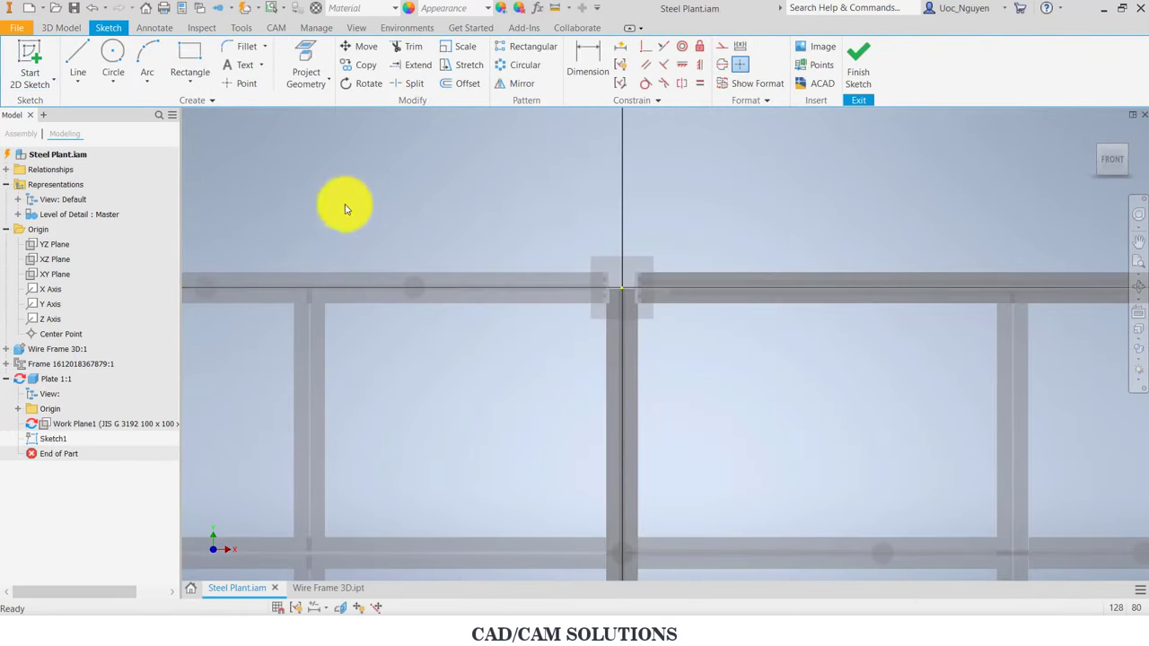
{"action": "middle_click_drag", "start_coordinate": [346, 206], "coordinate": [599, 187]}
{"action": "middle_click_drag", "start_coordinate": [425, 196], "coordinate": [539, 172]}
{"action": "scroll", "coordinate": [355, 195], "scroll_direction": "down", "scroll_amount": 2}
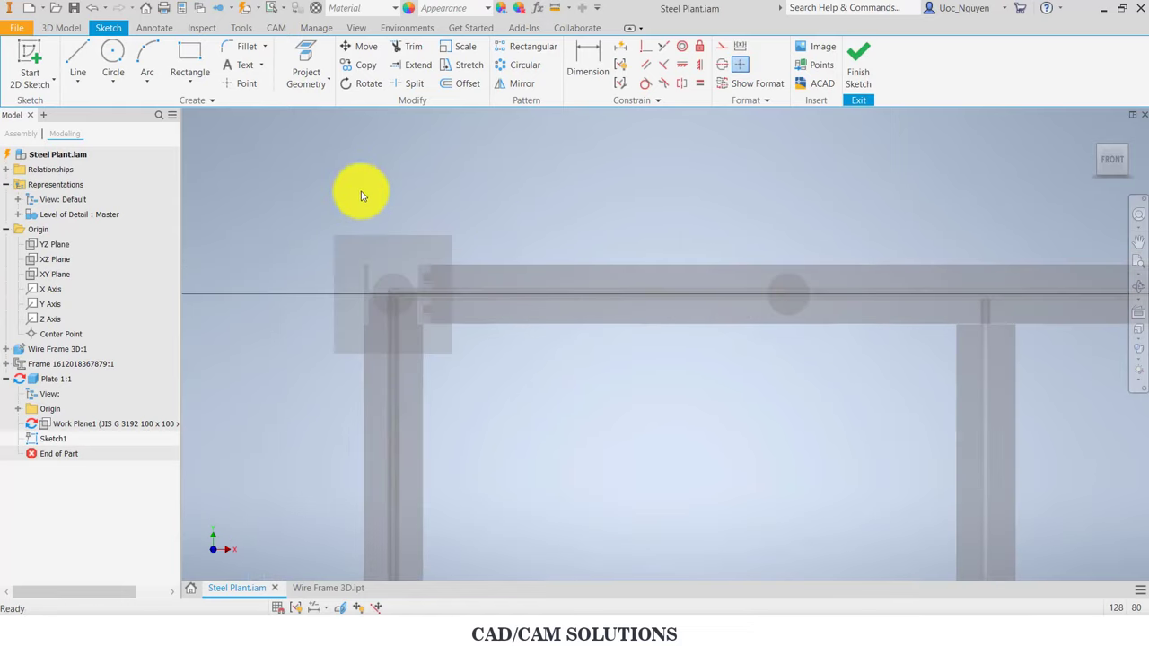
Step: Project the beam T-junction corner point into the sketch with Project Geometry
{"action": "left_click", "coordinate": [306, 67]}
{"action": "scroll", "coordinate": [364, 269], "scroll_direction": "down", "scroll_amount": 2}
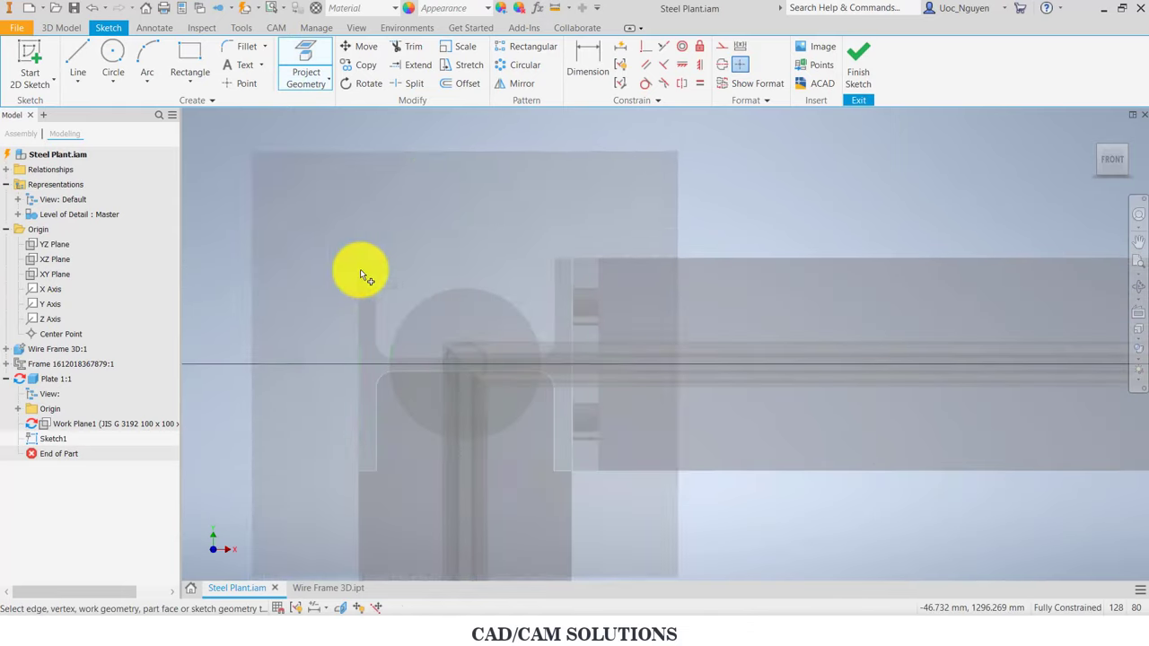
{"action": "scroll", "coordinate": [419, 190], "scroll_direction": "up", "scroll_amount": 3}
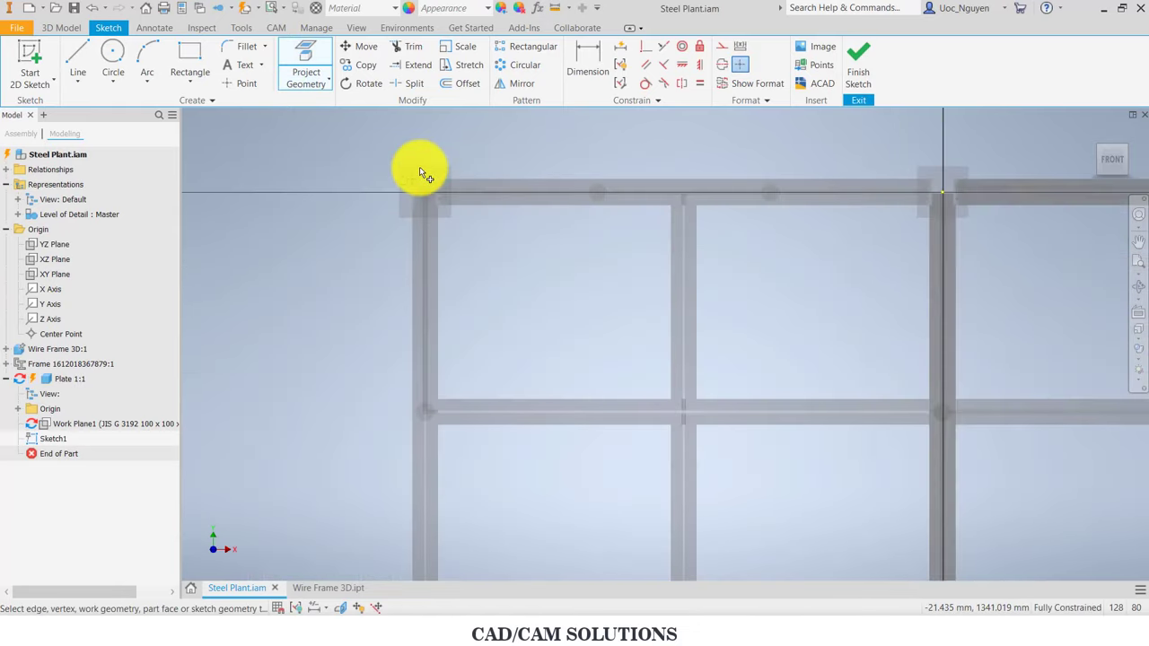
{"action": "scroll", "coordinate": [952, 180], "scroll_direction": "down", "scroll_amount": 2}
{"action": "scroll", "coordinate": [961, 172], "scroll_direction": "down", "scroll_amount": 2}
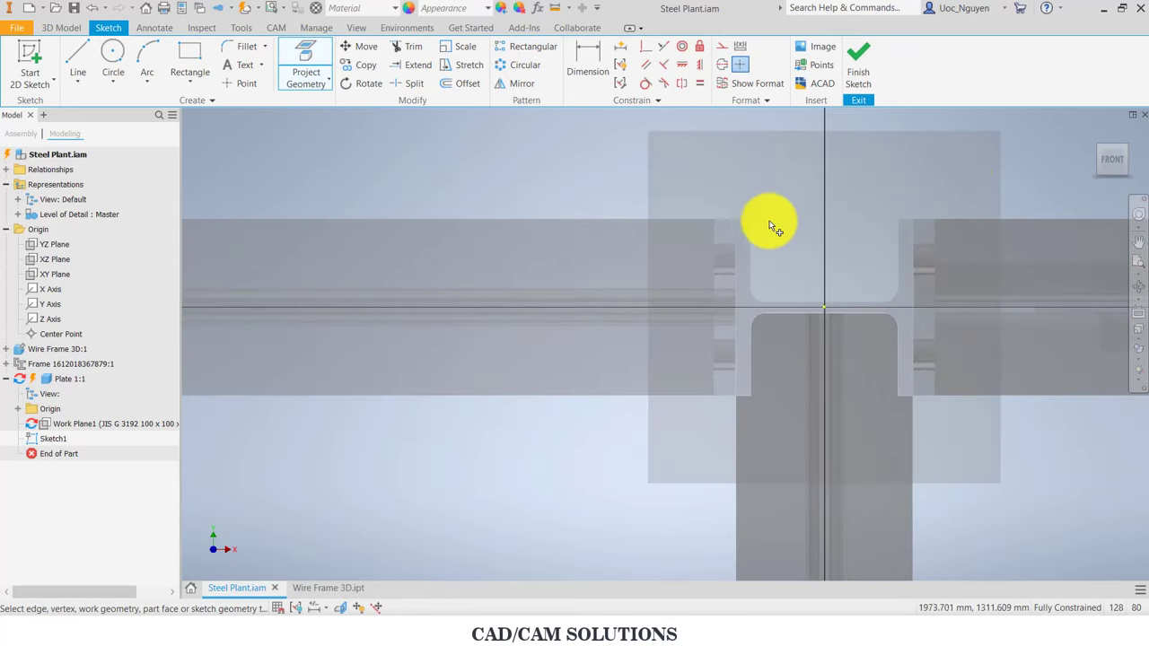
{"action": "scroll", "coordinate": [730, 228], "scroll_direction": "down", "scroll_amount": 2}
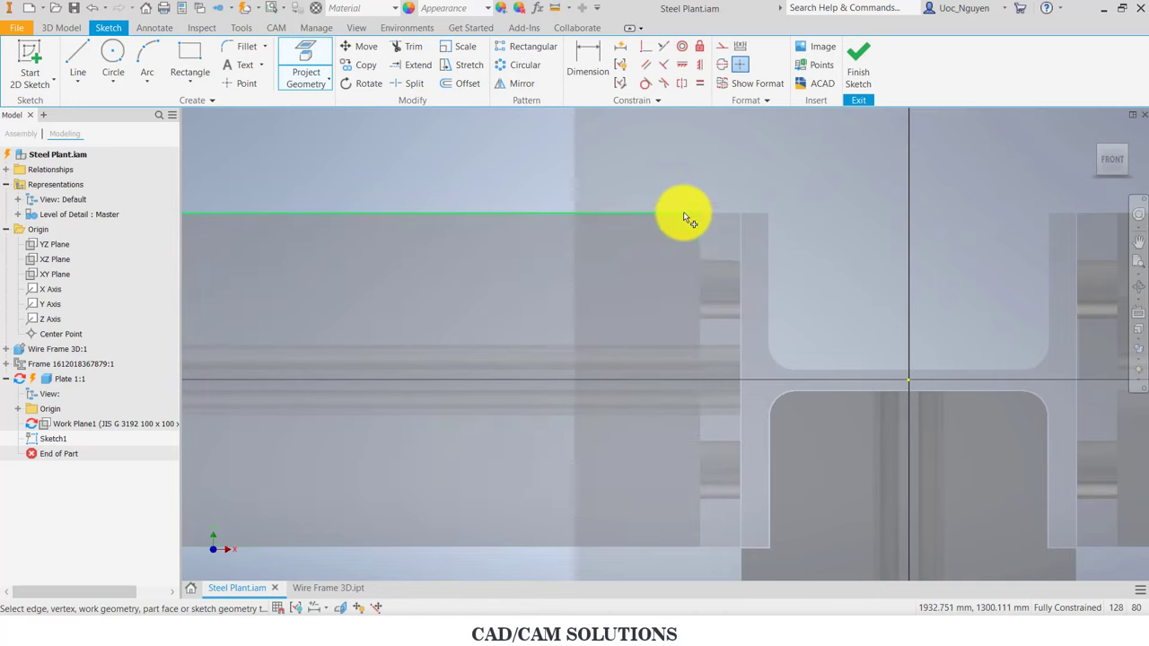
{"action": "scroll", "coordinate": [680, 217], "scroll_direction": "up", "scroll_amount": 2}
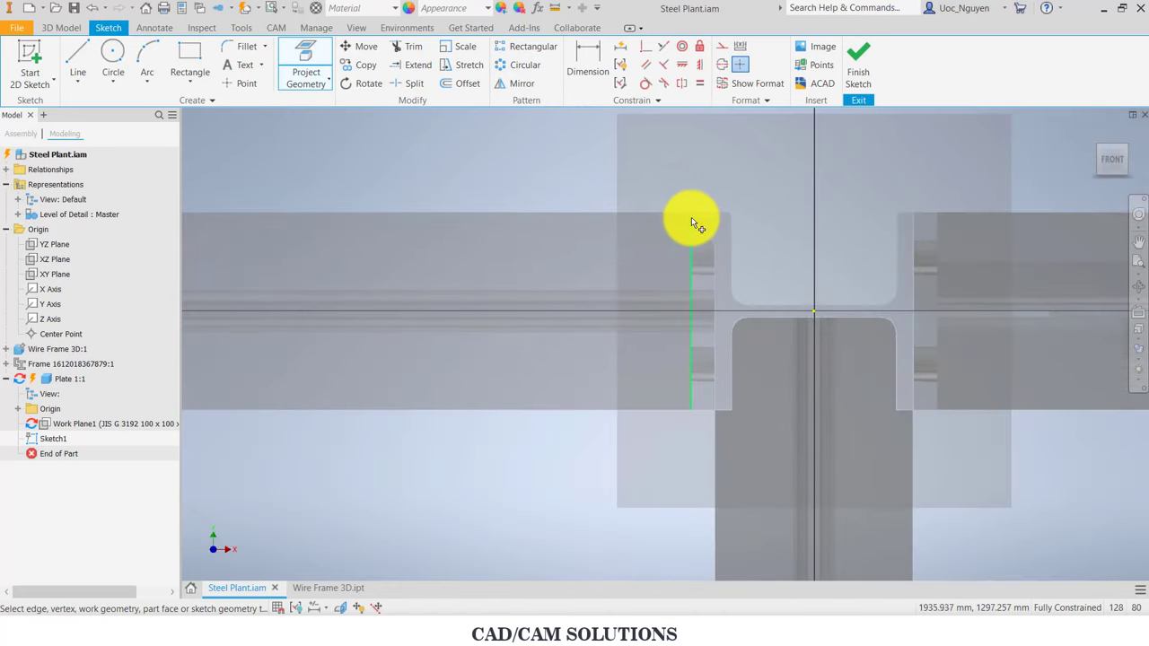
{"action": "scroll", "coordinate": [695, 222], "scroll_direction": "down", "scroll_amount": 3}
{"action": "scroll", "coordinate": [689, 191], "scroll_direction": "up", "scroll_amount": 2}
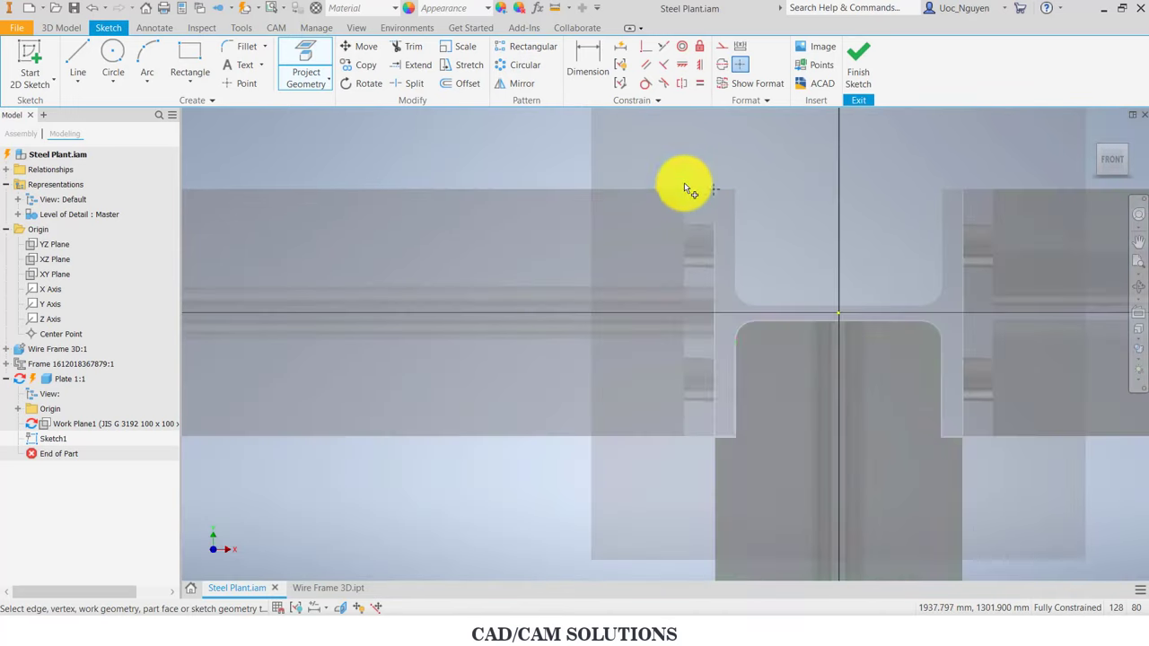
{"action": "scroll", "coordinate": [769, 350], "scroll_direction": "down", "scroll_amount": 2}
{"action": "scroll", "coordinate": [739, 316], "scroll_direction": "down", "scroll_amount": 2}
{"action": "scroll", "coordinate": [838, 317], "scroll_direction": "down", "scroll_amount": 2}
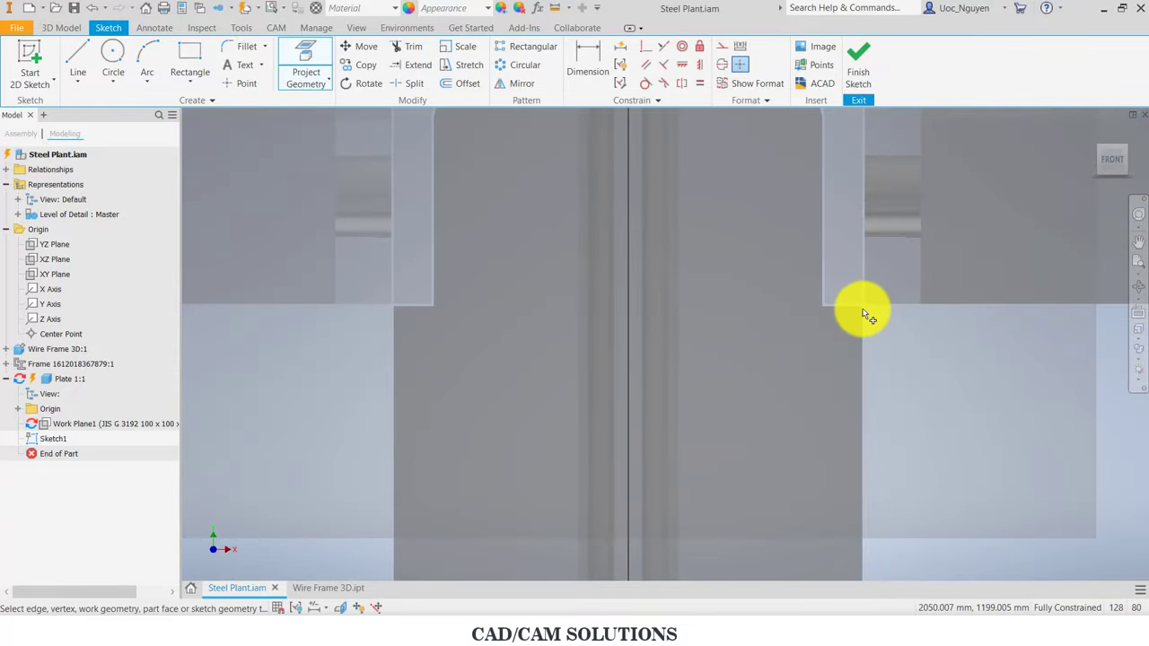
{"action": "scroll", "coordinate": [764, 302], "scroll_direction": "up", "scroll_amount": 2}
{"action": "scroll", "coordinate": [775, 313], "scroll_direction": "up", "scroll_amount": 1}
{"action": "scroll", "coordinate": [764, 272], "scroll_direction": "up", "scroll_amount": 1}
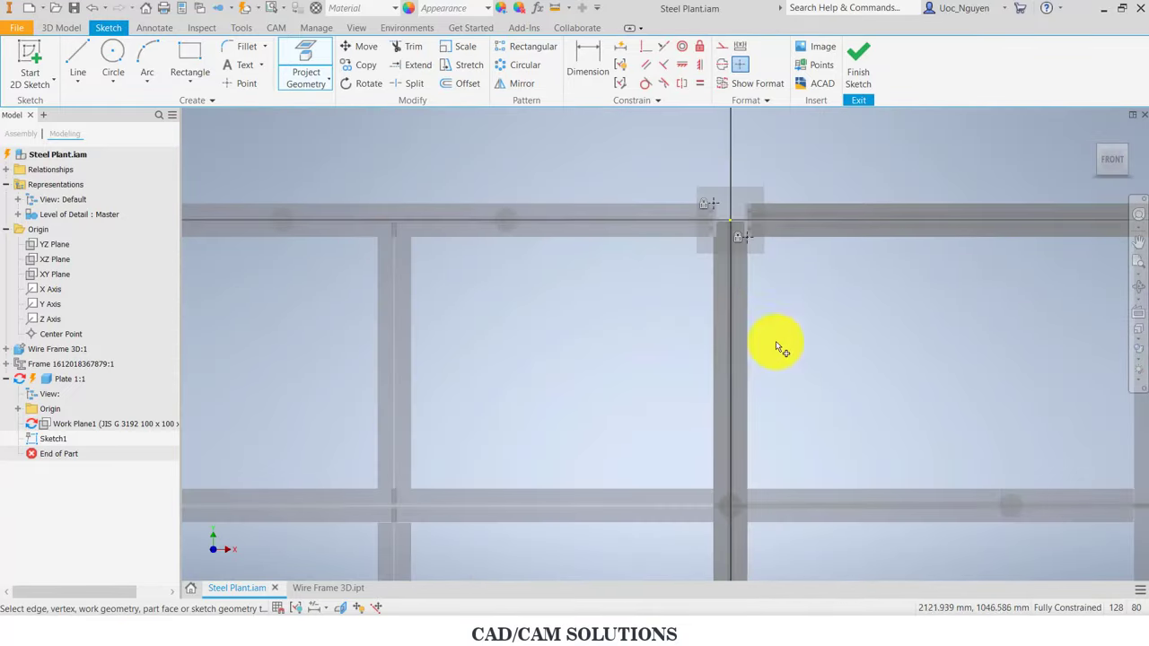
{"action": "scroll", "coordinate": [779, 349], "scroll_direction": "down", "scroll_amount": 2}
{"action": "scroll", "coordinate": [744, 225], "scroll_direction": "up", "scroll_amount": 4}
{"action": "scroll", "coordinate": [762, 449], "scroll_direction": "up", "scroll_amount": 1}
{"action": "scroll", "coordinate": [740, 524], "scroll_direction": "down", "scroll_amount": 3}
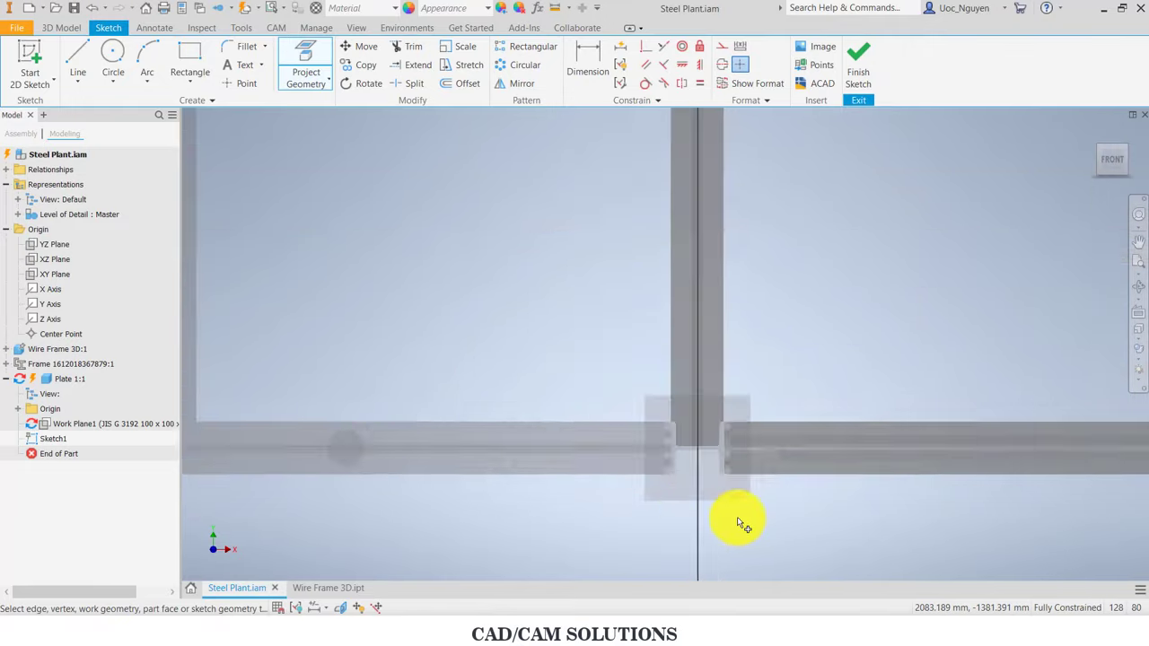
{"action": "scroll", "coordinate": [736, 518], "scroll_direction": "down", "scroll_amount": 3}
{"action": "middle_click_drag", "start_coordinate": [628, 237], "coordinate": [728, 349]}
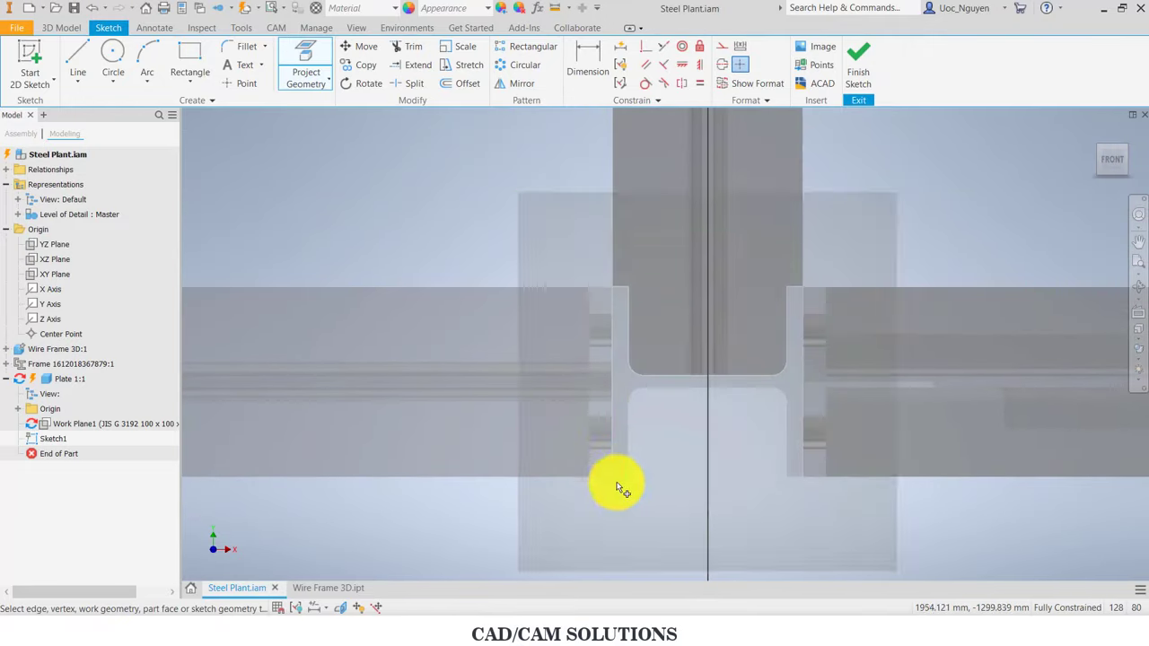
{"action": "scroll", "coordinate": [610, 482], "scroll_direction": "down", "scroll_amount": 3}
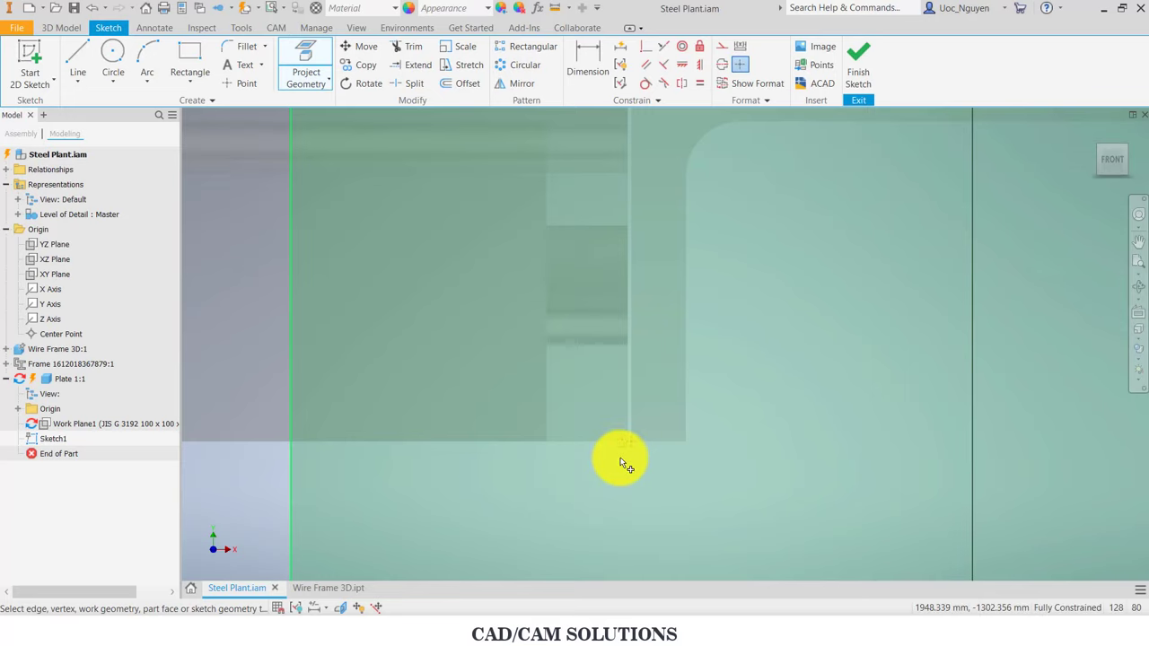
{"action": "scroll", "coordinate": [621, 464], "scroll_direction": "down", "scroll_amount": 2}
{"action": "scroll", "coordinate": [626, 448], "scroll_direction": "down", "scroll_amount": 2}
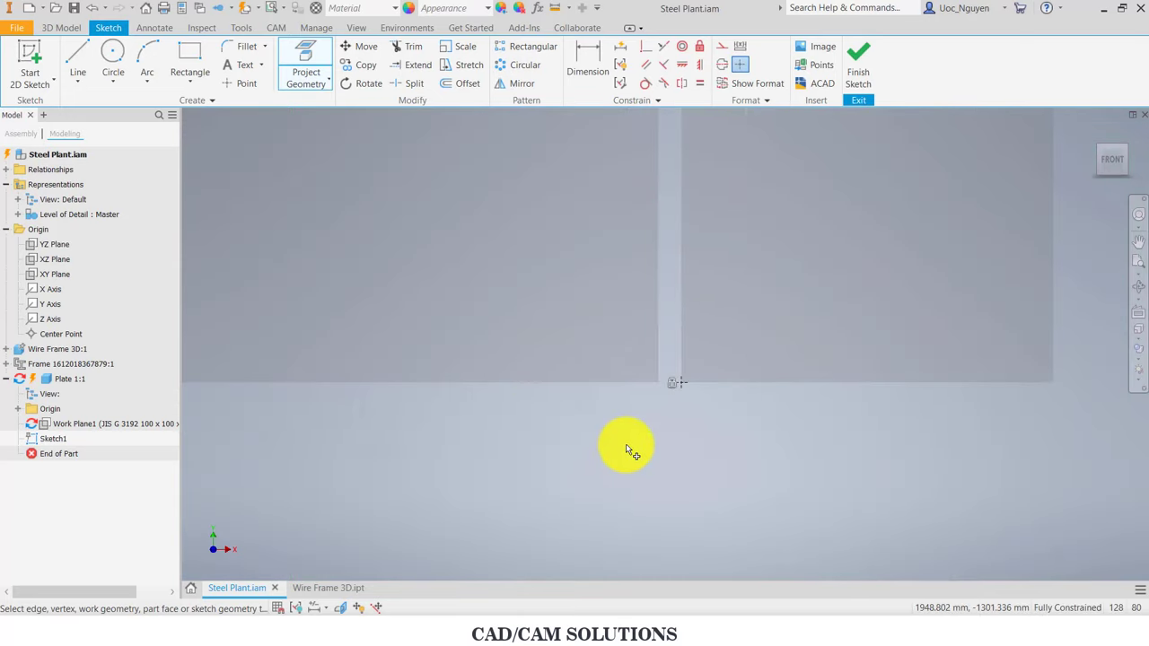
{"action": "scroll", "coordinate": [636, 449], "scroll_direction": "up", "scroll_amount": 3}
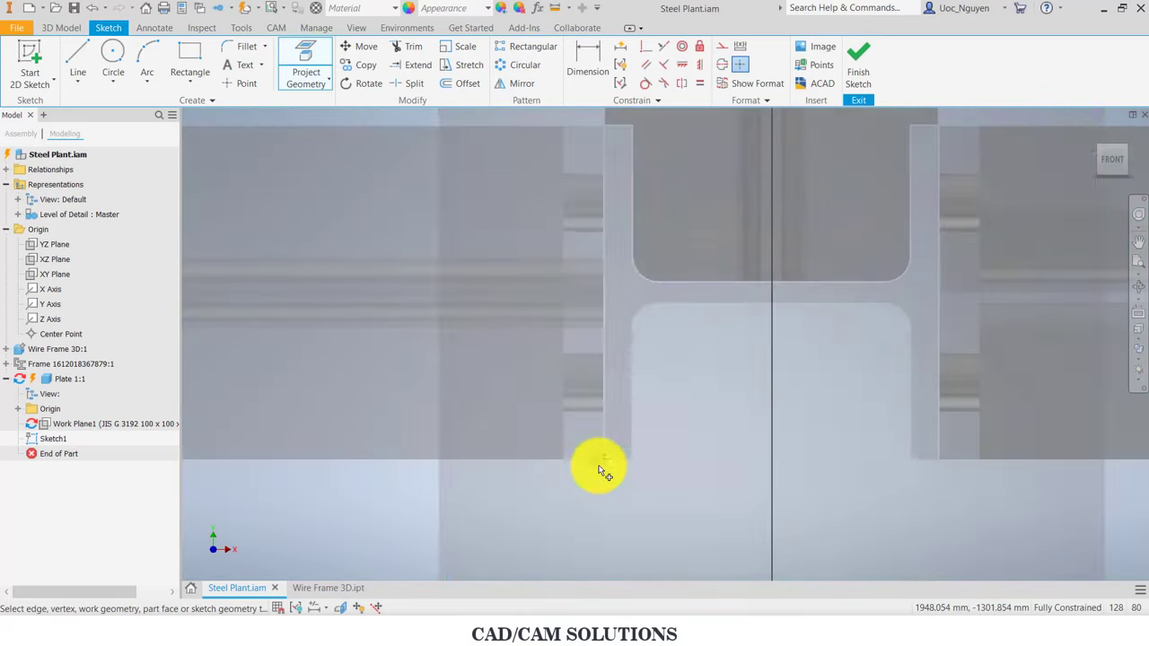
{"action": "middle_click_drag", "start_coordinate": [769, 225], "coordinate": [585, 438]}
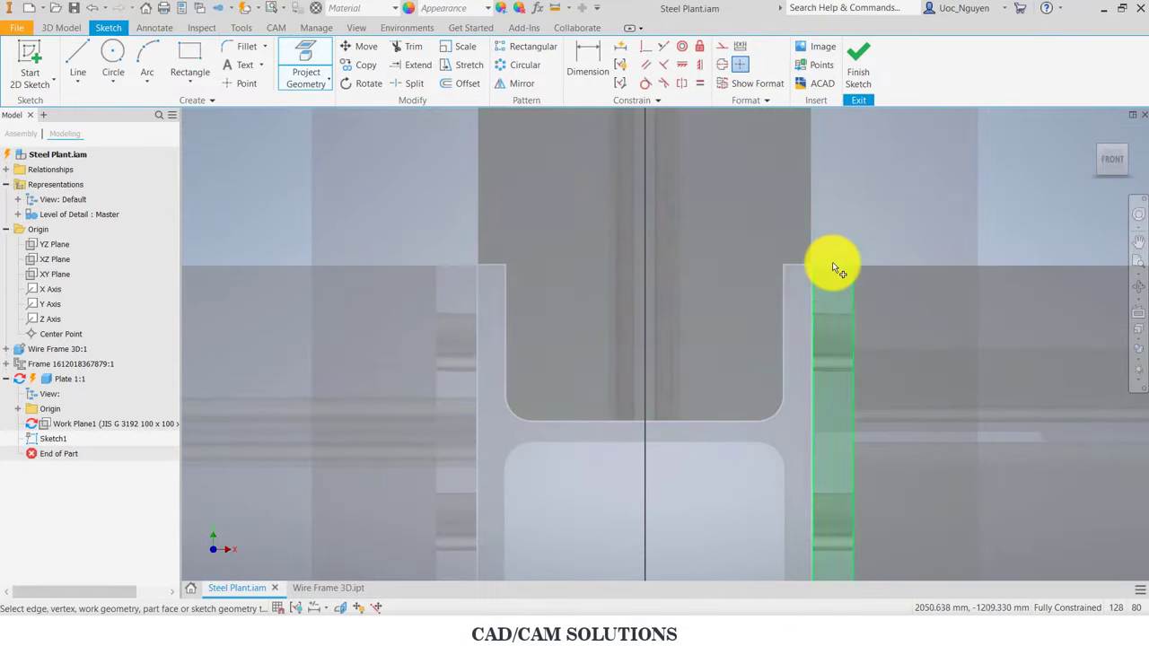
{"action": "scroll", "coordinate": [786, 273], "scroll_direction": "down", "scroll_amount": 3}
{"action": "scroll", "coordinate": [756, 286], "scroll_direction": "up", "scroll_amount": 3}
{"action": "scroll", "coordinate": [828, 264], "scroll_direction": "up", "scroll_amount": 2}
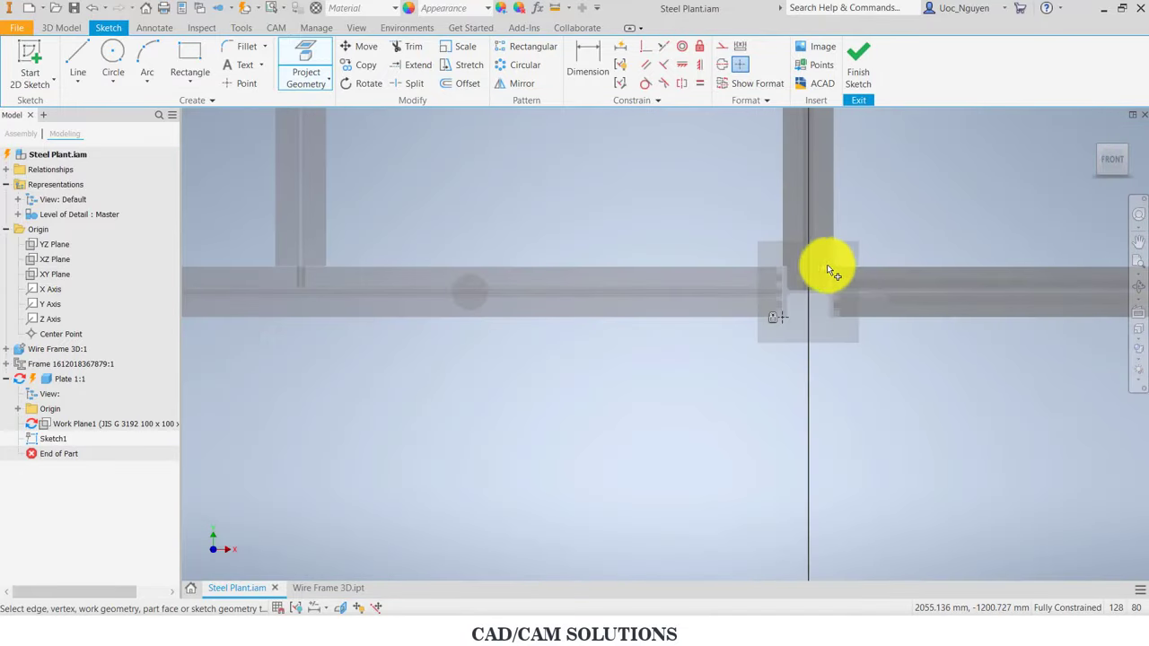
{"action": "scroll", "coordinate": [547, 323], "scroll_direction": "down", "scroll_amount": 1}
{"action": "scroll", "coordinate": [702, 328], "scroll_direction": "down", "scroll_amount": 1}
{"action": "scroll", "coordinate": [379, 346], "scroll_direction": "down", "scroll_amount": 4}
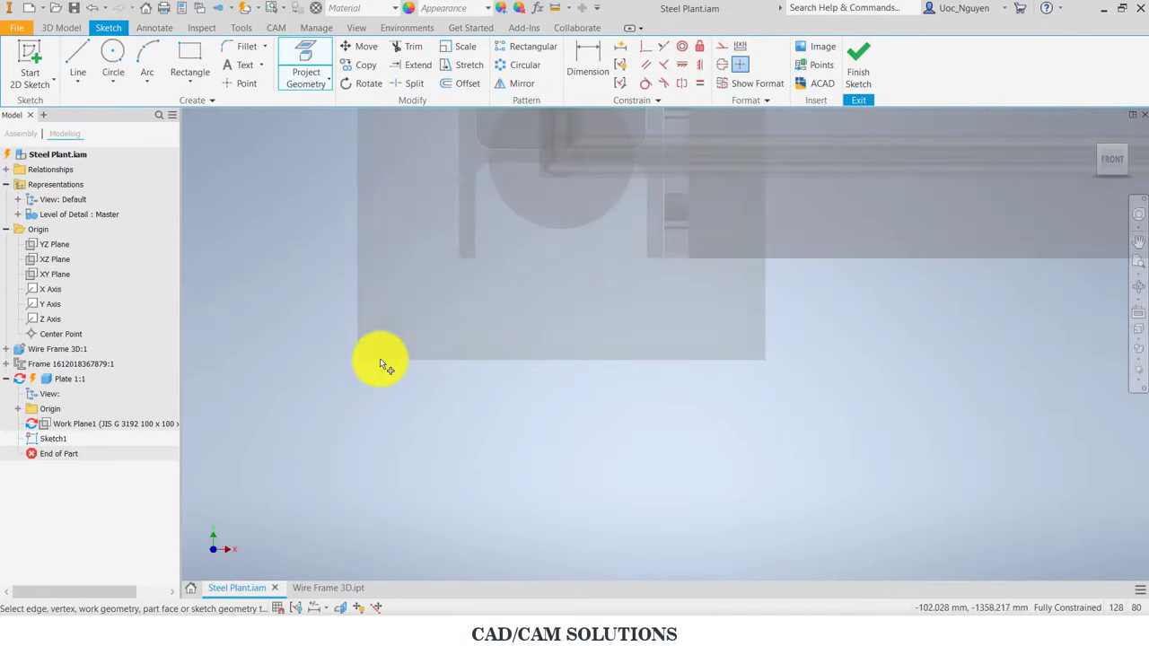
{"action": "scroll", "coordinate": [436, 410], "scroll_direction": "up", "scroll_amount": 2}
{"action": "scroll", "coordinate": [436, 410], "scroll_direction": "up", "scroll_amount": 1}
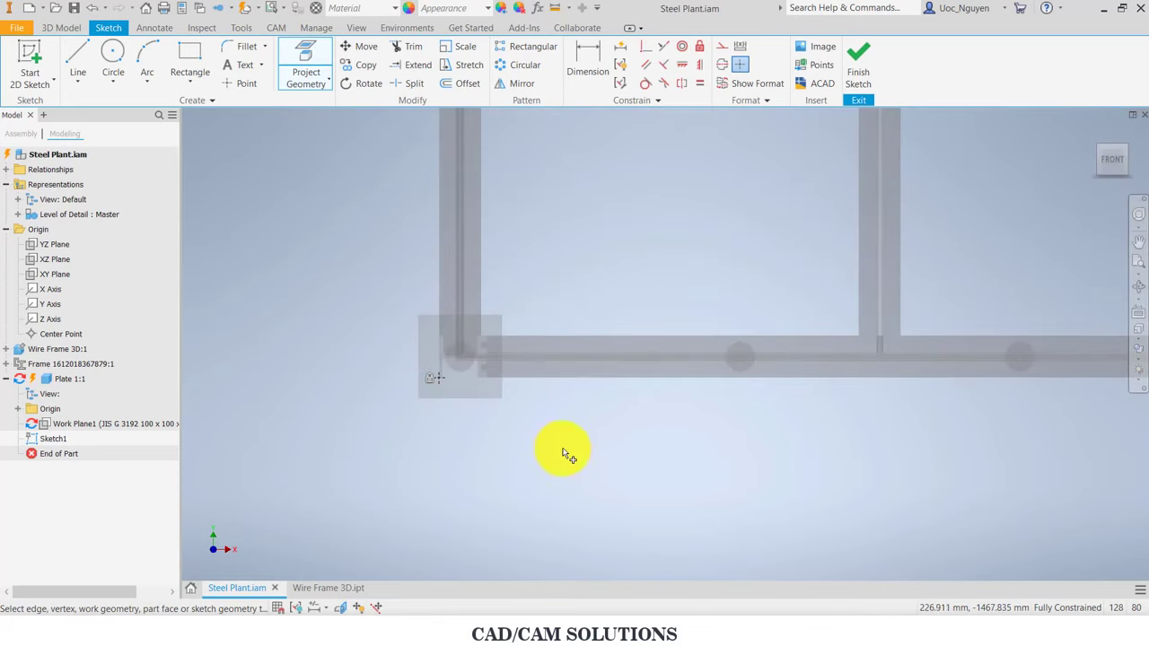
{"action": "middle_click_drag", "start_coordinate": [795, 441], "coordinate": [581, 437]}
{"action": "scroll", "coordinate": [619, 413], "scroll_direction": "down", "scroll_amount": 1}
{"action": "scroll", "coordinate": [701, 386], "scroll_direction": "down", "scroll_amount": 2}
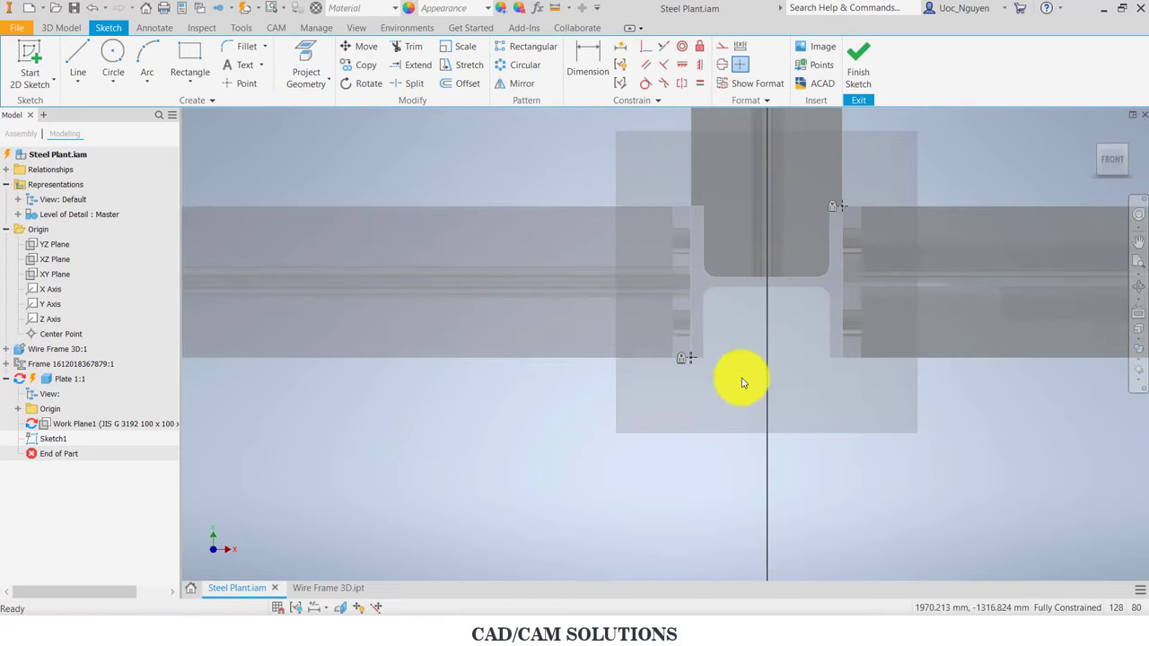
{"action": "scroll", "coordinate": [700, 359], "scroll_direction": "down", "scroll_amount": 2}
{"action": "scroll", "coordinate": [660, 339], "scroll_direction": "down", "scroll_amount": 2}
{"action": "scroll", "coordinate": [642, 332], "scroll_direction": "down", "scroll_amount": 2}
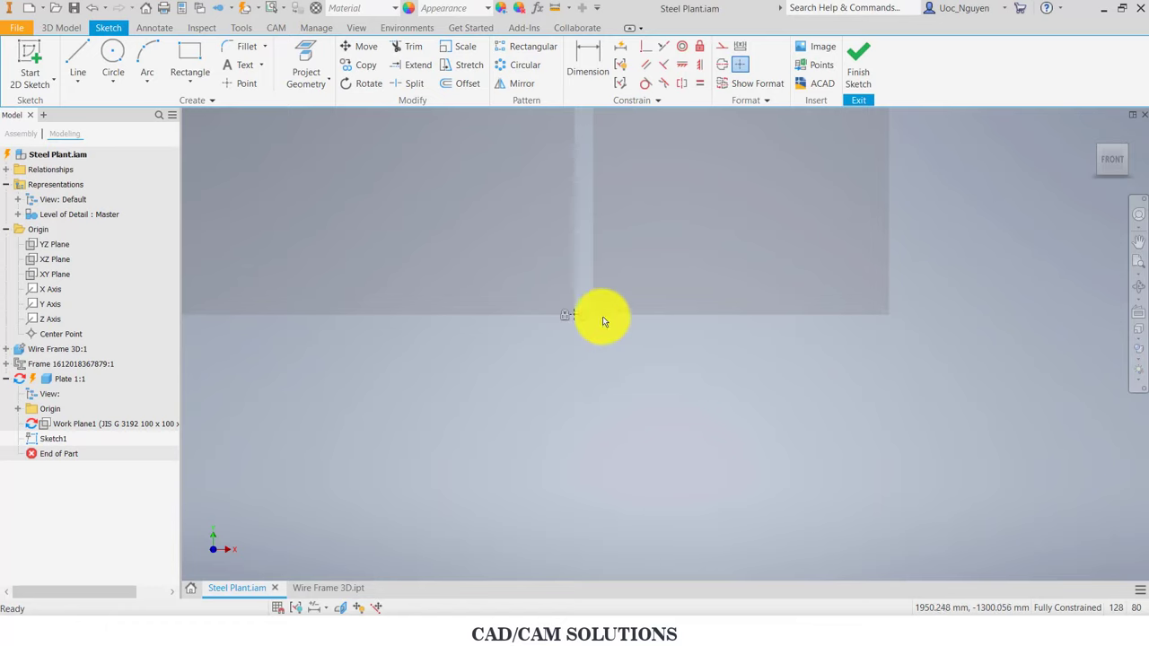
{"action": "left_click", "coordinate": [602, 320]}
{"action": "scroll", "coordinate": [647, 407], "scroll_direction": "up", "scroll_amount": 2}
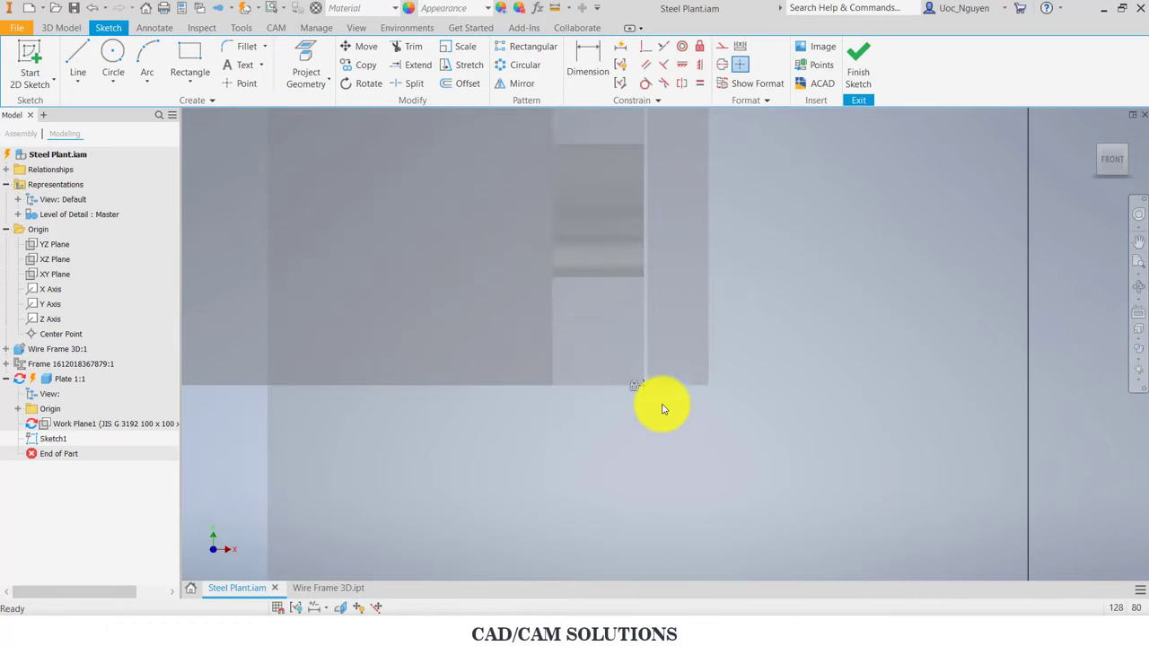
{"action": "scroll", "coordinate": [669, 404], "scroll_direction": "up", "scroll_amount": 2}
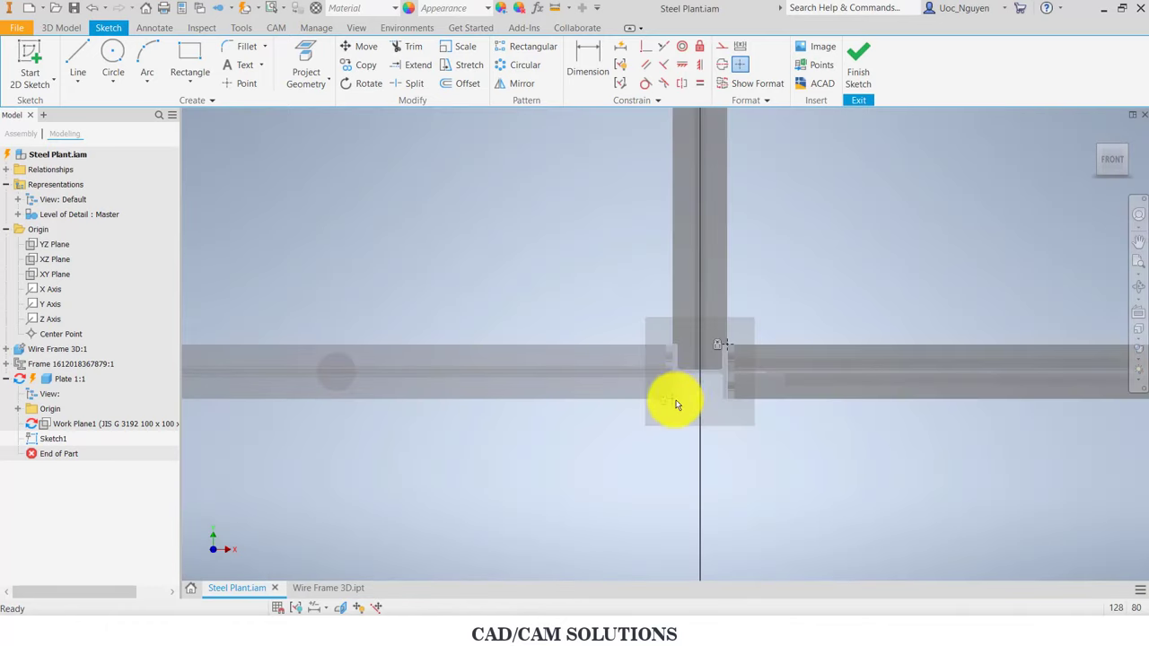
Step: Draw outline edges from the lower flange corner to the upper beam corner and beam junction
{"action": "left_click", "coordinate": [79, 61]}
{"action": "scroll", "coordinate": [714, 387], "scroll_direction": "down", "scroll_amount": 2}
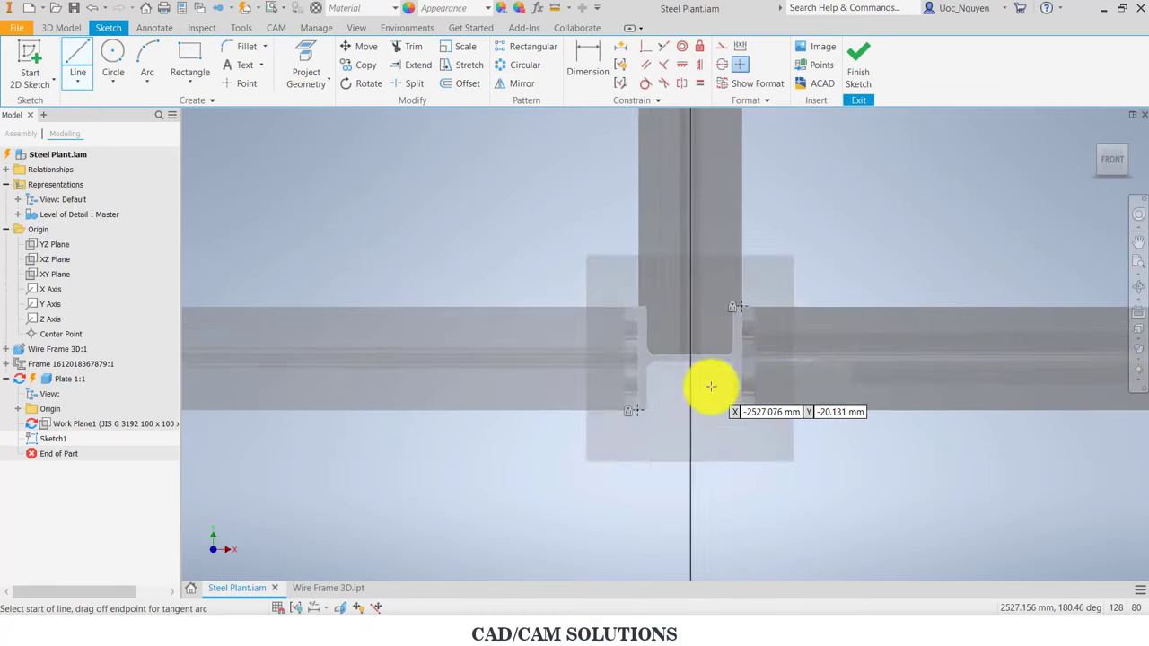
{"action": "scroll", "coordinate": [664, 413], "scroll_direction": "down", "scroll_amount": 2}
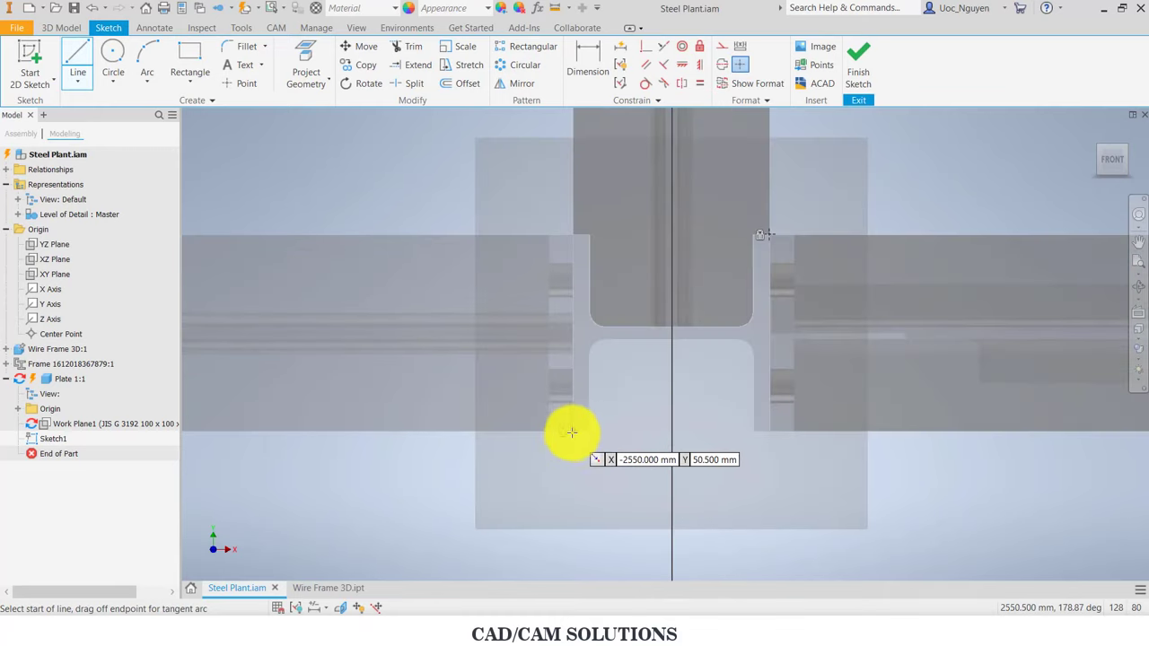
{"action": "left_click", "coordinate": [569, 432]}
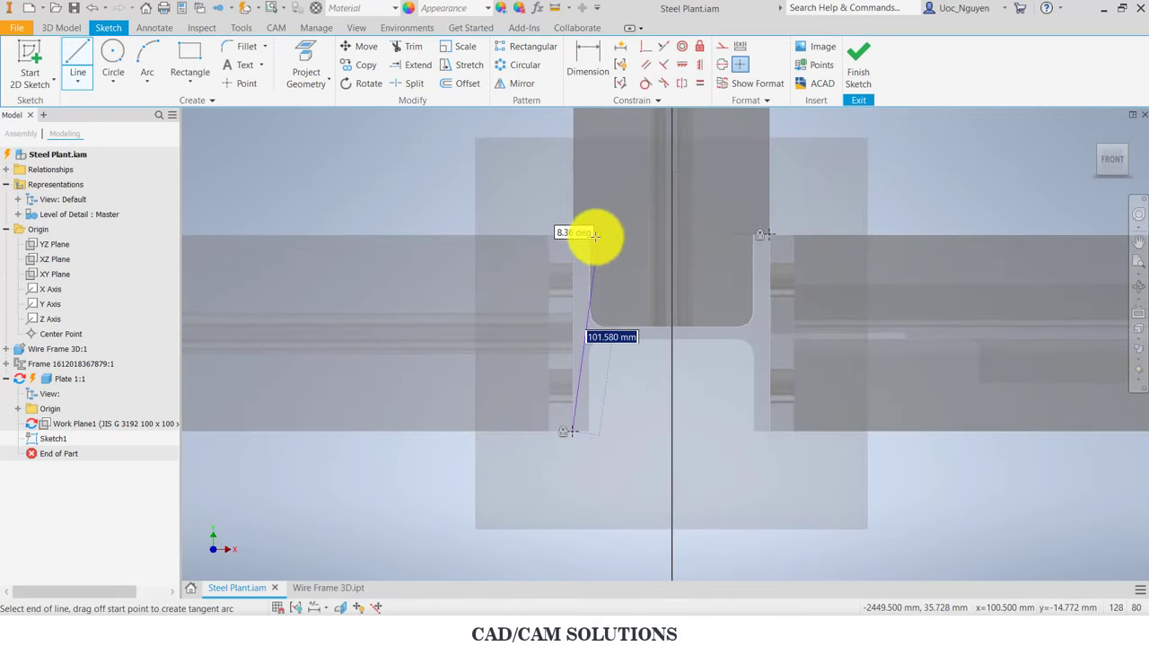
{"action": "left_click", "coordinate": [572, 236]}
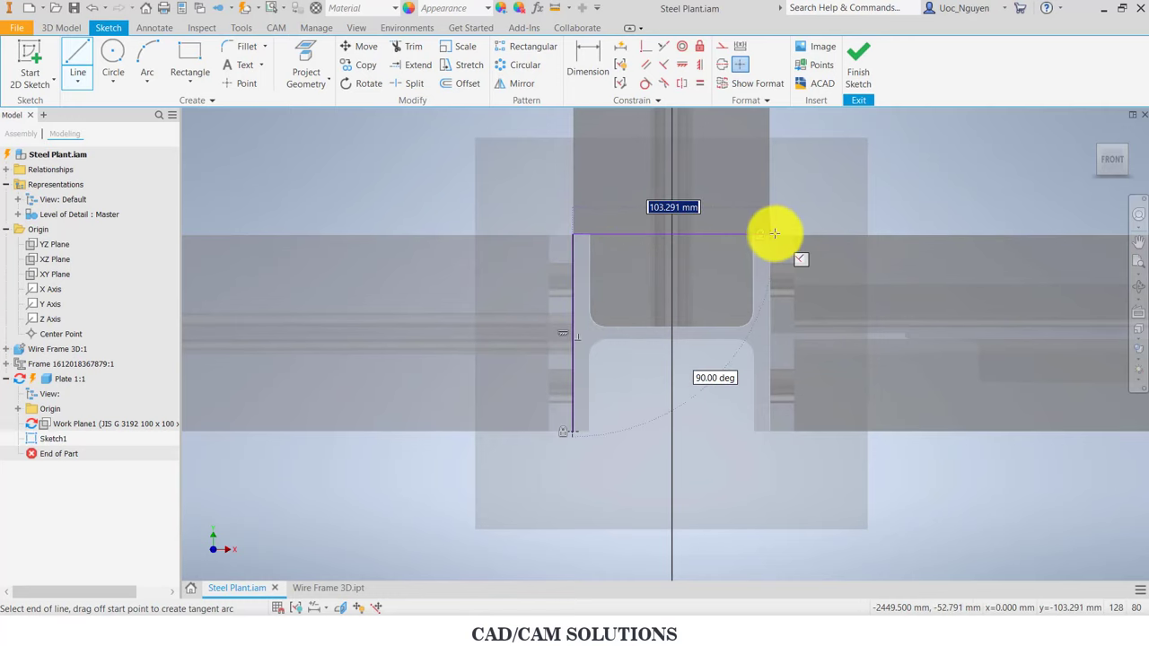
{"action": "scroll", "coordinate": [771, 234], "scroll_direction": "down", "scroll_amount": 3}
{"action": "scroll", "coordinate": [731, 430], "scroll_direction": "down", "scroll_amount": 2}
{"action": "scroll", "coordinate": [760, 354], "scroll_direction": "down", "scroll_amount": 2}
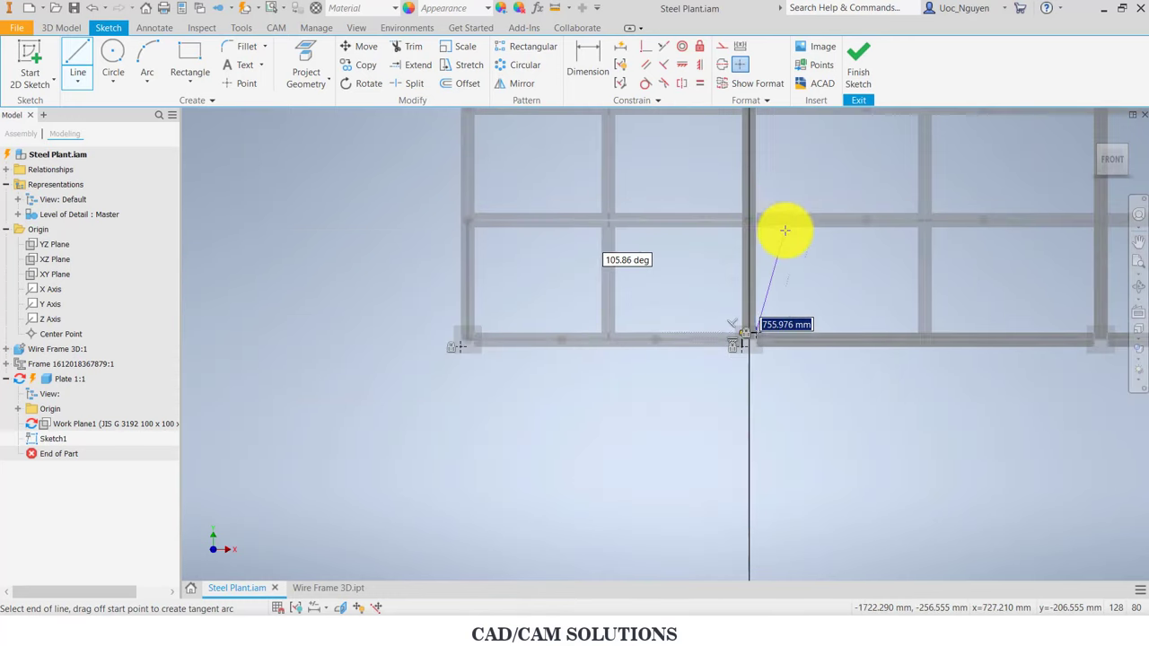
{"action": "mouse_move", "coordinate": [781, 230]}
{"action": "middle_mouse_down"}
{"action": "mouse_move", "coordinate": [745, 377]}
{"action": "mouse_move", "coordinate": [729, 359]}
{"action": "middle_mouse_up"}
{"action": "scroll", "coordinate": [726, 225], "scroll_direction": "up", "scroll_amount": 5}
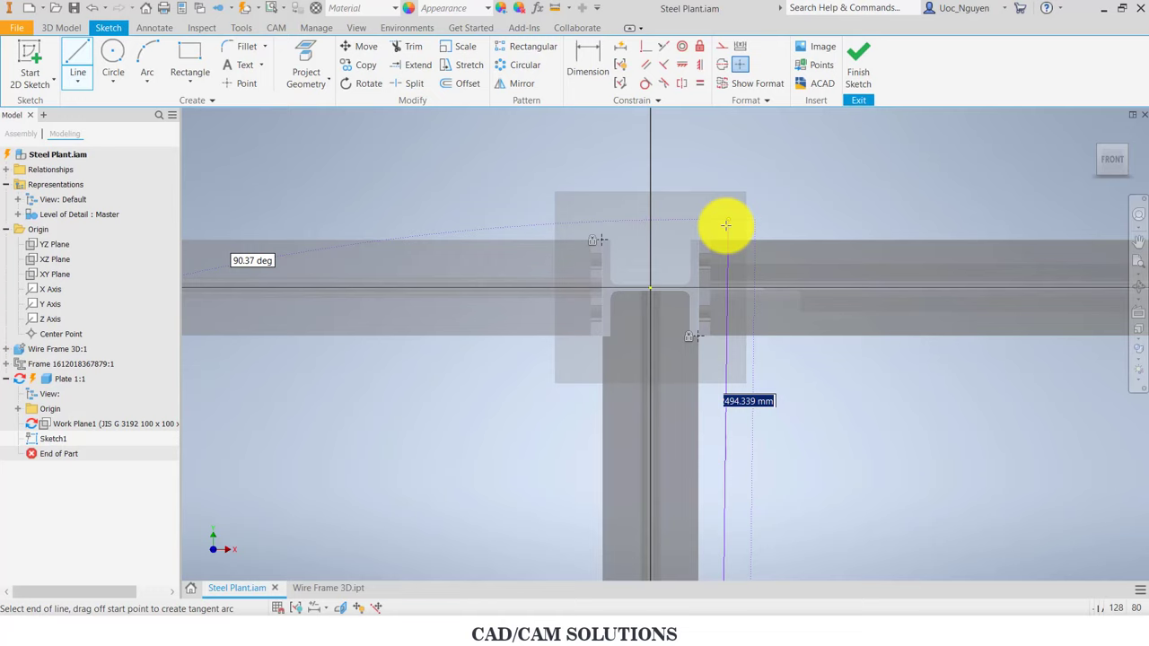
{"action": "left_click", "coordinate": [697, 336]}
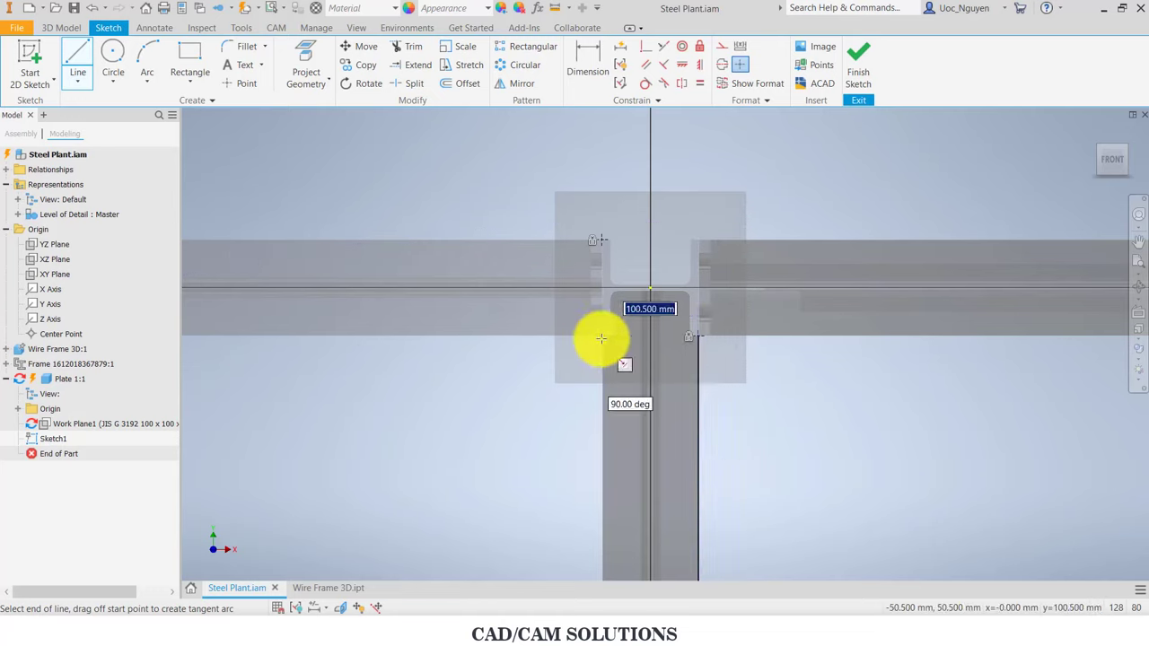
Step: Close the outline via the lower-left and bottom-right frame corners, then restart Line
{"action": "scroll", "coordinate": [696, 260], "scroll_direction": "down", "scroll_amount": 3}
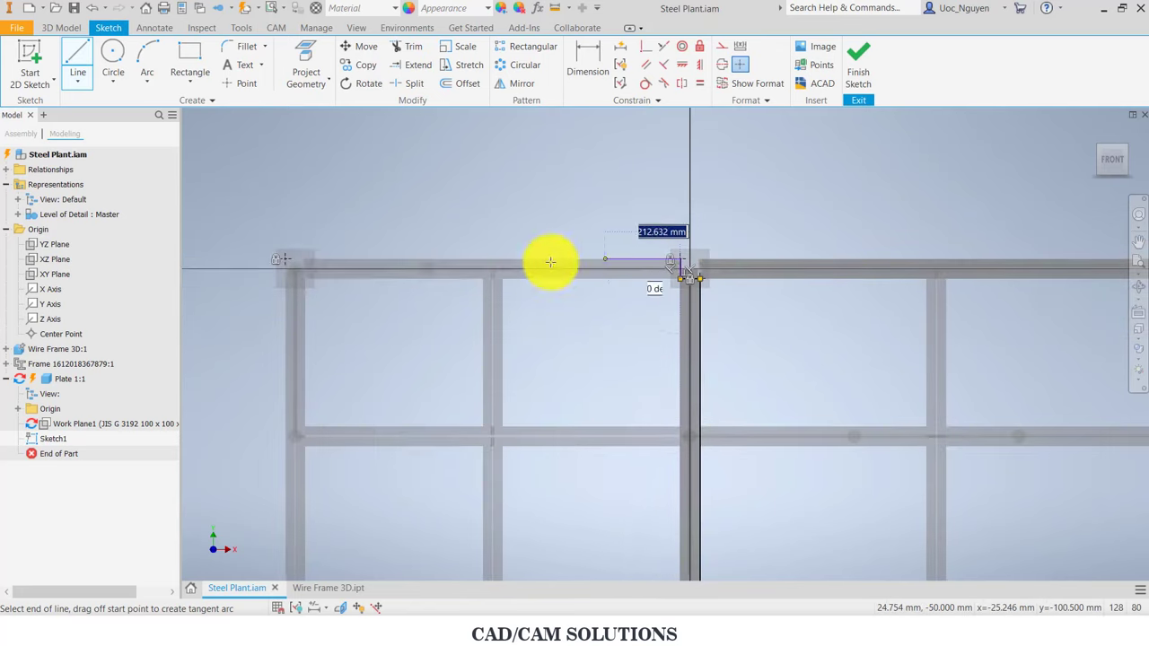
{"action": "scroll", "coordinate": [279, 259], "scroll_direction": "down", "scroll_amount": 1}
{"action": "scroll", "coordinate": [369, 243], "scroll_direction": "down", "scroll_amount": 2}
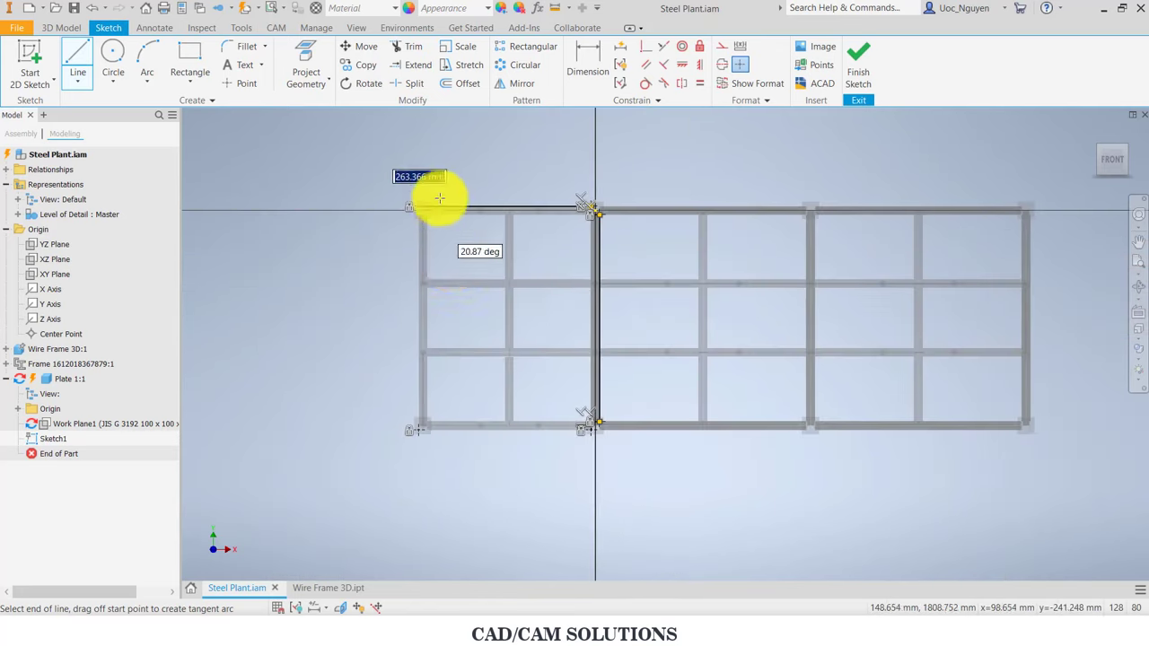
{"action": "scroll", "coordinate": [418, 434], "scroll_direction": "up", "scroll_amount": 3}
{"action": "left_click", "coordinate": [423, 411]}
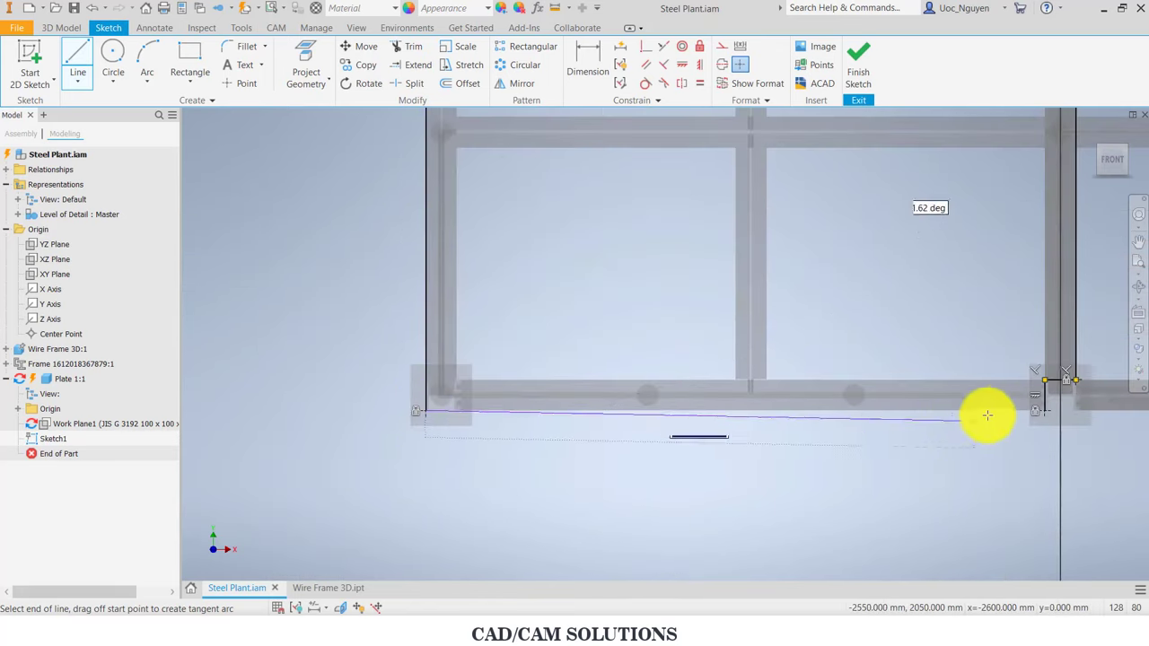
{"action": "double_click", "coordinate": [1043, 410]}
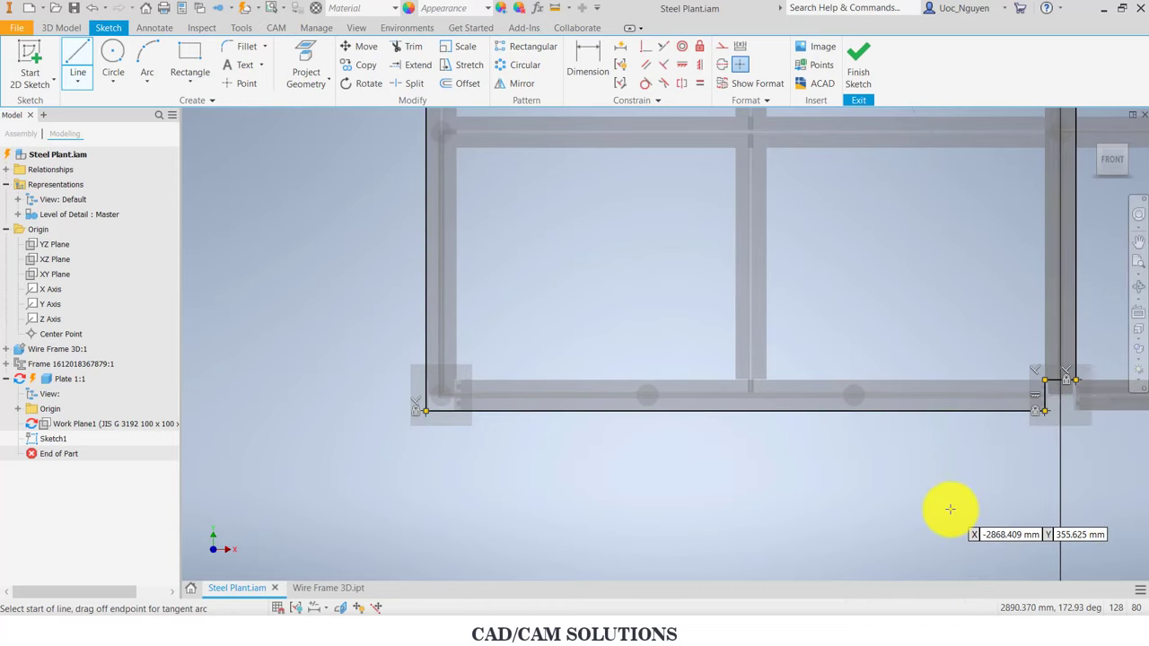
{"action": "scroll", "coordinate": [628, 341], "scroll_direction": "down", "scroll_amount": 2}
{"action": "key", "text": "Escape"}
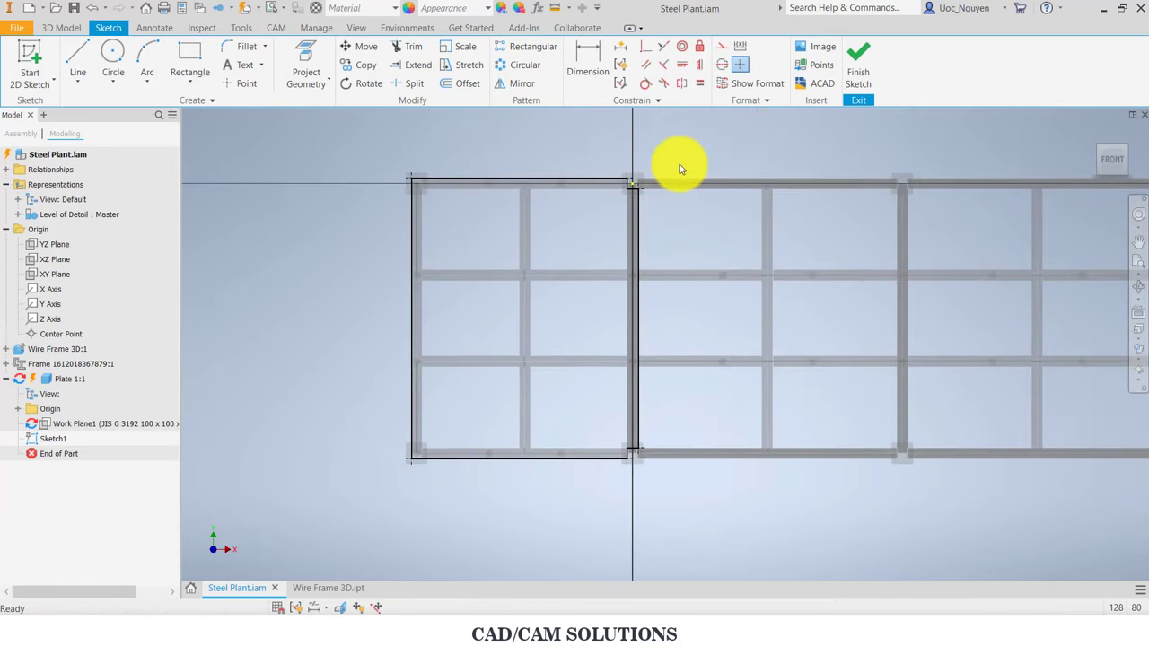
{"action": "scroll", "coordinate": [484, 207], "scroll_direction": "up", "scroll_amount": 3}
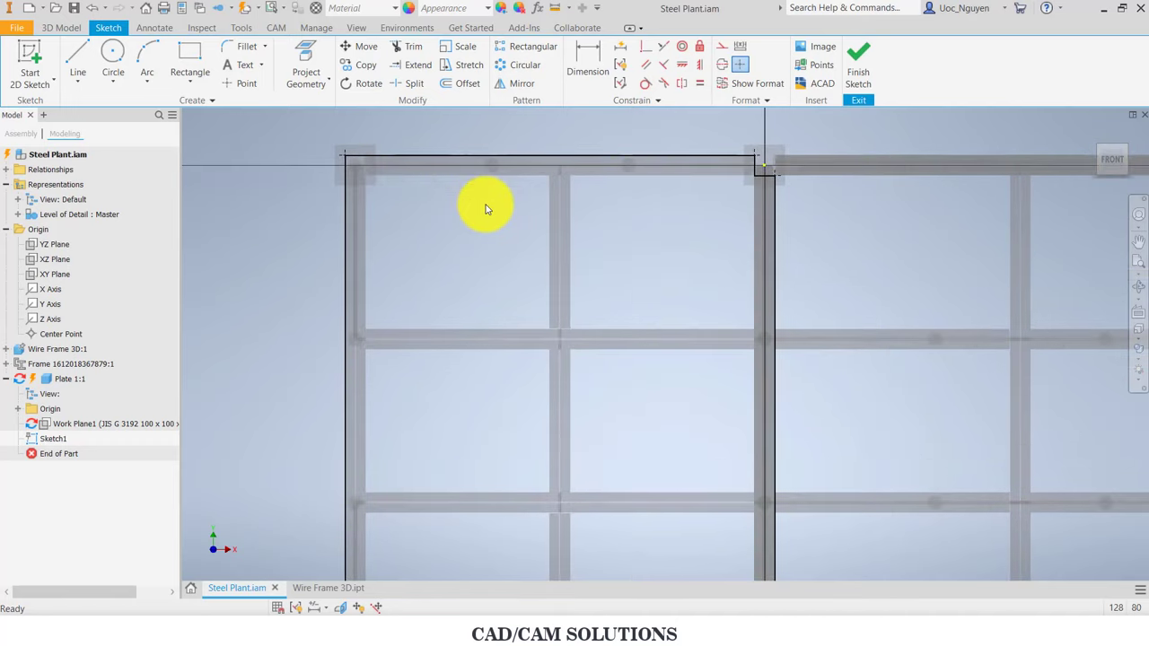
{"action": "left_click", "coordinate": [77, 54]}
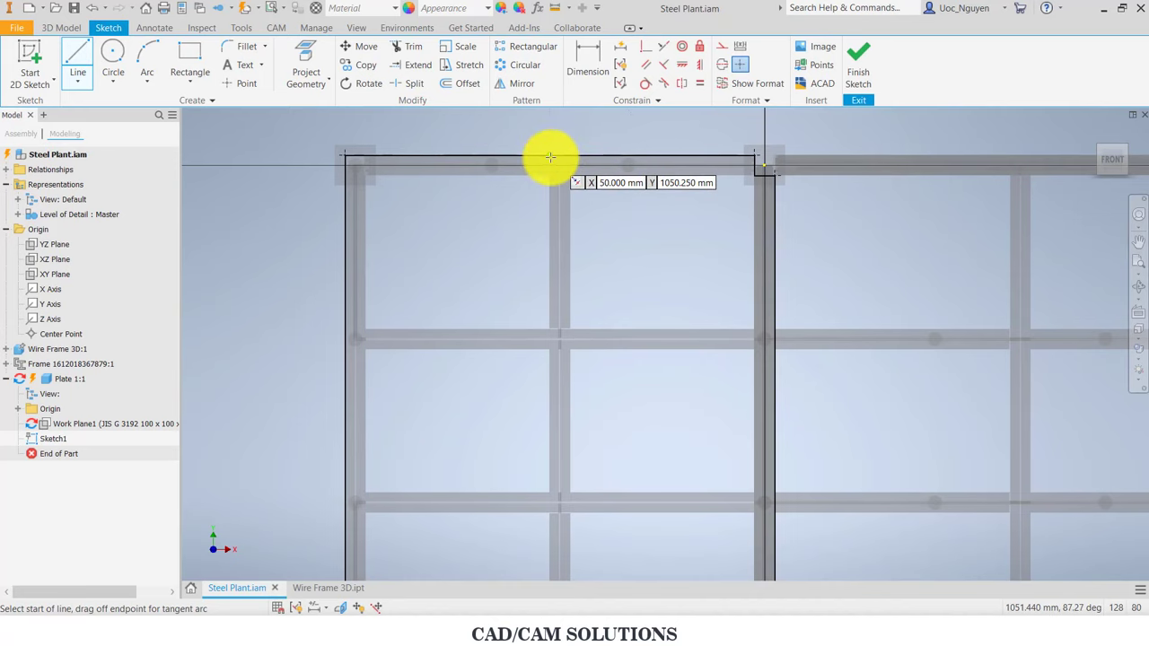
Step: Sketch a vertical line from the bay's top edge down to its bottom edge
{"action": "left_click", "coordinate": [549, 157]}
{"action": "scroll", "coordinate": [579, 341], "scroll_direction": "down", "scroll_amount": 3}
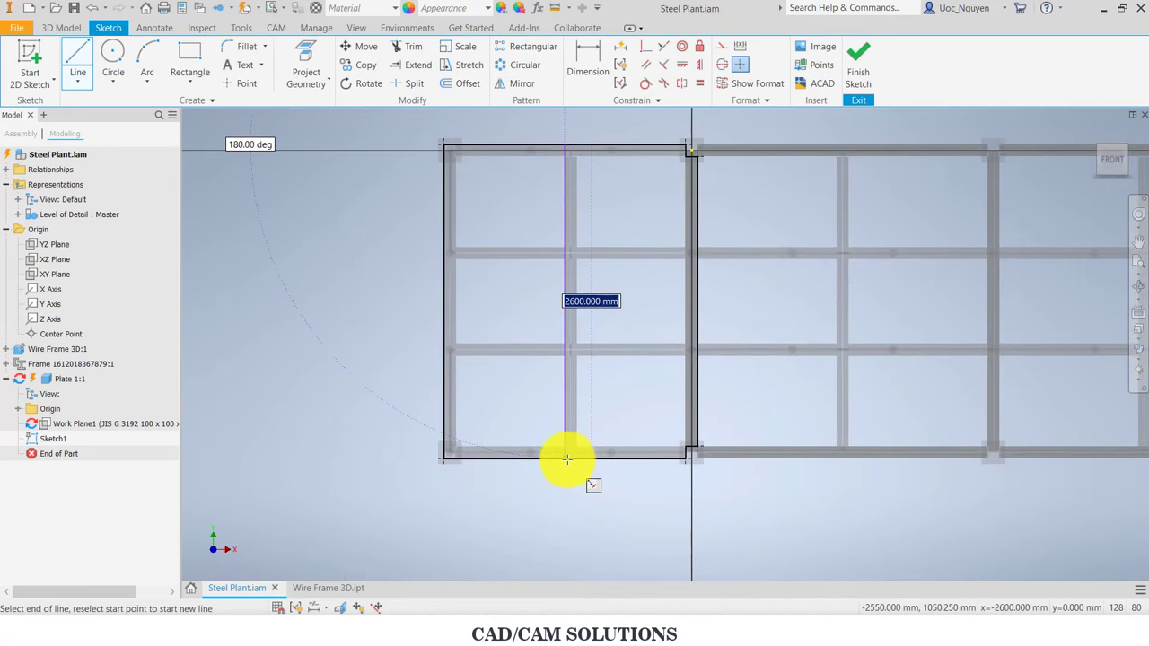
{"action": "scroll", "coordinate": [567, 459], "scroll_direction": "up", "scroll_amount": 2}
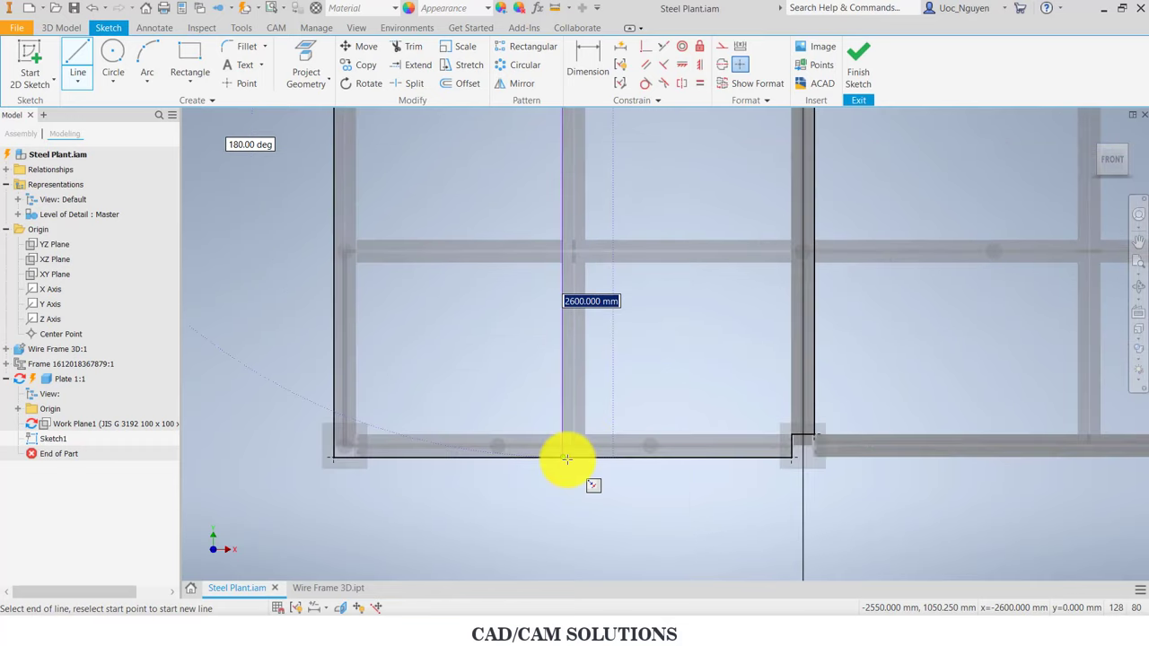
{"action": "left_click", "coordinate": [565, 457]}
{"action": "key", "text": "Escape"}
{"action": "scroll", "coordinate": [575, 341], "scroll_direction": "up", "scroll_amount": 2}
{"action": "scroll", "coordinate": [566, 351], "scroll_direction": "up", "scroll_amount": 2}
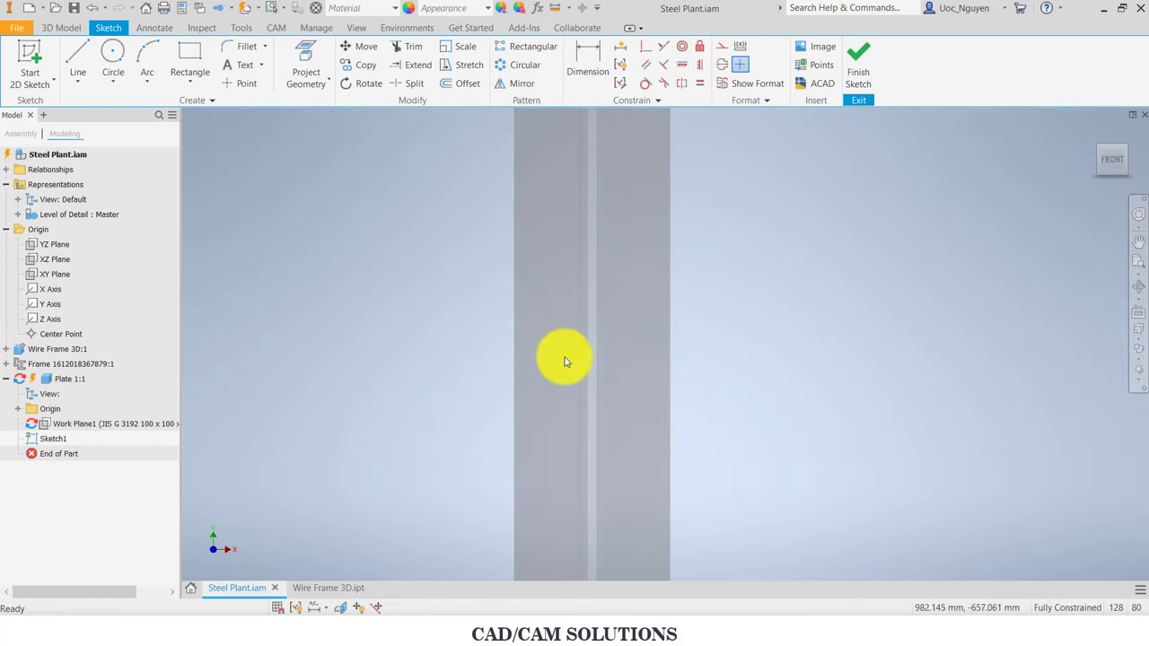
{"action": "scroll", "coordinate": [563, 359], "scroll_direction": "down", "scroll_amount": 4}
{"action": "scroll", "coordinate": [559, 230], "scroll_direction": "up", "scroll_amount": 4}
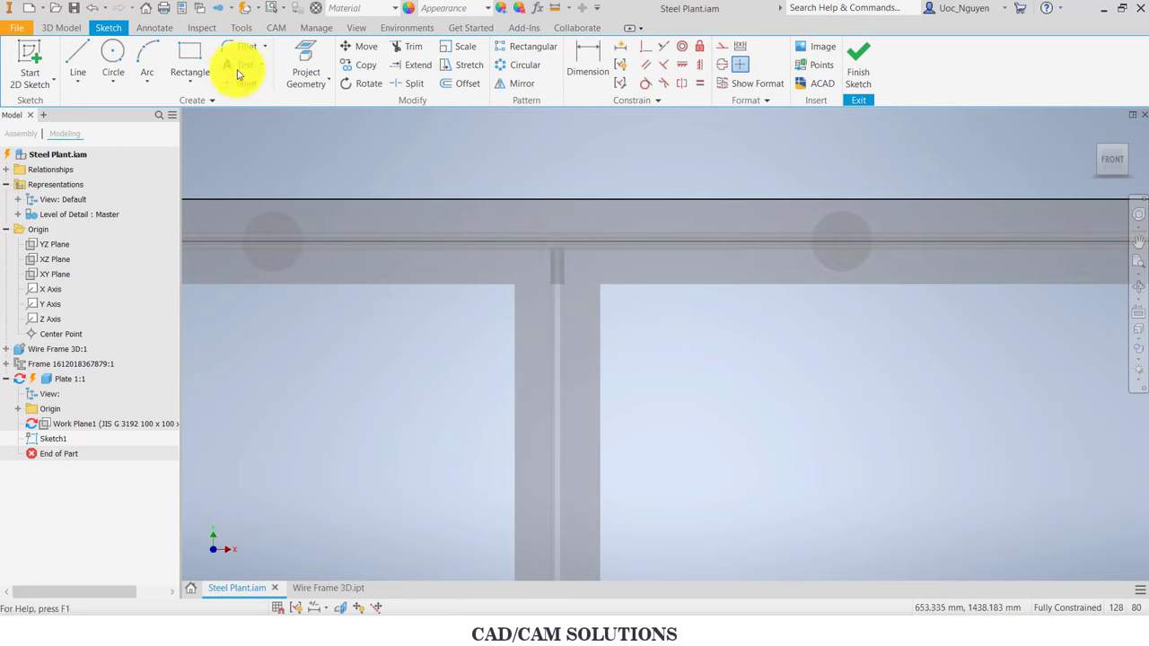
Step: Project the top beam edge into the sketch and convert it to construction geometry
{"action": "left_click", "coordinate": [299, 53]}
{"action": "left_click", "coordinate": [581, 288]}
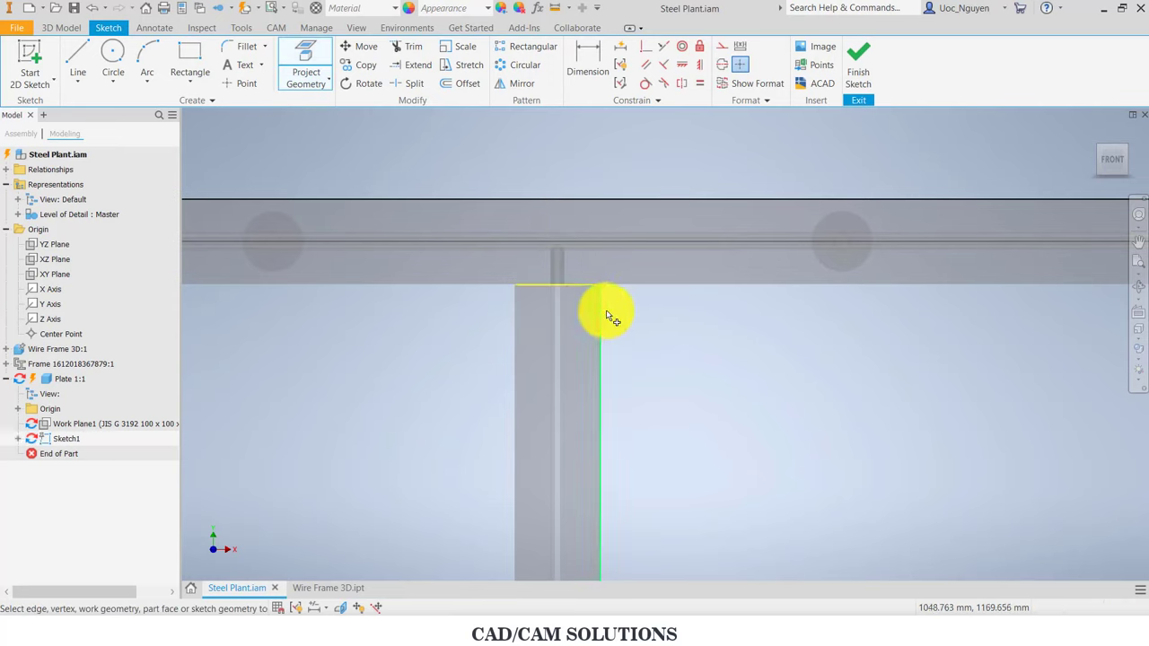
{"action": "key", "text": "Escape"}
{"action": "right_click", "coordinate": [686, 377]}
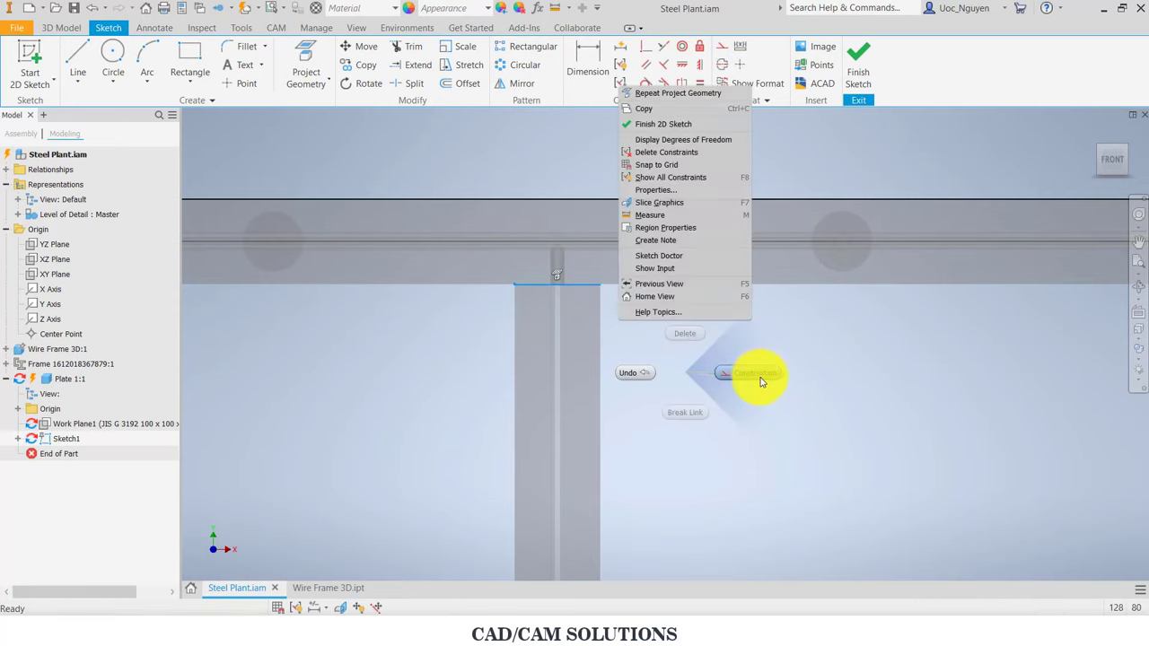
{"action": "left_click", "coordinate": [761, 377]}
Step: Draw a vertical dividing line from the top beam edge to the bottom beam
{"action": "left_click", "coordinate": [86, 54]}
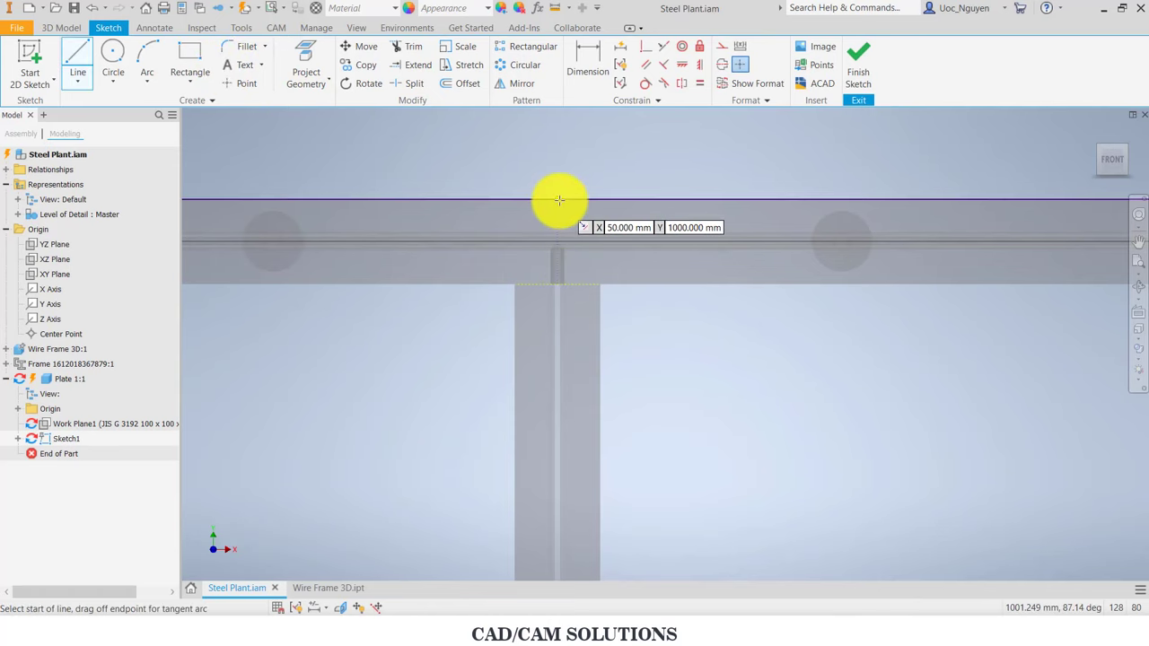
{"action": "left_click", "coordinate": [577, 251]}
{"action": "scroll", "coordinate": [588, 251], "scroll_direction": "down", "scroll_amount": 3}
{"action": "scroll", "coordinate": [581, 513], "scroll_direction": "up", "scroll_amount": 5}
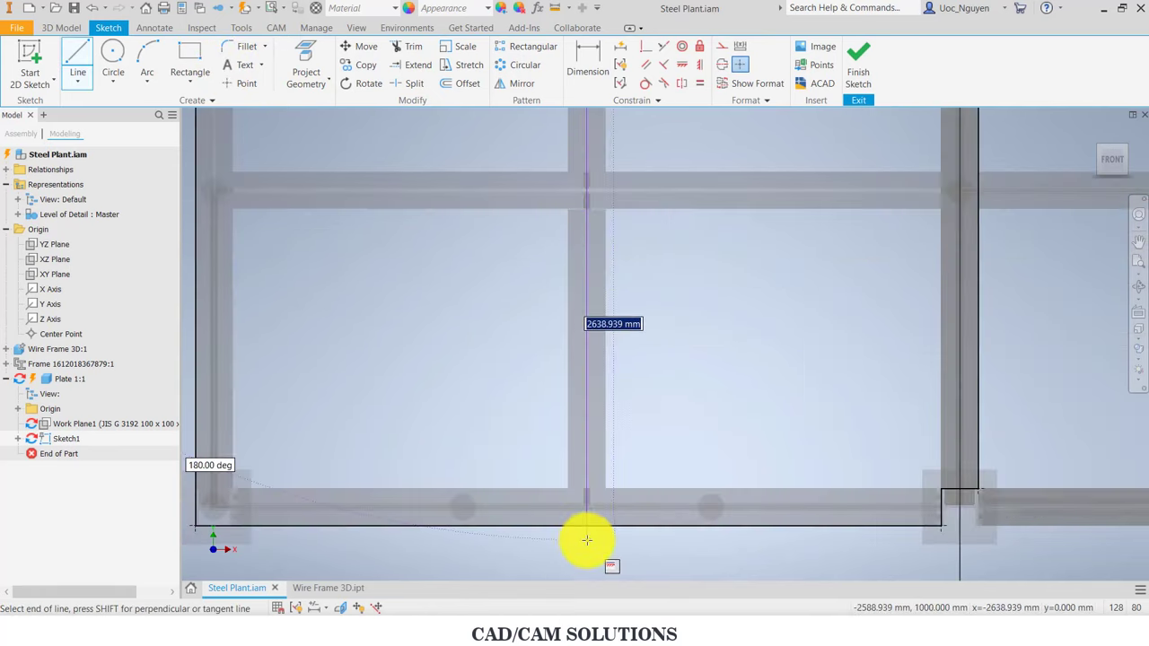
{"action": "left_click", "coordinate": [584, 524]}
{"action": "key", "text": "Escape"}
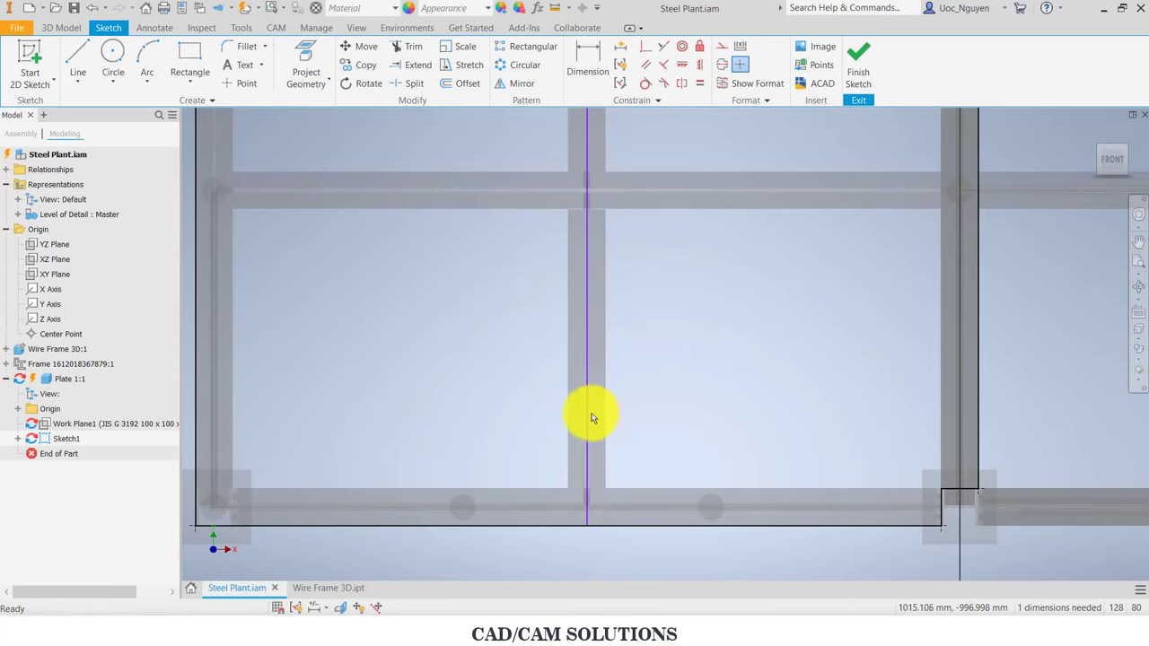
Step: Shift the dividing line right and make it collinear with the middle column's edge
{"action": "left_click_drag", "start_coordinate": [591, 417], "coordinate": [640, 419]}
{"action": "scroll", "coordinate": [668, 422], "scroll_direction": "down", "scroll_amount": 5}
{"action": "scroll", "coordinate": [654, 111], "scroll_direction": "up", "scroll_amount": 3}
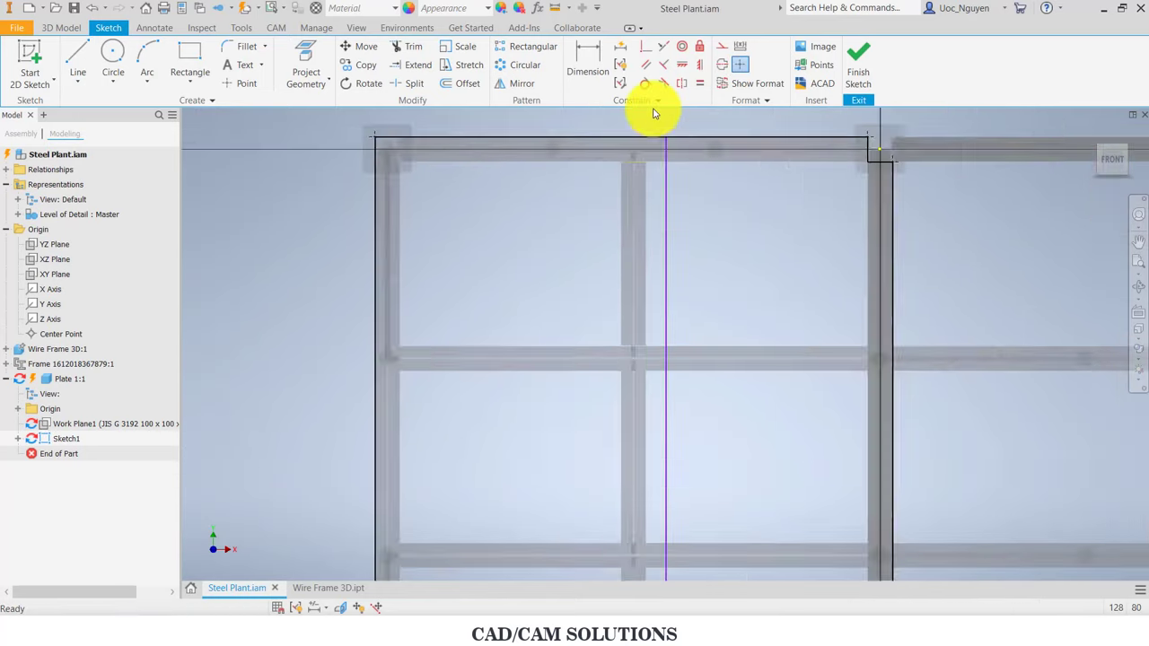
{"action": "scroll", "coordinate": [653, 112], "scroll_direction": "up", "scroll_amount": 3}
{"action": "left_click", "coordinate": [649, 48]}
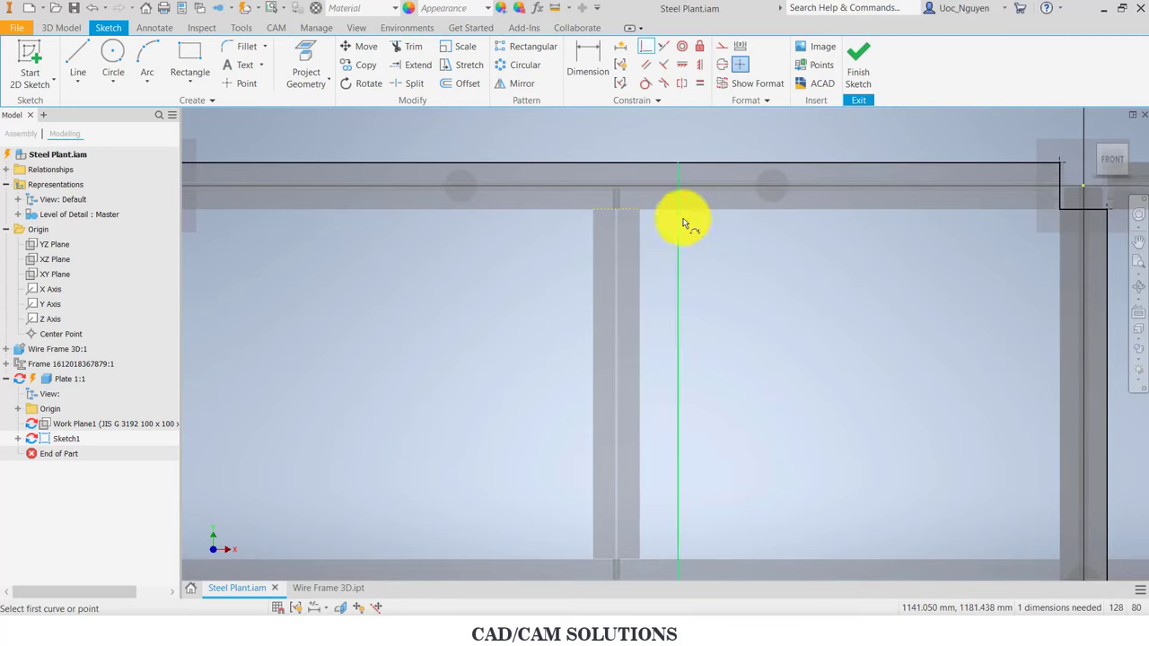
{"action": "left_click", "coordinate": [618, 211]}
Step: Pan to check the whole split outline and finish Sketch1
{"action": "scroll", "coordinate": [718, 249], "scroll_direction": "down", "scroll_amount": 2}
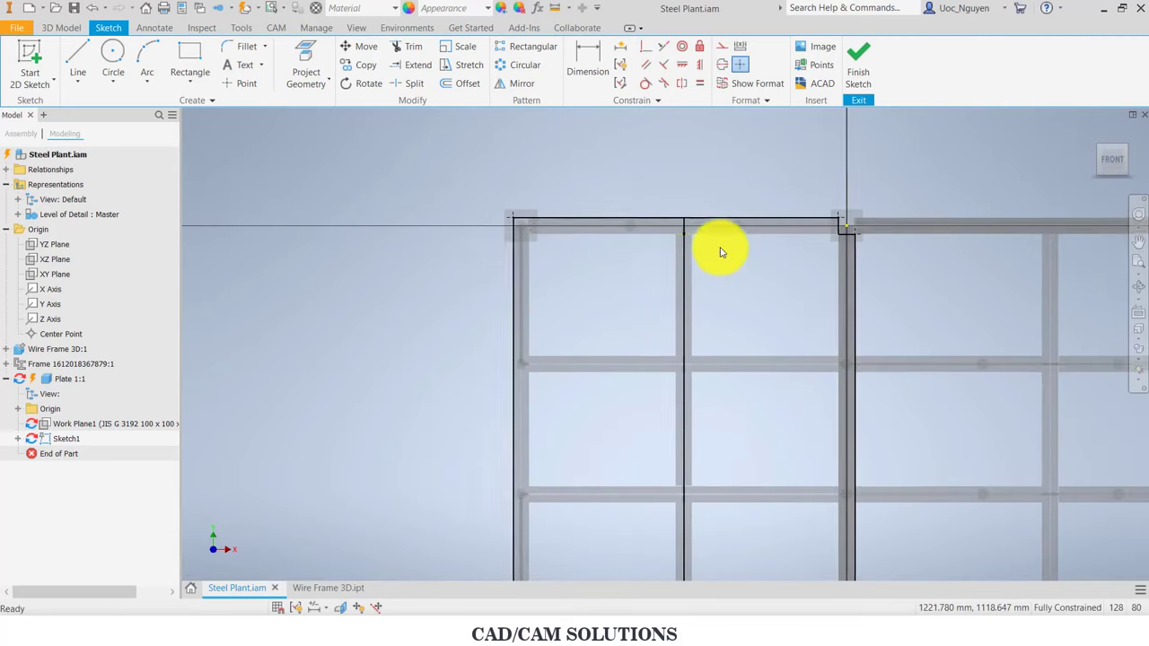
{"action": "middle_click_drag", "start_coordinate": [725, 249], "coordinate": [623, 242]}
{"action": "scroll", "coordinate": [623, 242], "scroll_direction": "down", "scroll_amount": 2}
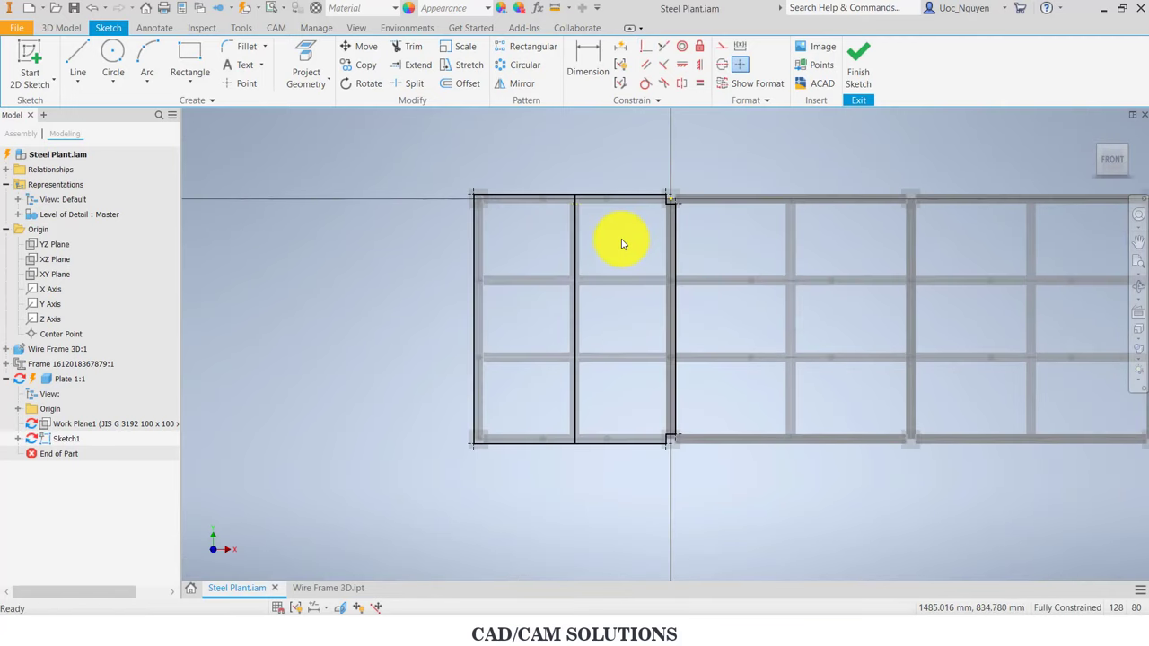
{"action": "left_click", "coordinate": [852, 80]}
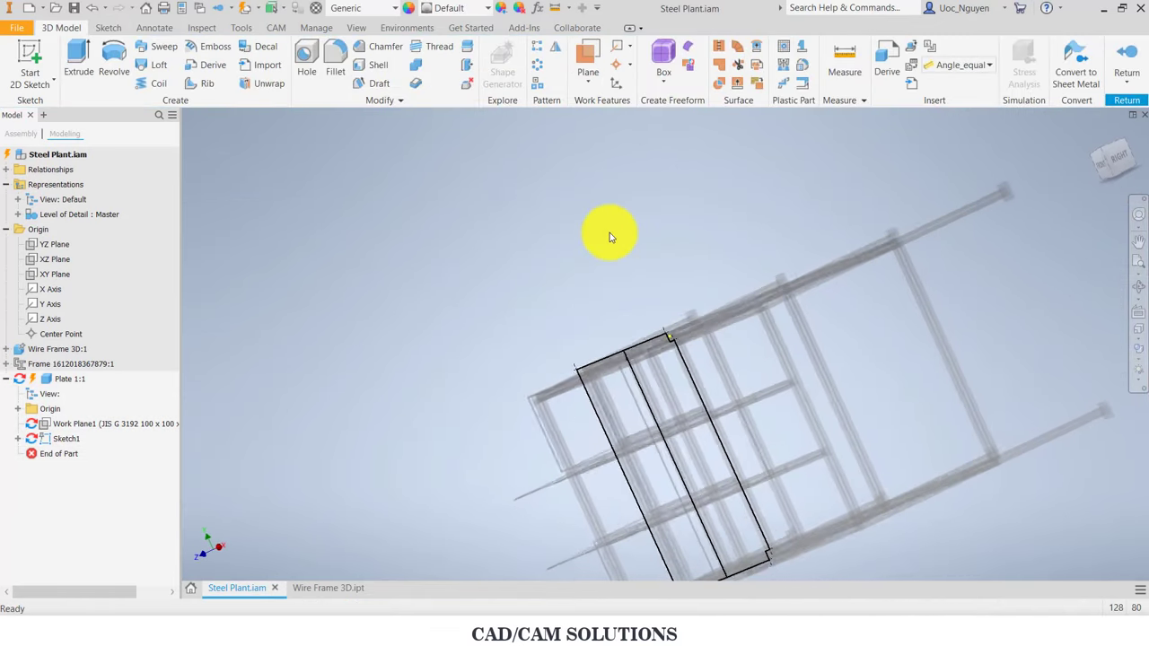
Step: Extrude one half of the bay outline in Sketch1 by 3 mm as Extrusion1
{"action": "mouse_move", "coordinate": [680, 227]}
{"action": "middle_mouse_down"}
{"action": "mouse_move", "coordinate": [759, 275]}
{"action": "mouse_move", "coordinate": [841, 185]}
{"action": "mouse_move", "coordinate": [736, 177]}
{"action": "mouse_move", "coordinate": [559, 313]}
{"action": "middle_mouse_up"}
{"action": "scroll", "coordinate": [449, 282], "scroll_direction": "up", "scroll_amount": 3}
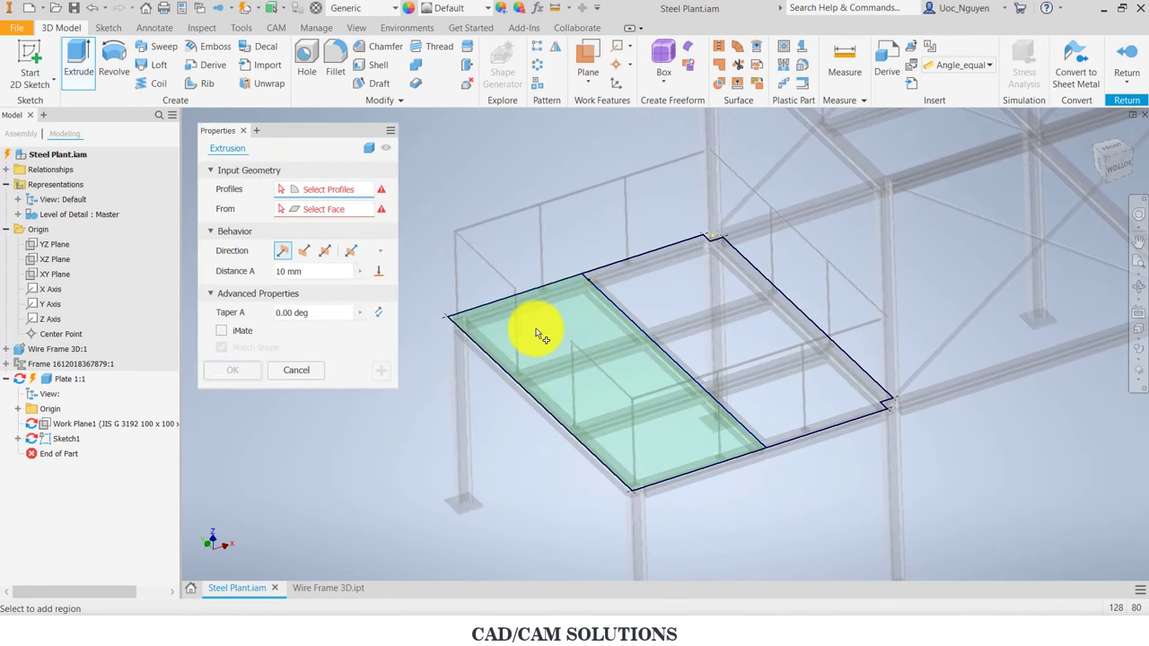
{"action": "left_click", "coordinate": [539, 334]}
{"action": "type", "text": "3"}
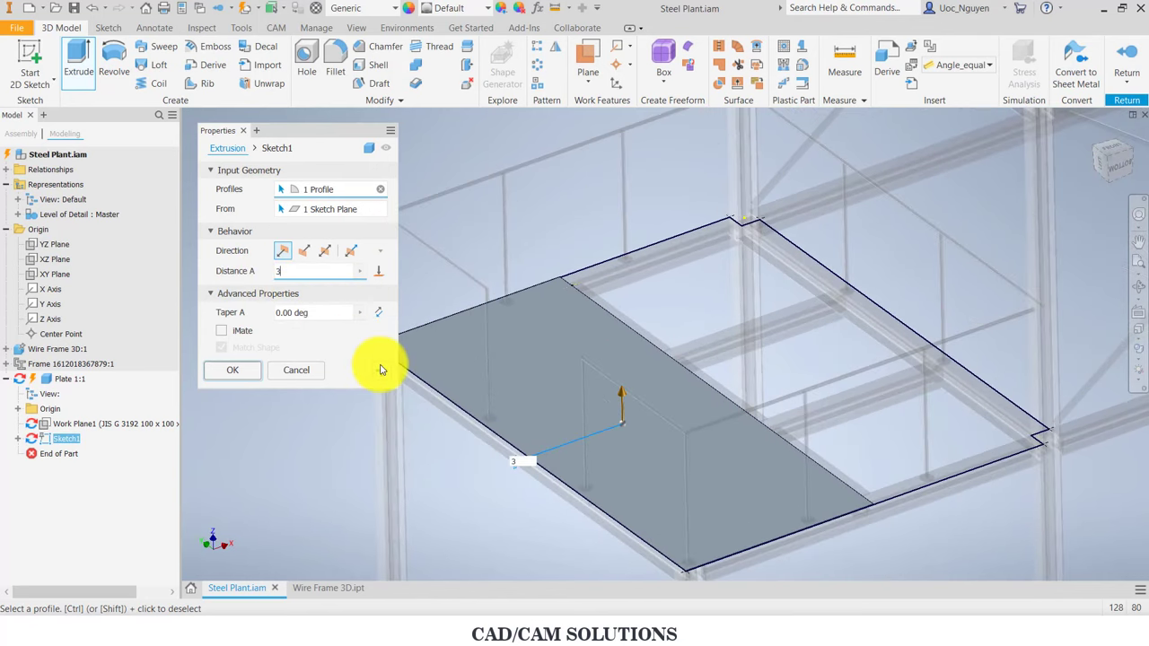
{"action": "key", "text": "Return"}
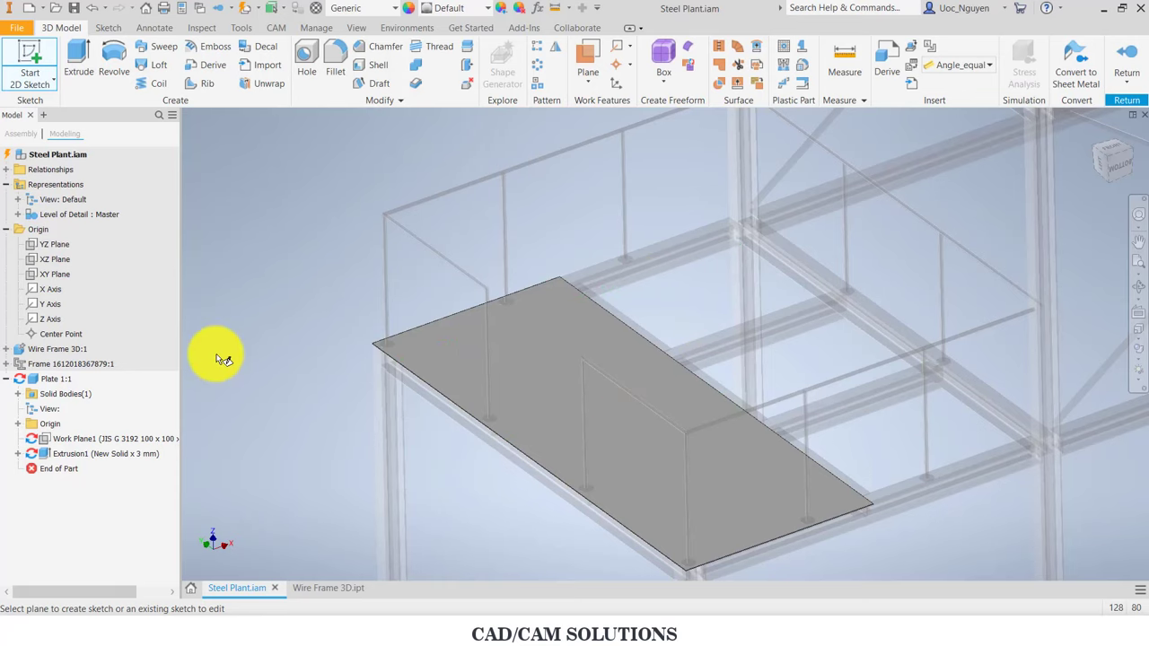
Step: Make Sketch1 under Extrusion1 visible in the view
{"action": "double_click", "coordinate": [85, 458]}
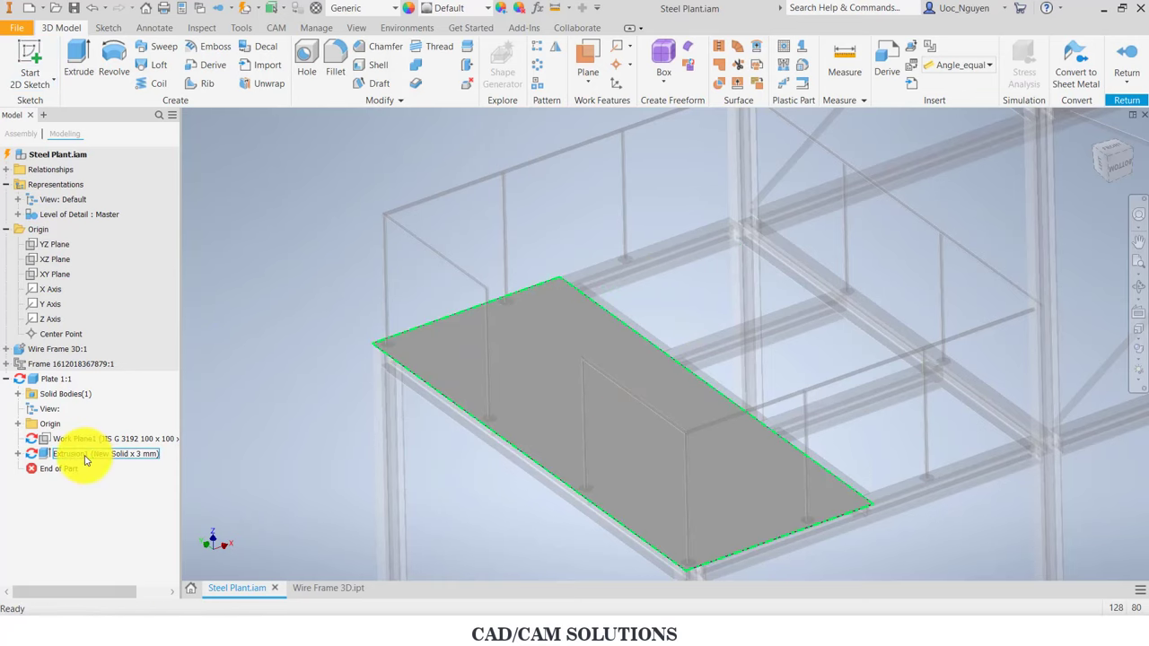
{"action": "right_click", "coordinate": [85, 460]}
{"action": "left_click", "coordinate": [262, 316]}
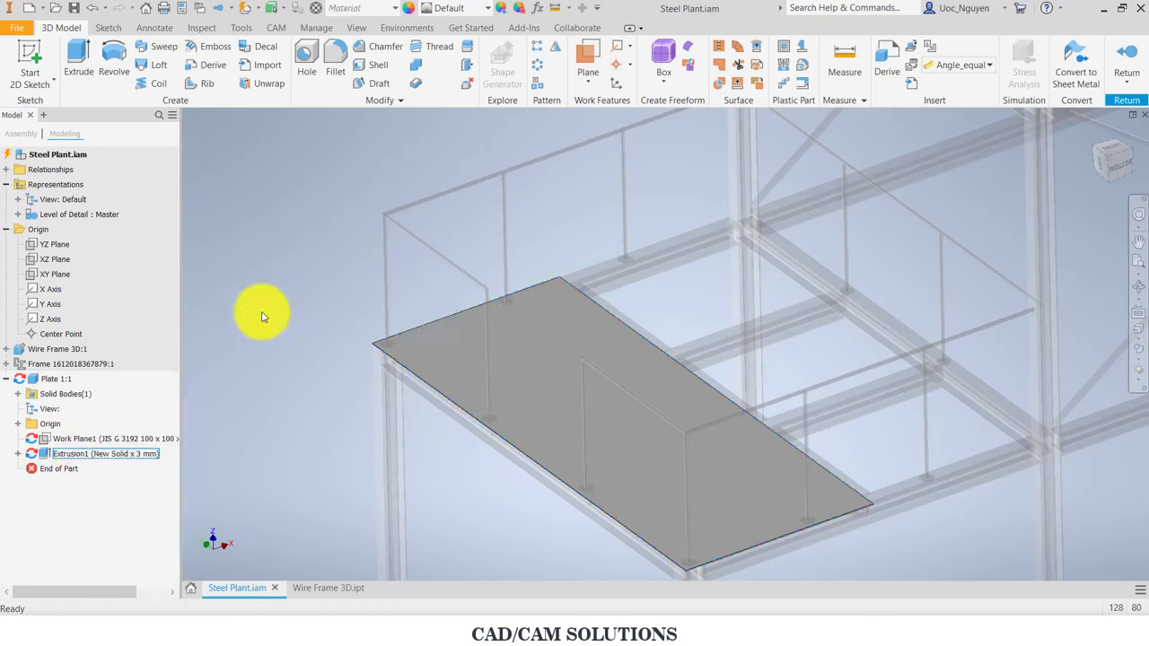
{"action": "left_click", "coordinate": [18, 453]}
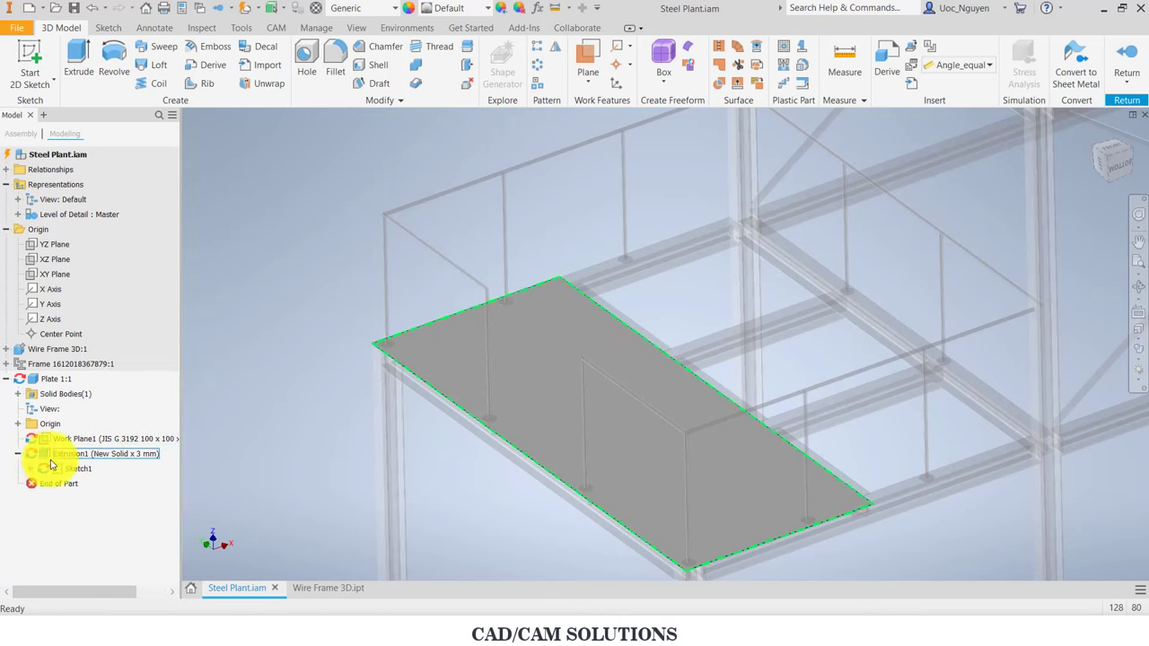
{"action": "right_click", "coordinate": [73, 473]}
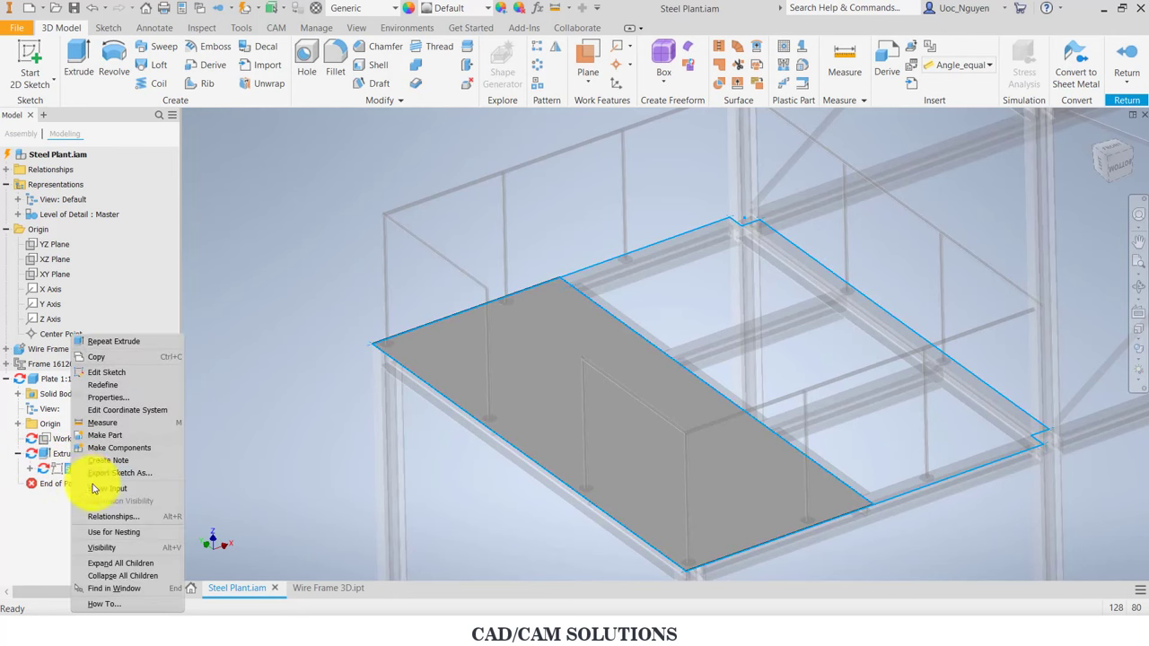
{"action": "left_click", "coordinate": [101, 547]}
Step: Edit Extrusion1 to include the second half of the bay as a profile
{"action": "left_click", "coordinate": [87, 454]}
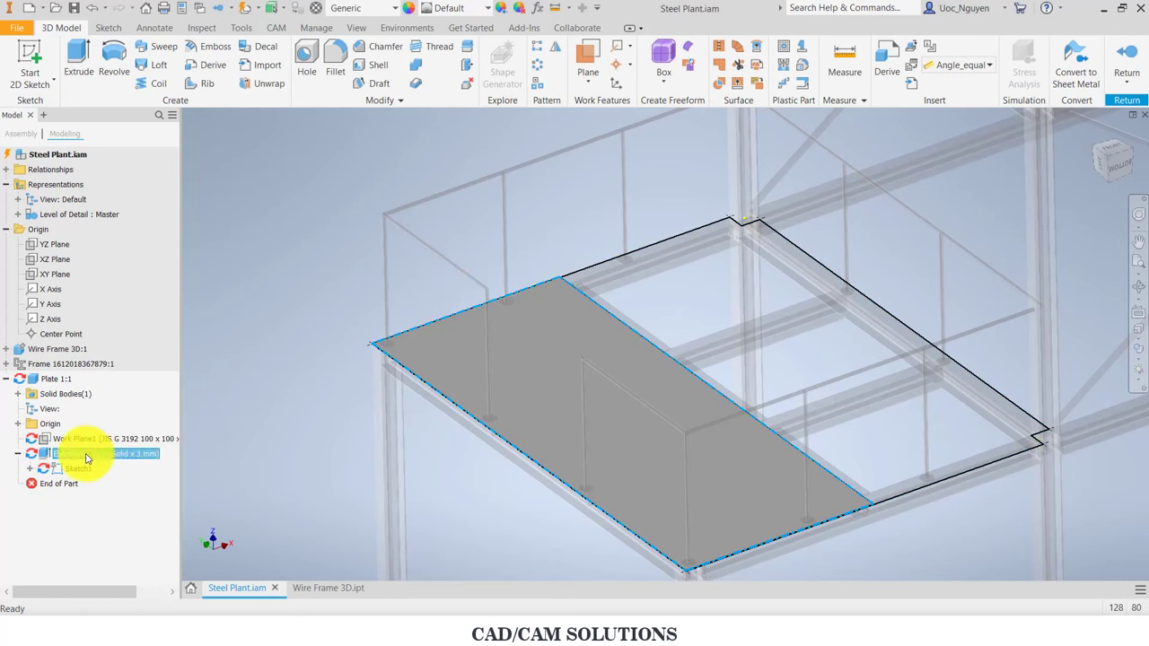
{"action": "right_click", "coordinate": [87, 455]}
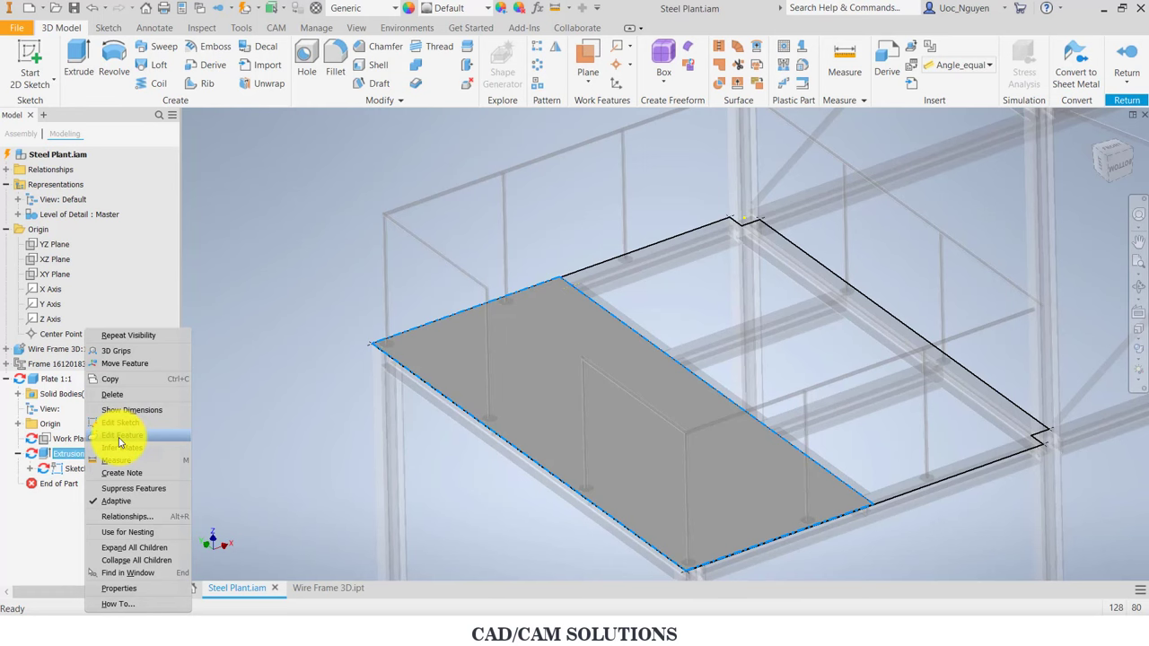
{"action": "left_click", "coordinate": [118, 437]}
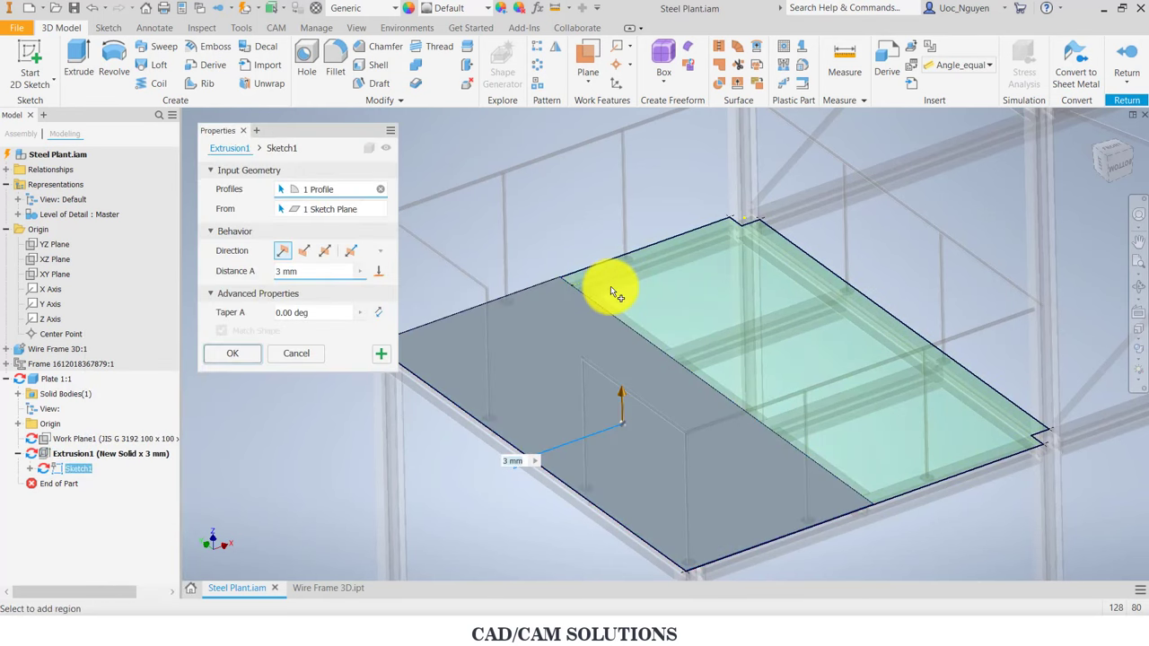
{"action": "left_click", "coordinate": [612, 290]}
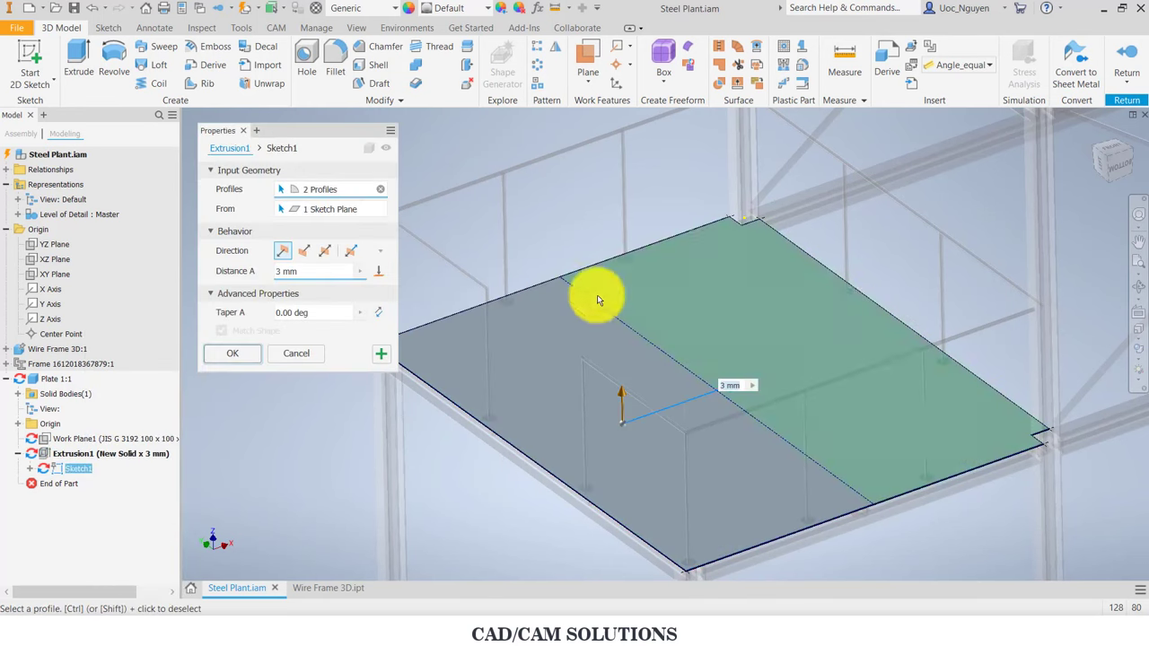
{"action": "left_click", "coordinate": [232, 354]}
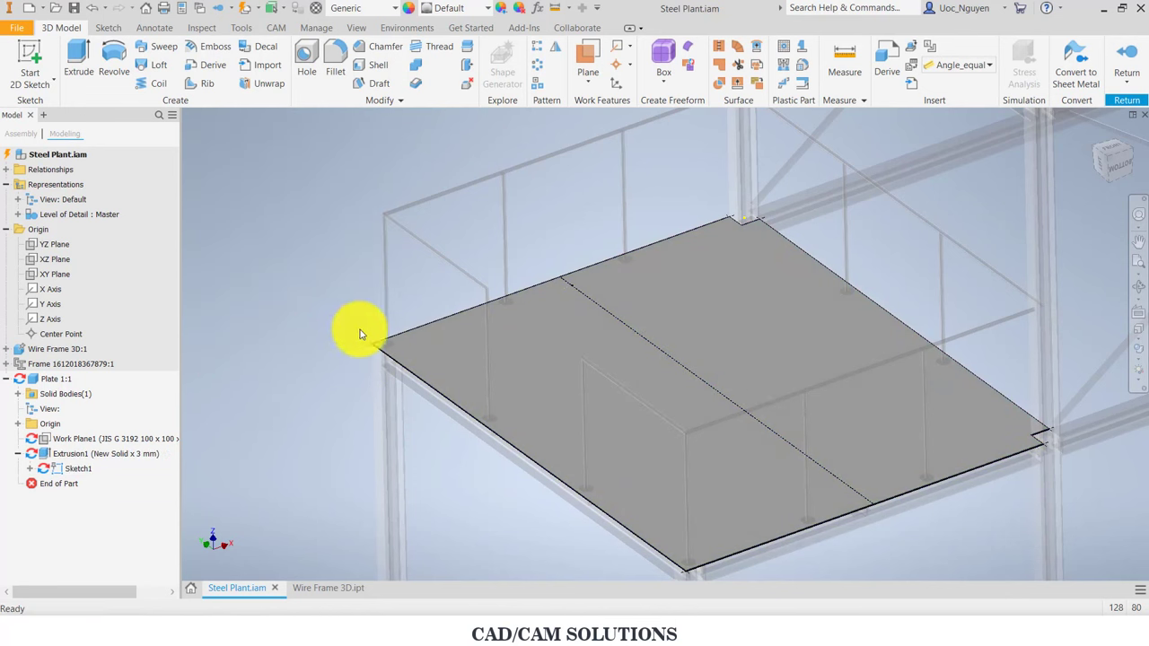
Step: Return to the Steel Plant assembly and inspect the plate's browser entries
{"action": "left_click", "coordinate": [1127, 68]}
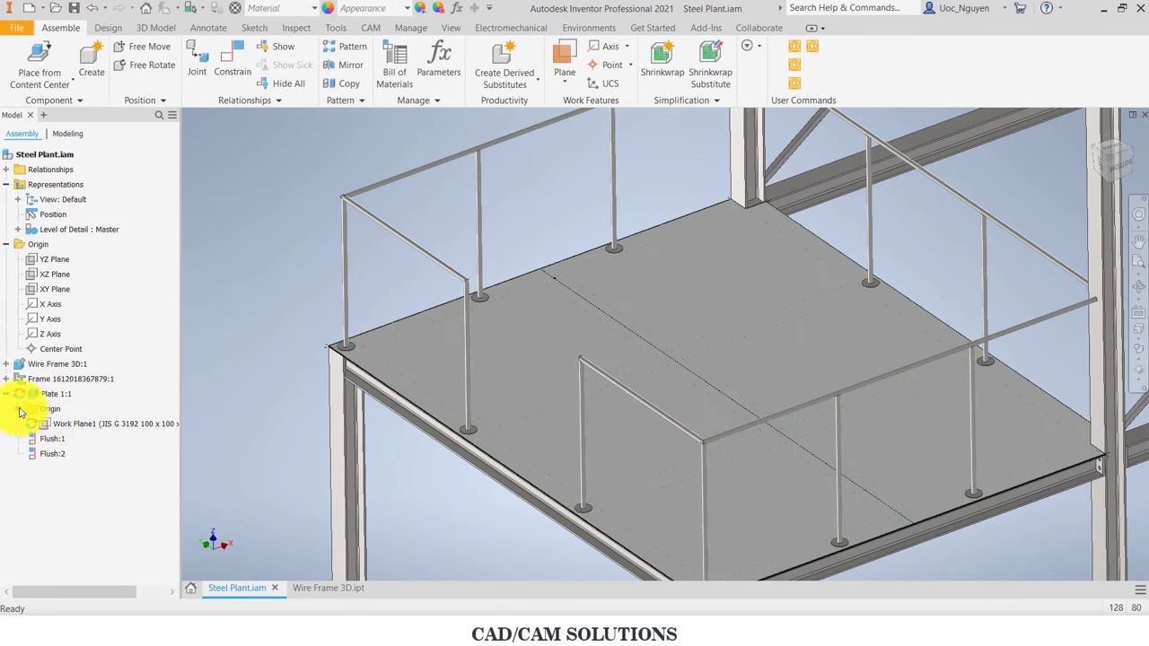
{"action": "left_click", "coordinate": [20, 412]}
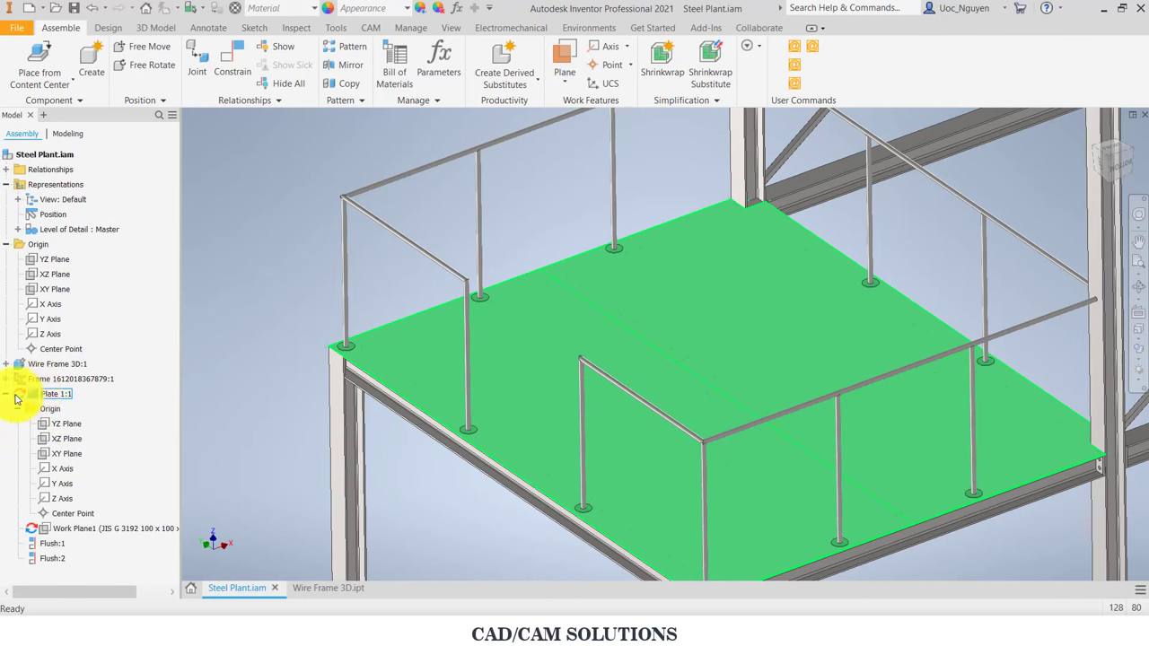
{"action": "scroll", "coordinate": [341, 333], "scroll_direction": "up", "scroll_amount": 2}
{"action": "scroll", "coordinate": [317, 287], "scroll_direction": "up", "scroll_amount": 1}
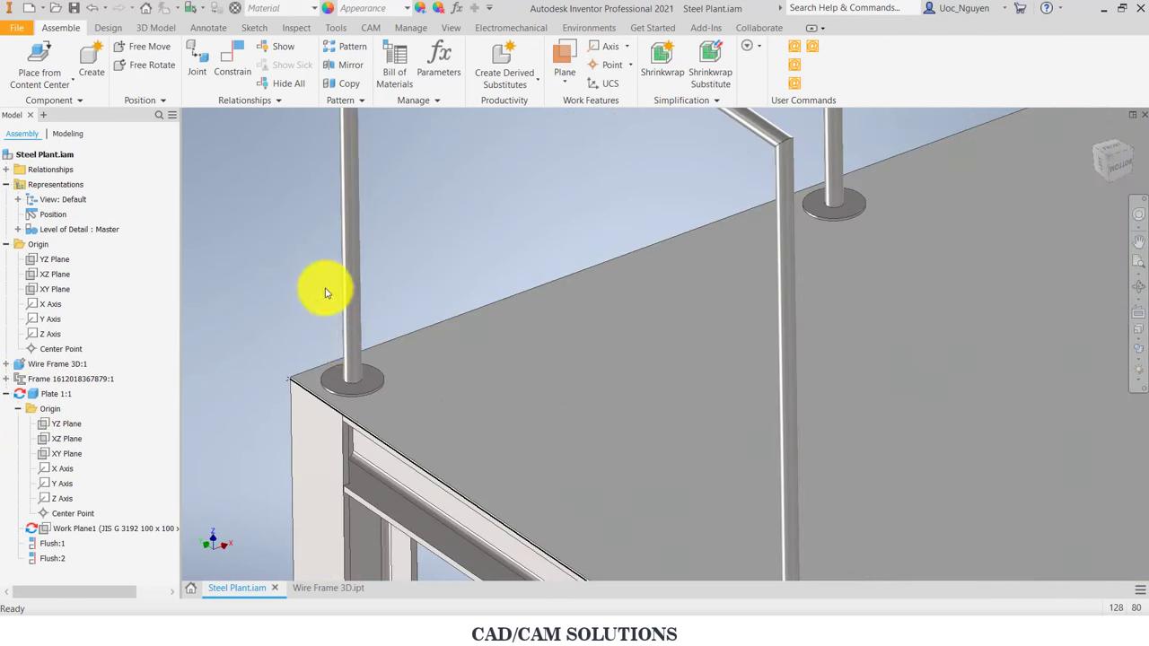
{"action": "scroll", "coordinate": [523, 256], "scroll_direction": "down", "scroll_amount": 4}
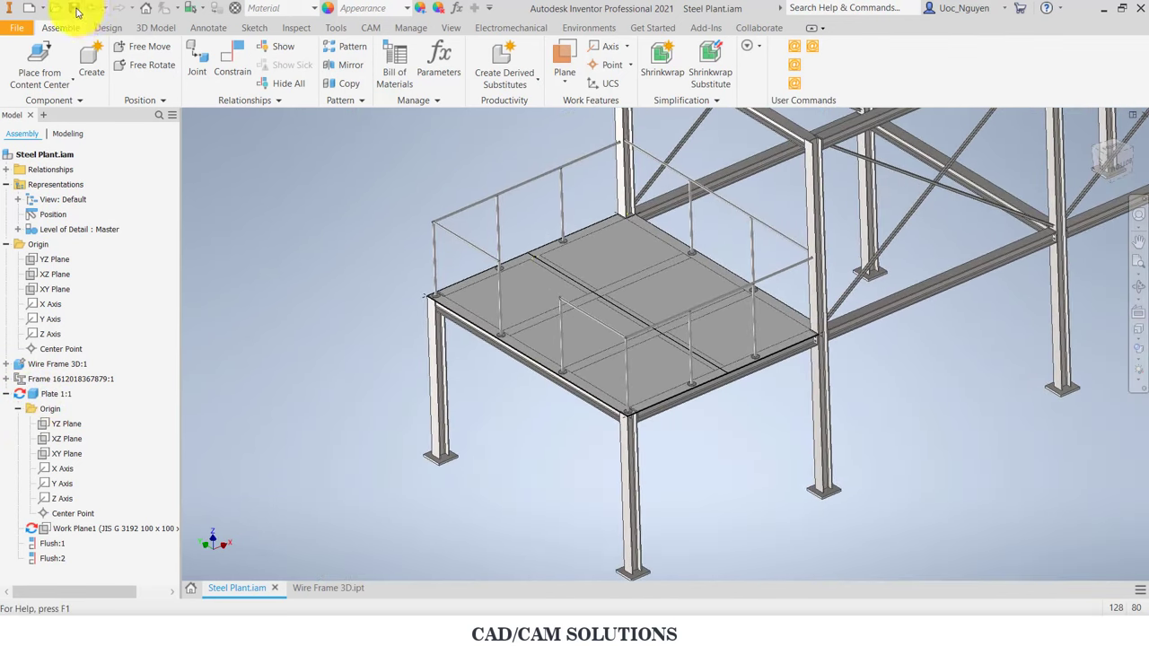
Step: Save Steel Plant.iam and Plate 1.ipt using Yes to All
{"action": "left_click", "coordinate": [74, 8]}
{"action": "left_click", "coordinate": [714, 456]}
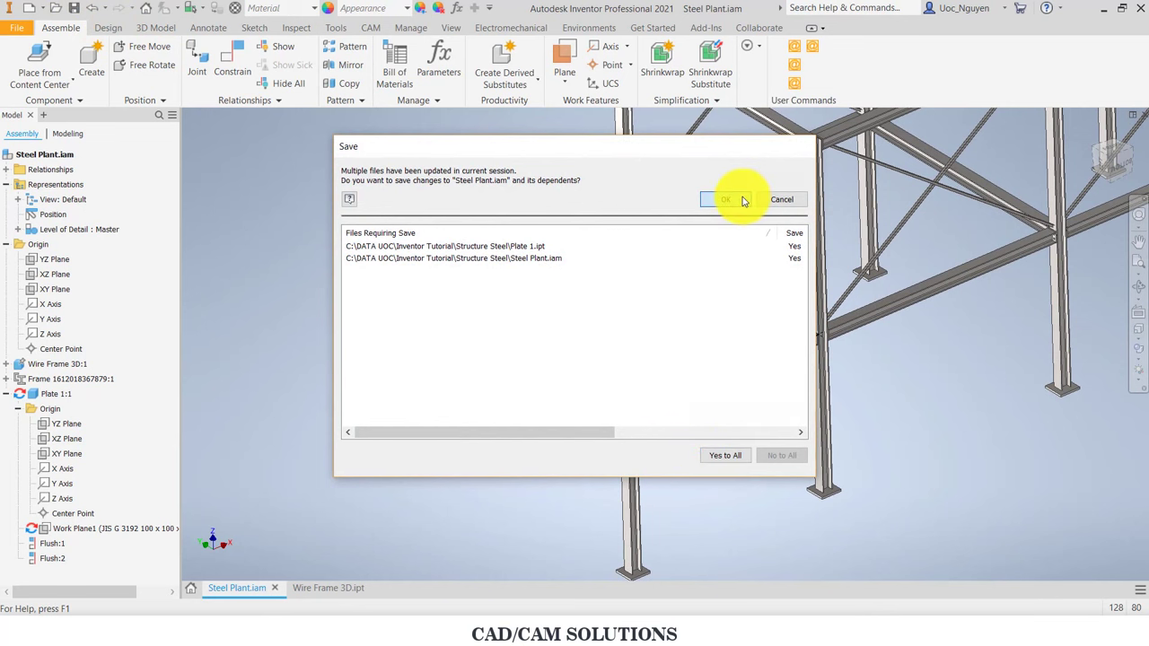
{"action": "left_click", "coordinate": [743, 200]}
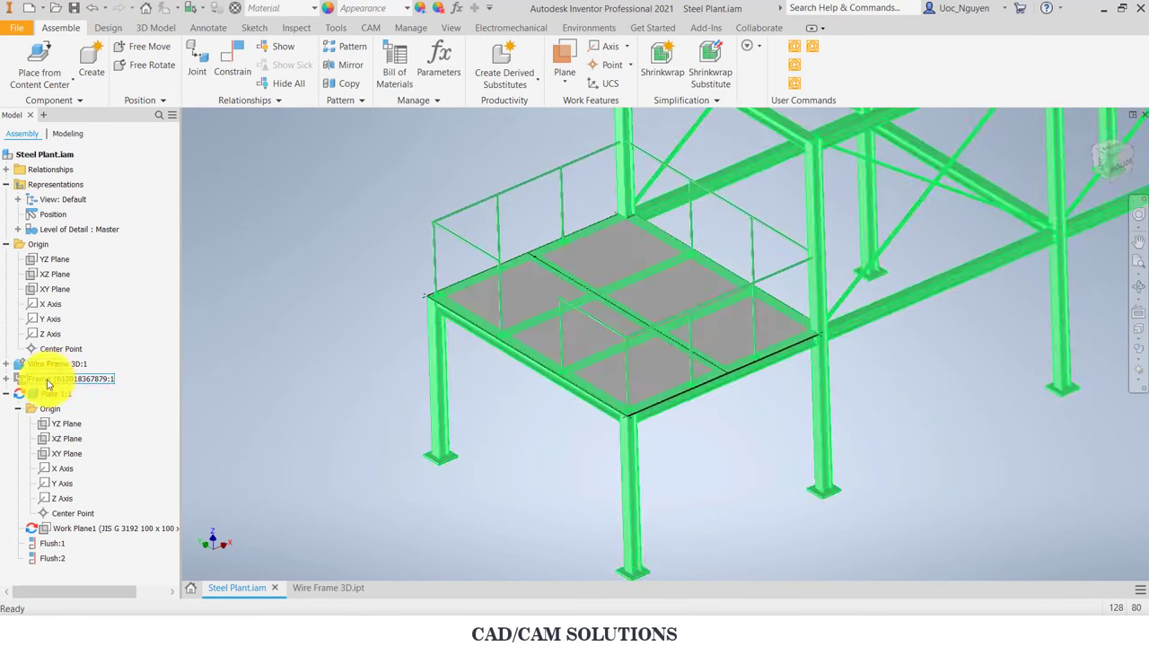
Step: Toggle Plate 1:1 visibility off and on, then open Plate 1.ipt in its own tab
{"action": "right_click", "coordinate": [45, 395]}
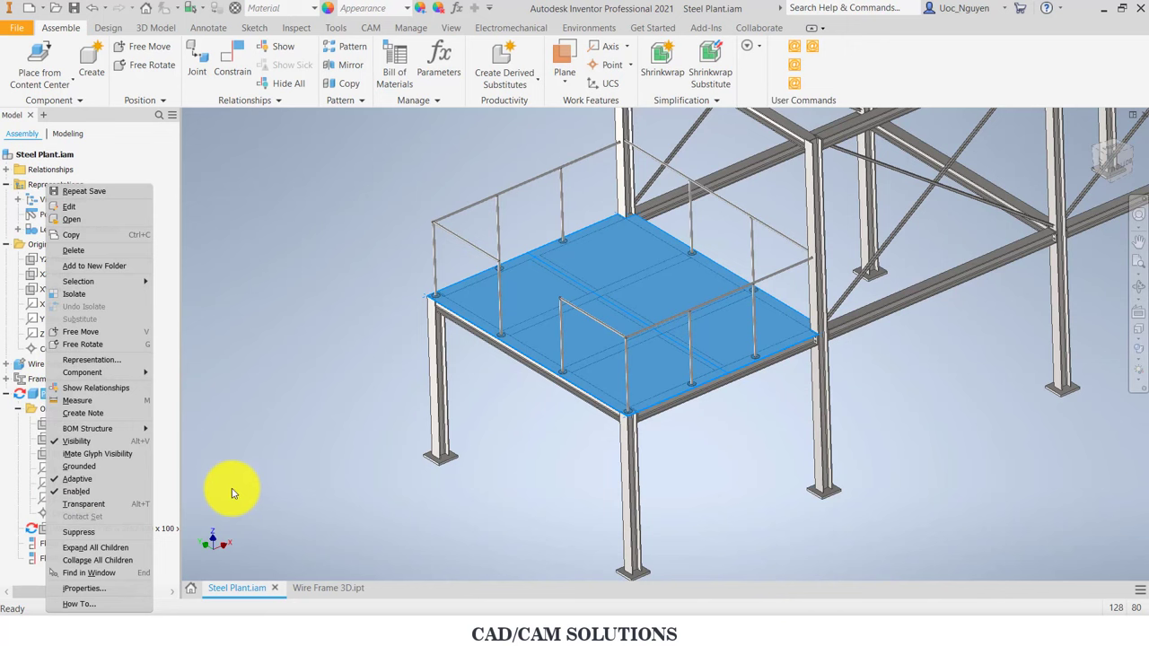
{"action": "left_click", "coordinate": [76, 440]}
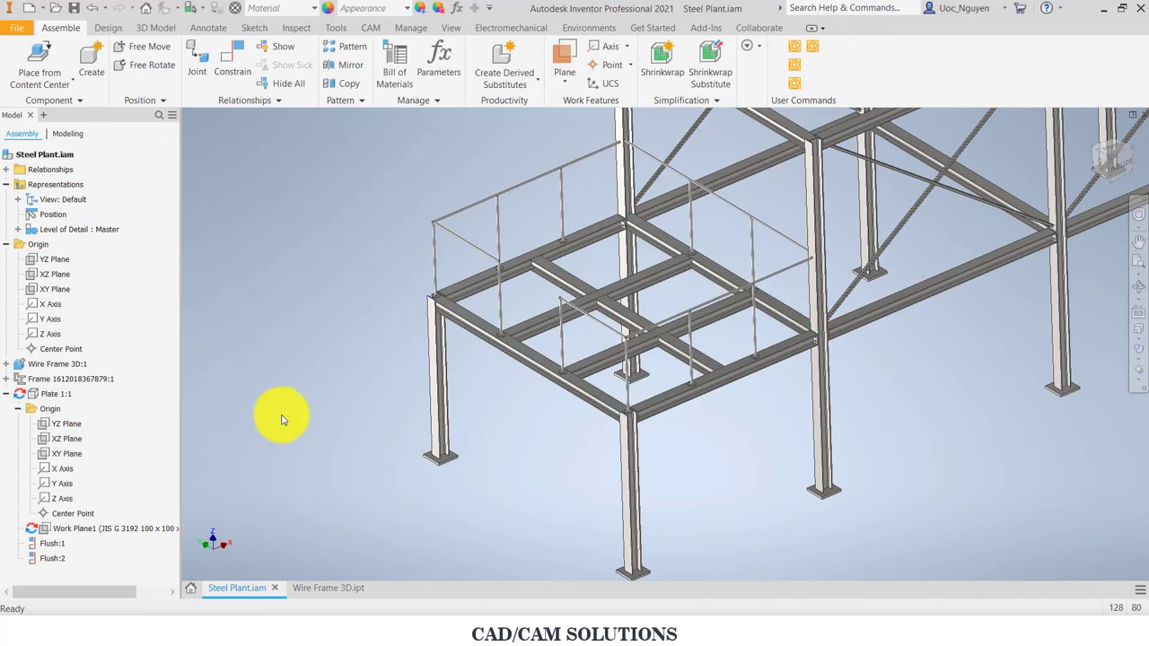
{"action": "right_click", "coordinate": [52, 398]}
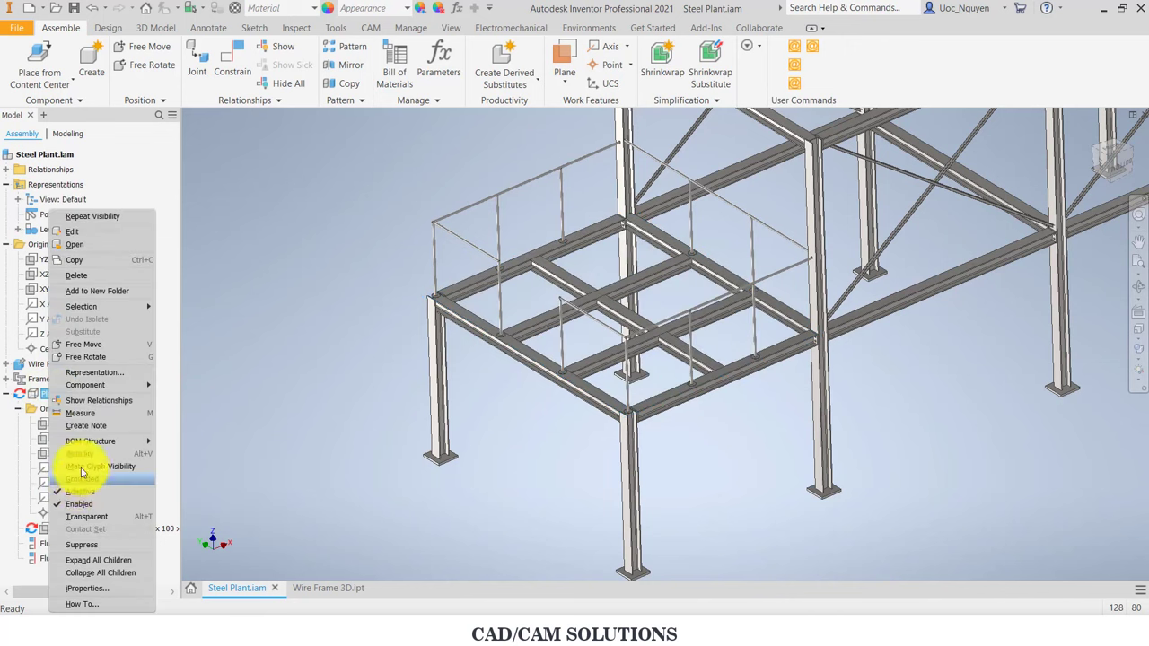
{"action": "left_click", "coordinate": [81, 462]}
{"action": "right_click", "coordinate": [67, 394]}
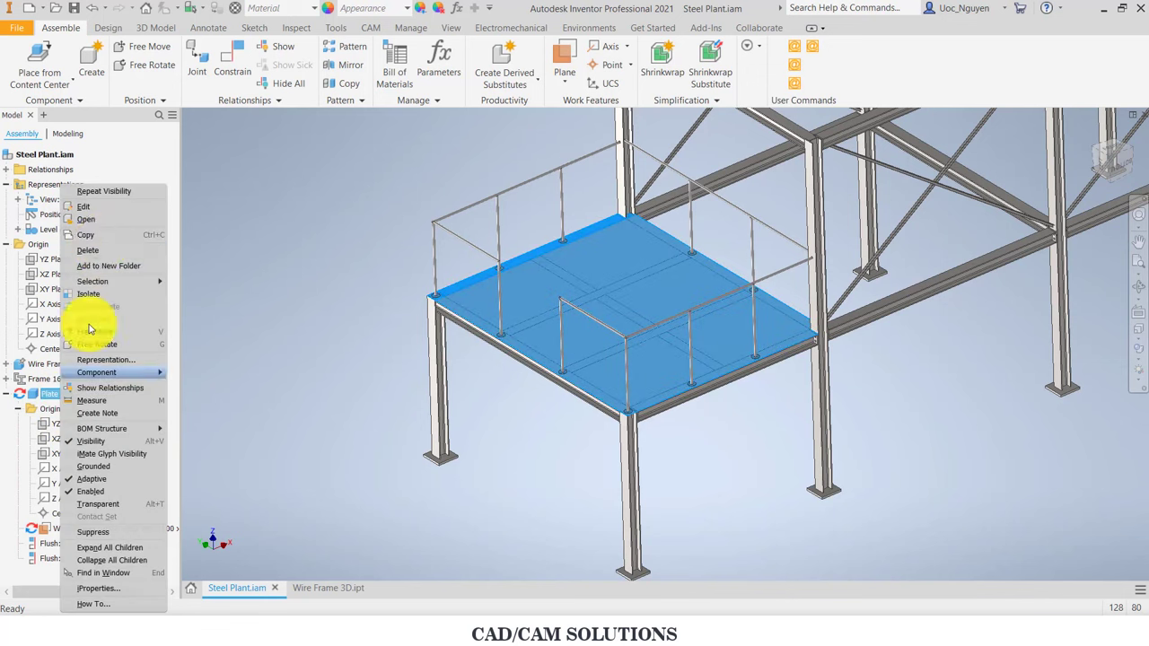
{"action": "left_click", "coordinate": [102, 224]}
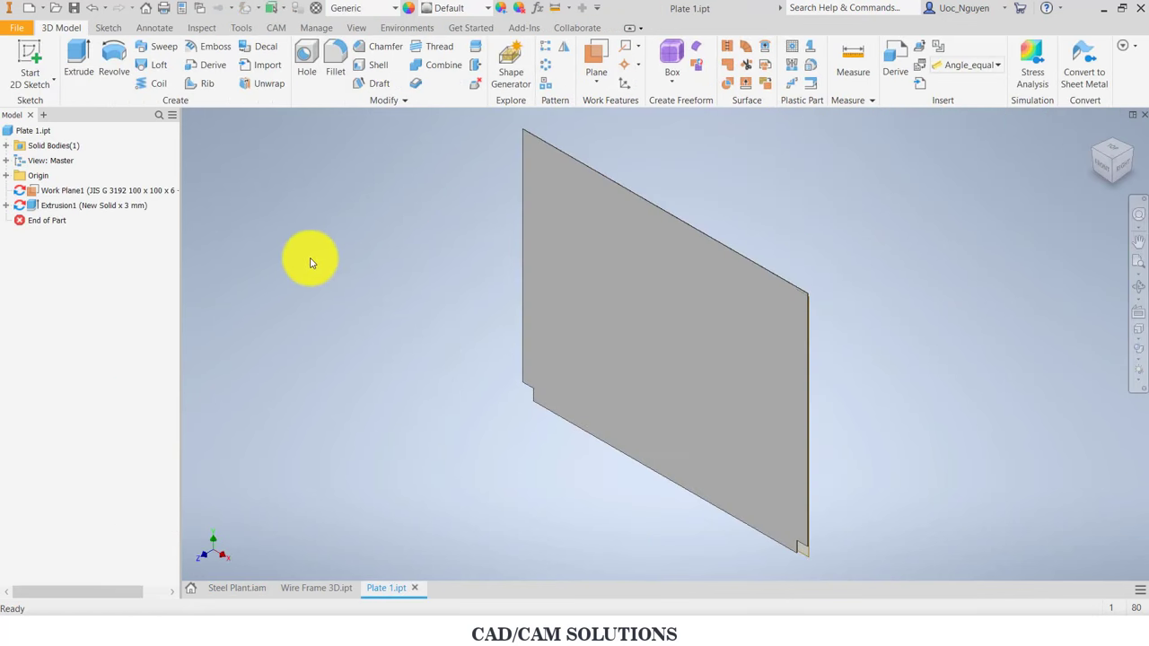
Step: Go to the isometric home view and turn Sketch1 visibility on, then off again
{"action": "key", "text": "F6"}
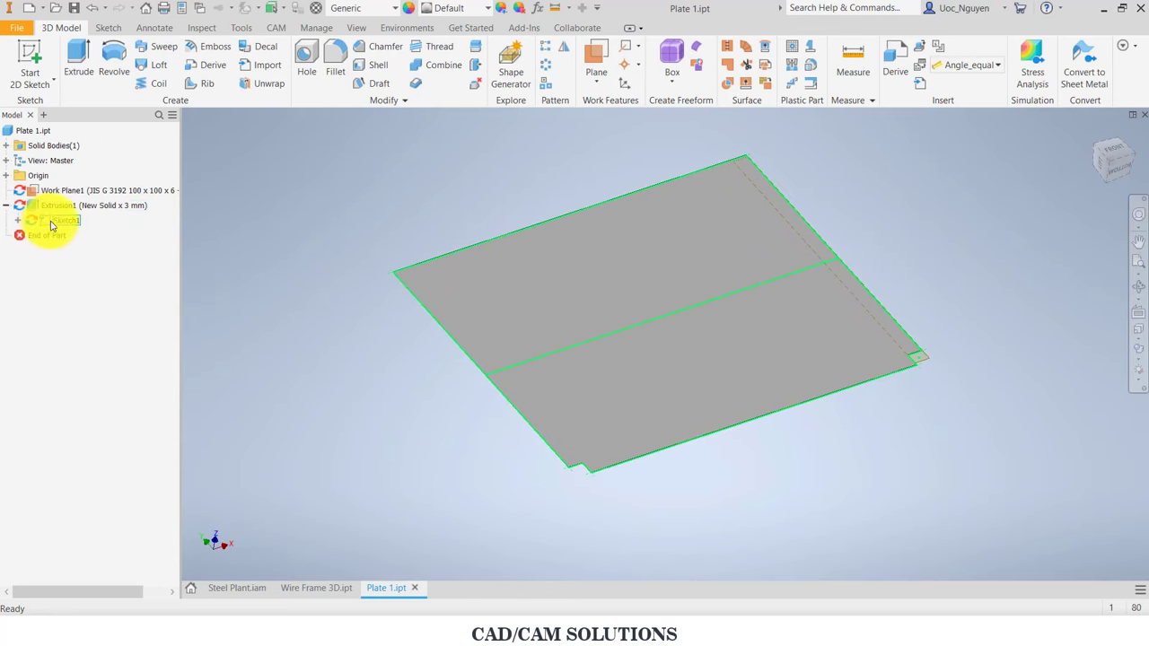
{"action": "right_click", "coordinate": [51, 225]}
{"action": "left_click", "coordinate": [95, 375]}
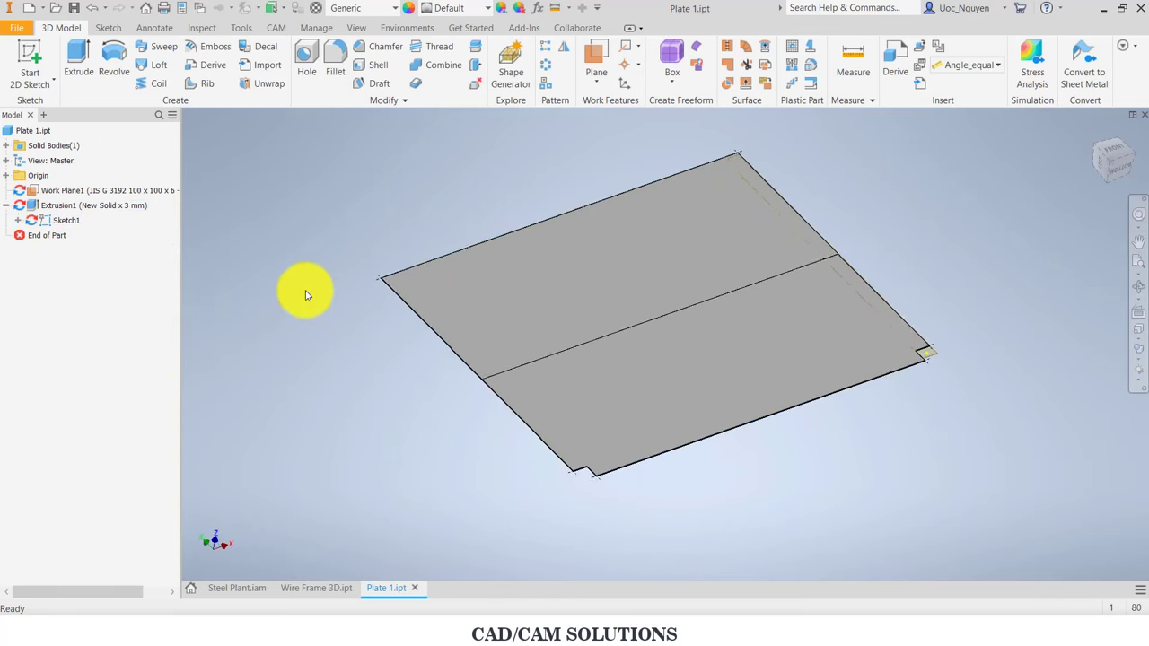
{"action": "right_click", "coordinate": [66, 221]}
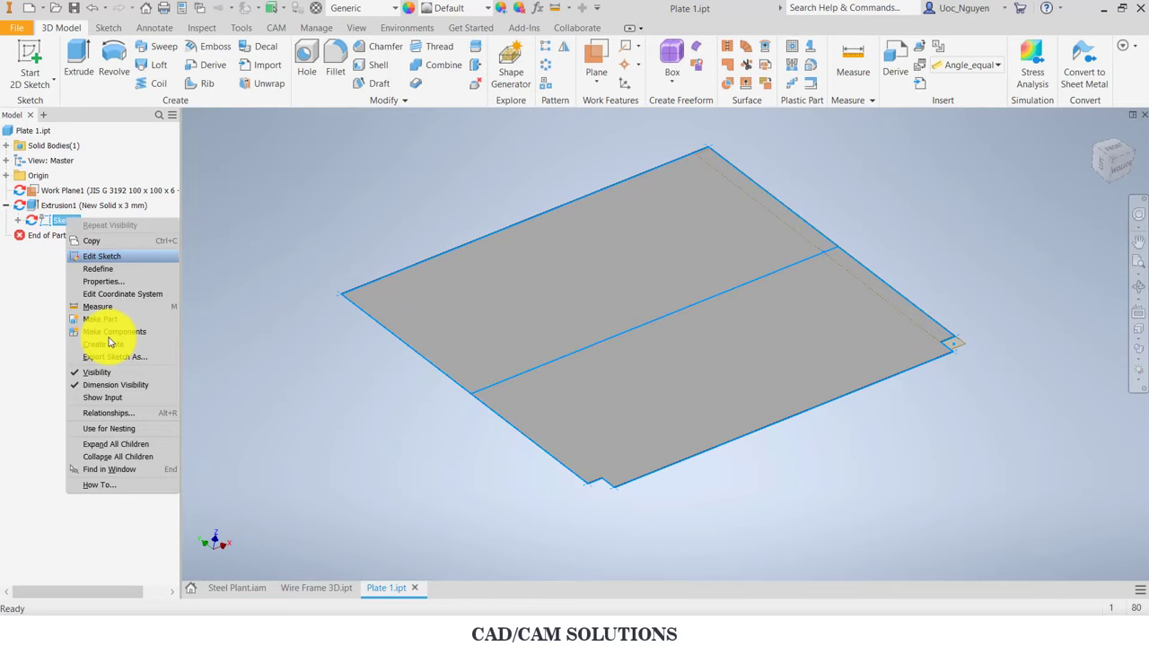
{"action": "left_click", "coordinate": [117, 382]}
Step: Hide Work Plane1 and return to the home view of the plate
{"action": "key", "text": "F6"}
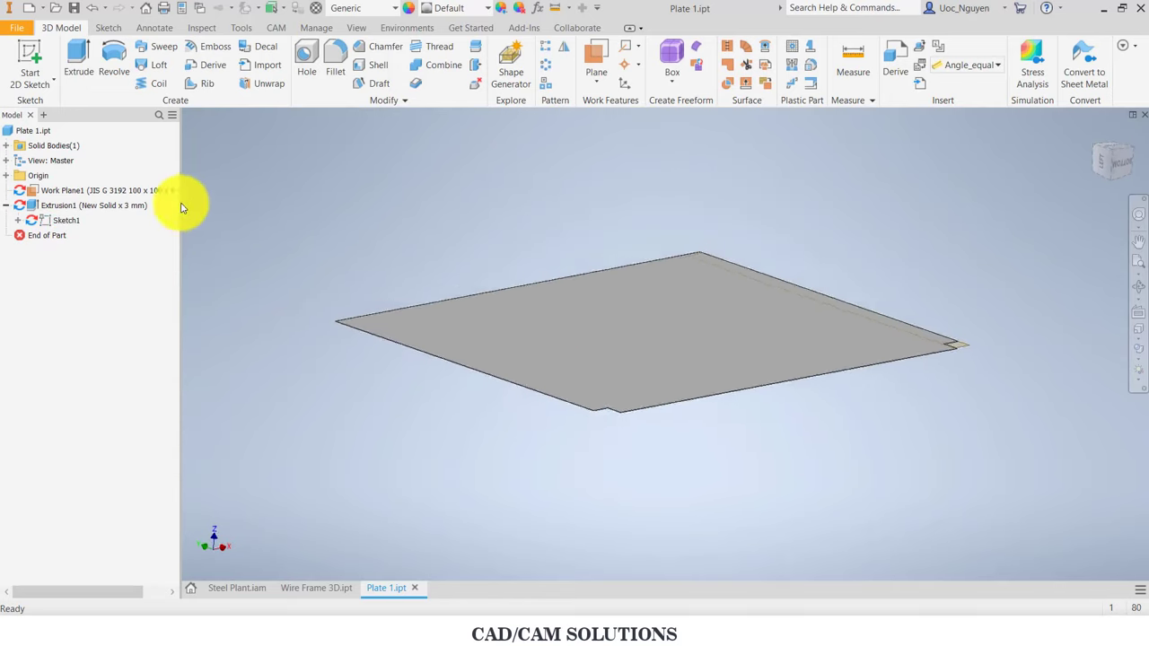
{"action": "right_click", "coordinate": [108, 190]}
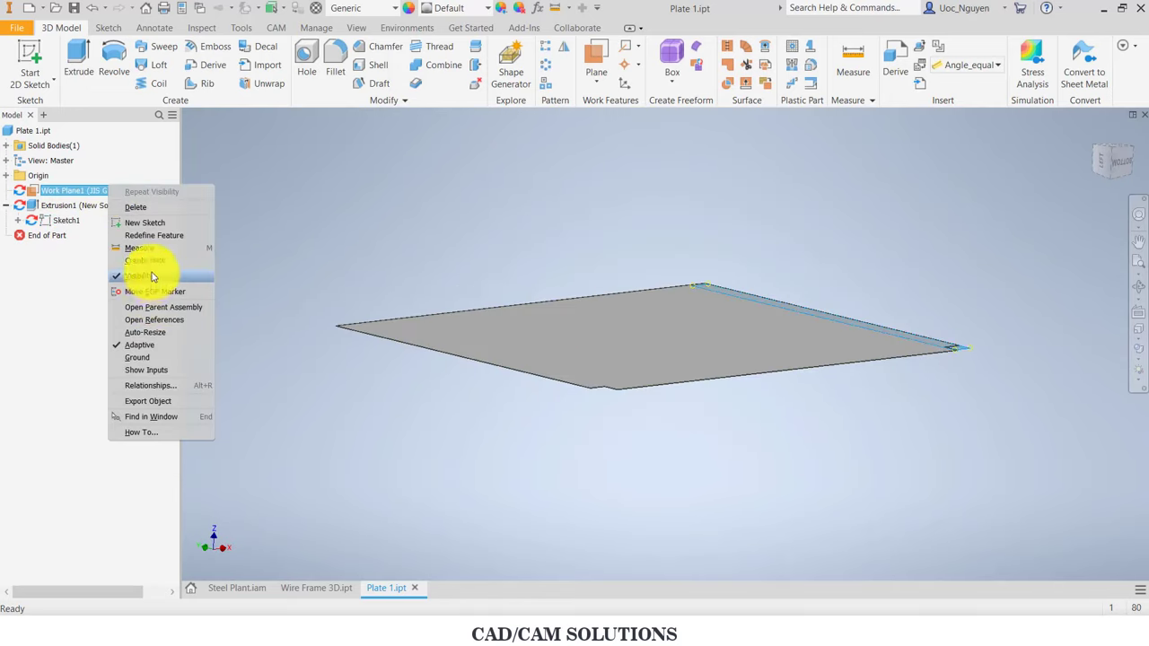
{"action": "left_click", "coordinate": [145, 274]}
{"action": "key", "text": "F6"}
{"action": "key", "text": "F6"}
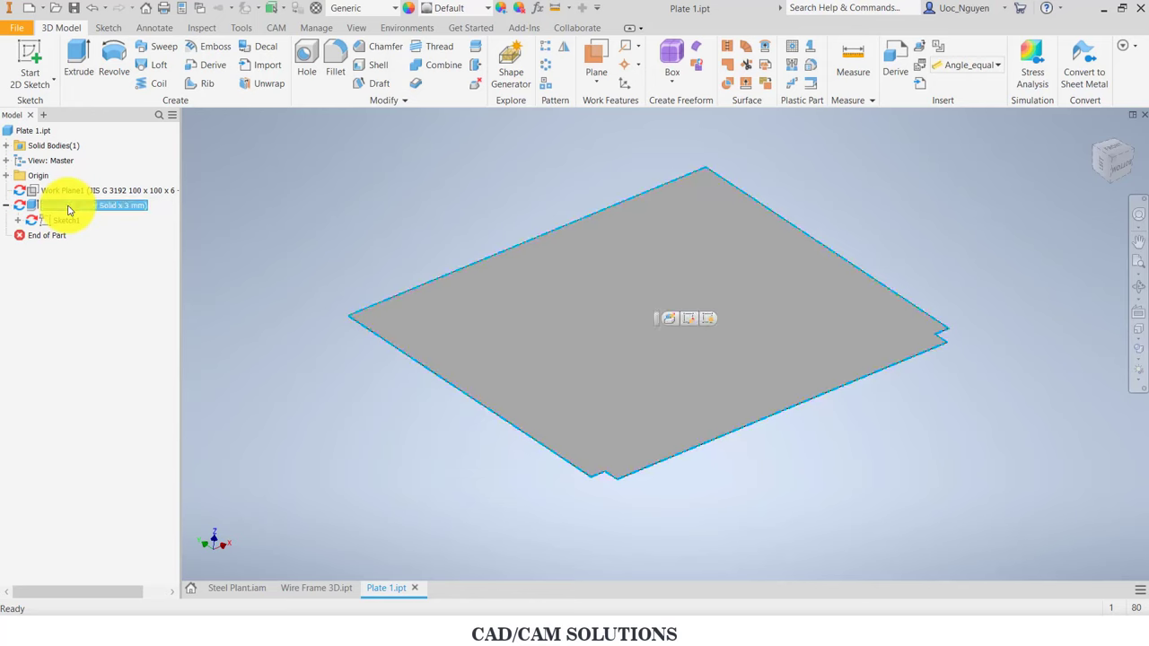
{"action": "left_click", "coordinate": [249, 251]}
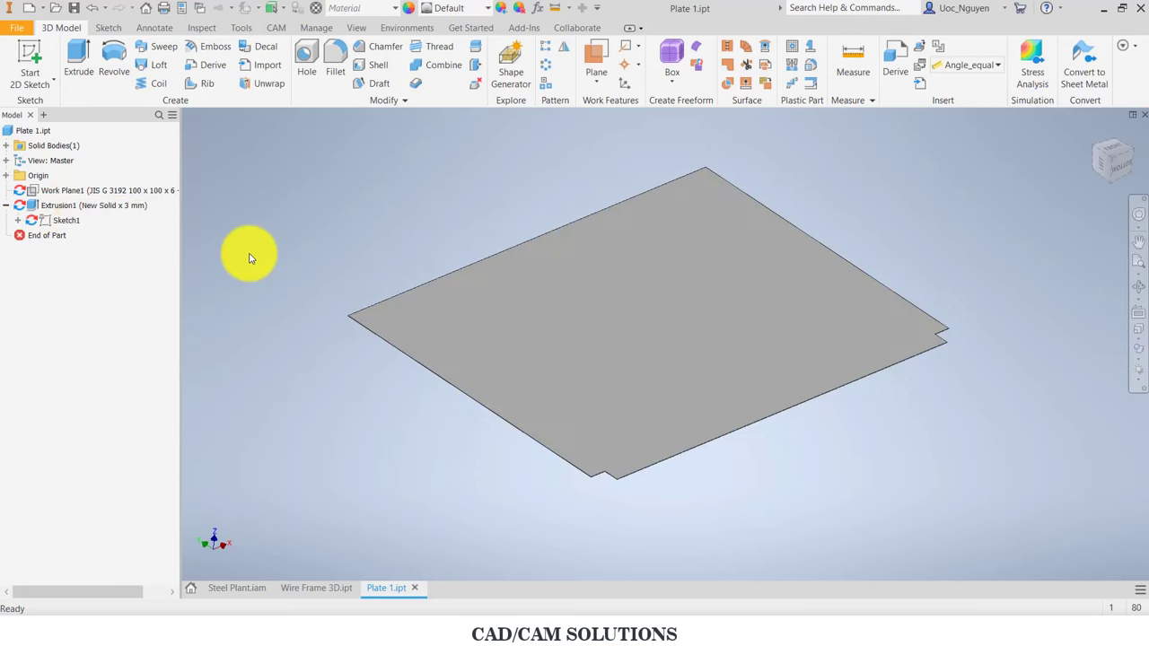
{"action": "right_click", "coordinate": [68, 211]}
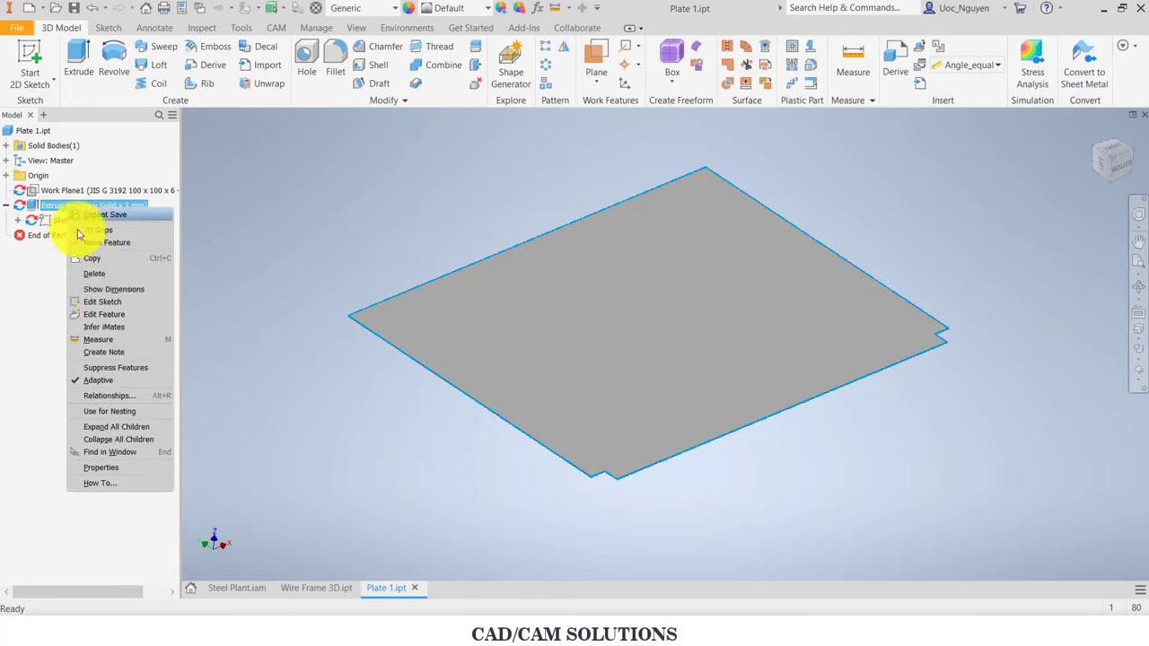
{"action": "left_click", "coordinate": [106, 316]}
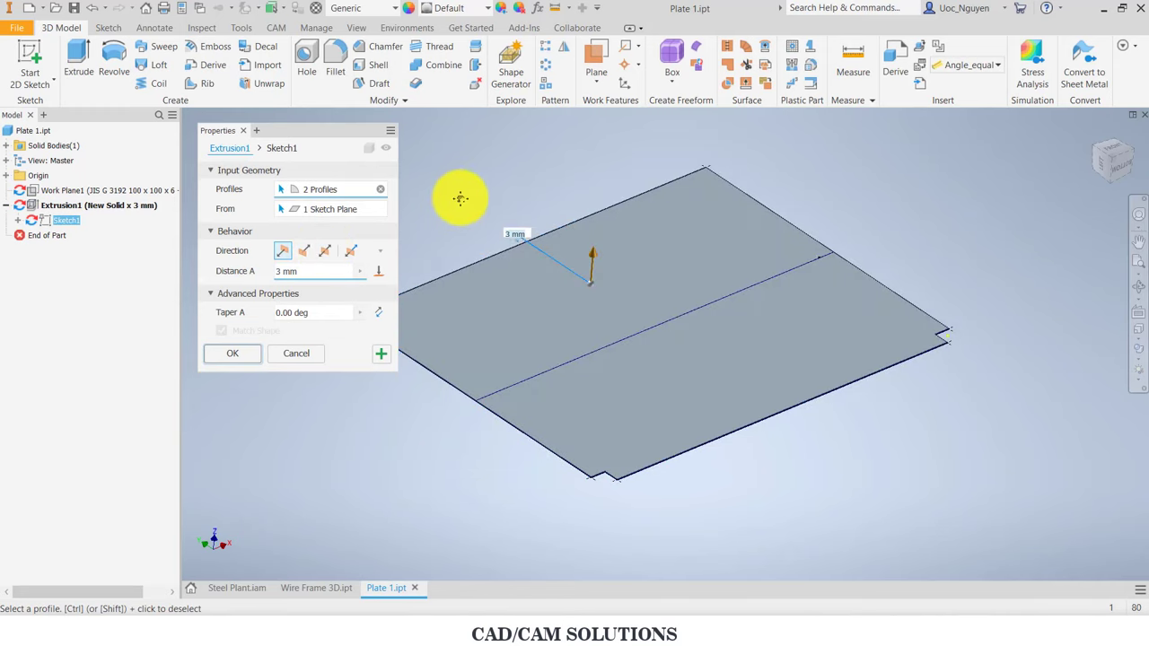
{"action": "left_click", "coordinate": [381, 189]}
{"action": "left_click", "coordinate": [511, 285]}
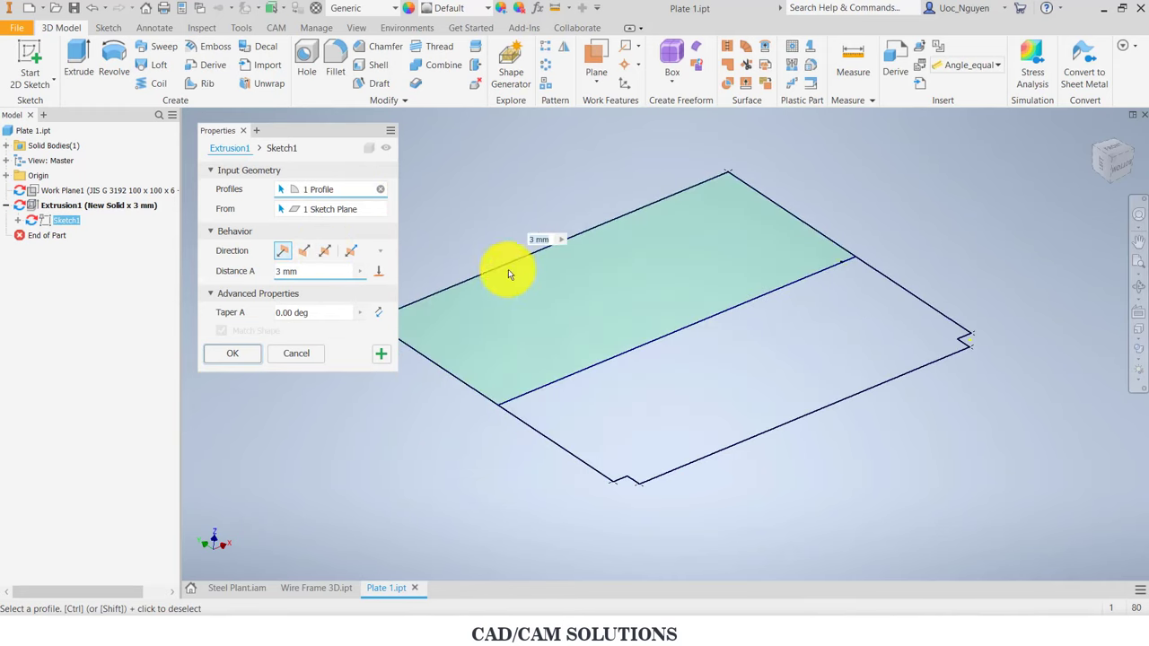
{"action": "left_click", "coordinate": [383, 357]}
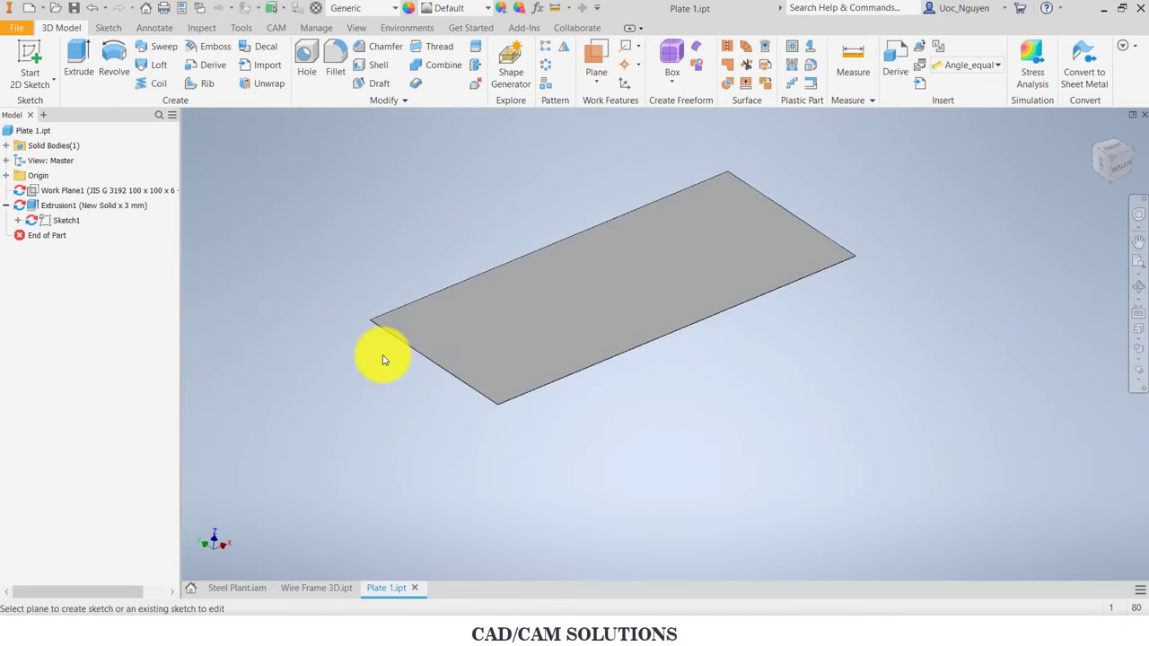
{"action": "left_click", "coordinate": [67, 221]}
{"action": "right_click", "coordinate": [66, 222]}
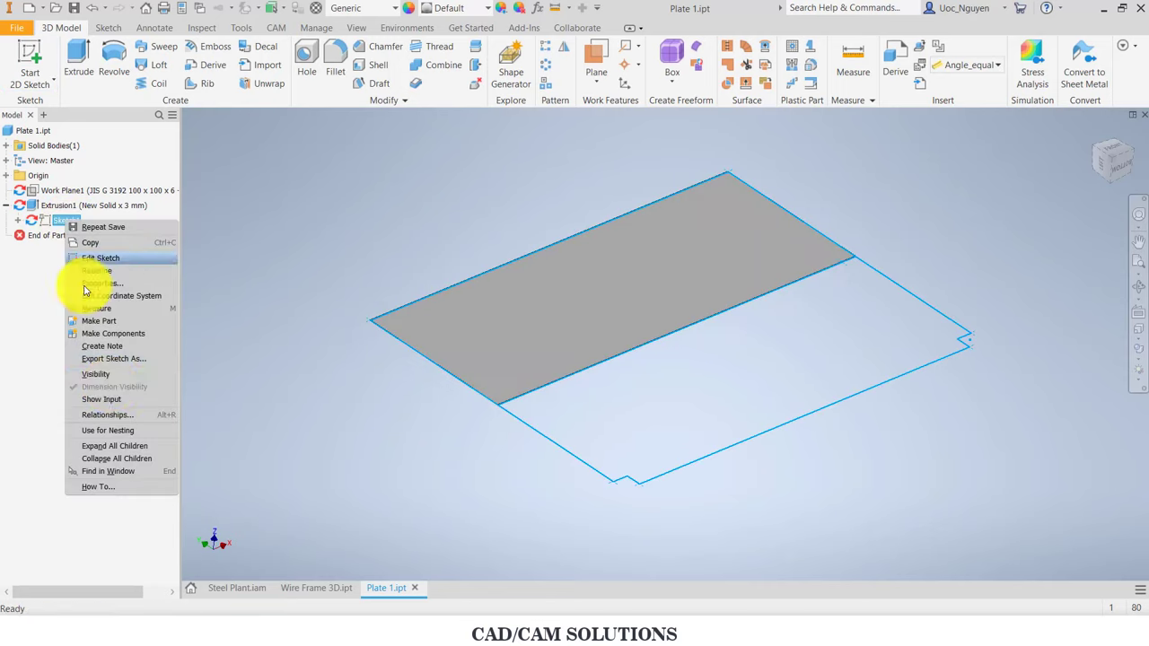
{"action": "left_click", "coordinate": [103, 382]}
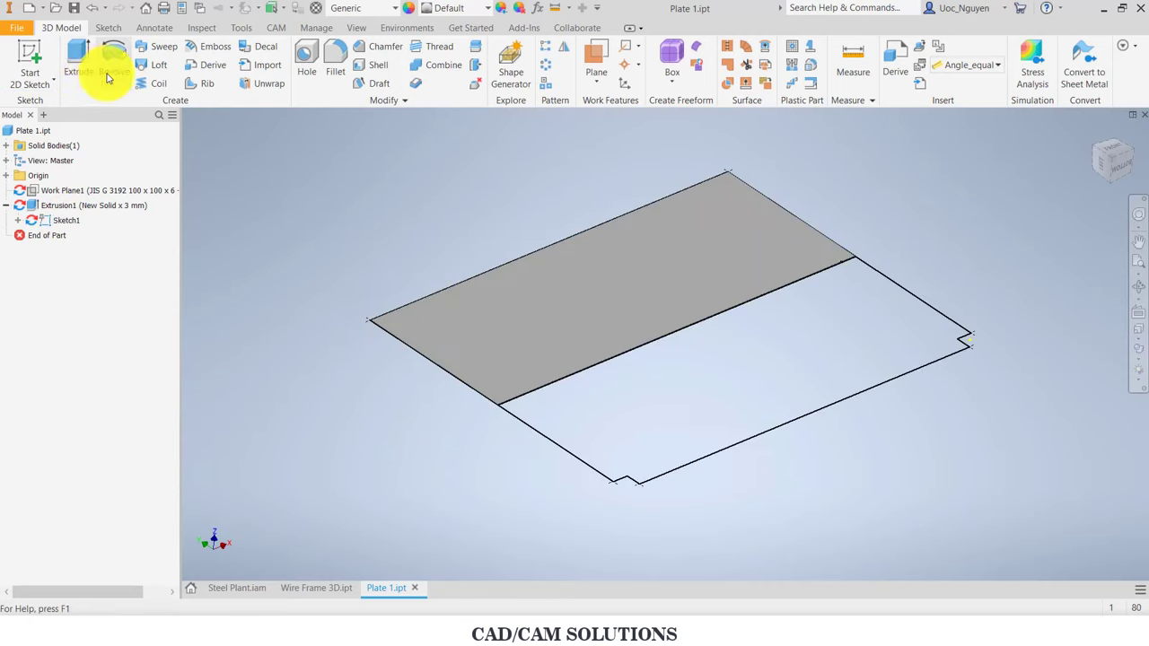
{"action": "key", "text": "s"}
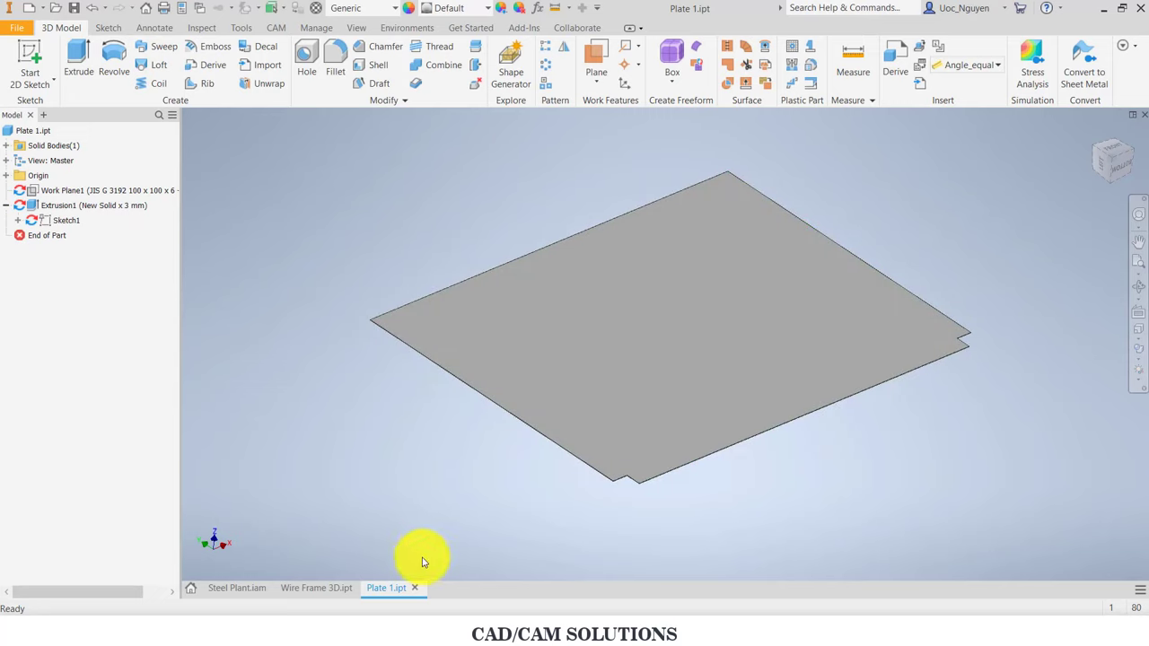
Step: Close Plate 1.ipt and zoom in on the platform corner post in the assembly
{"action": "left_click", "coordinate": [414, 589]}
{"action": "scroll", "coordinate": [365, 339], "scroll_direction": "down", "scroll_amount": 2}
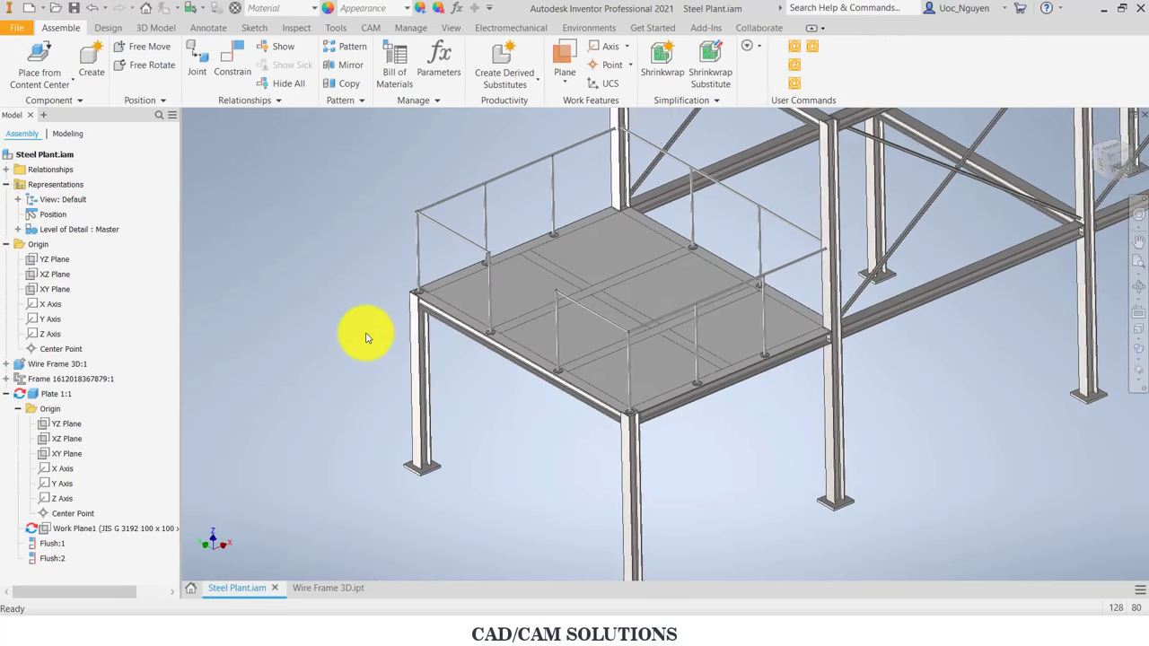
{"action": "scroll", "coordinate": [366, 333], "scroll_direction": "down", "scroll_amount": 2}
{"action": "scroll", "coordinate": [341, 328], "scroll_direction": "down", "scroll_amount": 3}
{"action": "scroll", "coordinate": [270, 325], "scroll_direction": "down", "scroll_amount": 3}
{"action": "middle_click_drag", "start_coordinate": [239, 327], "coordinate": [326, 296], "text": "shift"}
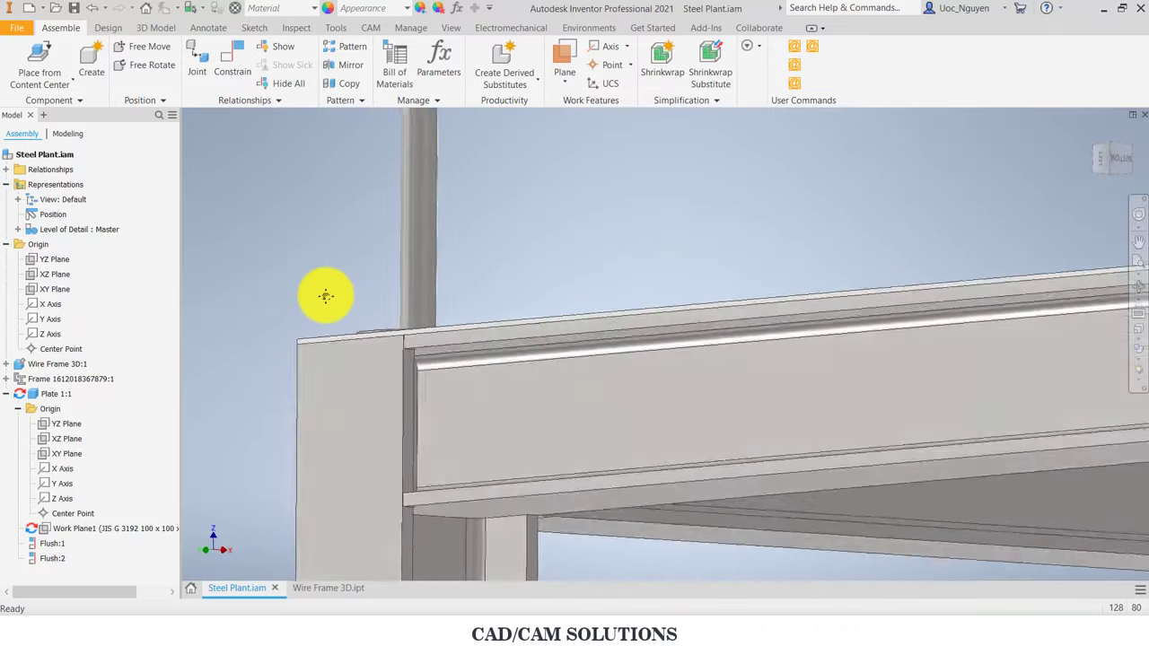
{"action": "key", "text": "F6"}
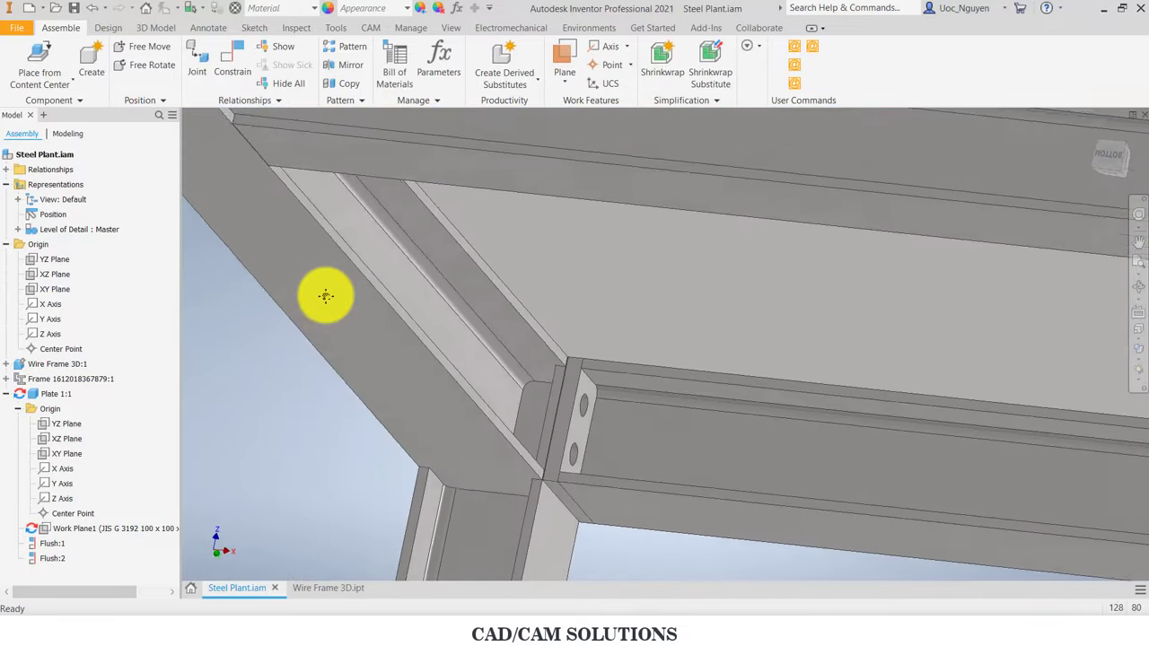
Step: Orbit beneath the lower platform to inspect the 3 mm plate from below
{"action": "mouse_move", "coordinate": [326, 296]}
{"action": "middle_mouse_down", "text": "shift"}
{"action": "mouse_move", "coordinate": [505, 423]}
{"action": "mouse_move", "coordinate": [546, 423]}
{"action": "mouse_move", "coordinate": [551, 512]}
{"action": "middle_mouse_up", "text": "shift"}
{"action": "scroll", "coordinate": [551, 511], "scroll_direction": "up", "scroll_amount": 5}
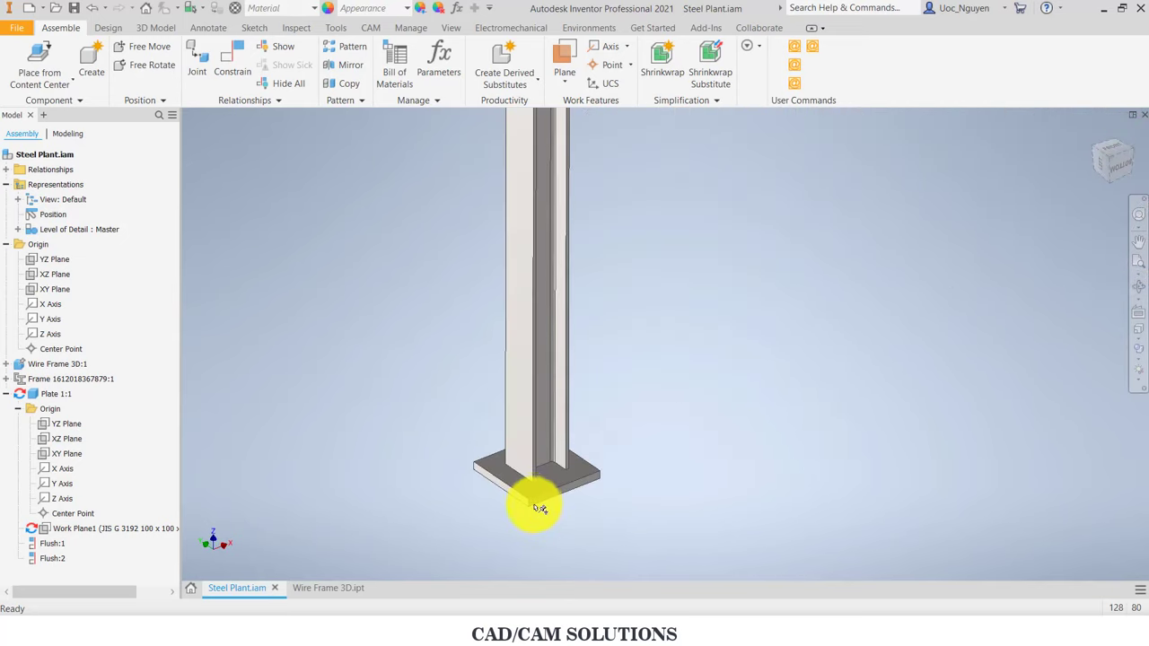
{"action": "scroll", "coordinate": [534, 485], "scroll_direction": "up", "scroll_amount": 3}
{"action": "scroll", "coordinate": [619, 387], "scroll_direction": "down", "scroll_amount": 3}
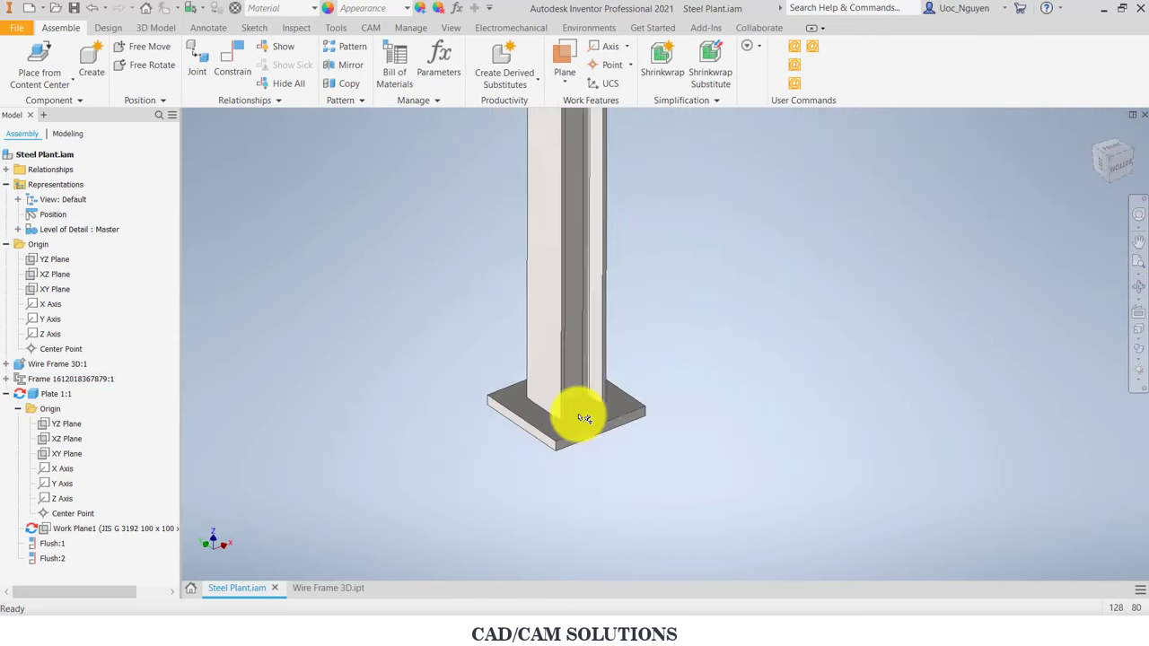
{"action": "scroll", "coordinate": [585, 416], "scroll_direction": "down", "scroll_amount": 3}
{"action": "scroll", "coordinate": [569, 456], "scroll_direction": "down", "scroll_amount": 2}
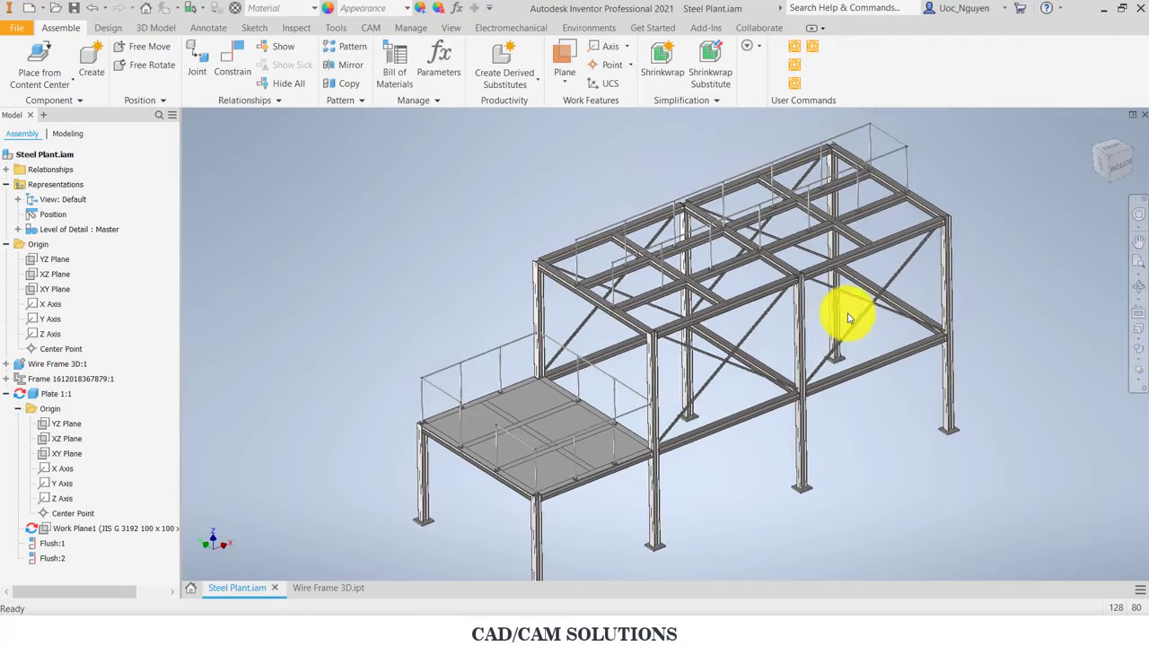
{"action": "mouse_move", "coordinate": [847, 314]}
{"action": "middle_mouse_down", "text": "shift"}
{"action": "mouse_move", "coordinate": [526, 317]}
{"action": "mouse_move", "coordinate": [479, 305]}
{"action": "mouse_move", "coordinate": [739, 537]}
{"action": "middle_mouse_up", "text": "shift"}
{"action": "left_click", "coordinate": [805, 553]}
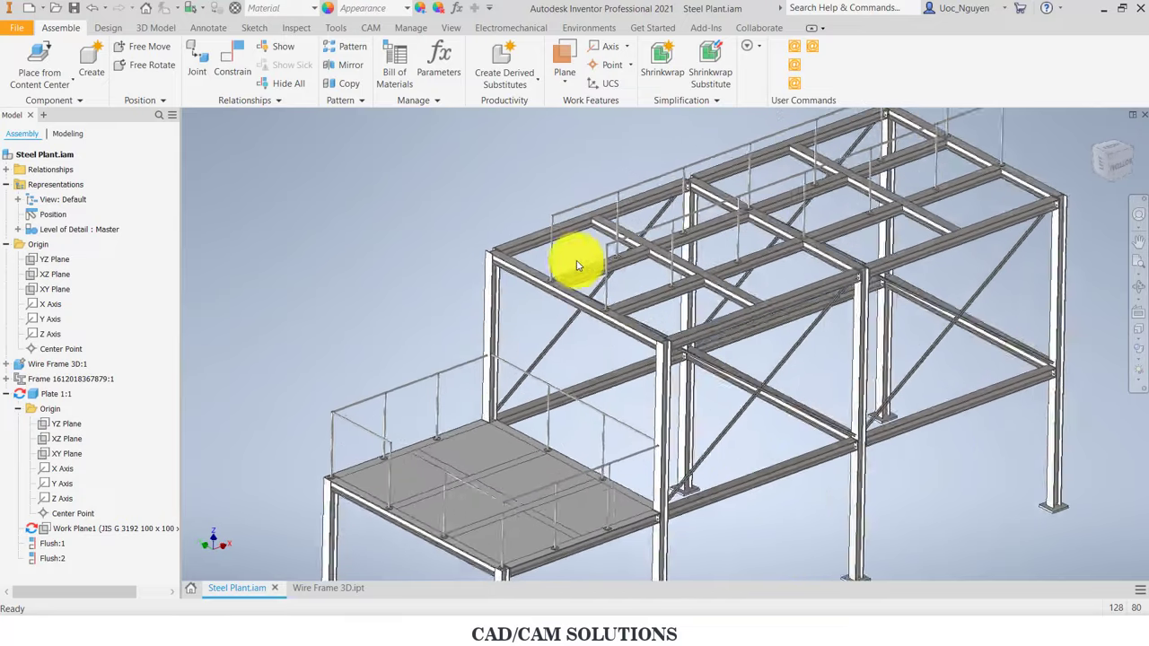
{"action": "left_click", "coordinate": [577, 285]}
{"action": "scroll", "coordinate": [577, 285], "scroll_direction": "up", "scroll_amount": 5}
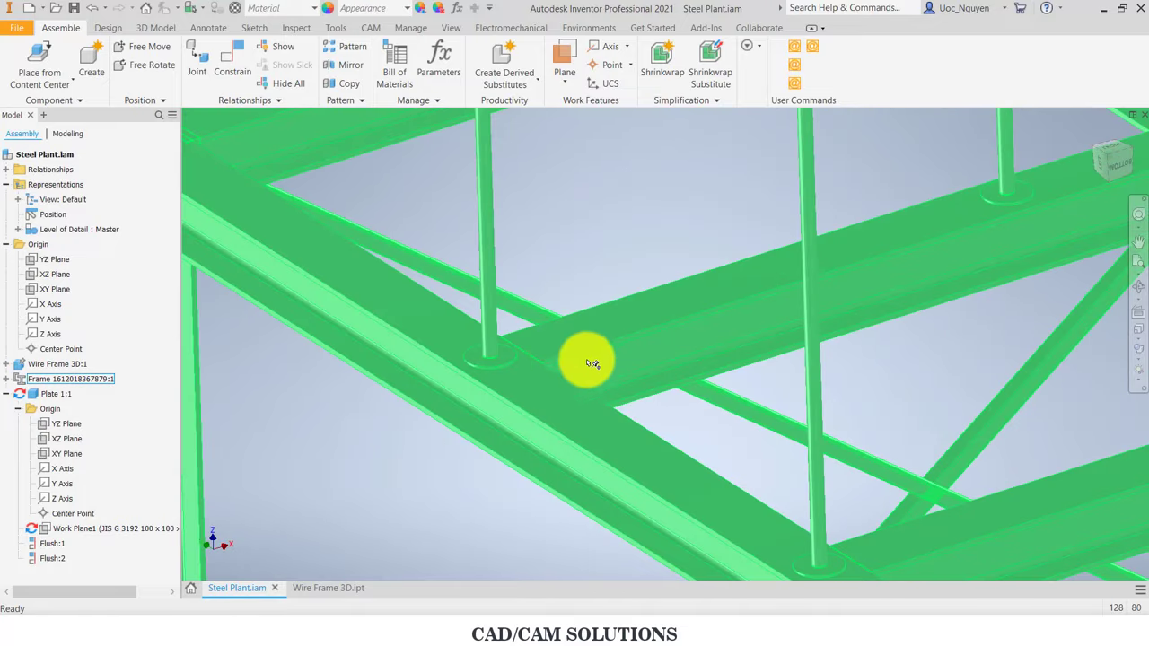
{"action": "scroll", "coordinate": [586, 362], "scroll_direction": "down", "scroll_amount": 5}
{"action": "key", "text": "Escape"}
Step: Pan and orbit the steel frame to an elevated isometric view
{"action": "mouse_move", "coordinate": [755, 311]}
{"action": "middle_mouse_down"}
{"action": "mouse_move", "coordinate": [565, 317]}
{"action": "mouse_move", "coordinate": [585, 307]}
{"action": "middle_mouse_up"}
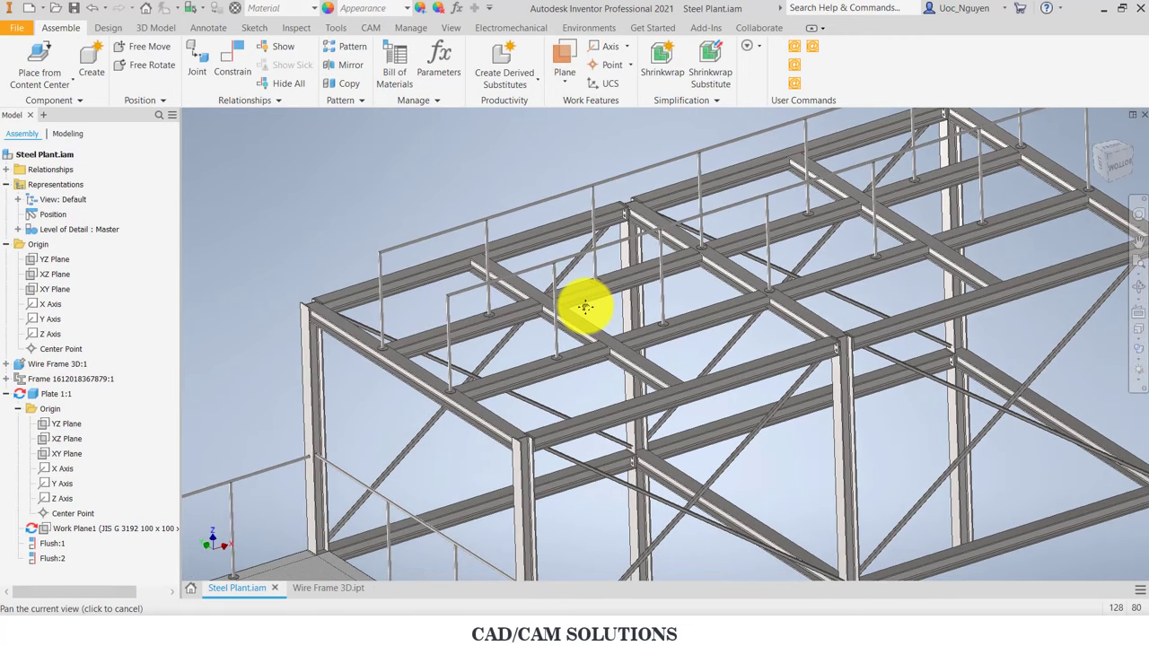
{"action": "scroll", "coordinate": [566, 305], "scroll_direction": "up", "scroll_amount": 2}
{"action": "scroll", "coordinate": [538, 302], "scroll_direction": "up", "scroll_amount": 2}
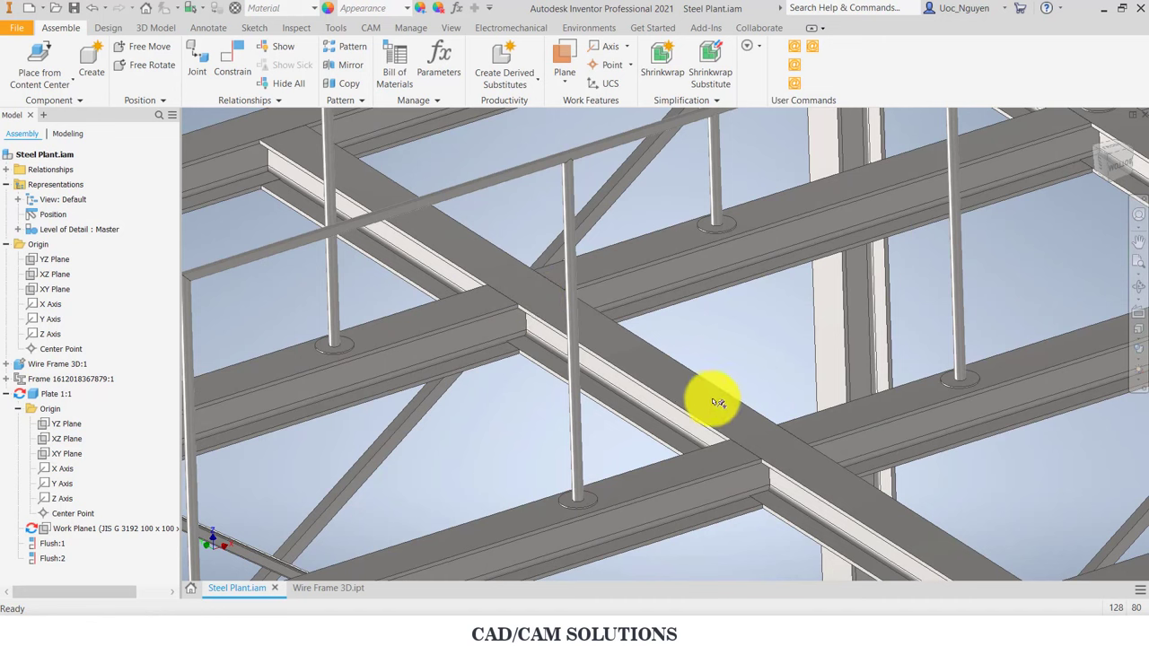
{"action": "scroll", "coordinate": [718, 404], "scroll_direction": "down", "scroll_amount": 2}
{"action": "scroll", "coordinate": [719, 405], "scroll_direction": "down", "scroll_amount": 2}
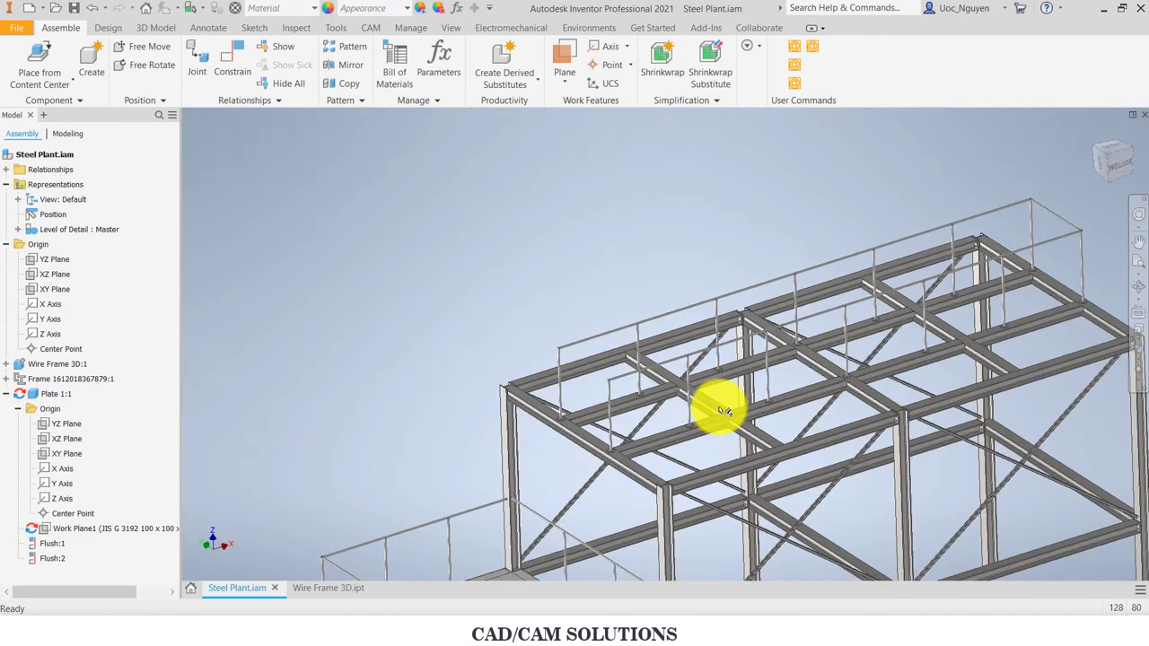
{"action": "middle_click_drag", "start_coordinate": [564, 398], "coordinate": [571, 249]}
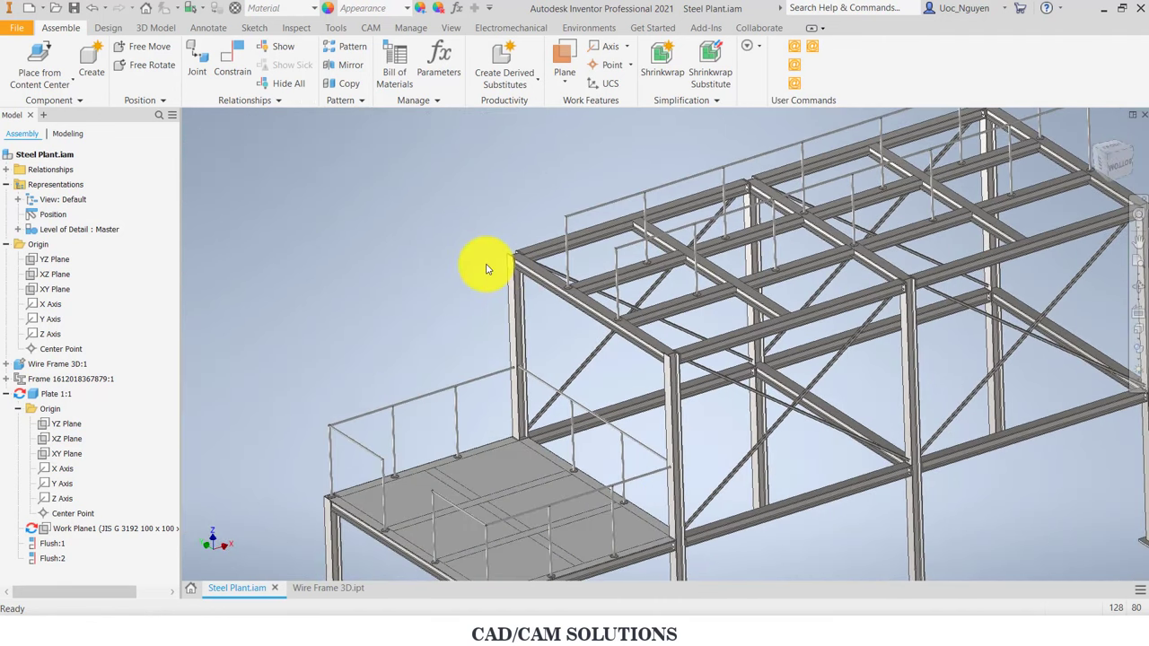
{"action": "scroll", "coordinate": [489, 273], "scroll_direction": "down", "scroll_amount": 3}
{"action": "middle_click_drag", "start_coordinate": [487, 267], "coordinate": [890, 411], "text": "shift"}
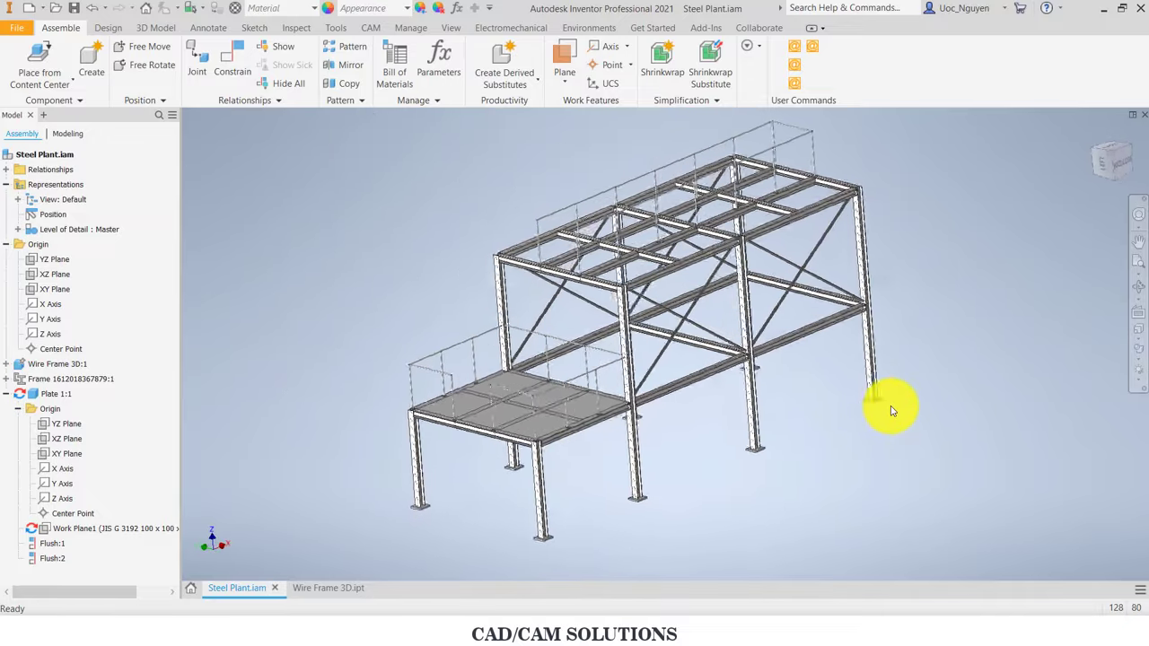
{"action": "mouse_move", "coordinate": [895, 467]}
{"action": "middle_mouse_down", "text": "shift"}
{"action": "mouse_move", "coordinate": [820, 512]}
{"action": "mouse_move", "coordinate": [803, 548]}
{"action": "middle_mouse_up", "text": "shift"}
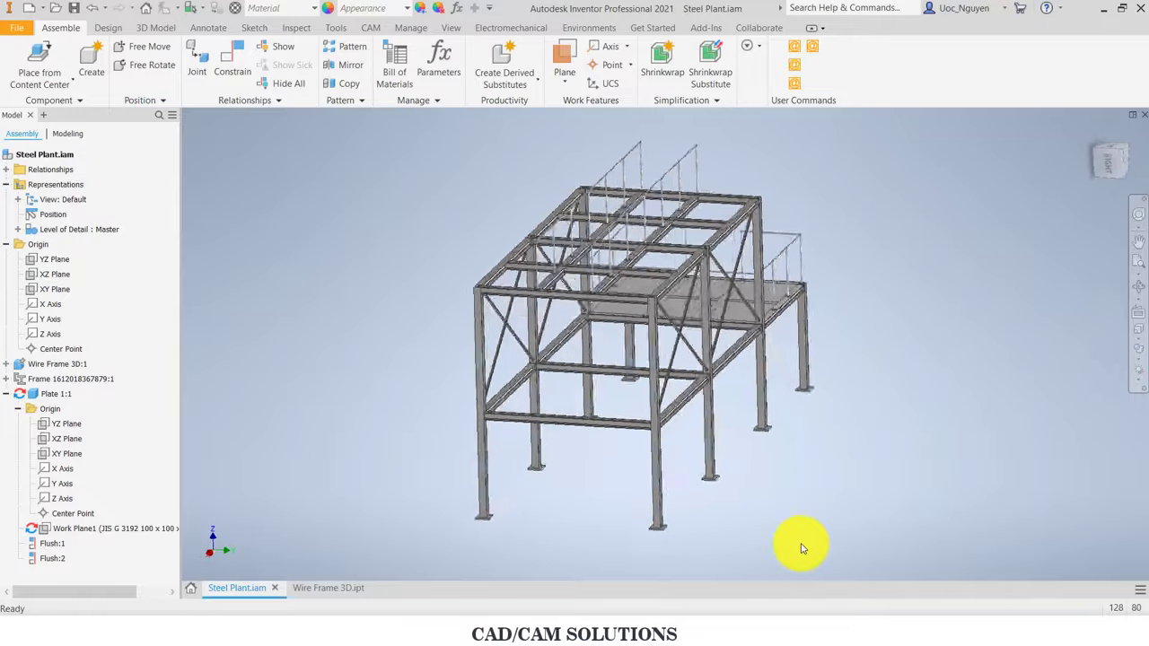